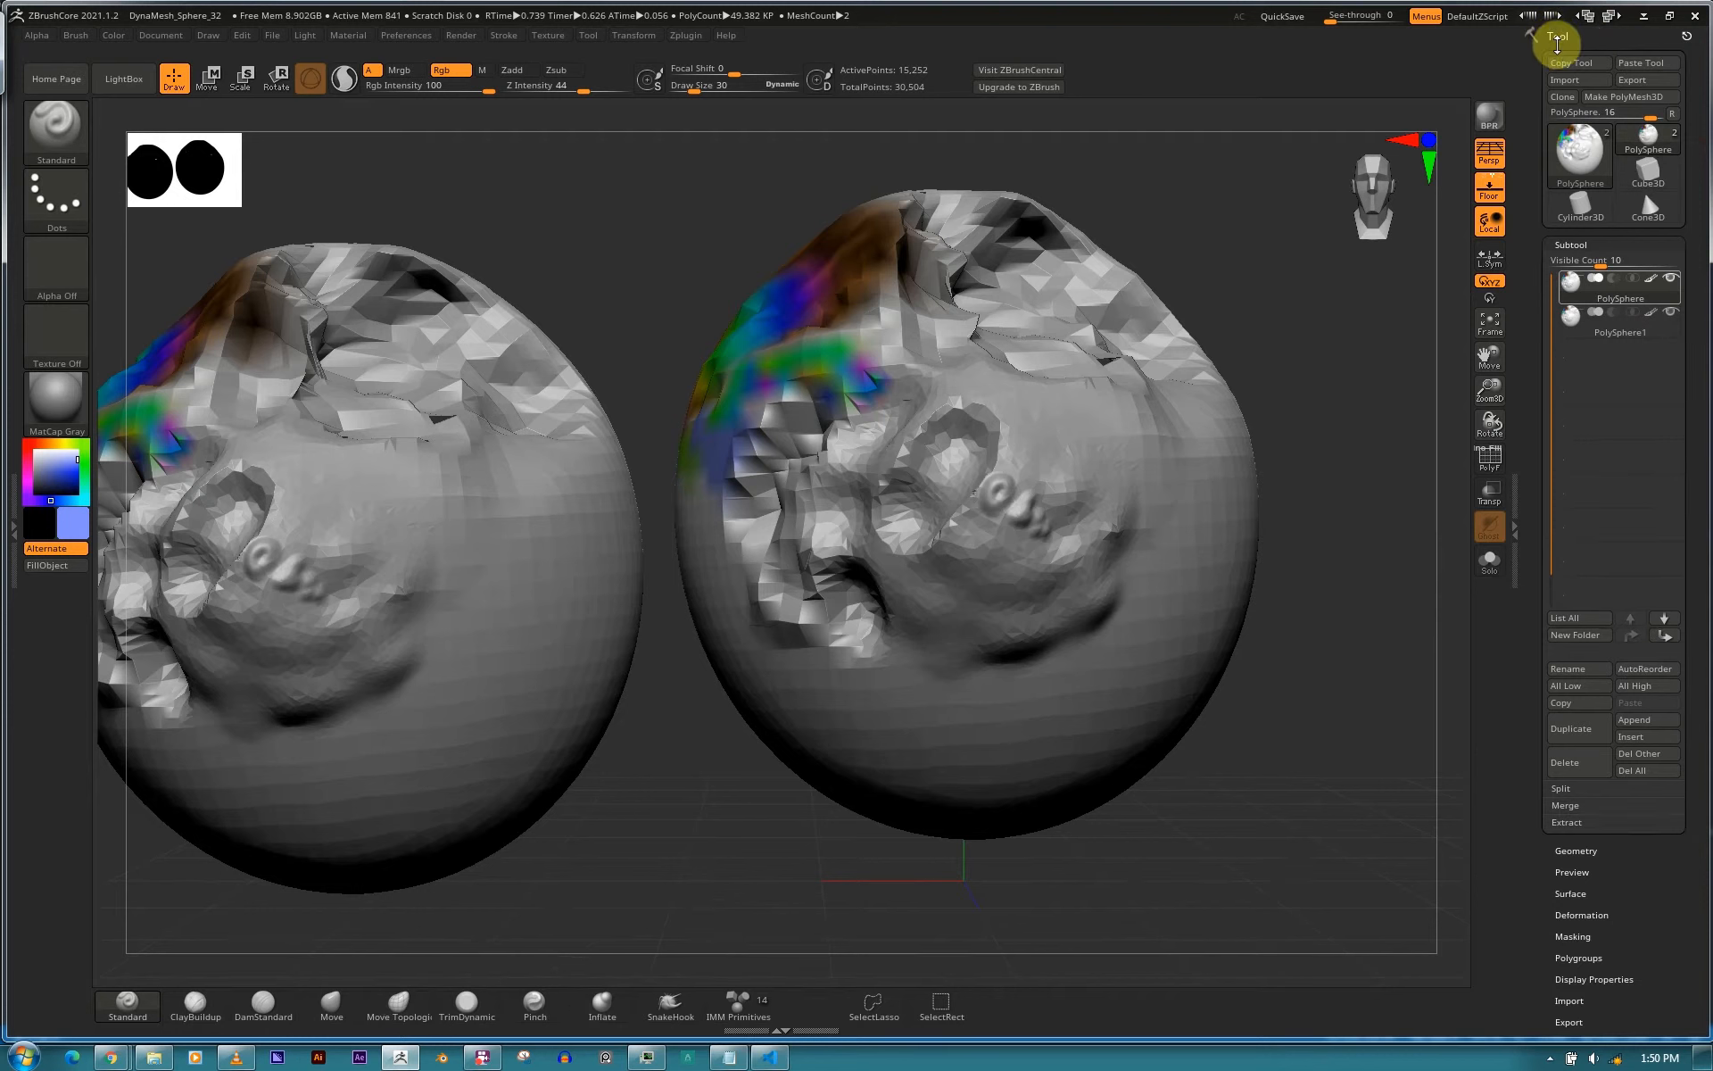
# Expand and collapse the Tool palette several times, leaving it collapsed.
pyautogui.click(1563, 37)
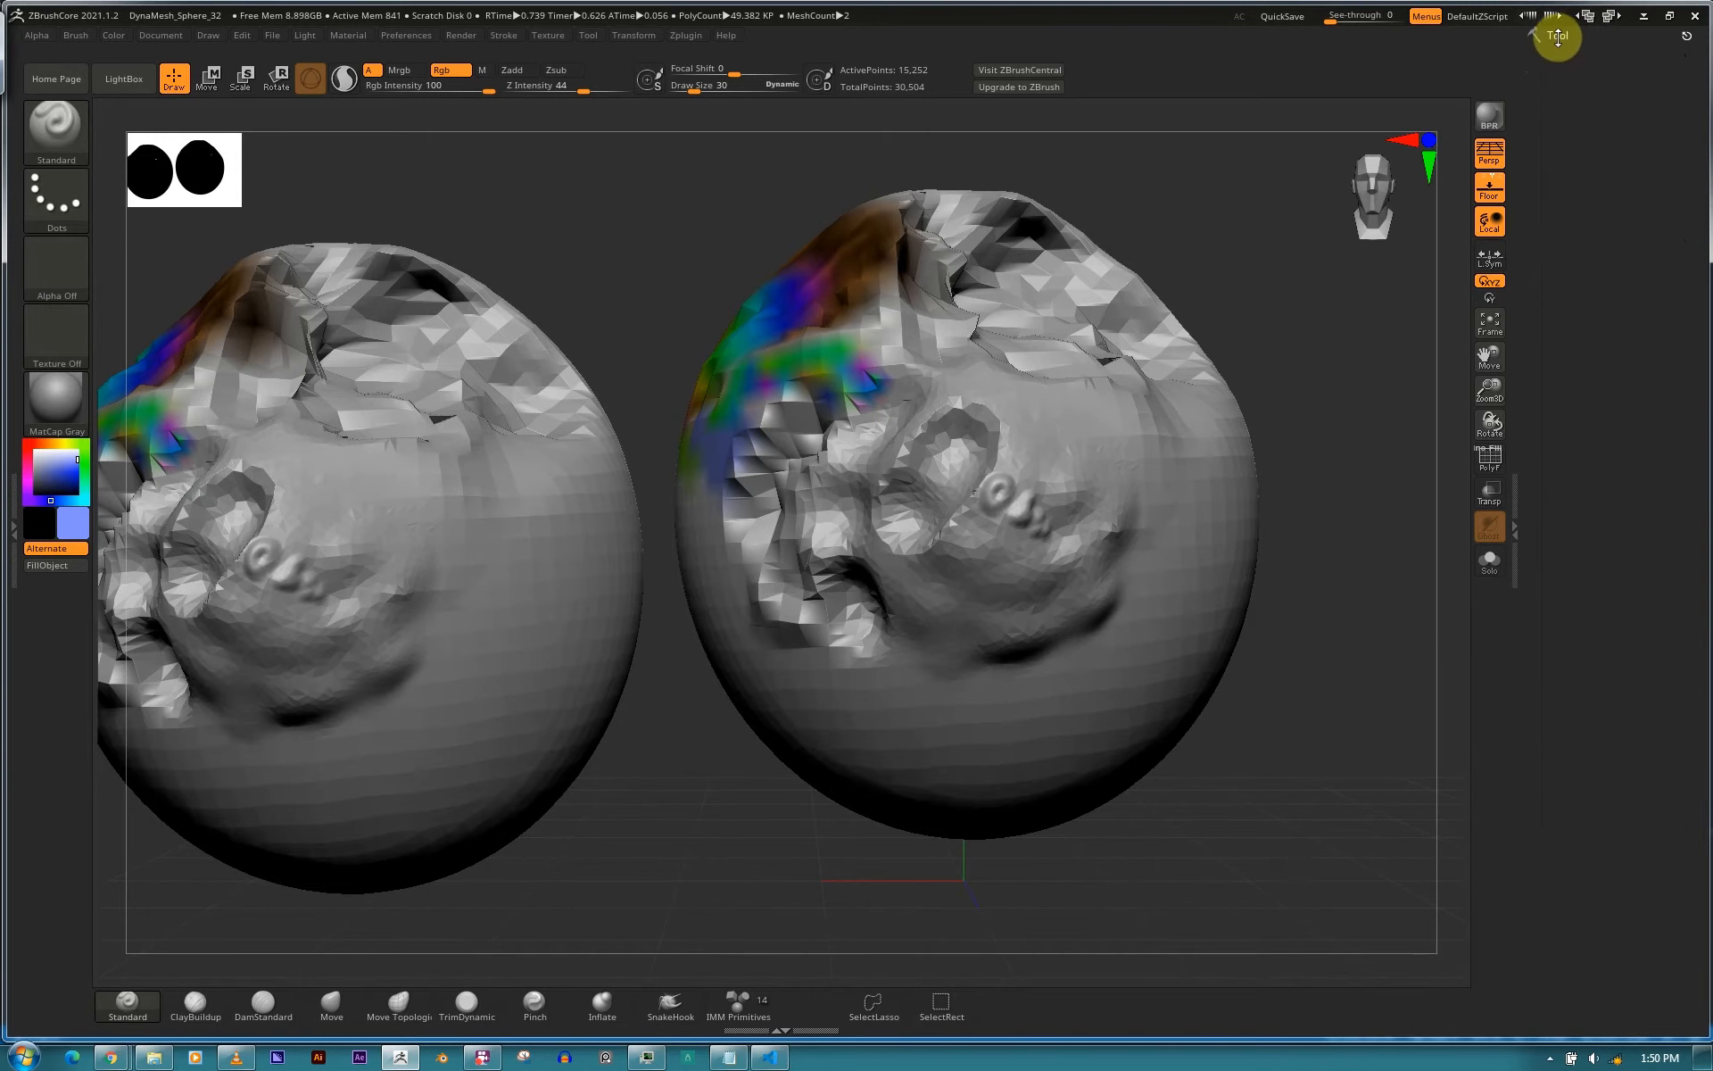
pyautogui.click(1560, 38)
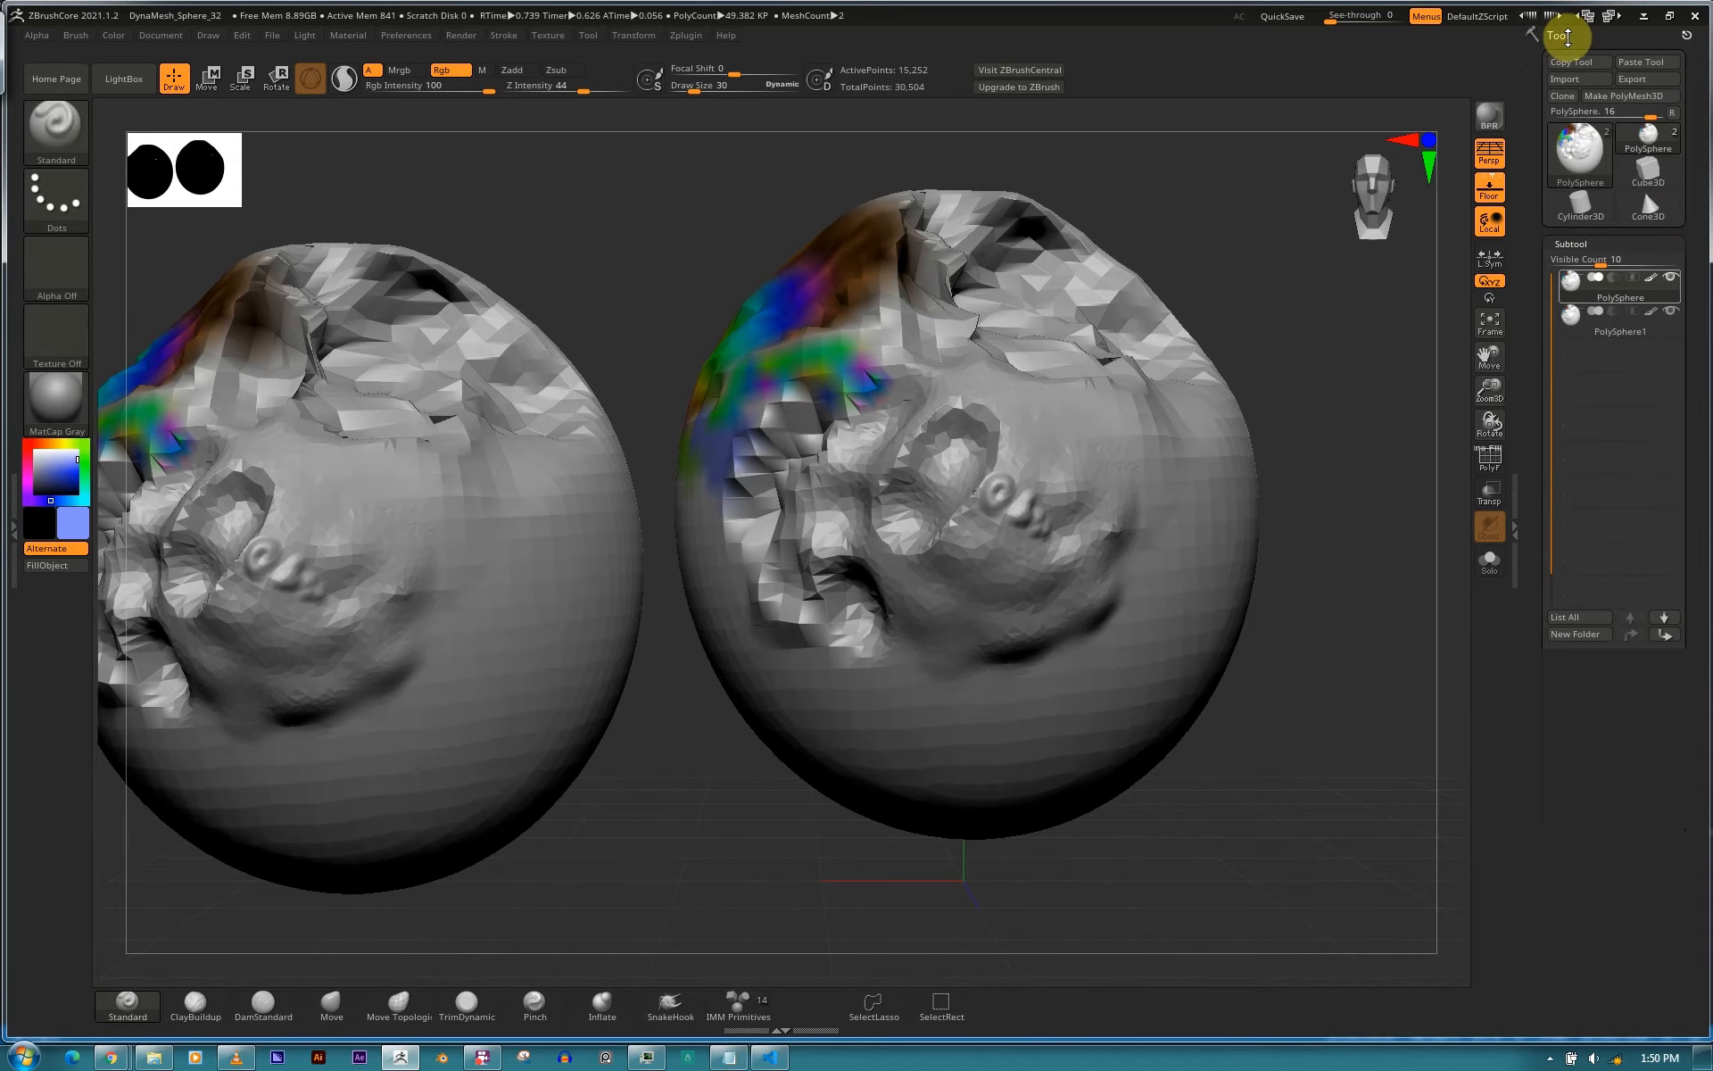
pyautogui.click(1568, 35)
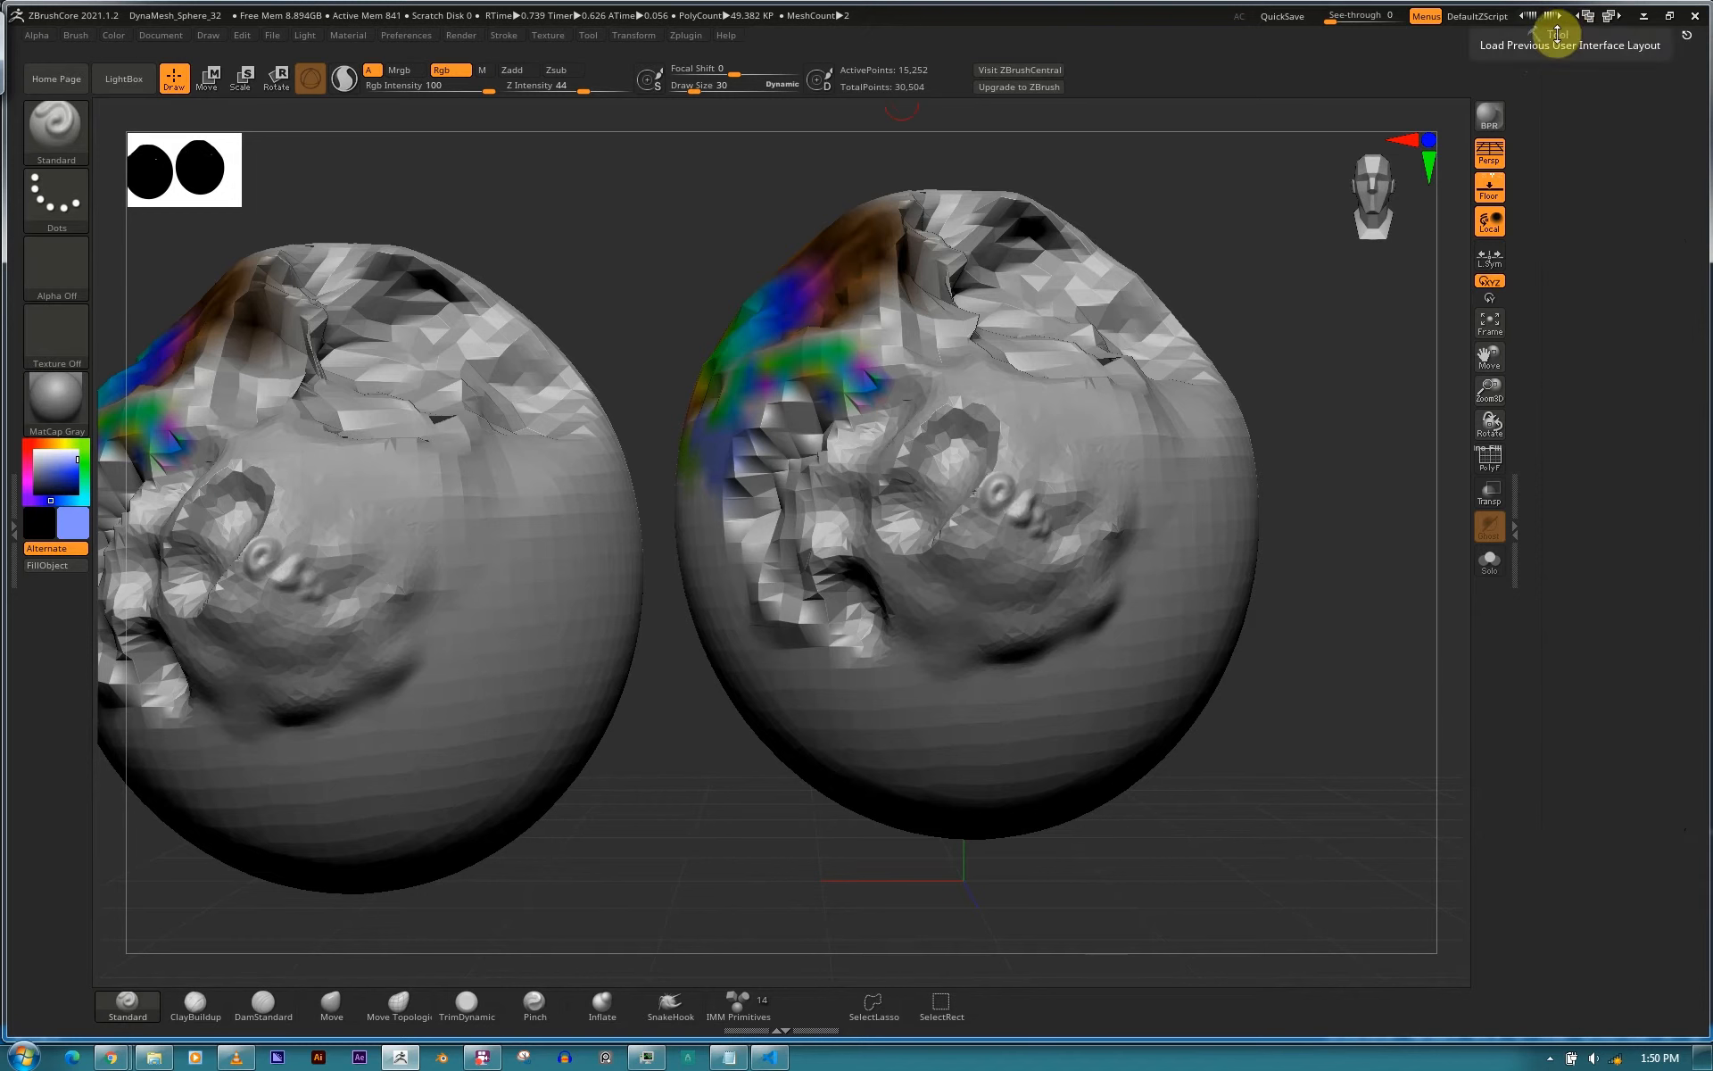
pyautogui.click(1558, 38)
pyautogui.click(1558, 38)
pyautogui.click(1557, 36)
pyautogui.click(1558, 35)
pyautogui.click(1557, 36)
pyautogui.click(1557, 36)
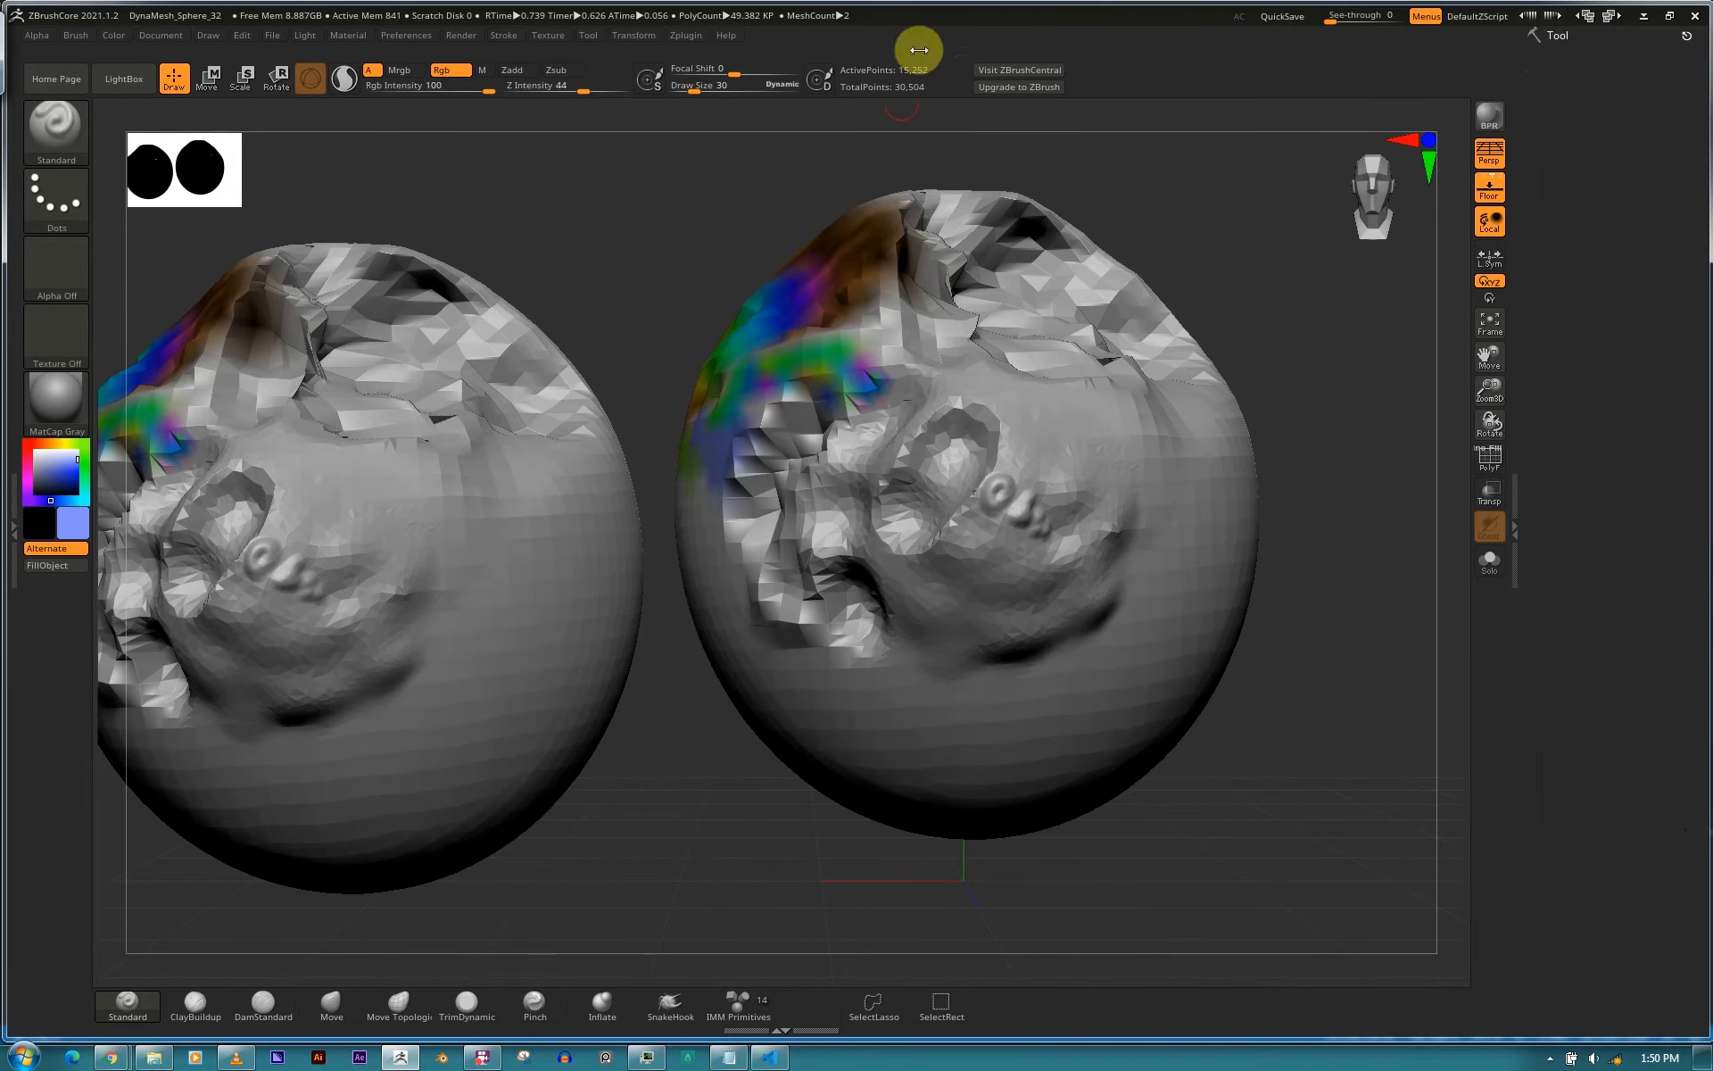
# Dock the Zplugin palette in the tray beneath Tool, collapse and expand it, and remove it from the tray.
pyautogui.click(696, 36)
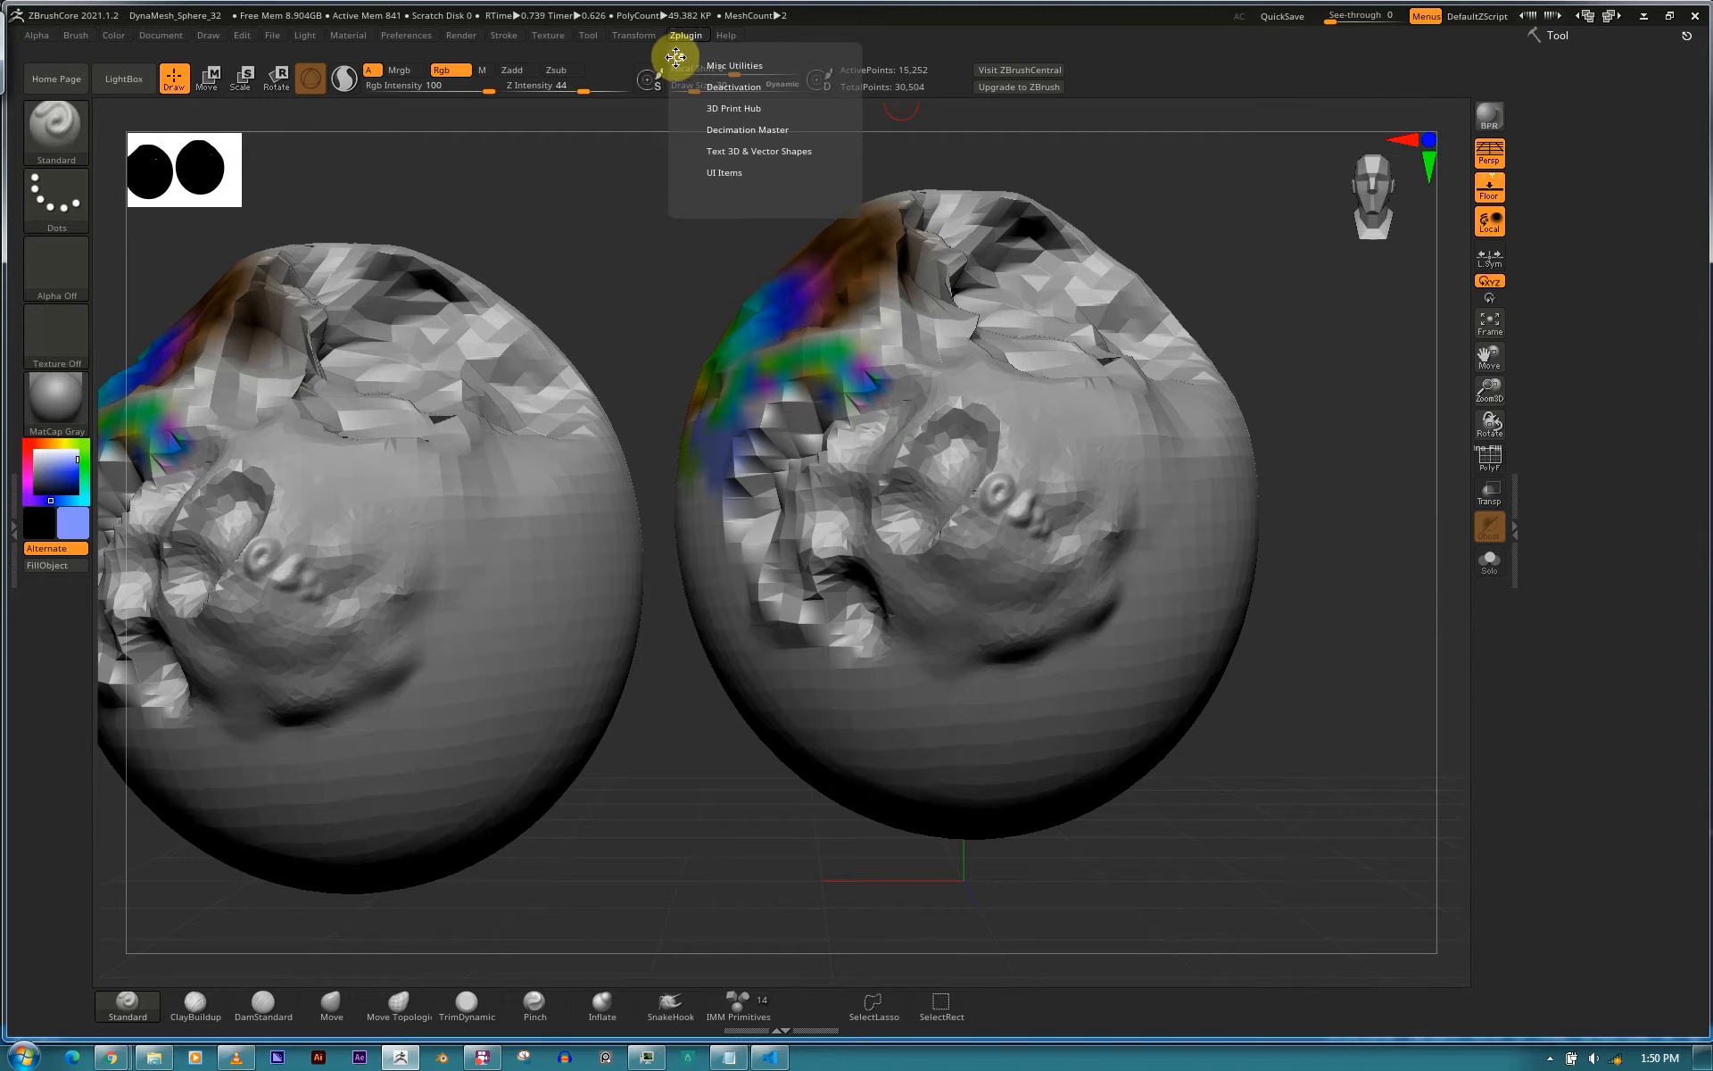
pyautogui.moveTo(679, 57); pyautogui.dragTo(1580, 124)
pyautogui.click(1572, 57)
pyautogui.click(1582, 53)
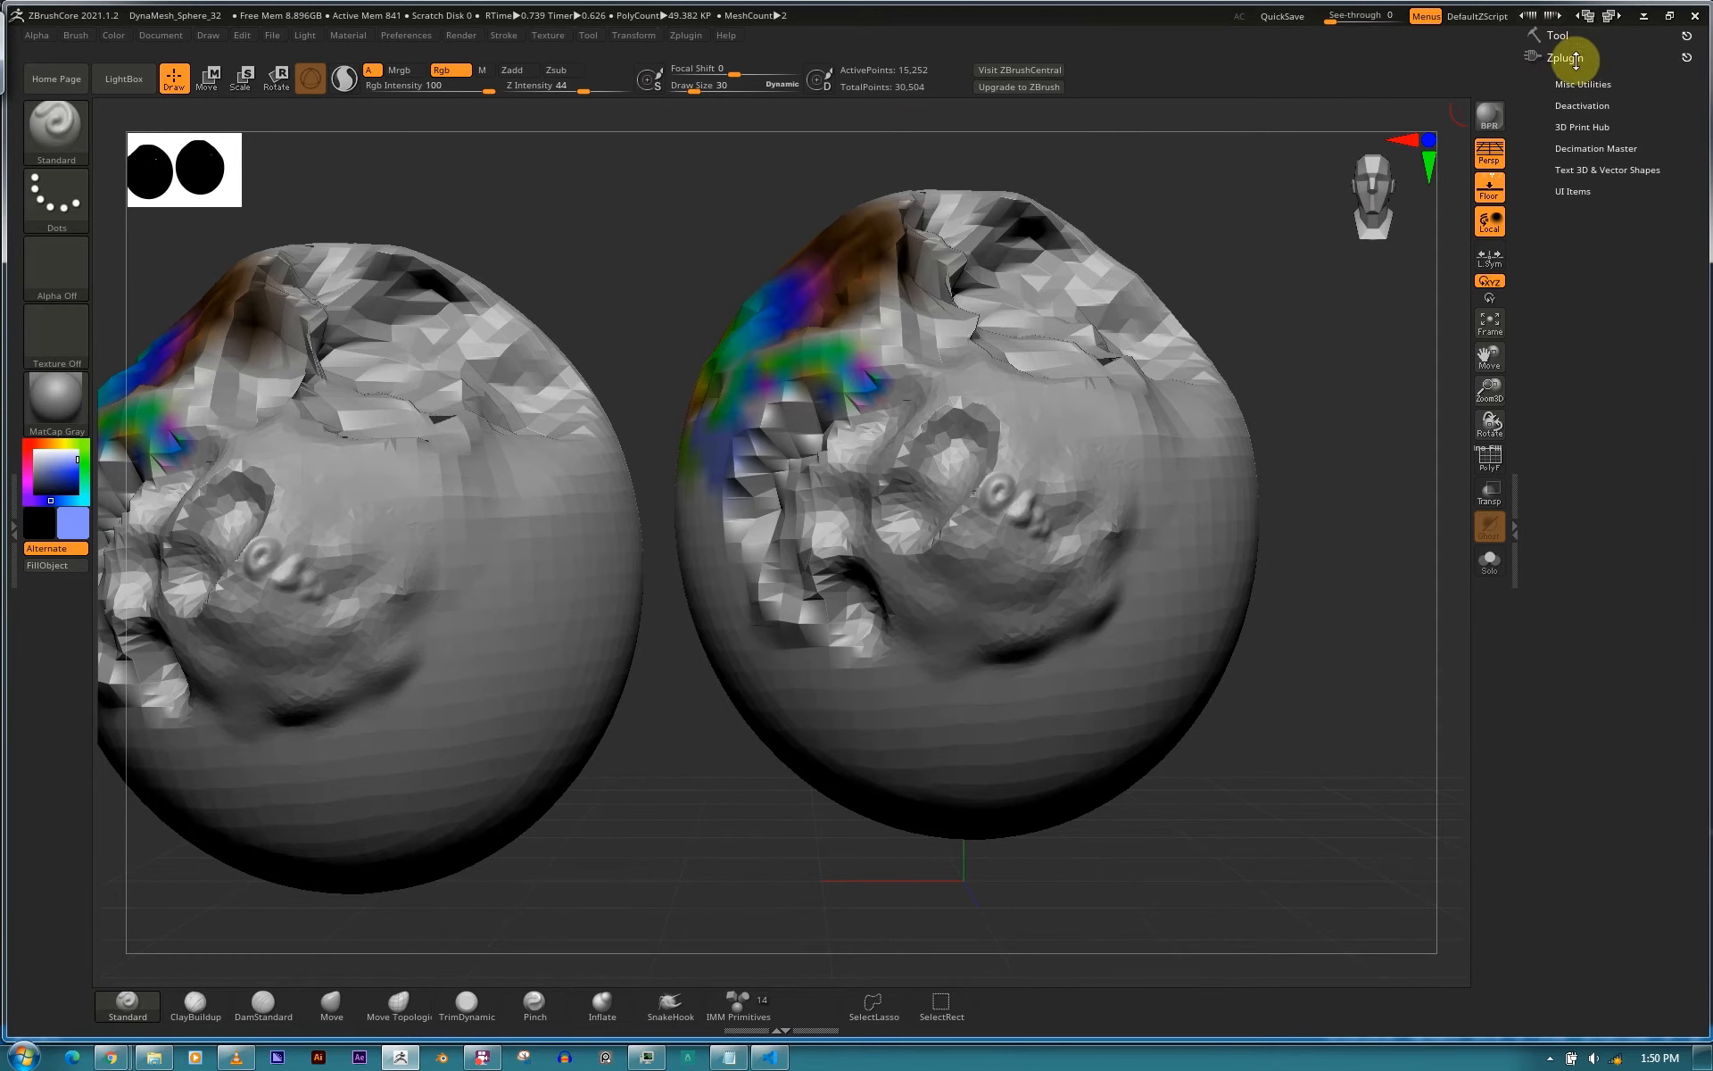
pyautogui.click(1684, 56)
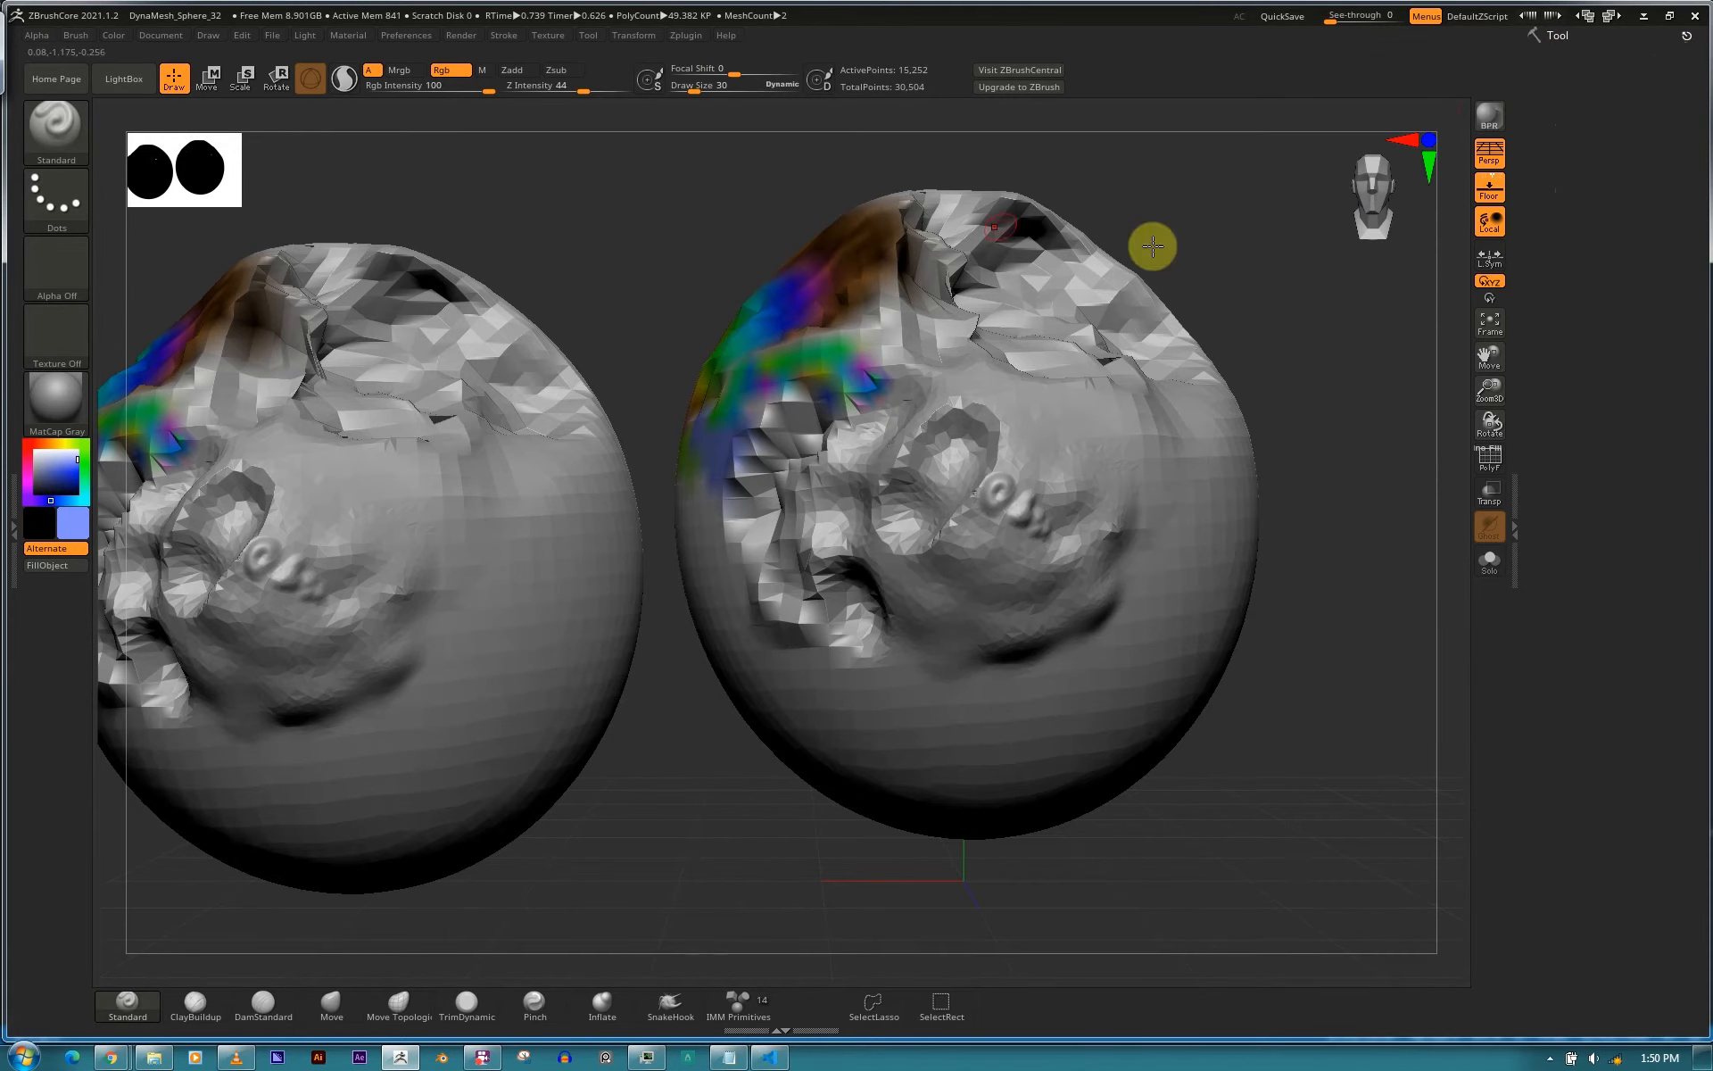
# Hide the tray that holds the Tool palette and show it again.
pyautogui.click(1519, 532)
pyautogui.doubleClick(1519, 532)
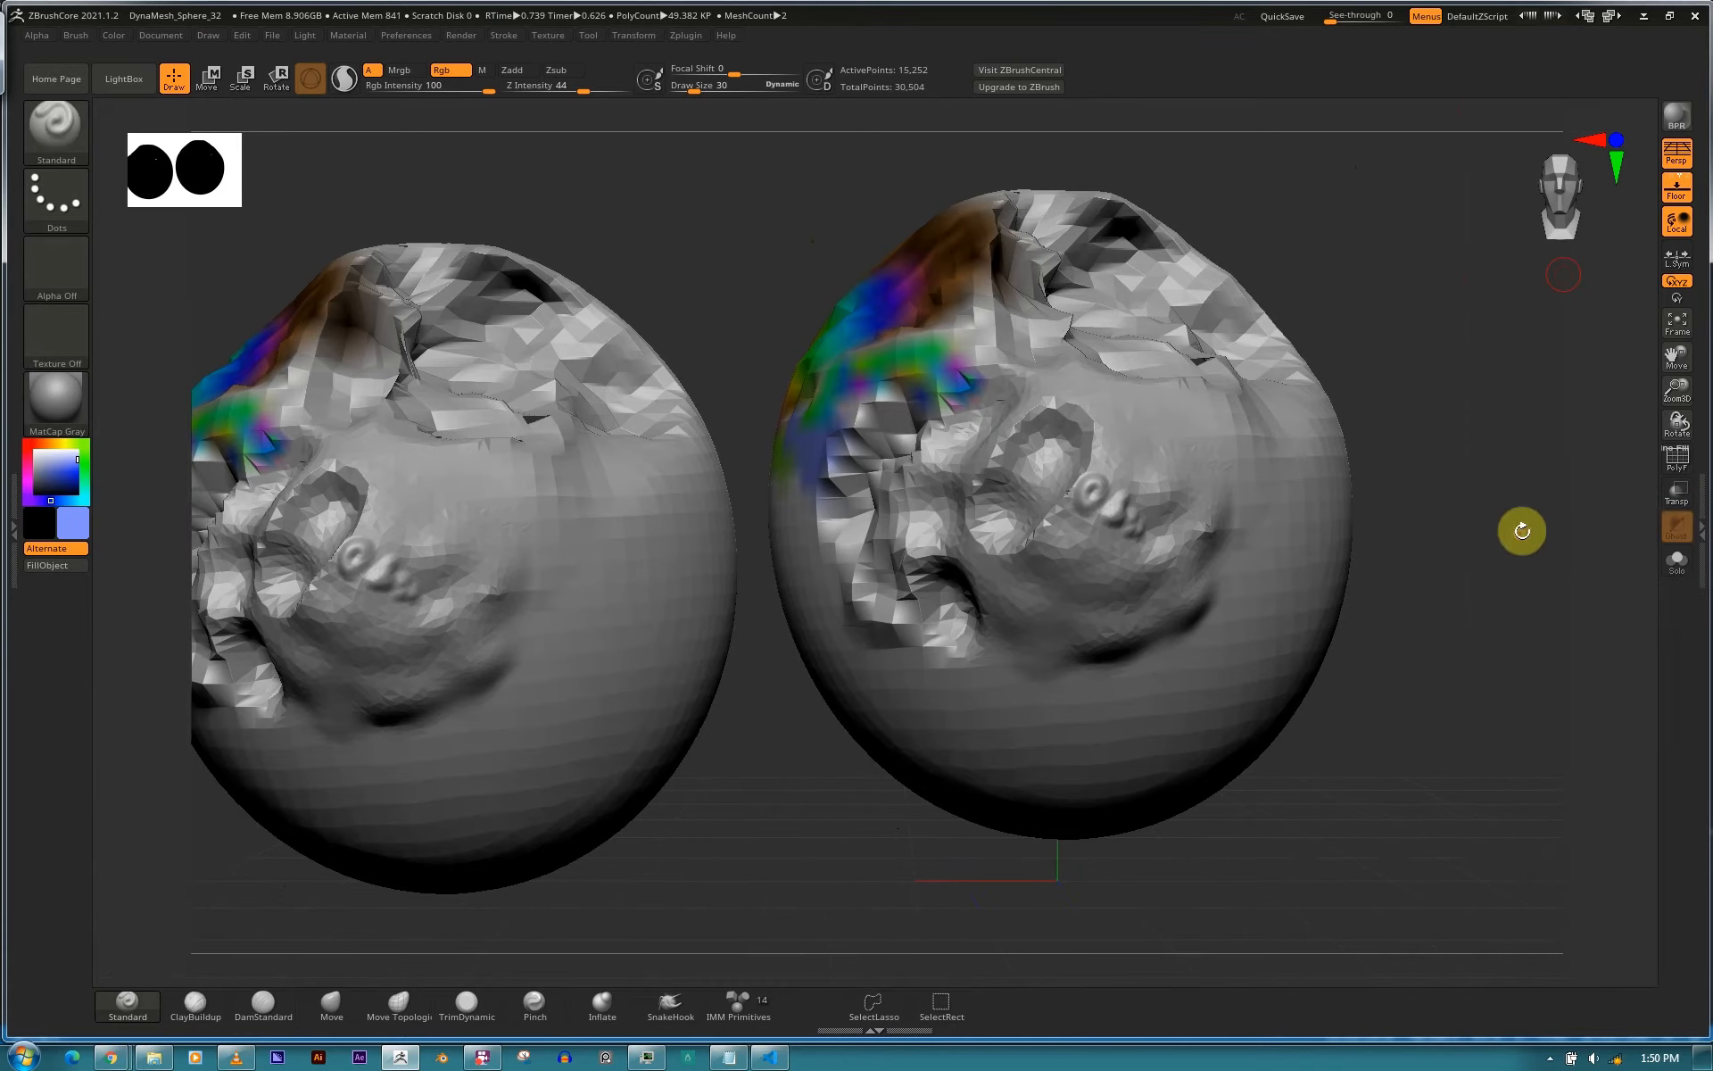
pyautogui.doubleClick(1700, 516)
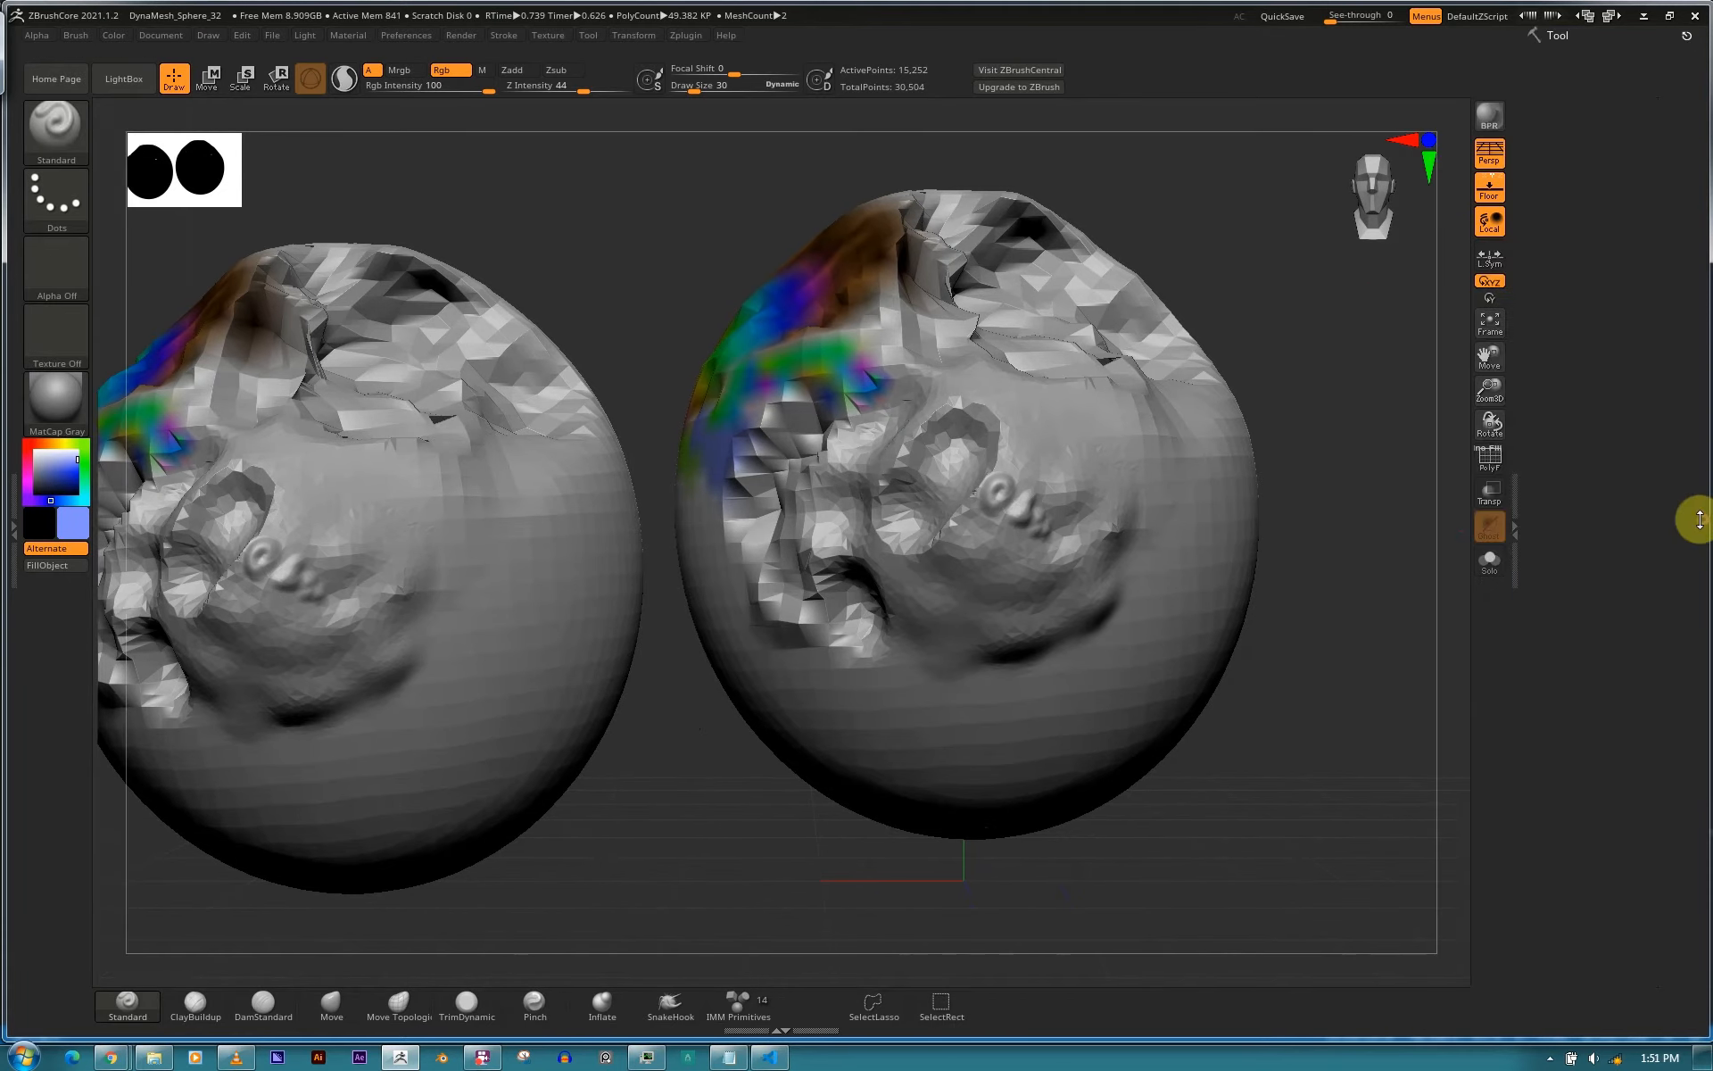
# Open the tray that holds the Brush palette and dock the Zplugin palette beneath Brush.
pyautogui.click(11, 531)
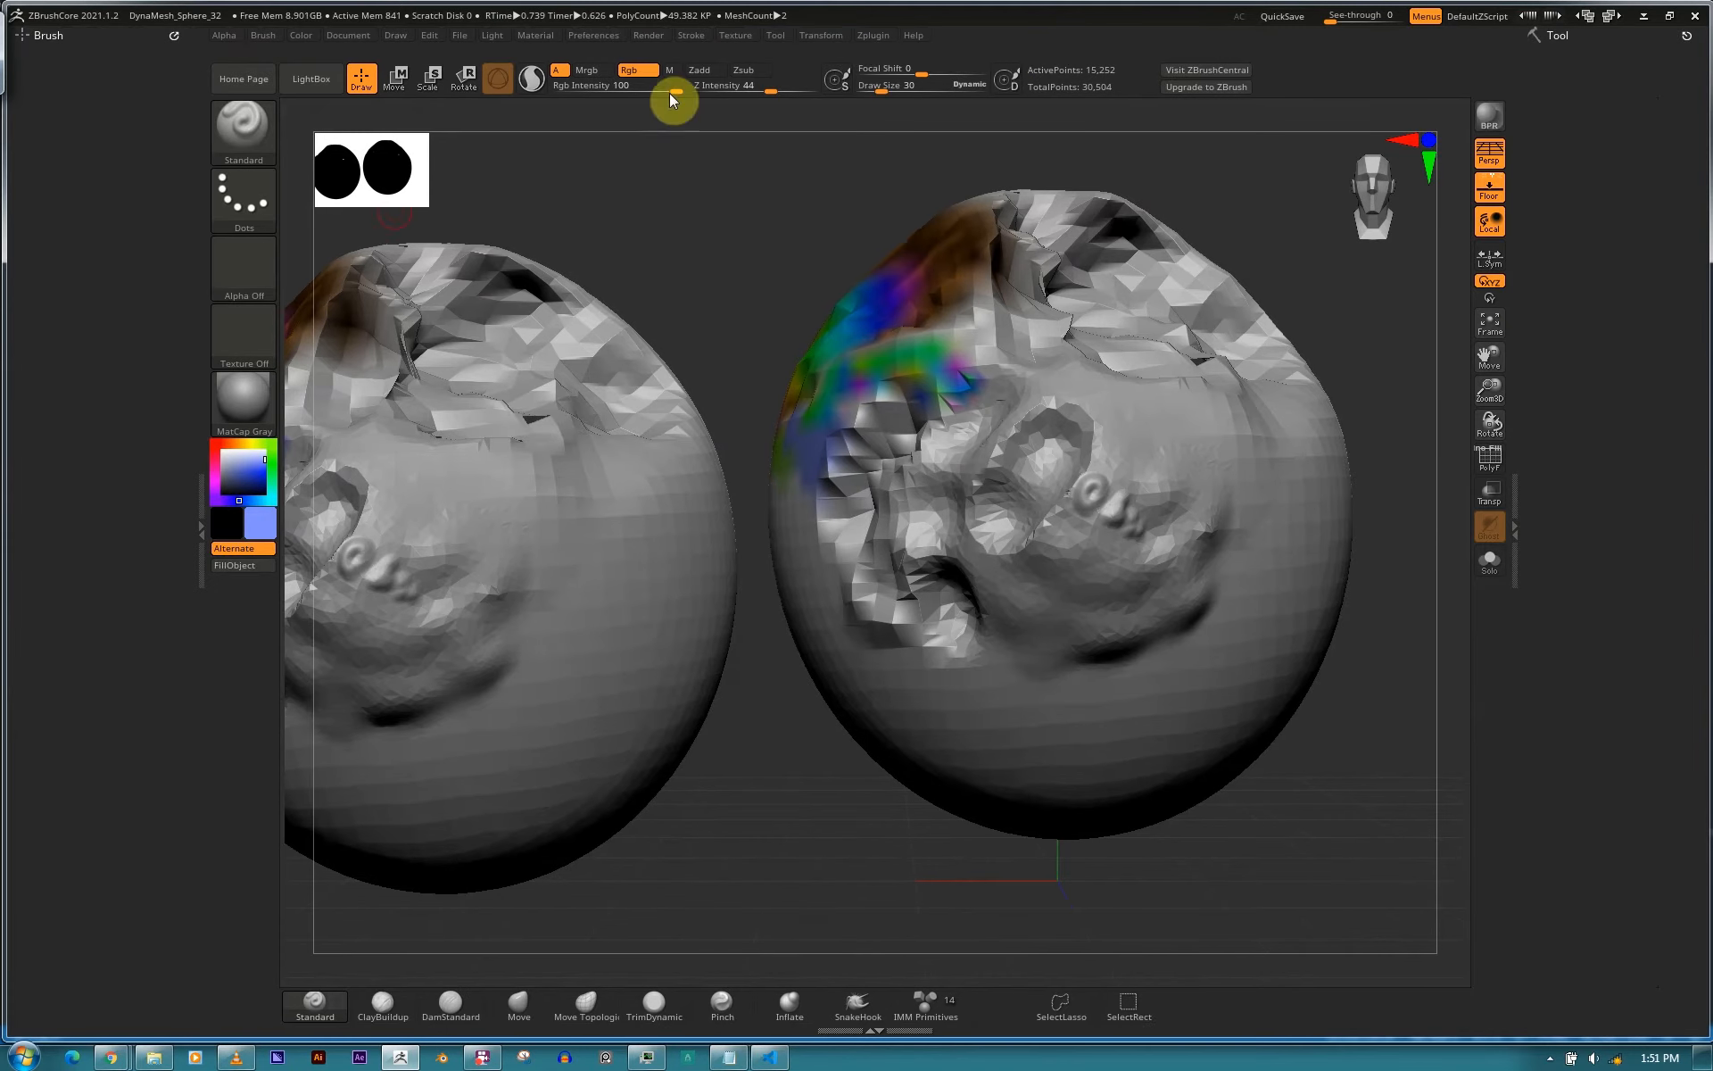
pyautogui.click(871, 37)
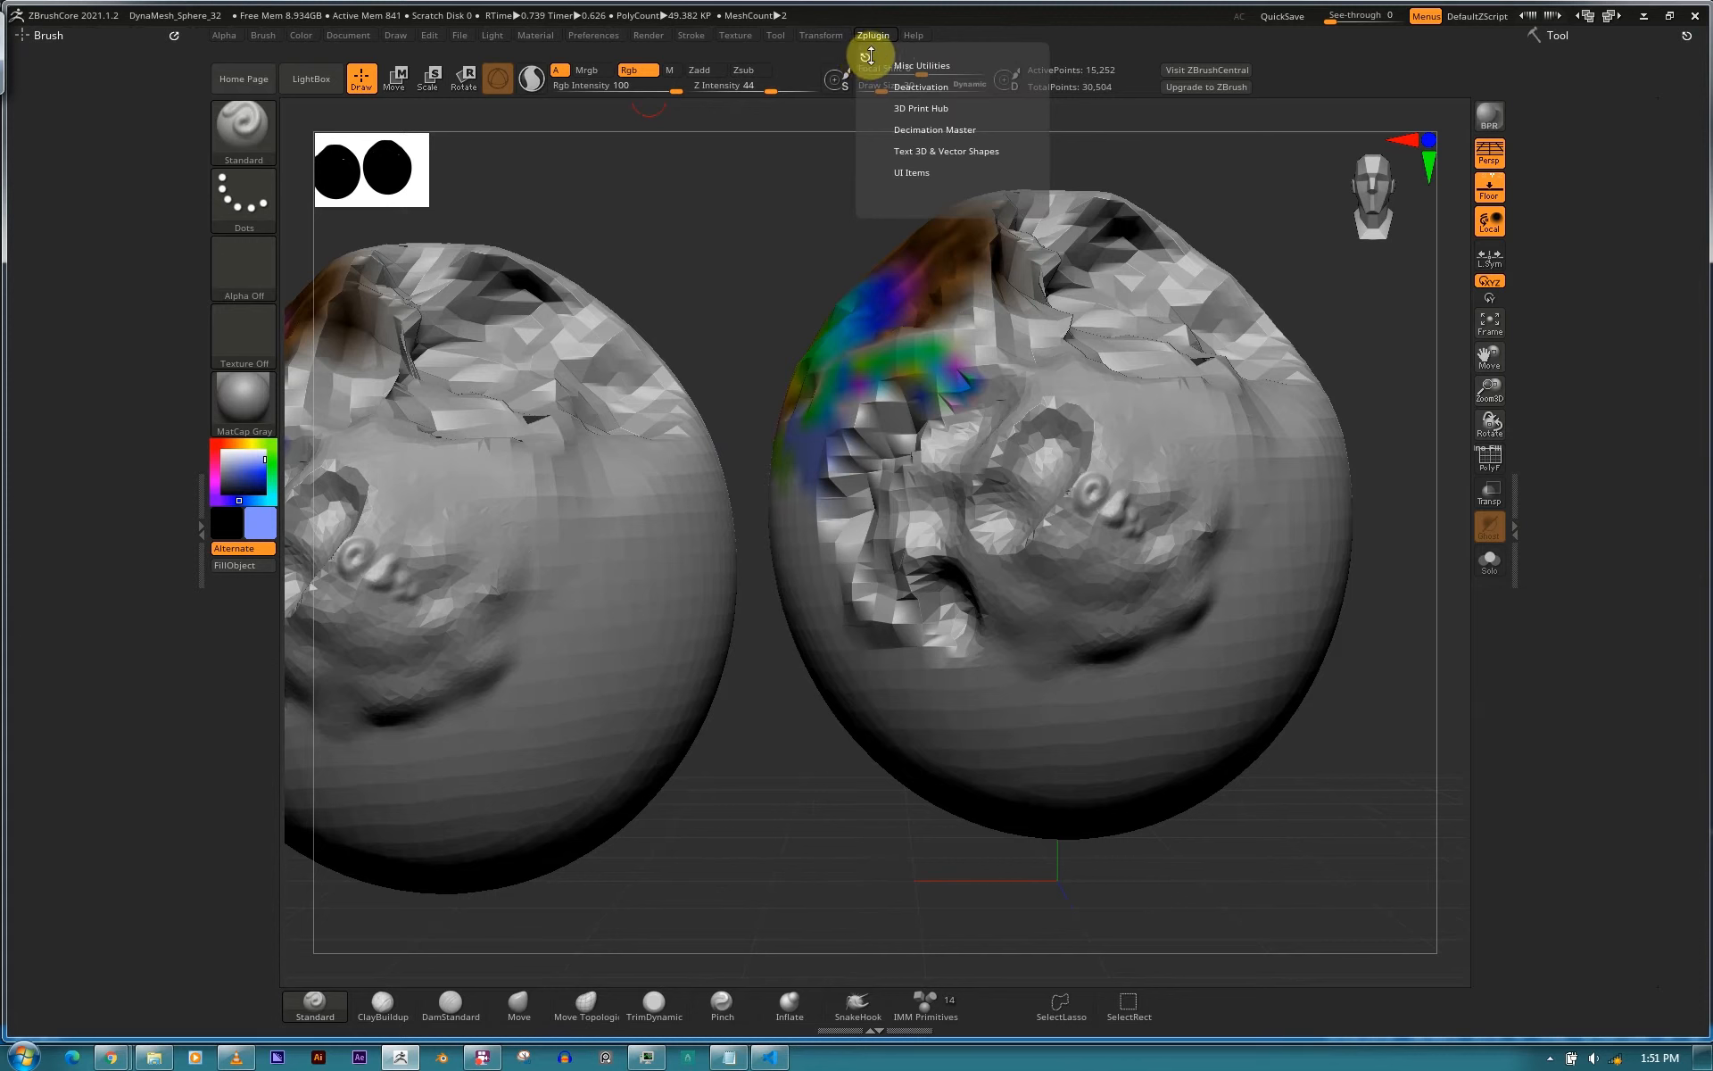
pyautogui.moveTo(862, 59)
pyautogui.mouseDown()
pyautogui.moveTo(720, 138)
pyautogui.moveTo(45, 146)
pyautogui.moveTo(19, 99)
pyautogui.mouseUp()
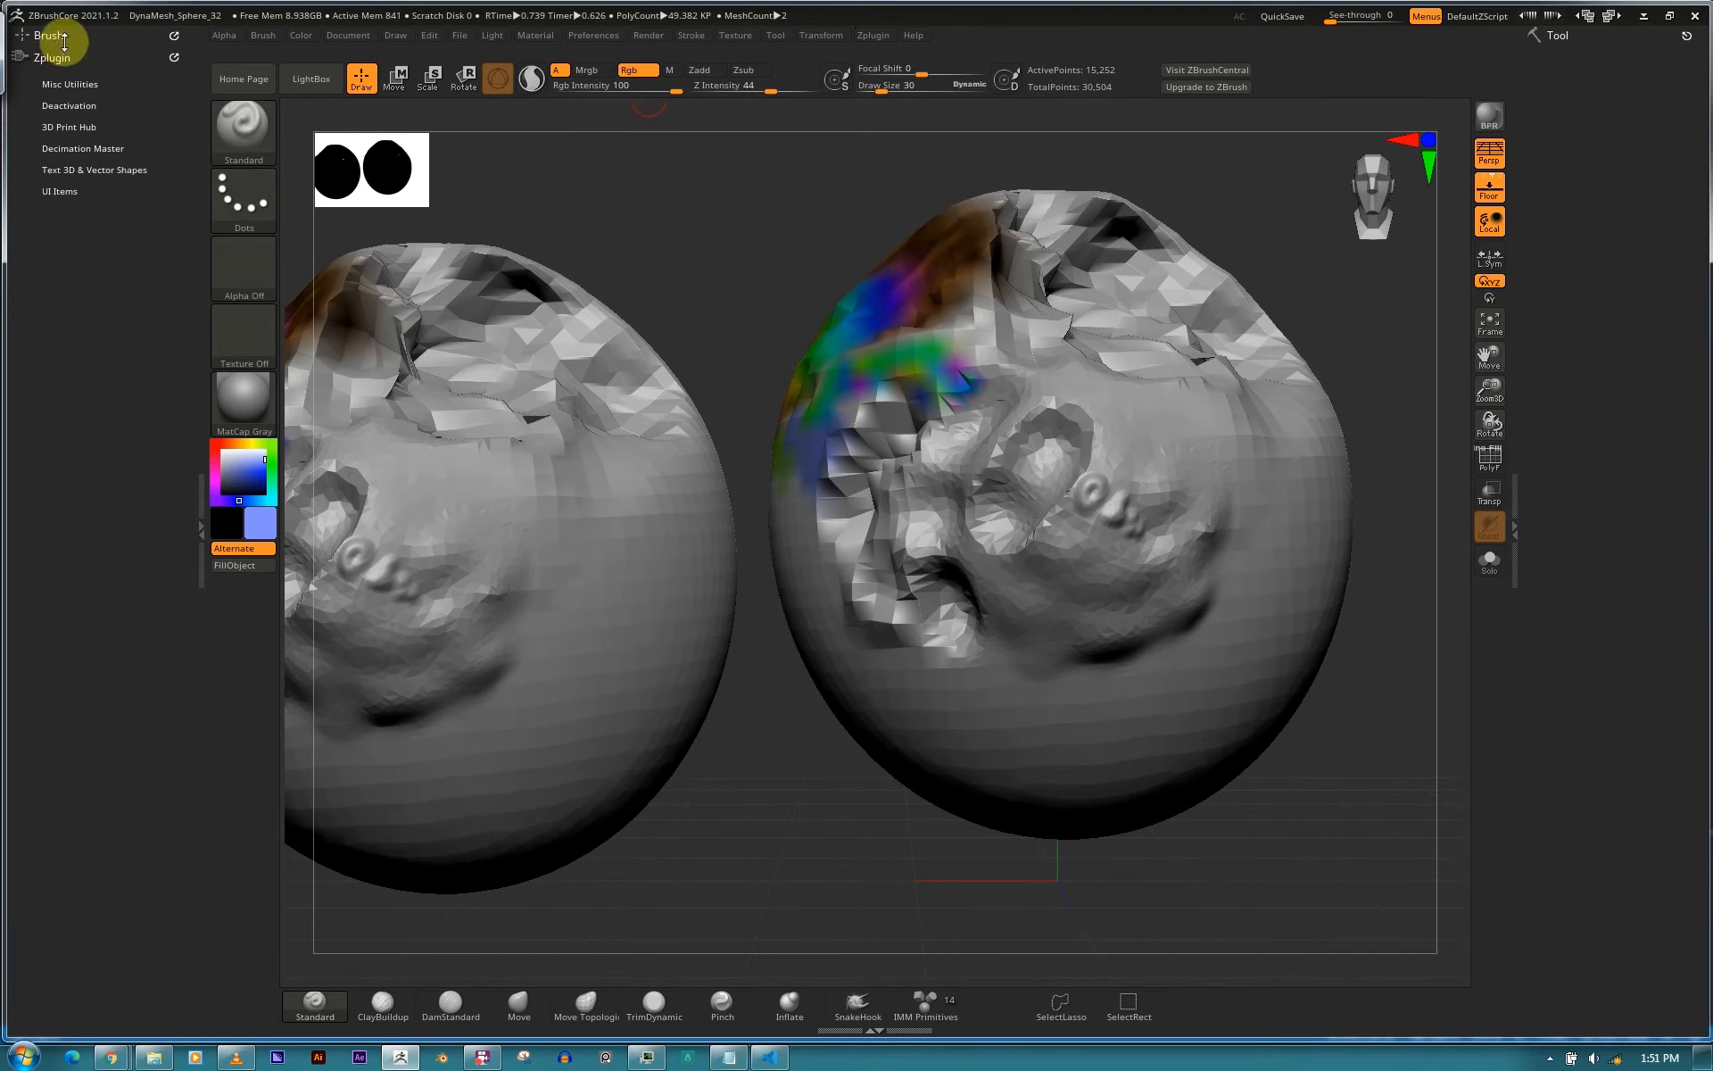
# Switch between the docked Brush and Zplugin palettes, leaving Brush expanded, and close their tray.
pyautogui.click(173, 36)
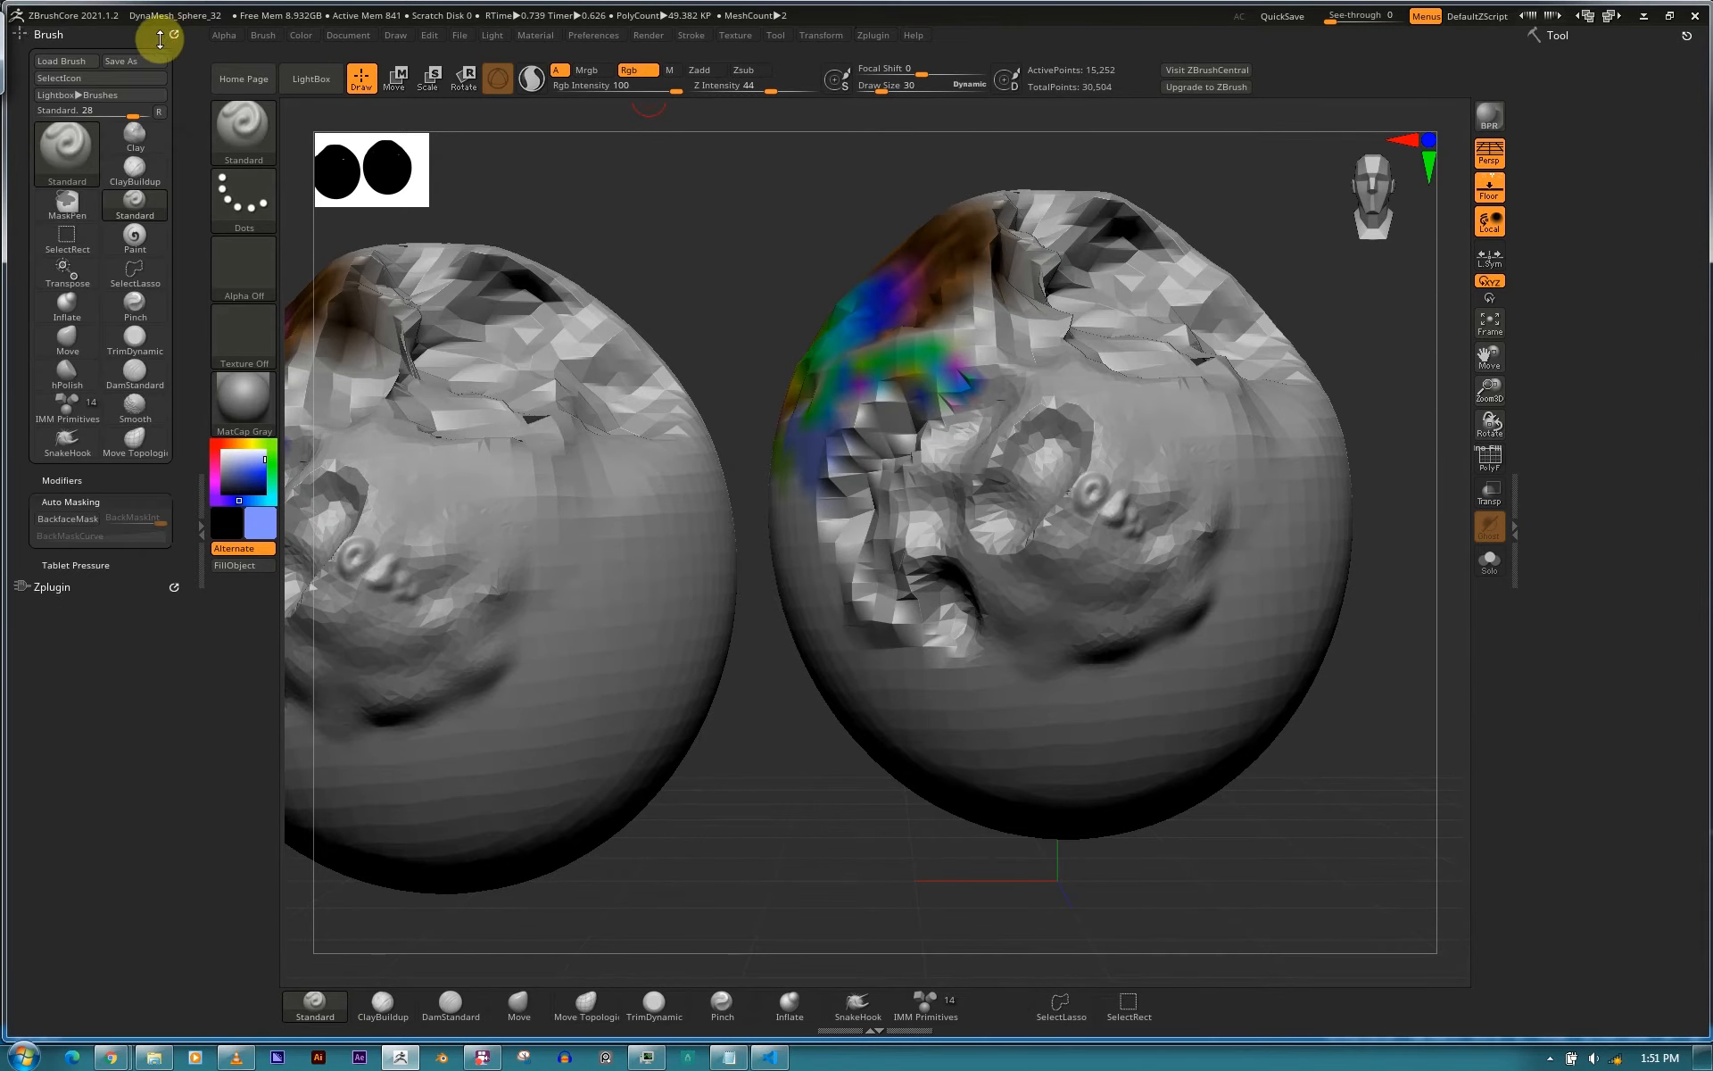
pyautogui.click(104, 36)
pyautogui.click(135, 56)
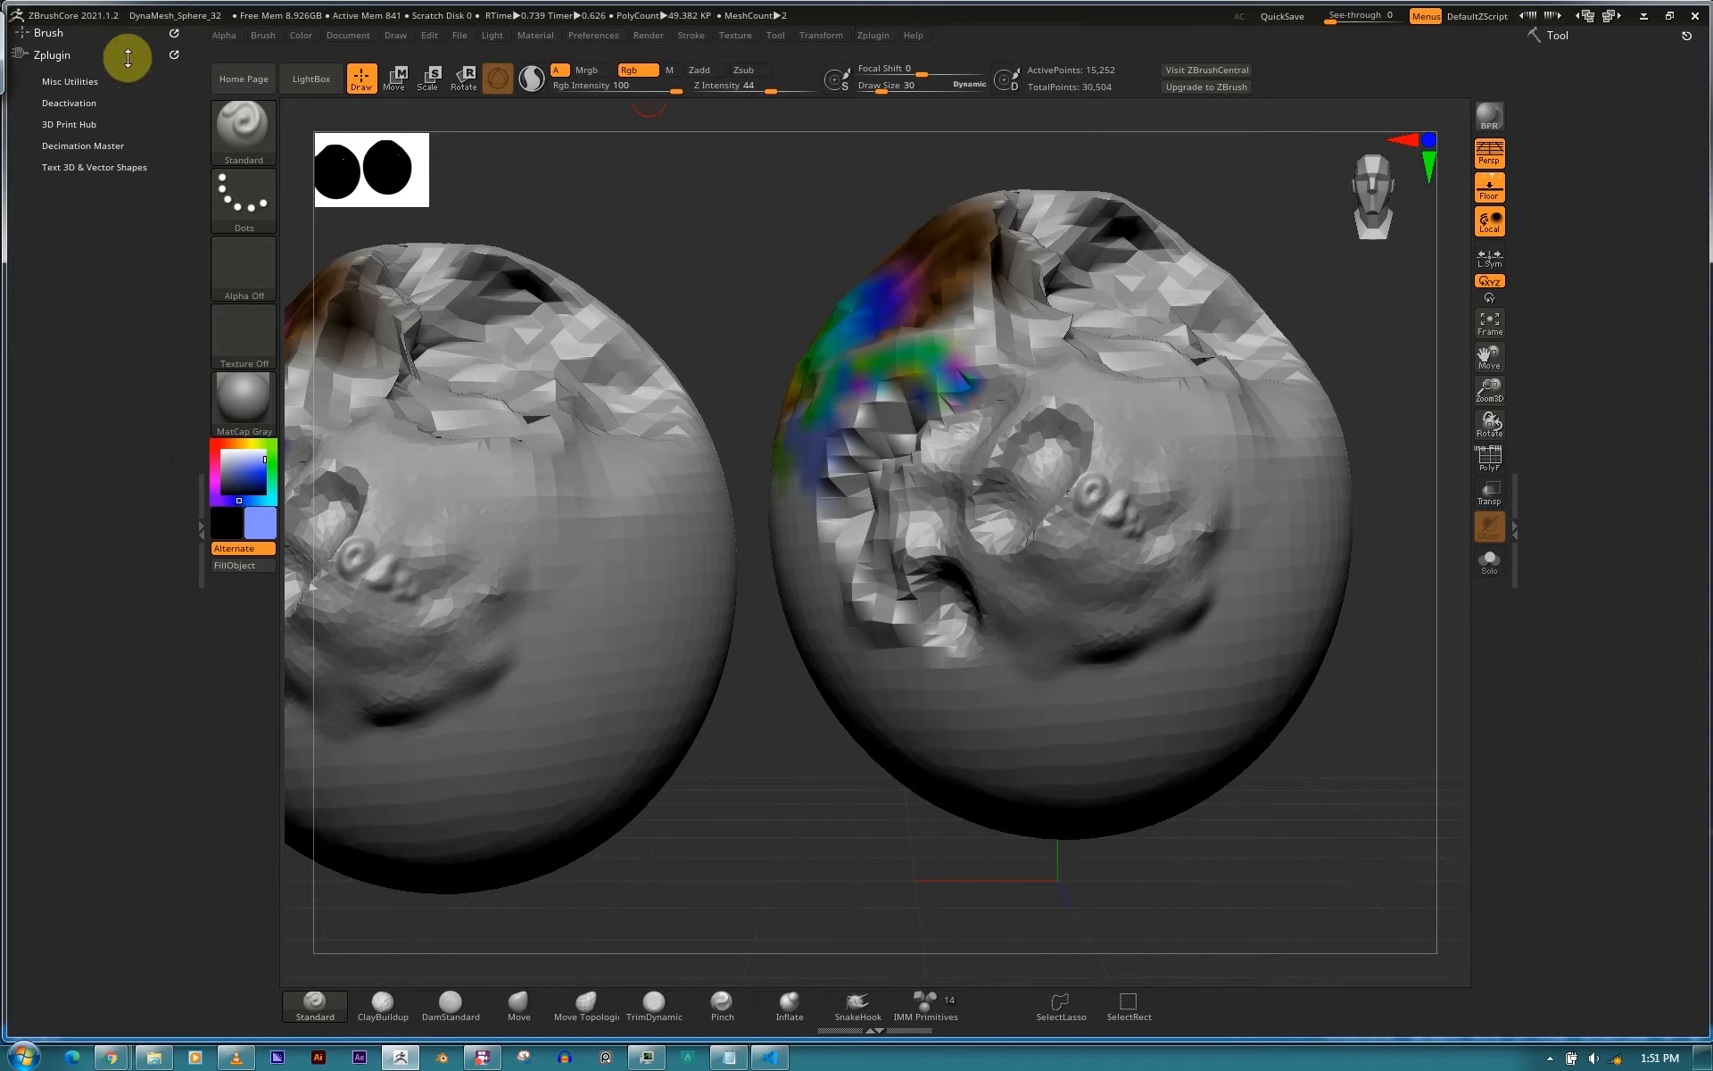
pyautogui.click(104, 38)
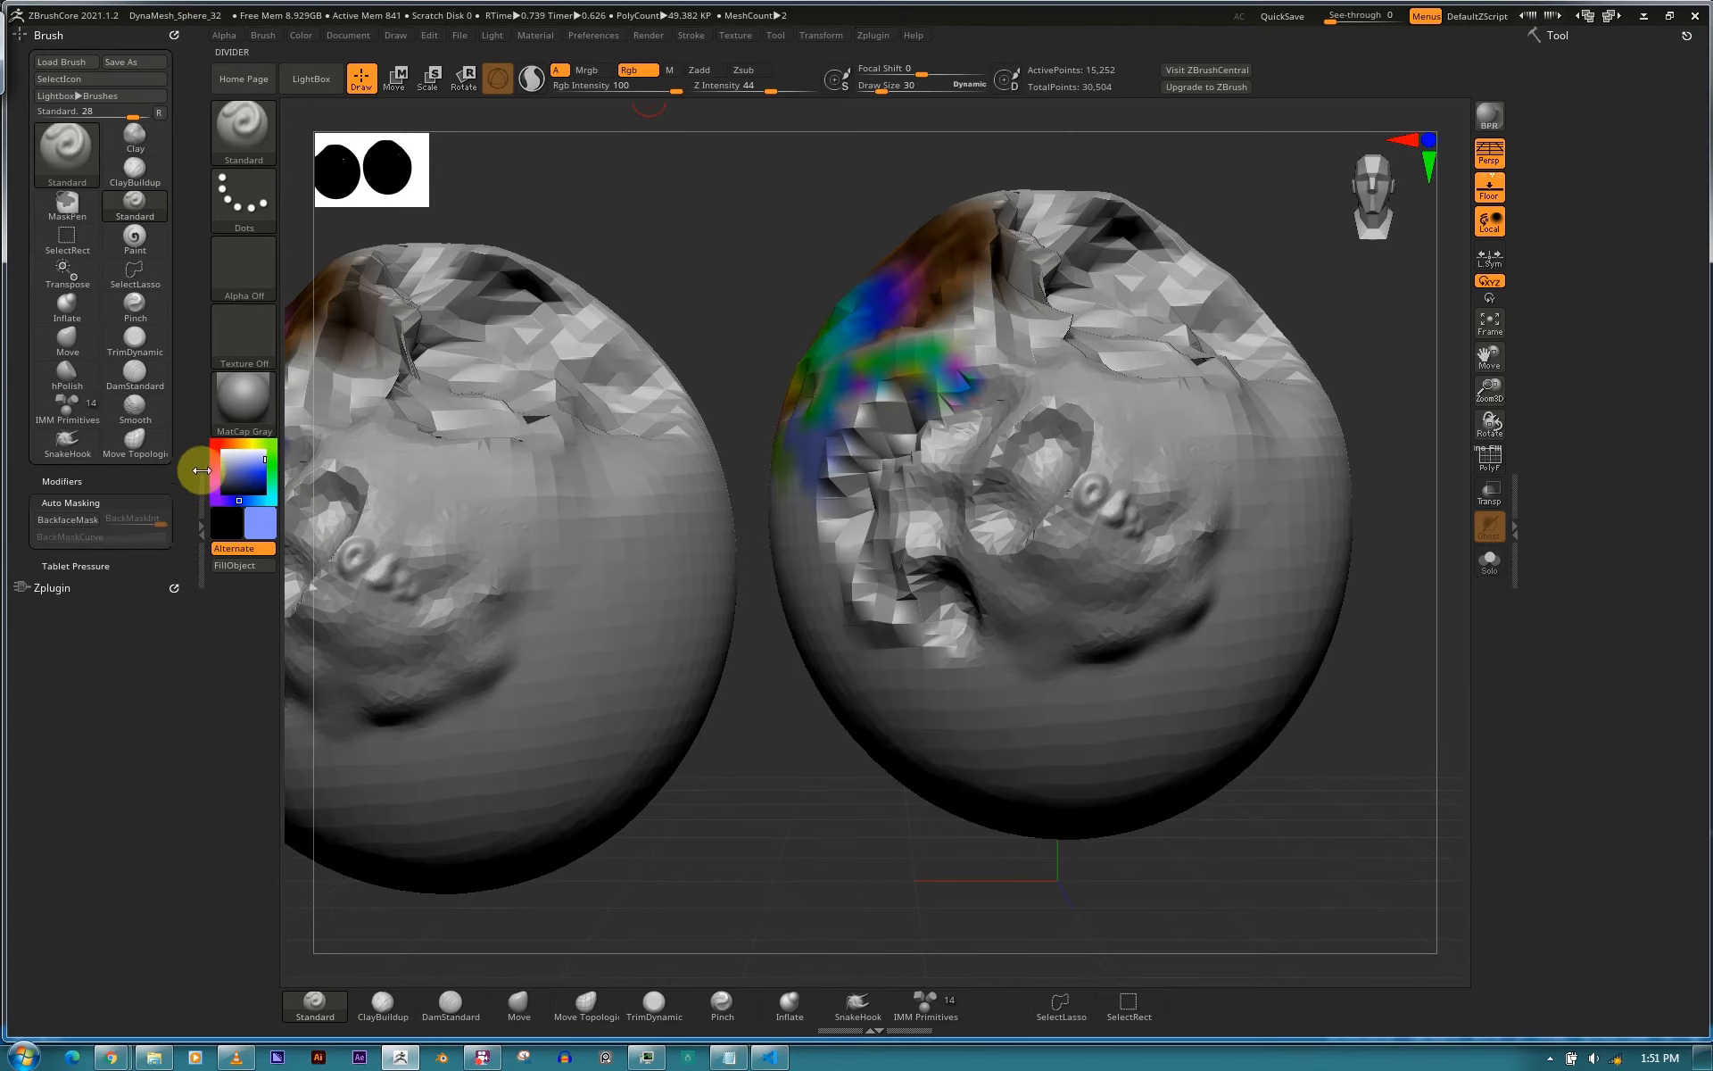
pyautogui.click(198, 503)
pyautogui.doubleClick(198, 503)
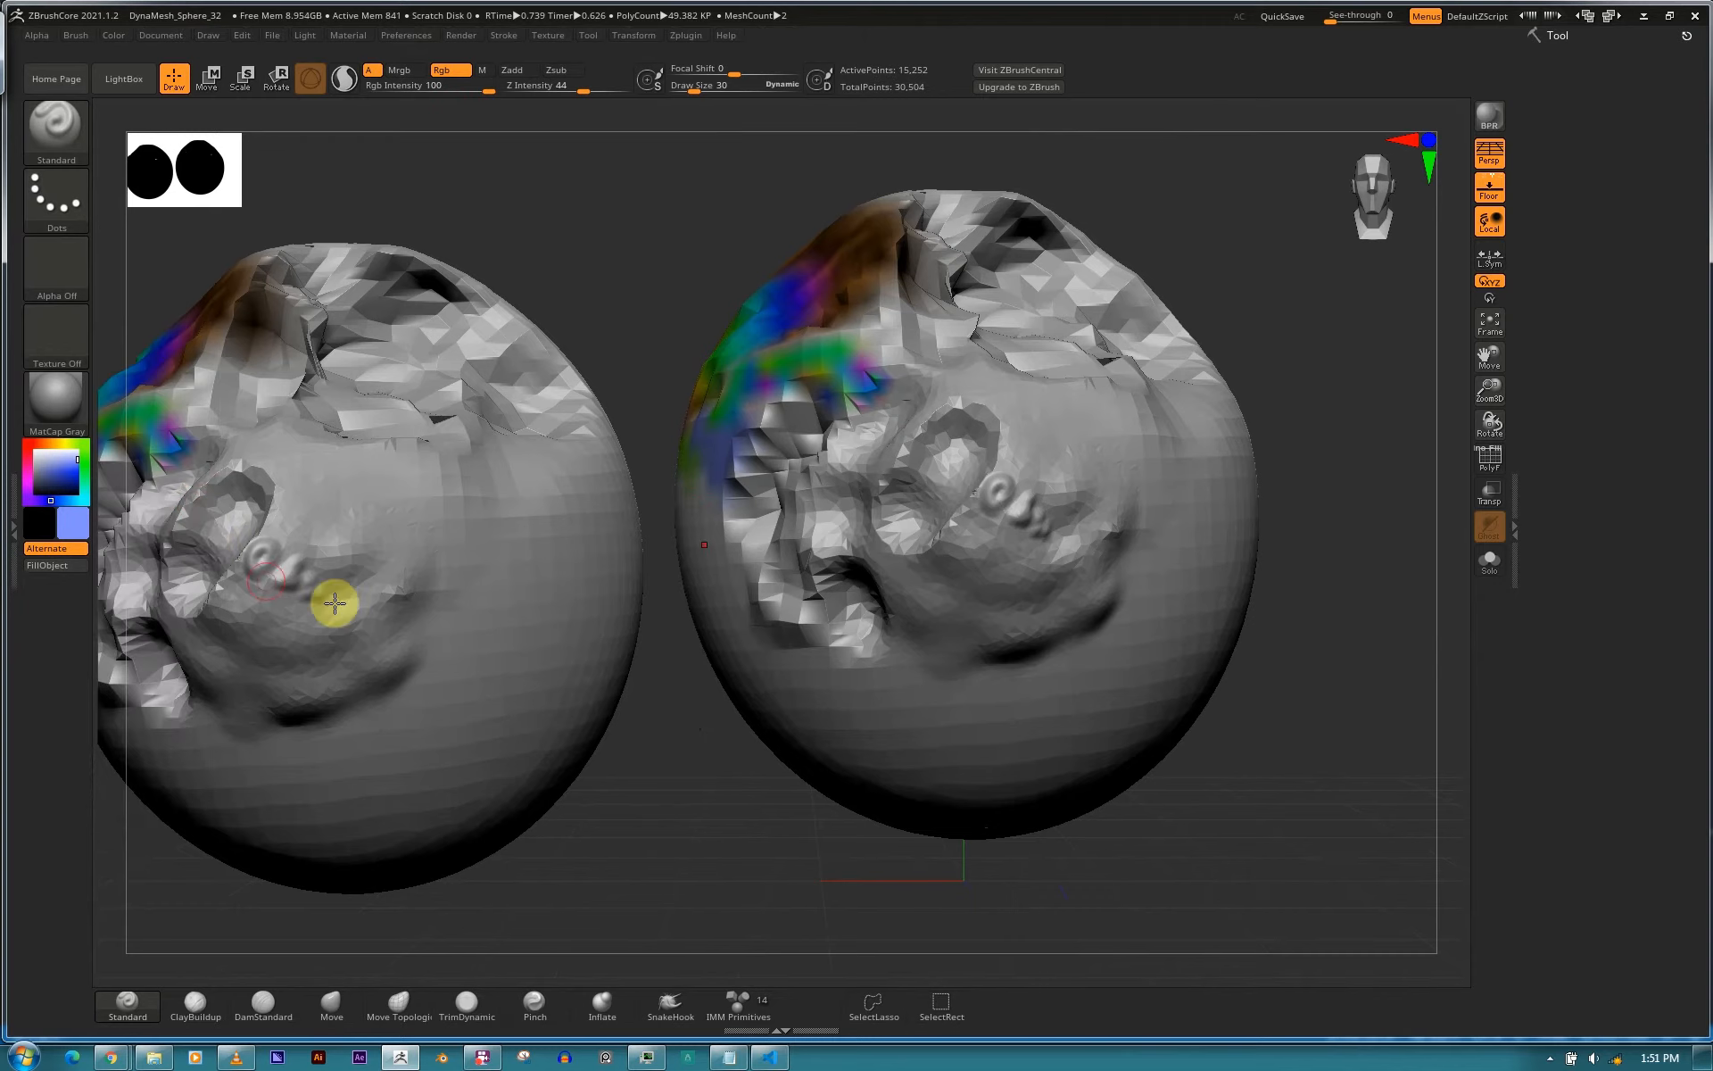
# Open the empty tray beneath the brush shelf and close it again.
pyautogui.doubleClick(799, 1026)
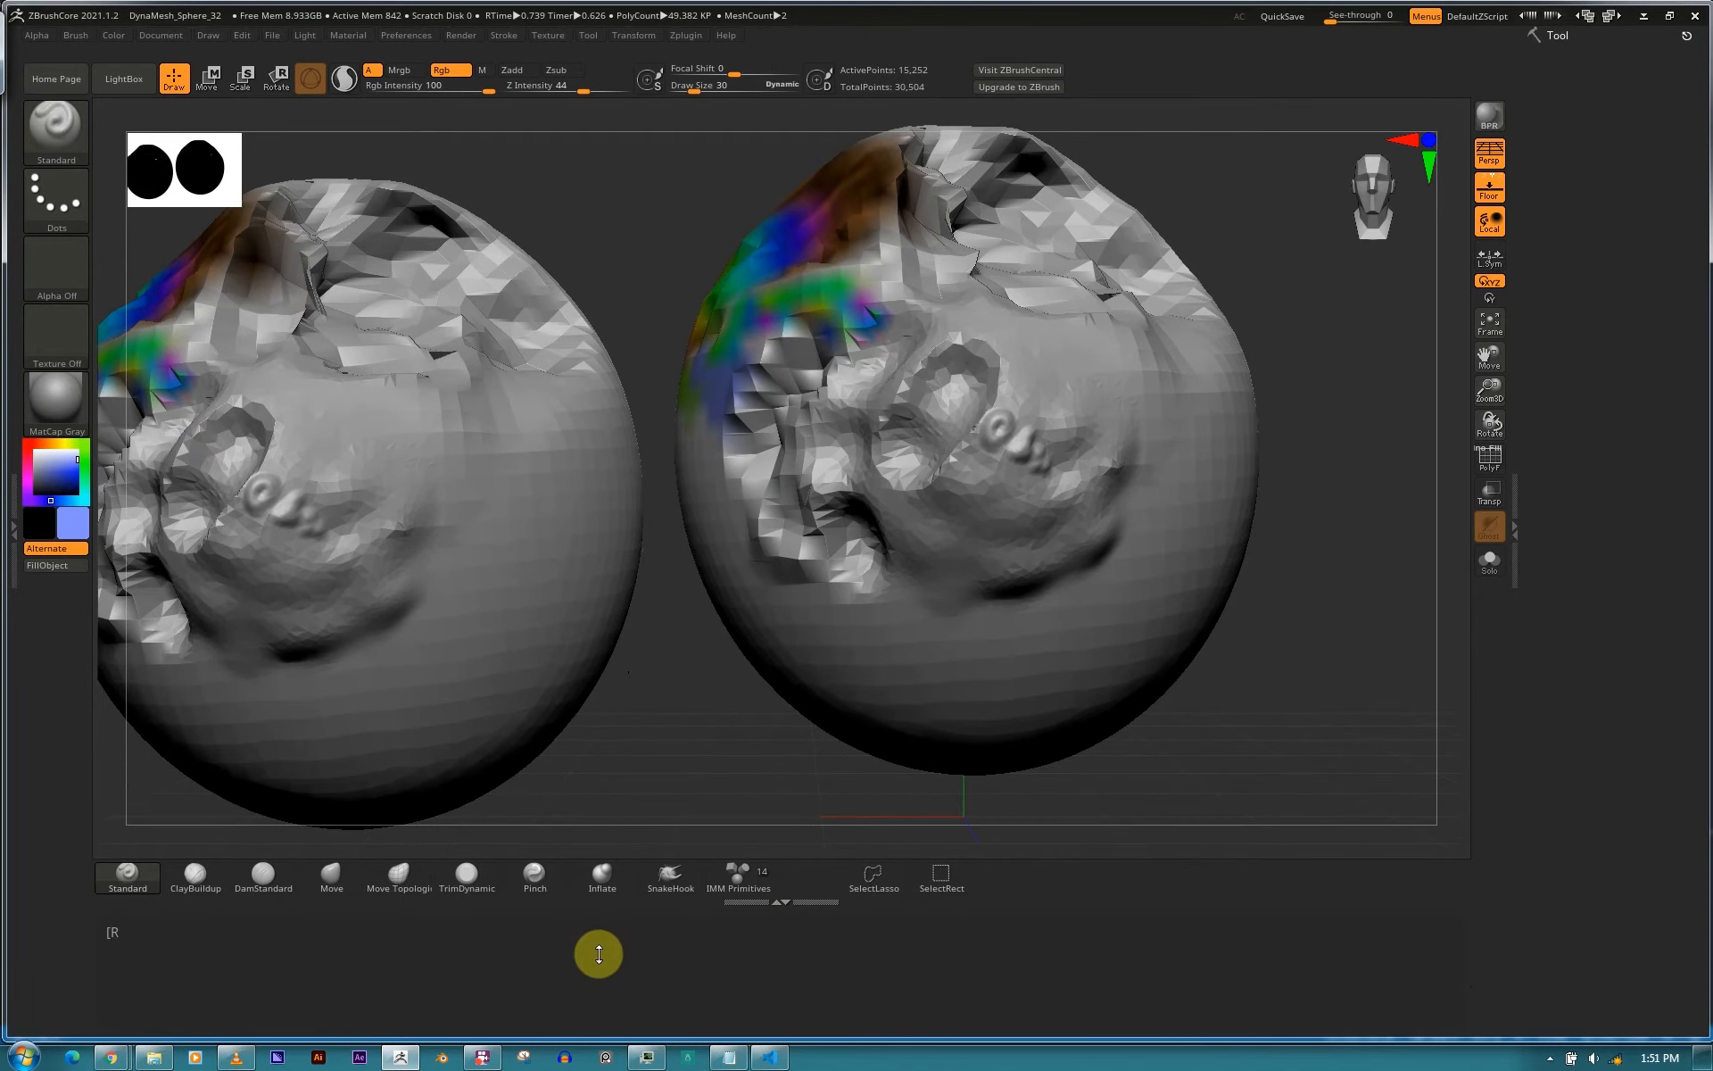
pyautogui.doubleClick(780, 903)
pyautogui.moveTo(780, 907); pyautogui.dragTo(803, 548)
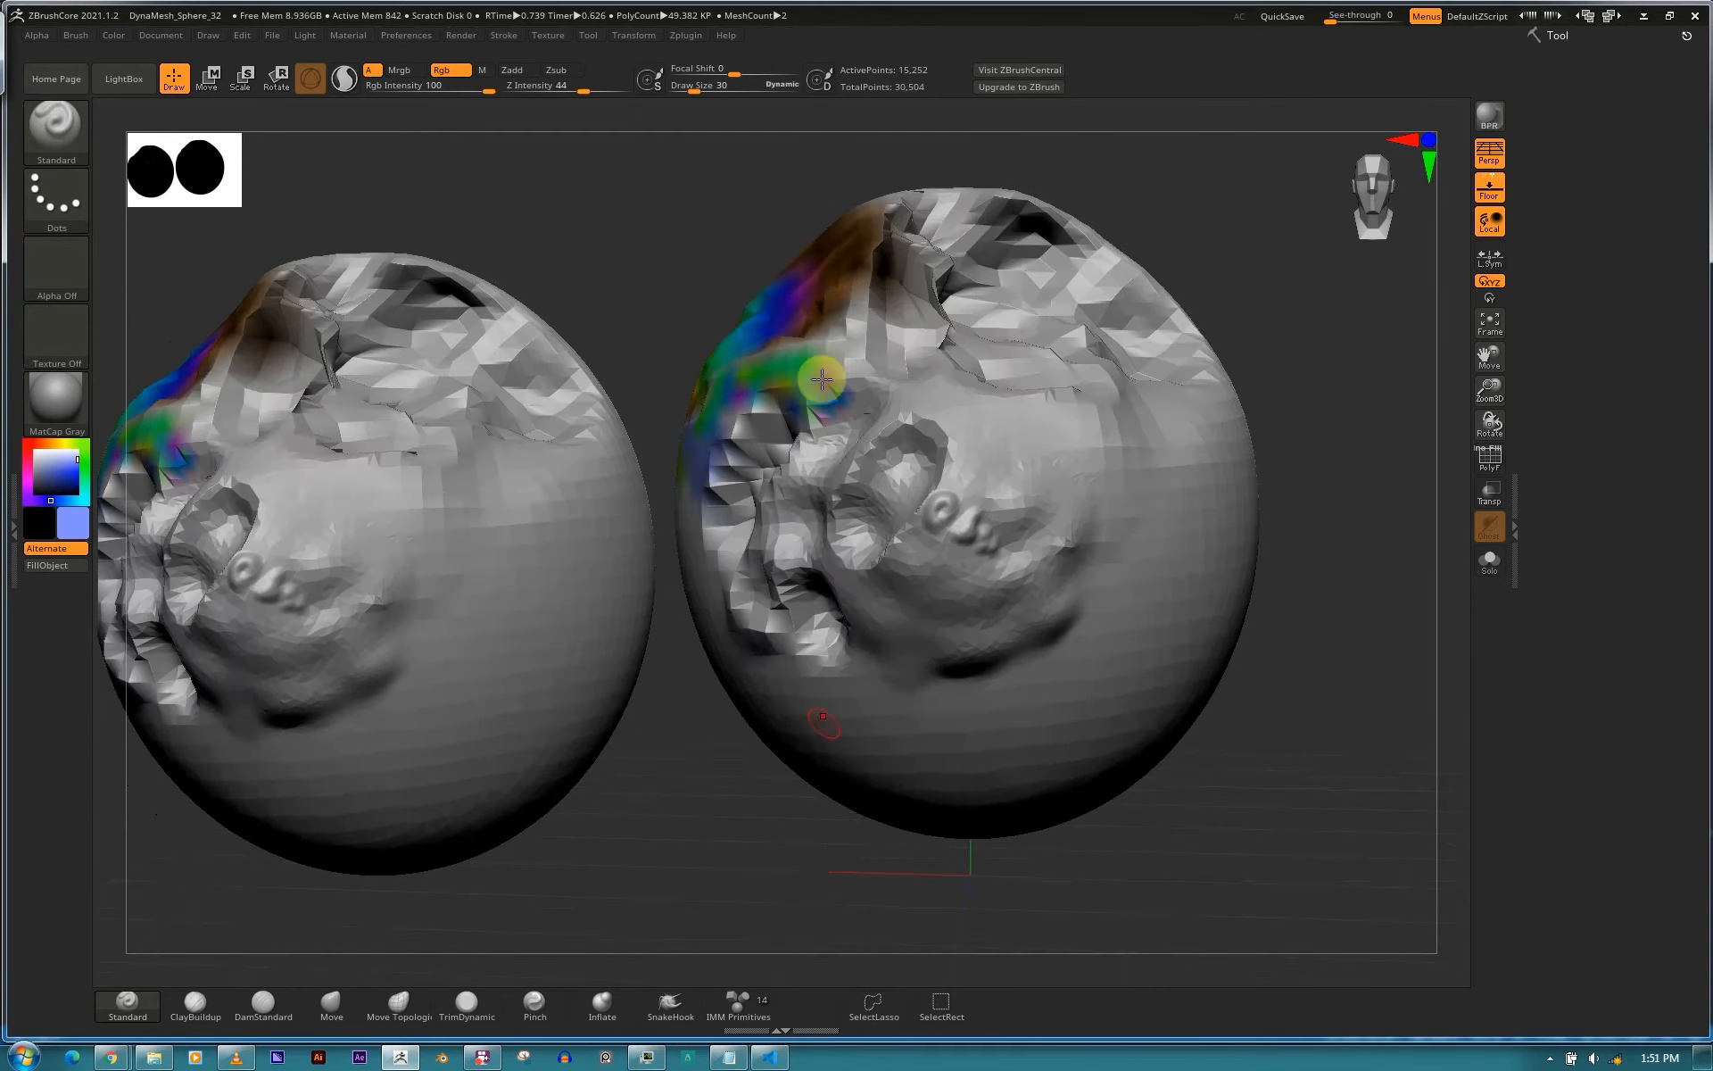
# Expand the Tool palette, copy the PolySphere tool and paste it as a new tool.
pyautogui.click(1557, 37)
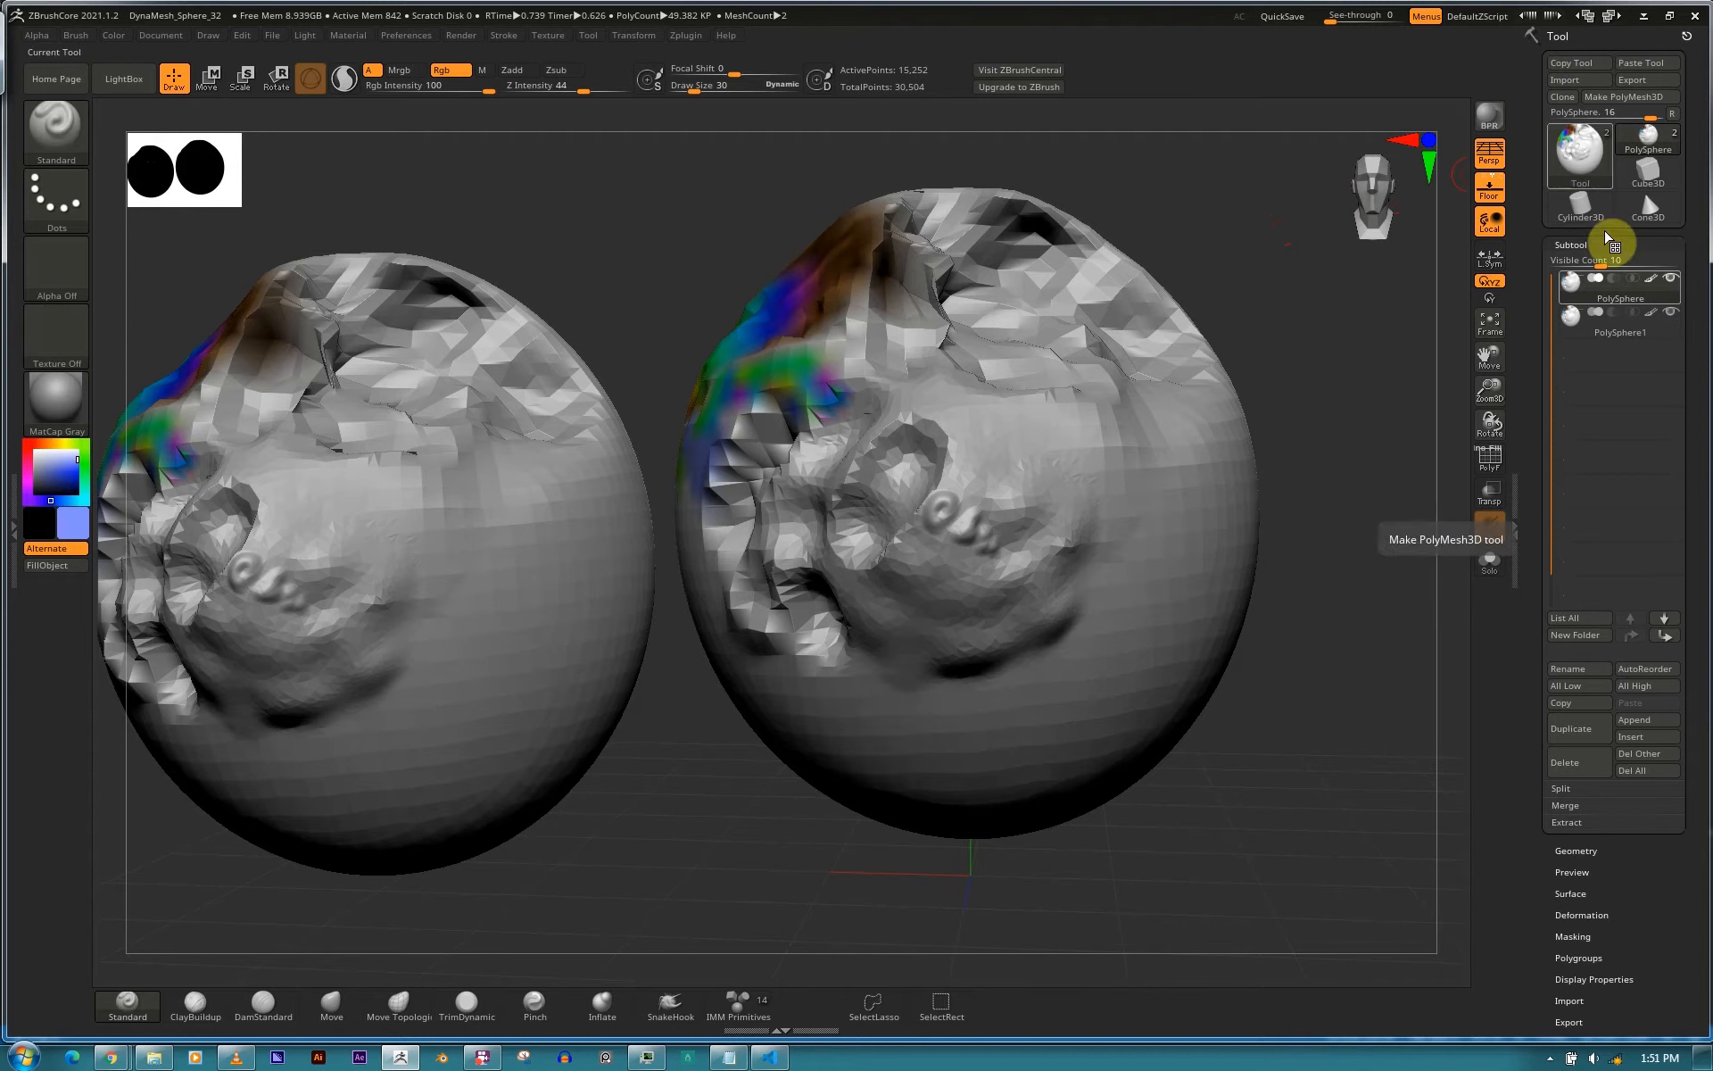
pyautogui.click(1587, 64)
pyautogui.click(1638, 64)
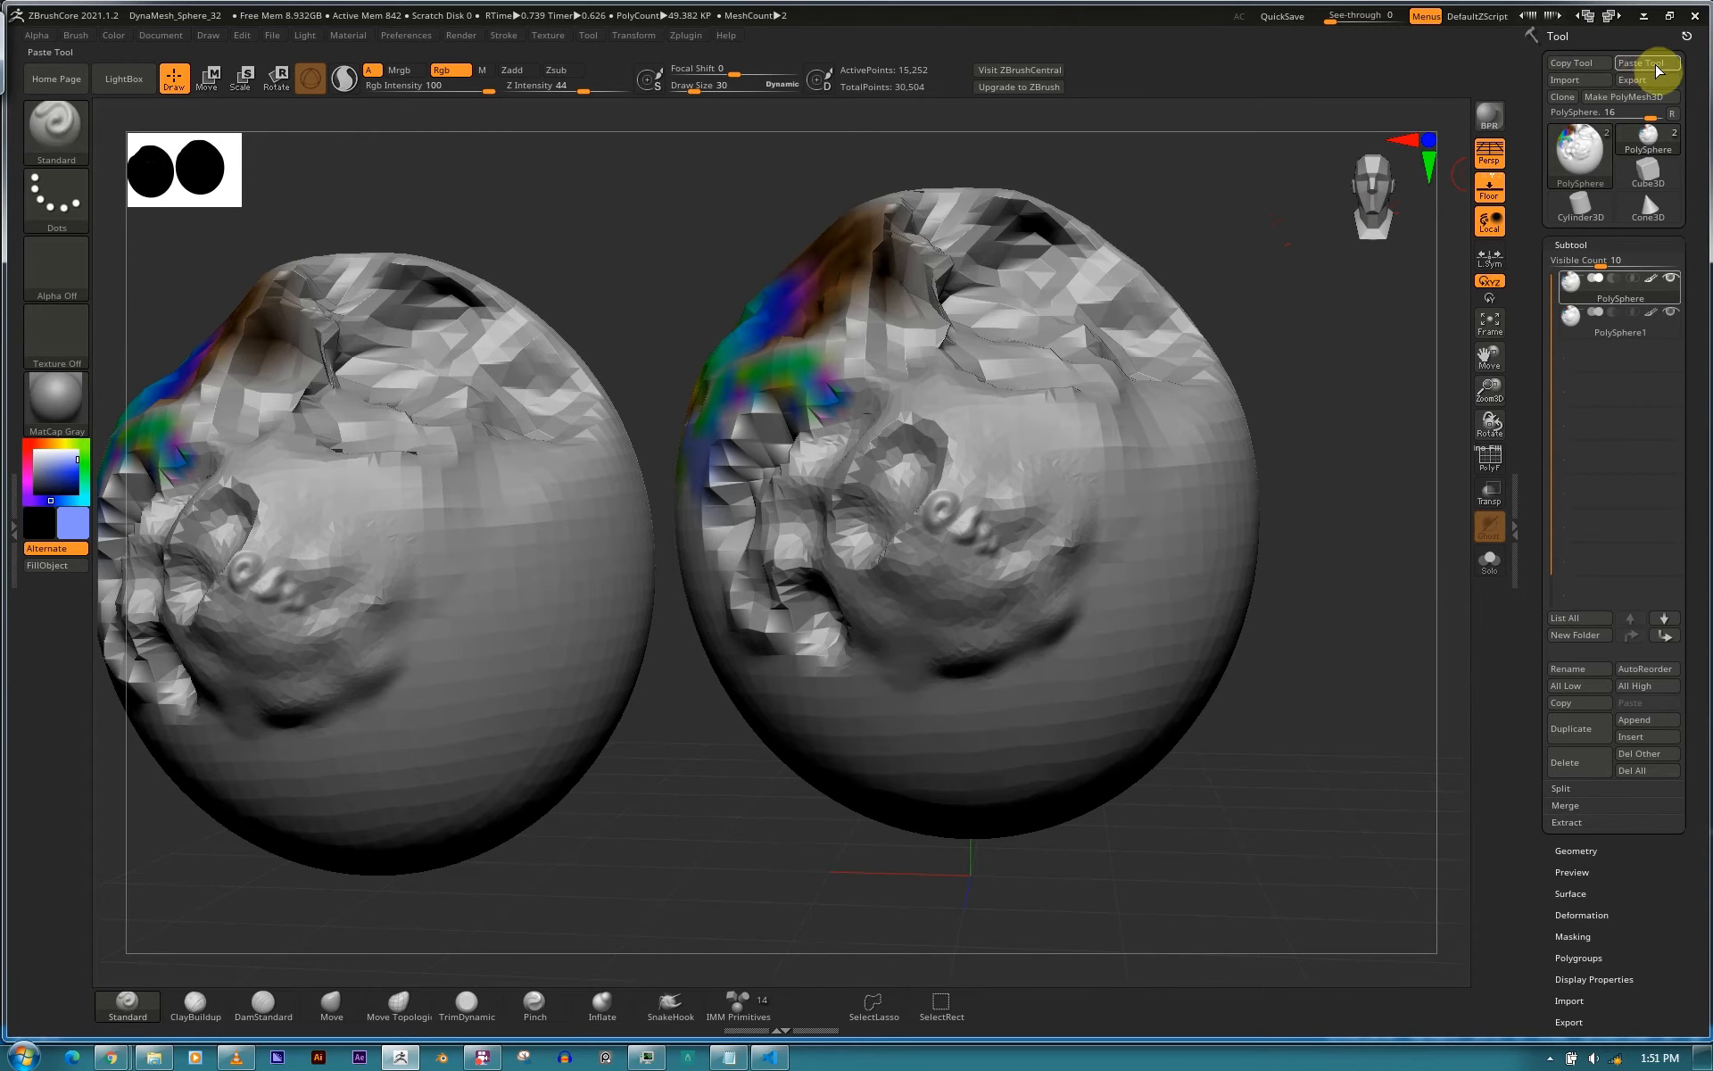
pyautogui.click(1651, 75)
pyautogui.click(1598, 250)
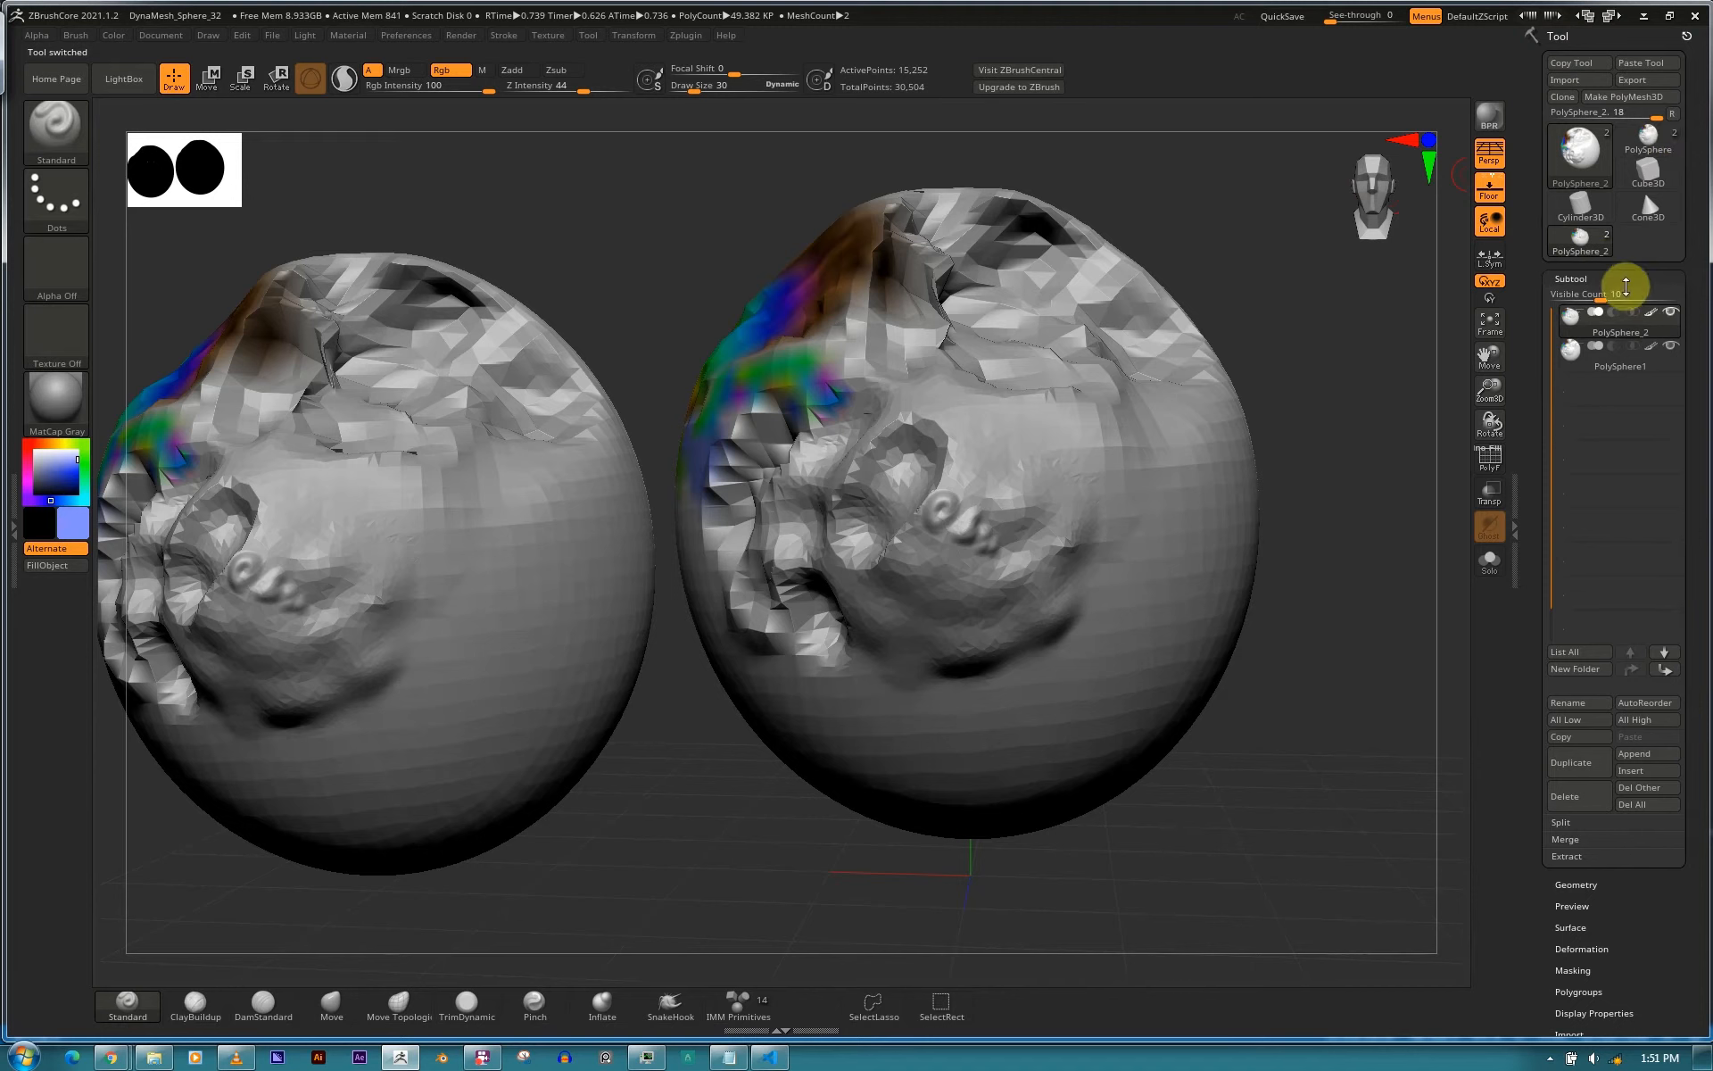
# Delete all subtools of the pasted sphere tool and confirm the deletion.
pyautogui.click(1657, 821)
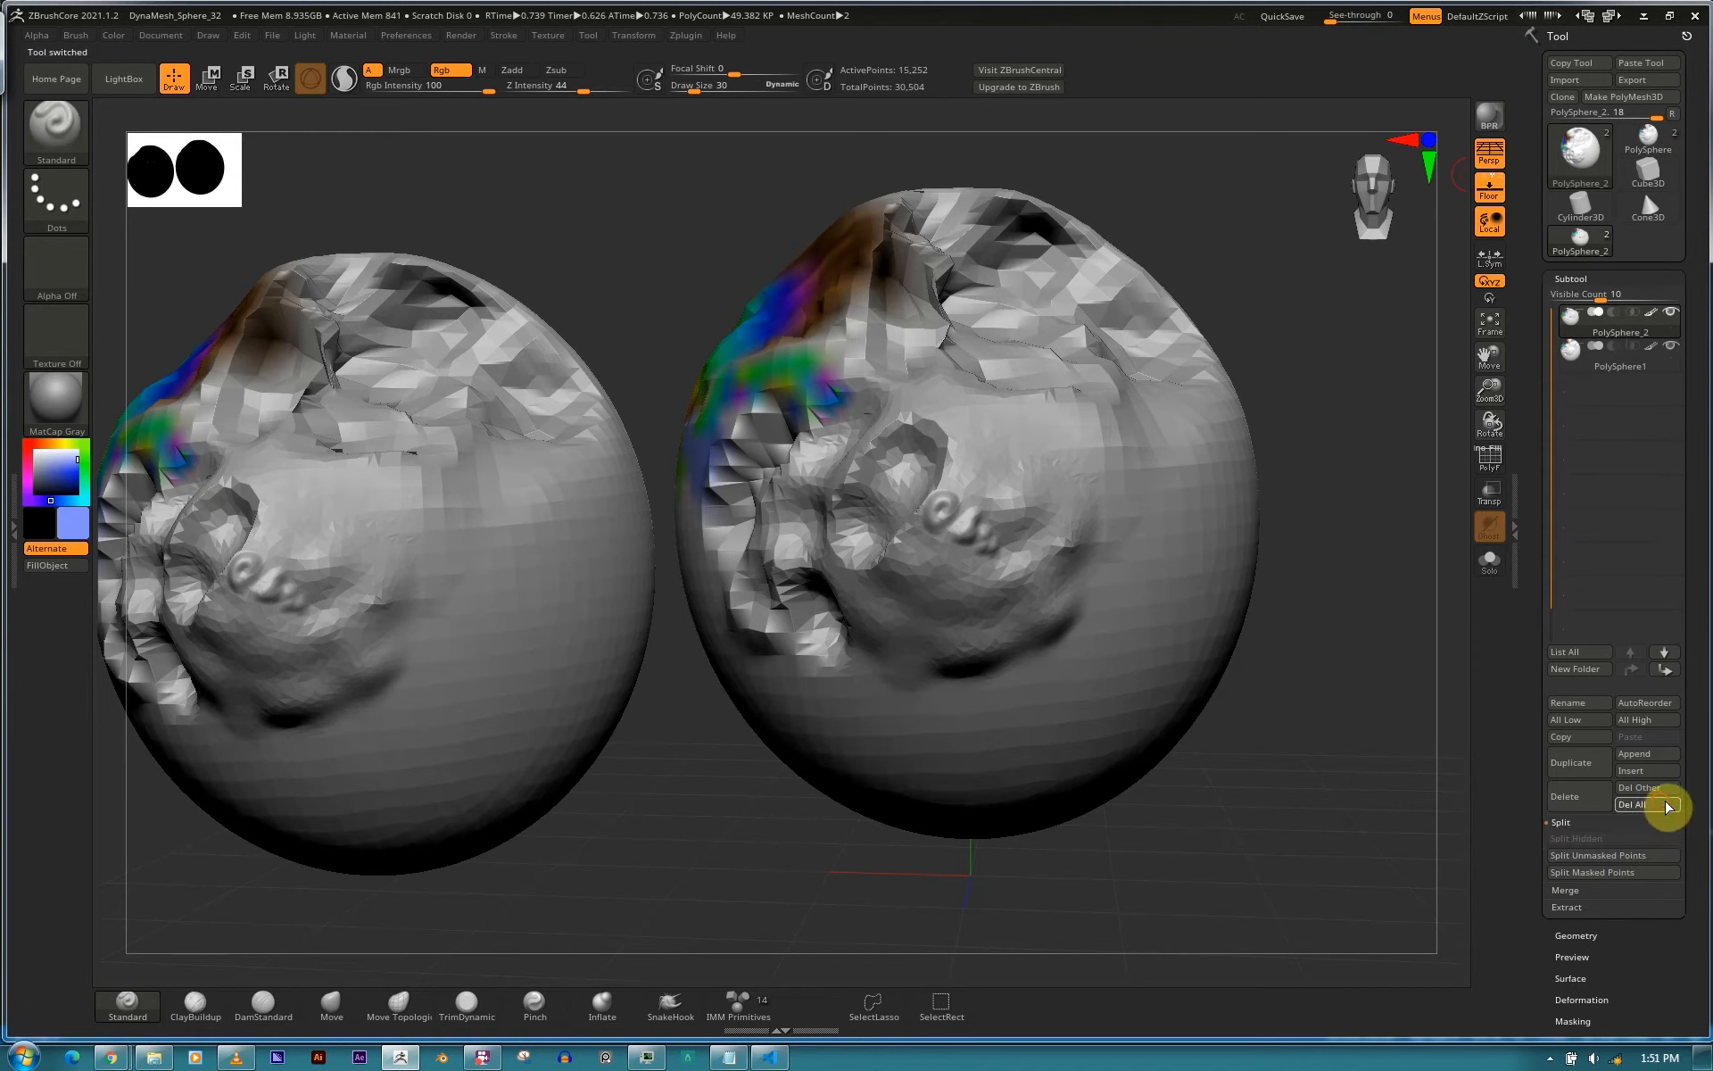
pyautogui.click(1658, 806)
pyautogui.click(1404, 838)
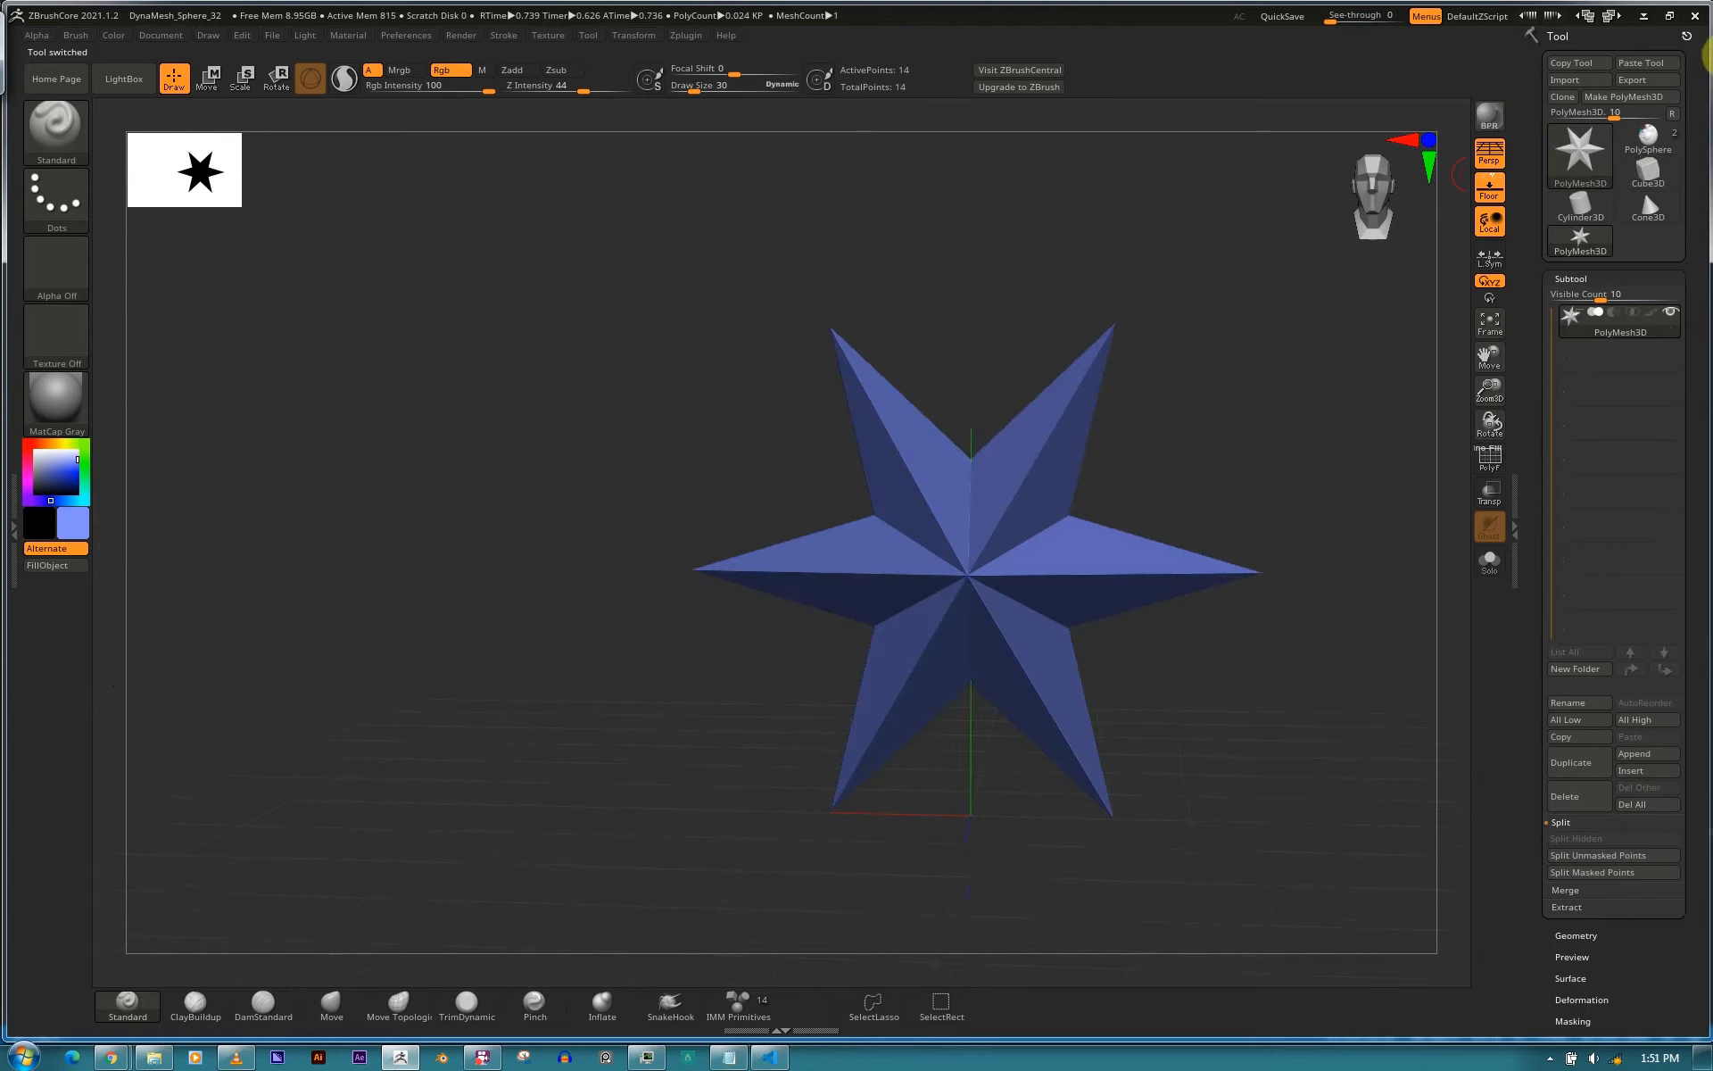
# Start a 3D mesh import, review the supported file formats, and cancel the import.
pyautogui.click(1597, 81)
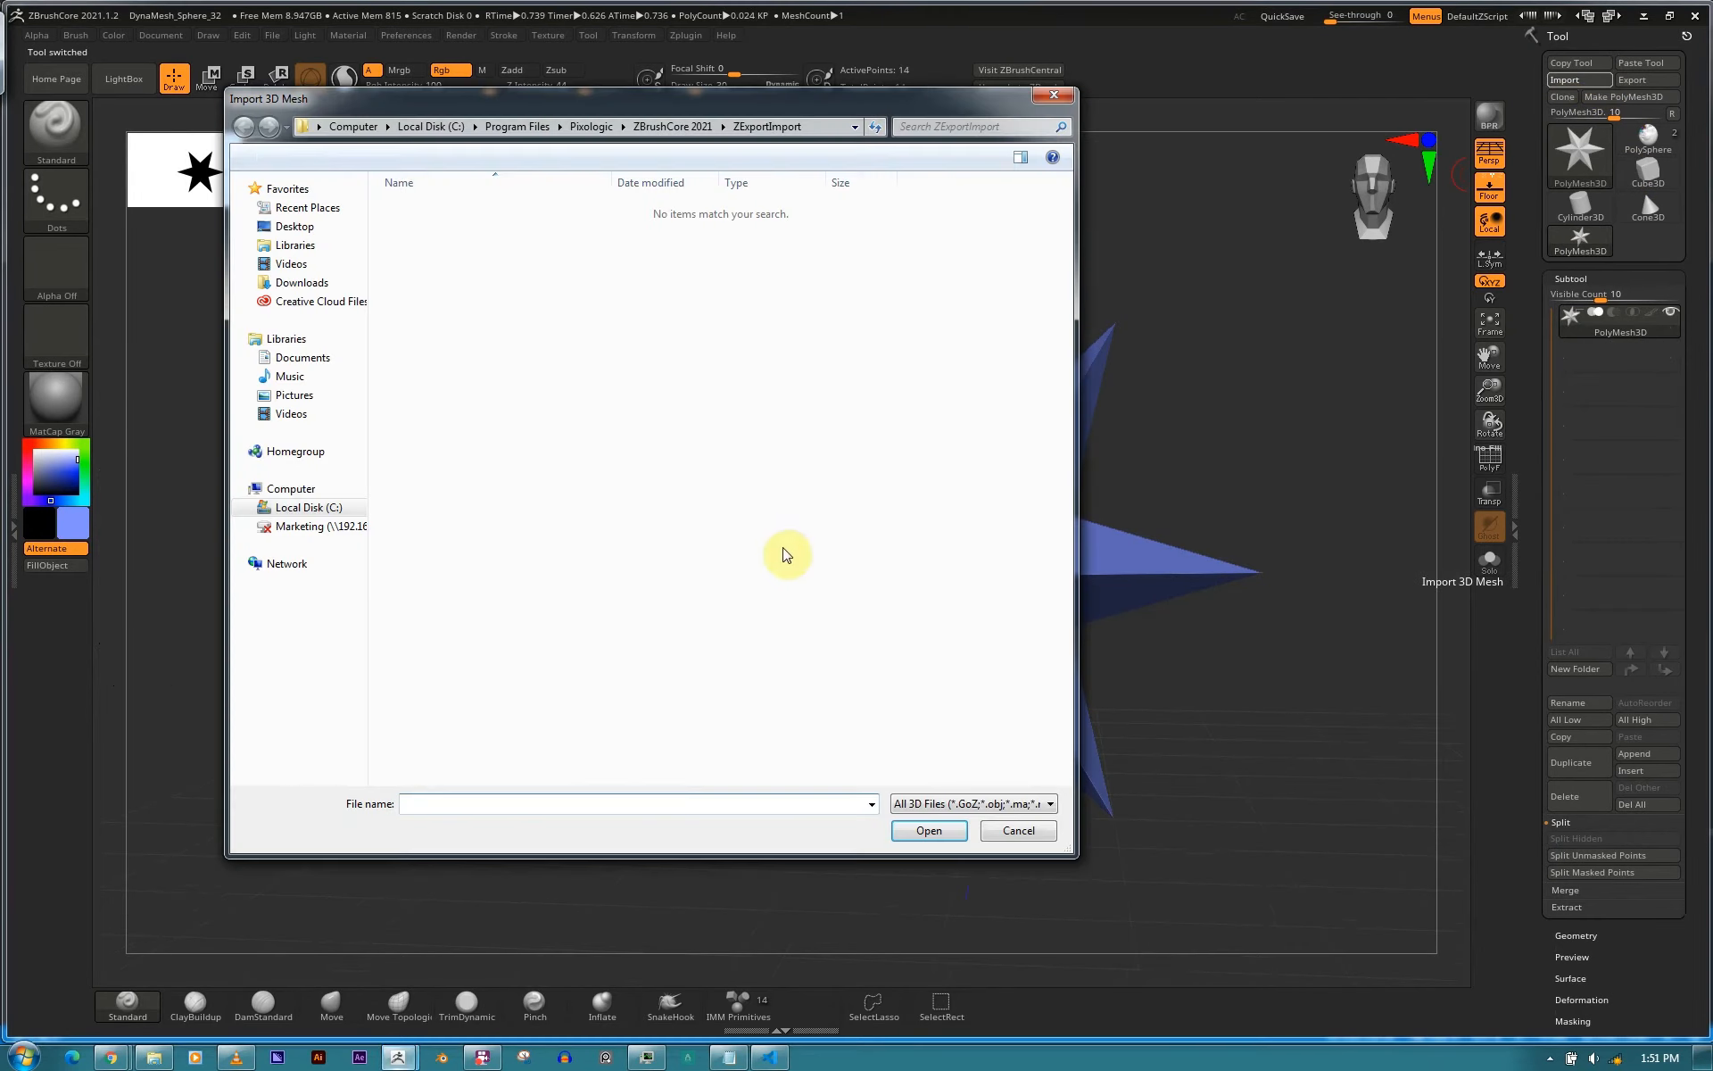
pyautogui.click(926, 806)
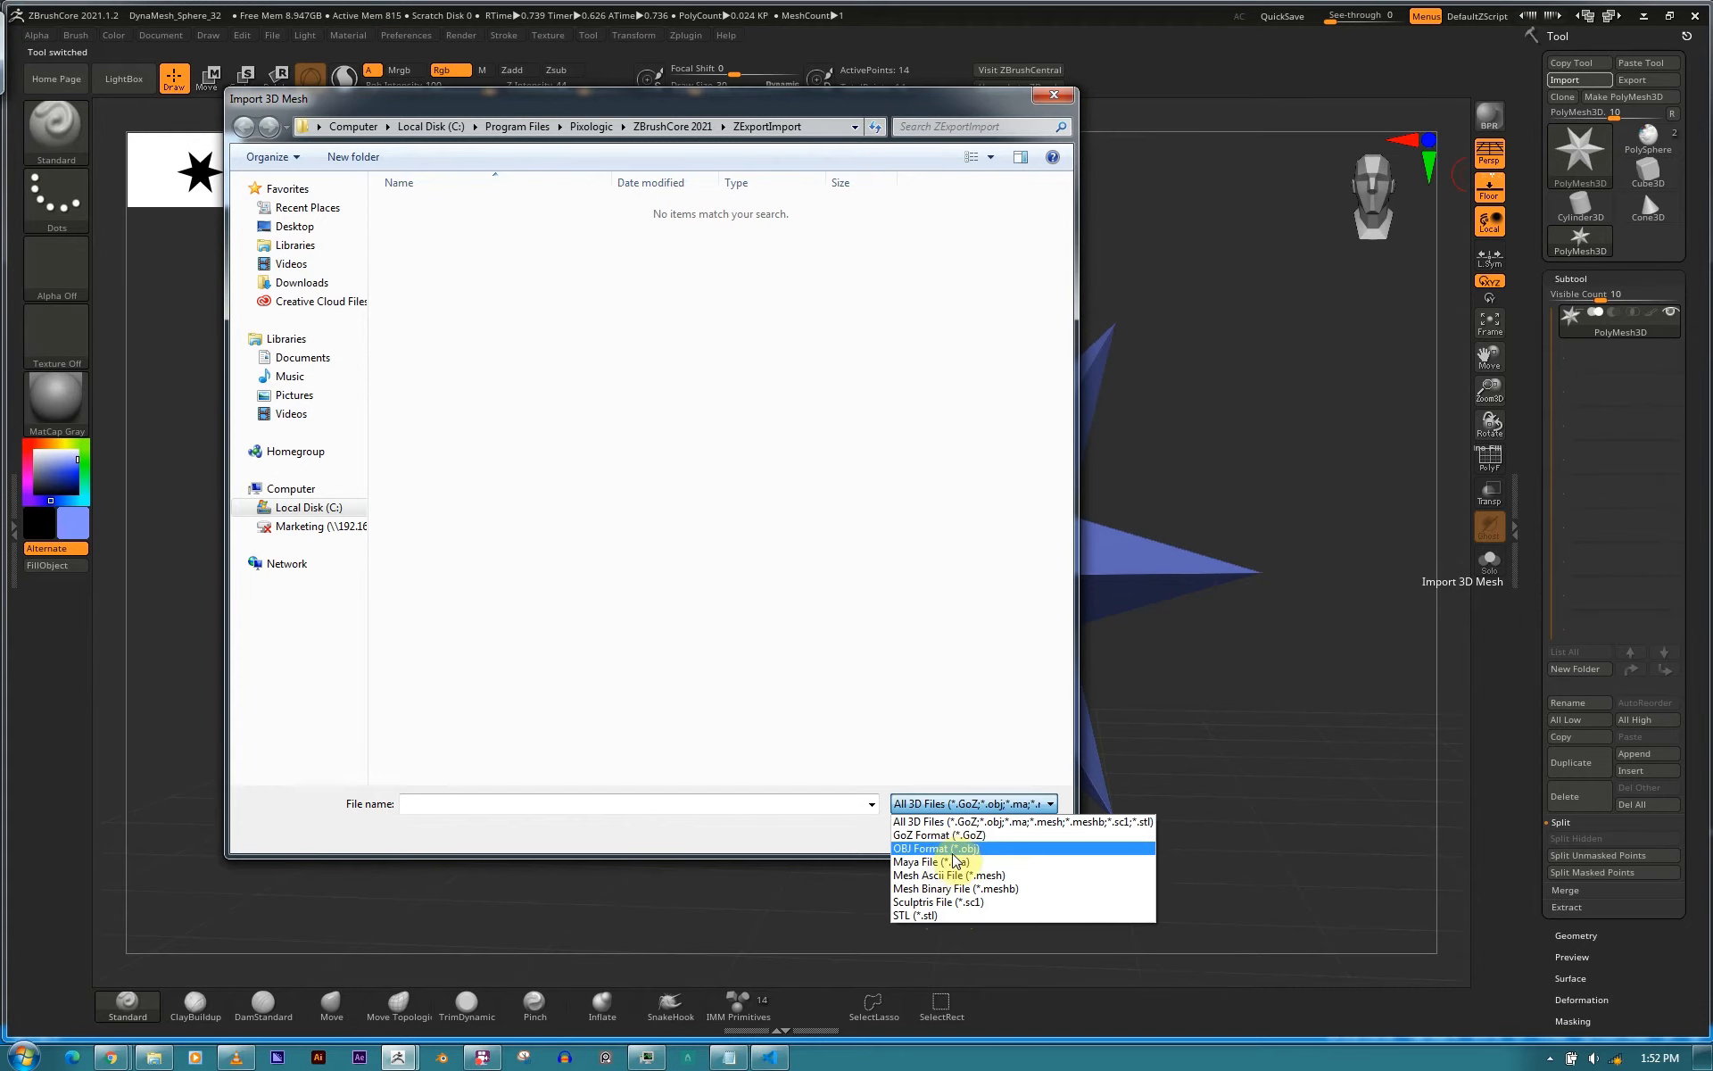
pyautogui.click(929, 803)
pyautogui.moveTo(788, 95); pyautogui.dragTo(509, 152)
pyautogui.click(850, 860)
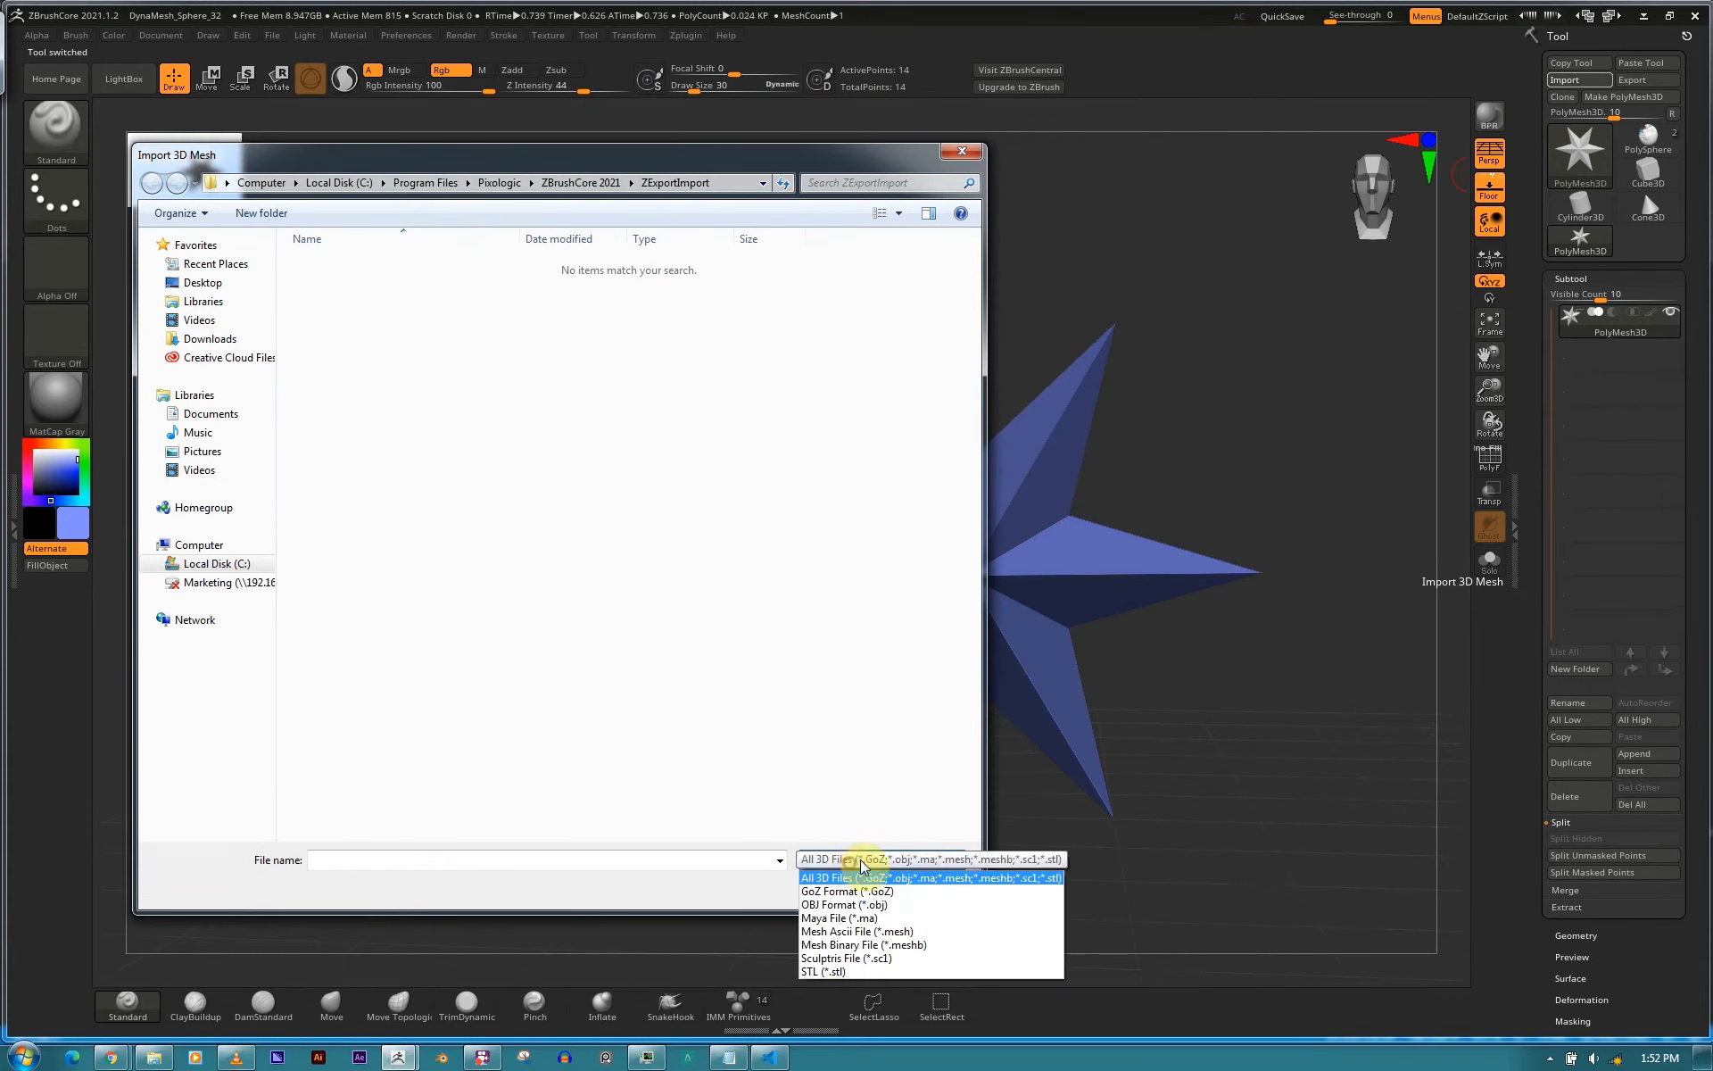
pyautogui.click(929, 699)
pyautogui.click(932, 893)
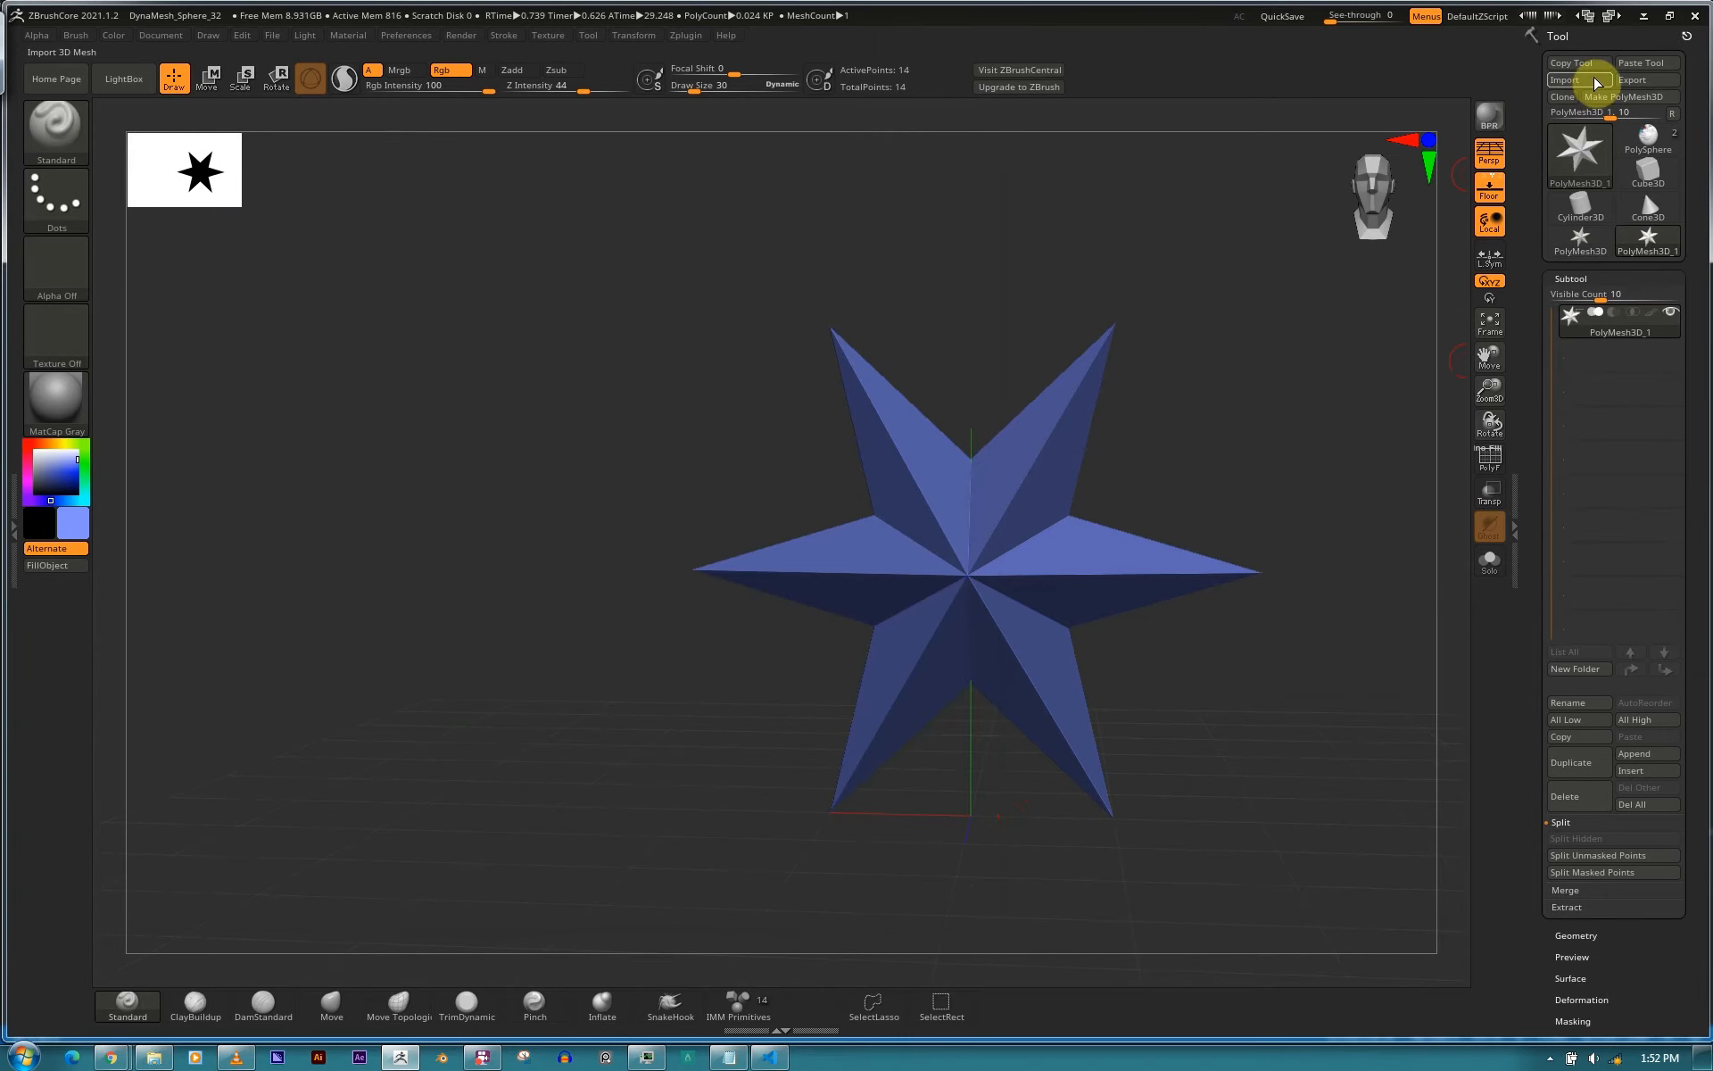
# Export the star mesh as PolyMesh3D_1 in the OBJ Extended format.
pyautogui.click(1633, 82)
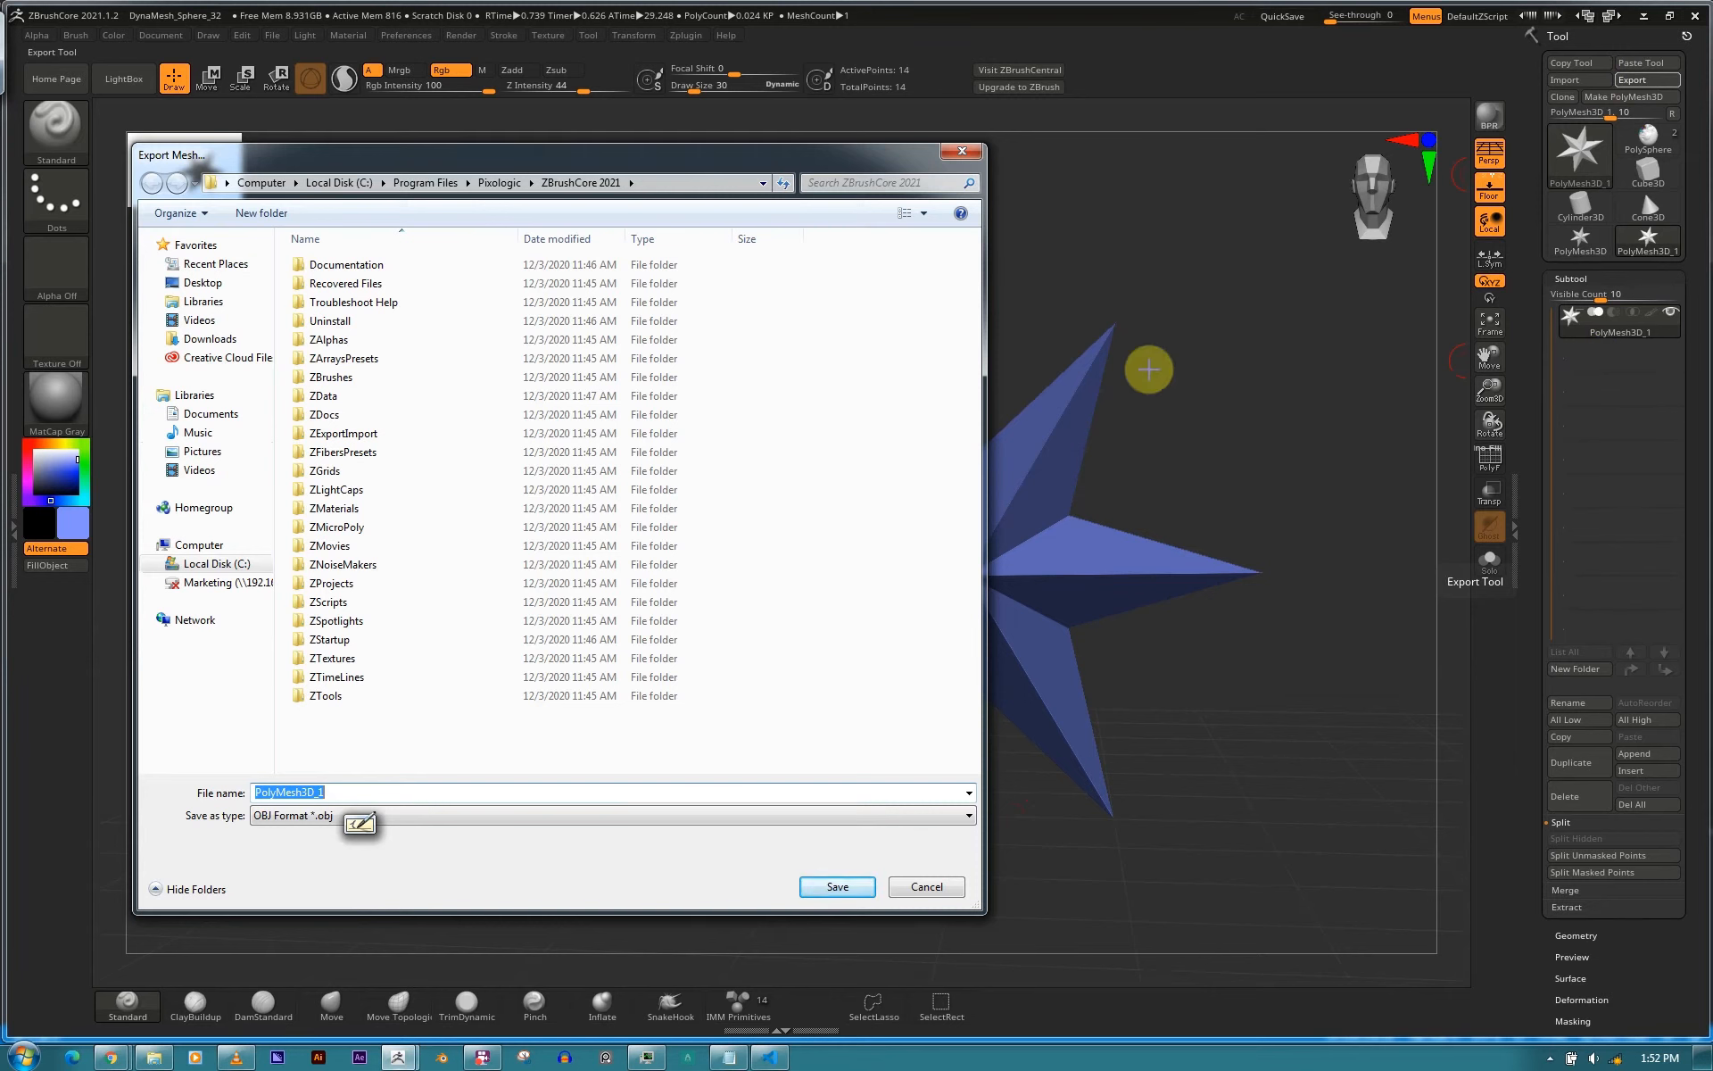
pyautogui.click(467, 817)
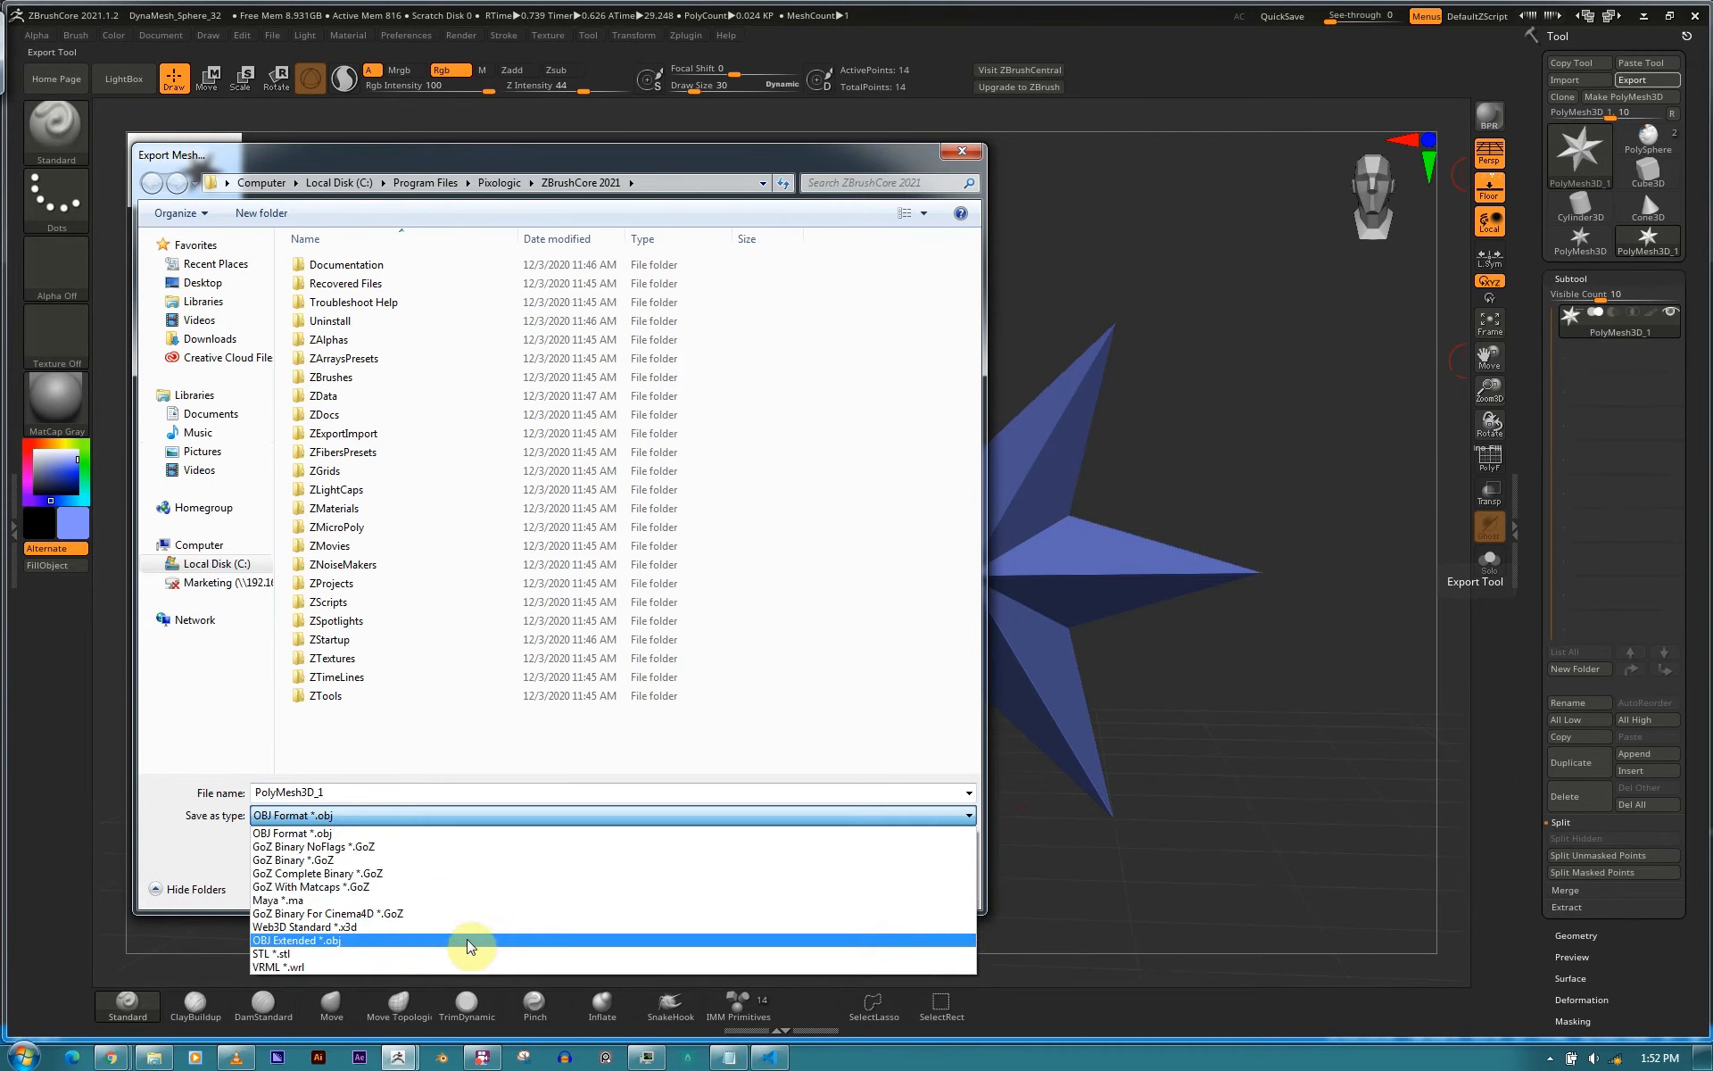
pyautogui.click(464, 941)
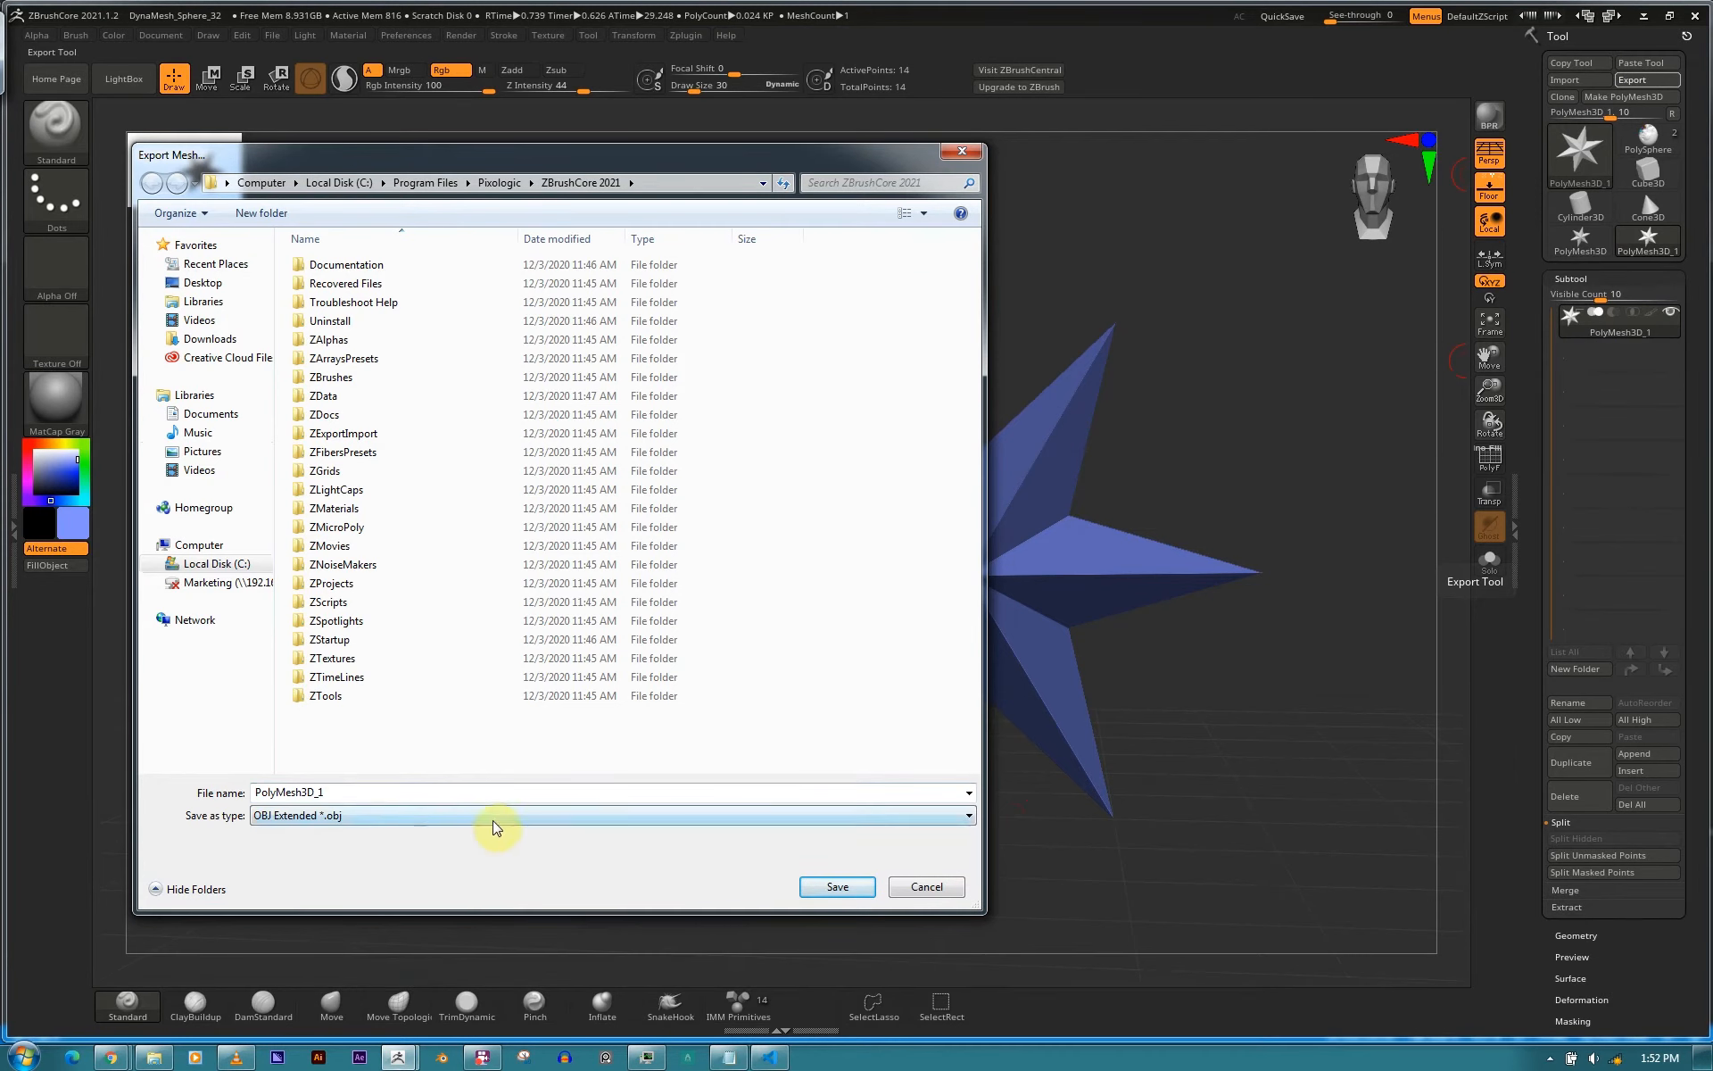
pyautogui.click(839, 887)
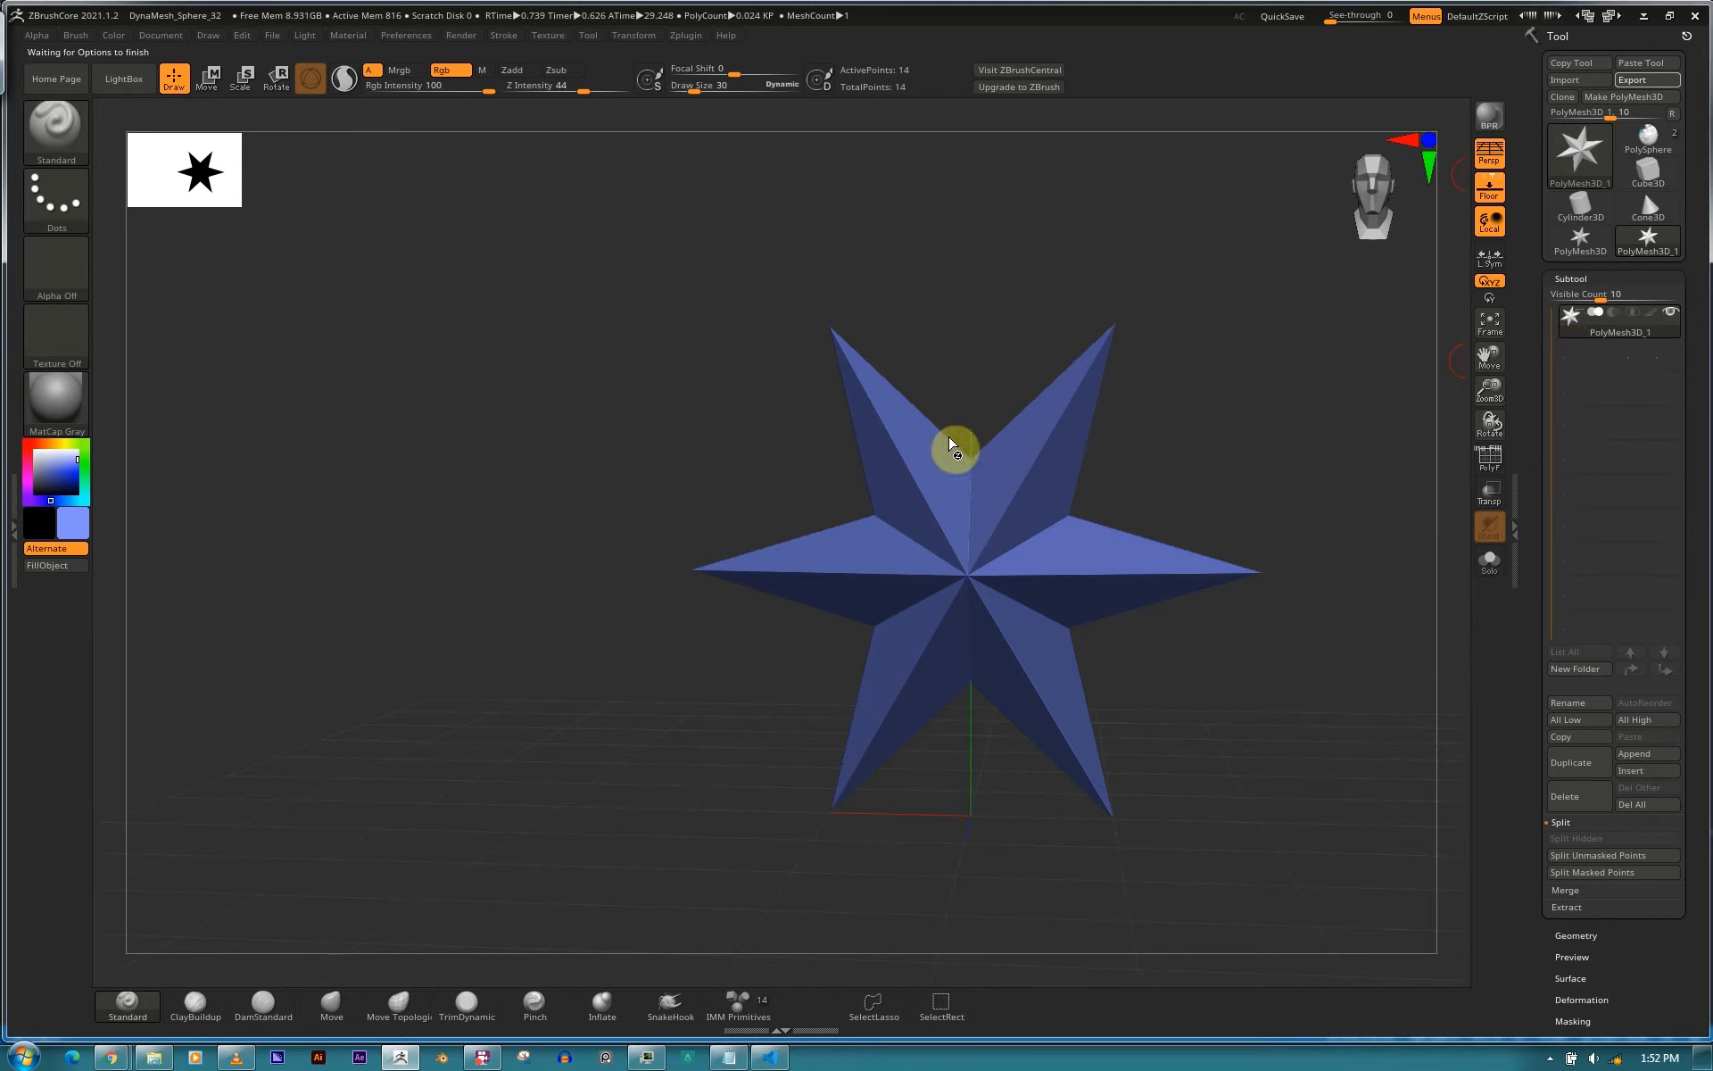
pyautogui.click(644, 1062)
pyautogui.moveTo(1385, 143); pyautogui.dragTo(1712, 152)
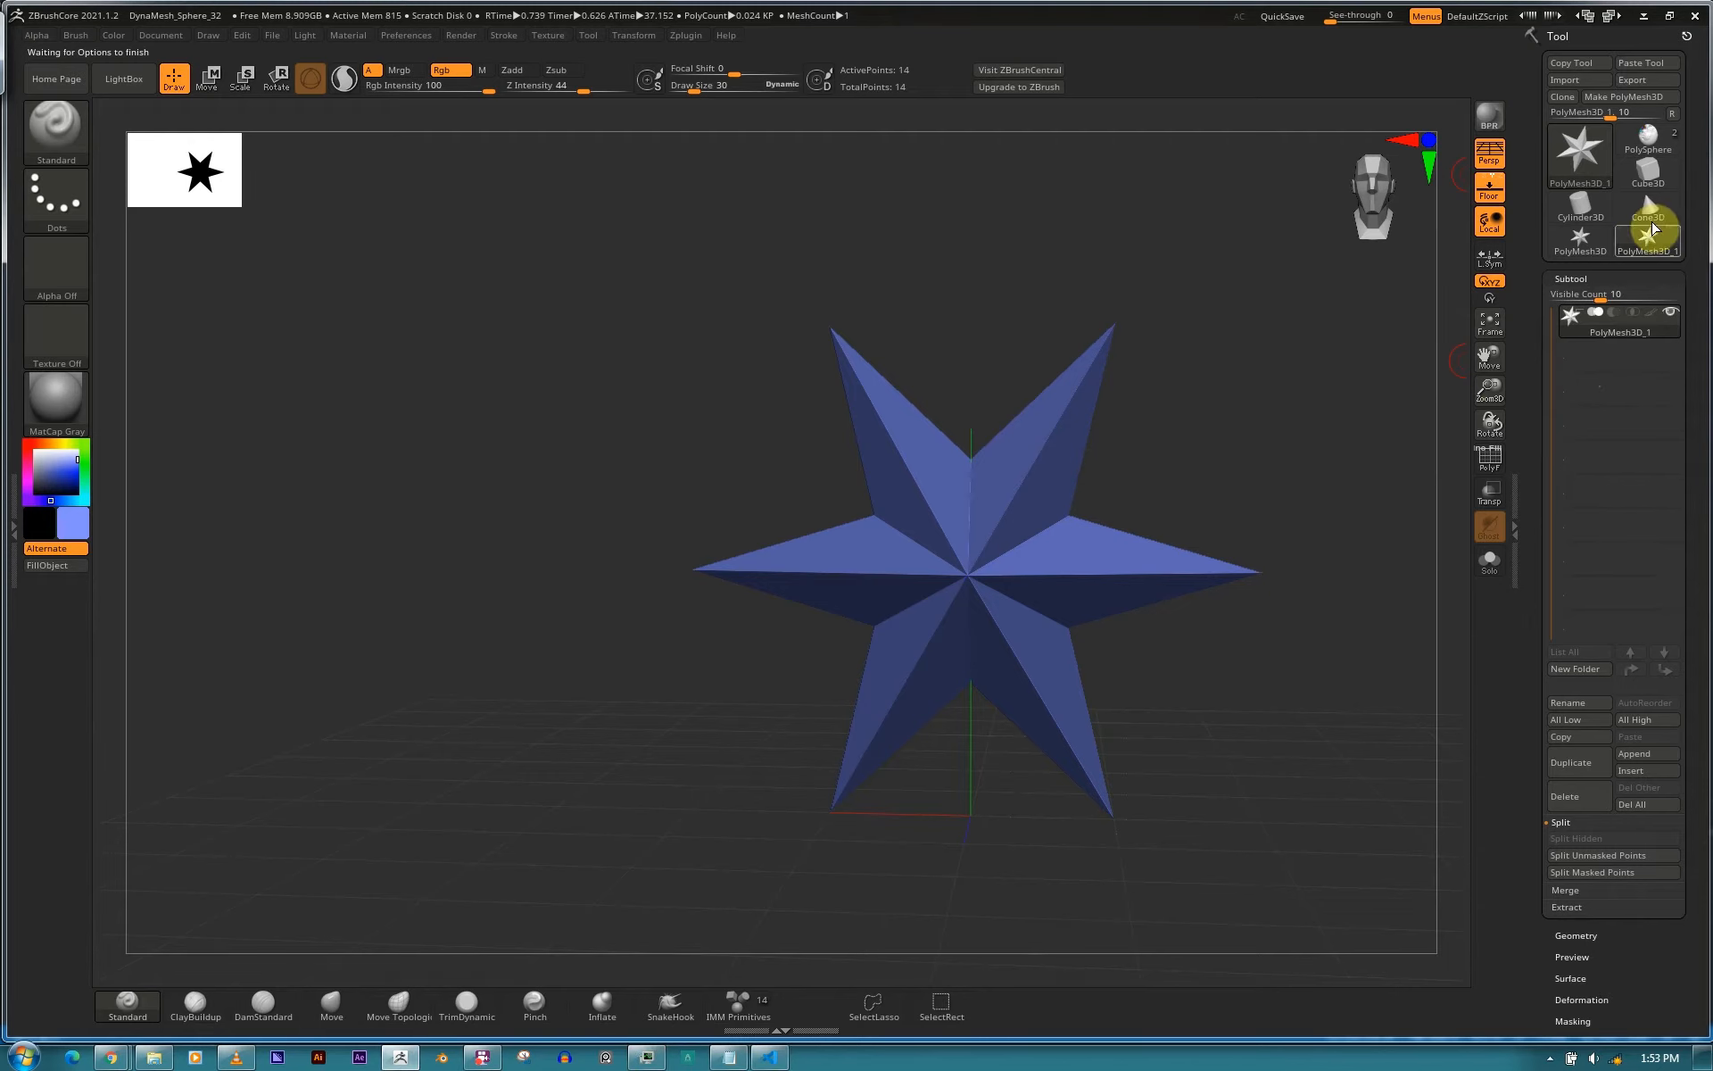
# Make the PolySphere tool active and switch between its two subtools, ending on the PolySphere subtool.
pyautogui.click(1651, 141)
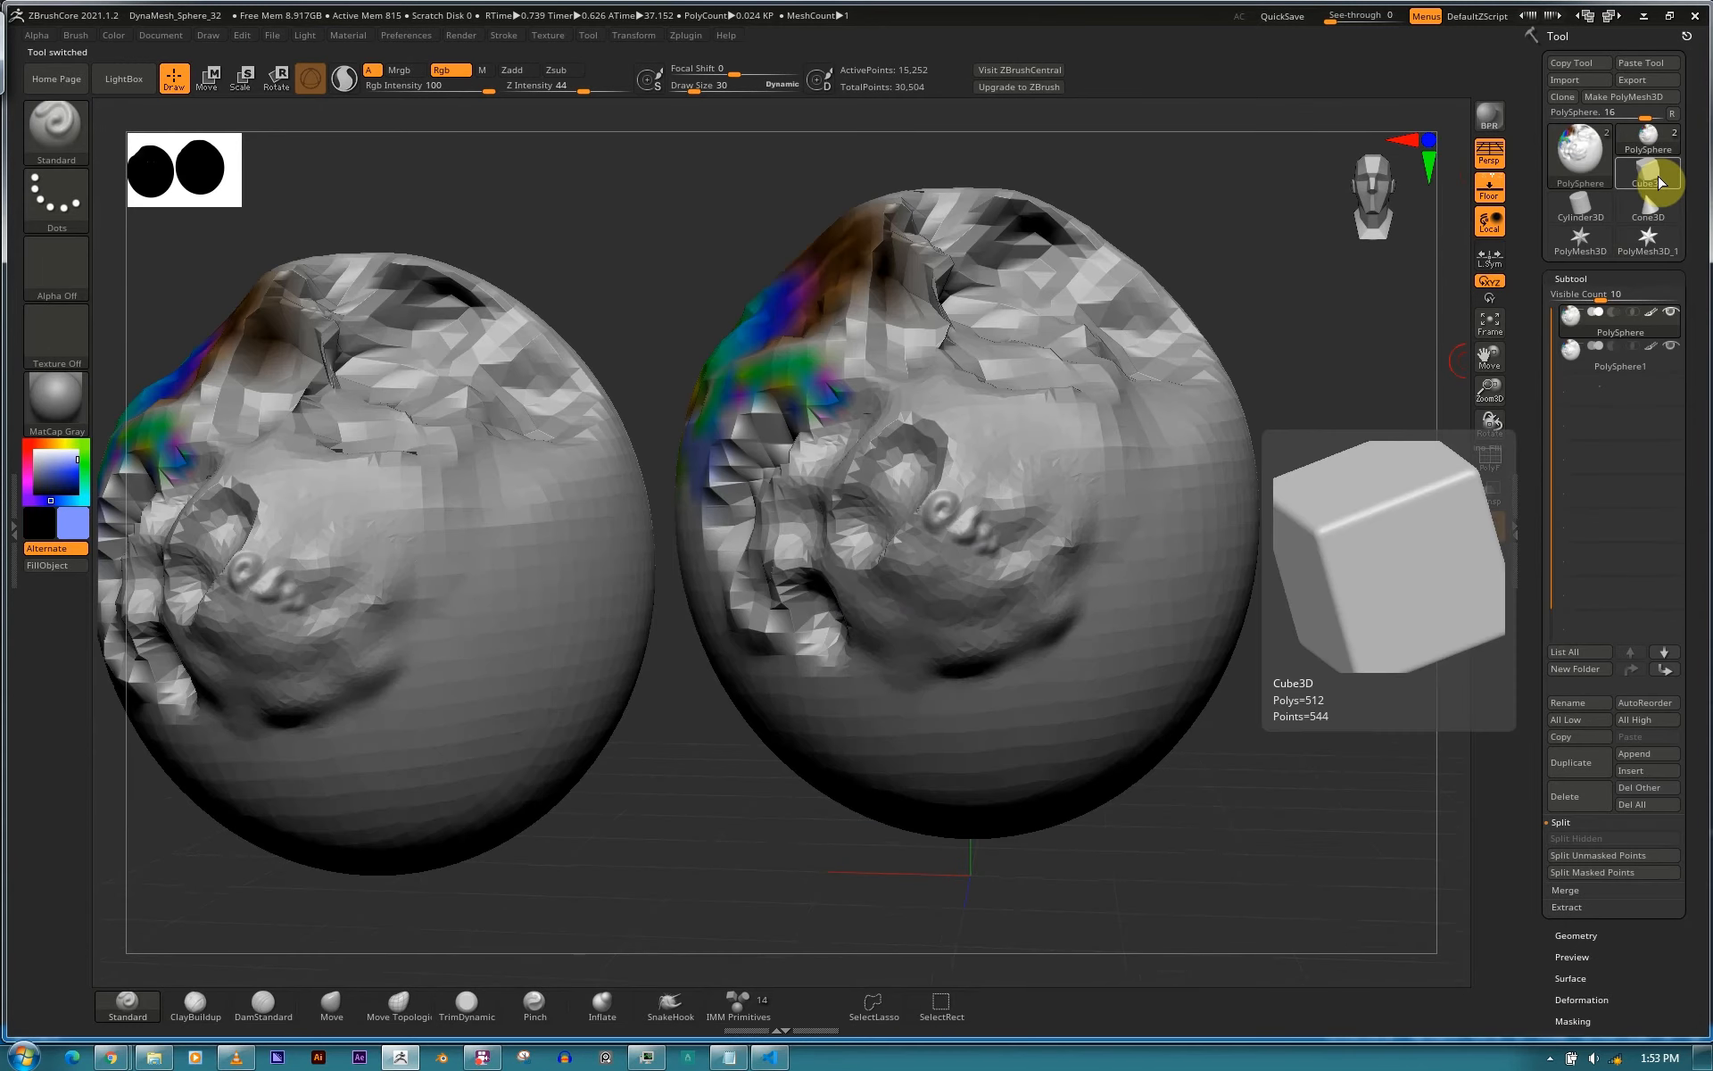
pyautogui.click(1575, 100)
pyautogui.click(1613, 364)
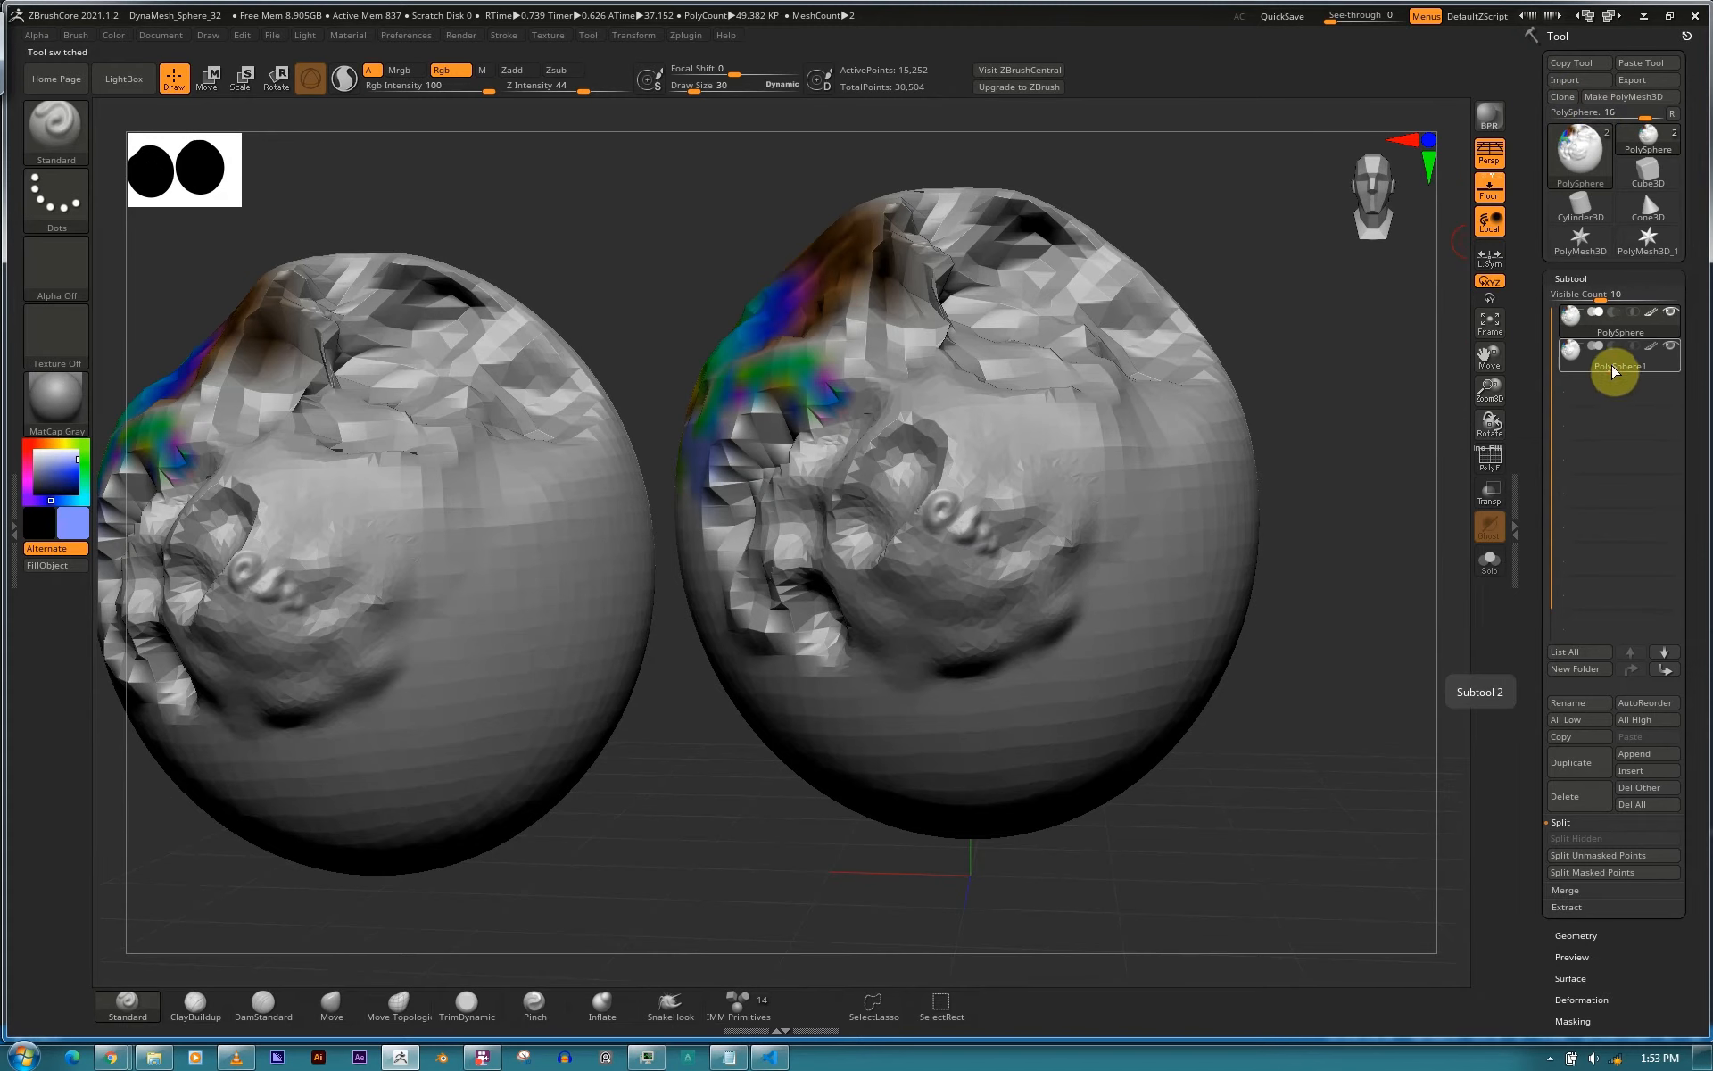
pyautogui.click(1637, 323)
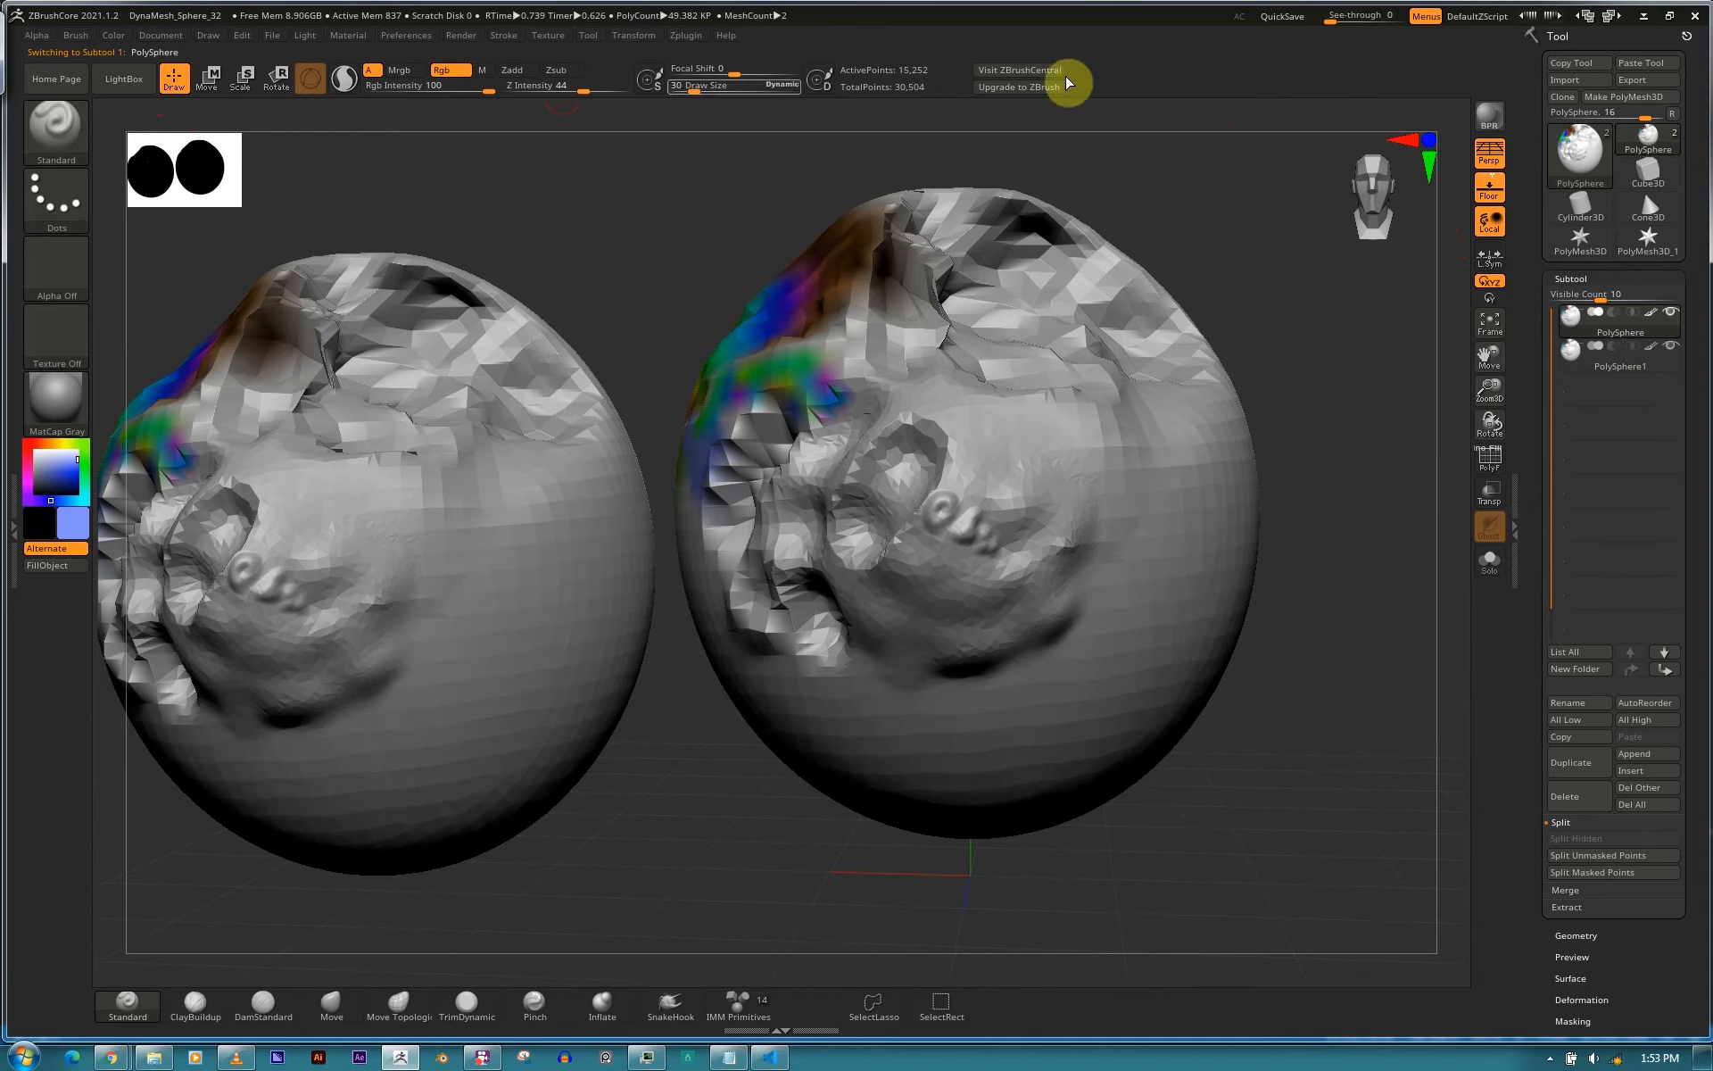
# Make a PolyMesh3D from the active PolySphere subtool and view the new tool in the 3D meshes list.
pyautogui.click(1646, 96)
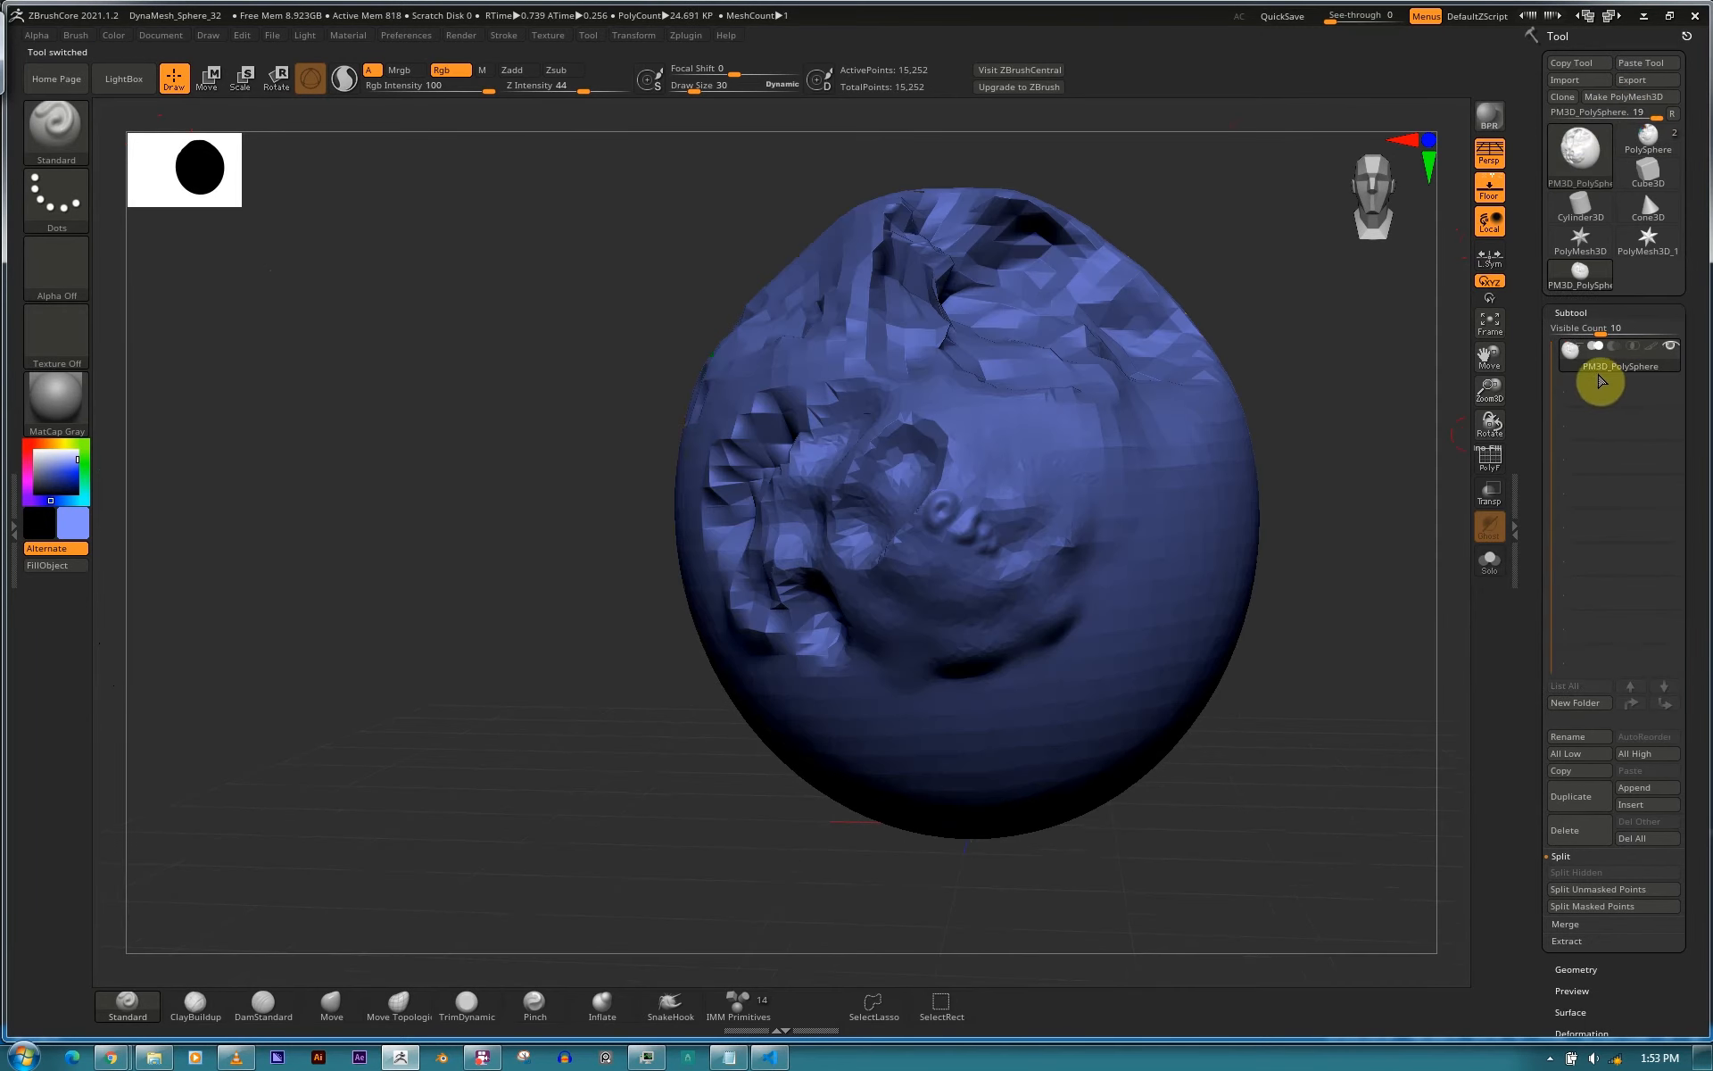
pyautogui.moveTo(1605, 375)
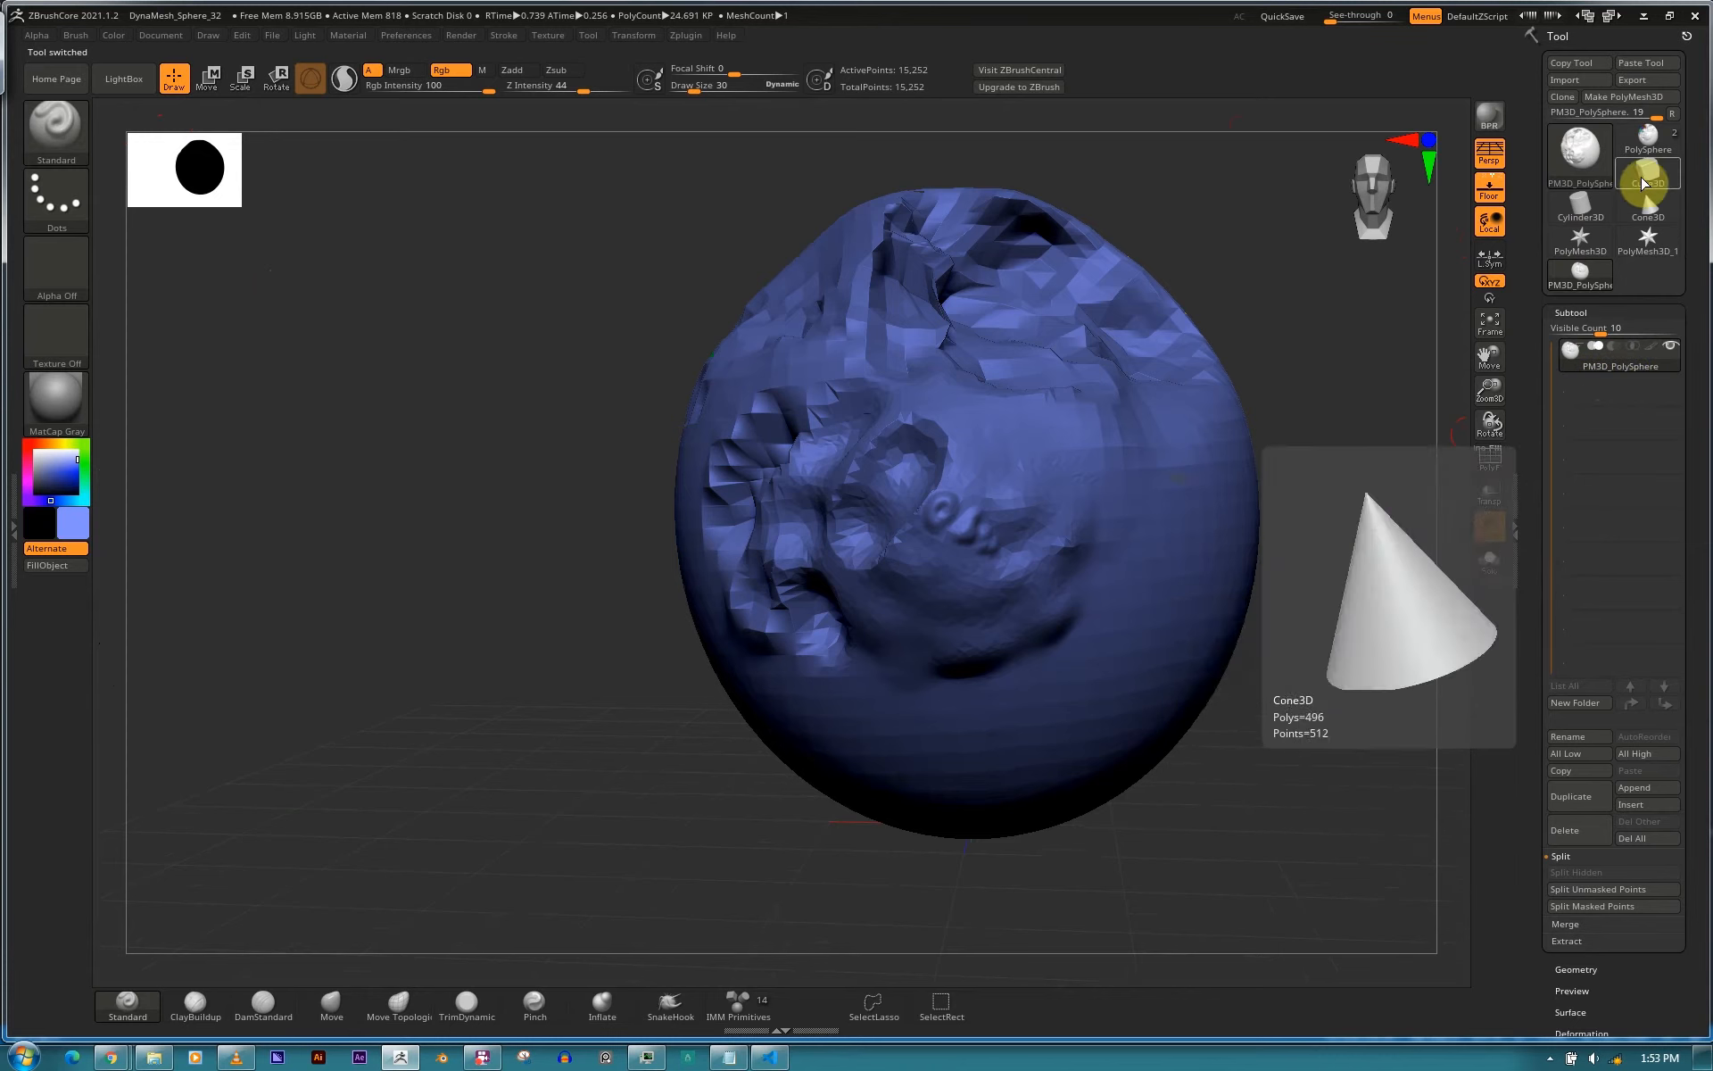
pyautogui.click(1593, 278)
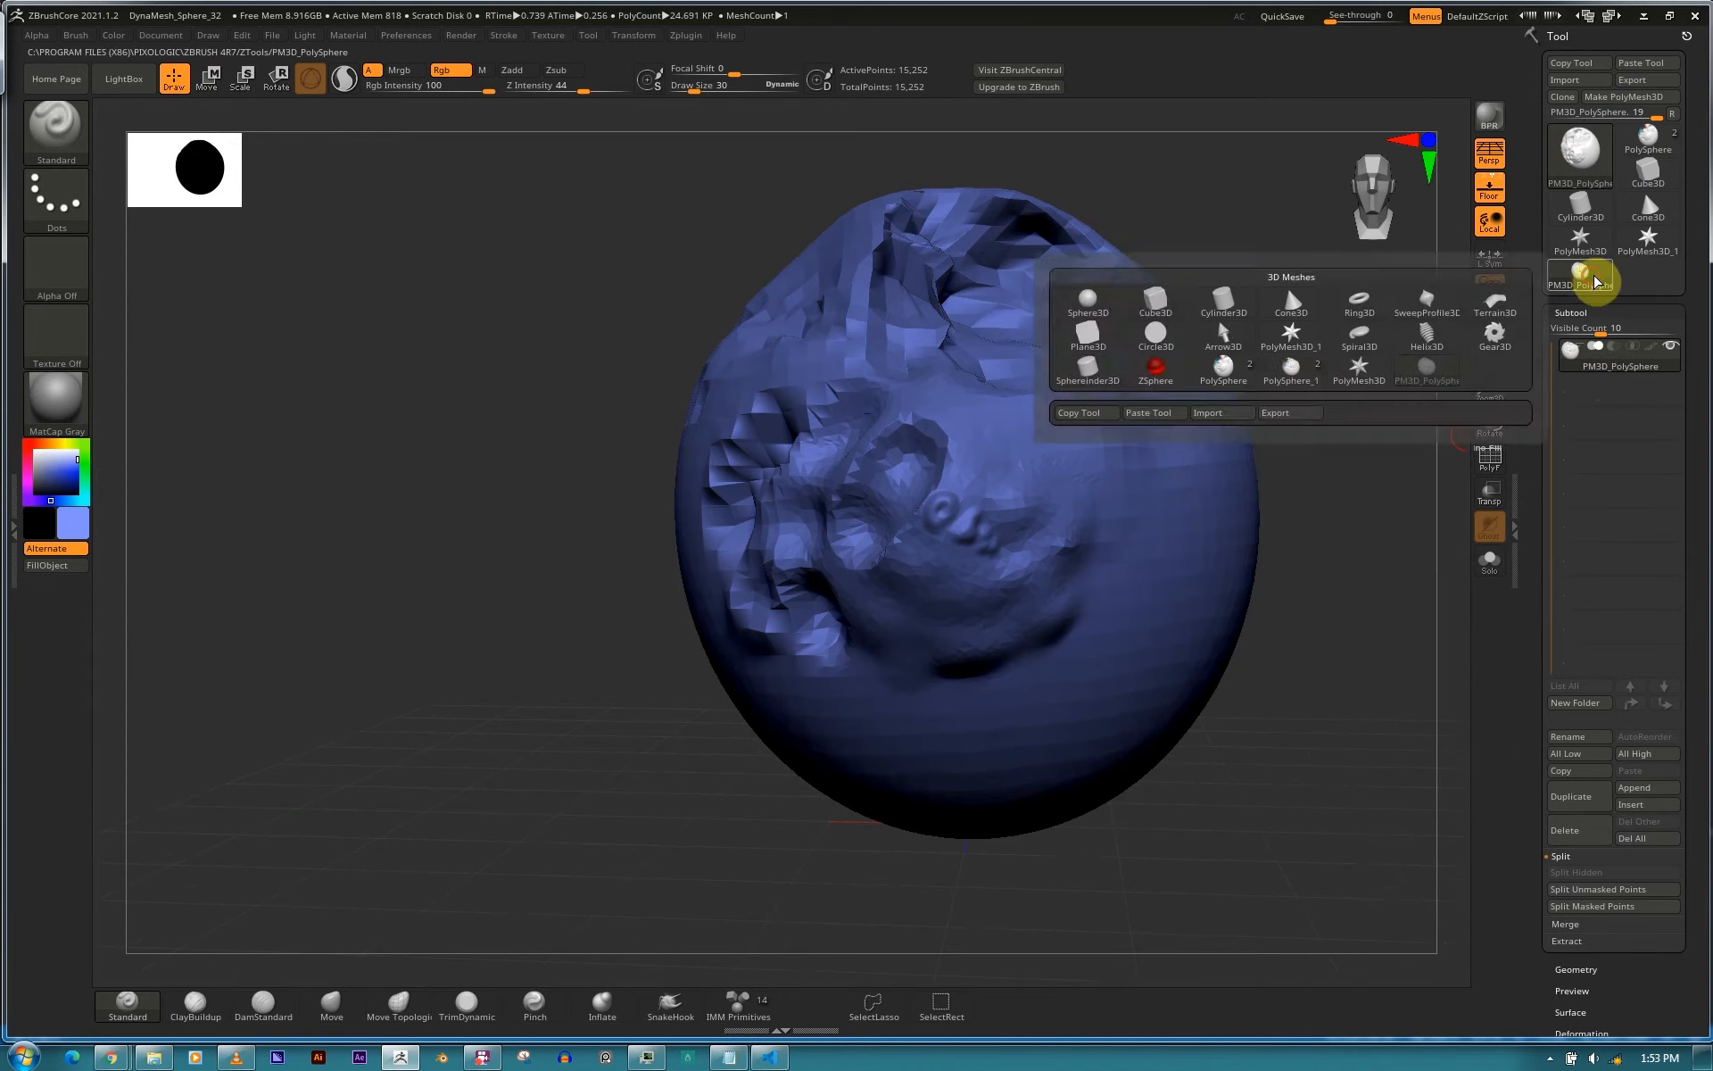
pyautogui.moveTo(1625, 280); pyautogui.dragTo(1612, 279)
pyautogui.click(1602, 279)
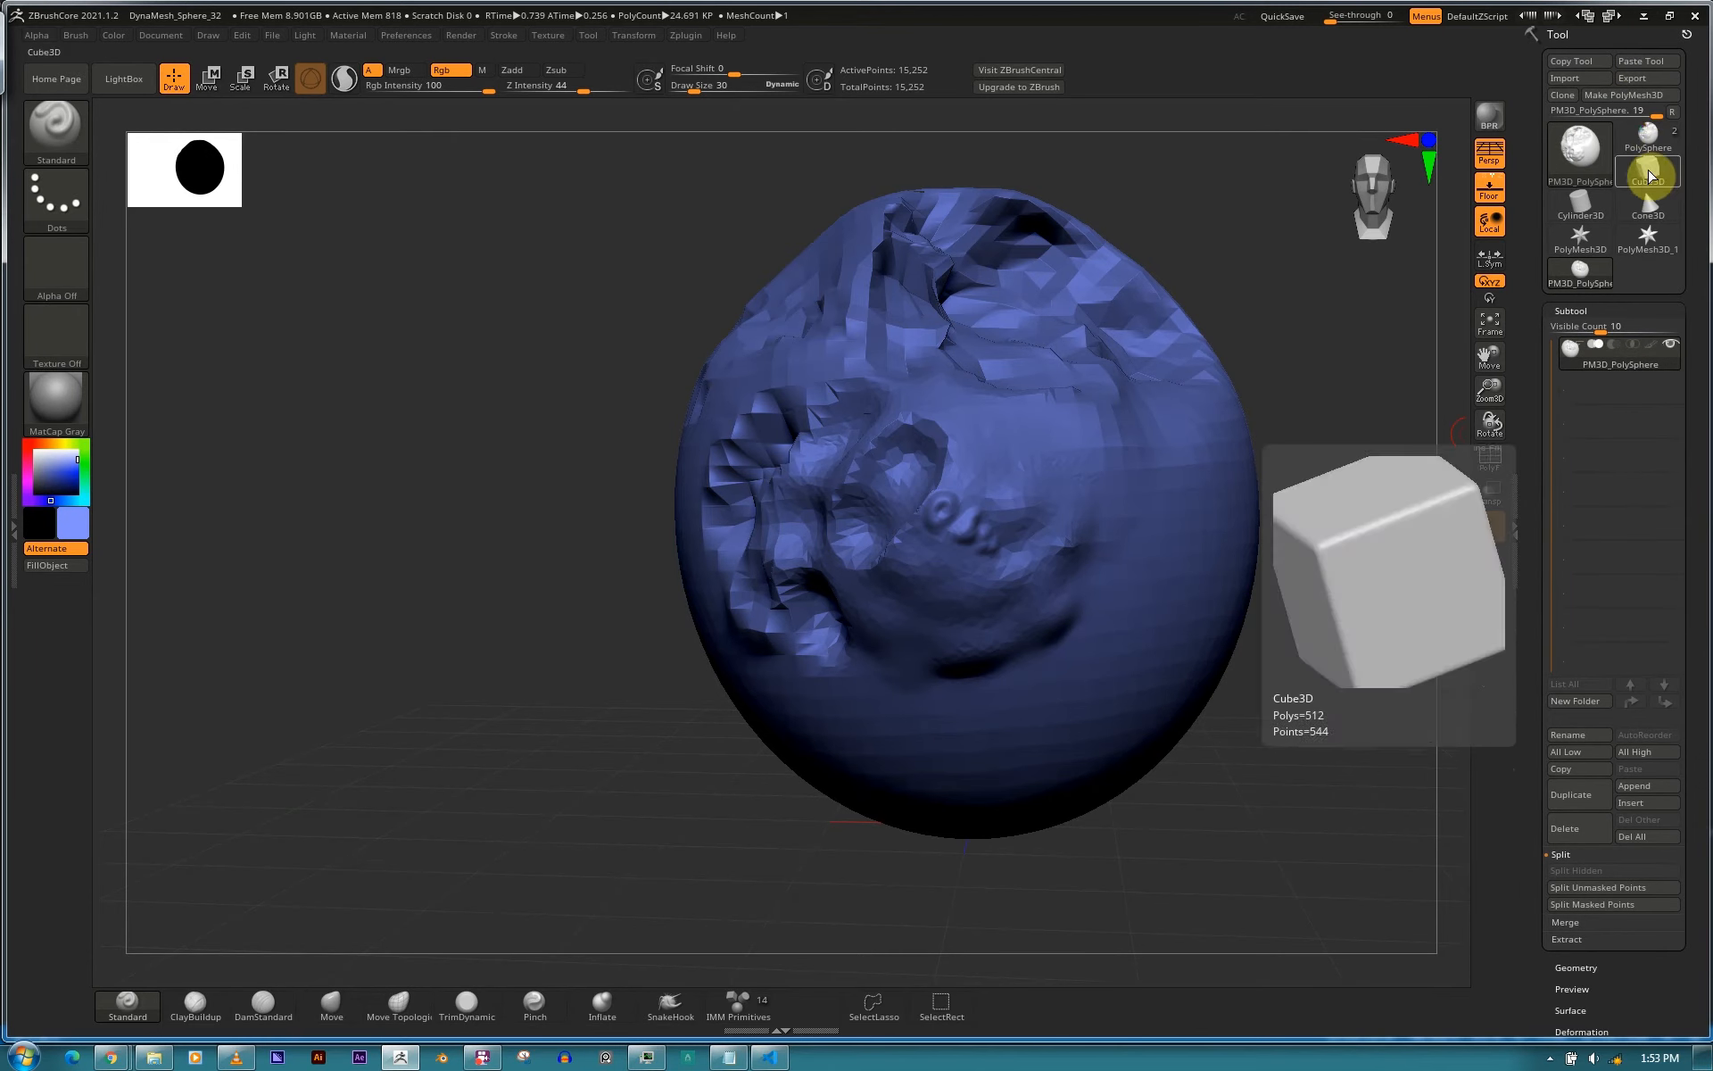
# Make the two-subtool PolySphere tool active again and reset the tool thumbnails to the shorter list.
pyautogui.click(1648, 135)
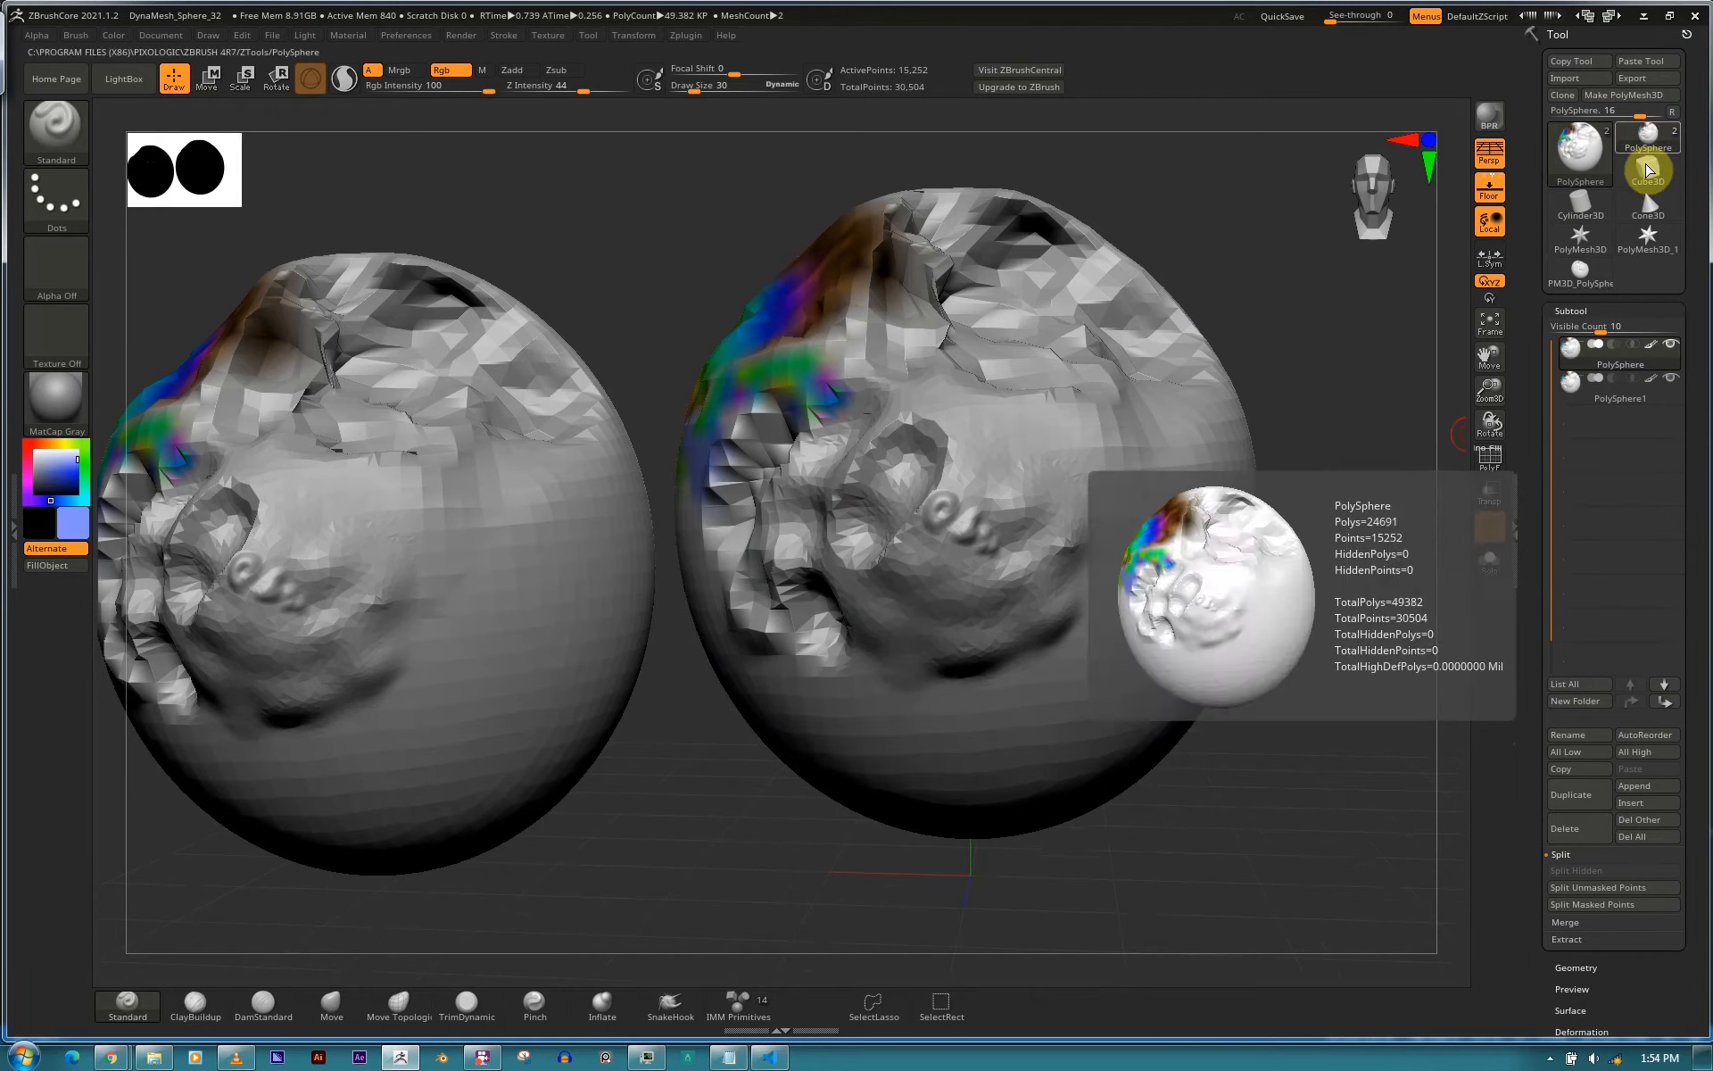
pyautogui.moveTo(1631, 236)
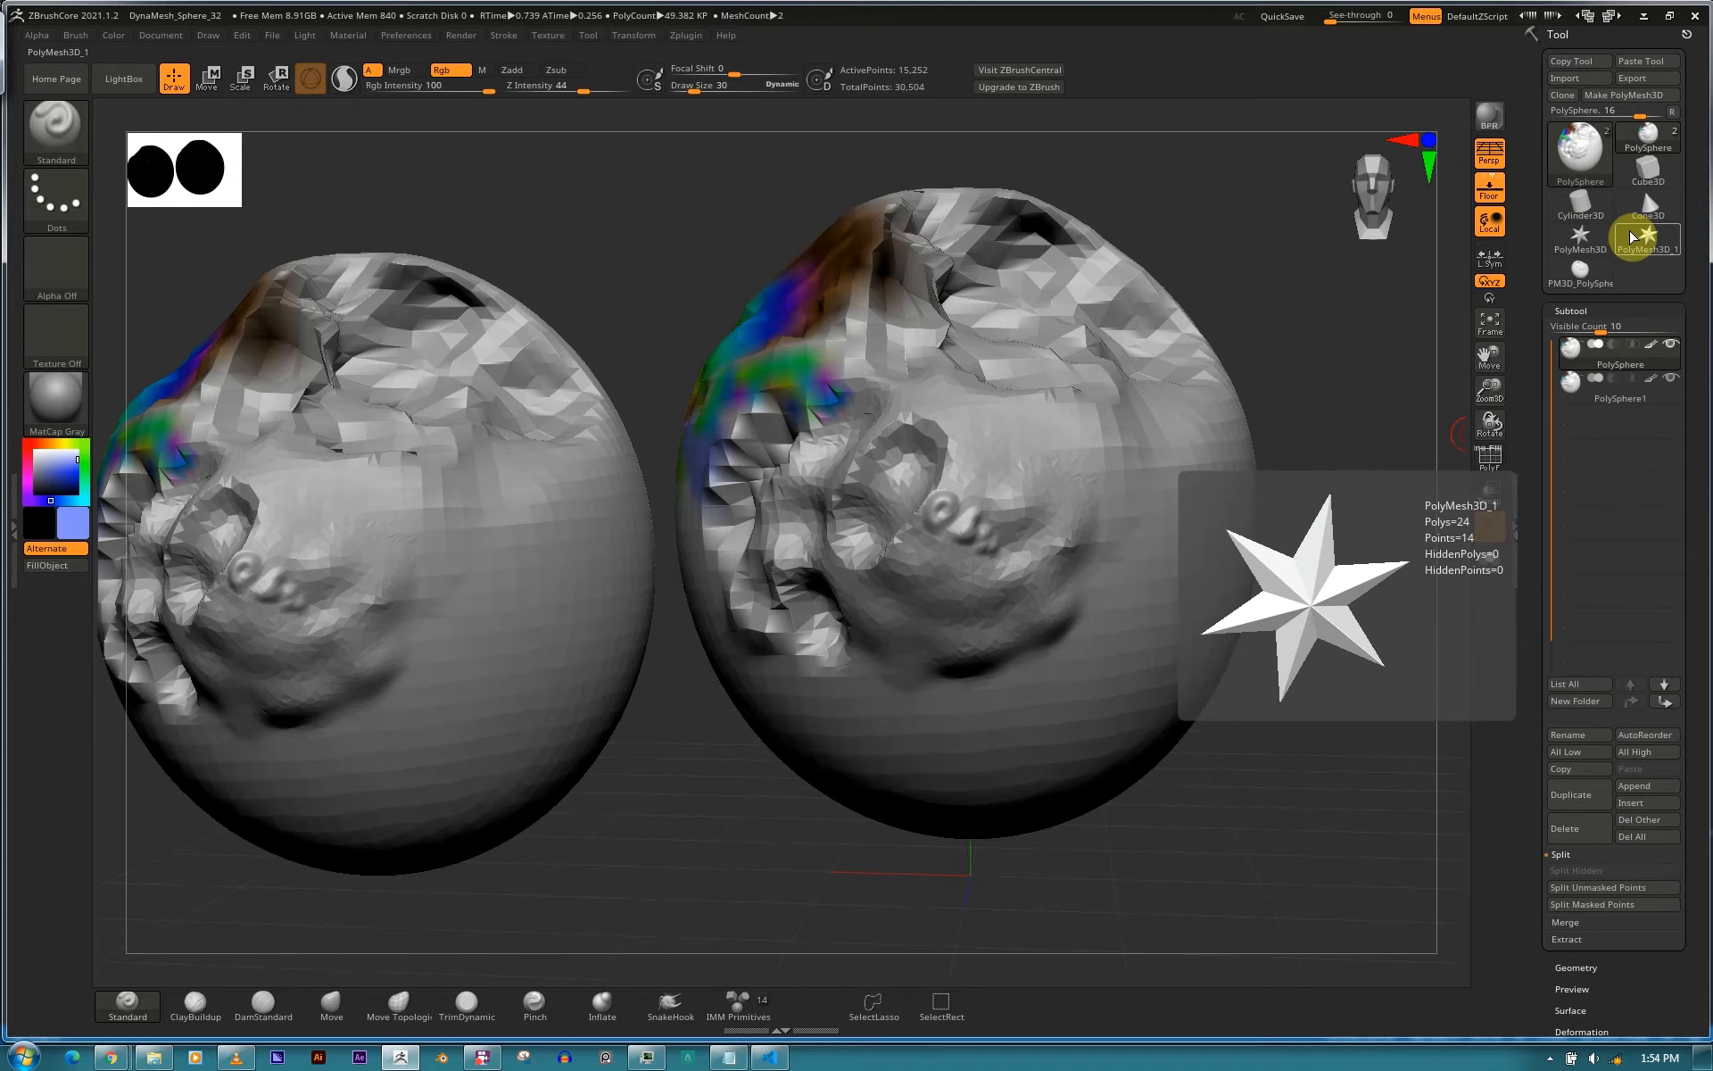
pyautogui.click(1672, 112)
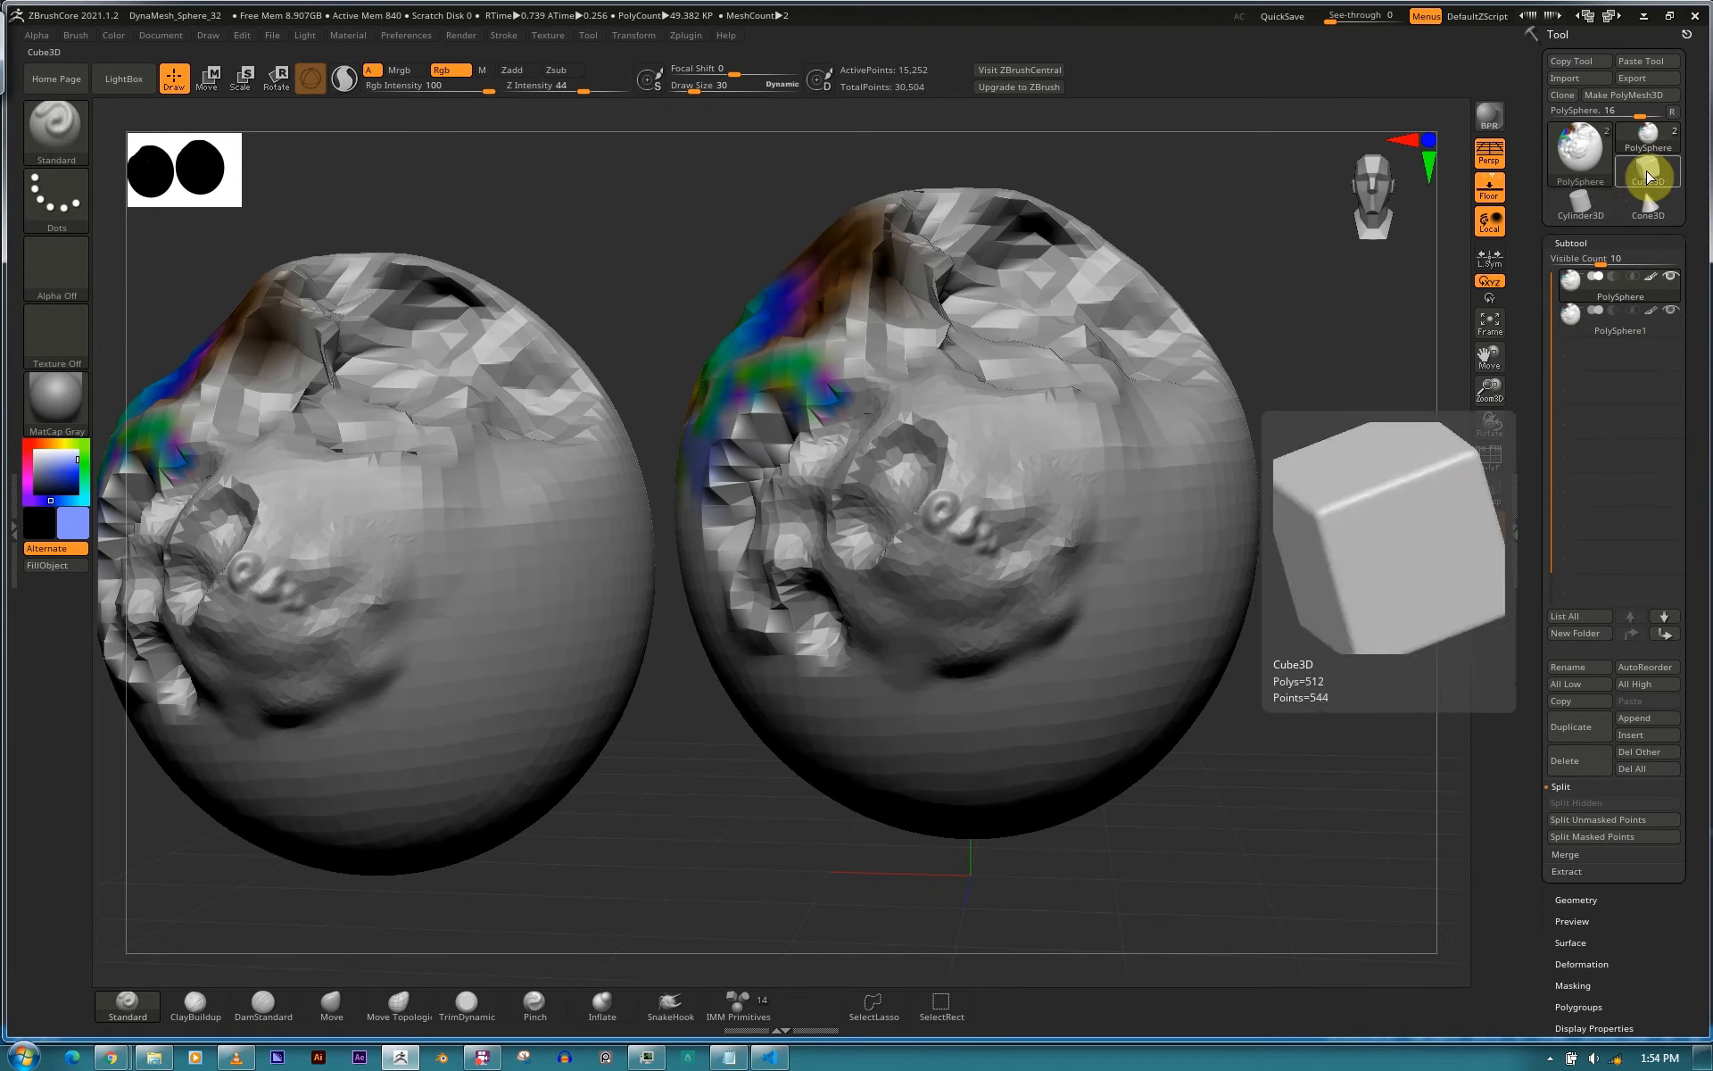
pyautogui.moveTo(1589, 169)
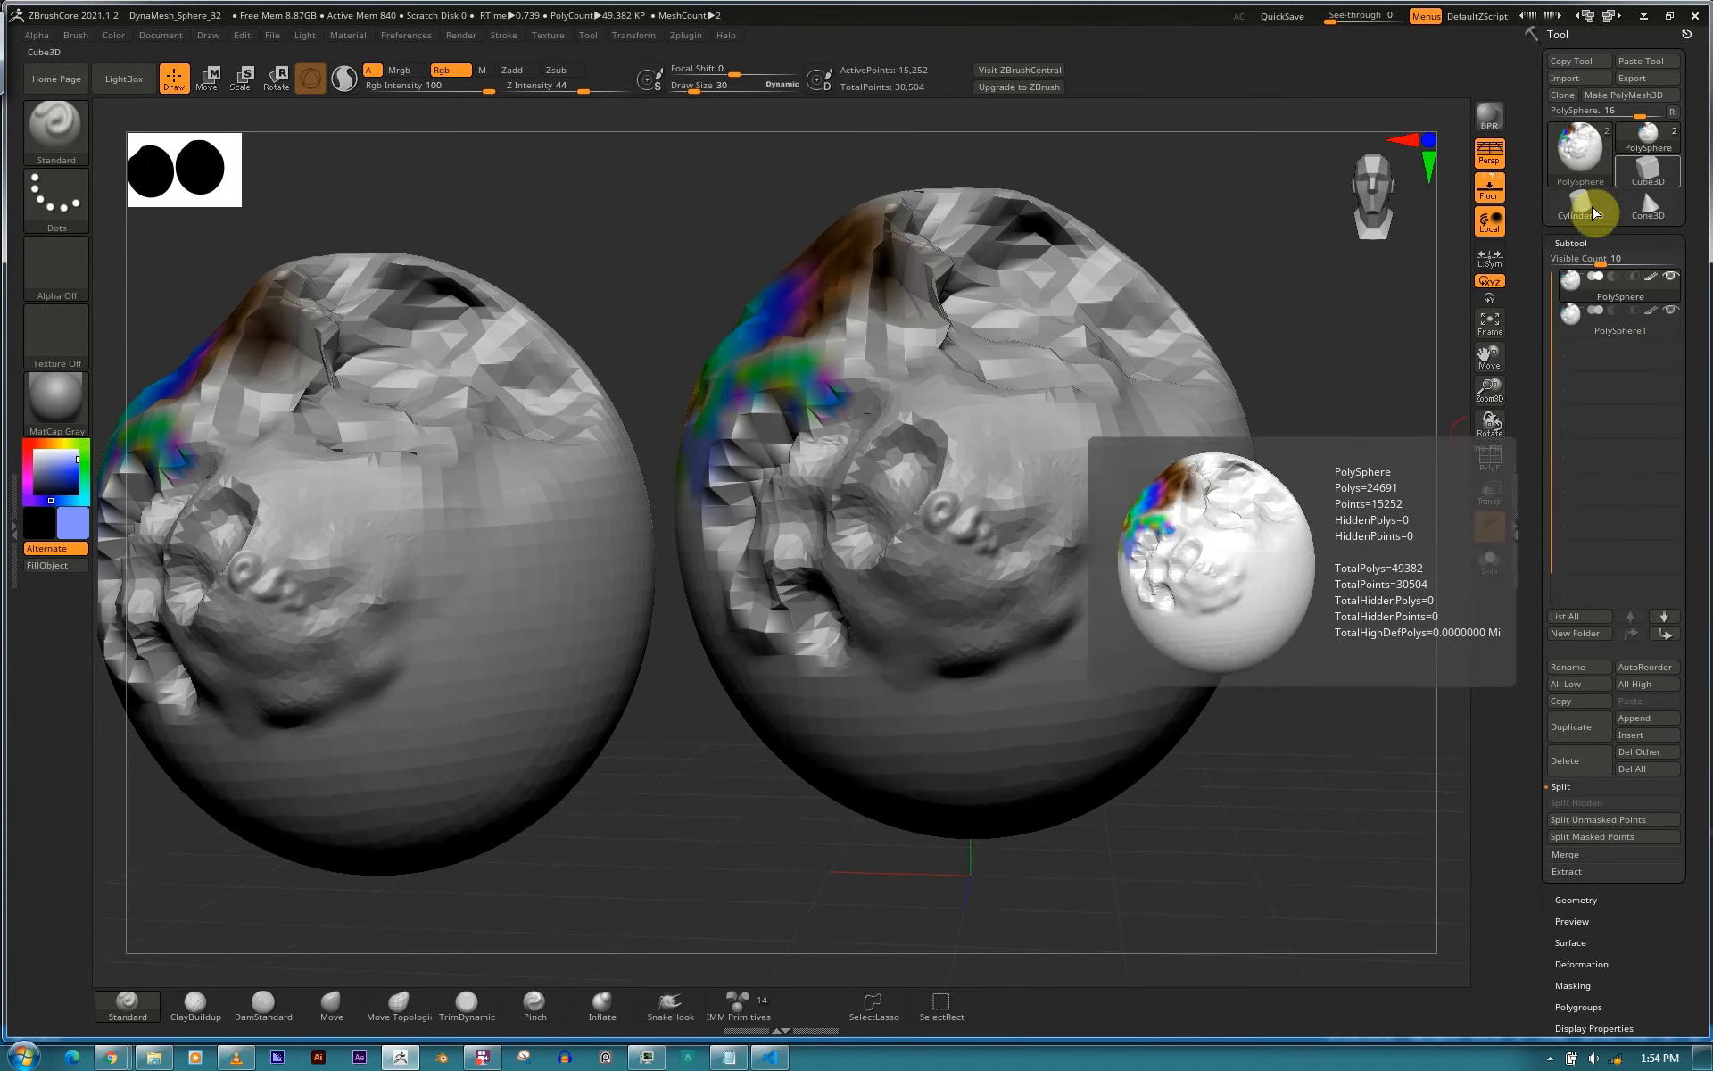
pyautogui.click(1581, 151)
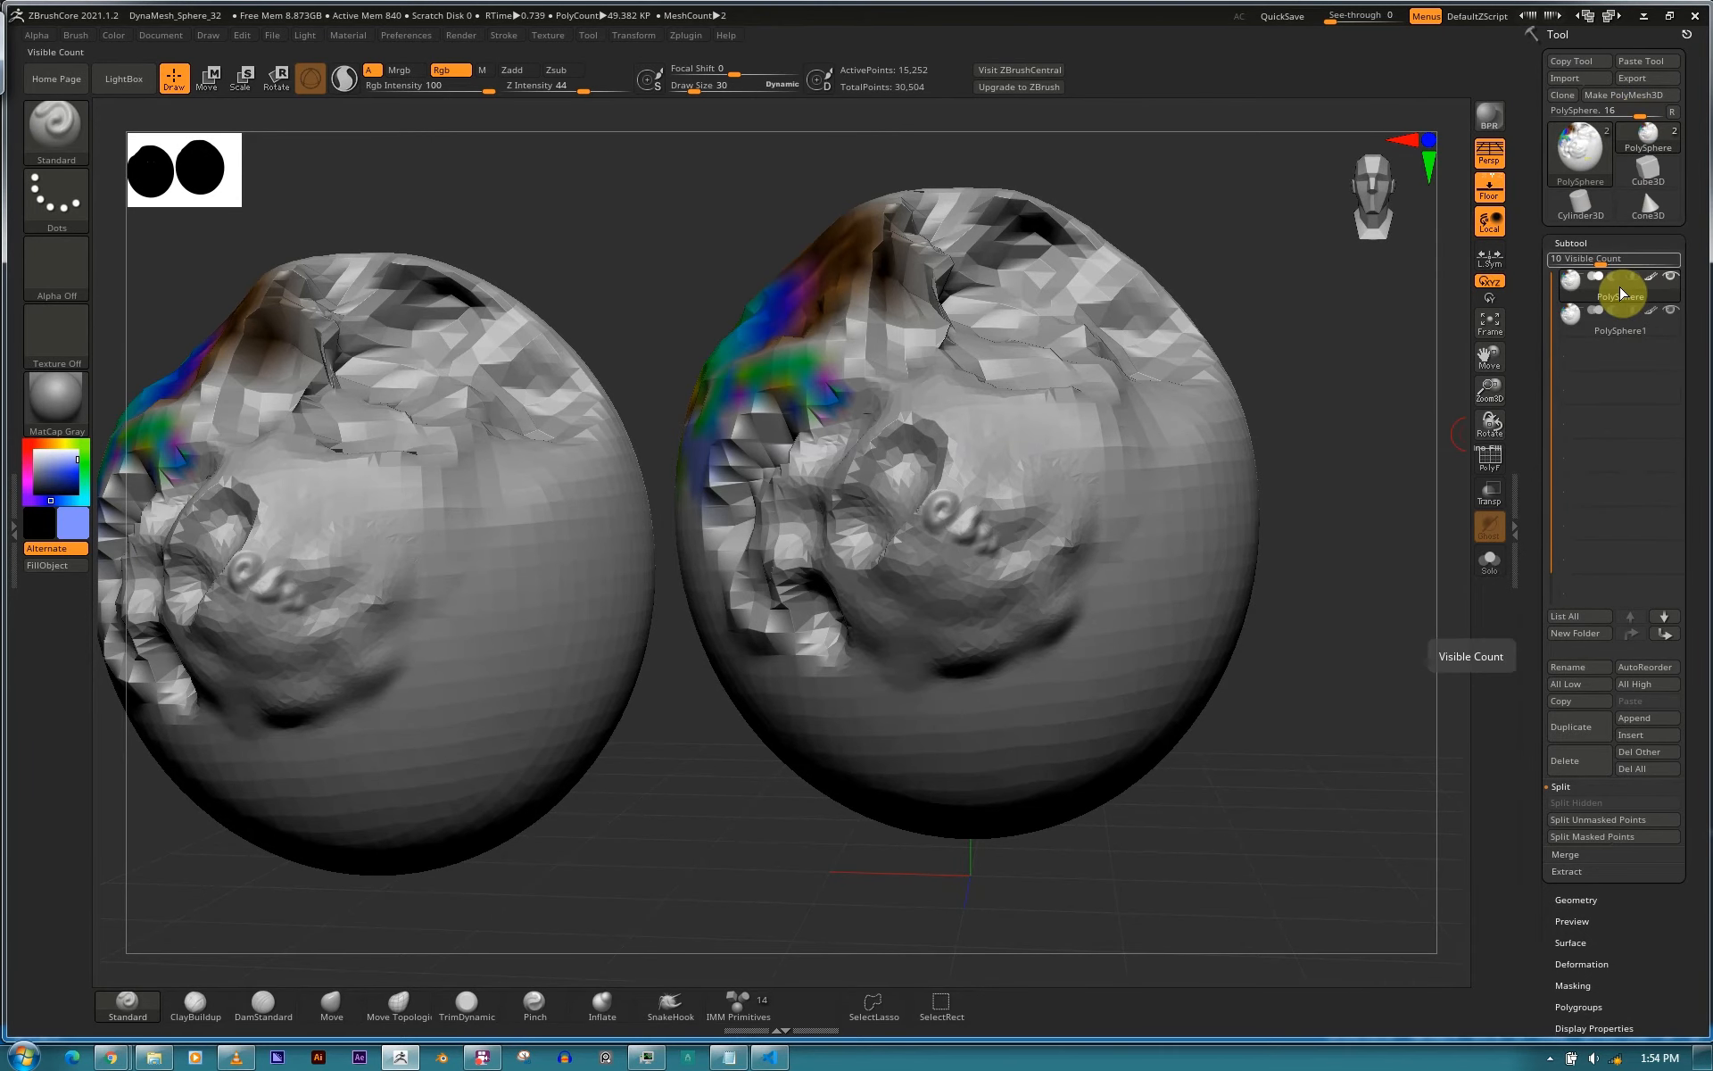
# Collapse and re-expand the Subtool section, and look over its subtool list and commands.
pyautogui.scroll(-2, 1620, 268)
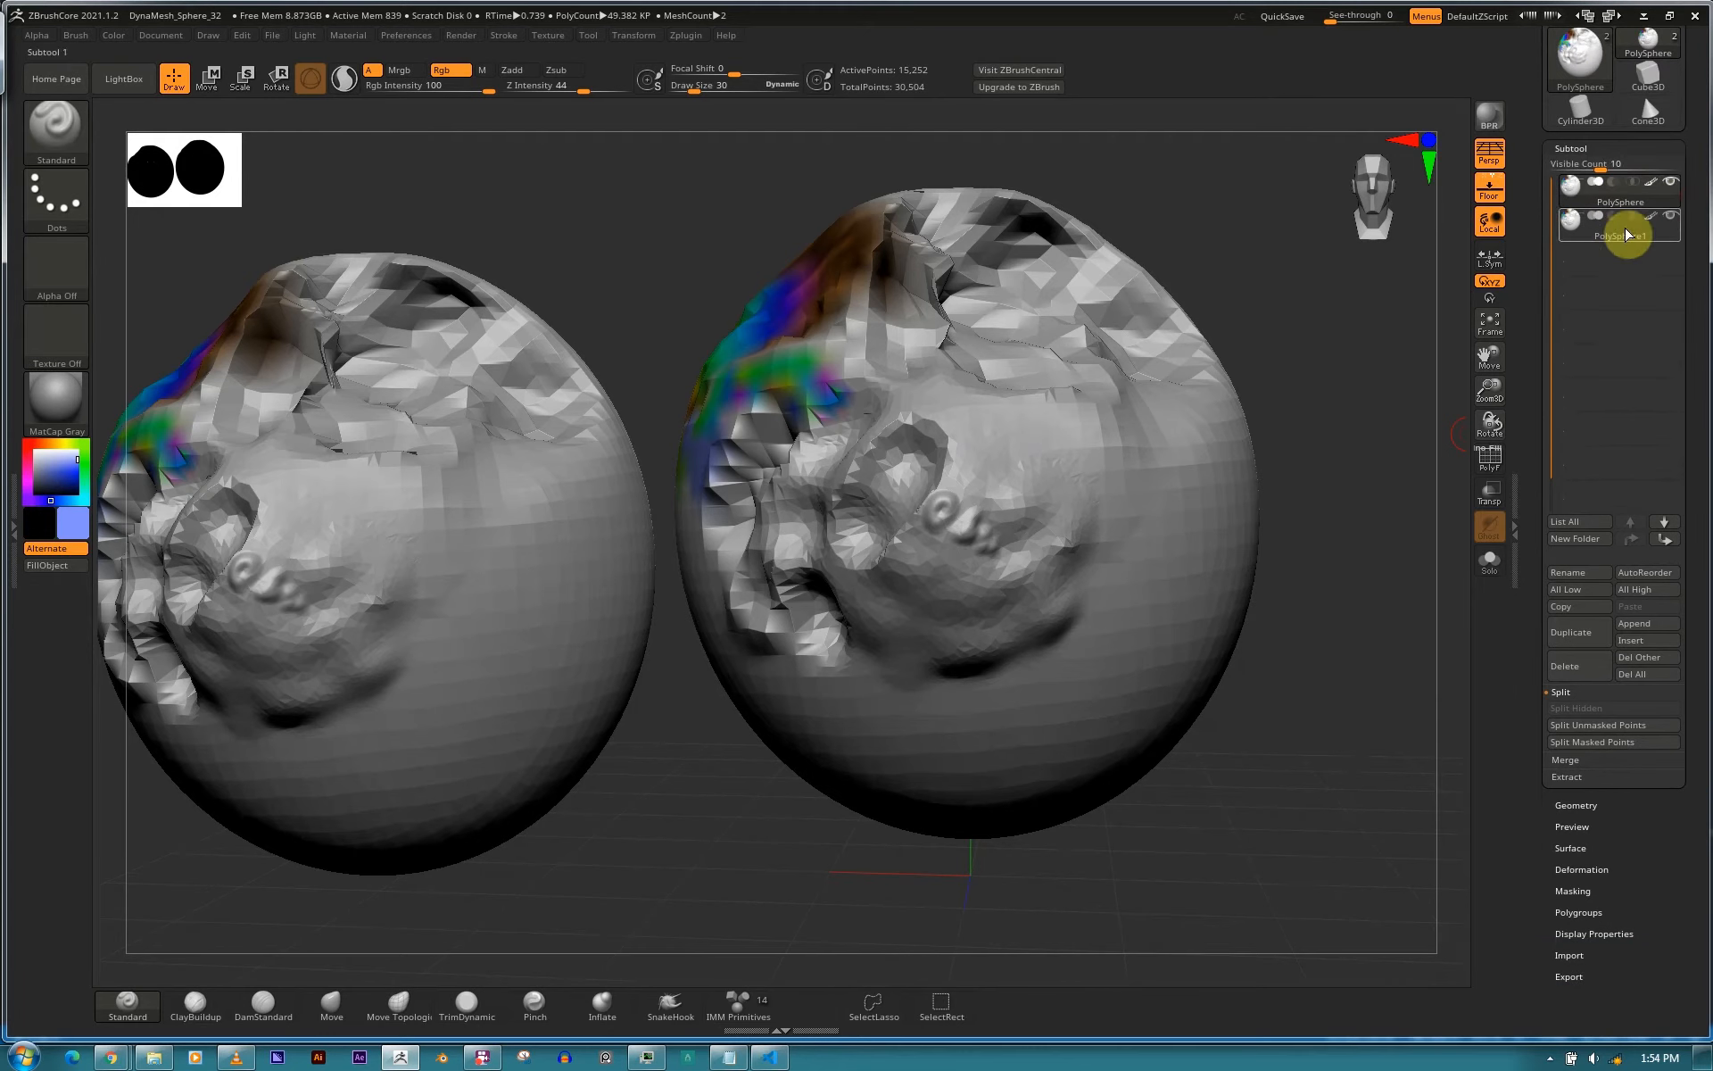
pyautogui.moveTo(1689, 159); pyautogui.dragTo(1678, 243)
pyautogui.click(1571, 245)
pyautogui.click(1572, 246)
pyautogui.click(1568, 243)
pyautogui.click(1571, 244)
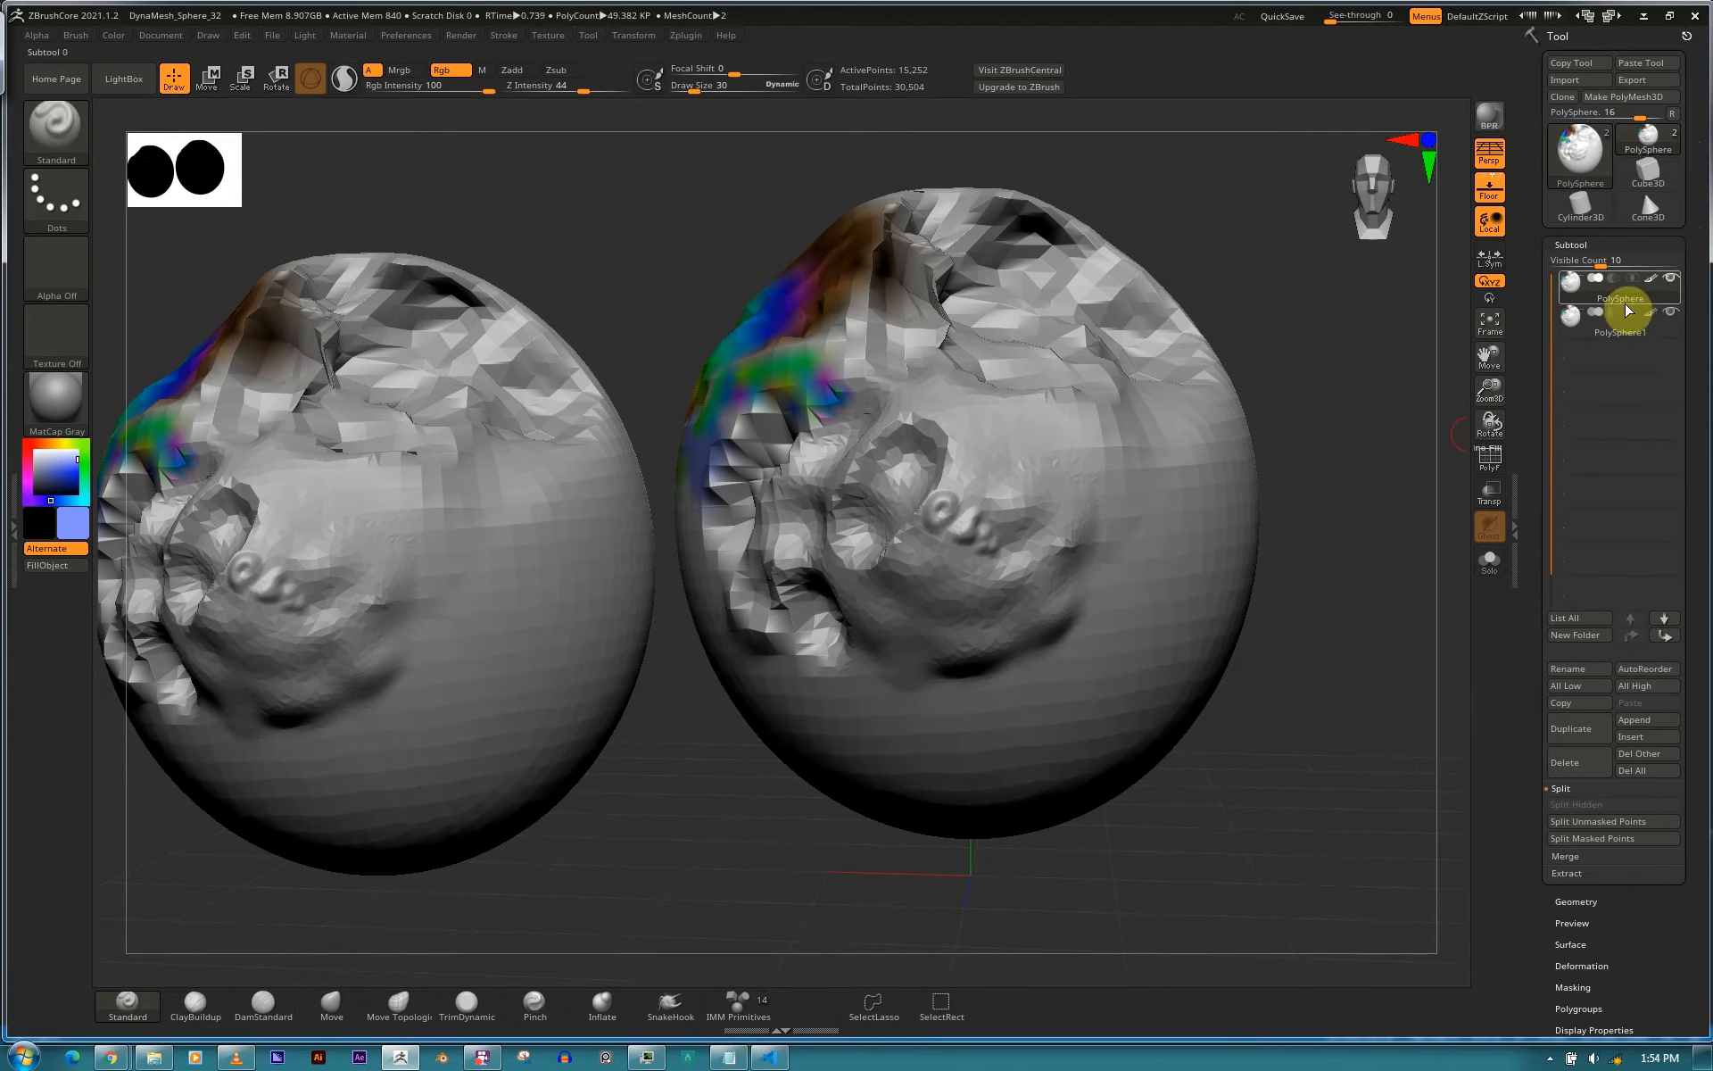
pyautogui.moveTo(1611, 304)
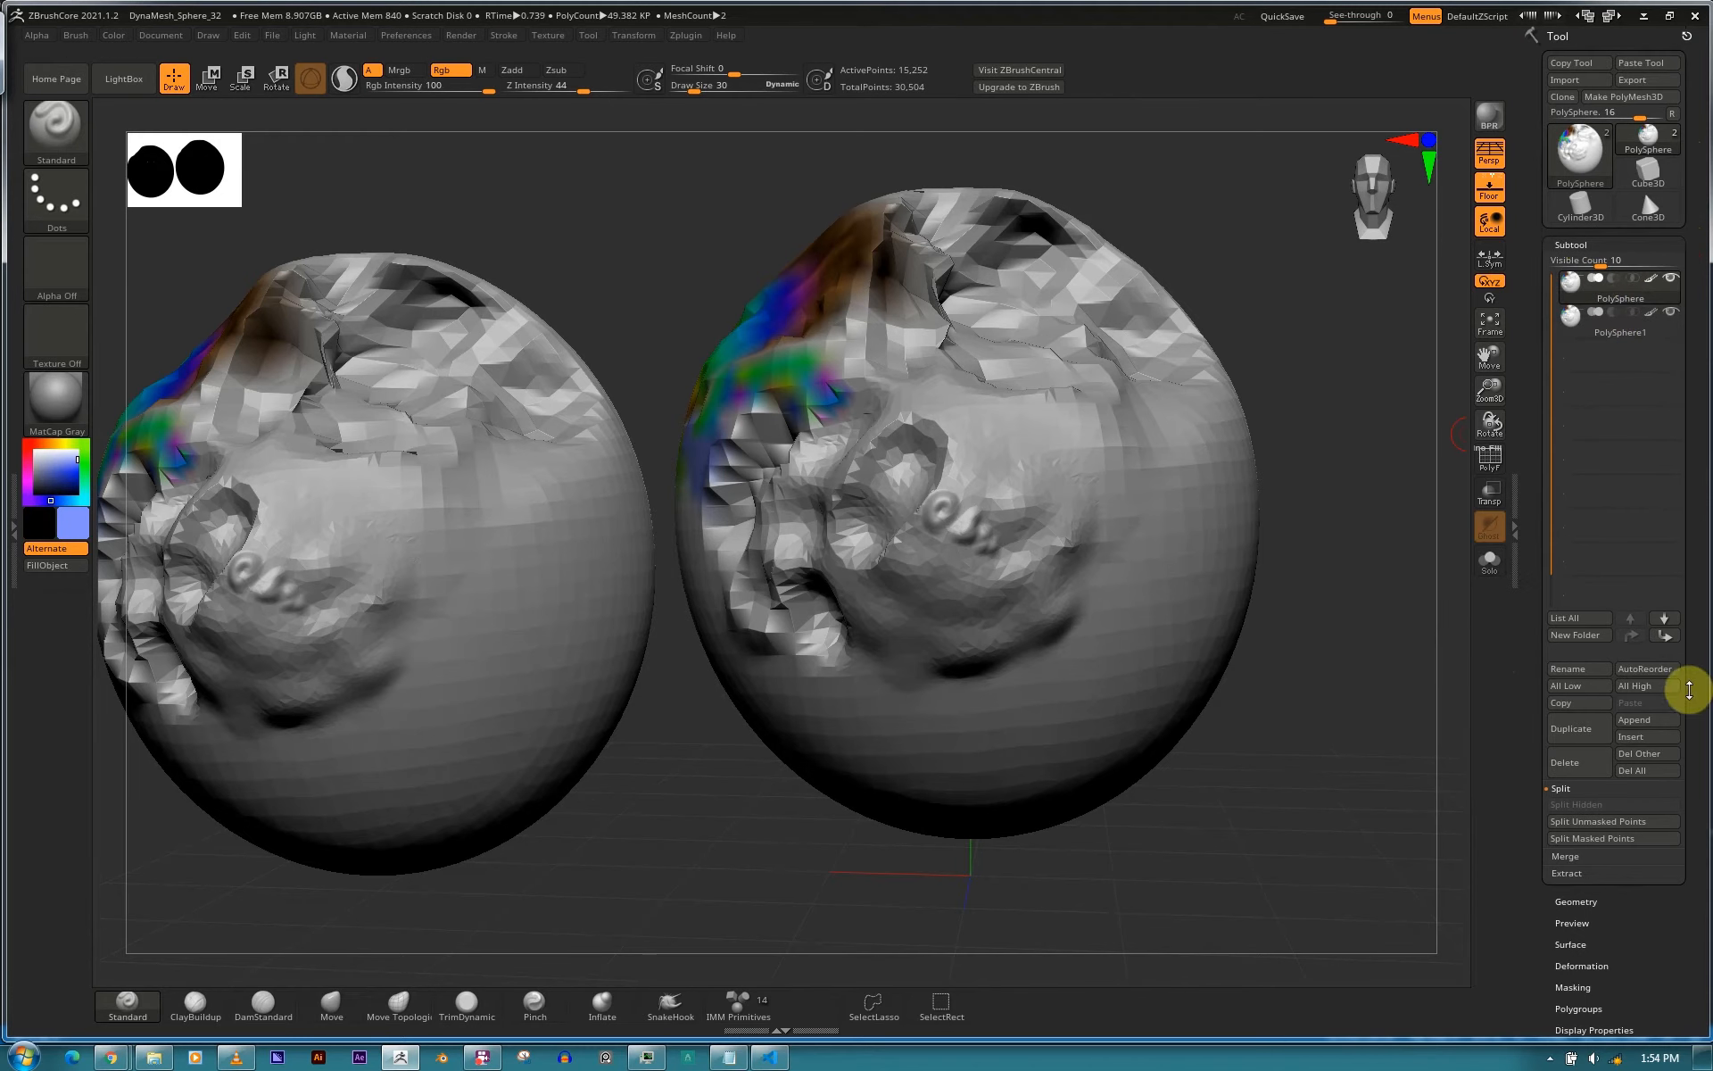
pyautogui.moveTo(1699, 681); pyautogui.dragTo(1700, 698)
pyautogui.moveTo(1705, 312)
pyautogui.mouseDown()
pyautogui.moveTo(1709, 266)
pyautogui.moveTo(1694, 295)
pyautogui.mouseUp()
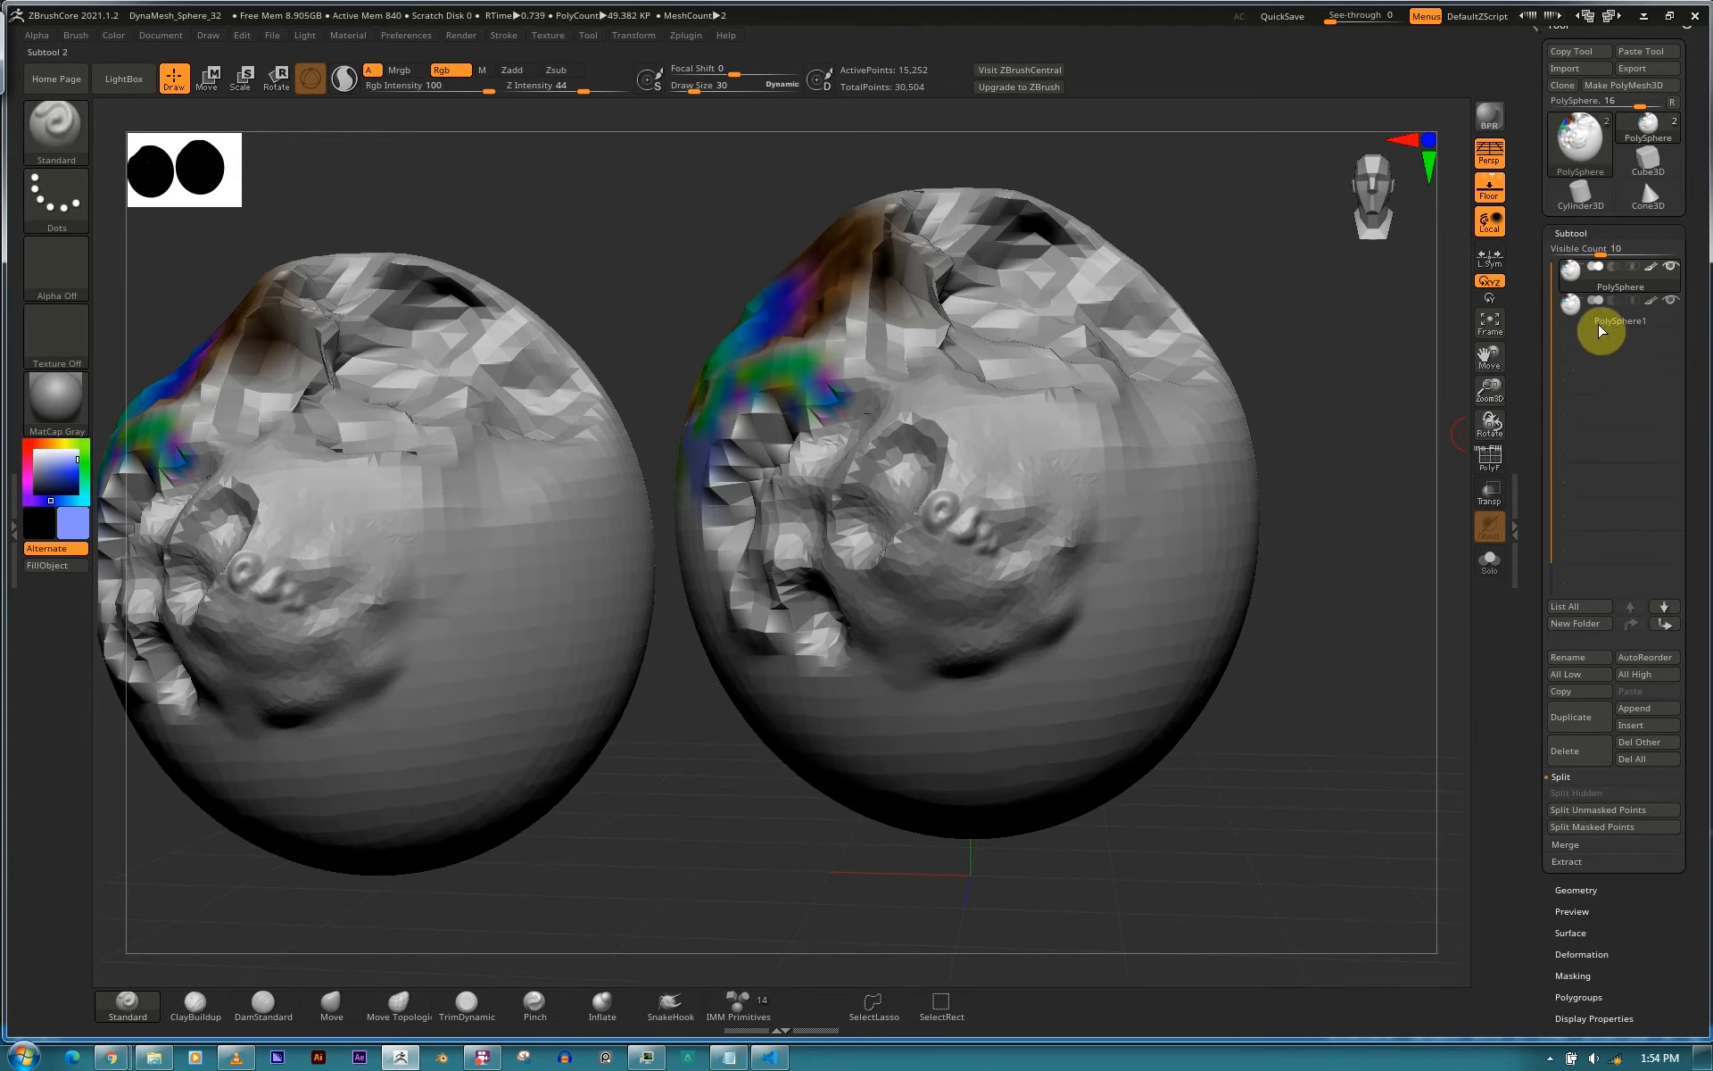
pyautogui.moveTo(1691, 283); pyautogui.dragTo(1693, 266)
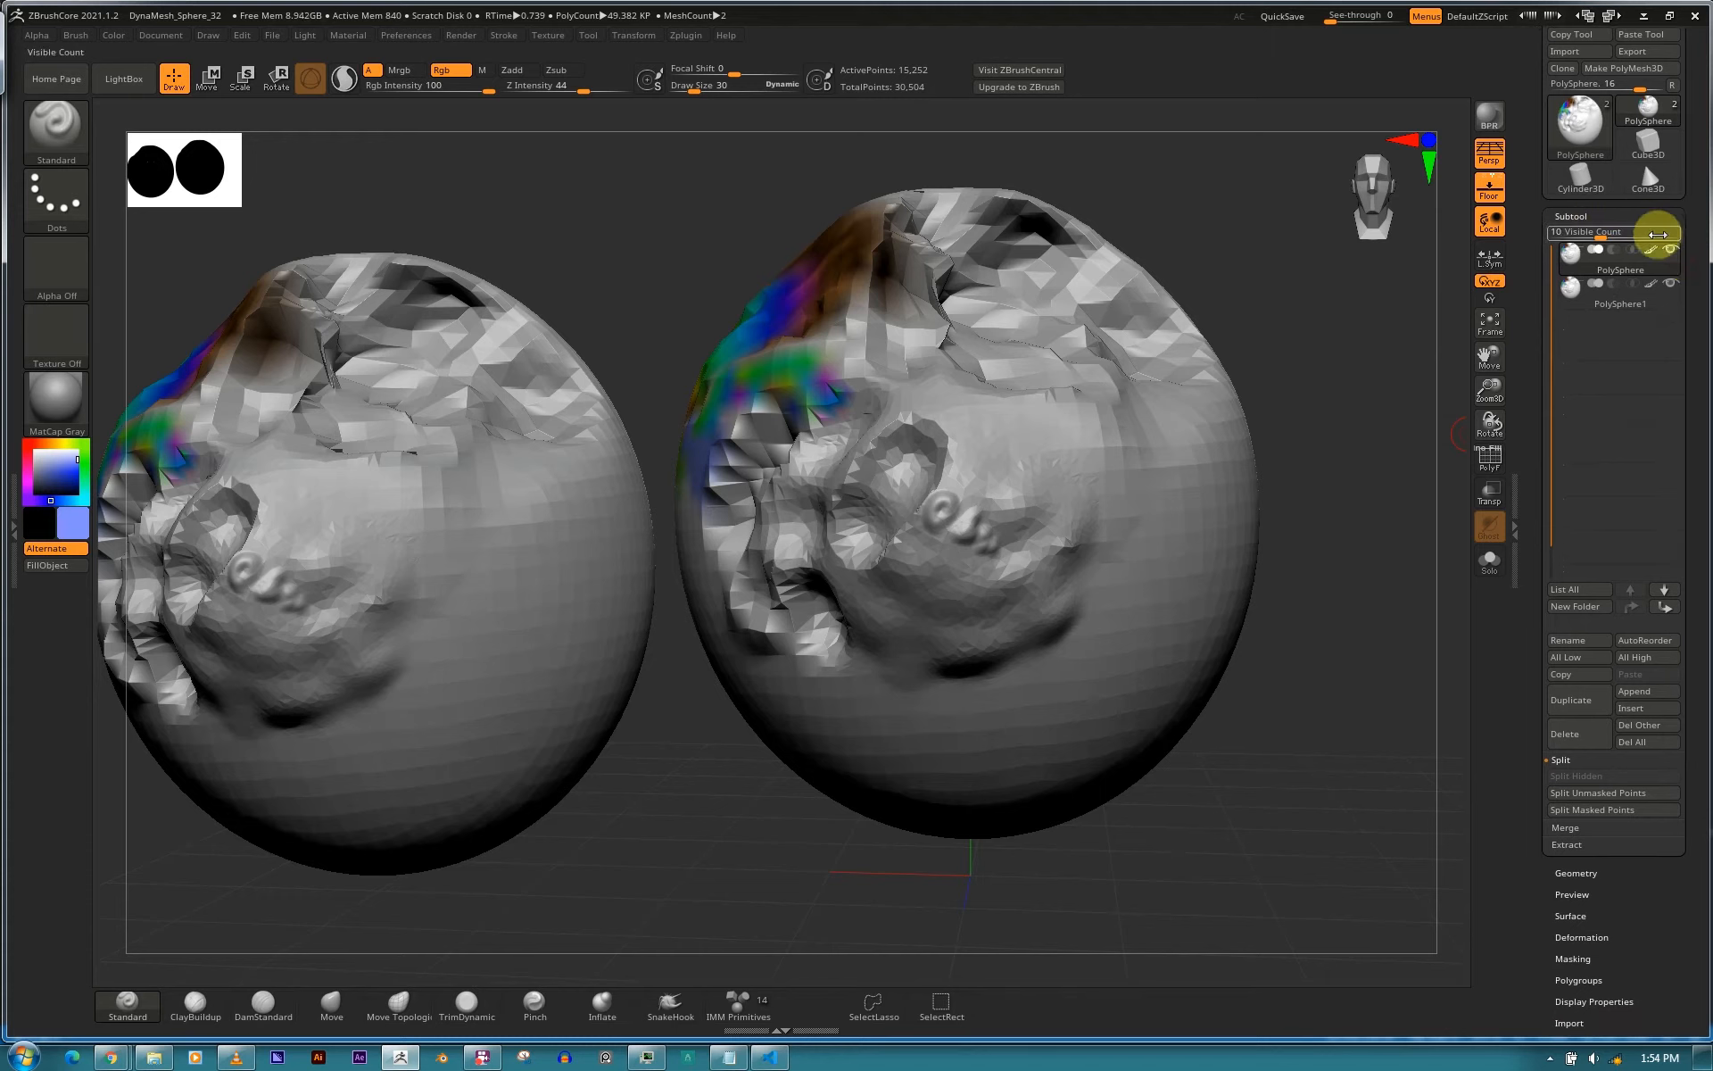
pyautogui.moveTo(1694, 252); pyautogui.dragTo(1687, 279)
# Turn off visibility of both subtools and toggle the PolySphere subtool's polypaint off and back on.
pyautogui.moveTo(1632, 286)
pyautogui.click(1610, 287)
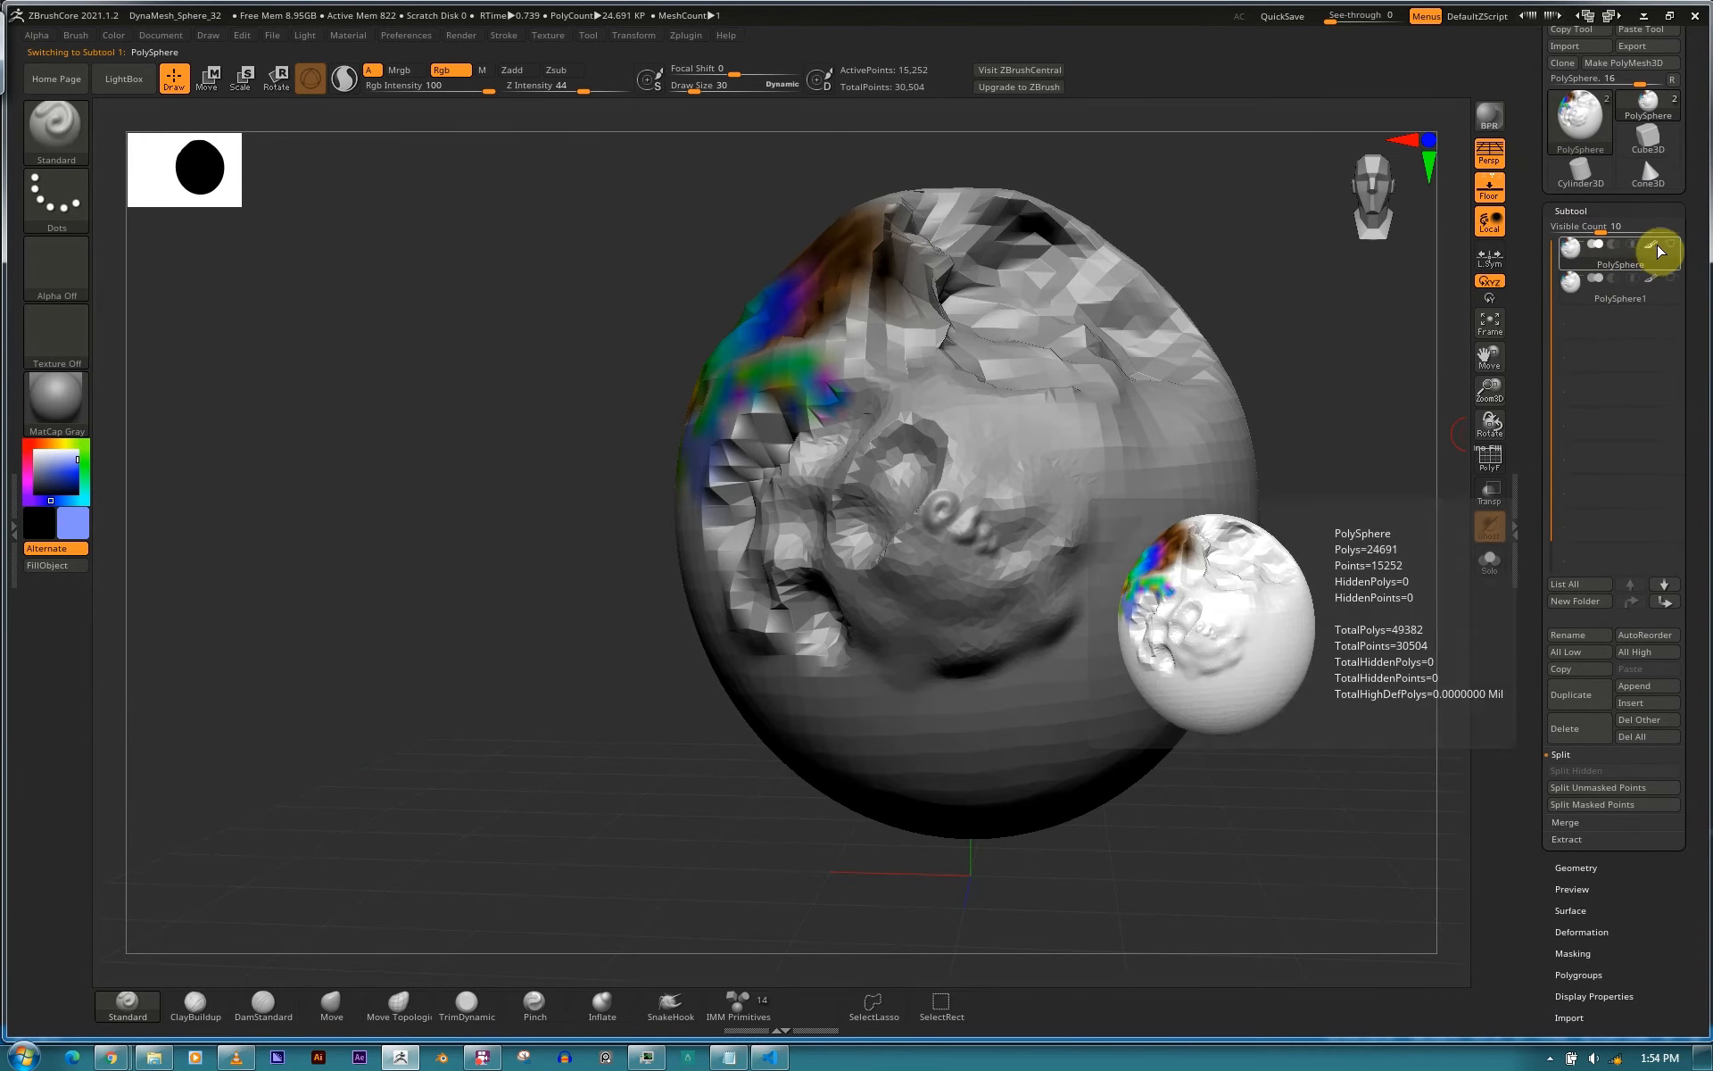
pyautogui.click(1652, 246)
pyautogui.click(1651, 247)
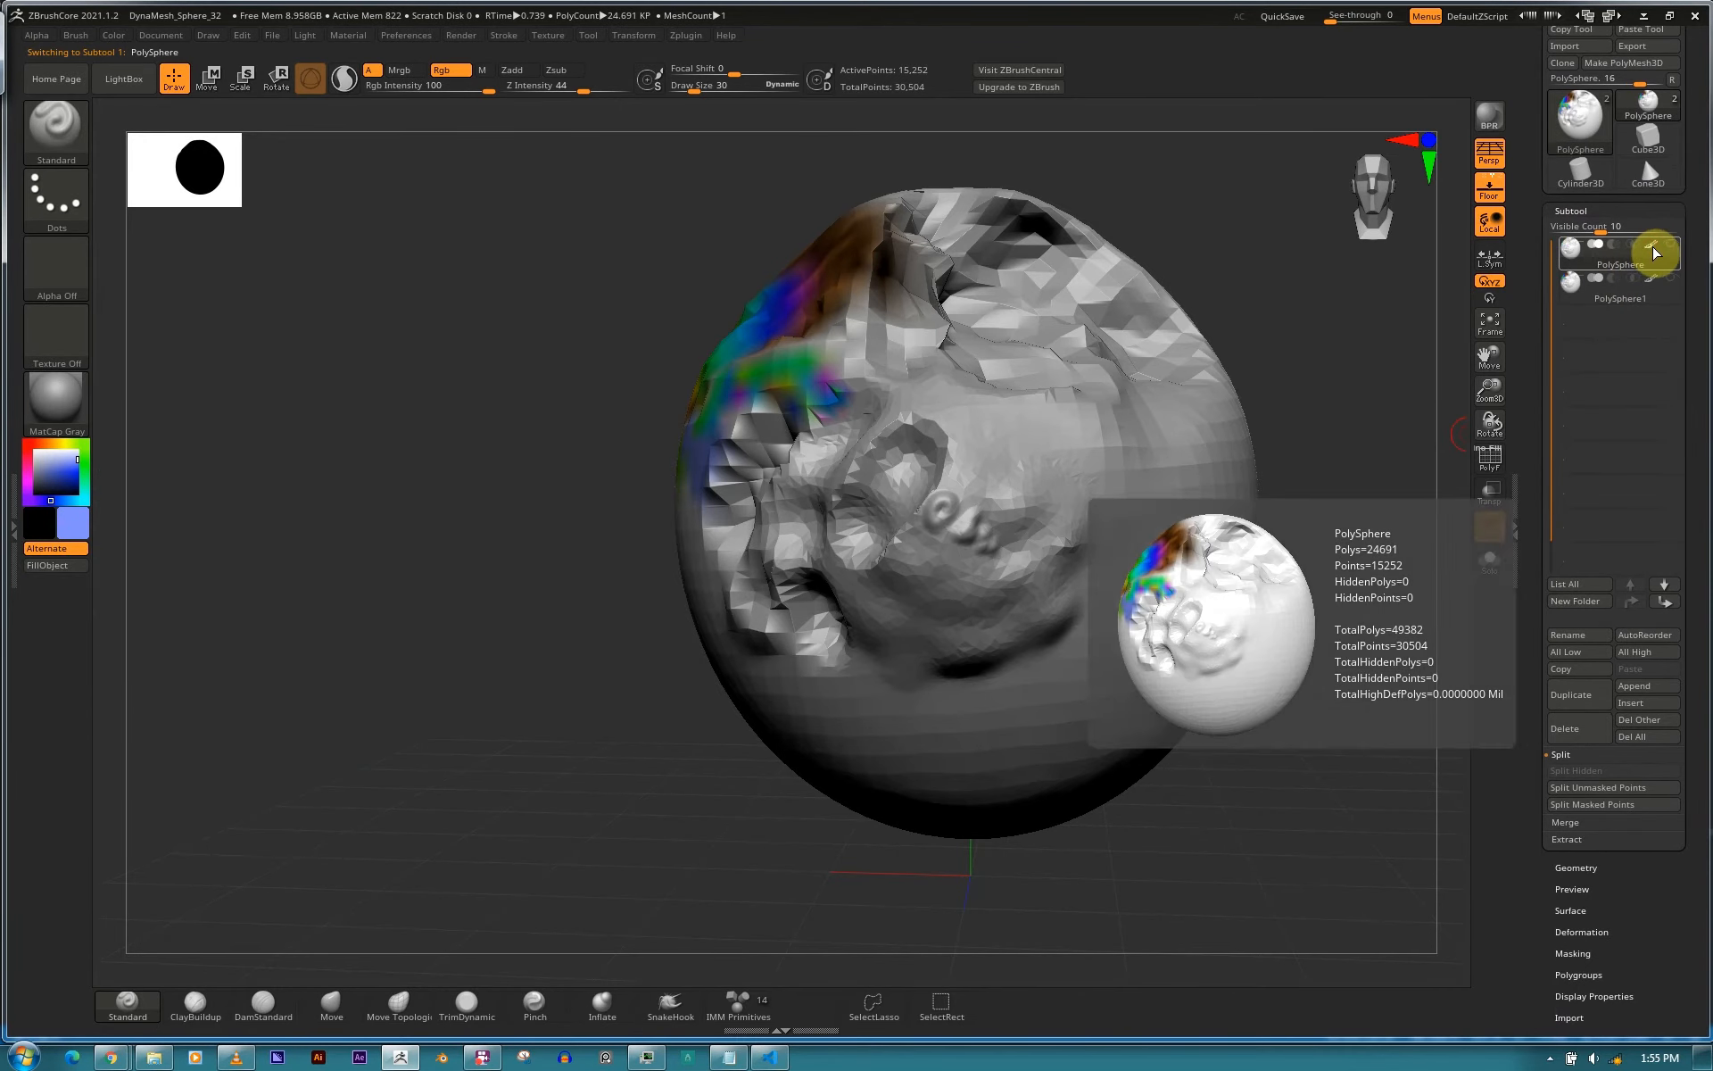
pyautogui.click(1653, 249)
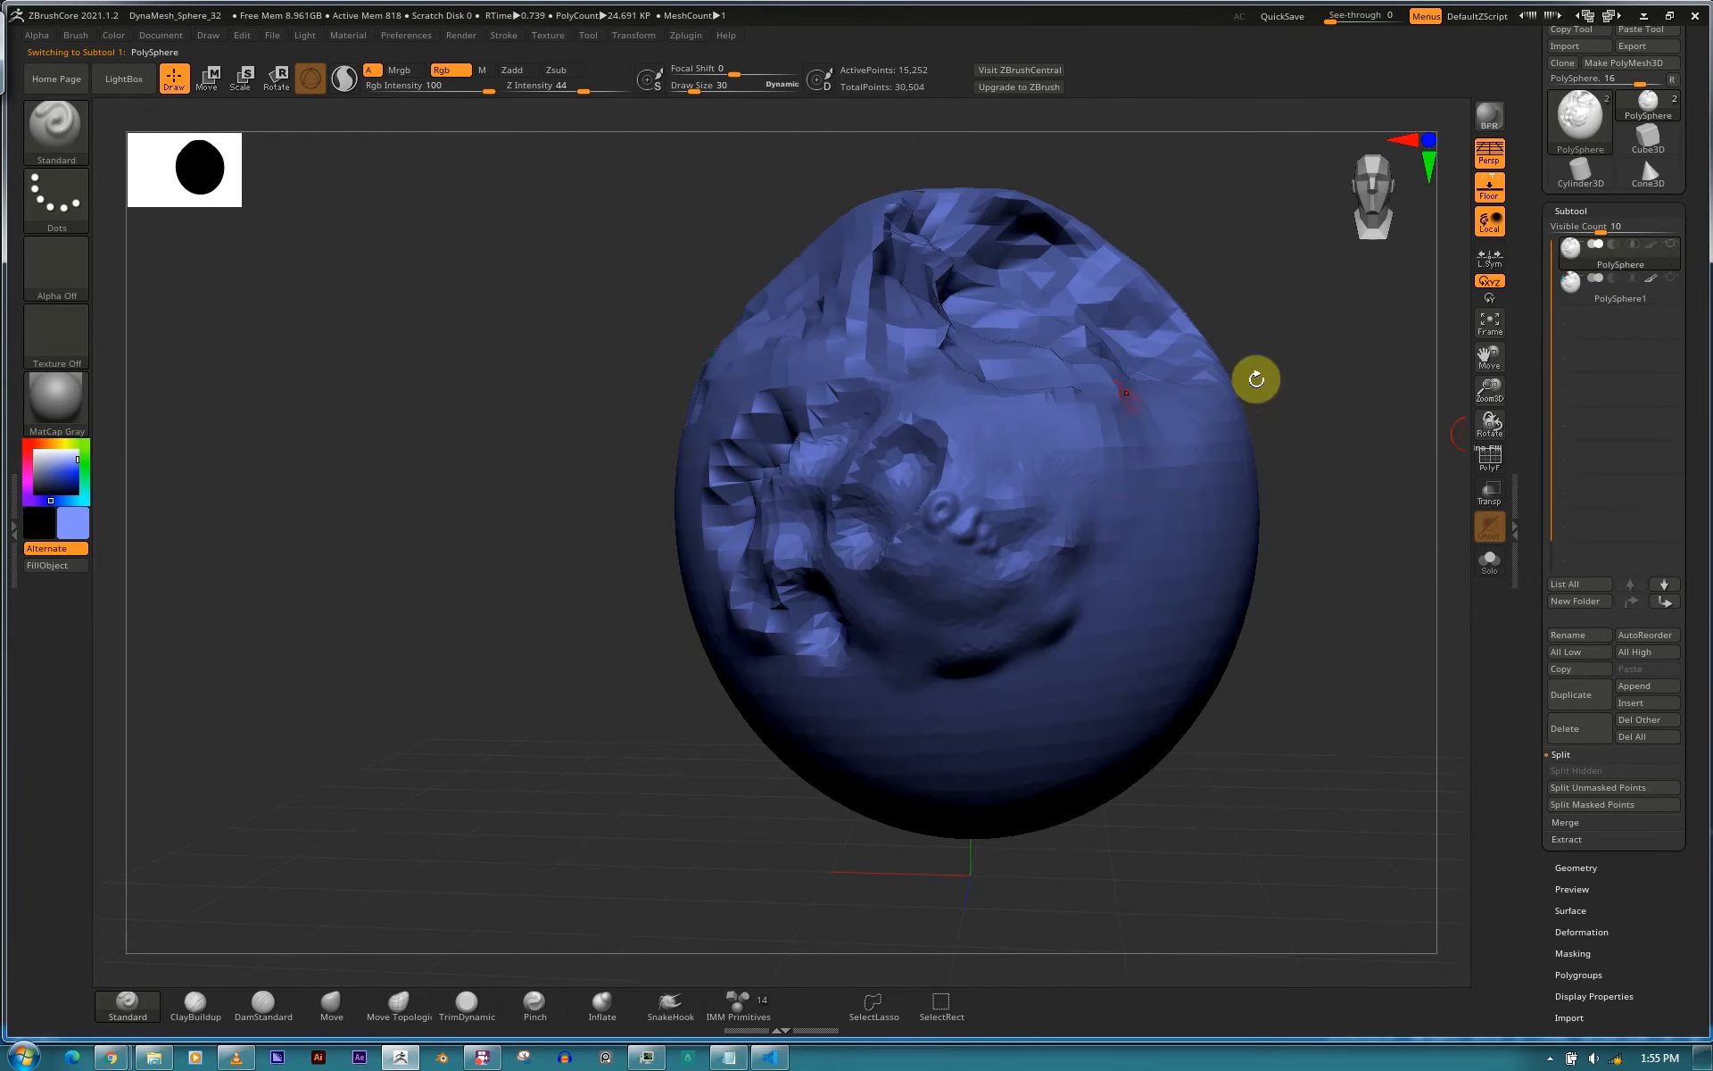
pyautogui.click(1653, 252)
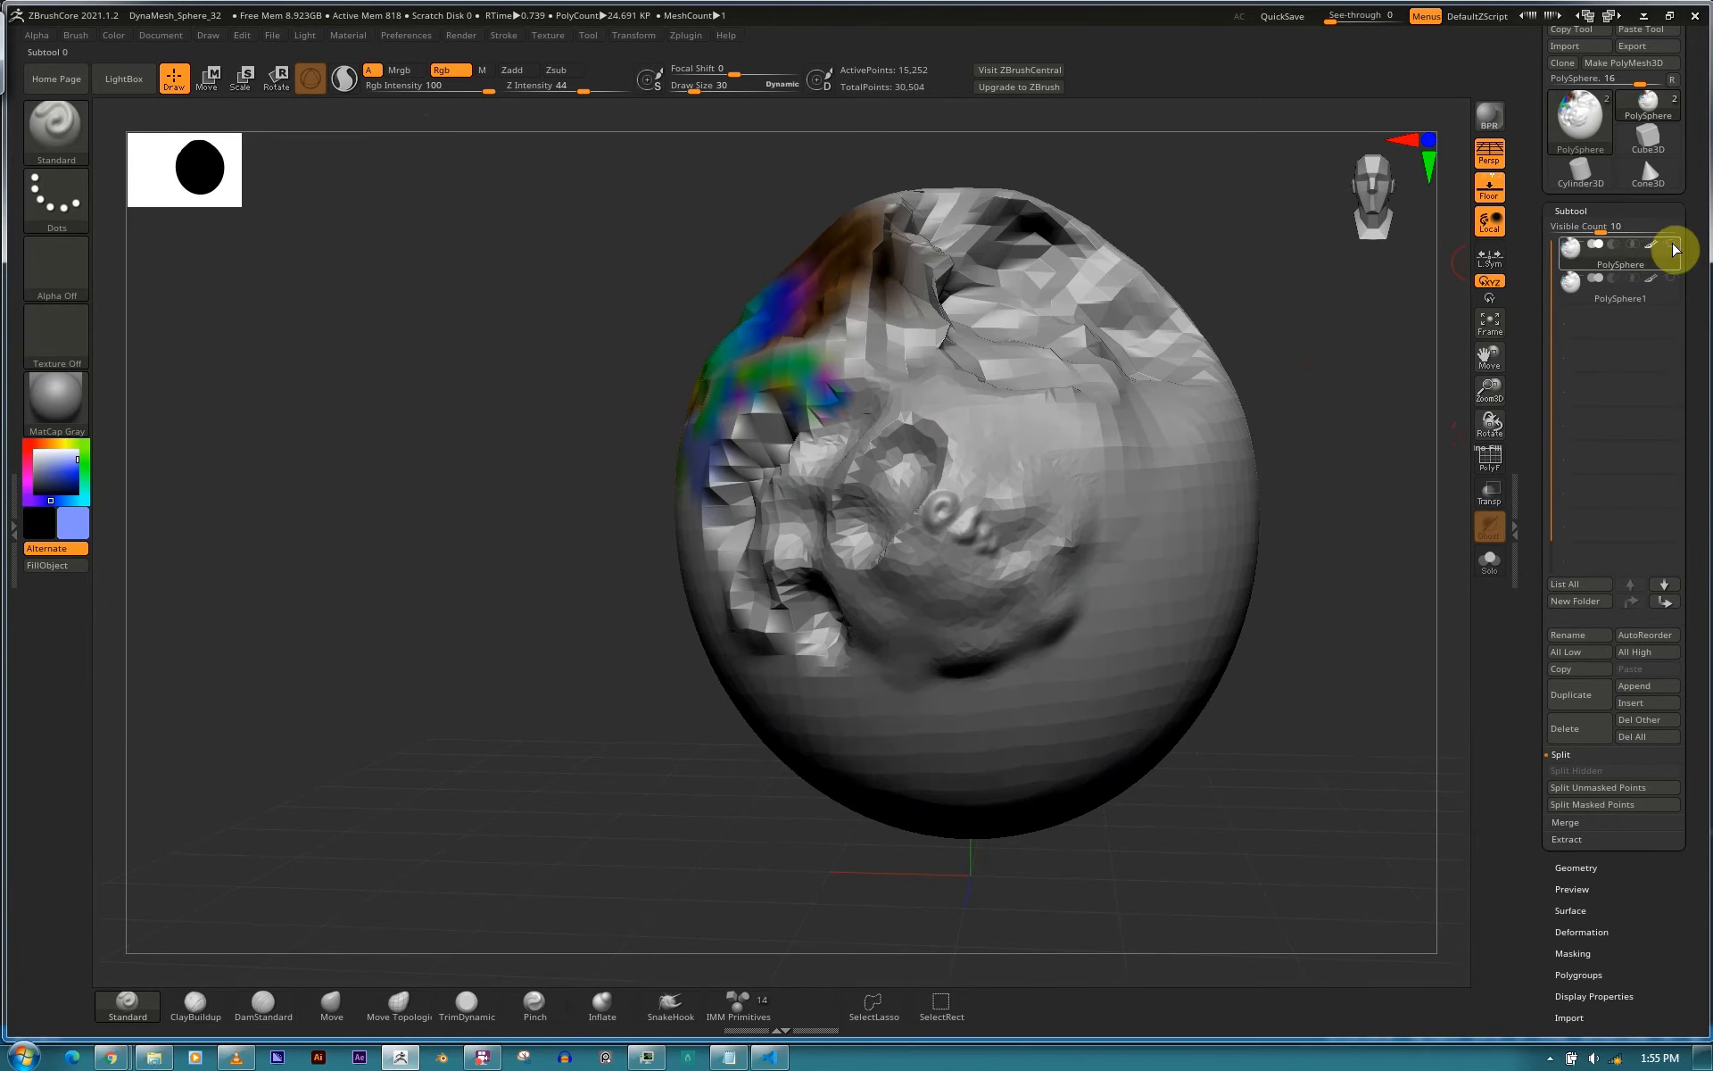
# Toggle the PolySphere1 subtool's visibility on, off and on again.
pyautogui.moveTo(1675, 250)
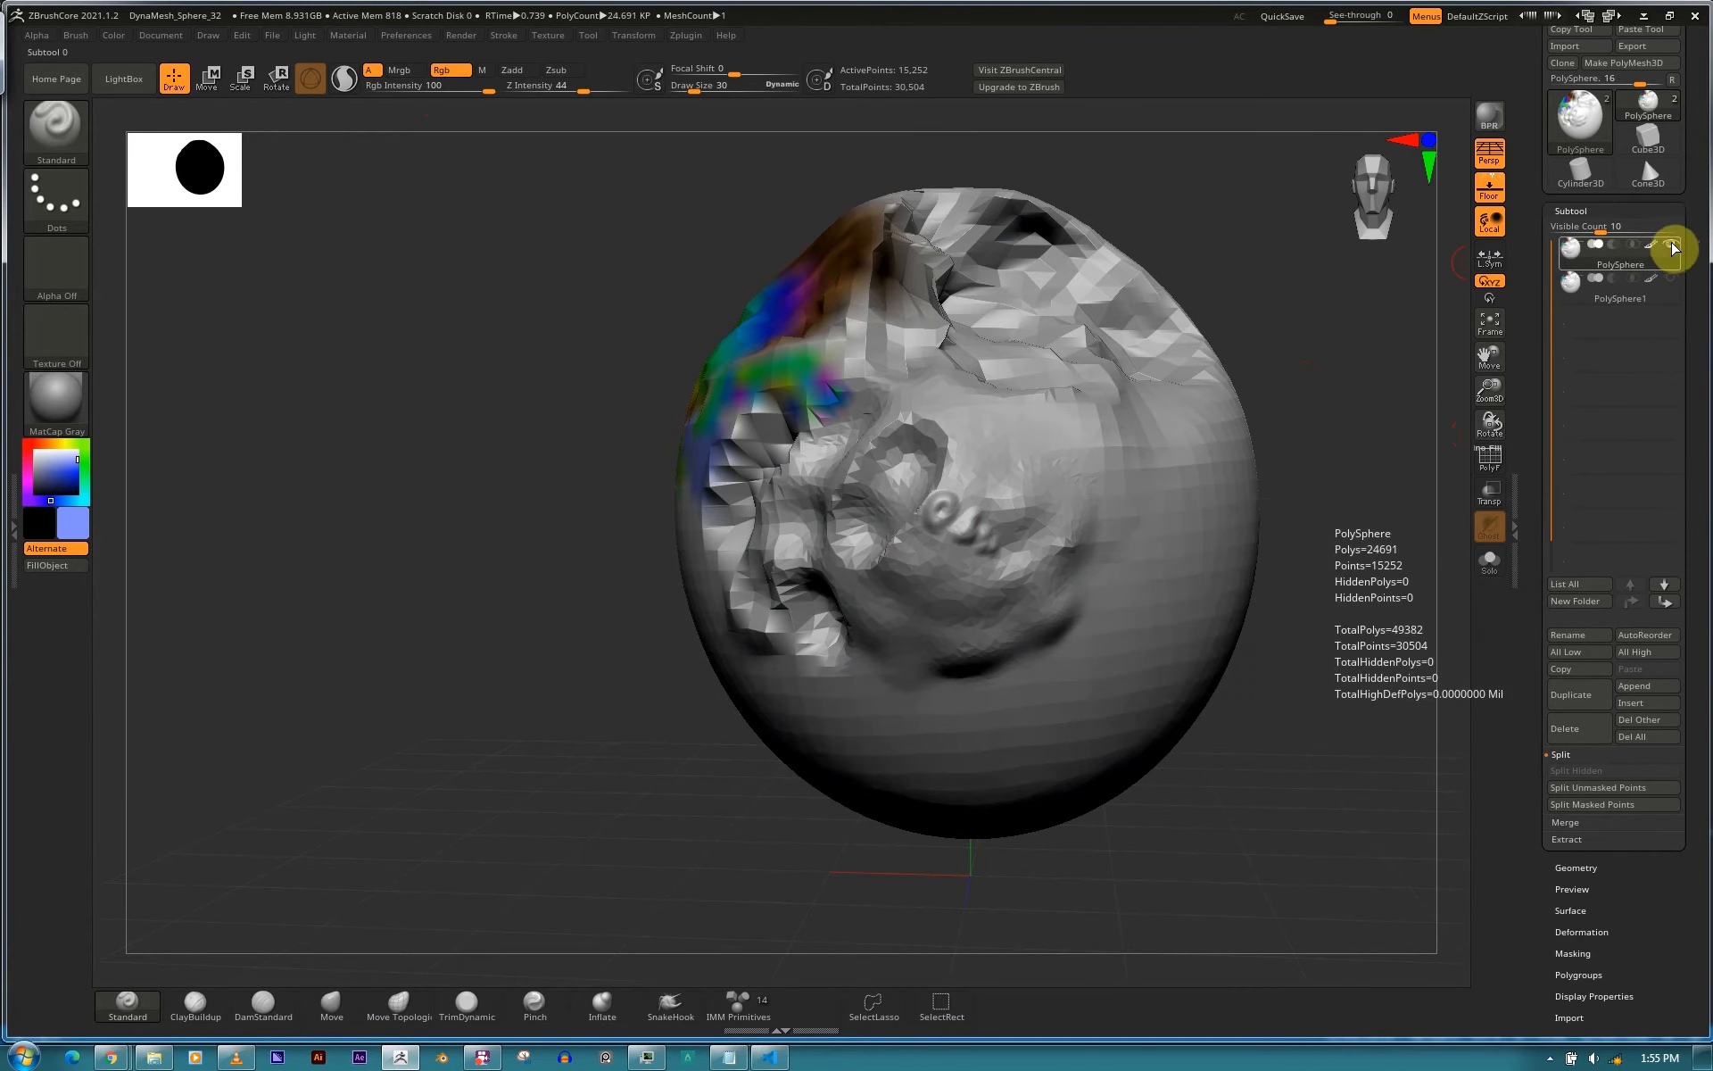
pyautogui.moveTo(1667, 289)
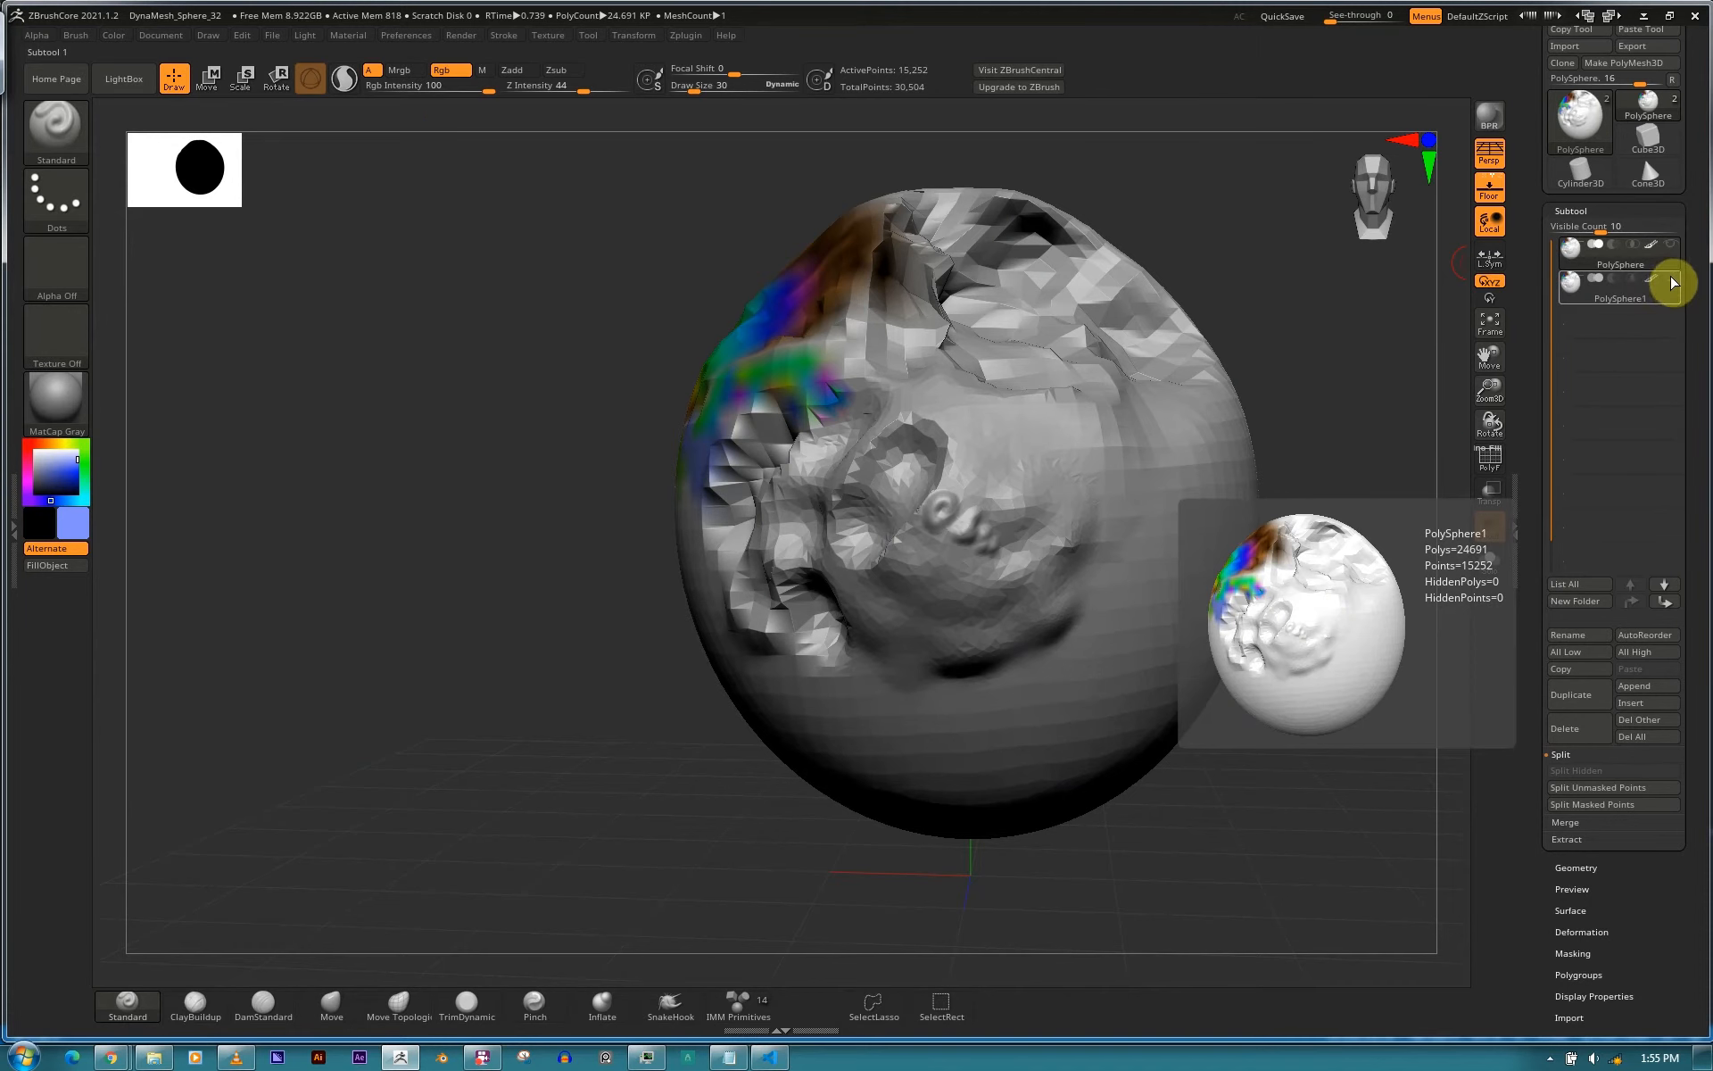
pyautogui.click(1671, 280)
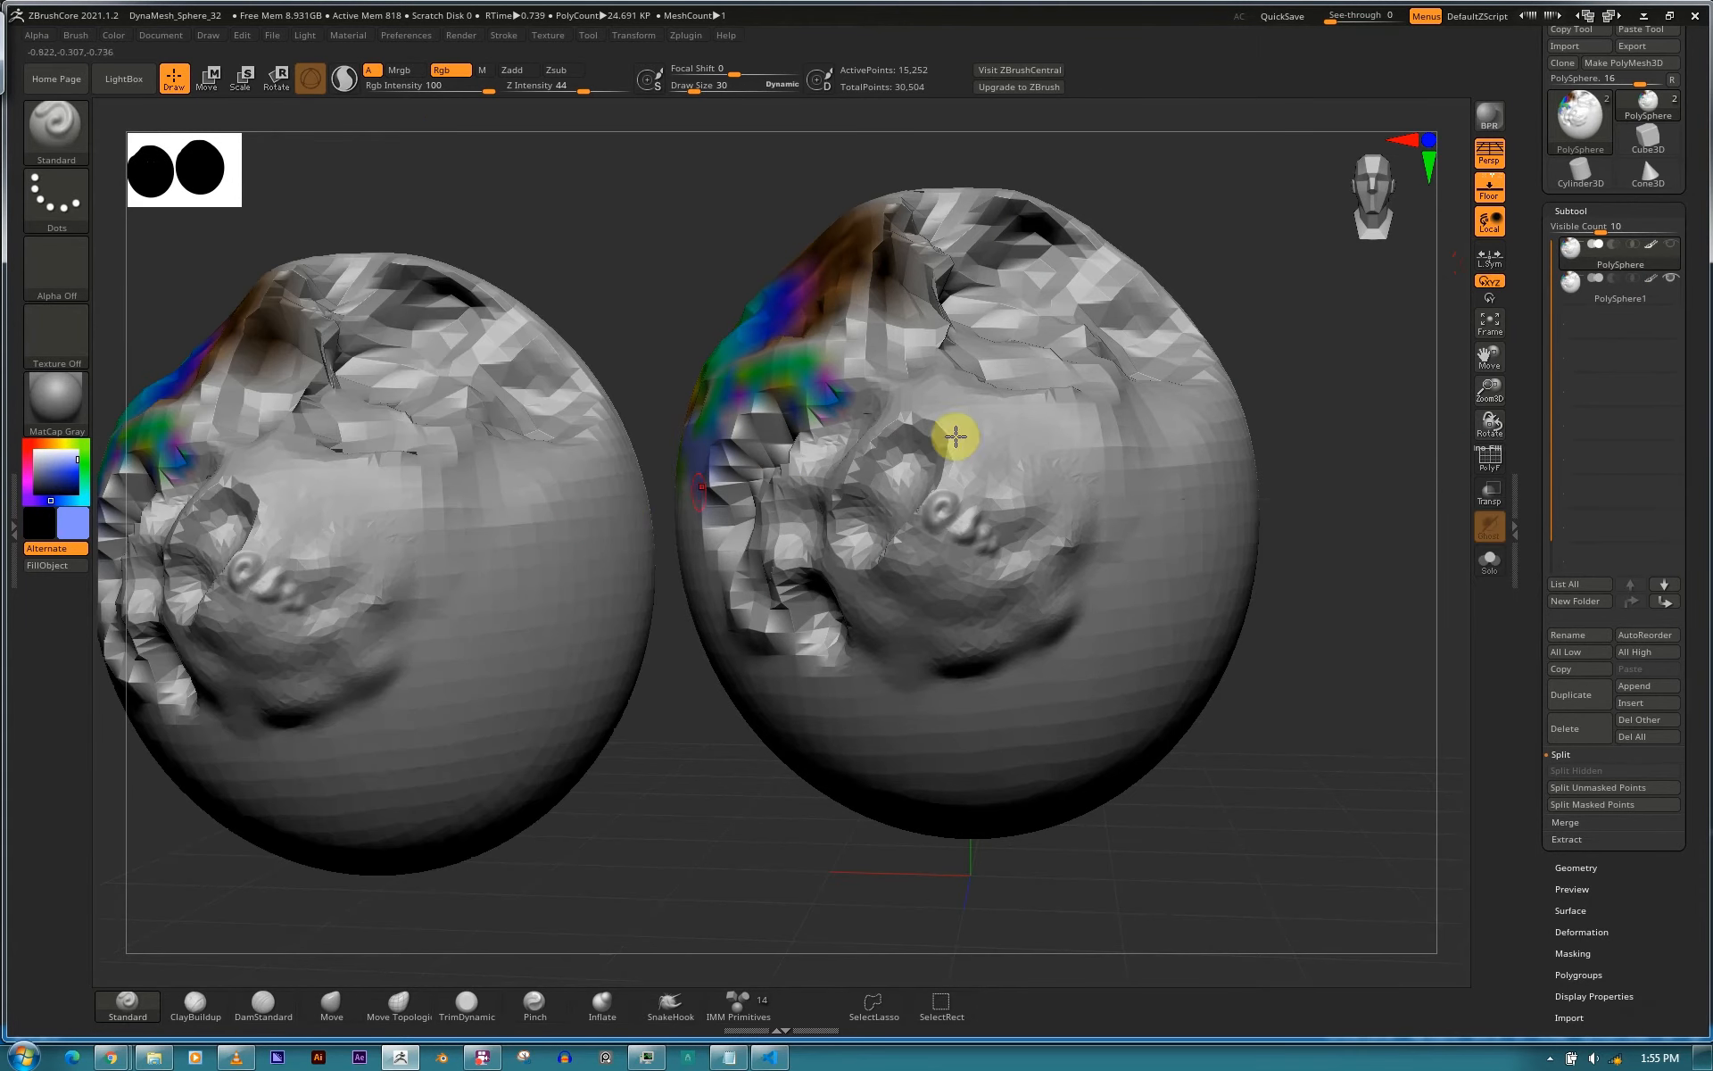
pyautogui.click(1671, 281)
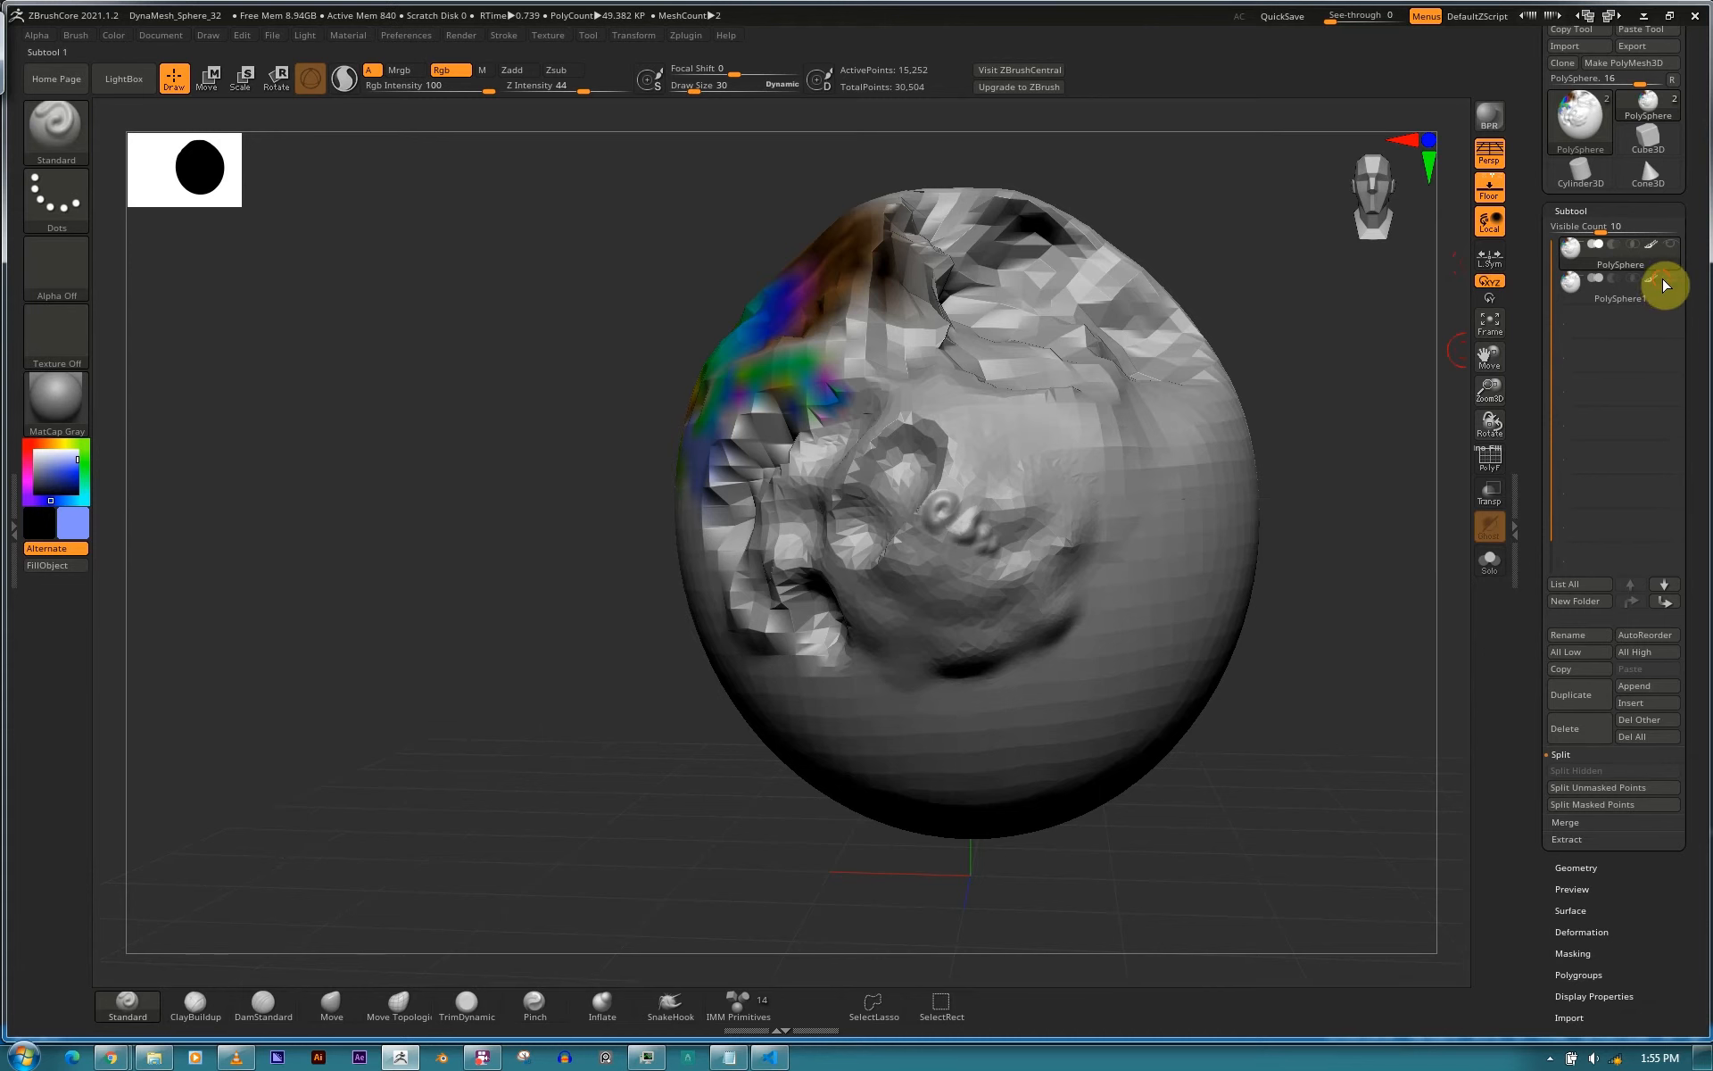
pyautogui.click(1666, 282)
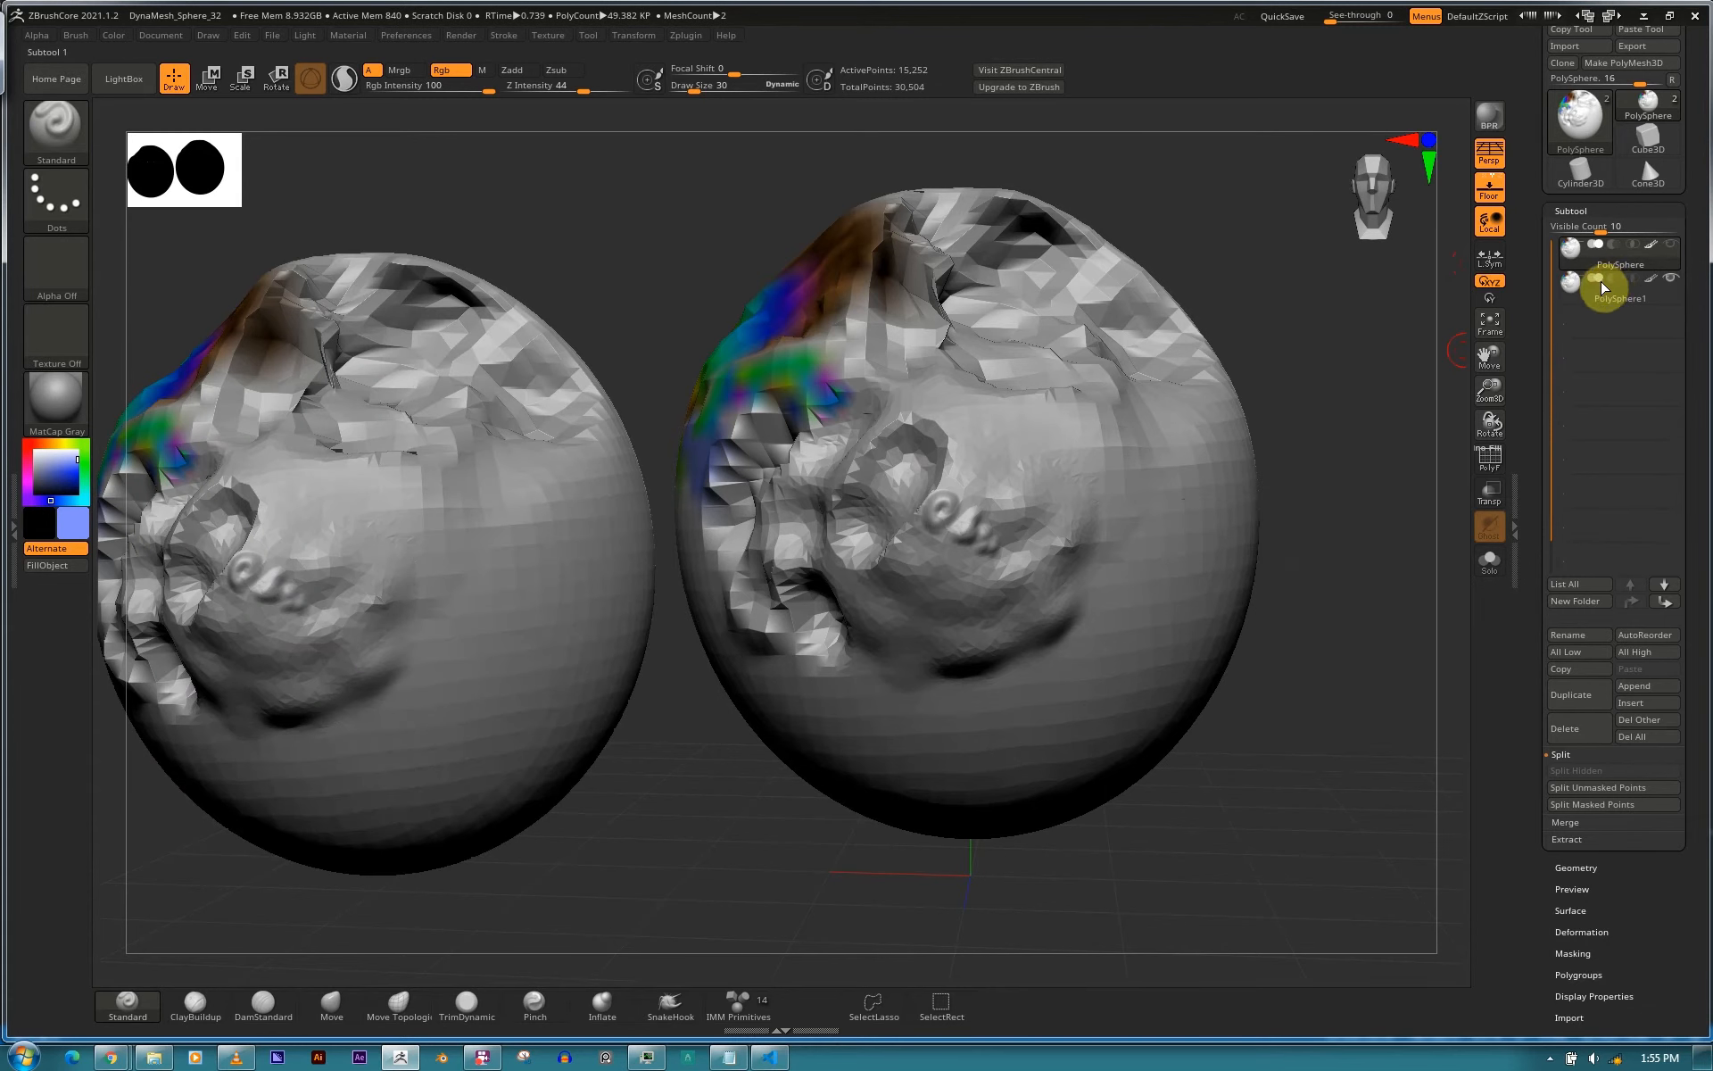
# Try the Boolean subtraction mode on the PolySphere1 subtool, and make PolySphere1 the active subtool.
pyautogui.moveTo(1623, 286)
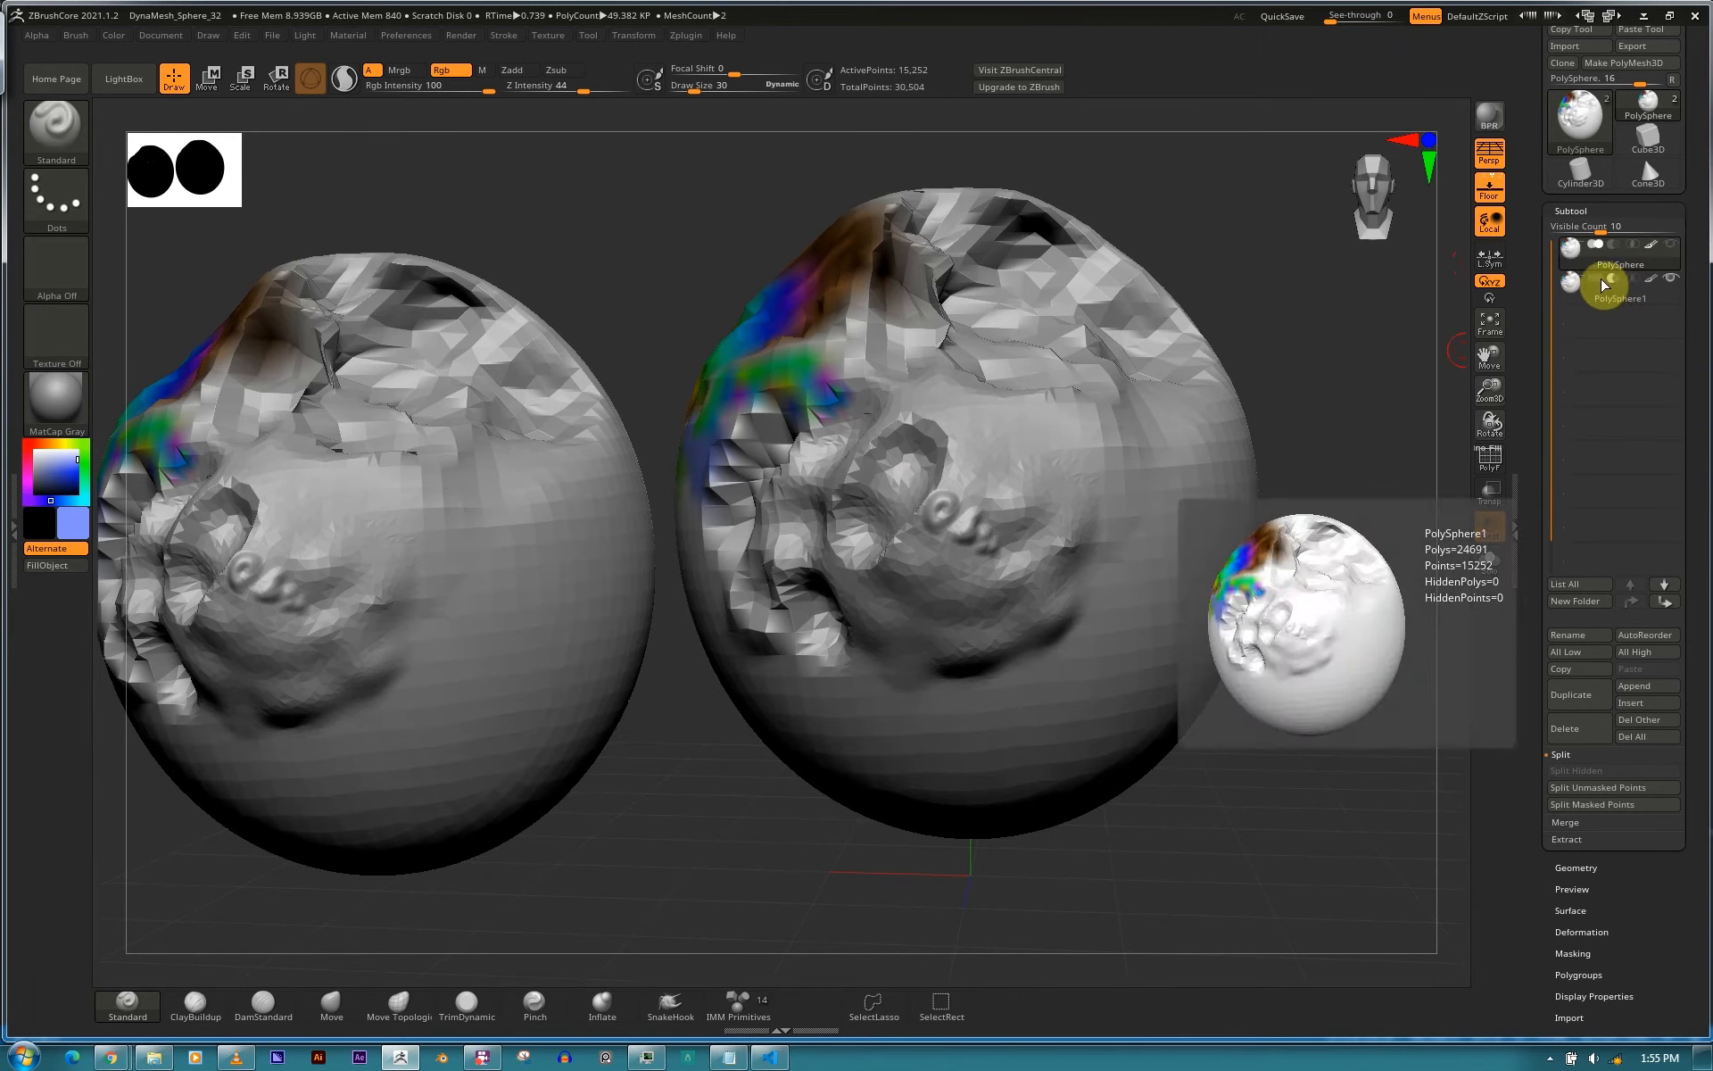
pyautogui.click(1609, 278)
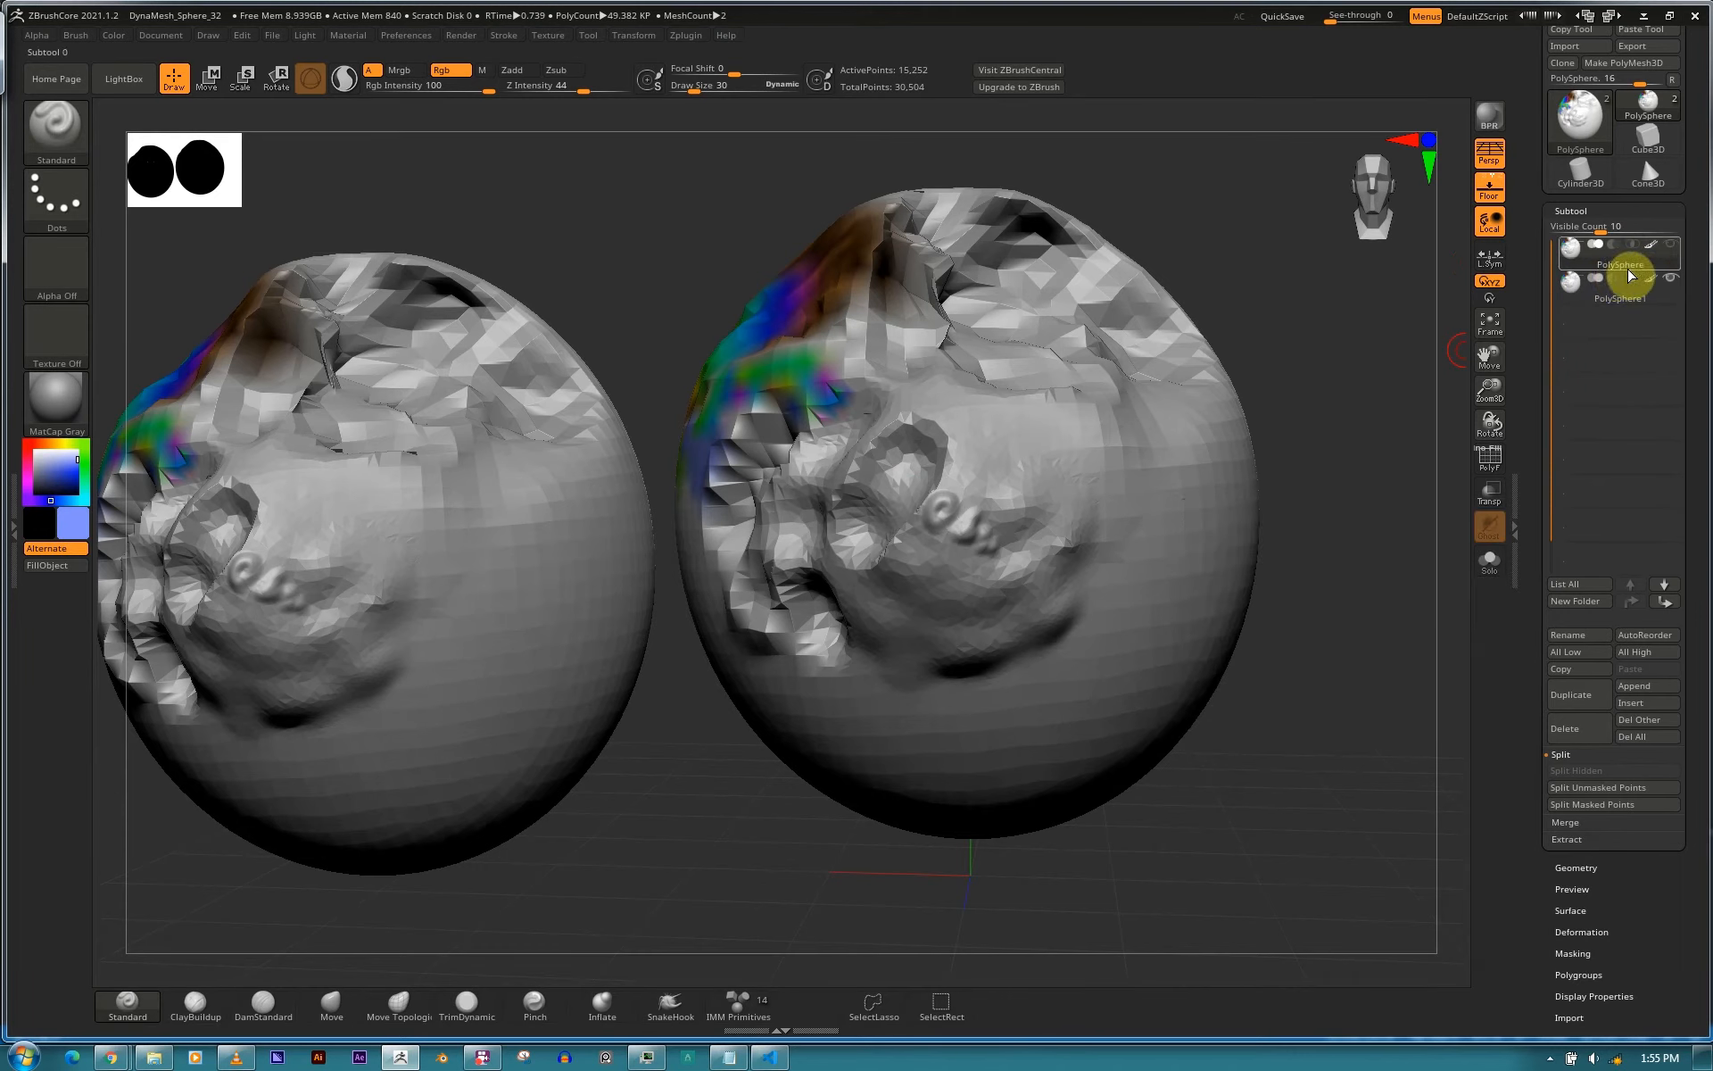
pyautogui.click(1573, 288)
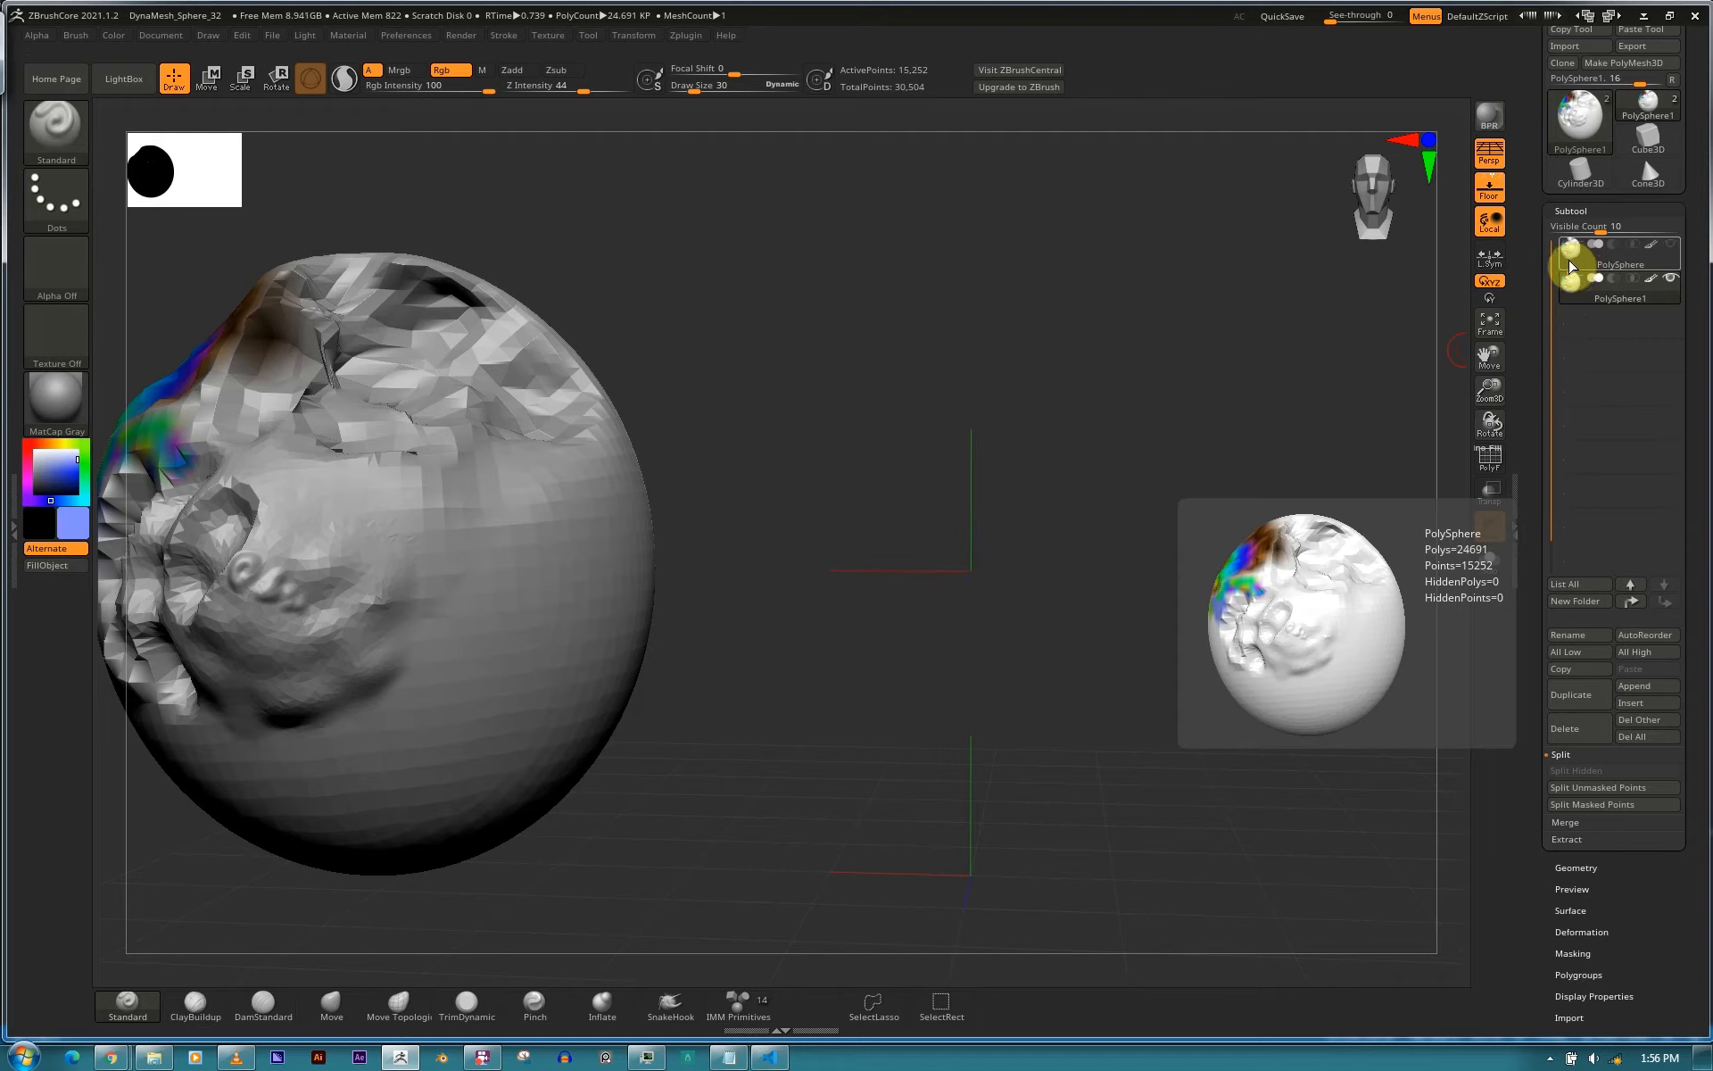
pyautogui.click(1580, 299)
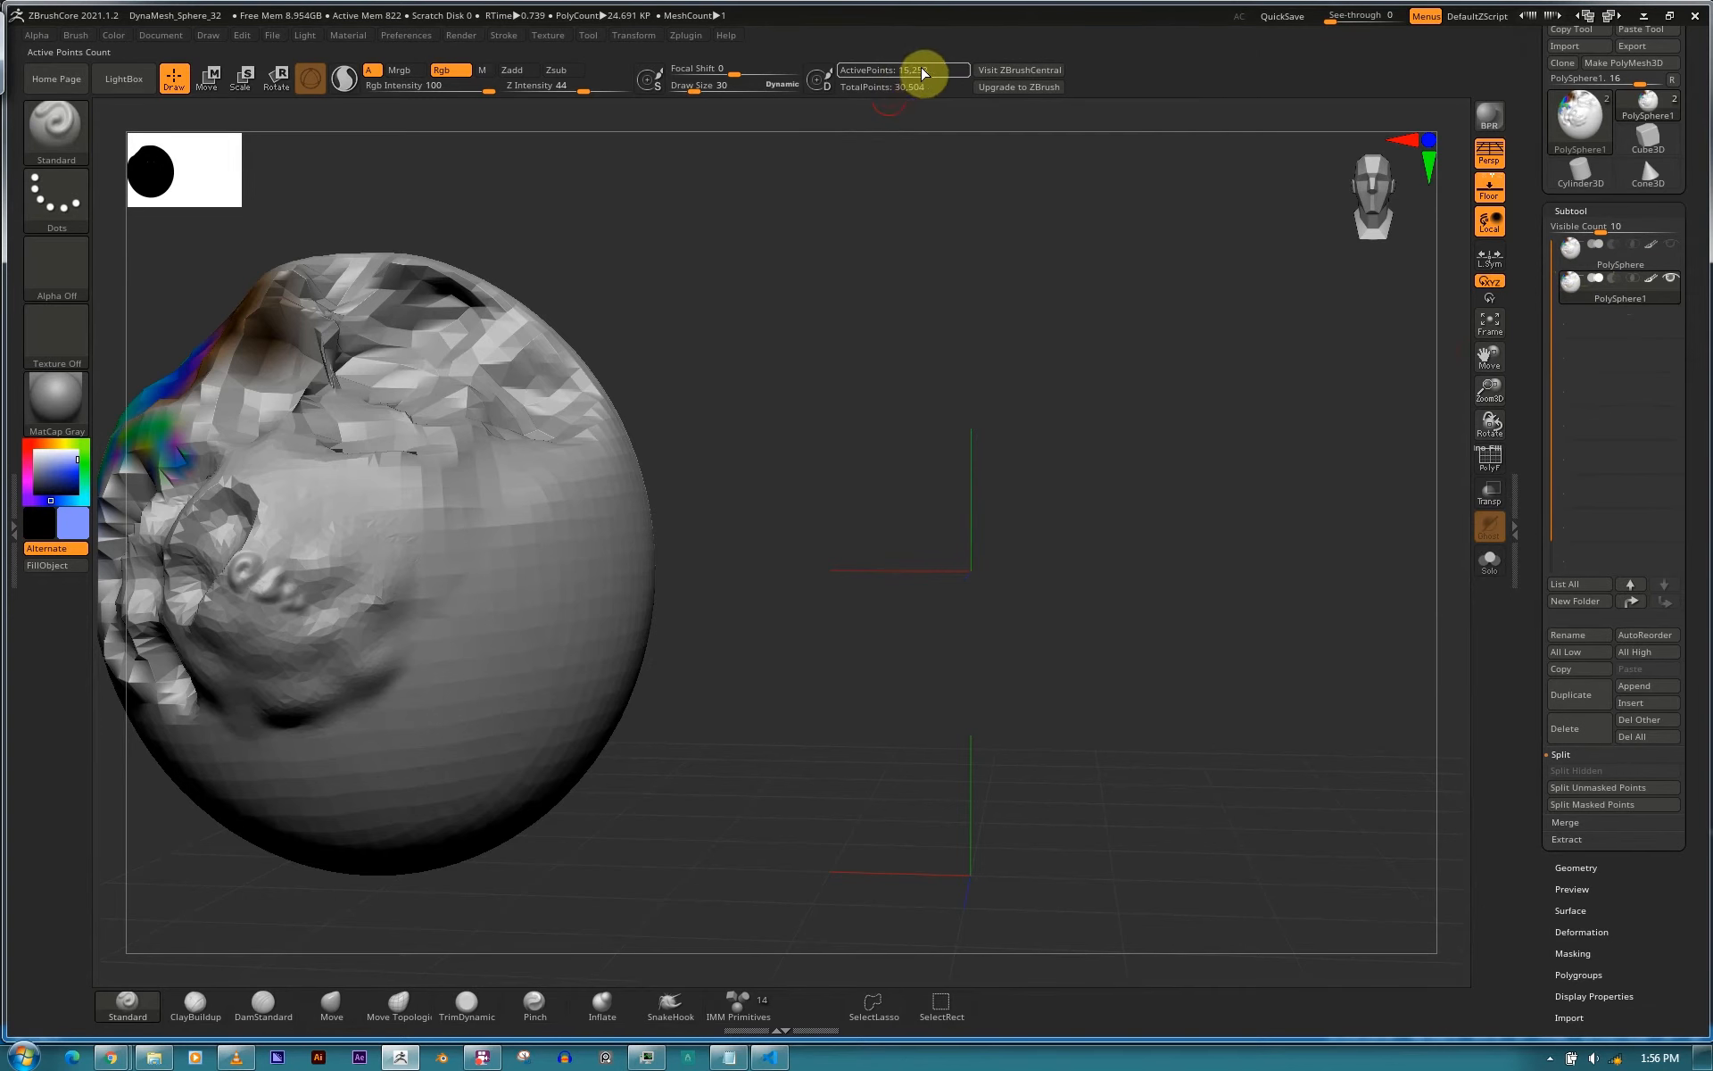
# Collapse and re-expand the Subtool section, and display the help description of the List All command.
pyautogui.moveTo(1606, 263)
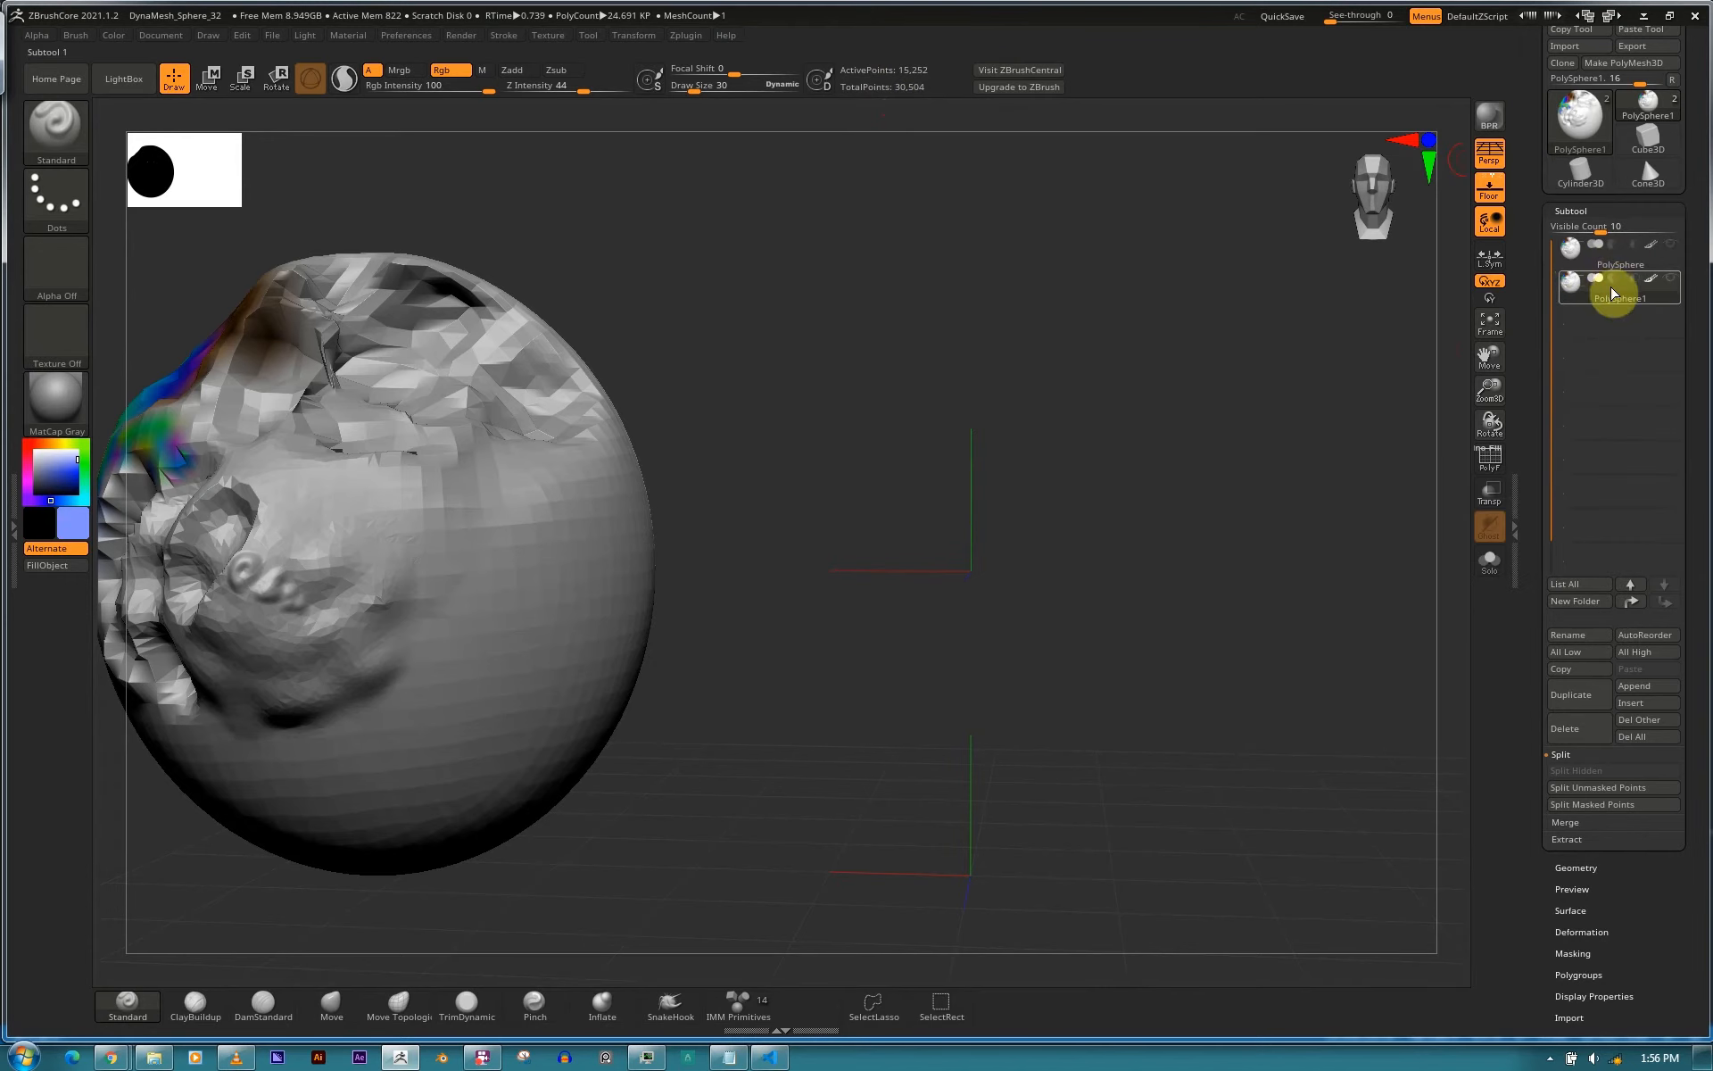
pyautogui.click(1598, 212)
pyautogui.click(1598, 212)
pyautogui.moveTo(1695, 387); pyautogui.dragTo(1686, 245)
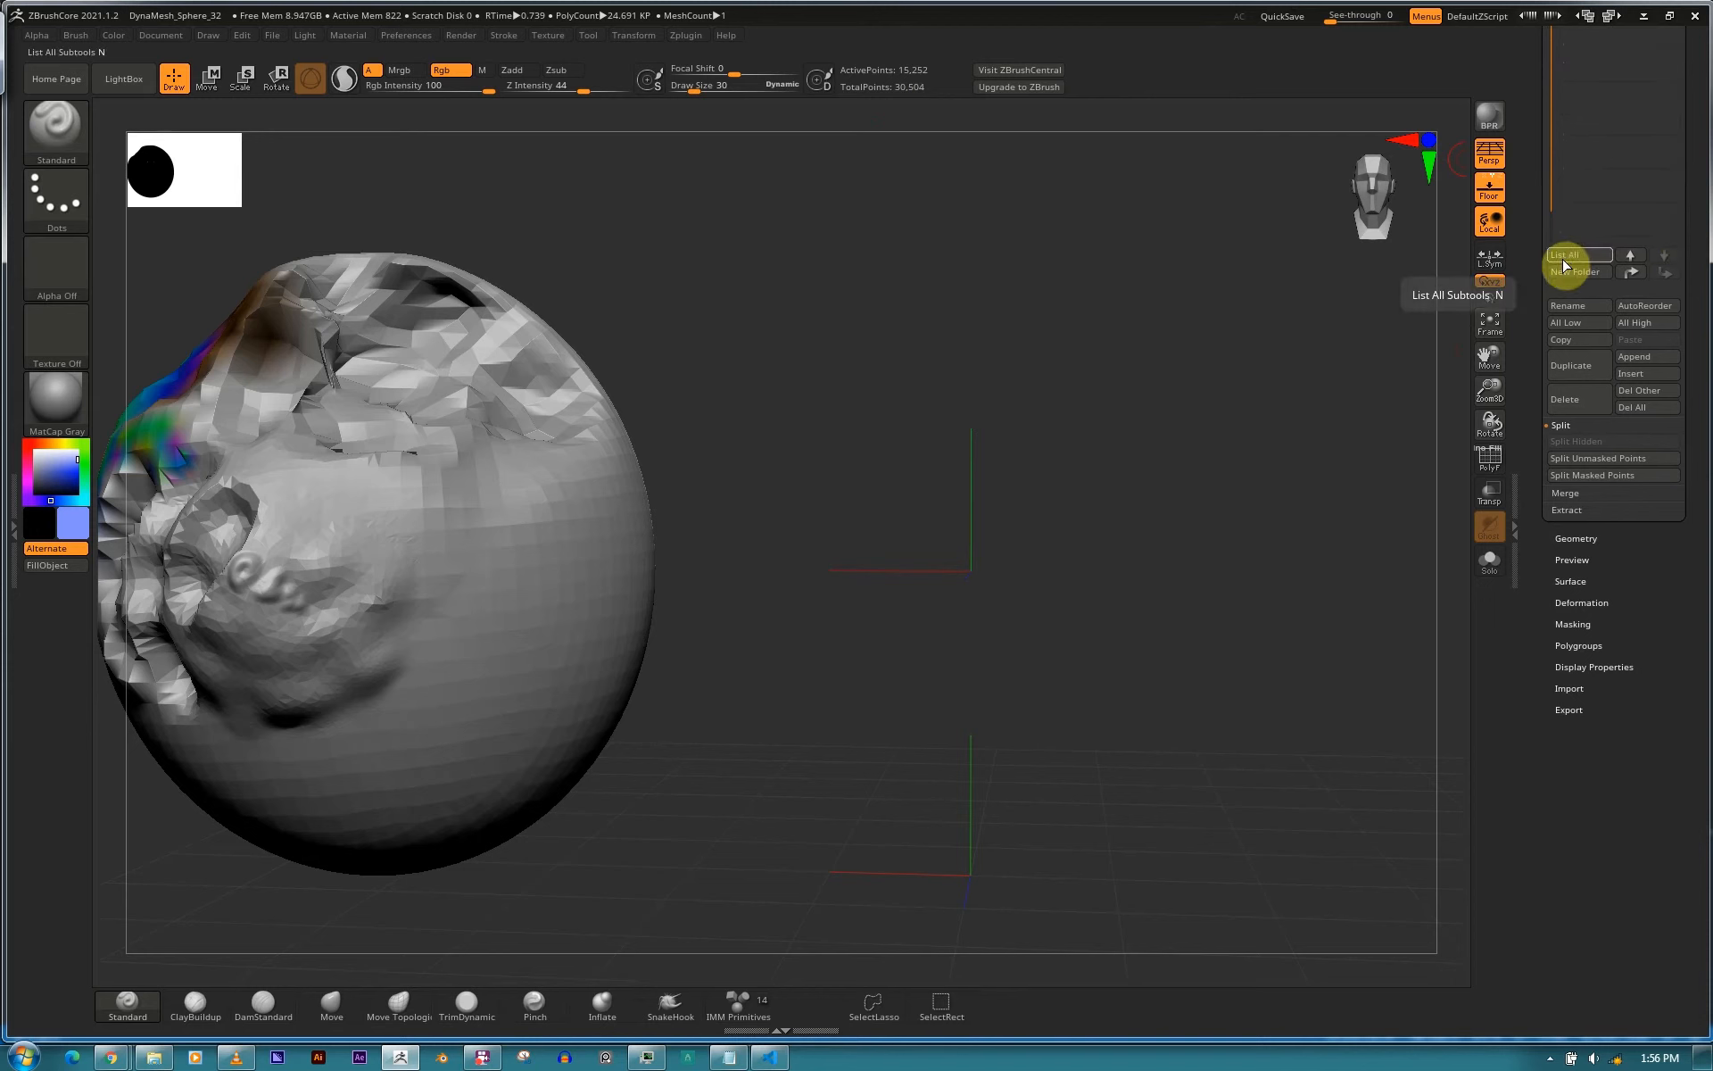
pyautogui.press('ctrl')
pyautogui.press('ctrl')
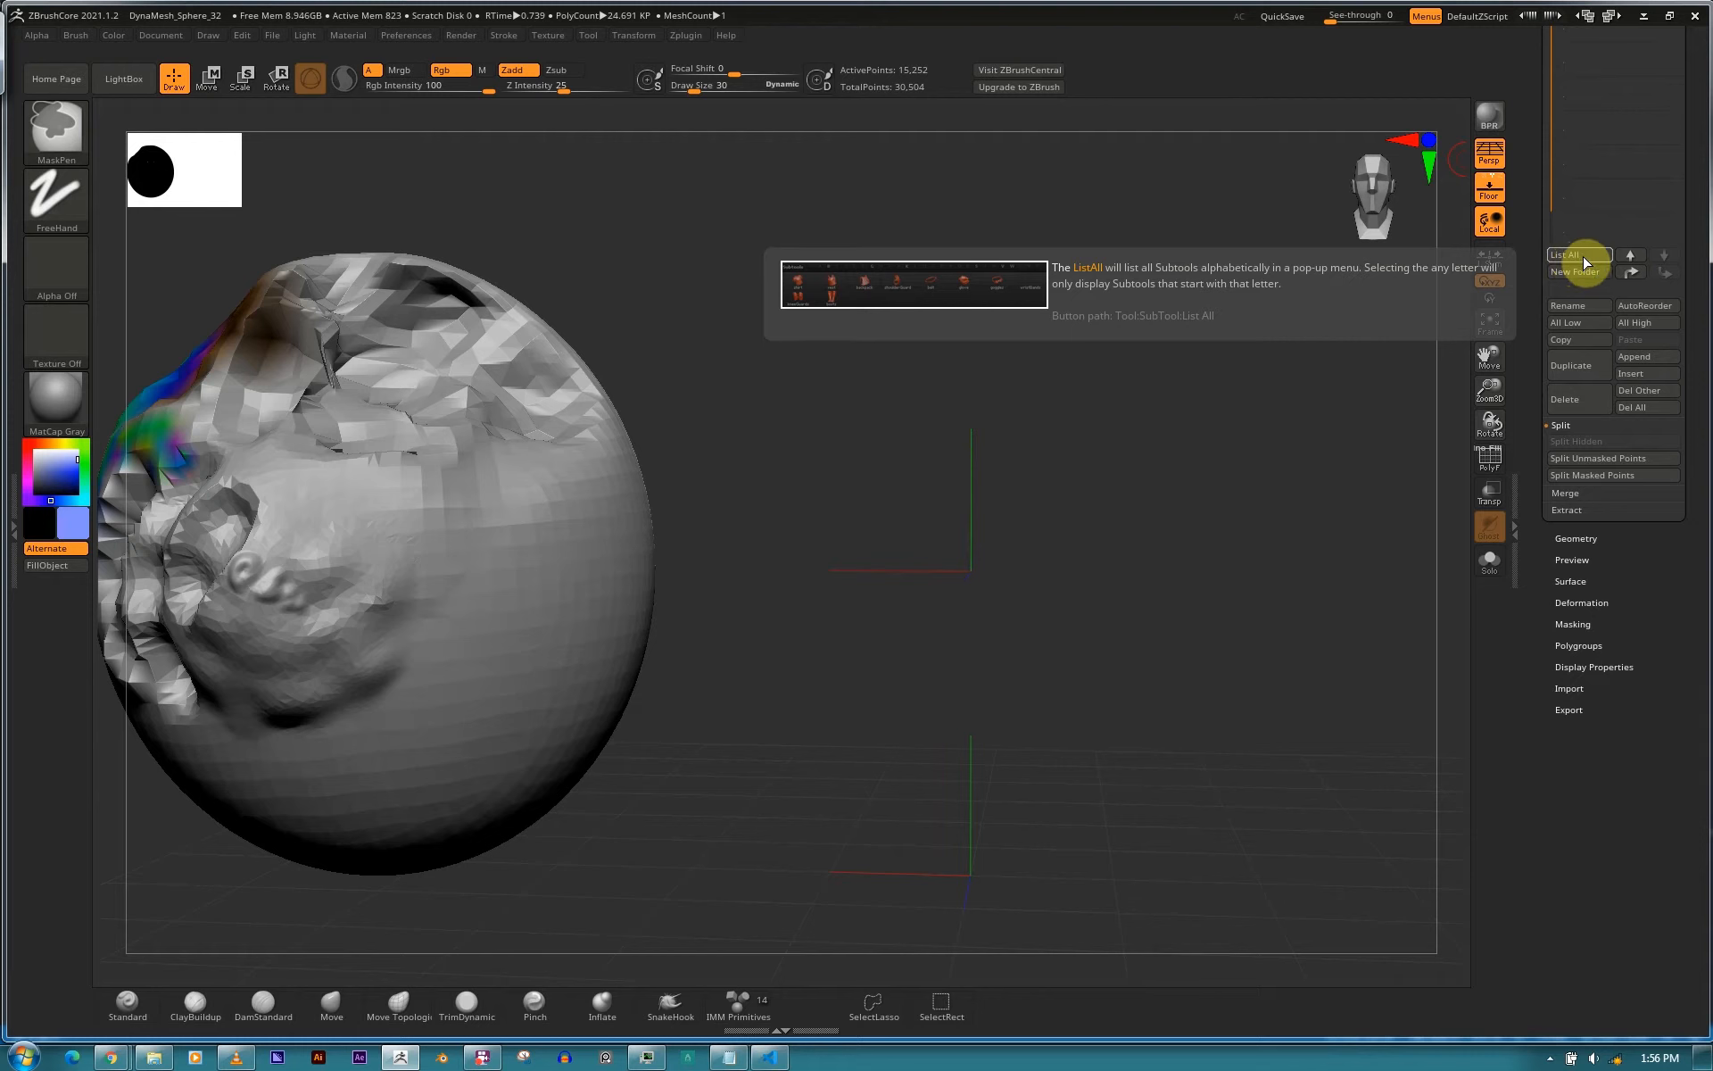
pyautogui.moveTo(1687, 218); pyautogui.dragTo(1674, 423)
pyautogui.moveTo(1691, 284); pyautogui.dragTo(1693, 143)
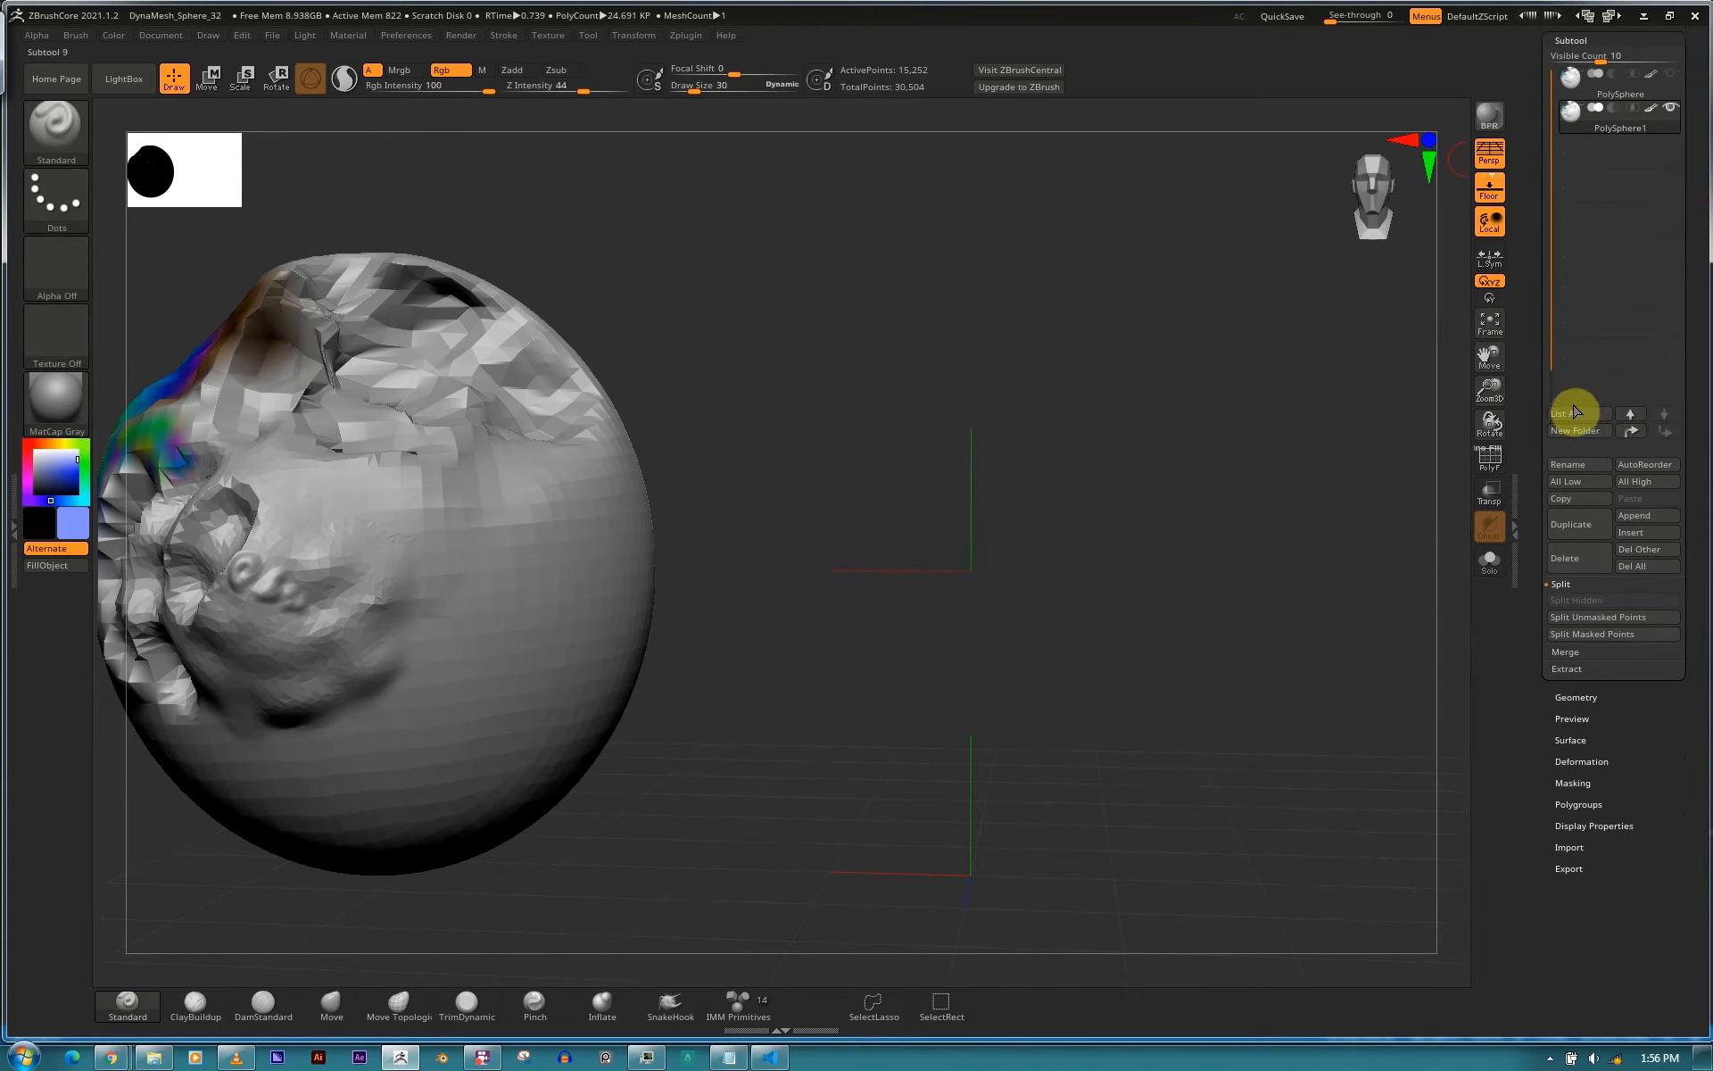
# Step the selection up to PolySphere and back to PolySphere1, and move PolySphere1 up and back down in the subtool order.
pyautogui.click(1632, 419)
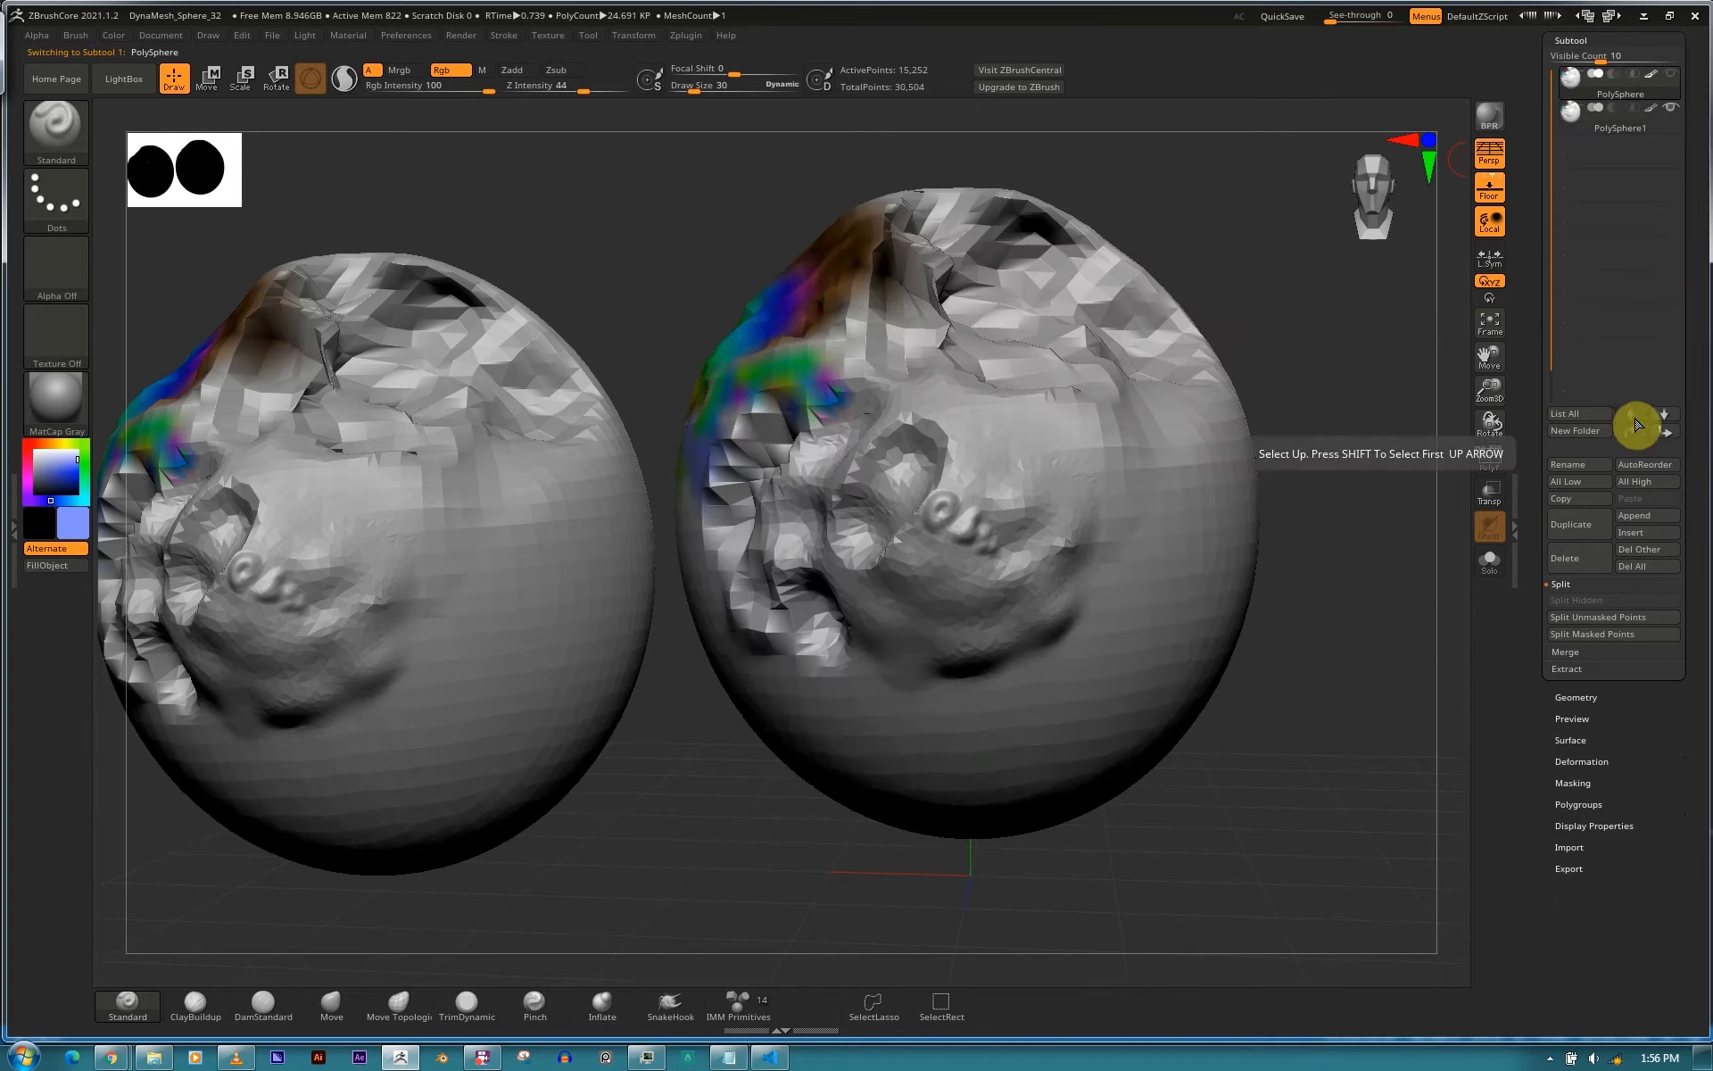
pyautogui.click(1670, 420)
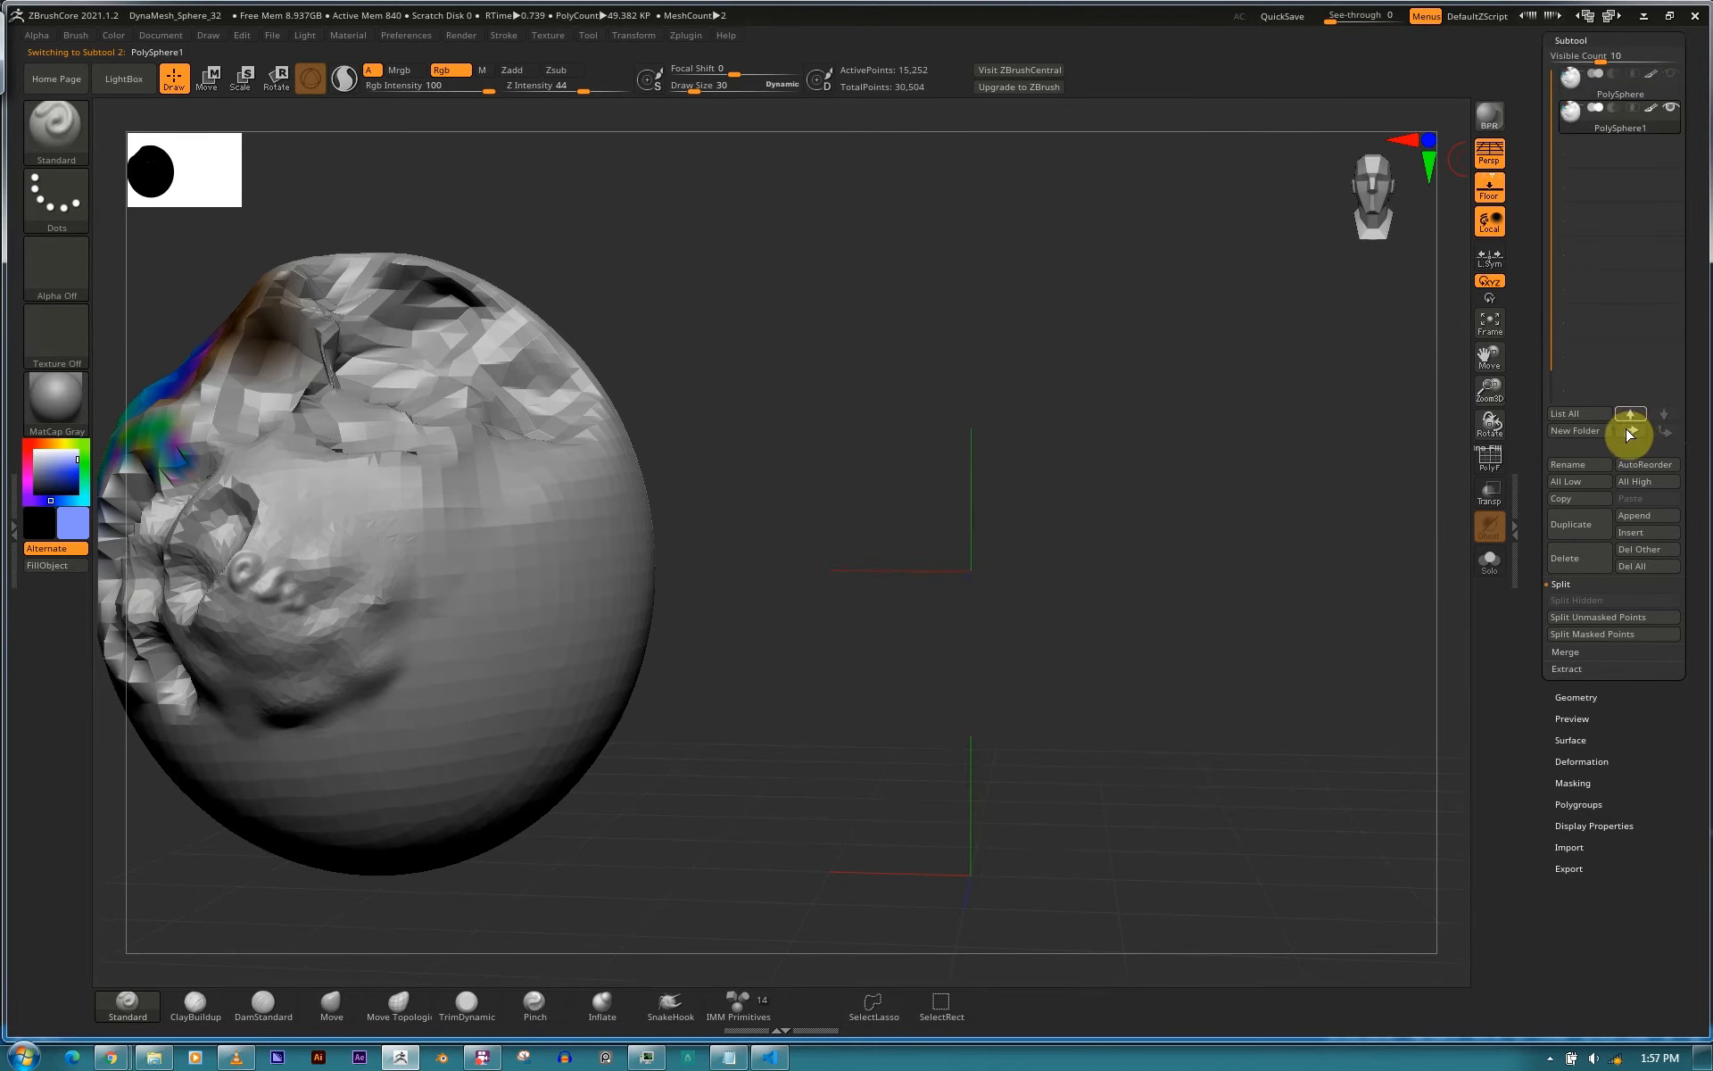
pyautogui.click(1631, 433)
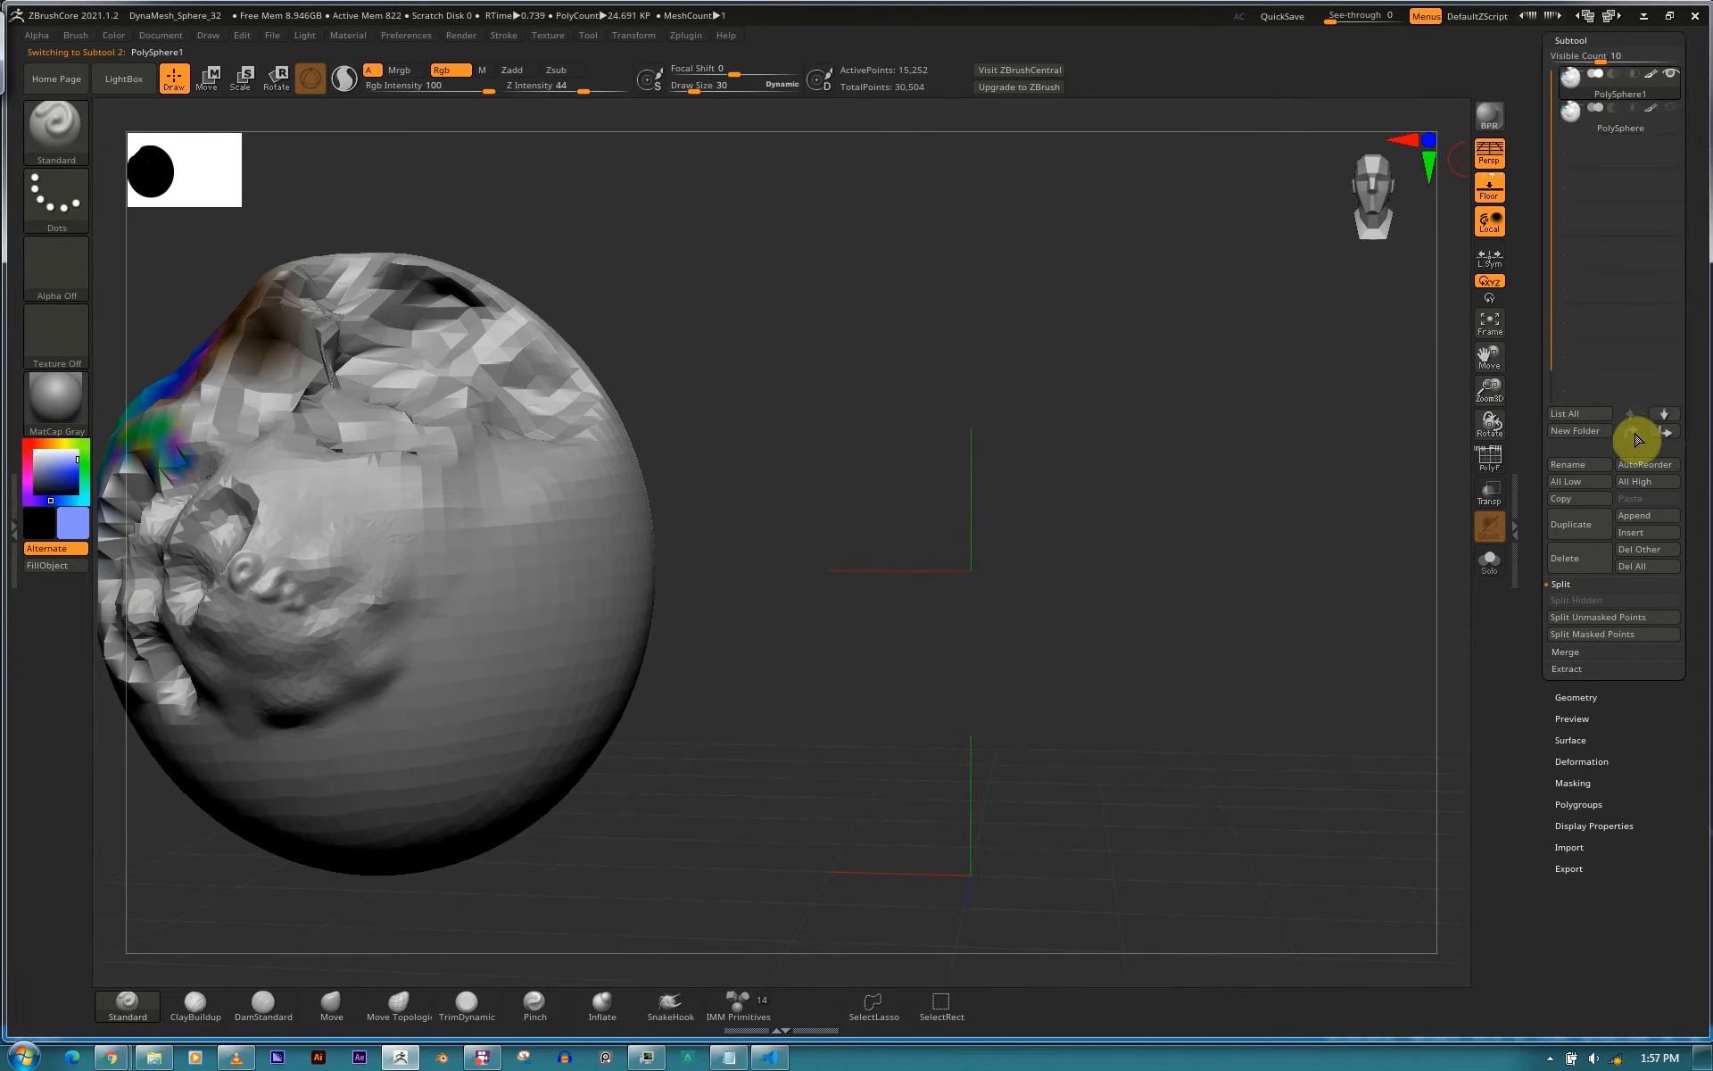
pyautogui.click(1664, 425)
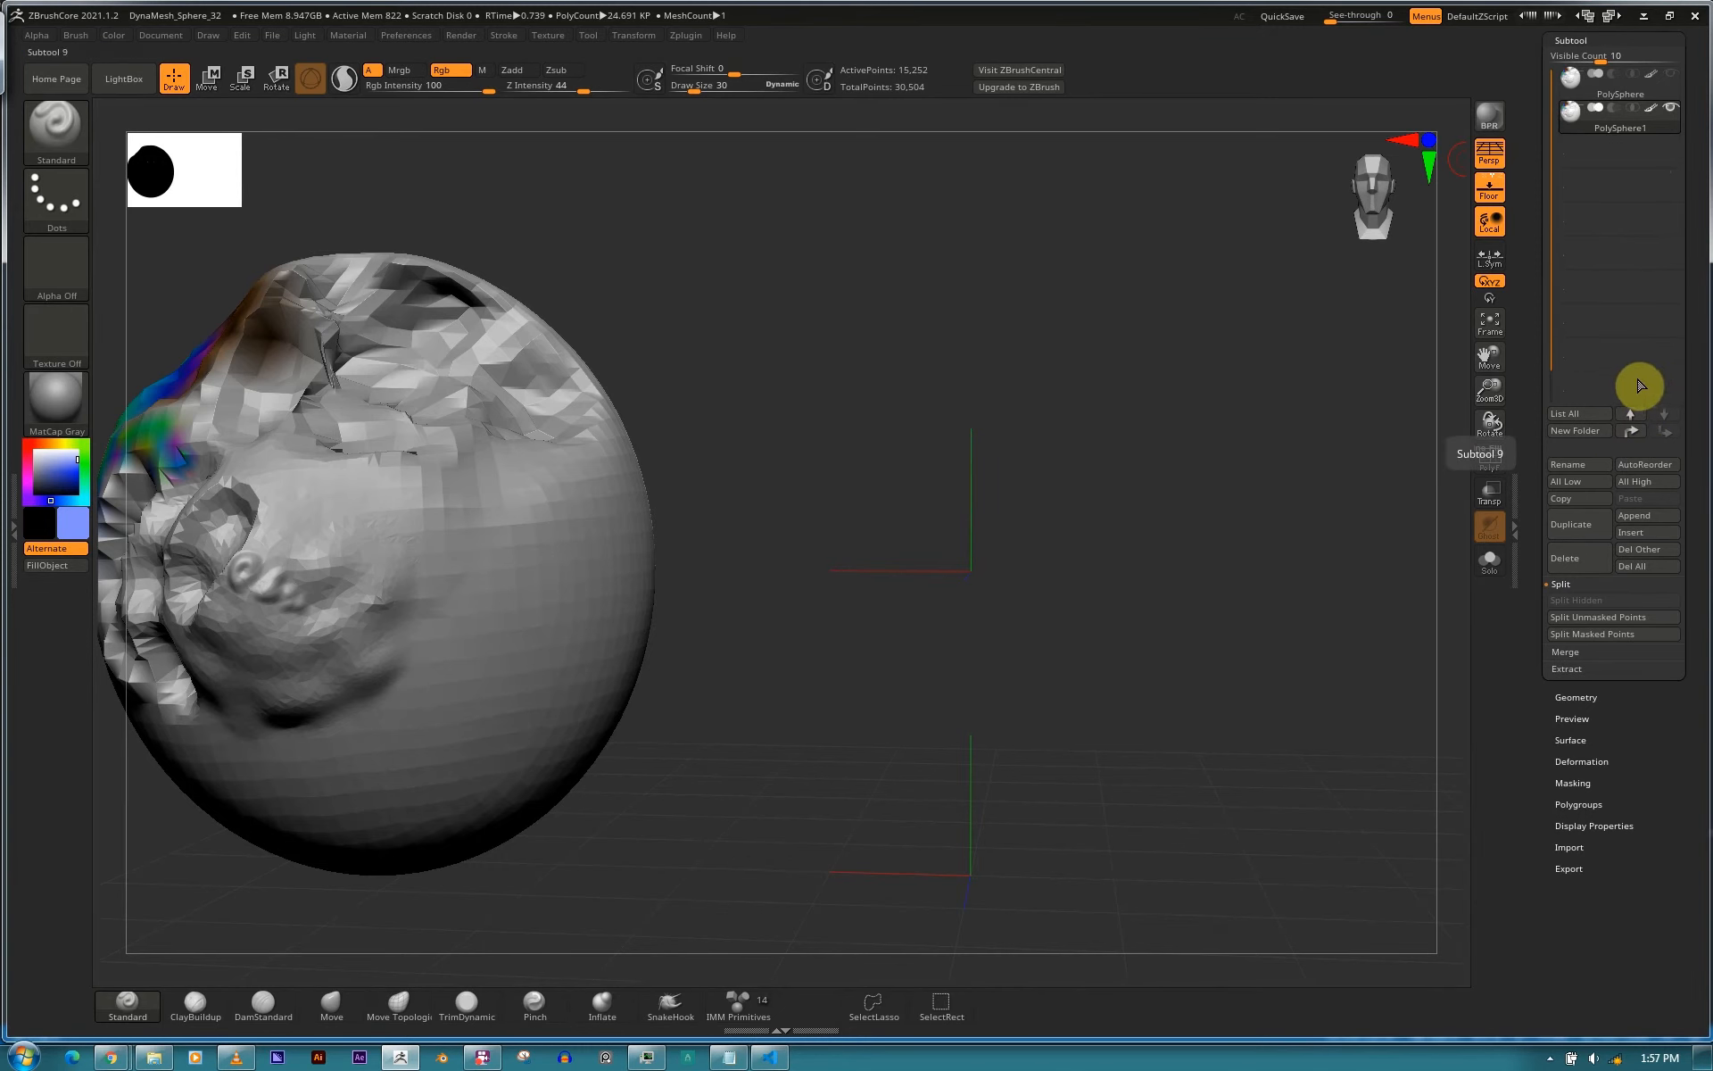
# Step the active subtool selection repeatedly back and forth between PolySphere and PolySphere1, ending on PolySphere1.
pyautogui.press('Down')
pyautogui.press('Down')
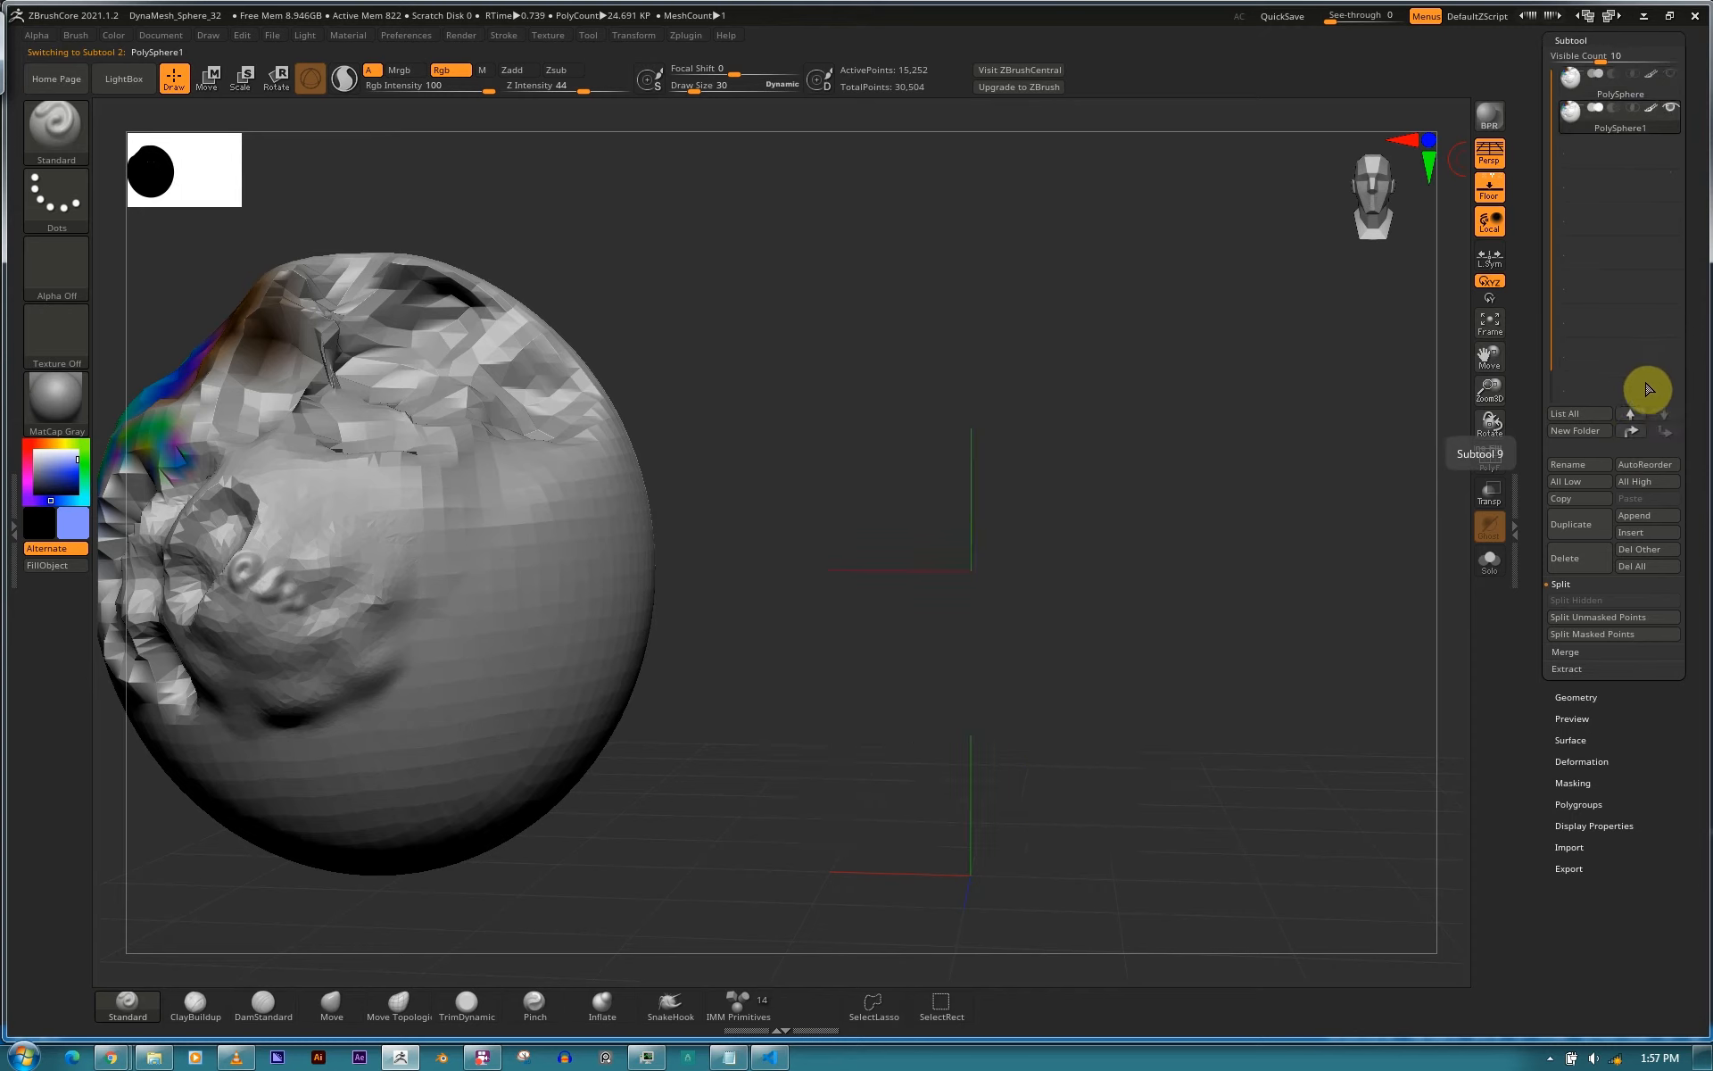
pyautogui.press('Up')
pyautogui.press('Down')
pyautogui.press('Up')
pyautogui.press('Down')
pyautogui.press('Up')
pyautogui.press('Down')
pyautogui.press('Up')
pyautogui.press('Down')
pyautogui.press('Up')
pyautogui.press('Down')
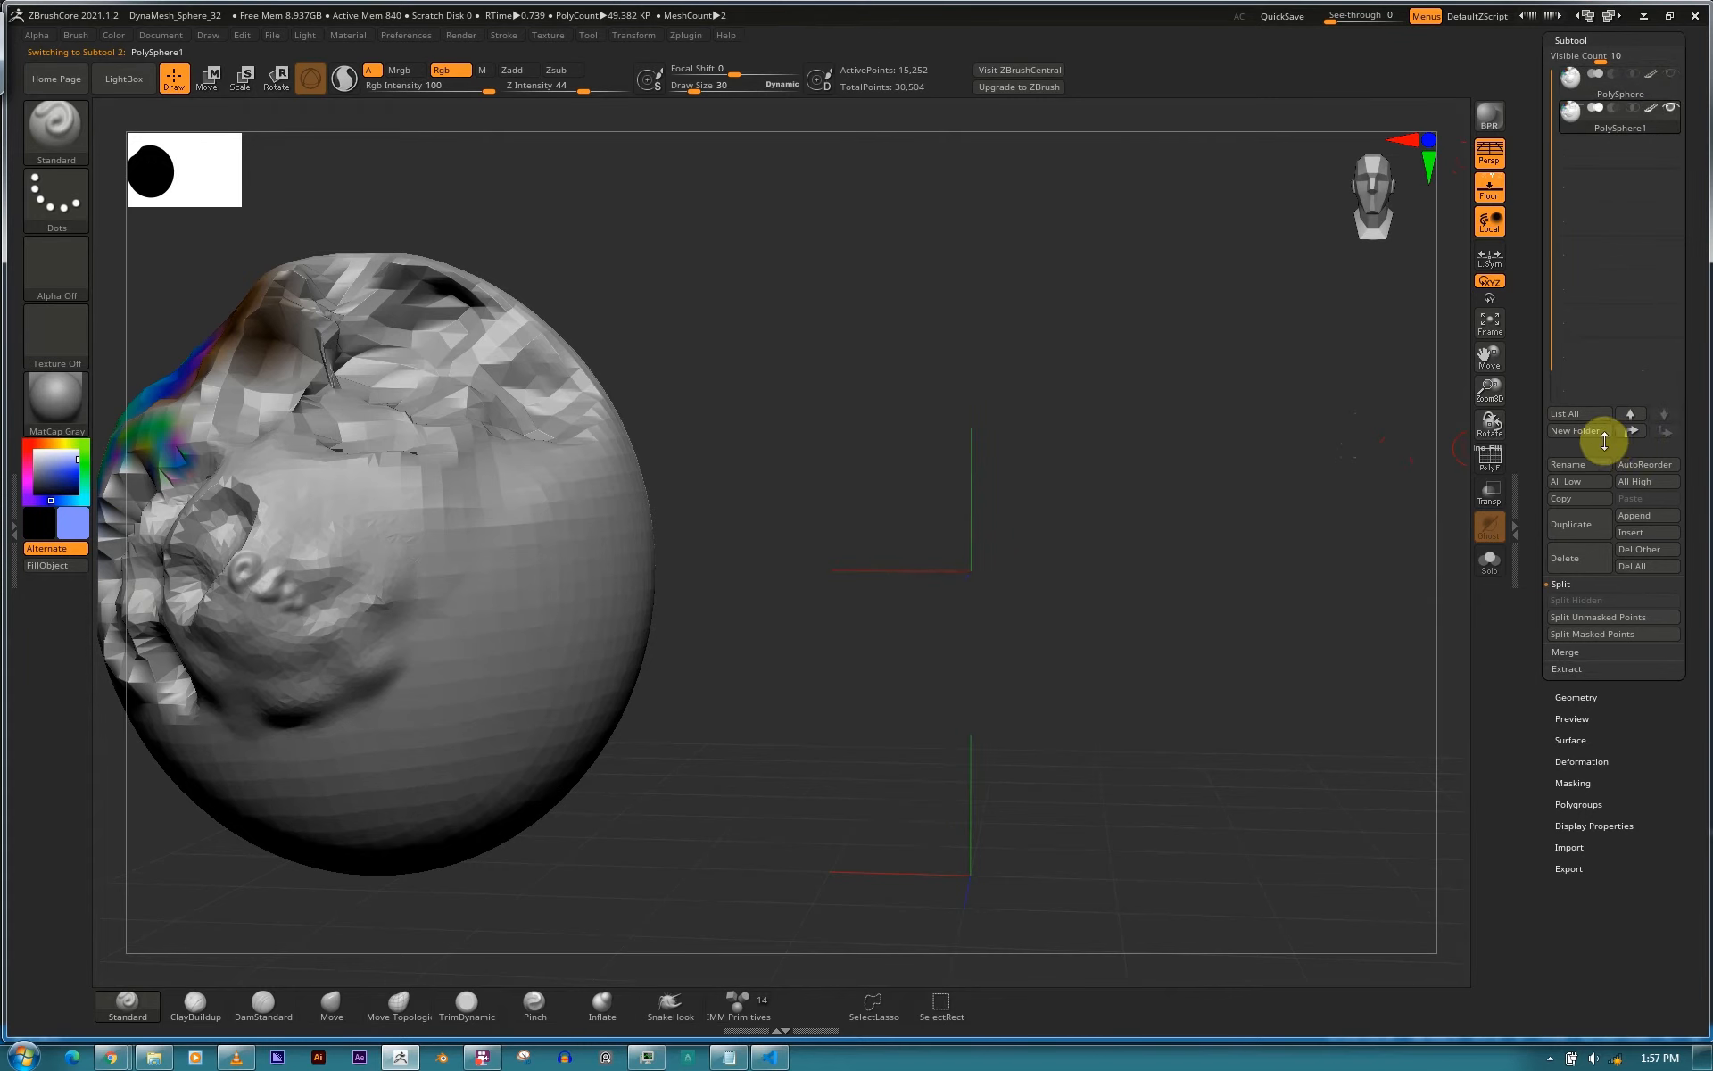
# Rename the PolySphere1 subtool as anatomy.
pyautogui.scroll(-1, 1692, 401)
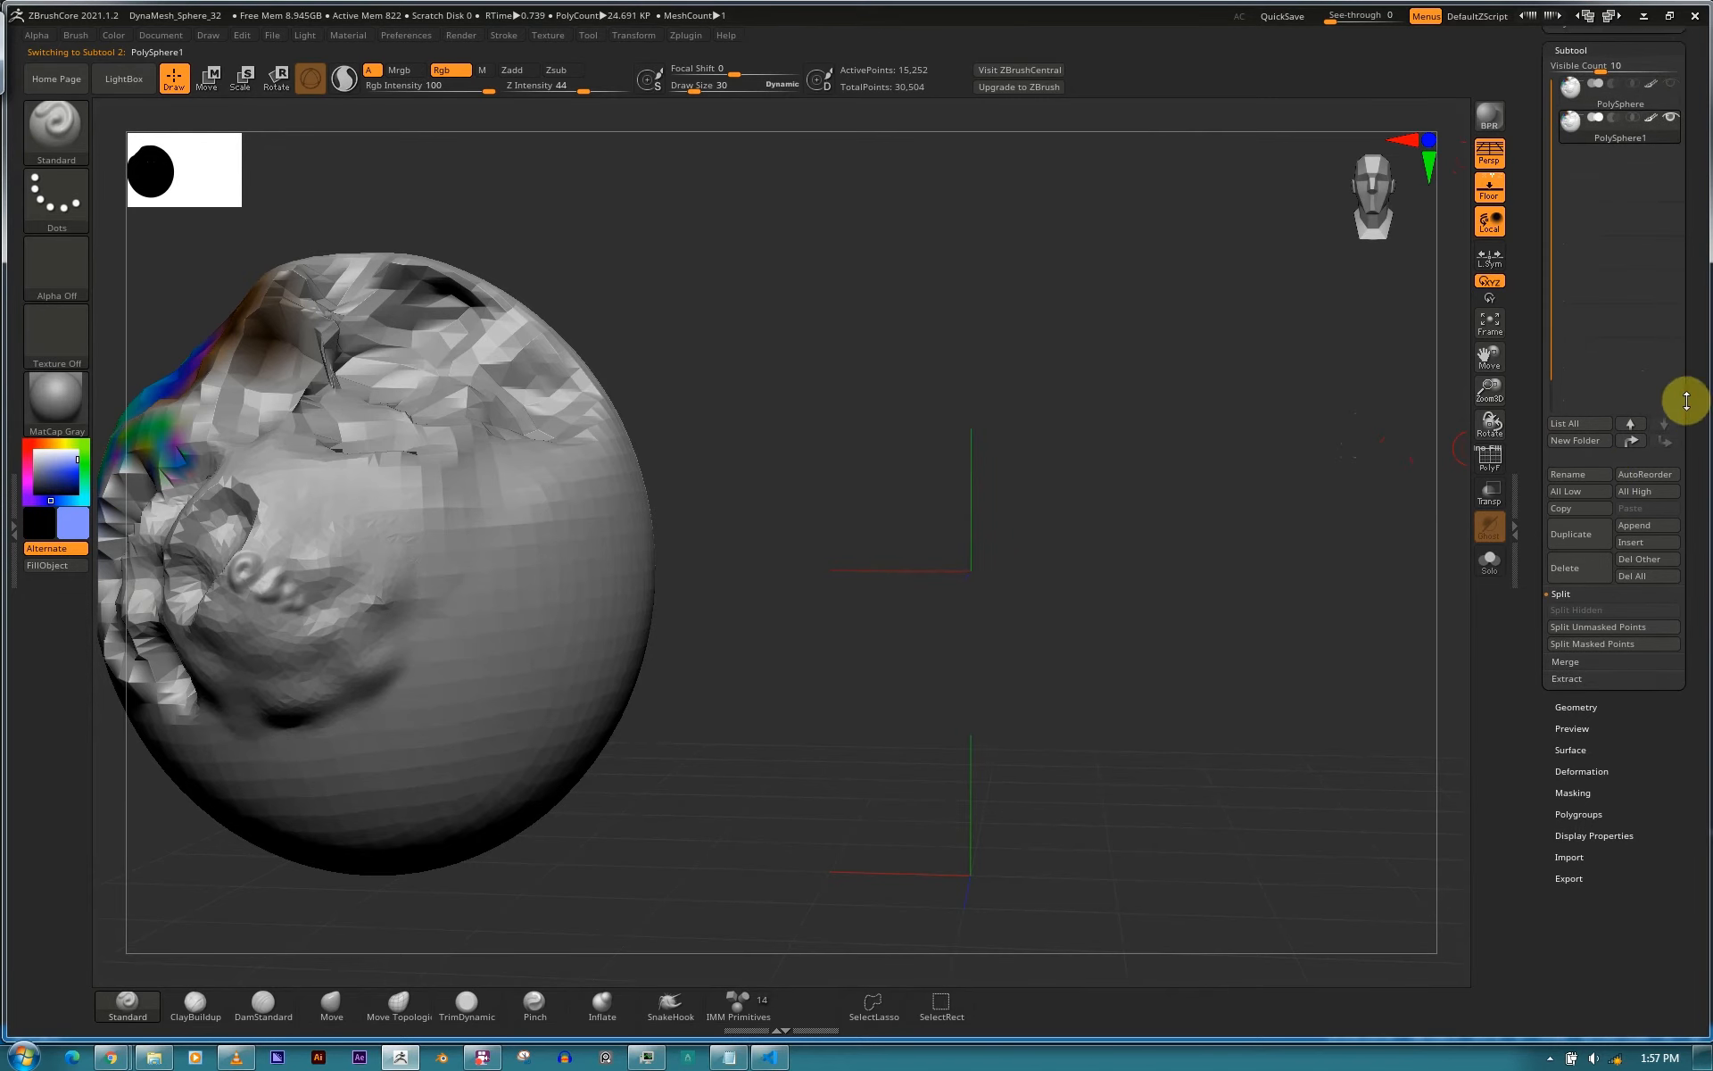
pyautogui.click(1586, 443)
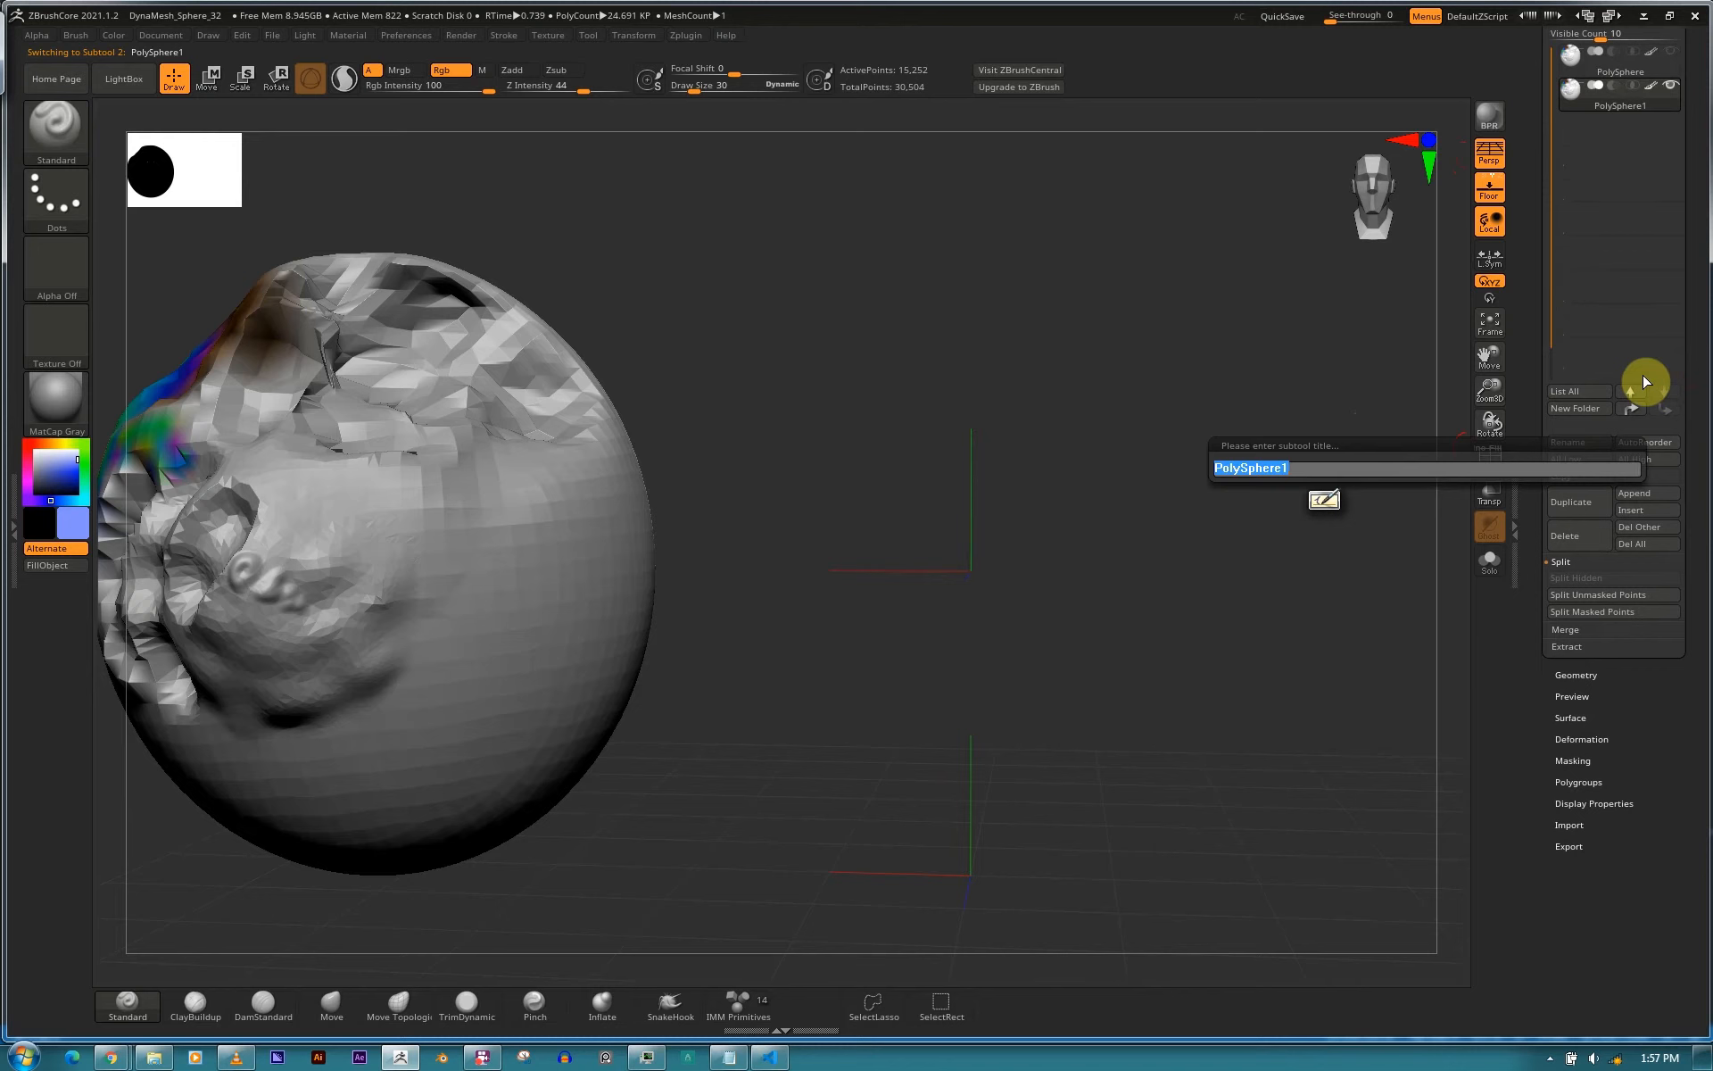
pyautogui.write('anatomy')
pyautogui.press('Return')
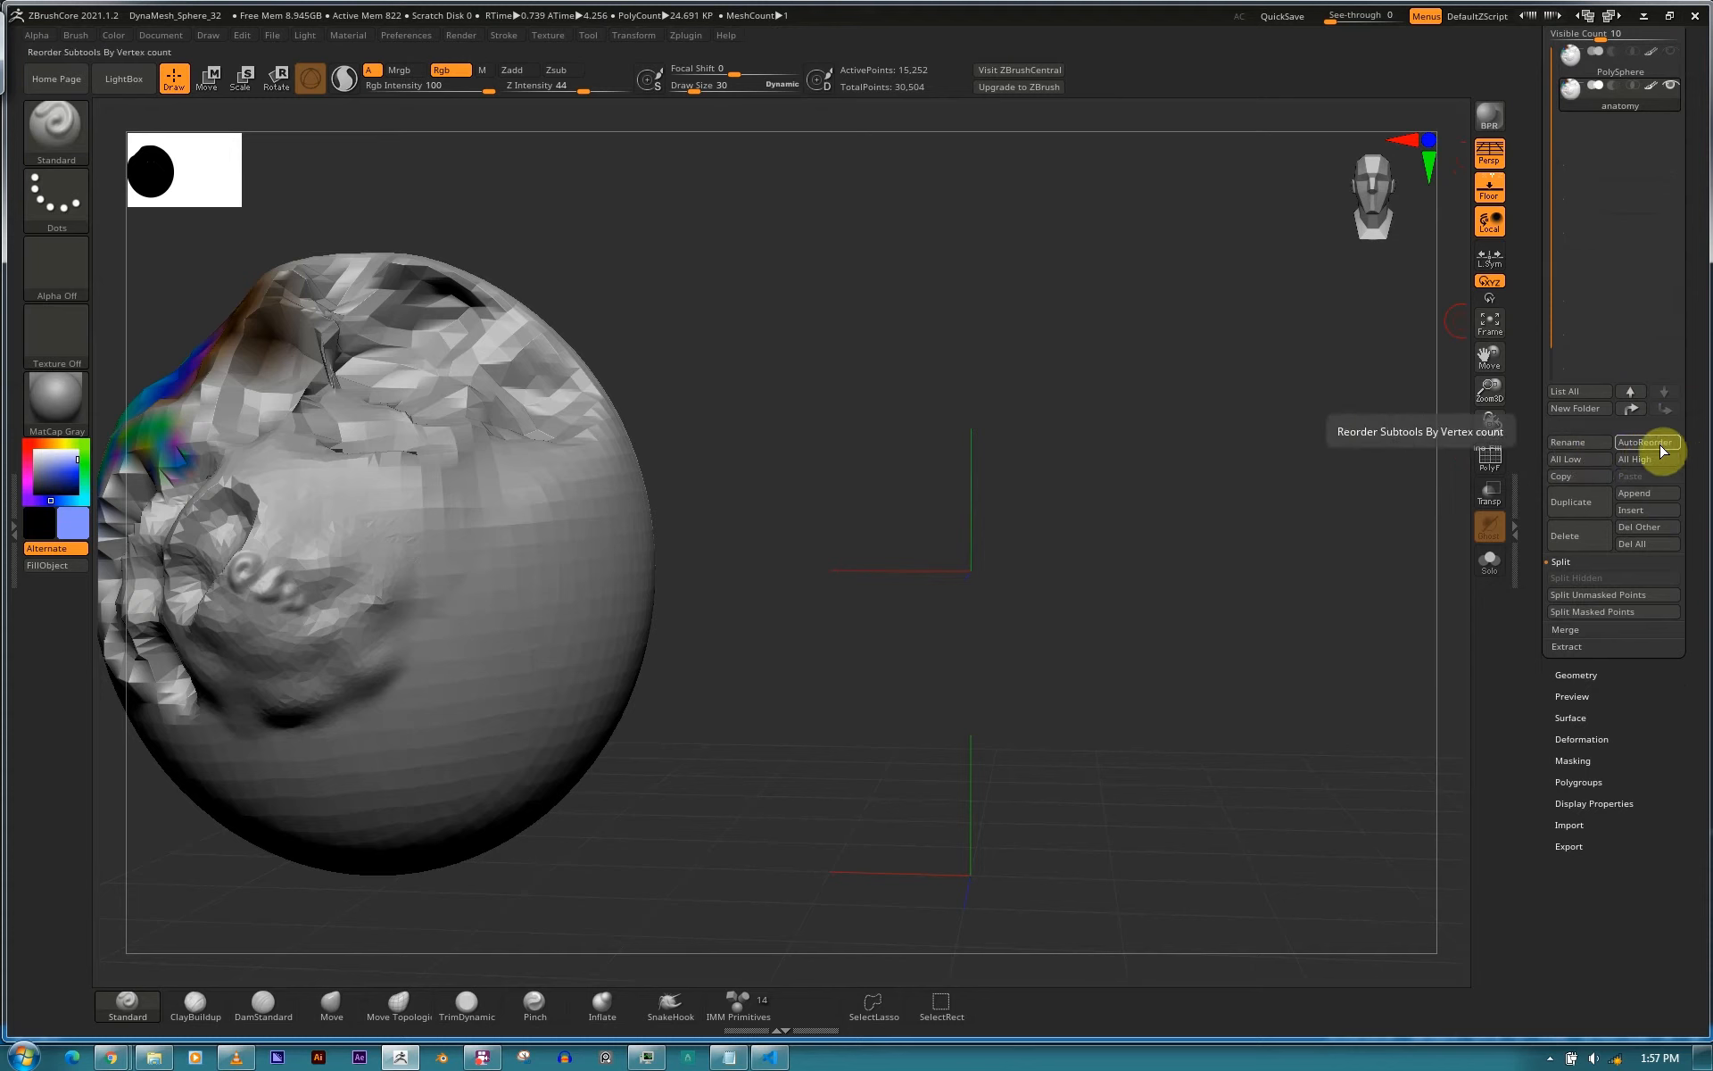
# Display the help description of the AutoReorder command and examine the order of the two subtools.
pyautogui.press('ctrl')
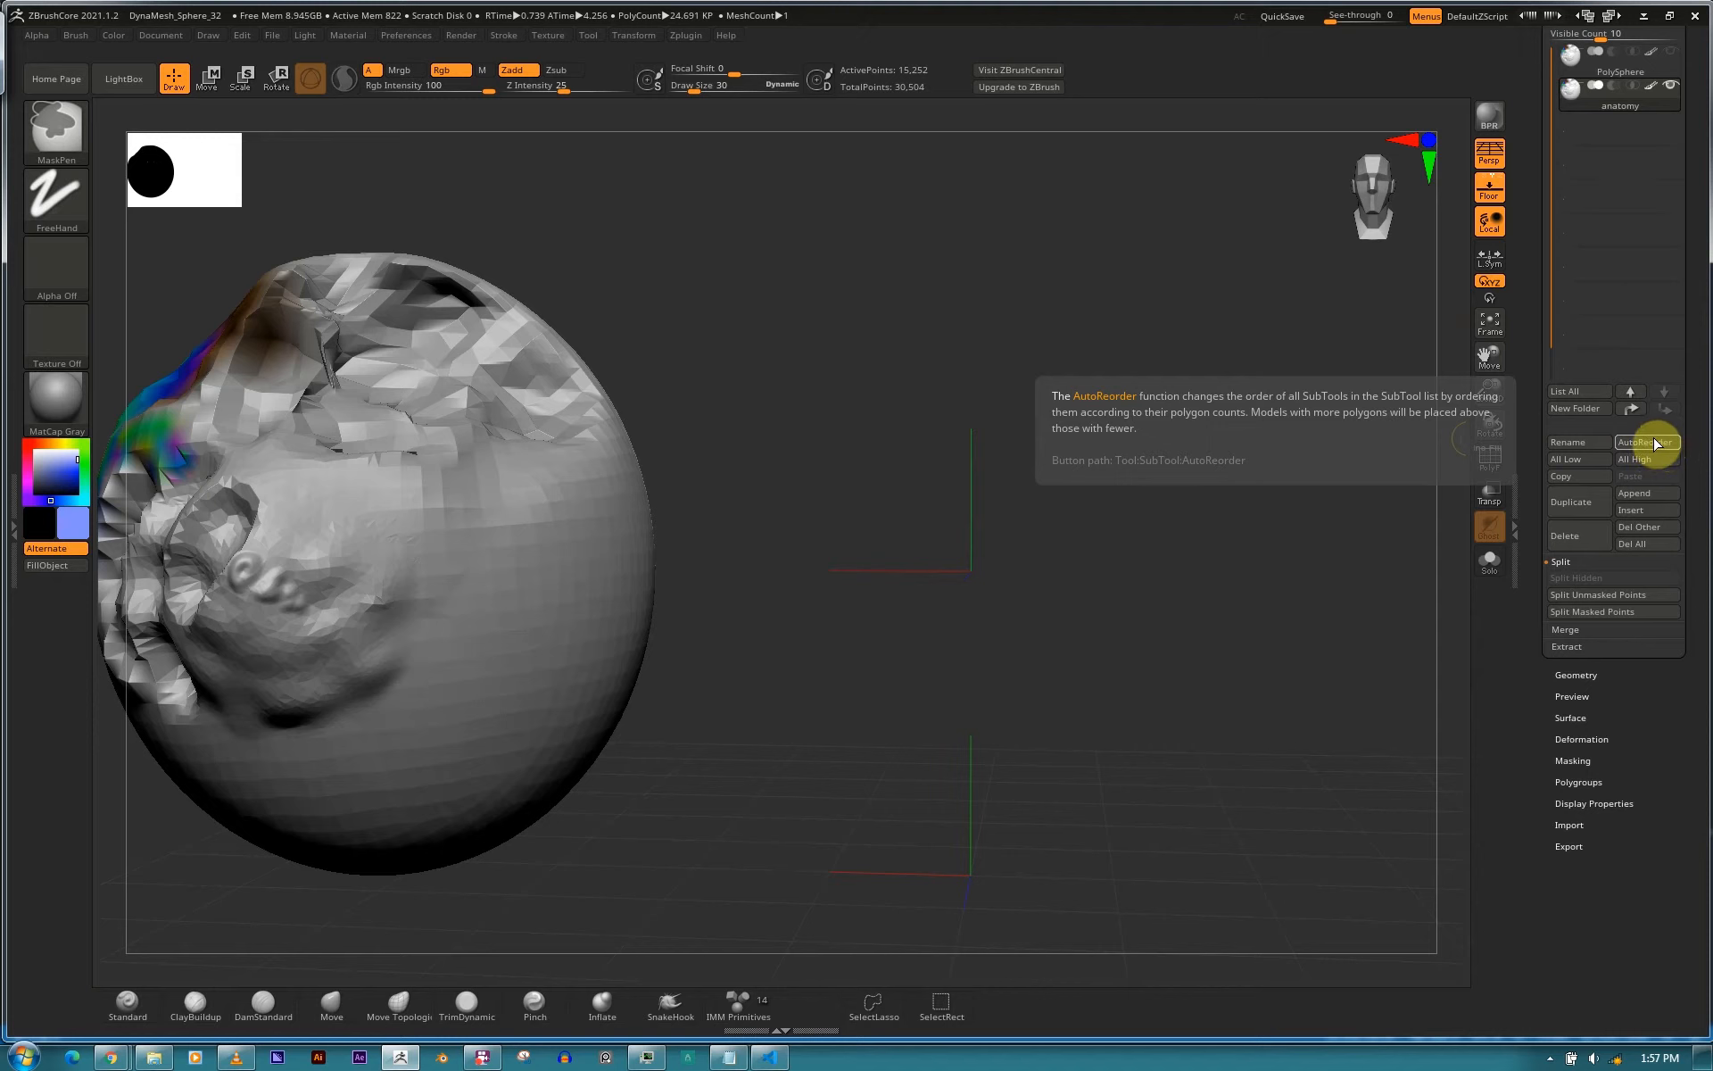
pyautogui.scroll(2, 1683, 272)
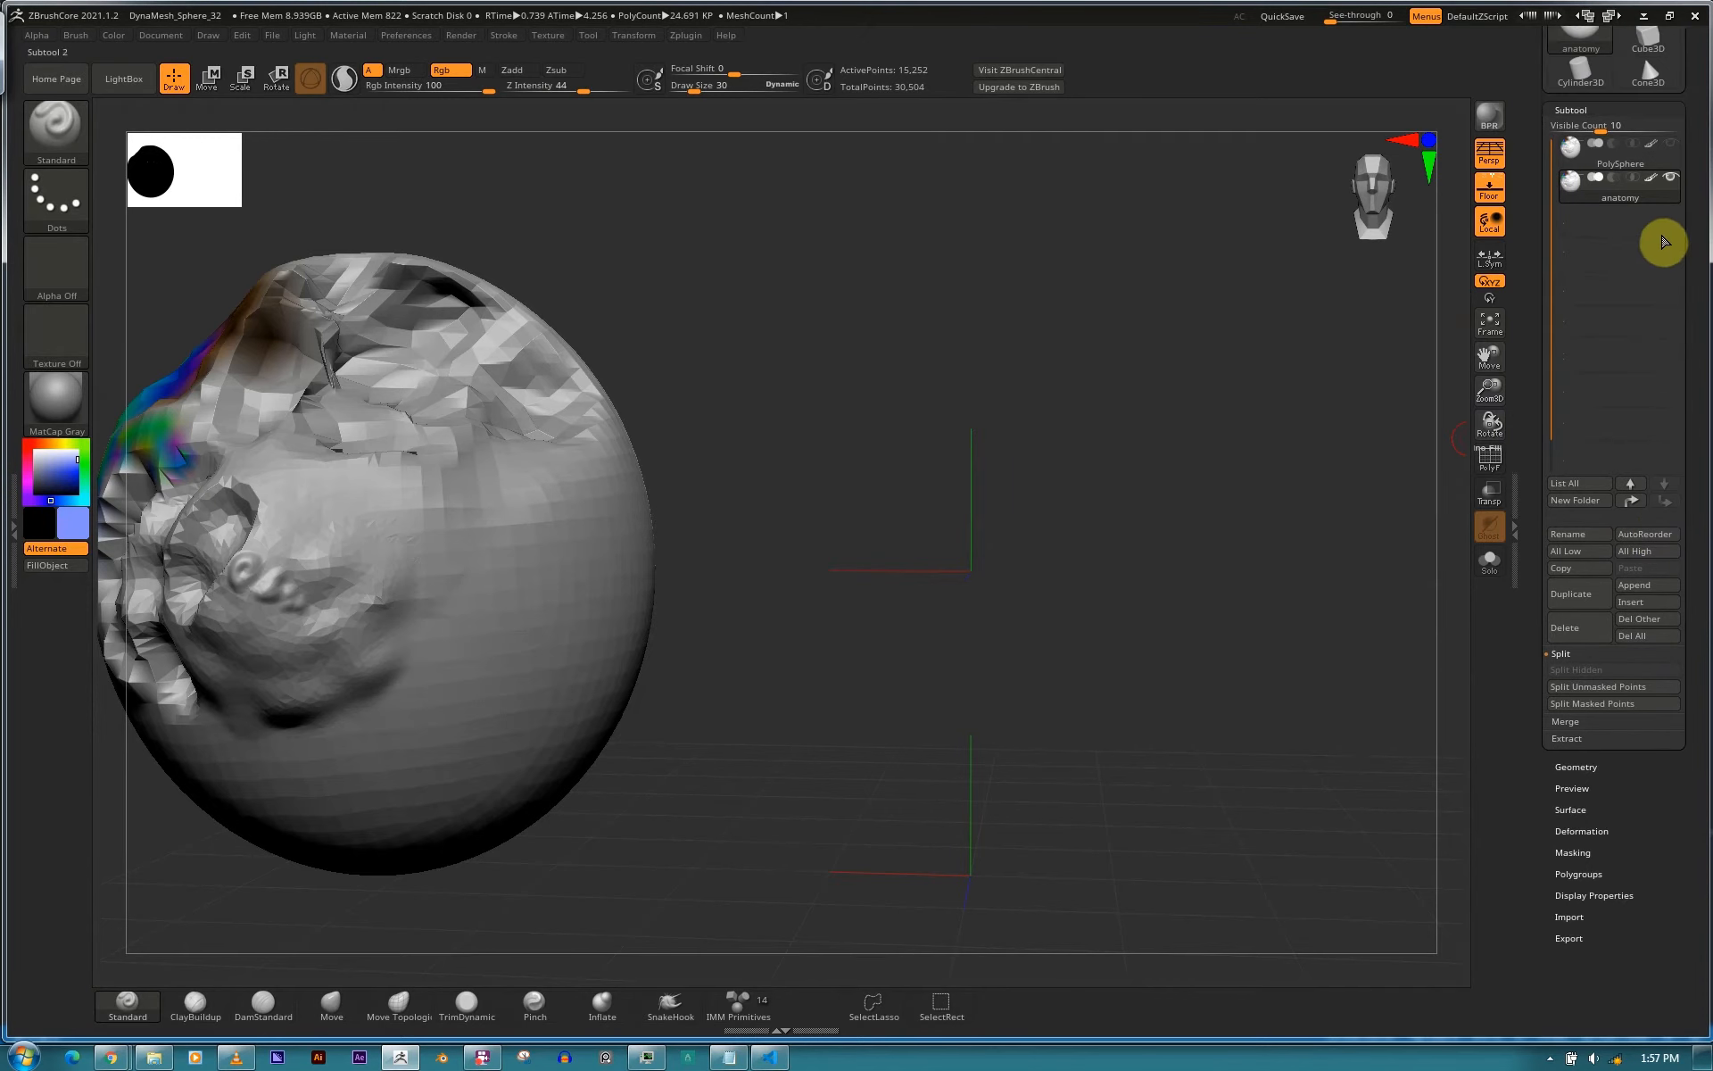
pyautogui.moveTo(1699, 198); pyautogui.dragTo(1644, 180)
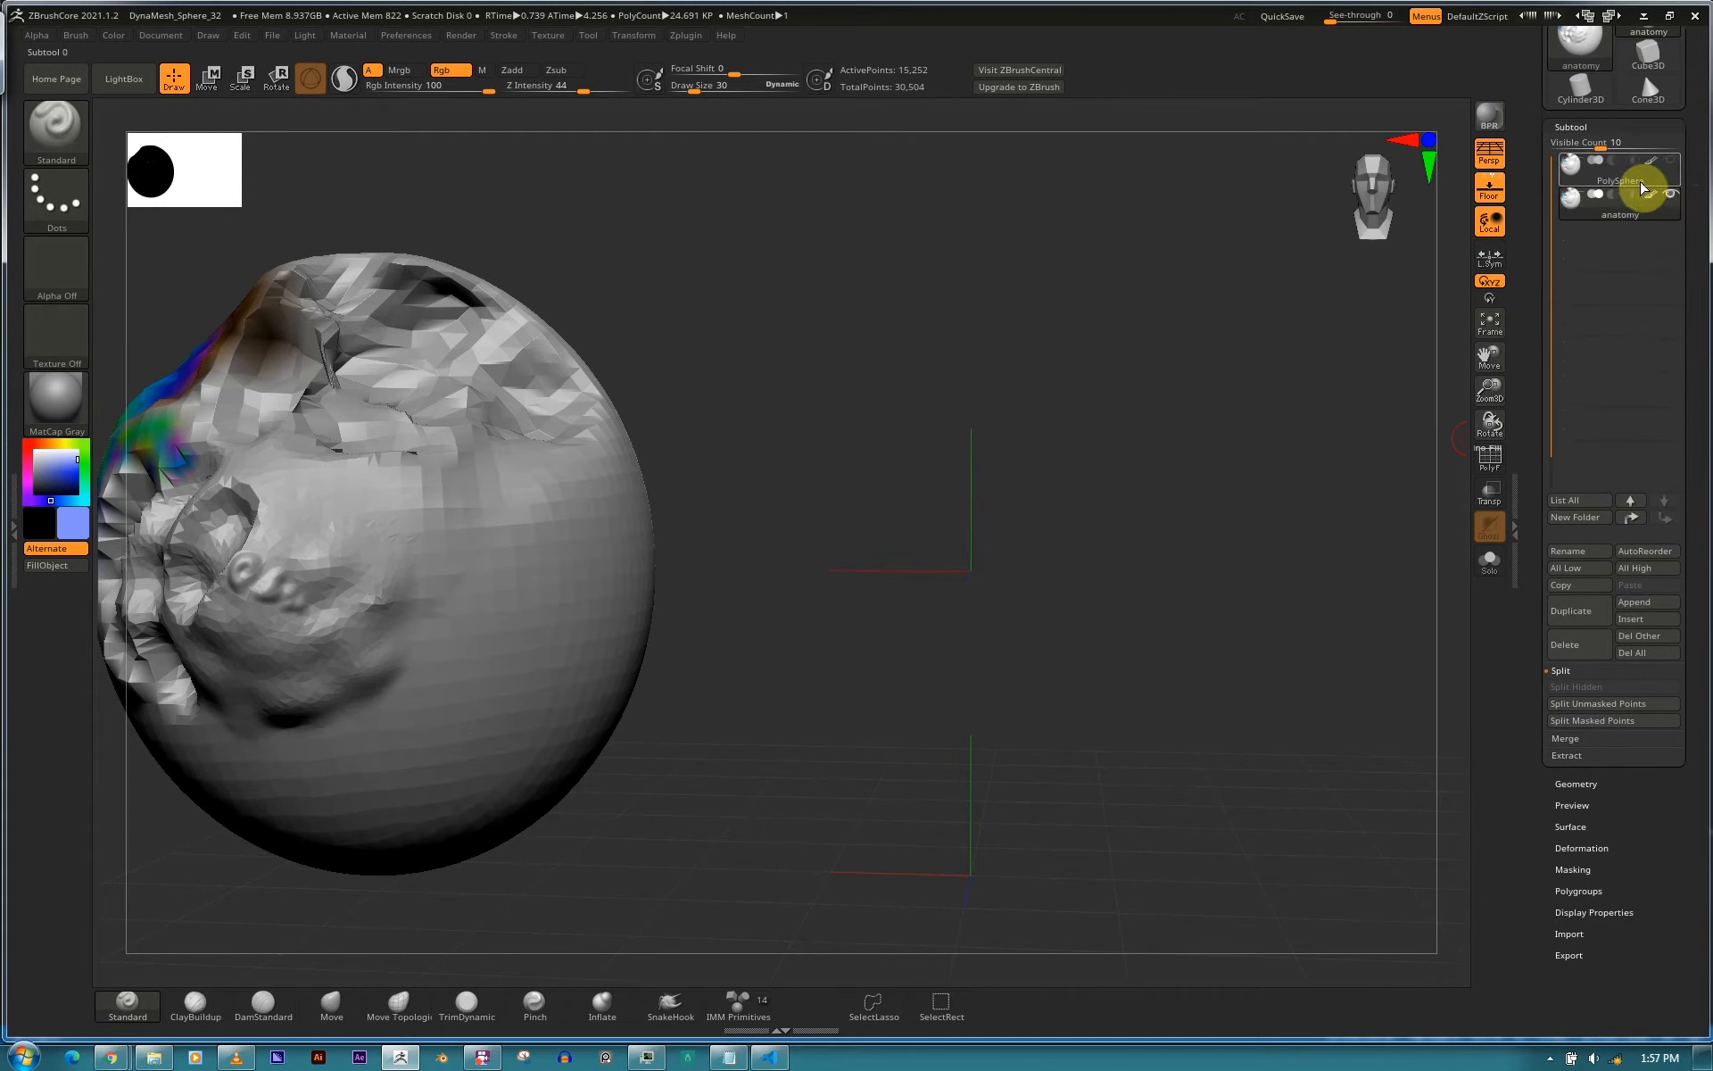
pyautogui.scroll(-3, 1700, 385)
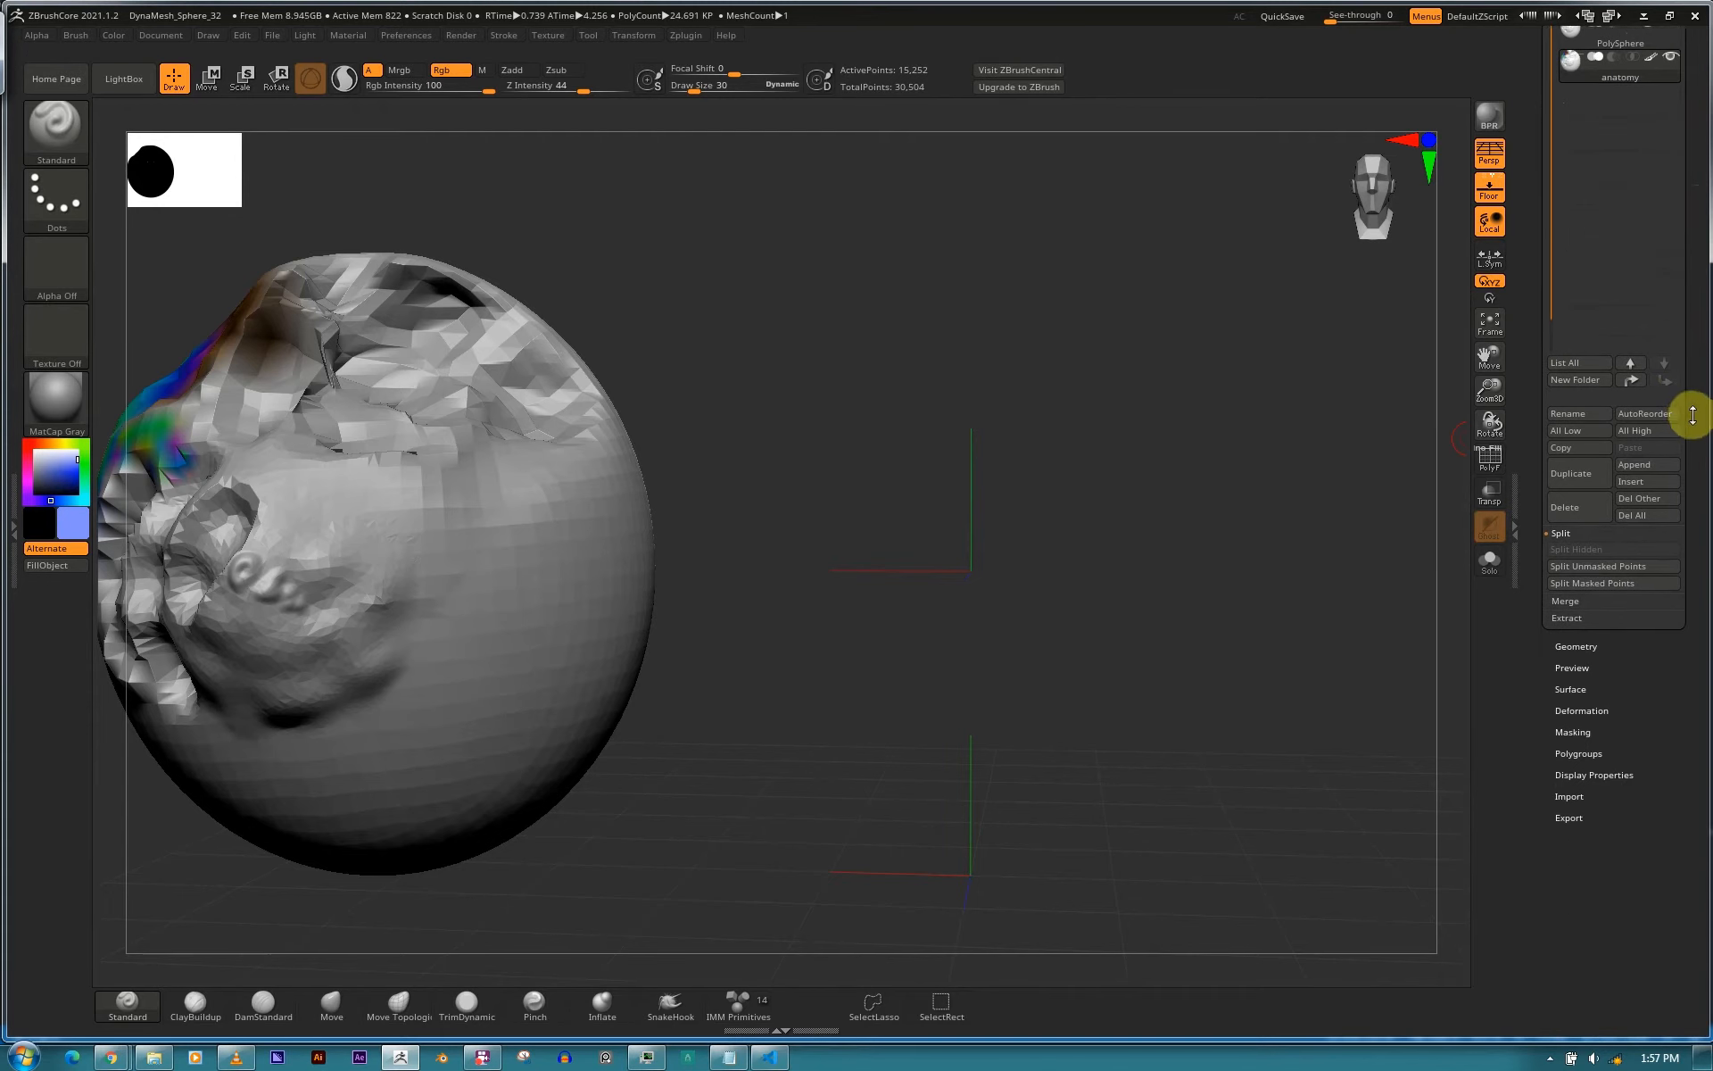
pyautogui.scroll(2, 1689, 178)
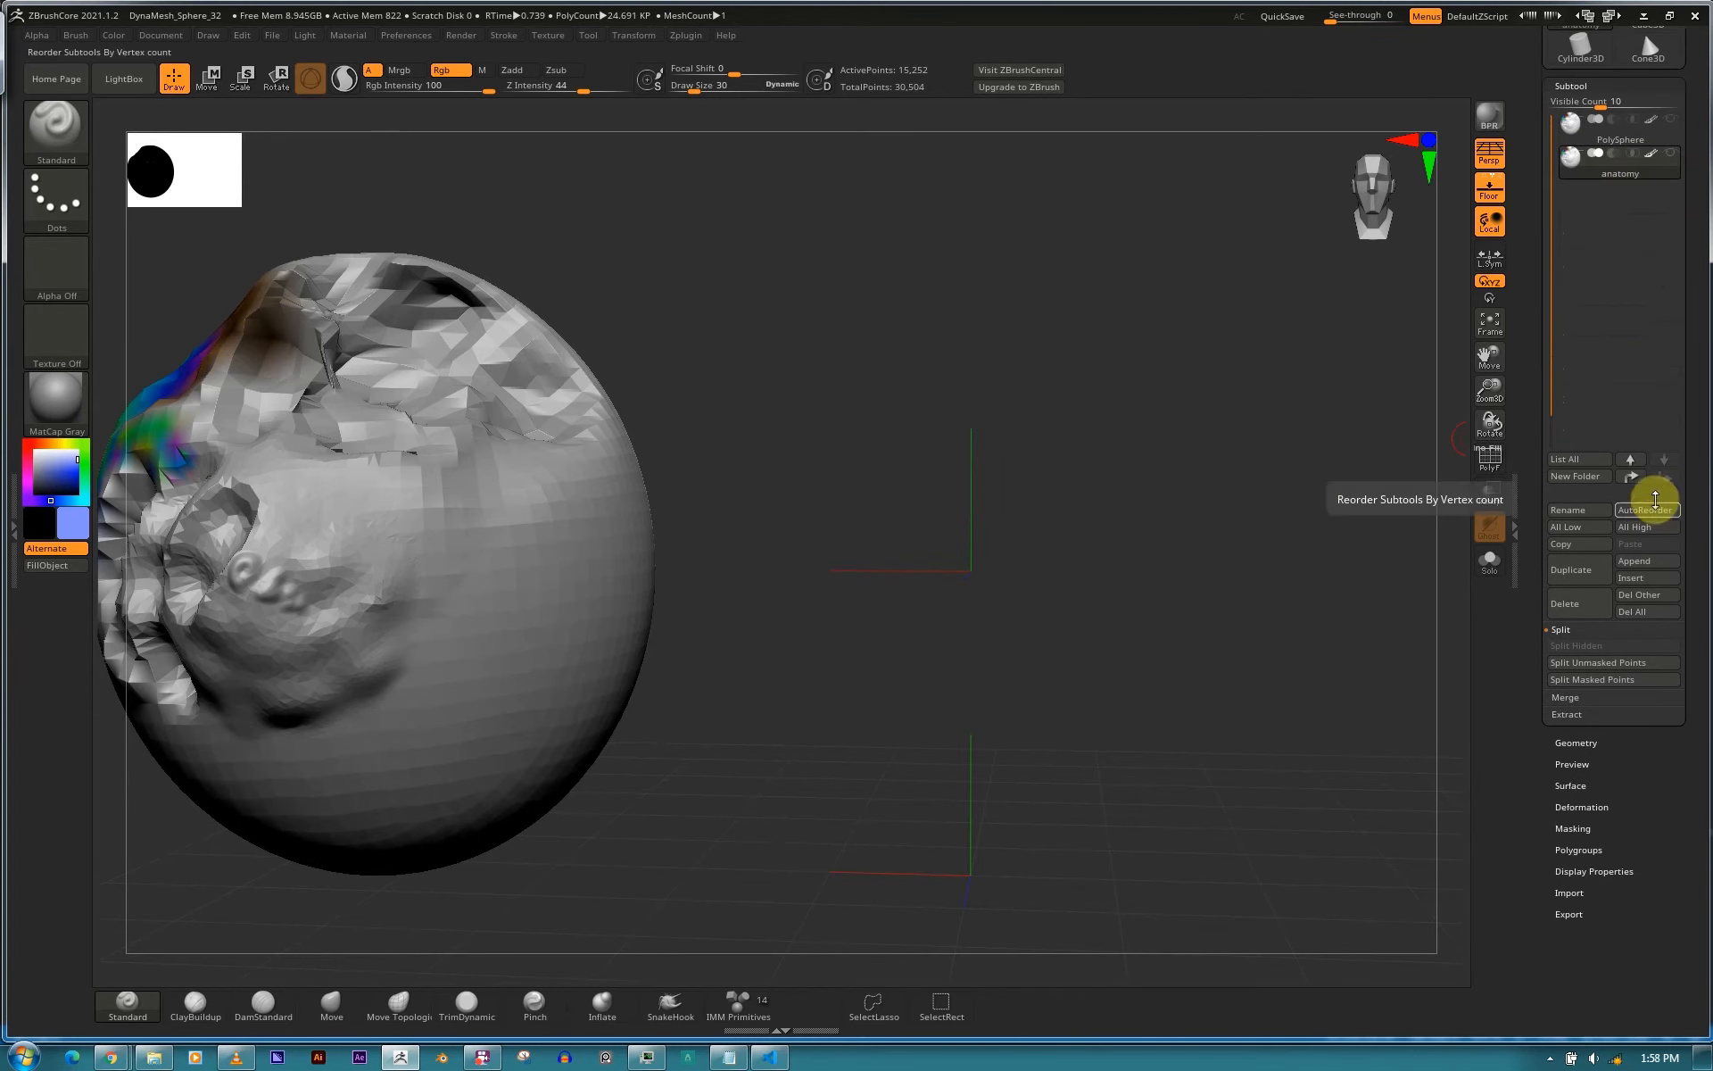
# Expand the Geometry section and divide the anatomy subtool once with smoothing on.
pyautogui.moveTo(1684, 505); pyautogui.dragTo(1638, 380)
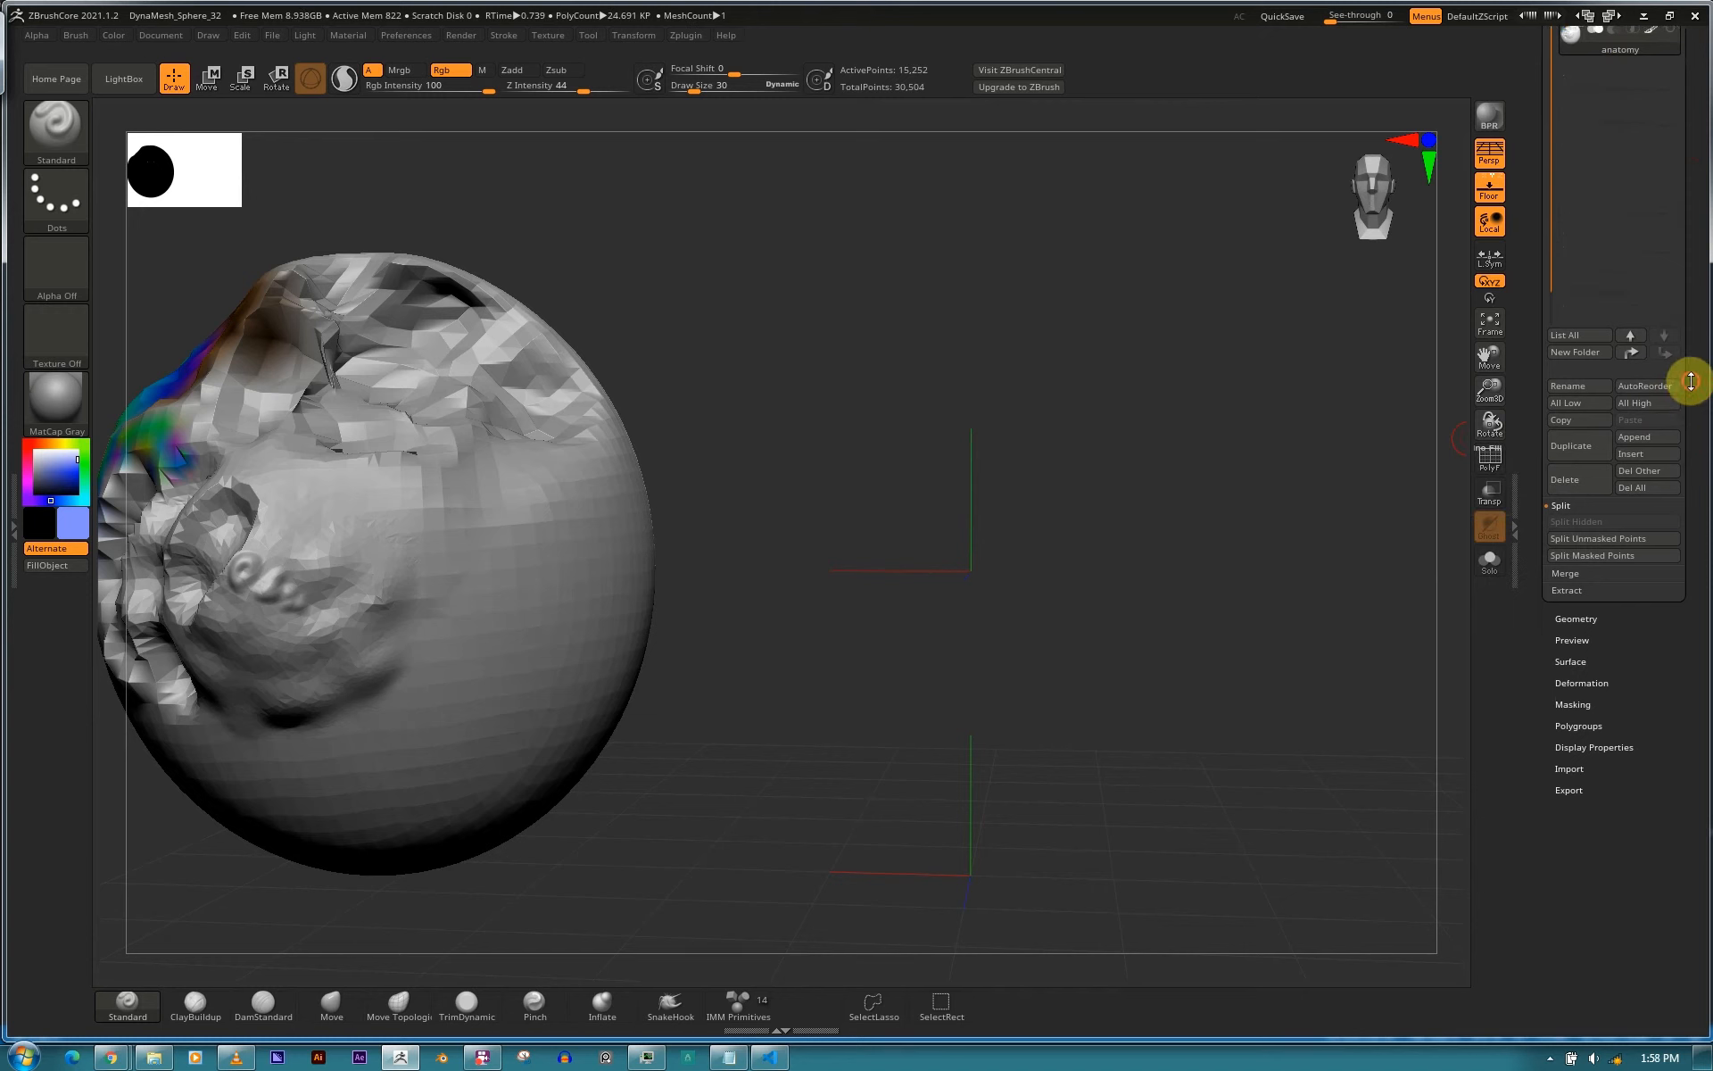
pyautogui.moveTo(1671, 393); pyautogui.dragTo(1682, 286)
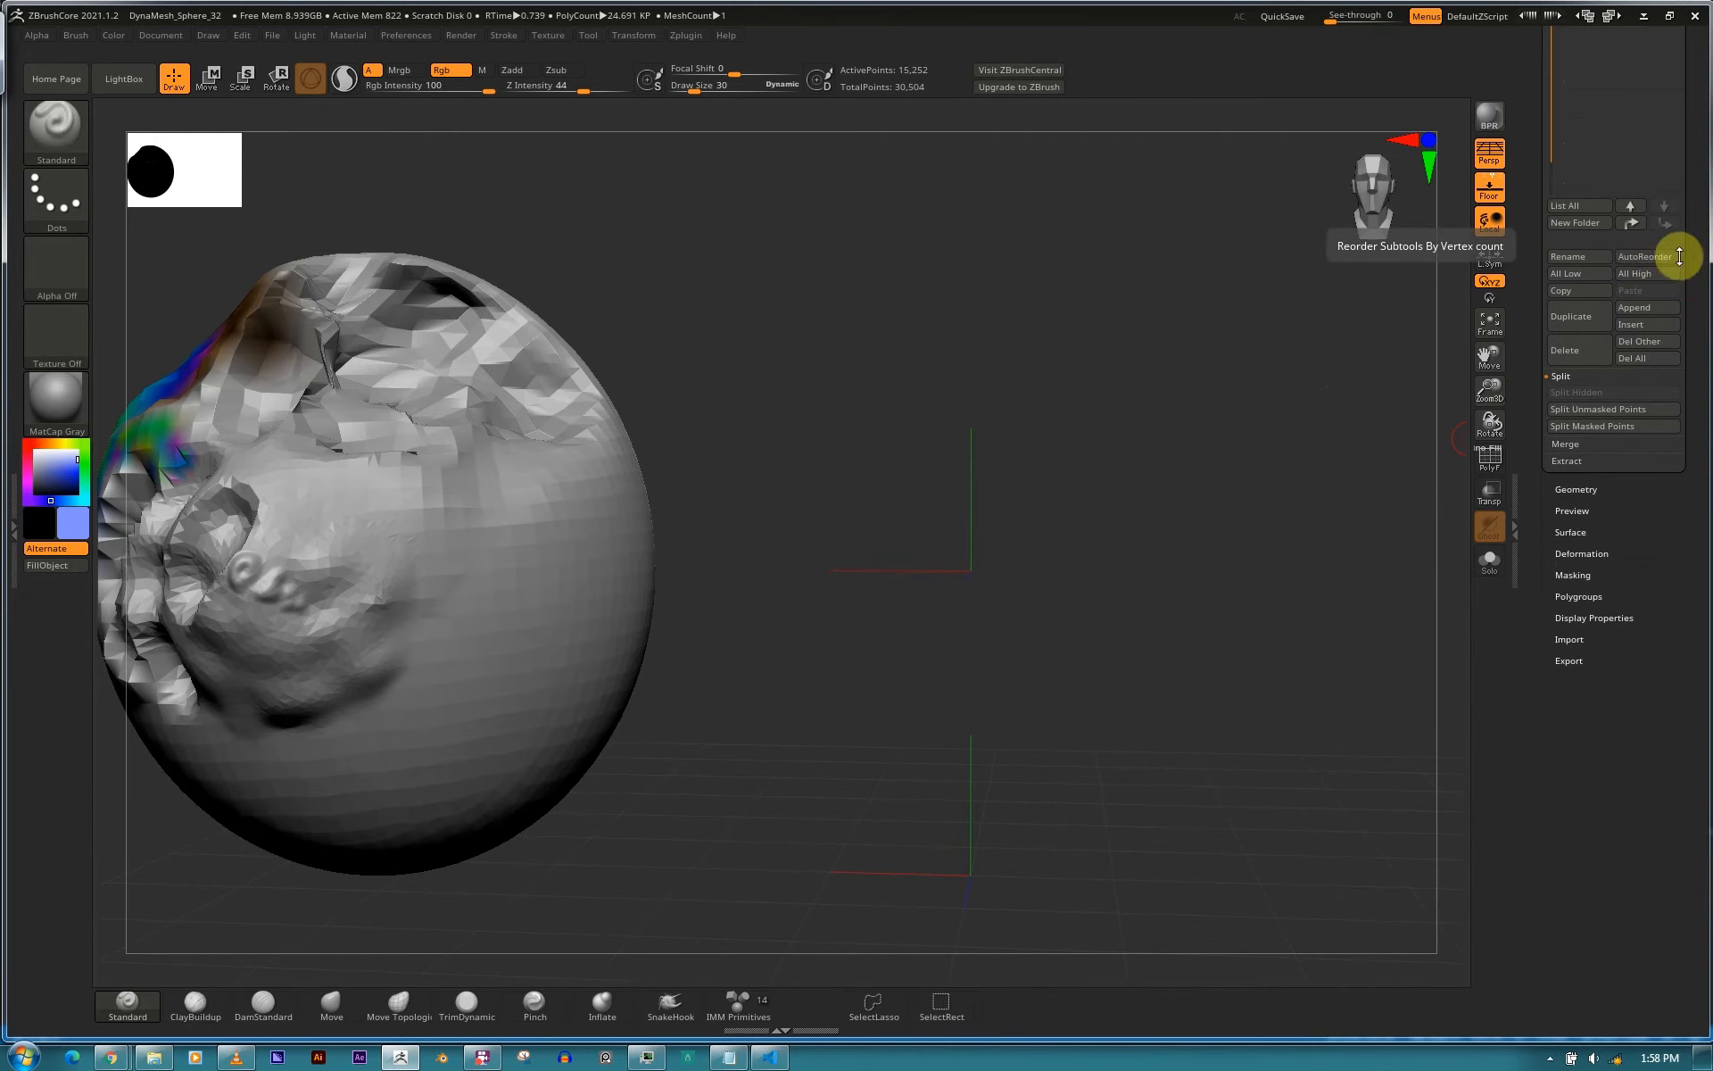
pyautogui.moveTo(1690, 253)
pyautogui.mouseDown()
pyautogui.moveTo(1685, 225)
pyautogui.moveTo(1694, 266)
pyautogui.moveTo(1694, 215)
pyautogui.mouseUp()
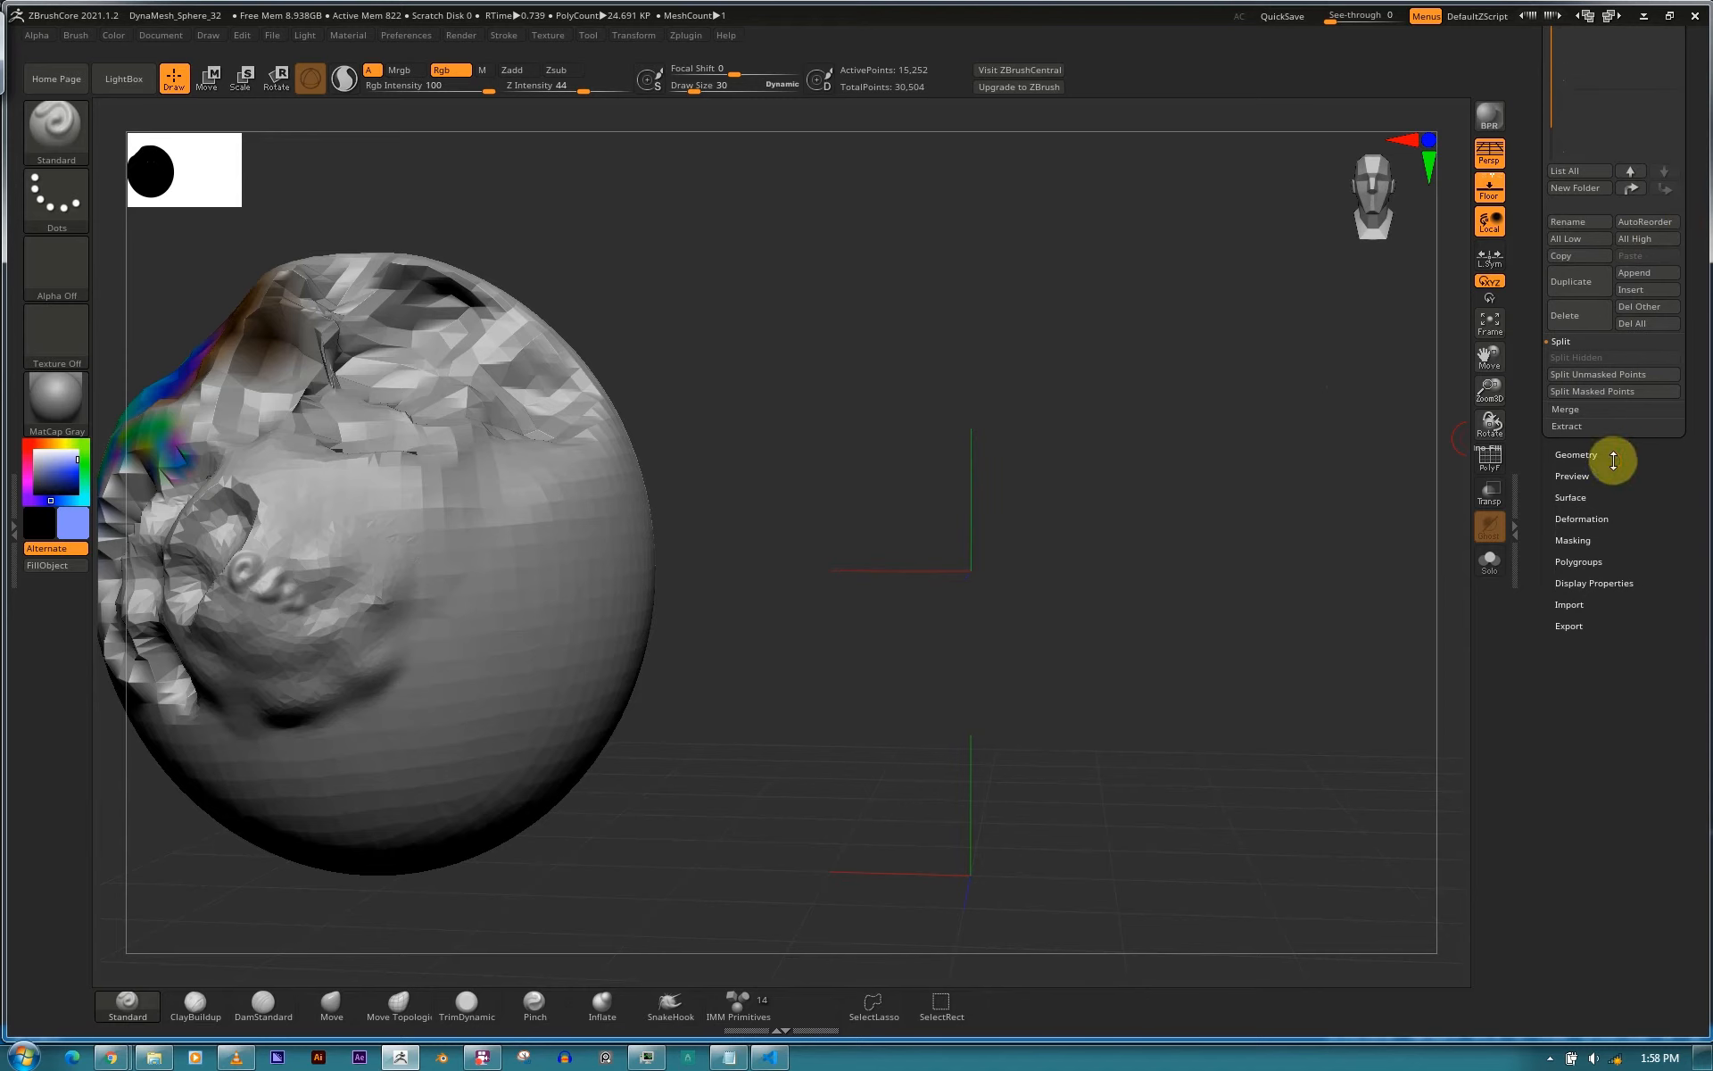
pyautogui.click(1610, 455)
pyautogui.click(1581, 533)
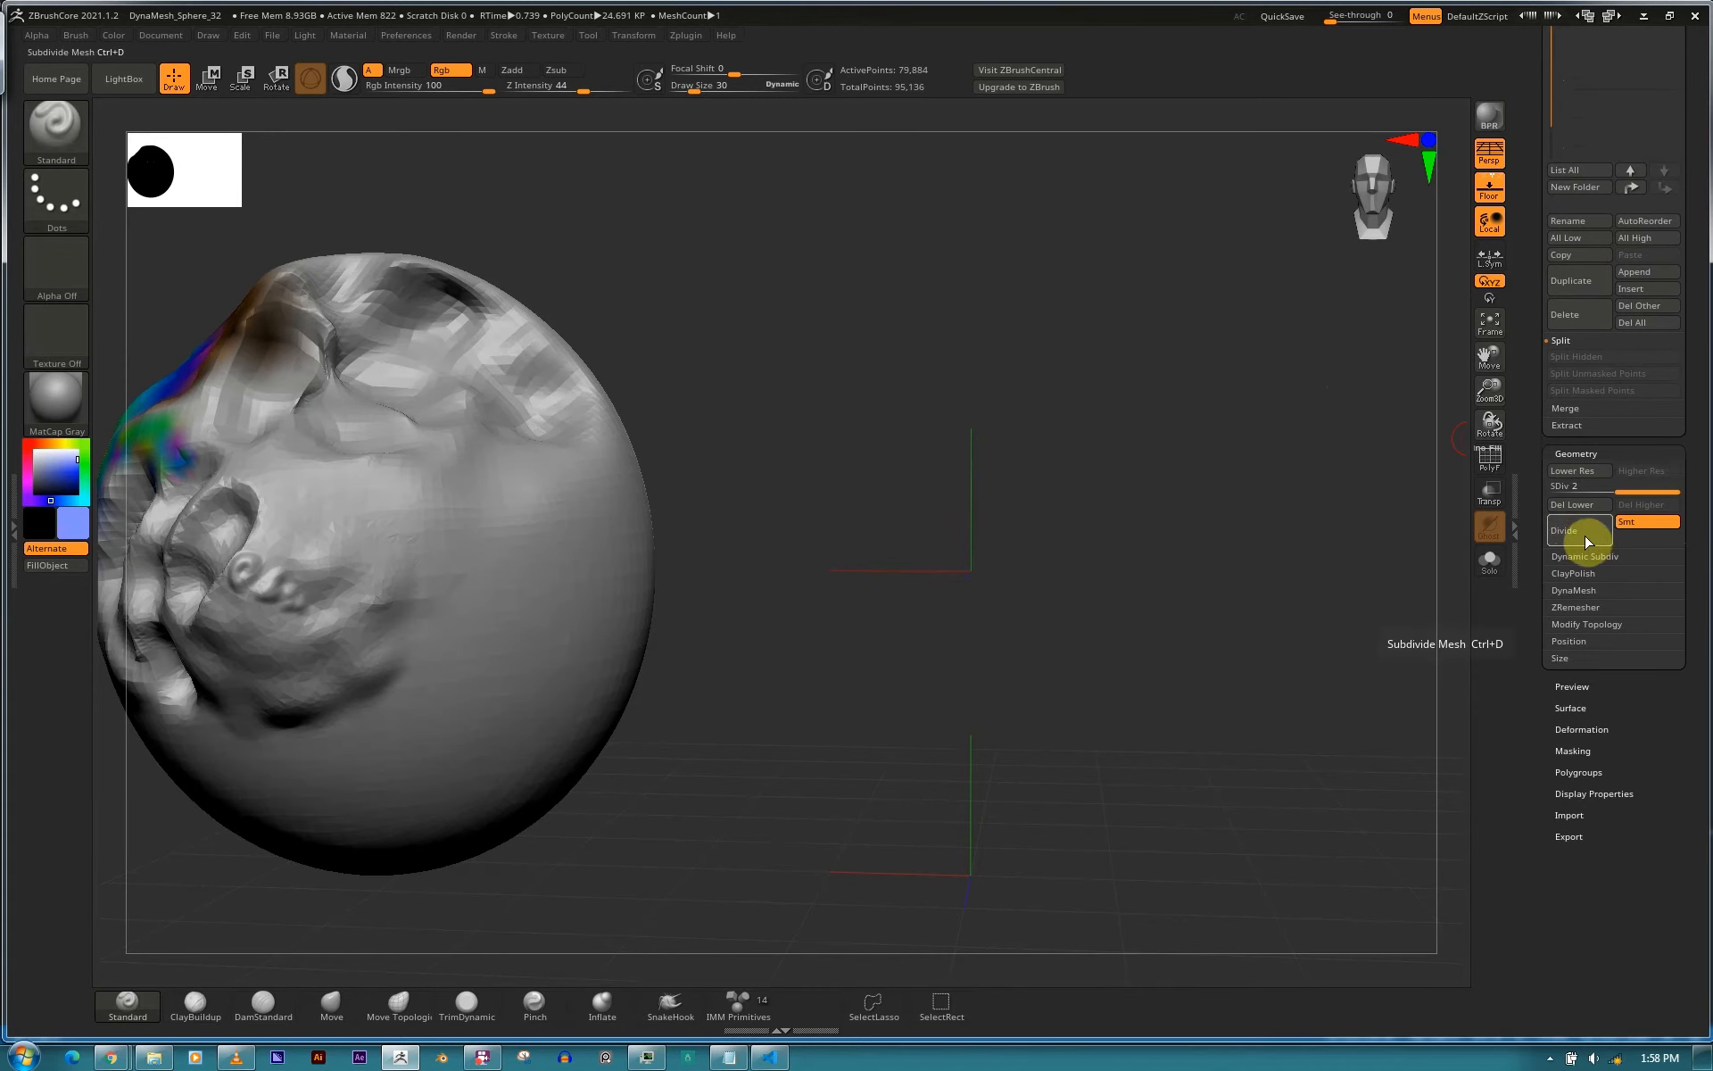
# Make PolySphere the active subtool.
pyautogui.moveTo(1672, 345); pyautogui.dragTo(1692, 473)
pyautogui.moveTo(1696, 254); pyautogui.dragTo(1695, 425)
pyautogui.click(1643, 136)
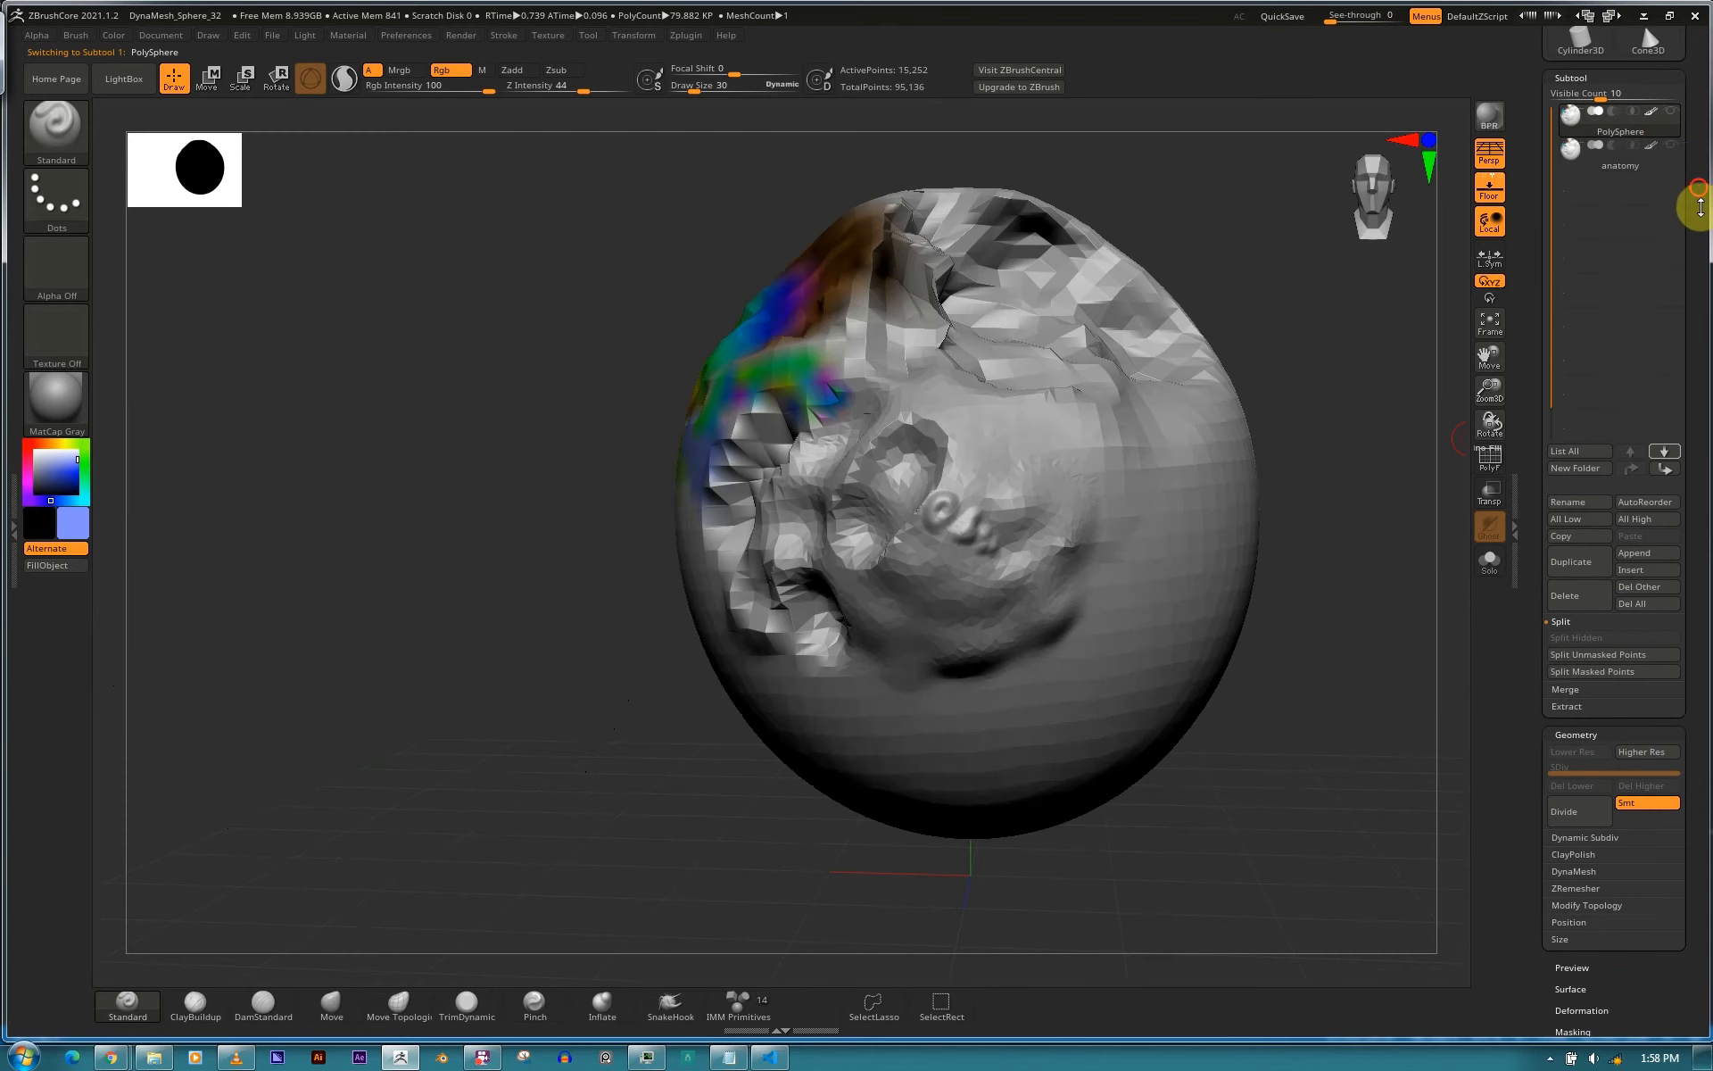
pyautogui.moveTo(1698, 187); pyautogui.dragTo(1683, 206)
# Try twice to switch PolySphere to a higher subdivision level, declining Dynamic Subdiv each time.
pyautogui.press('d')
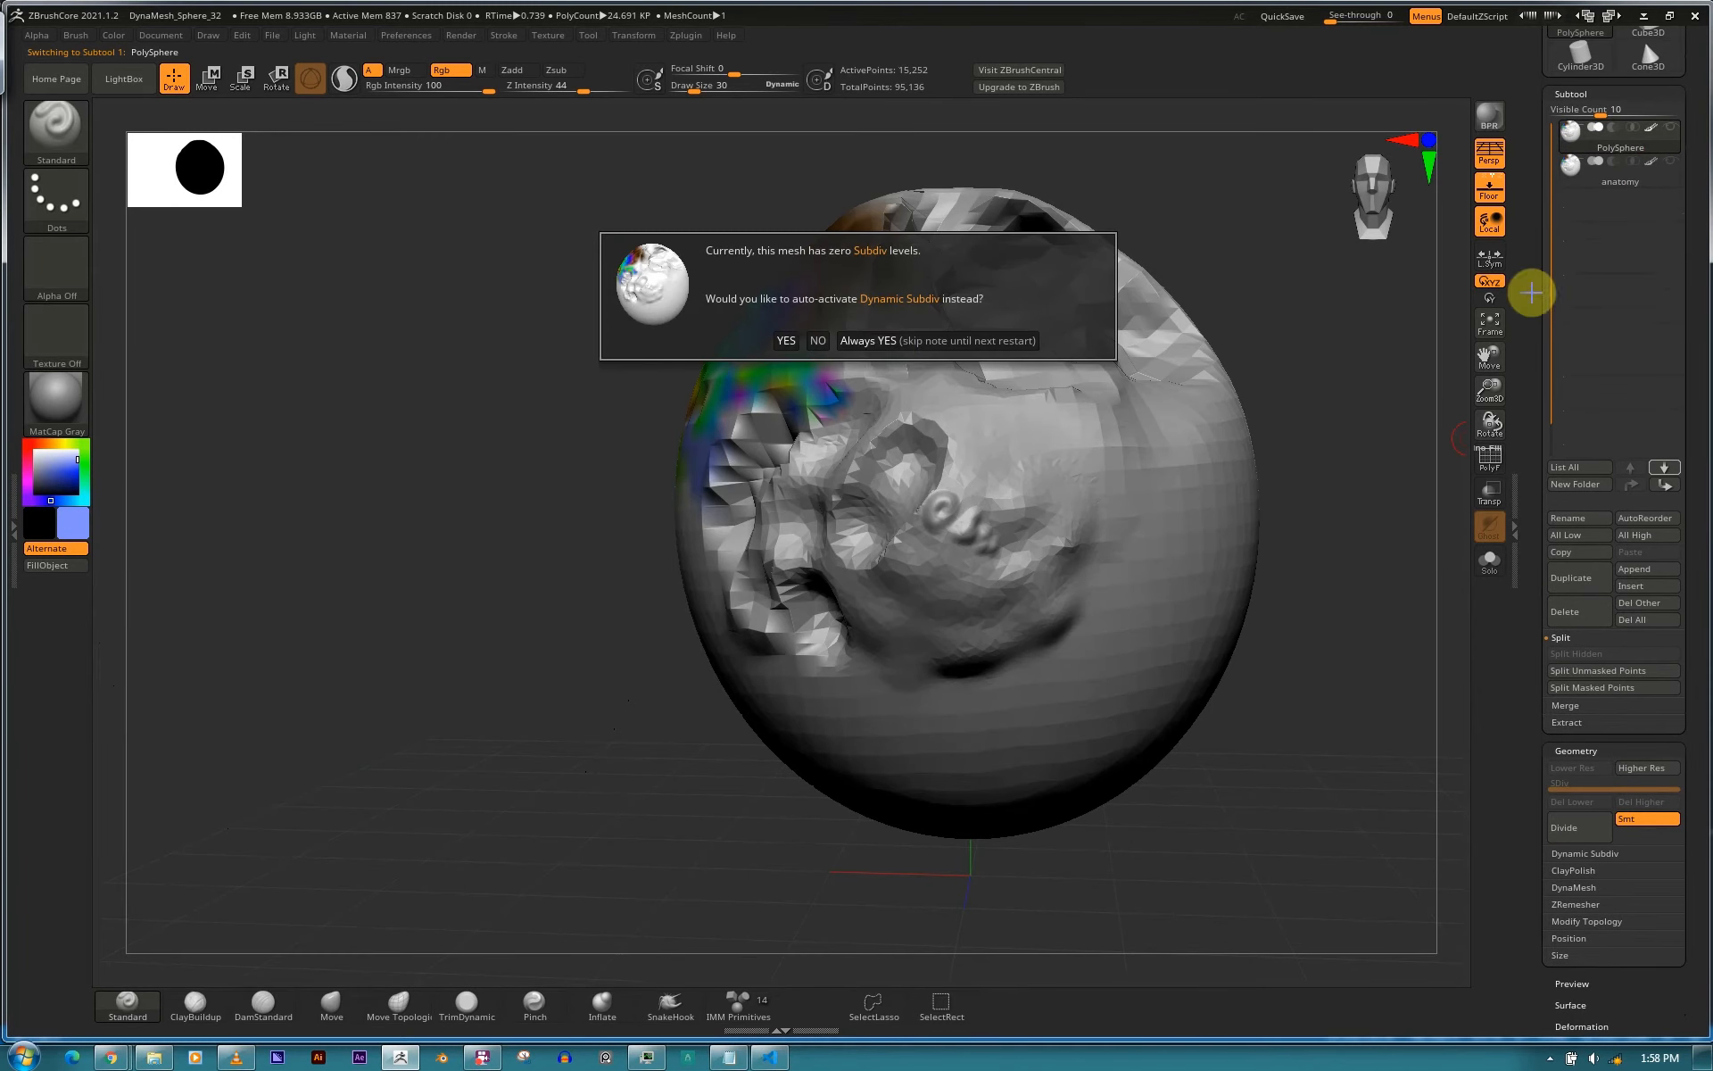
pyautogui.click(816, 339)
pyautogui.press('d')
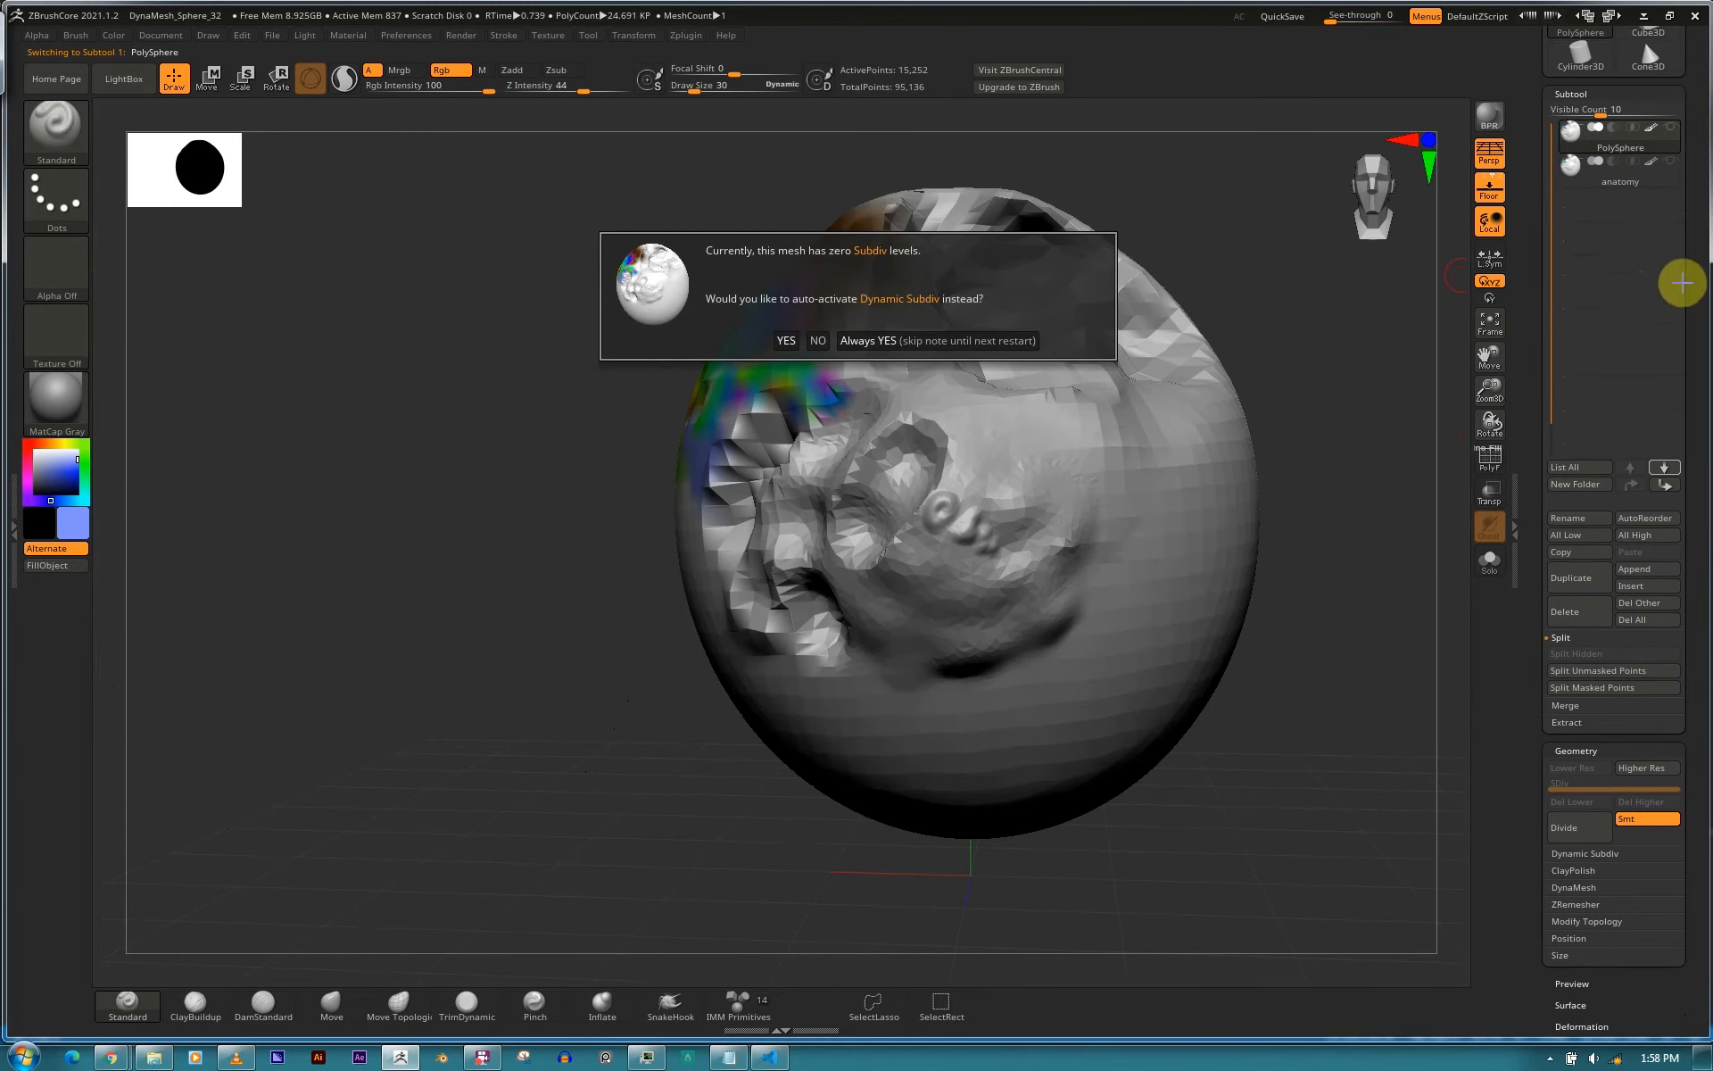
pyautogui.click(815, 339)
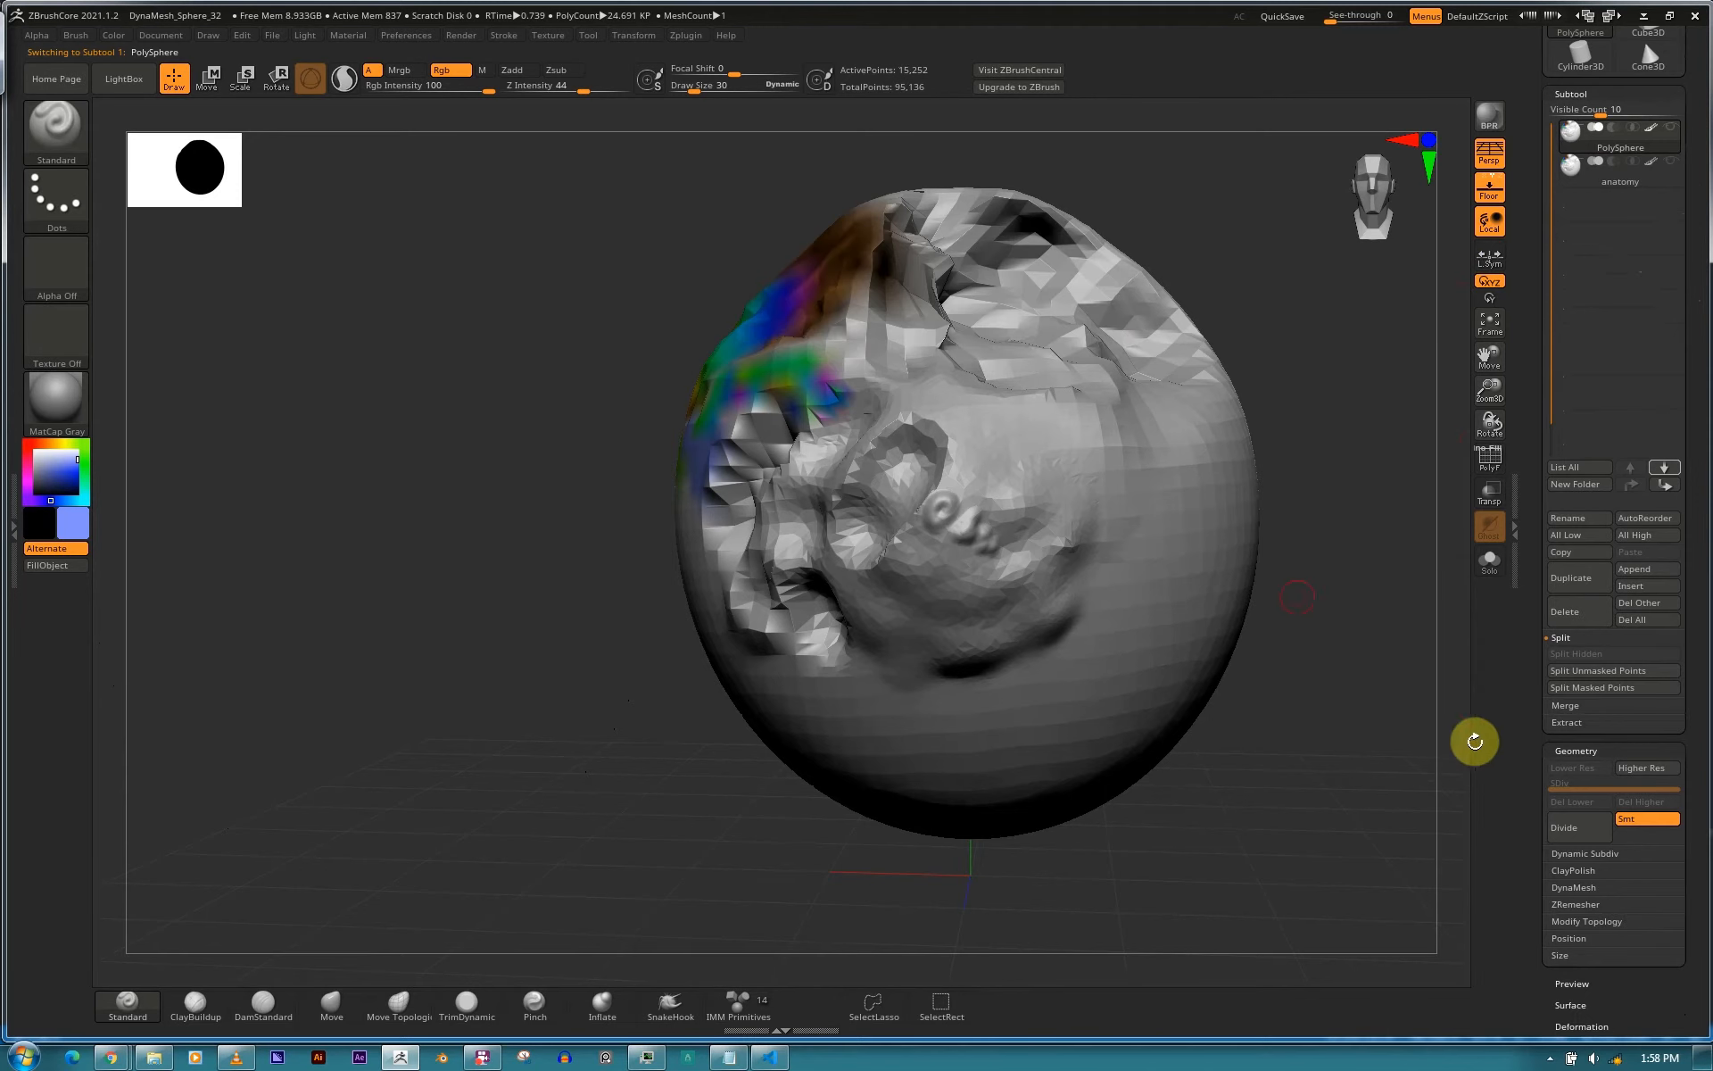
# Divide the PolySphere subtool once with smoothing on.
pyautogui.click(1565, 832)
pyautogui.moveTo(1690, 360); pyautogui.dragTo(1696, 309)
# Switch all subtools to their lowest subdivision level and back to the highest, displaying the All Low help description in between.
pyautogui.moveTo(1626, 408); pyautogui.dragTo(1579, 475)
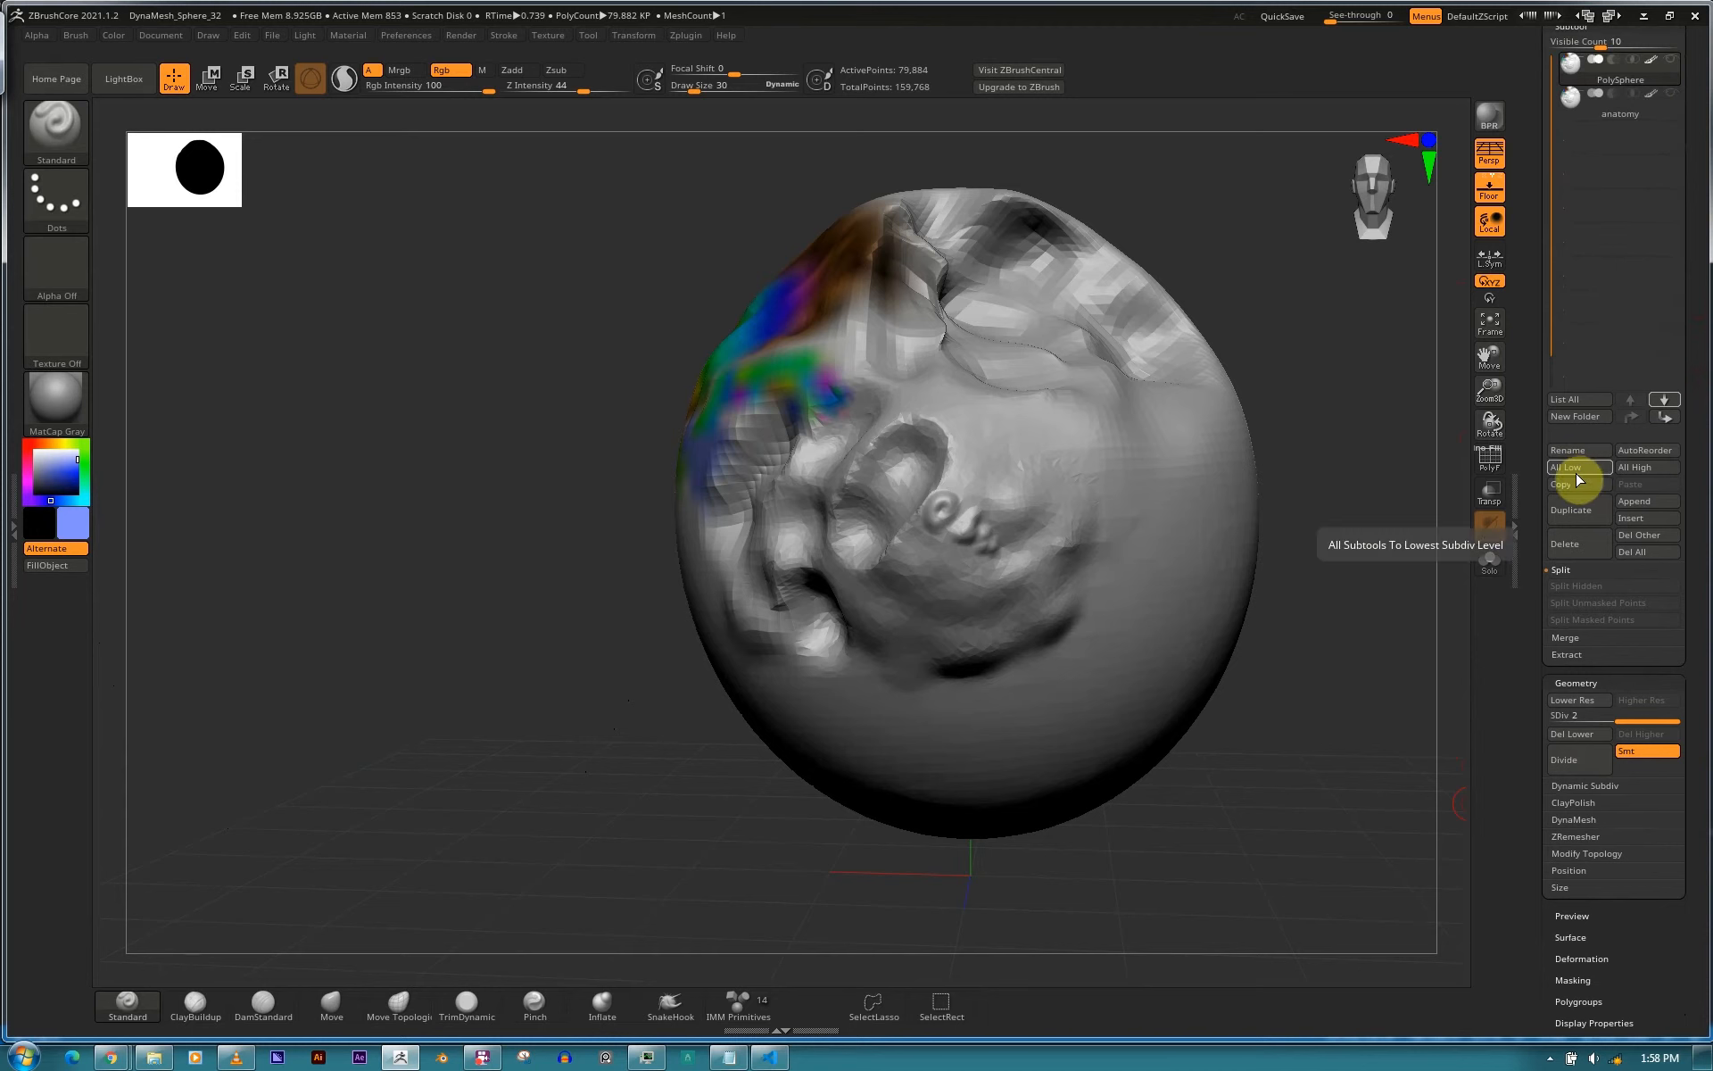
pyautogui.click(1586, 476)
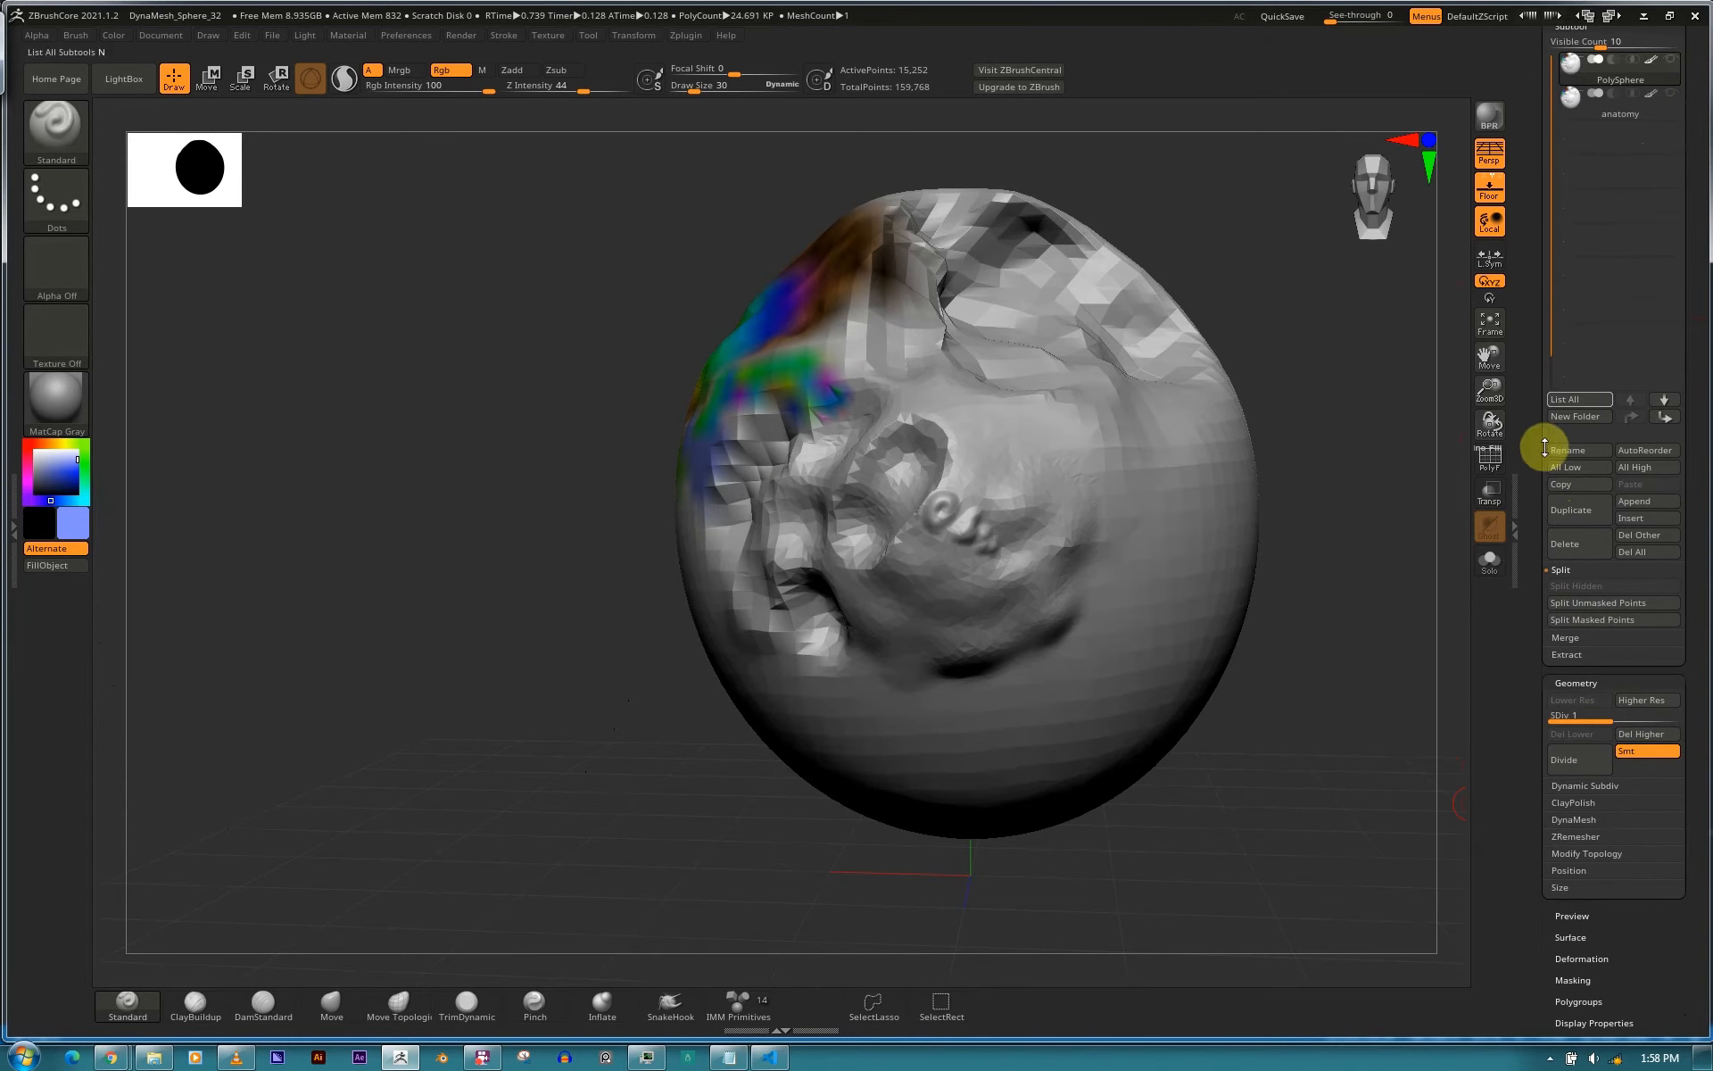
pyautogui.press('ctrl')
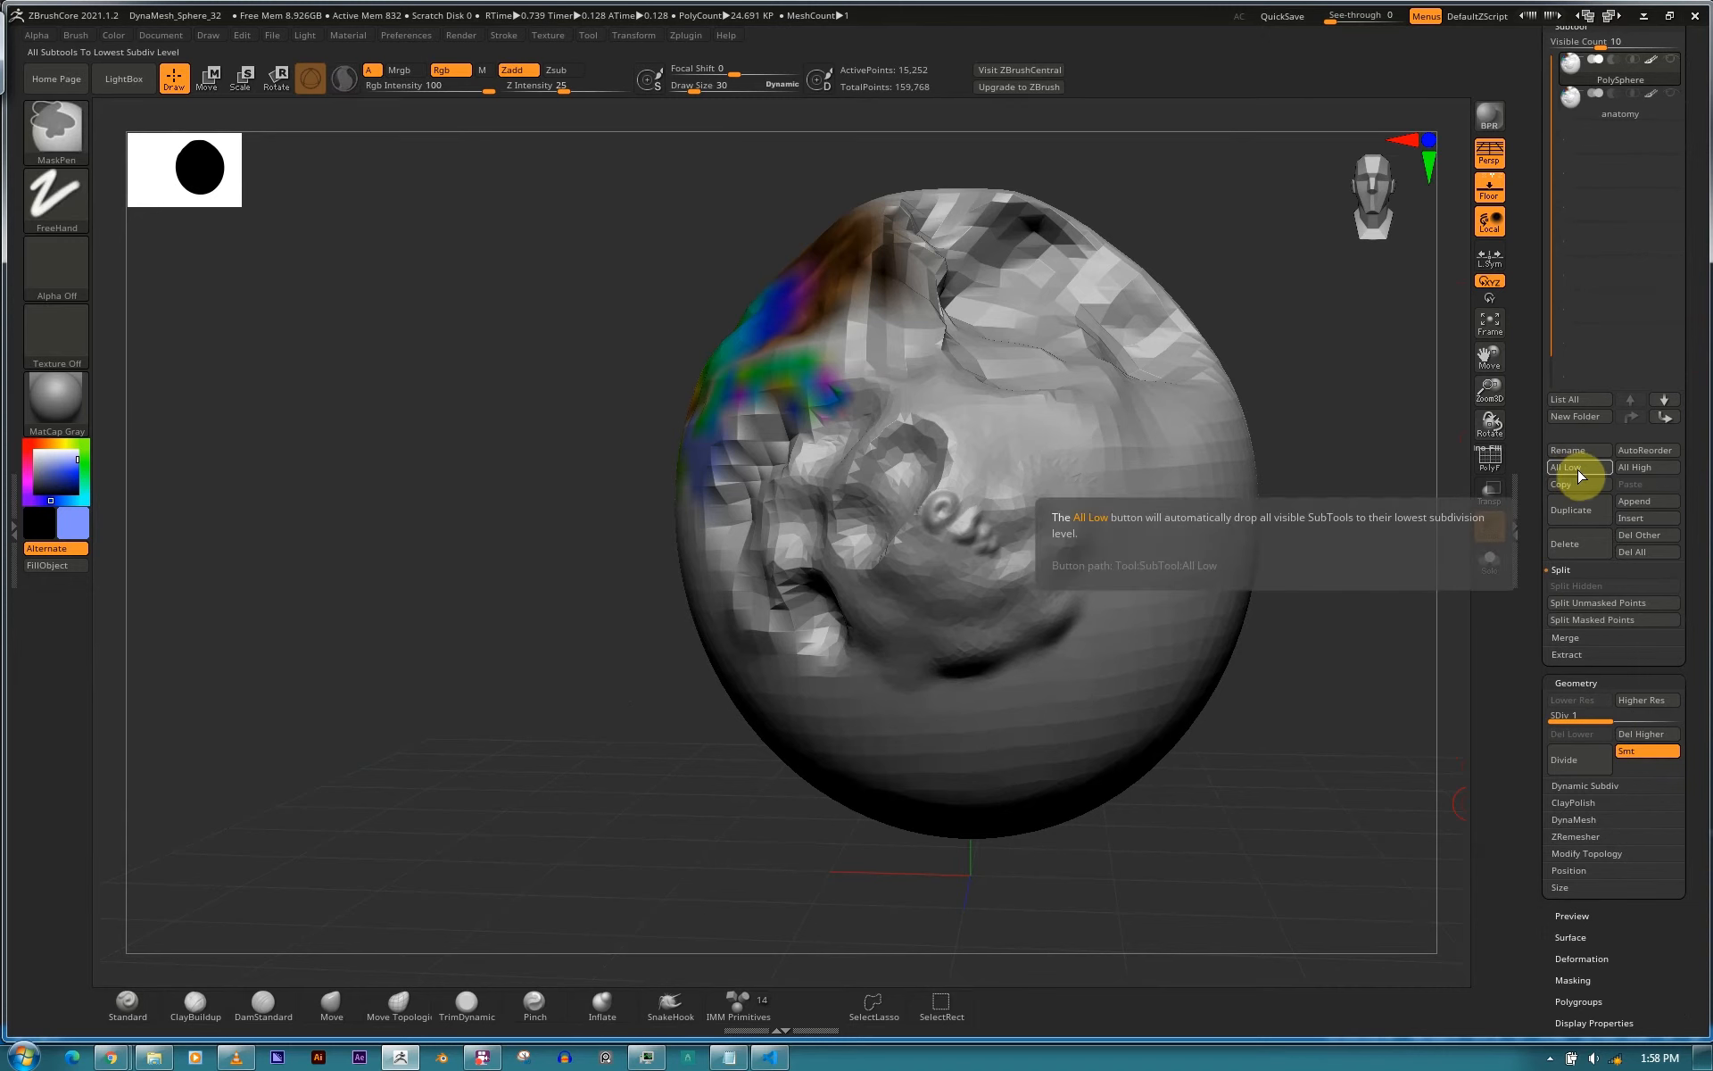
pyautogui.click(1639, 468)
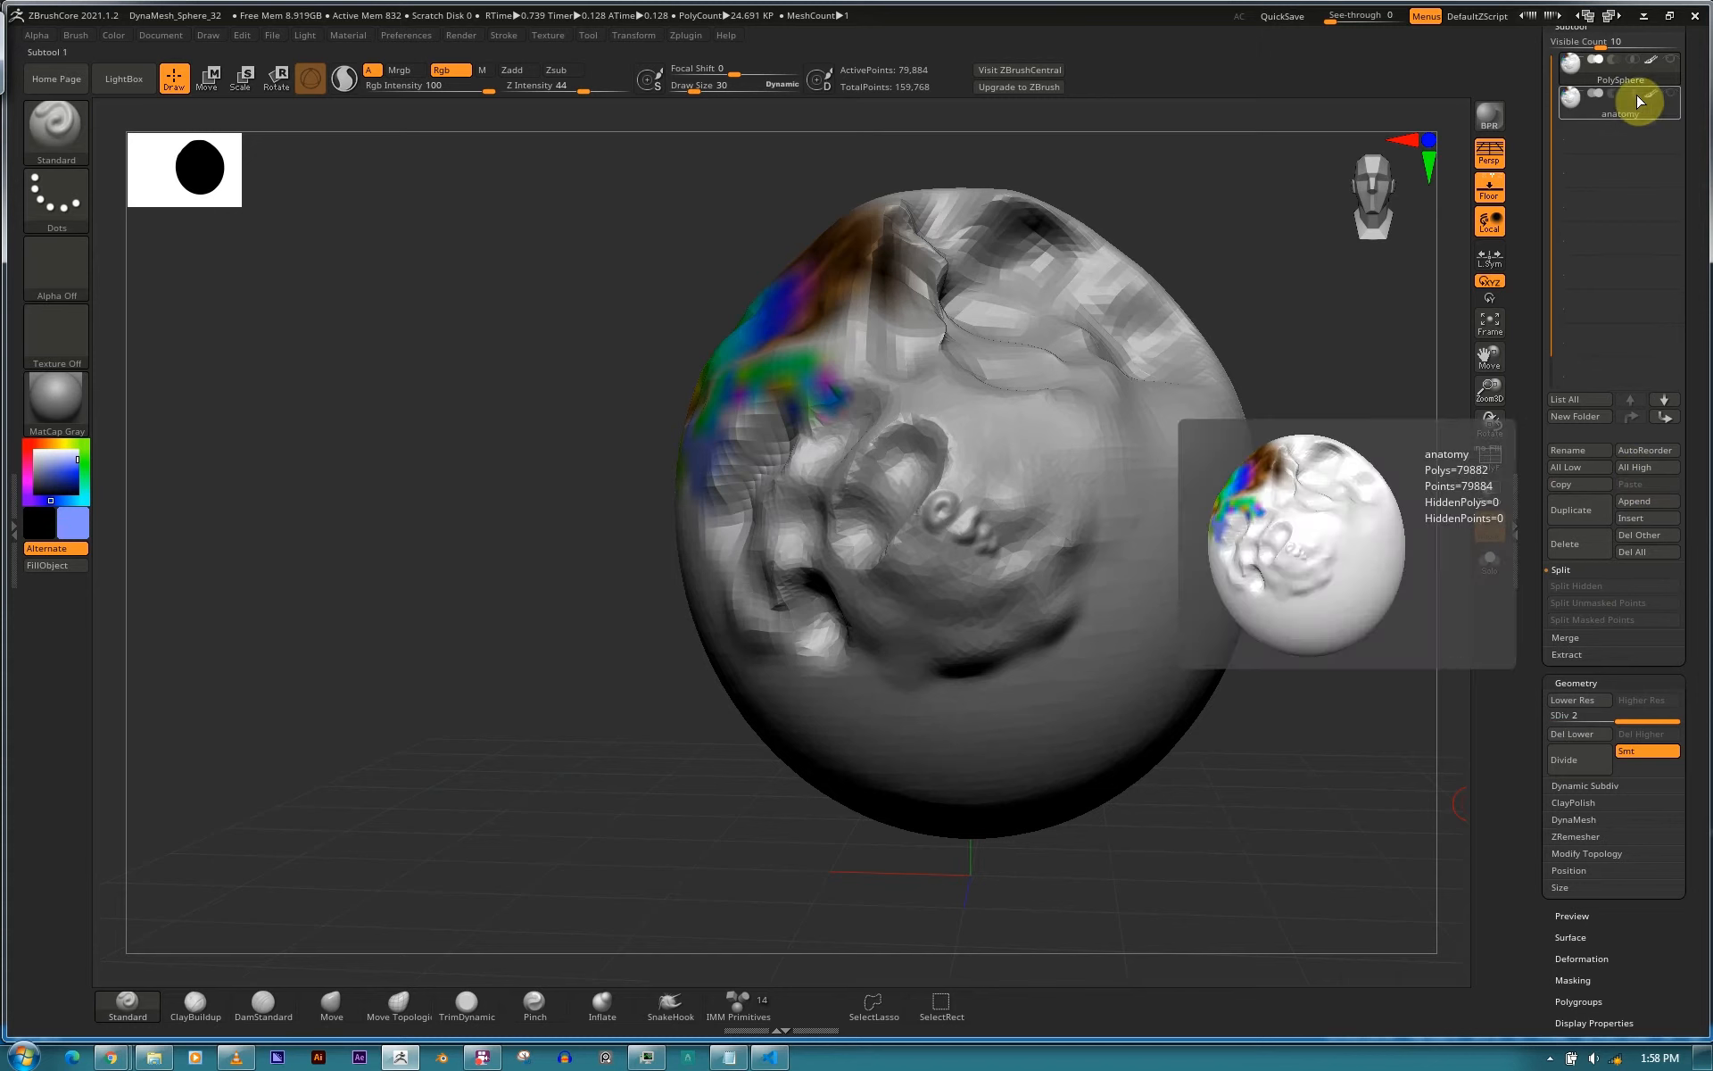
# Duplicate the PolySphere subtool.
pyautogui.moveTo(1692, 107); pyautogui.dragTo(1687, 50)
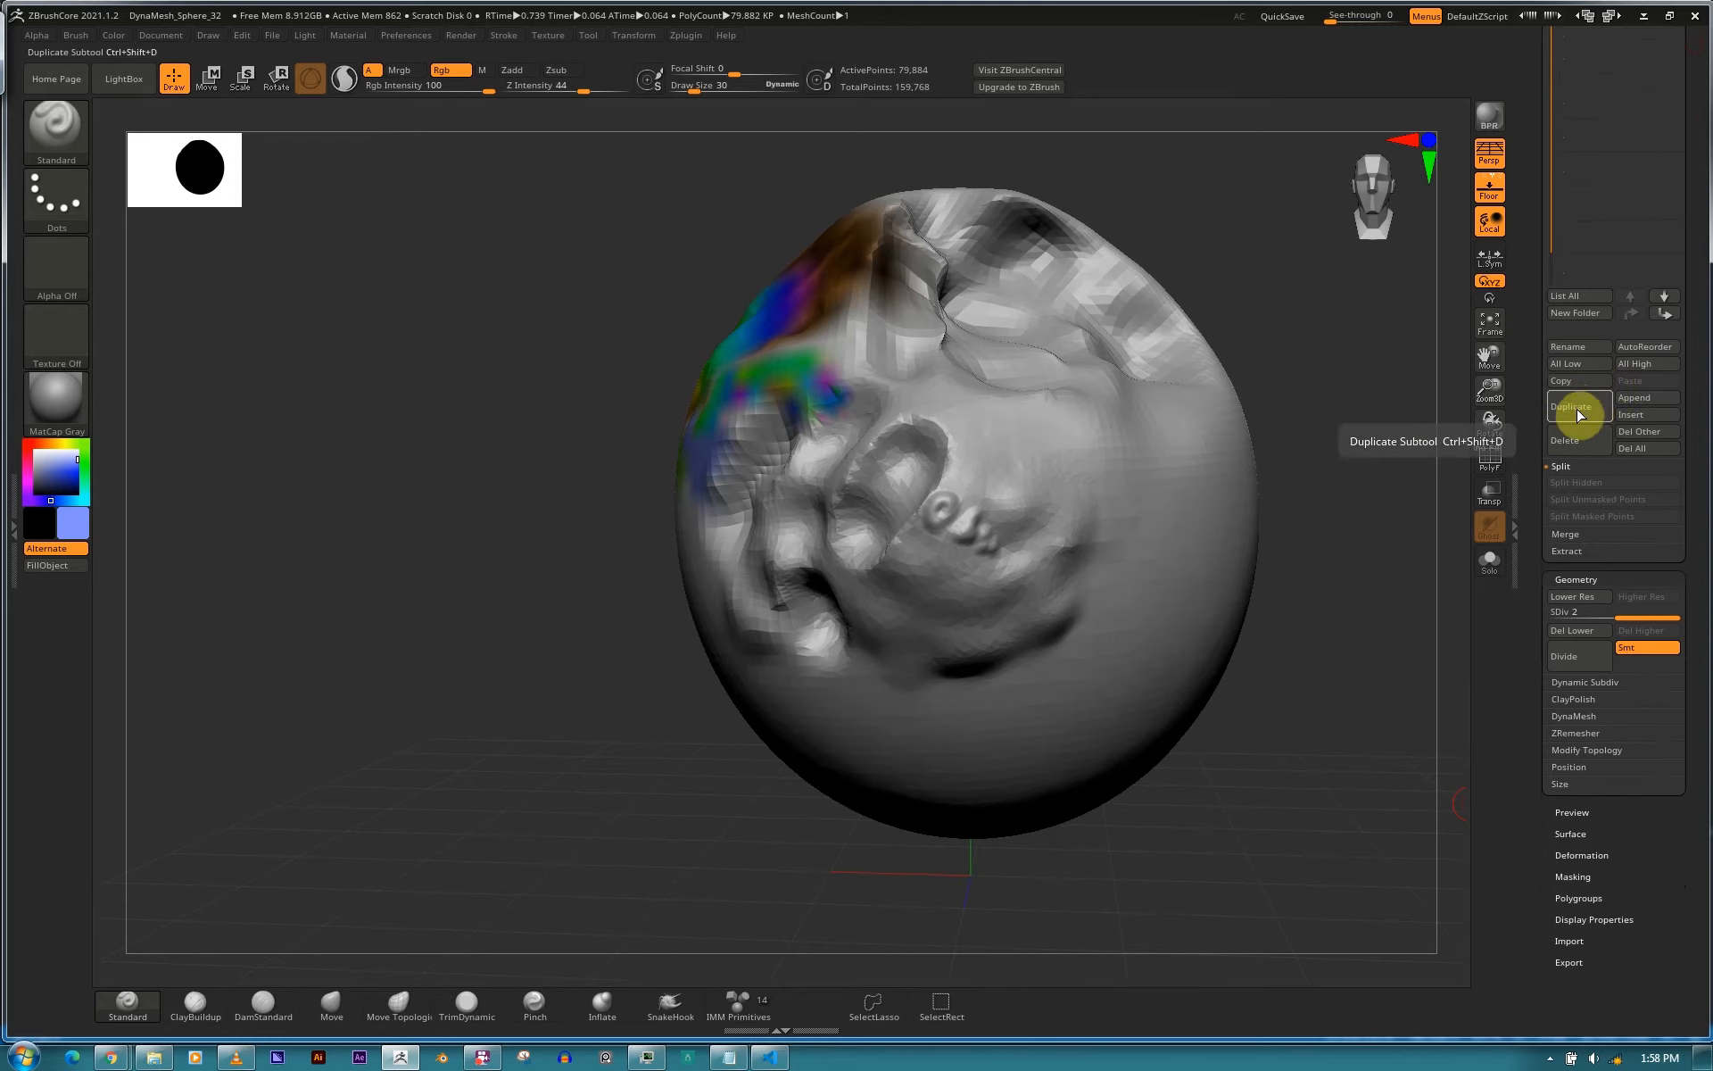
pyautogui.moveTo(1684, 262); pyautogui.dragTo(1680, 344)
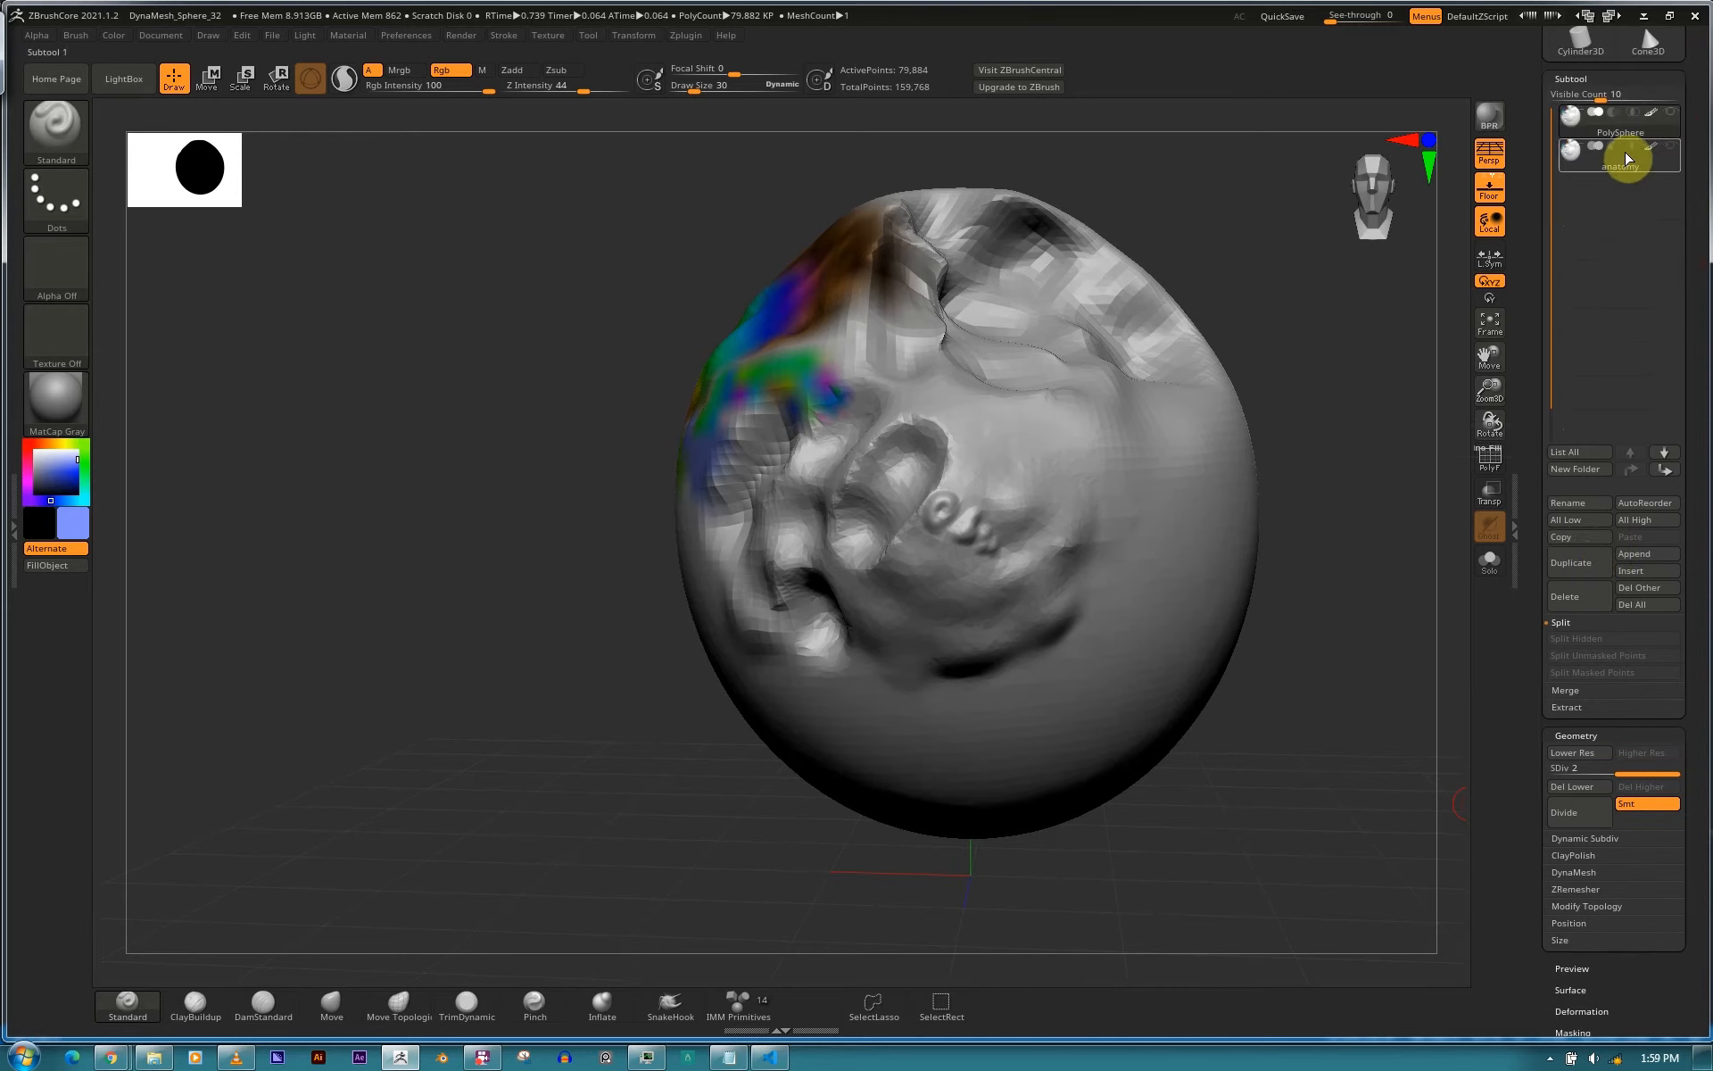
pyautogui.click(1574, 555)
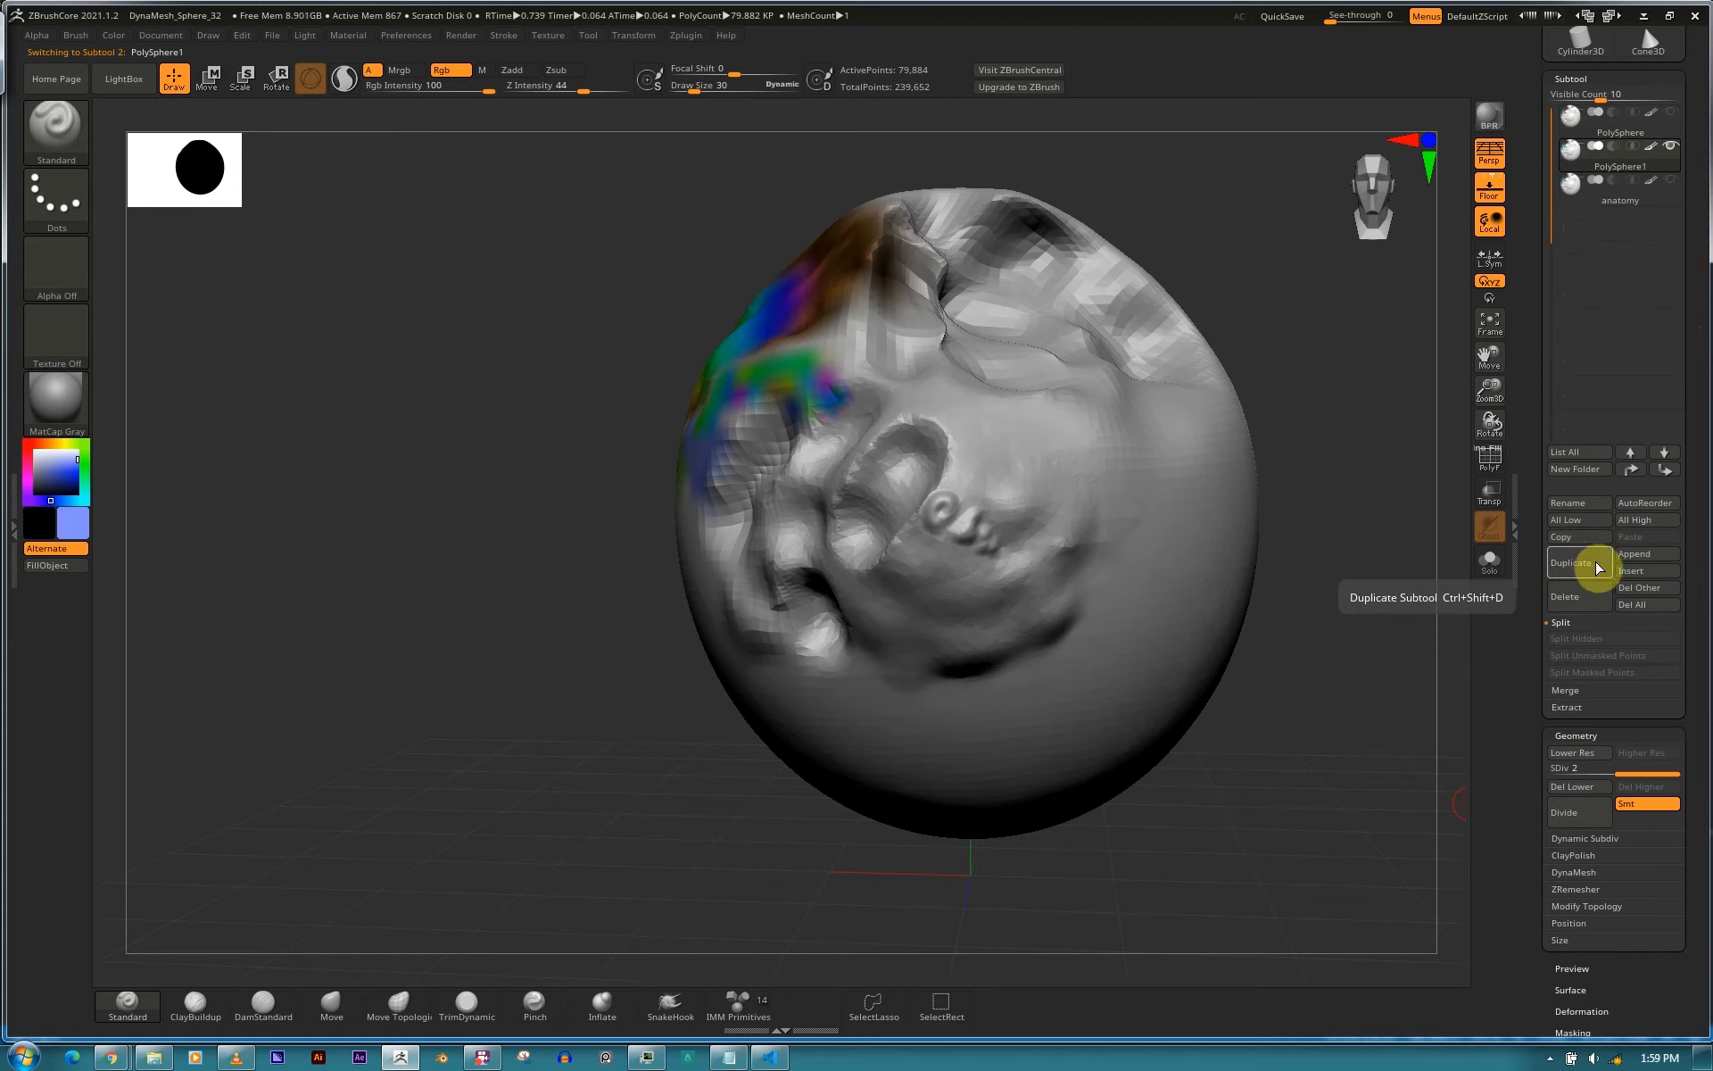
# Append a PolyMesh3D star at the end of the subtool list and insert another directly below PolySphere1.
pyautogui.click(1642, 557)
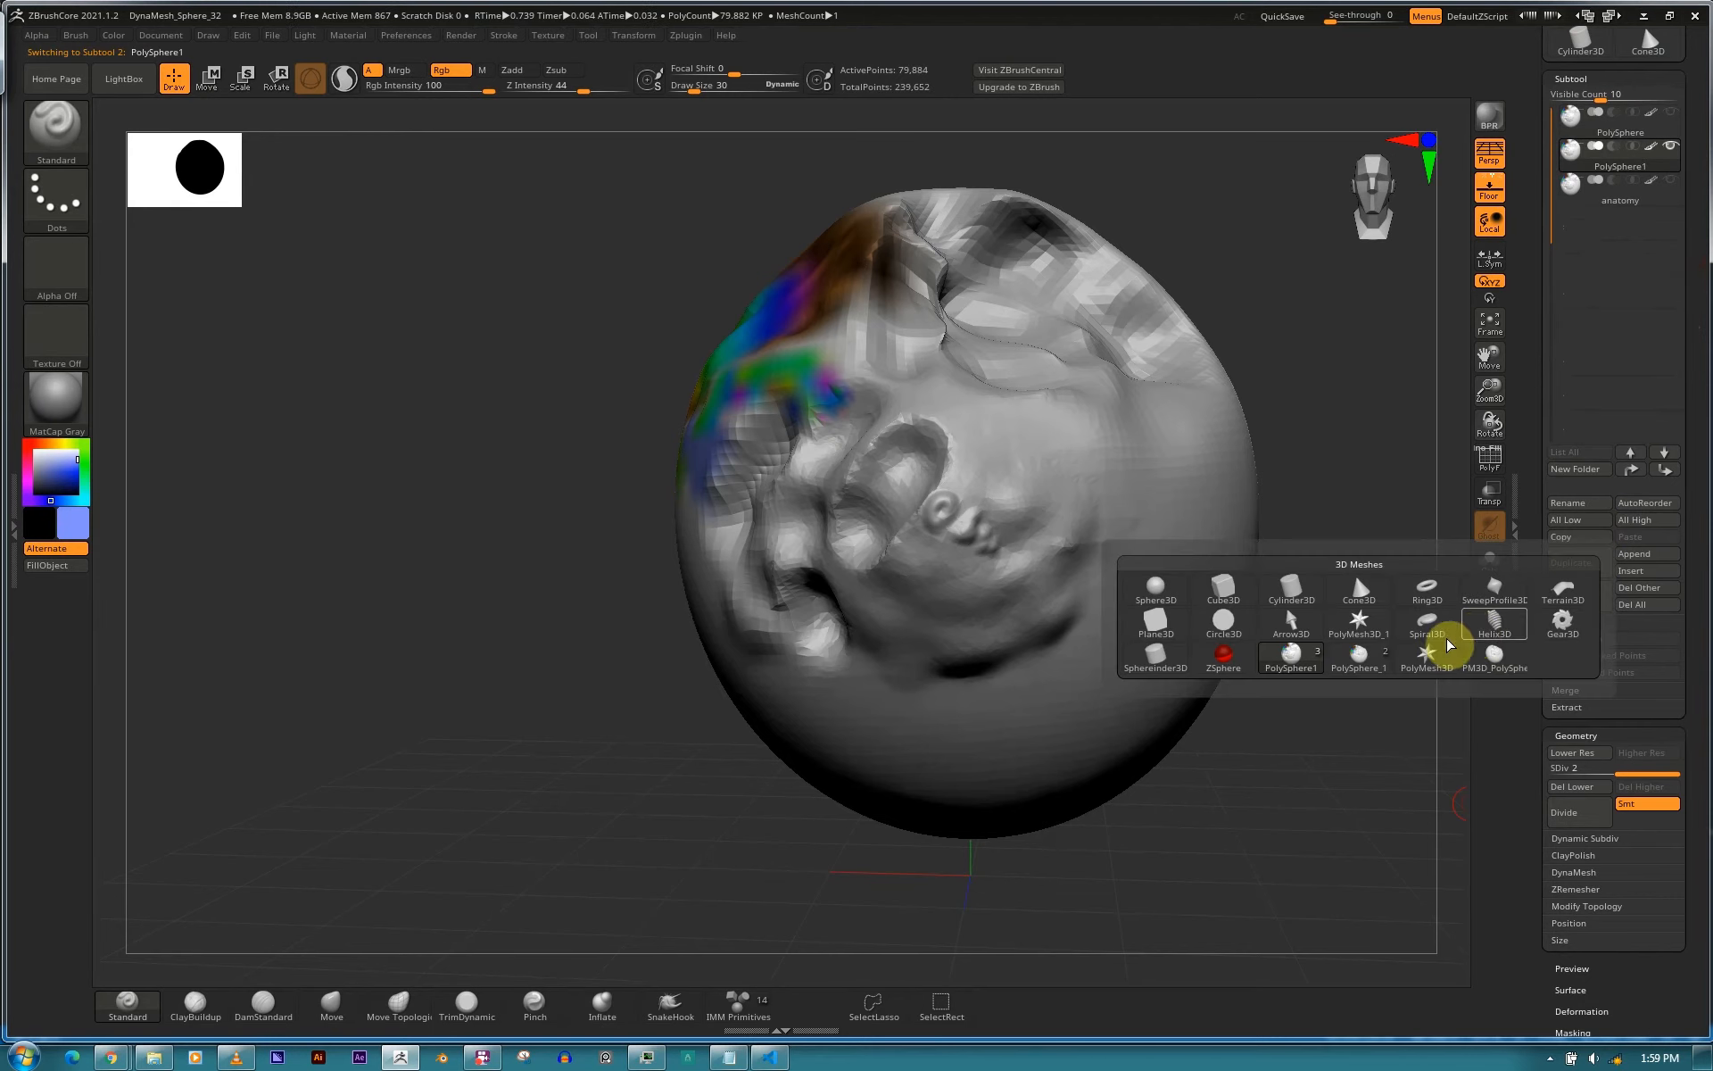
pyautogui.click(1427, 658)
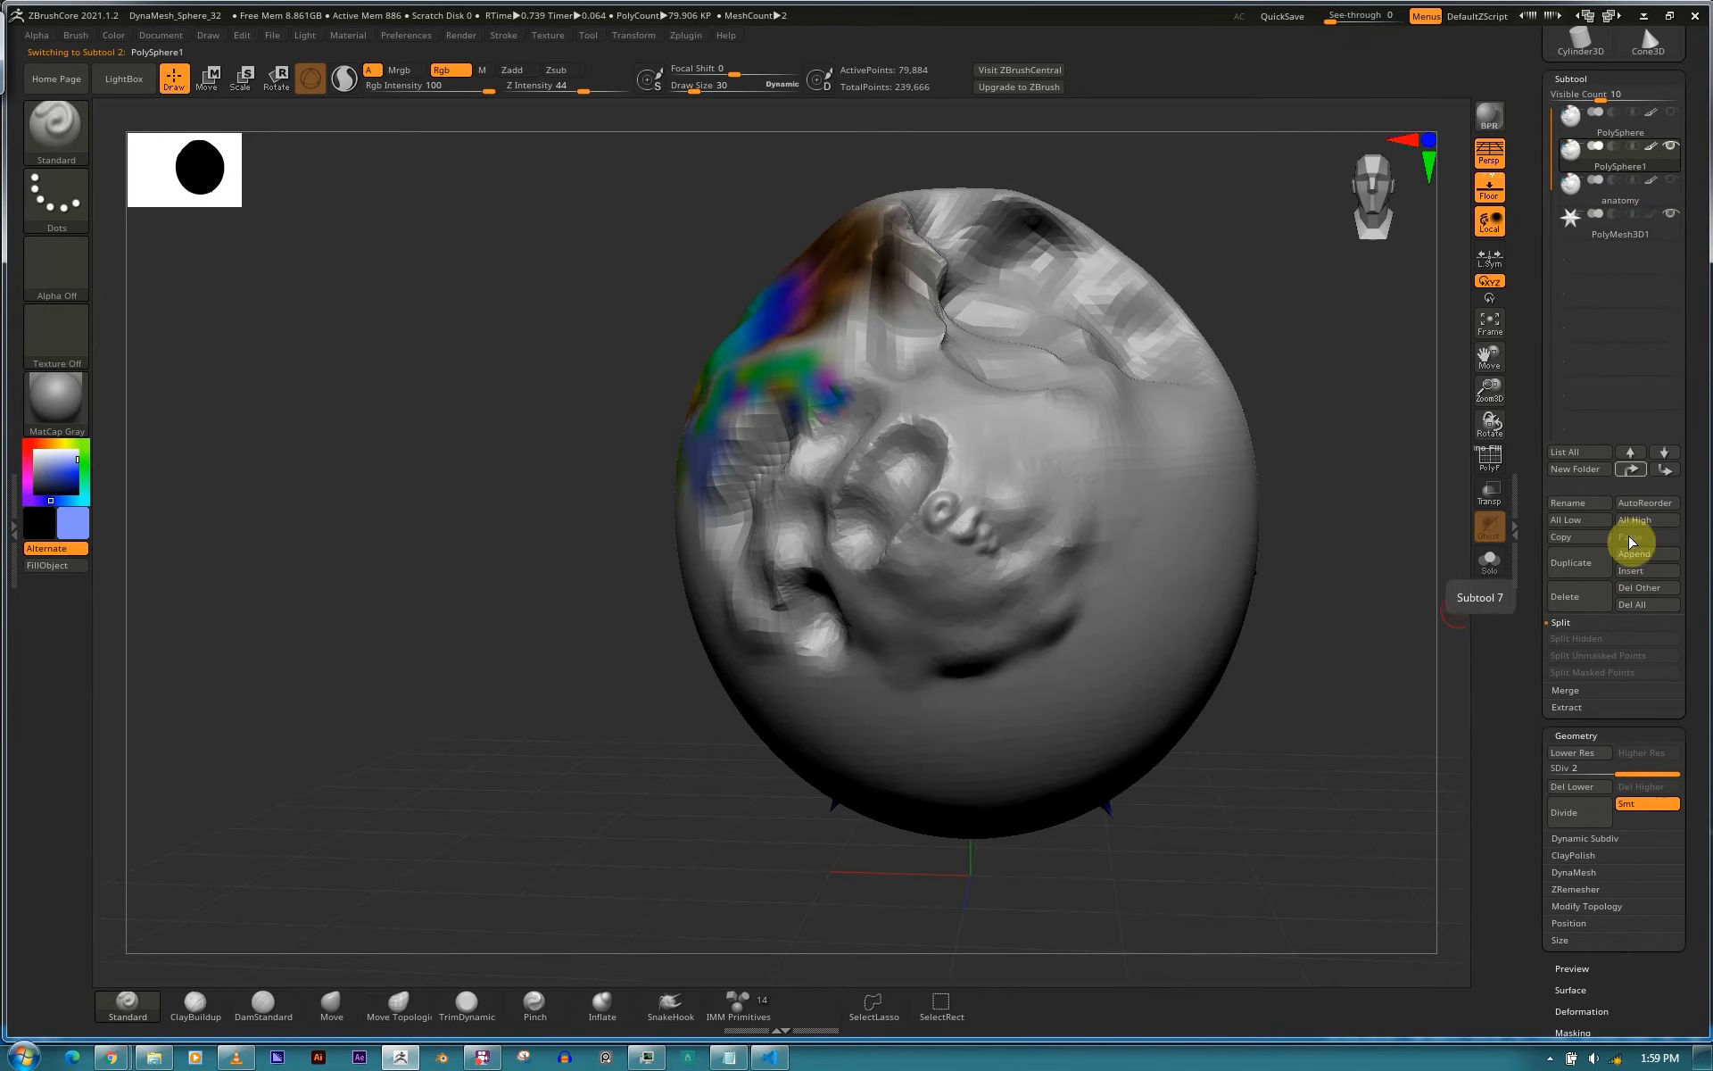
pyautogui.click(1633, 571)
pyautogui.click(1427, 672)
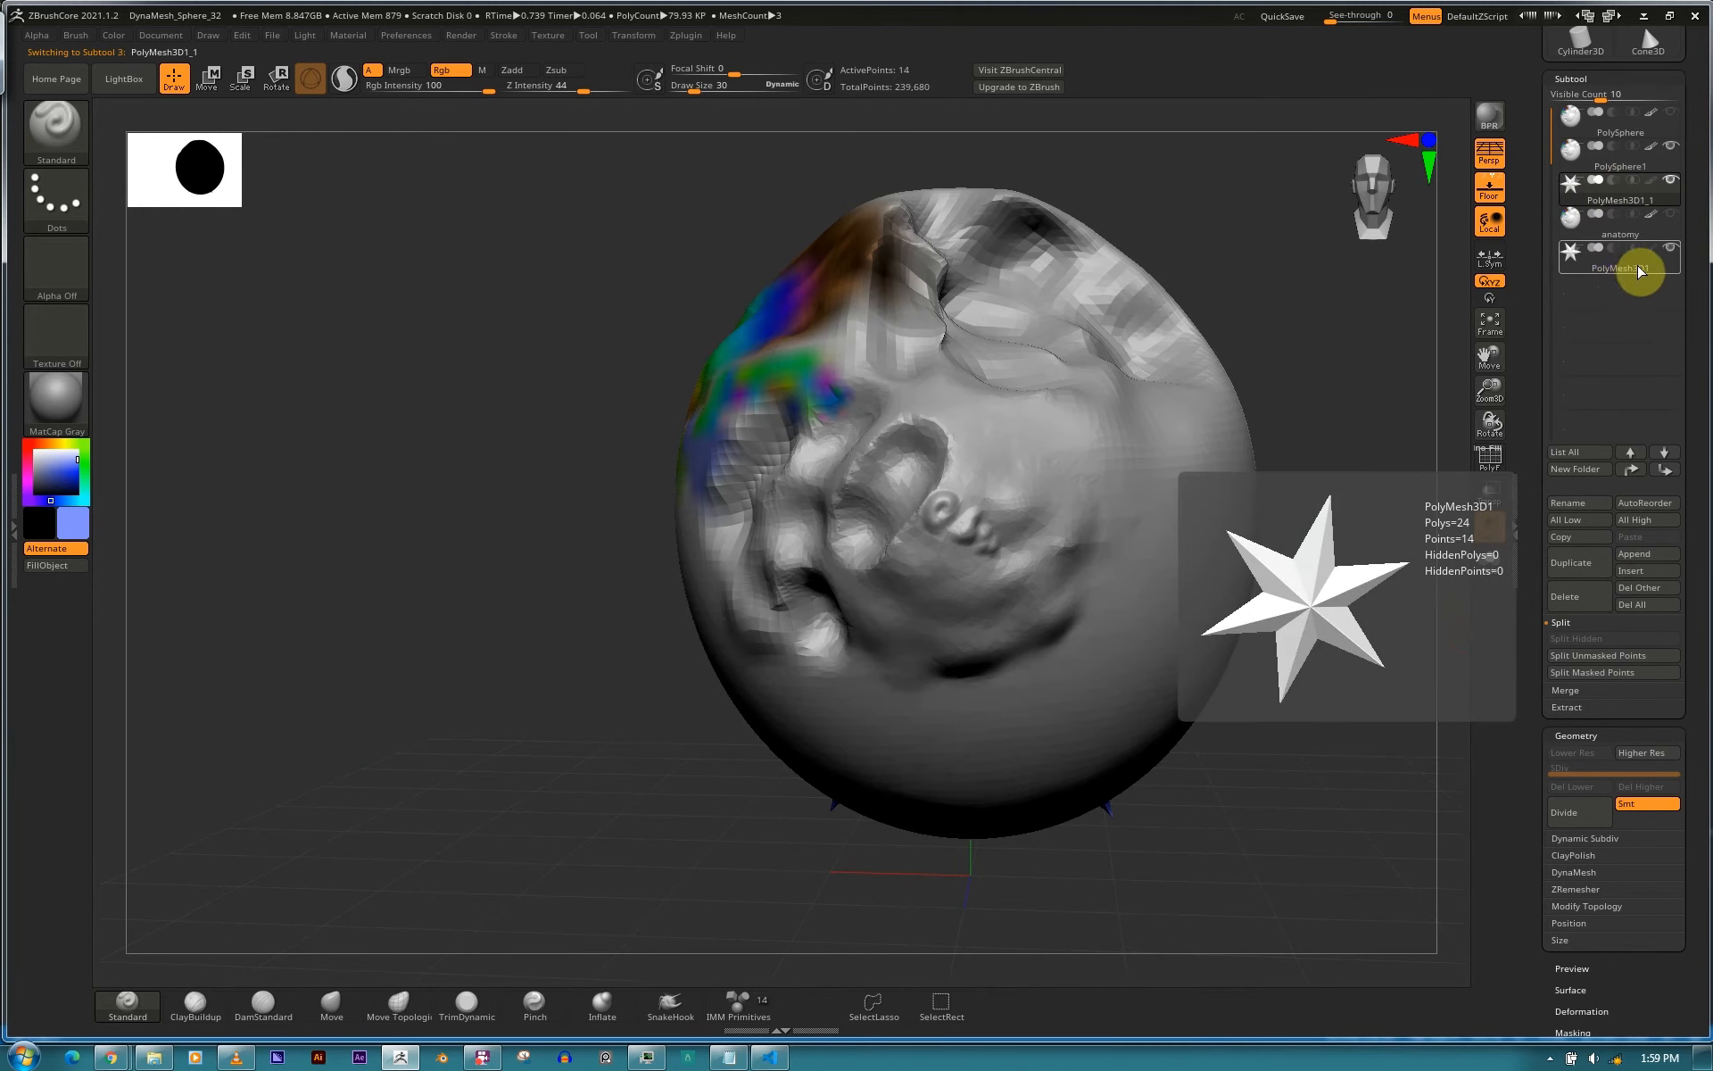
# Delete the inserted PolyMesh3D1_1 star subtool located between PolySphere1 and anatomy.
pyautogui.moveTo(1690, 281); pyautogui.dragTo(1694, 235)
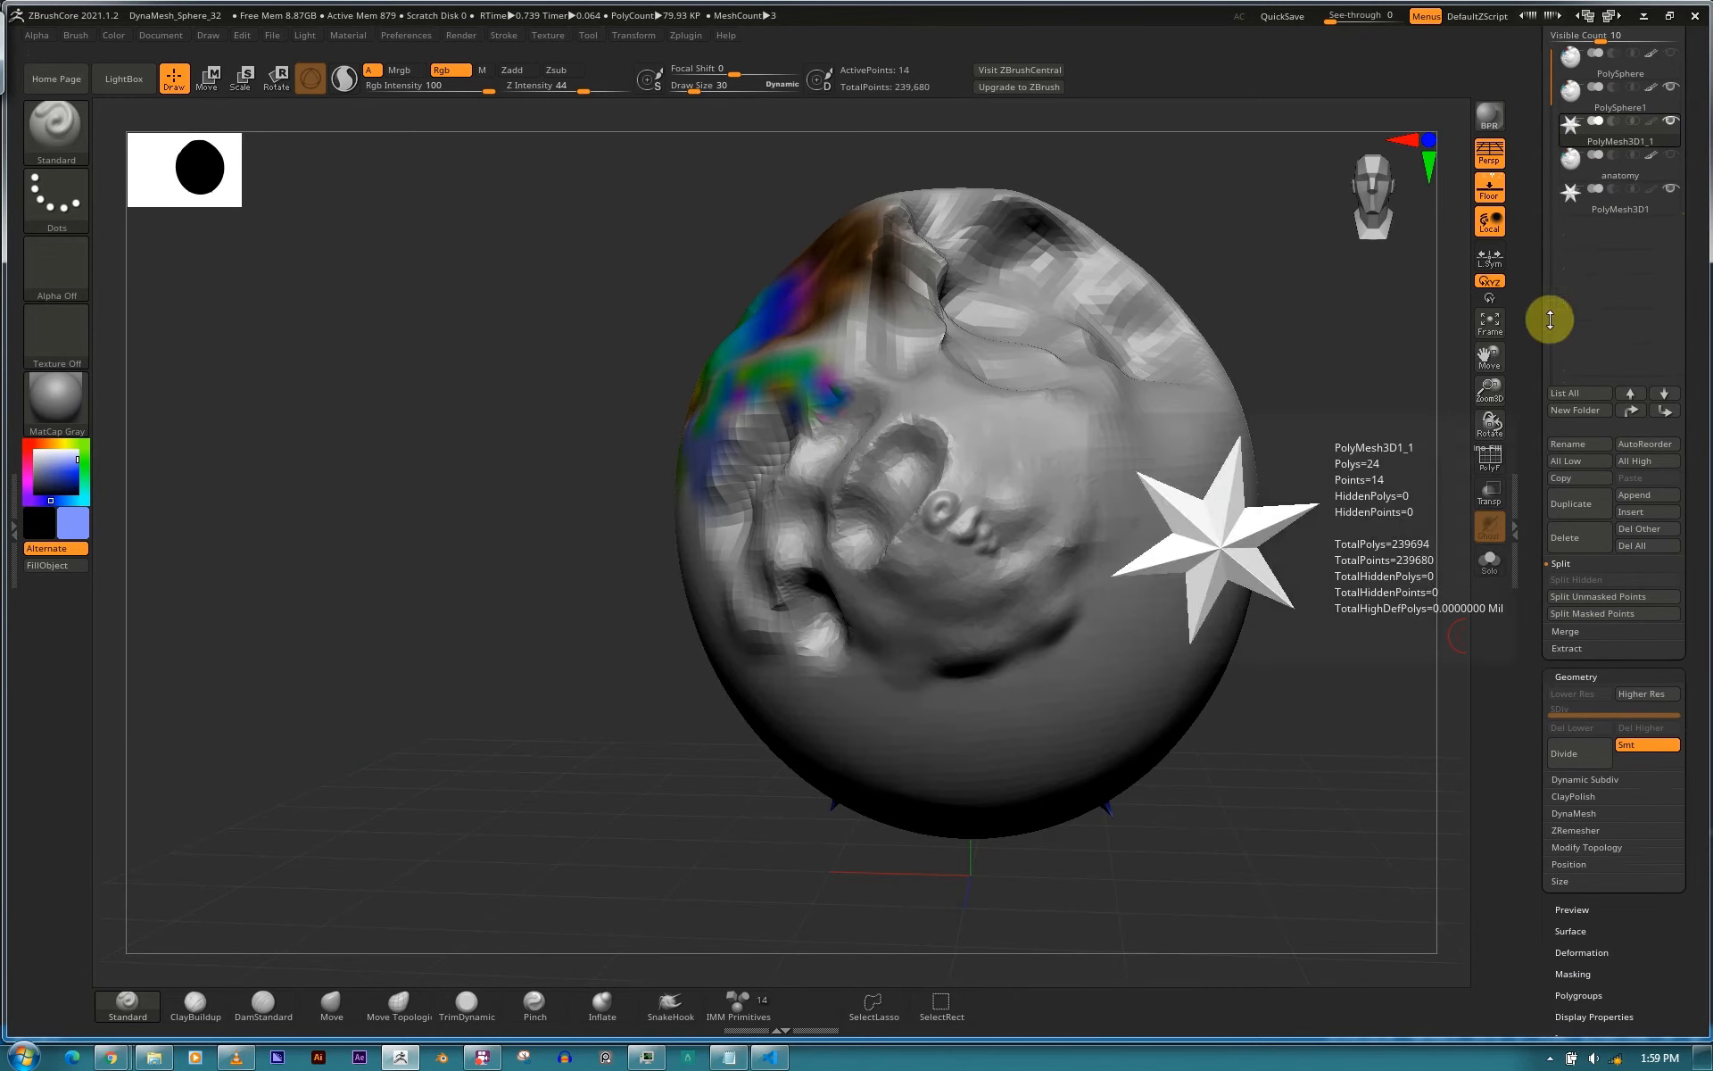
pyautogui.moveTo(1705, 164)
pyautogui.mouseDown()
pyautogui.moveTo(1677, 94)
pyautogui.moveTo(1686, 179)
pyautogui.mouseUp()
pyautogui.click(1635, 211)
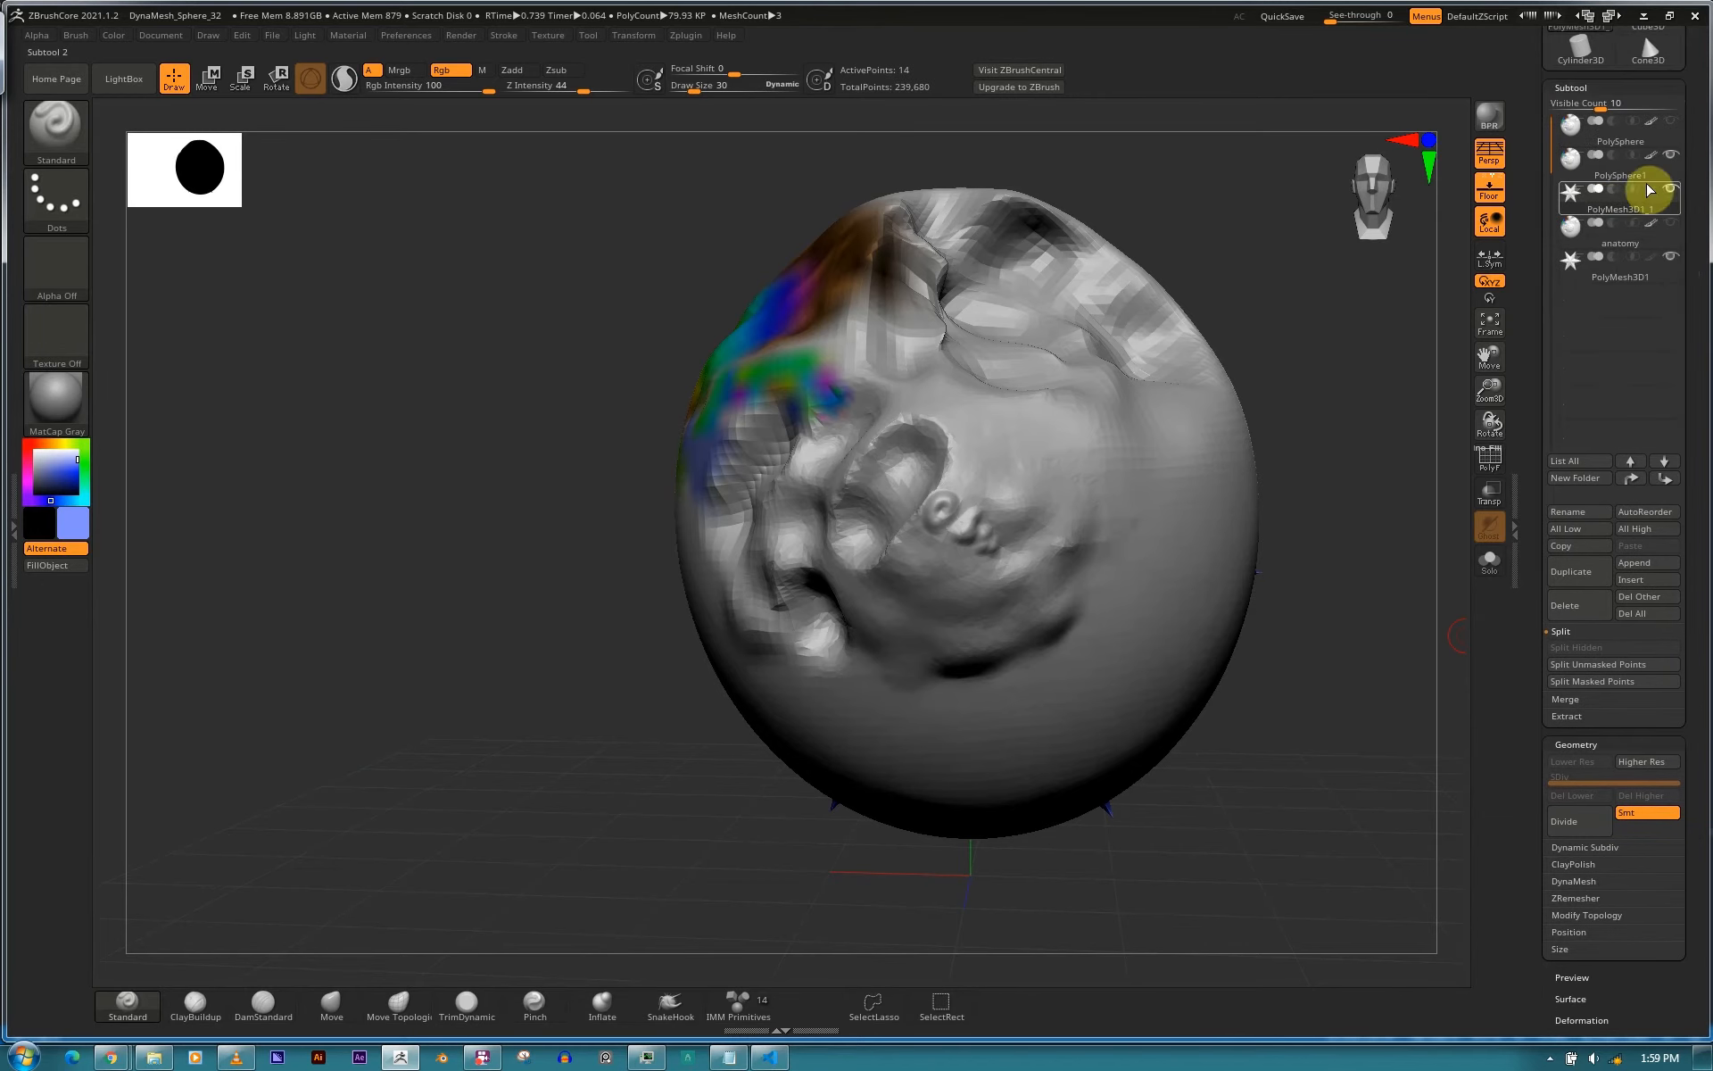
pyautogui.moveTo(1625, 229)
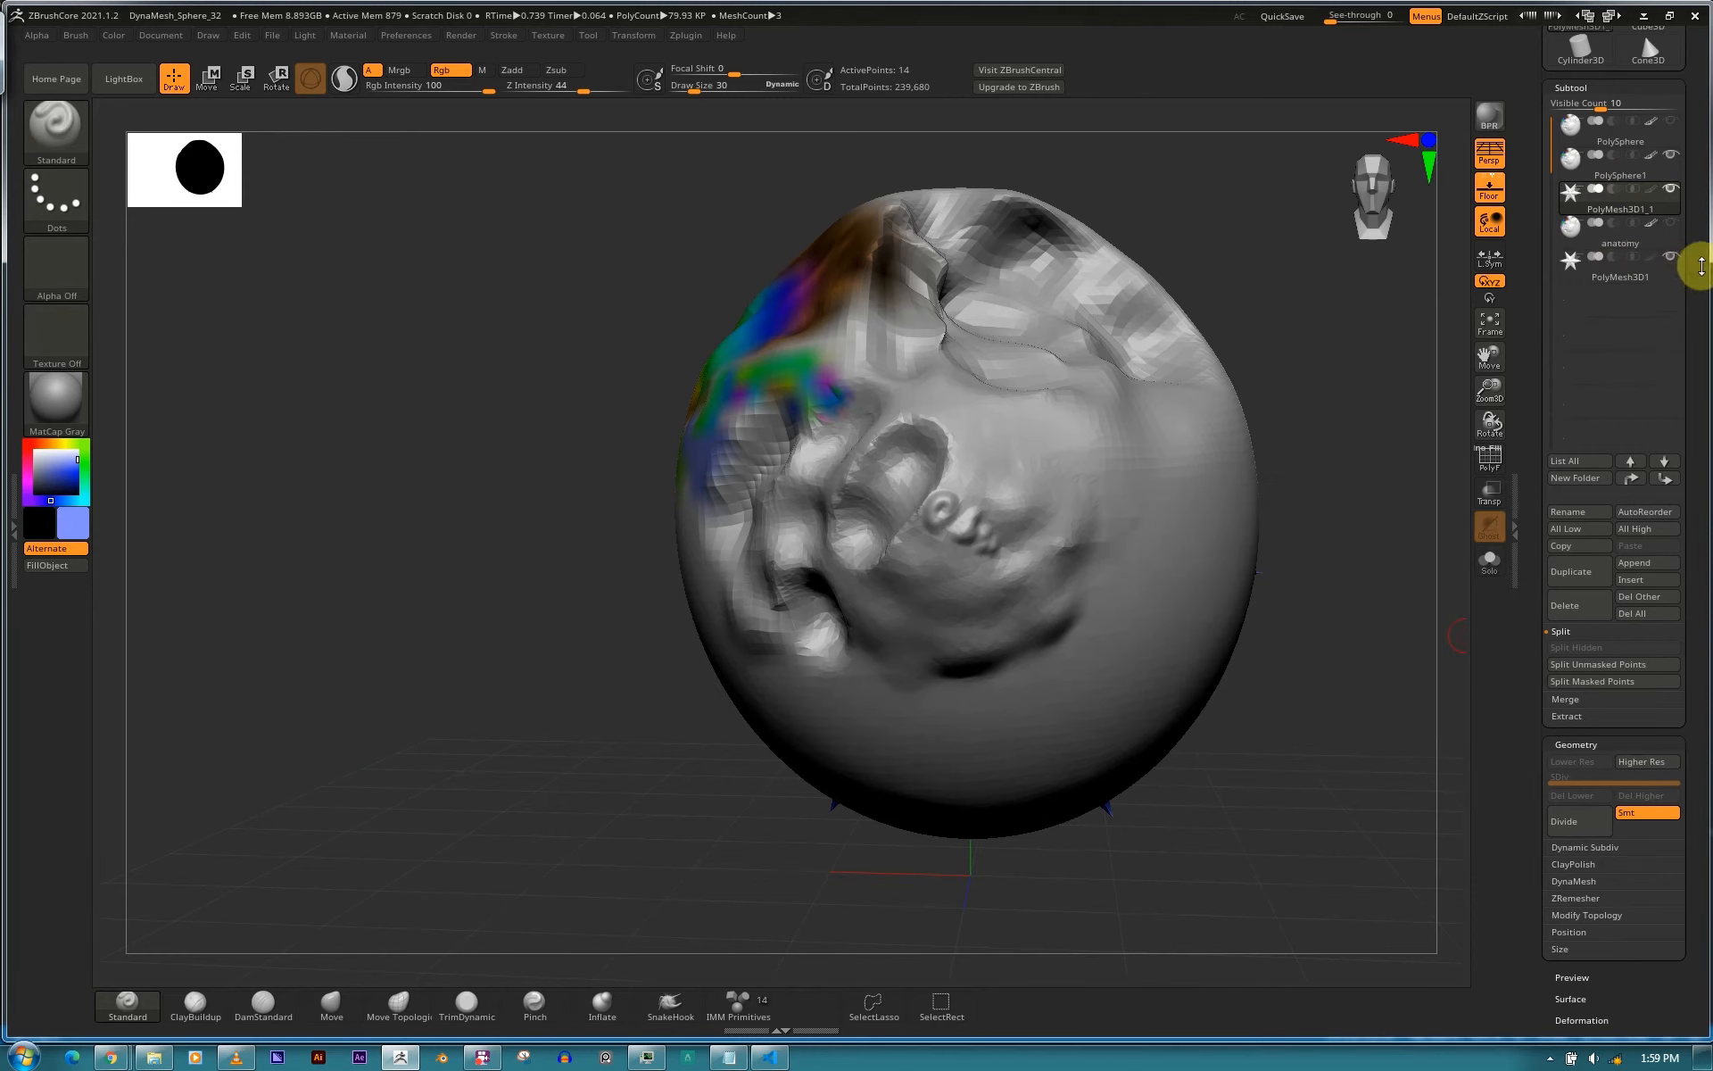
pyautogui.moveTo(1693, 260); pyautogui.dragTo(1685, 171)
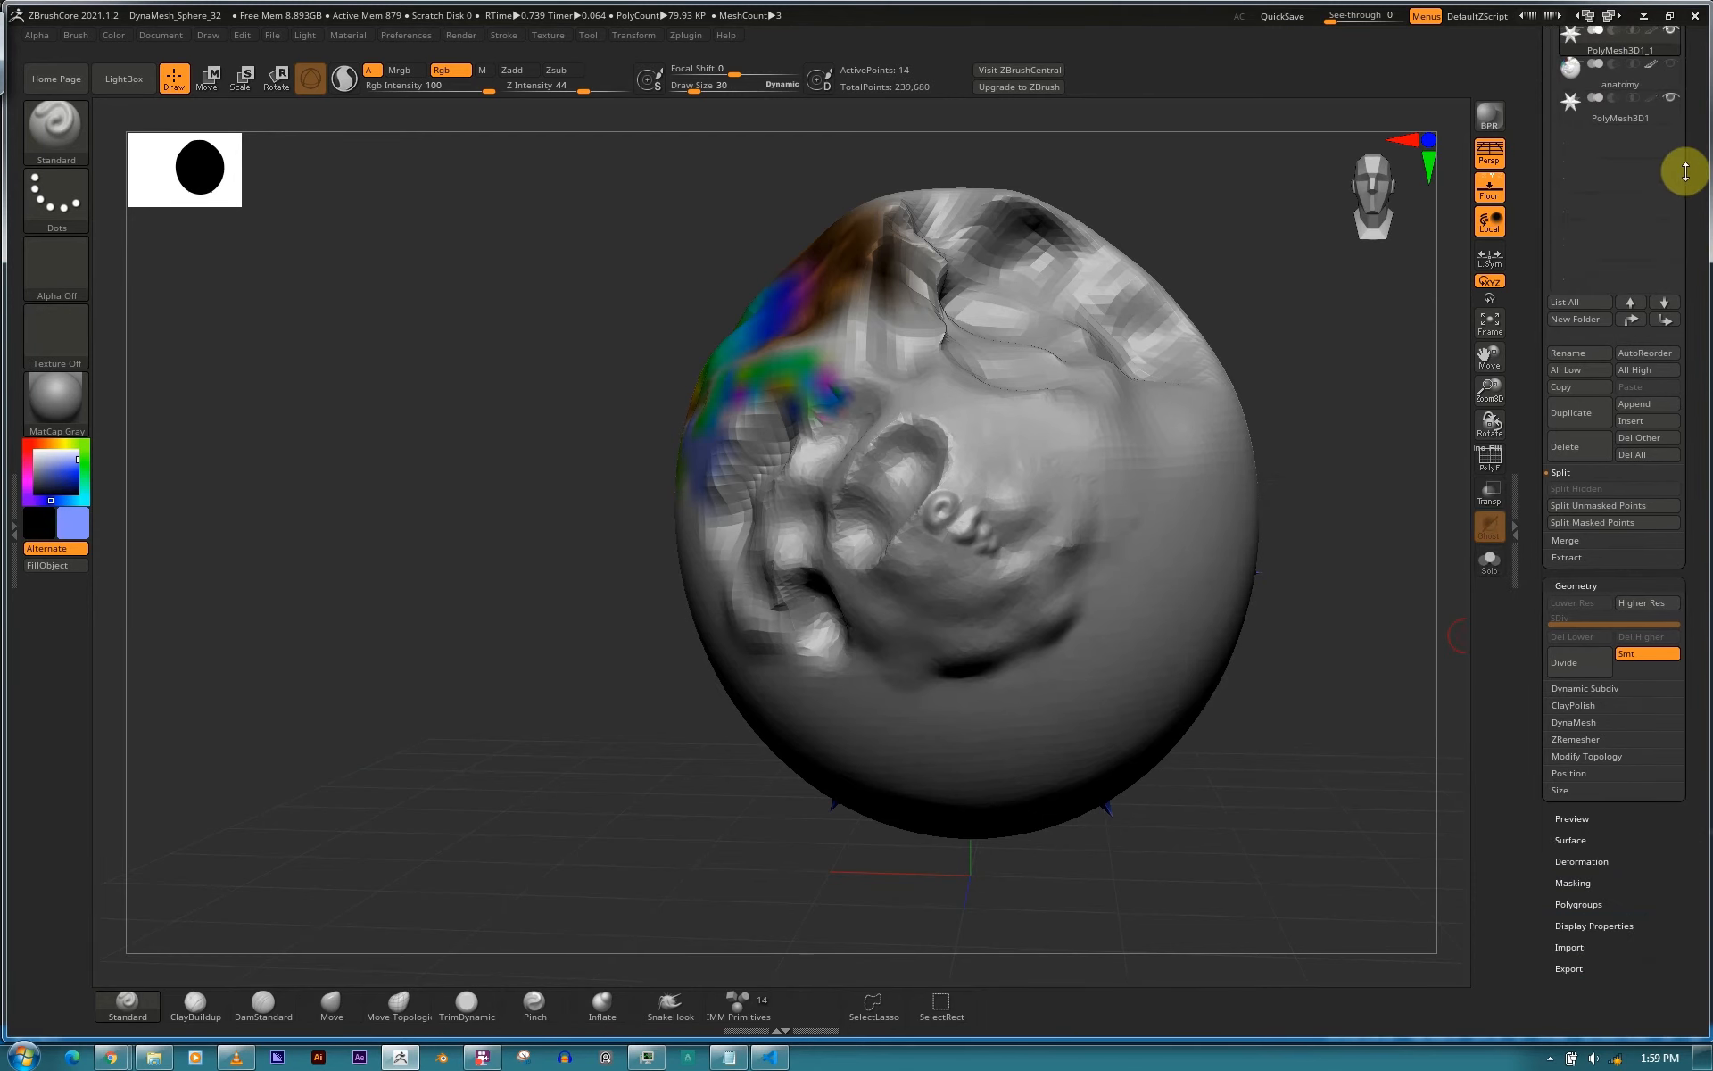
pyautogui.moveTo(1683, 409)
pyautogui.mouseDown()
pyautogui.moveTo(1691, 371)
pyautogui.moveTo(1637, 364)
pyautogui.moveTo(1693, 384)
pyautogui.moveTo(1692, 412)
pyautogui.mouseUp()
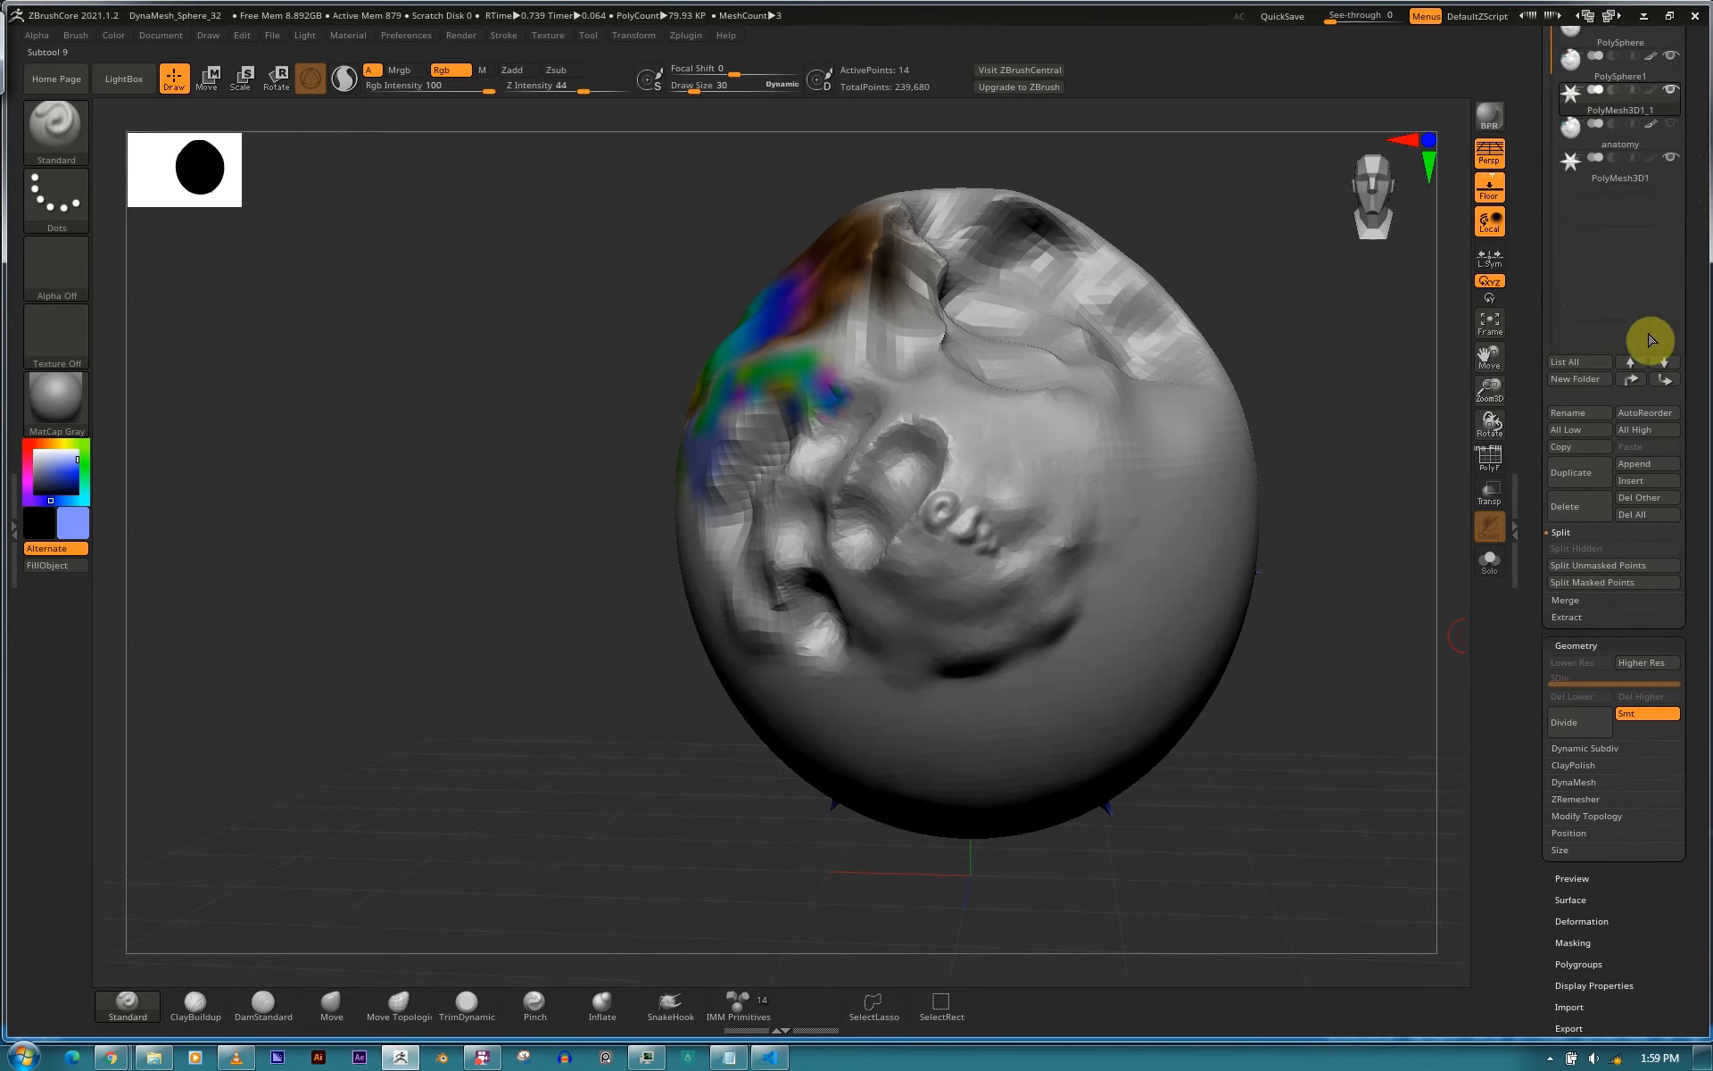
pyautogui.click(1574, 511)
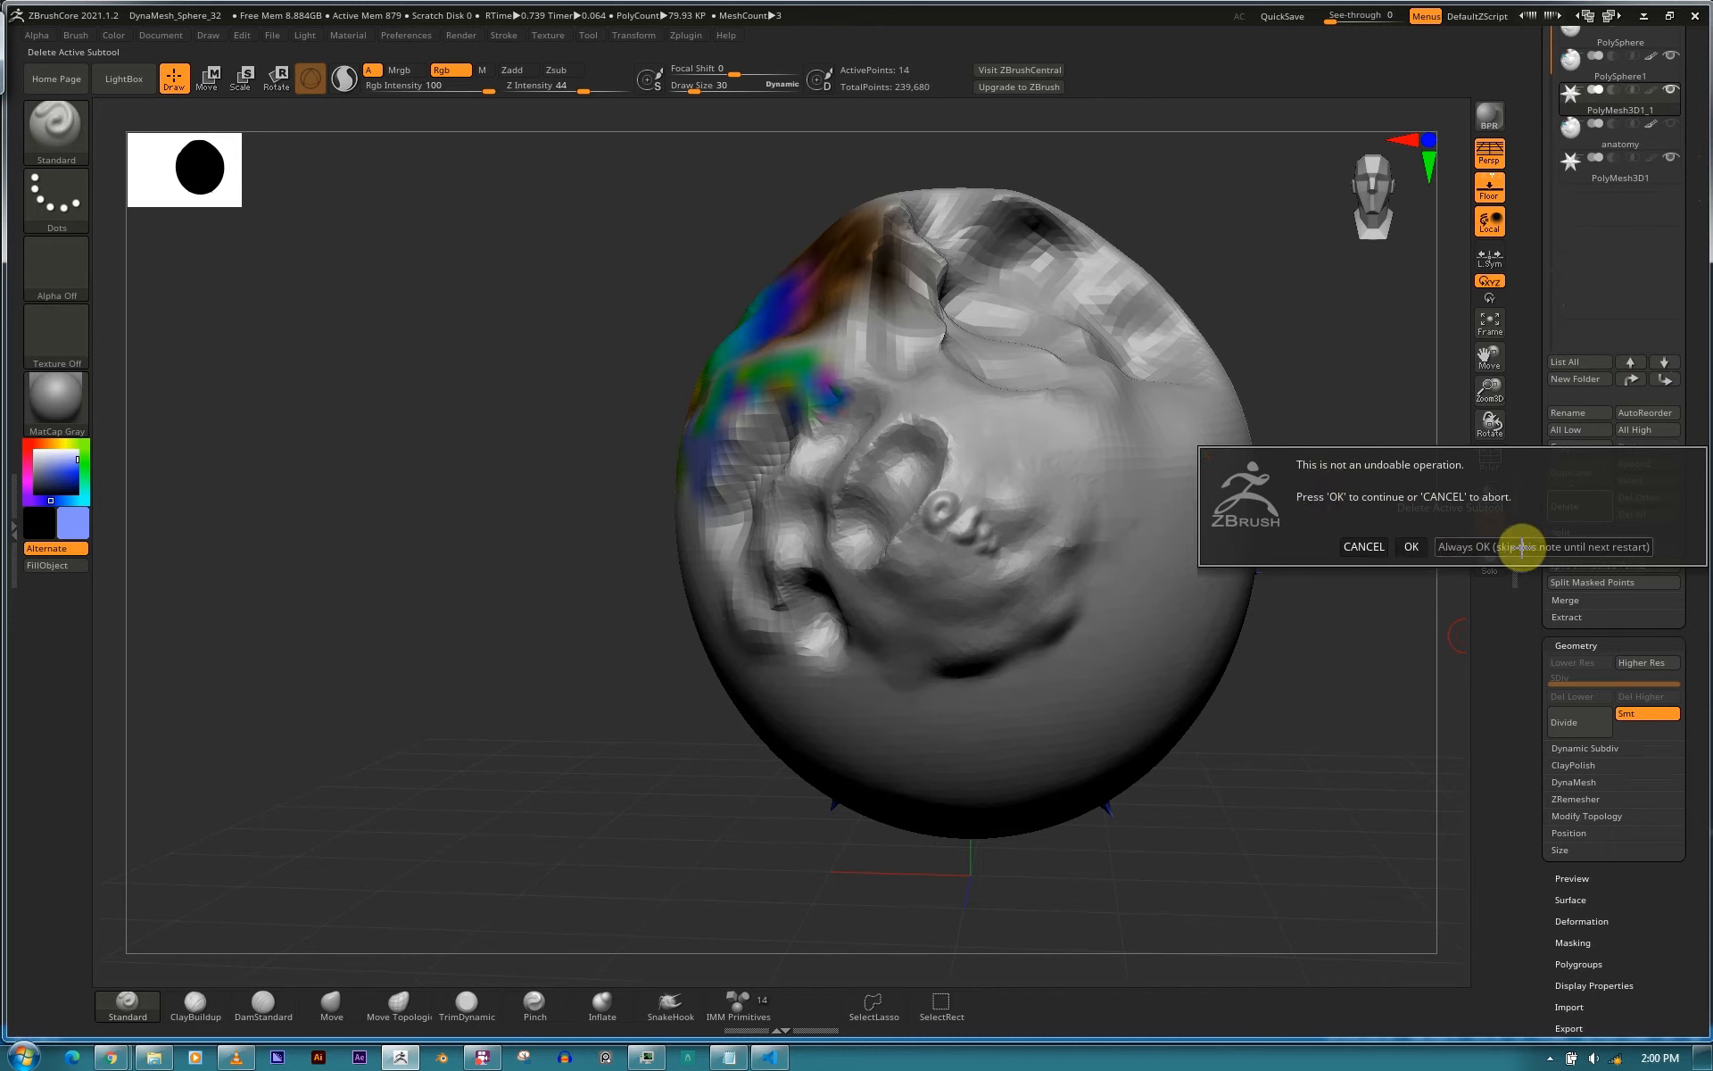
pyautogui.click(1408, 546)
pyautogui.click(1665, 129)
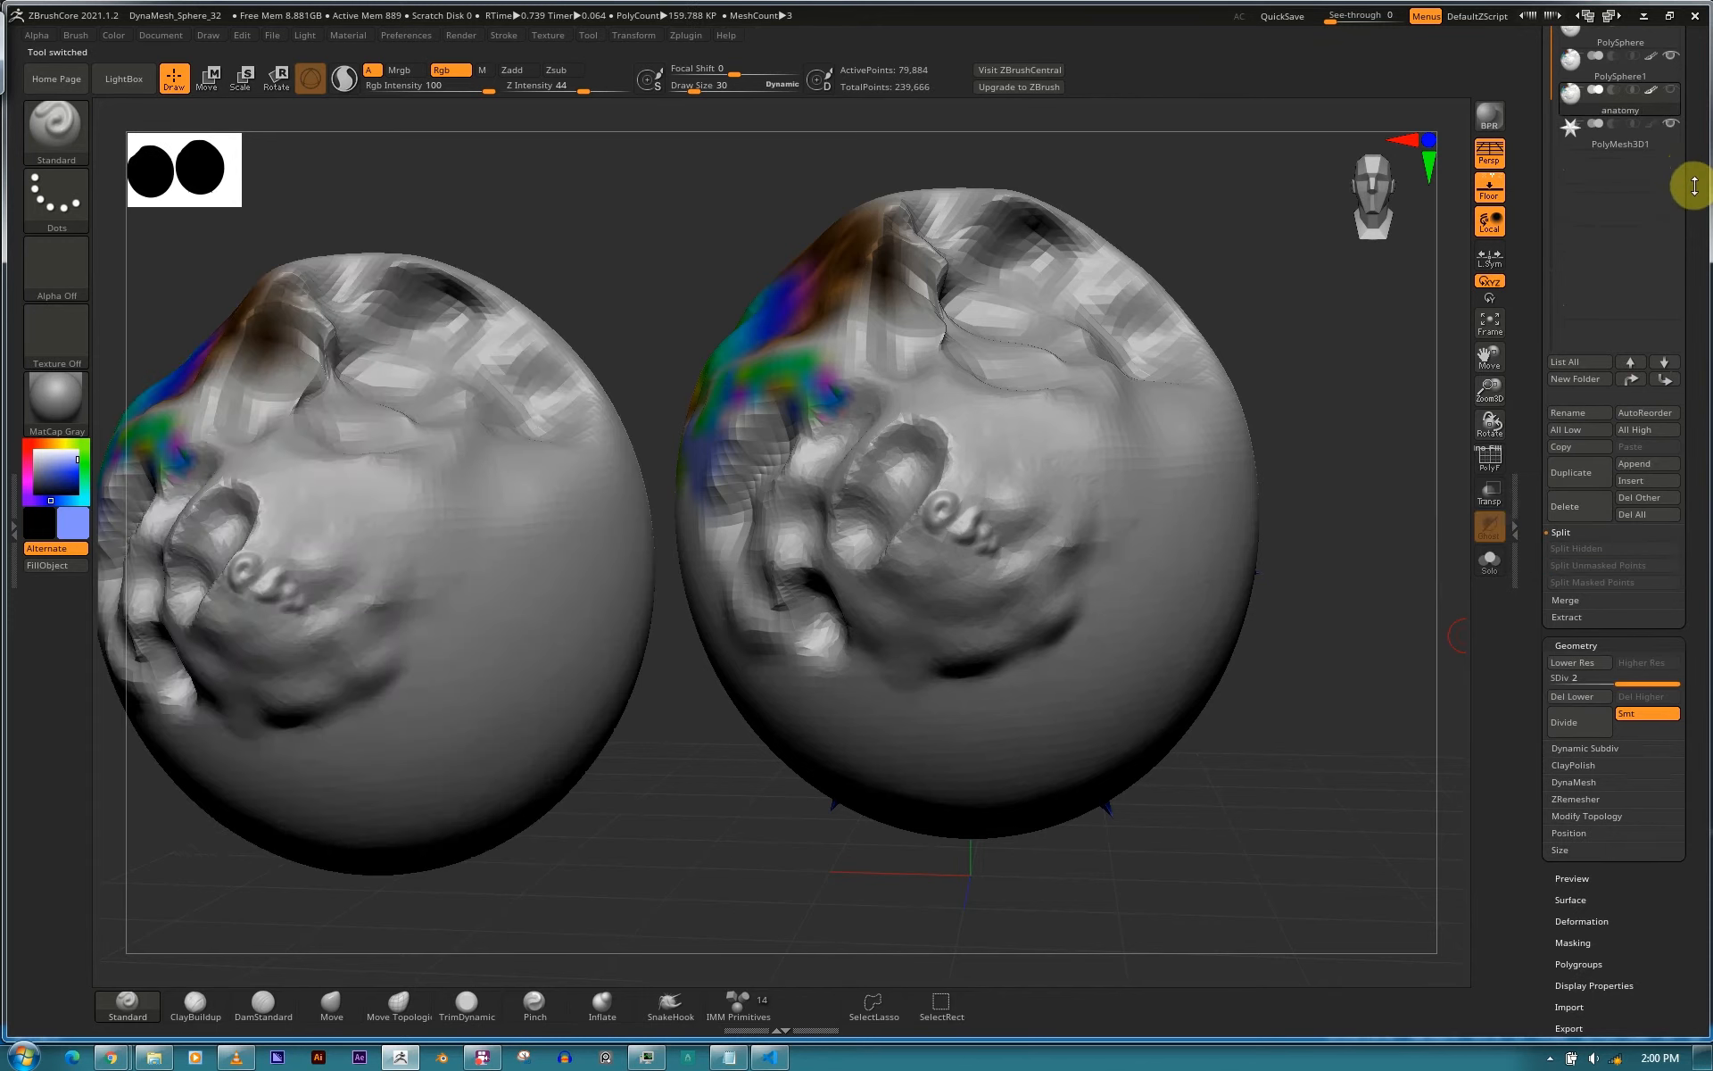
# Delete all subtools except anatomy, accepting that the operation cannot be undone.
pyautogui.moveTo(1694, 201); pyautogui.dragTo(1686, 283)
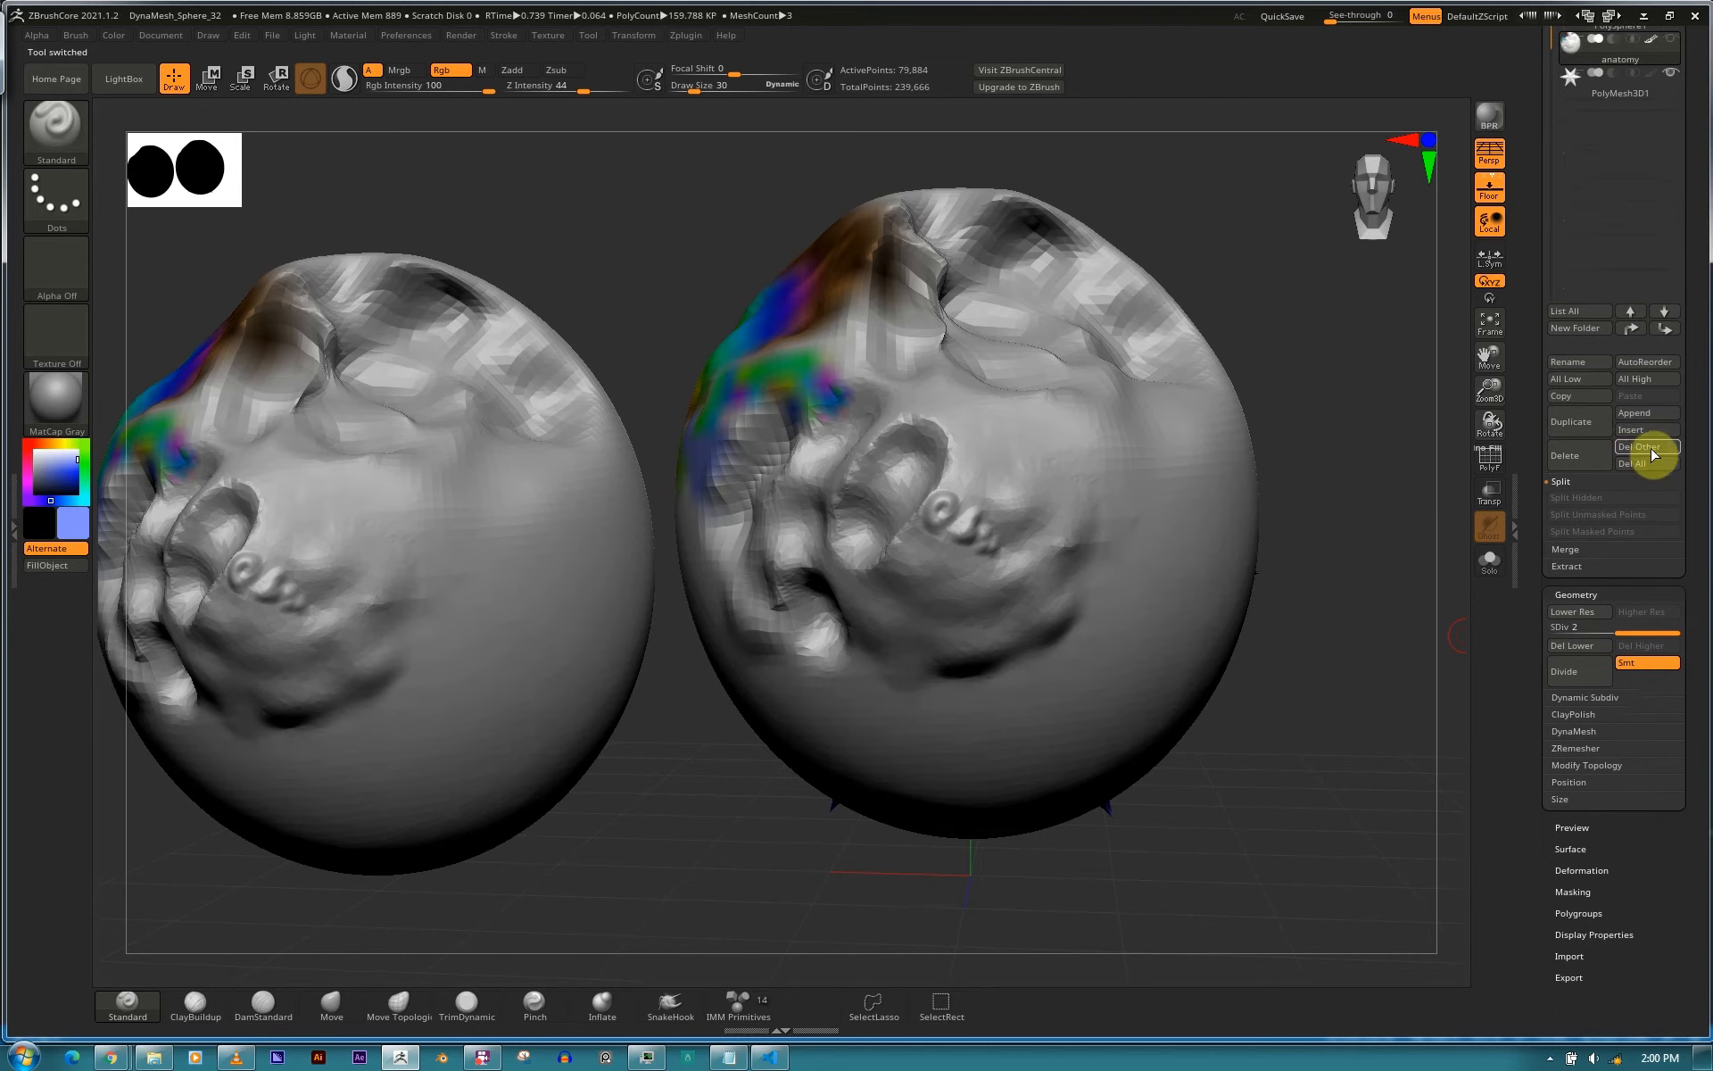
pyautogui.moveTo(1683, 279); pyautogui.dragTo(1676, 487)
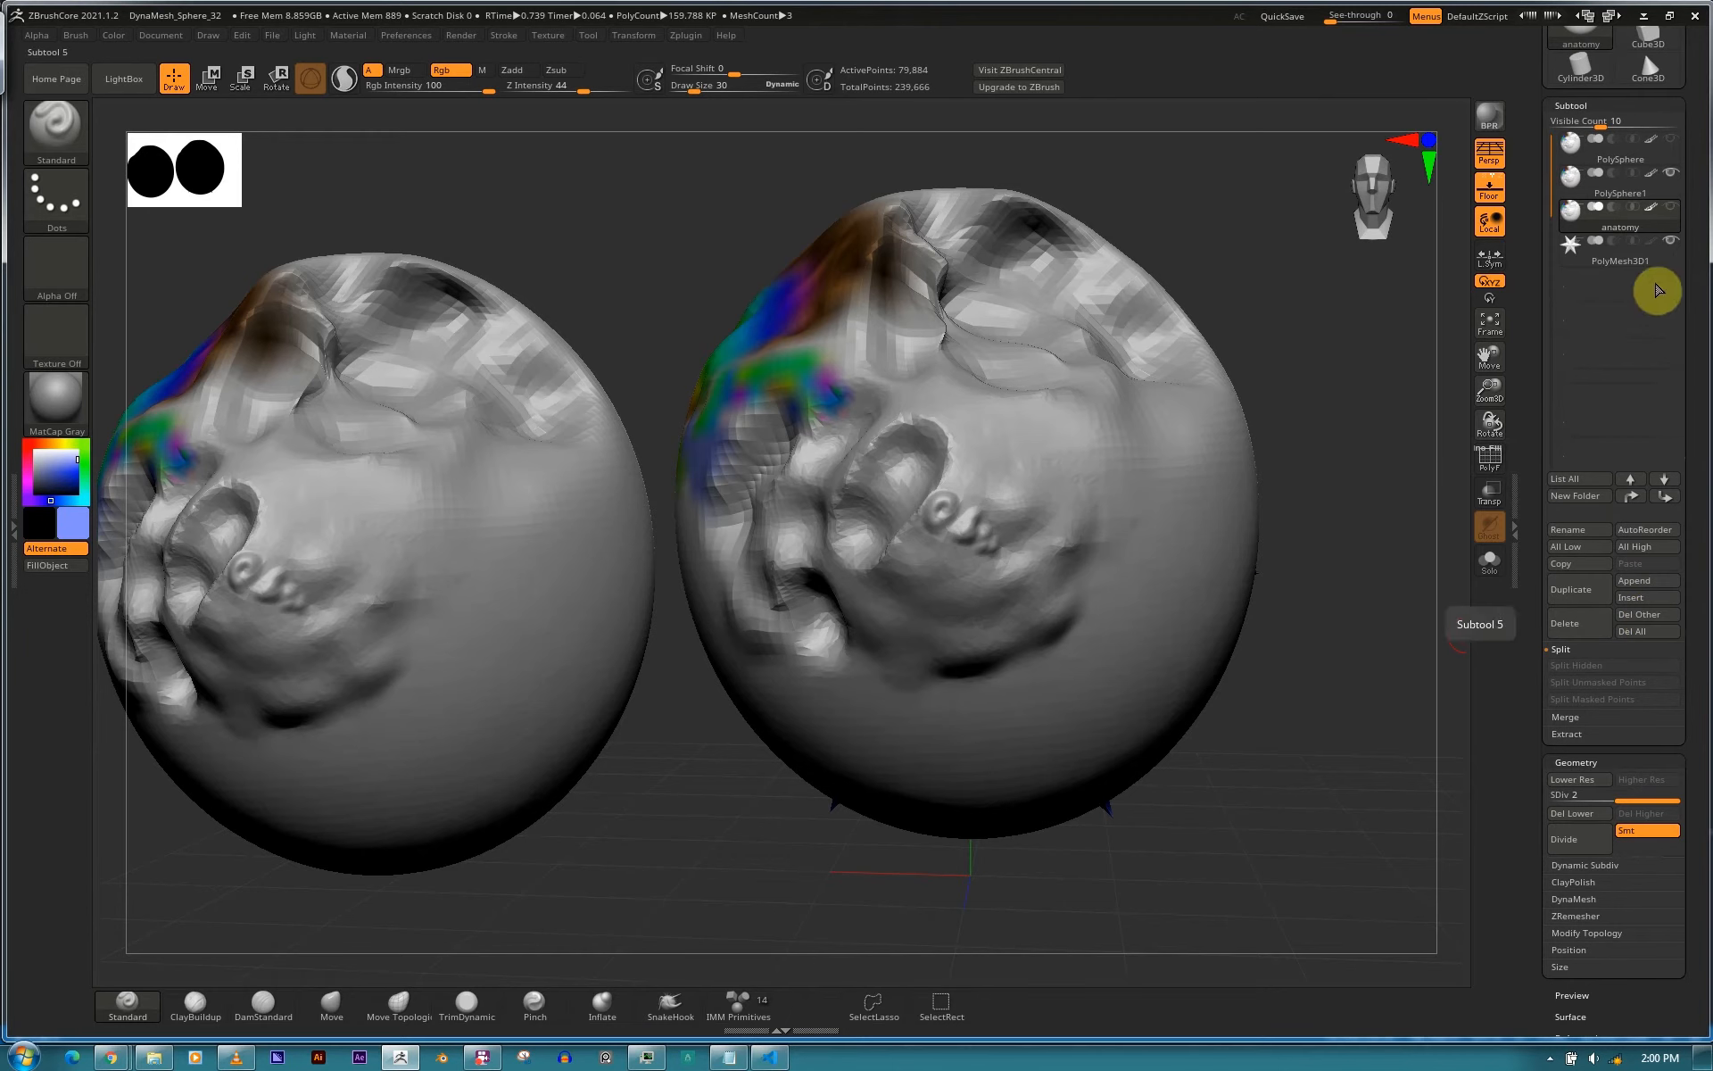
pyautogui.moveTo(1661, 230)
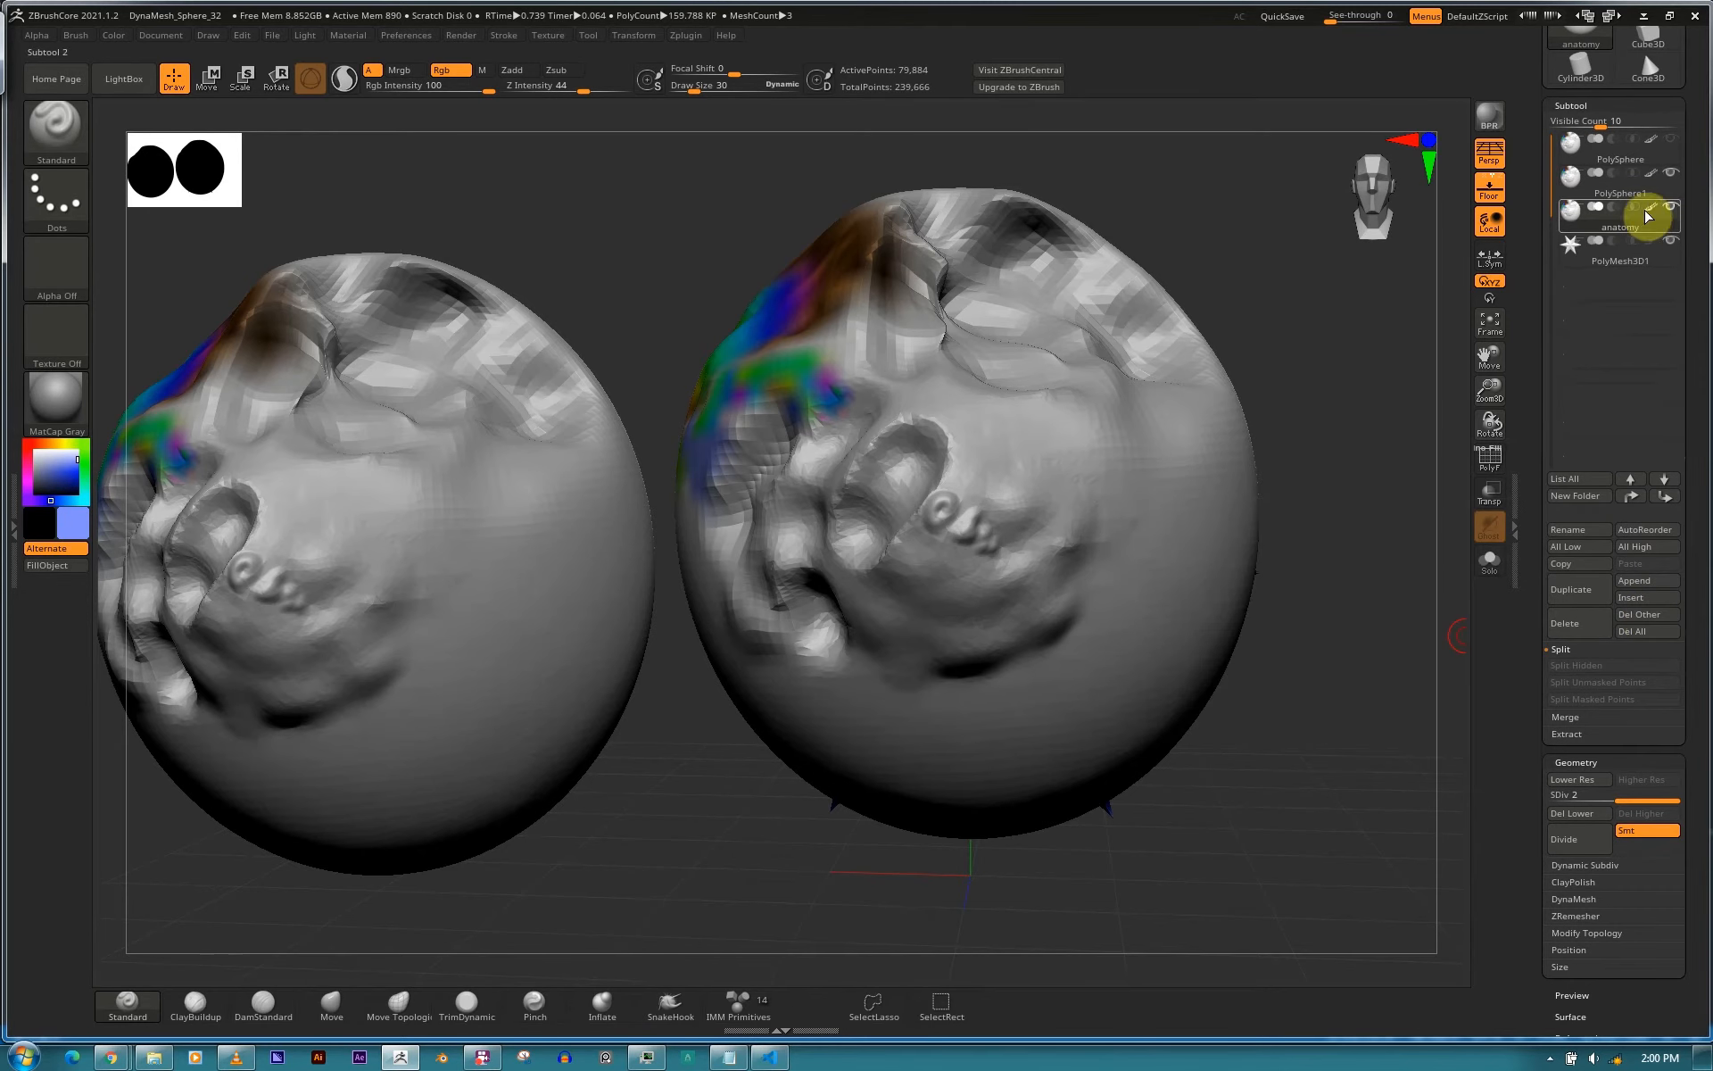
pyautogui.click(1621, 261)
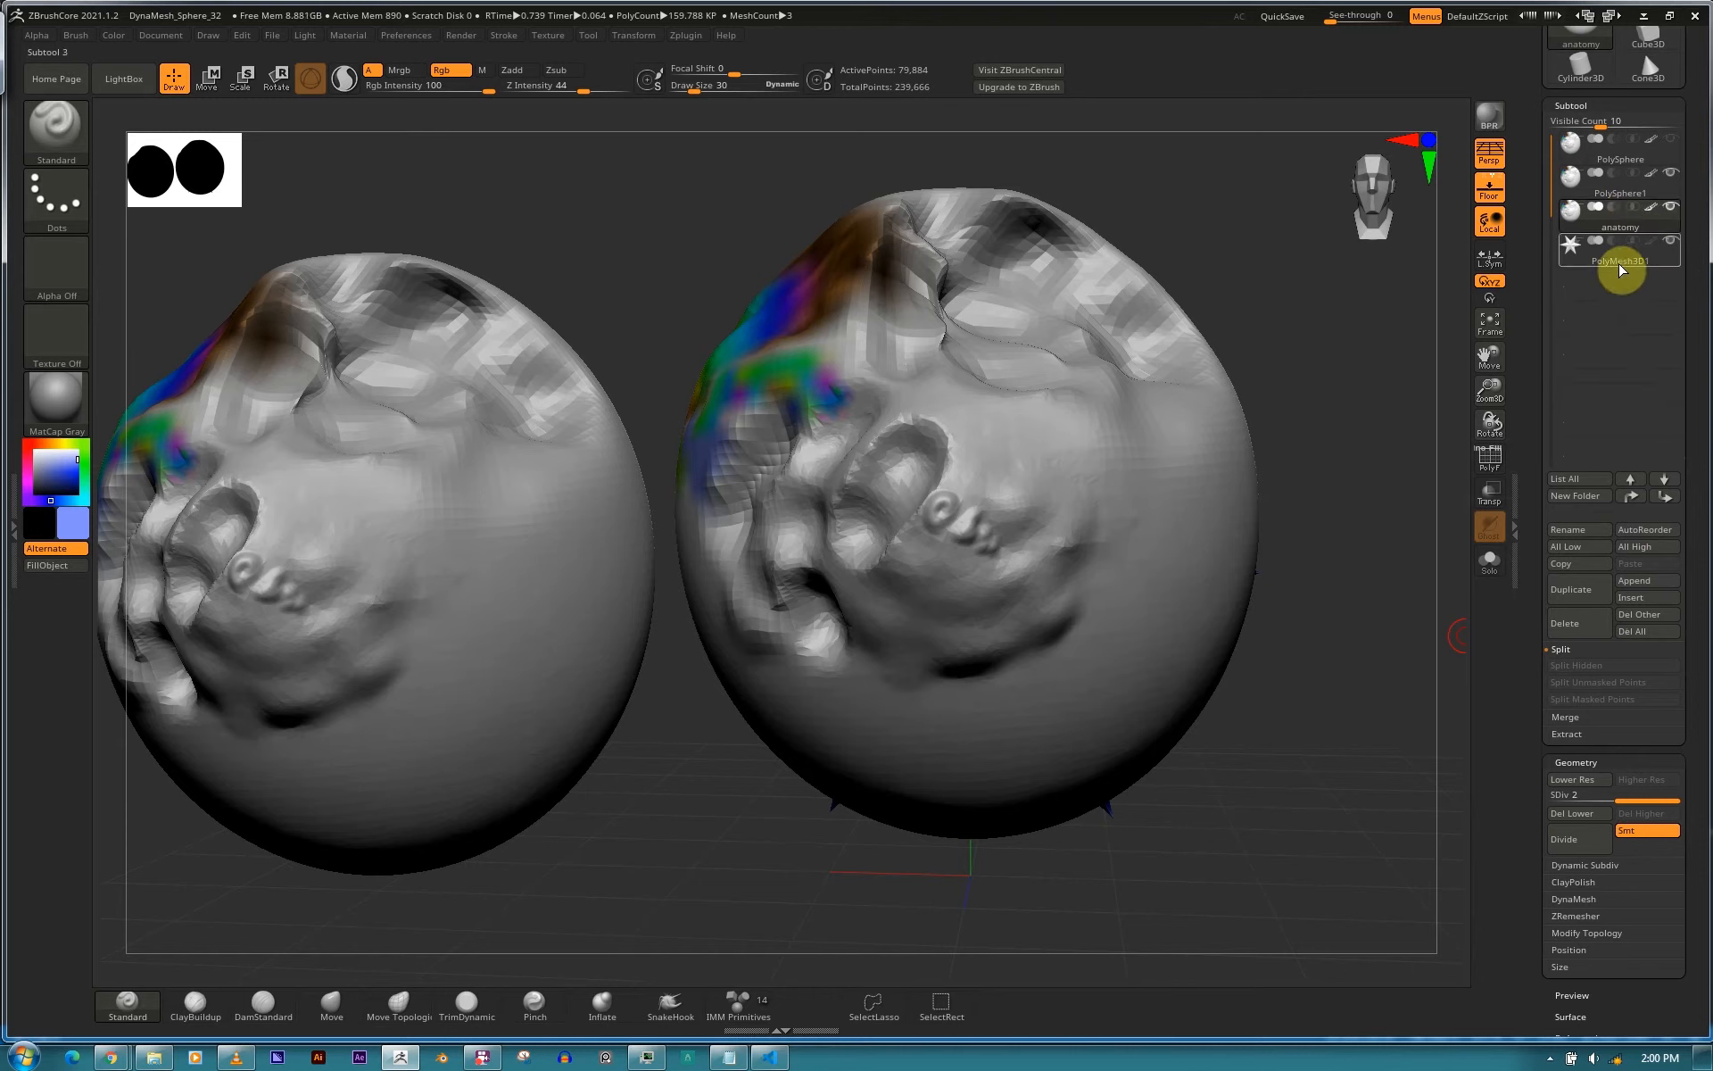
pyautogui.click(1646, 615)
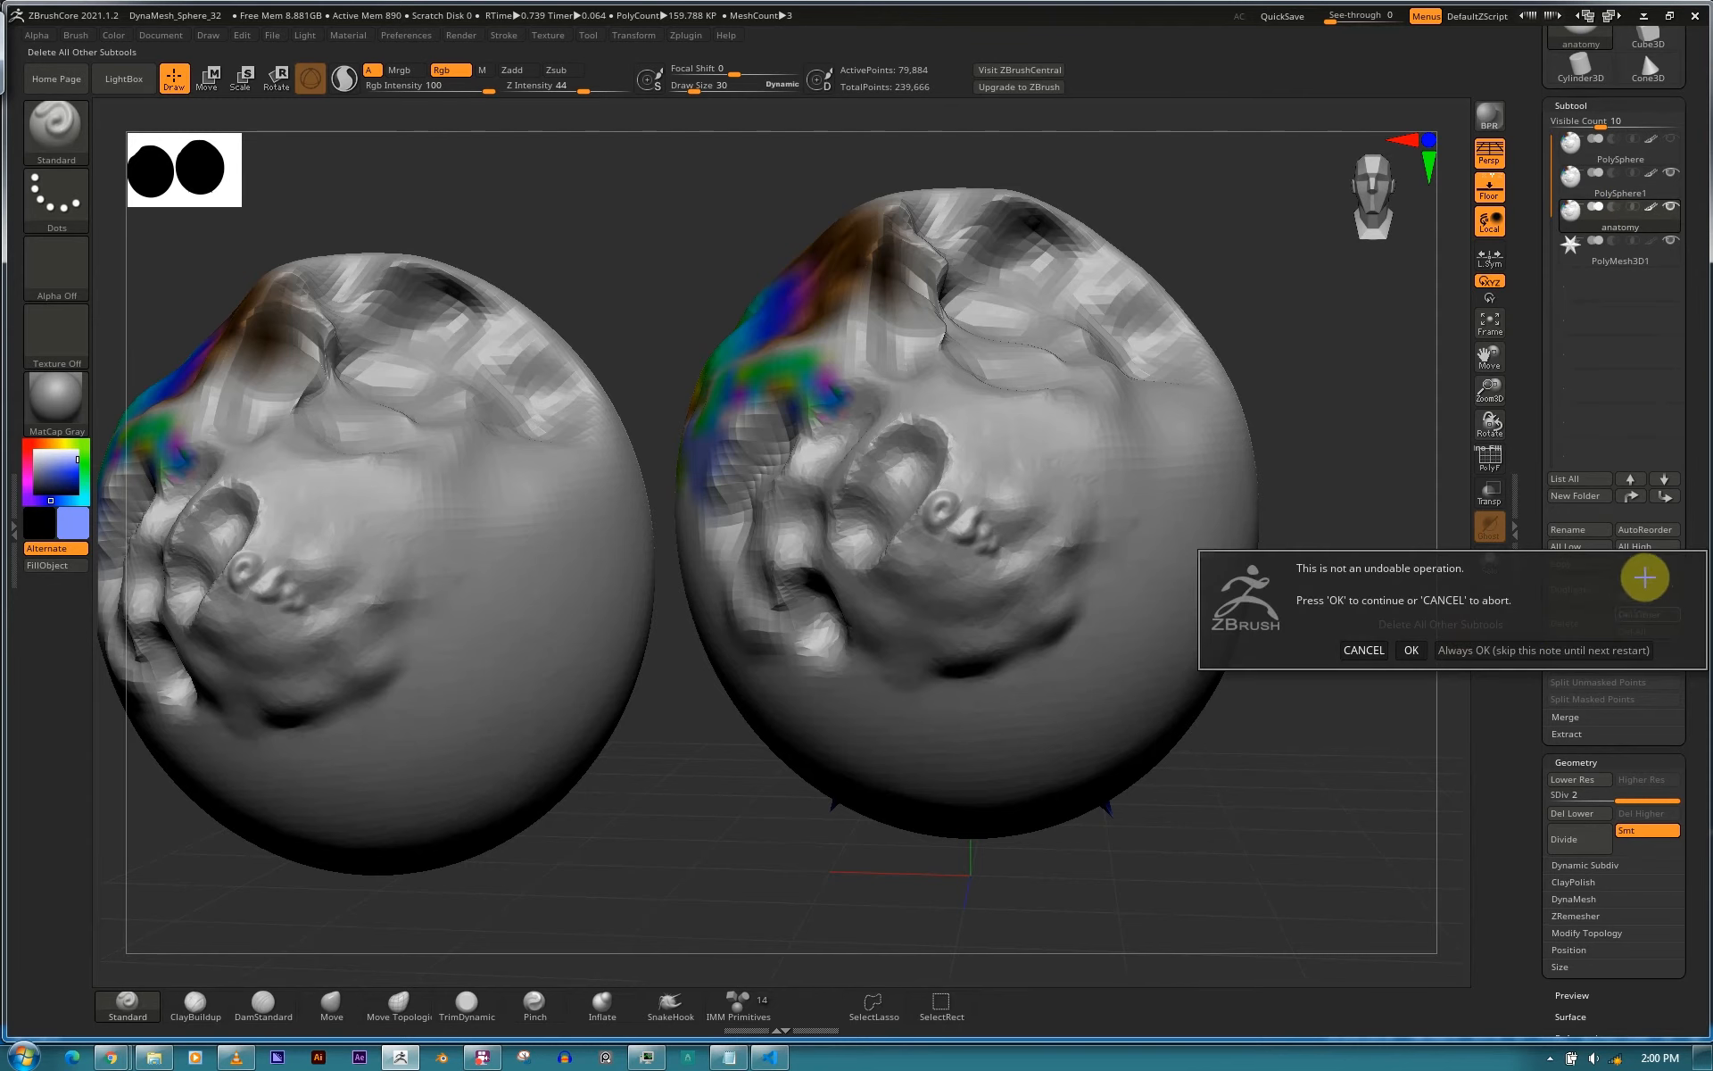
pyautogui.click(1412, 649)
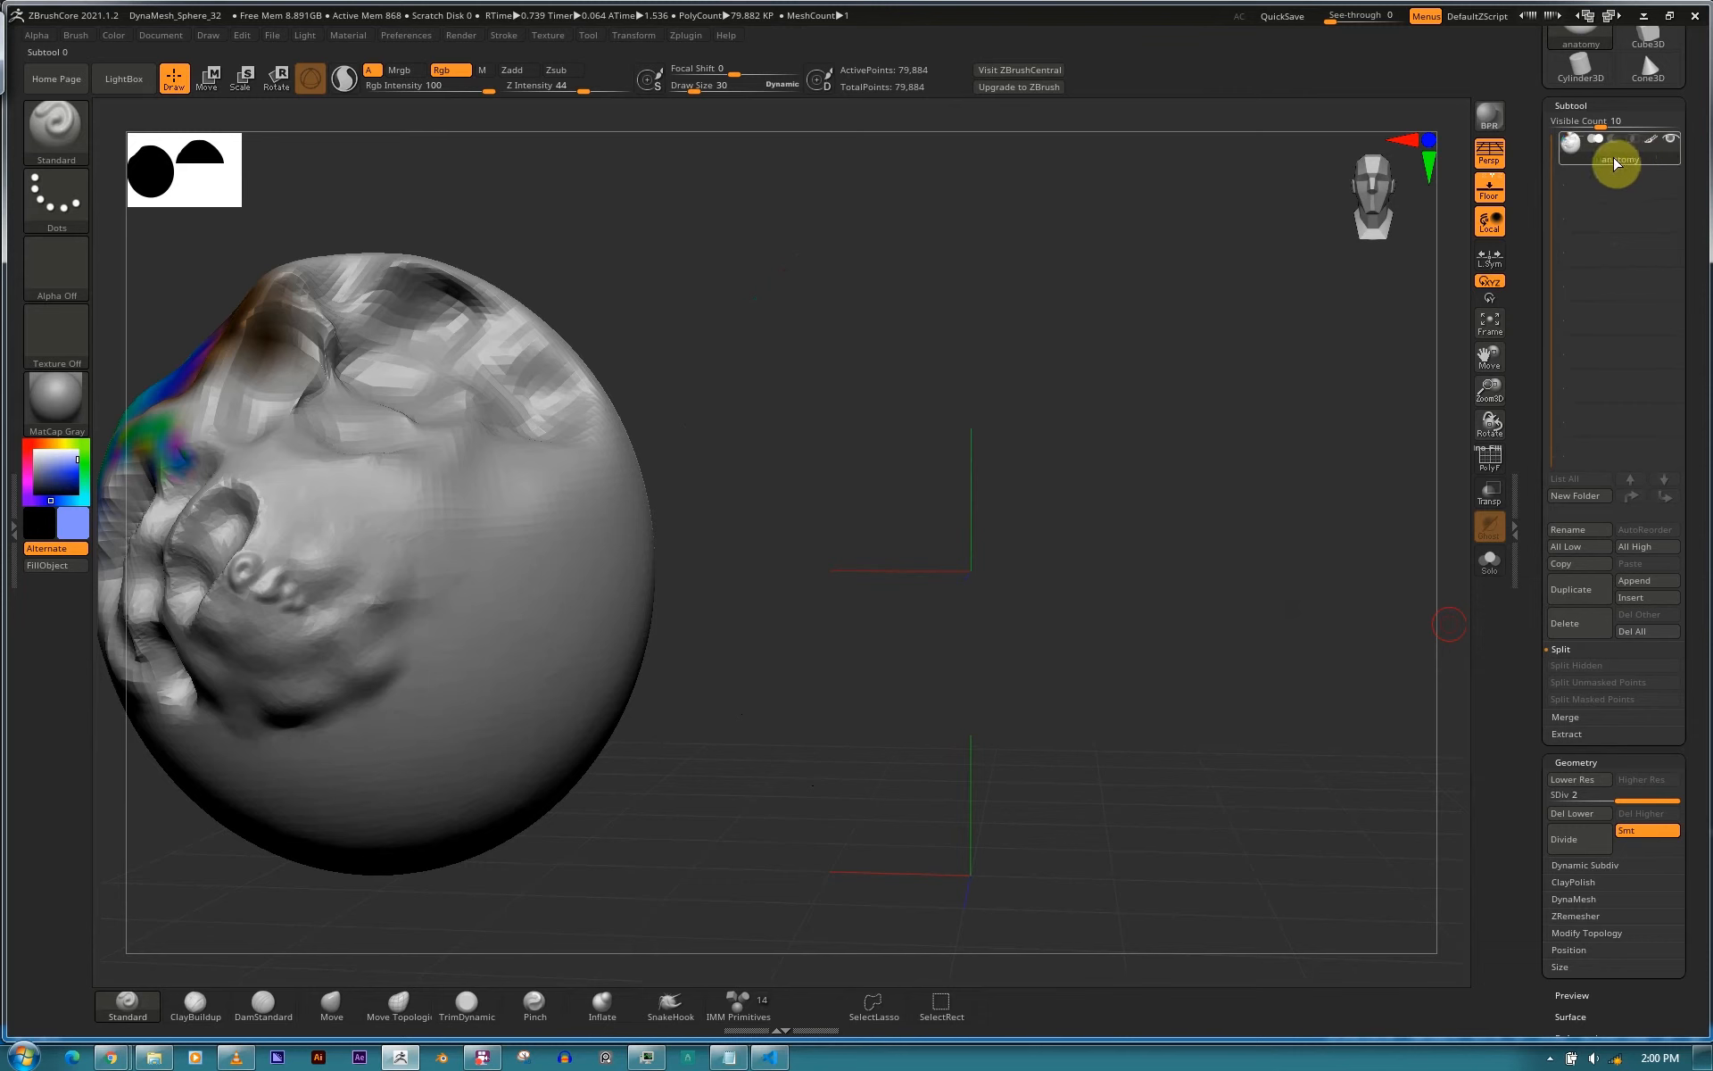
# Switch to the Cone3D primitive and duplicate its subtool as an identical, non-sculptable copy.
pyautogui.scroll(-2, 1687, 160)
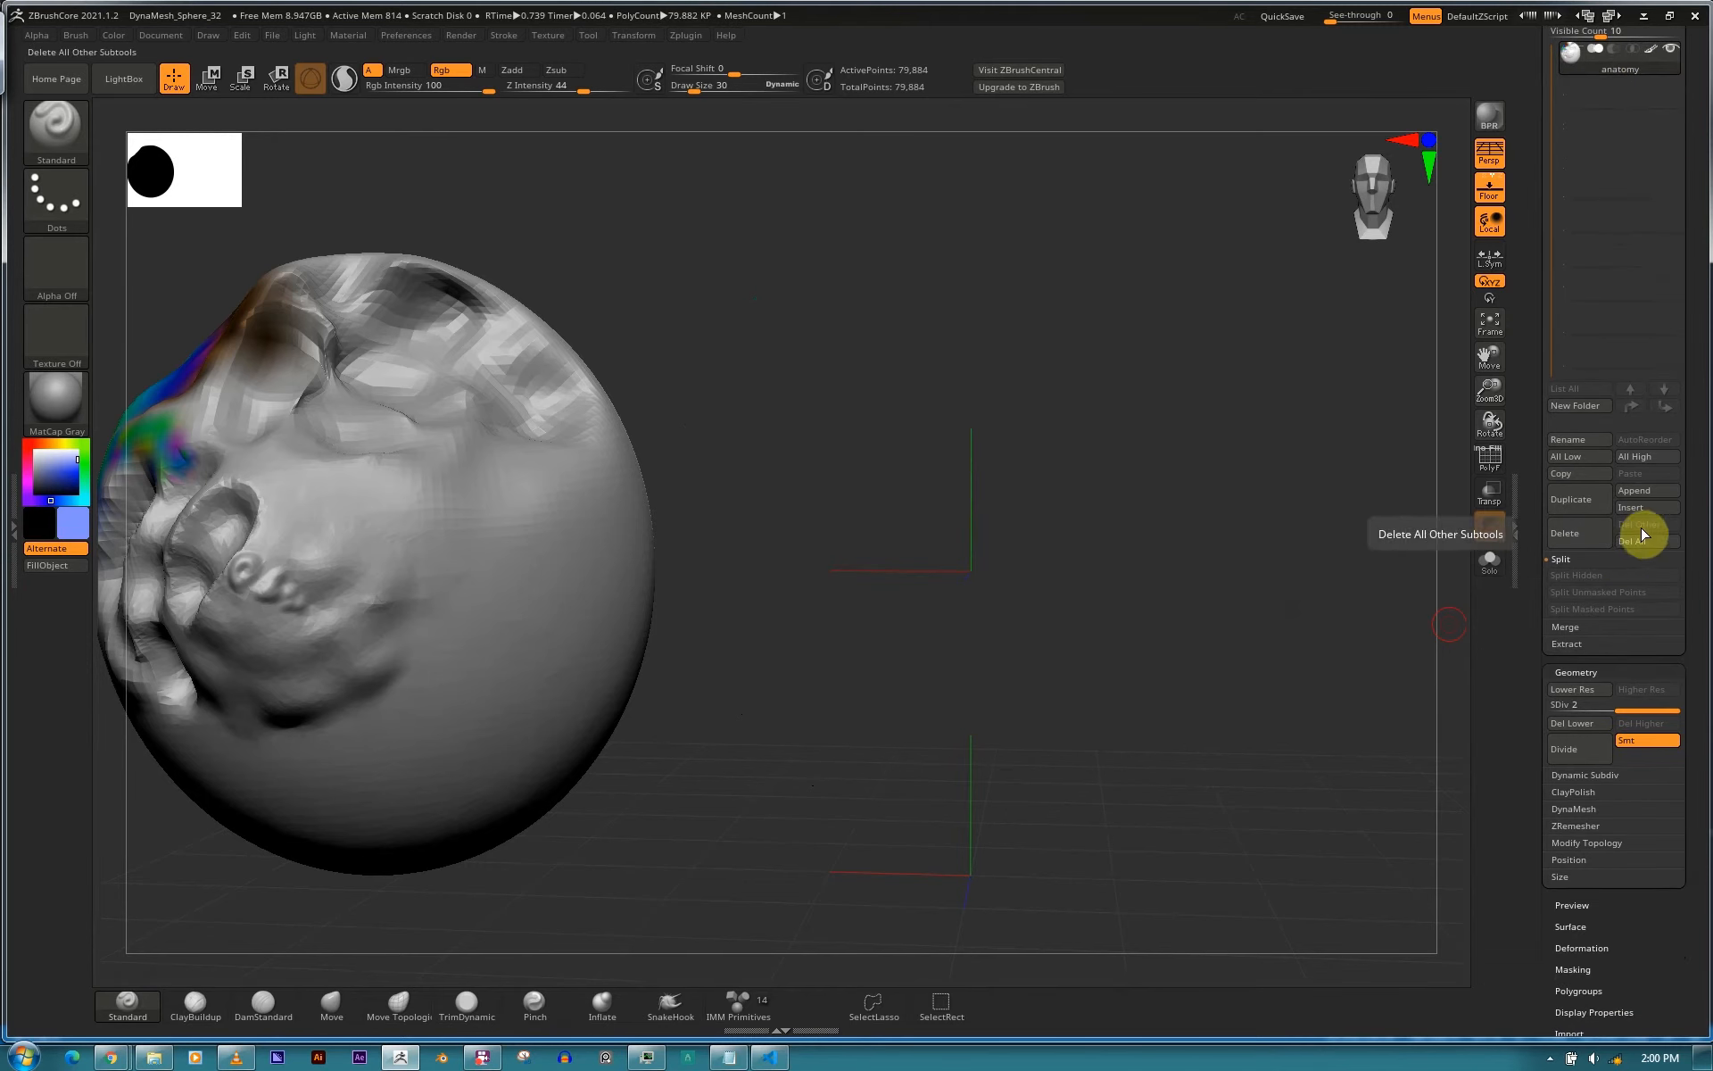
pyautogui.scroll(3, 1687, 420)
pyautogui.click(1651, 100)
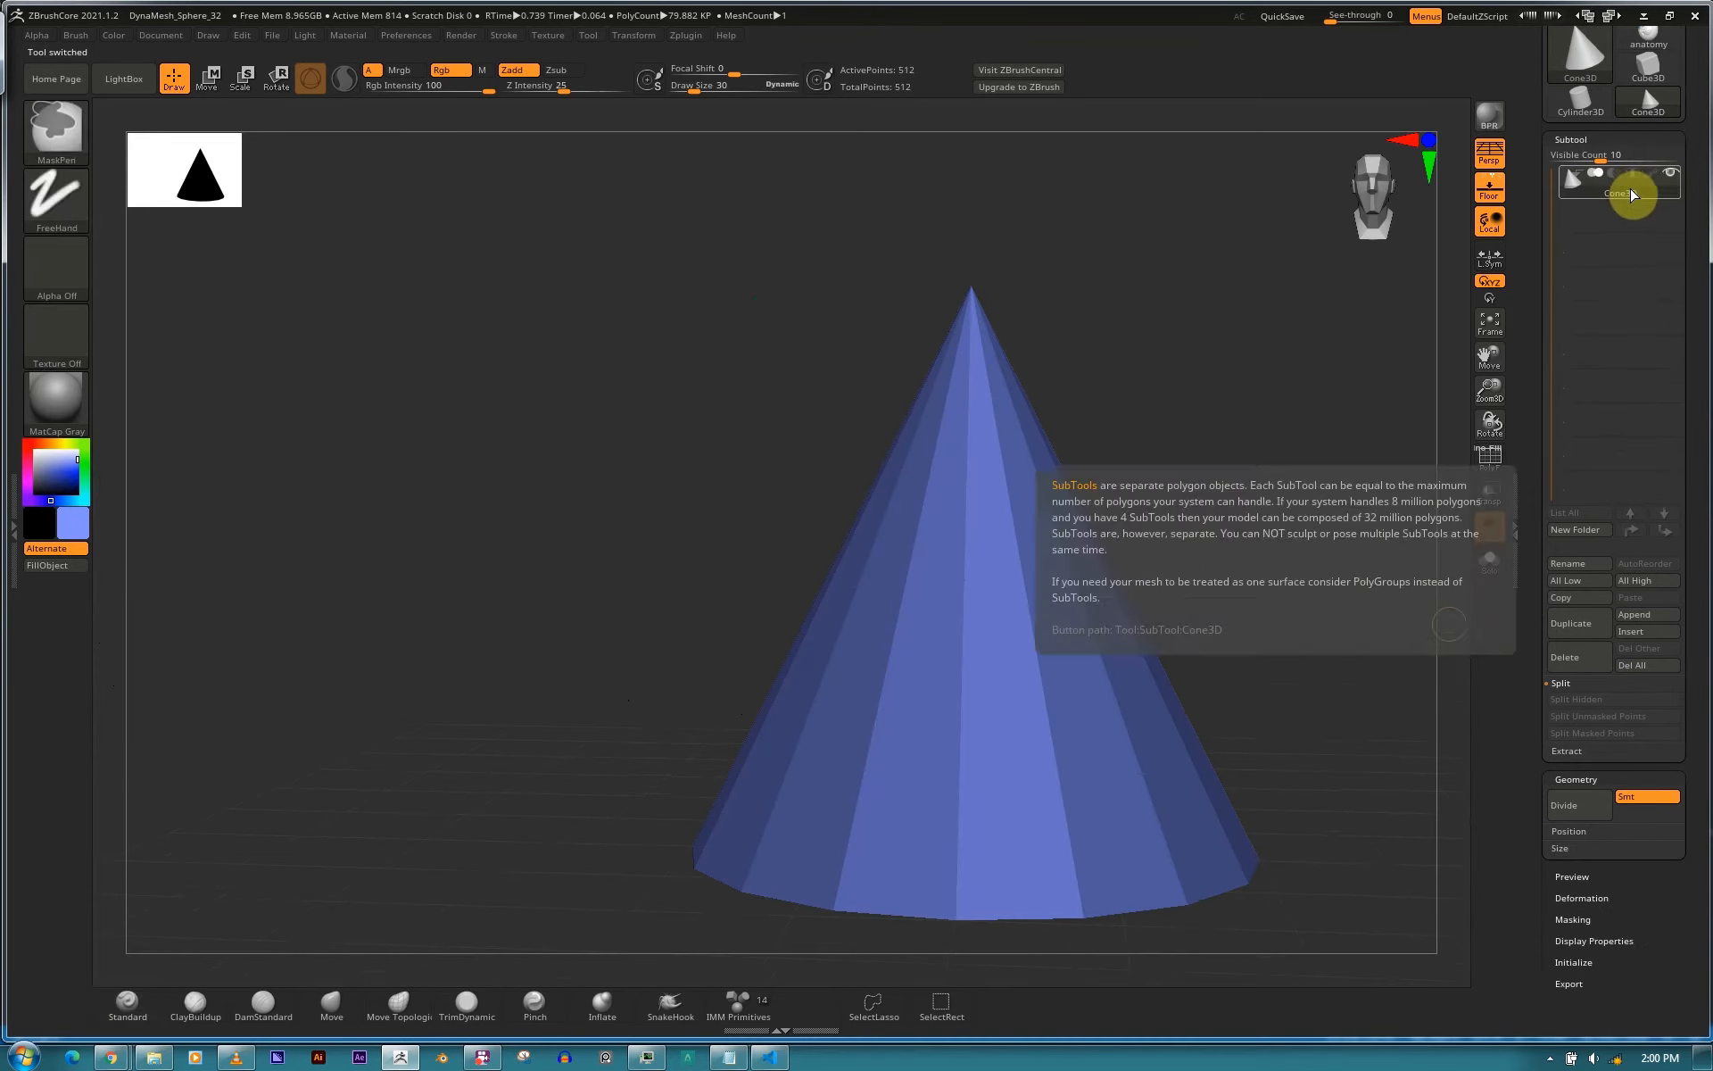
pyautogui.click(1637, 175)
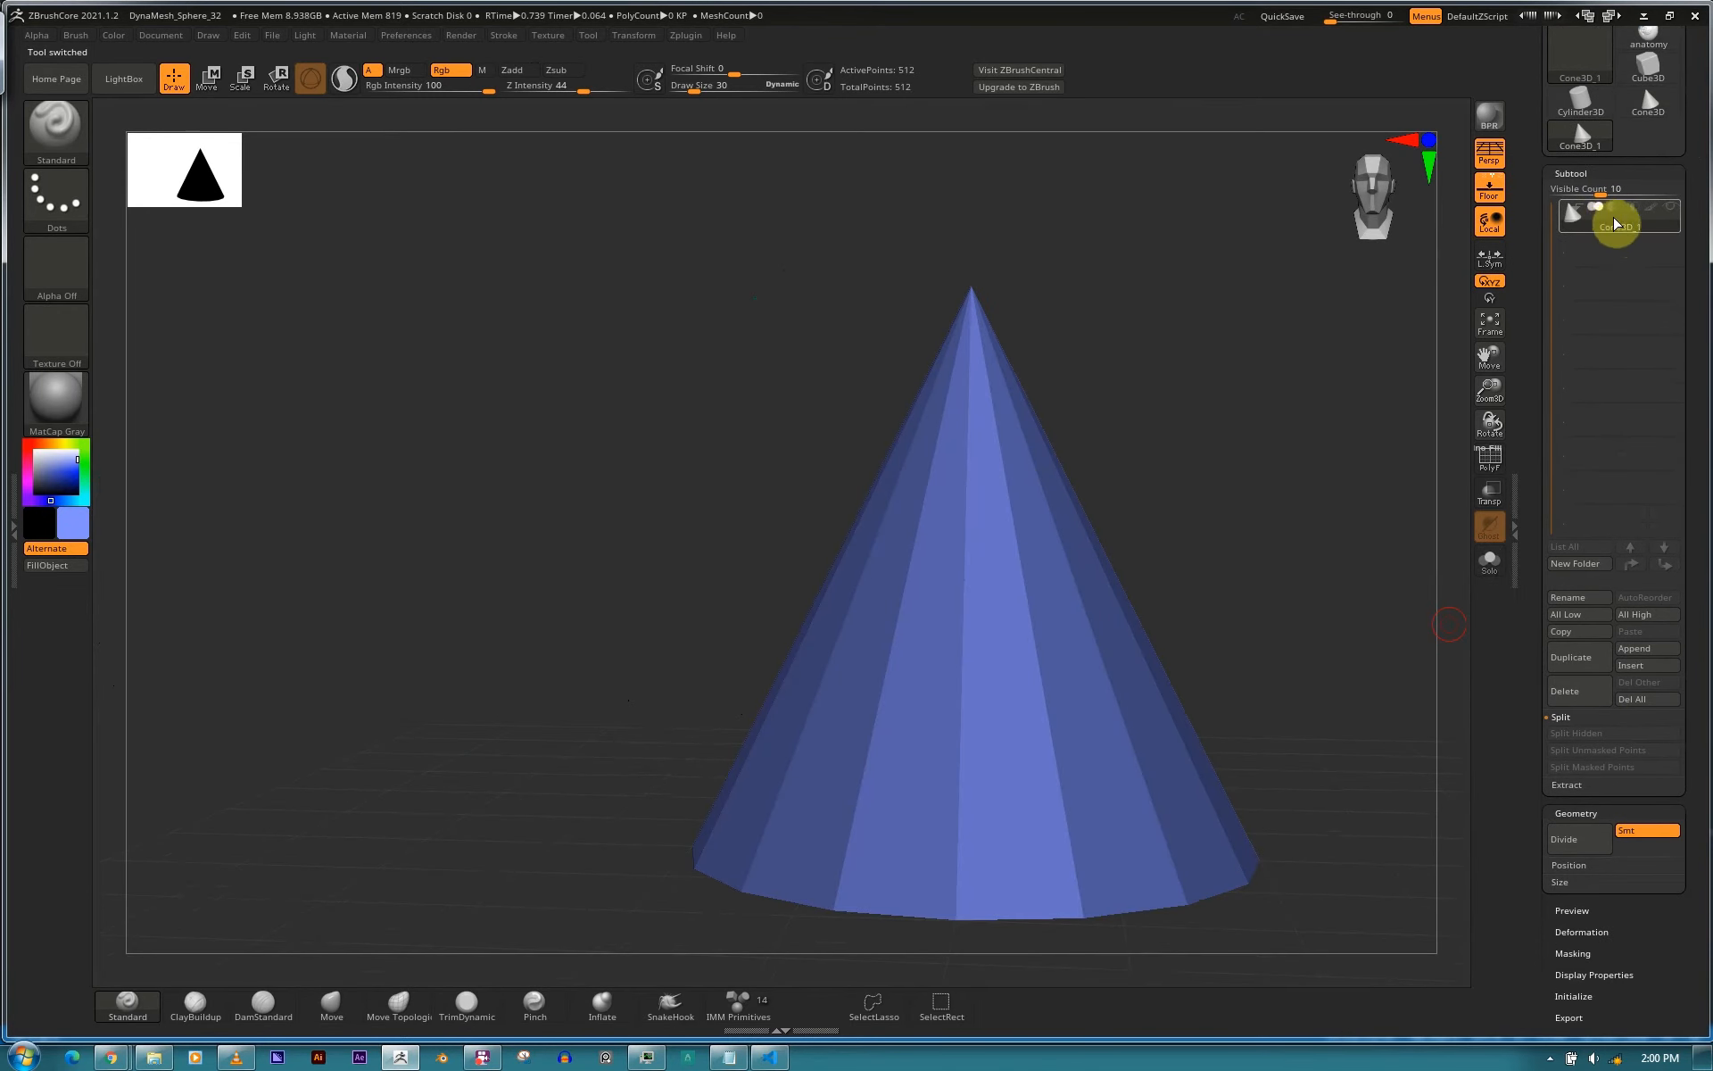
pyautogui.hotkey('ctrl', 'shift', 'd')
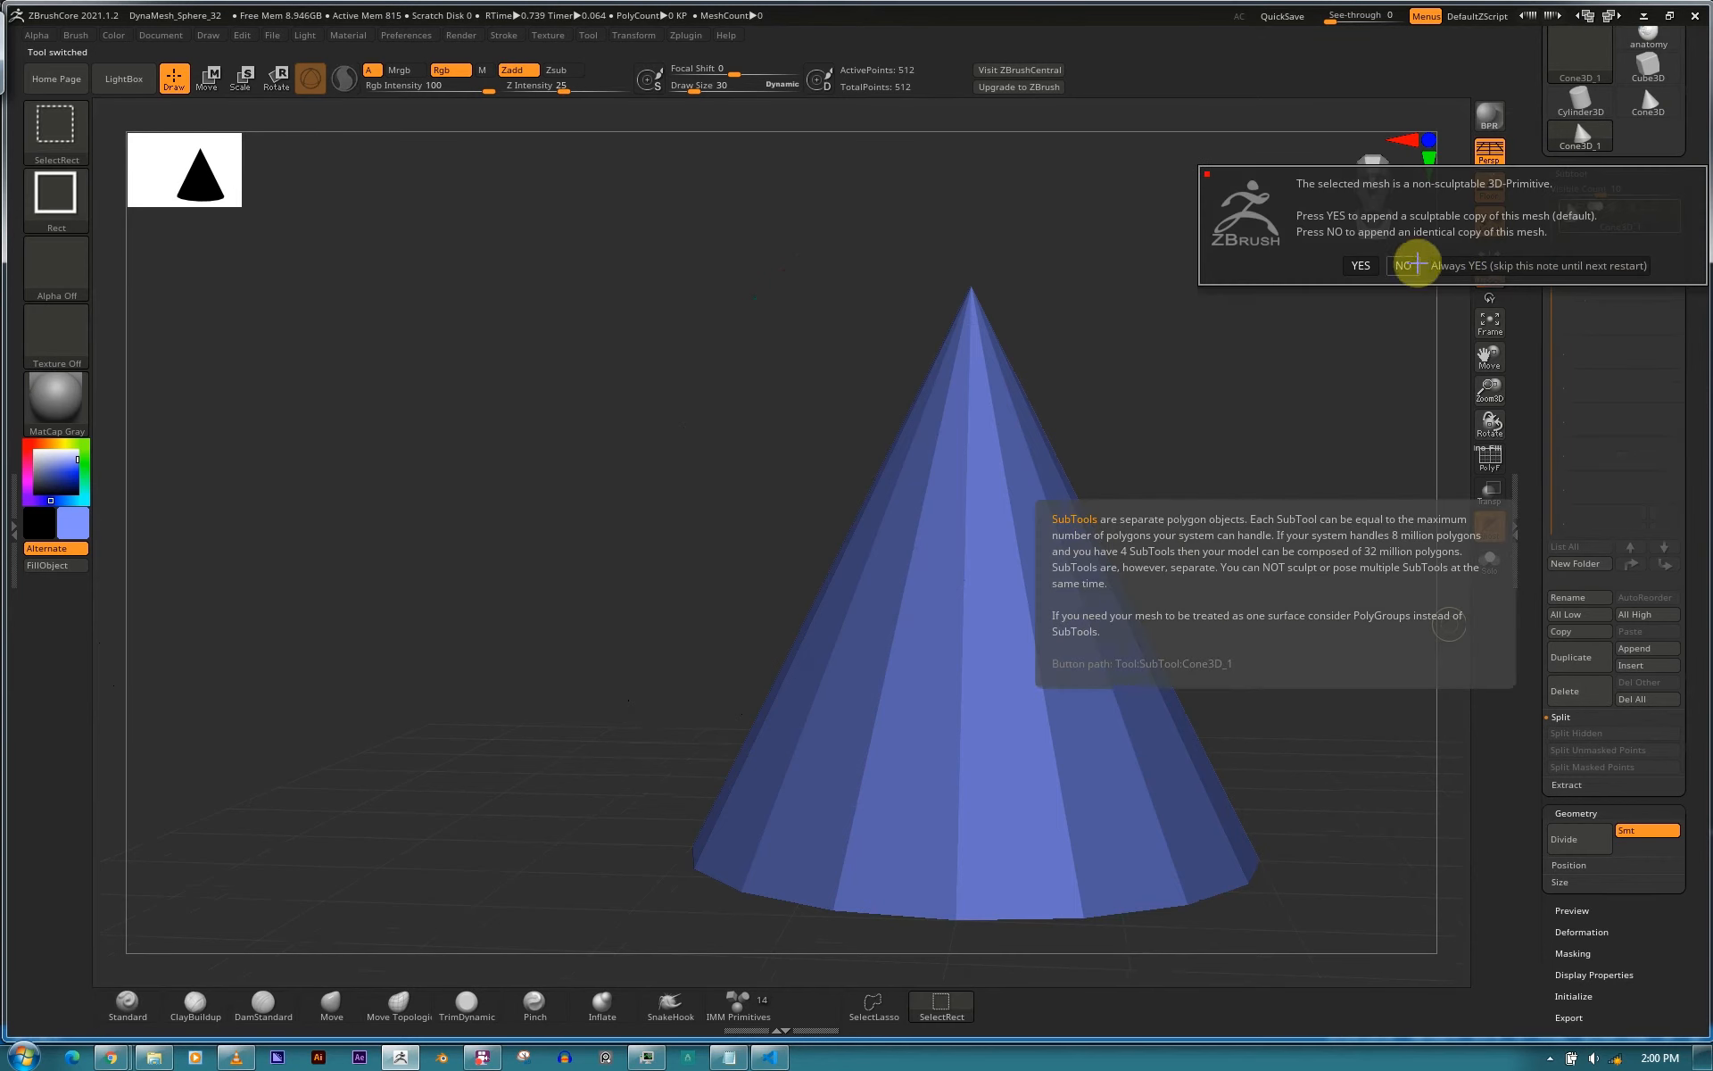
pyautogui.click(1399, 266)
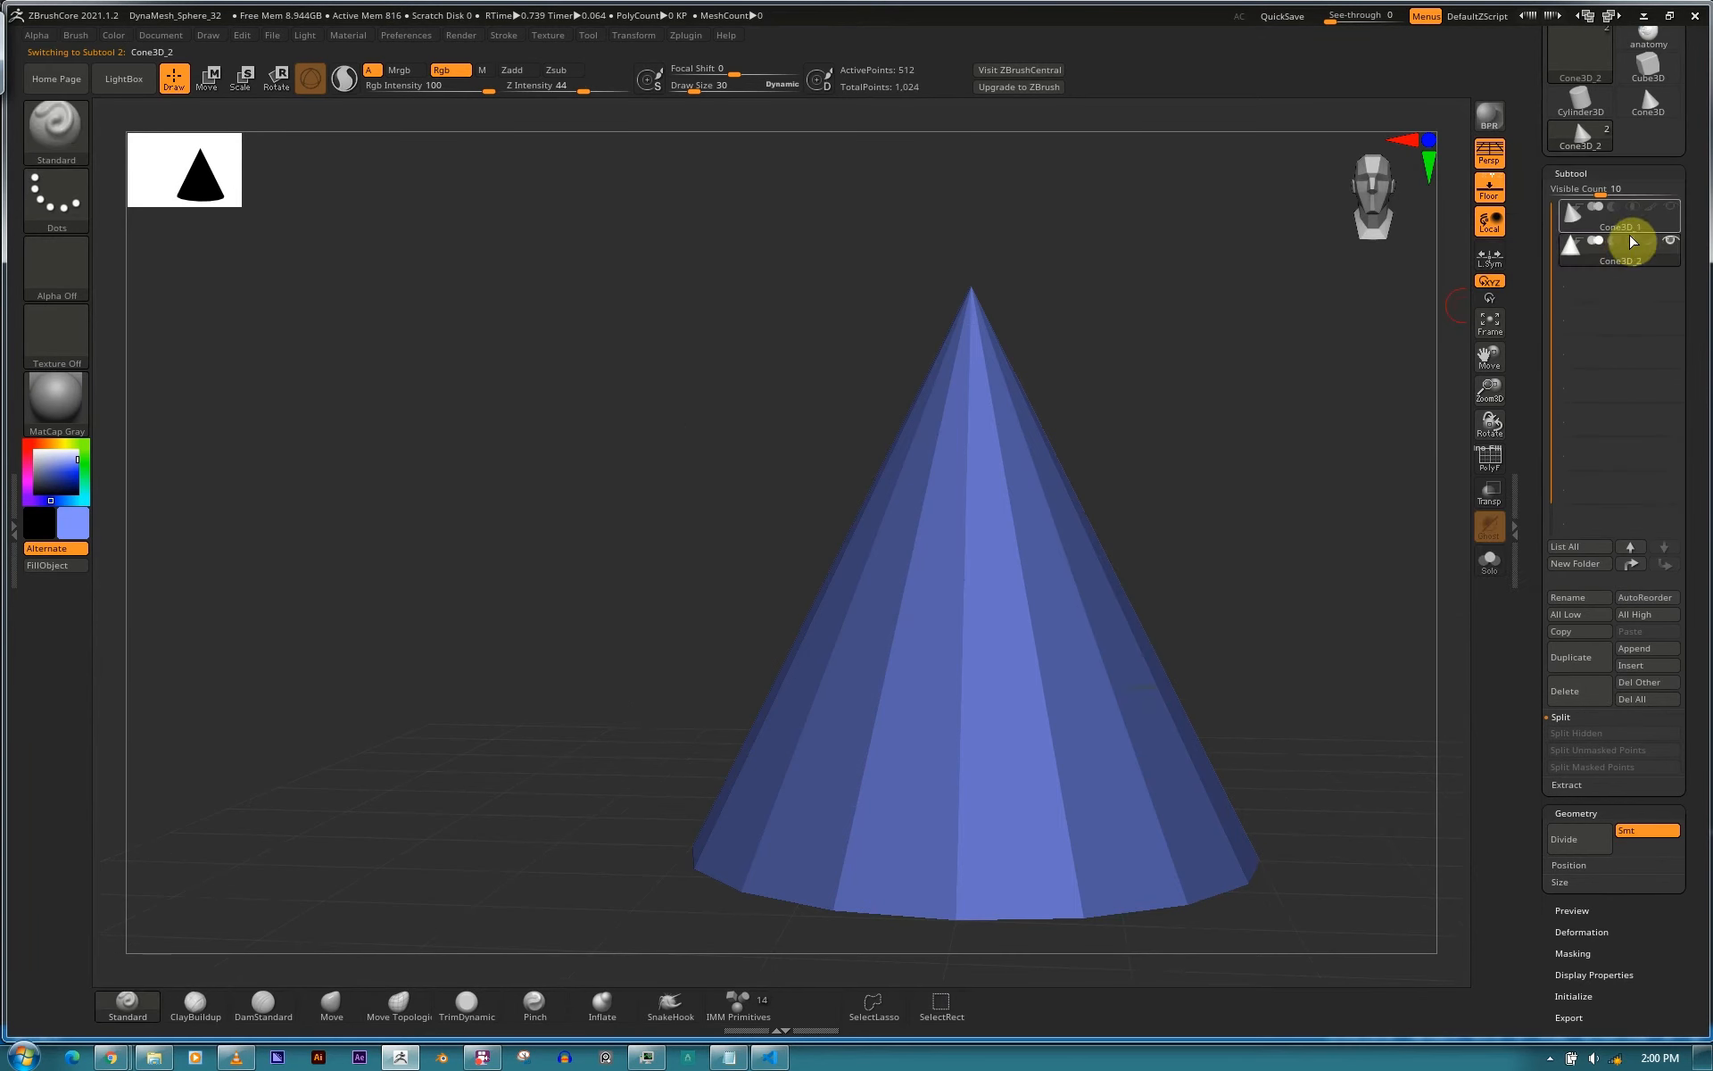
# Convert the cone to a PolyMesh3D and duplicate the resulting subtool three times.
pyautogui.moveTo(1691, 171); pyautogui.dragTo(1687, 245)
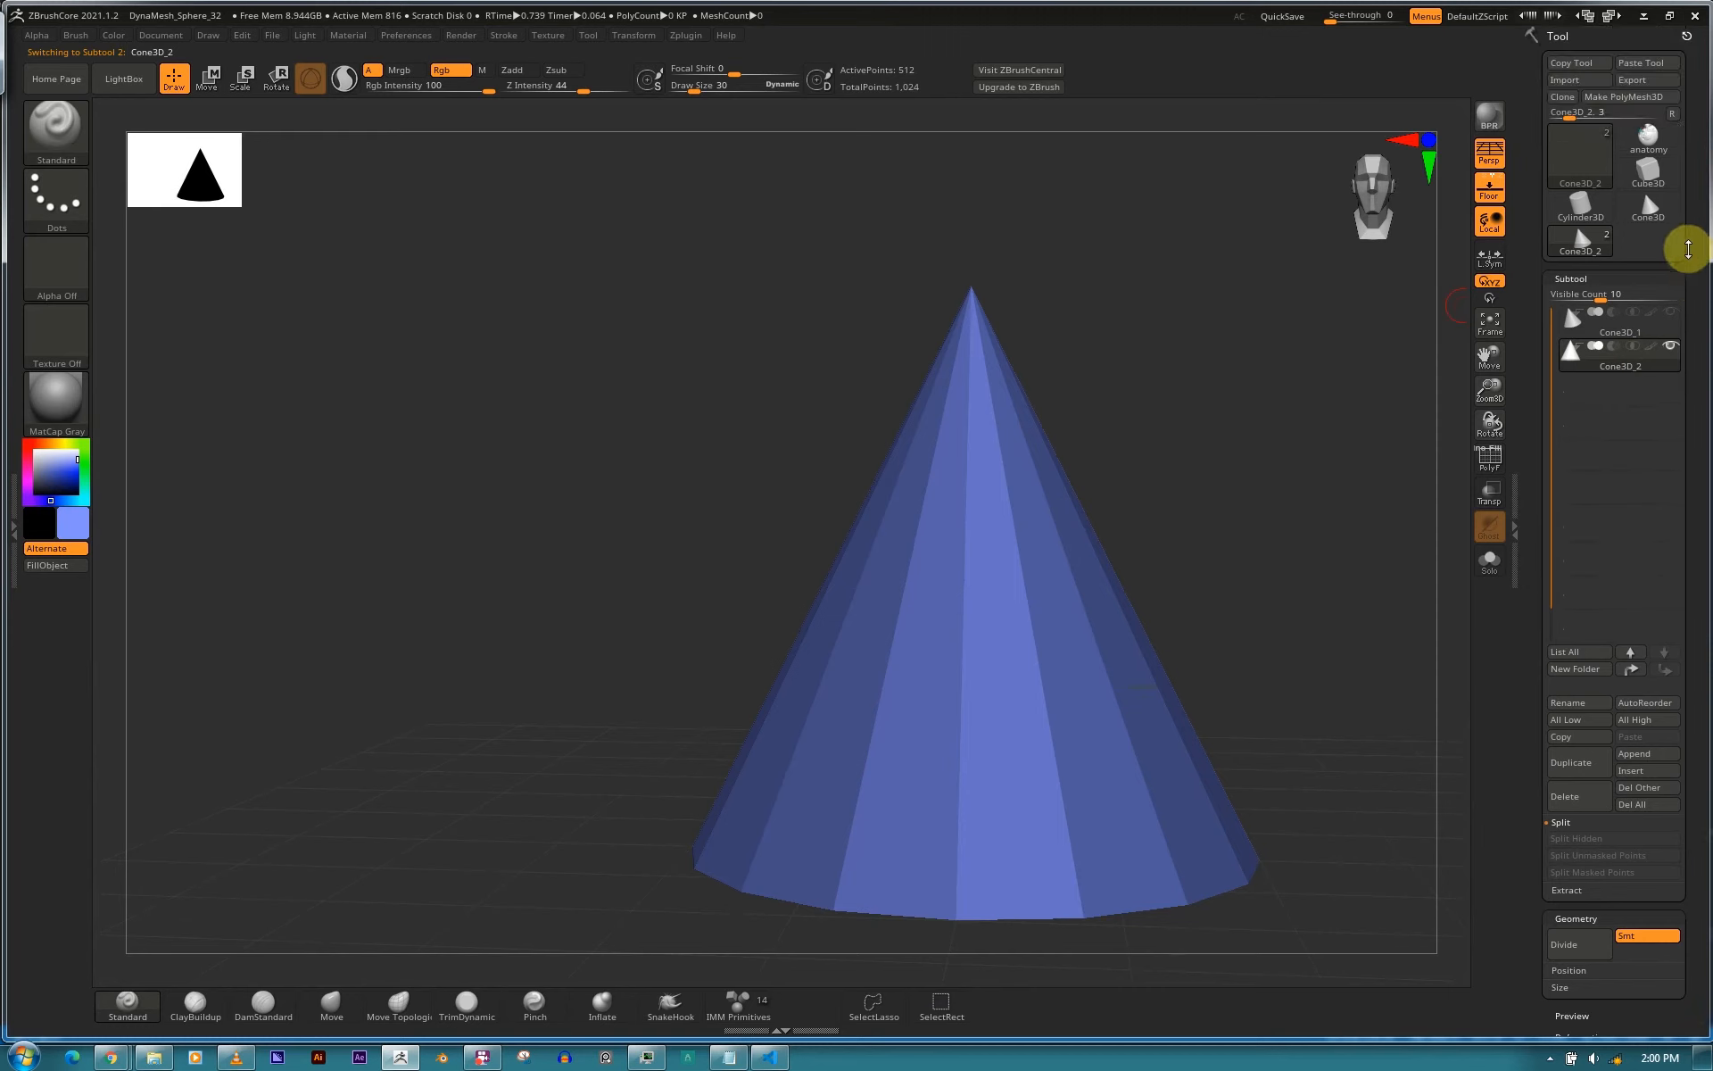
pyautogui.click(1630, 100)
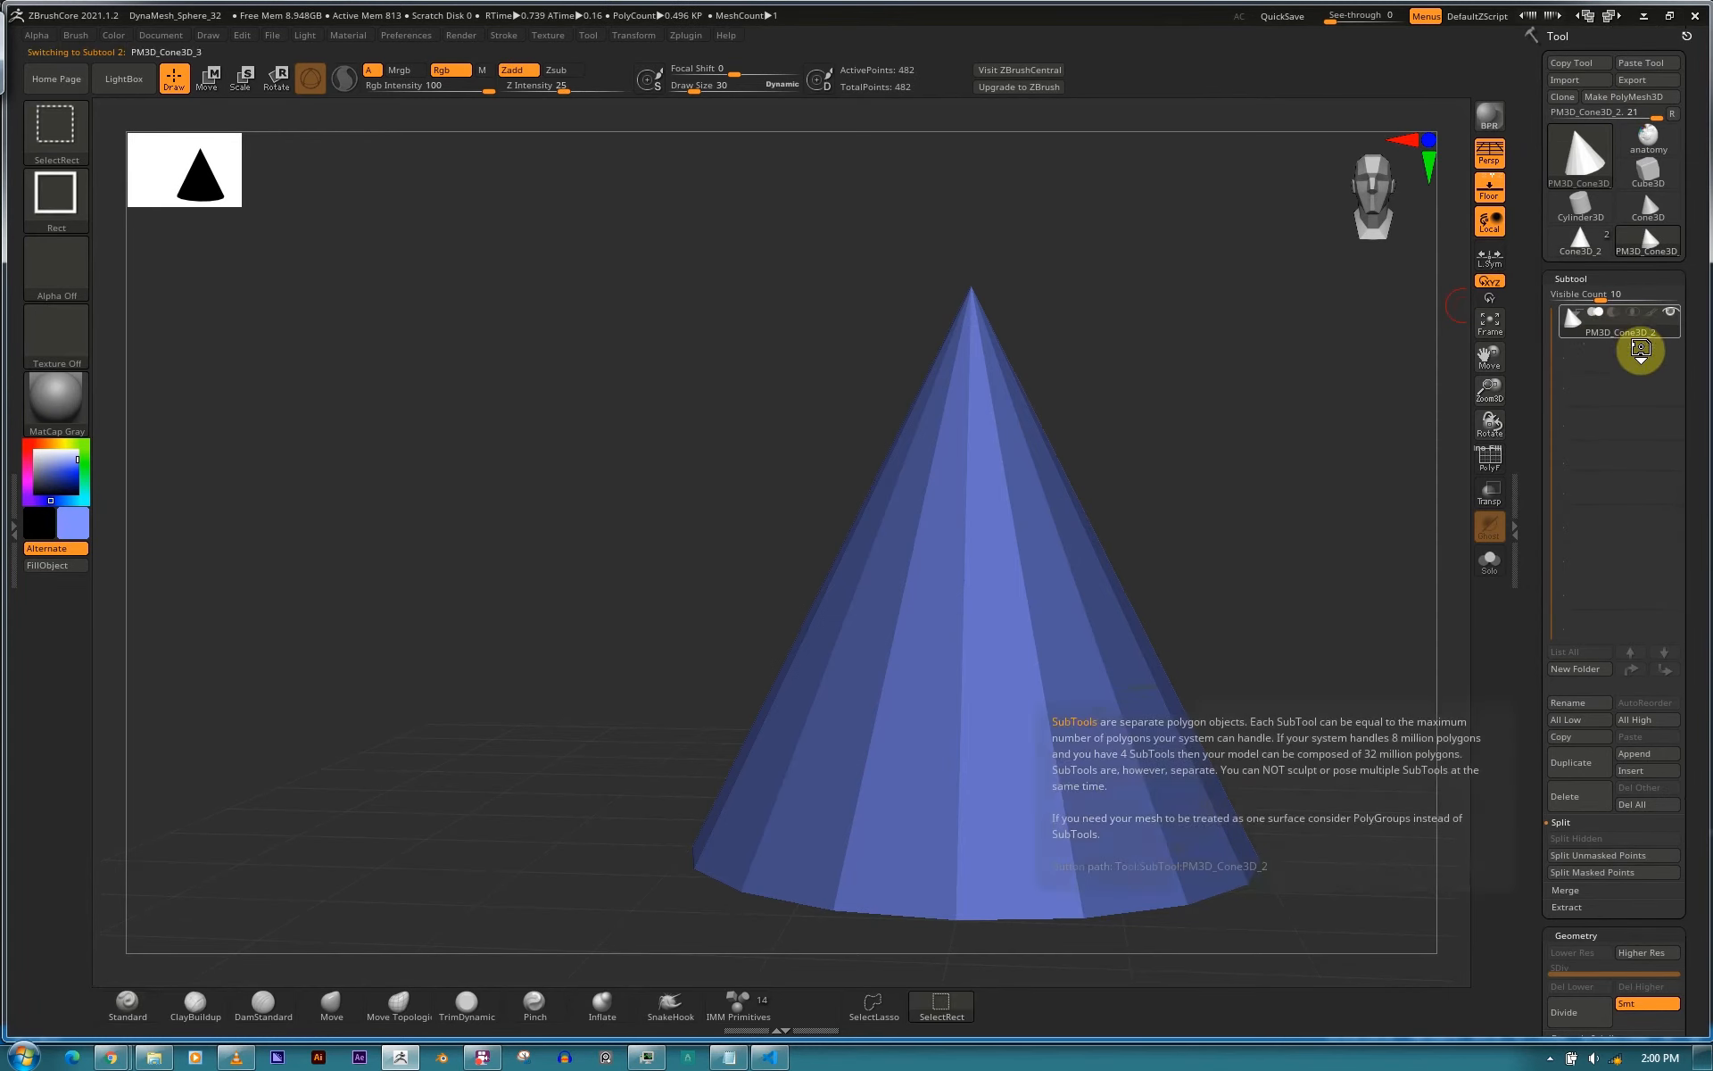
pyautogui.hotkey('ctrl', 'shift', 'd')
pyautogui.hotkey('ctrl', 'shift', 'd')
pyautogui.hotkey('ctrl', 'shift', 'd')
# Delete all subtools of the converted cone tool at once and confirm the deletion.
pyautogui.moveTo(1691, 483); pyautogui.dragTo(1656, 271)
pyautogui.click(1654, 269)
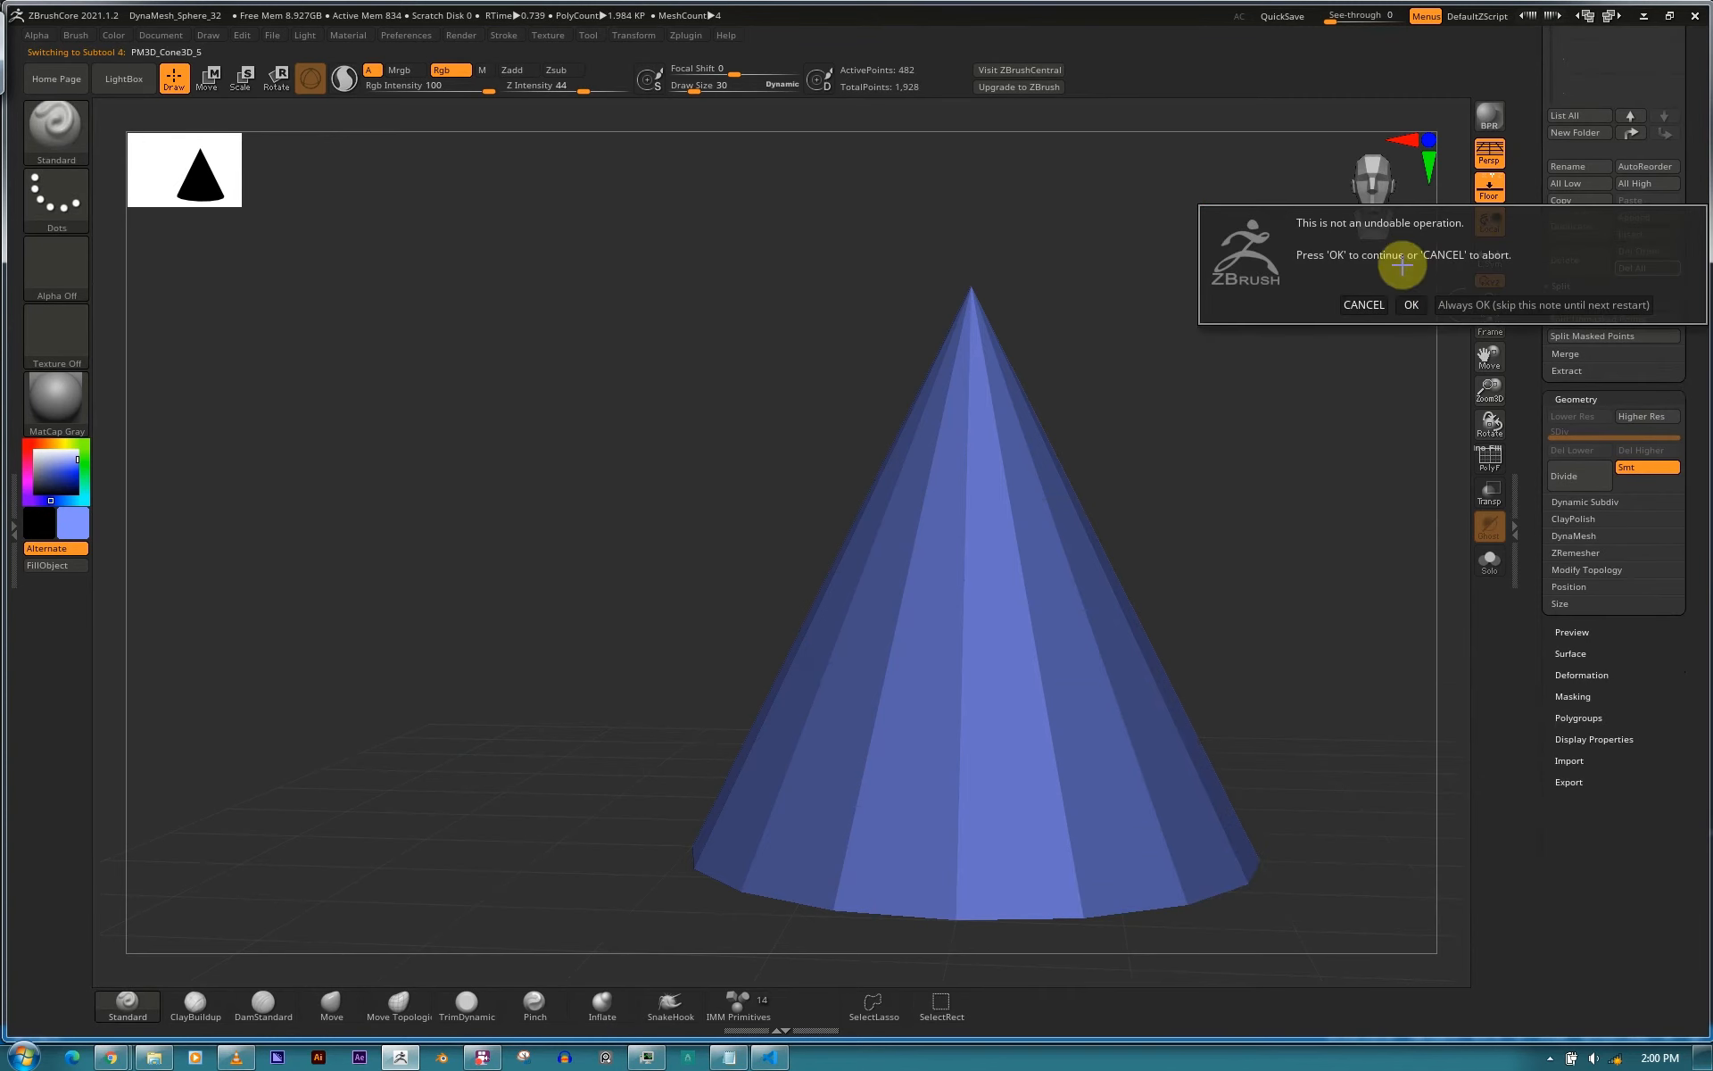
pyautogui.click(1410, 305)
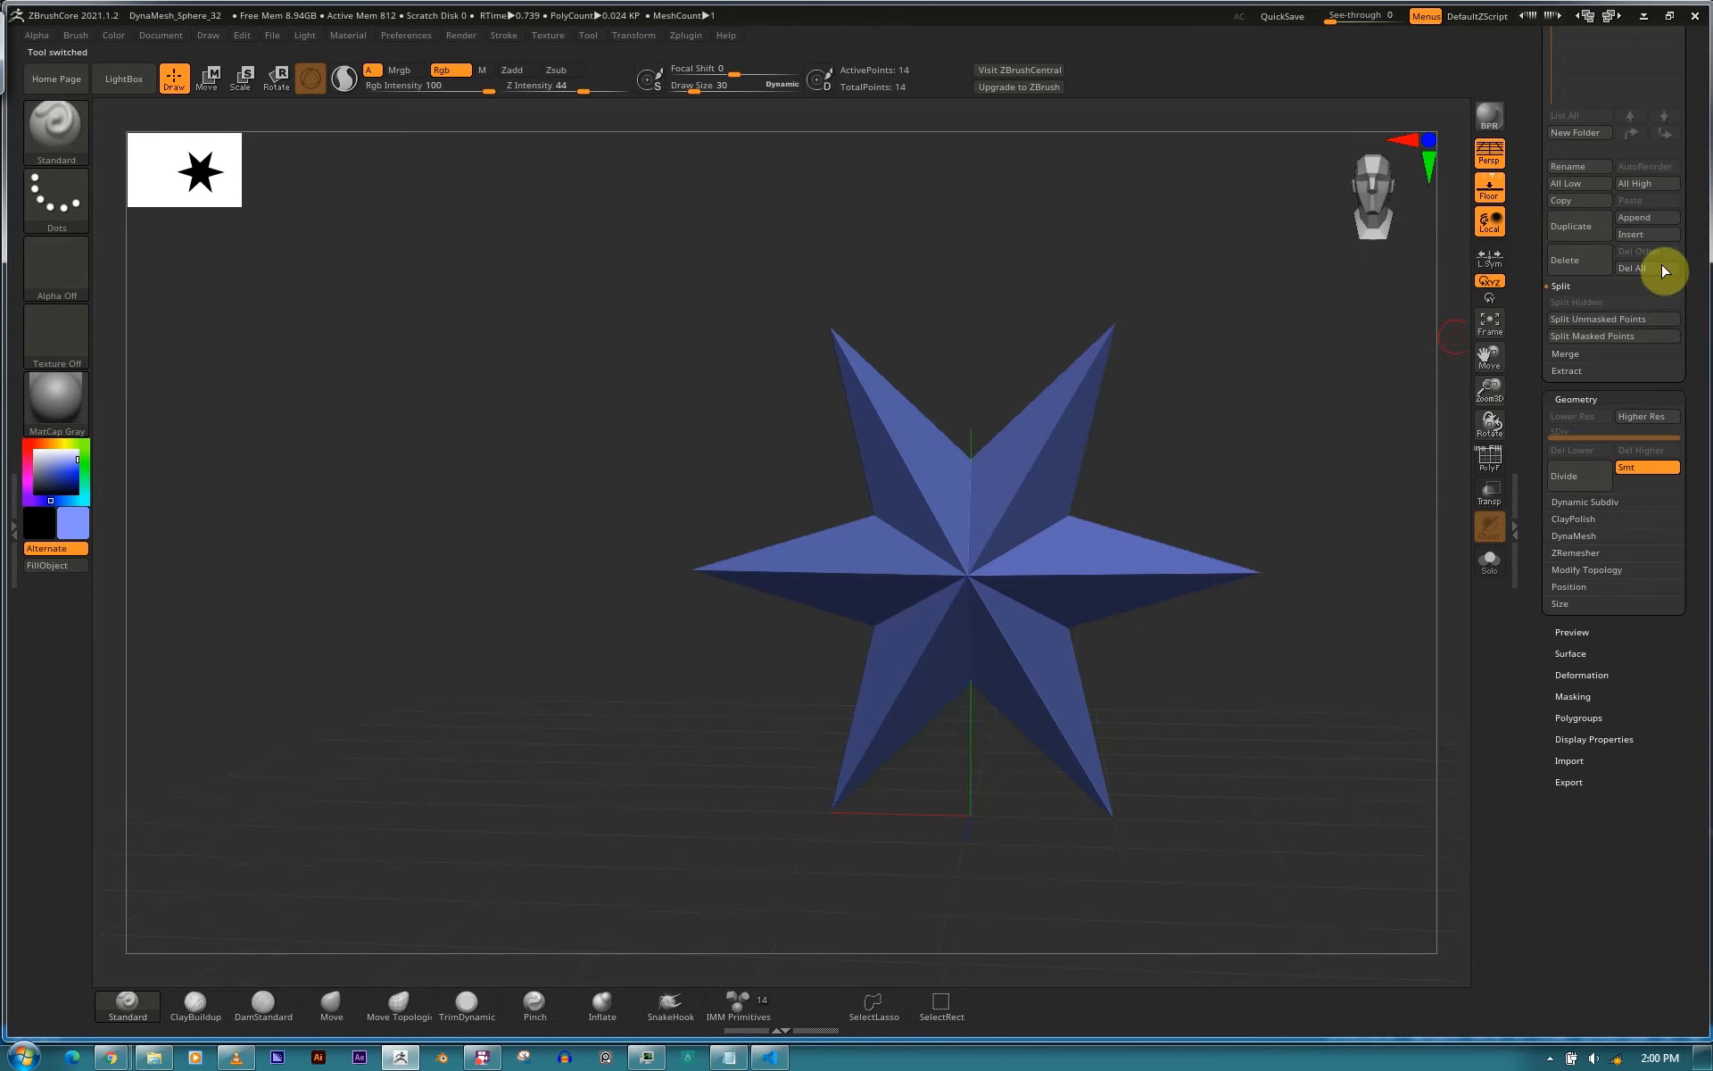
# Switch back to the anatomy tool and collapse its Split options.
pyautogui.moveTo(1683, 222); pyautogui.dragTo(1628, 256)
pyautogui.moveTo(1685, 146); pyautogui.dragTo(1676, 393)
pyautogui.click(1661, 170)
pyautogui.moveTo(1687, 241); pyautogui.dragTo(1673, 401)
pyautogui.click(1557, 401)
# Lower the anatomy subtool to subdivision level 1, and raise it back to level 2.
pyautogui.click(1571, 563)
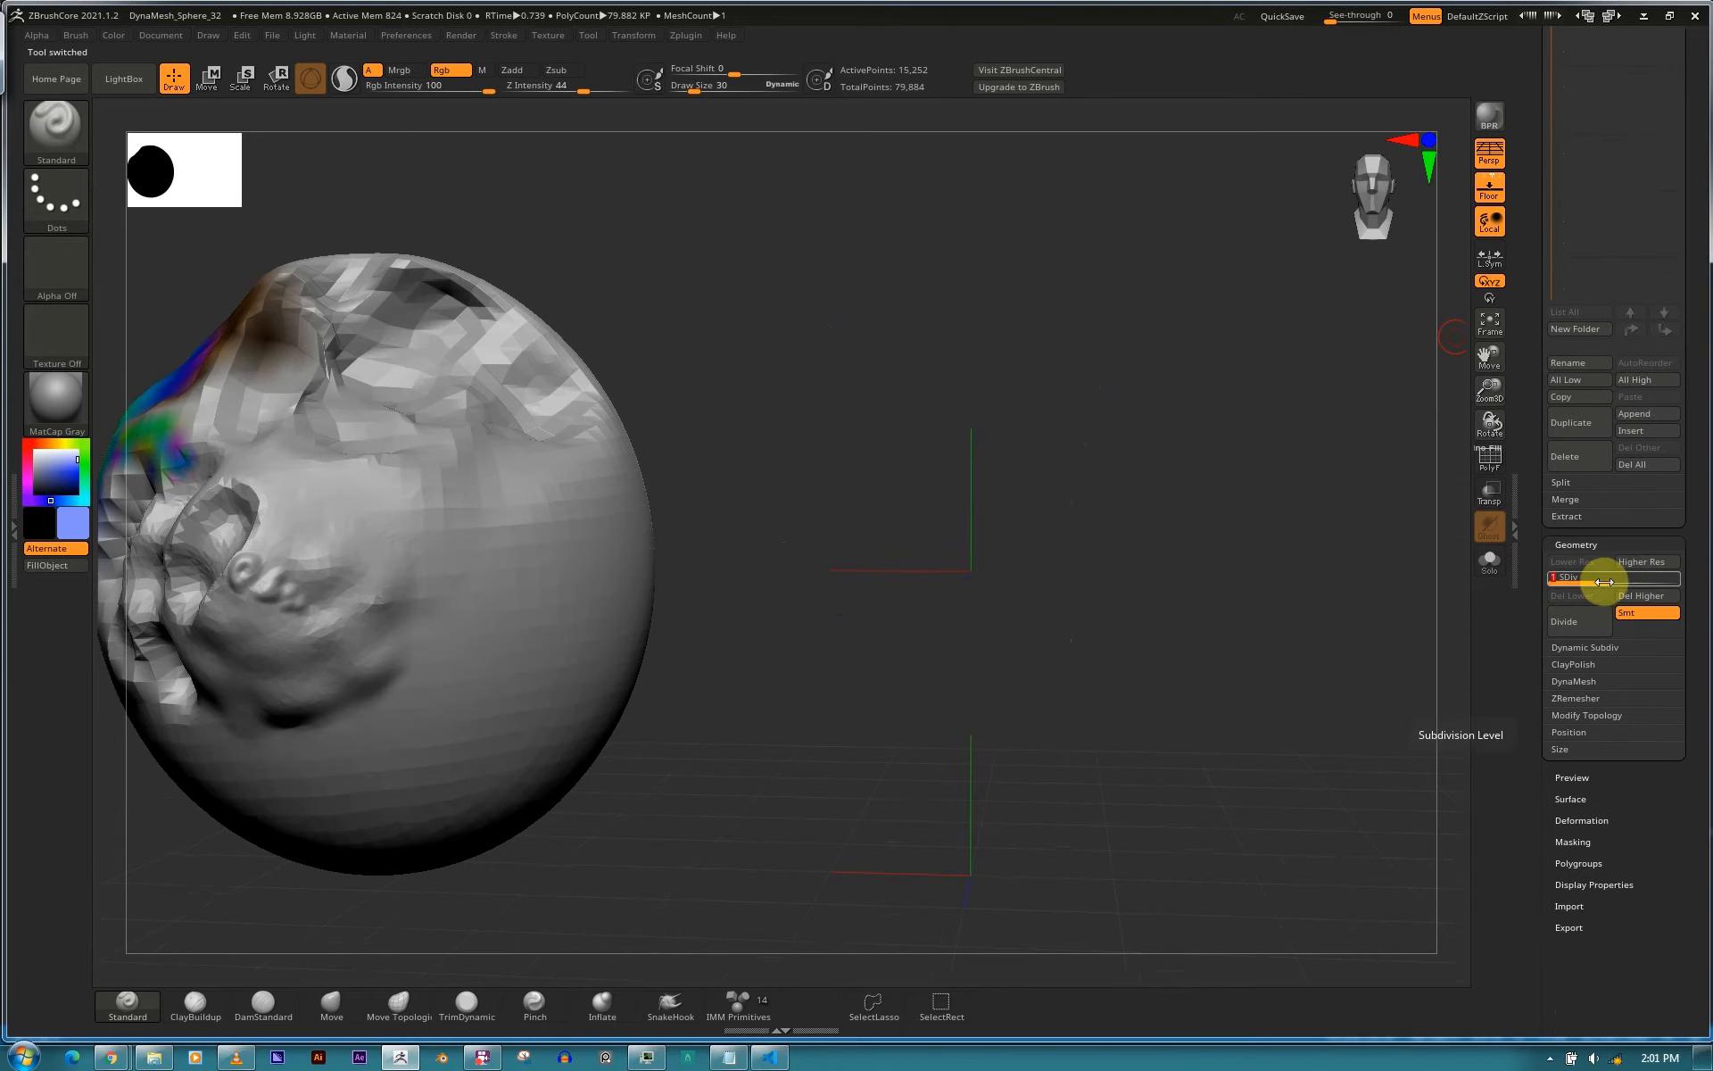
pyautogui.moveTo(1697, 491); pyautogui.dragTo(1680, 580)
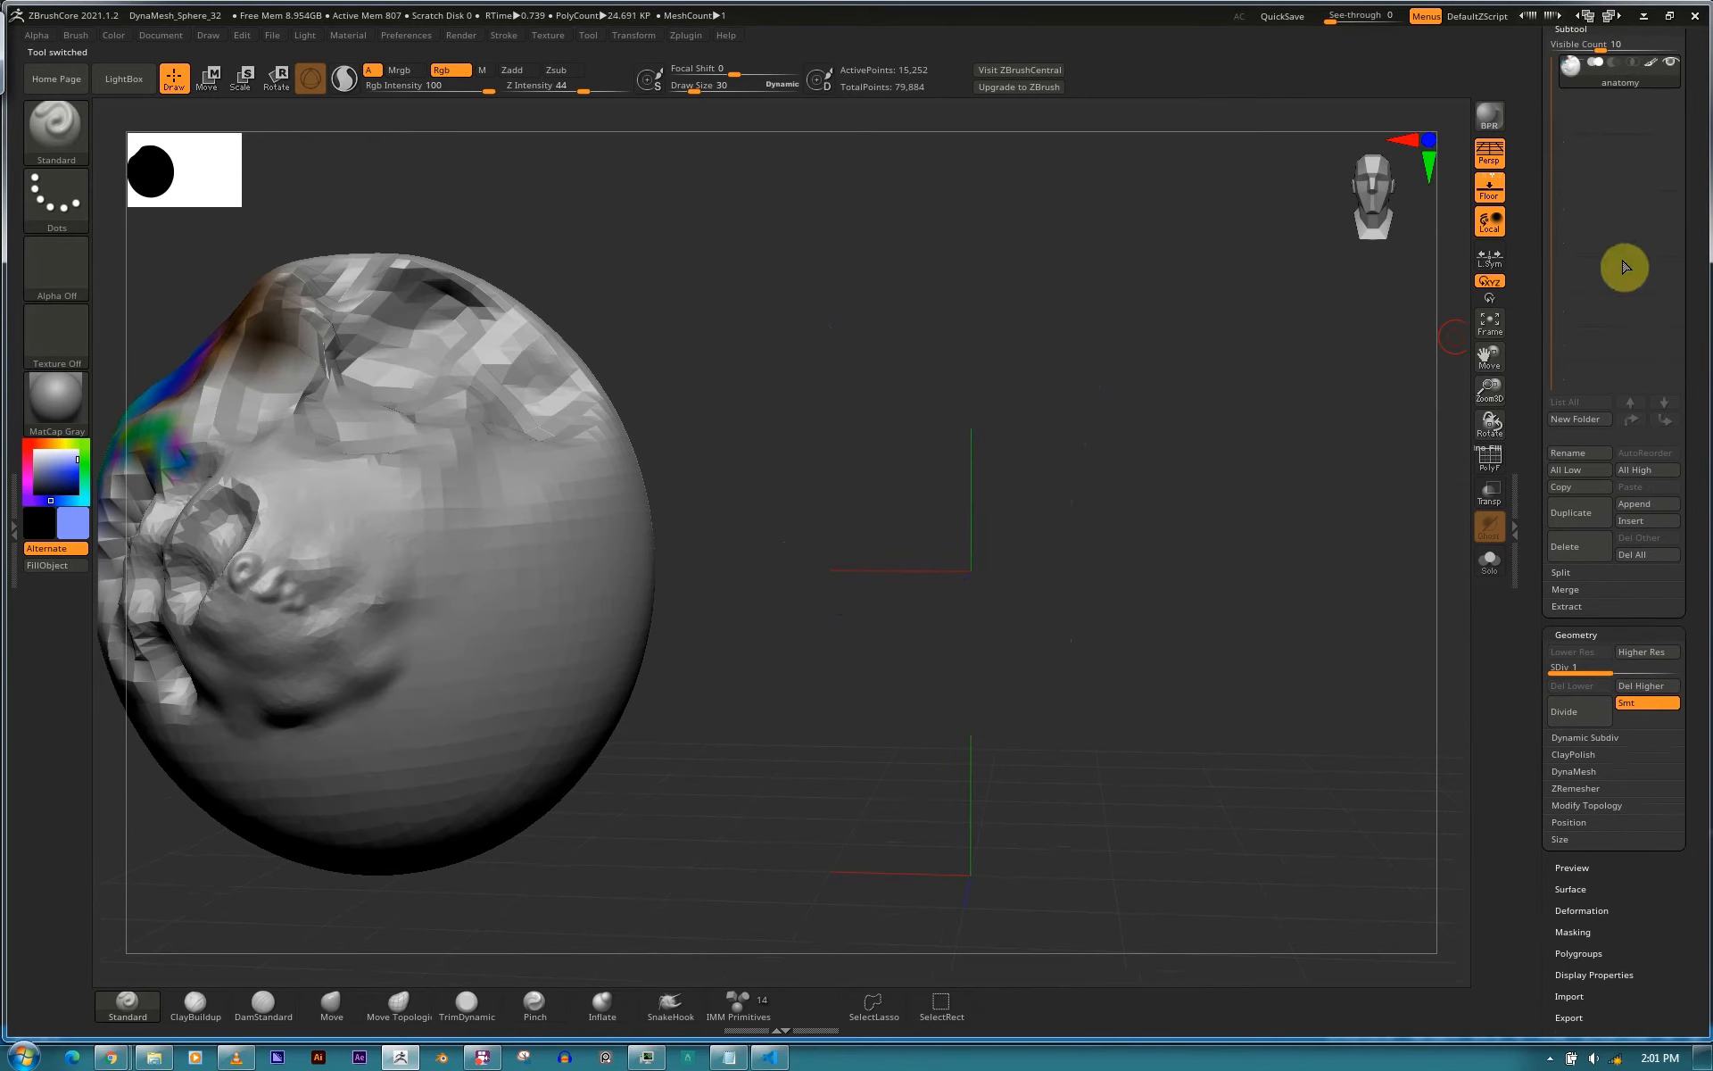
pyautogui.moveTo(1692, 161)
pyautogui.mouseDown()
pyautogui.moveTo(1686, 266)
pyautogui.moveTo(1692, 178)
pyautogui.mouseUp()
pyautogui.click(1649, 542)
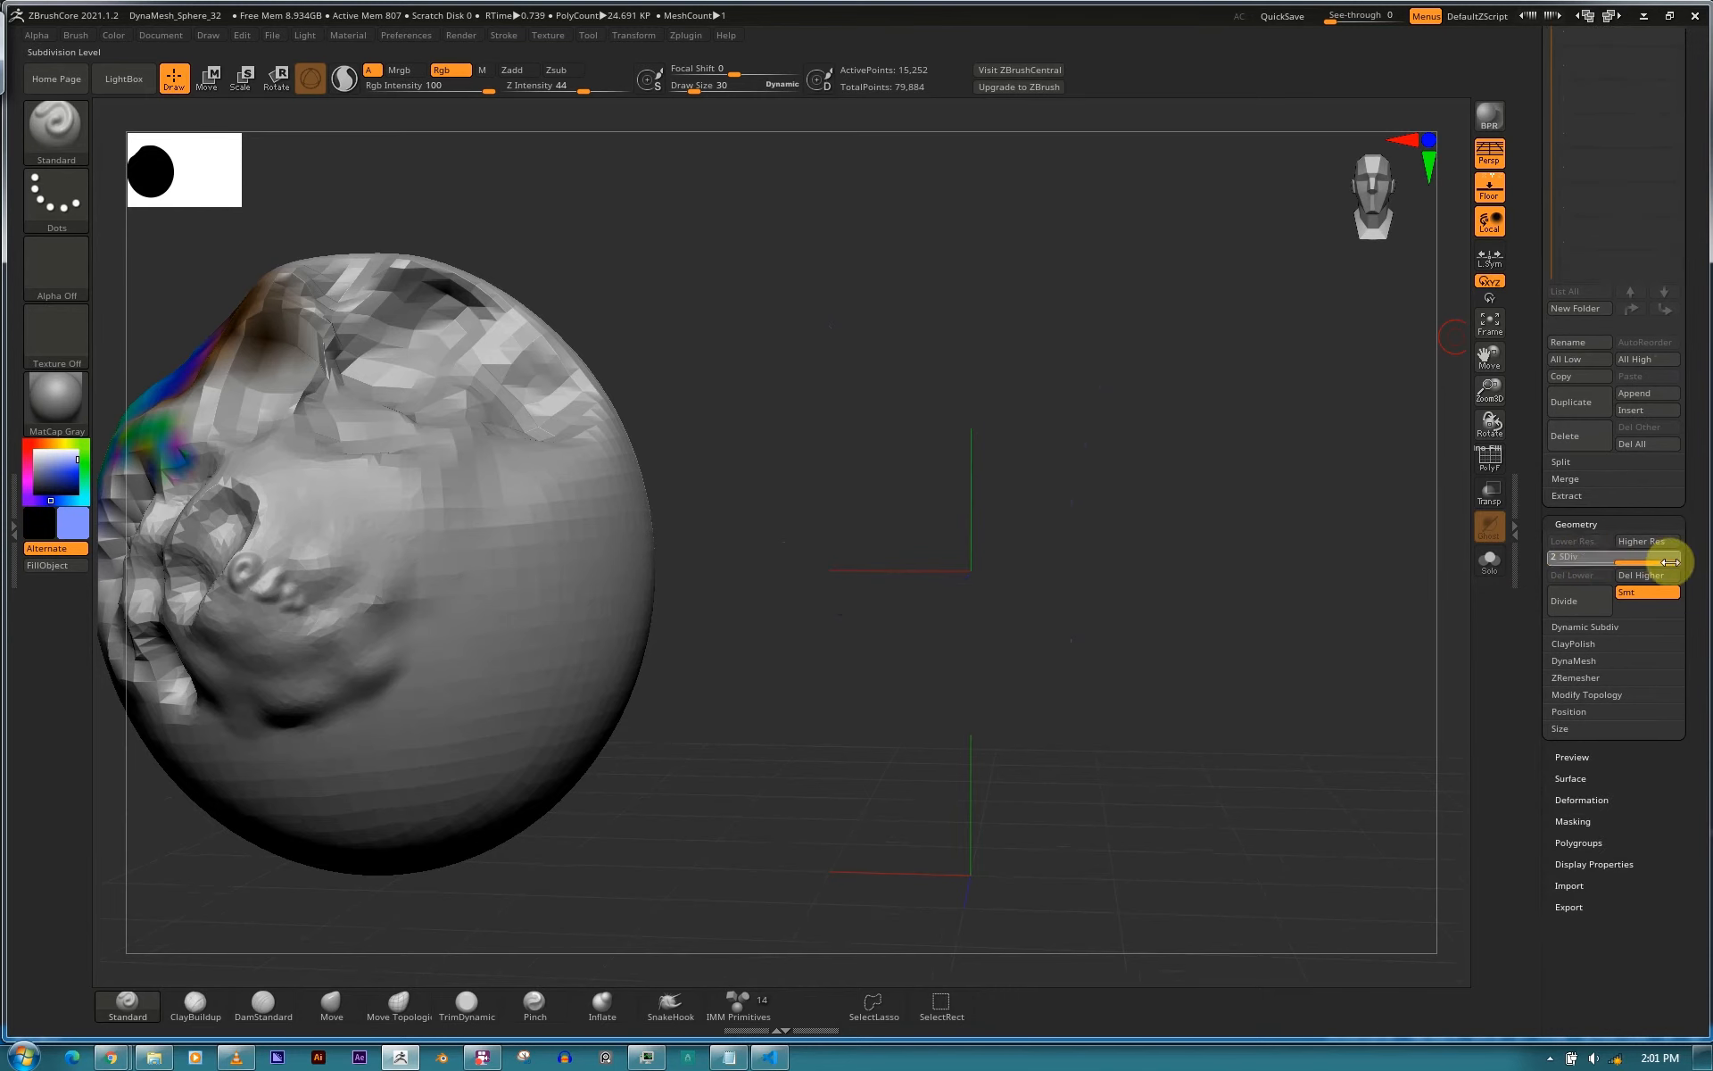
# Examine the availability of the Split options for the anatomy subtool while it has multiple subdivision levels.
pyautogui.click(1576, 462)
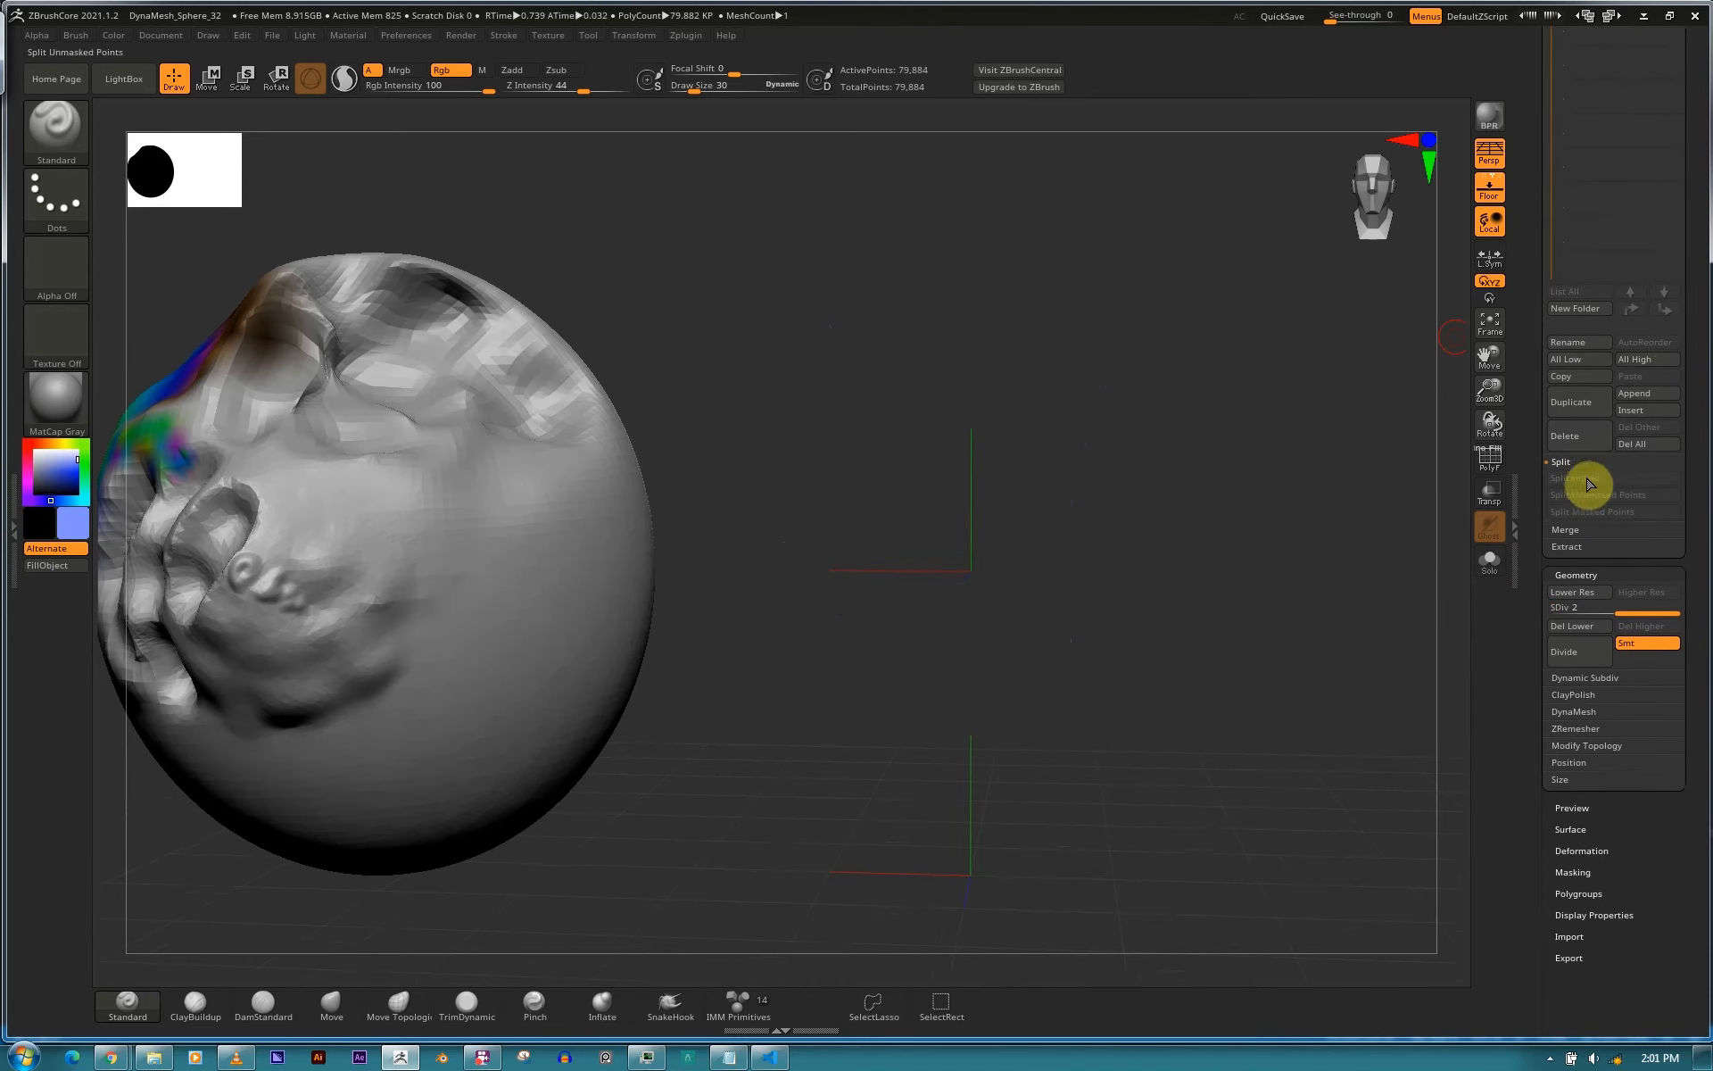
pyautogui.click(1570, 461)
pyautogui.click(1571, 462)
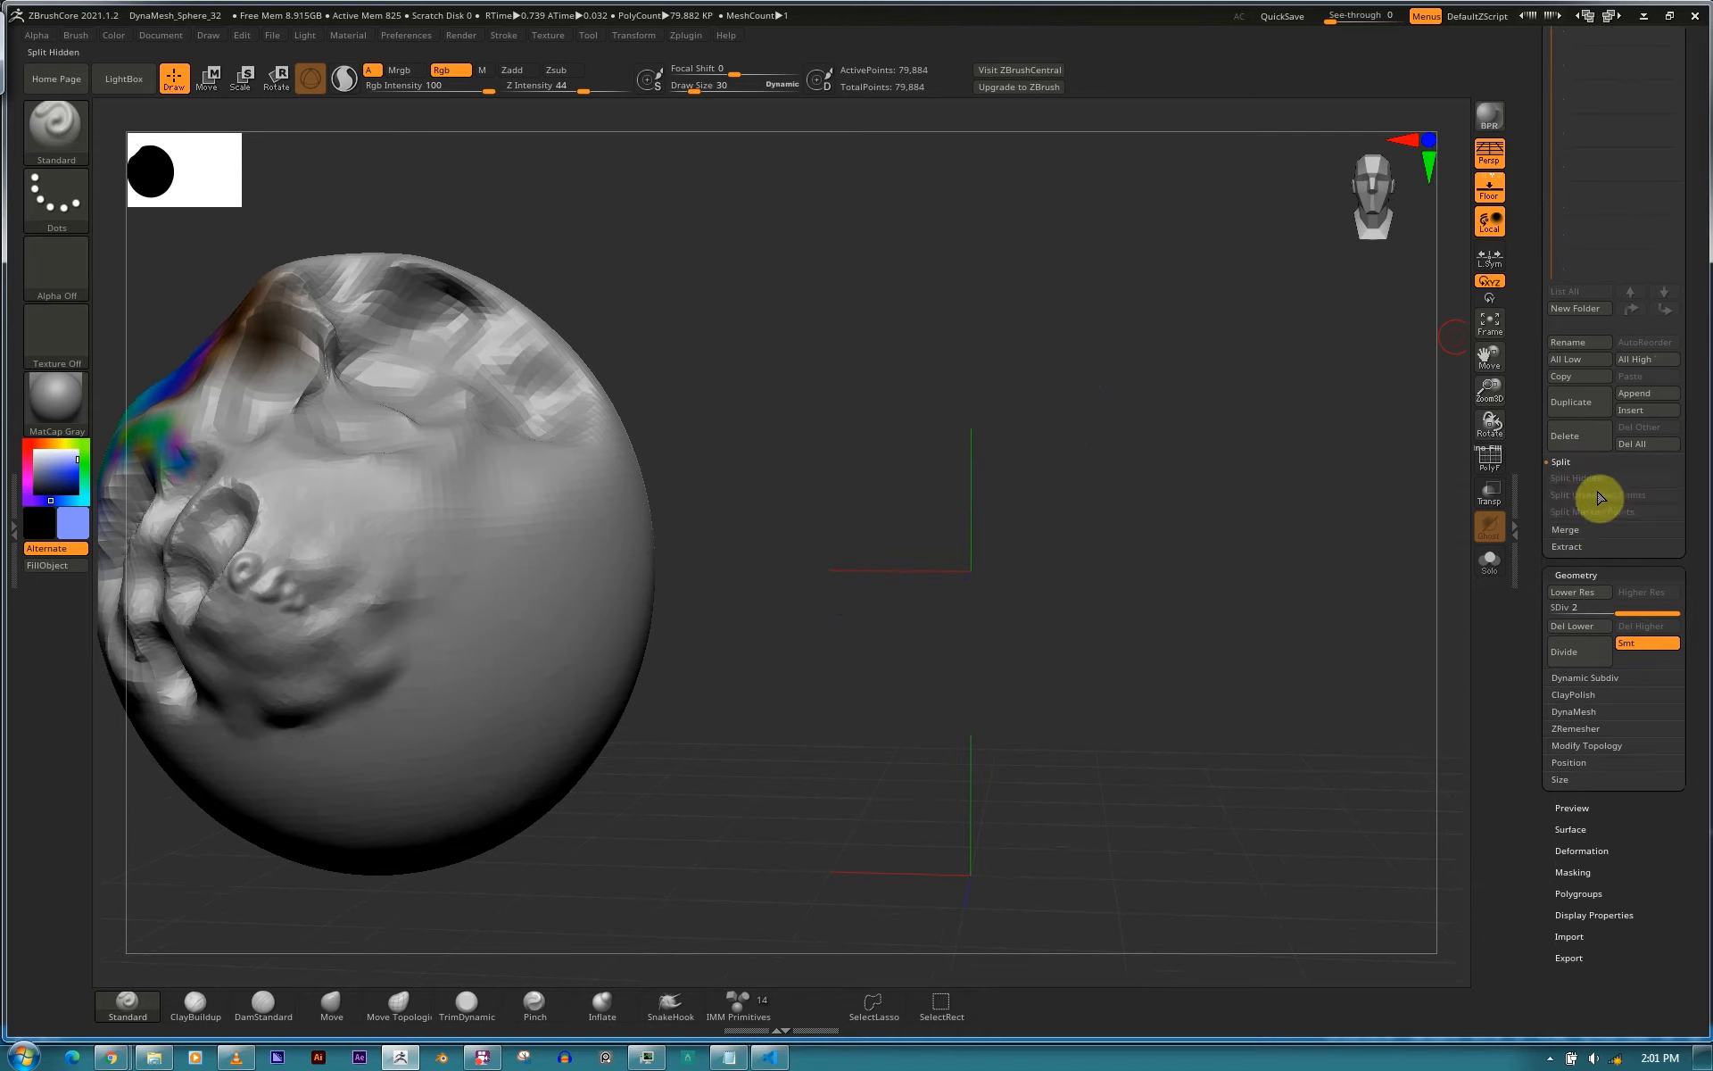
pyautogui.click(1567, 462)
pyautogui.moveTo(1687, 371); pyautogui.dragTo(1690, 565)
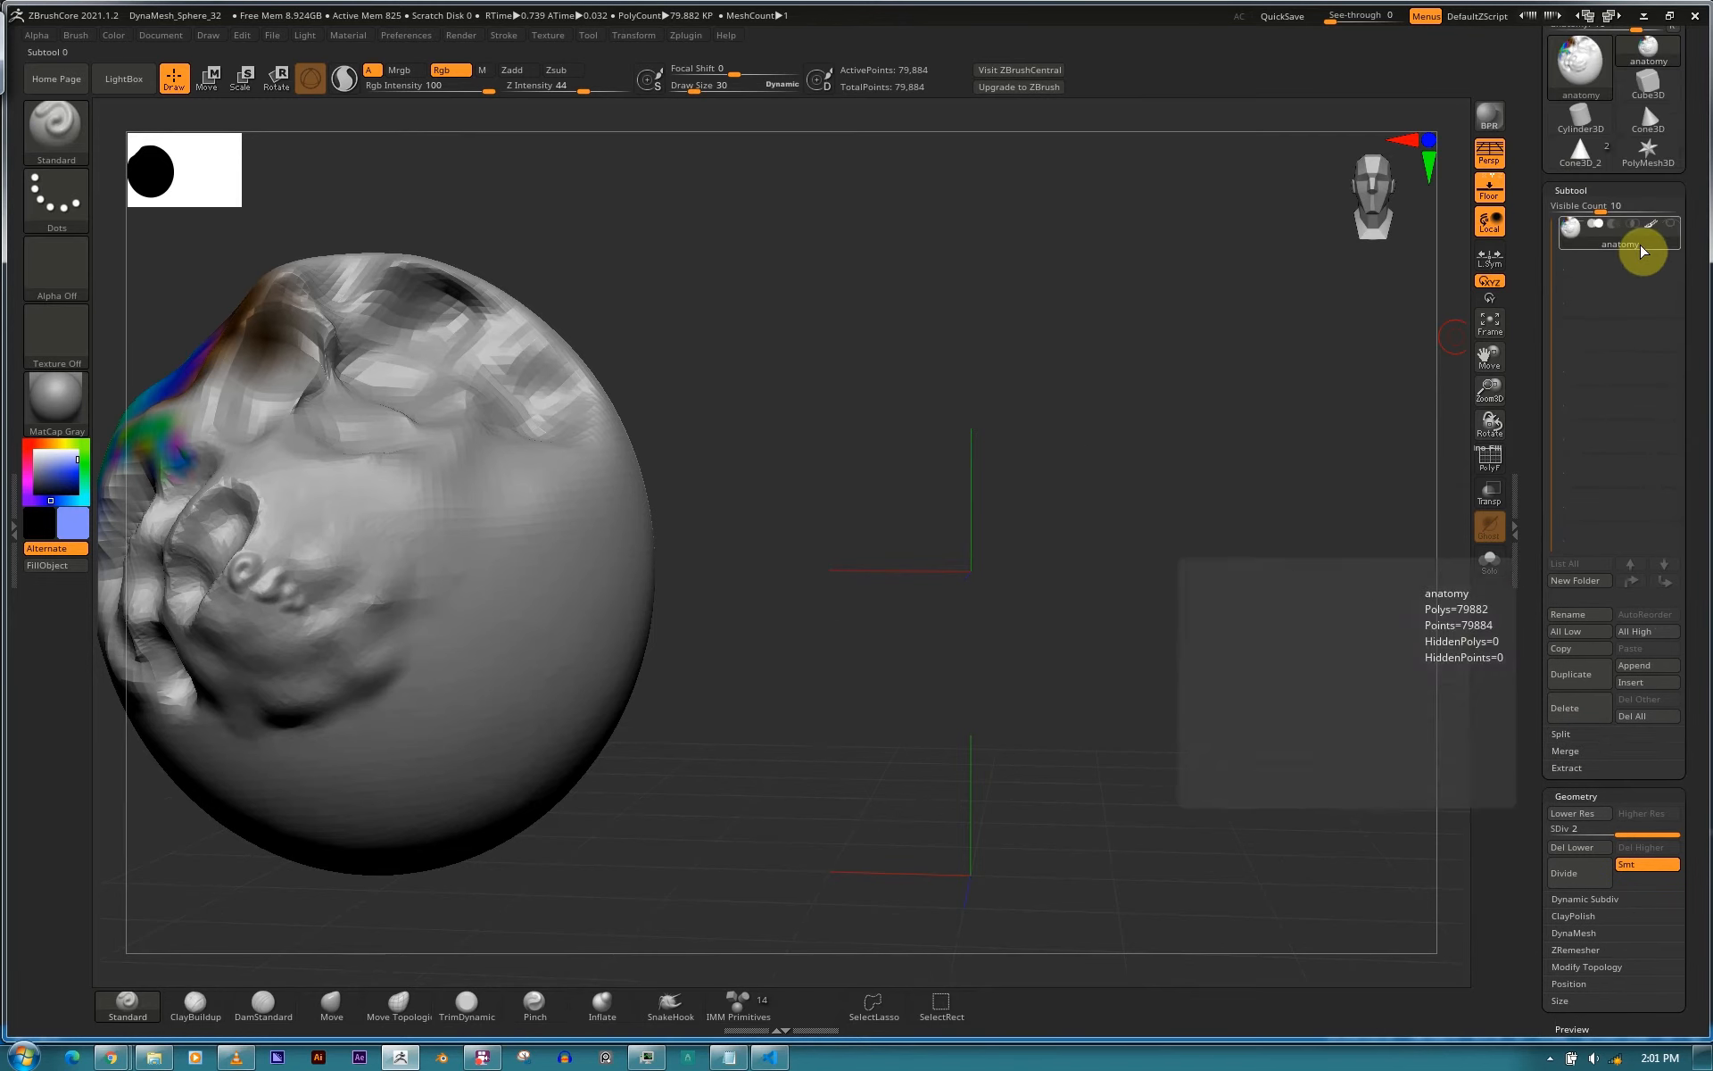
pyautogui.scroll(-5, 1691, 264)
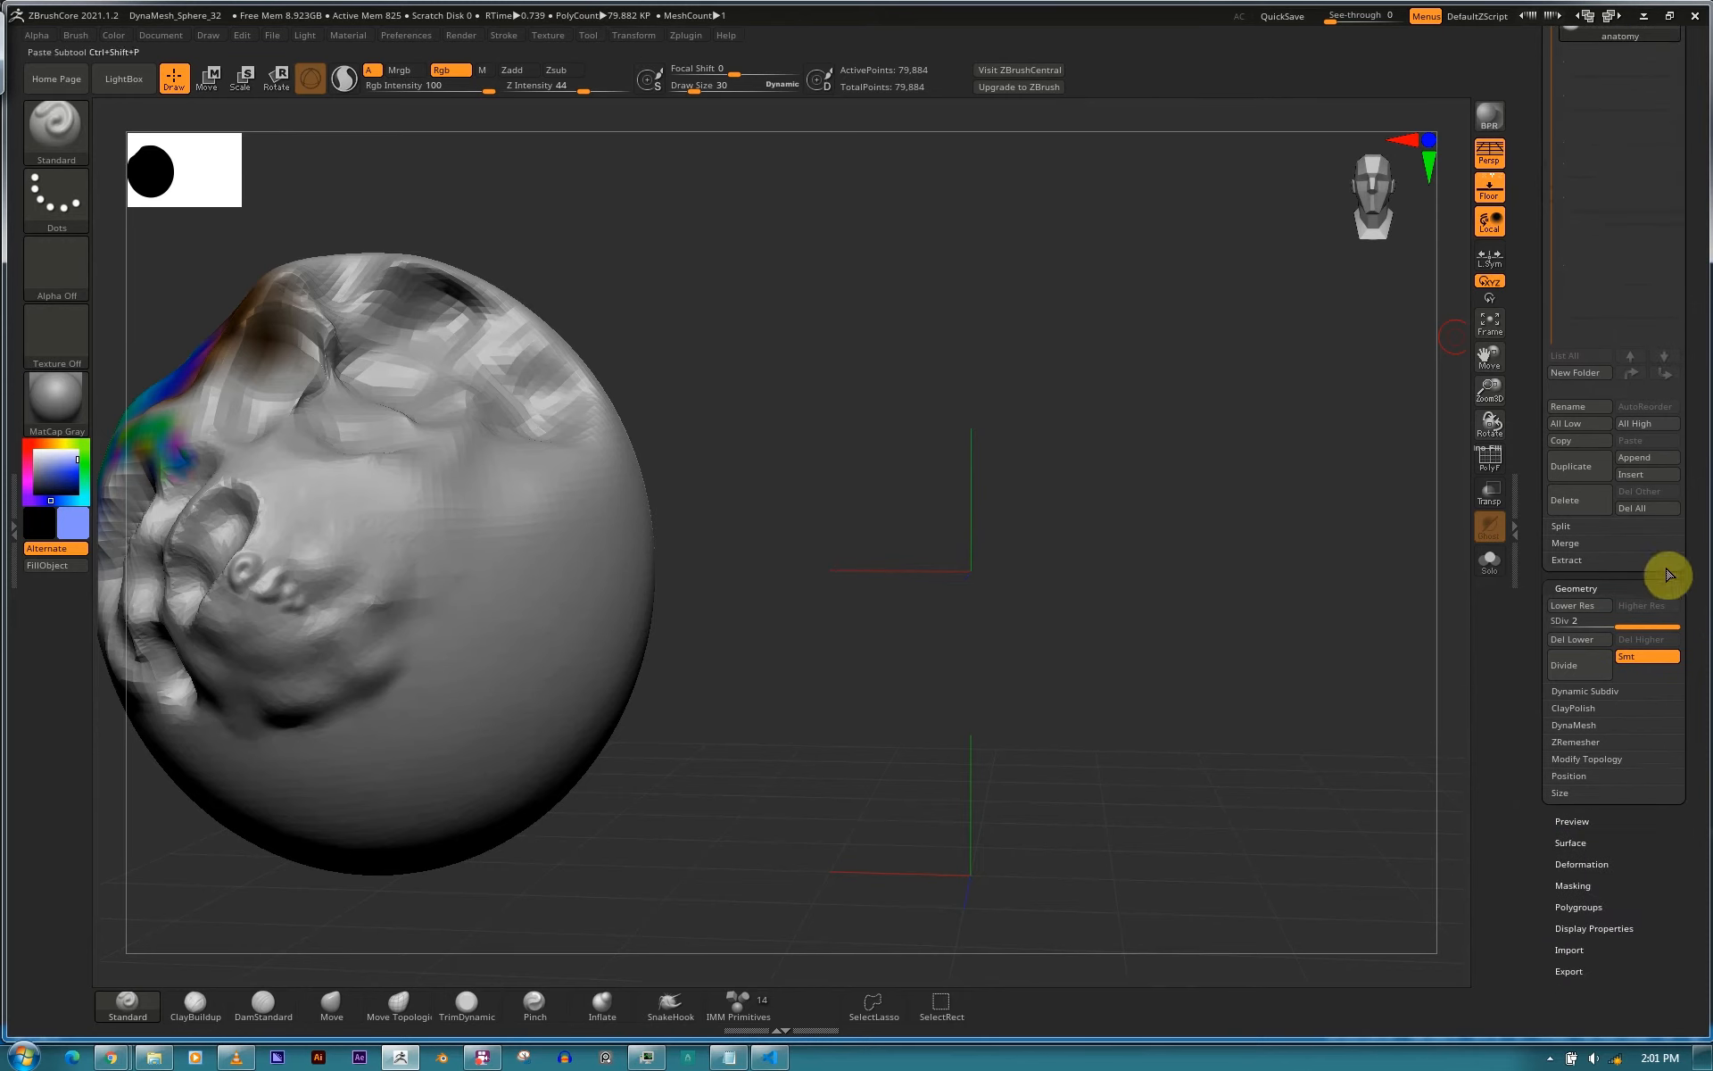
# Delete the anatomy subtool's lower subdivision level and expand the Split options.
pyautogui.moveTo(1696, 581); pyautogui.dragTo(1694, 497)
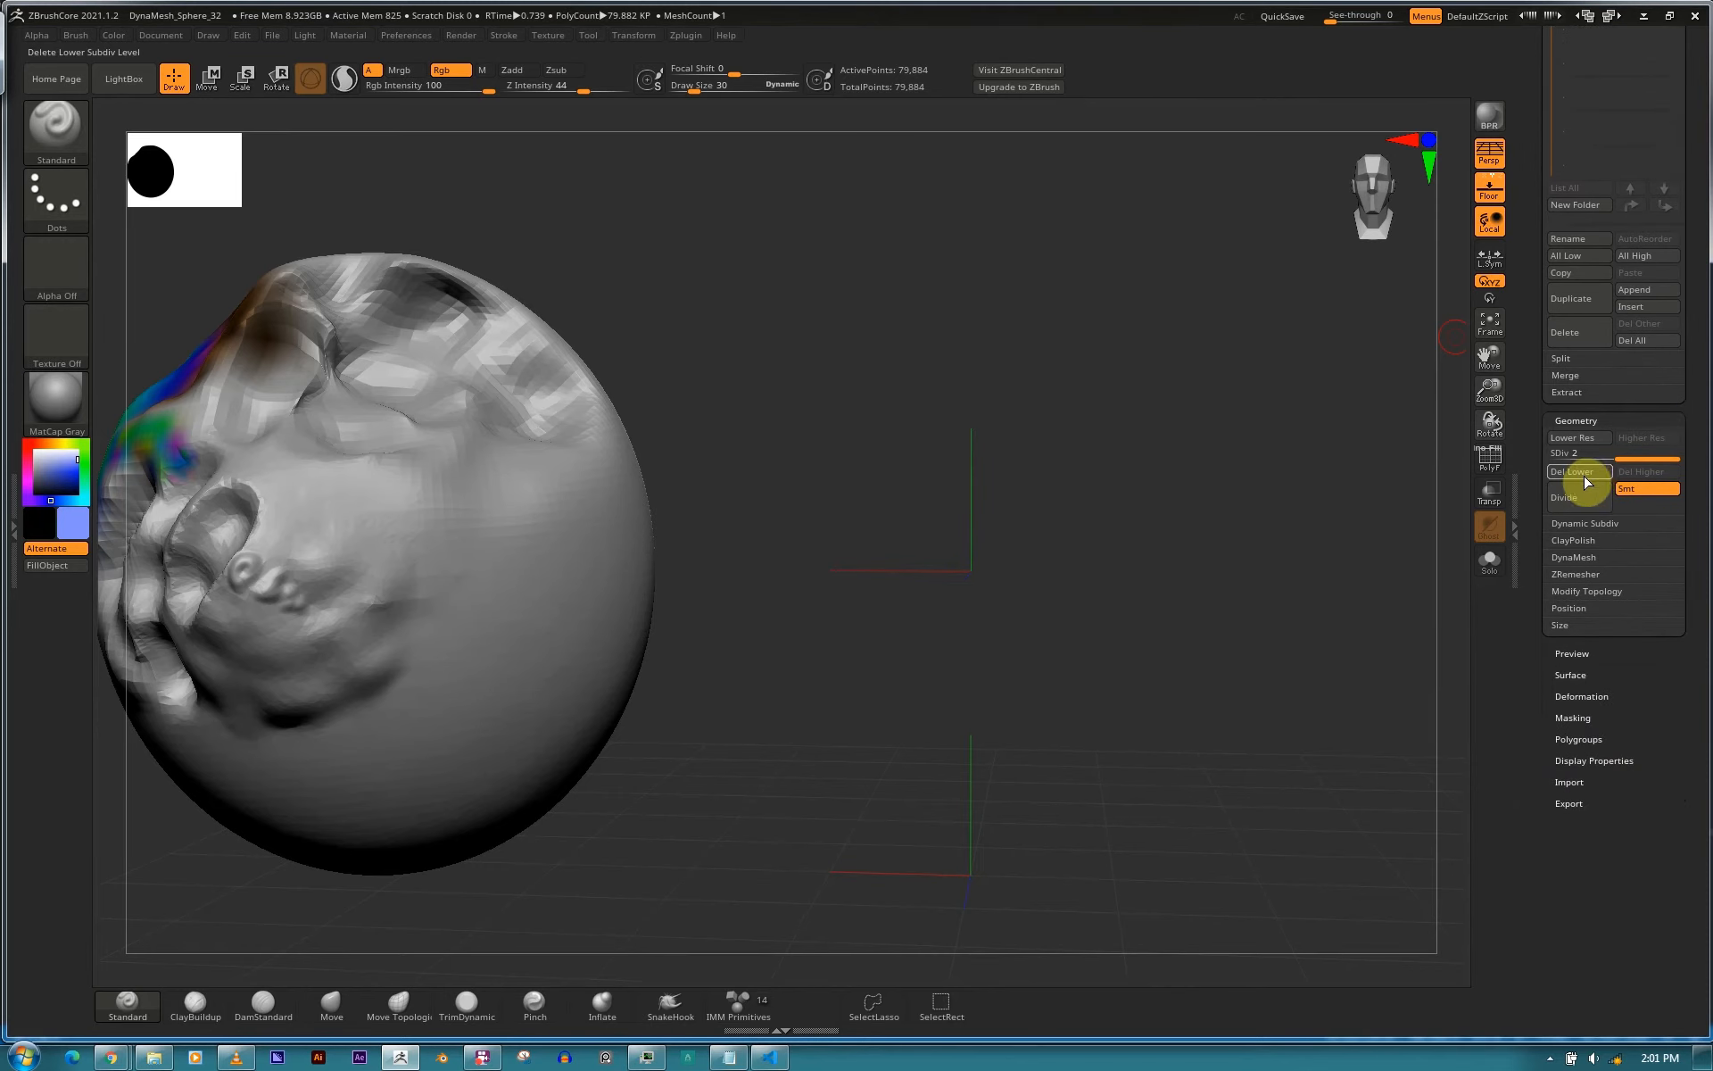
pyautogui.click(1587, 473)
pyautogui.moveTo(1688, 430); pyautogui.dragTo(1687, 554)
pyautogui.click(1599, 751)
pyautogui.moveTo(1683, 715); pyautogui.dragTo(1620, 619)
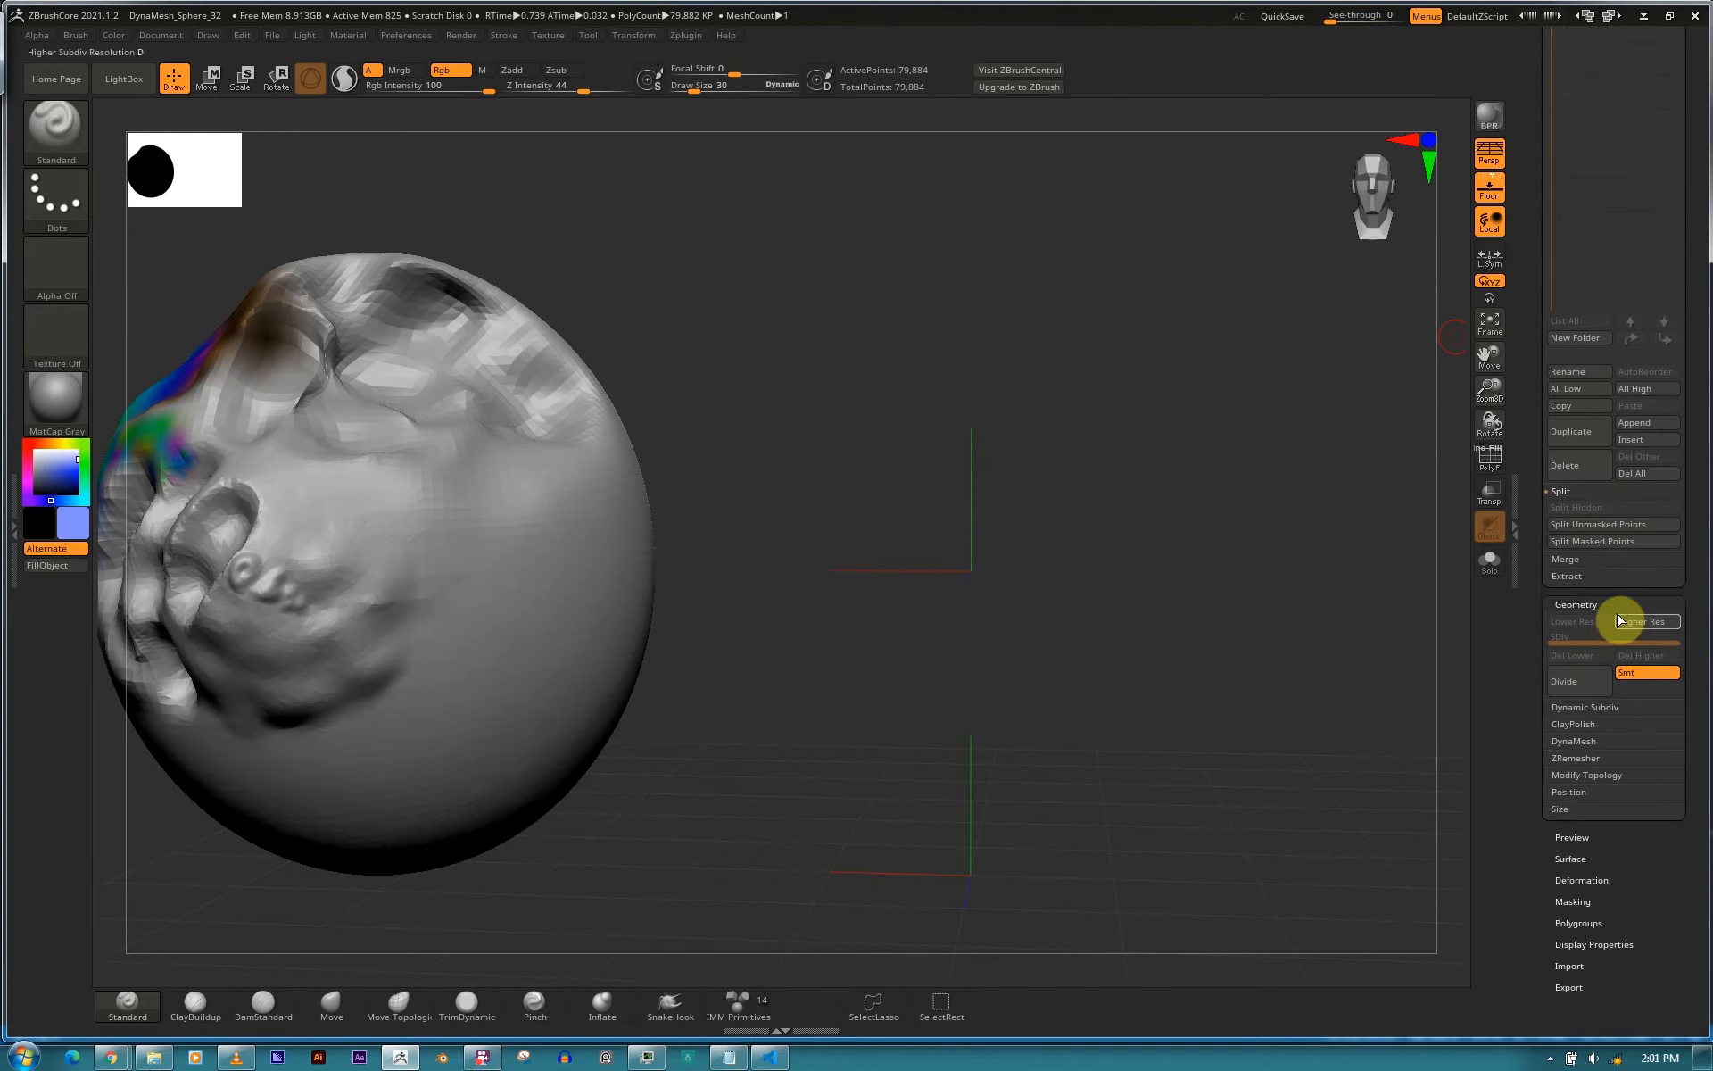
# Hide a rectangular section along the right side of the anatomy sphere and split the hidden part into its own subtool.
pyautogui.keyDown('alt'); pyautogui.moveTo(738, 521); pyautogui.dragTo(987, 482); pyautogui.keyUp('alt')
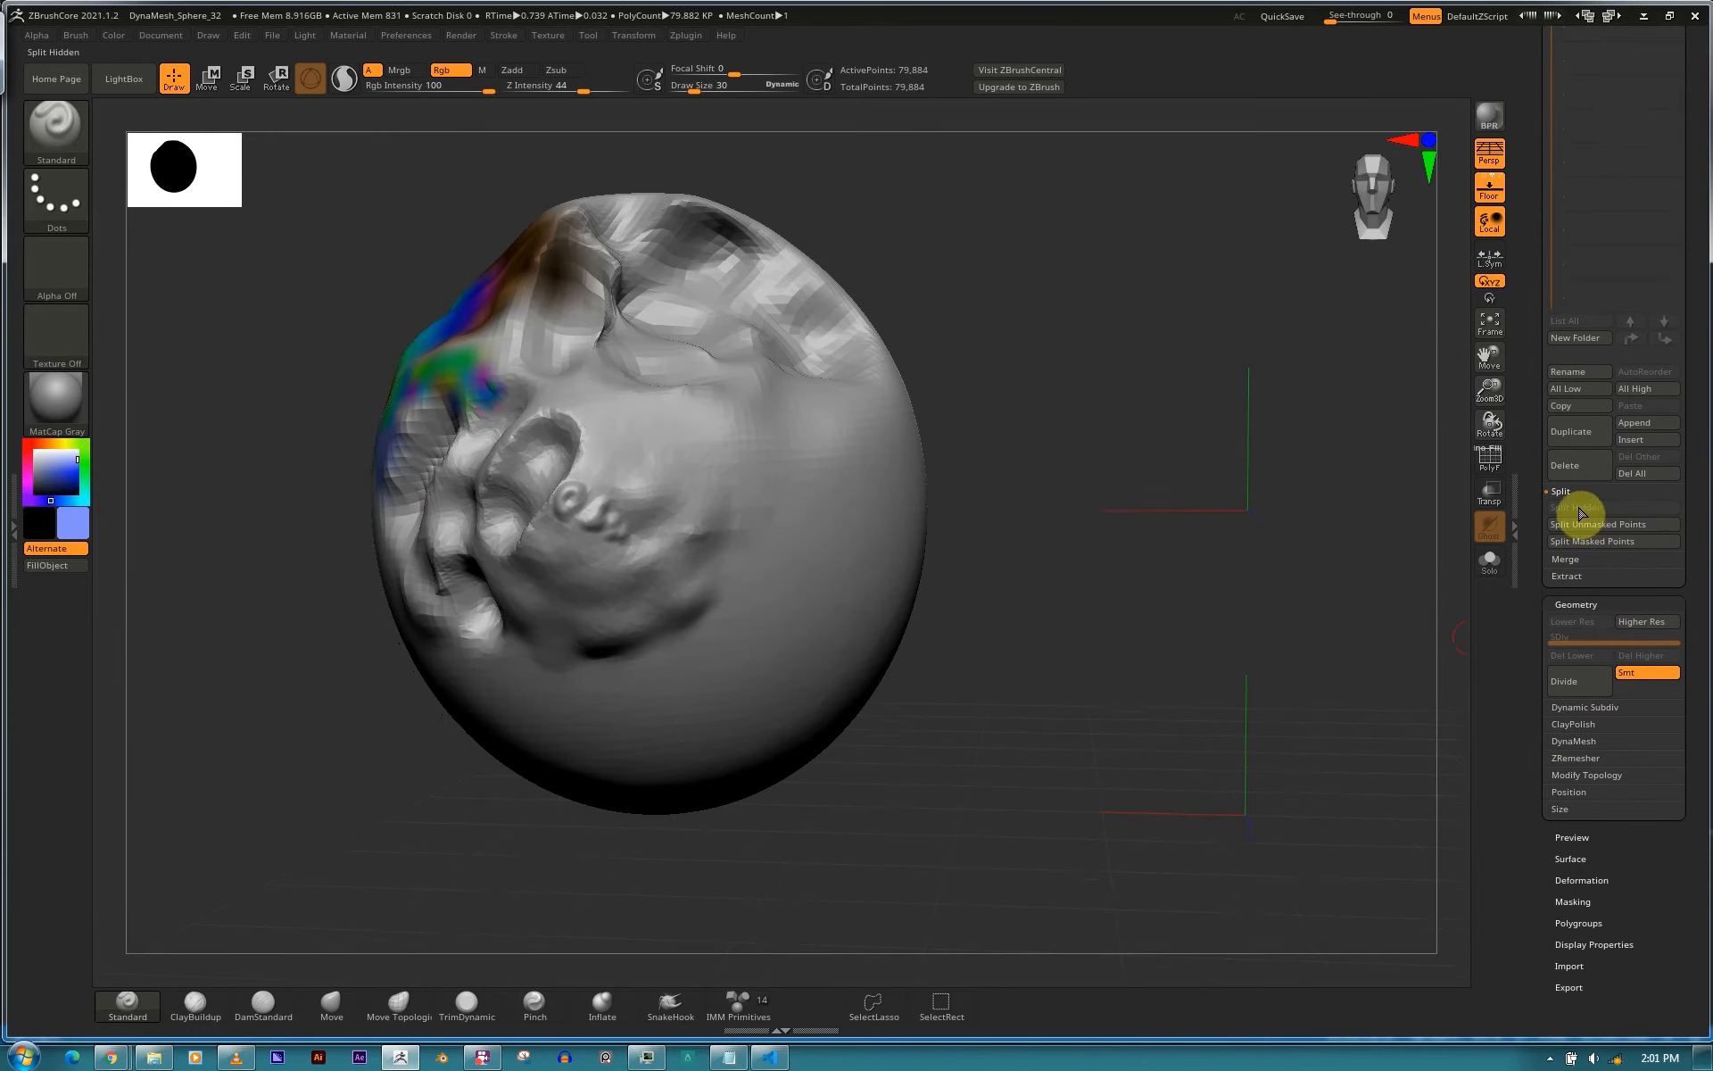
pyautogui.moveTo(1130, 406)
pyautogui.keyDown('ctrl'); pyautogui.keyDown('shift'); pyautogui.mouseDown()
pyautogui.moveTo(787, 611)
pyautogui.moveTo(739, 741)
pyautogui.mouseUp(); pyautogui.keyUp('shift'); pyautogui.keyUp('ctrl')
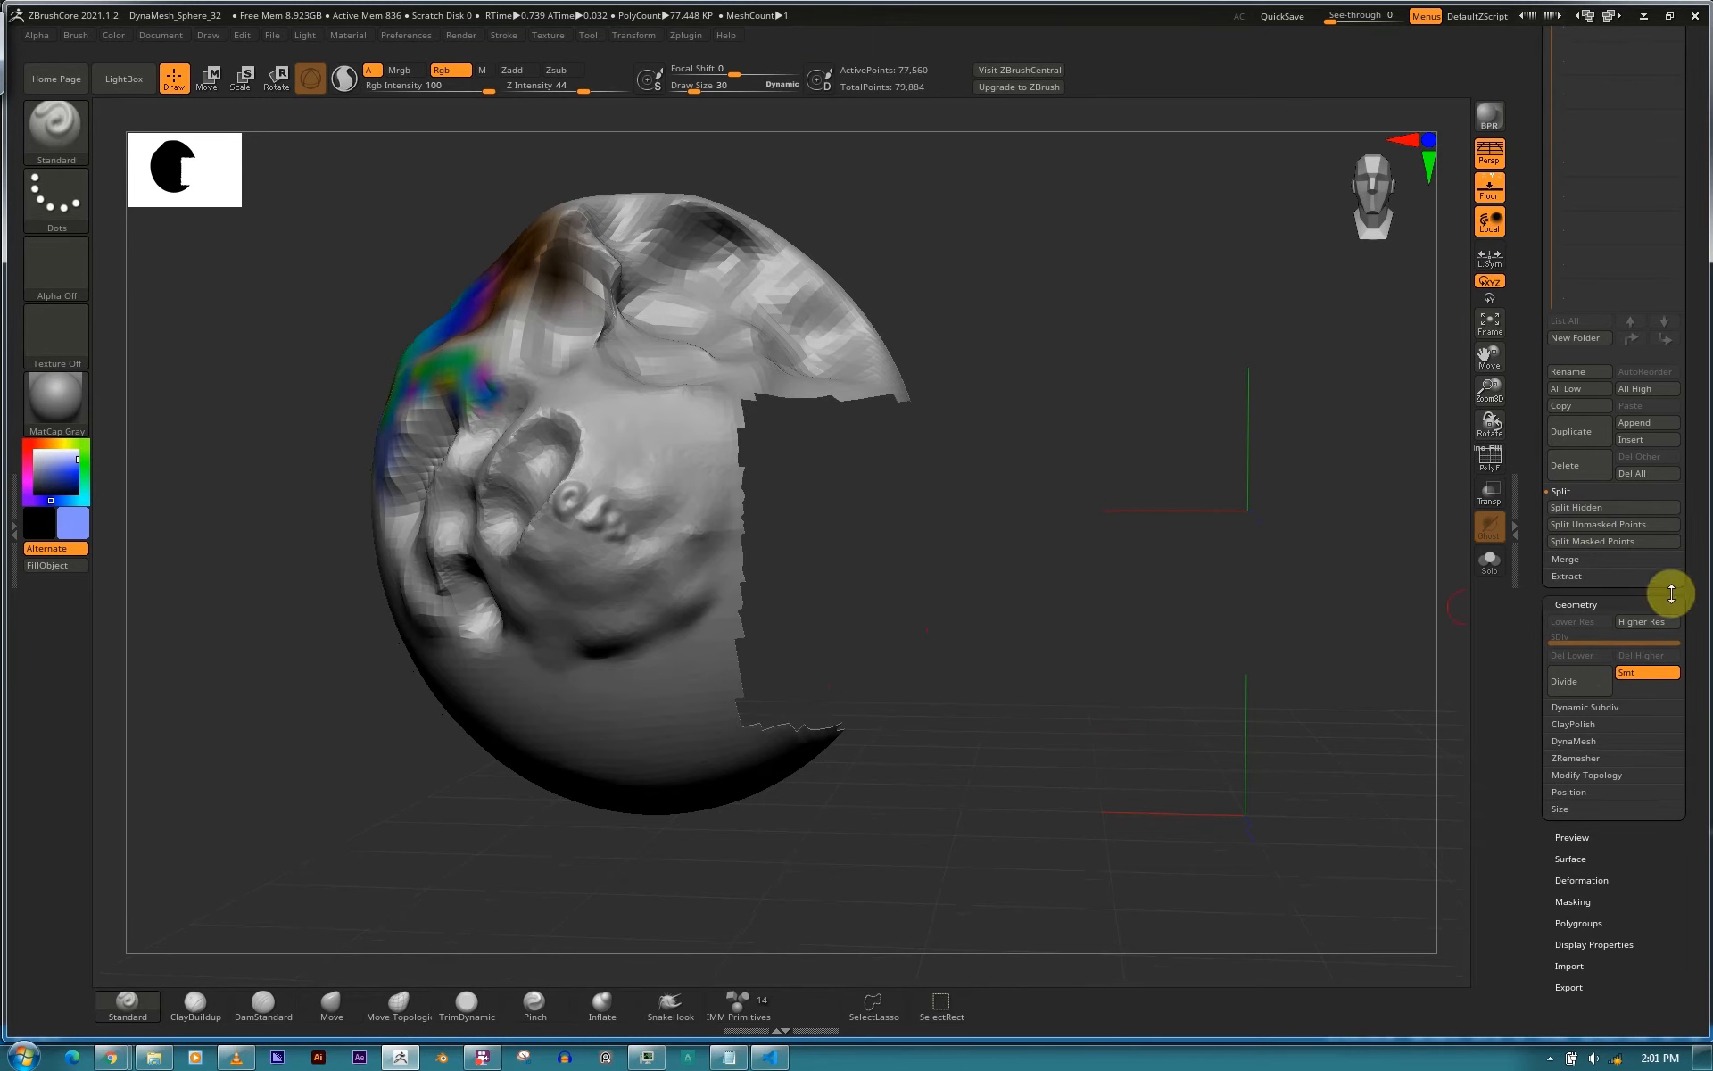
pyautogui.press('ctrl')
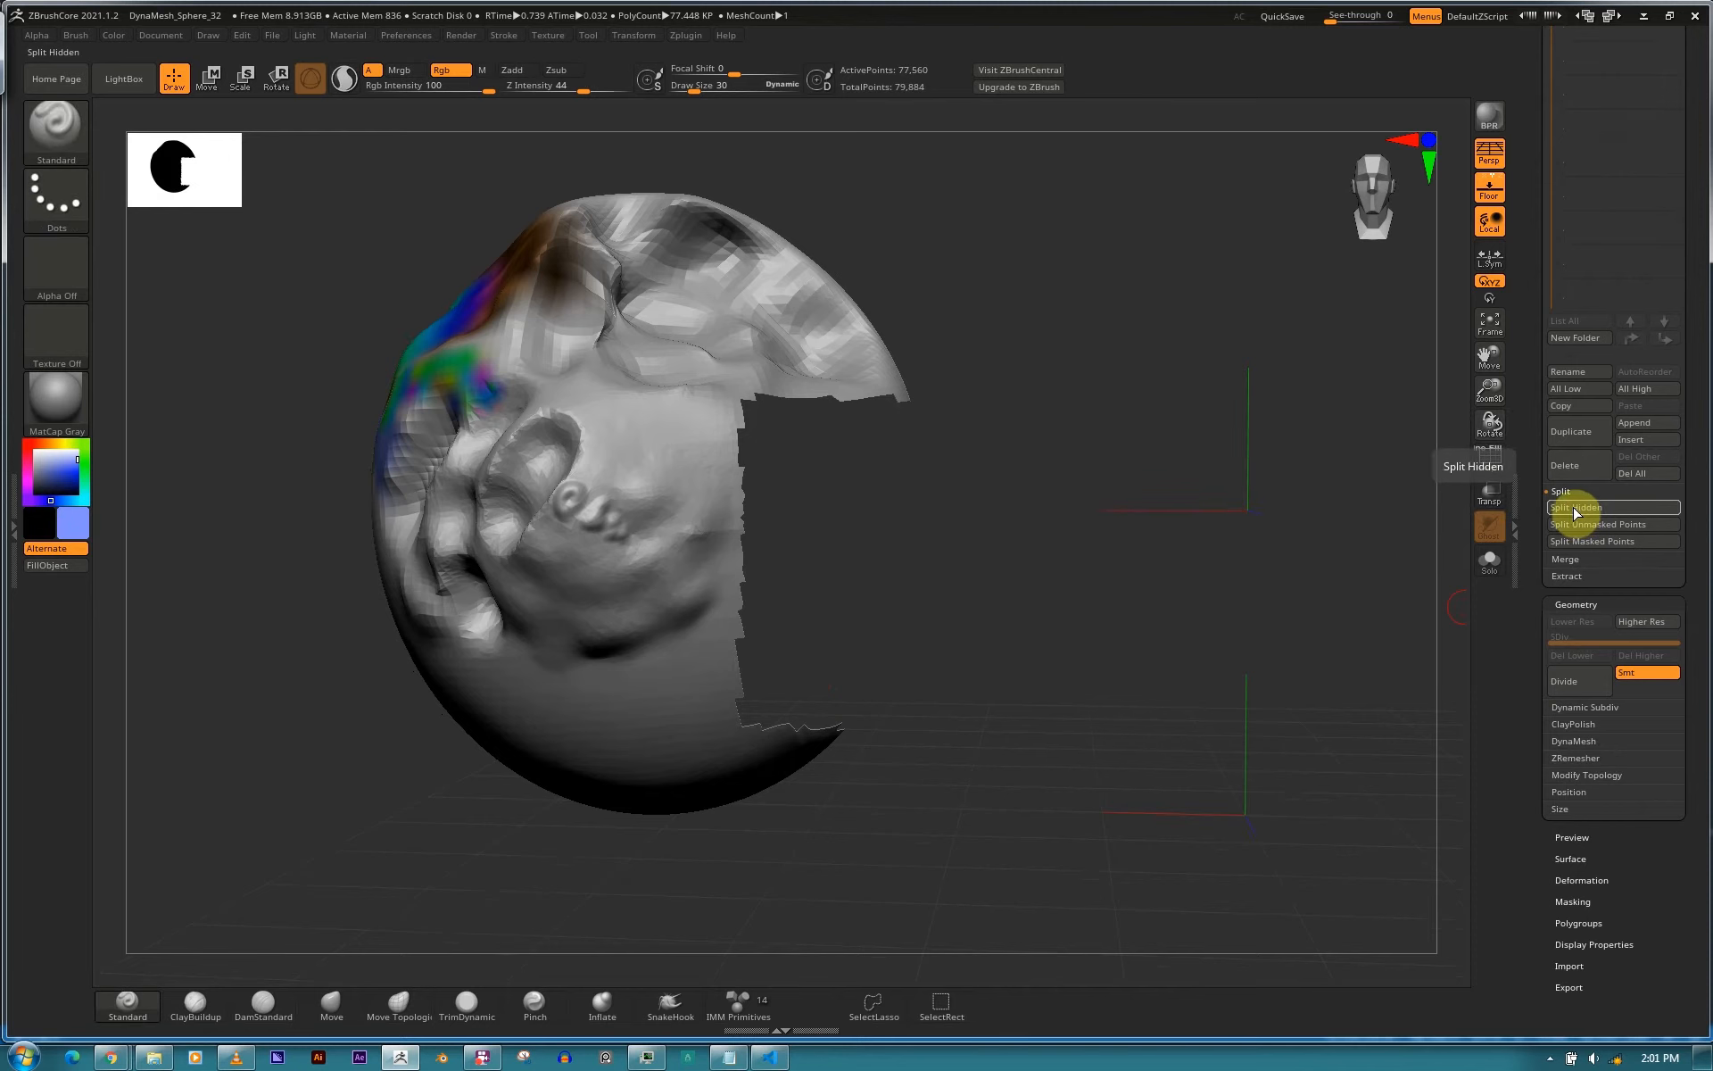
pyautogui.click(1576, 508)
pyautogui.scroll(5, 1694, 375)
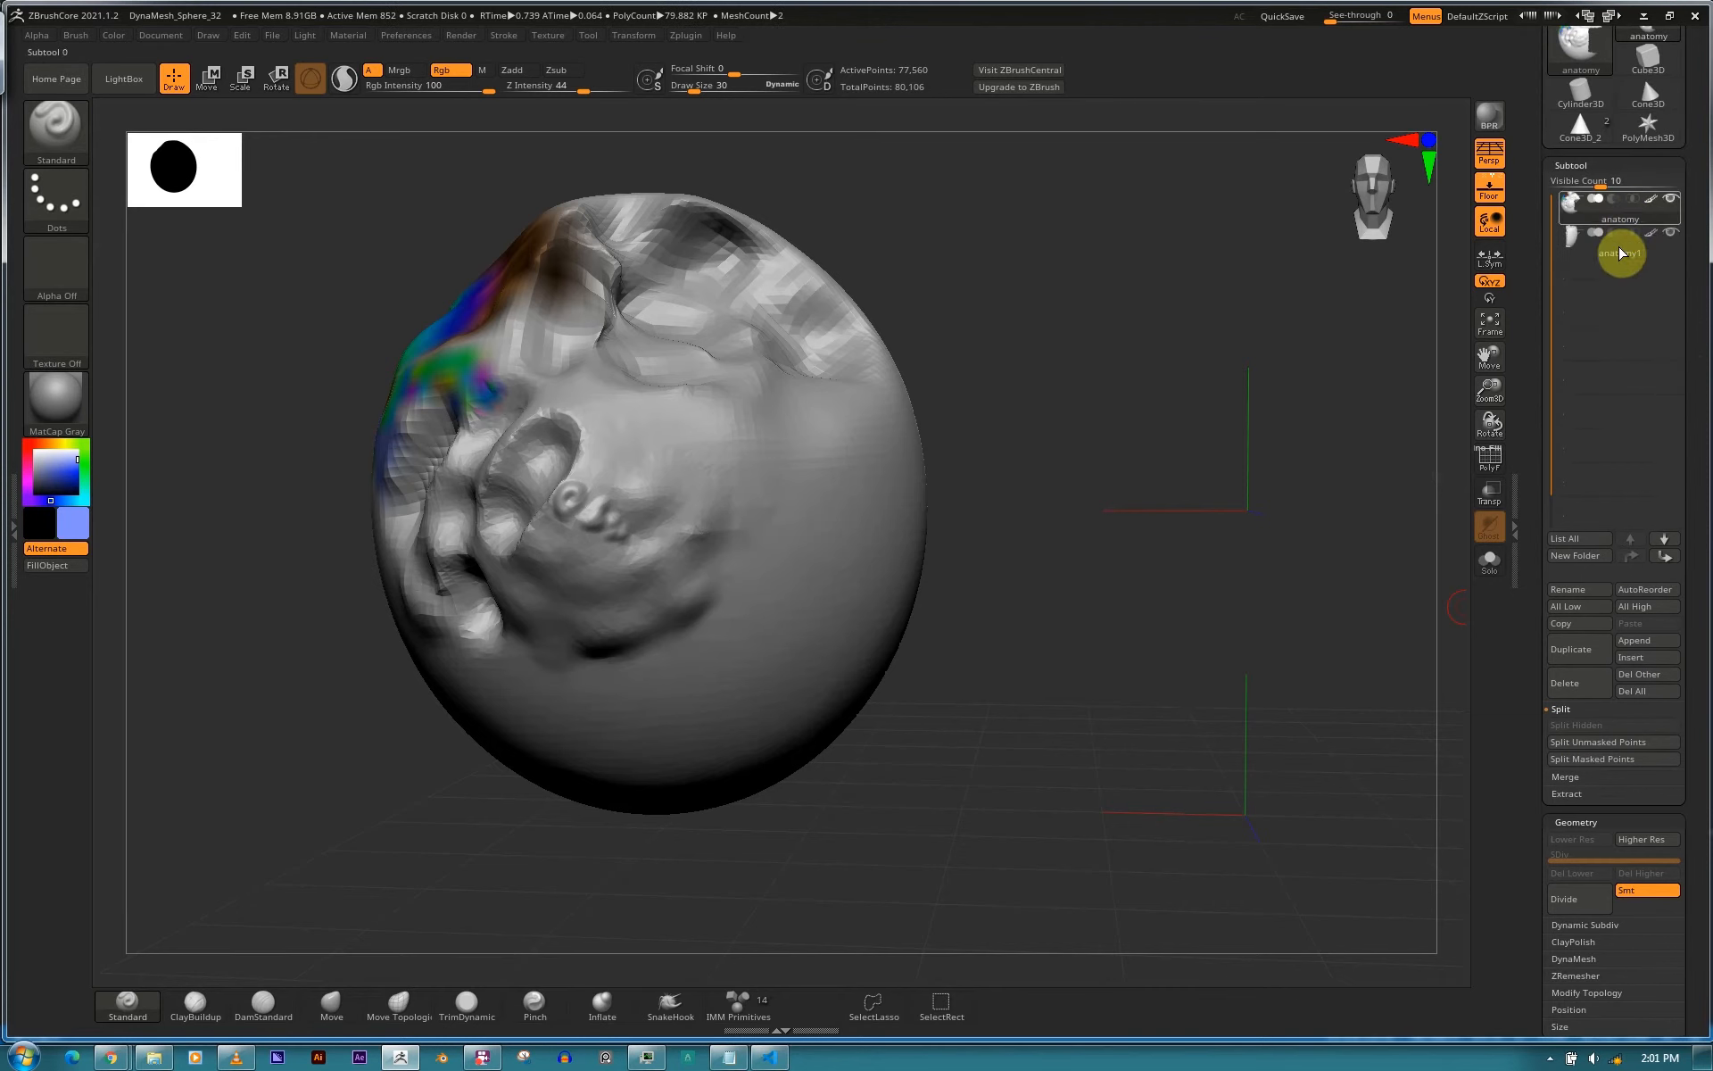
# Alternate the selection between the anatomy and anatomy1 subtools to compare the two split parts, ending on anatomy.
pyautogui.click(1608, 261)
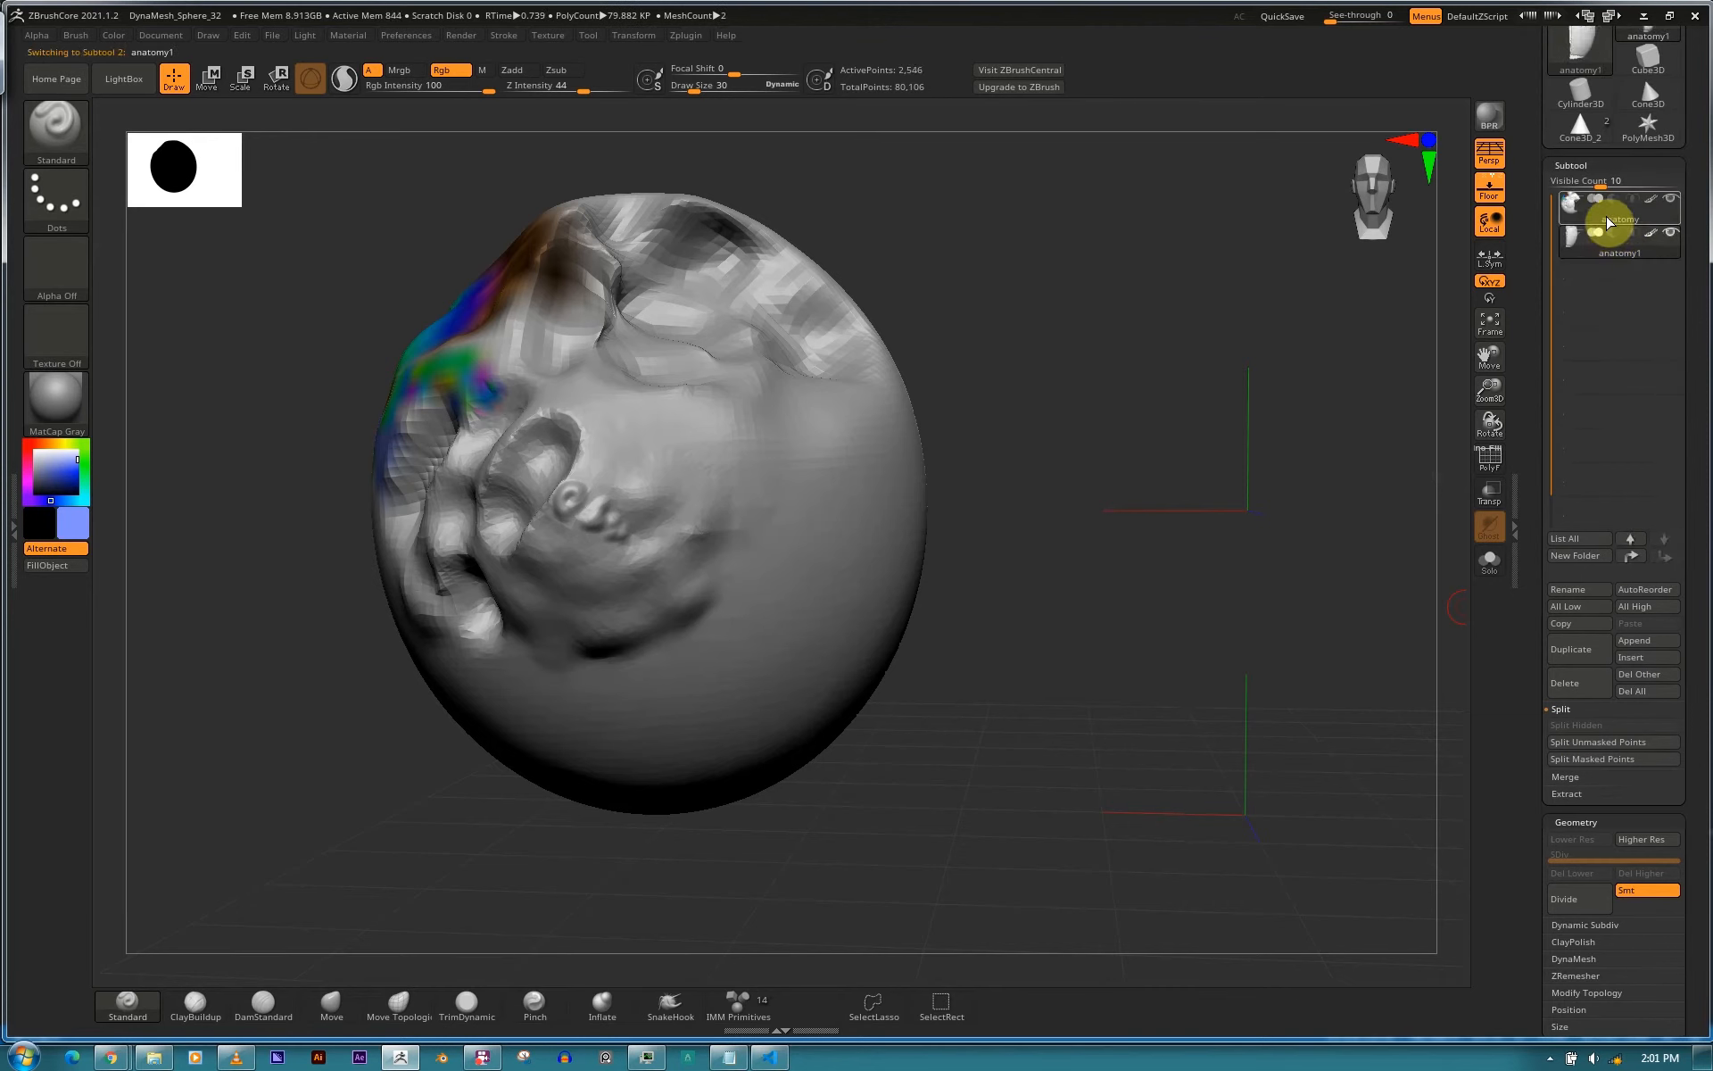
pyautogui.click(1622, 253)
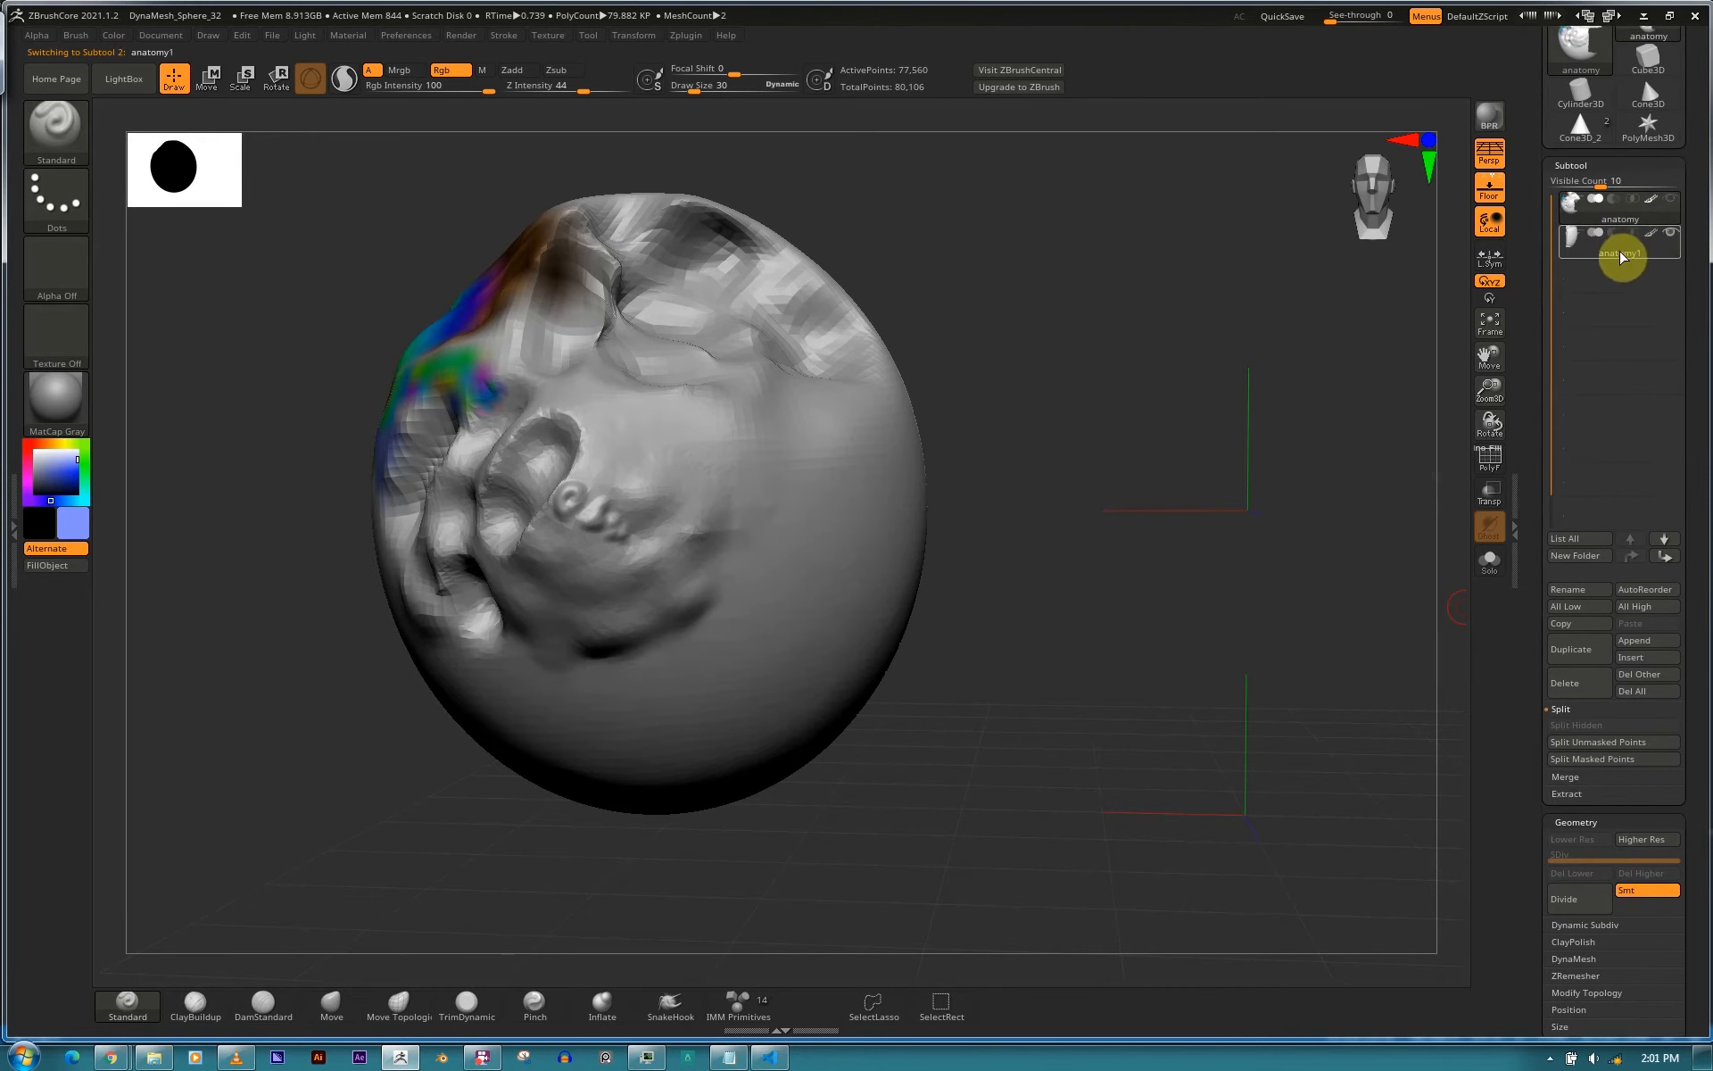
pyautogui.click(1637, 220)
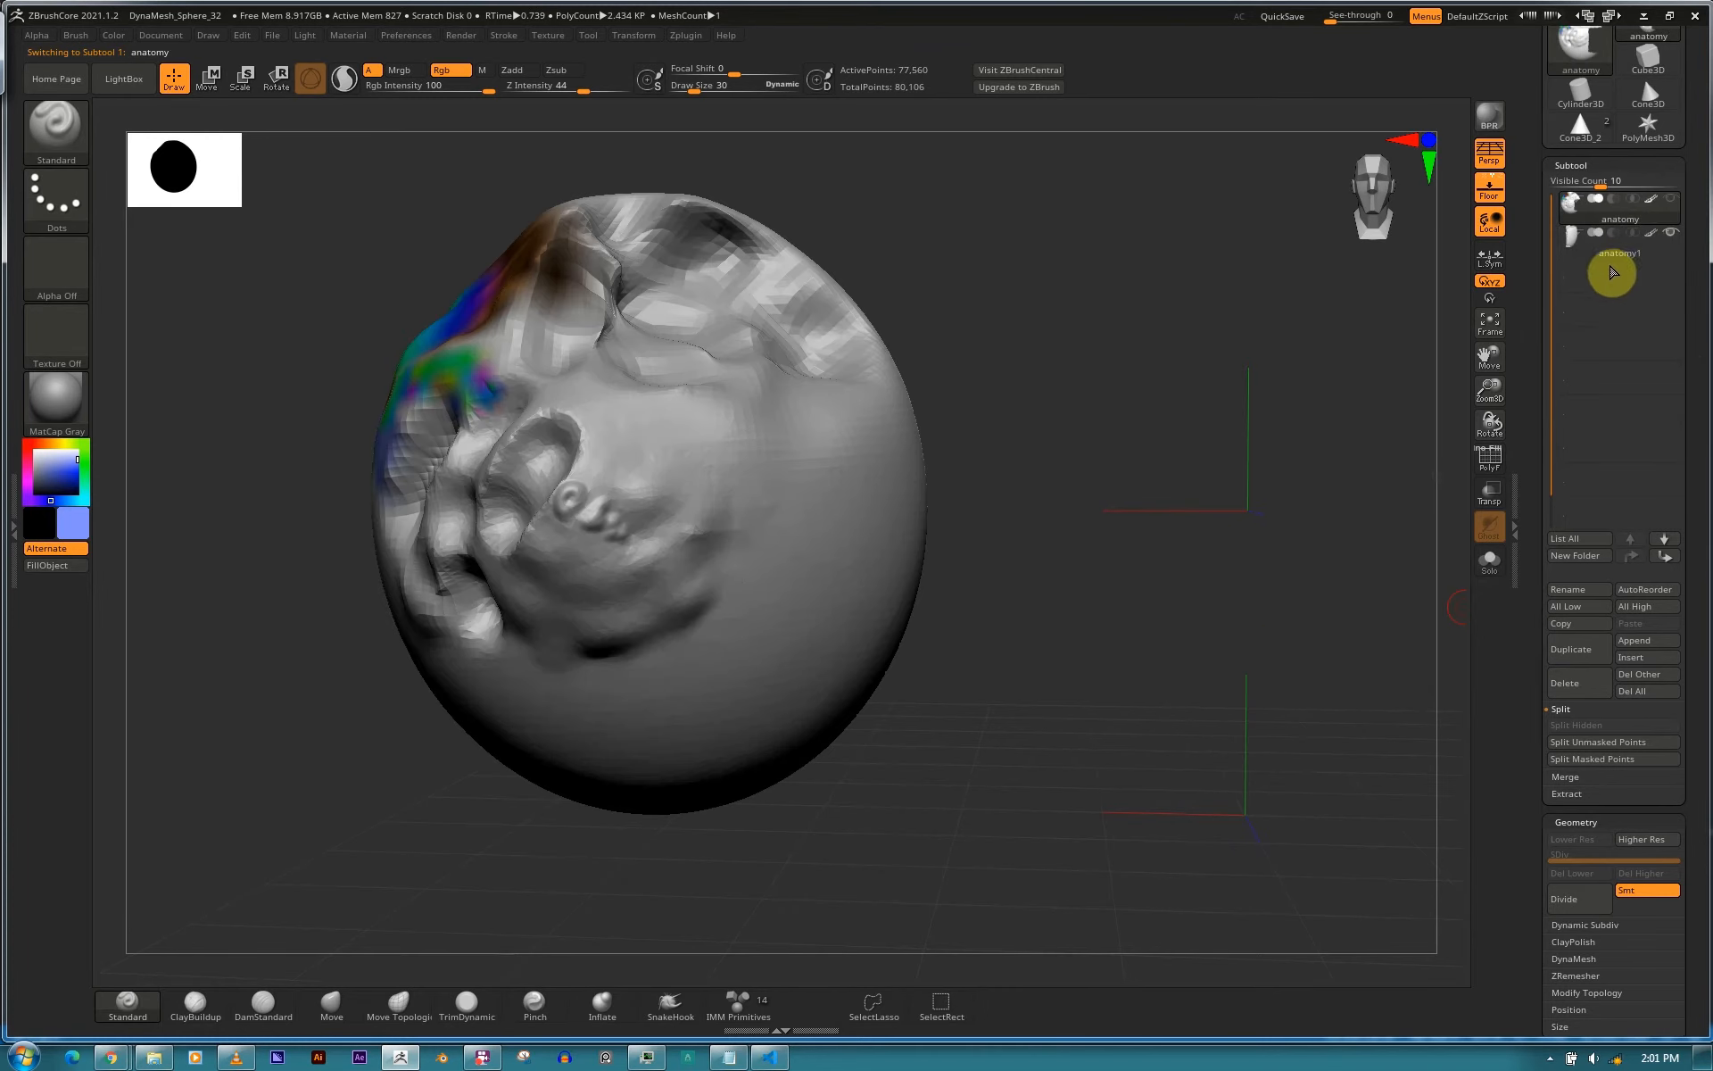
pyautogui.click(1627, 236)
pyautogui.click(1633, 219)
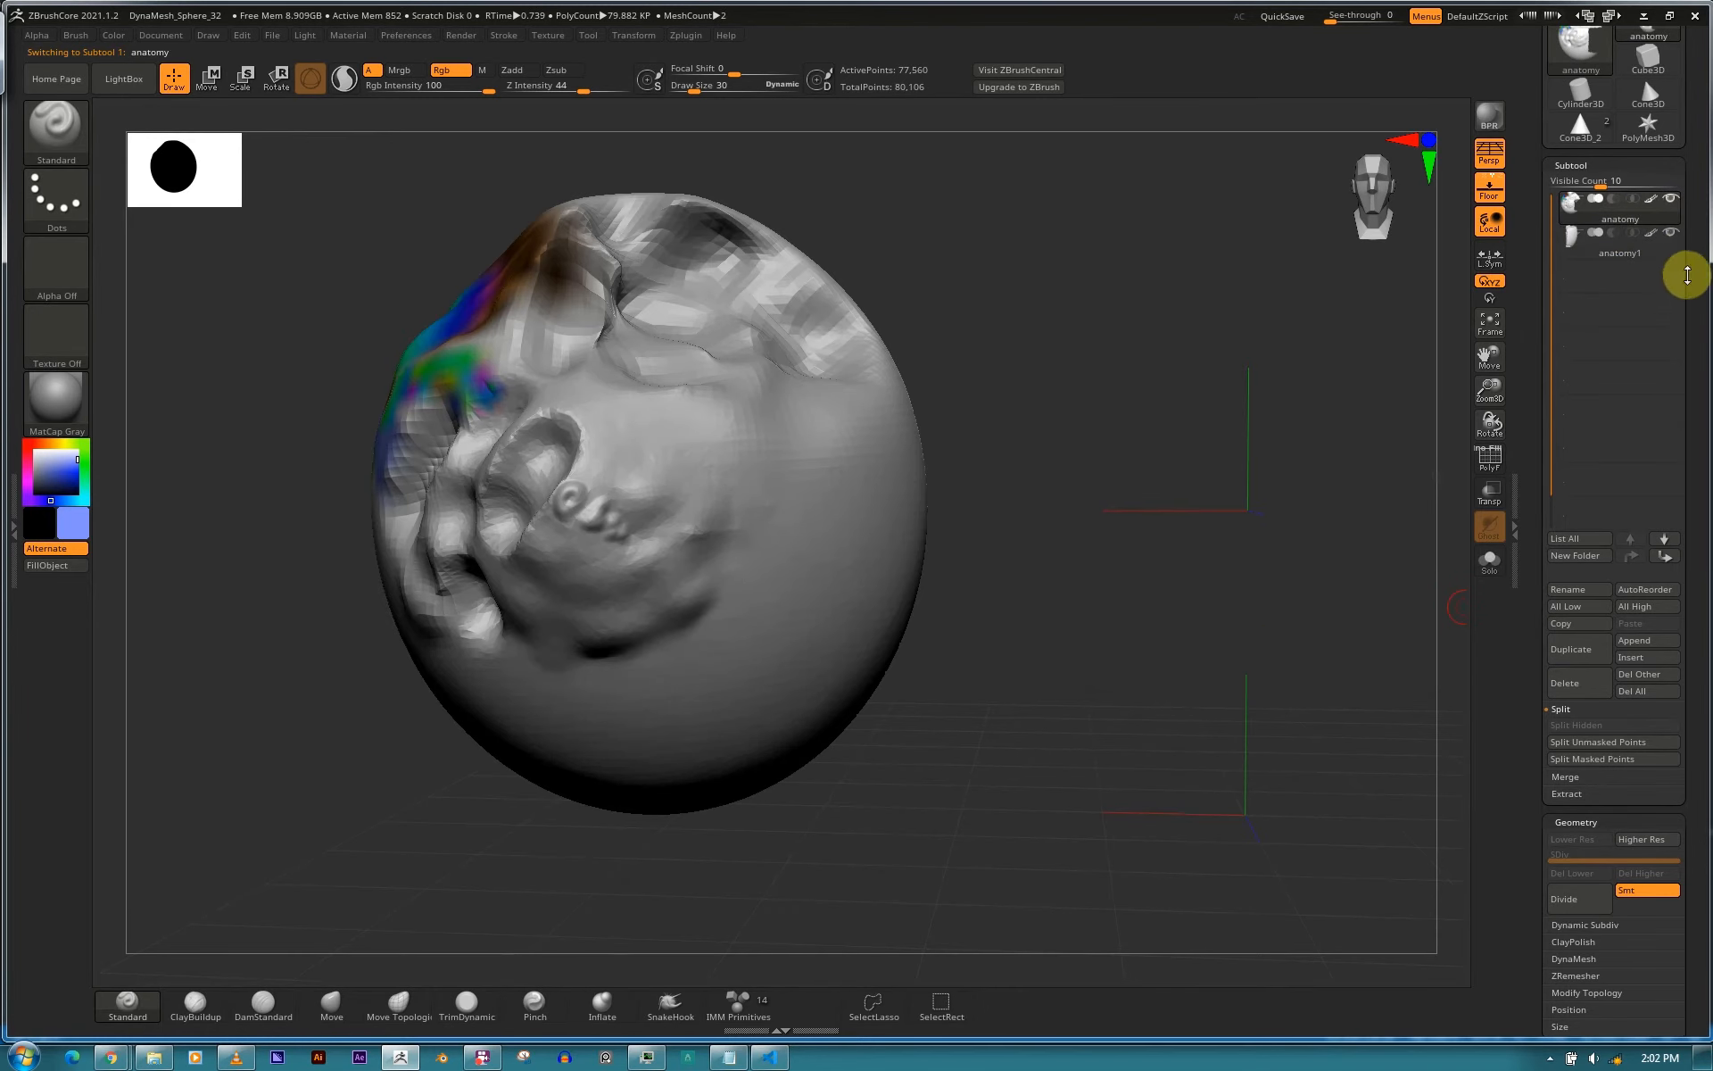
# Mask a rectangular area on the front of the anatomy subtool and split off its unmasked points.
pyautogui.moveTo(1687, 264); pyautogui.dragTo(1689, 167)
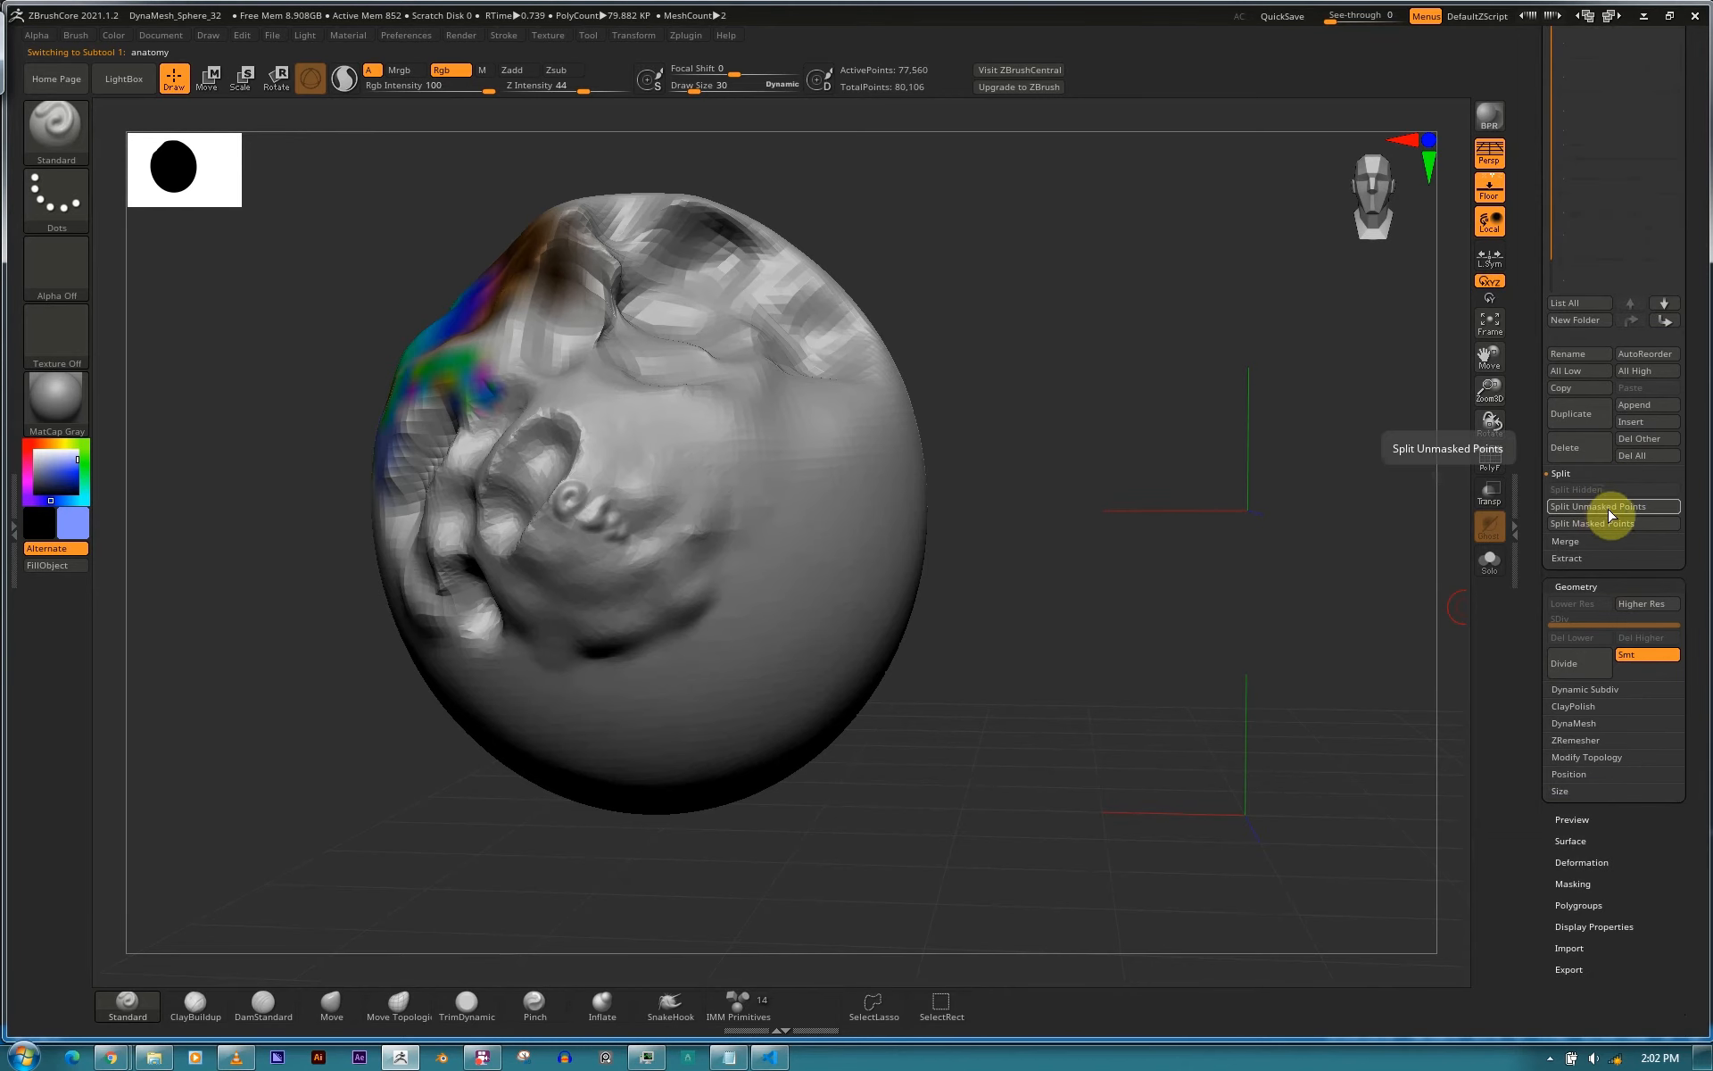
pyautogui.moveTo(1109, 508); pyautogui.dragTo(854, 617)
pyautogui.keyDown('ctrl'); pyautogui.moveTo(1140, 378); pyautogui.dragTo(855, 671); pyautogui.keyUp('ctrl')
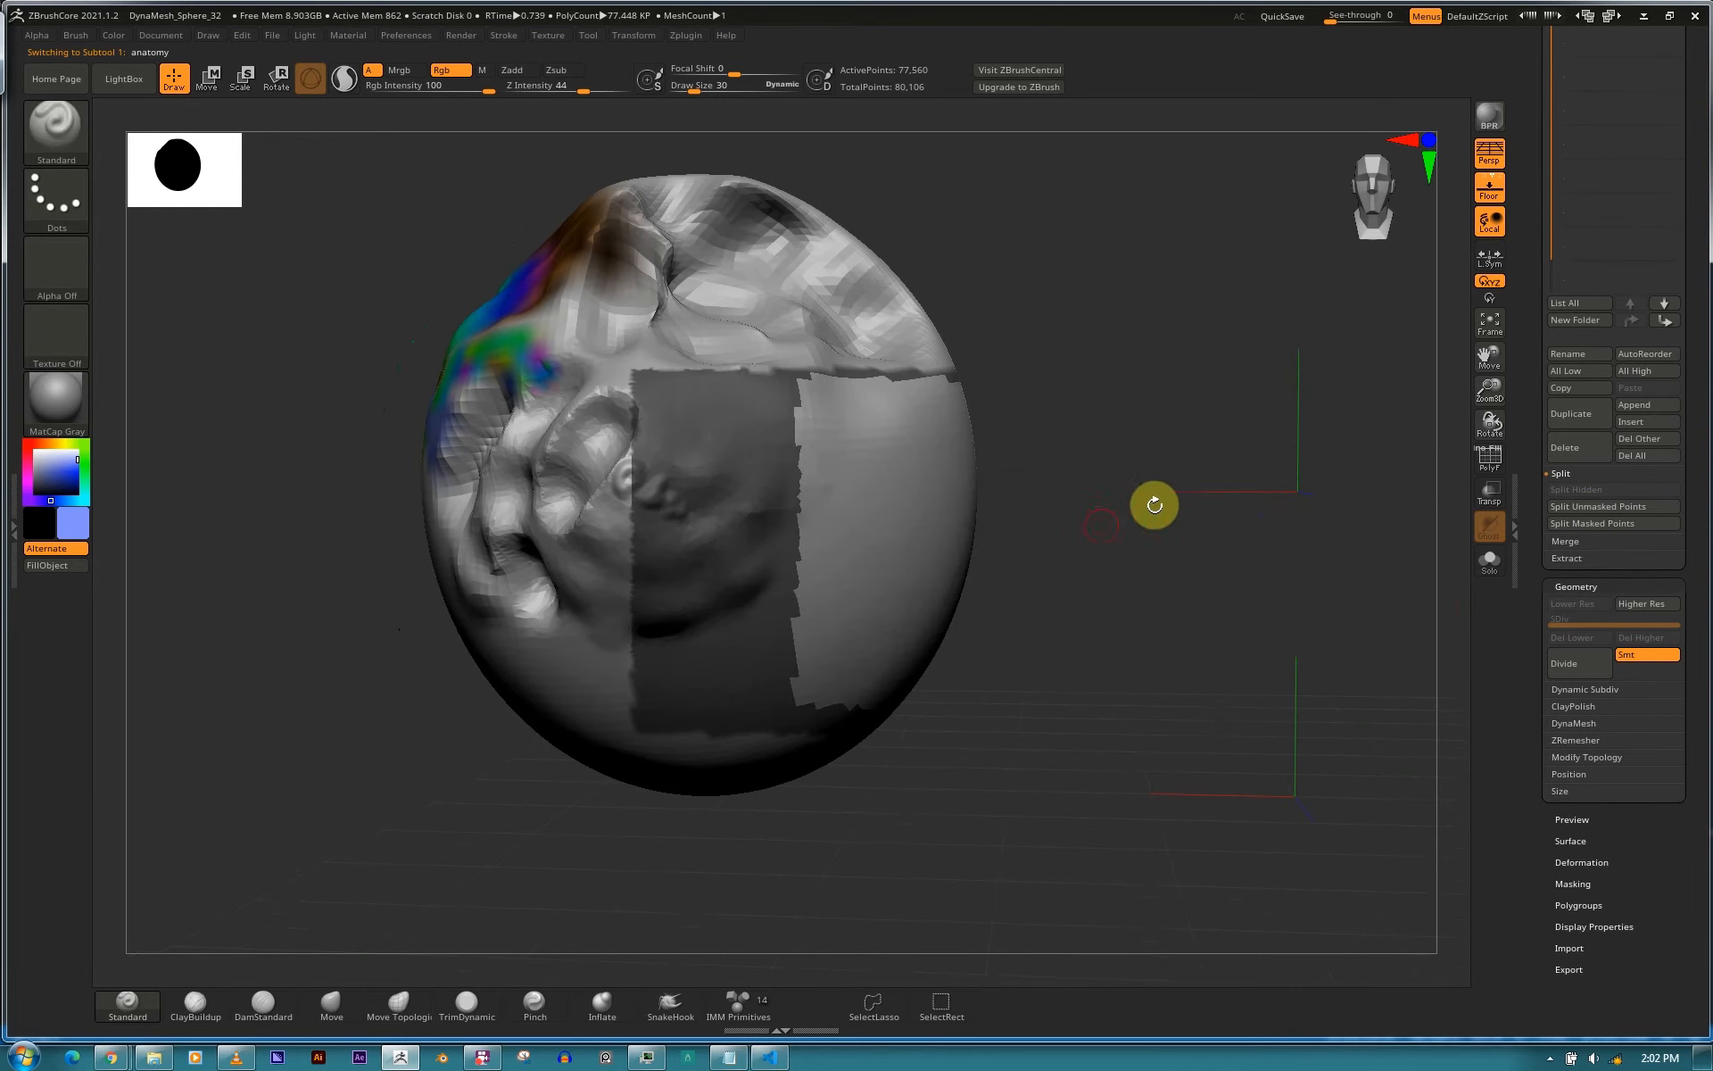
pyautogui.click(1618, 510)
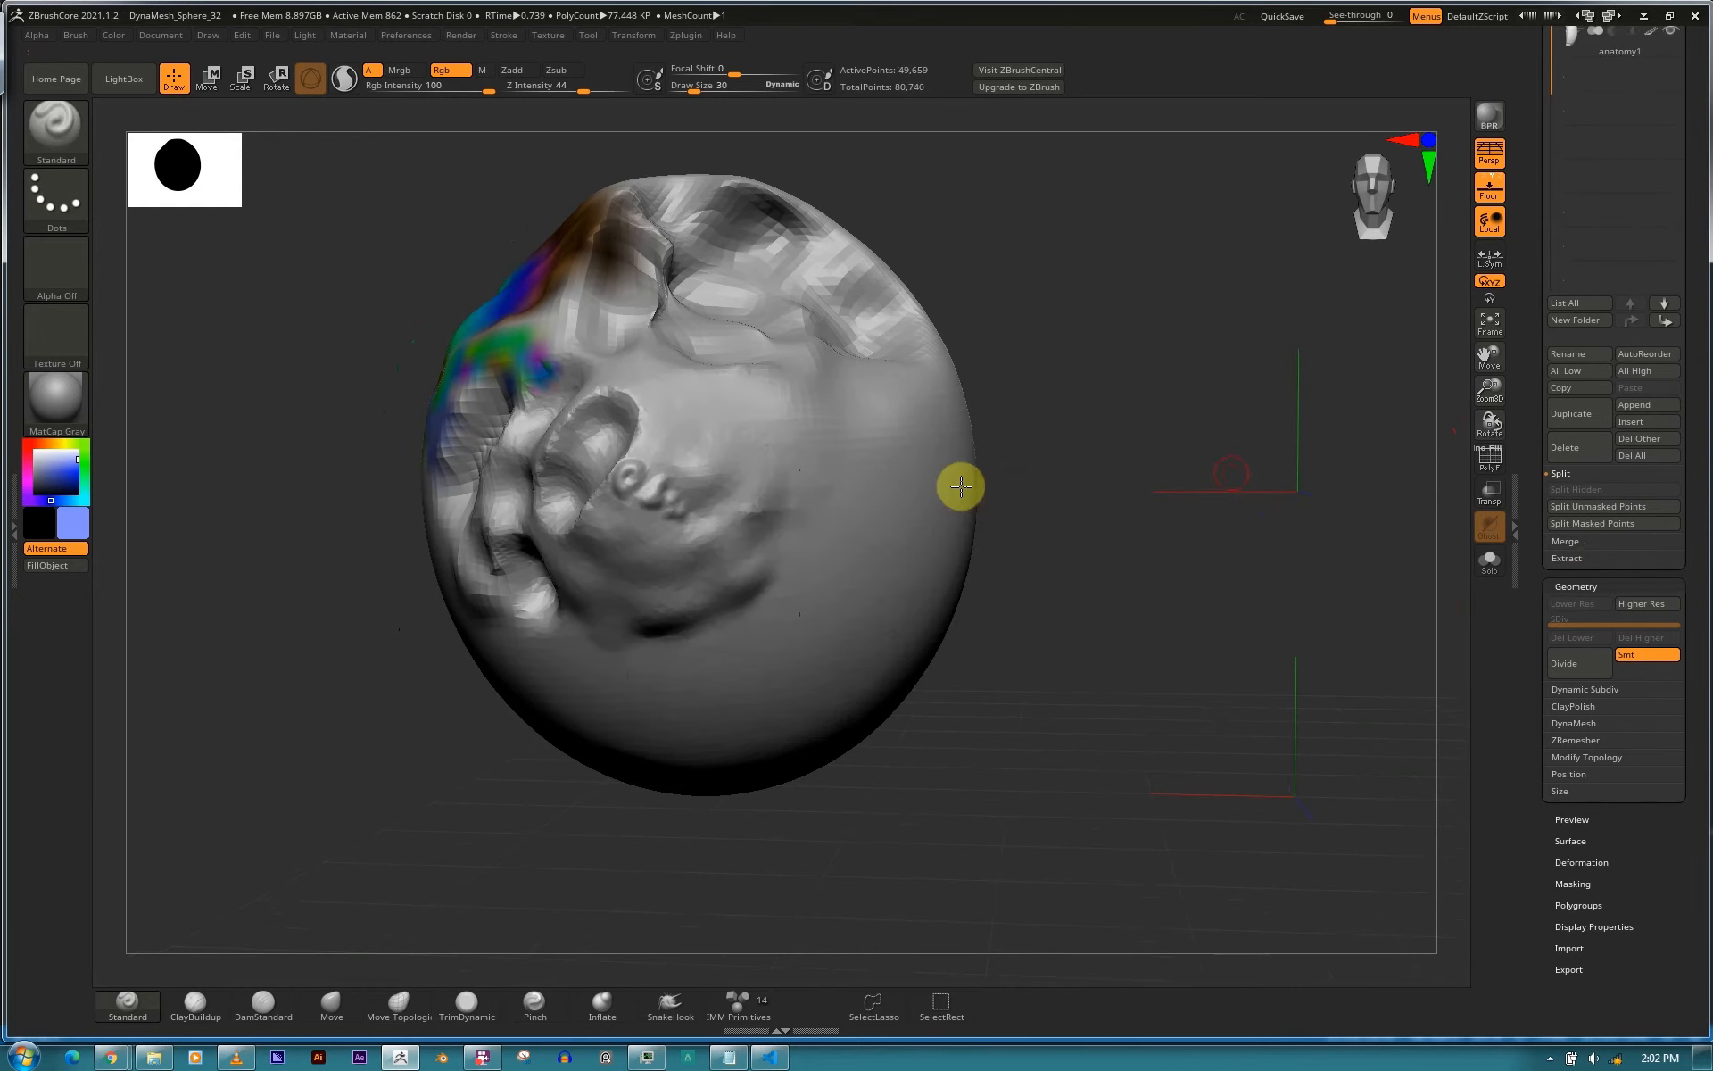
# Paint a mask patch on the front of the anatomy subtool and bring up the help for Split Masked Points.
pyautogui.moveTo(1696, 195); pyautogui.dragTo(1669, 278)
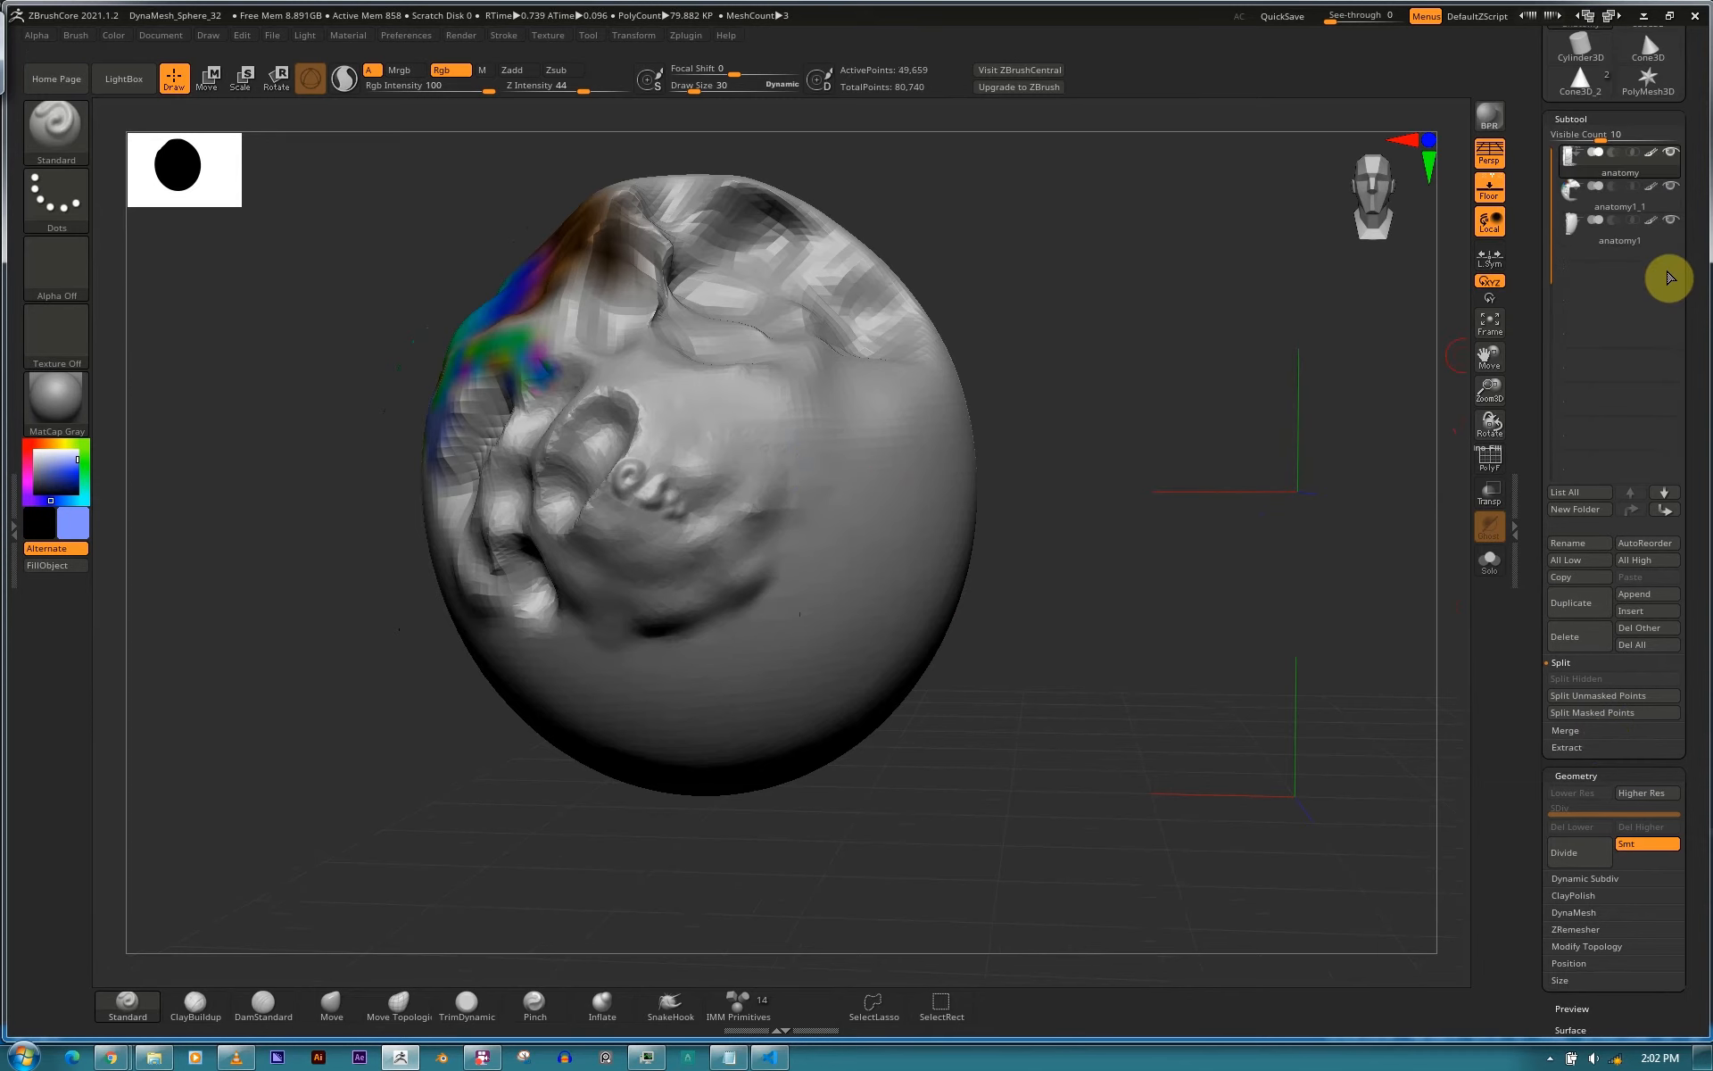
pyautogui.click(1591, 107)
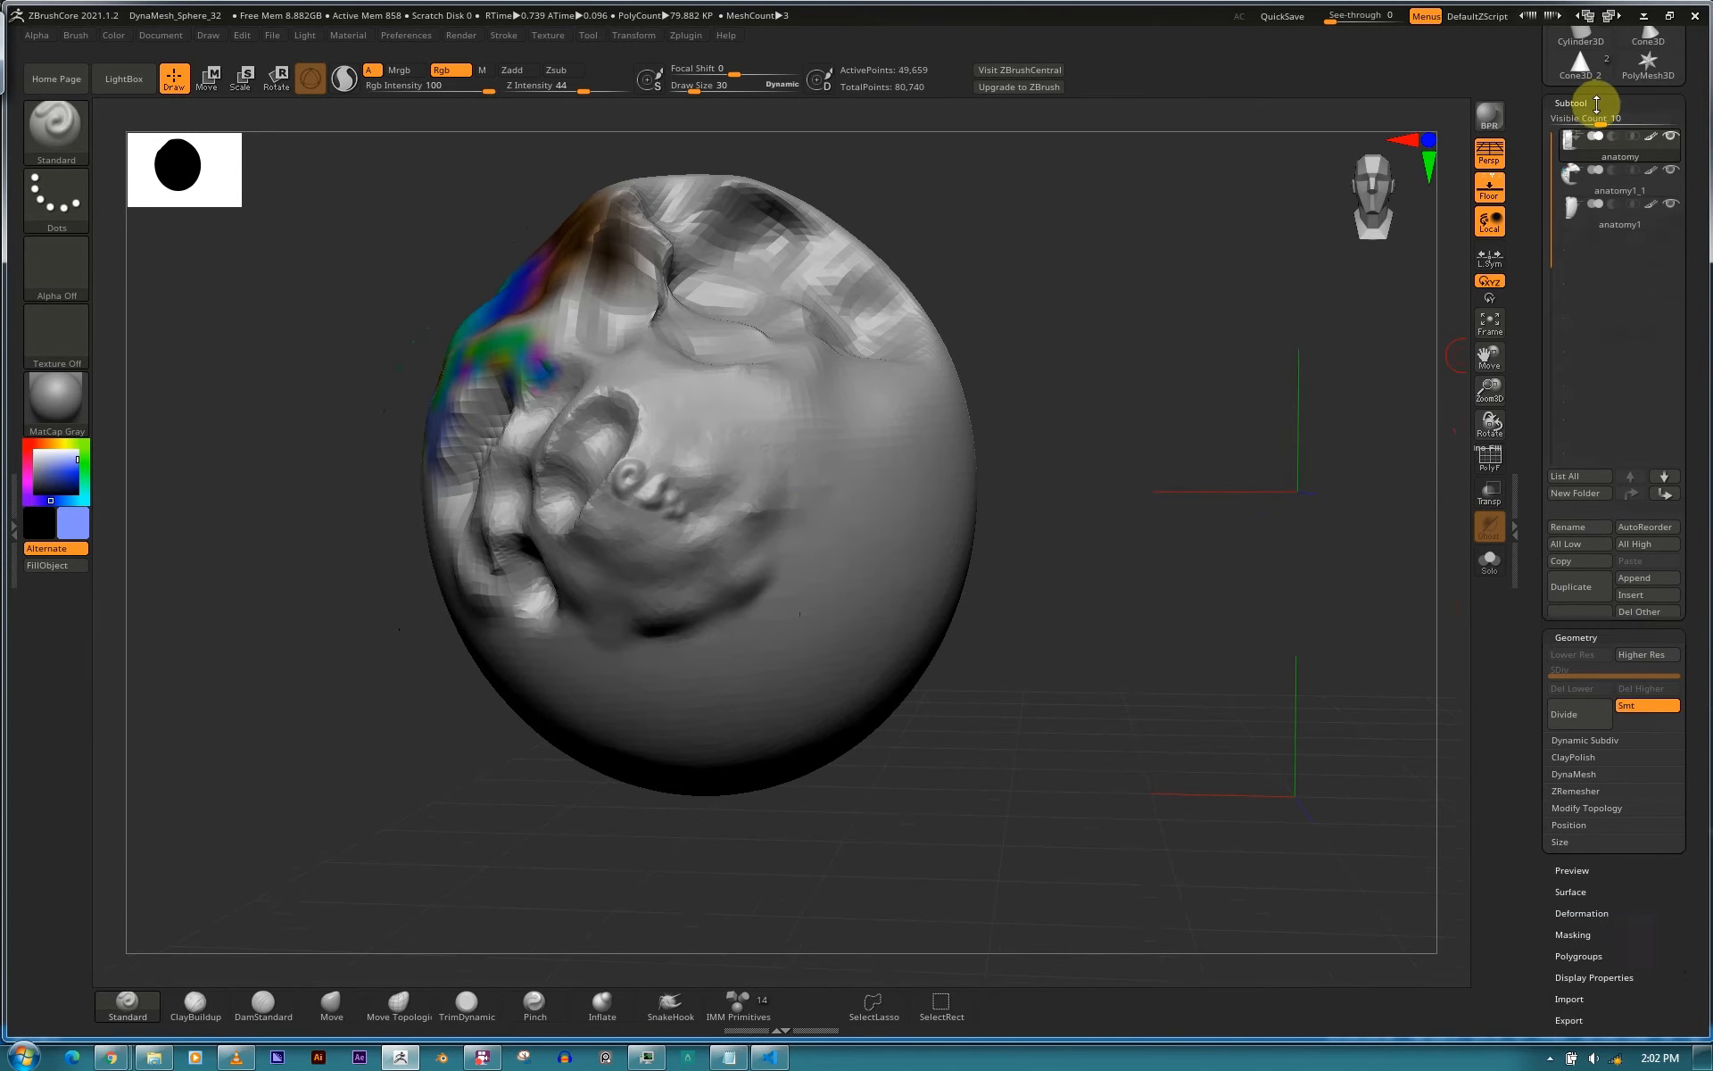
pyautogui.click(1590, 107)
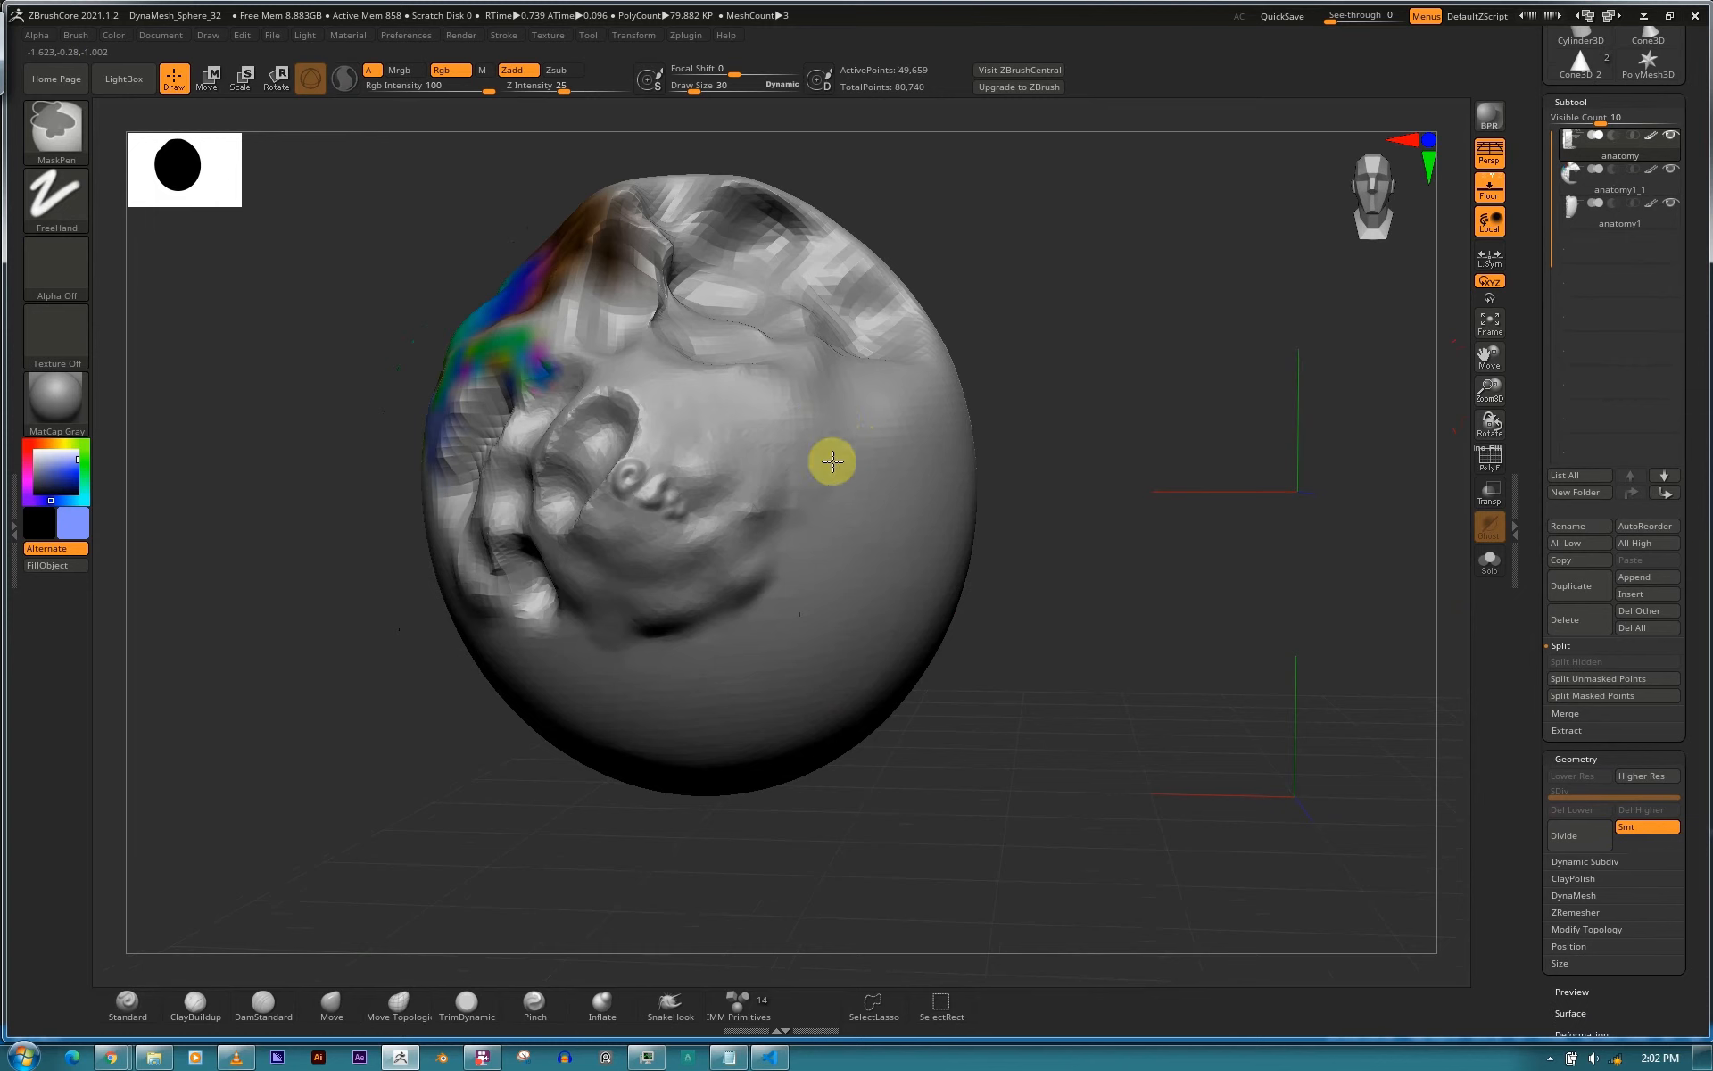
pyautogui.moveTo(811, 436)
pyautogui.keyDown('ctrl'); pyautogui.mouseDown()
pyautogui.moveTo(826, 472)
pyautogui.moveTo(720, 451)
pyautogui.moveTo(736, 409)
pyautogui.moveTo(787, 420)
pyautogui.mouseUp(); pyautogui.keyUp('ctrl')
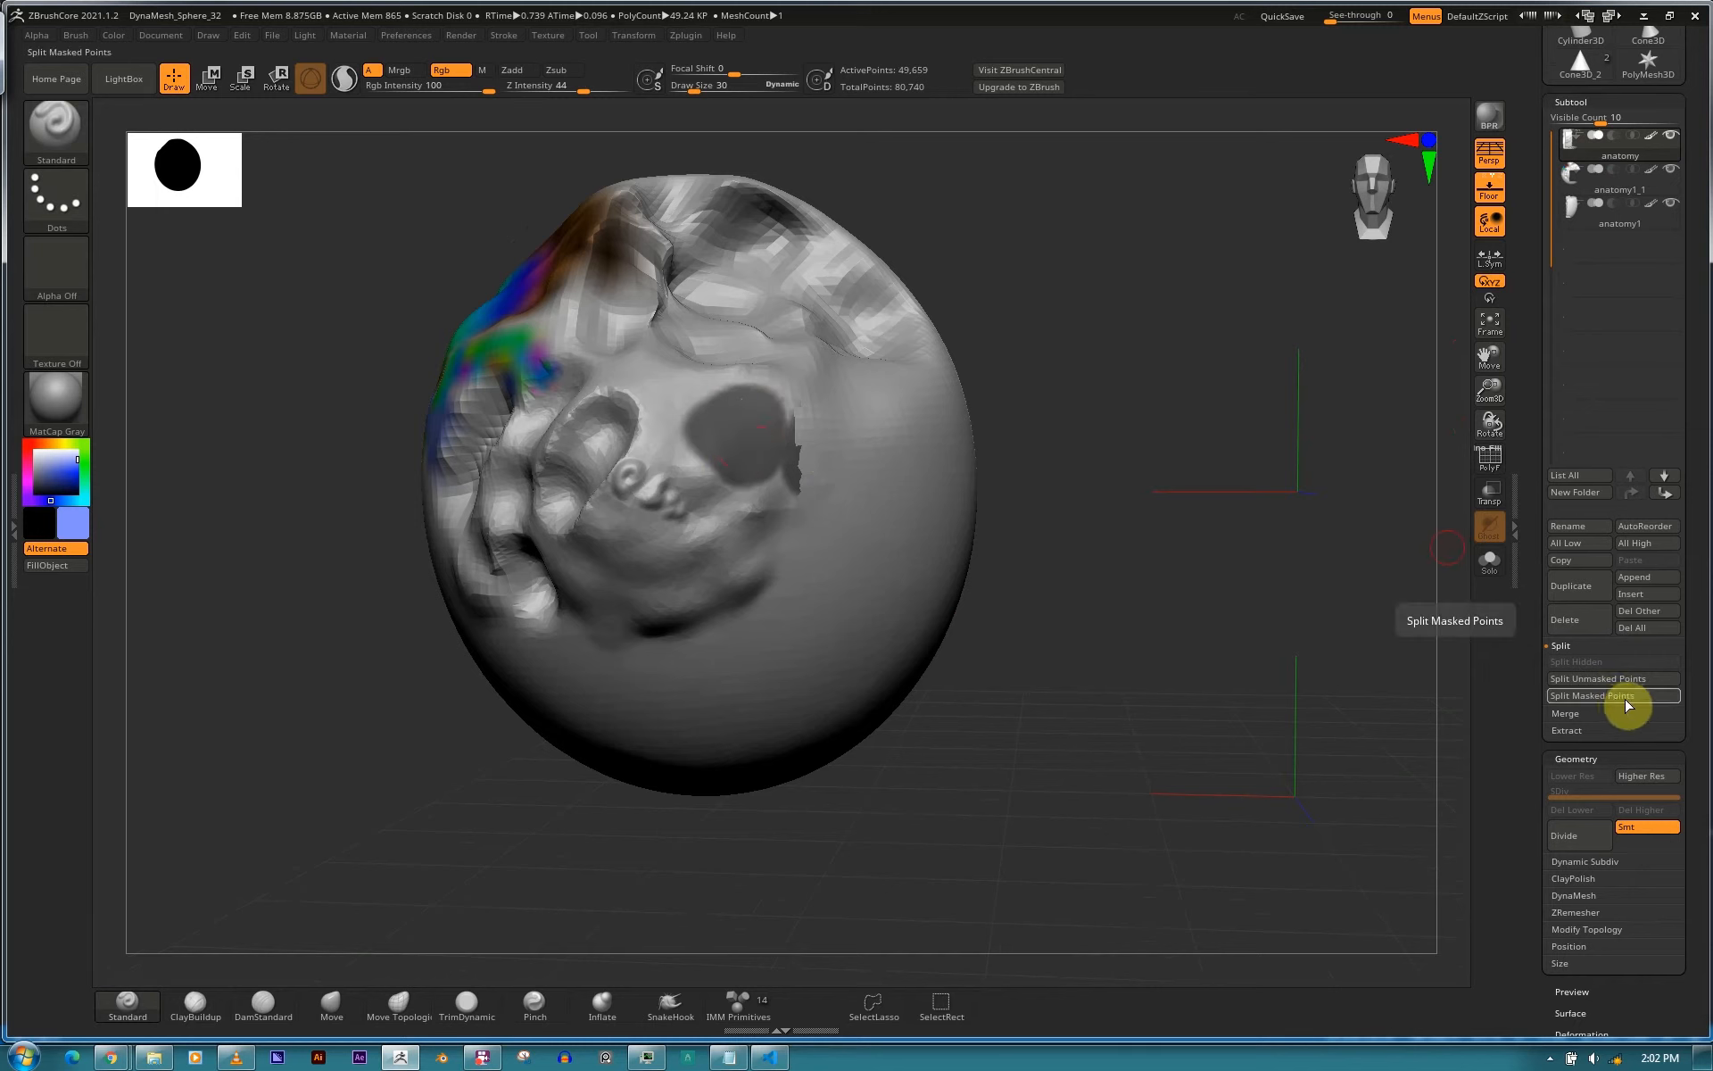
pyautogui.press('ctrl')
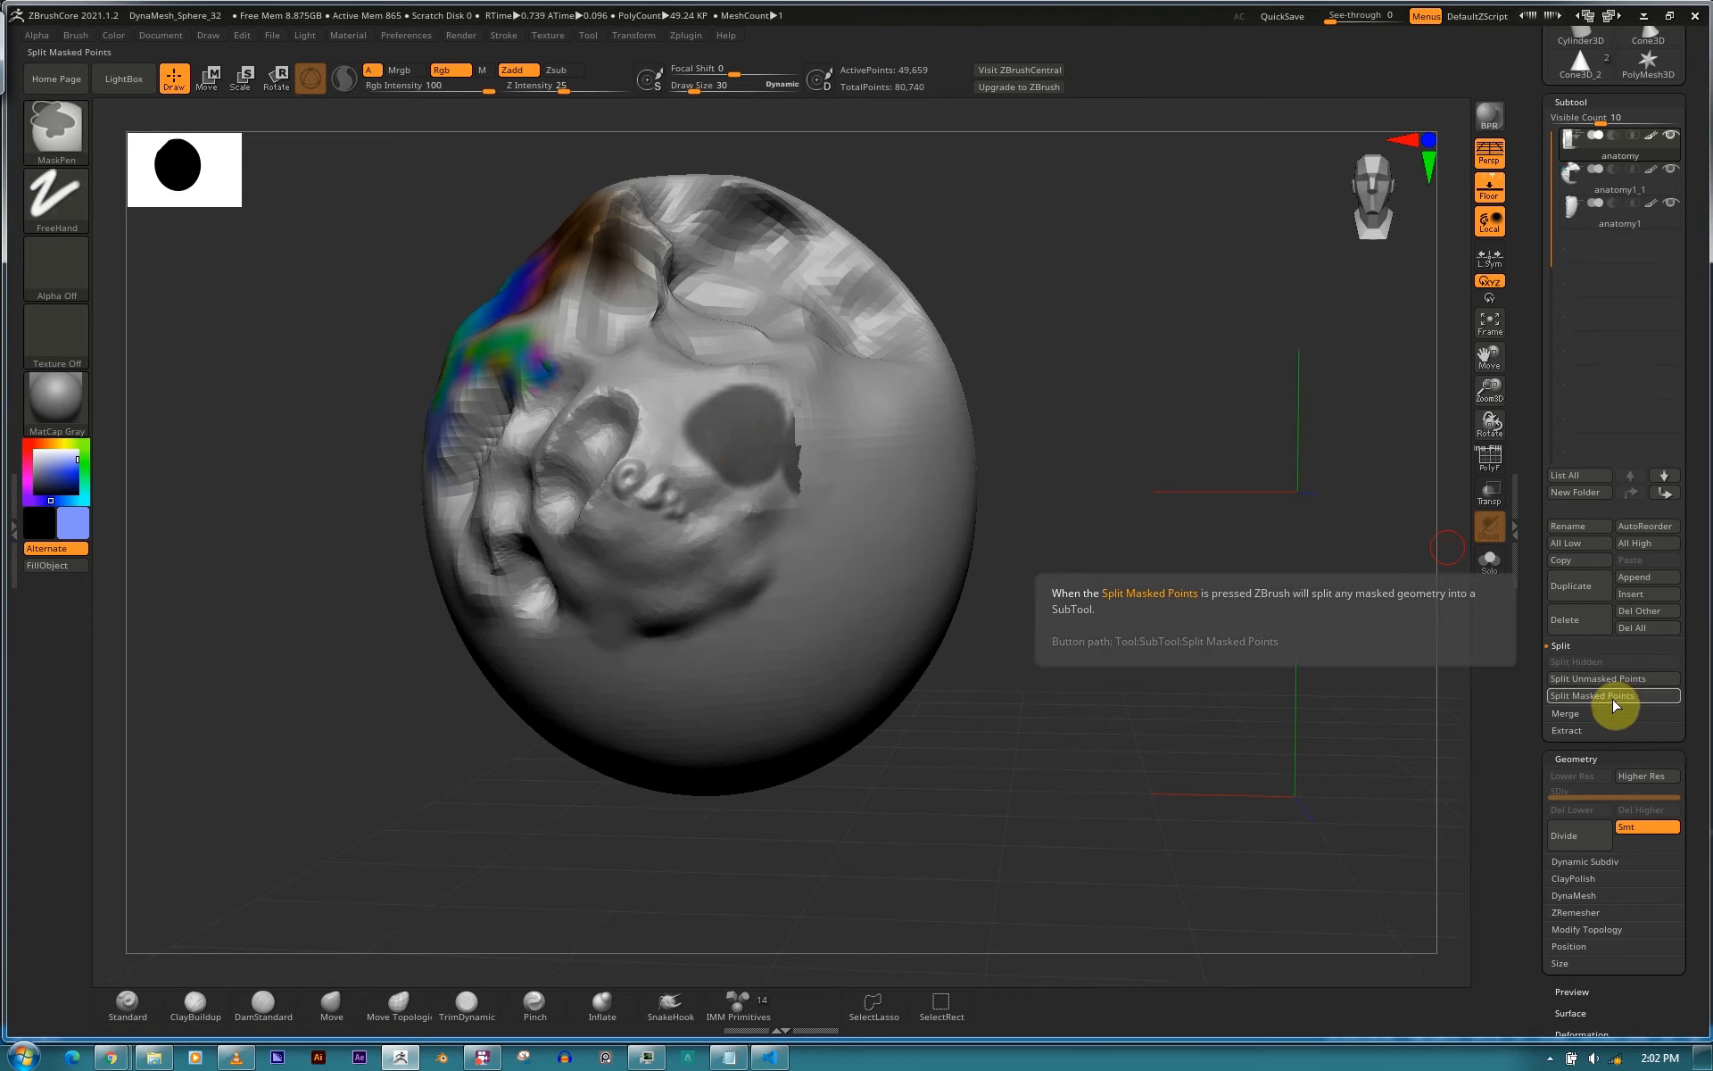
# Collapse the Split options and use MergeDown to combine the anatomy subtool with anatomy1_1 directly below it.
pyautogui.moveTo(1694, 458); pyautogui.dragTo(1699, 450)
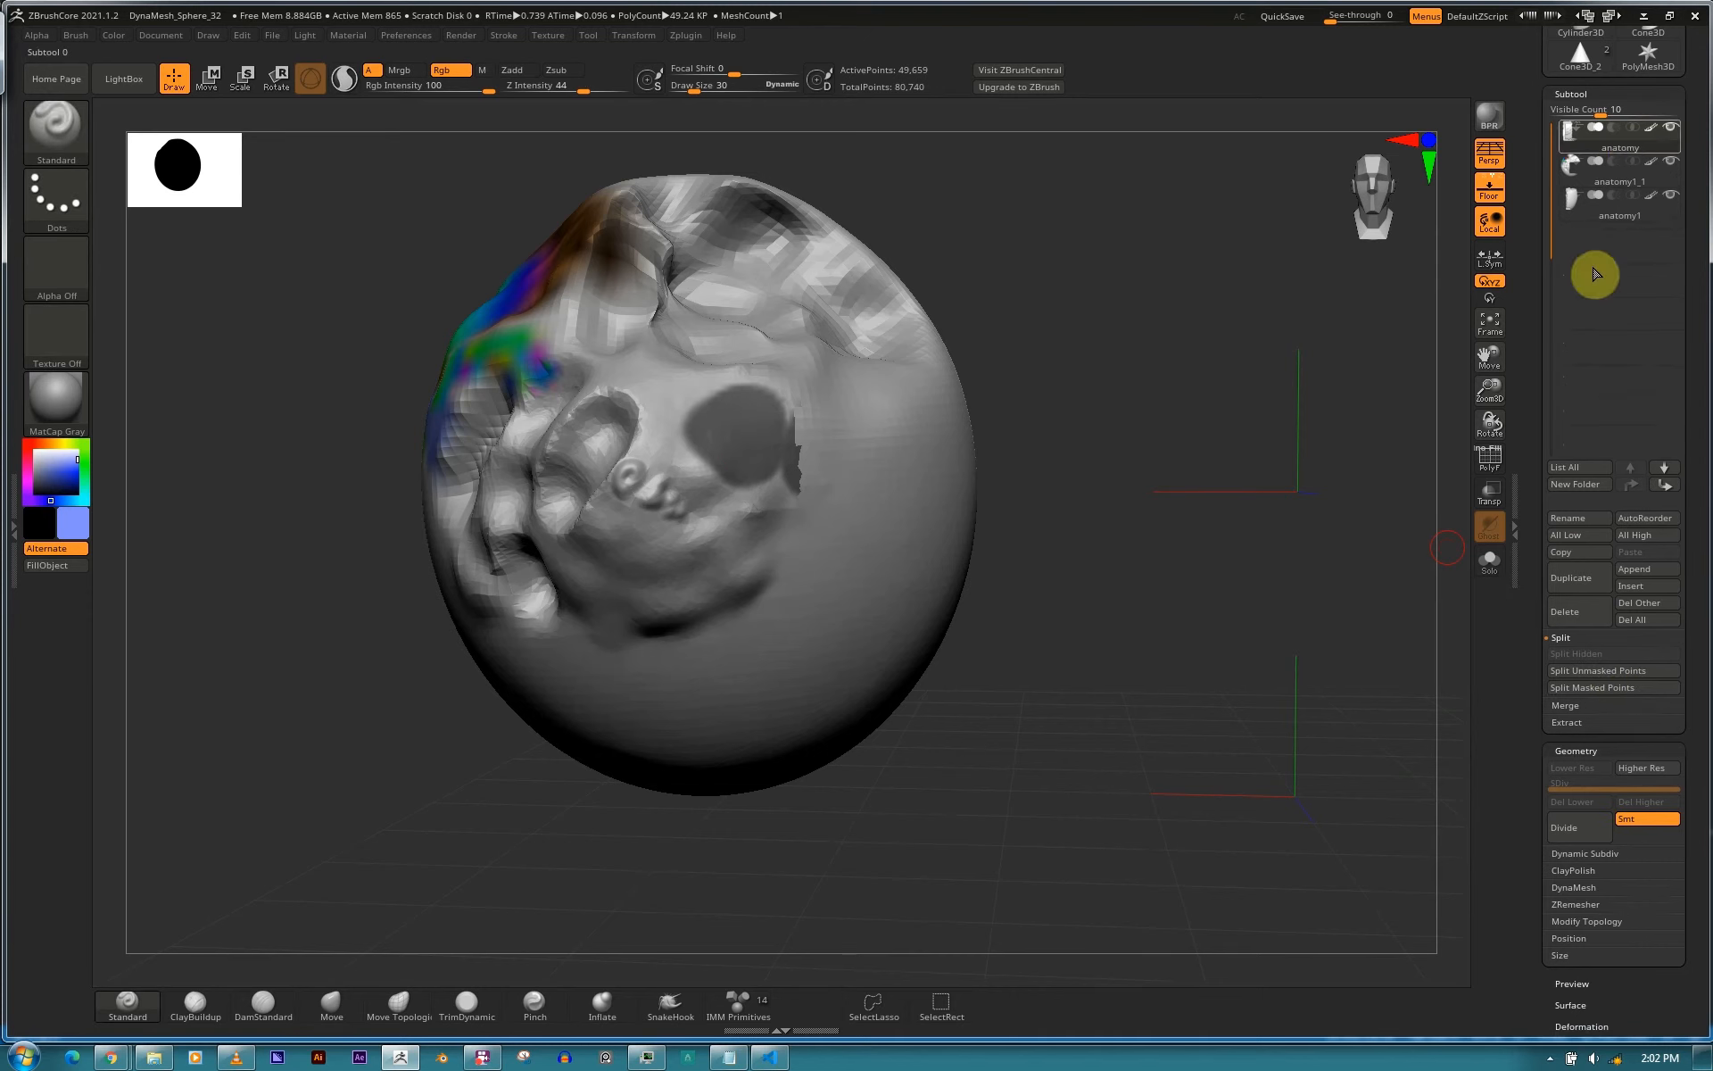
pyautogui.scroll(-5, 1693, 151)
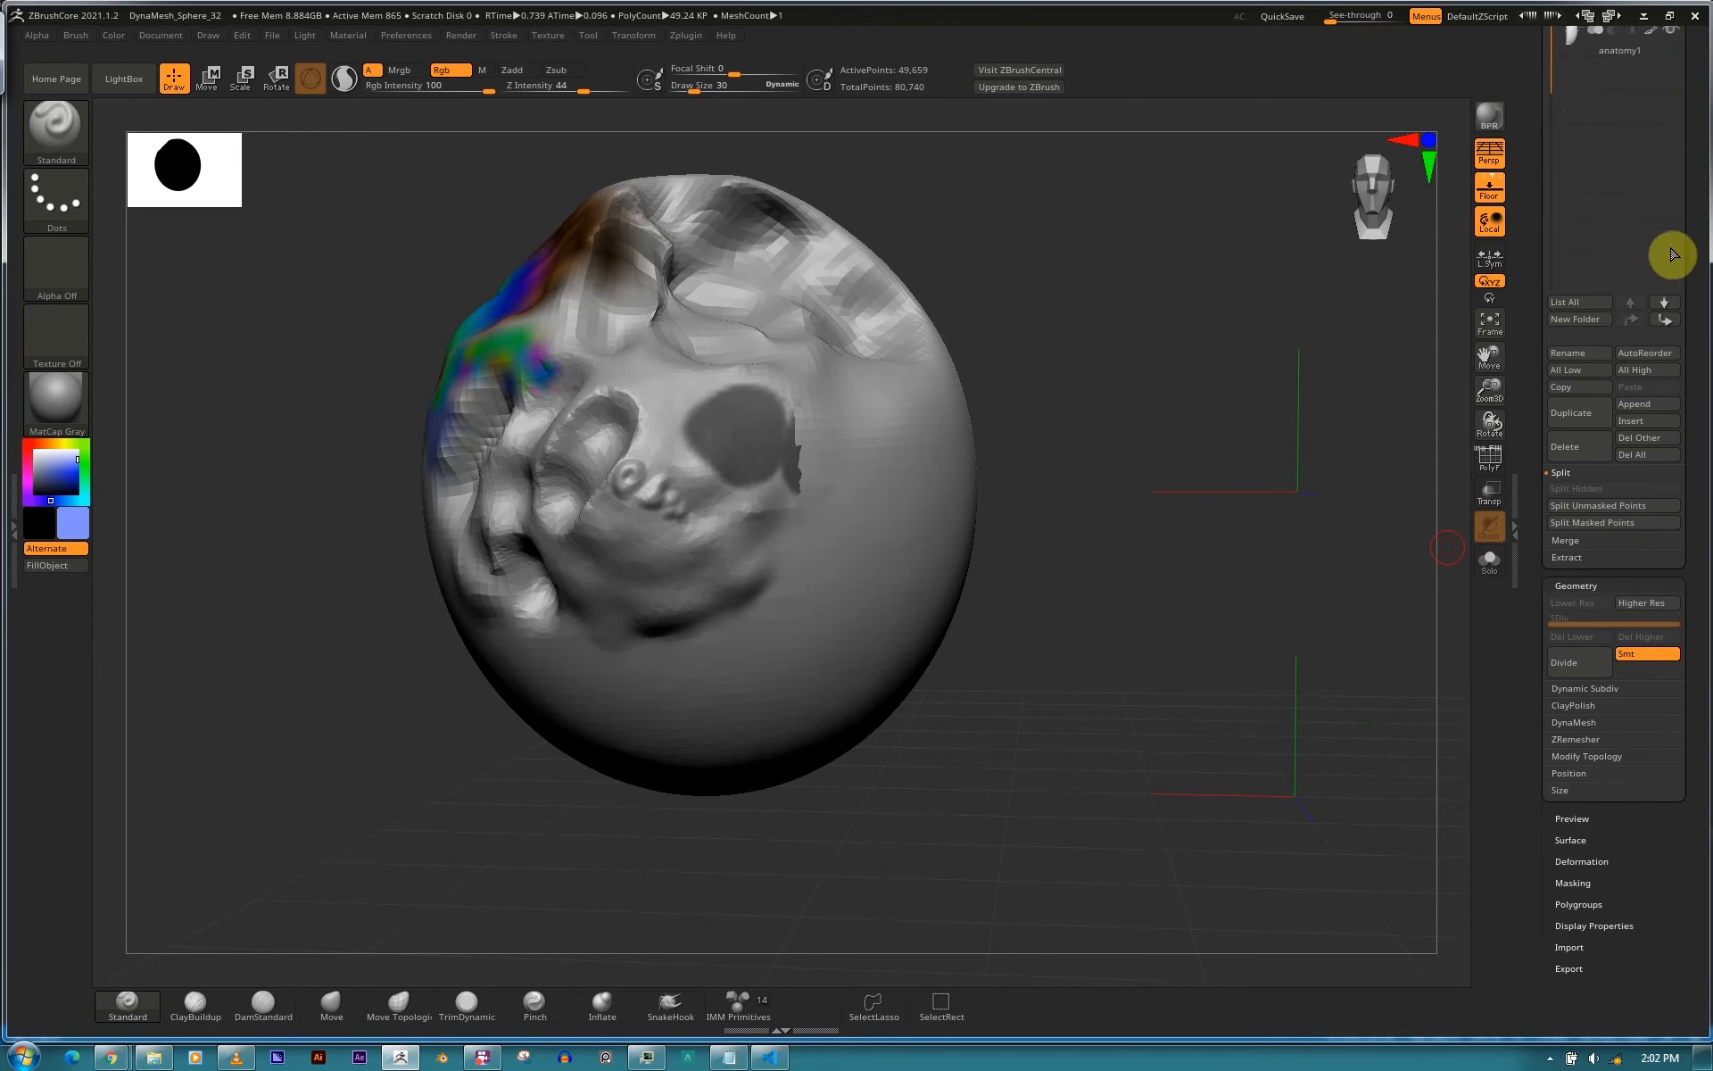
pyautogui.click(1576, 457)
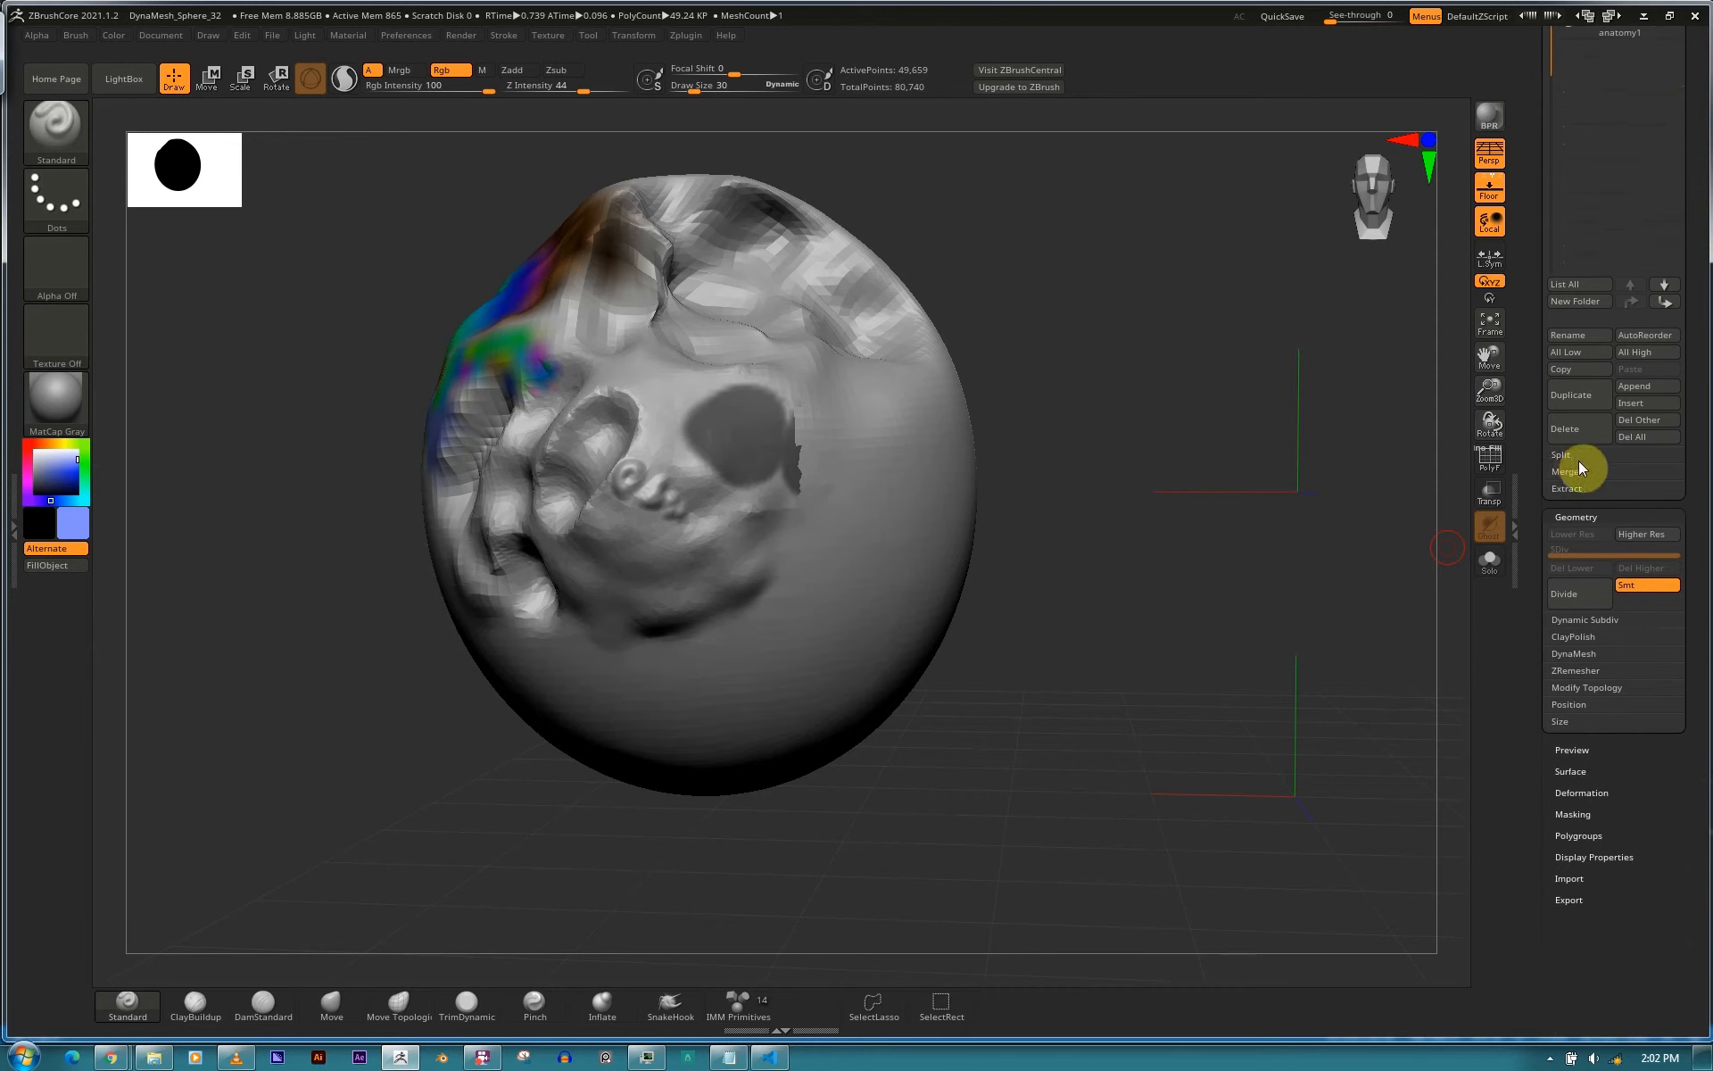
pyautogui.click(1567, 473)
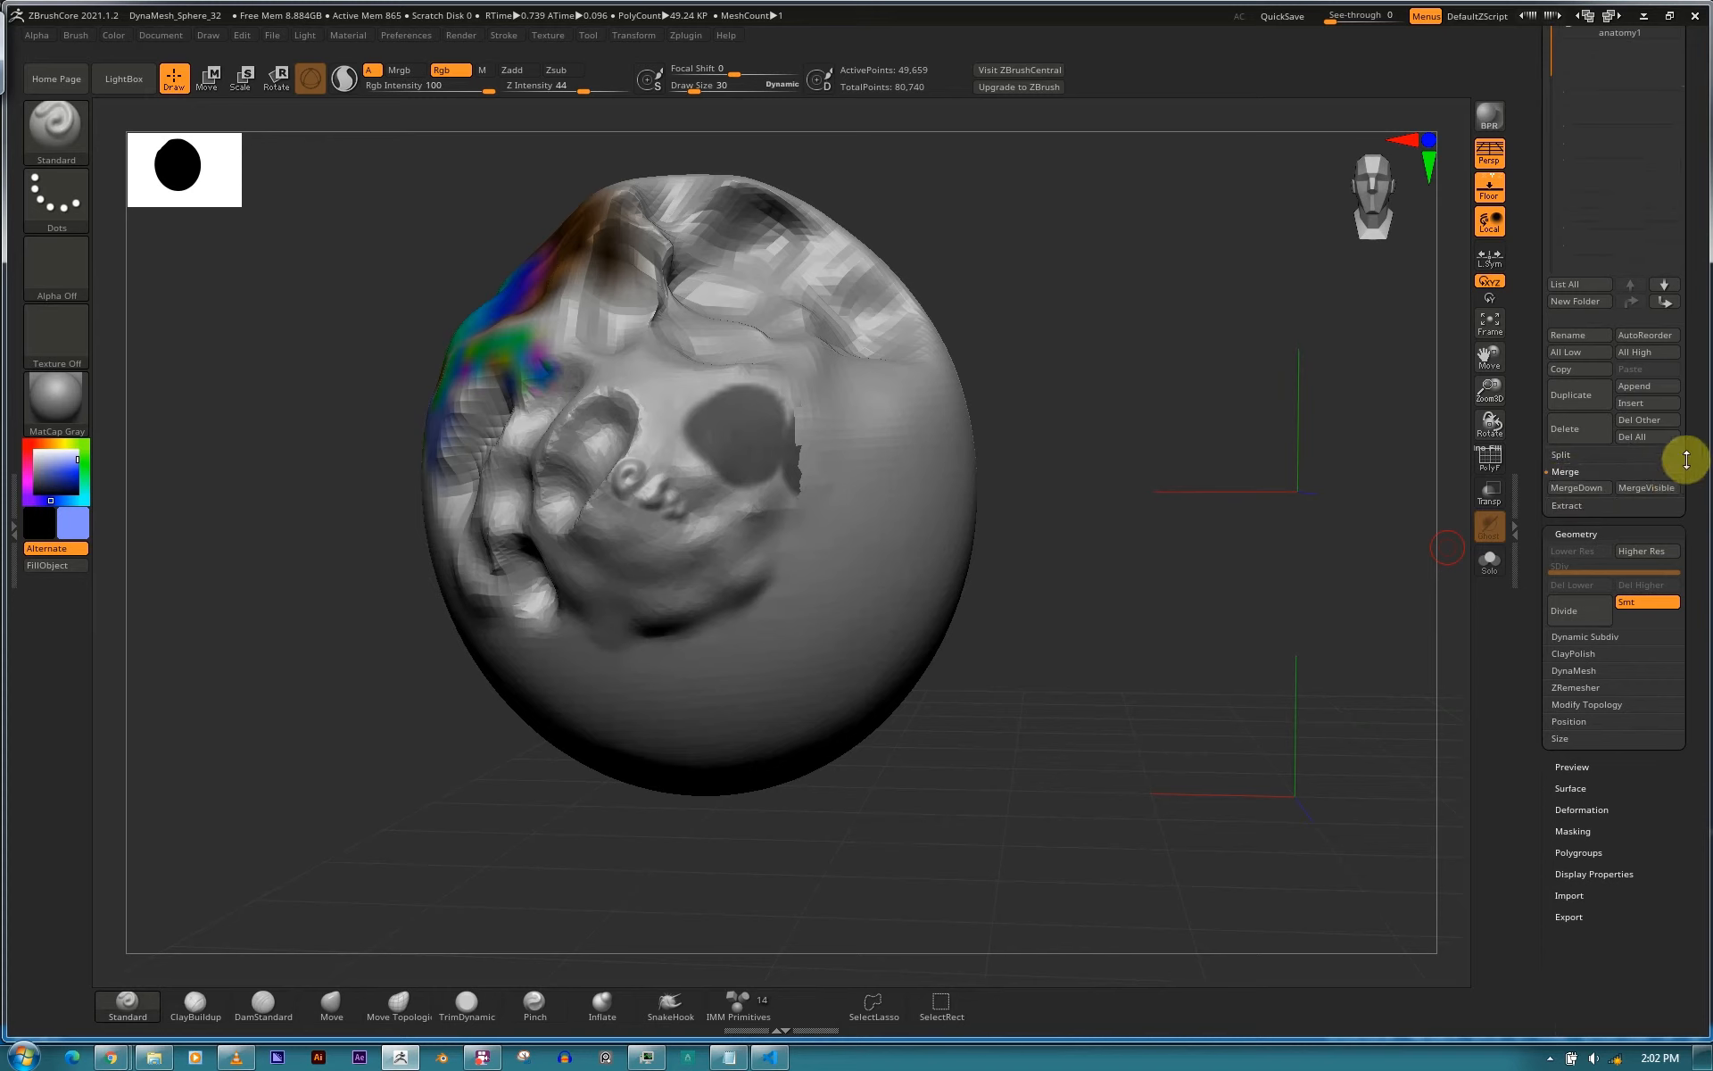
pyautogui.moveTo(1687, 455); pyautogui.dragTo(1690, 534)
pyautogui.moveTo(1625, 134)
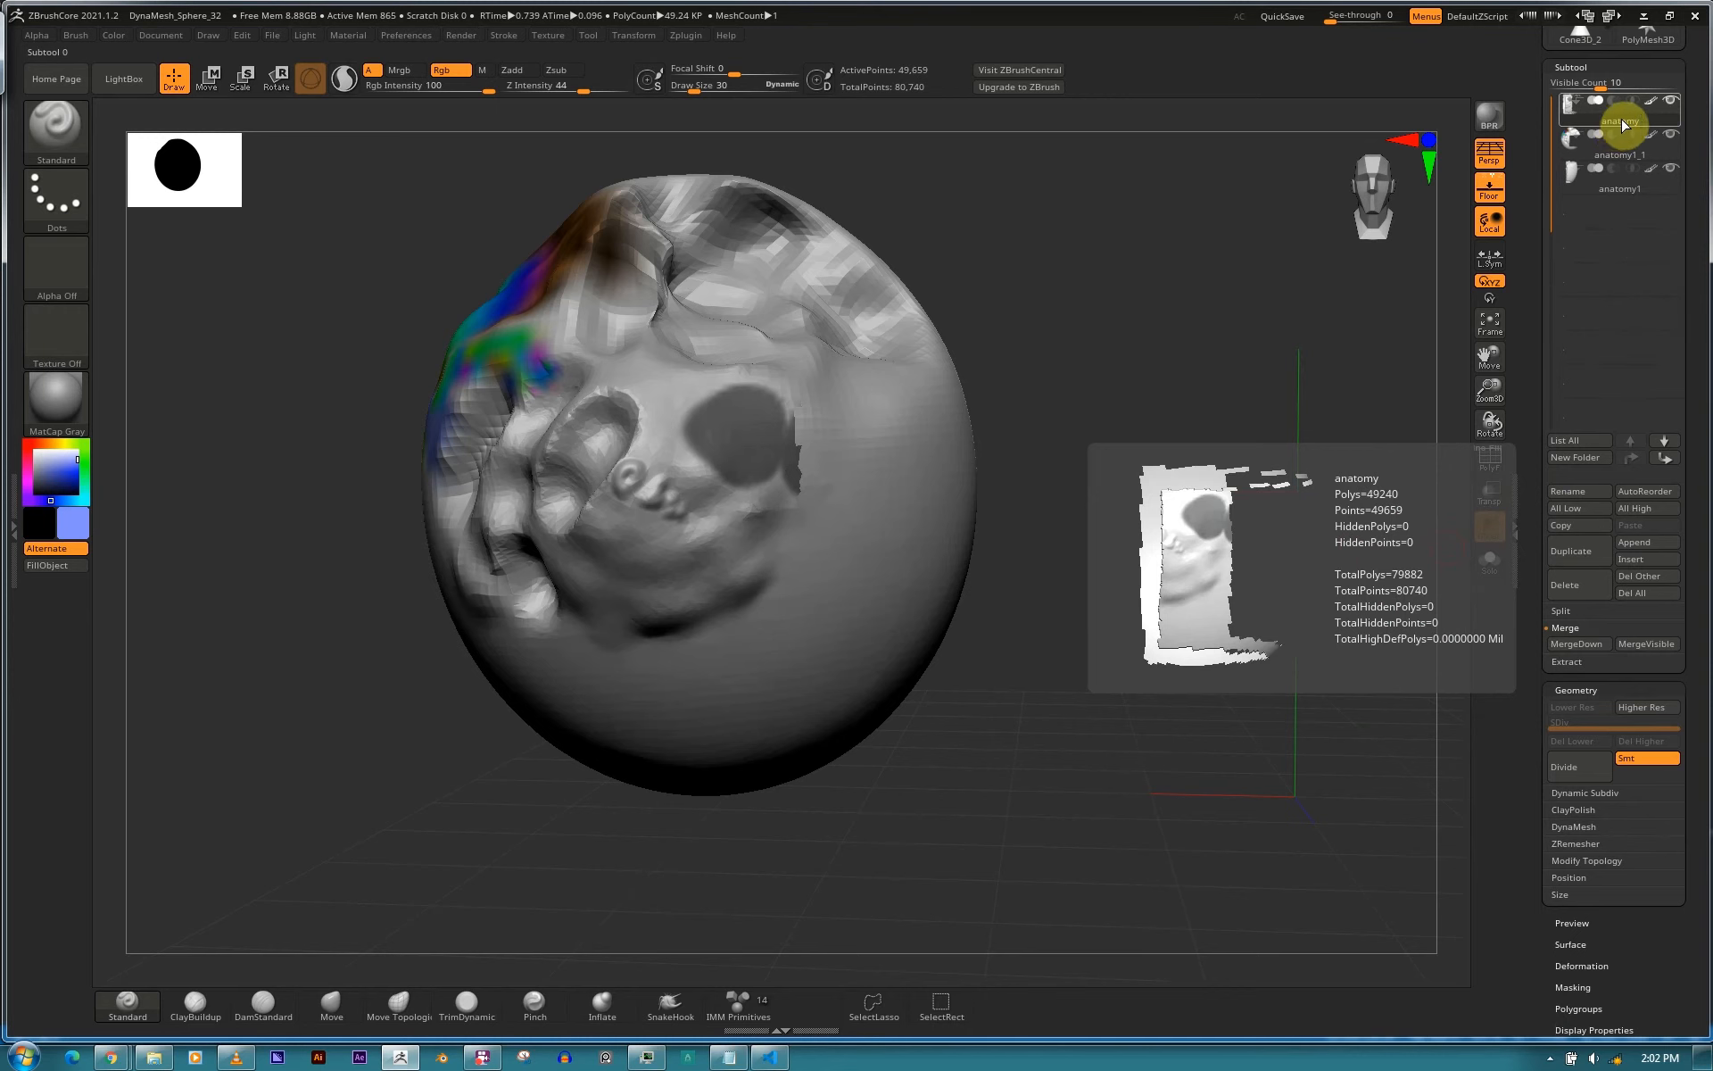
pyautogui.click(1571, 644)
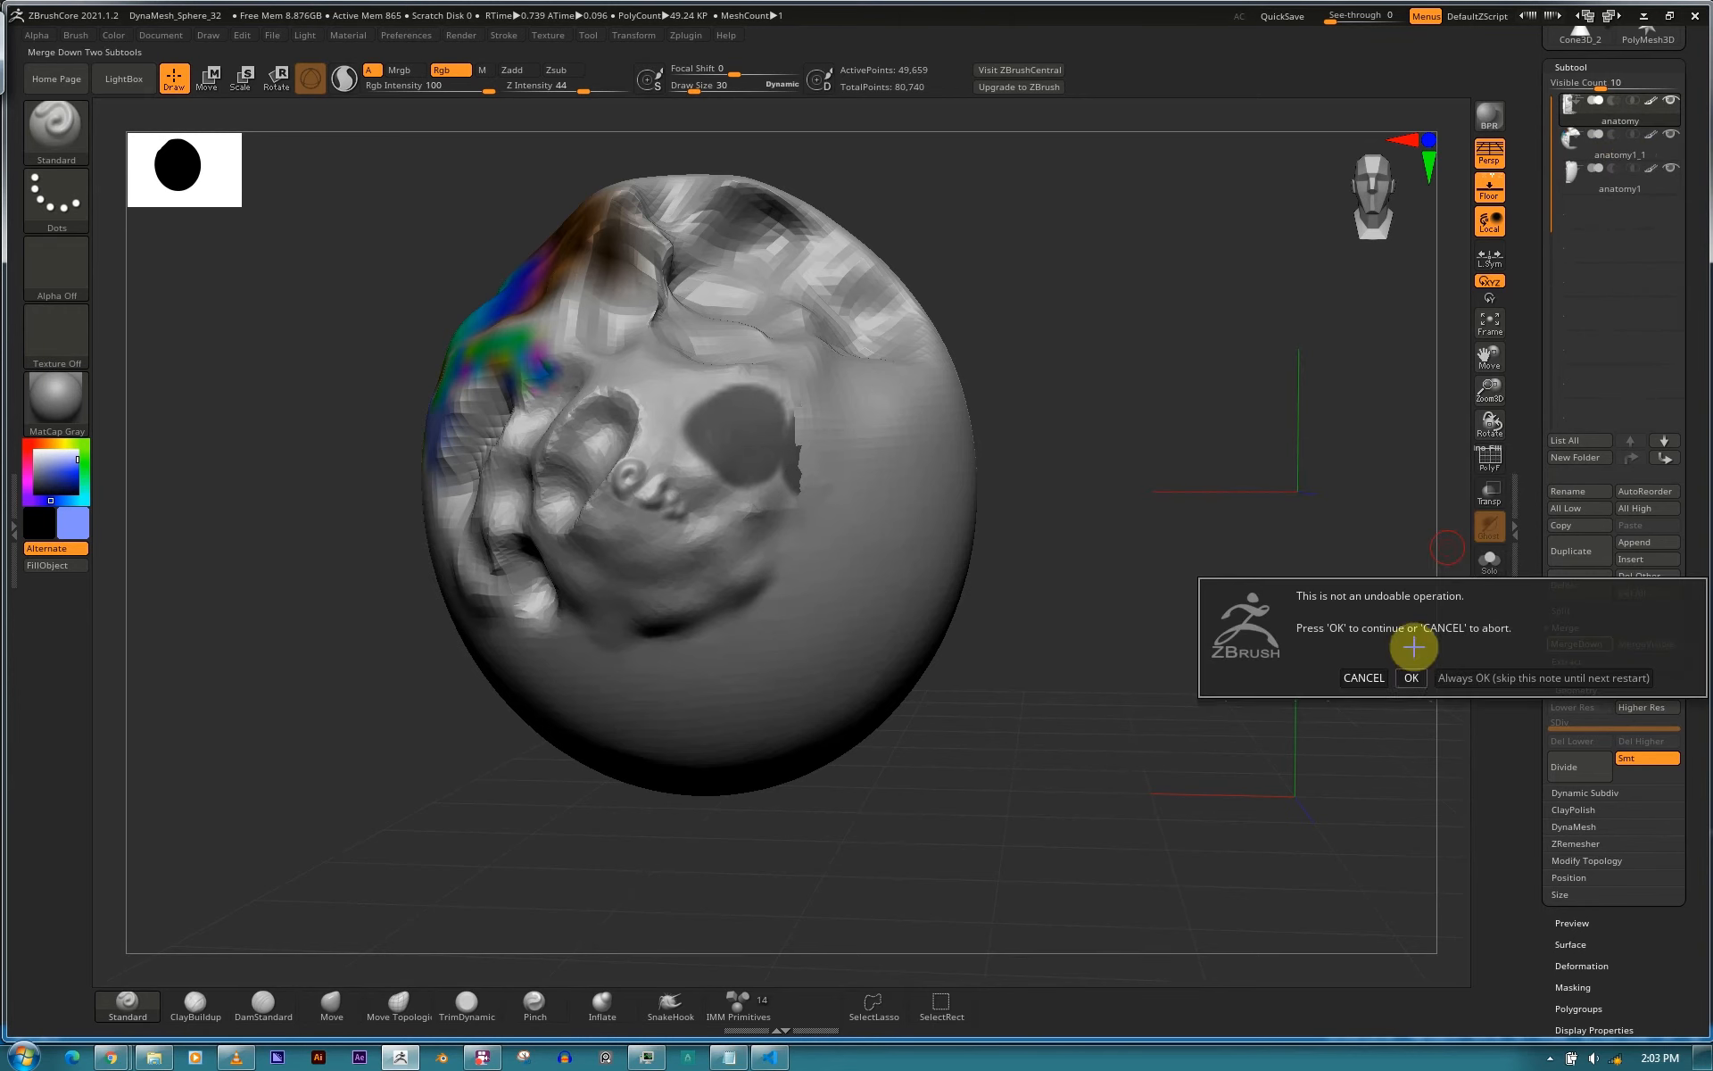
pyautogui.click(1412, 678)
pyautogui.moveTo(1621, 129)
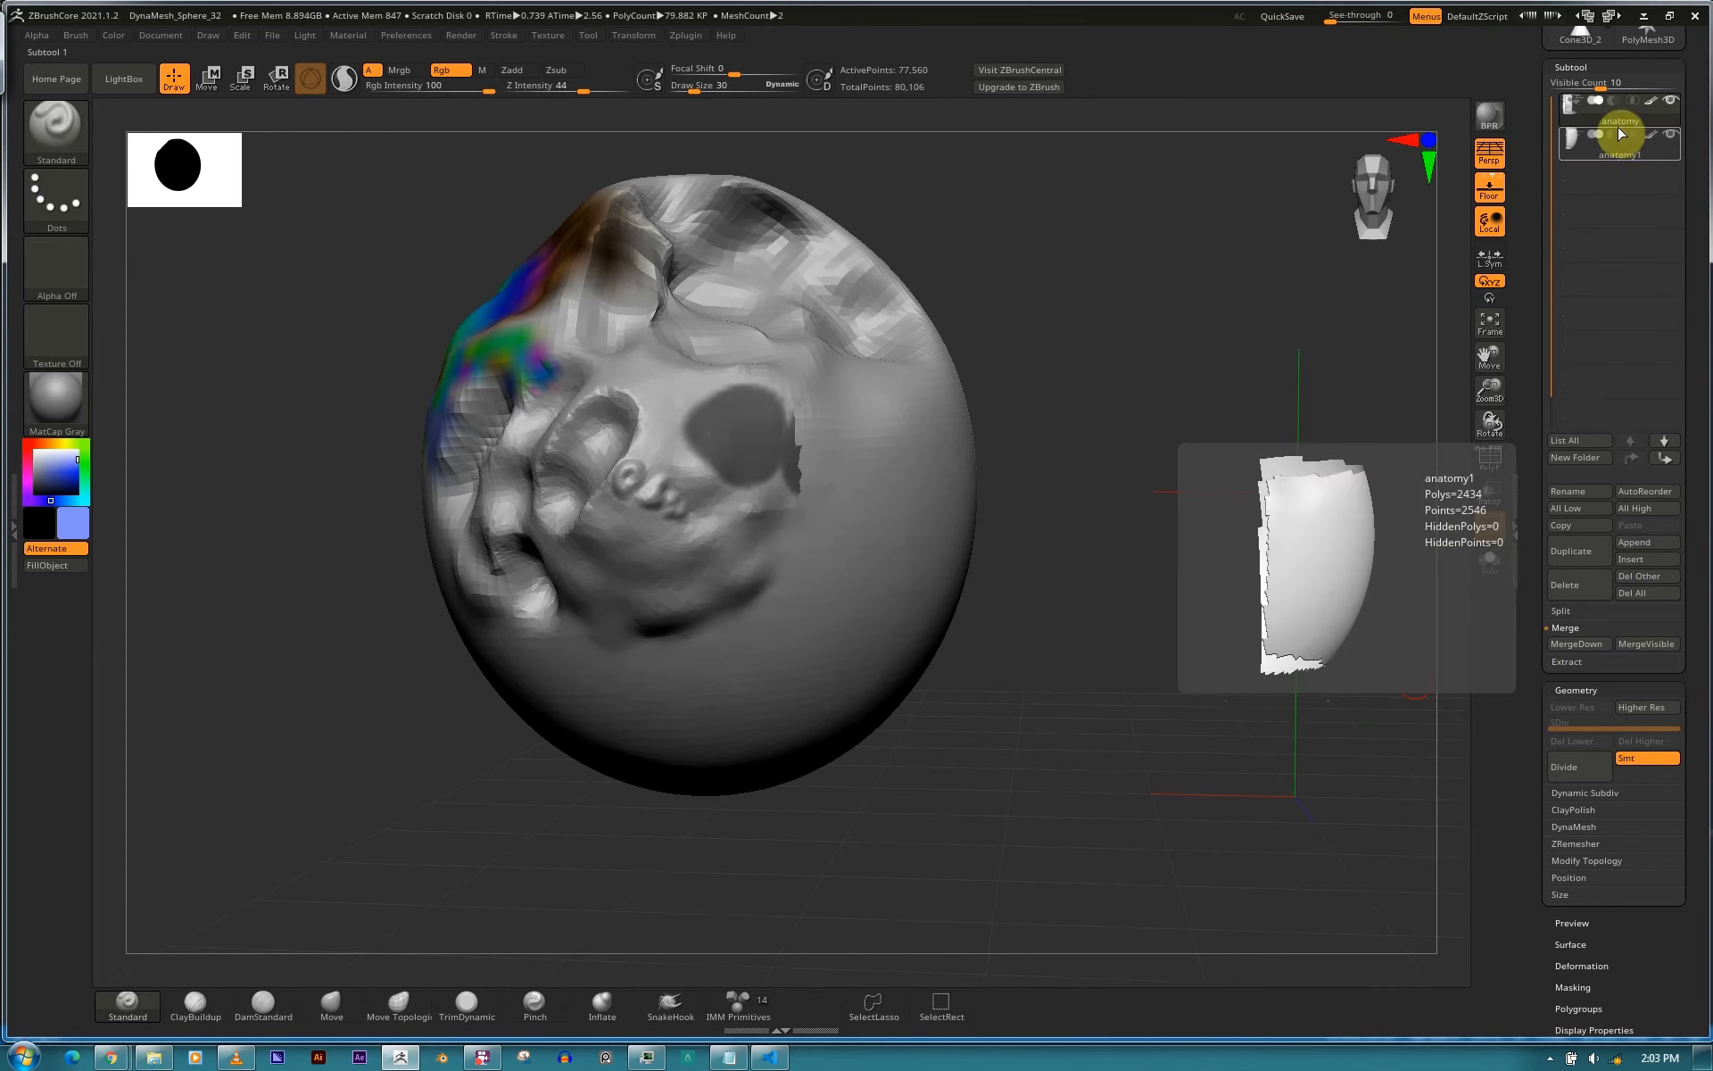
# Merge all visible subtools into a new tool with MergeVisible and switch to the Merged_anatomy tool.
pyautogui.moveTo(1159, 490)
pyautogui.keyDown('shift'); pyautogui.mouseDown()
pyautogui.moveTo(1101, 539)
pyautogui.moveTo(1056, 532)
pyautogui.moveTo(1149, 503)
pyautogui.mouseUp(); pyautogui.keyUp('shift')
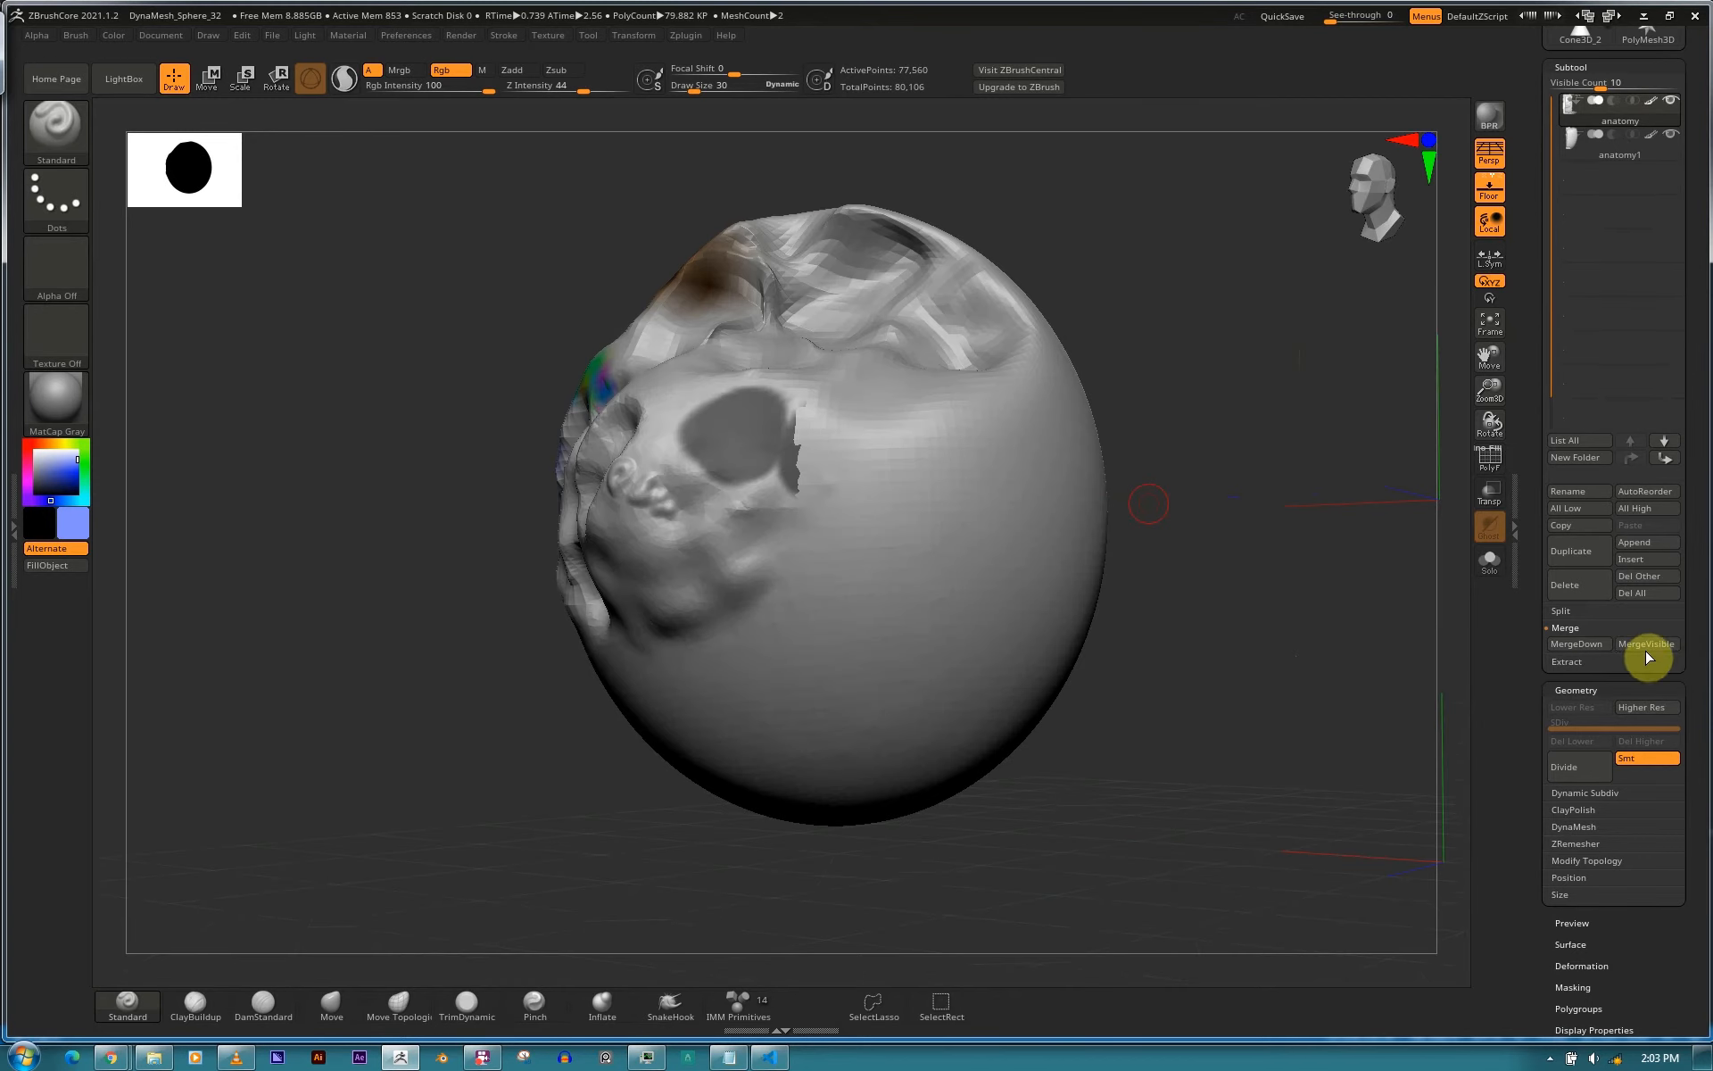
pyautogui.scroll(1, 1685, 587)
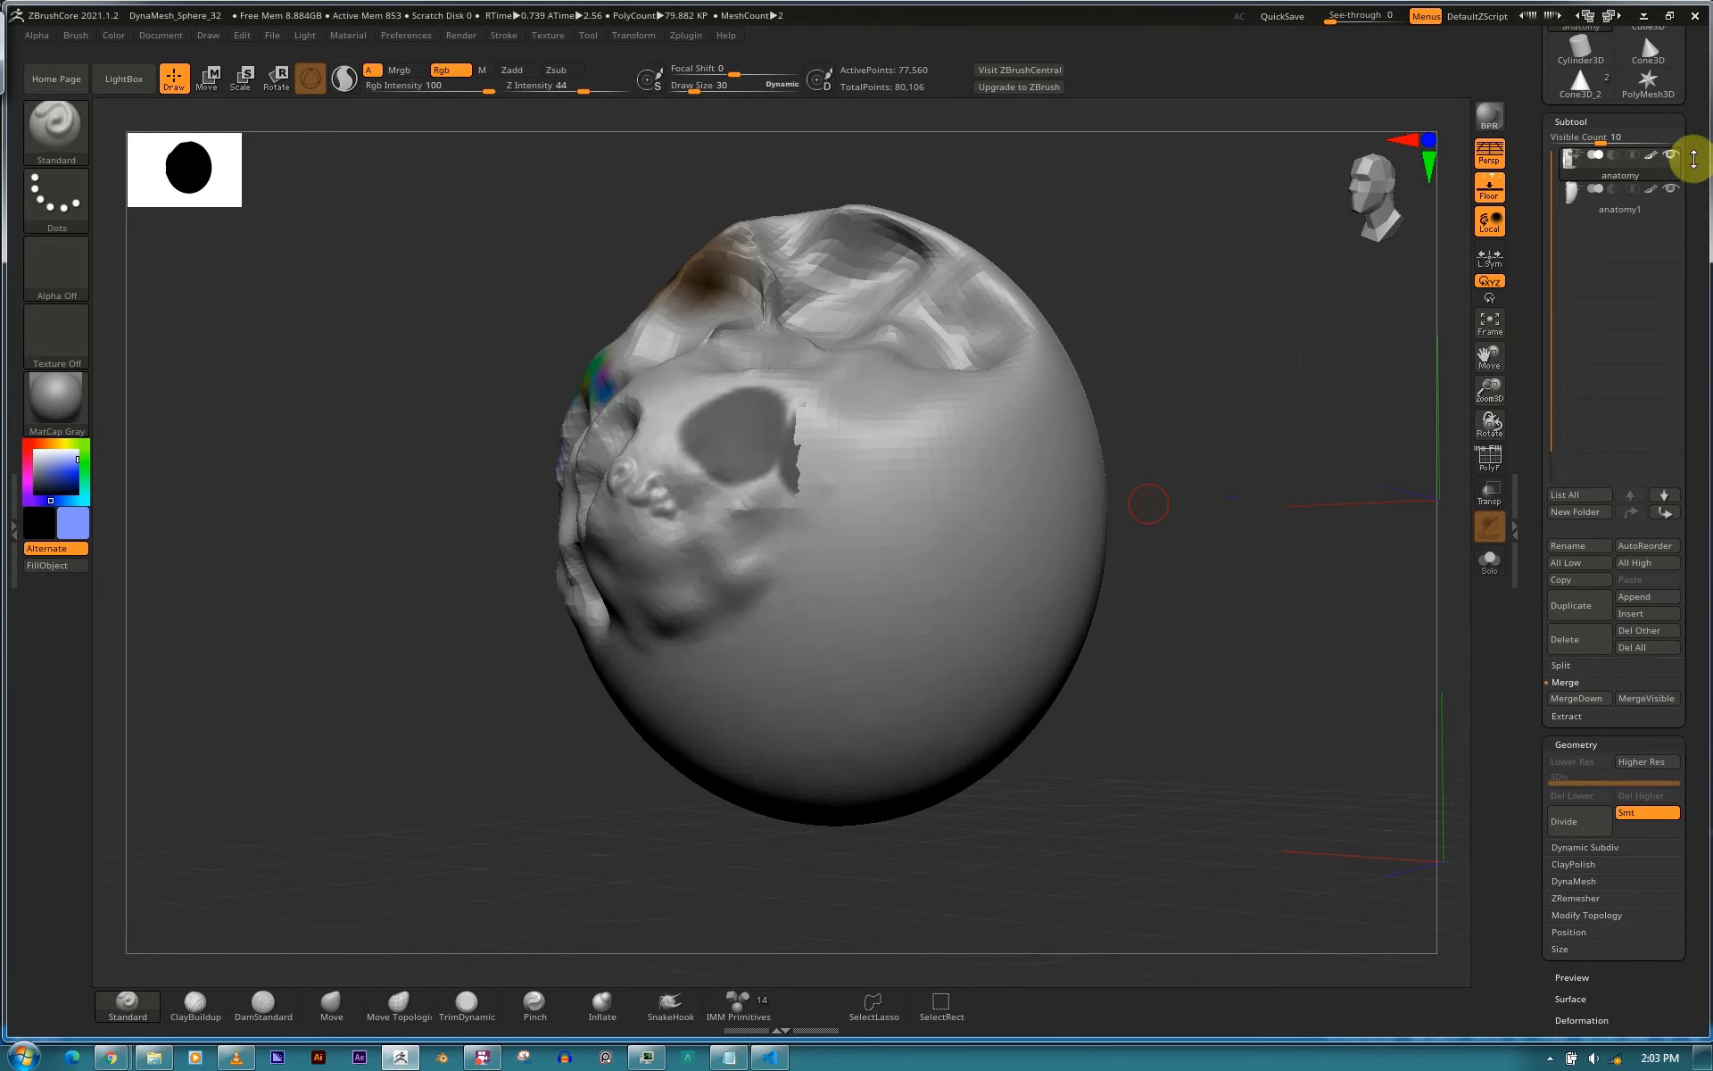
pyautogui.click(1649, 700)
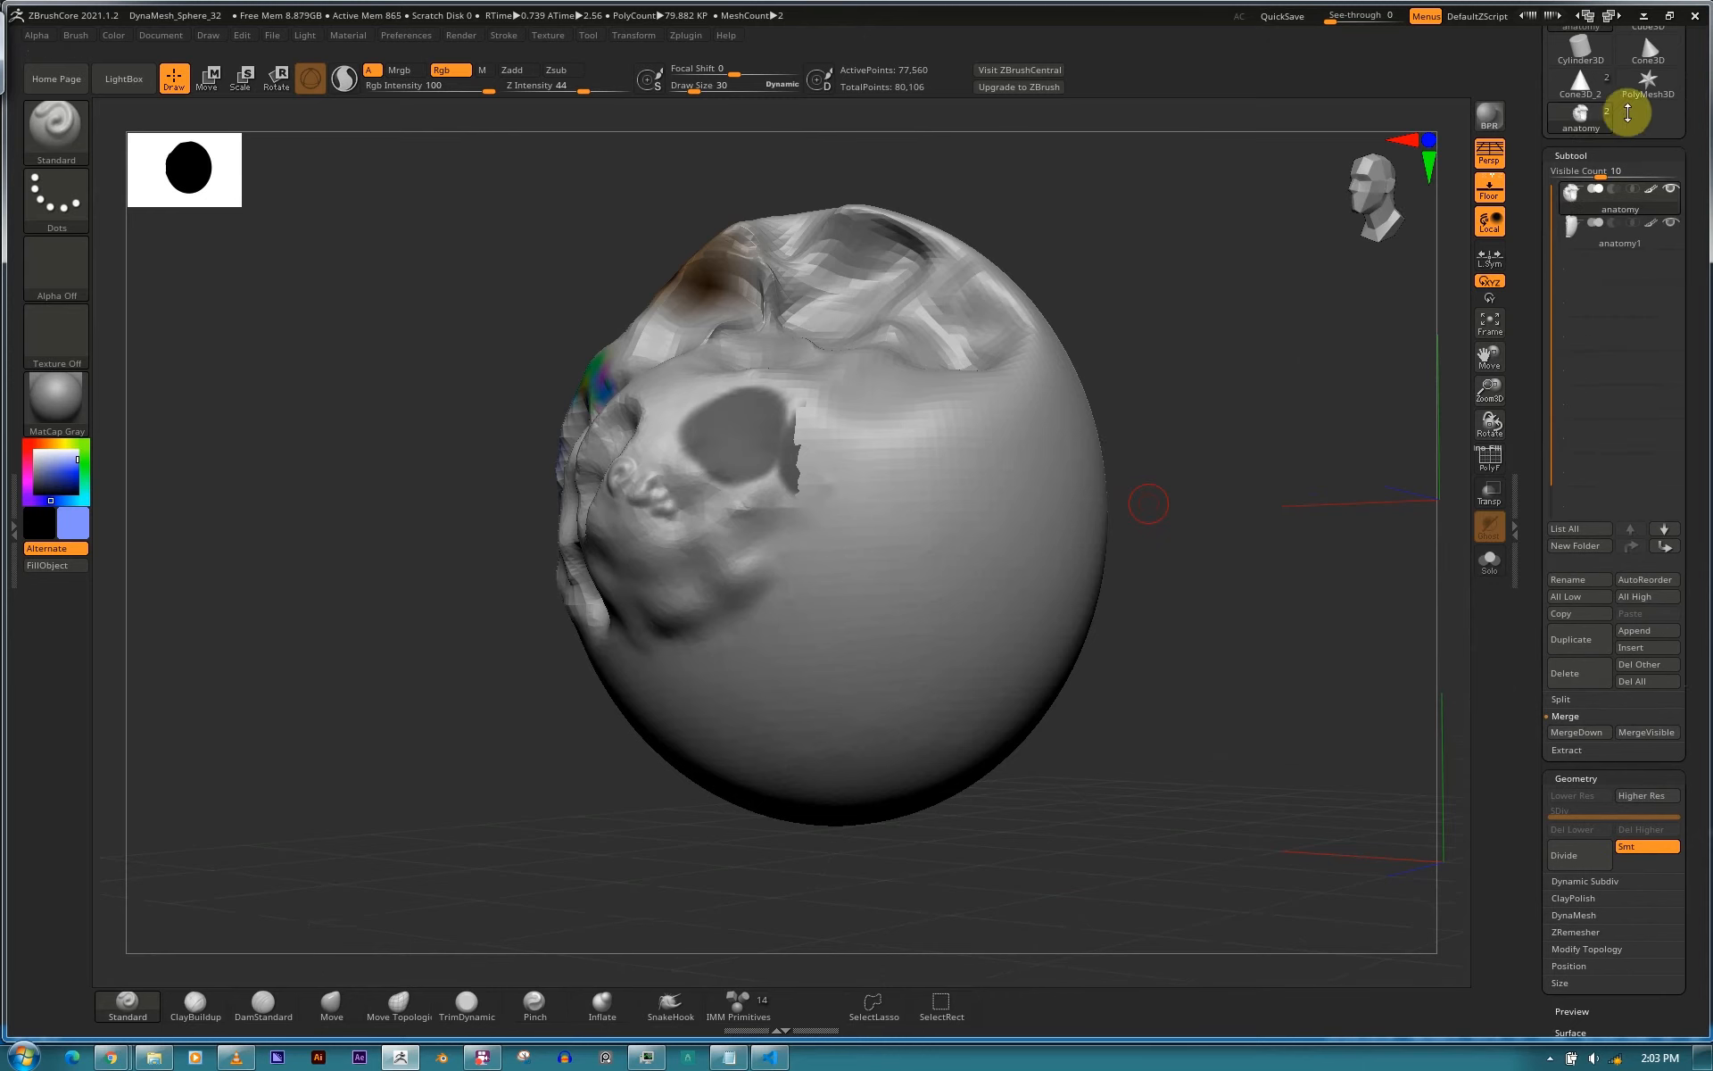
pyautogui.moveTo(1688, 119); pyautogui.dragTo(1687, 237)
pyautogui.click(1652, 143)
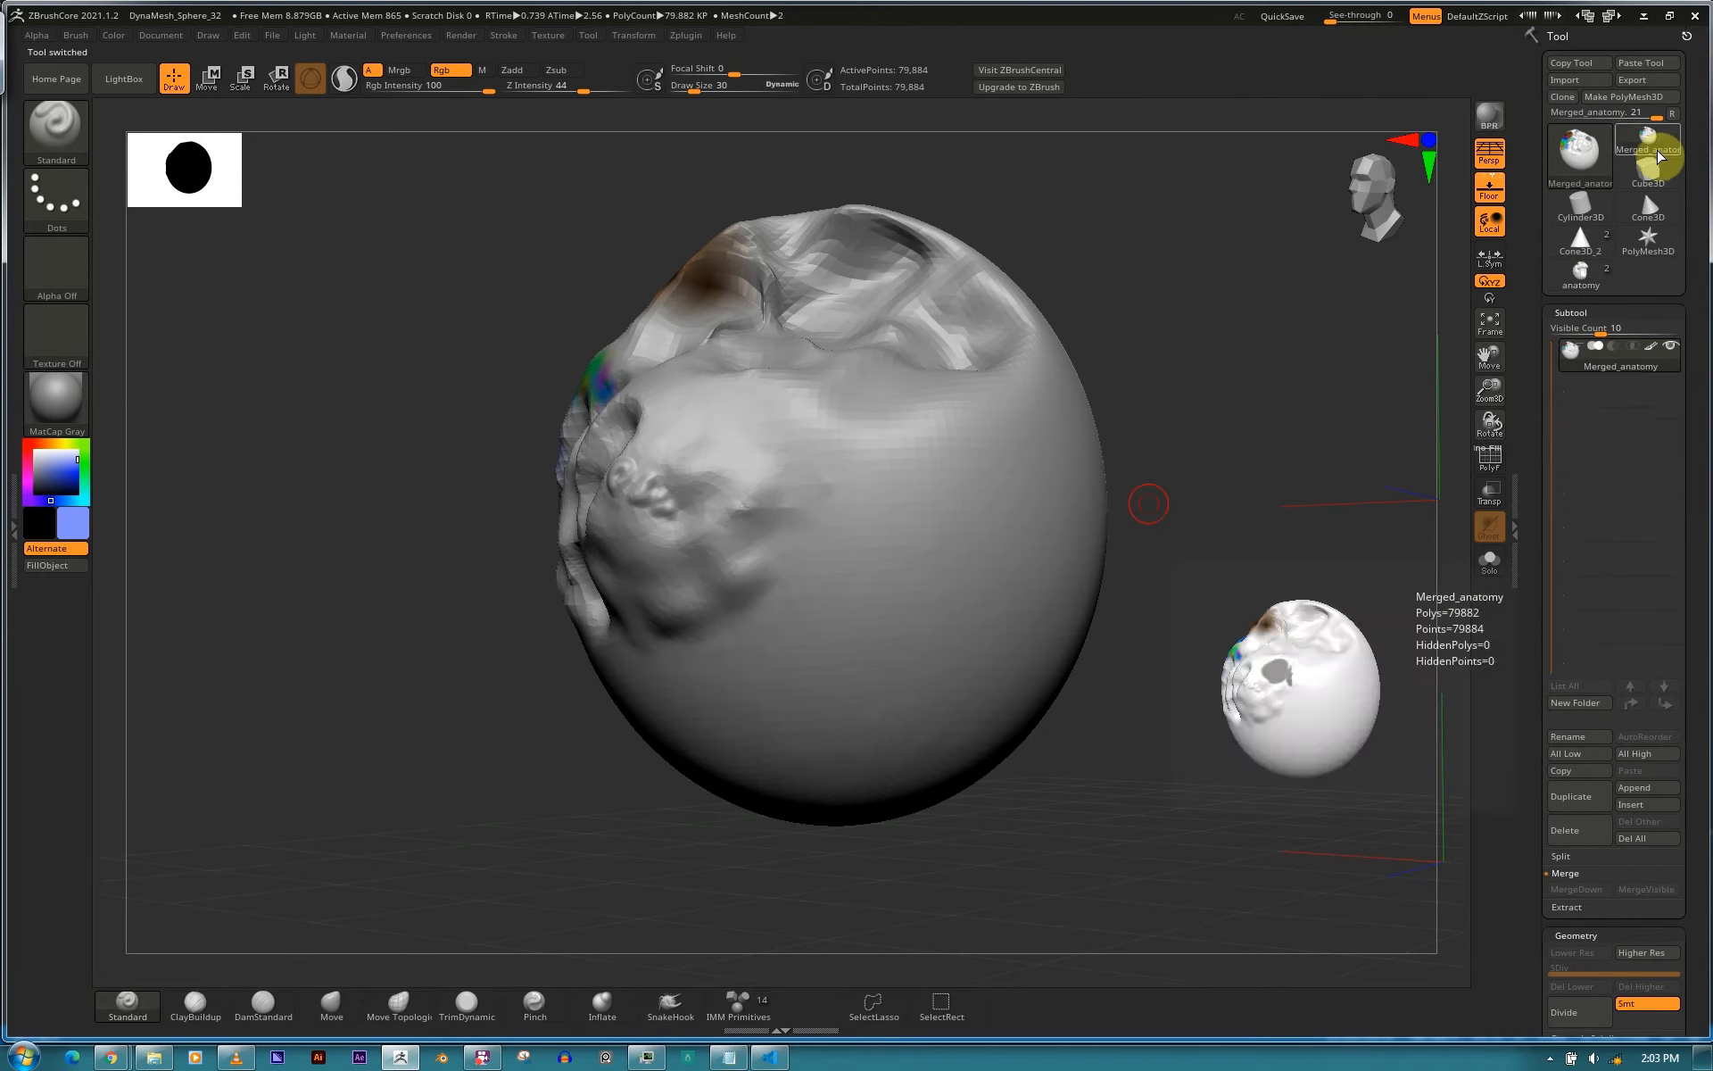
# Compare the Merged_anatomy tool with the original anatomy tool, ending on anatomy.
pyautogui.moveTo(1634, 375)
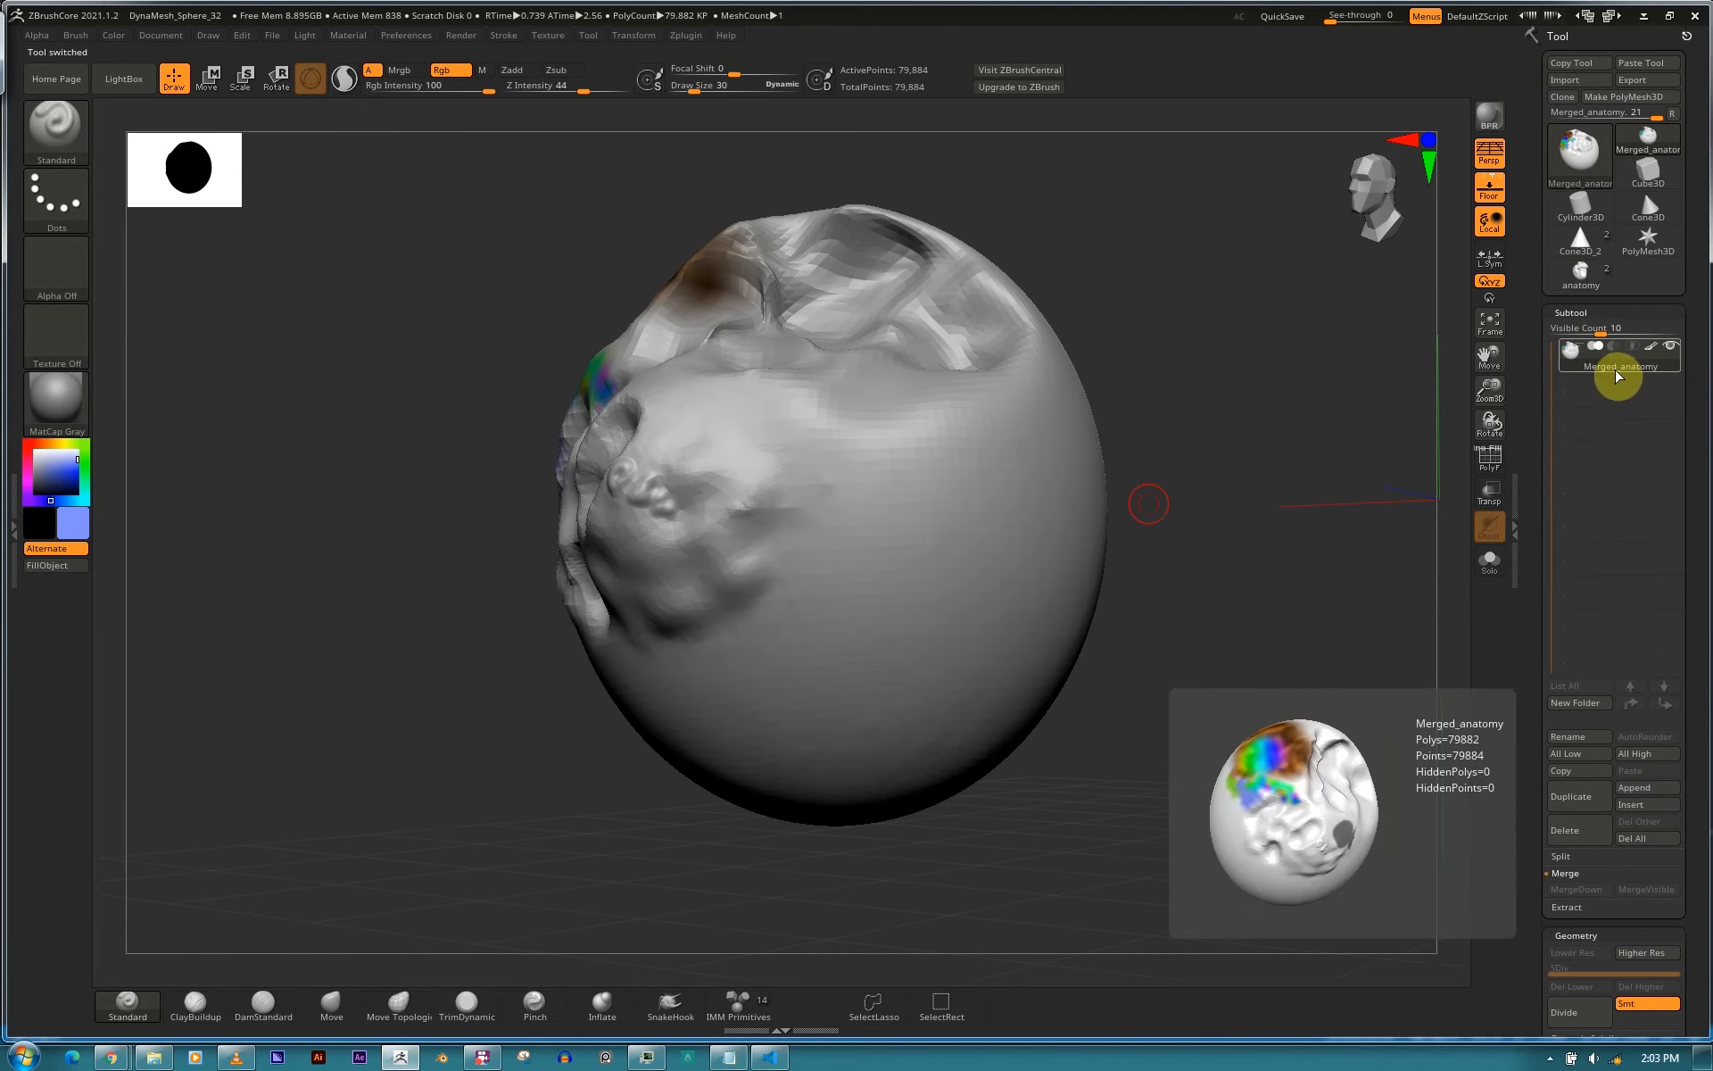
pyautogui.click(1584, 272)
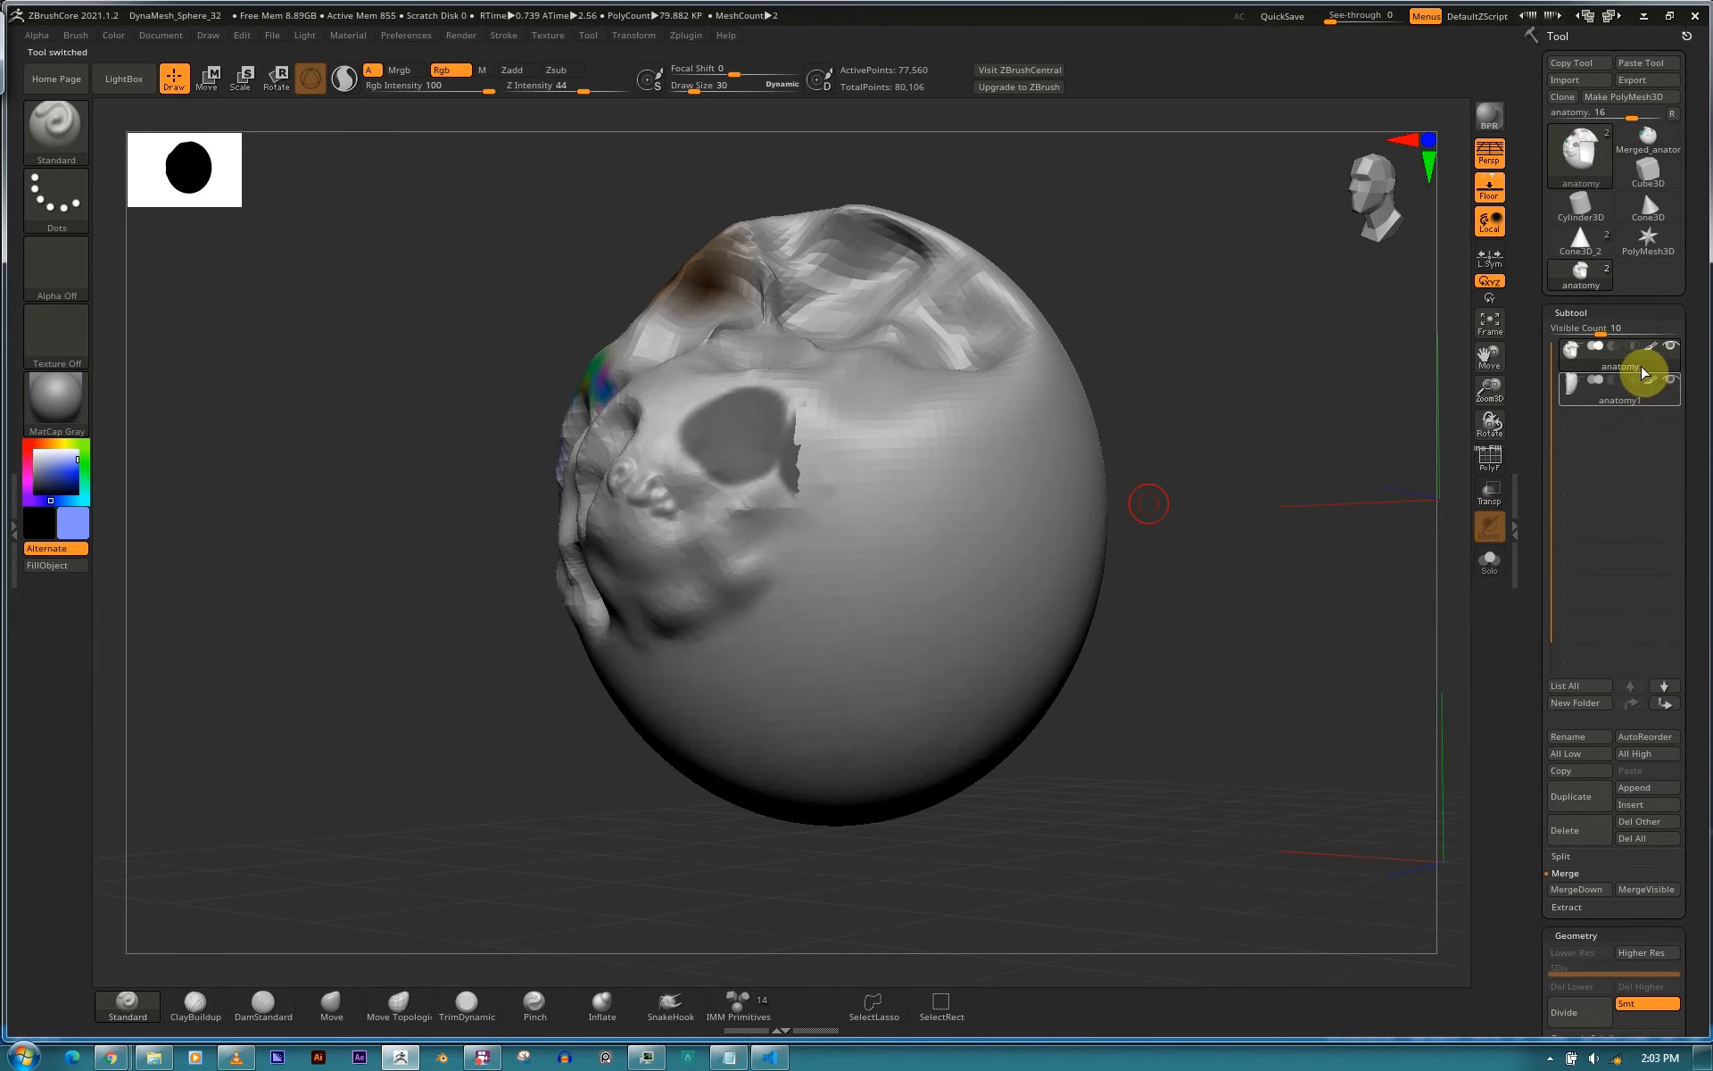
pyautogui.click(1656, 160)
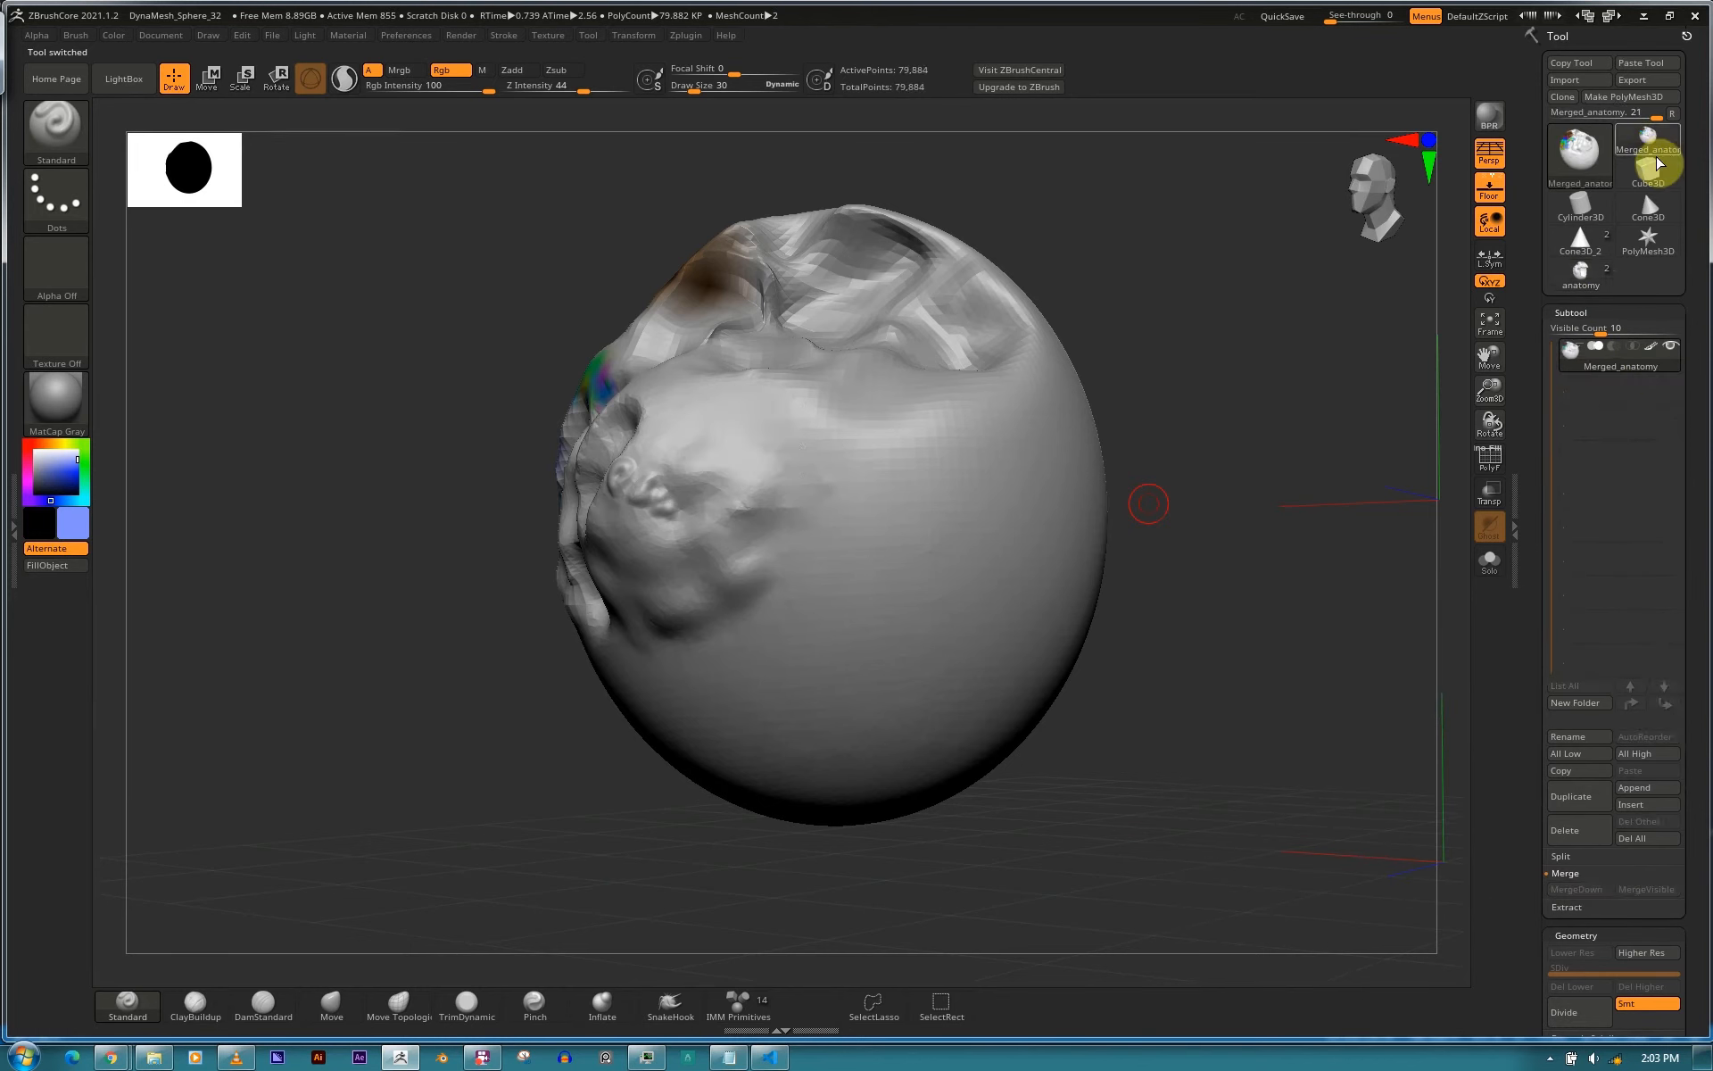
pyautogui.click(1581, 272)
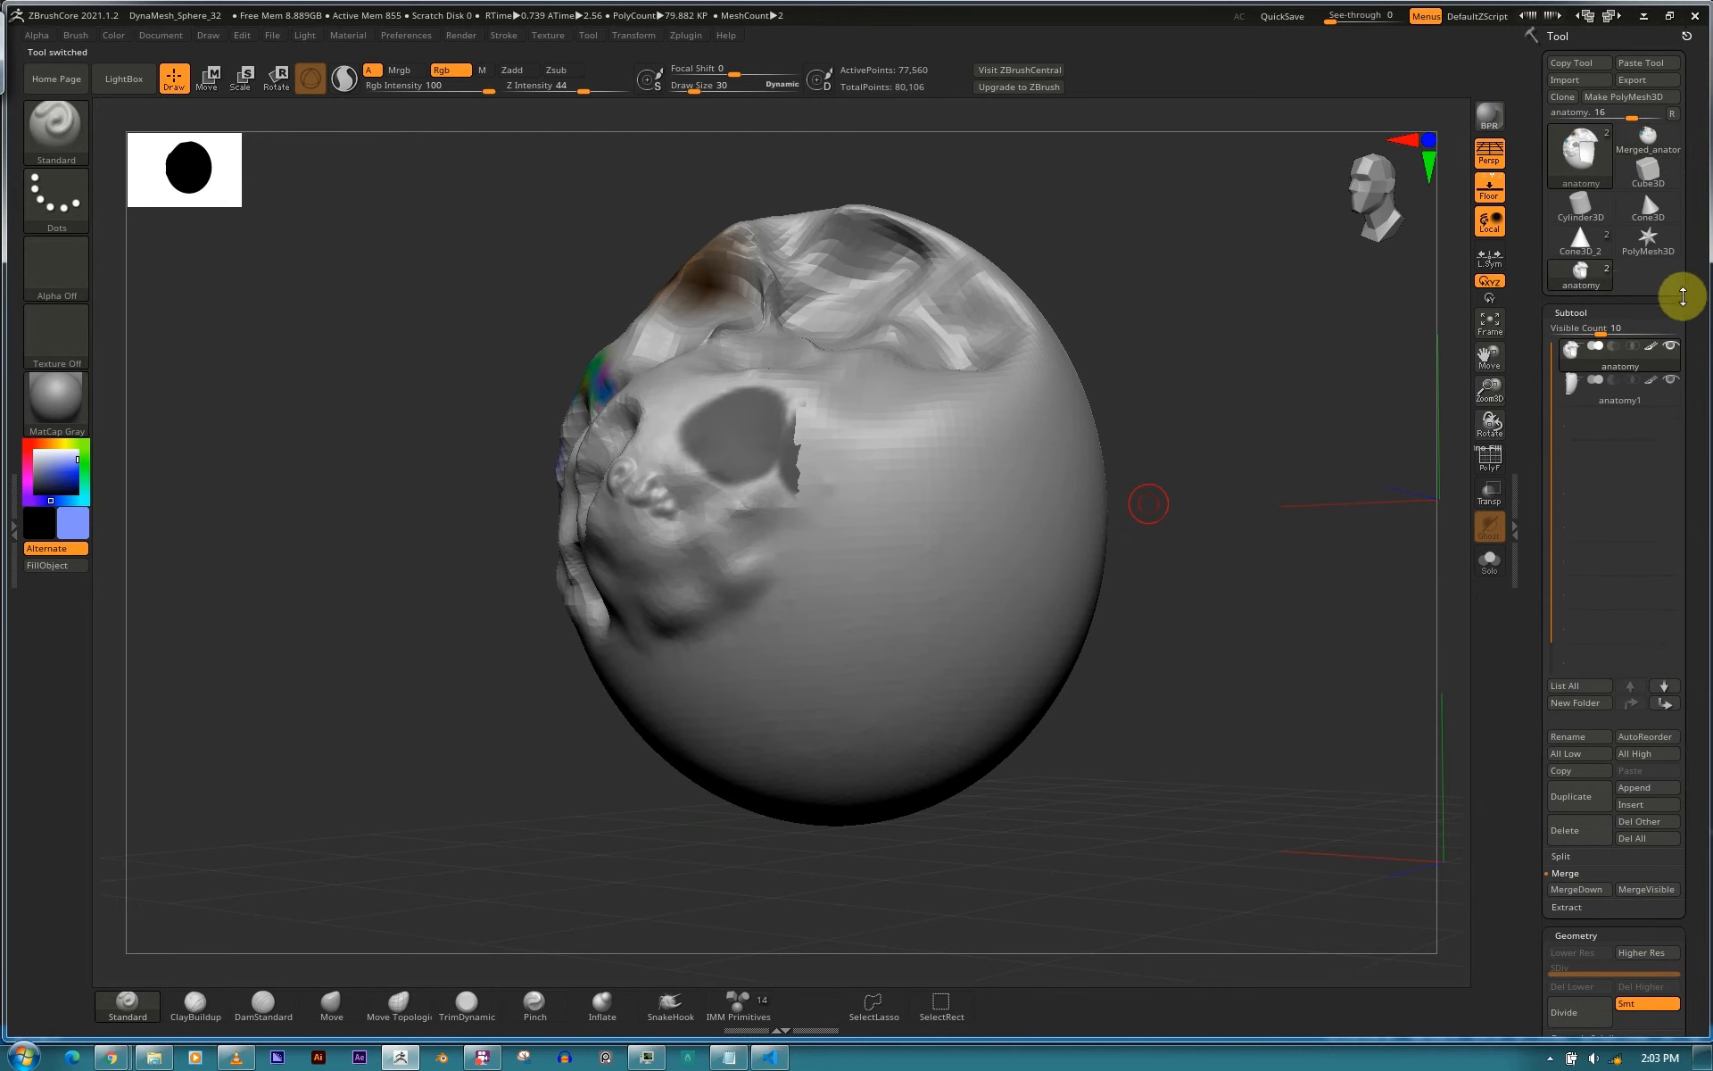
# Collapse the anatomy tool's Merge options and expand the Extract options.
pyautogui.scroll(-2, 1689, 240)
pyautogui.moveTo(1692, 214); pyautogui.dragTo(1626, 78)
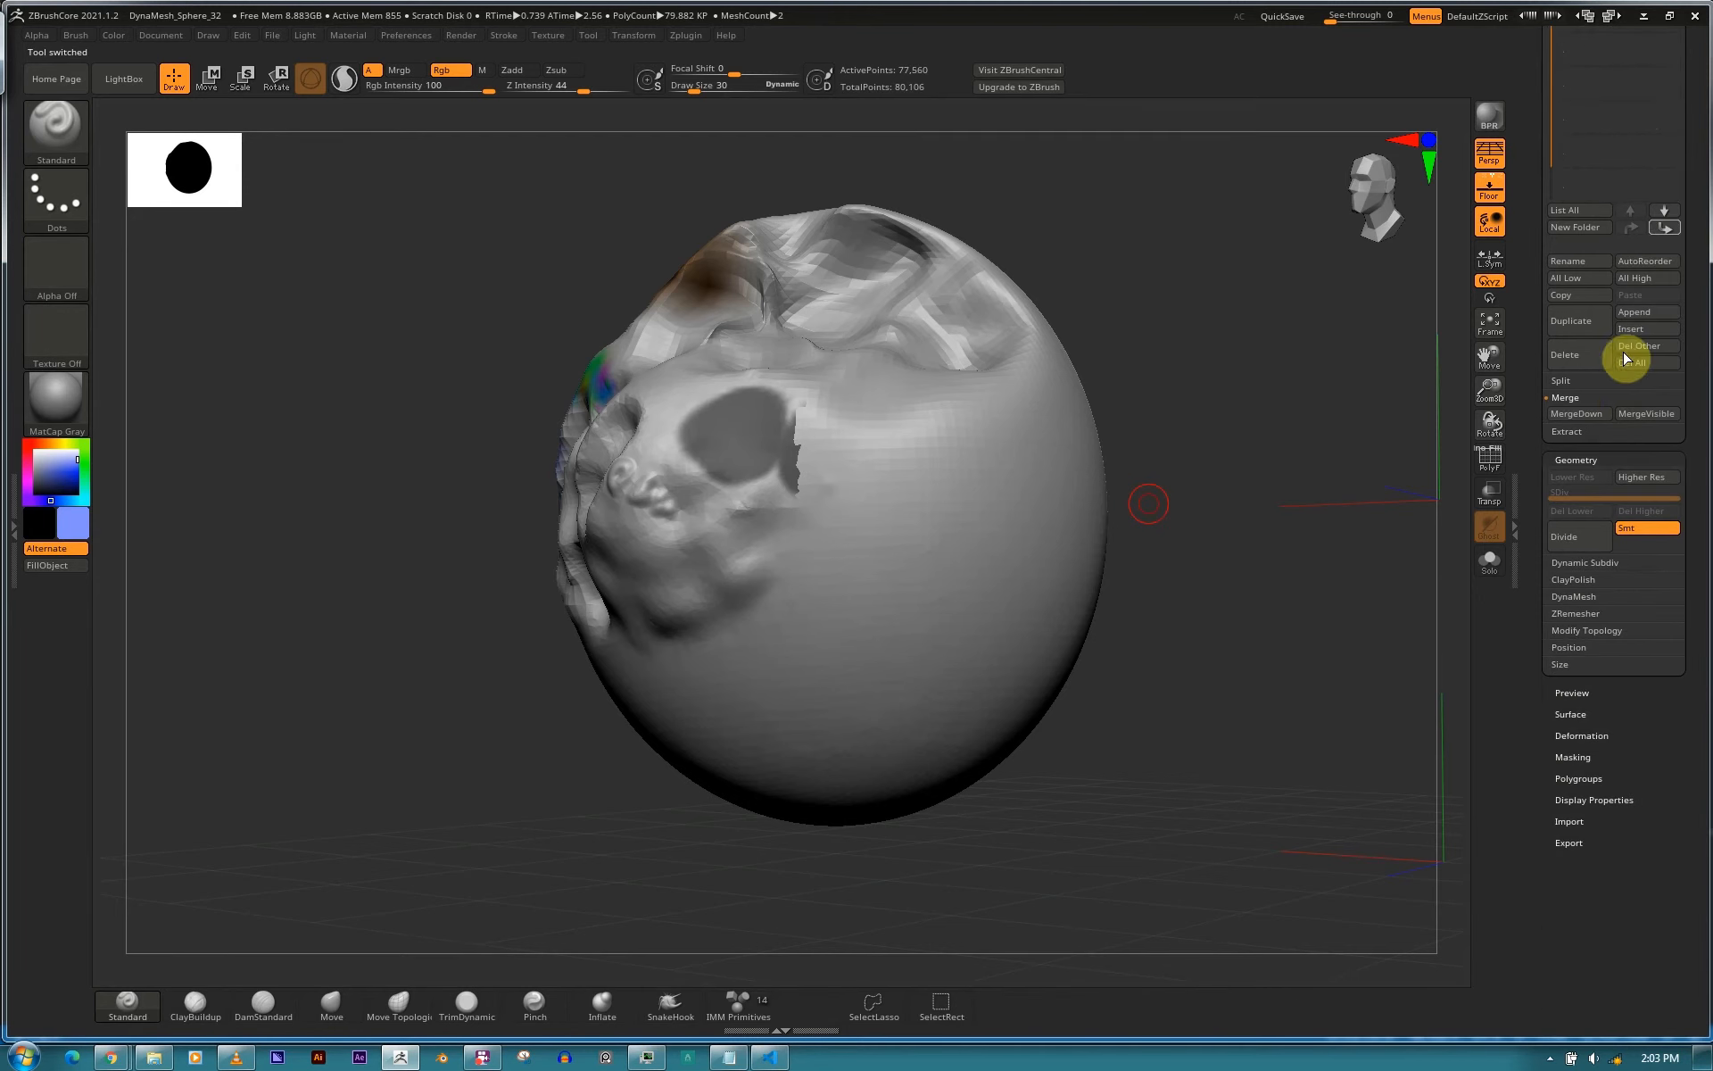
pyautogui.click(1576, 398)
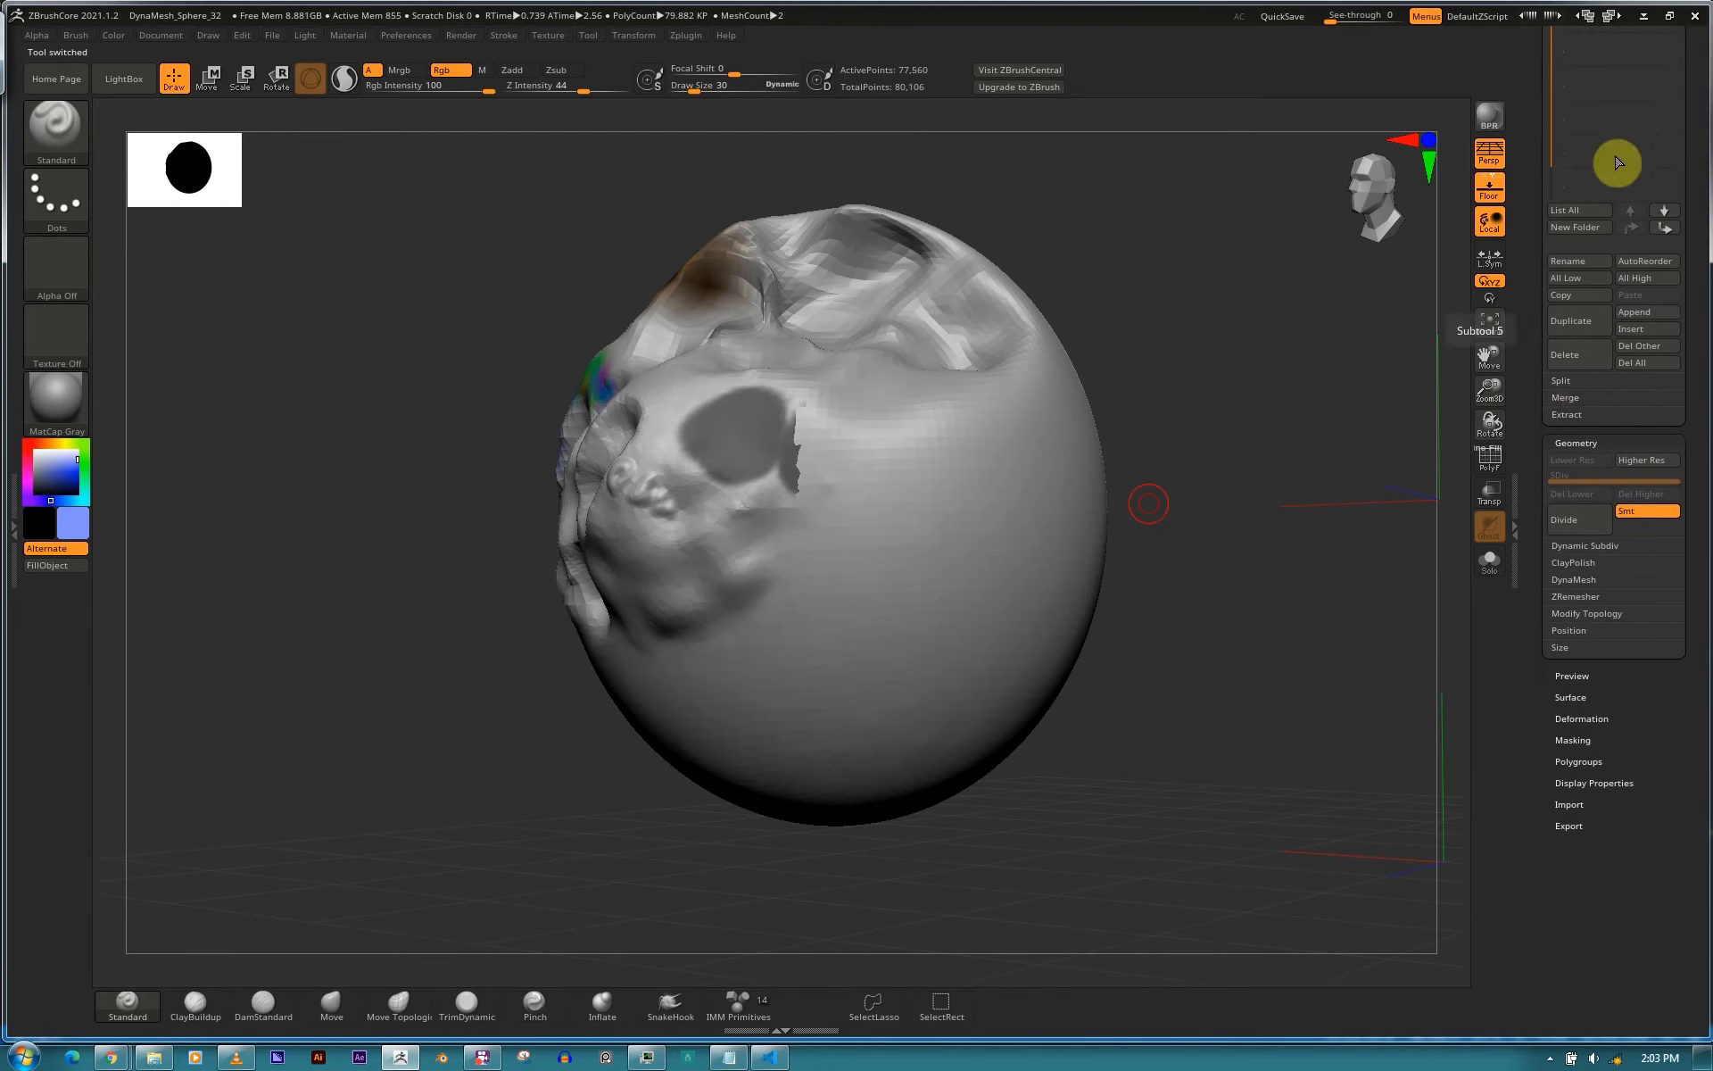
pyautogui.click(1596, 414)
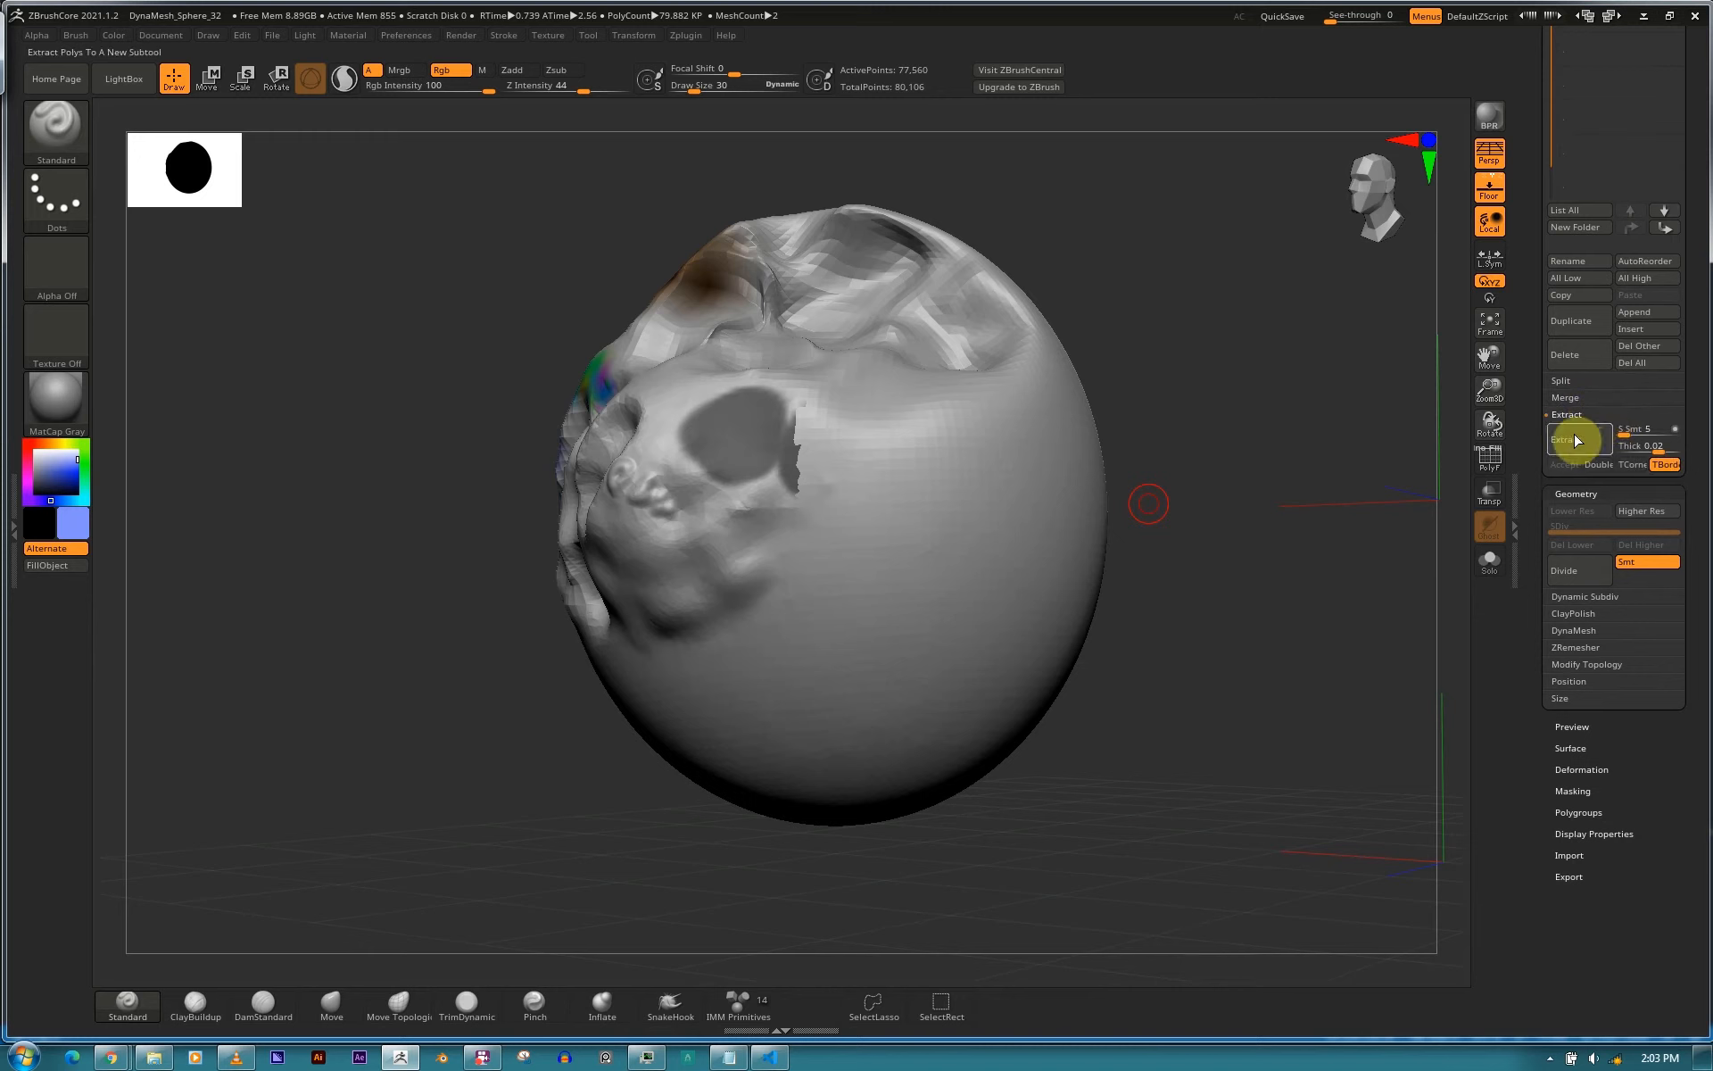
# Merge the anatomy subtool down with anatomy1 and expand the Extract options again.
pyautogui.scroll(3, 1669, 243)
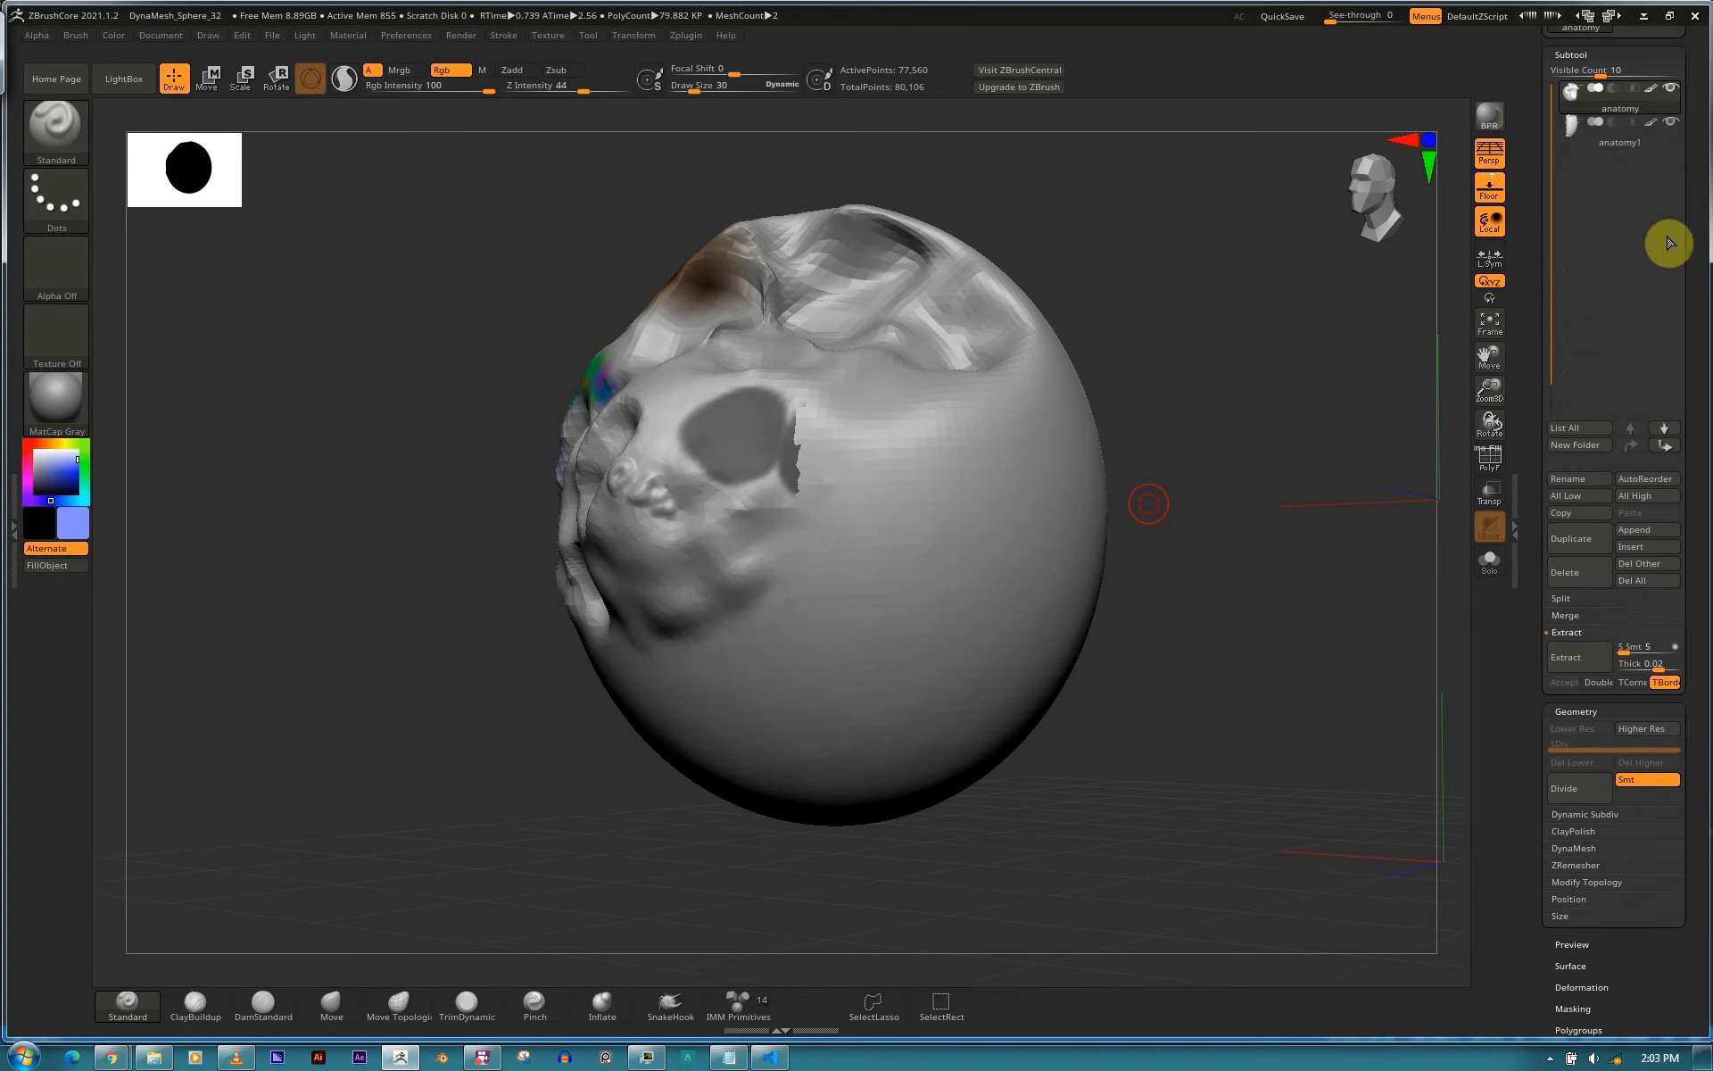
pyautogui.click(1635, 135)
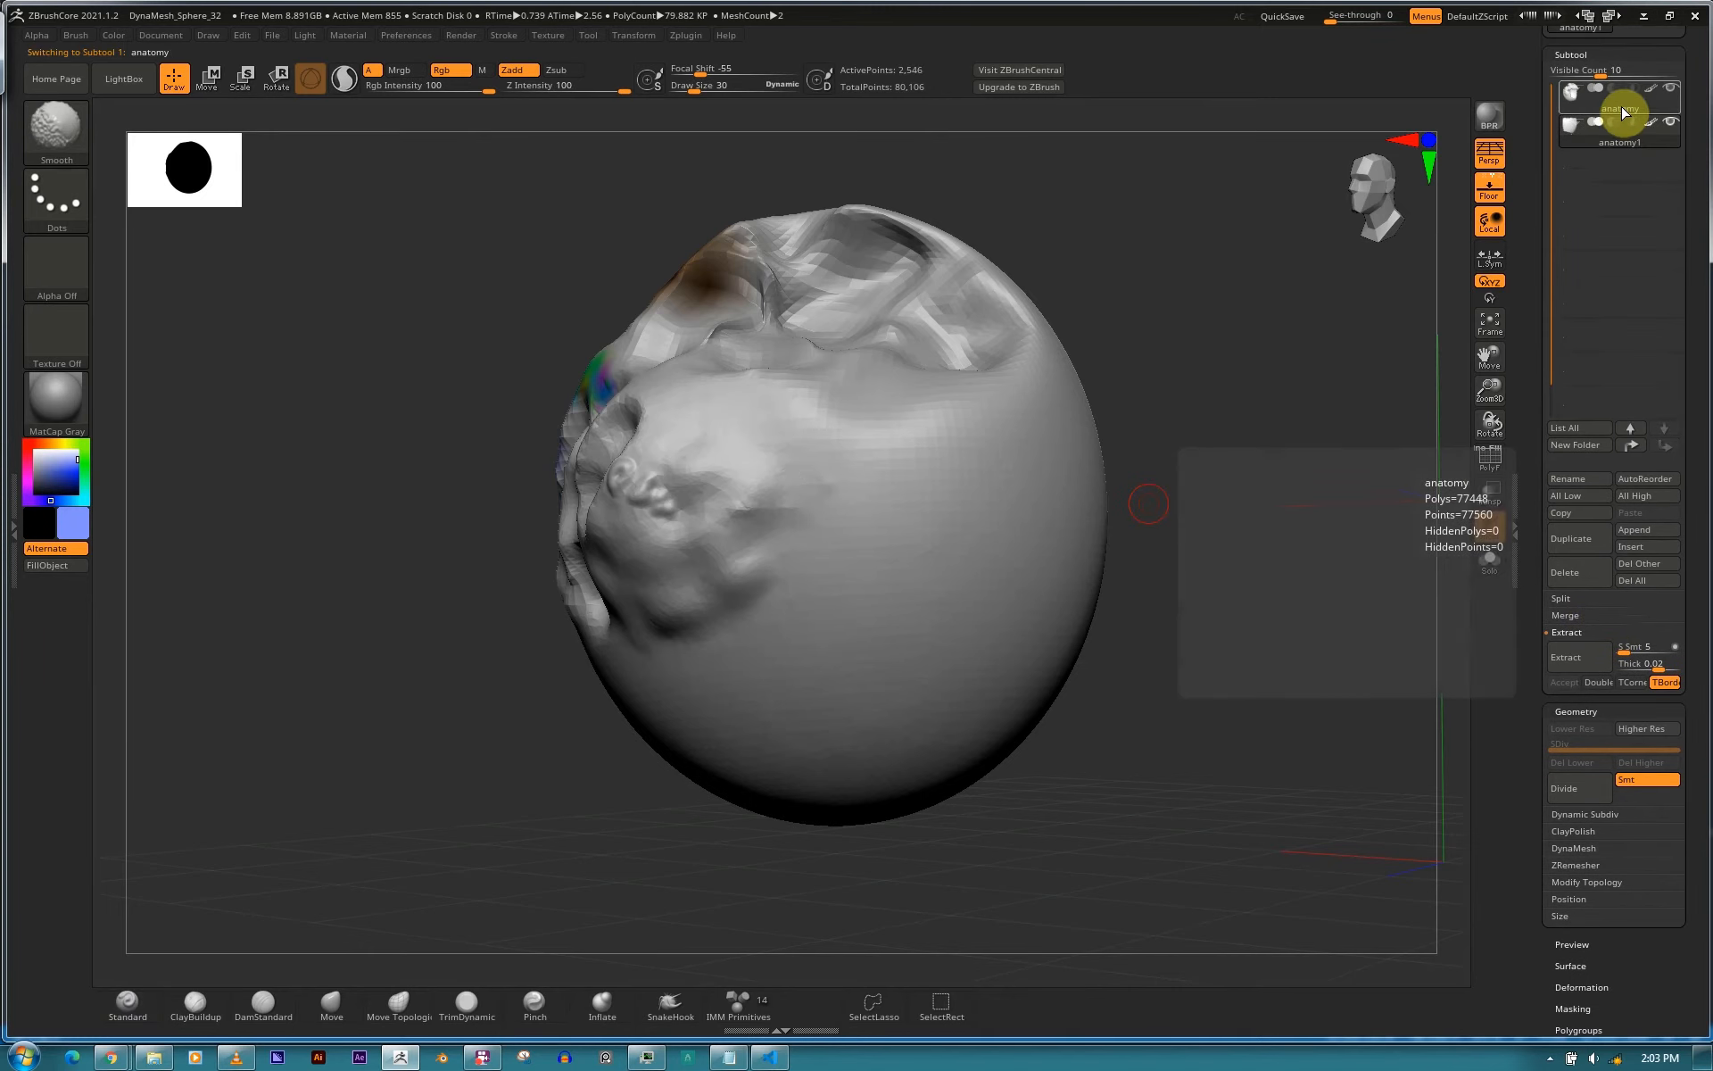
pyautogui.click(1631, 107)
pyautogui.click(1566, 618)
pyautogui.click(1576, 632)
pyautogui.click(1412, 668)
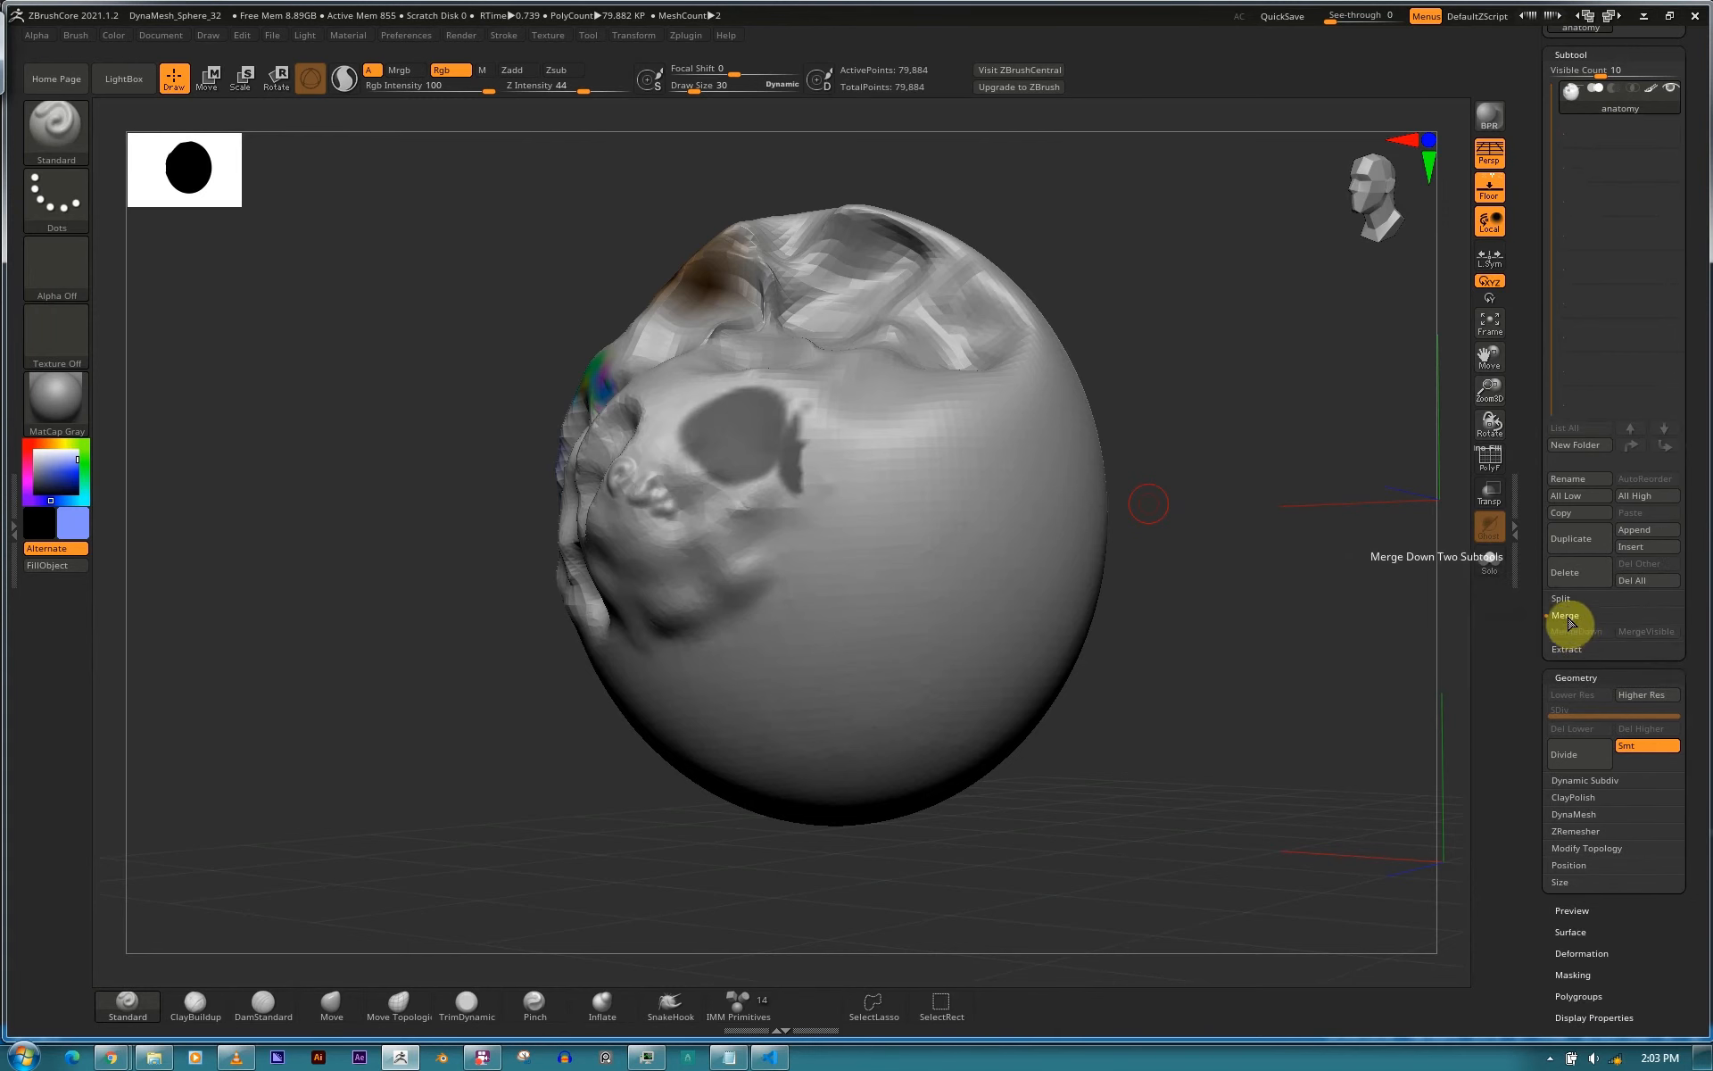
pyautogui.click(1567, 631)
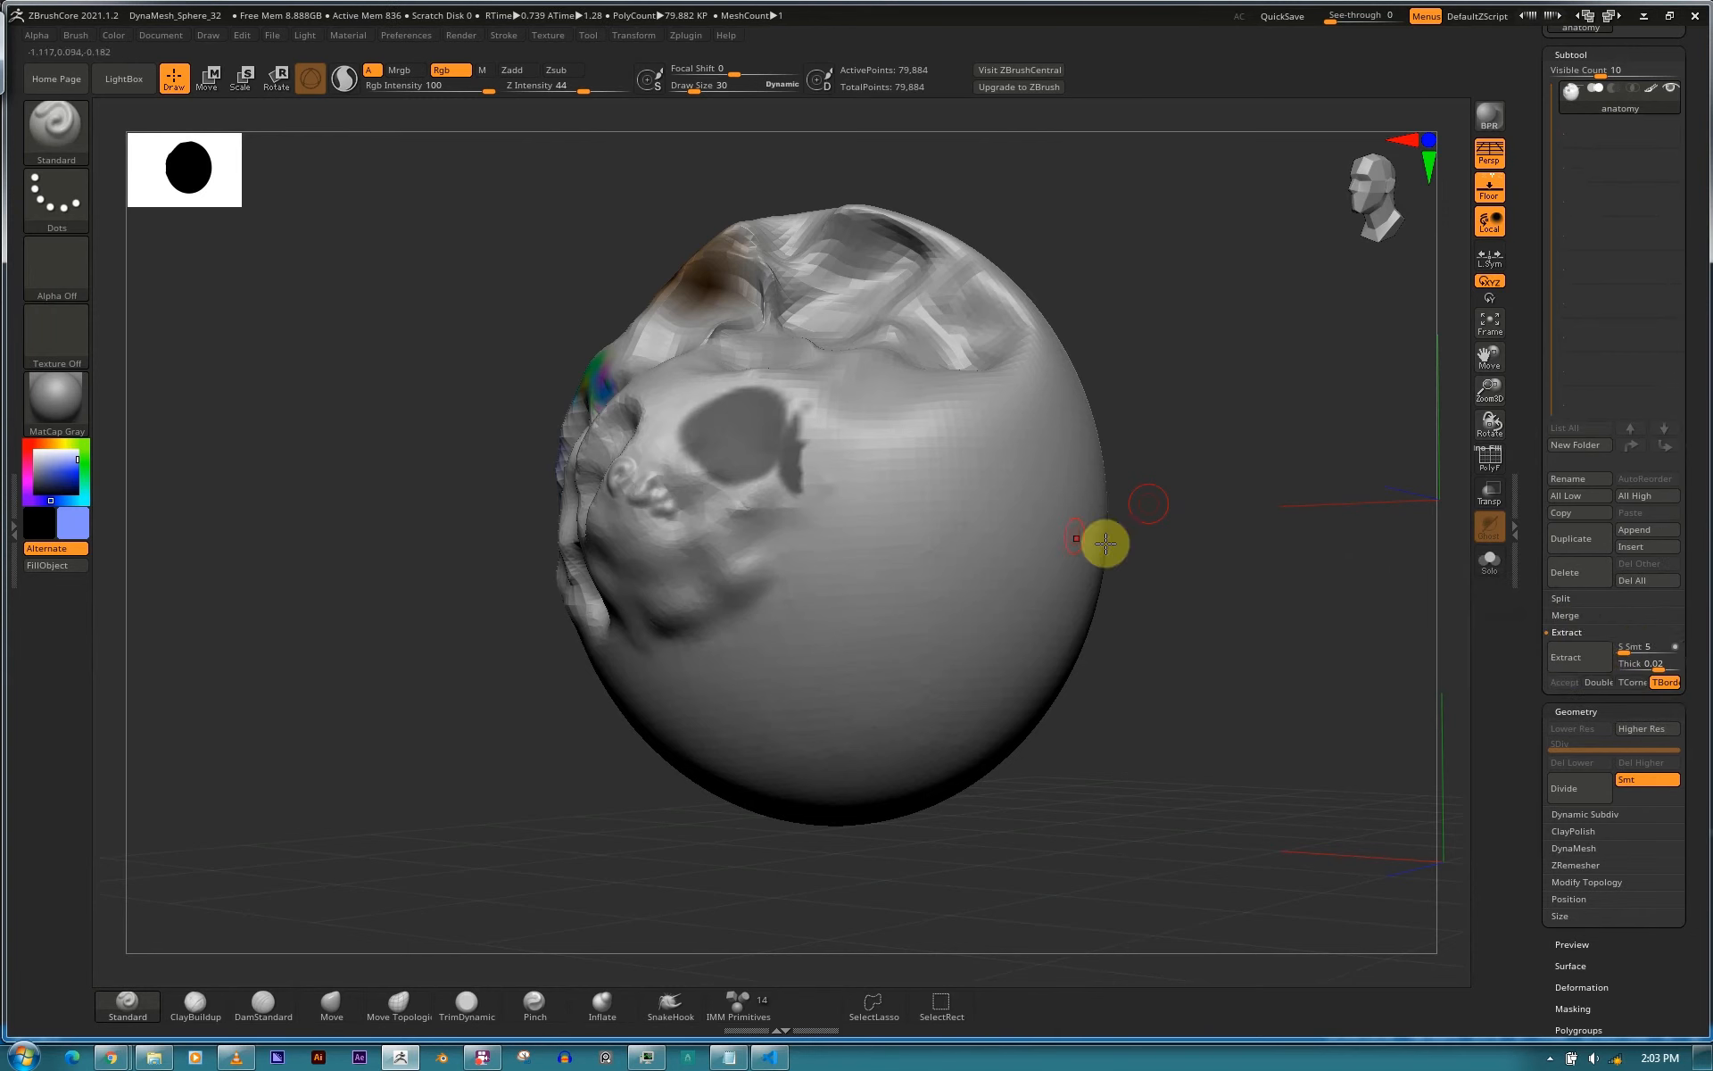
# Clear the existing mask, paint an oval mask patch on the smooth side of the sphere and invert it.
pyautogui.moveTo(1194, 547)
pyautogui.mouseDown()
pyautogui.moveTo(1218, 556)
pyautogui.moveTo(1190, 550)
pyautogui.mouseUp()
pyautogui.moveTo(1177, 473)
pyautogui.keyDown('ctrl'); pyautogui.mouseDown()
pyautogui.moveTo(1188, 594)
pyautogui.moveTo(1213, 595)
pyautogui.moveTo(1178, 575)
pyautogui.mouseUp(); pyautogui.keyUp('ctrl')
pyautogui.moveTo(917, 533)
pyautogui.keyDown('ctrl'); pyautogui.mouseDown()
pyautogui.moveTo(928, 582)
pyautogui.moveTo(964, 539)
pyautogui.moveTo(952, 597)
pyautogui.moveTo(975, 570)
pyautogui.moveTo(880, 605)
pyautogui.moveTo(919, 482)
pyautogui.moveTo(982, 566)
pyautogui.mouseUp(); pyautogui.keyUp('ctrl')
pyautogui.keyDown('ctrl'); pyautogui.click(1218, 565); pyautogui.keyUp('ctrl')
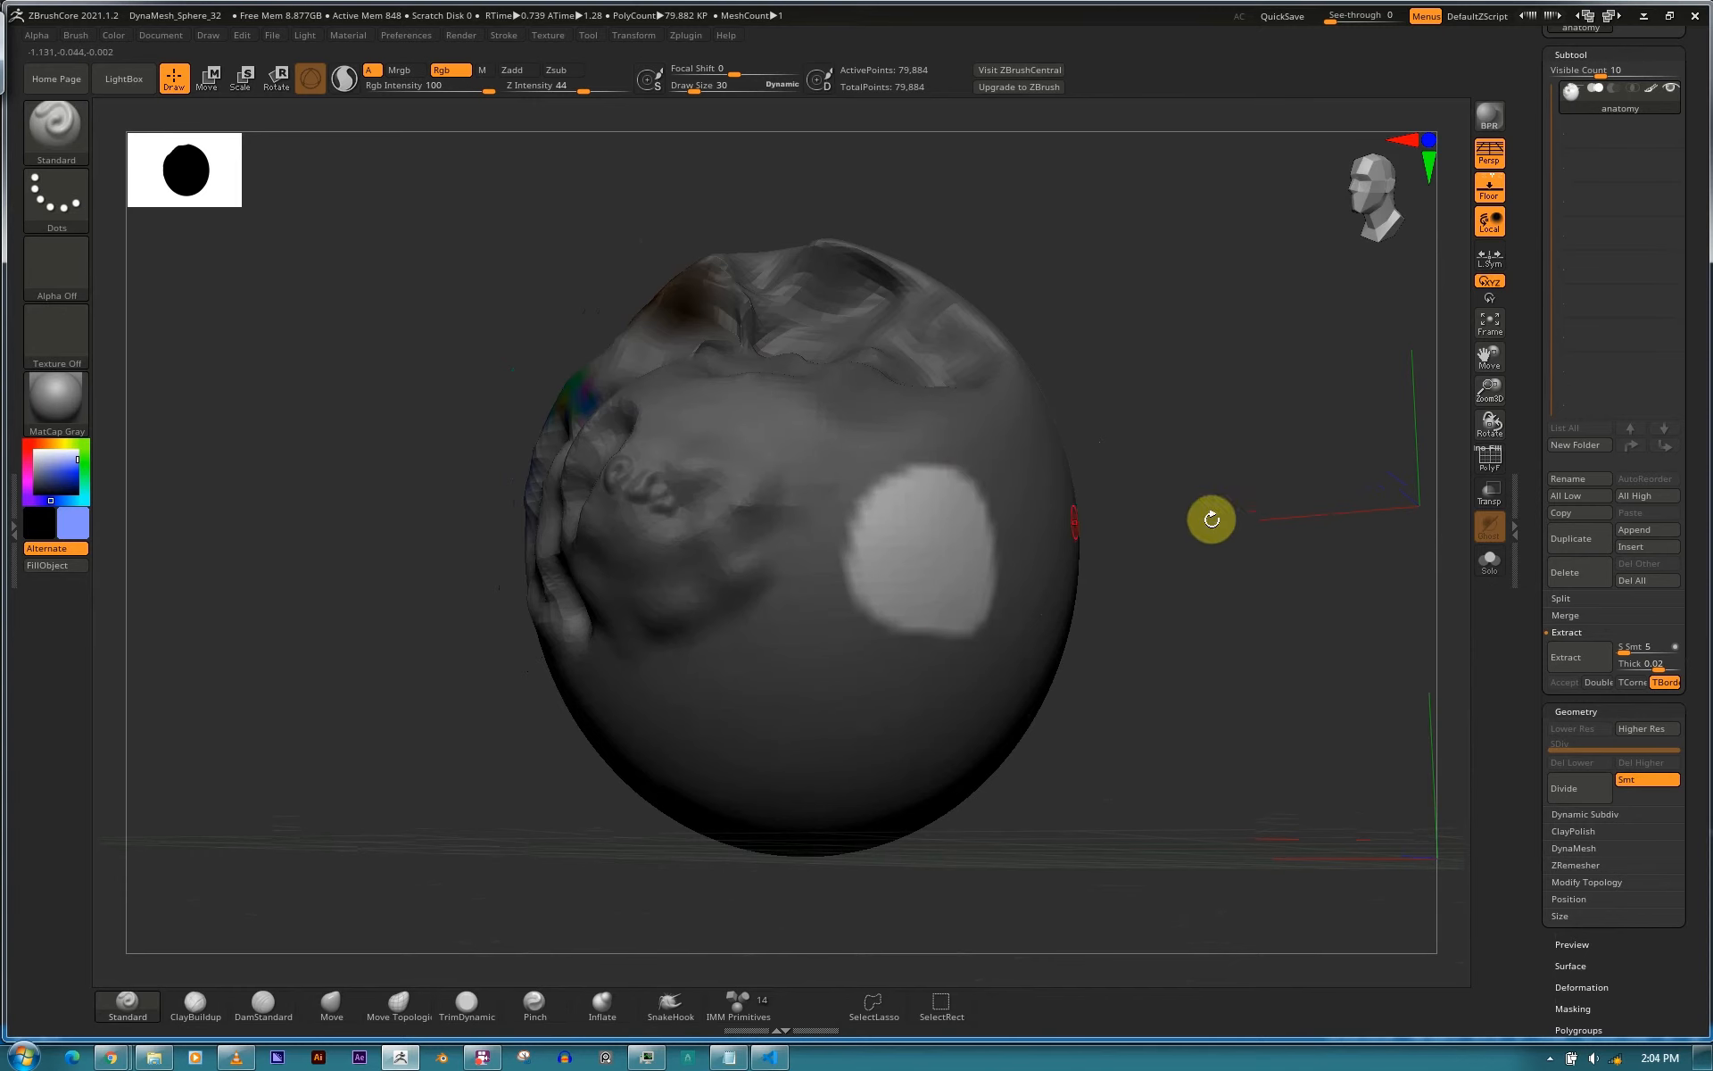
pyautogui.moveTo(1215, 547)
pyautogui.mouseDown()
pyautogui.moveTo(1247, 550)
pyautogui.moveTo(1109, 589)
pyautogui.moveTo(1098, 575)
pyautogui.mouseUp()
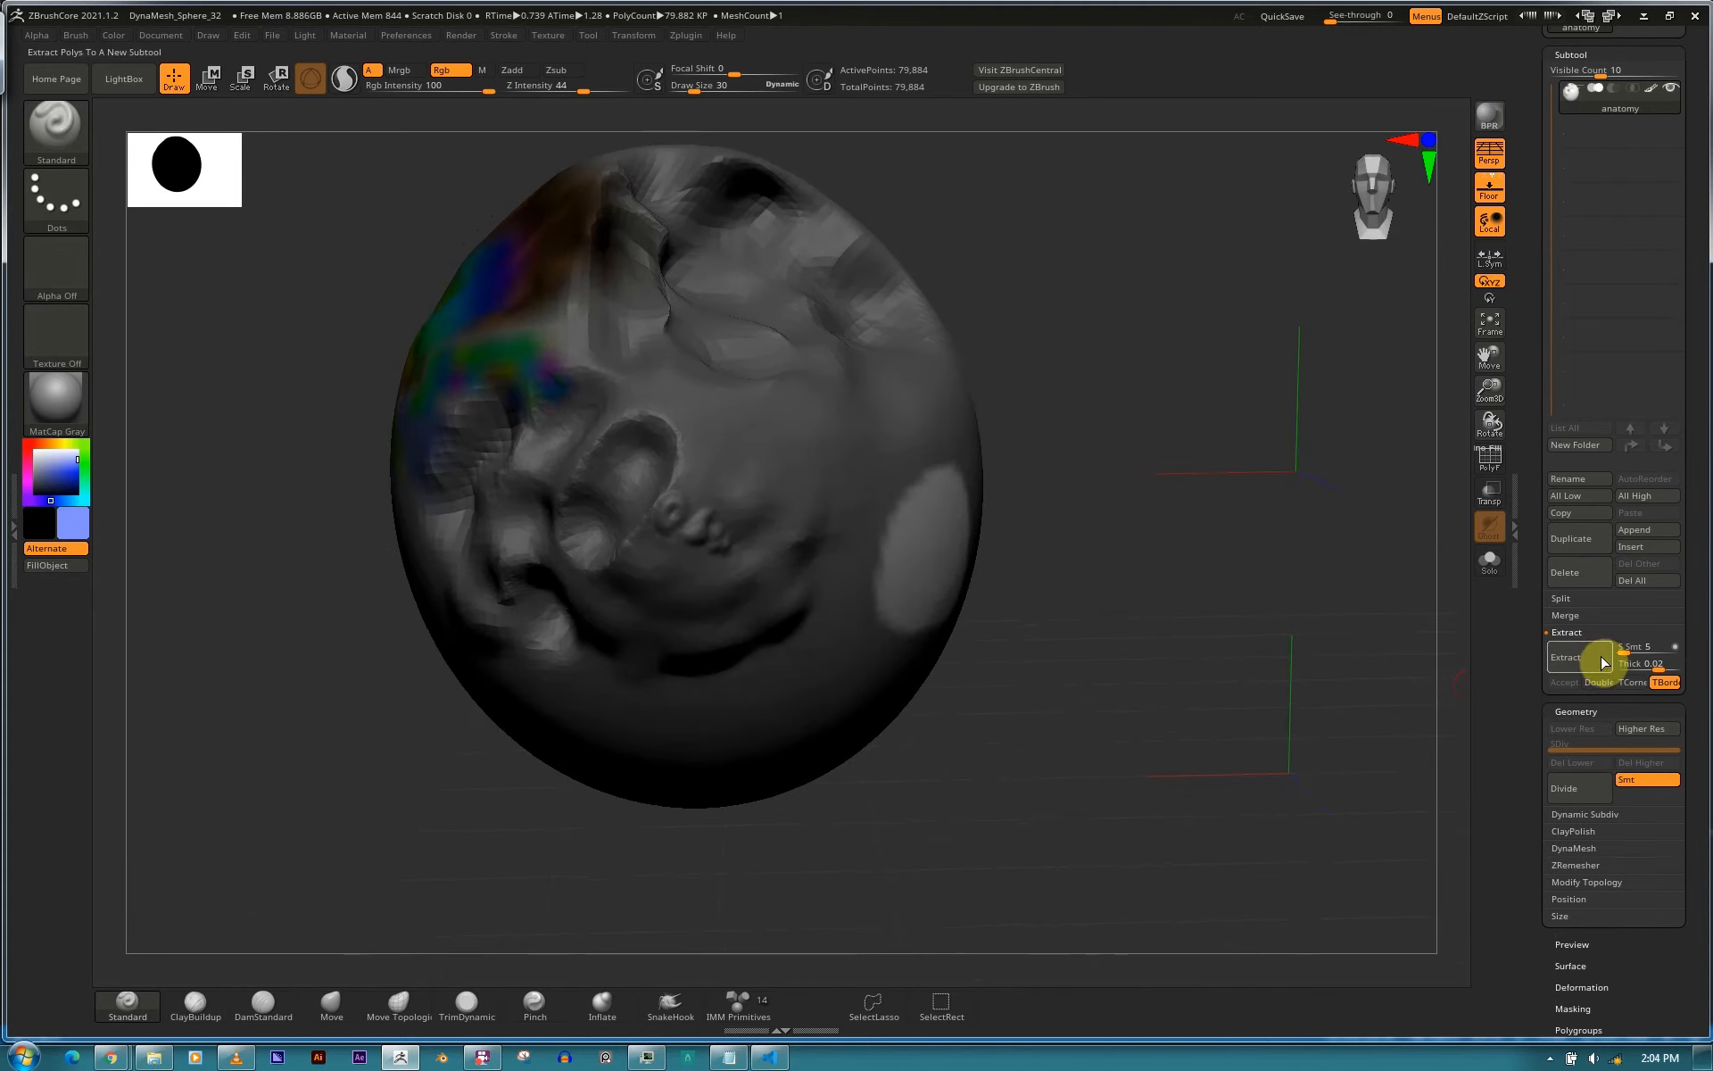
# Preview an extraction of the area around the oval with thickness 0.001, and set the active colour to white.
pyautogui.click(1652, 661)
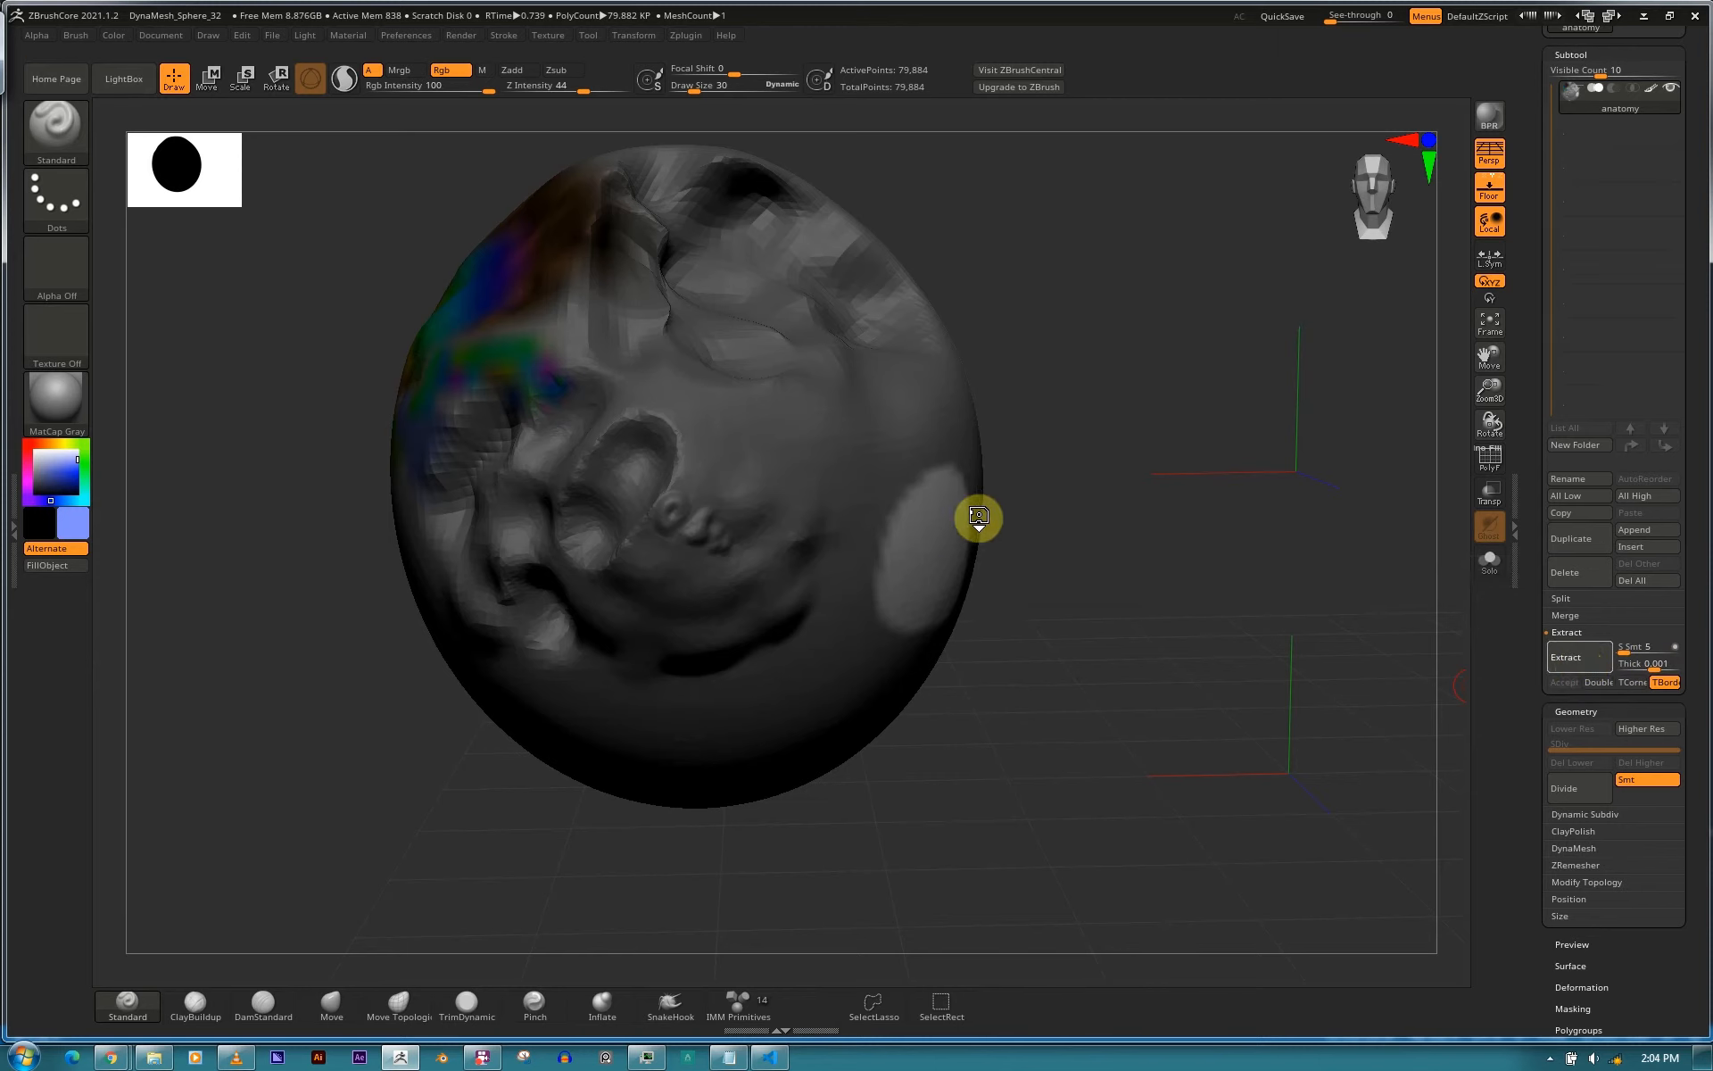
pyautogui.moveTo(1098, 547); pyautogui.dragTo(1165, 571)
pyautogui.click(1558, 661)
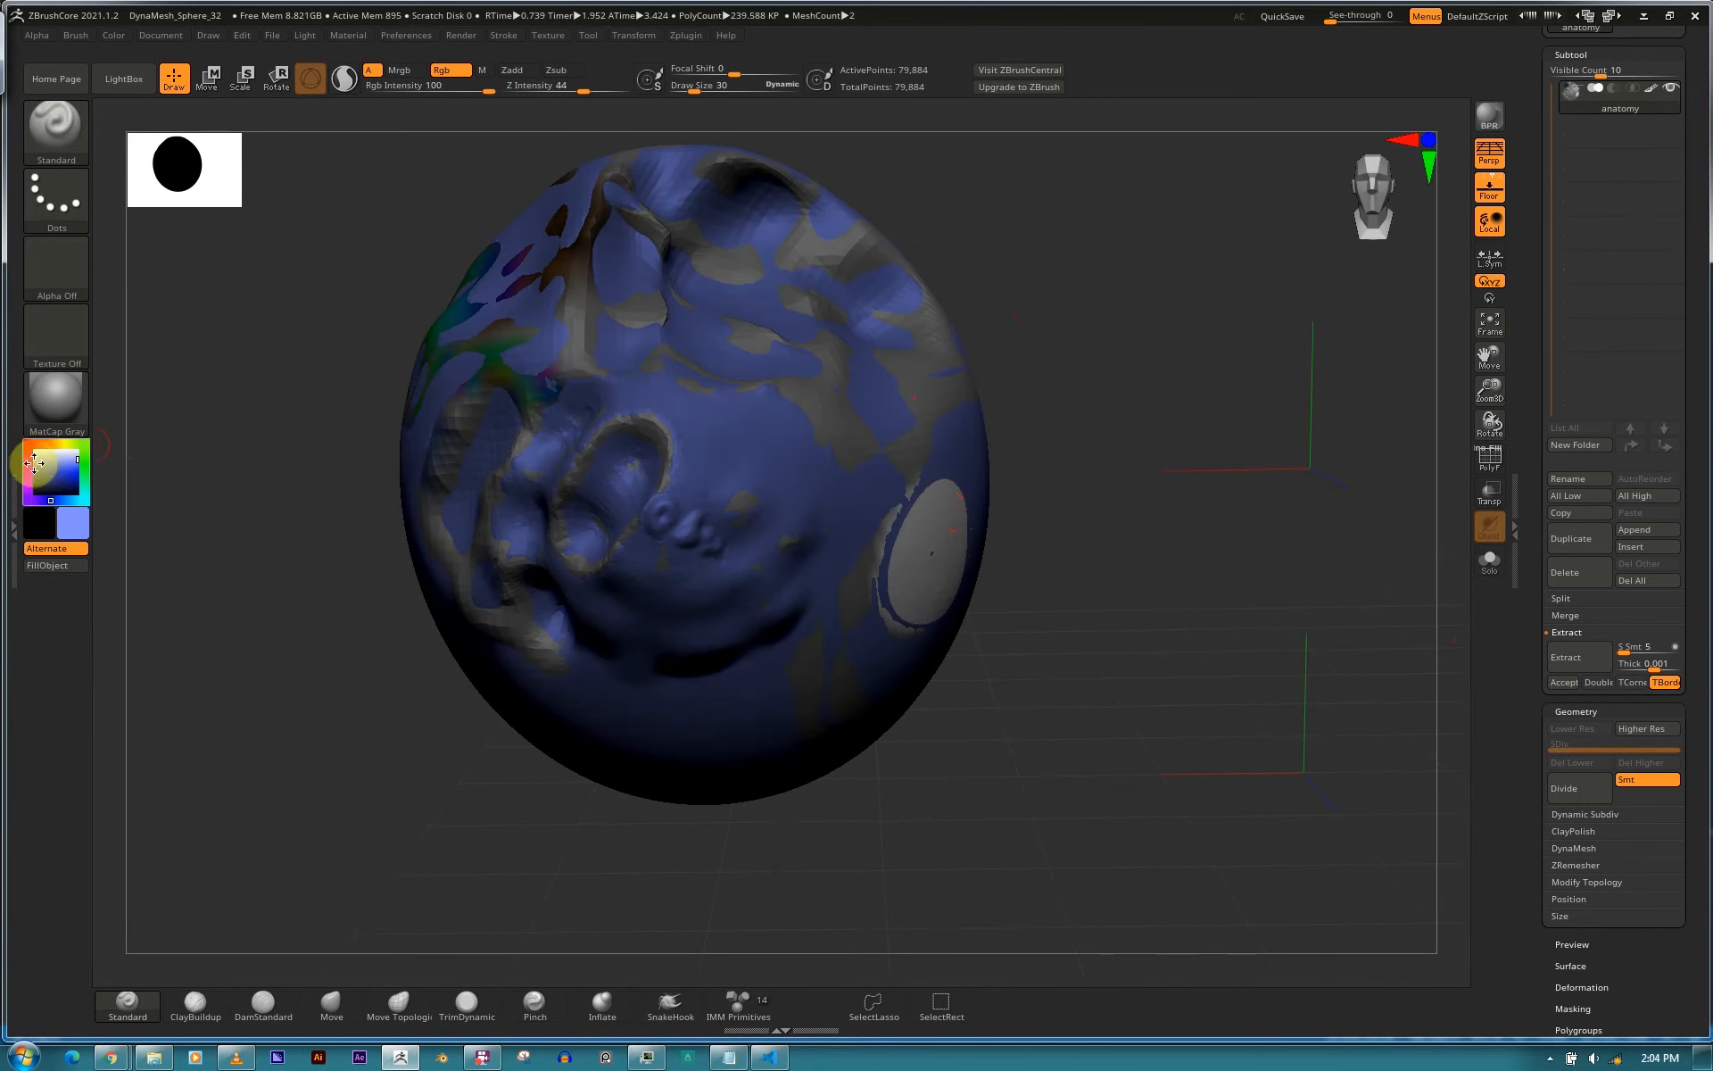
pyautogui.moveTo(34, 463); pyautogui.dragTo(11, 454)
pyautogui.moveTo(1071, 537)
pyautogui.mouseDown()
pyautogui.moveTo(1079, 497)
pyautogui.moveTo(1096, 501)
pyautogui.moveTo(1002, 506)
pyautogui.mouseUp()
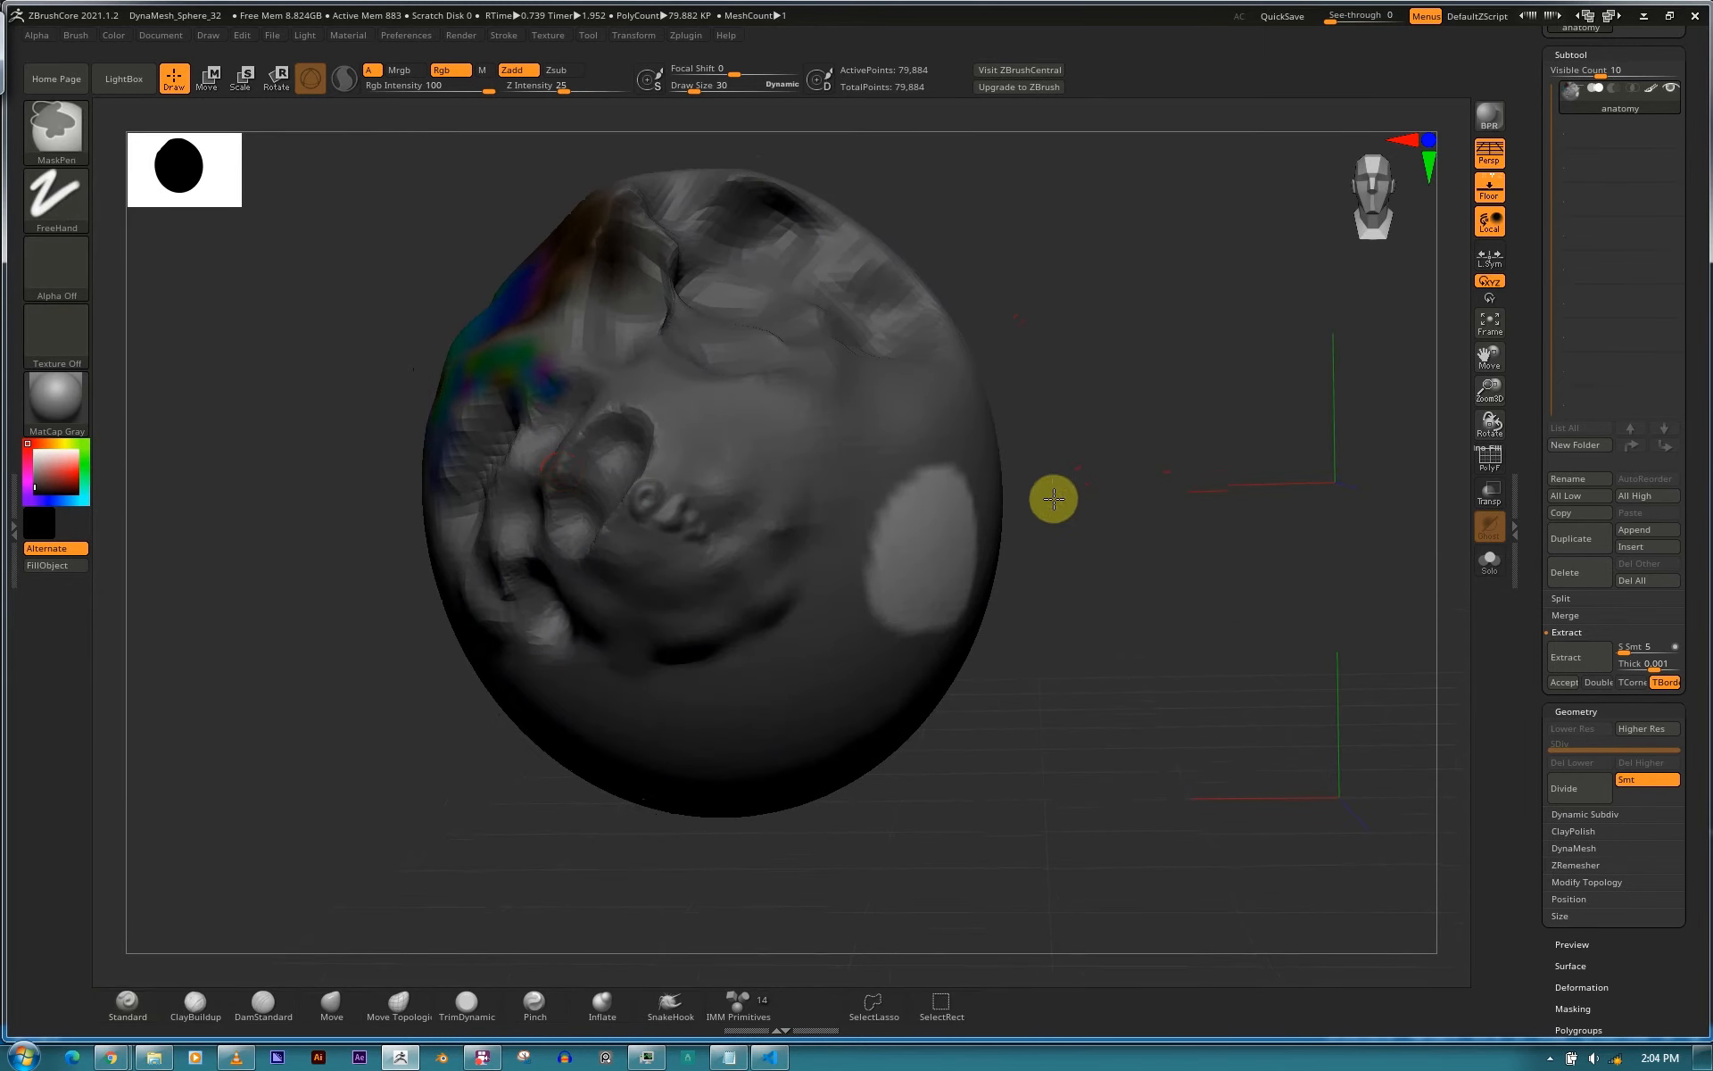
# Invert the mask so that it covers only the oval patch, preview its extraction and dismiss the preview.
pyautogui.keyDown('ctrl'); pyautogui.click(1053, 498); pyautogui.keyUp('ctrl')
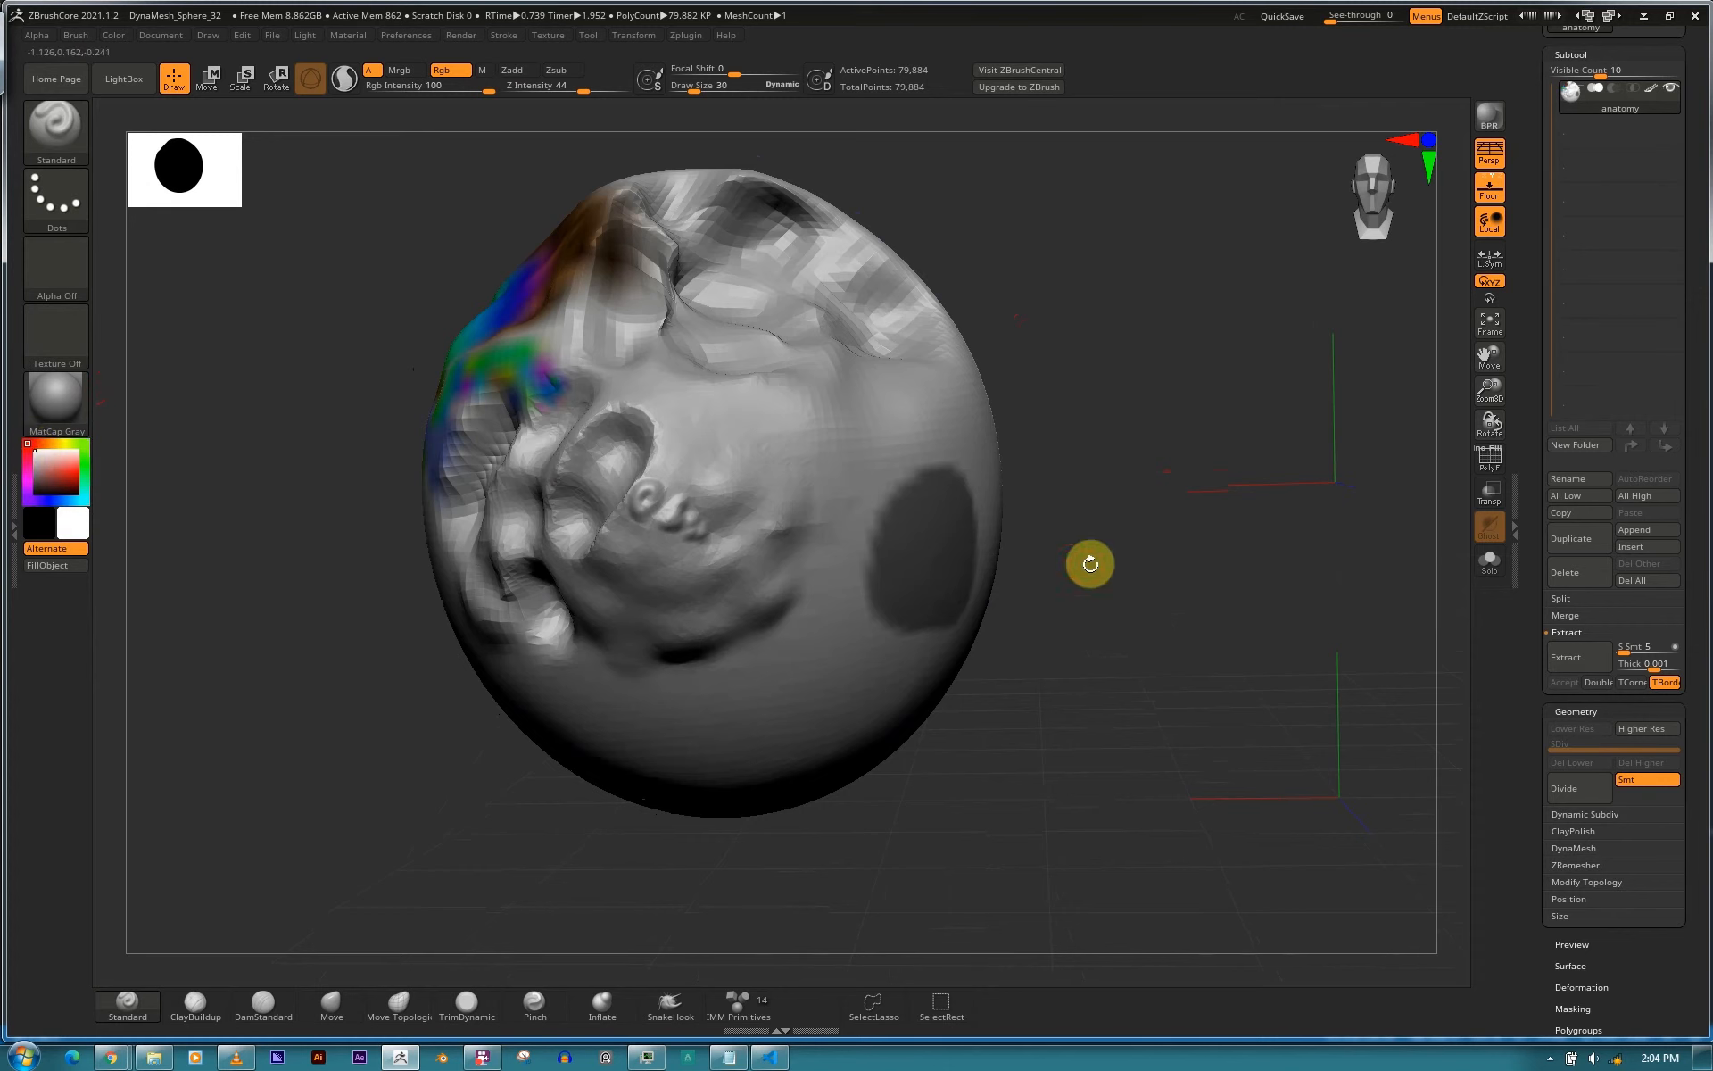
pyautogui.click(1572, 665)
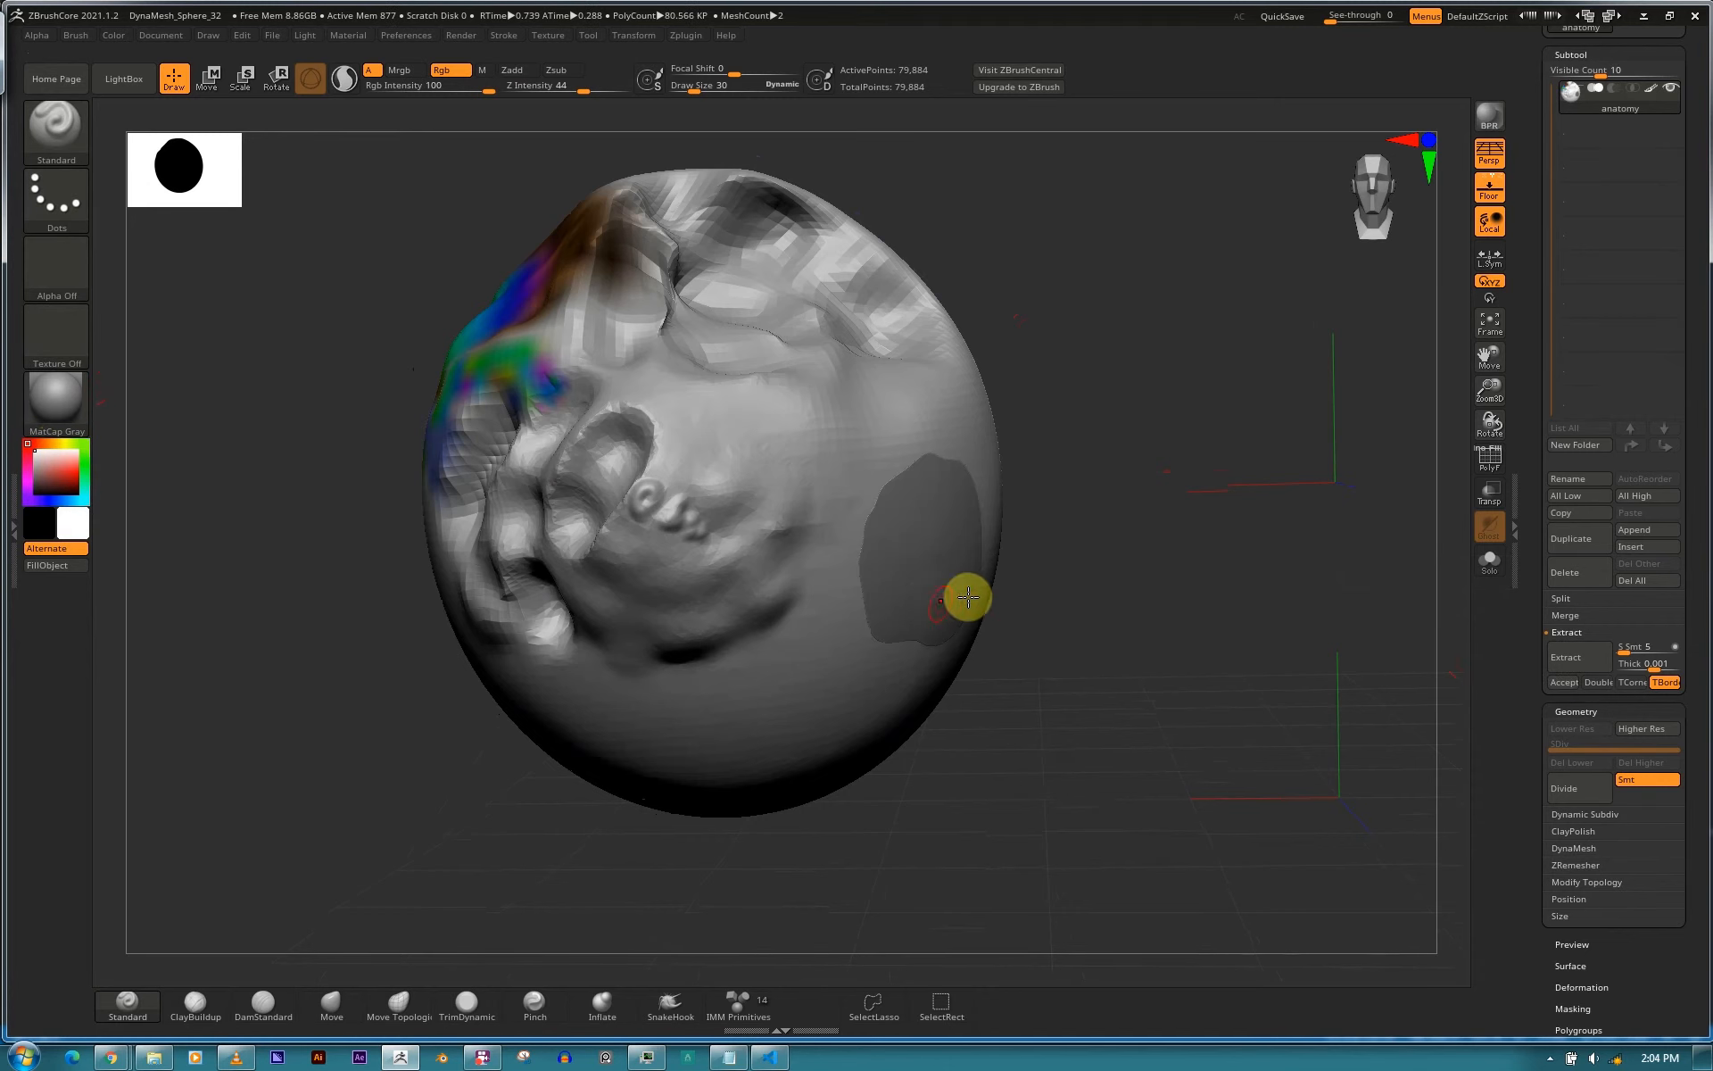
pyautogui.click(1085, 546)
# Set the extraction thickness to 0.01, preview the extraction of the oval mask and dismiss the preview.
pyautogui.keyDown('ctrl'); pyautogui.moveTo(1123, 743); pyautogui.dragTo(1124, 799, button='right'); pyautogui.keyUp('ctrl')
pyautogui.click(1648, 664)
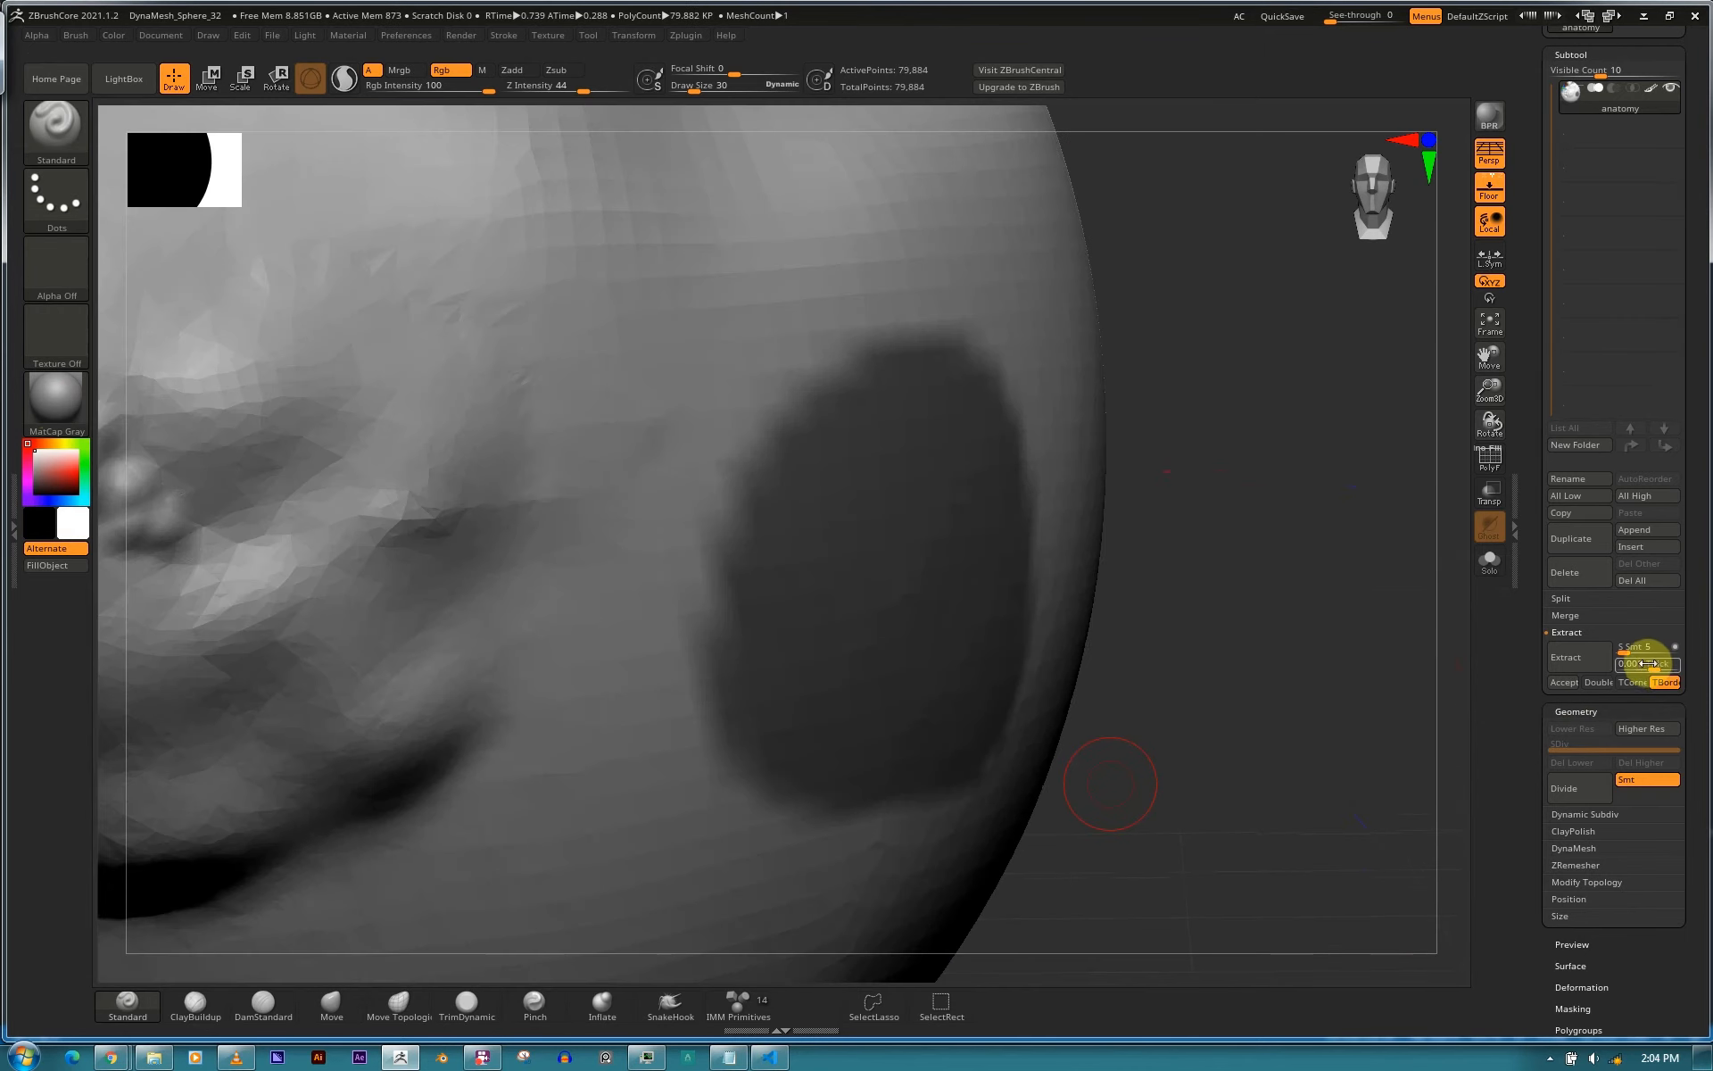
pyautogui.moveTo(1657, 656); pyautogui.dragTo(1648, 660)
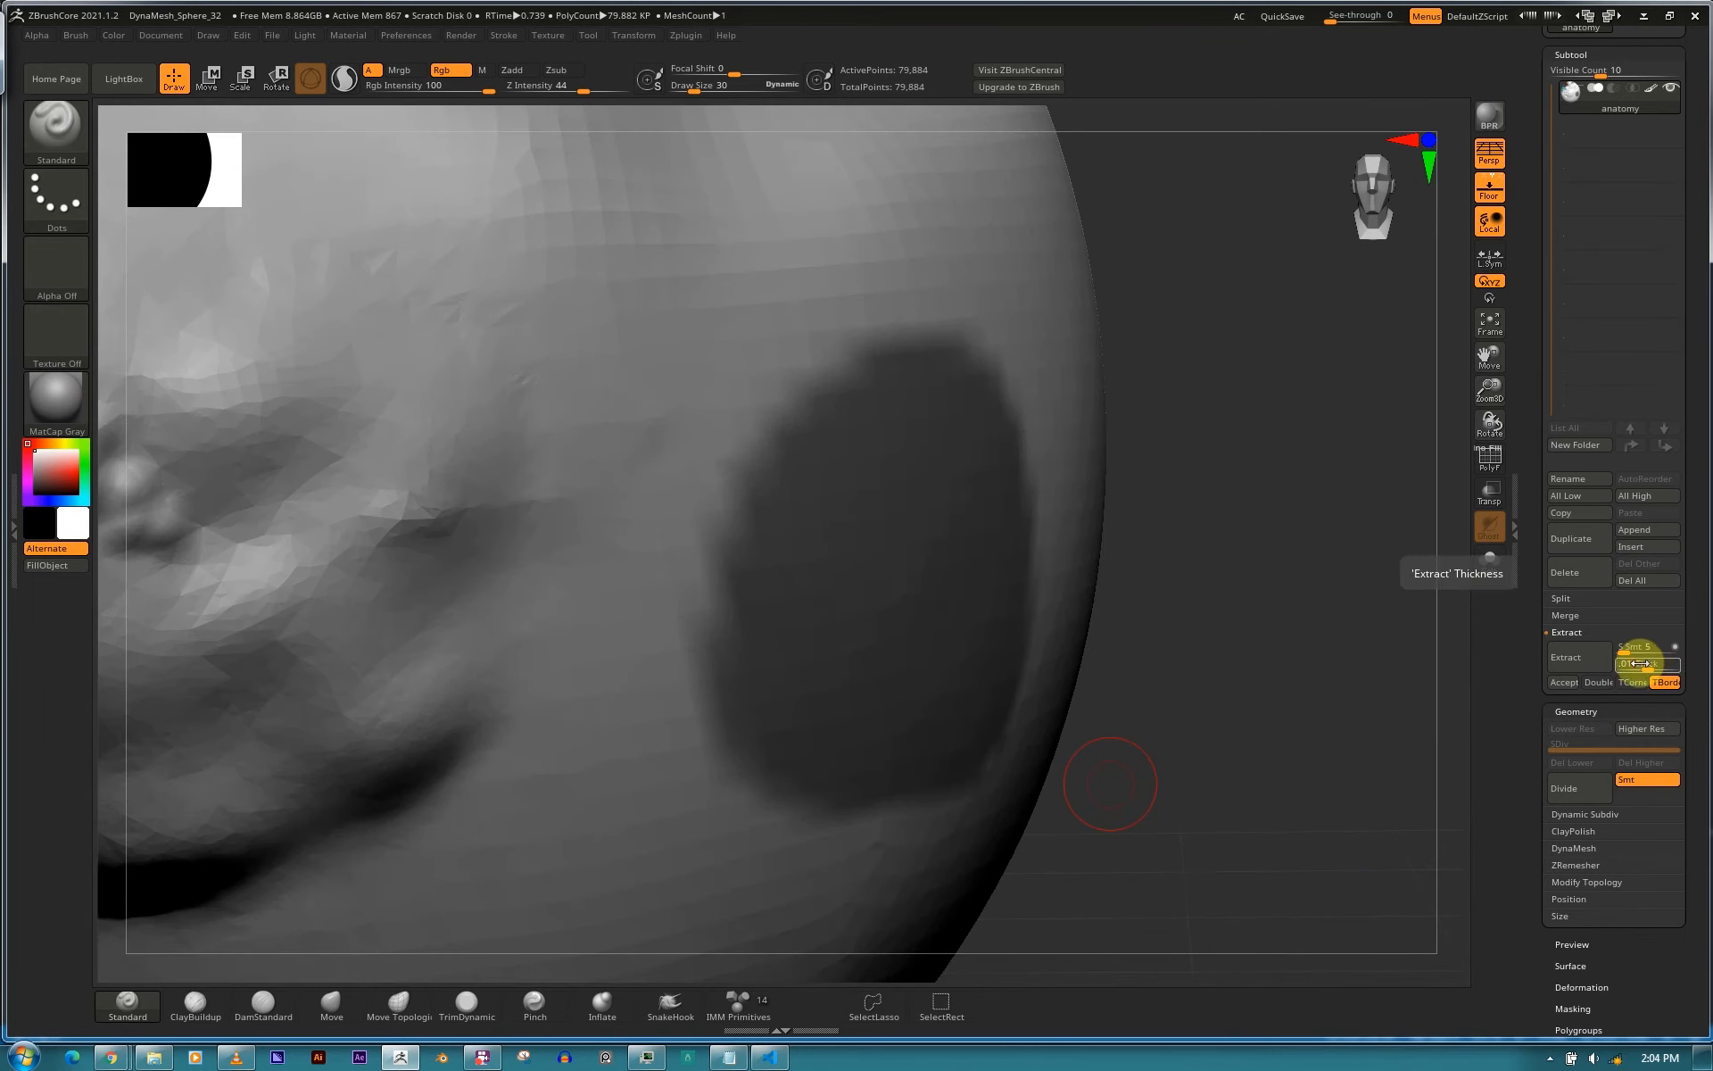
pyautogui.press('Return')
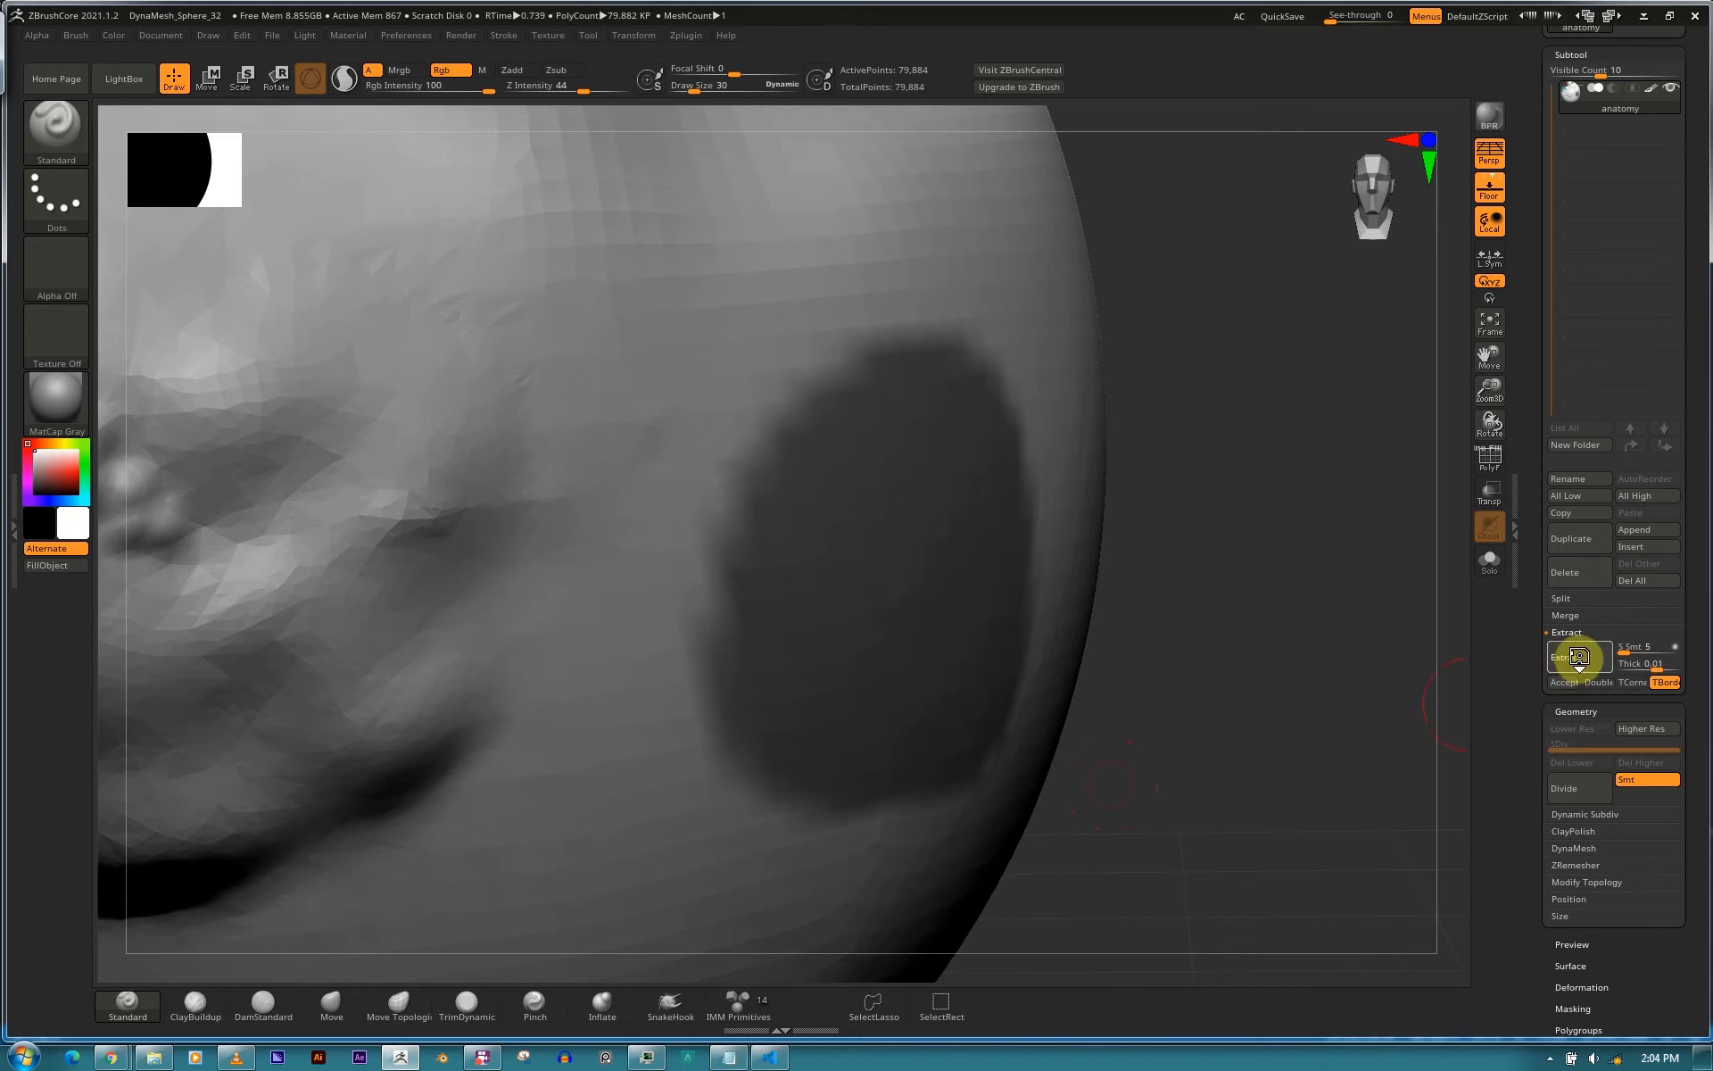
pyautogui.click(1577, 658)
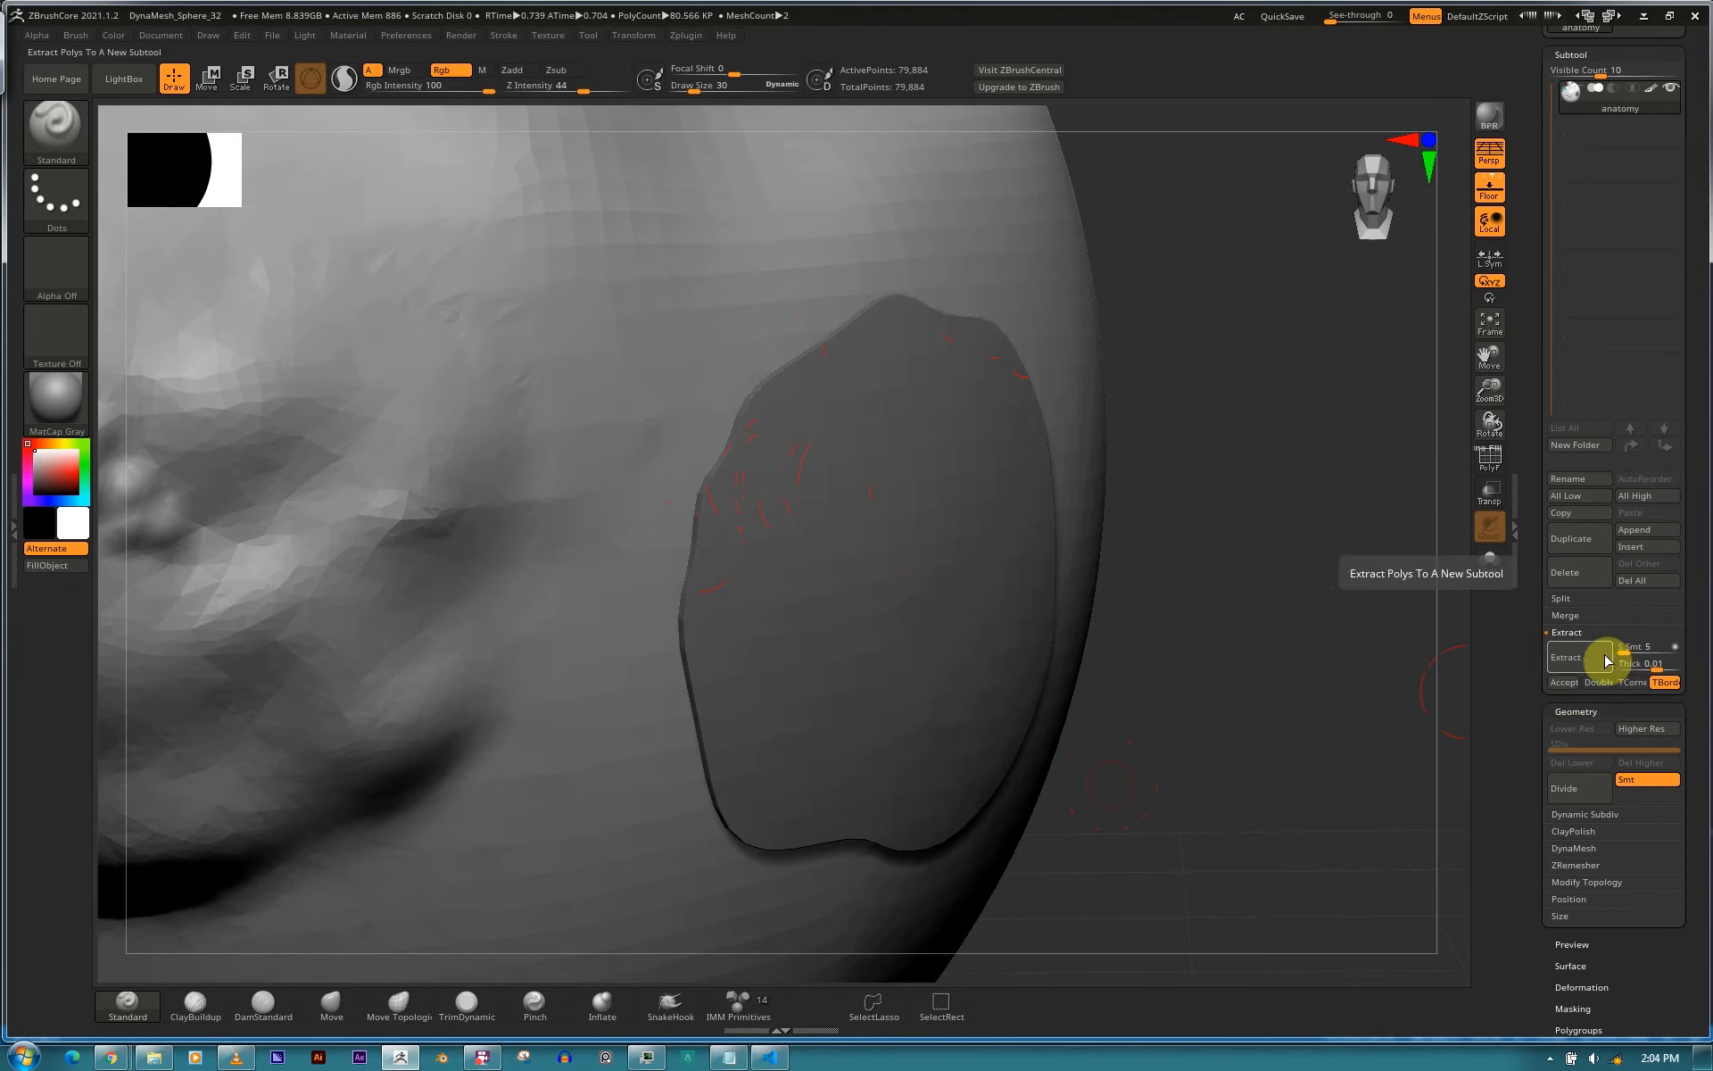
pyautogui.moveTo(1225, 546); pyautogui.dragTo(1234, 592)
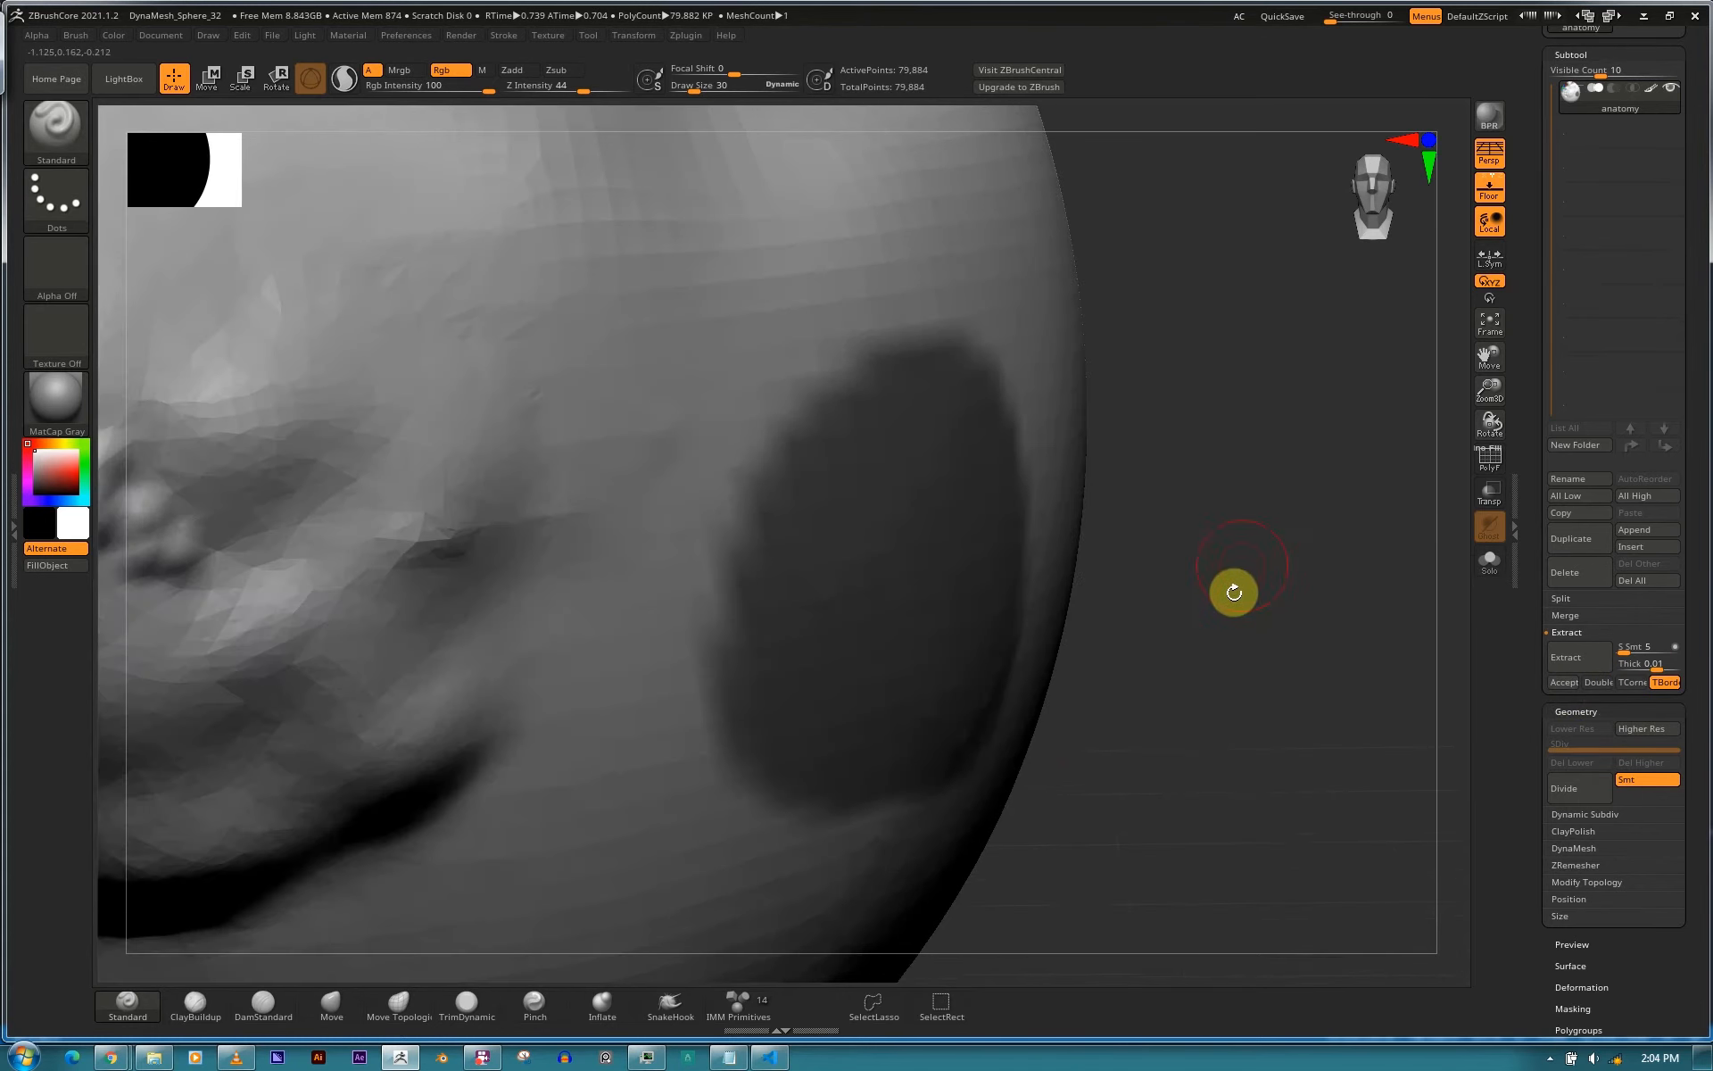
# Accept the extraction of the oval patch as a new subtool and isolate it in Solo mode.
pyautogui.click(1596, 681)
pyautogui.click(1560, 681)
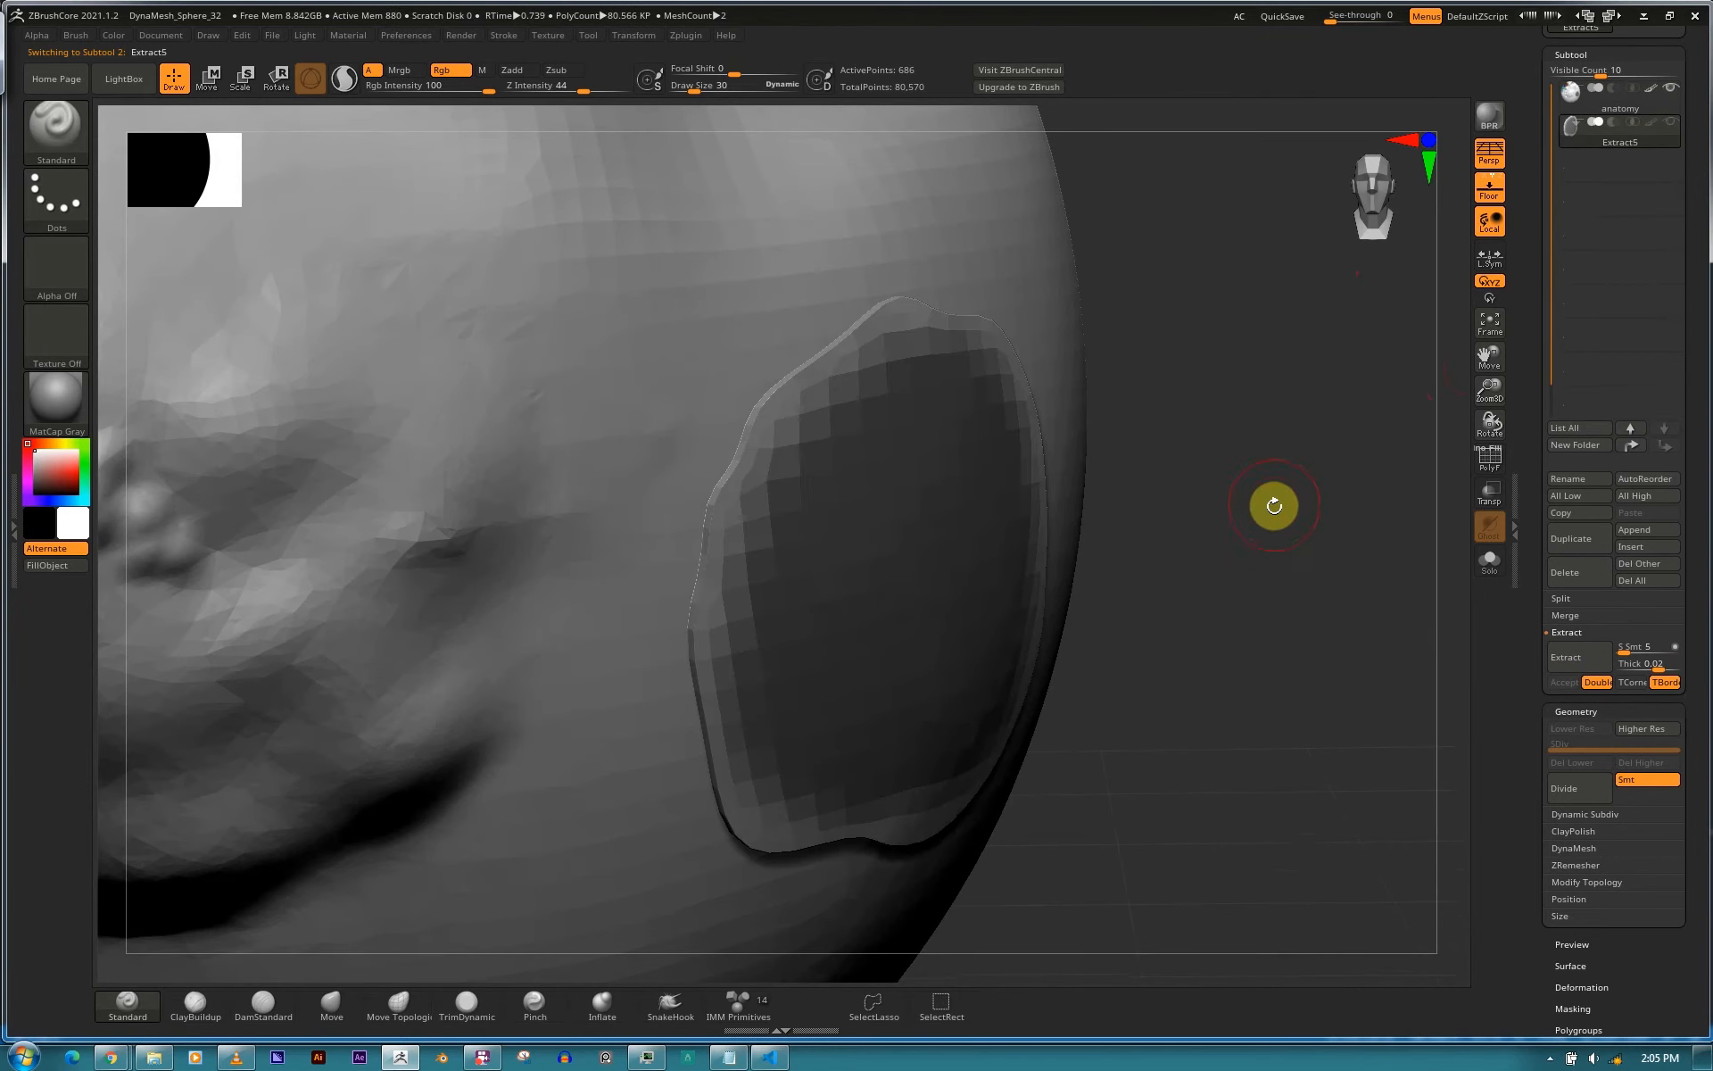
pyautogui.hotkey('shift', 's')
pyautogui.moveTo(1182, 590); pyautogui.dragTo(1238, 482)
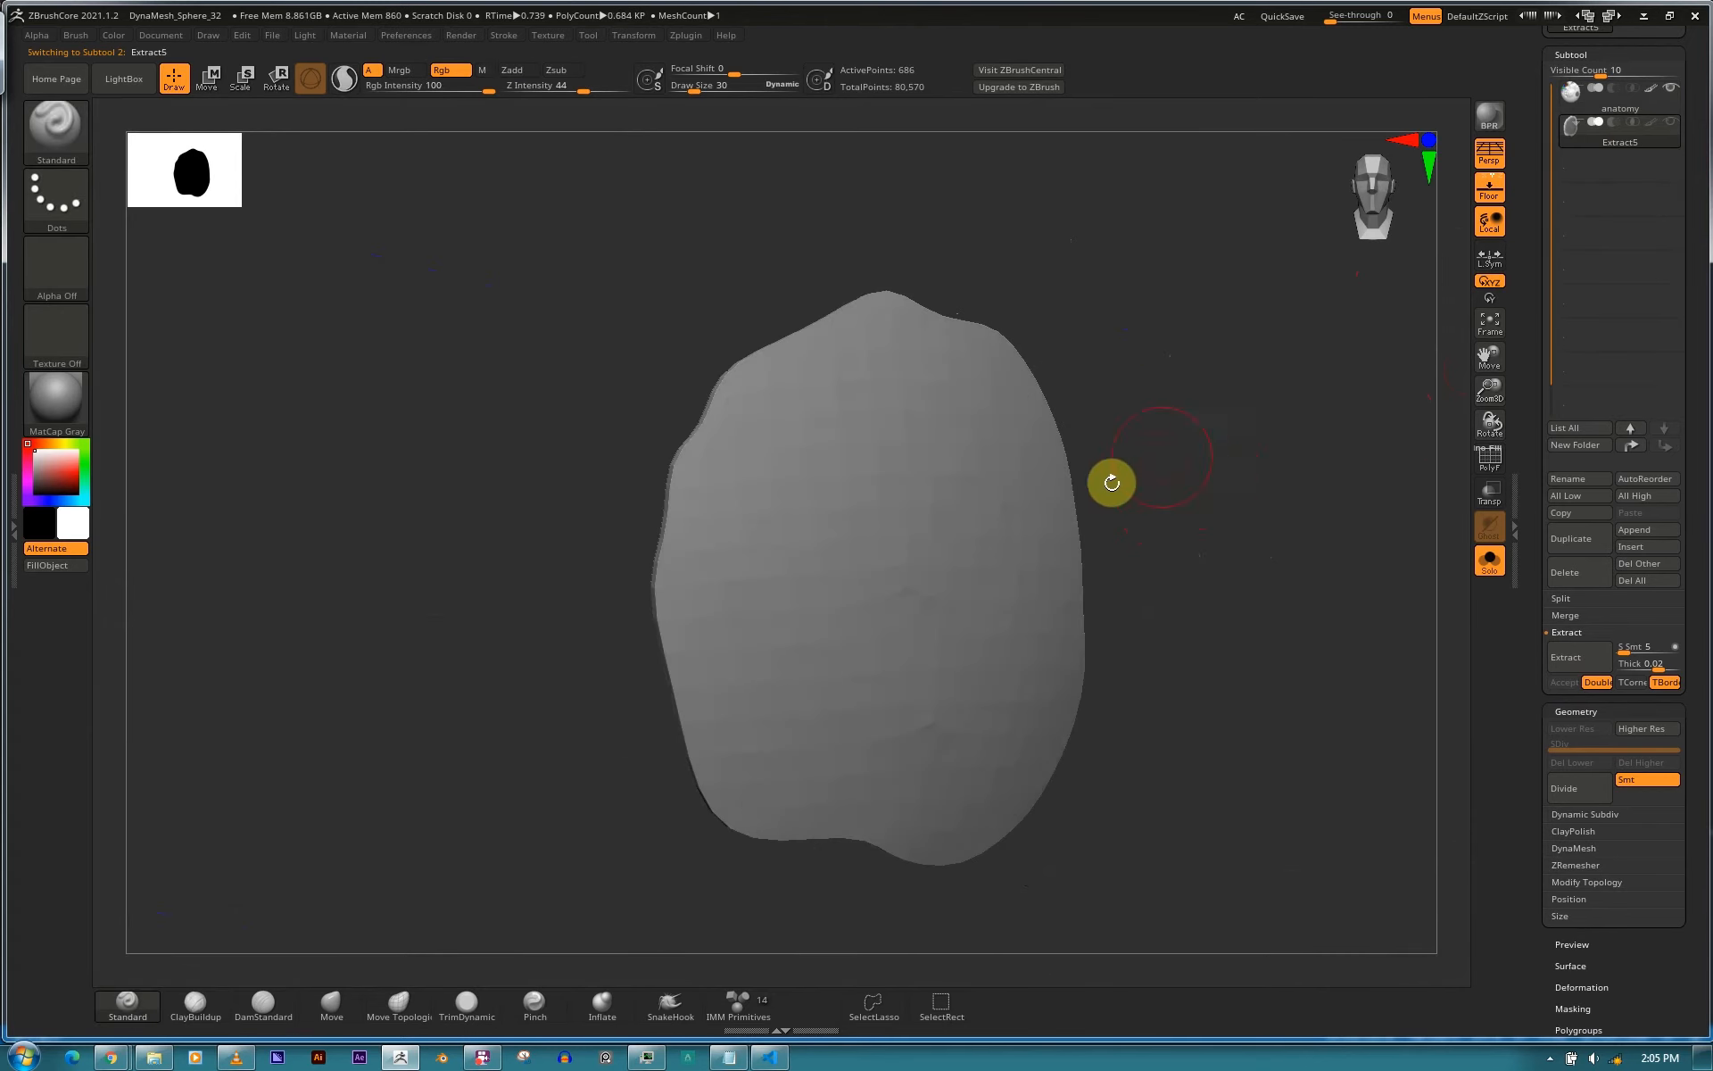
# Paint a mask patch on the middle of the extracted piece and toggle the visibility of its front and edge surfaces.
pyautogui.moveTo(891, 554)
pyautogui.keyDown('ctrl'); pyautogui.mouseDown()
pyautogui.moveTo(887, 520)
pyautogui.moveTo(845, 512)
pyautogui.moveTo(928, 500)
pyautogui.mouseUp(); pyautogui.keyUp('ctrl')
pyautogui.hotkey('ctrl', 'shift')
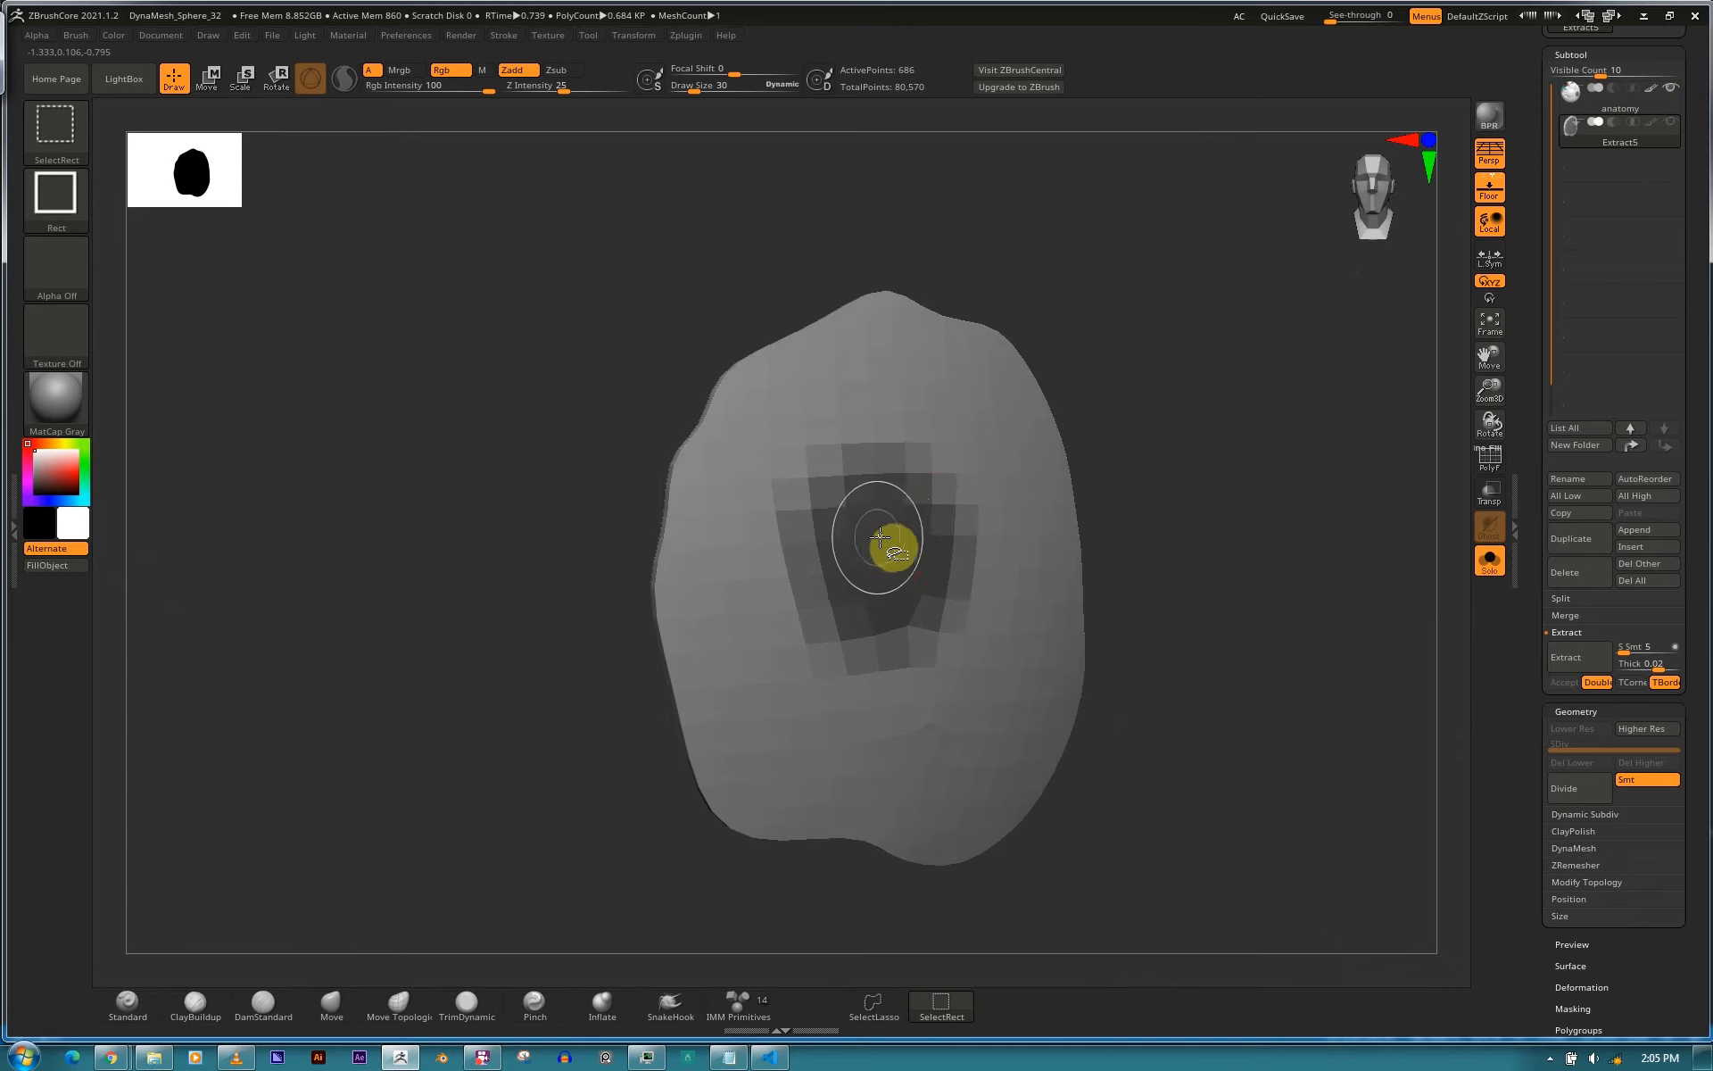
pyautogui.press('ctrl')
pyautogui.hotkey('ctrl', 'shift')
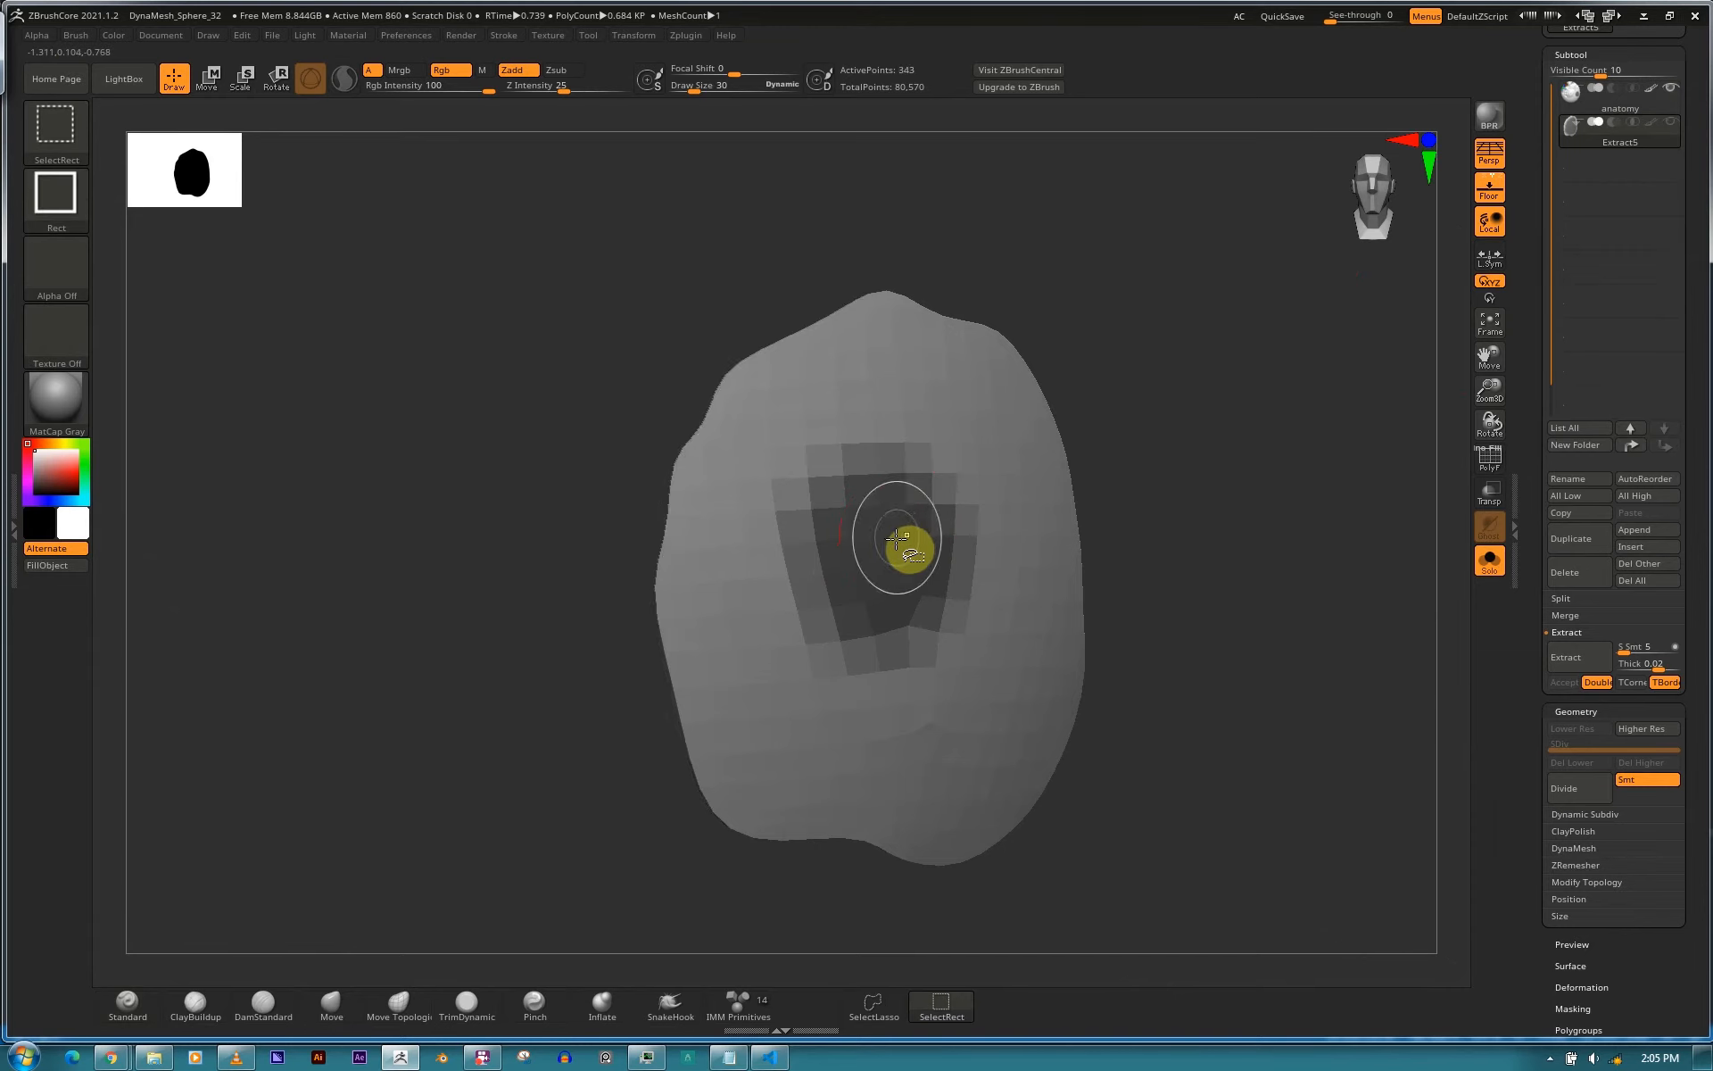
pyautogui.keyDown('ctrl'); pyautogui.keyDown('shift'); pyautogui.click(897, 538); pyautogui.keyUp('shift'); pyautogui.keyUp('ctrl')
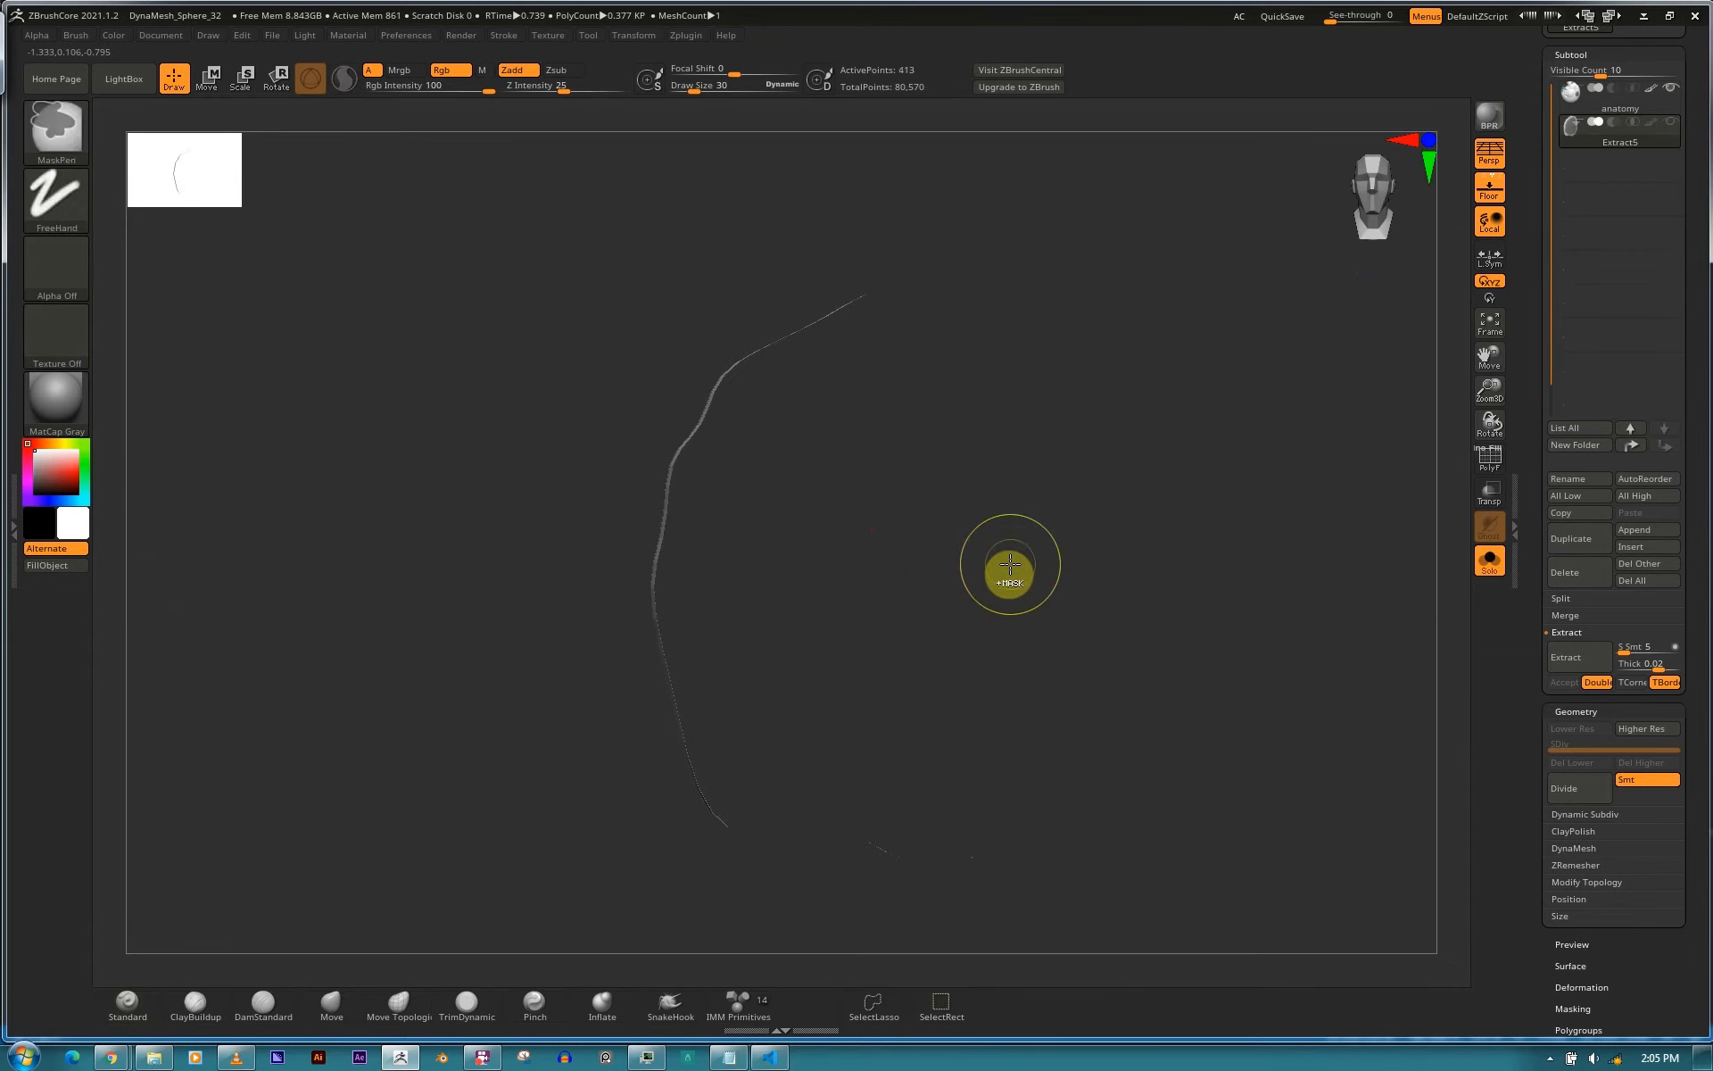
pyautogui.keyDown('ctrl'); pyautogui.keyDown('shift'); pyautogui.moveTo(1009, 563); pyautogui.dragTo(1043, 558); pyautogui.keyUp('shift'); pyautogui.keyUp('ctrl')
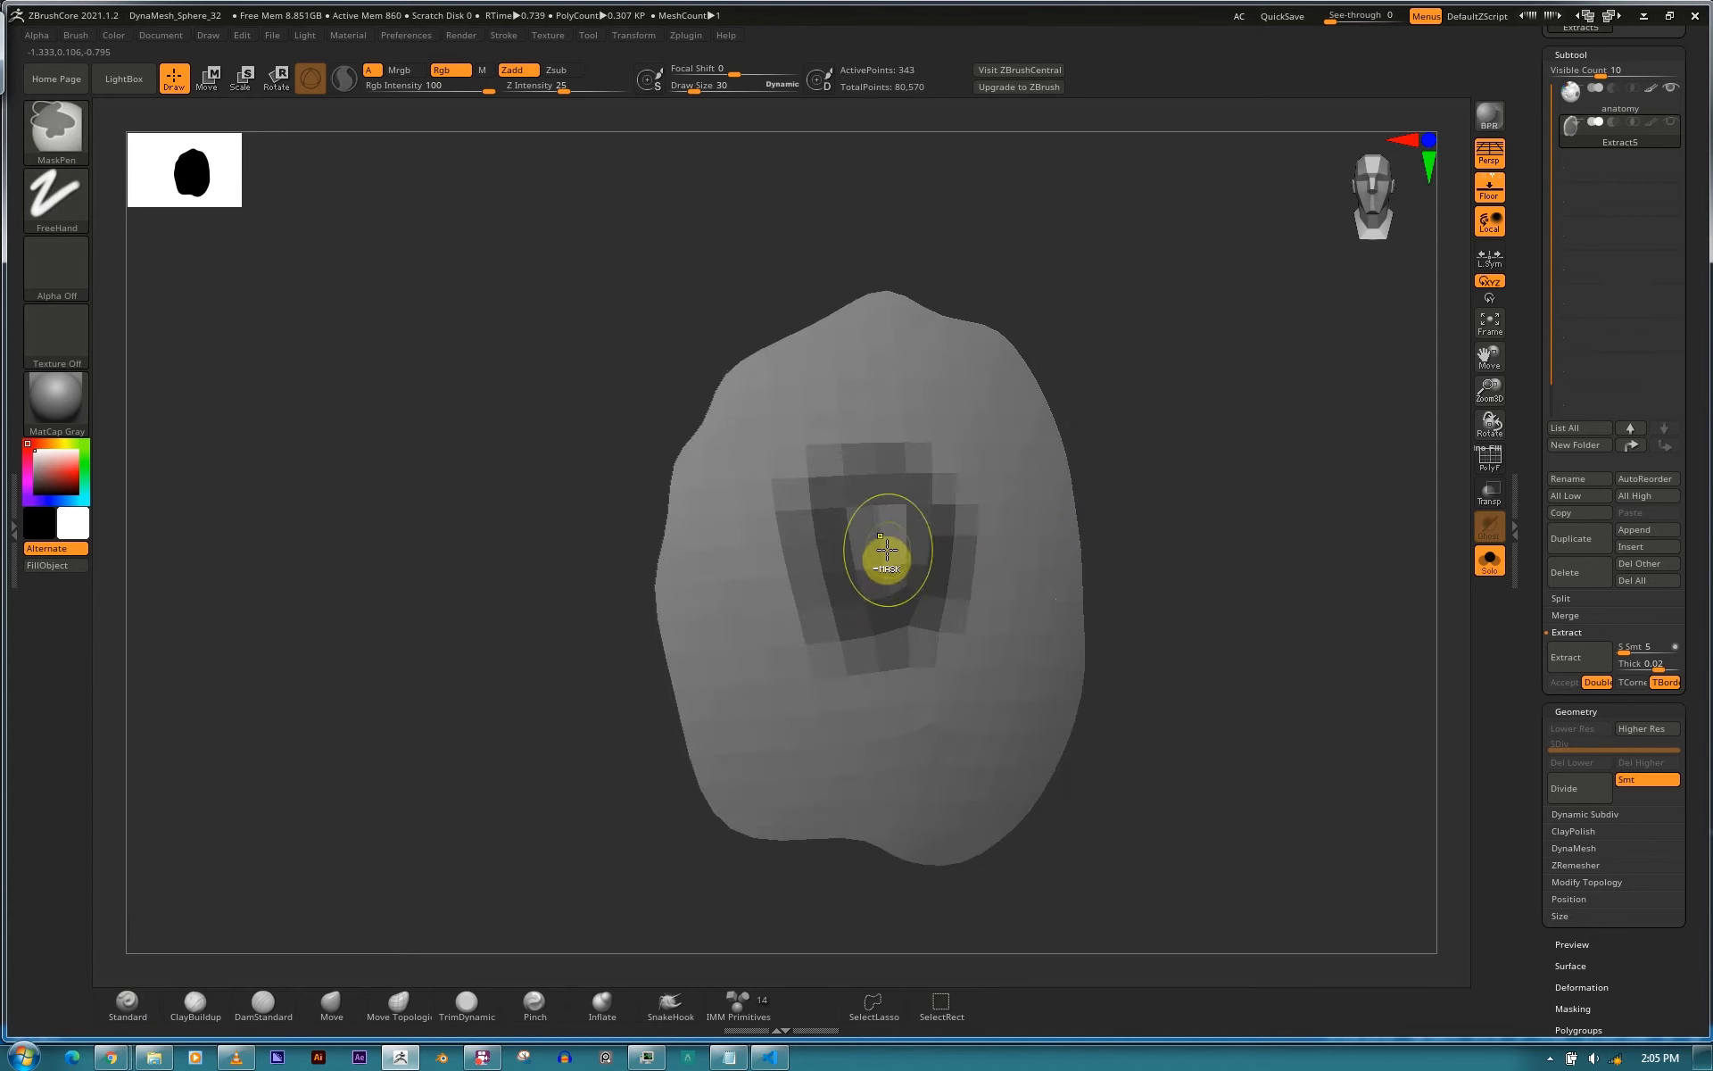
# Undo the mask patch on the extracted piece and turn off Solo mode to show the anatomy sphere again.
pyautogui.hotkey('ctrl', 'z')
pyautogui.hotkey('ctrl', 'z')
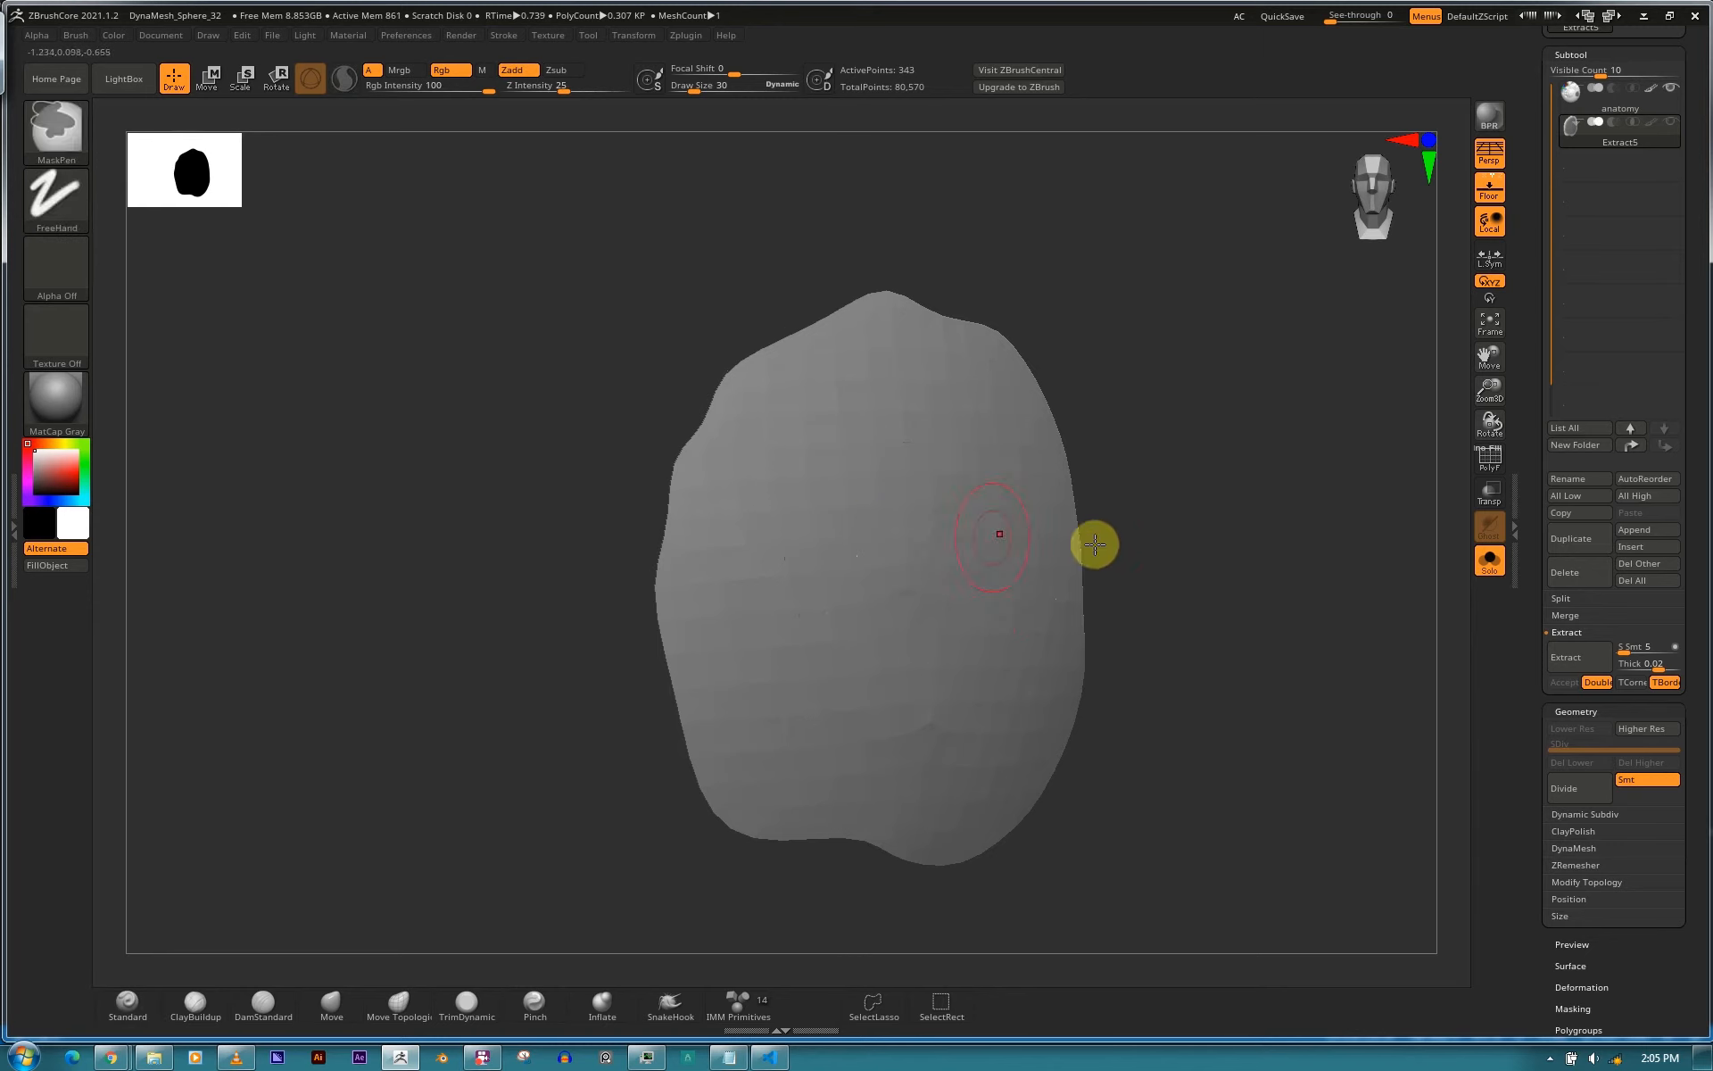
pyautogui.moveTo(1205, 543)
pyautogui.mouseDown()
pyautogui.moveTo(1247, 547)
pyautogui.moveTo(1217, 549)
pyautogui.moveTo(1259, 520)
pyautogui.mouseUp()
pyautogui.hotkey('ctrl', 'z')
pyautogui.keyDown('shift'); pyautogui.moveTo(1129, 403); pyautogui.dragTo(1094, 383); pyautogui.keyUp('shift')
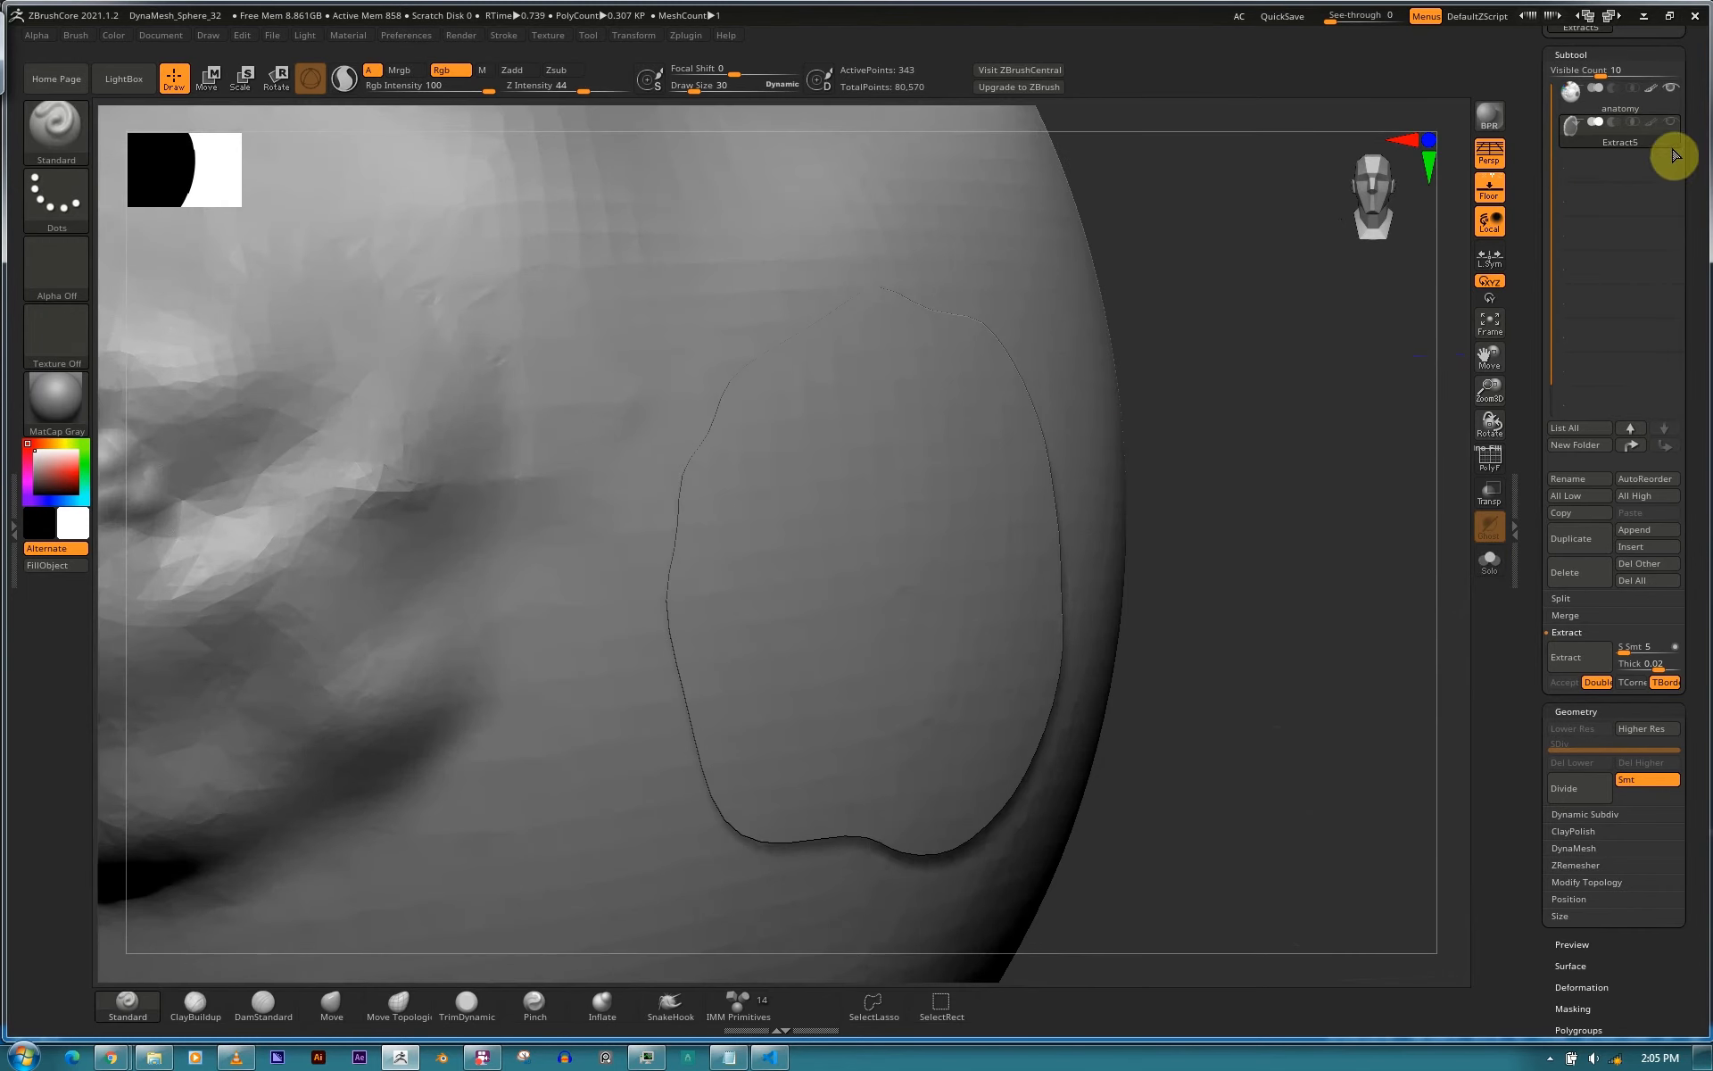
# Switch to the anatomy subtool and back to Extract5, and frame the whole model.
pyautogui.click(1671, 127)
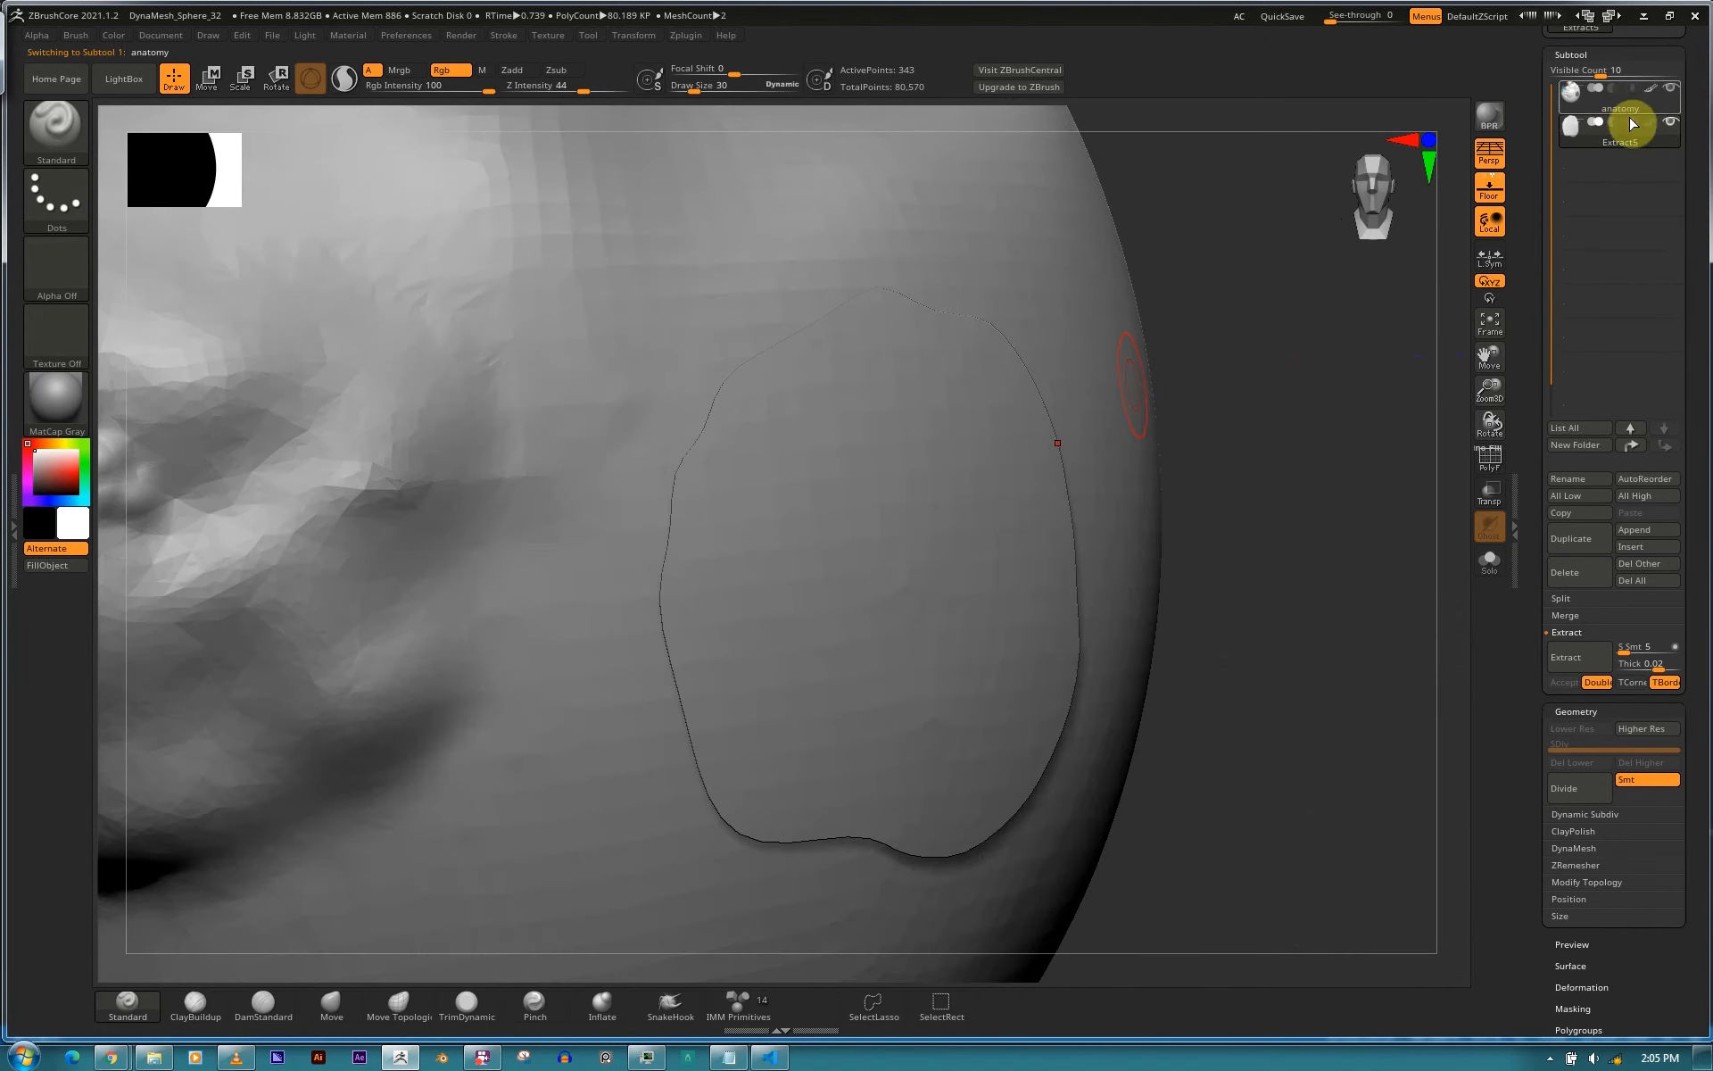
pyautogui.click(1633, 124)
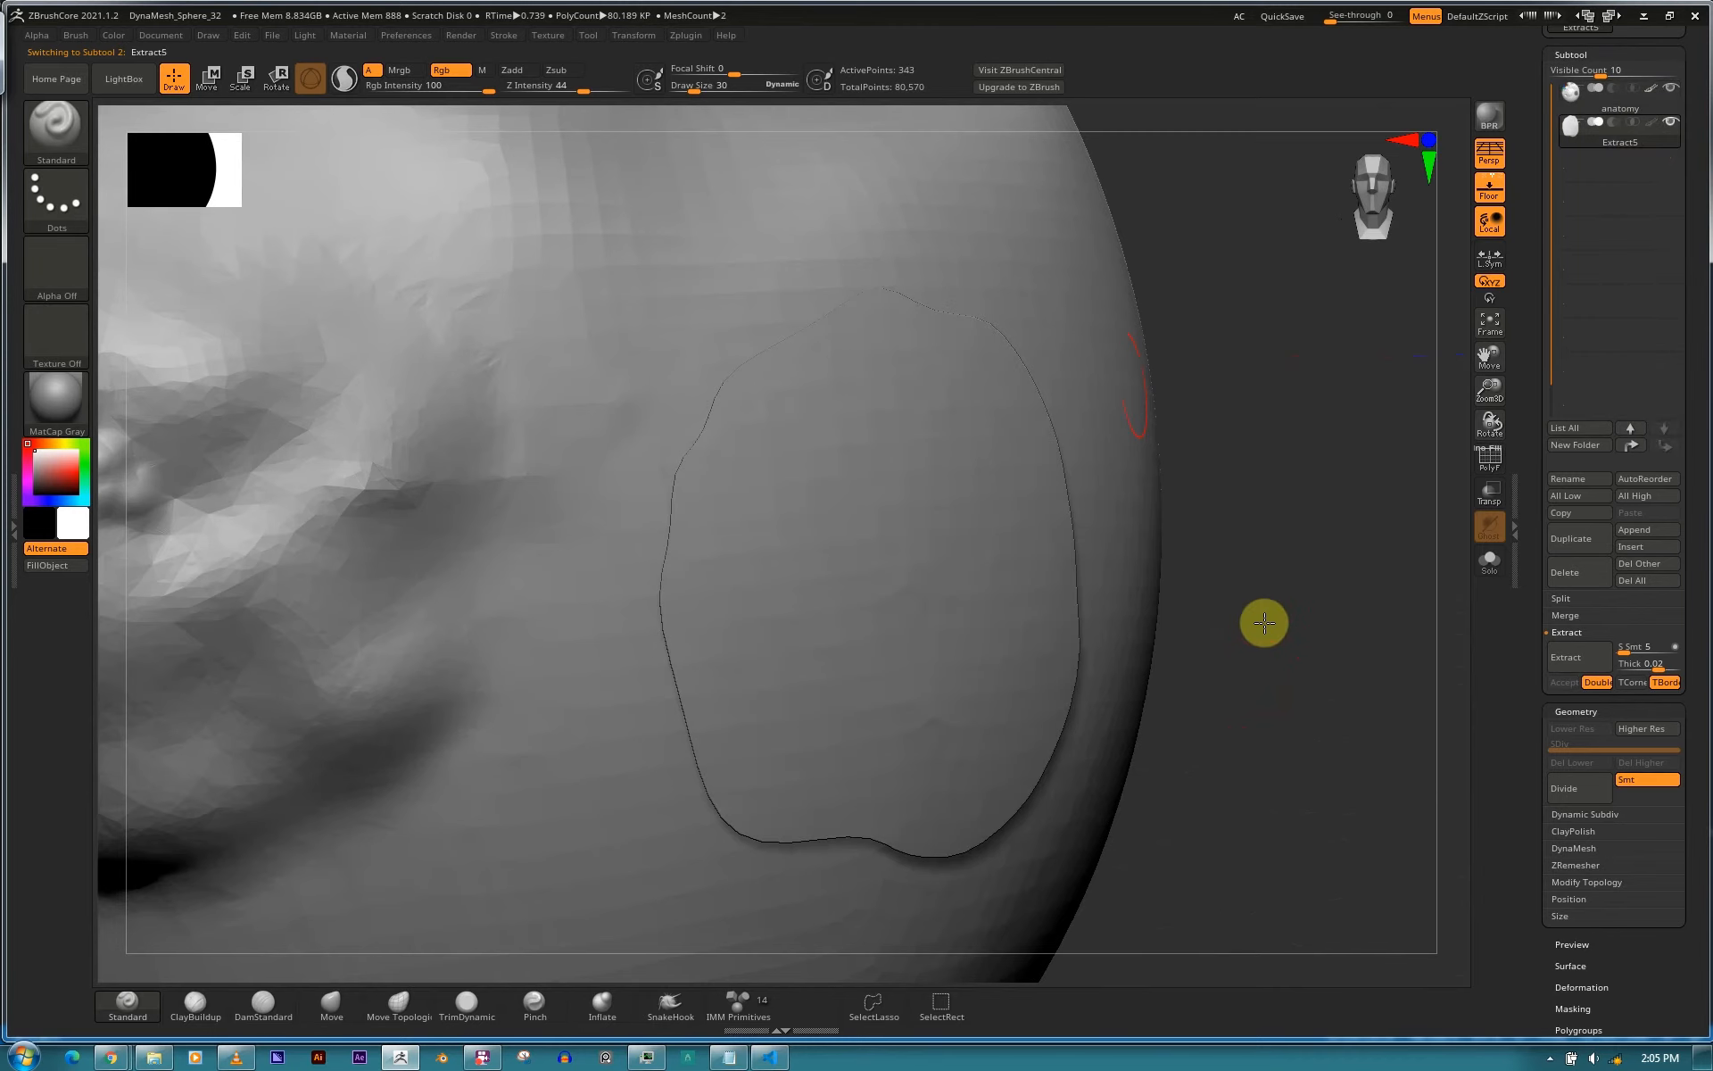
pyautogui.moveTo(1265, 622); pyautogui.dragTo(1105, 620)
pyautogui.press('f')
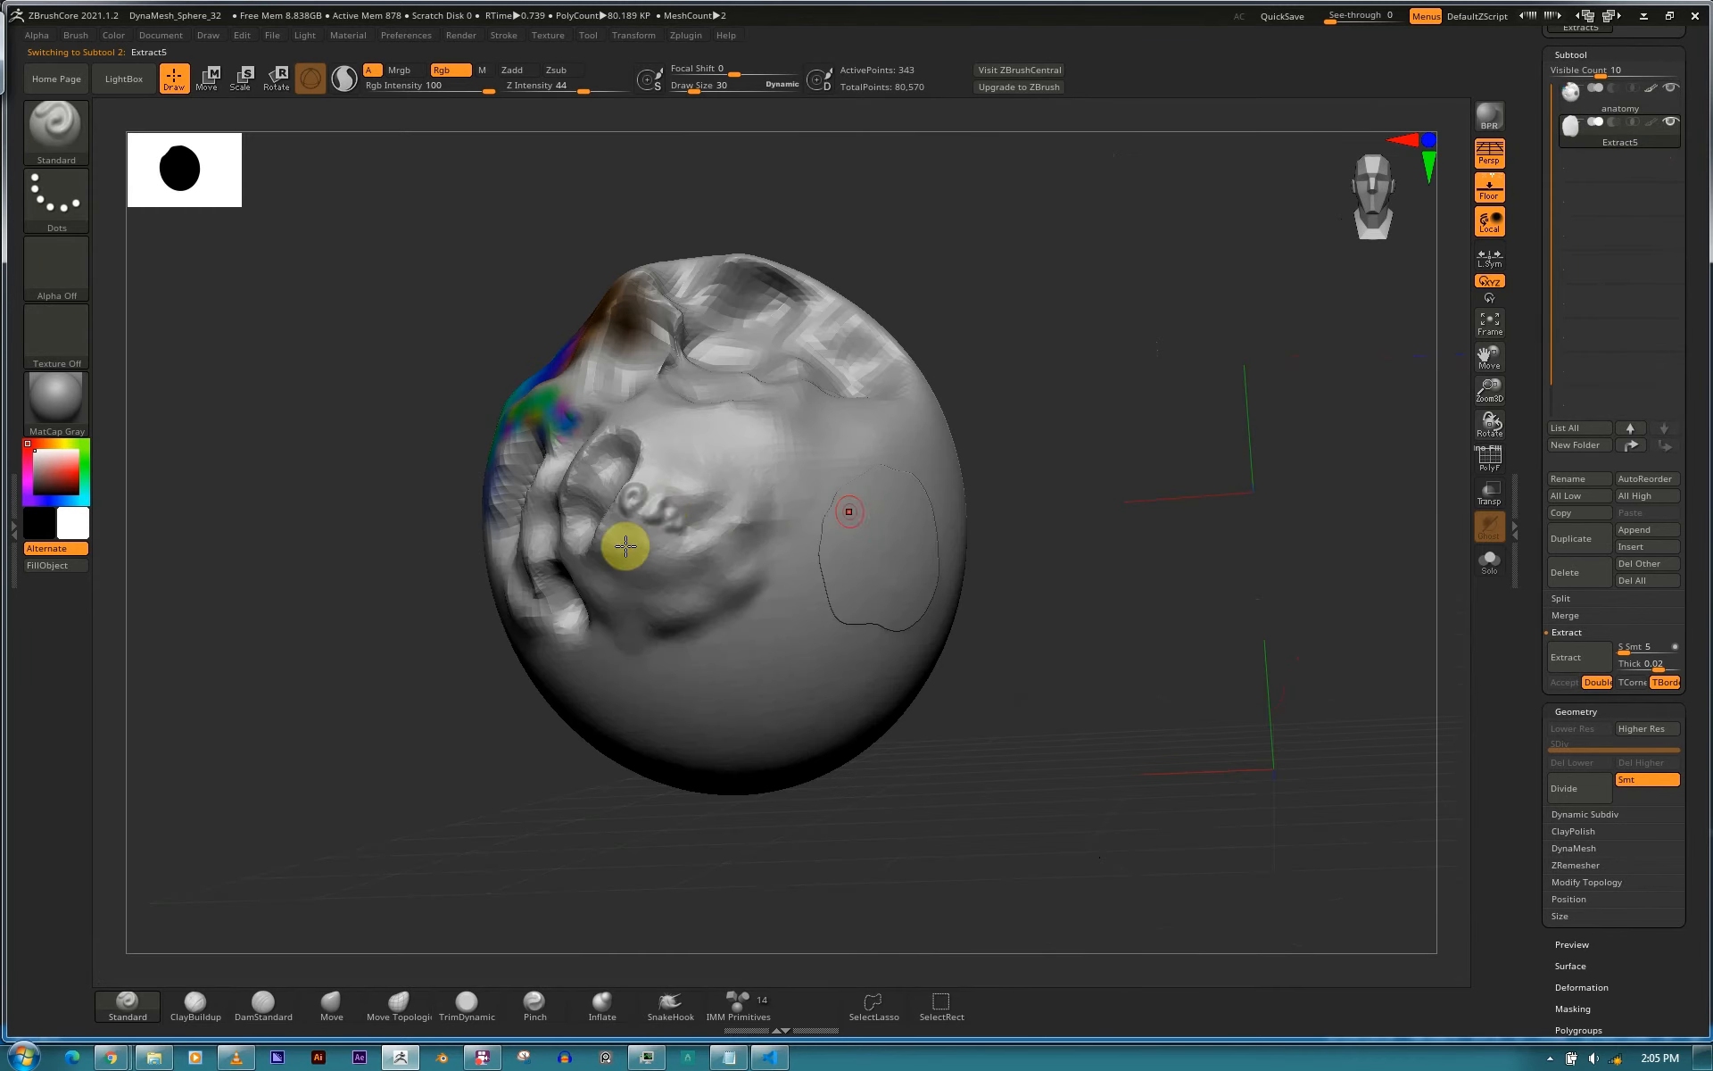
# Mask two patches joined by a curved stroke on the back of the anatomy subtool, preview their extraction and dismiss it.
pyautogui.press('ctrl')
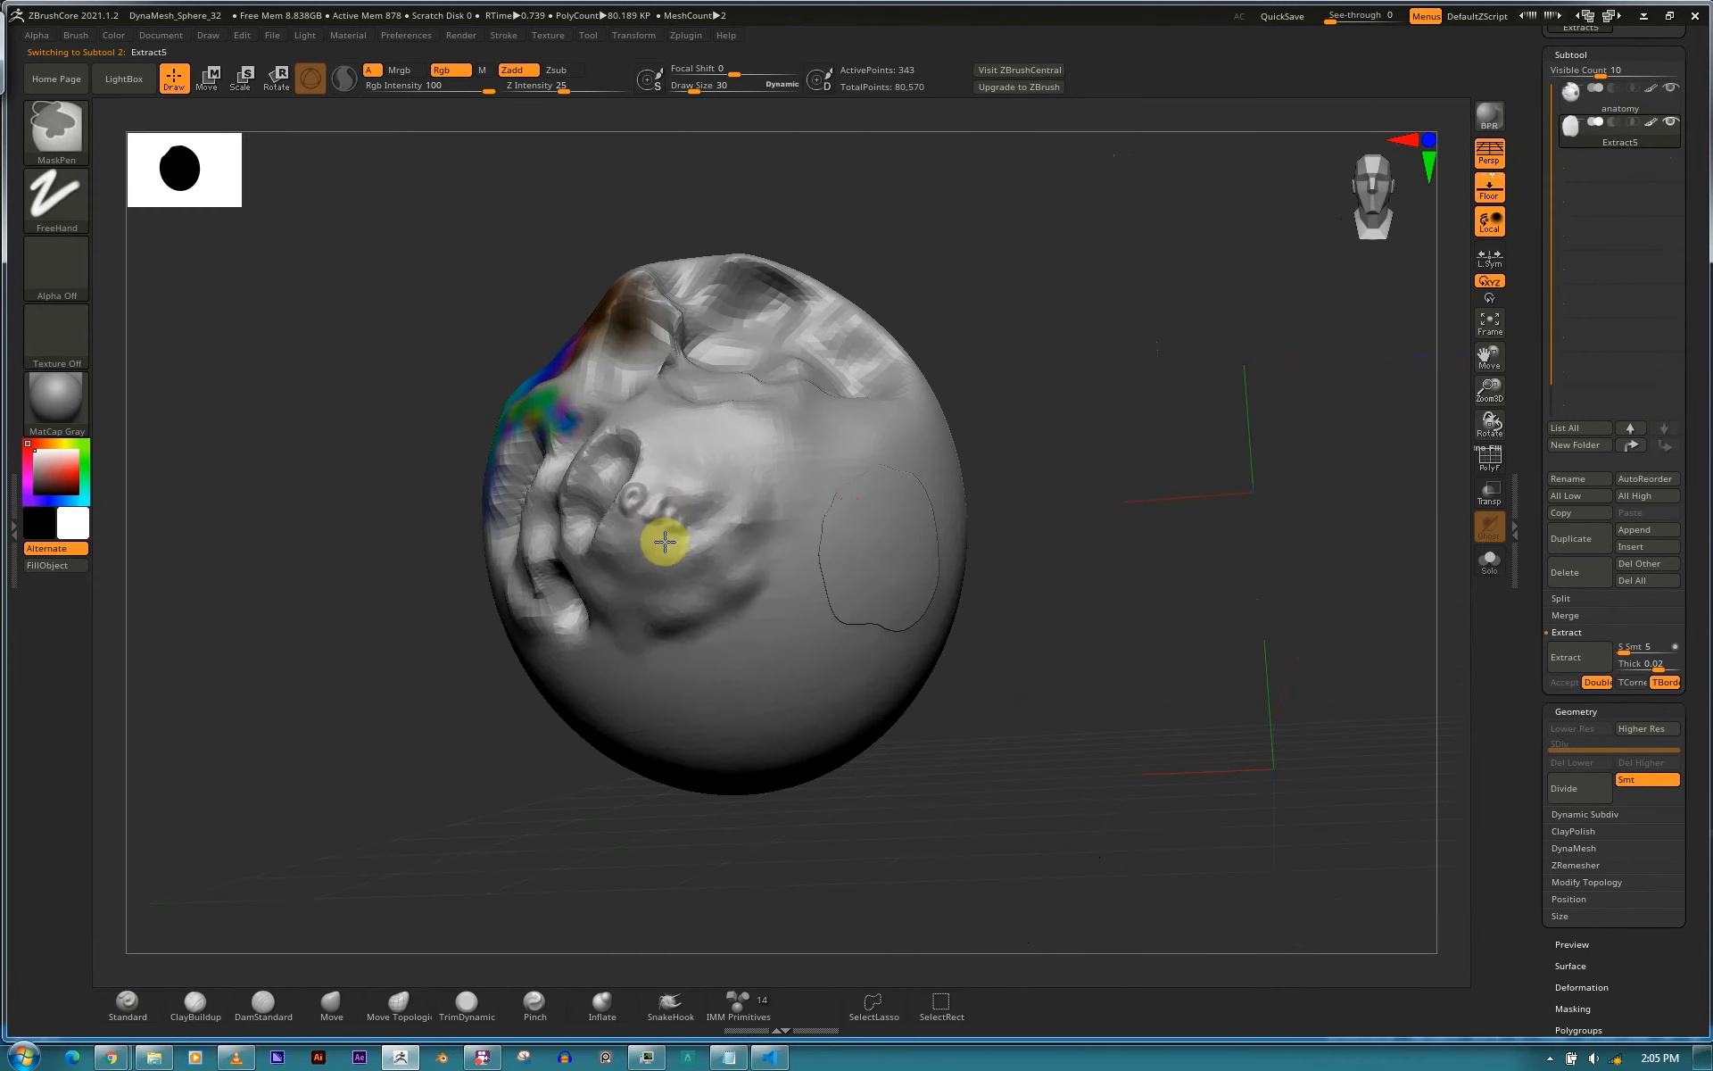
pyautogui.moveTo(1074, 624)
pyautogui.mouseDown()
pyautogui.moveTo(965, 630)
pyautogui.moveTo(1096, 508)
pyautogui.mouseUp()
pyautogui.press('ctrl')
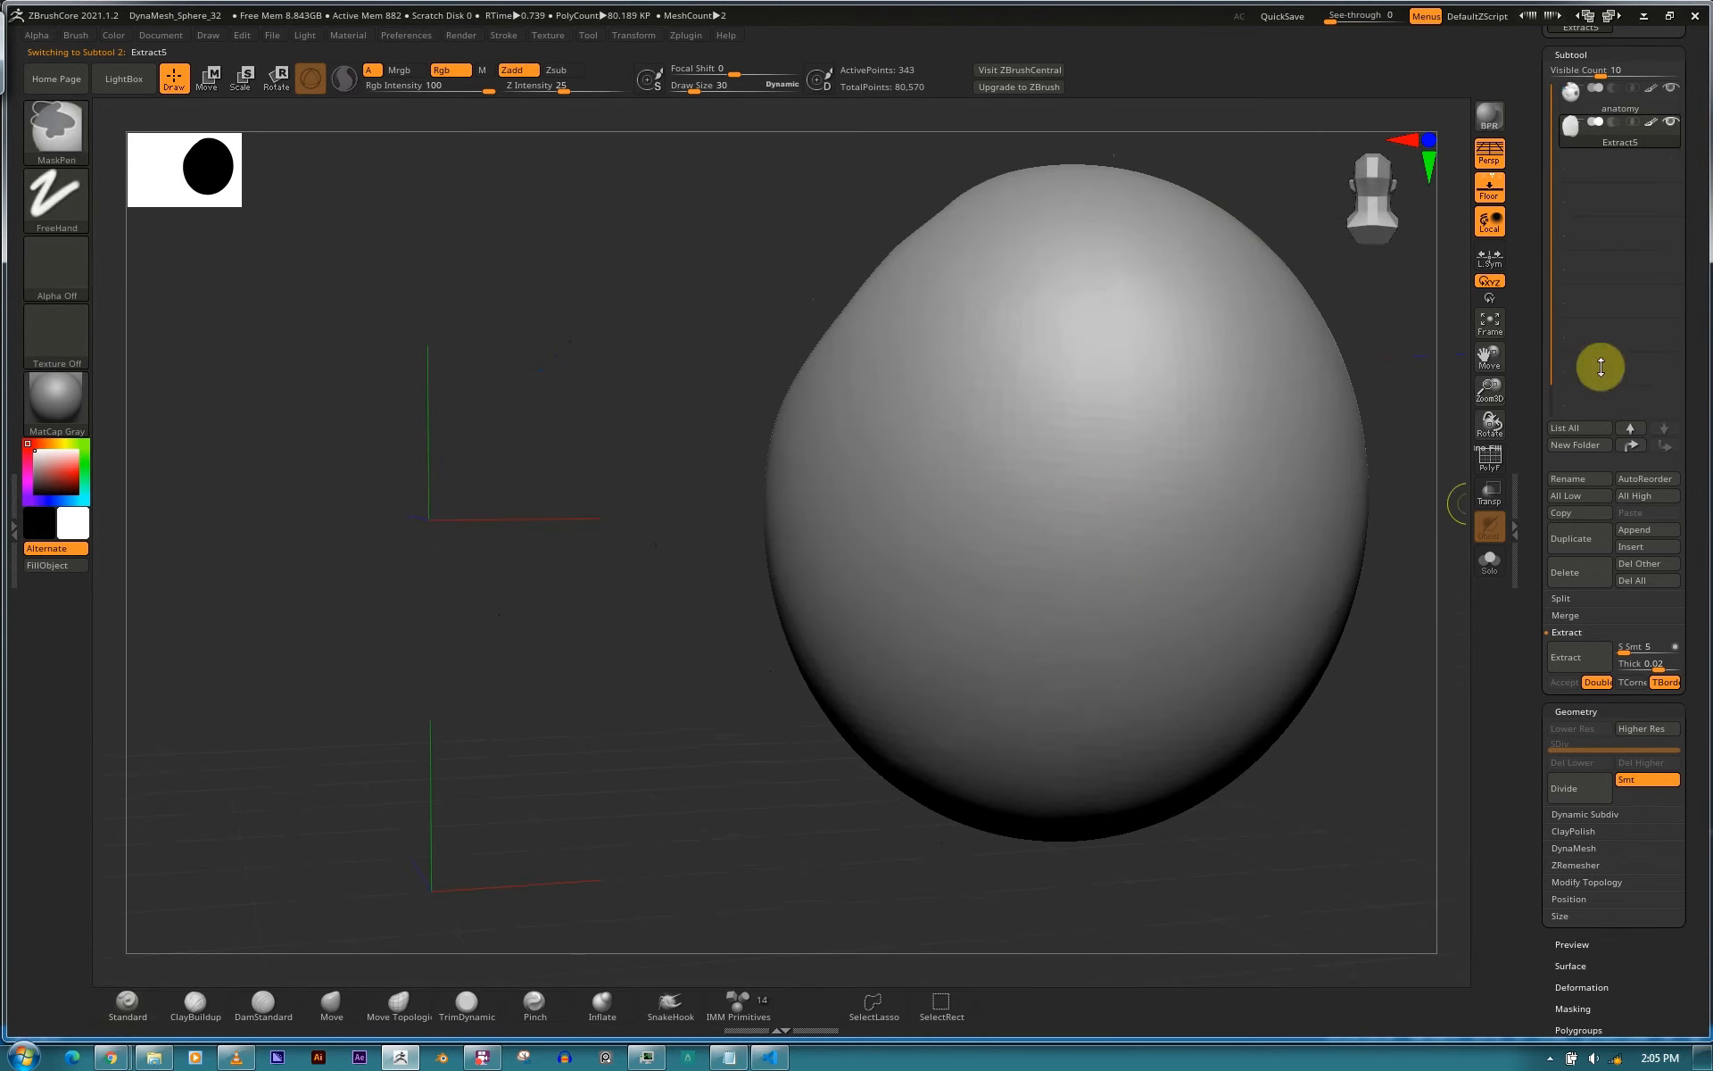
pyautogui.click(1620, 105)
pyautogui.moveTo(1073, 487)
pyautogui.keyDown('ctrl'); pyautogui.mouseDown()
pyautogui.moveTo(1063, 505)
pyautogui.moveTo(1067, 459)
pyautogui.moveTo(1084, 522)
pyautogui.mouseUp(); pyautogui.keyUp('ctrl')
pyautogui.moveTo(1341, 847)
pyautogui.mouseDown()
pyautogui.moveTo(1423, 841)
pyautogui.moveTo(1032, 539)
pyautogui.moveTo(1232, 711)
pyautogui.moveTo(1156, 704)
pyautogui.moveTo(1139, 578)
pyautogui.moveTo(1208, 532)
pyautogui.moveTo(1213, 581)
pyautogui.moveTo(1210, 560)
pyautogui.moveTo(1187, 584)
pyautogui.mouseUp()
pyautogui.moveTo(1013, 584)
pyautogui.keyDown('ctrl'); pyautogui.mouseDown()
pyautogui.moveTo(1178, 693)
pyautogui.moveTo(1254, 668)
pyautogui.mouseUp(); pyautogui.keyUp('ctrl')
pyautogui.click(1571, 660)
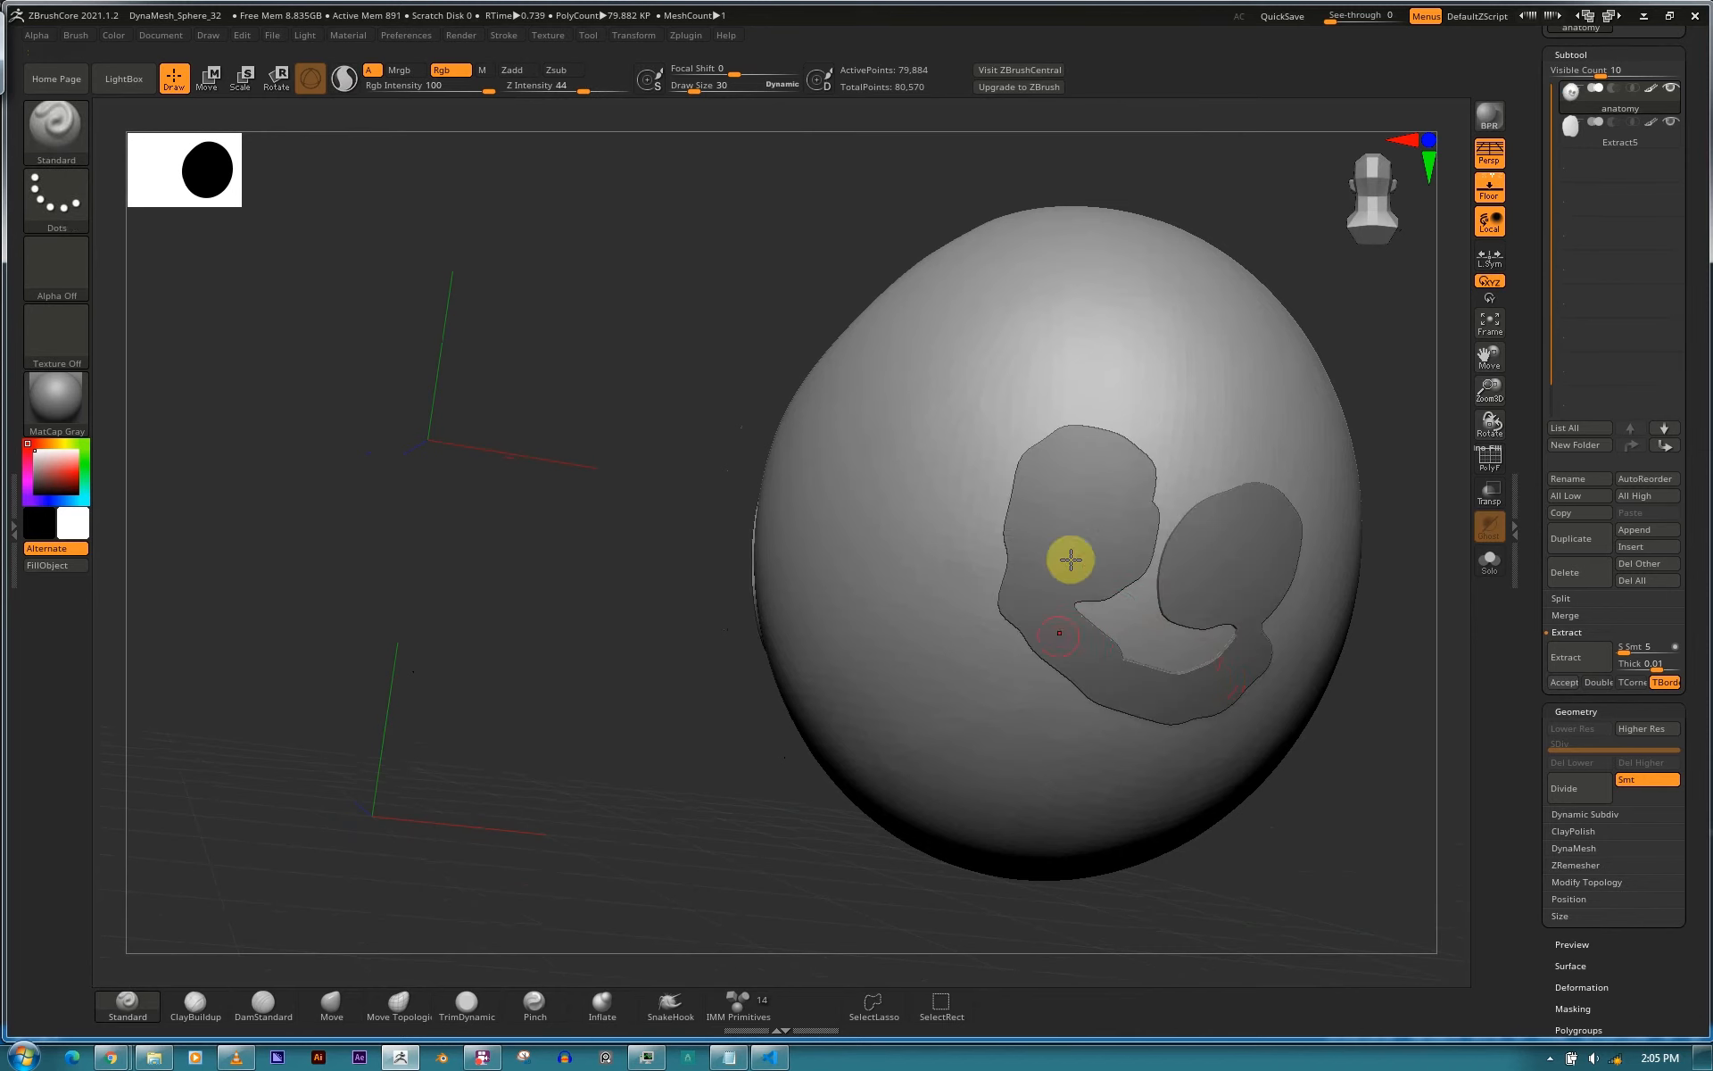
pyautogui.moveTo(1331, 868); pyautogui.dragTo(1250, 593)
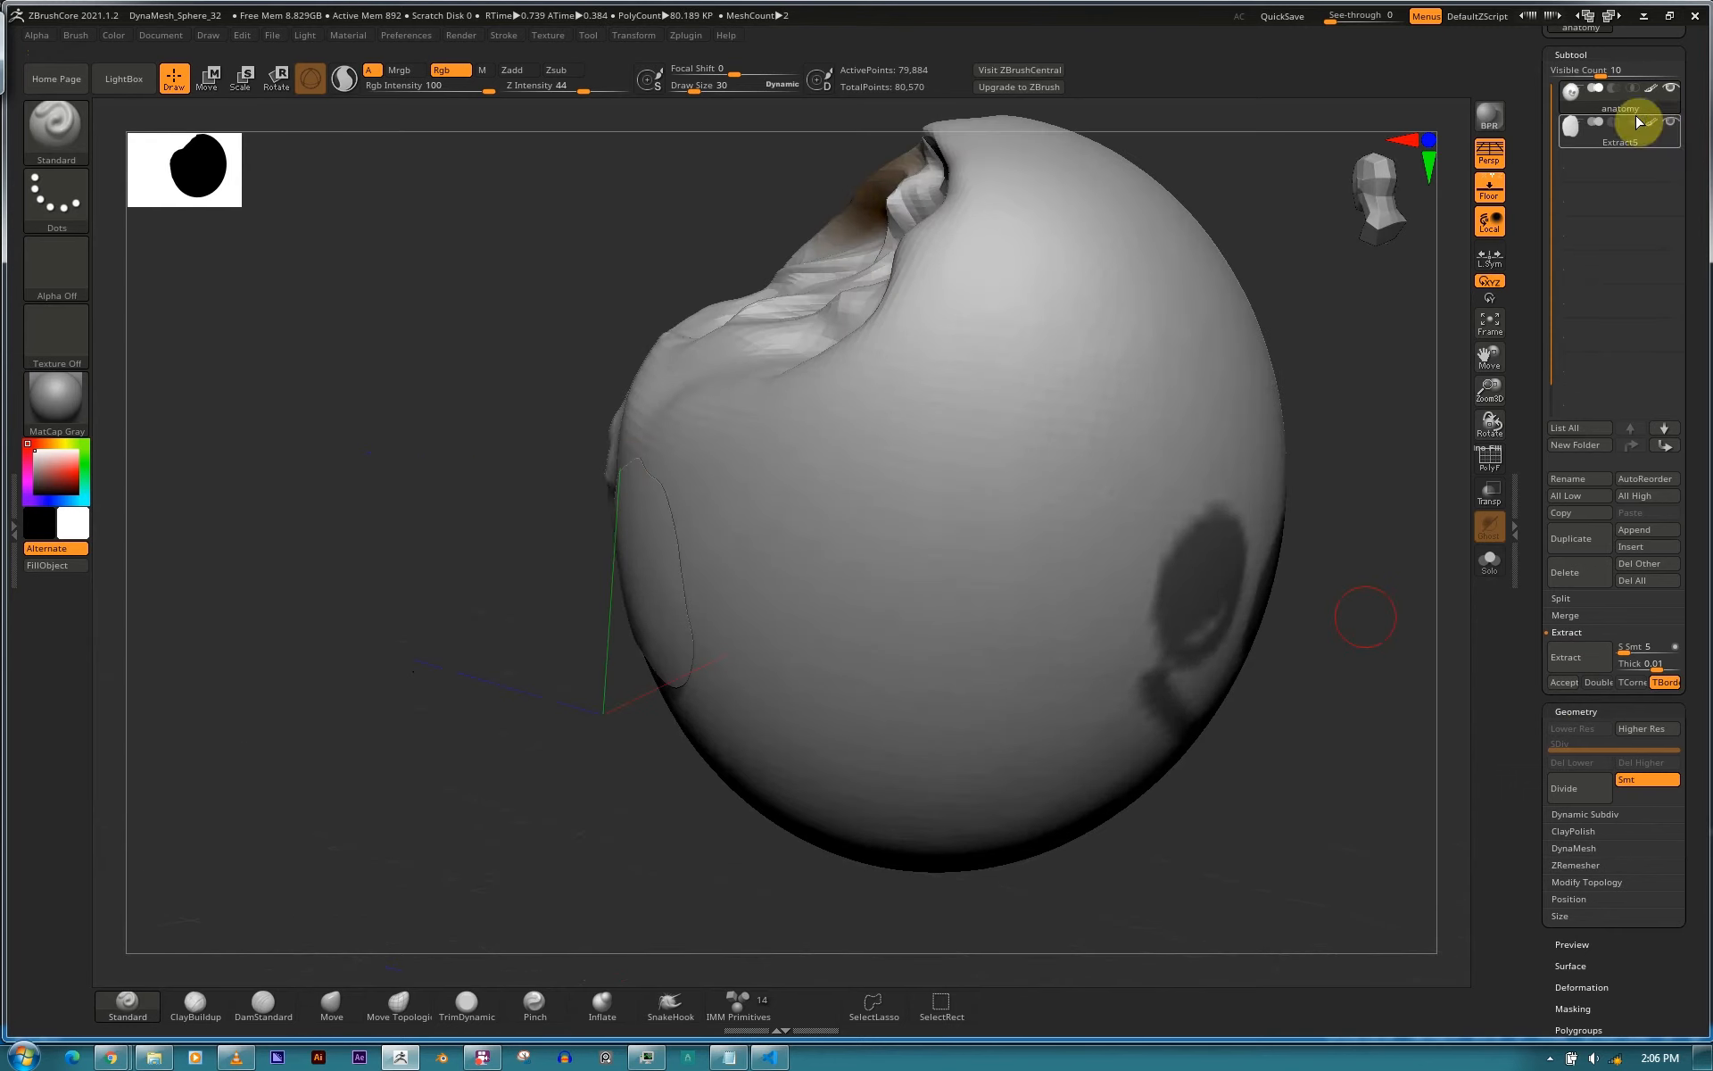
# Delete the Extract5 subtool and undo the last mask strokes on the anatomy subtool.
pyautogui.click(1637, 133)
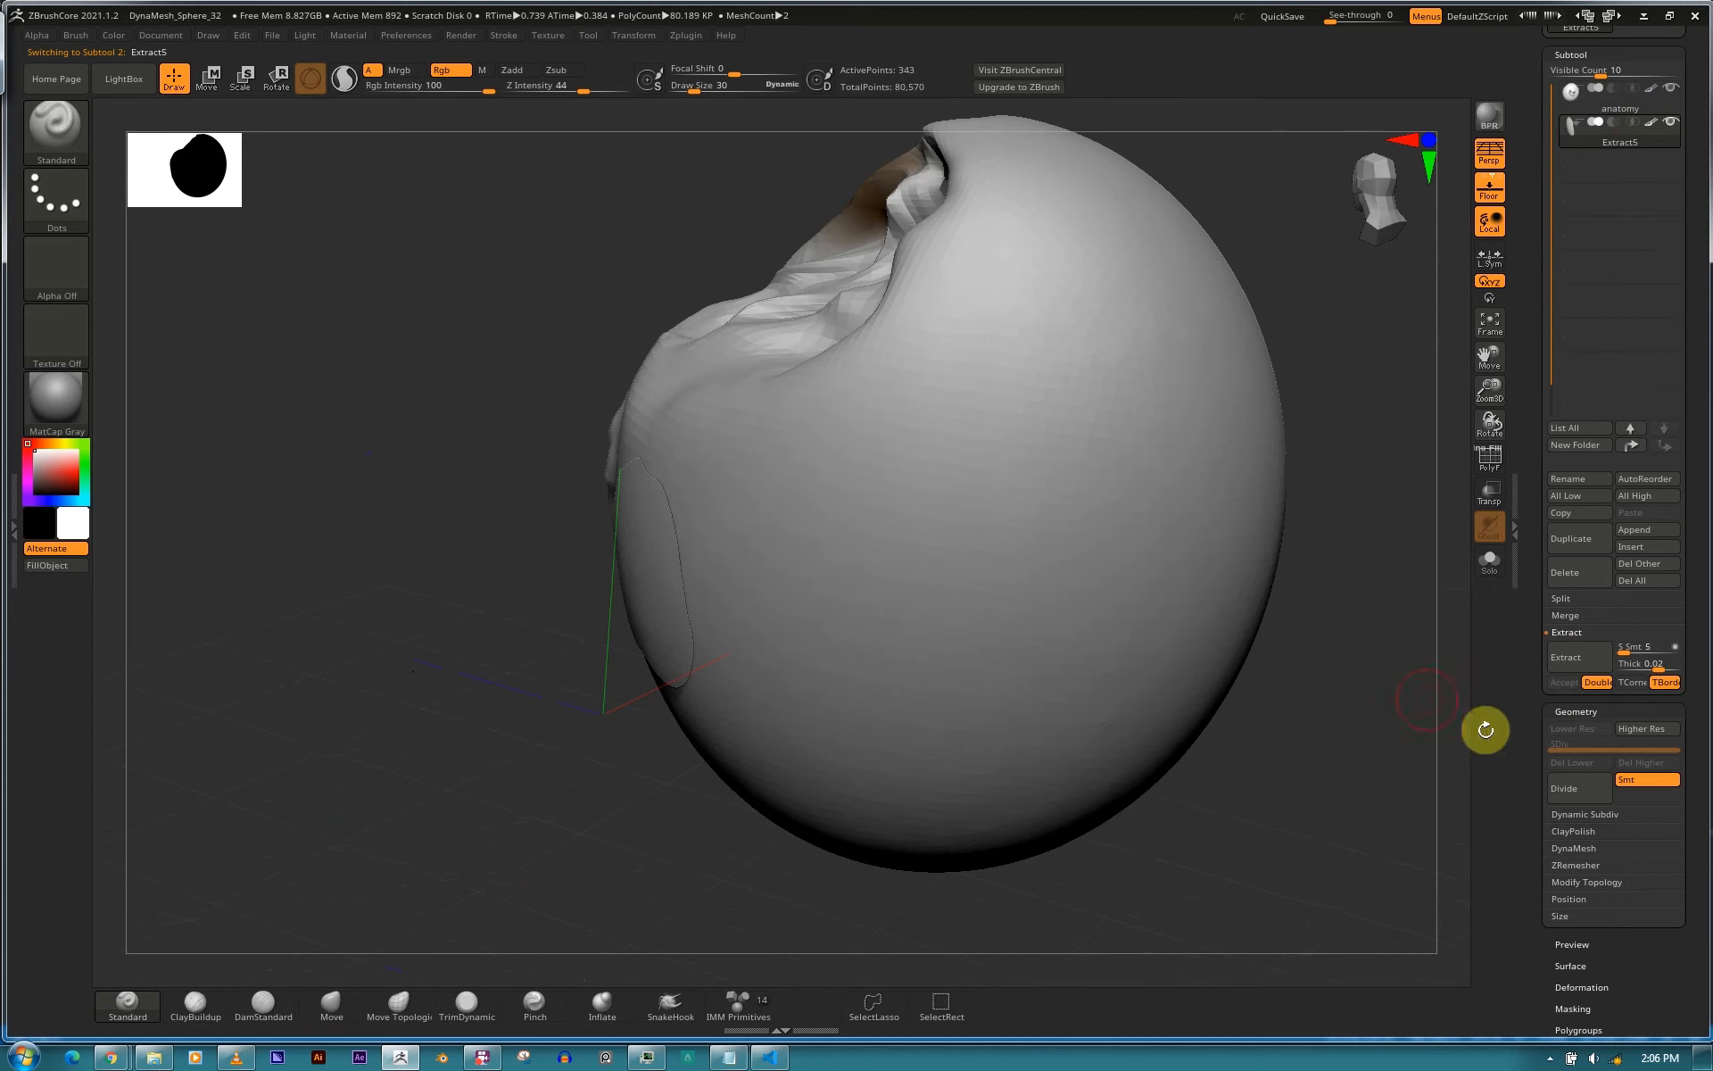
pyautogui.click(1588, 575)
pyautogui.click(1431, 626)
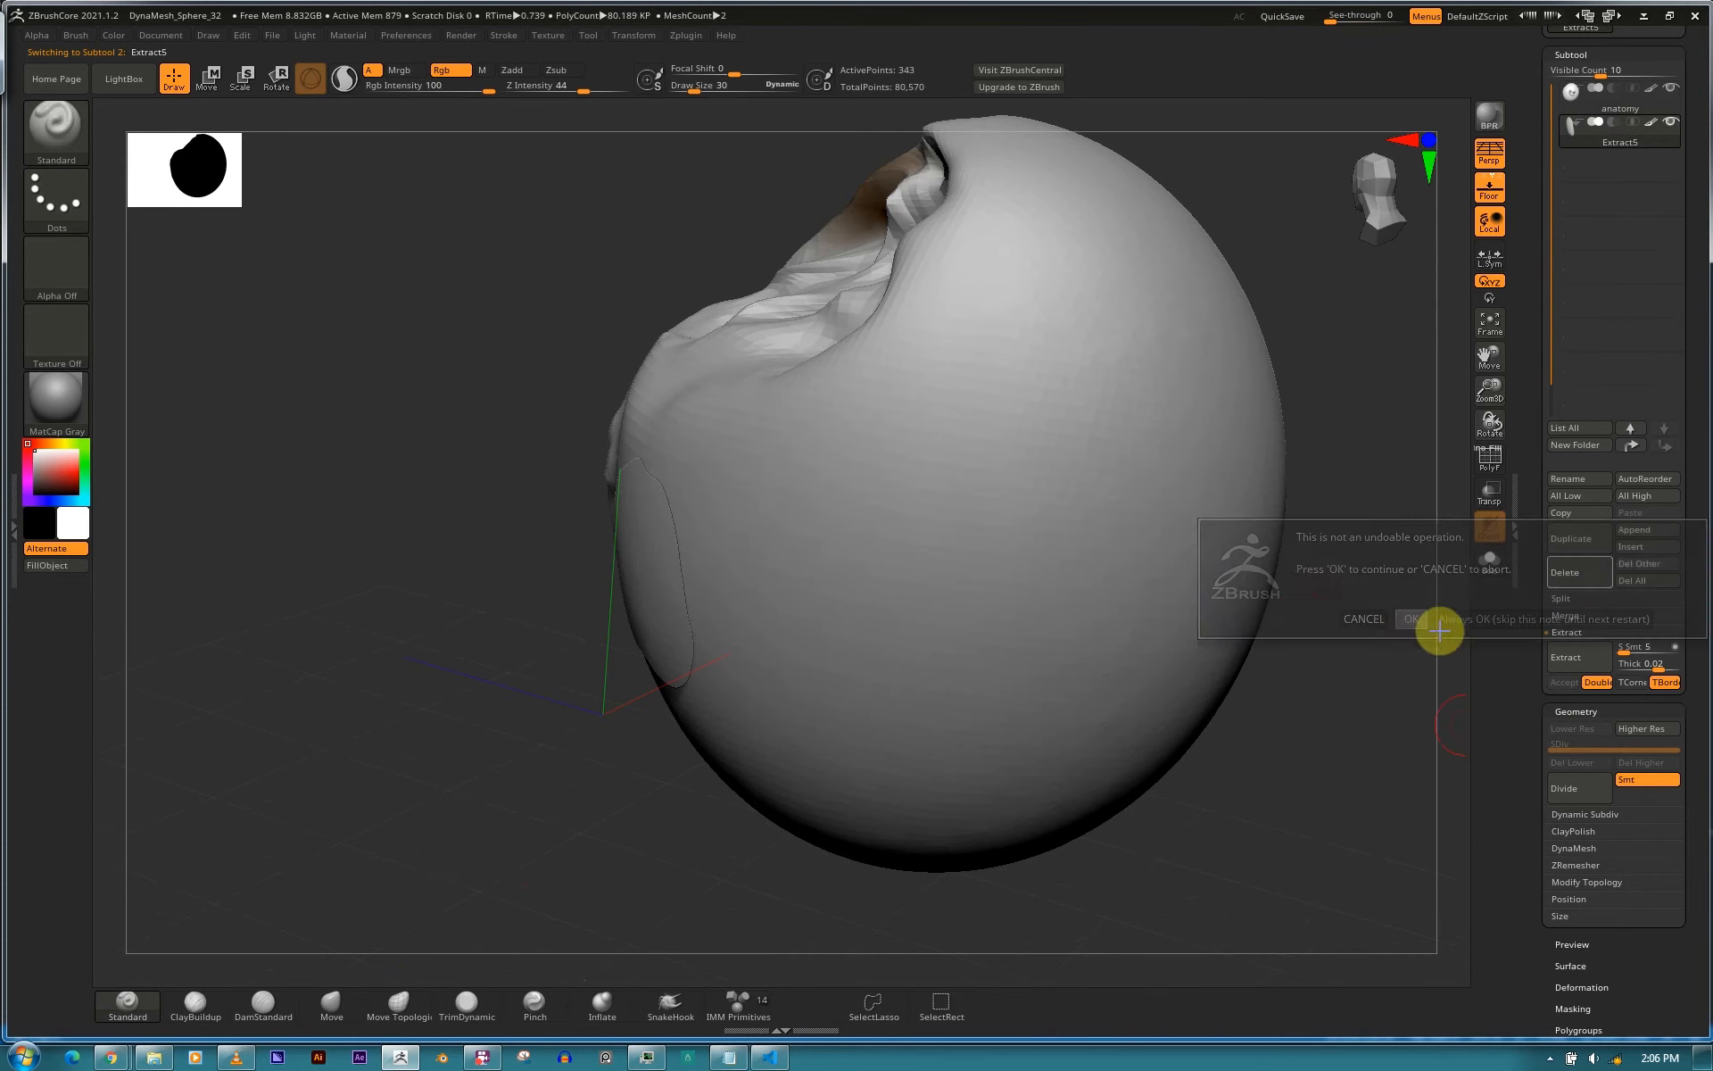
pyautogui.hotkey('ctrl', 'z')
pyautogui.hotkey('ctrl', 'z')
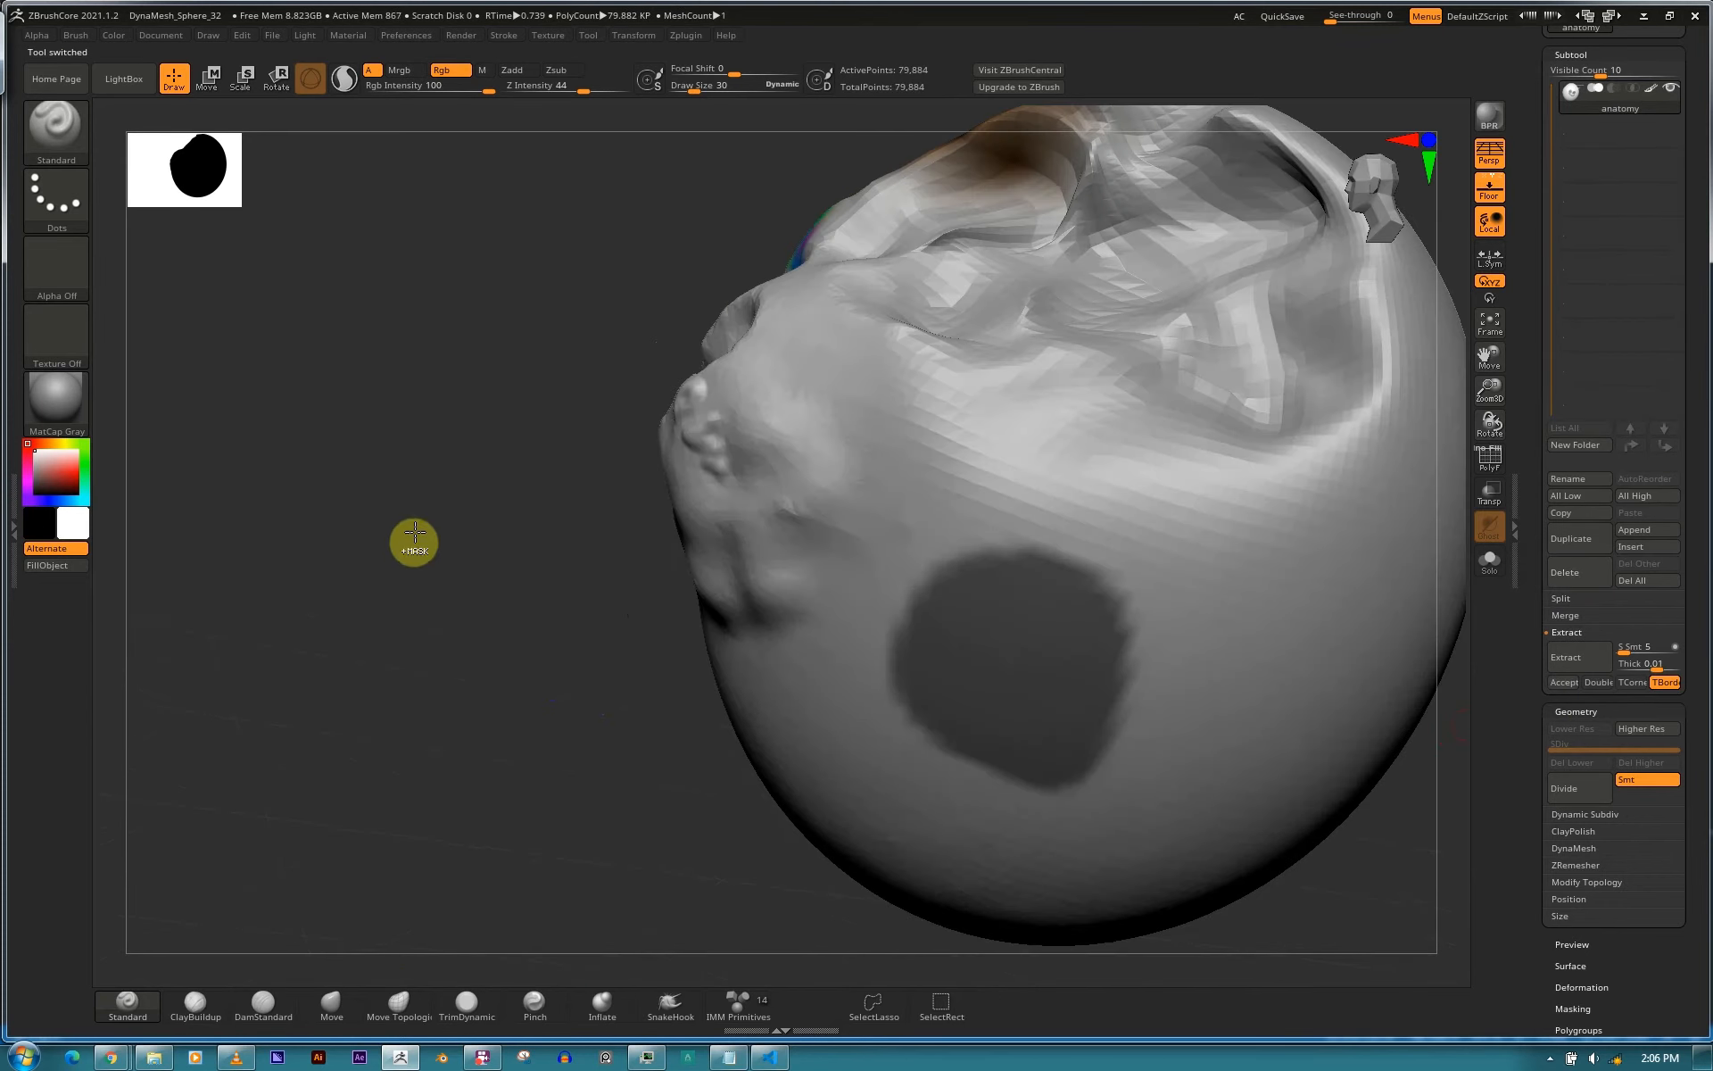
# Paint mask strokes on the smooth side of the anatomy sphere and clear the entire mask.
pyautogui.moveTo(1403, 839); pyautogui.dragTo(1137, 745)
pyautogui.moveTo(1205, 636)
pyautogui.mouseDown()
pyautogui.moveTo(1243, 593)
pyautogui.moveTo(1307, 623)
pyautogui.moveTo(1224, 401)
pyautogui.mouseUp()
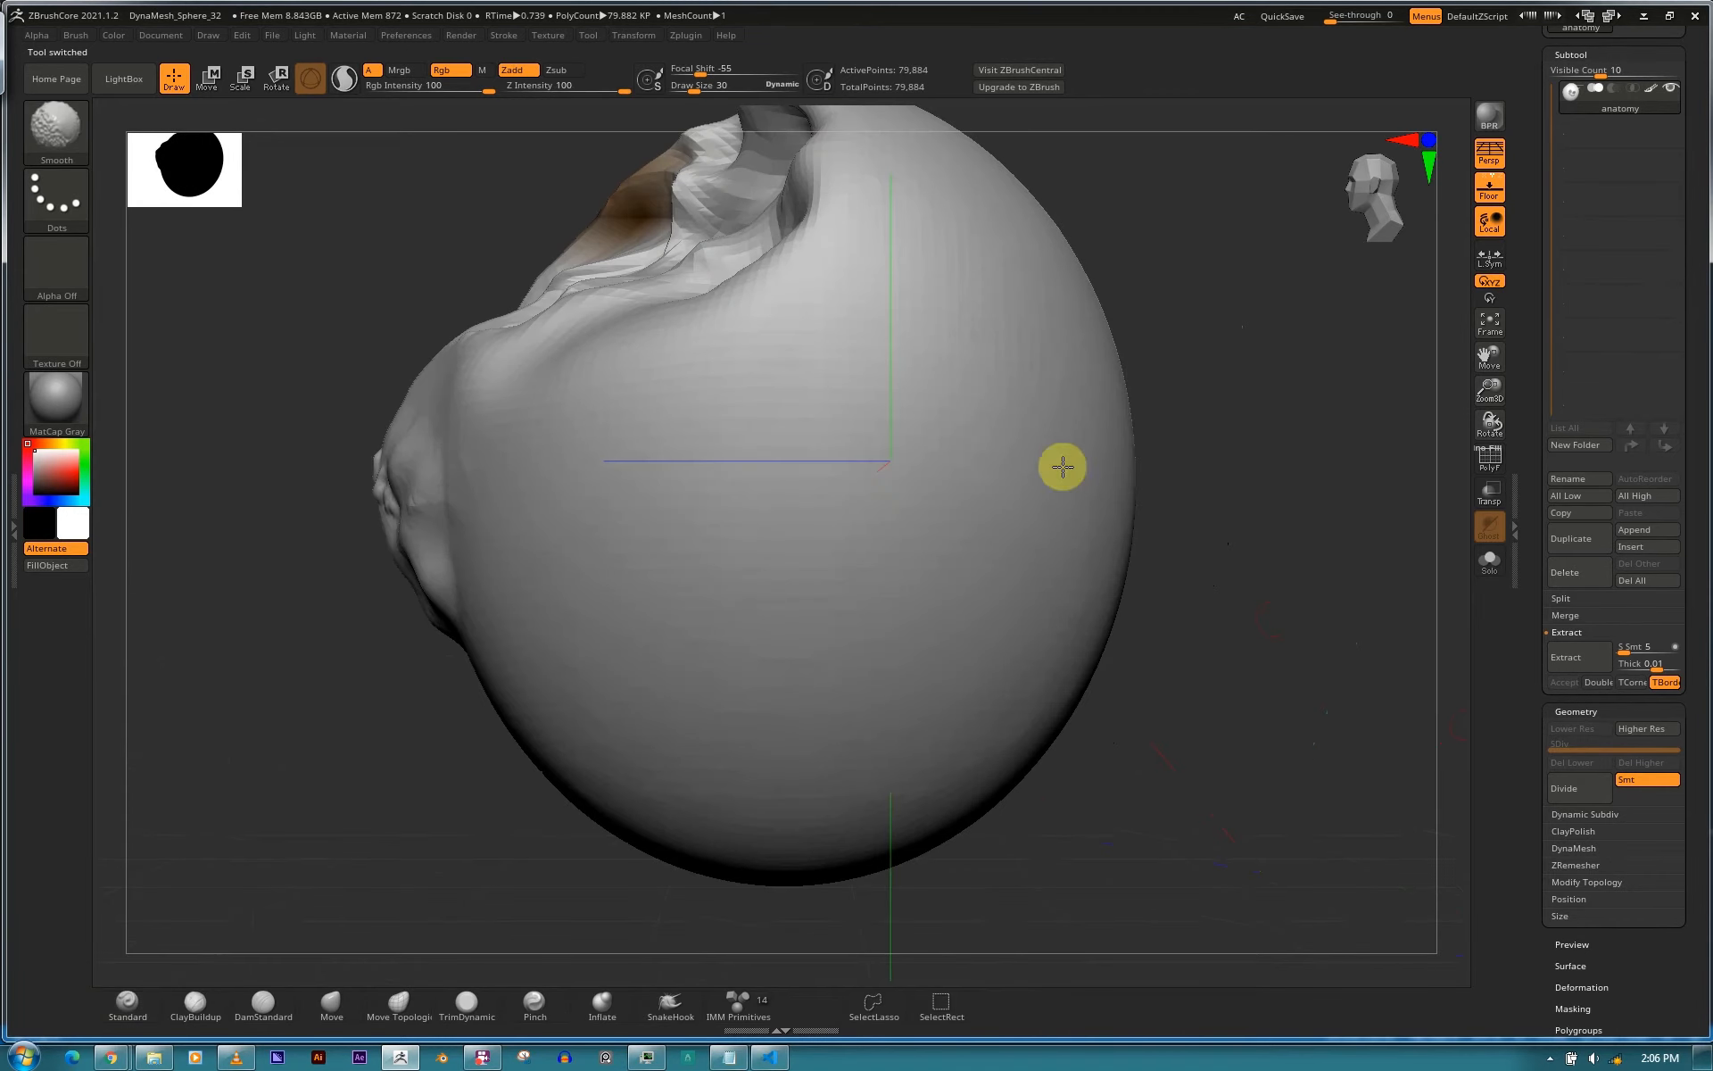
pyautogui.keyDown('ctrl'); pyautogui.moveTo(1009, 394); pyautogui.dragTo(1032, 520); pyautogui.keyUp('ctrl')
pyautogui.moveTo(1019, 393)
pyautogui.keyDown('ctrl'); pyautogui.mouseDown()
pyautogui.moveTo(988, 429)
pyautogui.moveTo(1003, 409)
pyautogui.moveTo(1004, 432)
pyautogui.mouseUp(); pyautogui.keyUp('ctrl')
pyautogui.keyDown('ctrl'); pyautogui.moveTo(1312, 367); pyautogui.dragTo(1329, 674); pyautogui.keyUp('ctrl')
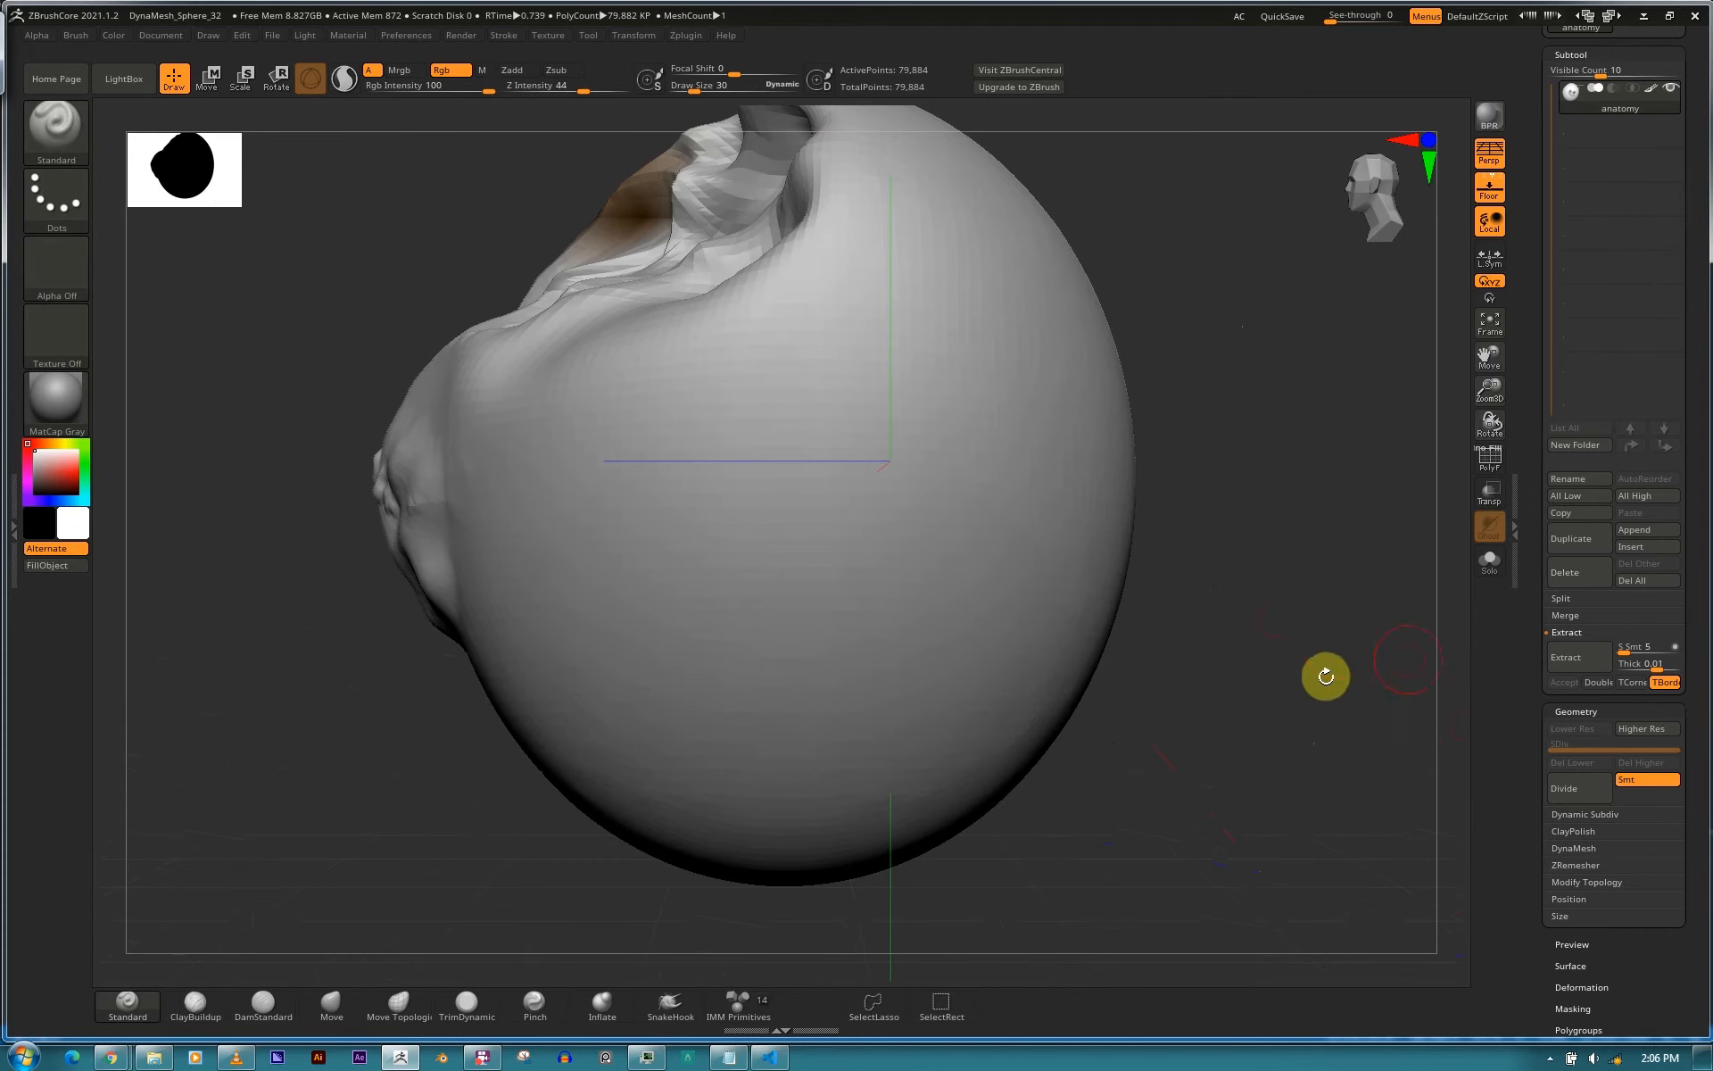
# Collapse the Extract options and the Subtool section, keeping the Geometry section expanded.
pyautogui.click(1585, 634)
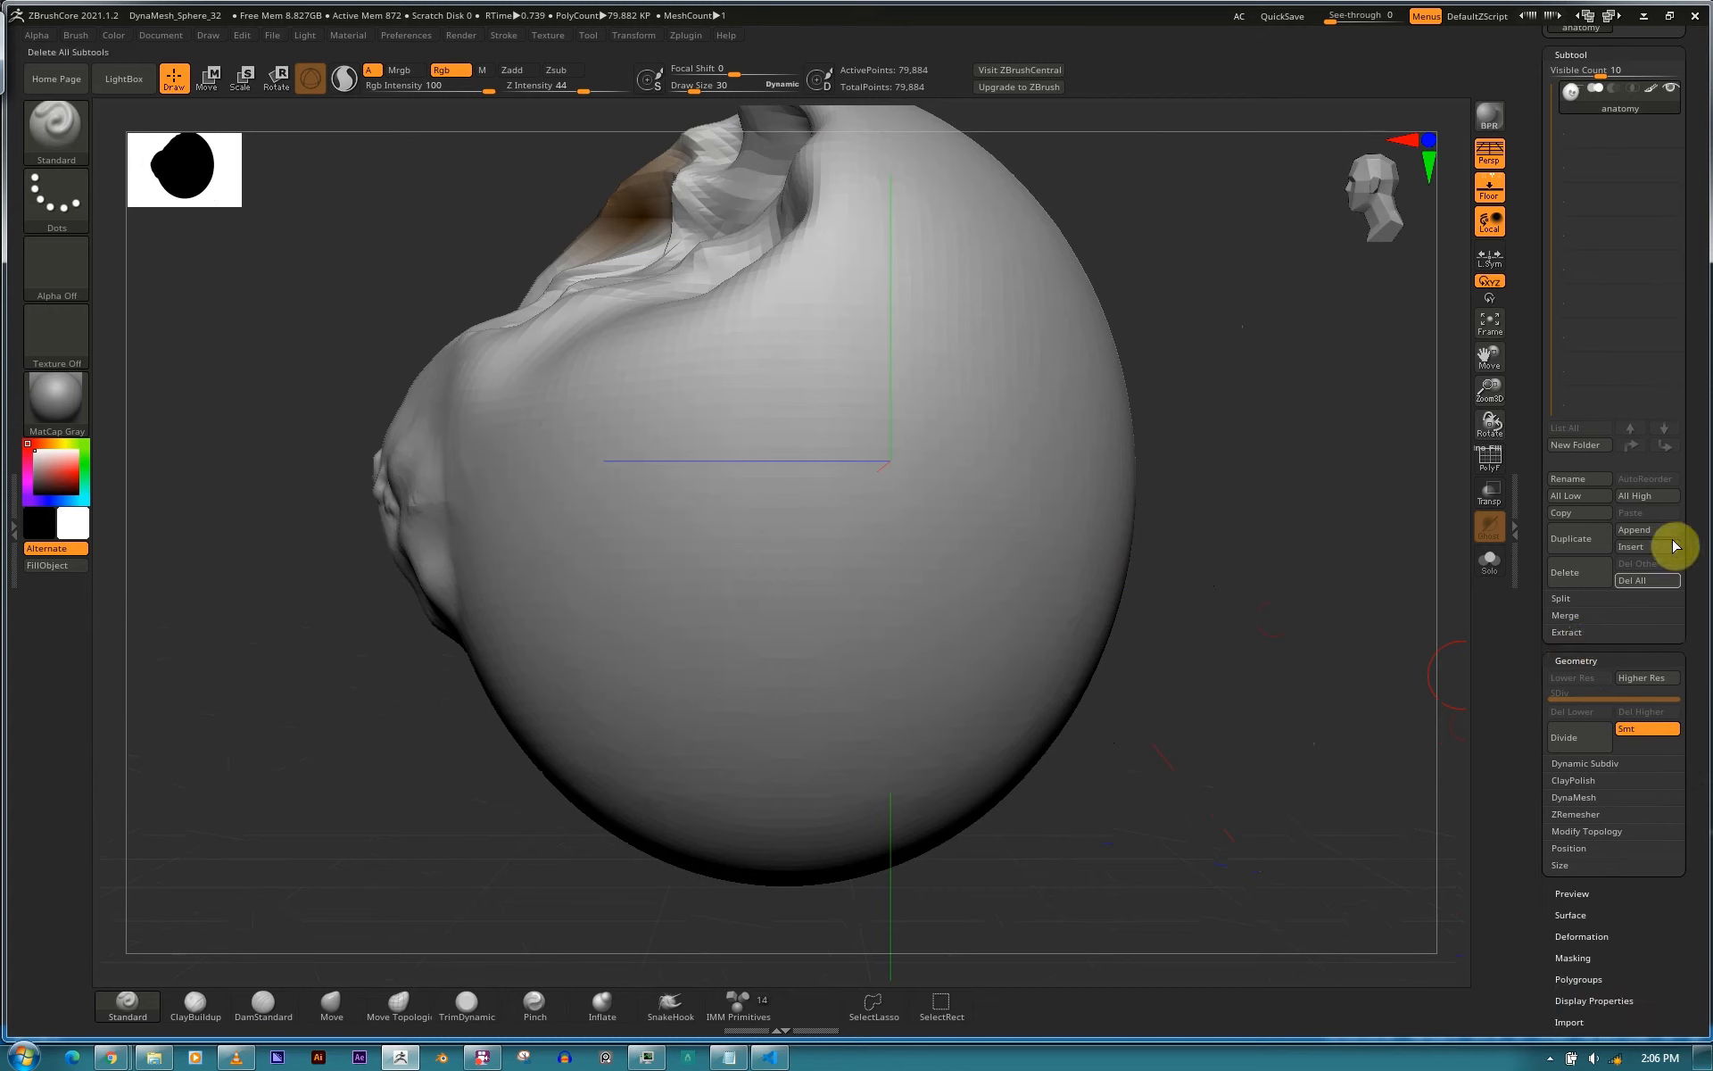
pyautogui.moveTo(1701, 424); pyautogui.dragTo(1686, 614)
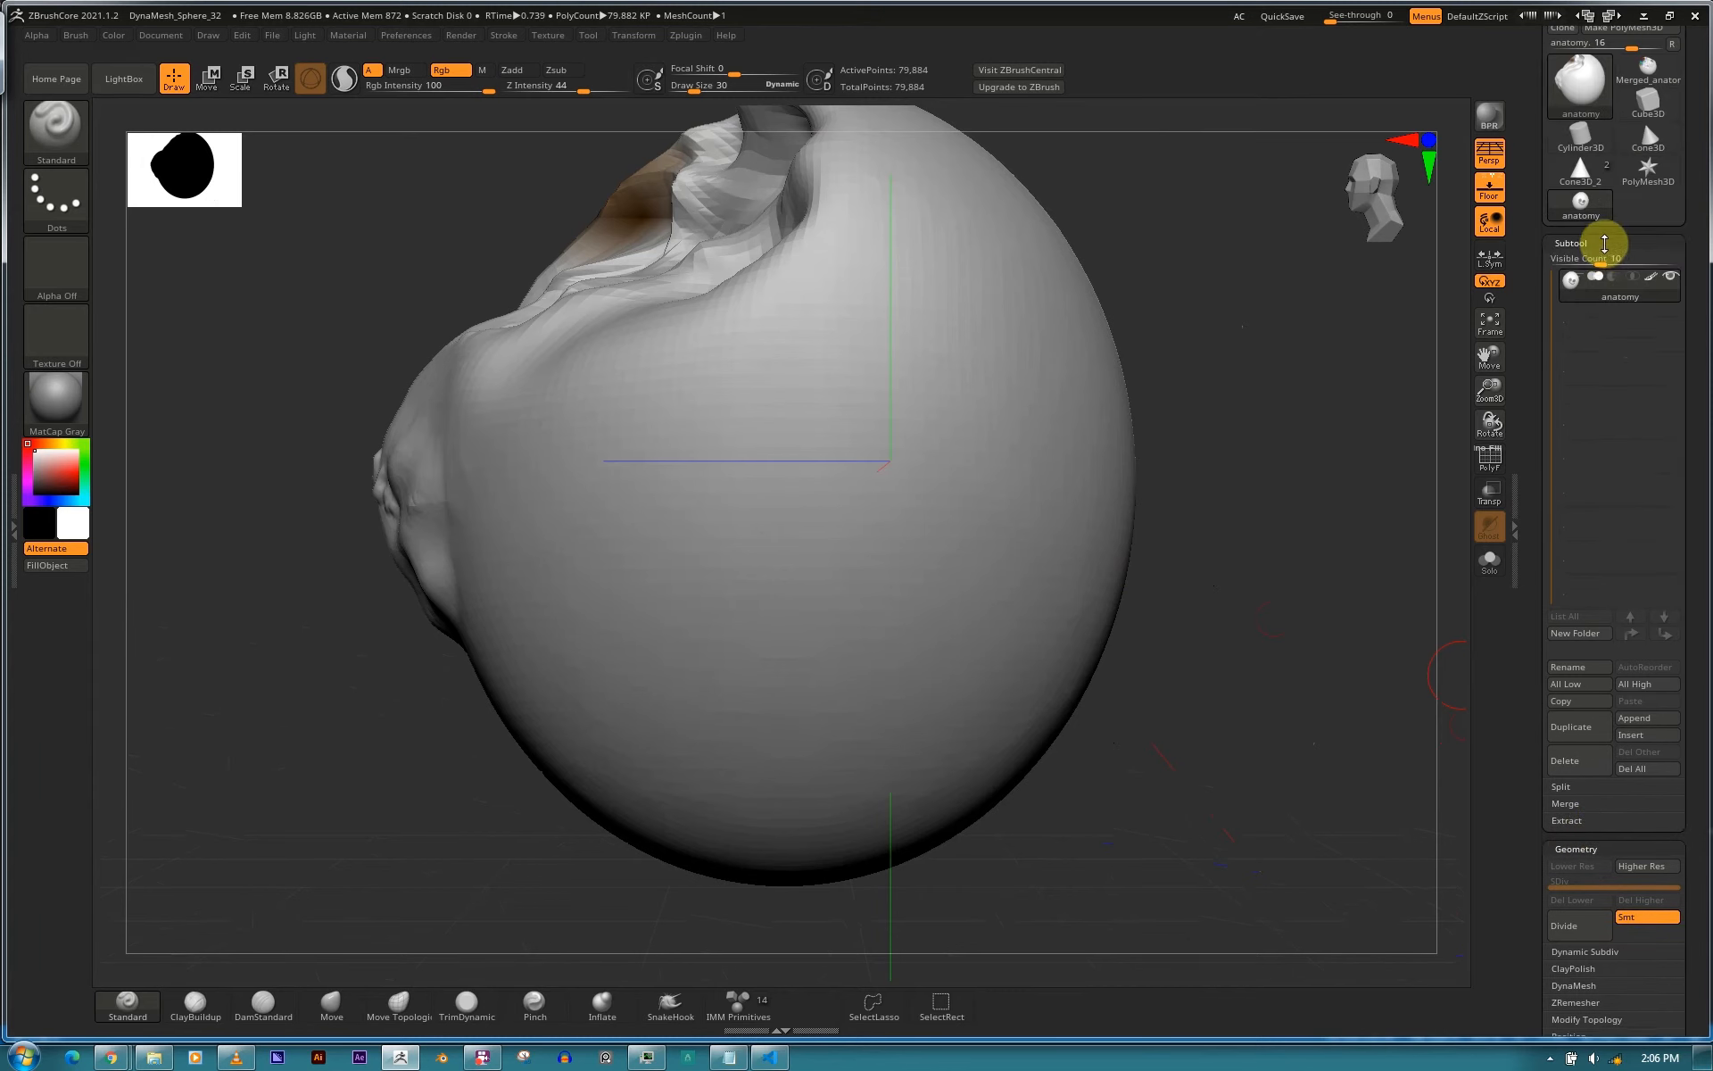
pyautogui.click(1604, 243)
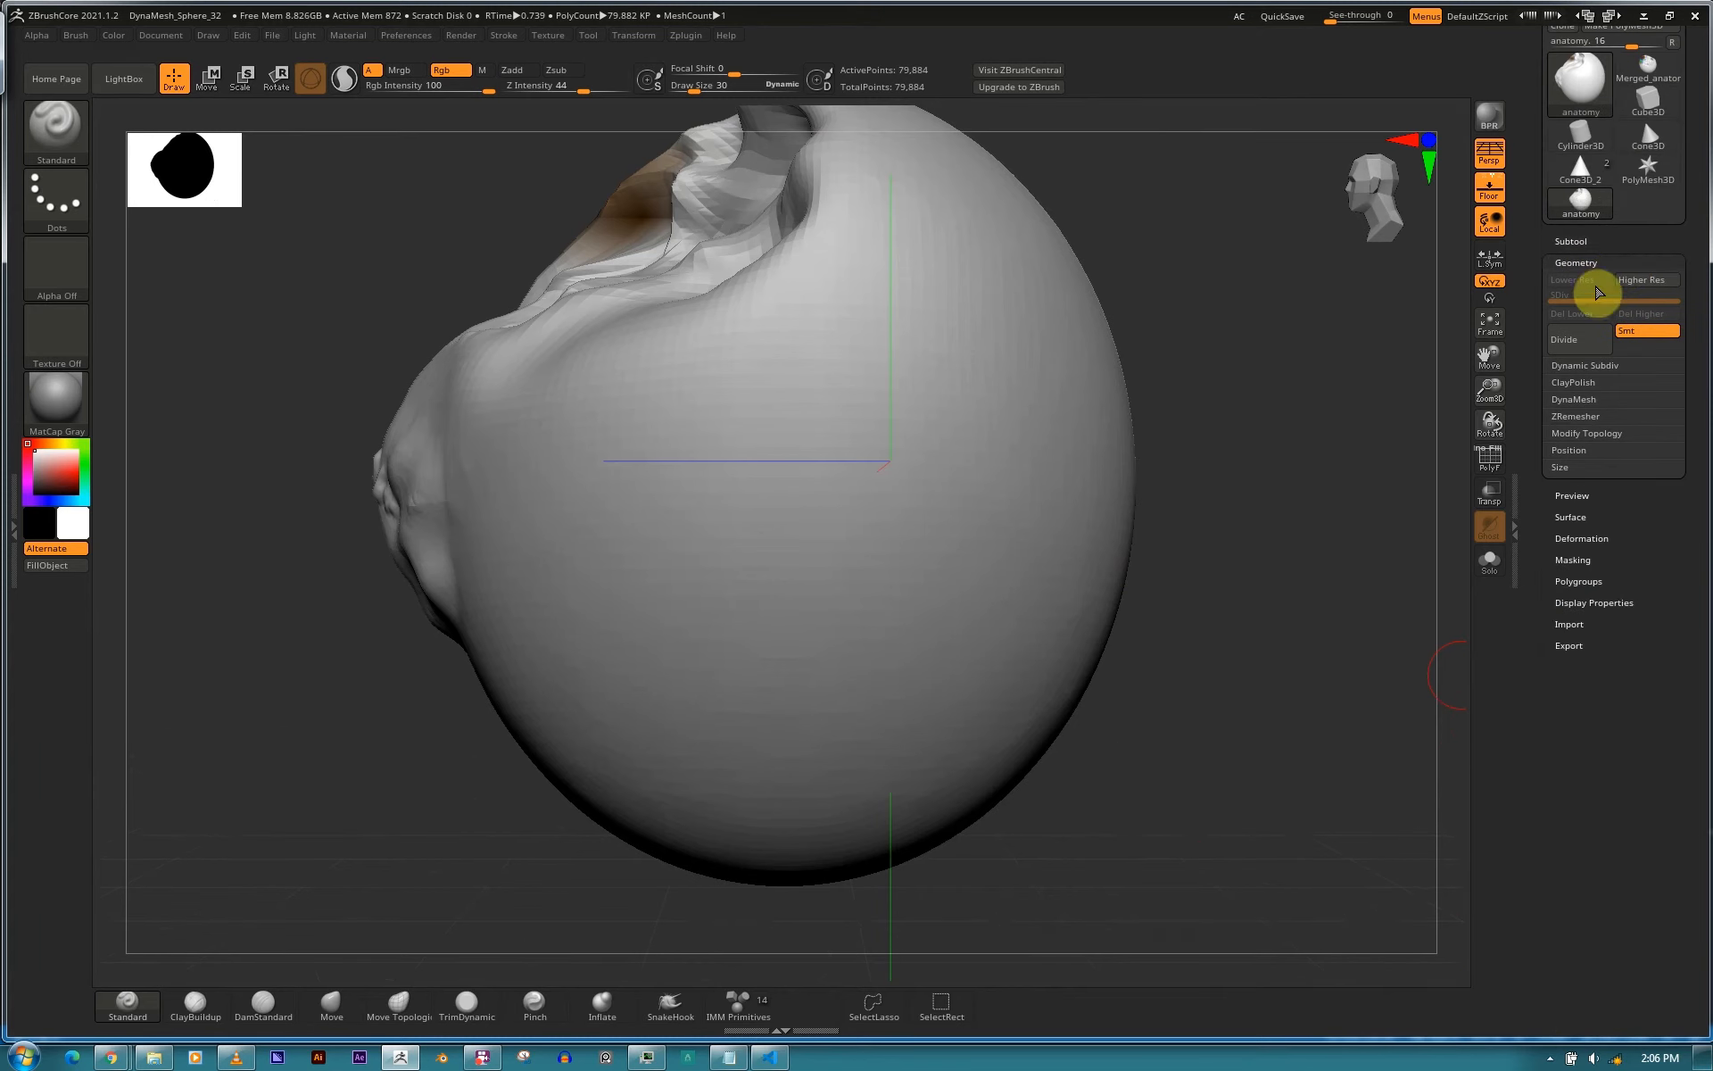
pyautogui.click(1580, 263)
pyautogui.click(1579, 261)
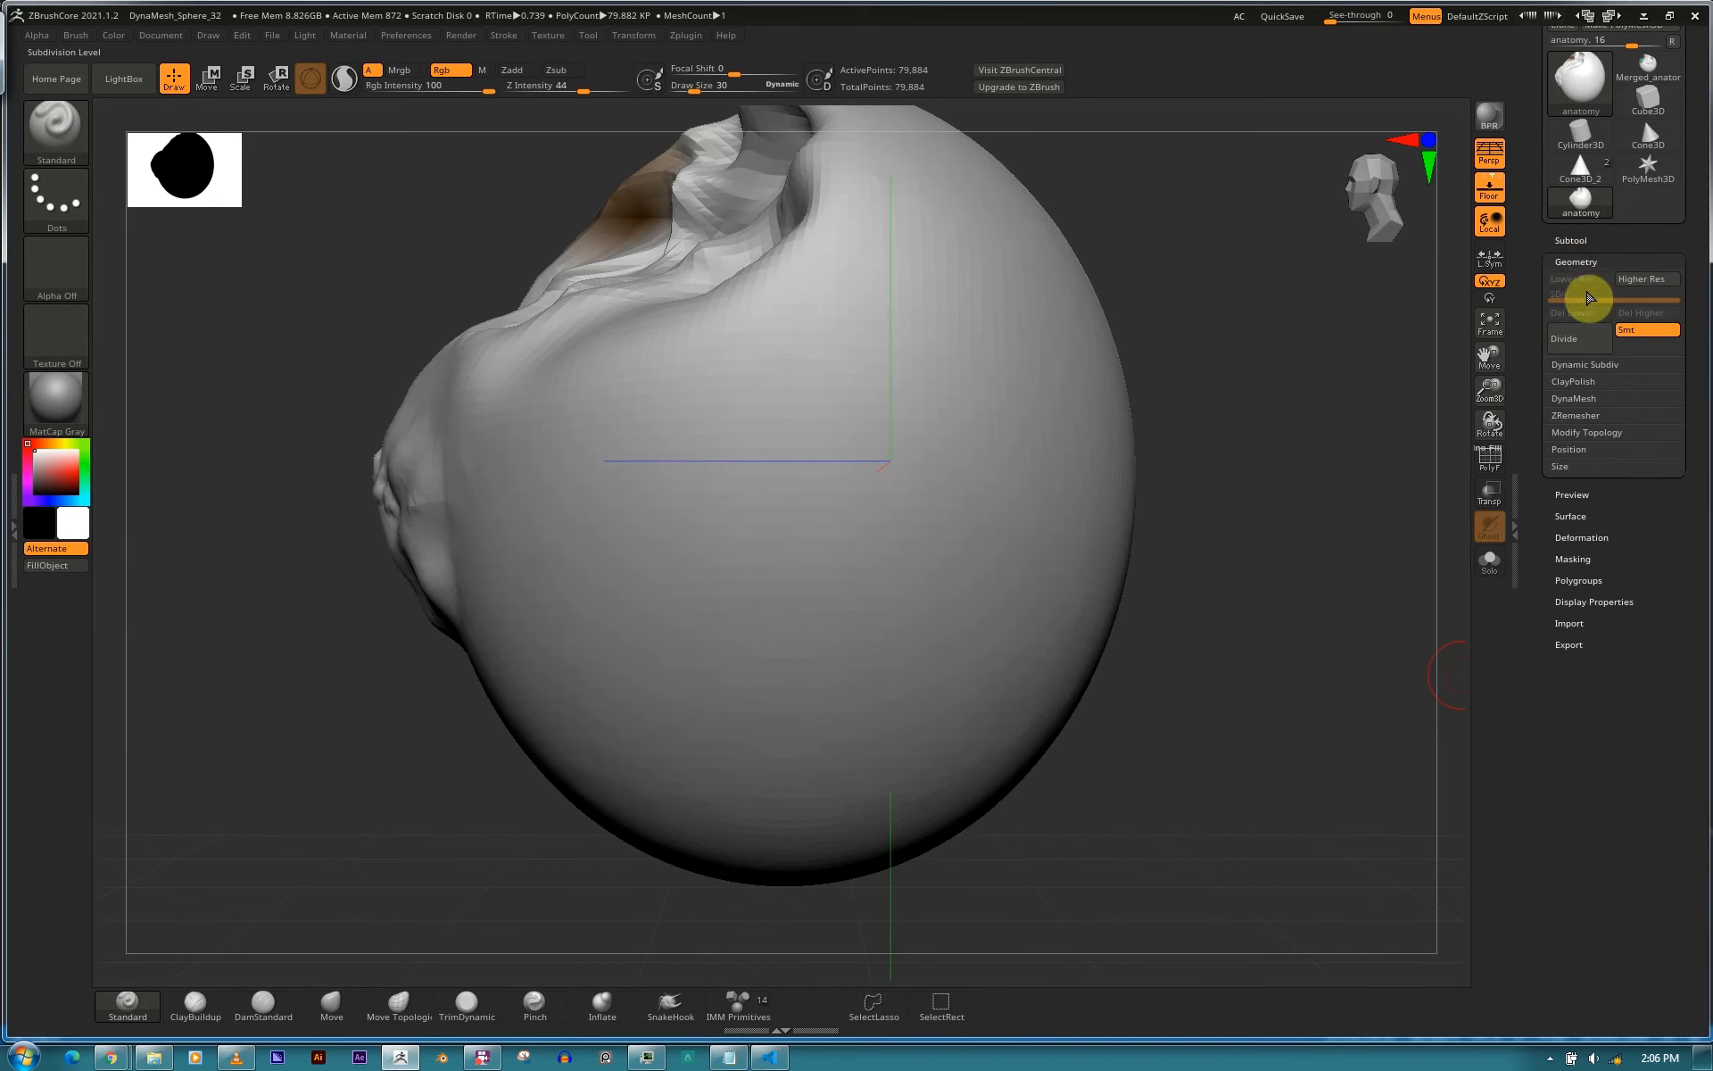
pyautogui.click(1585, 263)
pyautogui.click(1574, 262)
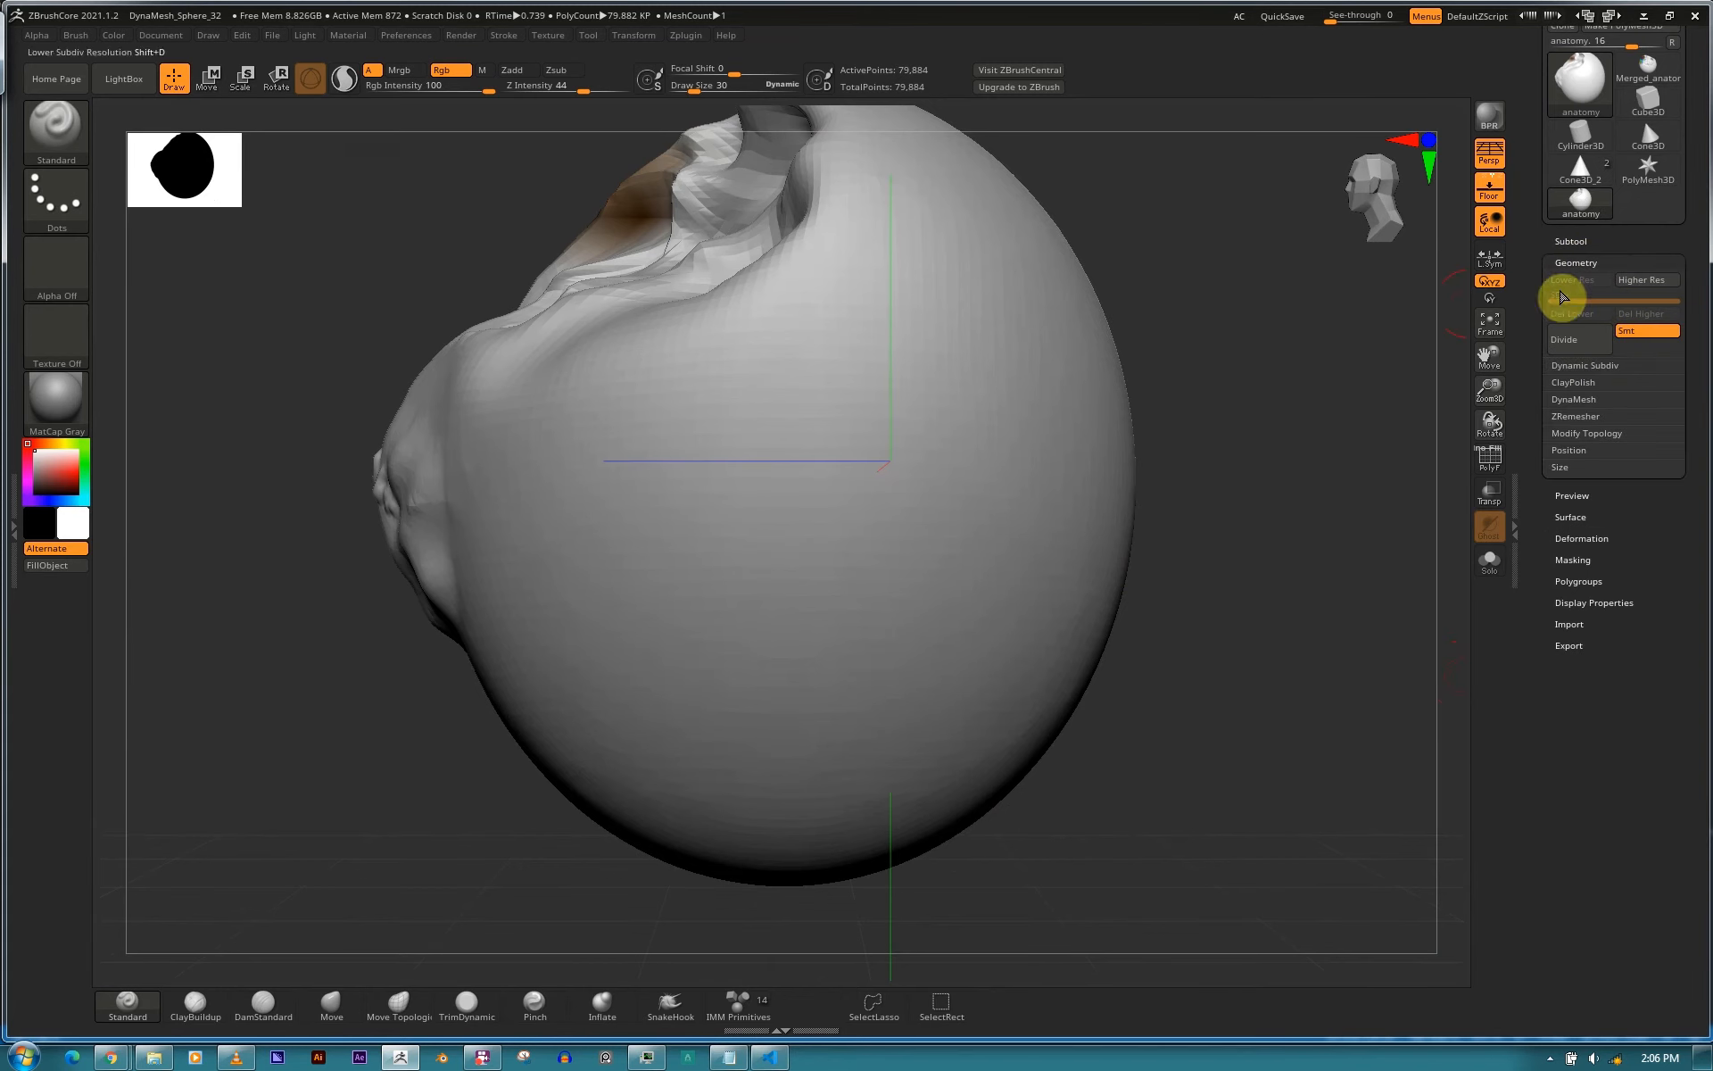
# Subdivide the anatomy mesh once and return it to its original resolution.
pyautogui.moveTo(1214, 379); pyautogui.dragTo(1287, 379)
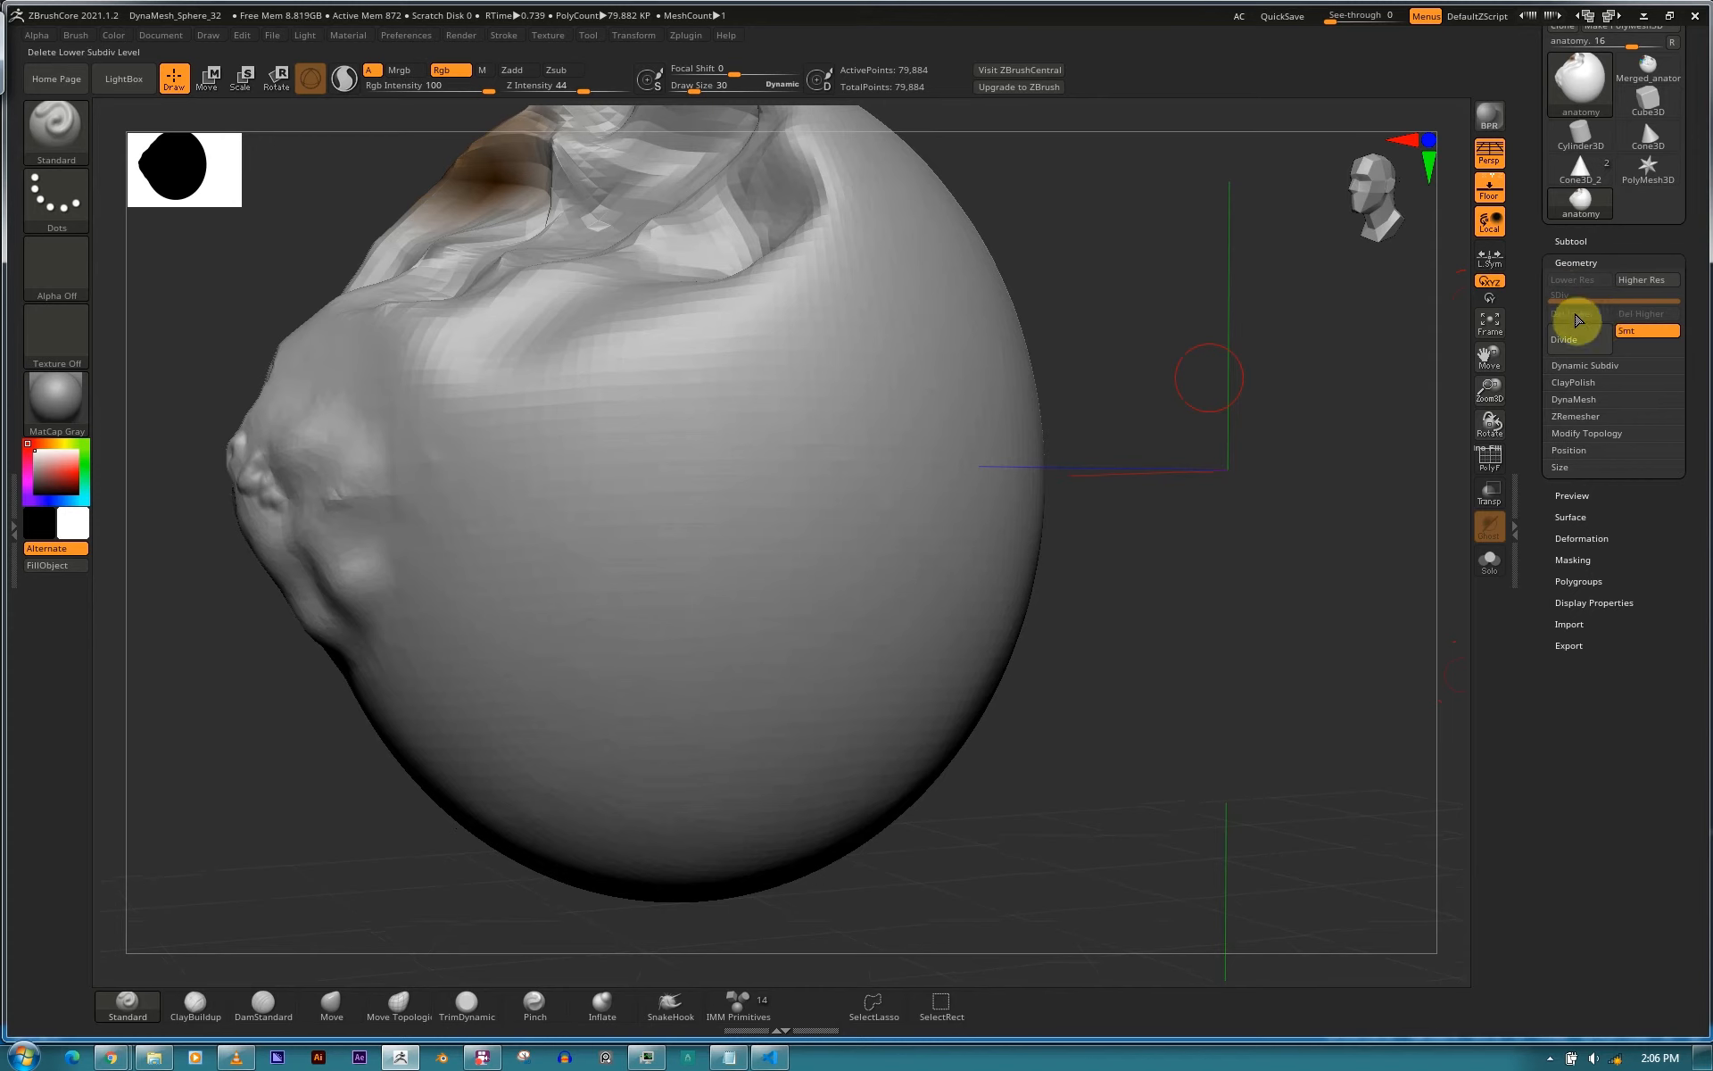
pyautogui.moveTo(1172, 412); pyautogui.dragTo(1183, 475)
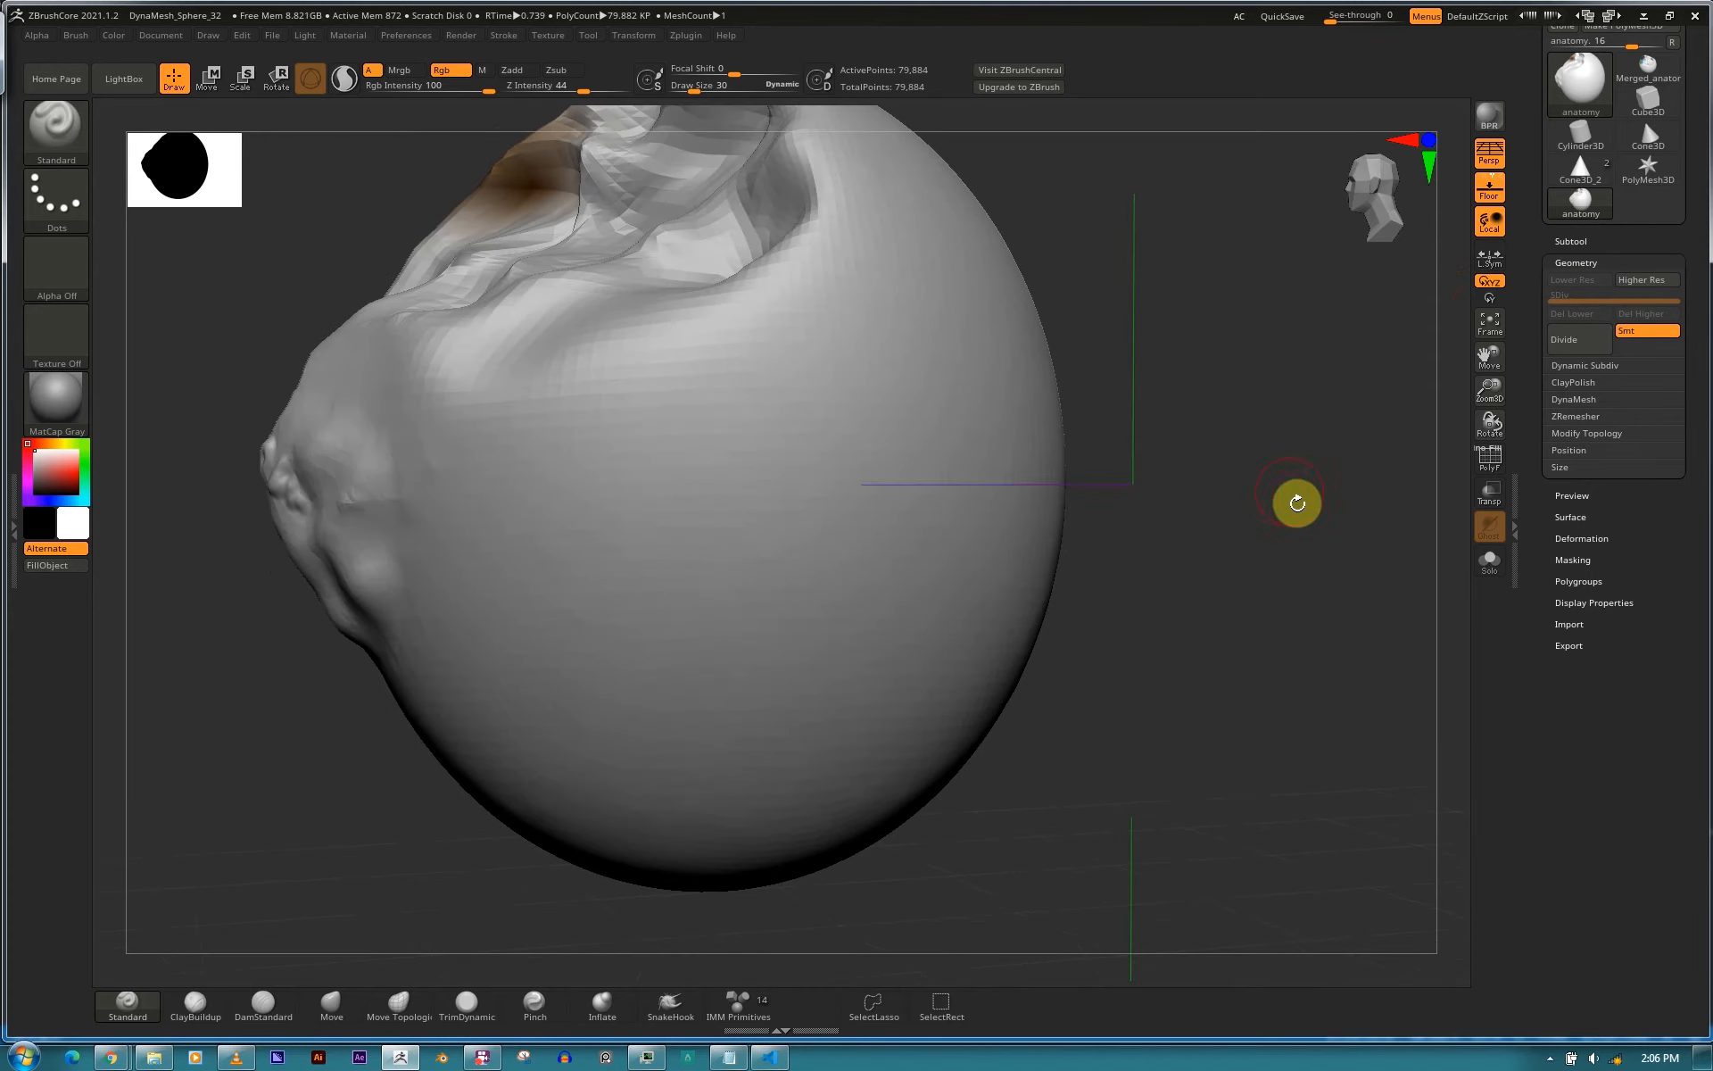
pyautogui.moveTo(1289, 490); pyautogui.dragTo(1303, 482)
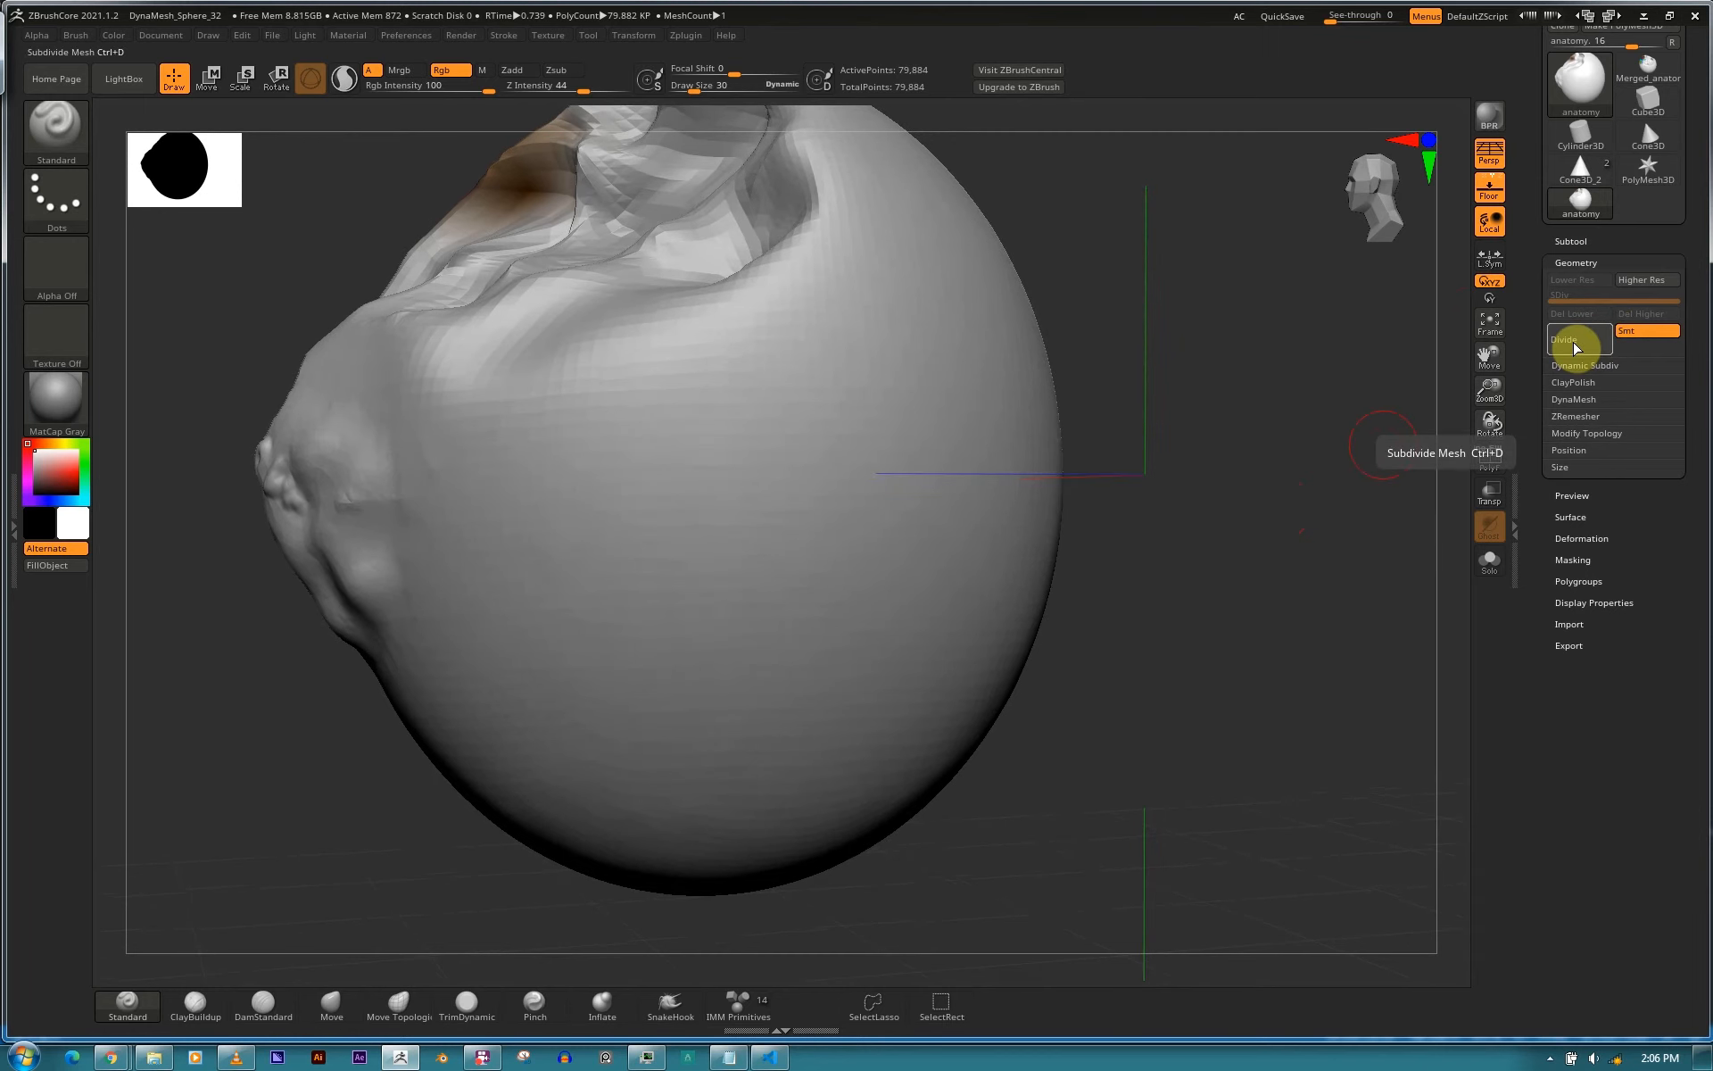
pyautogui.click(1580, 344)
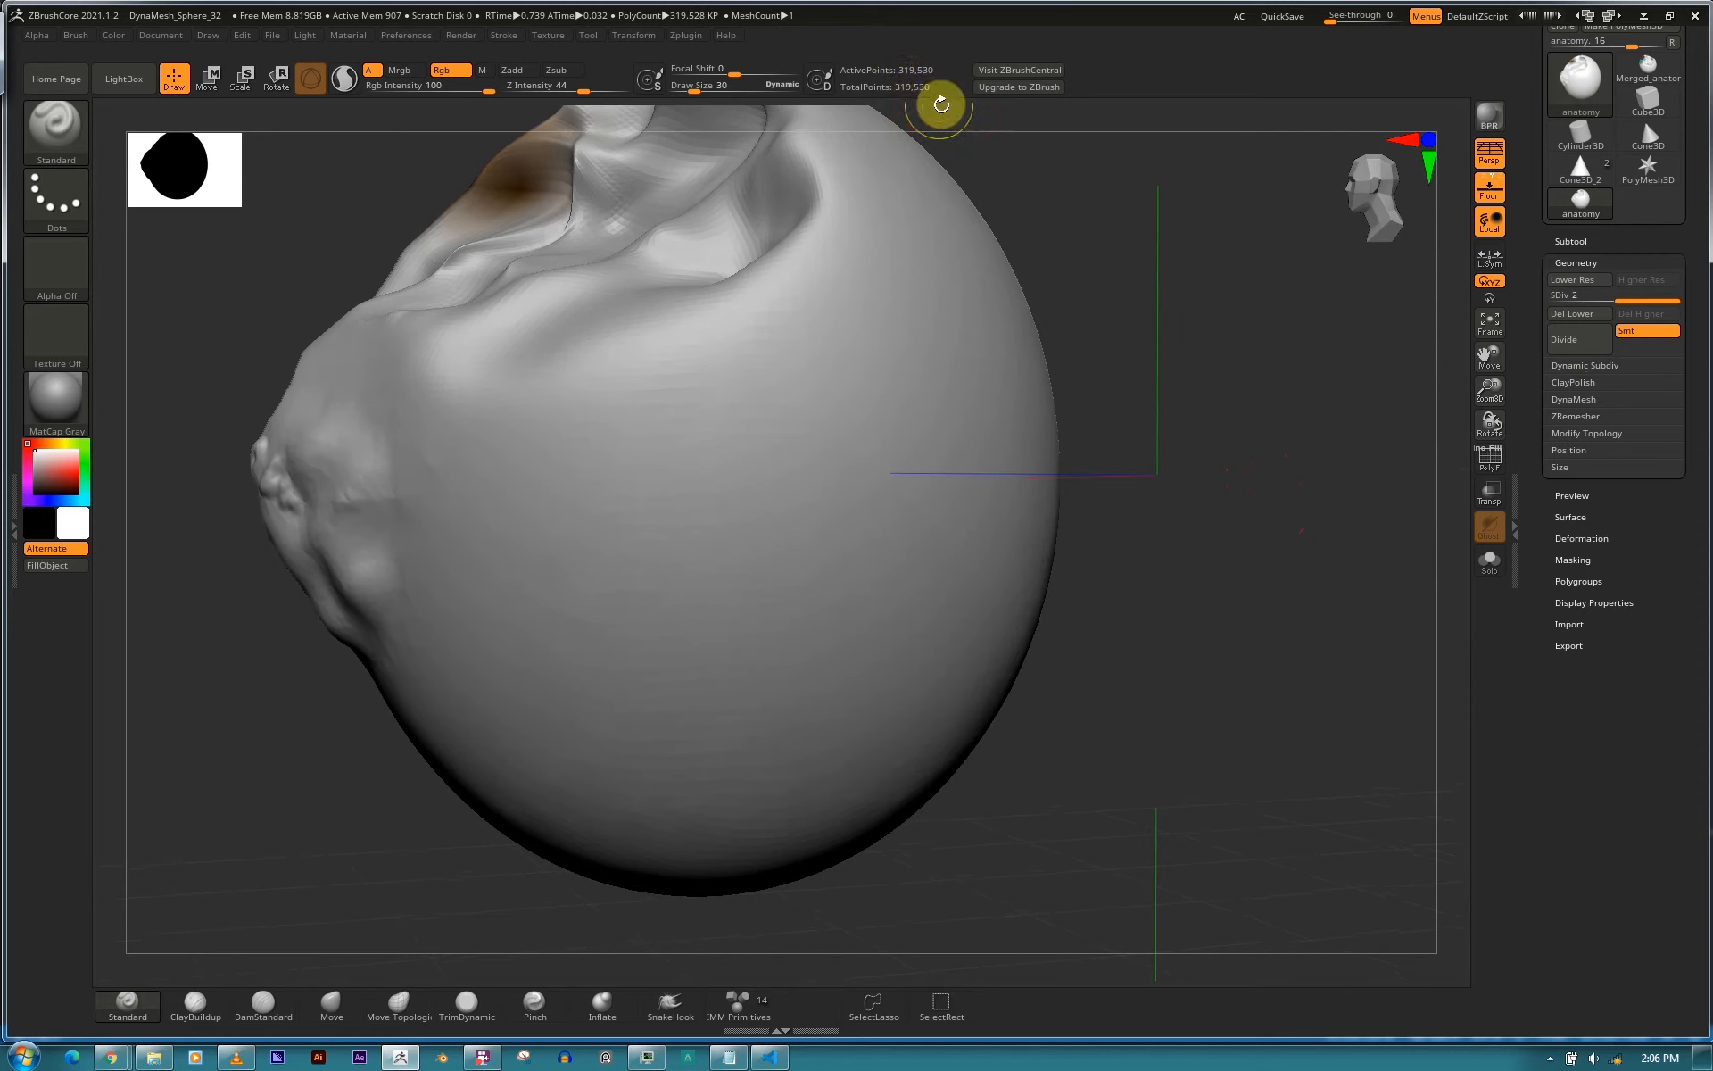
pyautogui.hotkey('shift', 'd')
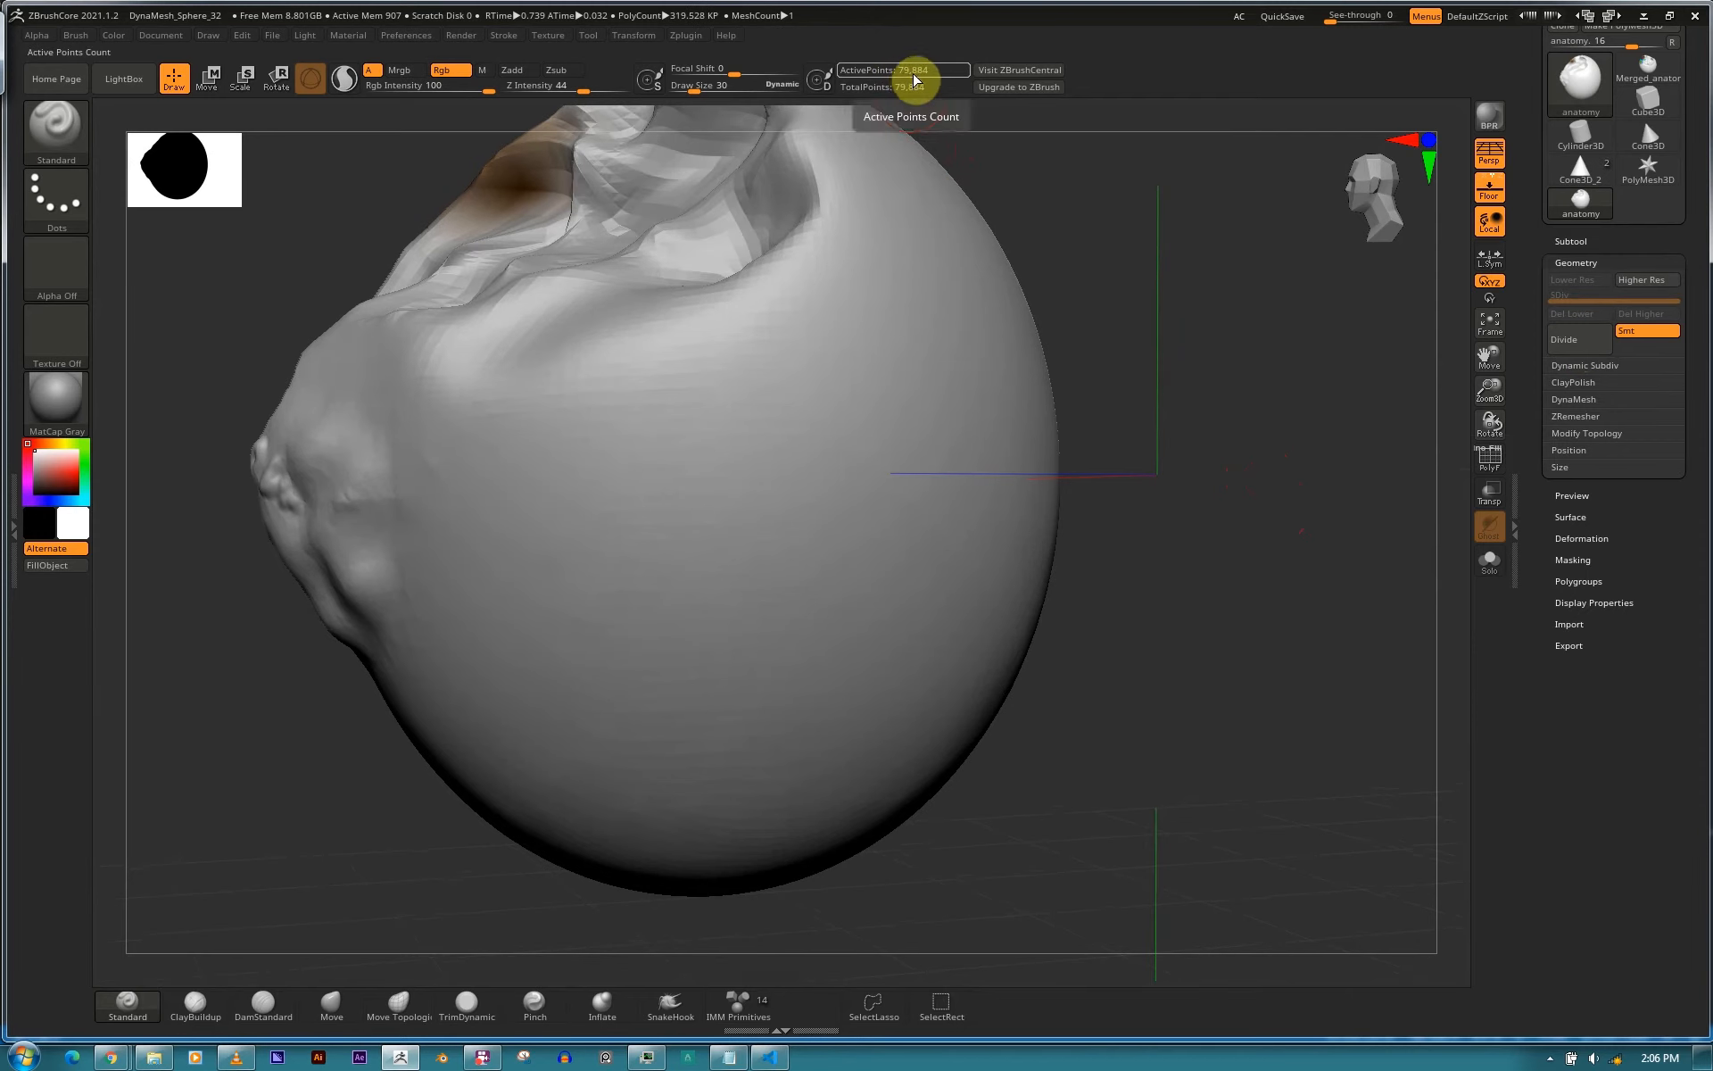
# Subdivide the anatomy mesh once to subdivision level 2 and inspect the smoother surface from several angles.
pyautogui.click(1574, 340)
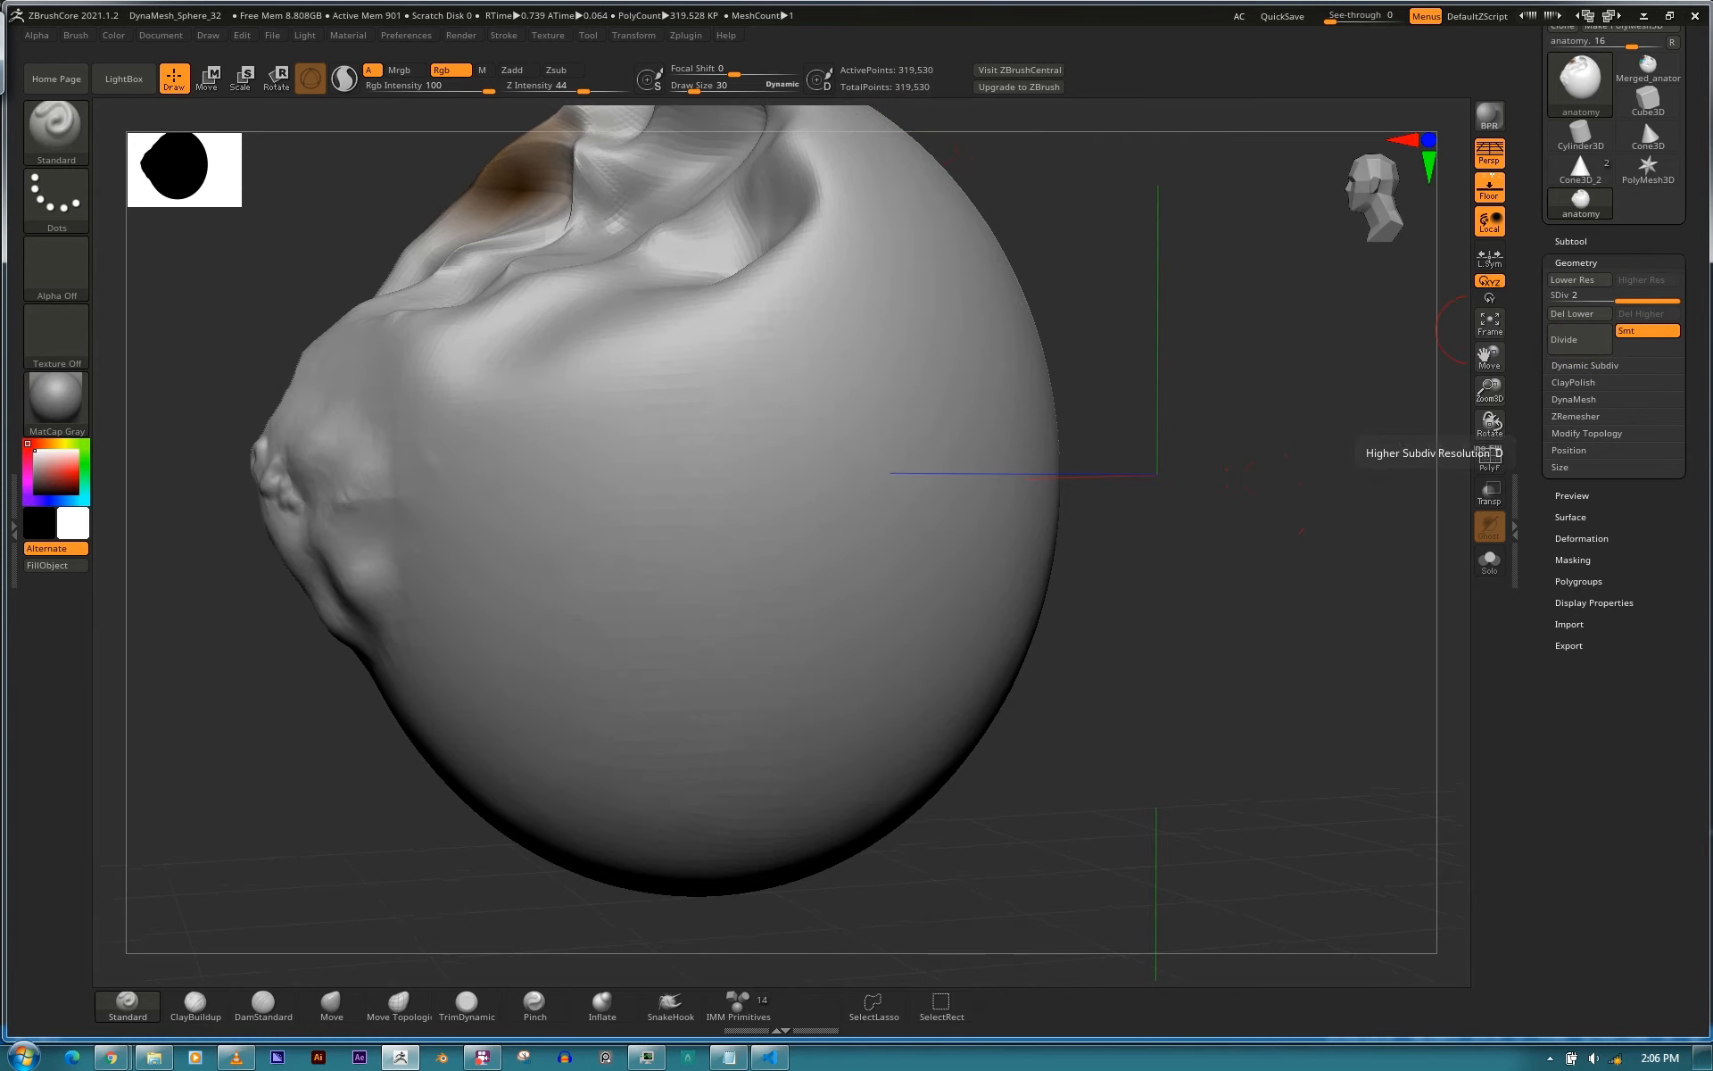
pyautogui.moveTo(1271, 325)
pyautogui.mouseDown()
pyautogui.moveTo(1220, 386)
pyautogui.moveTo(1239, 482)
pyautogui.mouseUp()
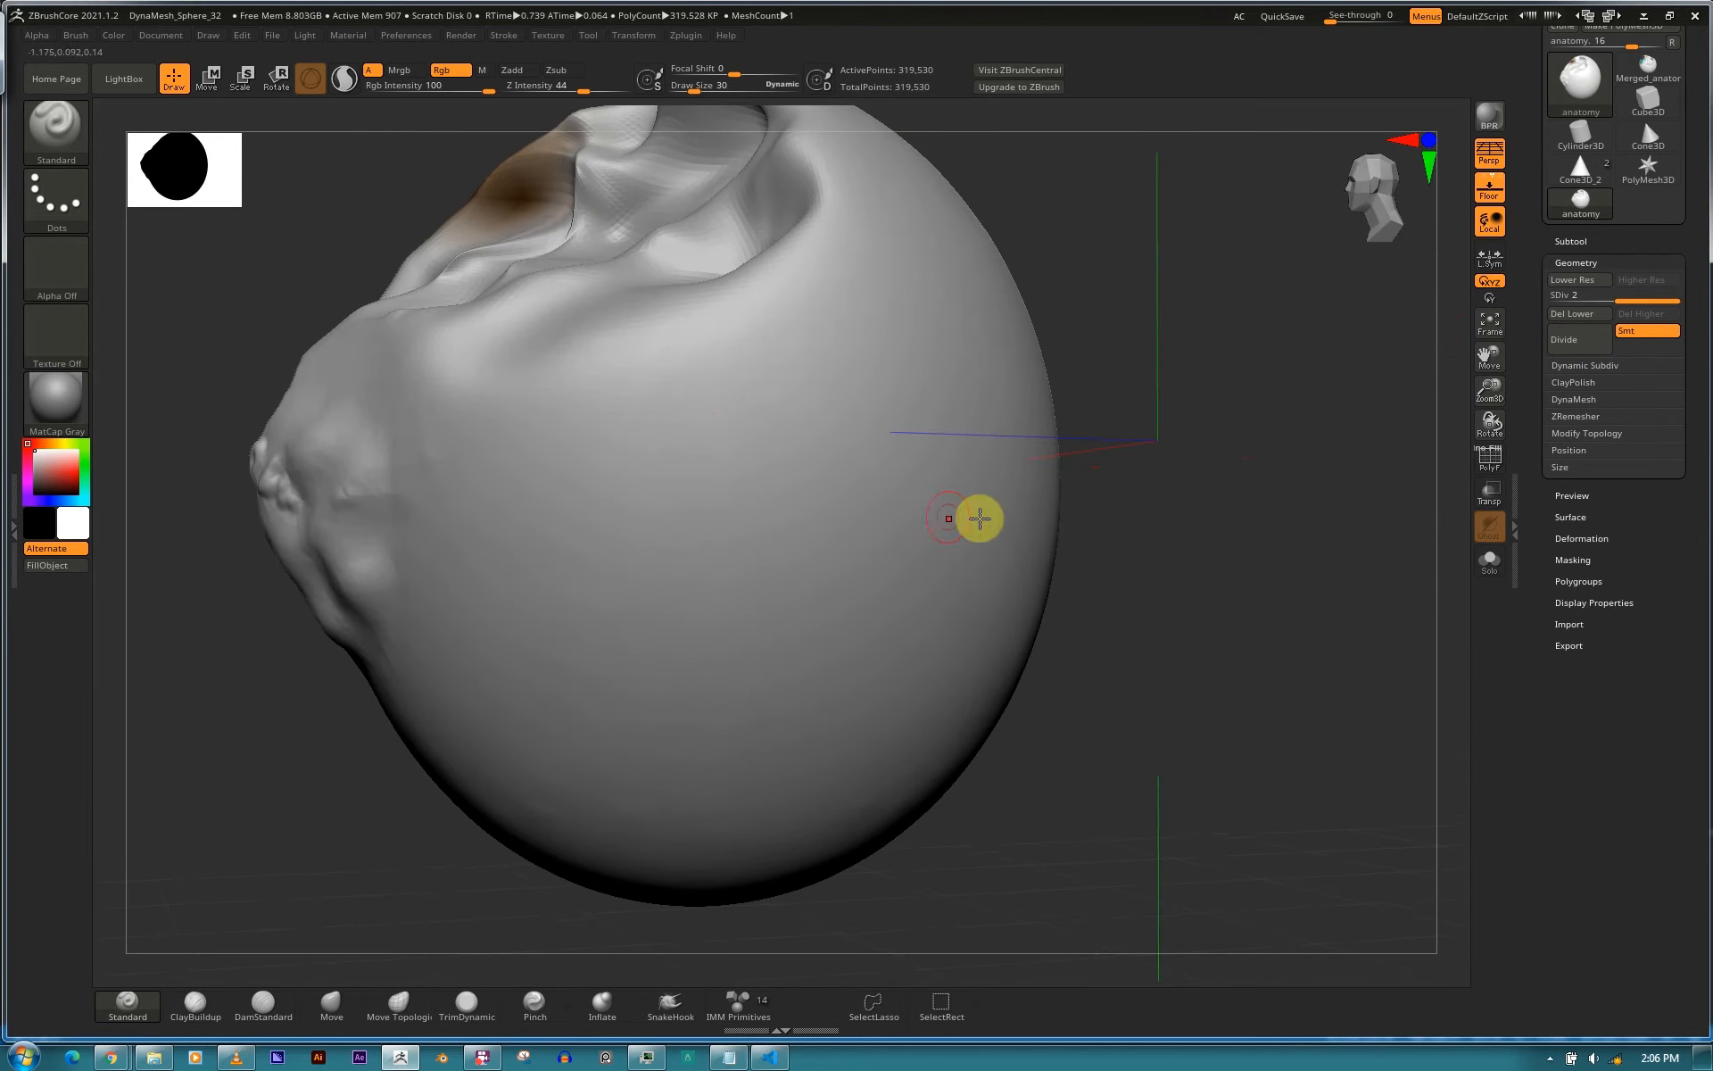
pyautogui.moveTo(1276, 509)
pyautogui.mouseDown()
pyautogui.moveTo(1338, 474)
pyautogui.moveTo(1293, 508)
pyautogui.moveTo(1305, 541)
pyautogui.moveTo(1285, 597)
pyautogui.mouseUp()
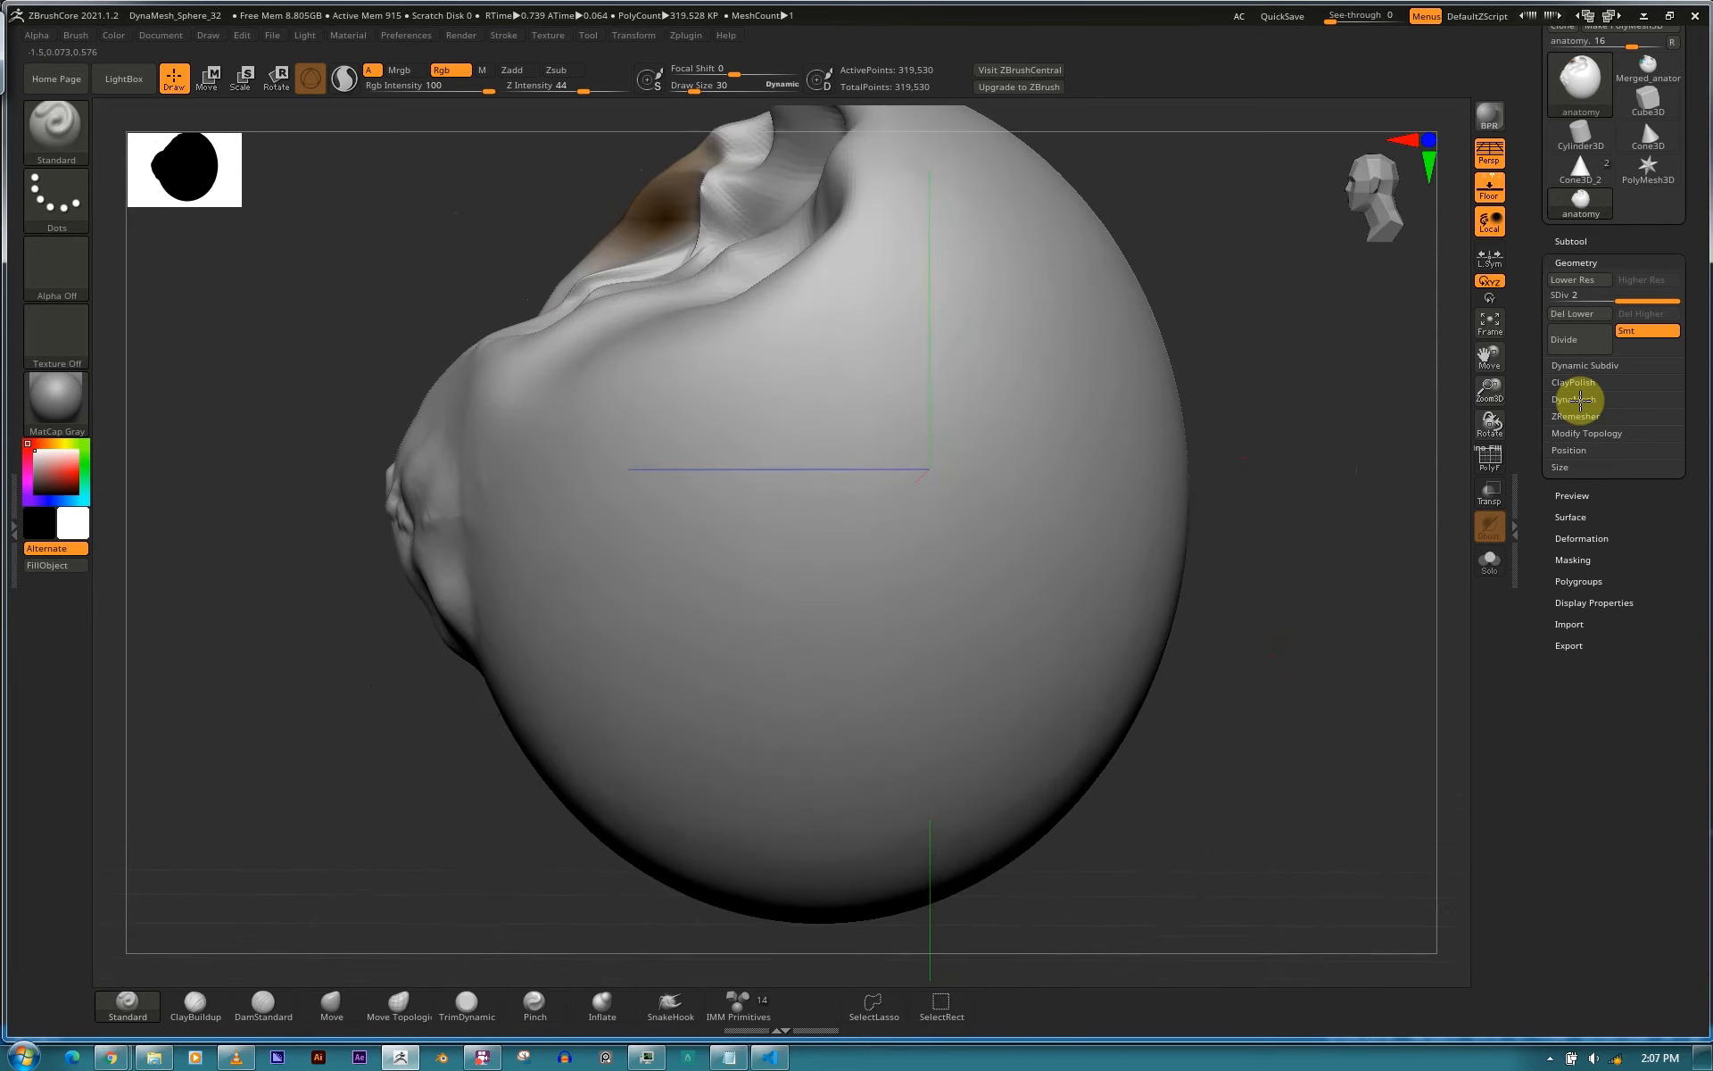
pyautogui.moveTo(1581, 401)
pyautogui.mouseDown()
pyautogui.moveTo(1303, 440)
pyautogui.moveTo(1369, 449)
pyautogui.mouseUp()
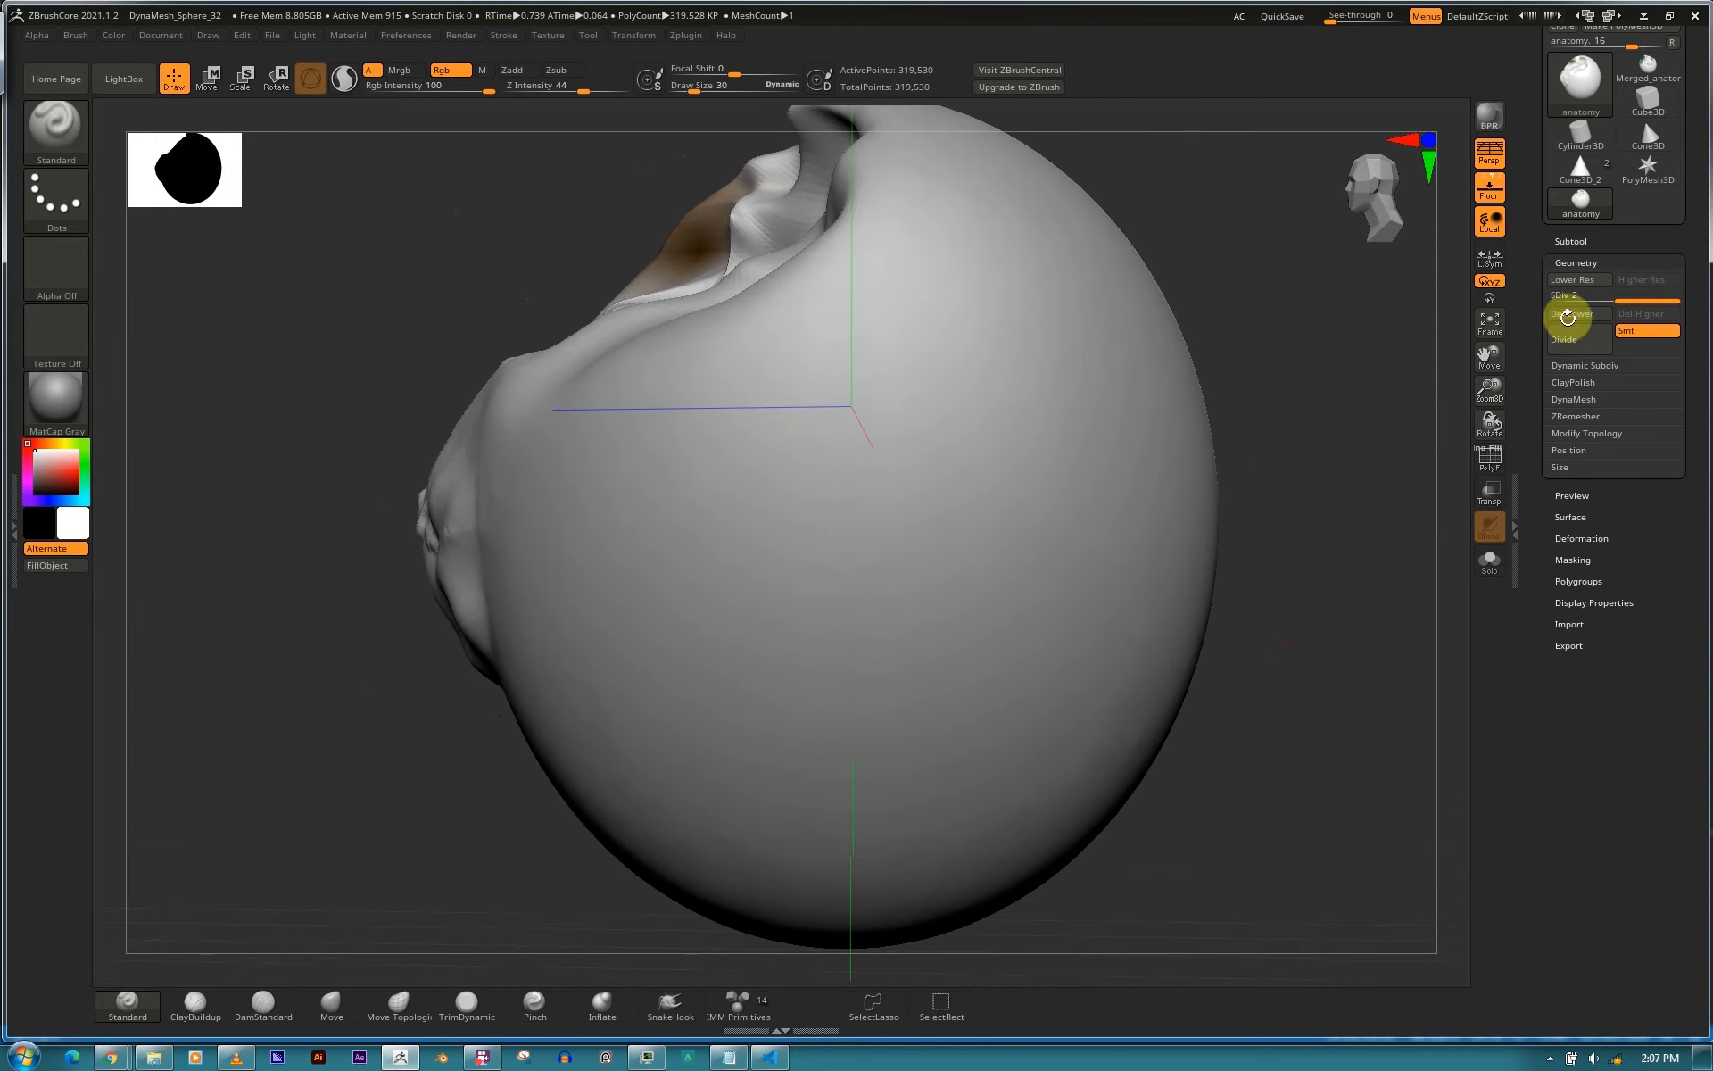
pyautogui.click(1598, 264)
pyautogui.click(1593, 266)
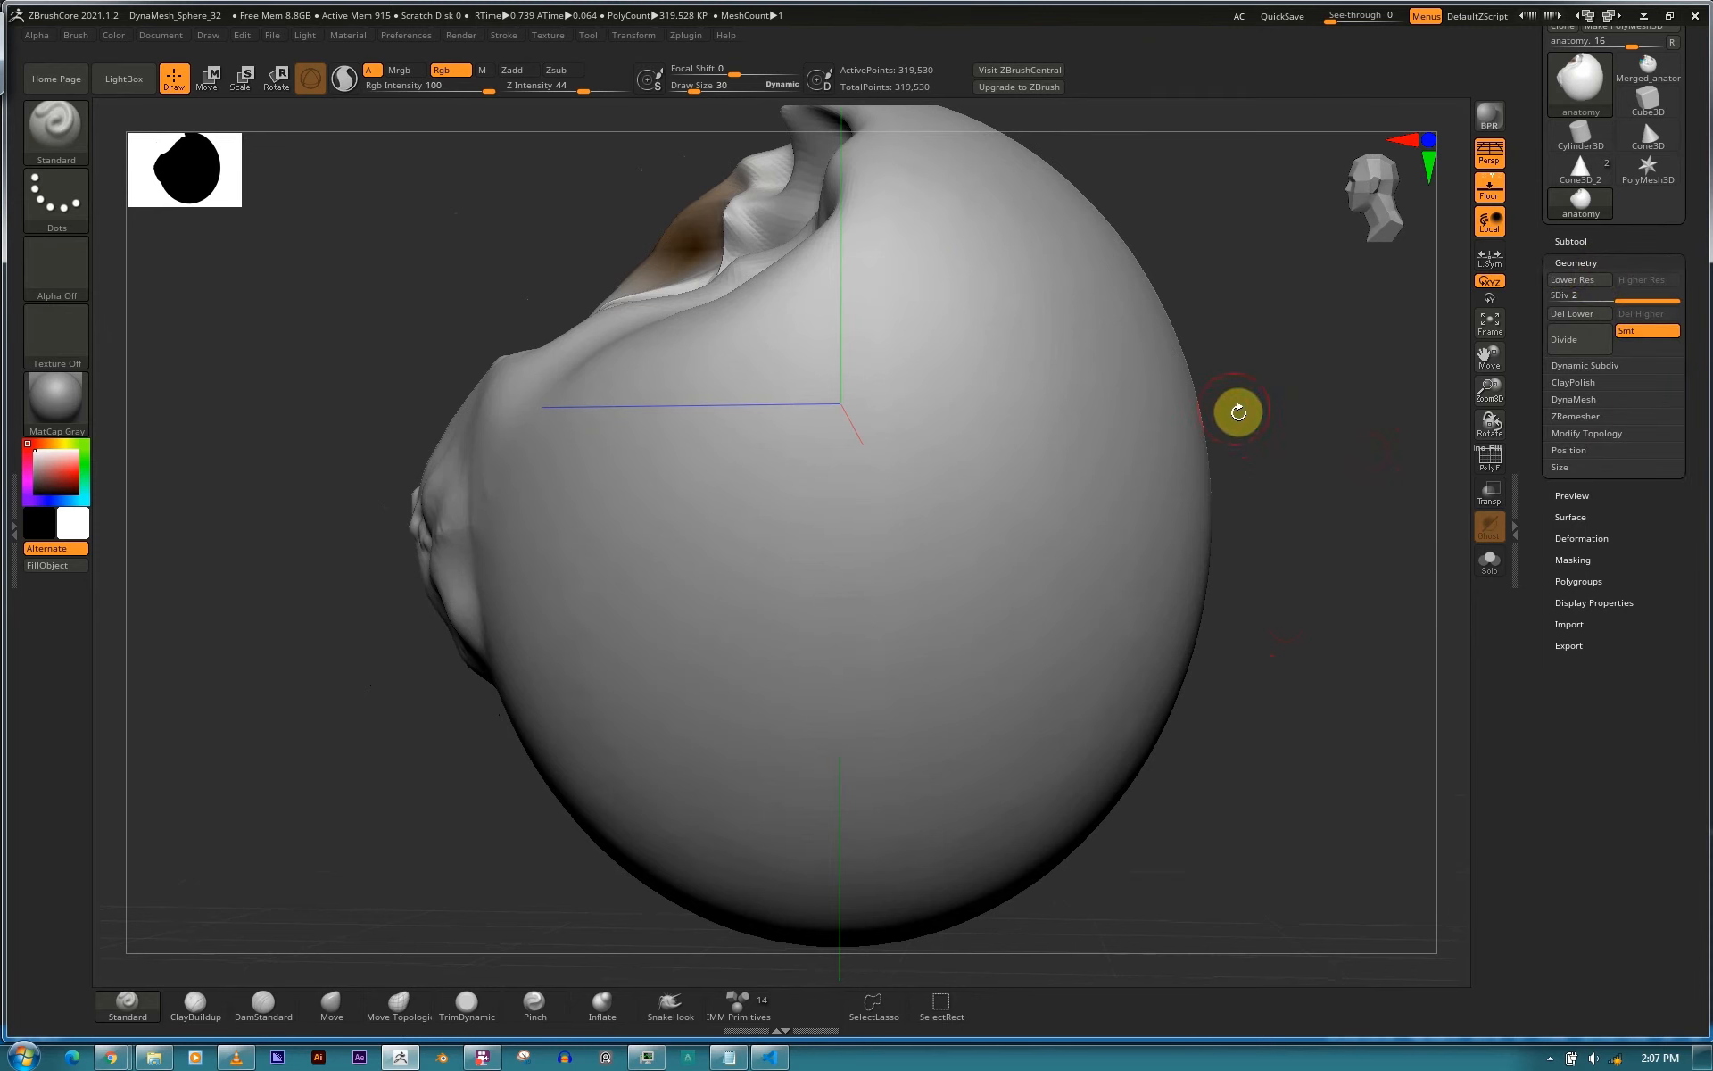
# Paint a short diagonal mask stroke on the smooth side of the anatomy sphere and remove the lighter extra strokes around it.
pyautogui.moveTo(1281, 409)
pyautogui.mouseDown()
pyautogui.moveTo(1308, 420)
pyautogui.moveTo(1235, 486)
pyautogui.moveTo(1006, 512)
pyautogui.moveTo(1140, 471)
pyautogui.mouseUp()
pyautogui.moveTo(995, 485); pyautogui.dragTo(1094, 533)
pyautogui.moveTo(1090, 462)
pyautogui.keyDown('ctrl'); pyautogui.mouseDown()
pyautogui.moveTo(990, 497)
pyautogui.moveTo(1024, 512)
pyautogui.moveTo(1018, 481)
pyautogui.mouseUp(); pyautogui.keyUp('ctrl')
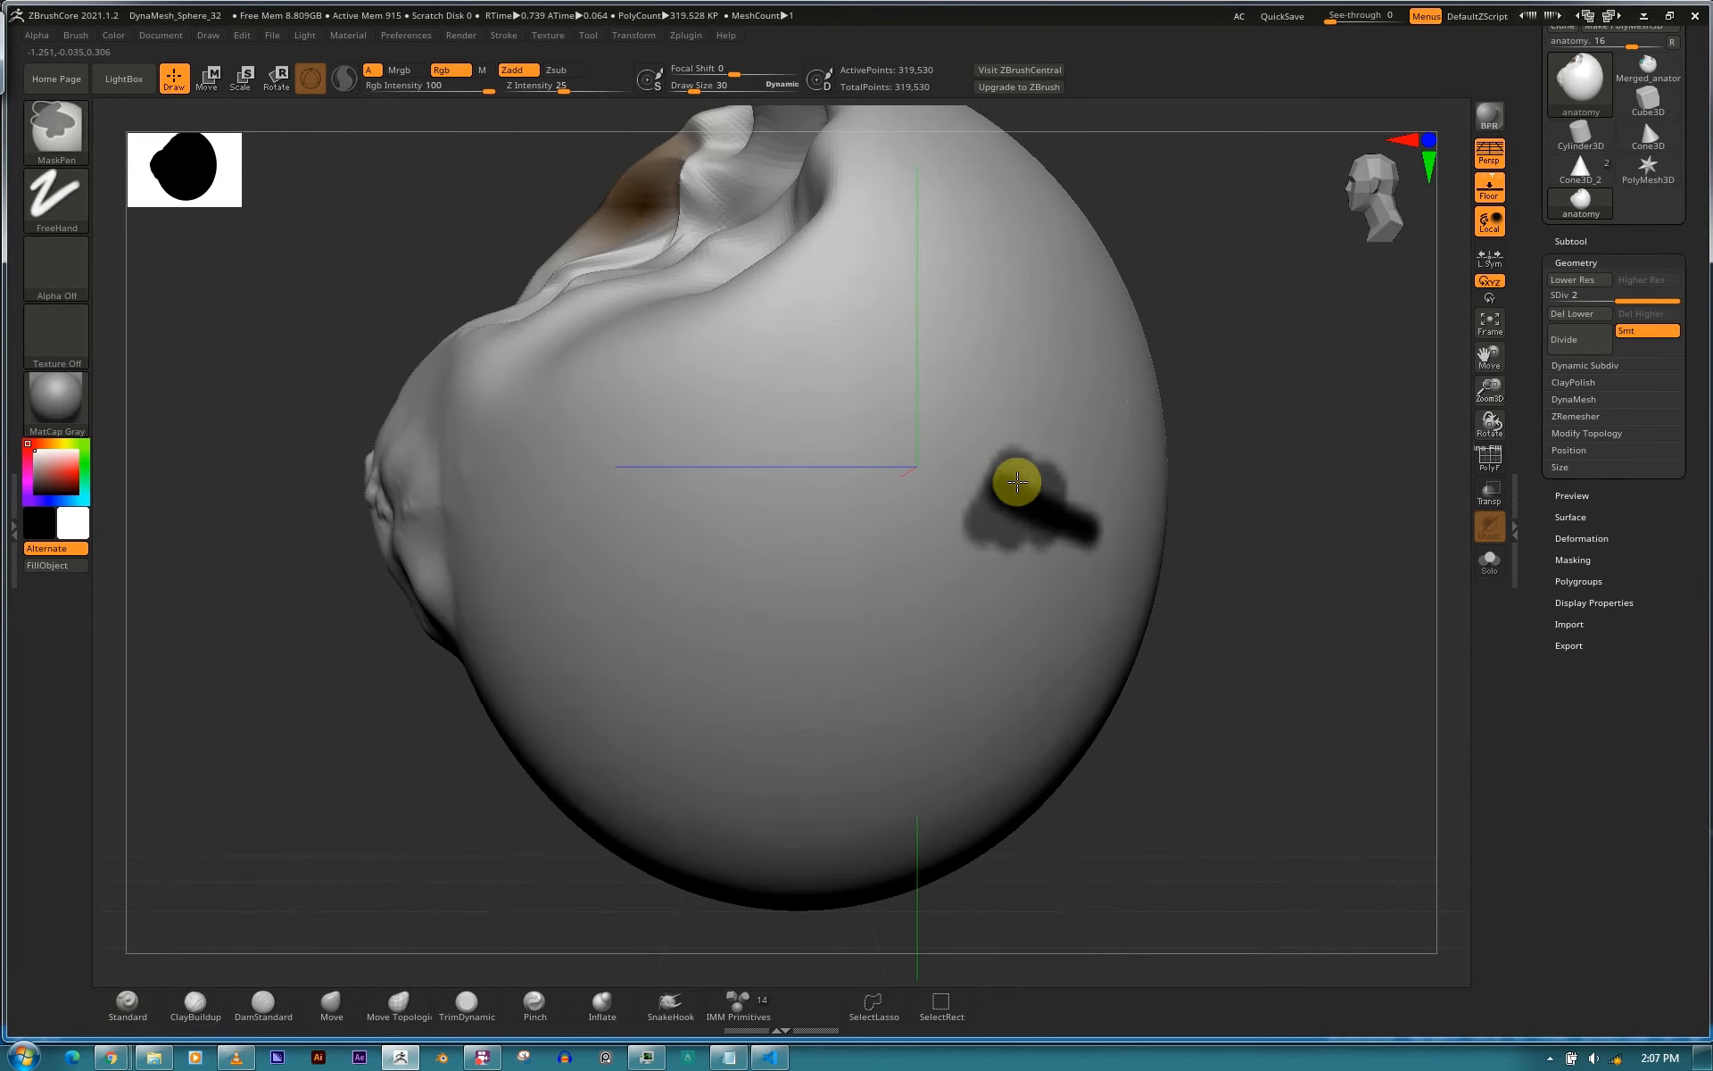
pyautogui.keyDown('ctrl'); pyautogui.moveTo(1258, 559); pyautogui.dragTo(1229, 534); pyautogui.keyUp('ctrl')
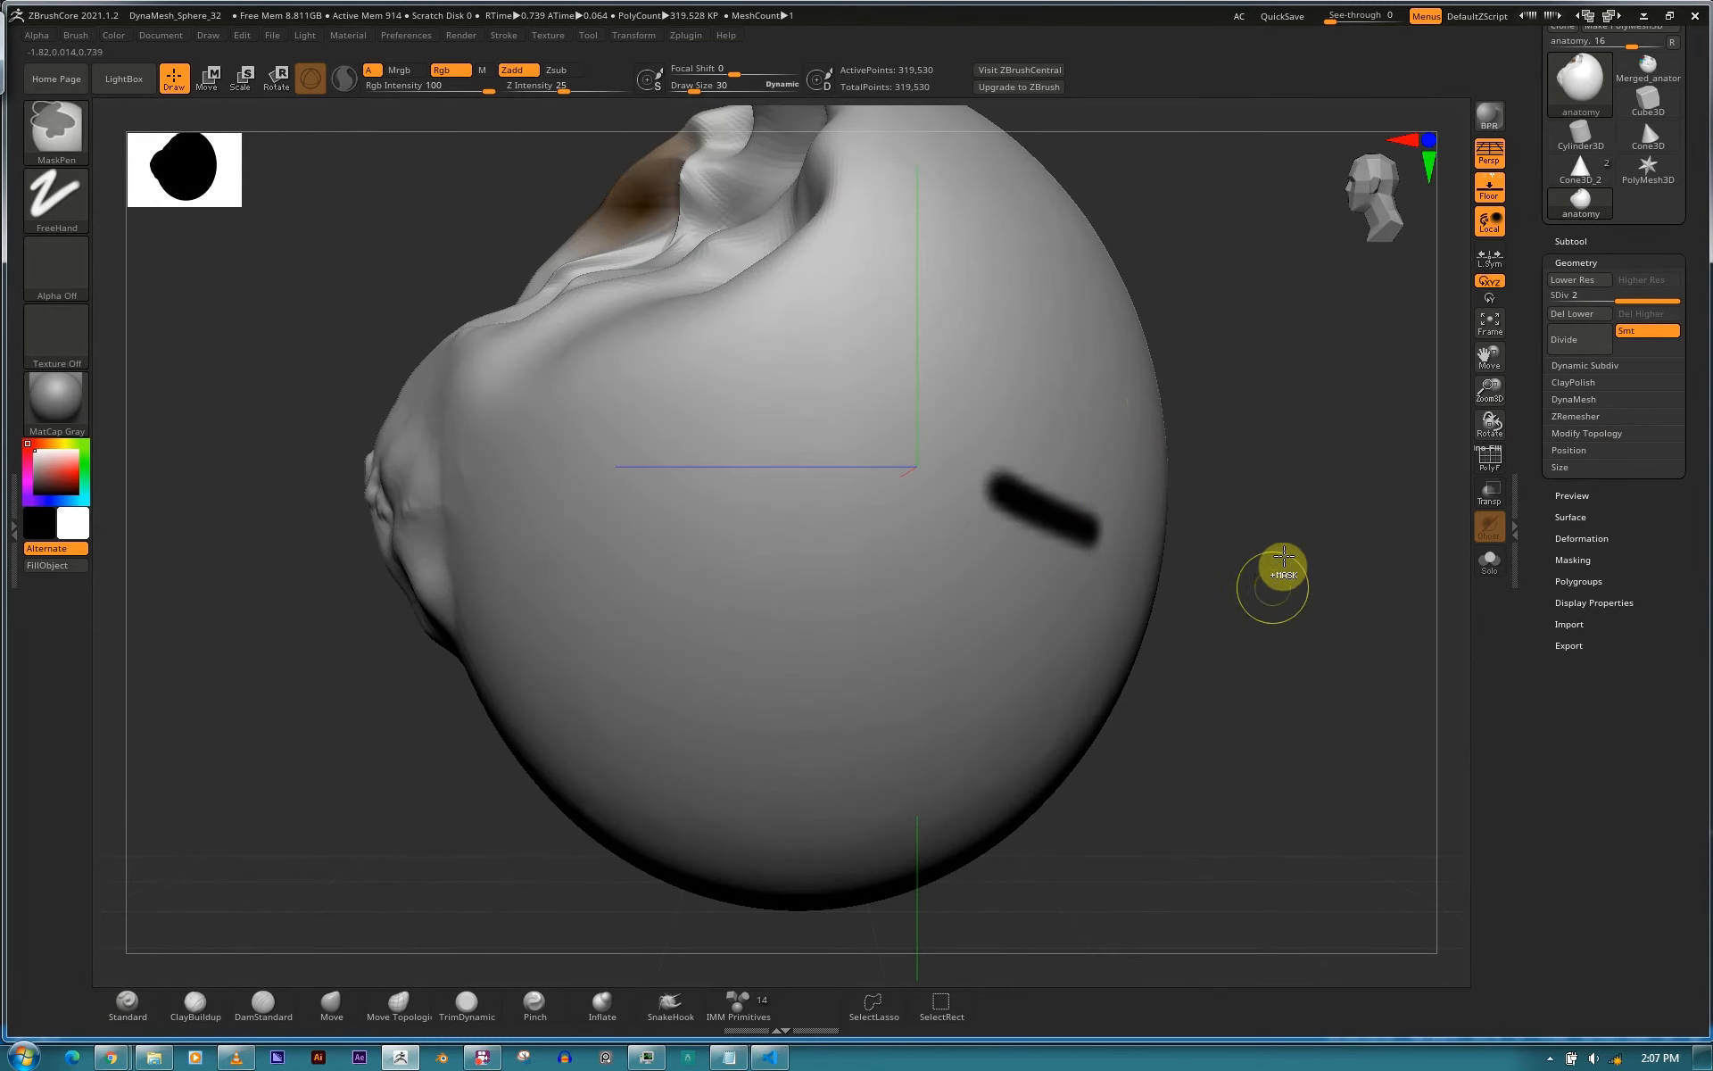
pyautogui.moveTo(1289, 478)
pyautogui.mouseDown()
pyautogui.moveTo(1303, 574)
pyautogui.moveTo(1285, 482)
pyautogui.moveTo(1304, 512)
pyautogui.mouseUp()
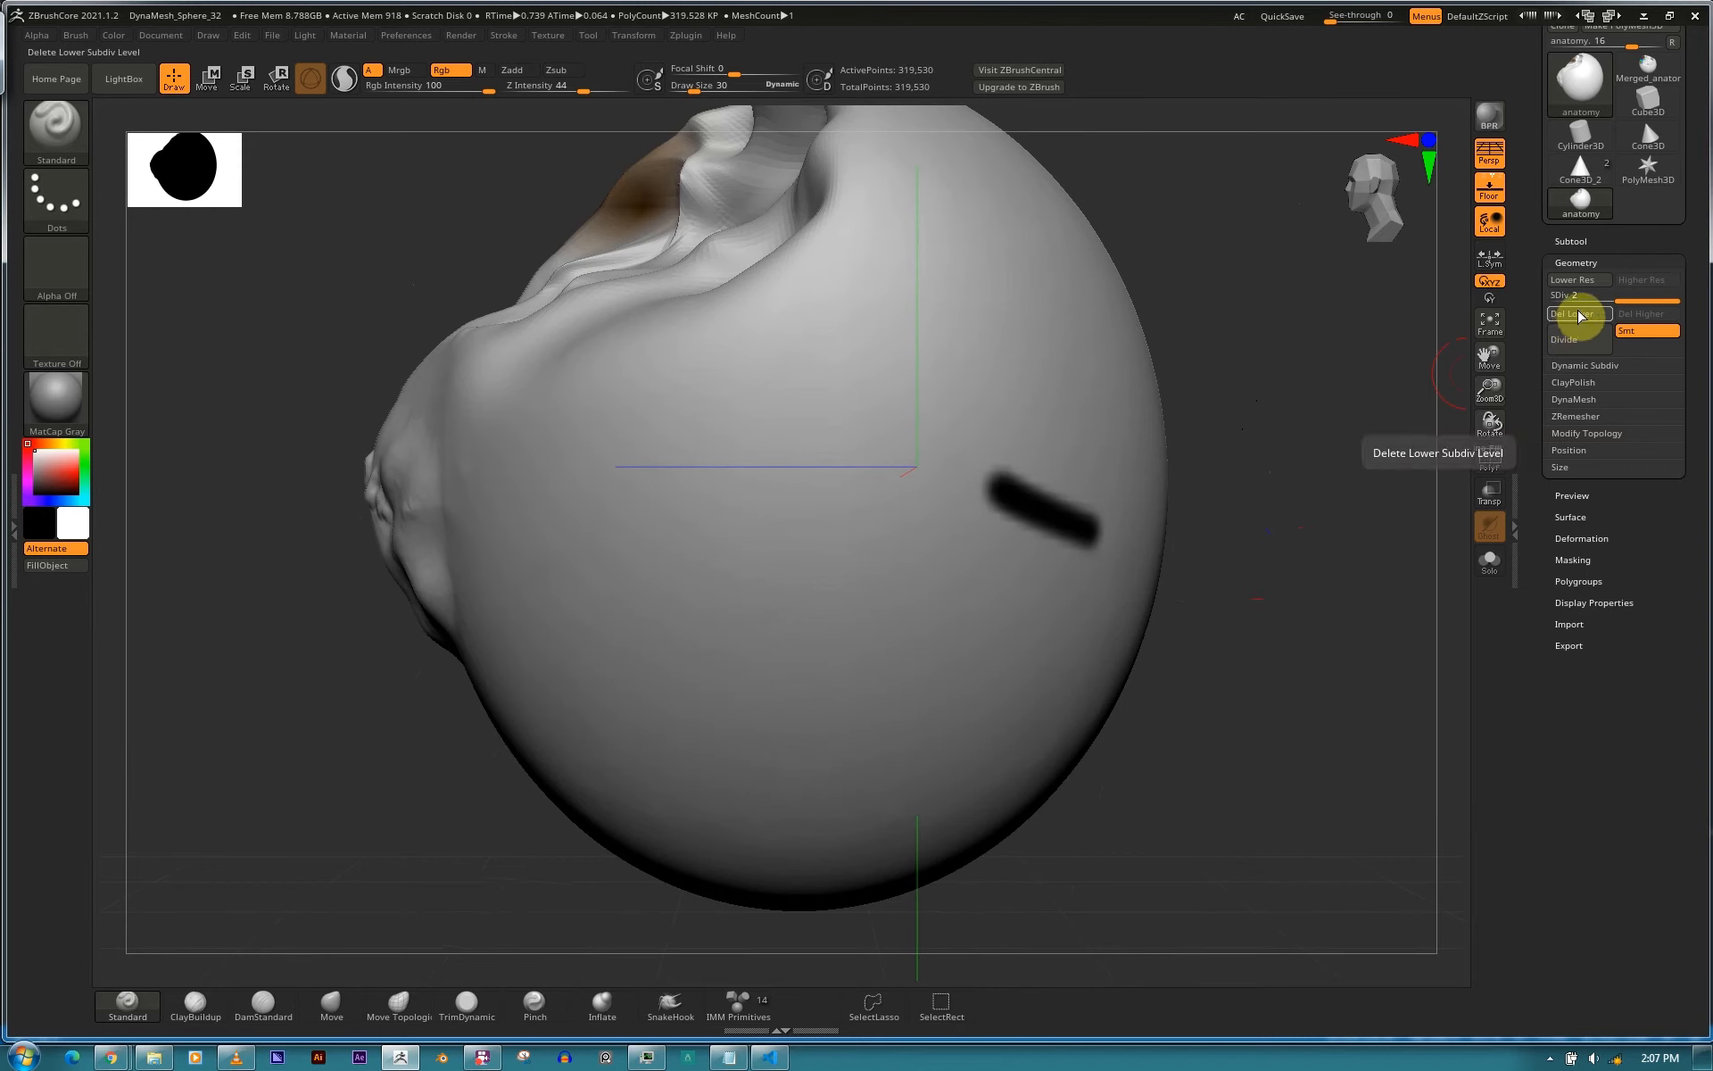
# Set the anatomy mesh's SDiv value to 1 and return it to 2.
pyautogui.click(1588, 261)
pyautogui.click(1589, 261)
pyautogui.click(1614, 260)
pyautogui.click(1602, 259)
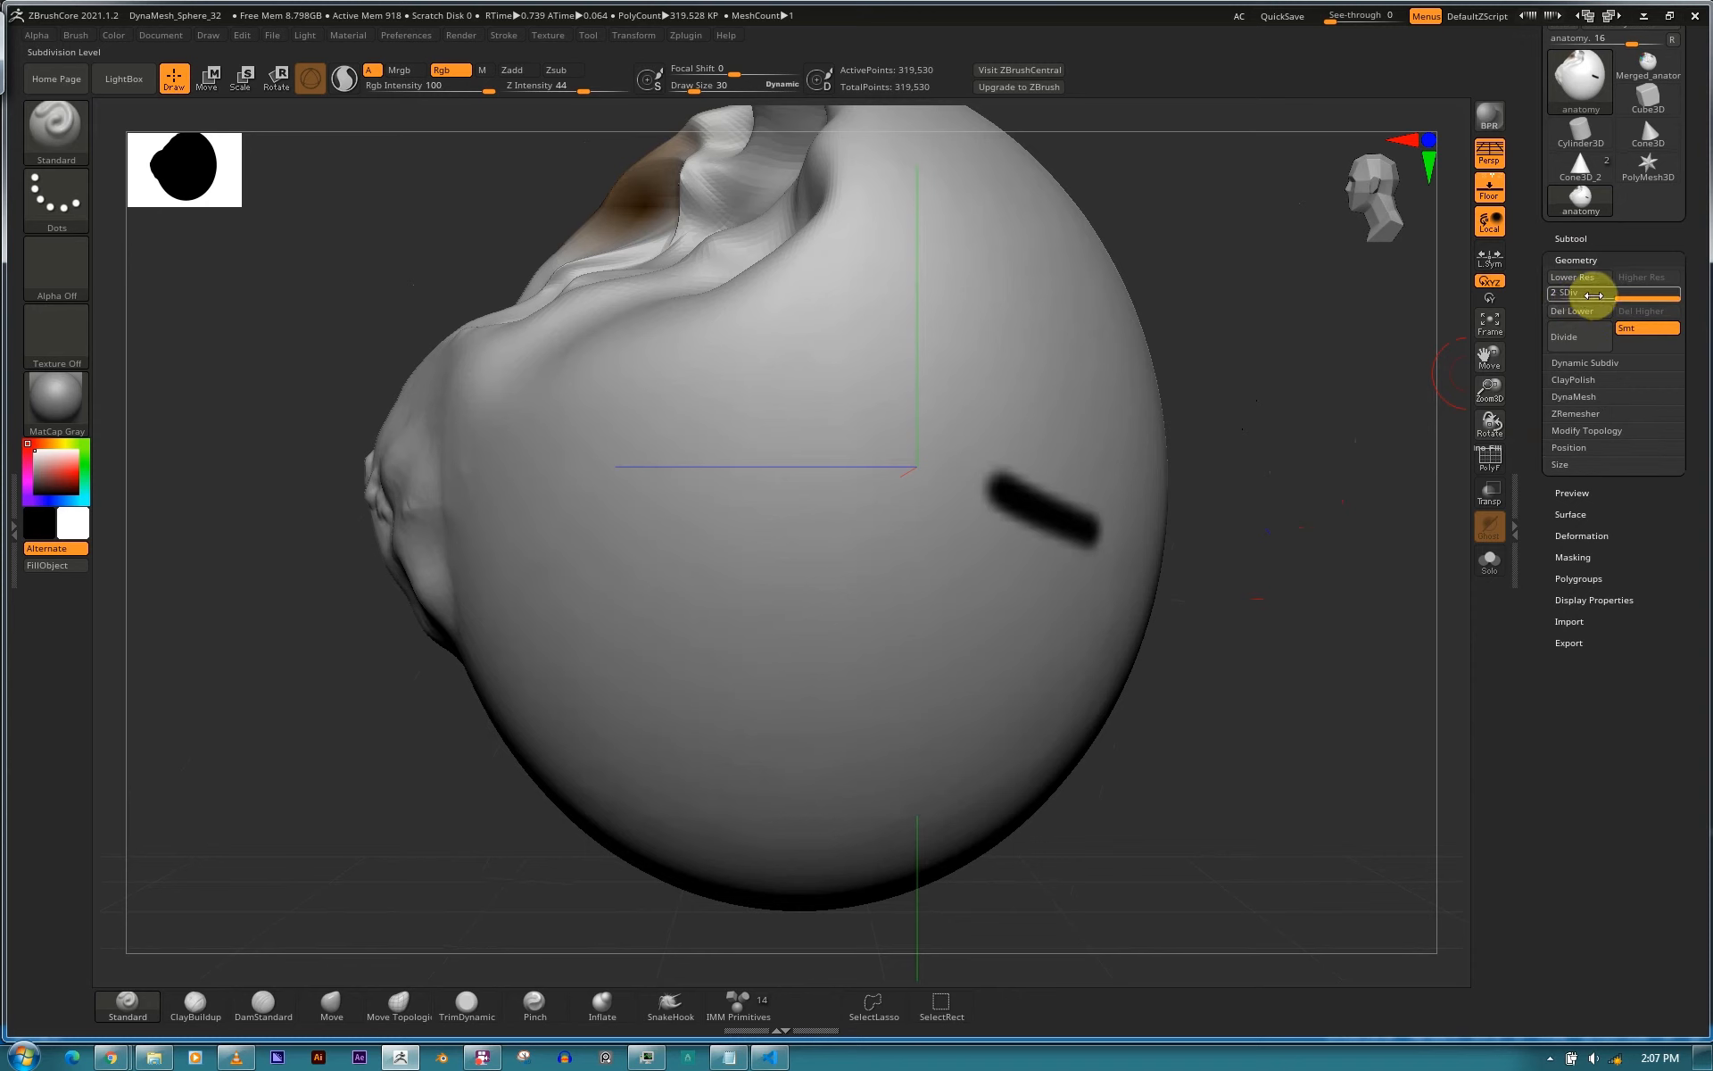
pyautogui.moveTo(1644, 295); pyautogui.dragTo(1595, 293)
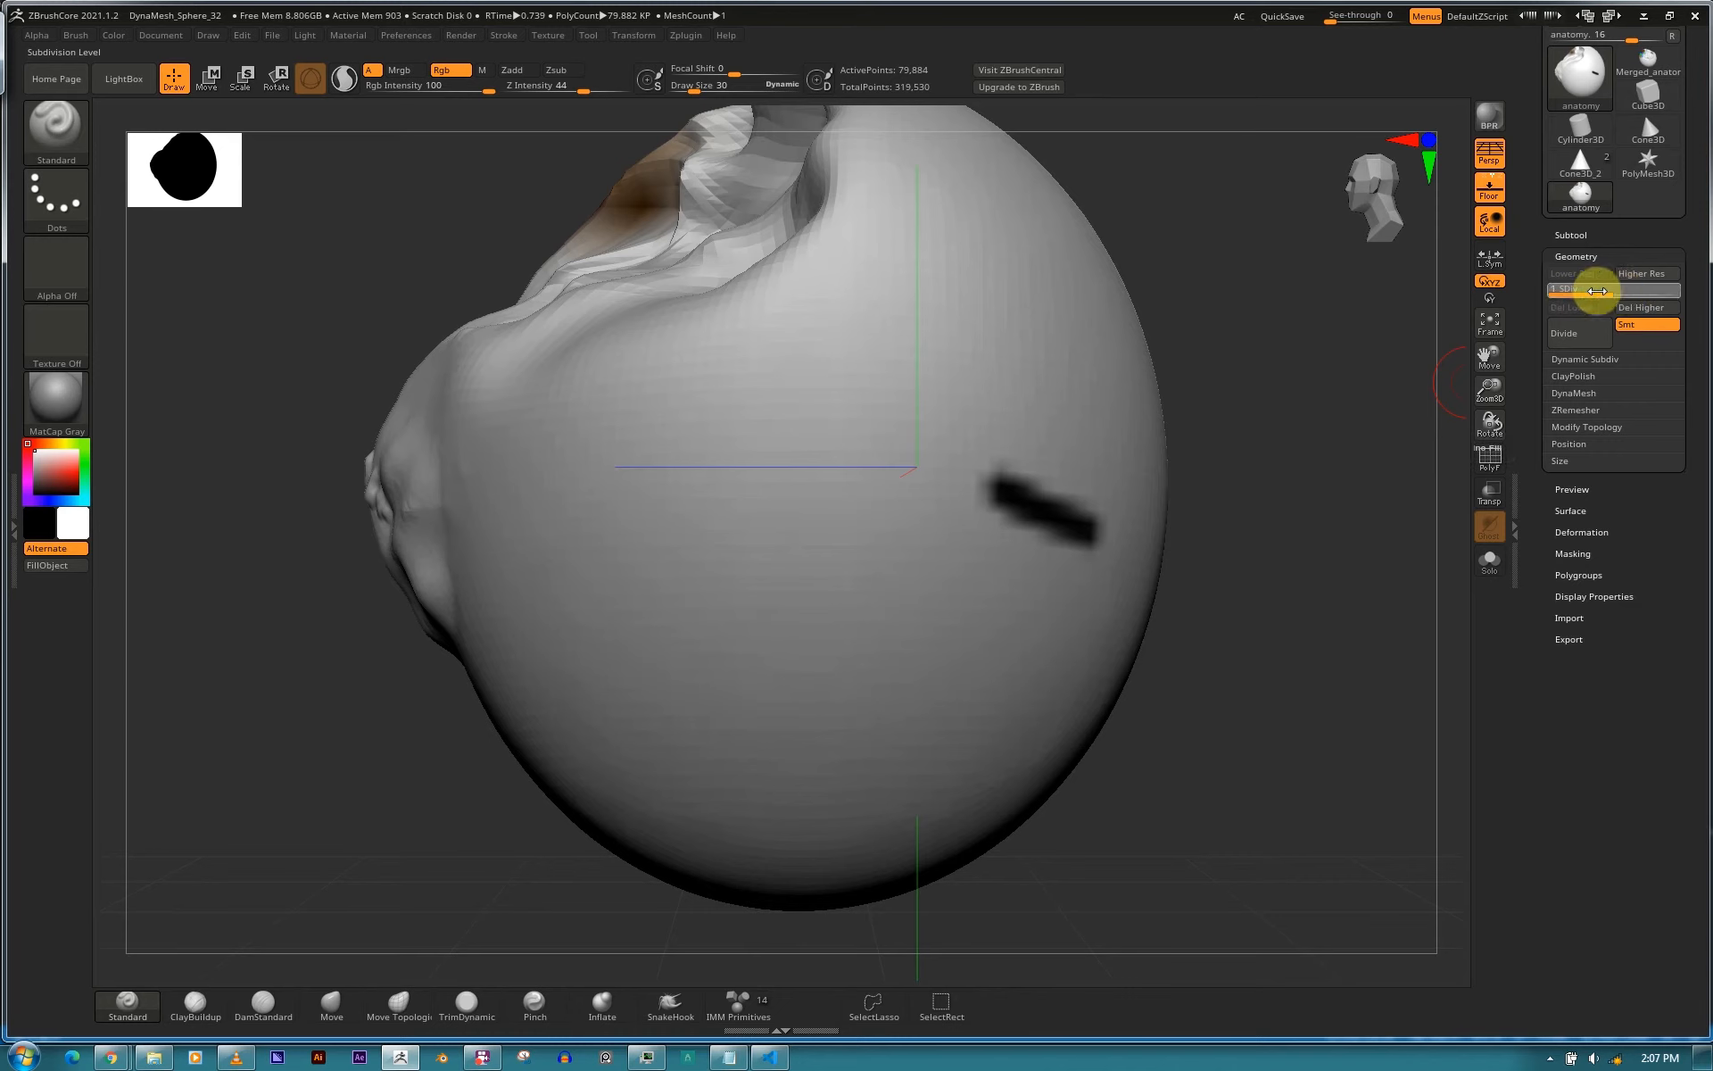
pyautogui.click(1576, 299)
pyautogui.click(1634, 294)
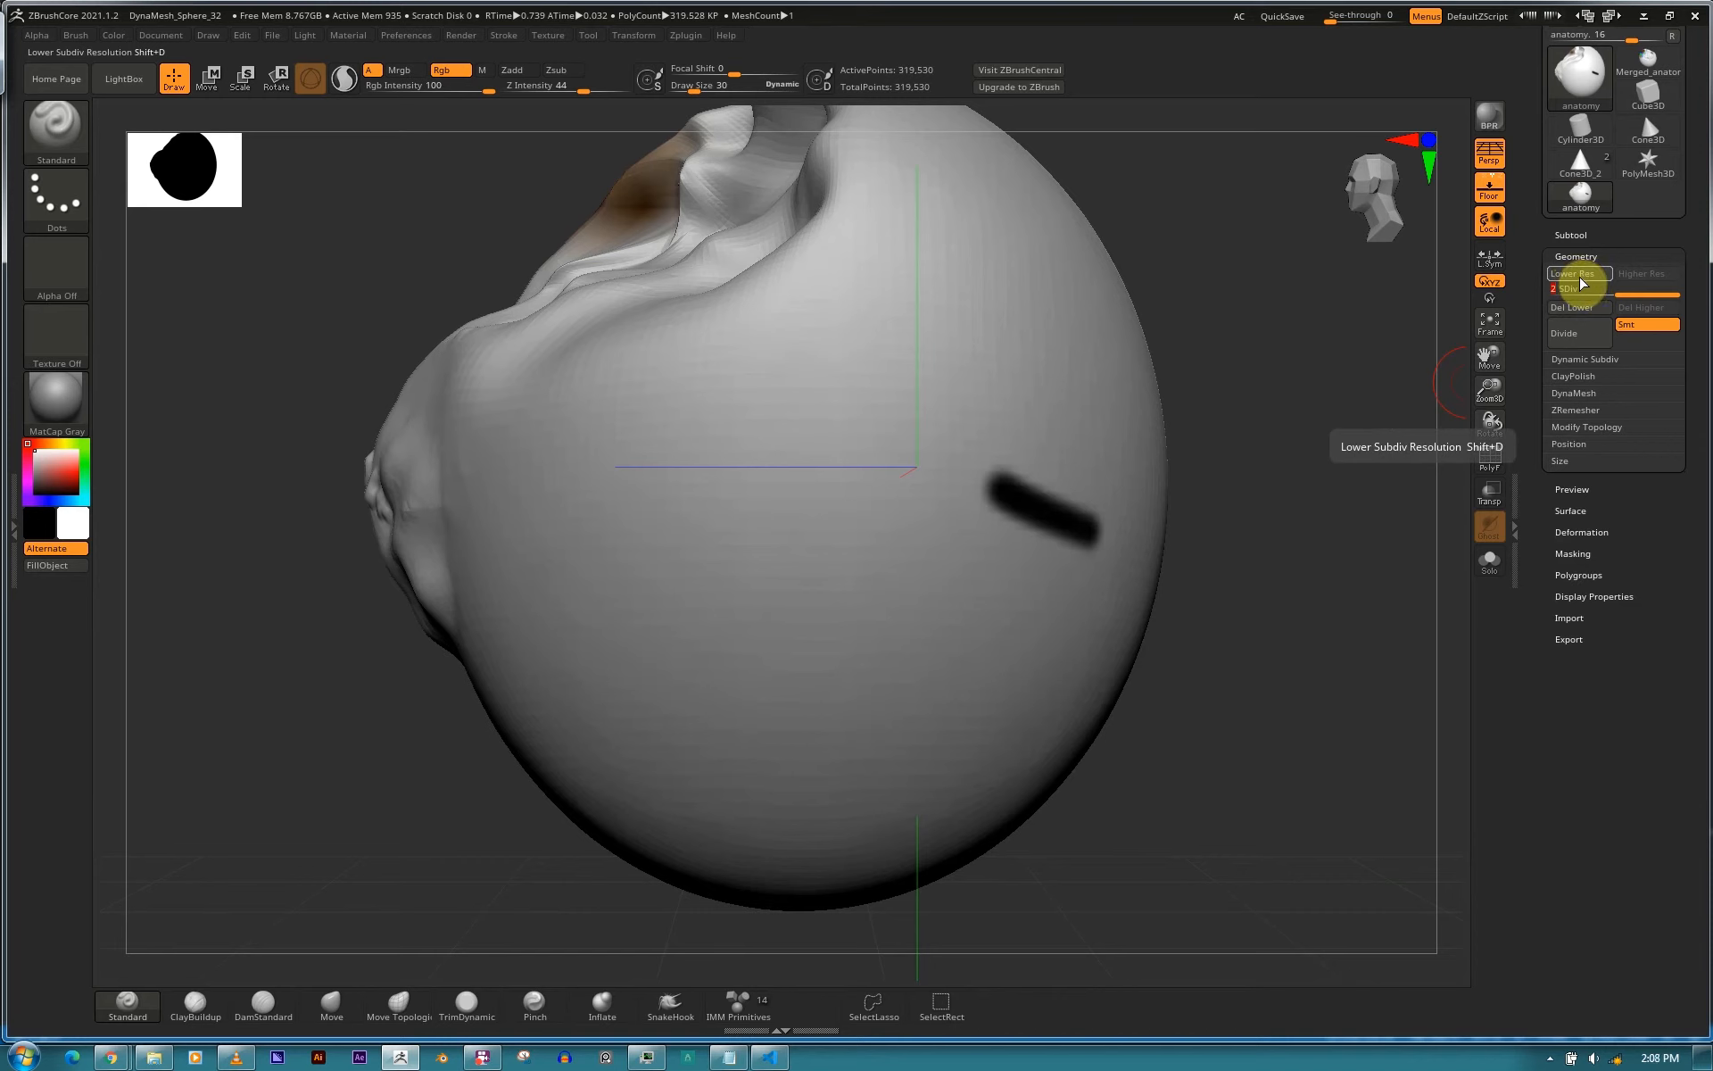
# Switch the anatomy mesh repeatedly between its lower and higher resolution, ending at subdivision level 2.
pyautogui.click(1587, 281)
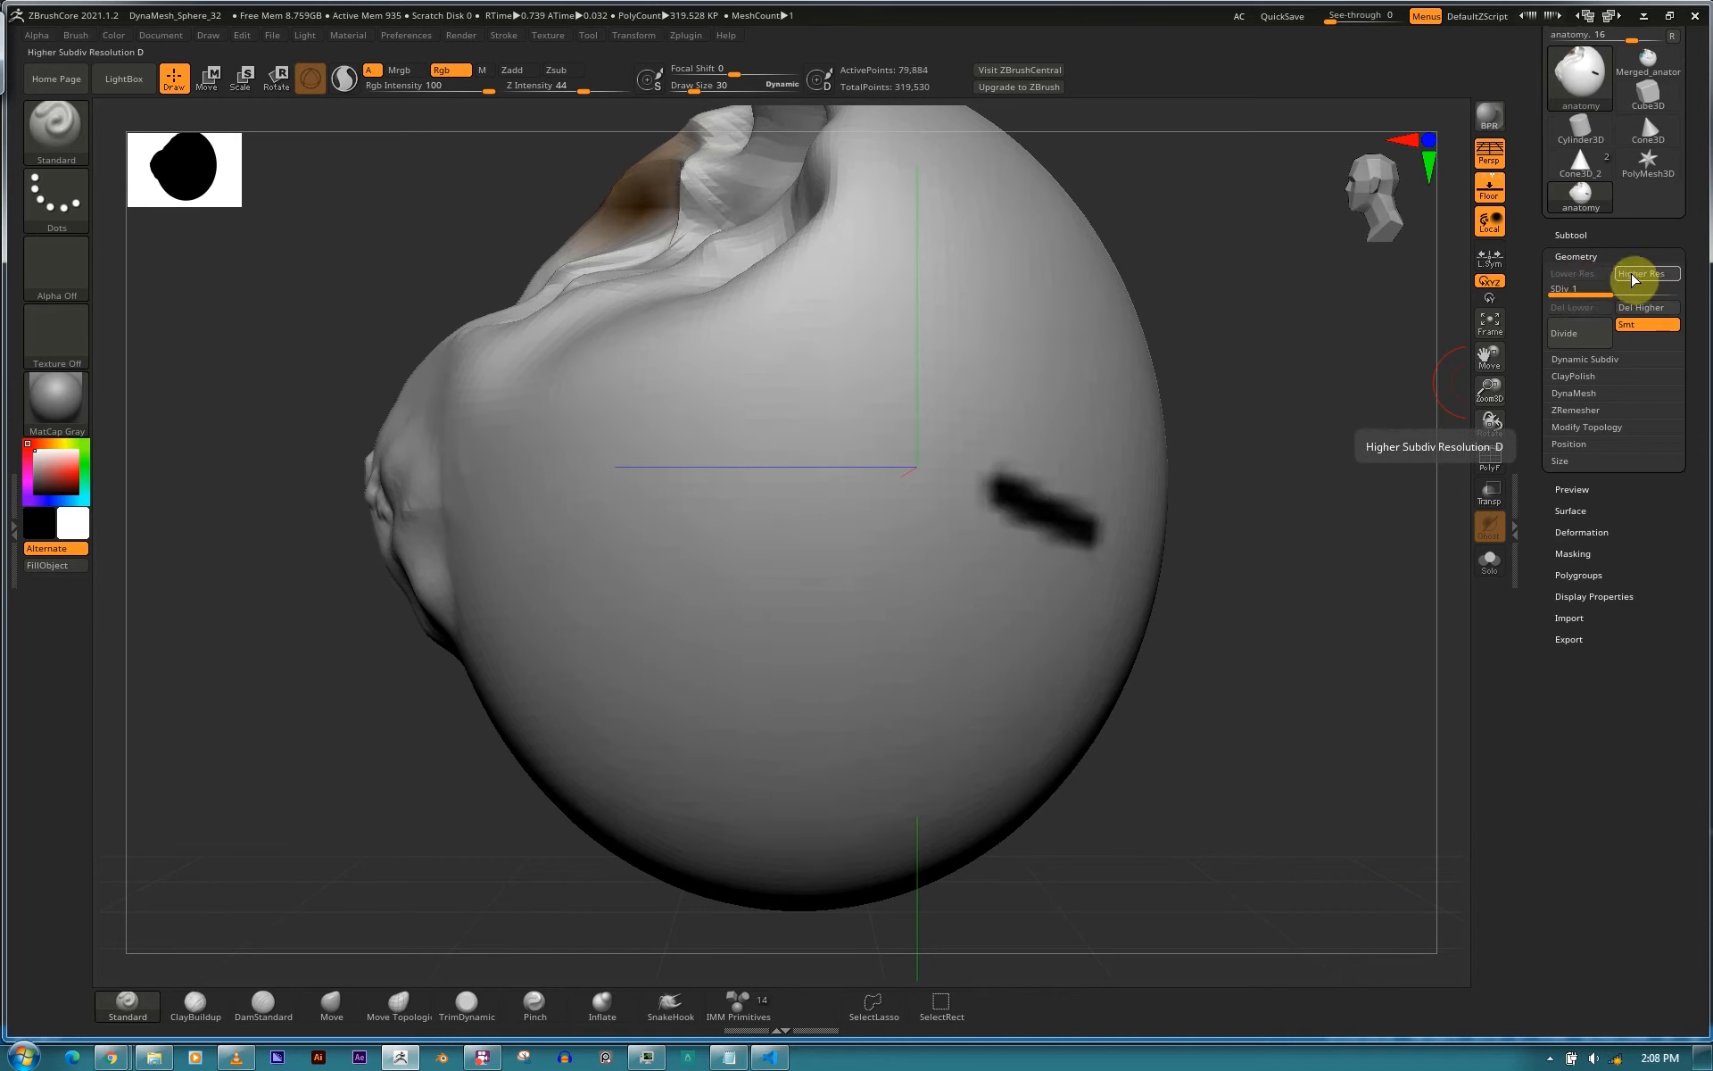
pyautogui.click(1634, 281)
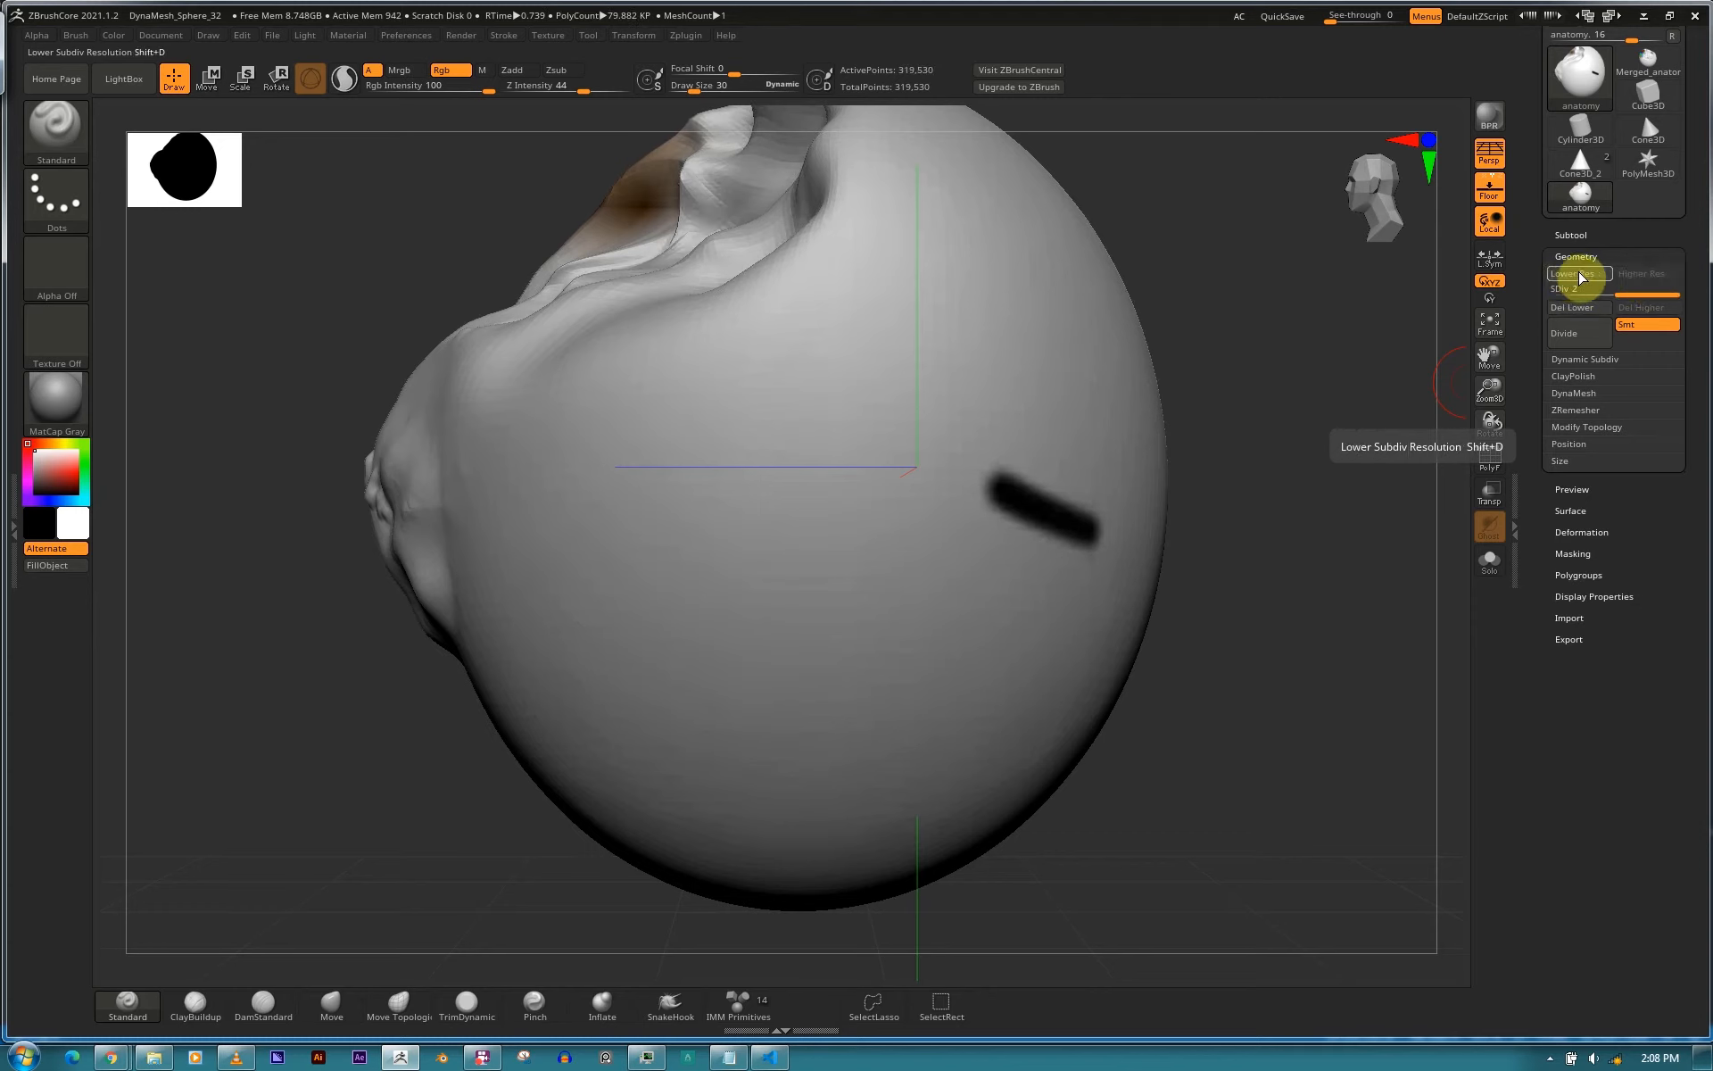
pyautogui.hotkey('shift', 'd')
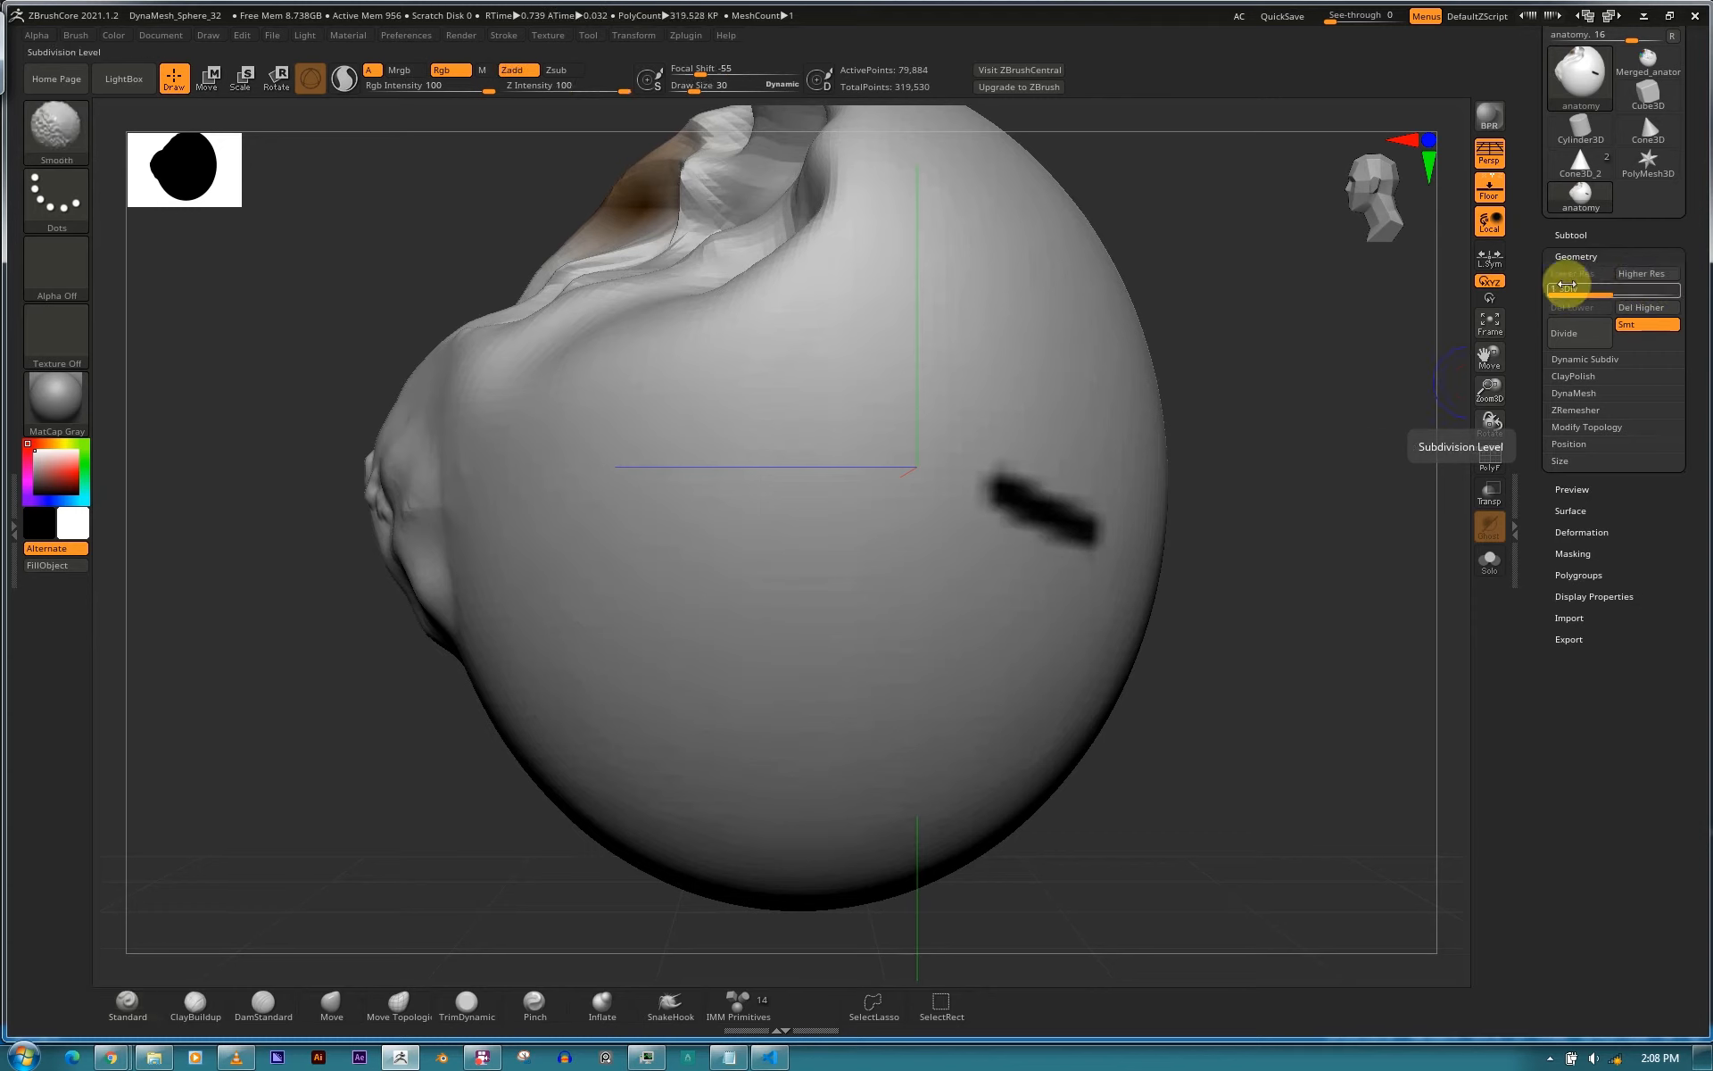
pyautogui.press('d')
pyautogui.hotkey('shift', 'd')
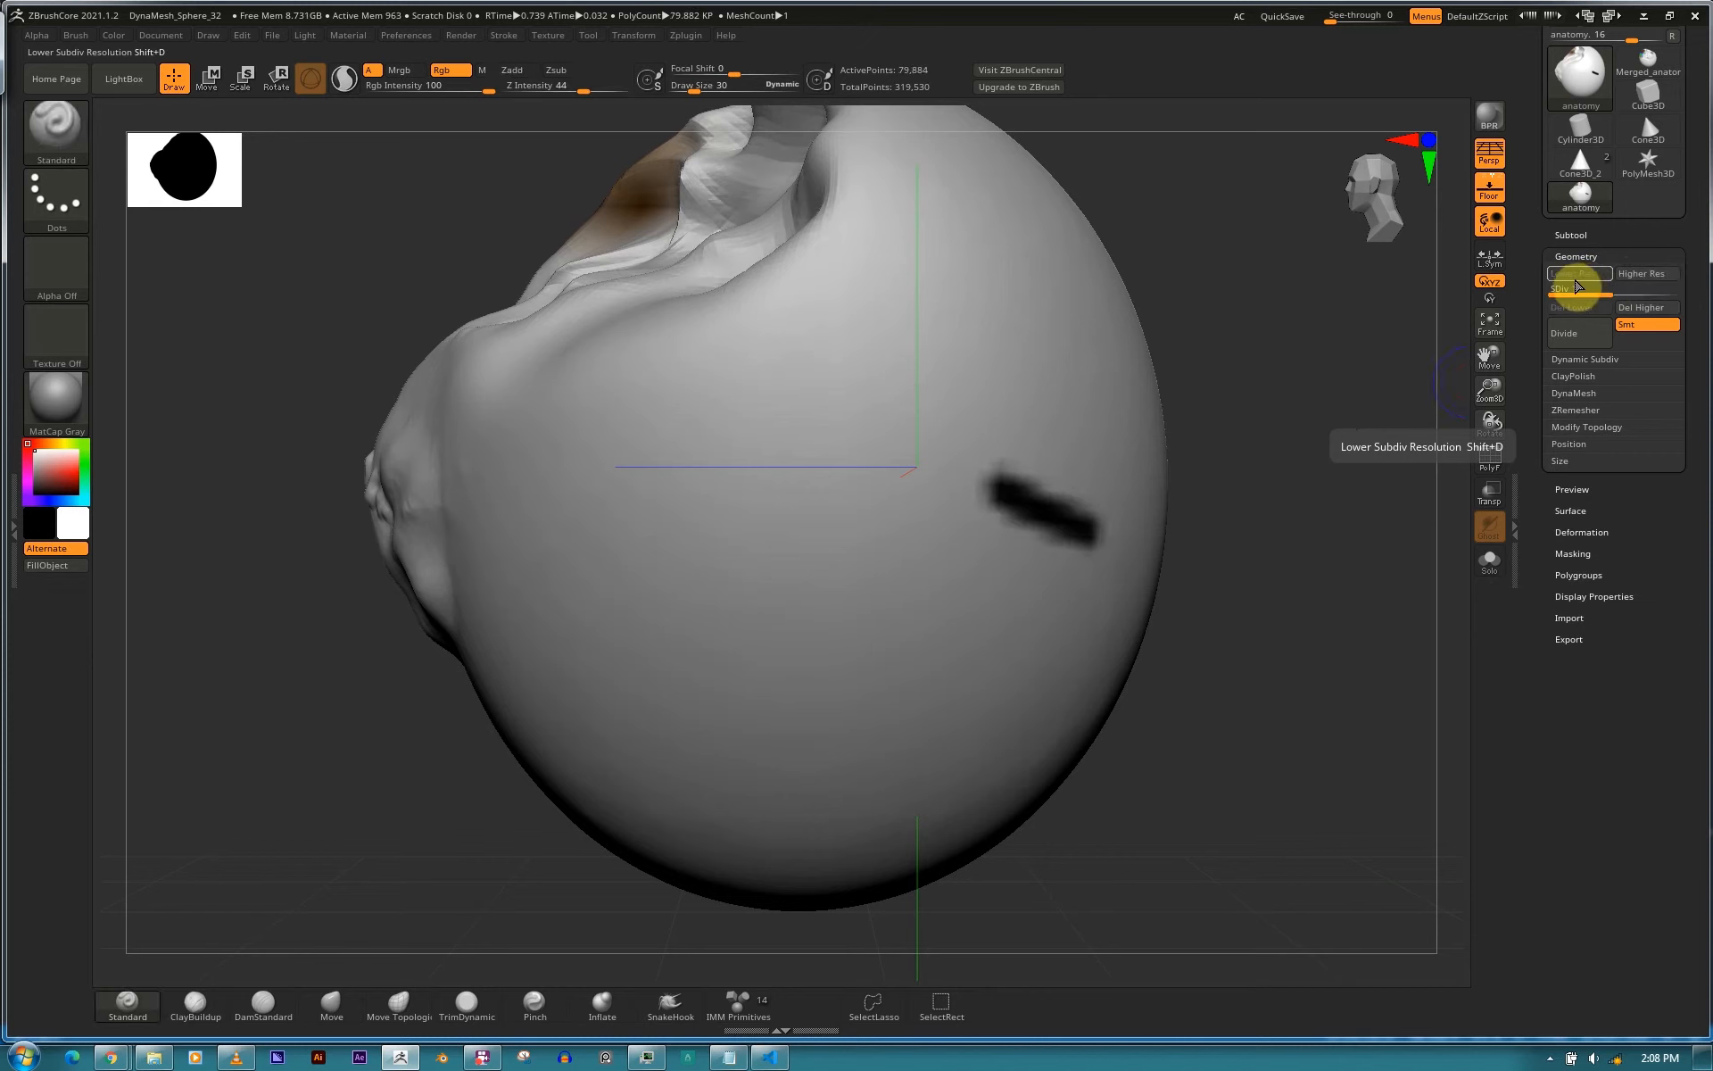
pyautogui.press('d')
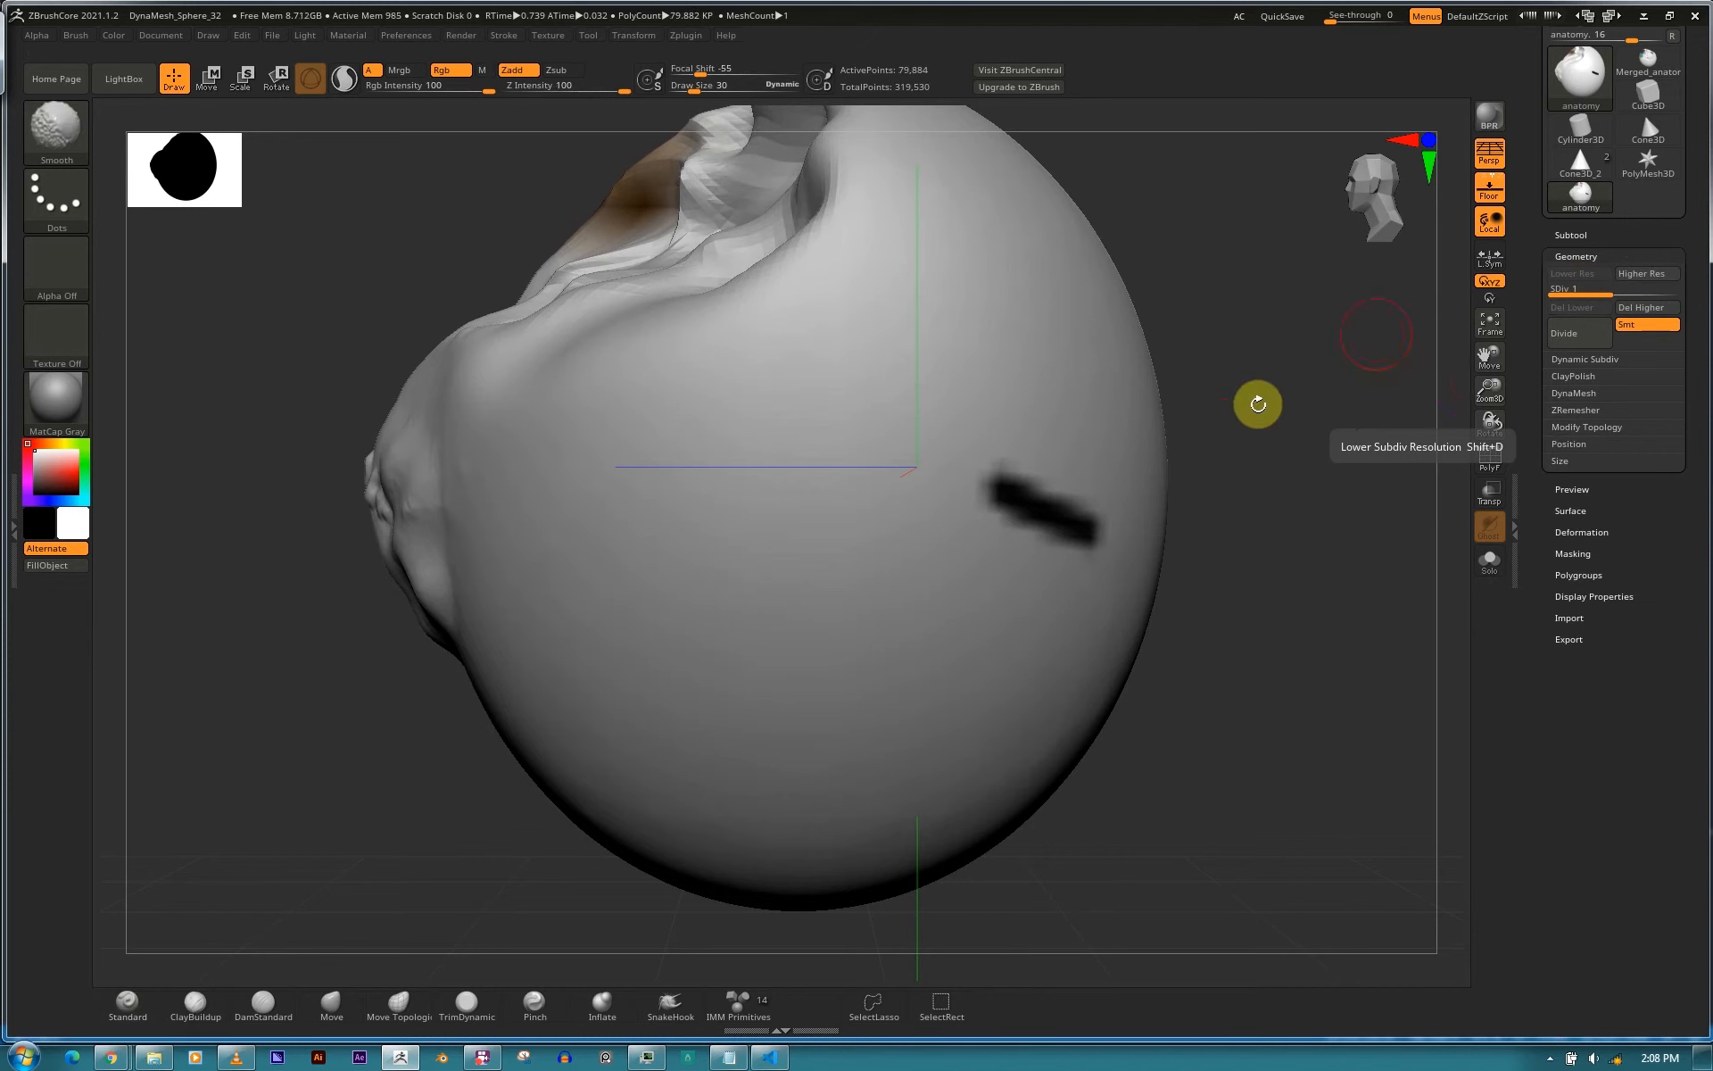
pyautogui.hotkey('shift', 'd')
pyautogui.press('d')
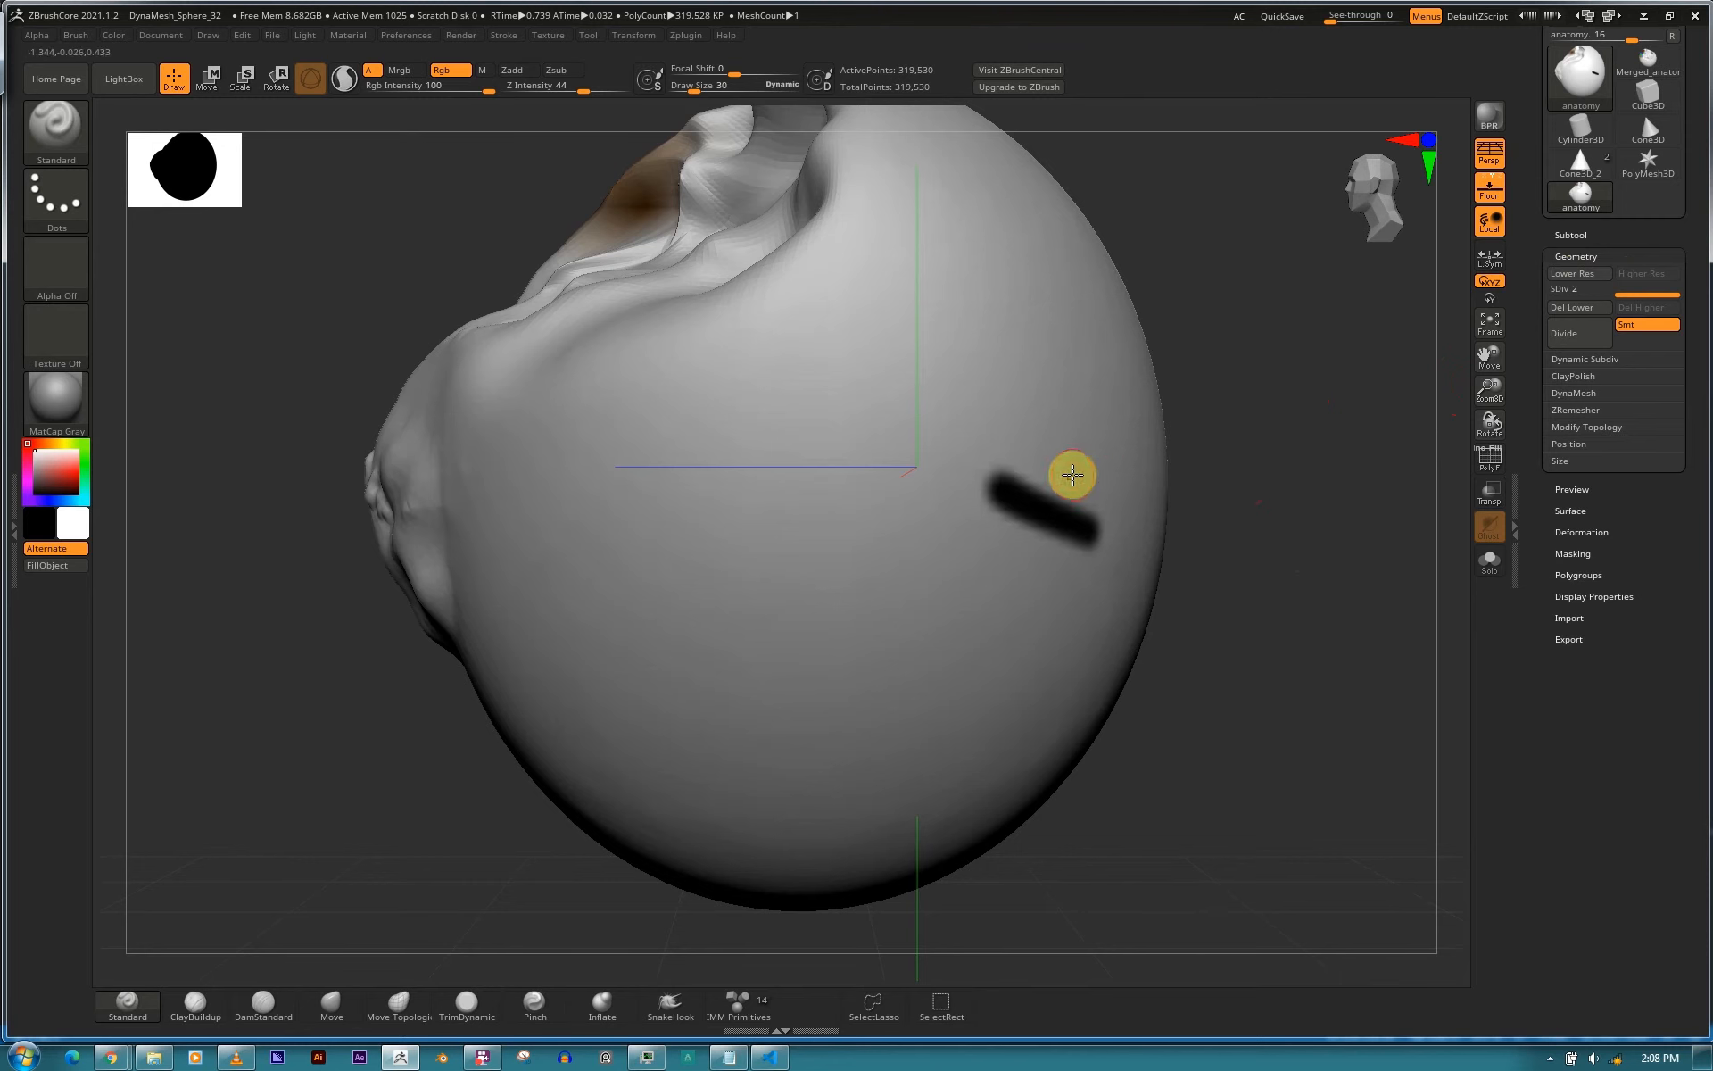
# Delete the lower subdivision level of the anatomy mesh.
pyautogui.moveTo(1323, 432); pyautogui.dragTo(1470, 397)
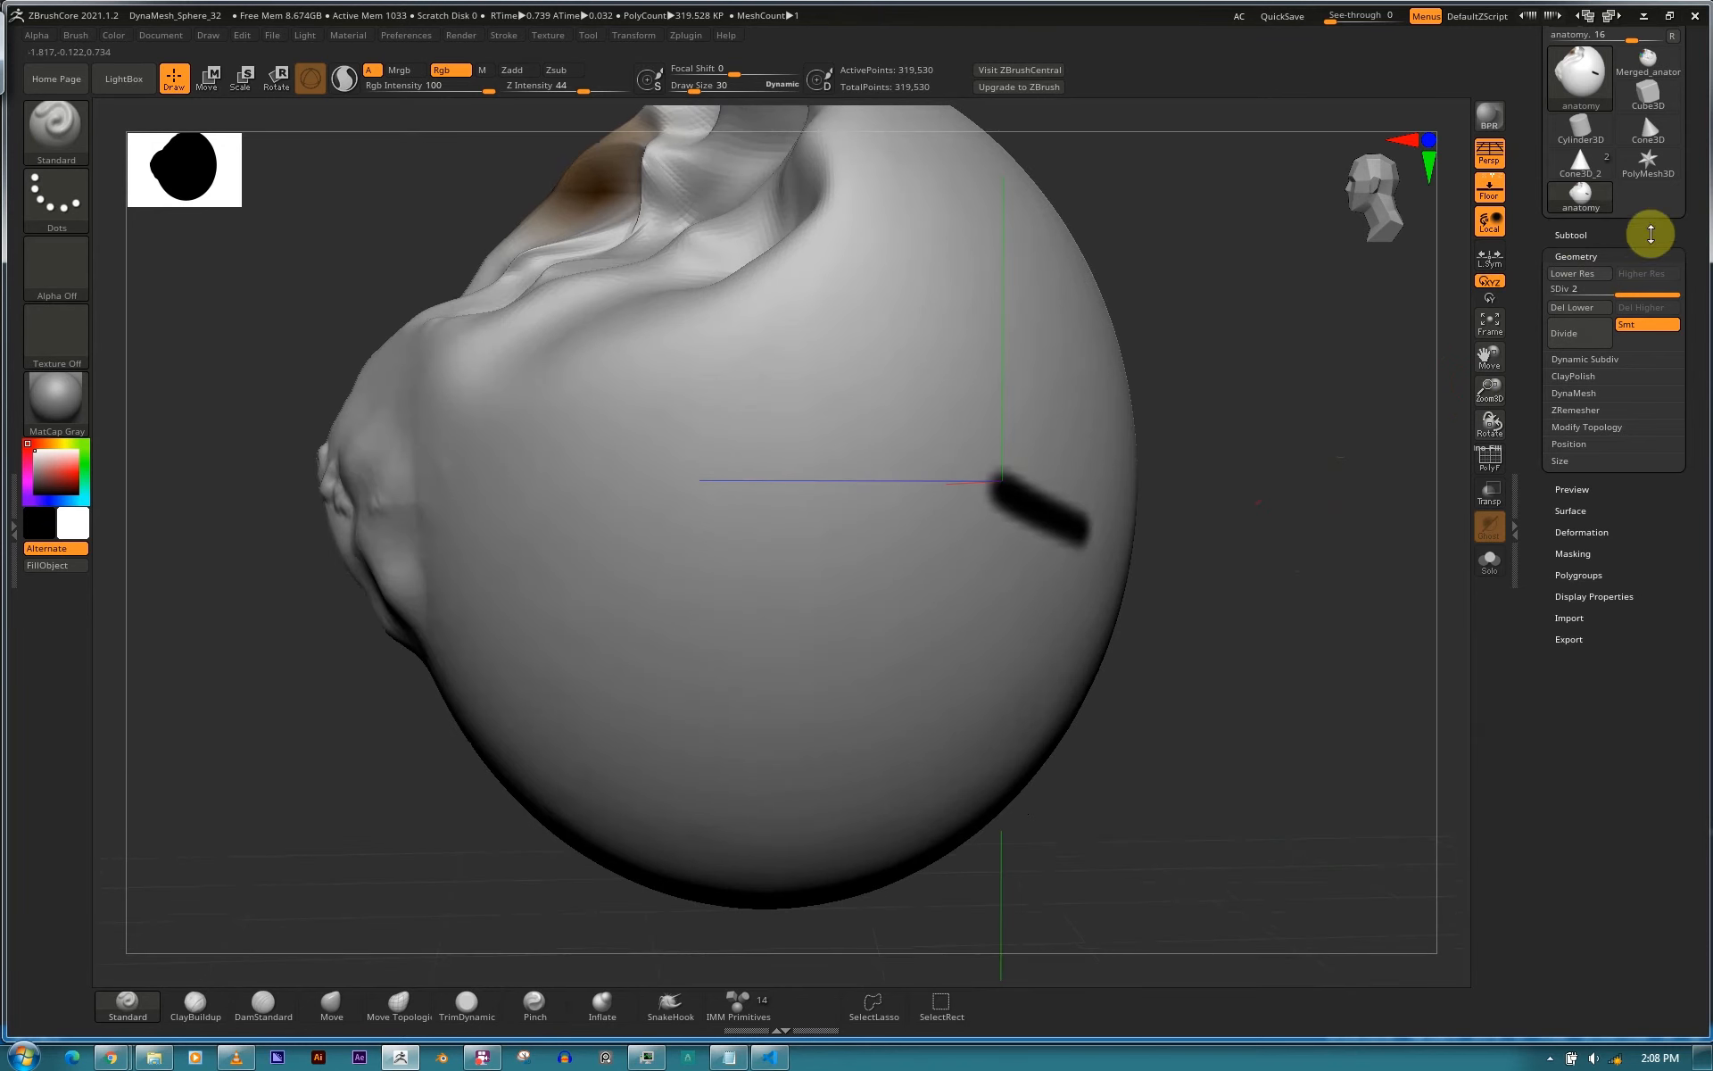
pyautogui.click(1569, 290)
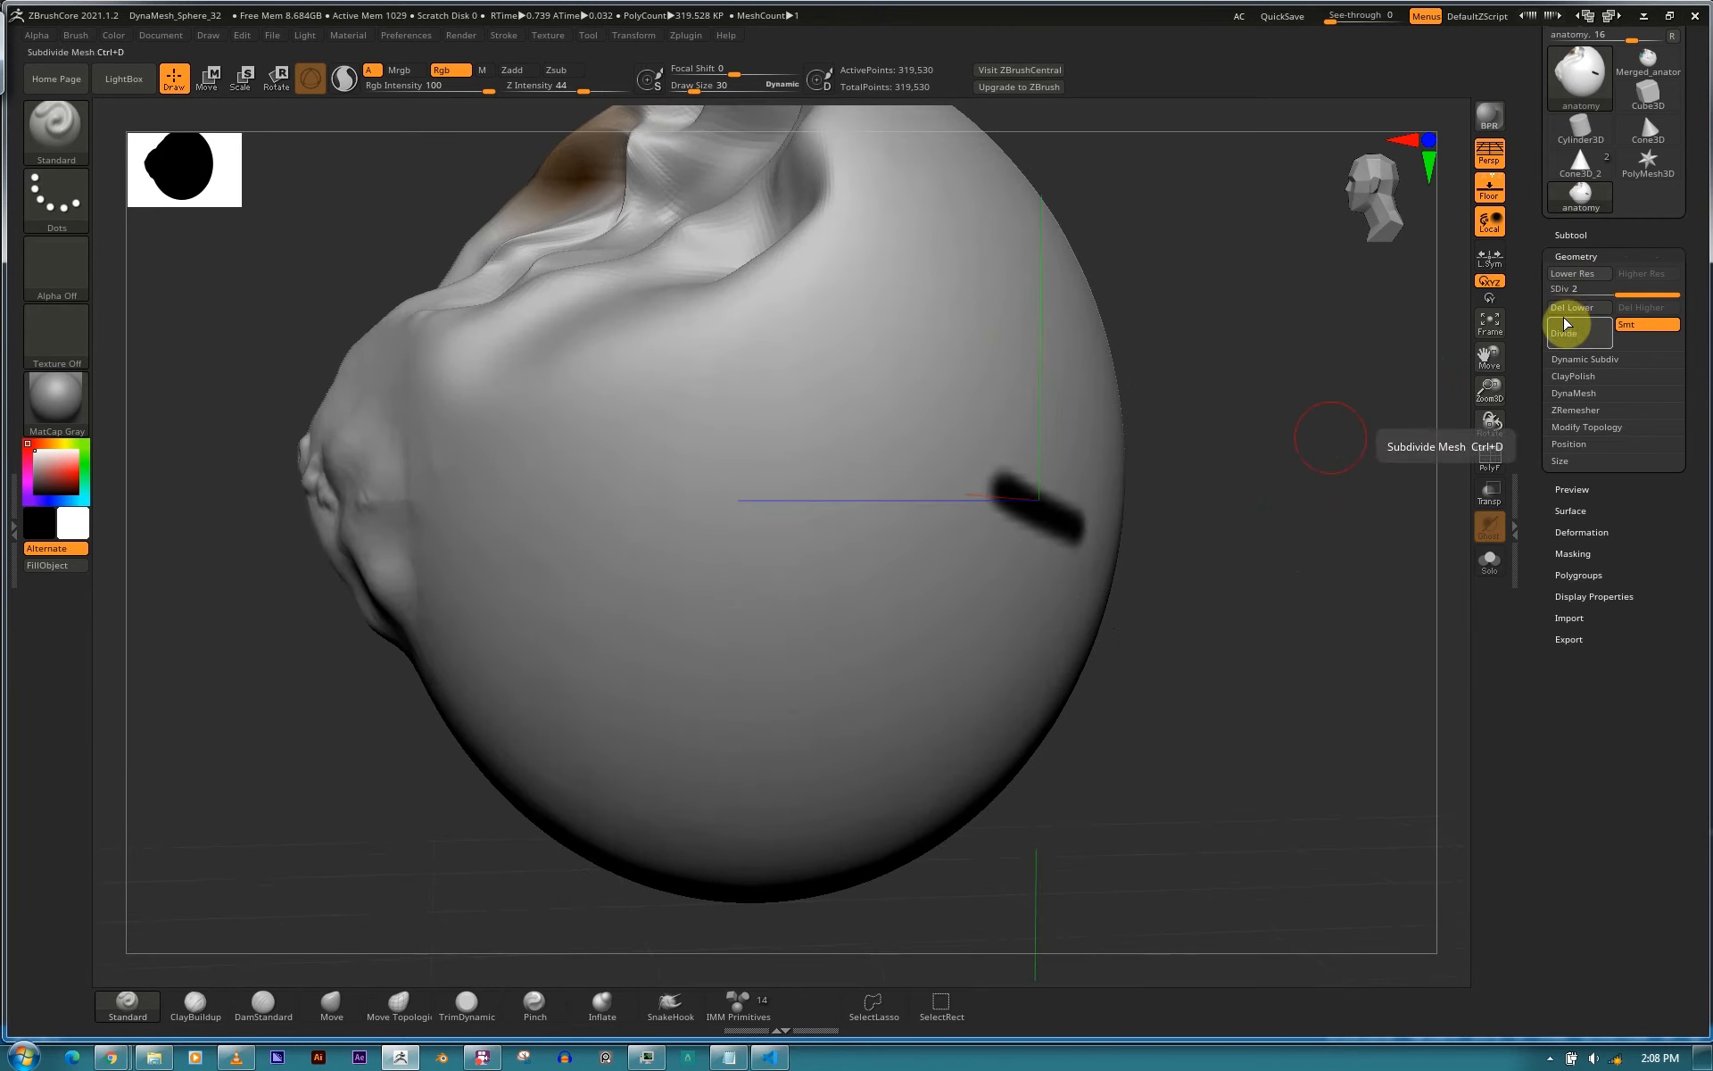
pyautogui.click(1569, 330)
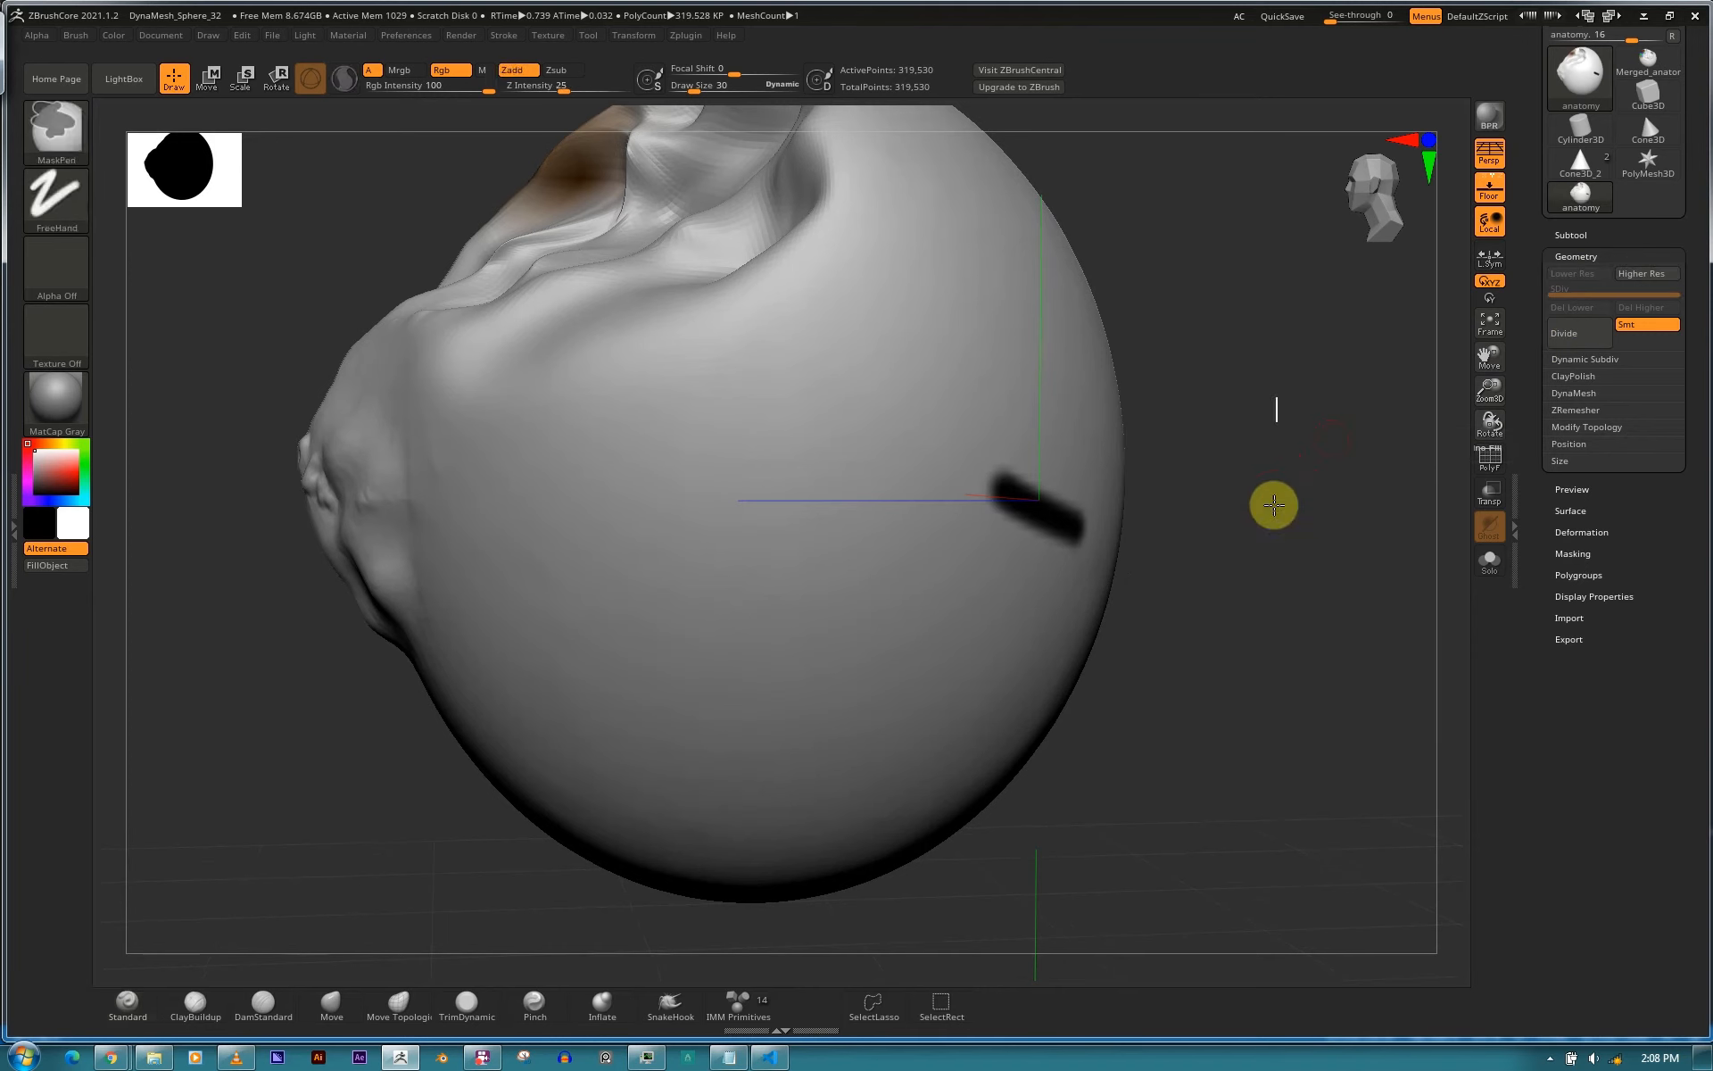
pyautogui.moveTo(1322, 509); pyautogui.dragTo(1572, 425)
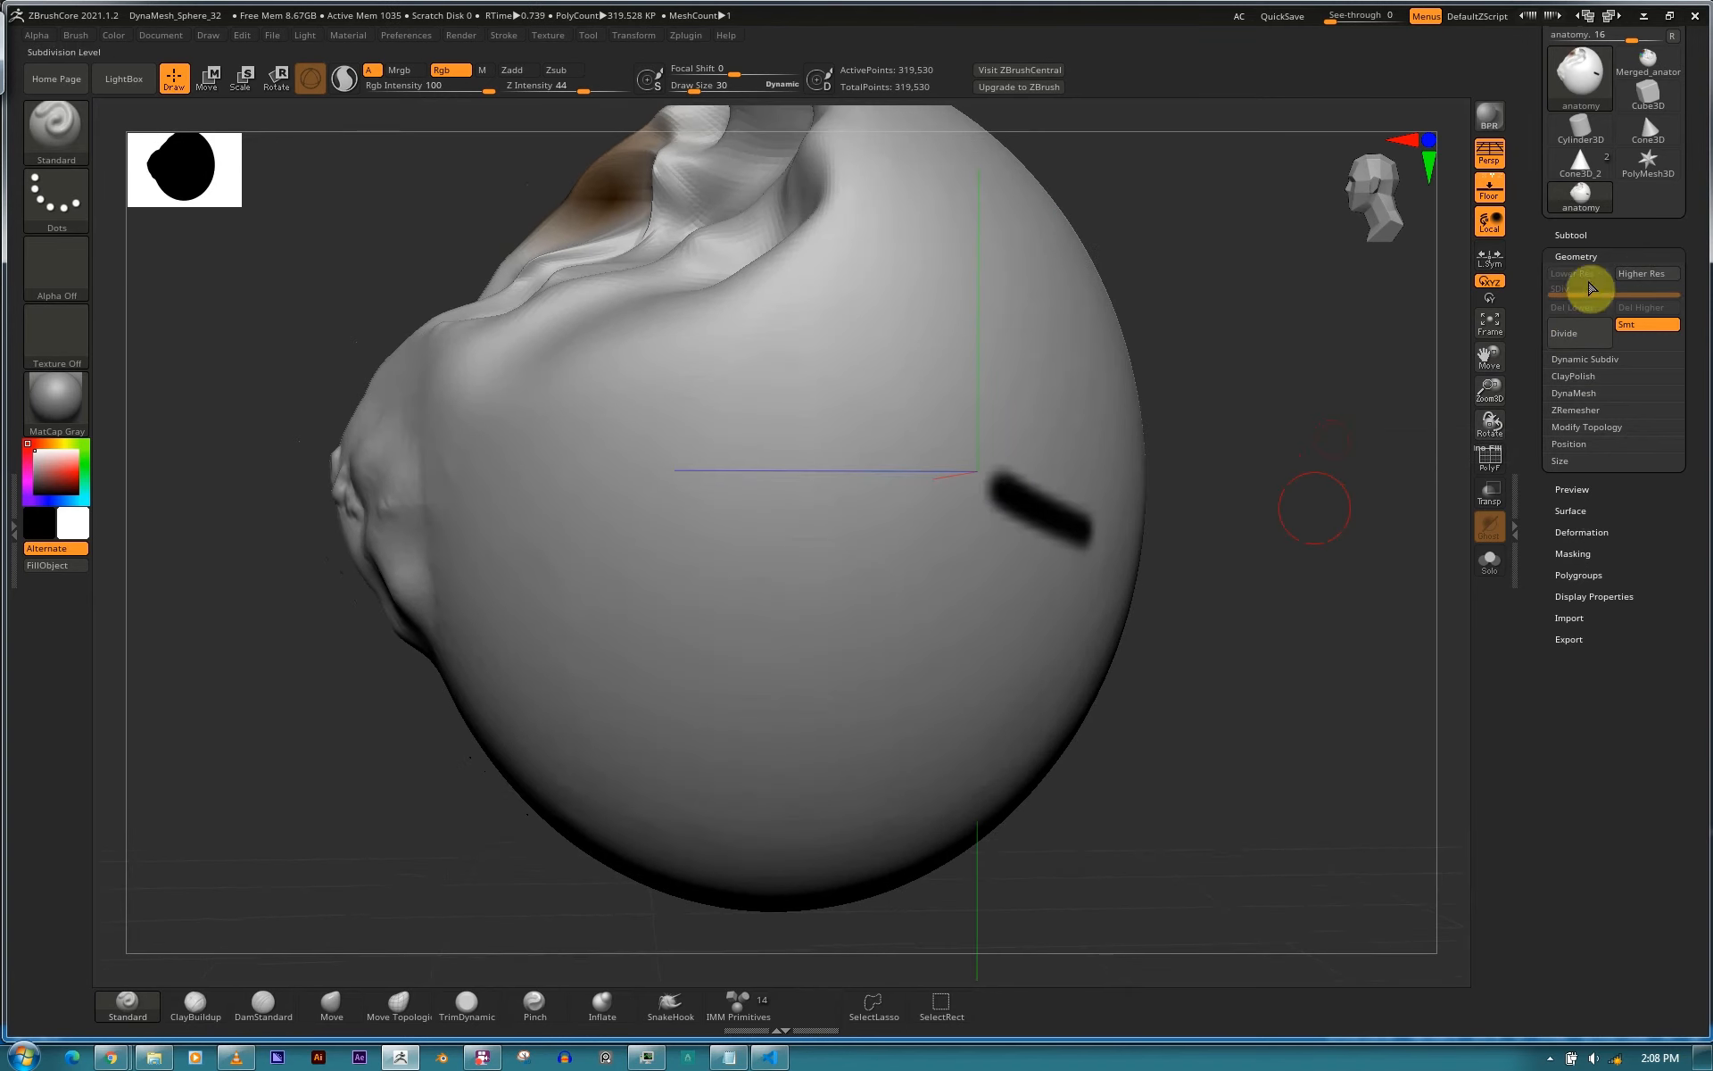
pyautogui.click(1594, 257)
pyautogui.click(1594, 256)
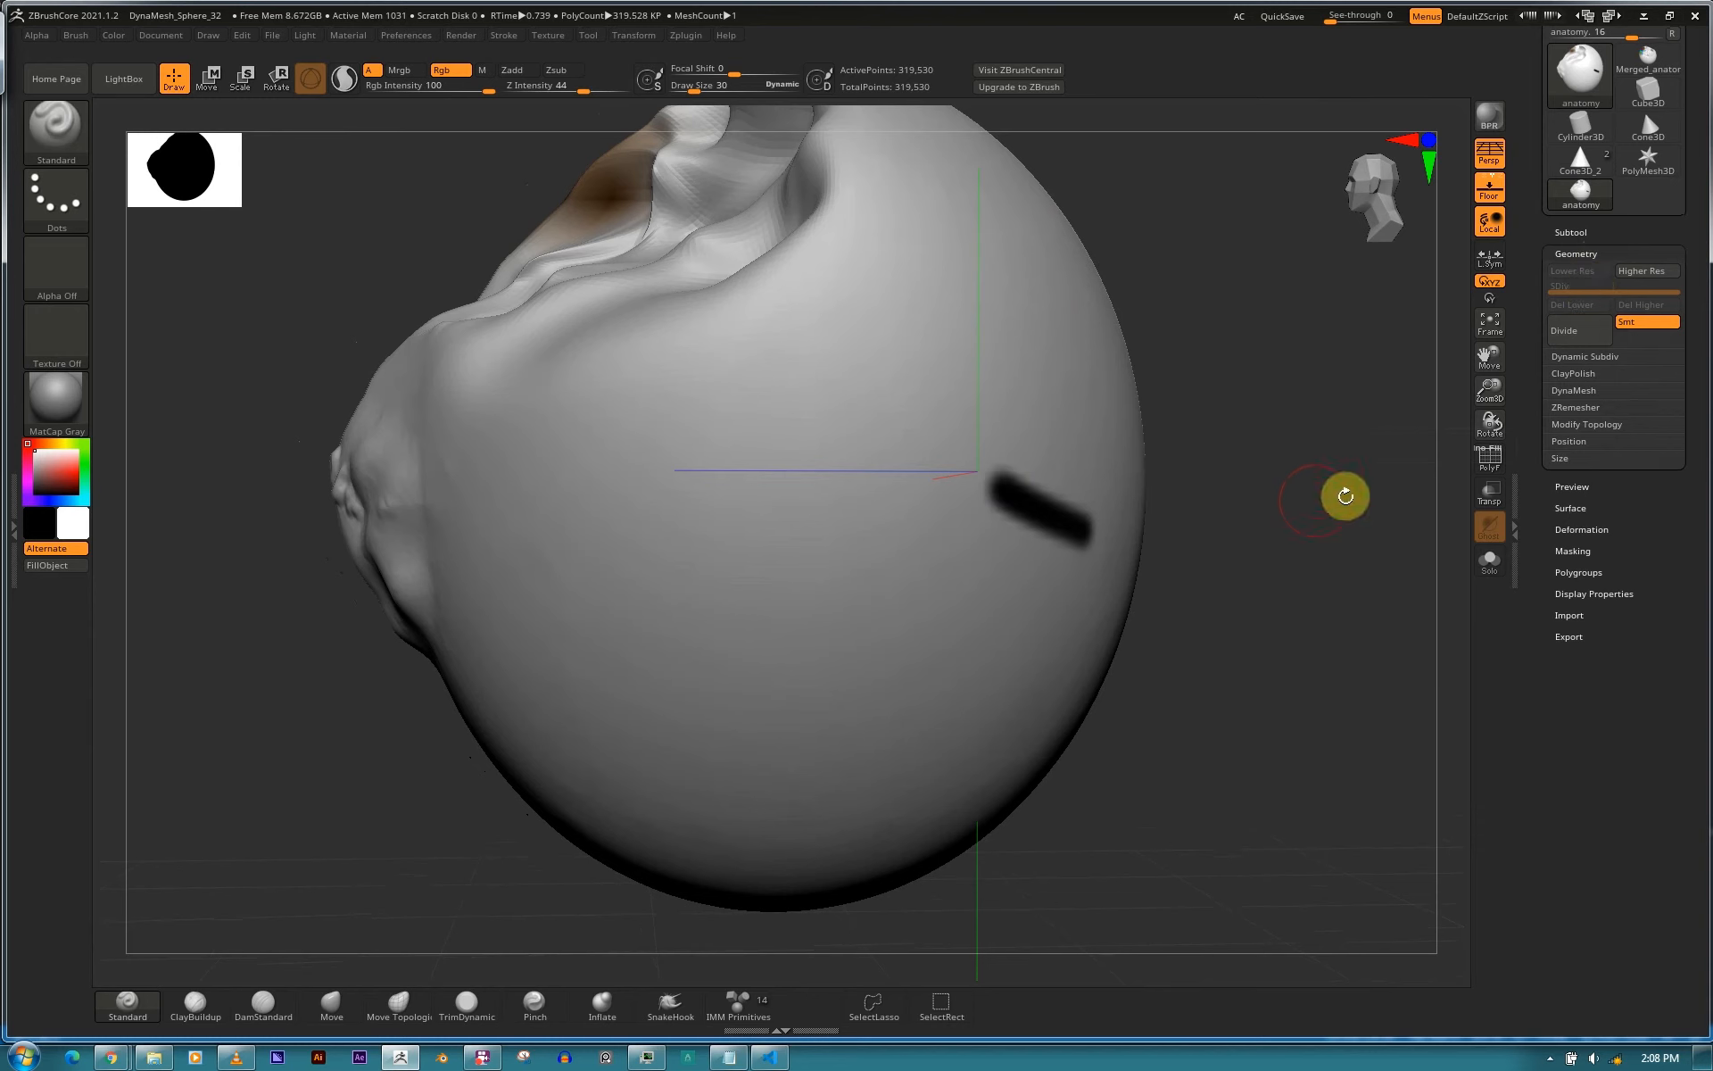
# Subdivide the anatomy mesh again and set its subdivision level to 1.
pyautogui.click(1584, 336)
pyautogui.moveTo(1273, 517); pyautogui.dragTo(1245, 435)
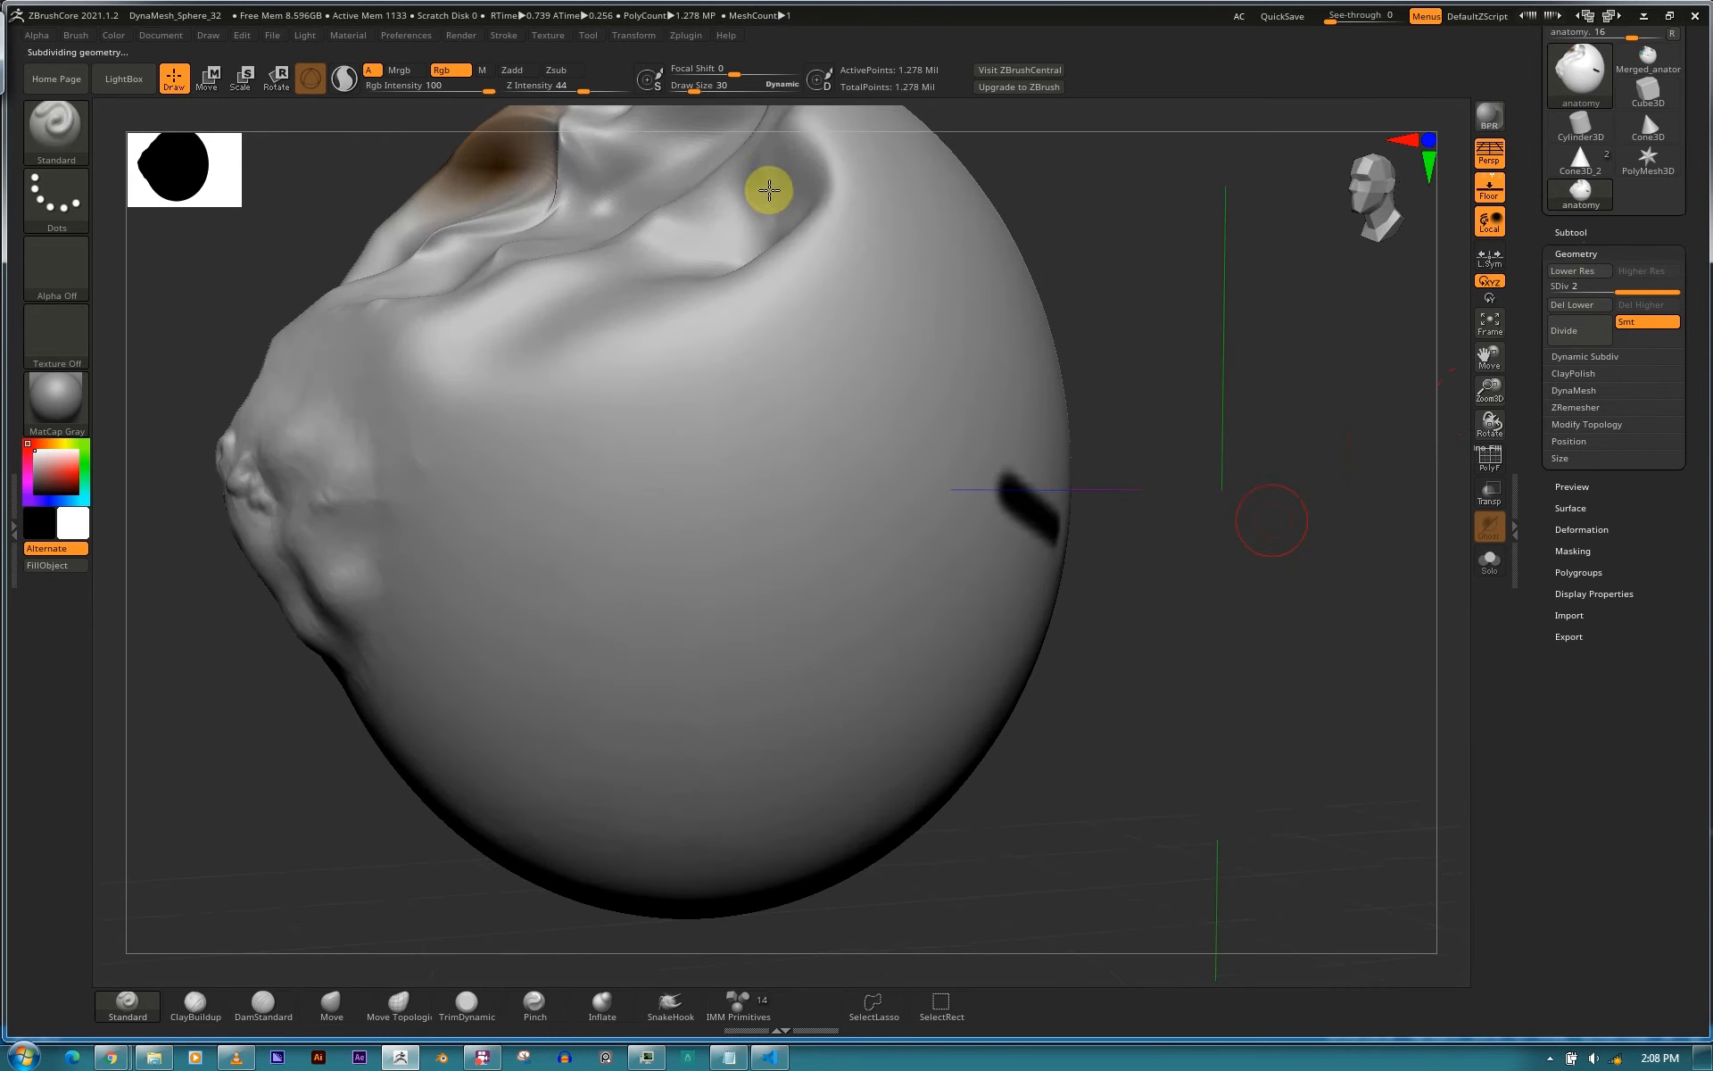
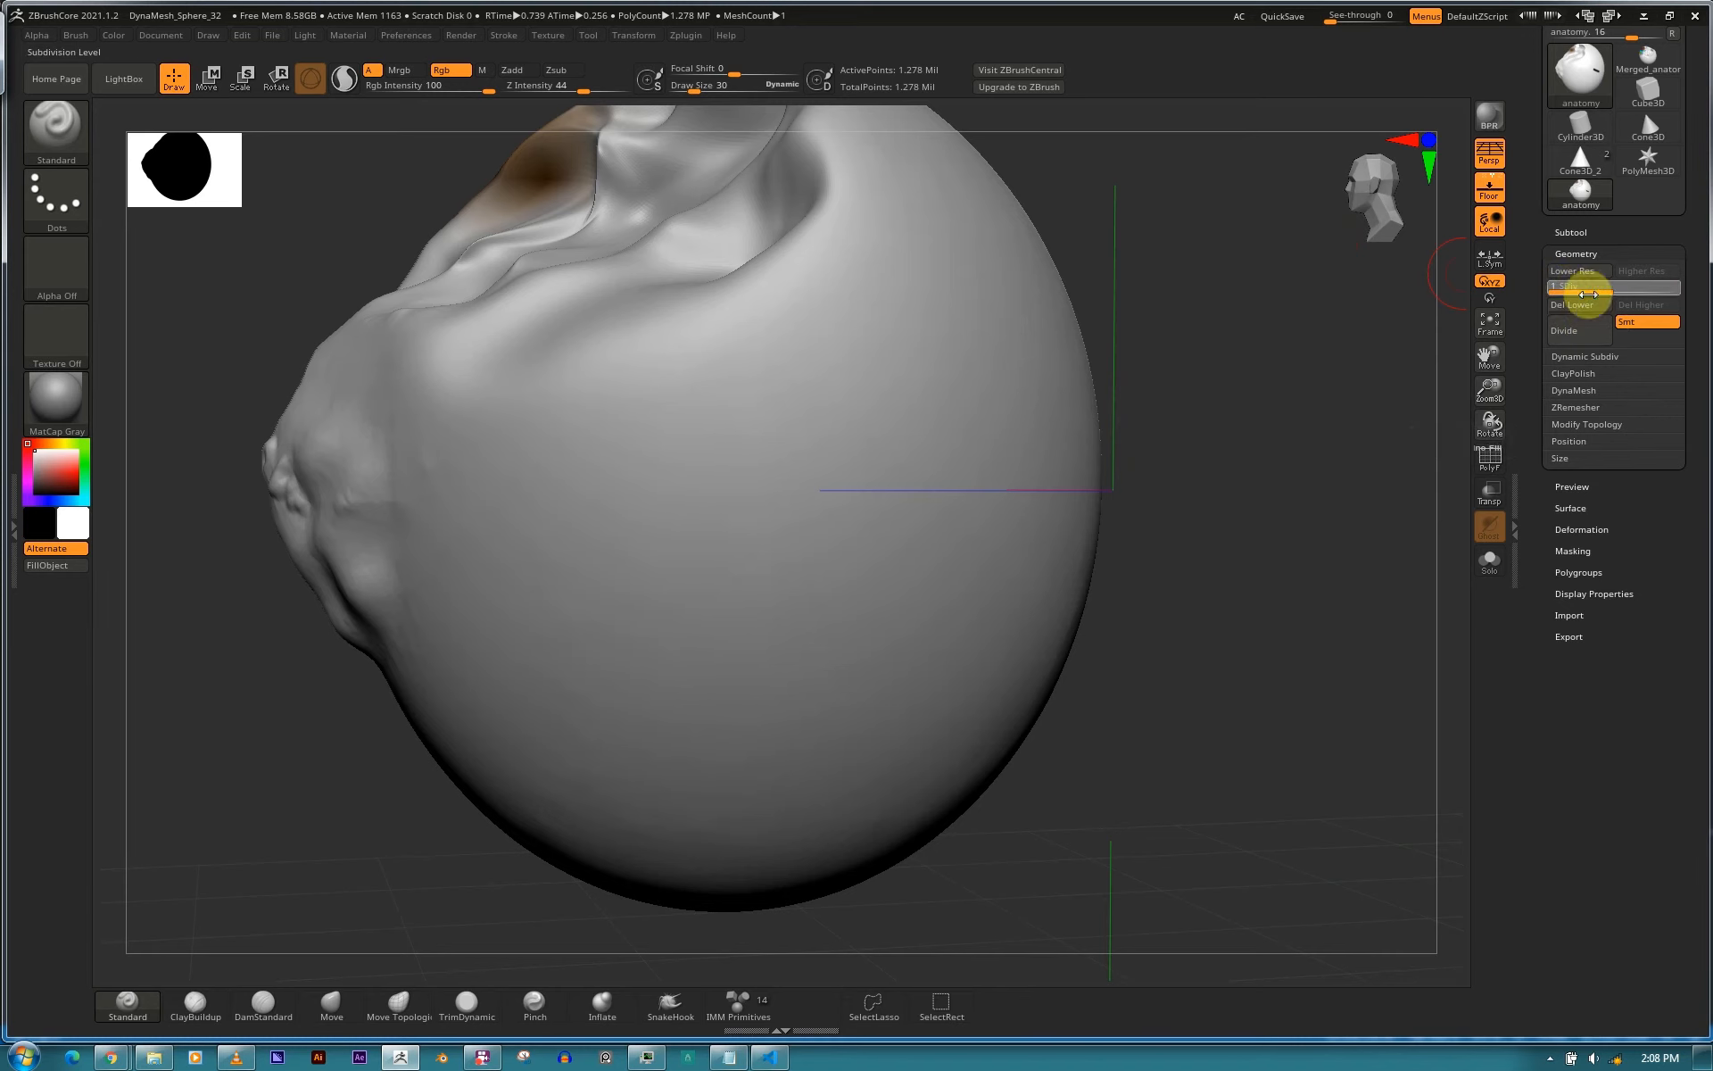
pyautogui.click(1544, 288)
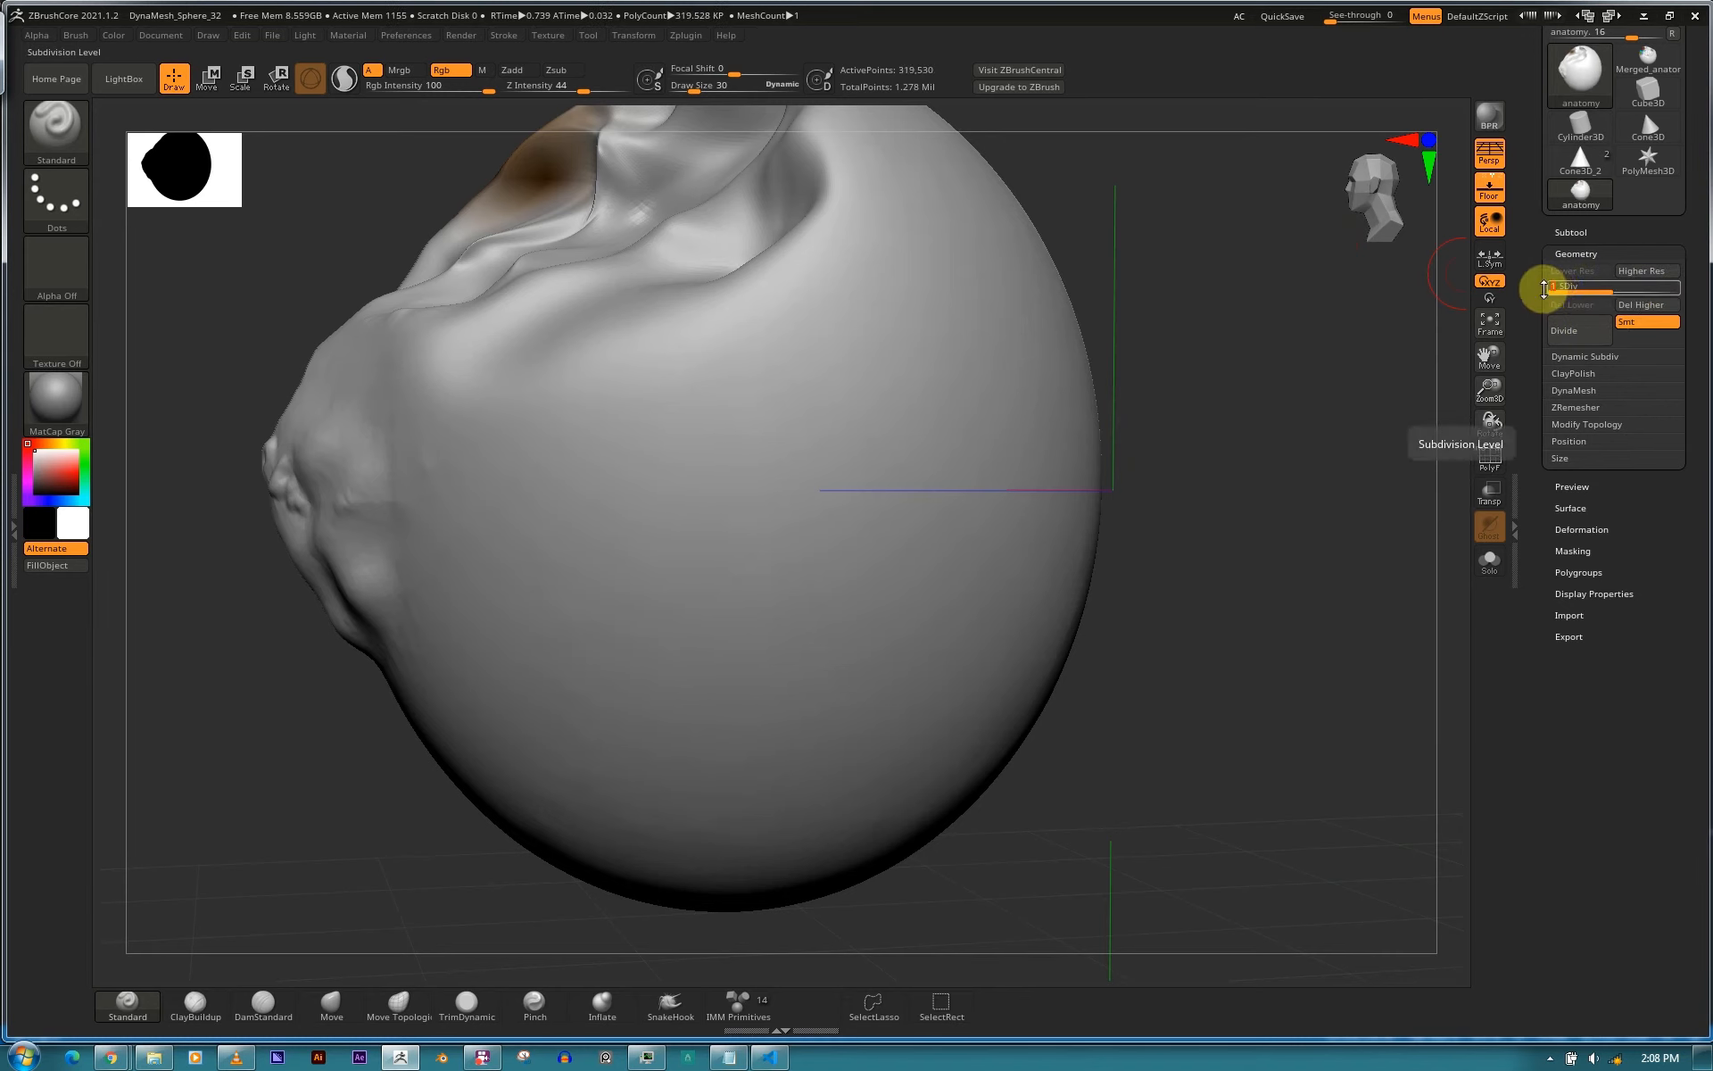
# Toggle the Smt option off and on, and delete the lower level while at the anatomy mesh's higher subdivision level.
pyautogui.click(1635, 328)
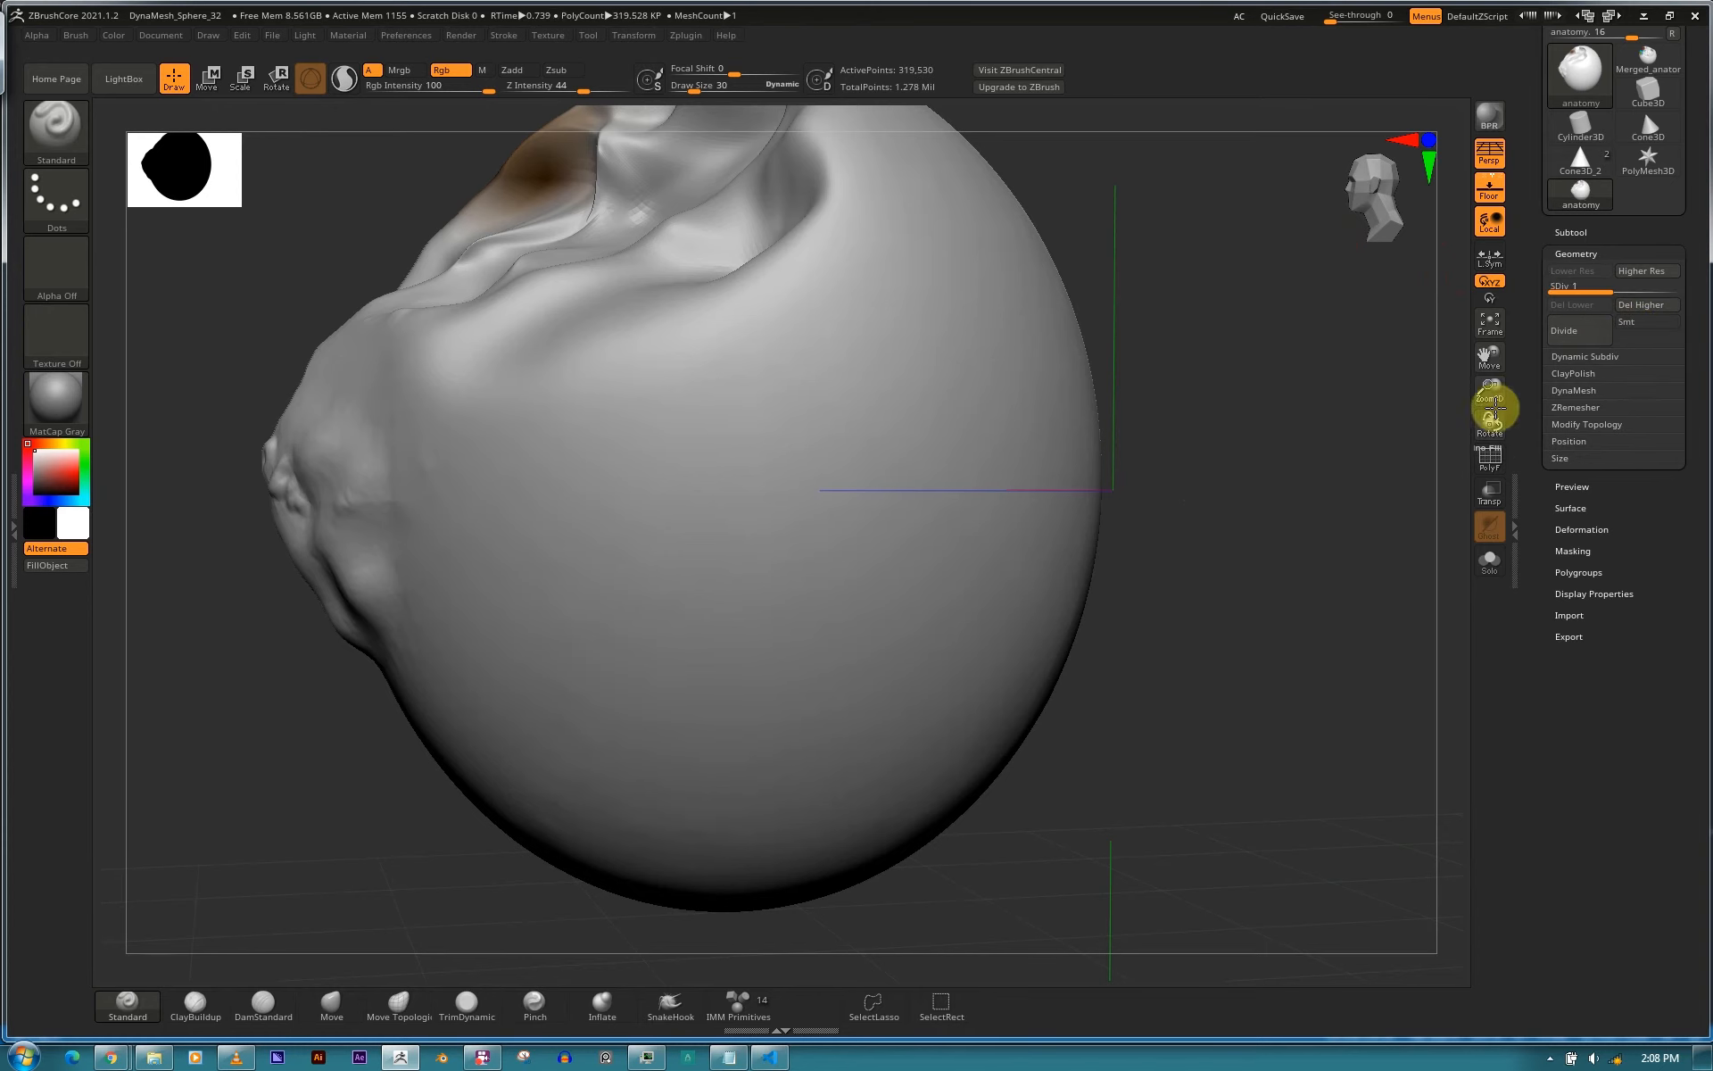
pyautogui.moveTo(1496, 408); pyautogui.dragTo(1526, 392)
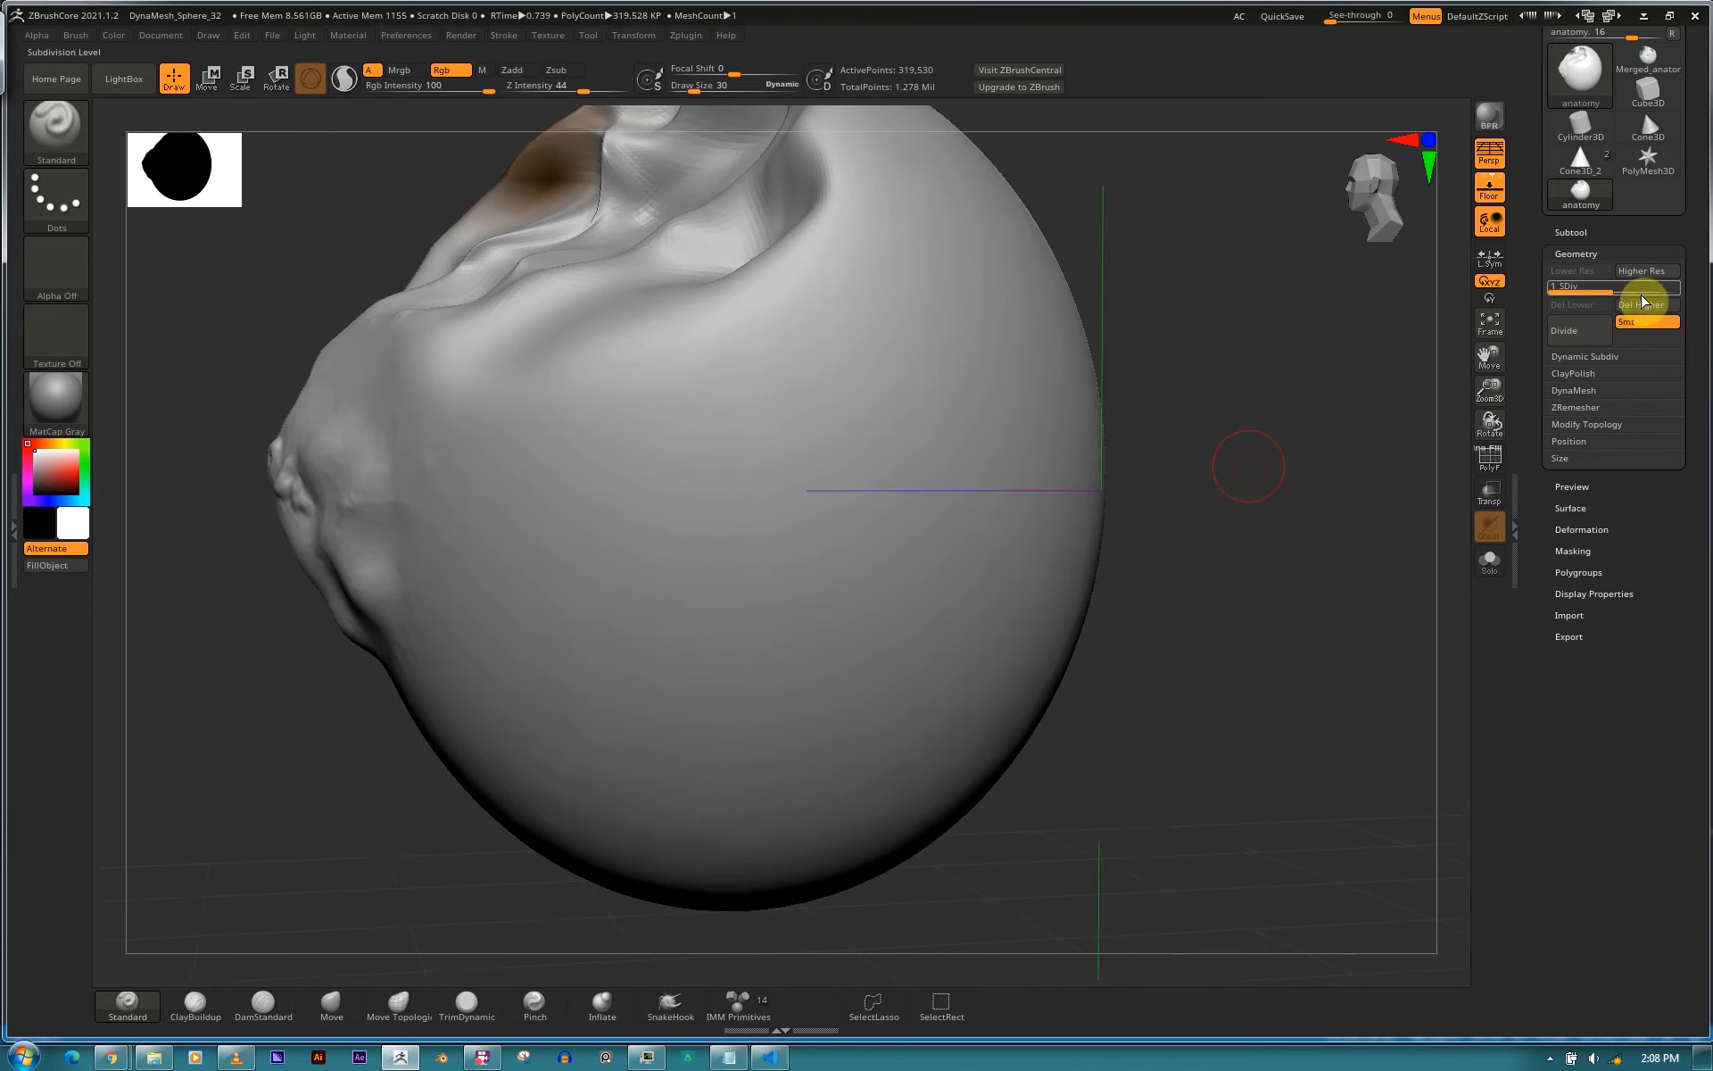
pyautogui.click(1636, 305)
pyautogui.click(1573, 305)
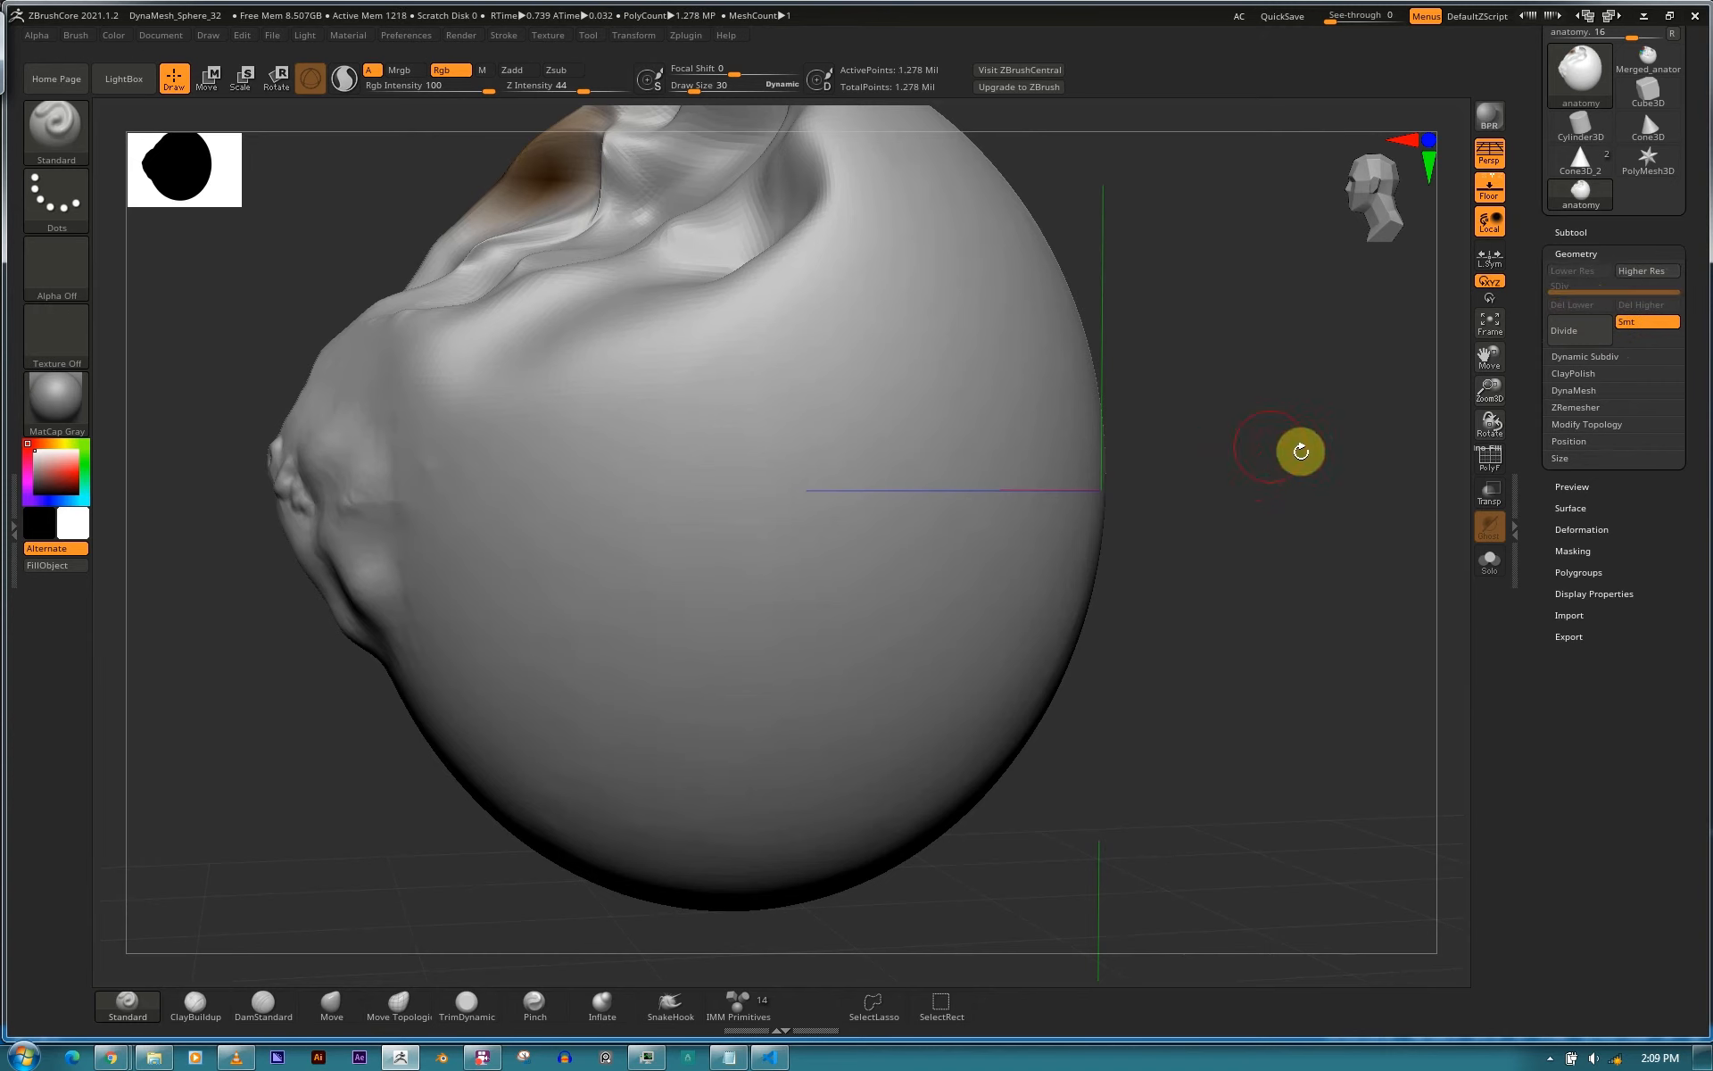
# Switch to the Cube3D tool and convert it into a PolyMesh3D.
pyautogui.click(1580, 127)
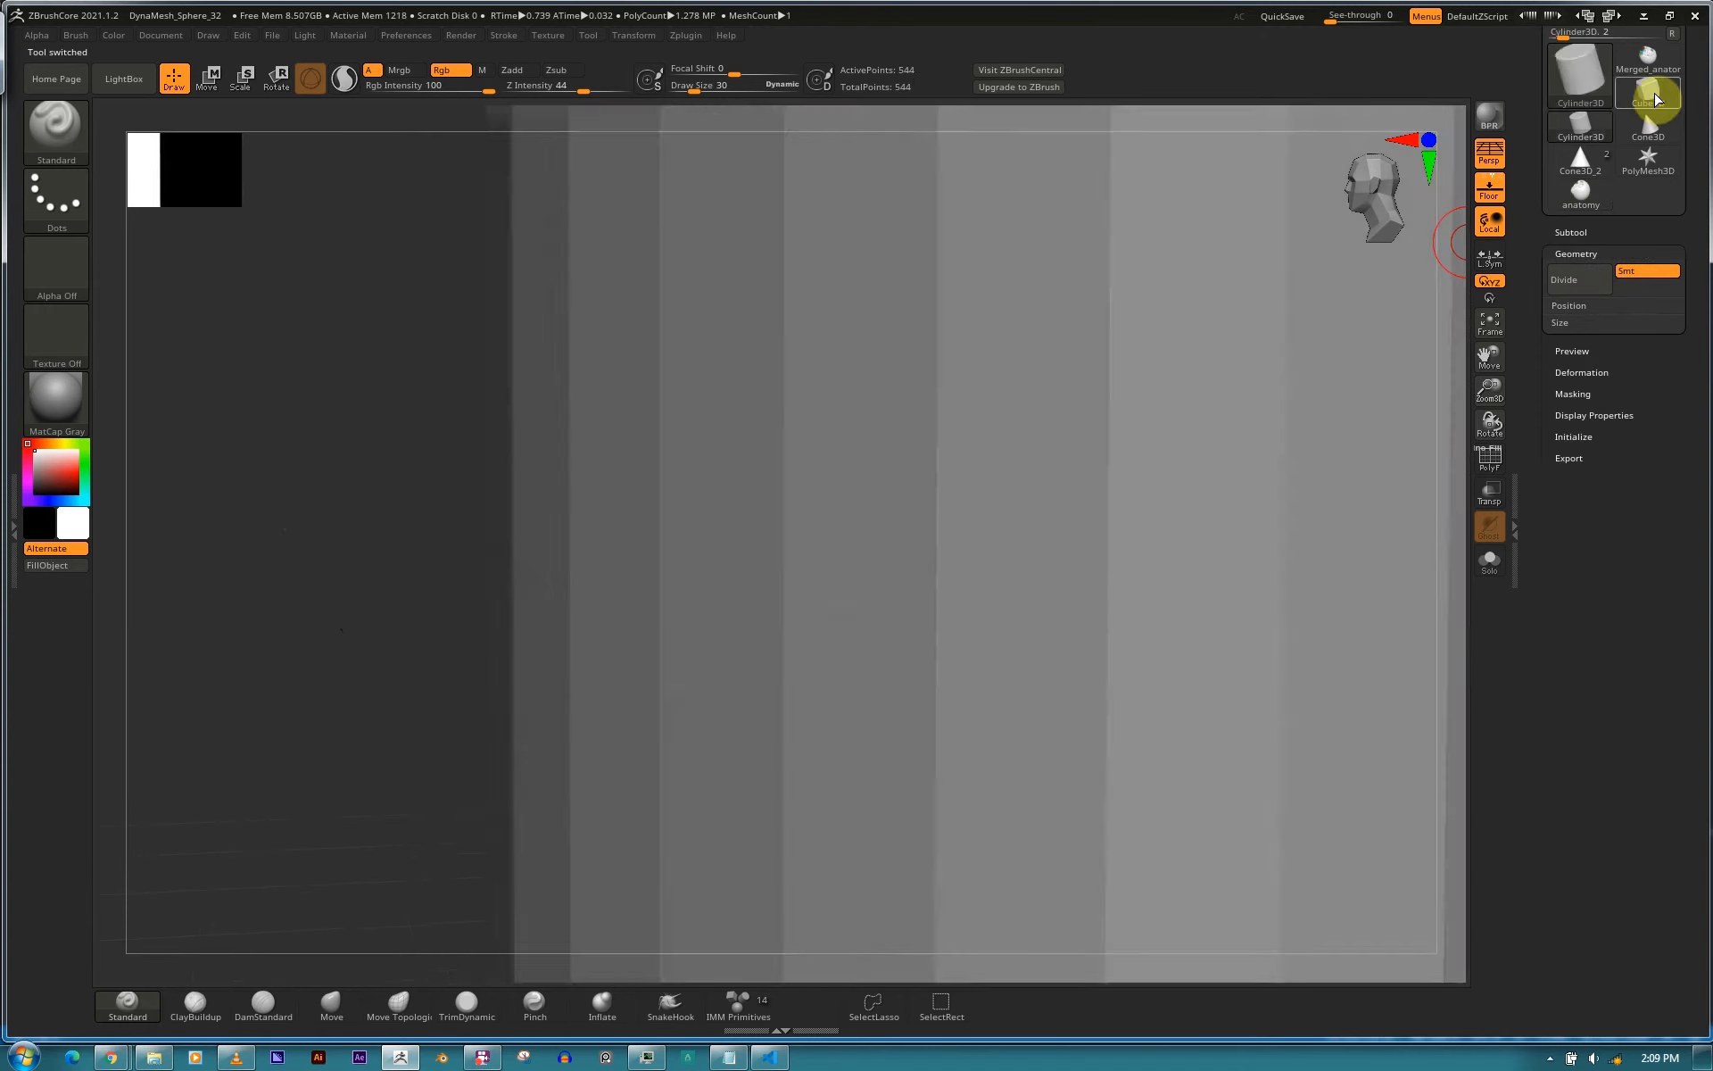
pyautogui.click(1651, 94)
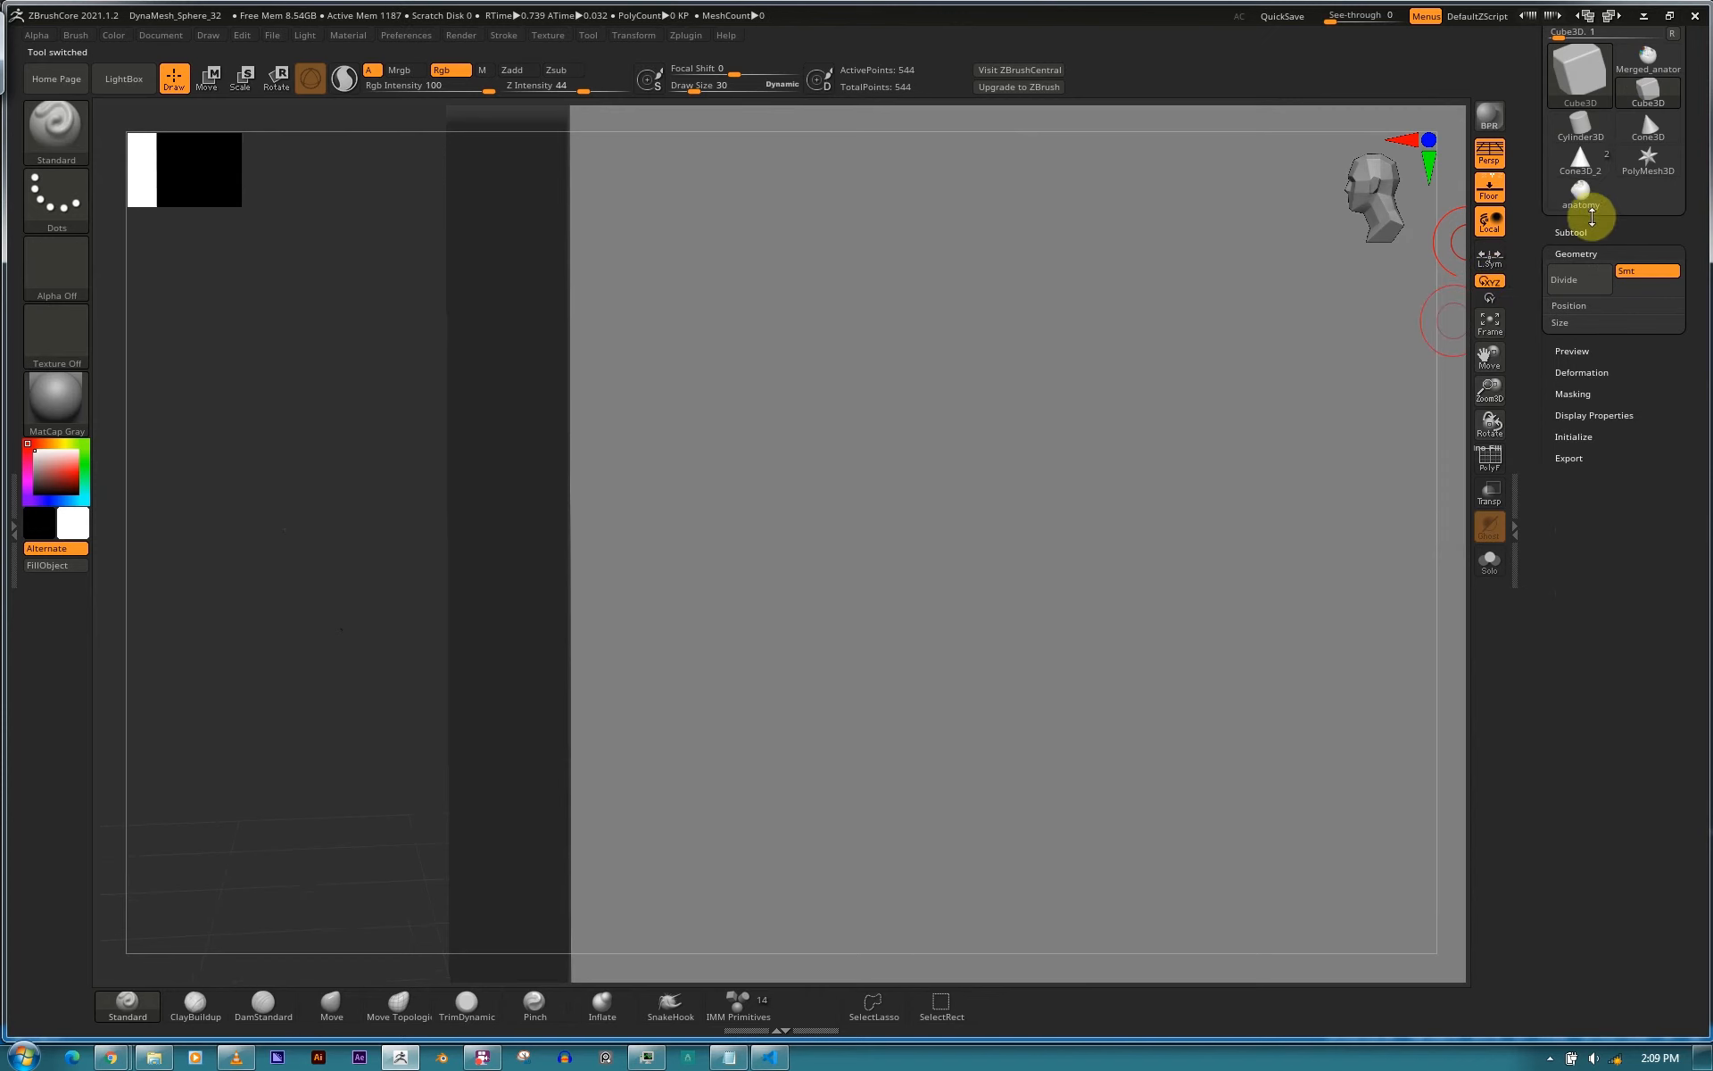
pyautogui.click(1593, 232)
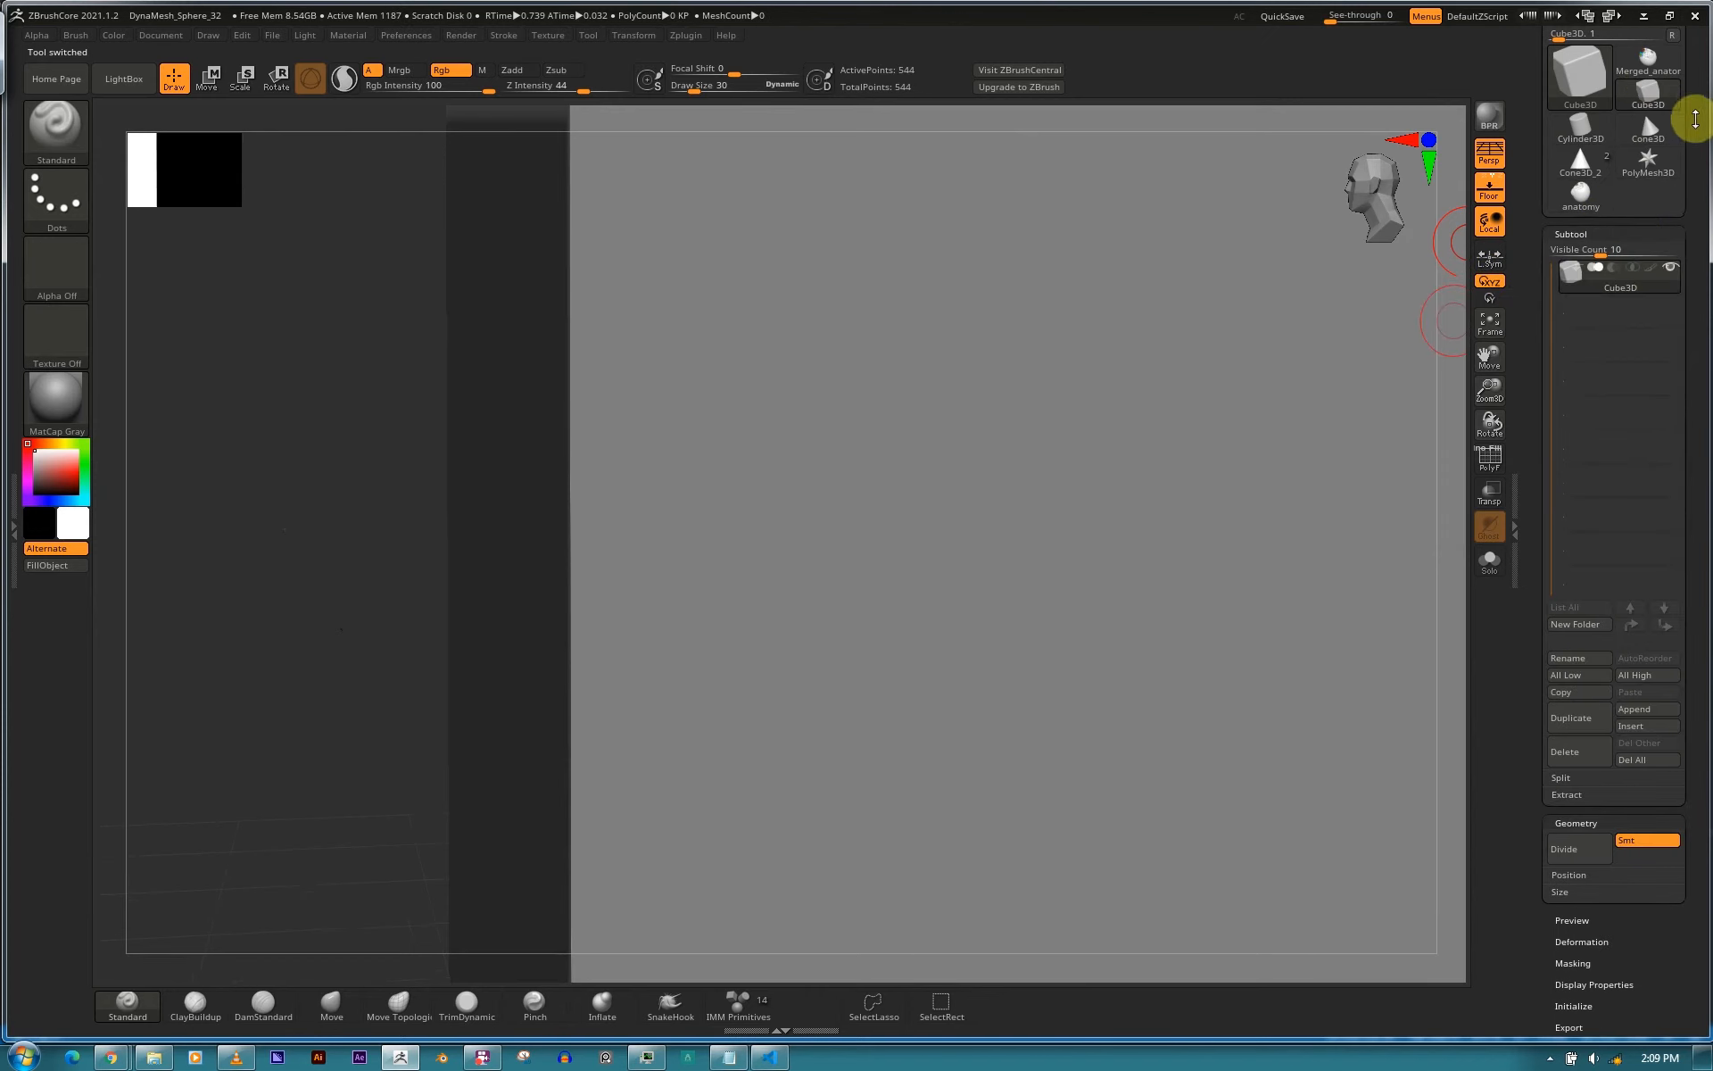
pyautogui.moveTo(1695, 117); pyautogui.dragTo(1651, 180)
pyautogui.click(1633, 98)
# Turn off the Smt option and divide the cube twice to reach subdivision level 3.
pyautogui.moveTo(1689, 266); pyautogui.dragTo(1671, 176)
pyautogui.click(1626, 482)
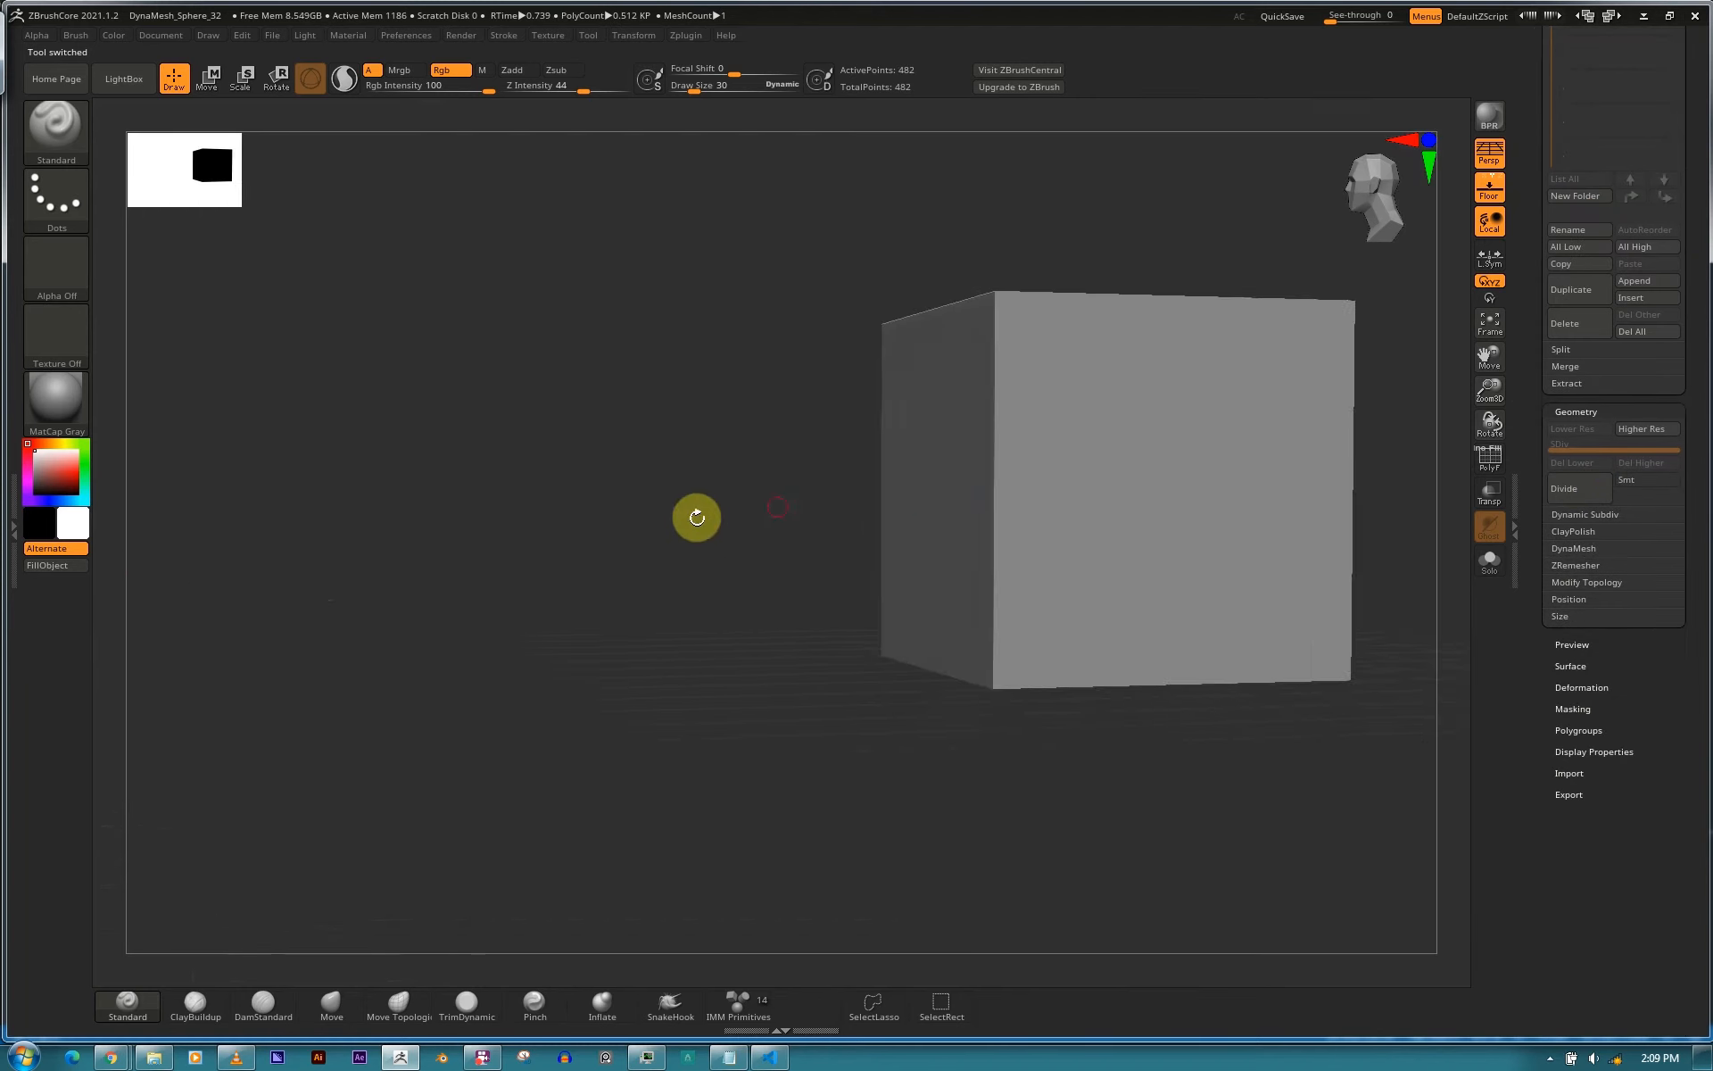
pyautogui.moveTo(696, 516); pyautogui.dragTo(467, 597)
pyautogui.click(1587, 496)
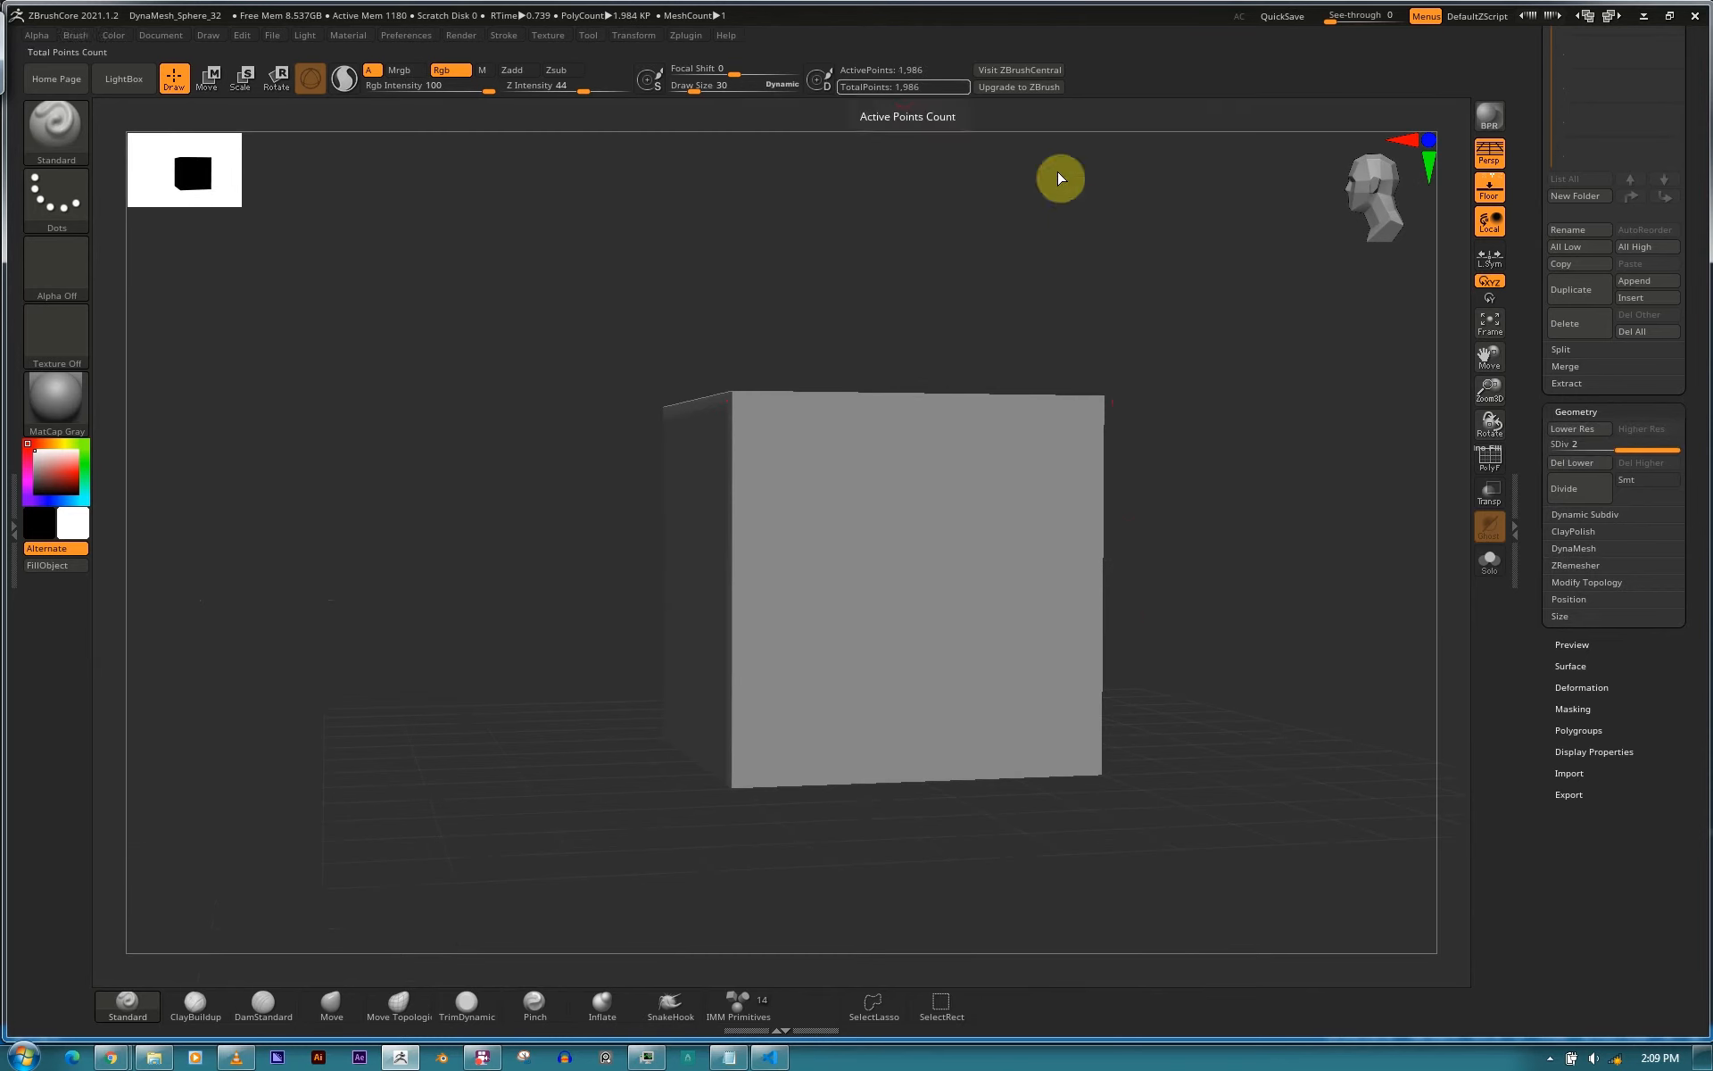
pyautogui.click(1583, 487)
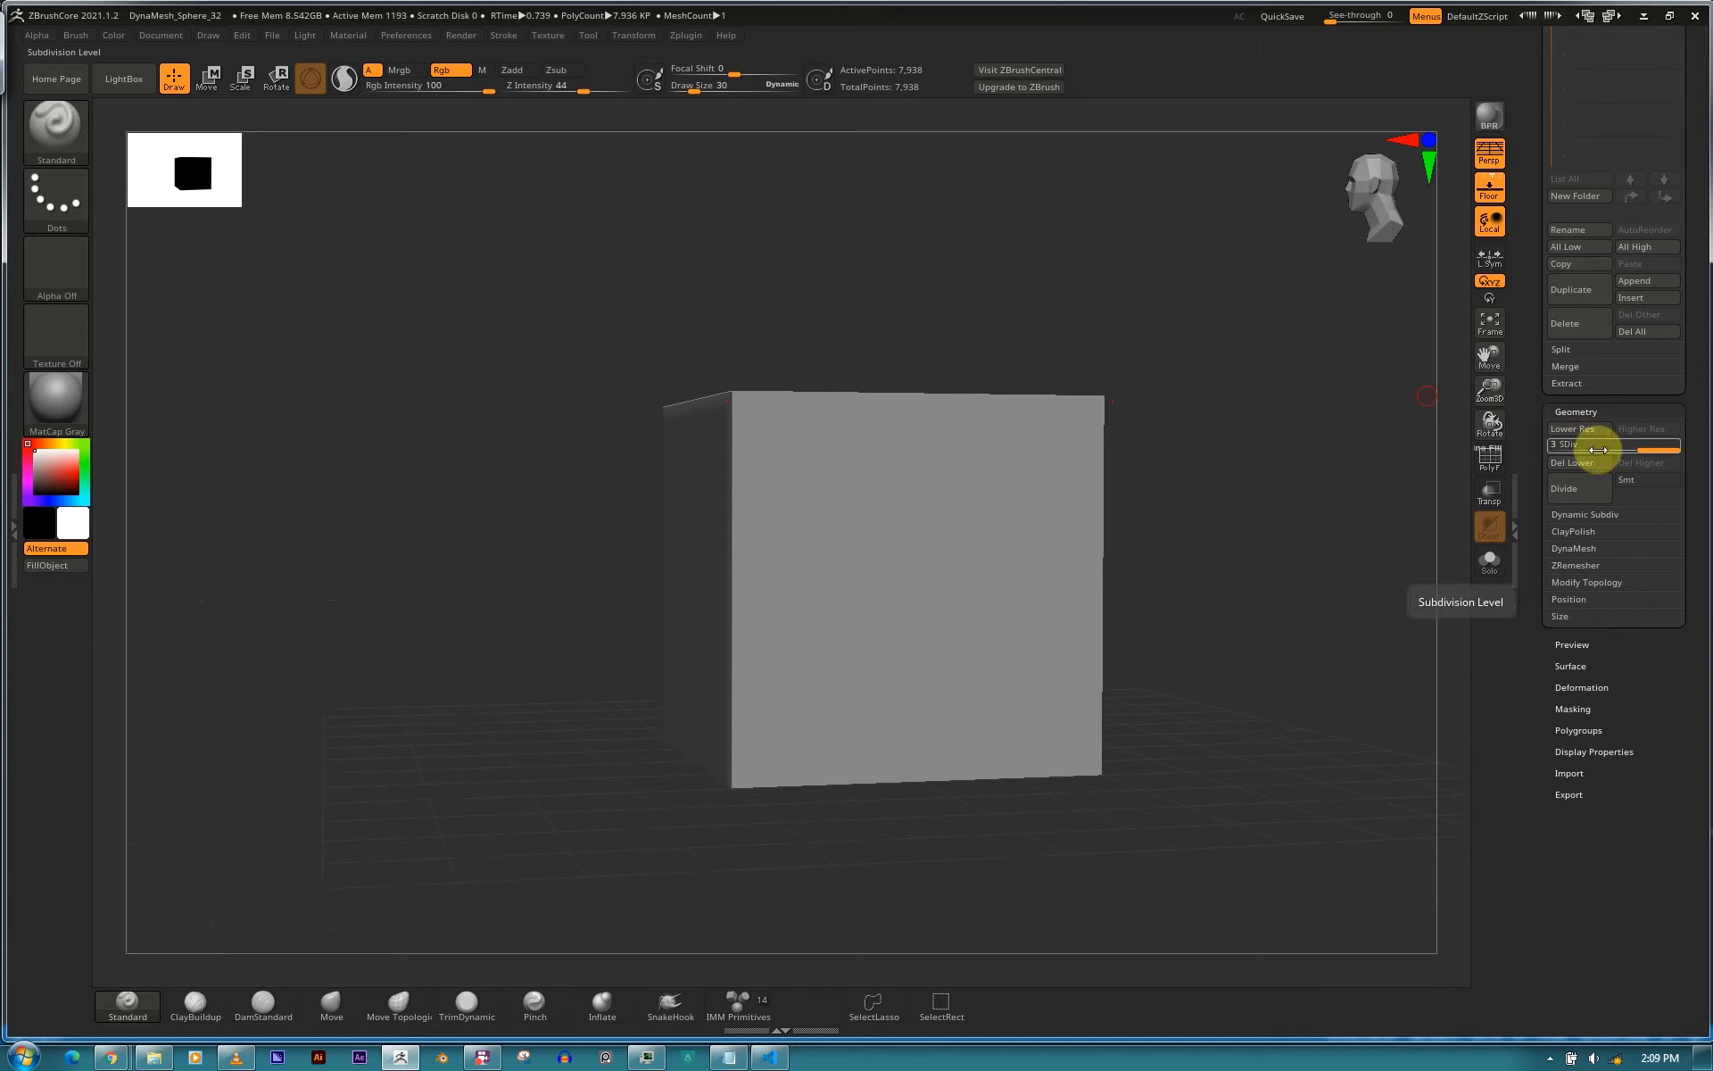
# Turn on the PolyFrame display to show the cube's subdivided wireframe from the front.
pyautogui.moveTo(1216, 509); pyautogui.dragTo(1203, 560)
pyautogui.hotkey('shift', 'f')
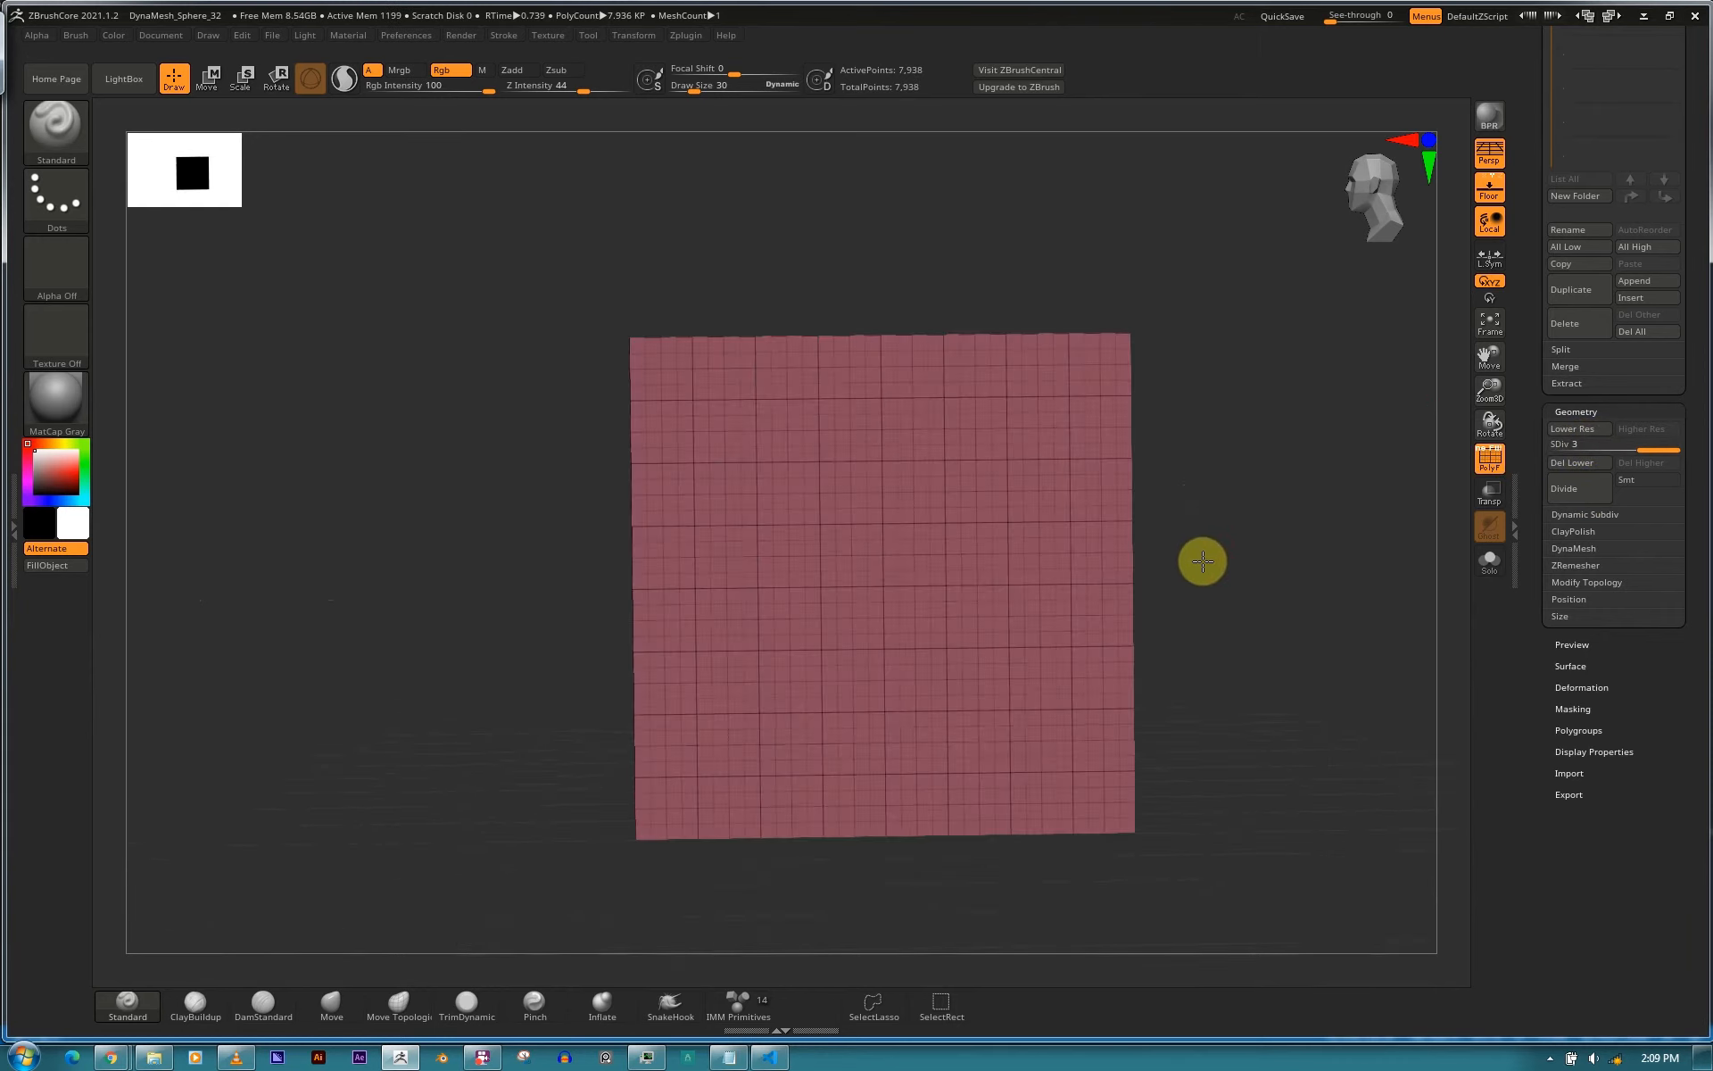
# Return the framed cube to subdivision level 1 without its higher levels and turn on the Smt option.
pyautogui.press('f')
pyautogui.click(1582, 449)
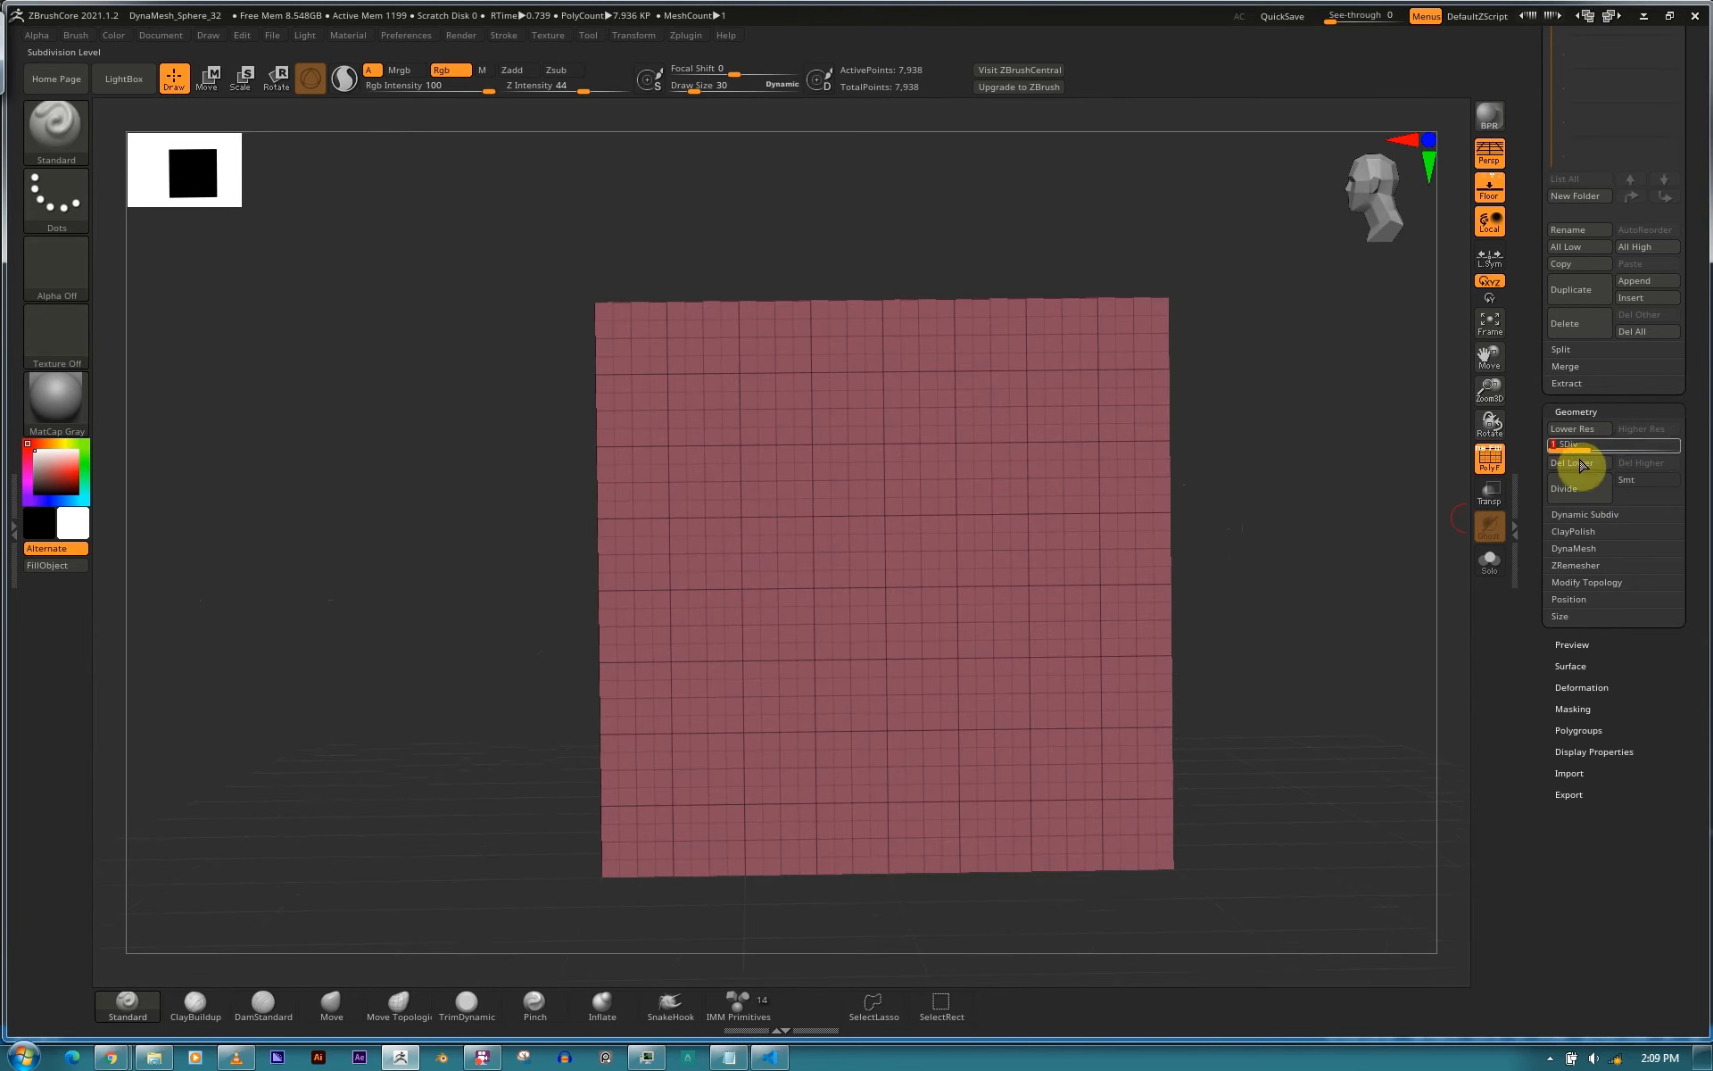
pyautogui.click(1640, 482)
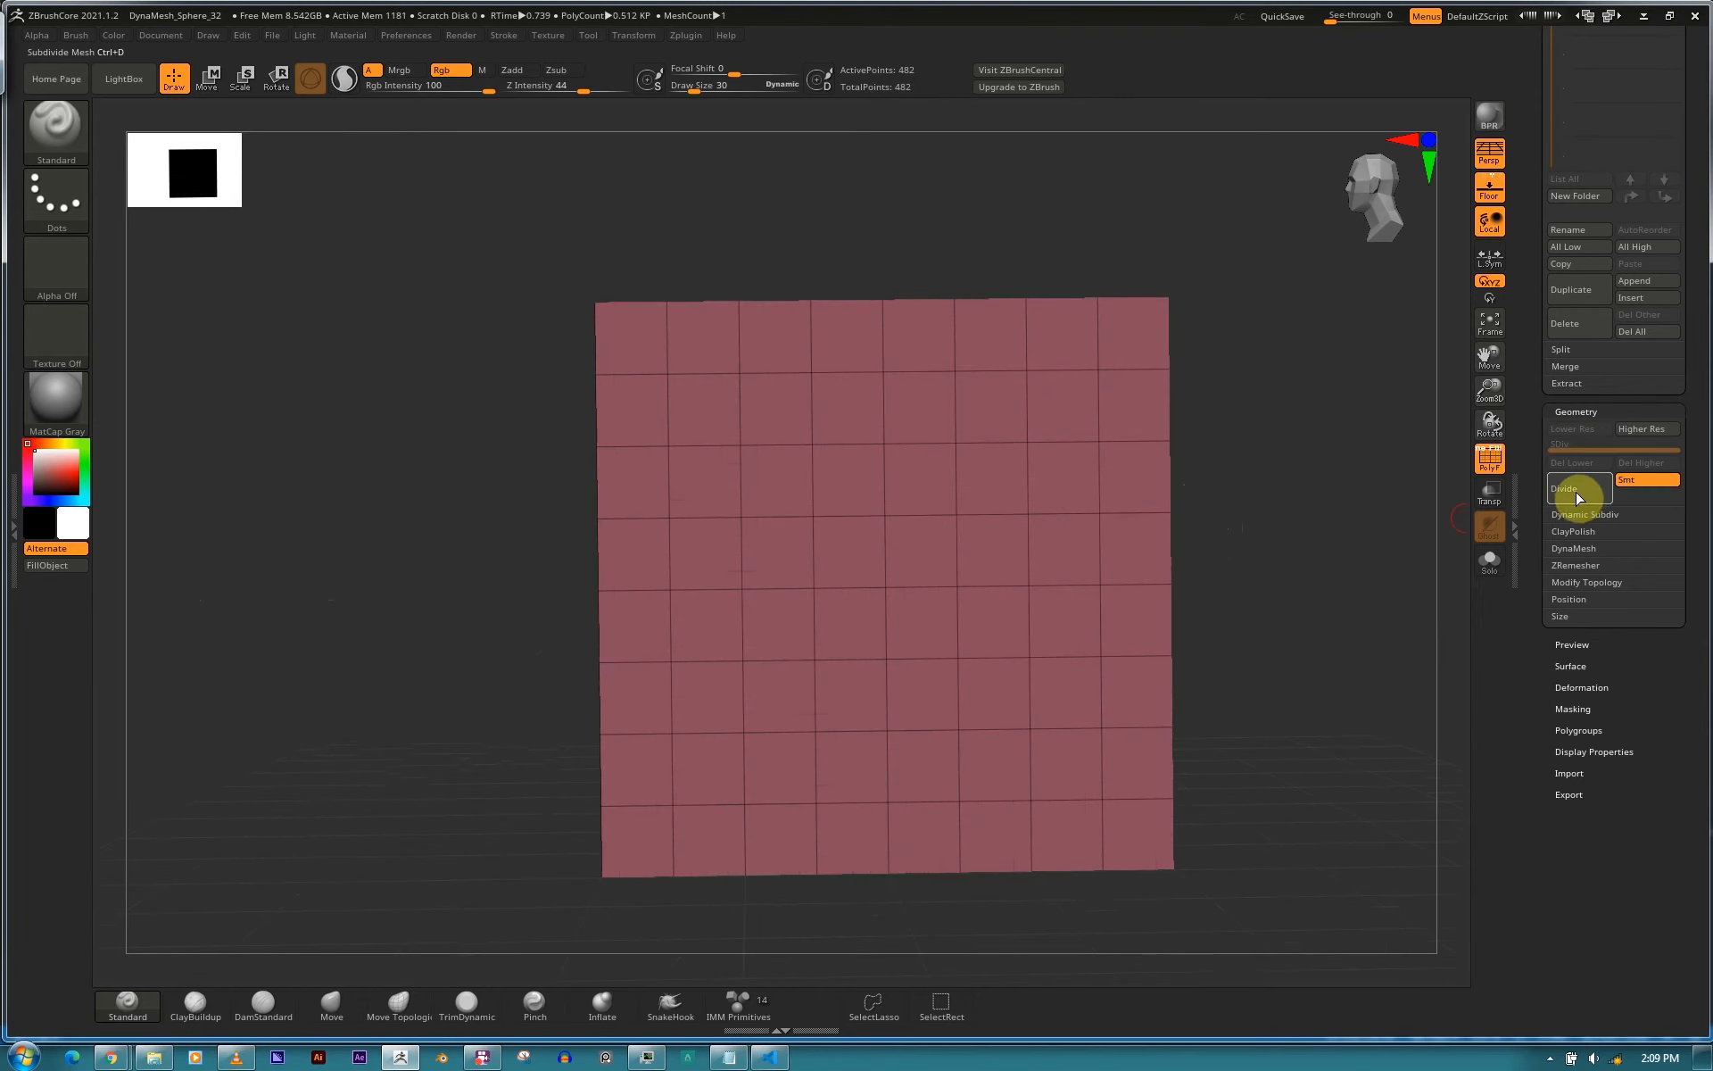
# Divide the cube three times with Smt on to reach subdivision level 4 and inspect its rounded edges.
pyautogui.click(1575, 491)
pyautogui.click(1579, 497)
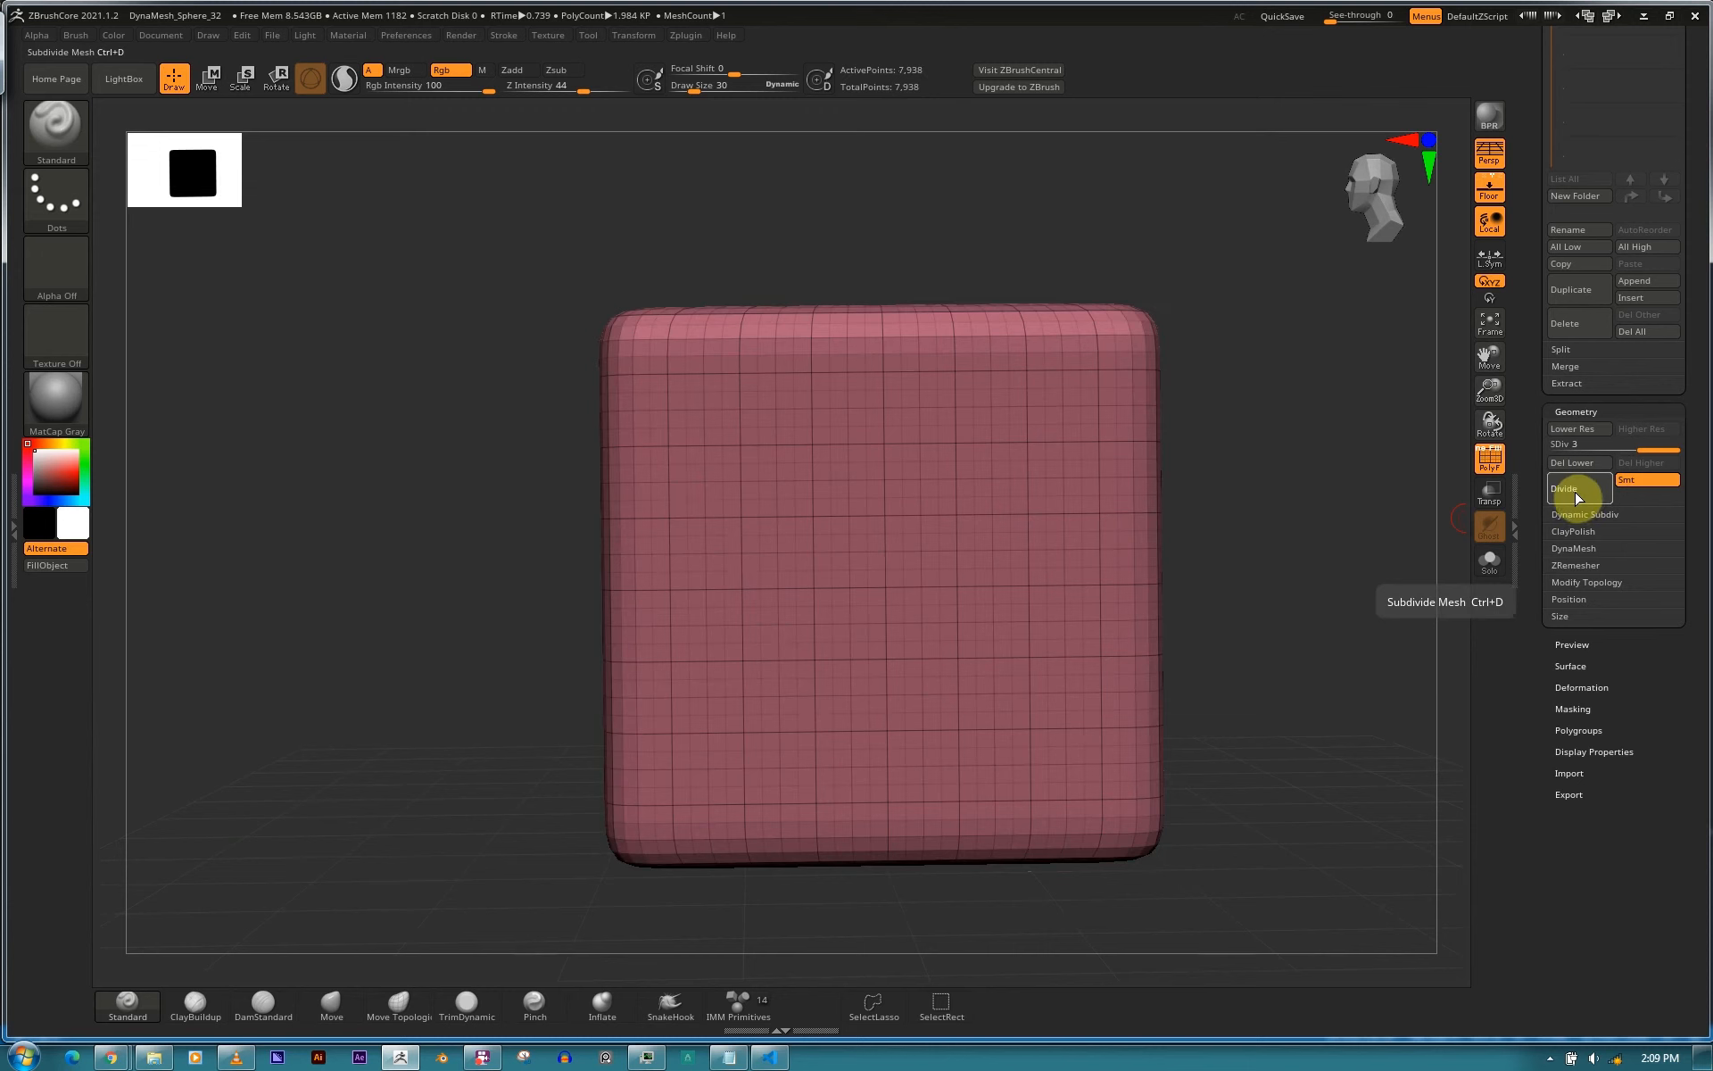
pyautogui.click(1577, 493)
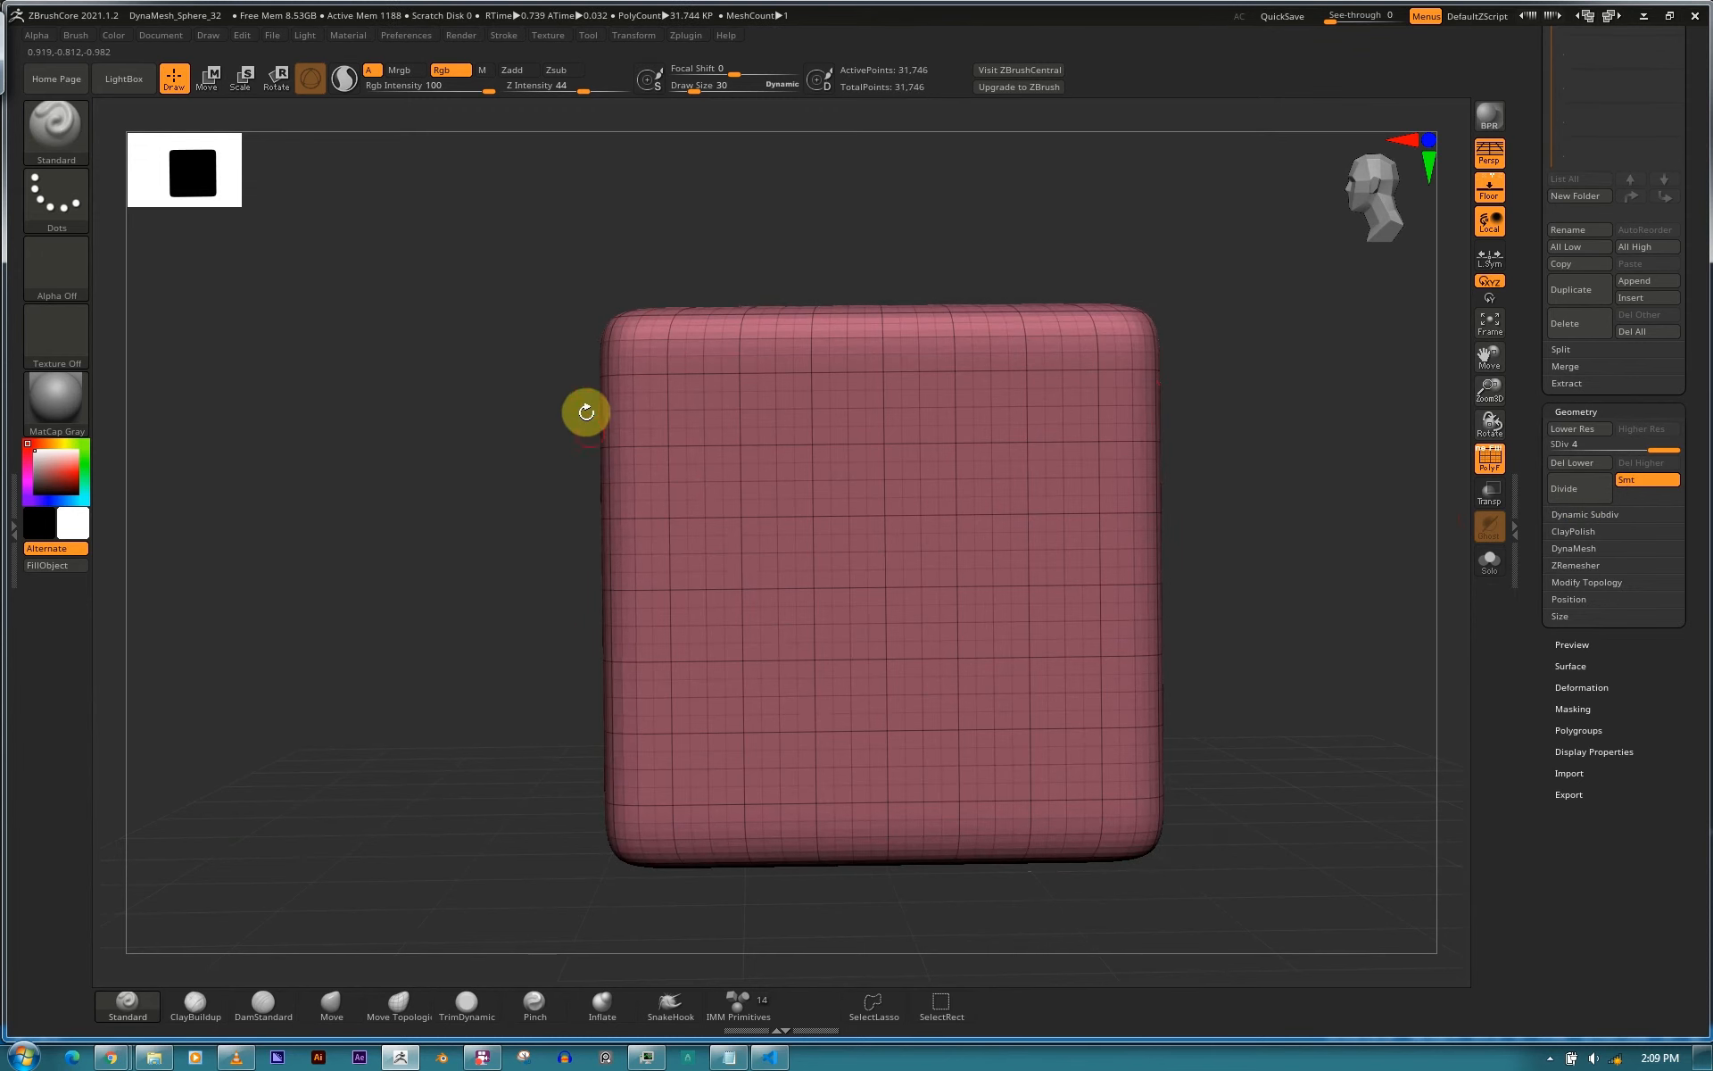
pyautogui.moveTo(822, 233); pyautogui.dragTo(540, 341)
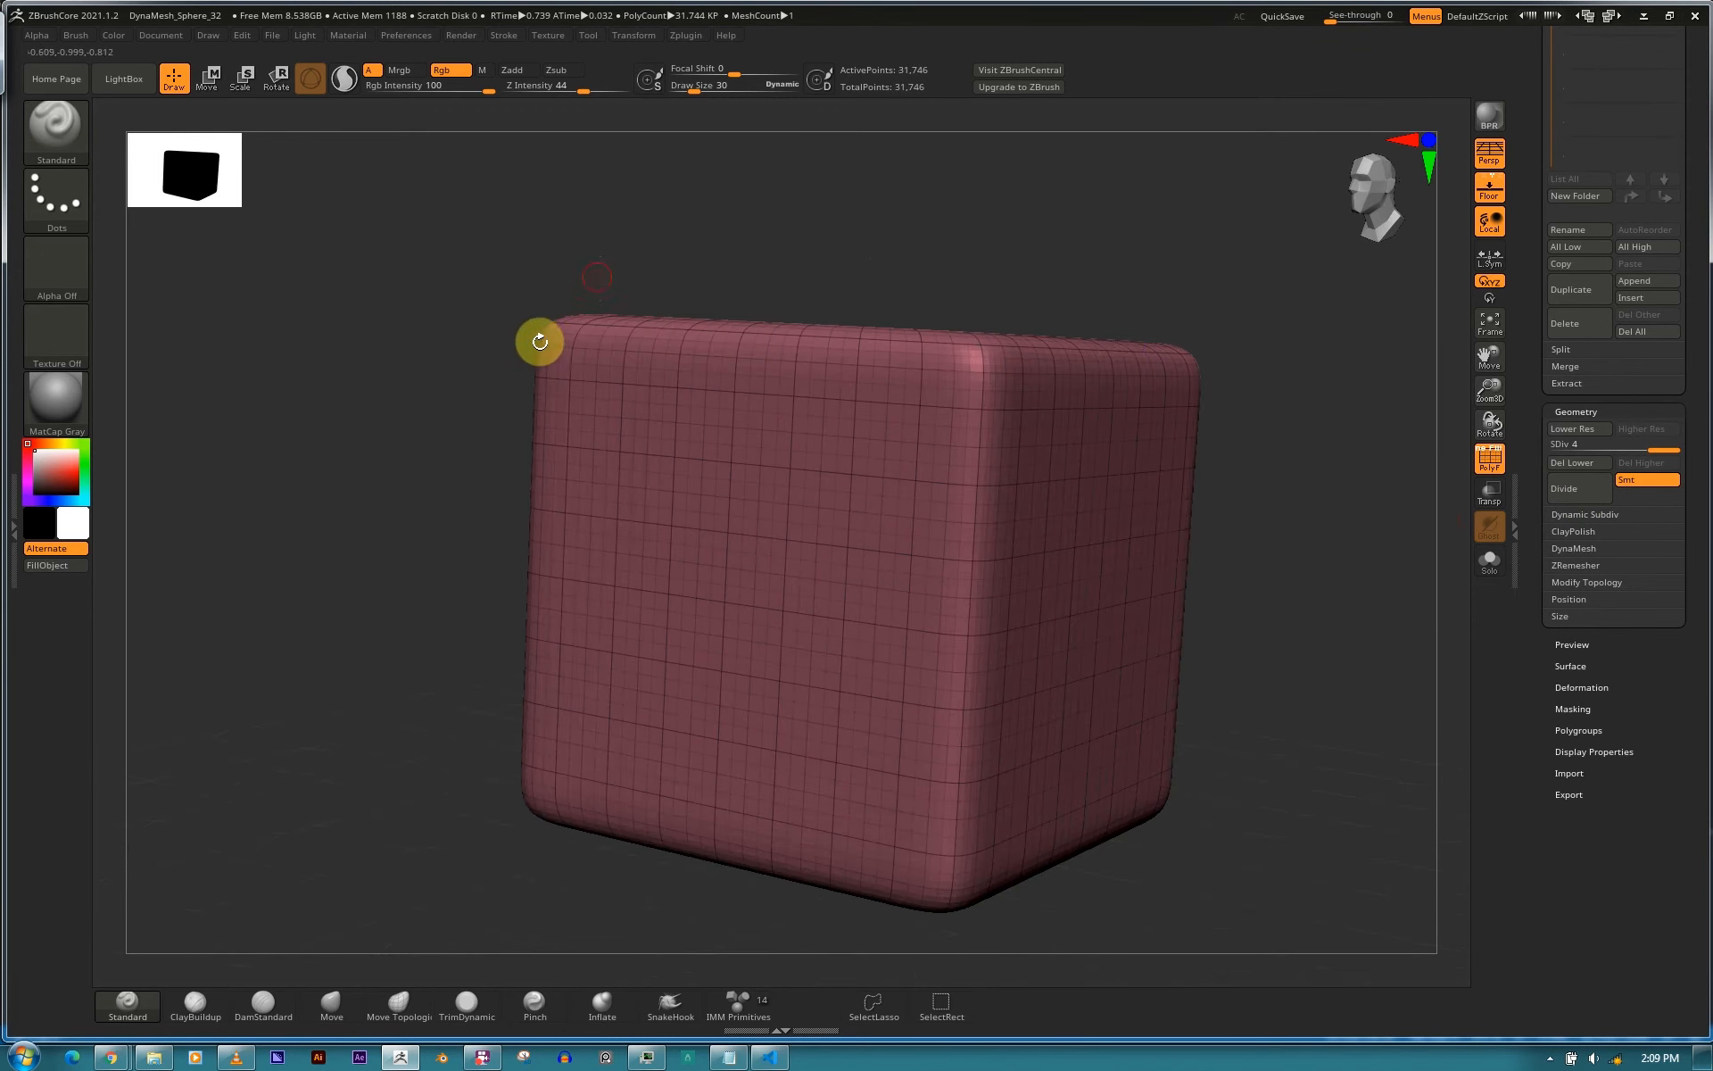
pyautogui.moveTo(1196, 344); pyautogui.dragTo(1443, 495)
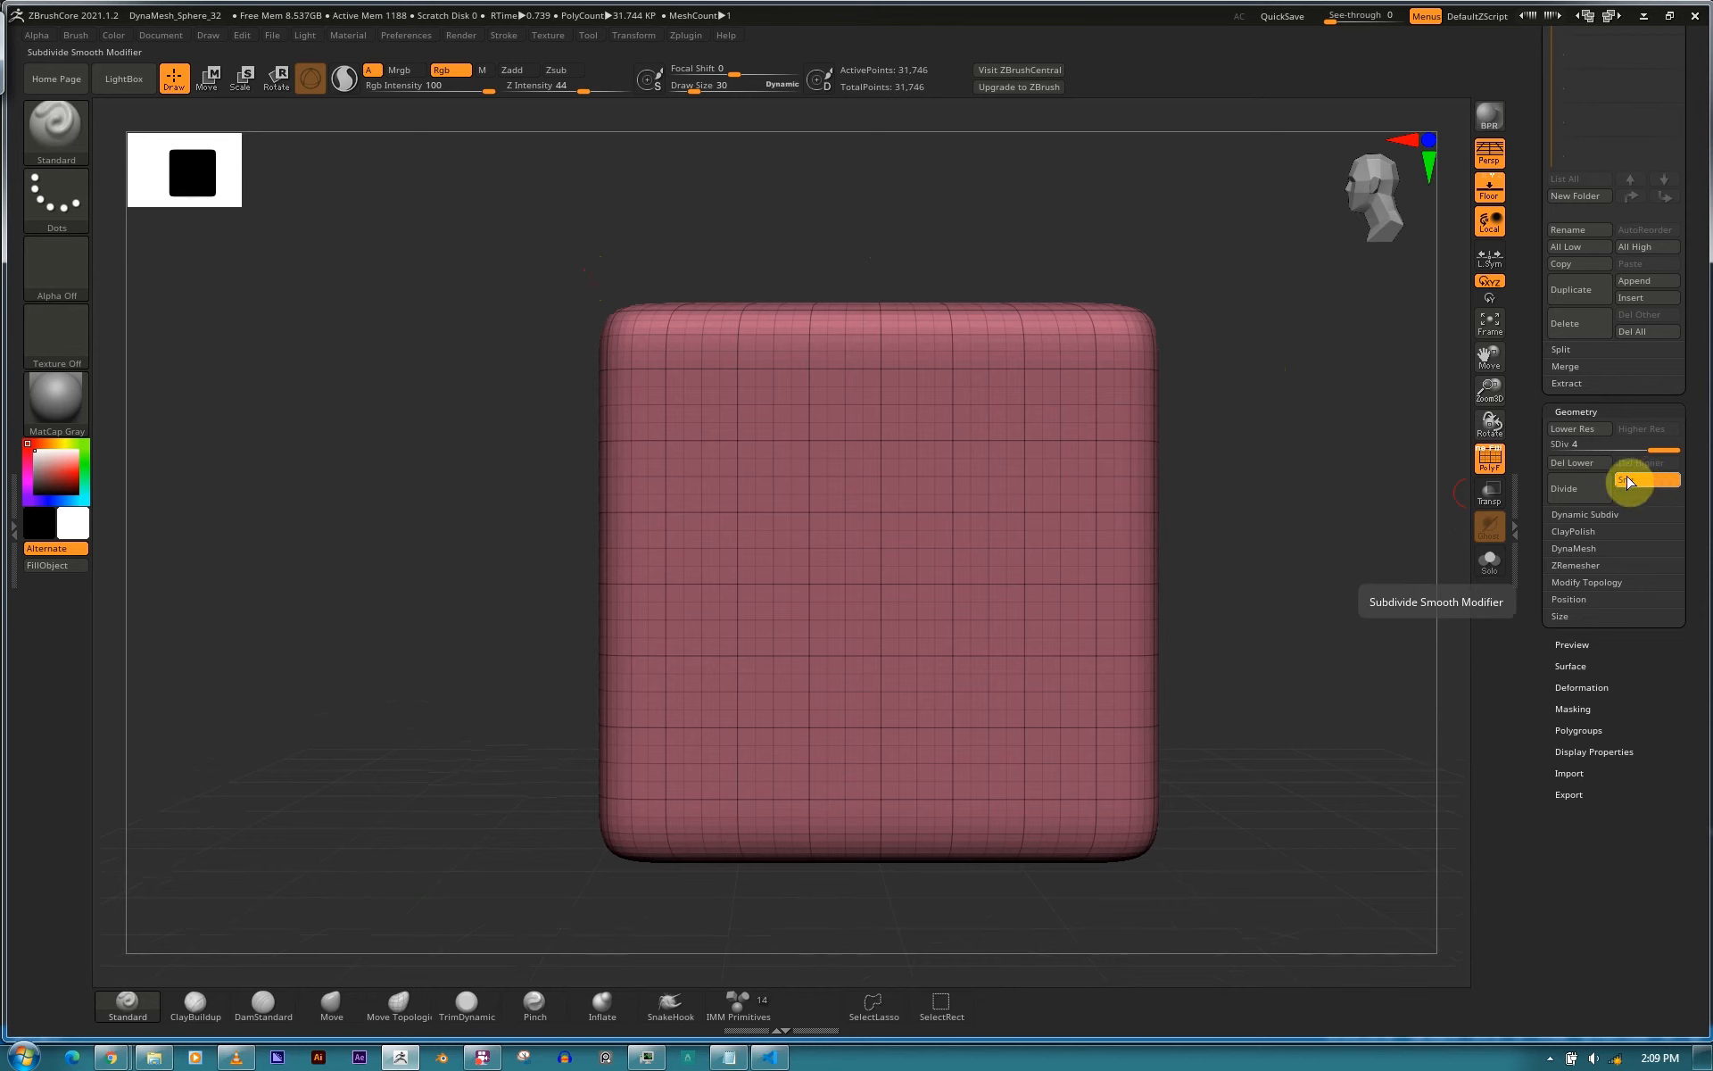
# Set the cube to subdivision level 1, delete its higher levels, and turn off the PolyFrame display.
pyautogui.moveTo(1651, 448); pyautogui.dragTo(1563, 452)
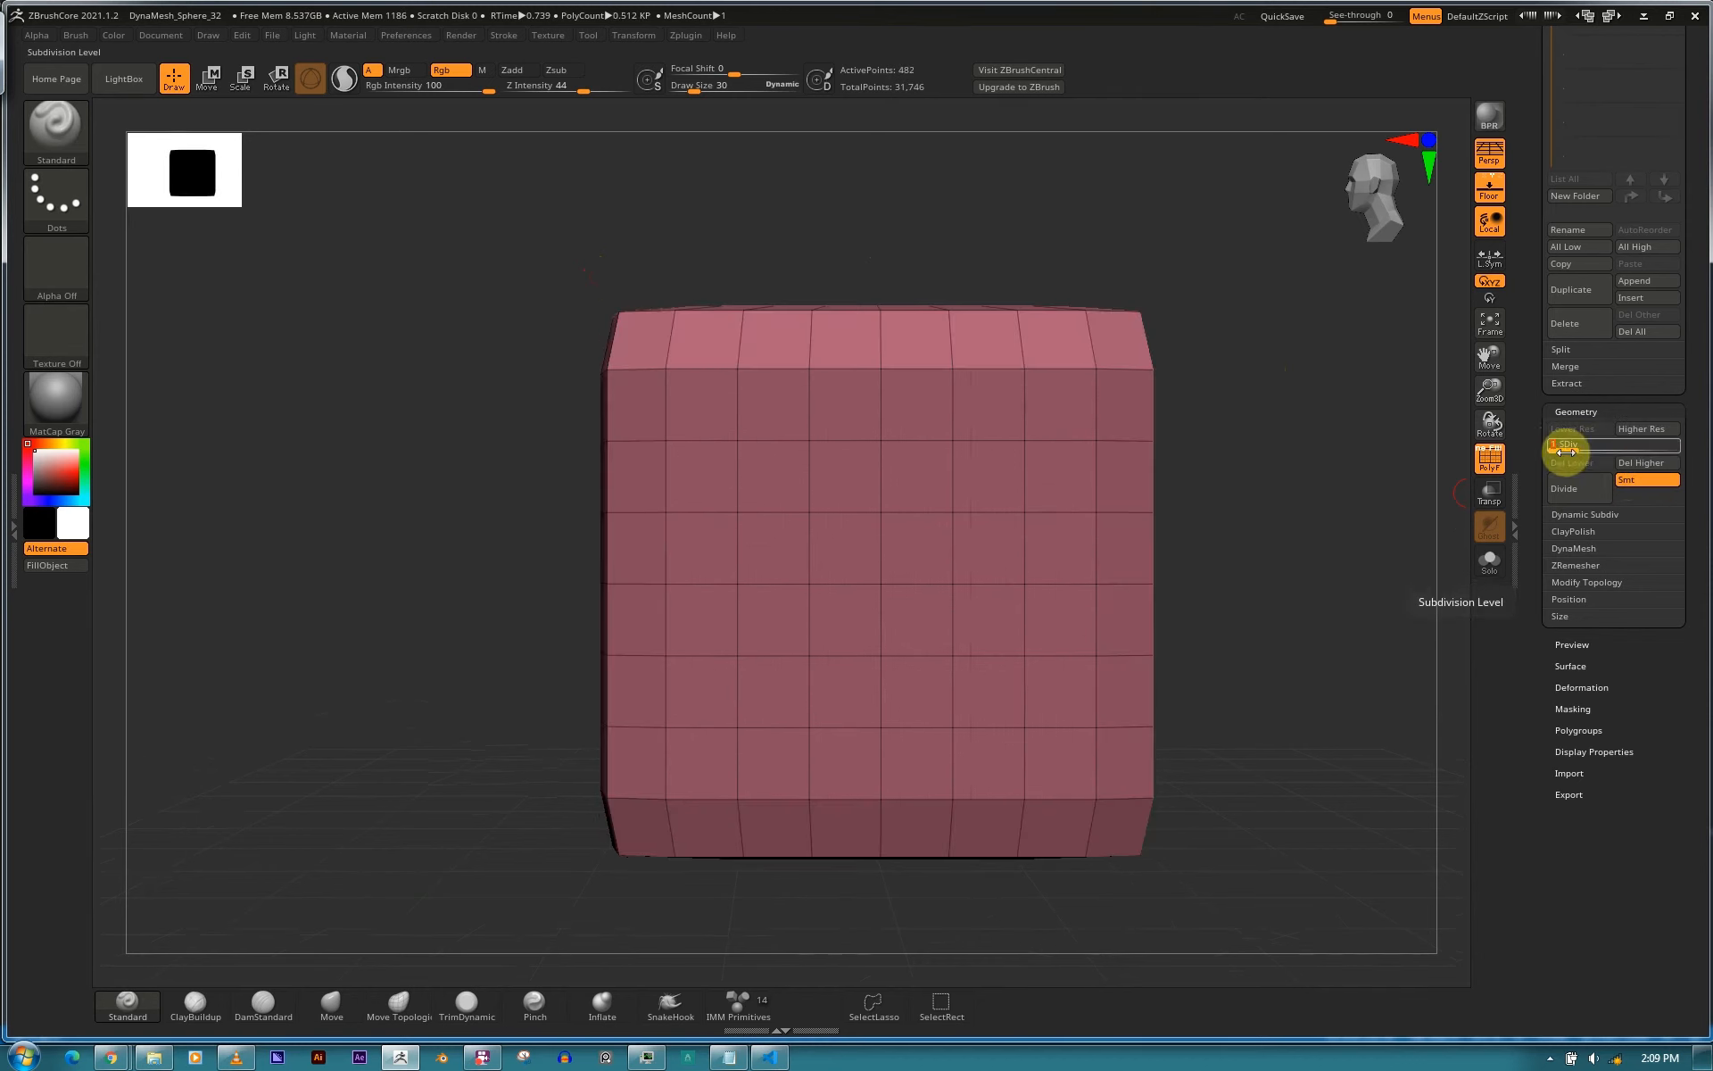
pyautogui.click(1638, 463)
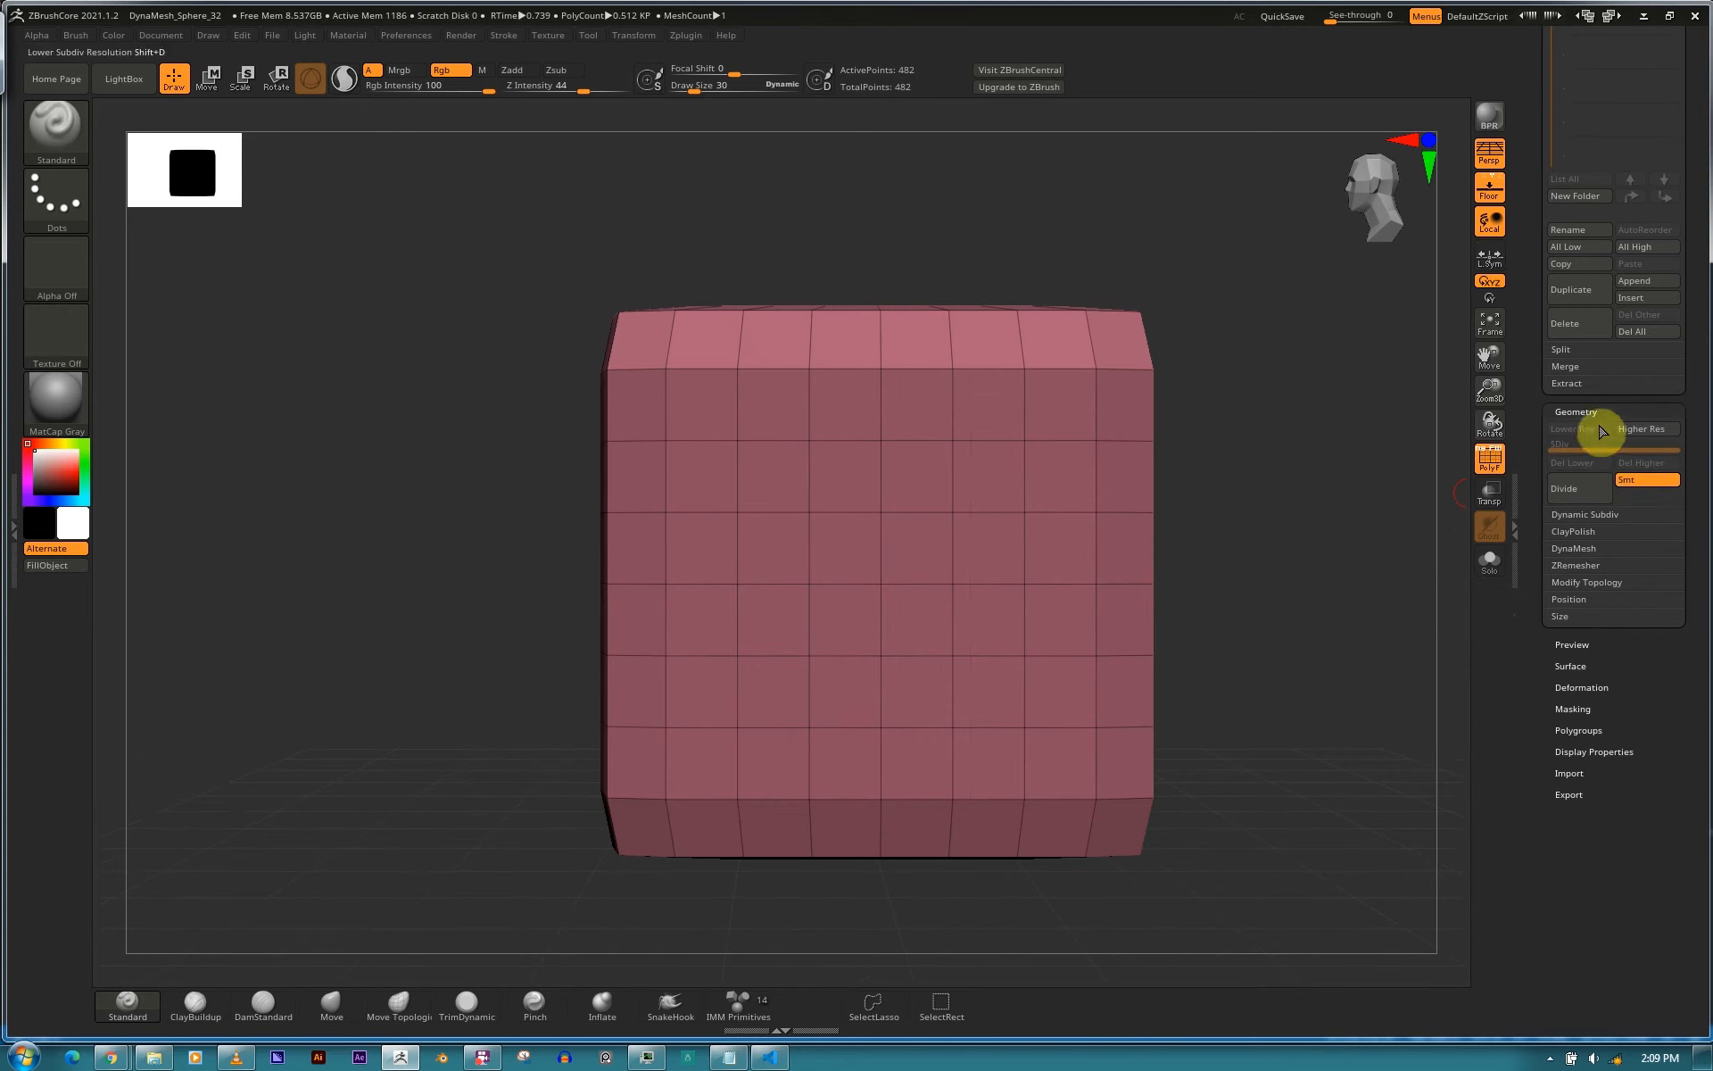
pyautogui.click(1603, 412)
pyautogui.moveTo(1363, 555); pyautogui.dragTo(1353, 558)
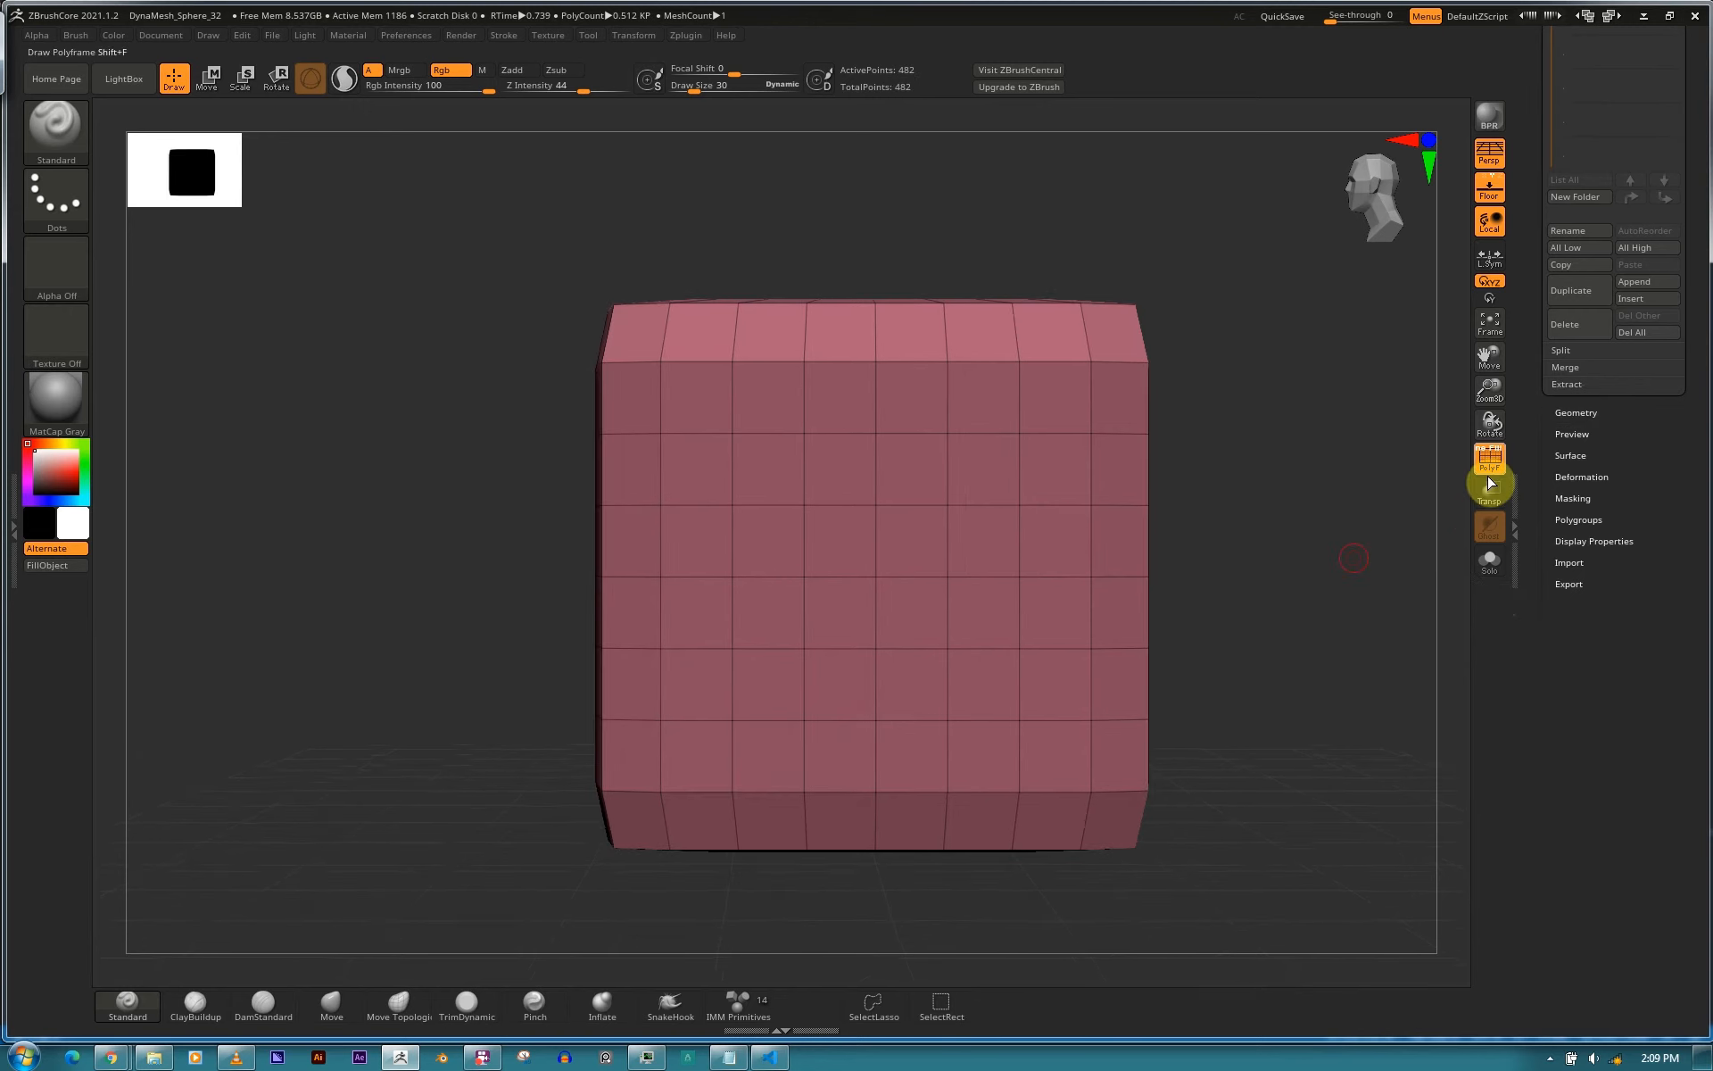
pyautogui.click(1489, 481)
pyautogui.click(1596, 413)
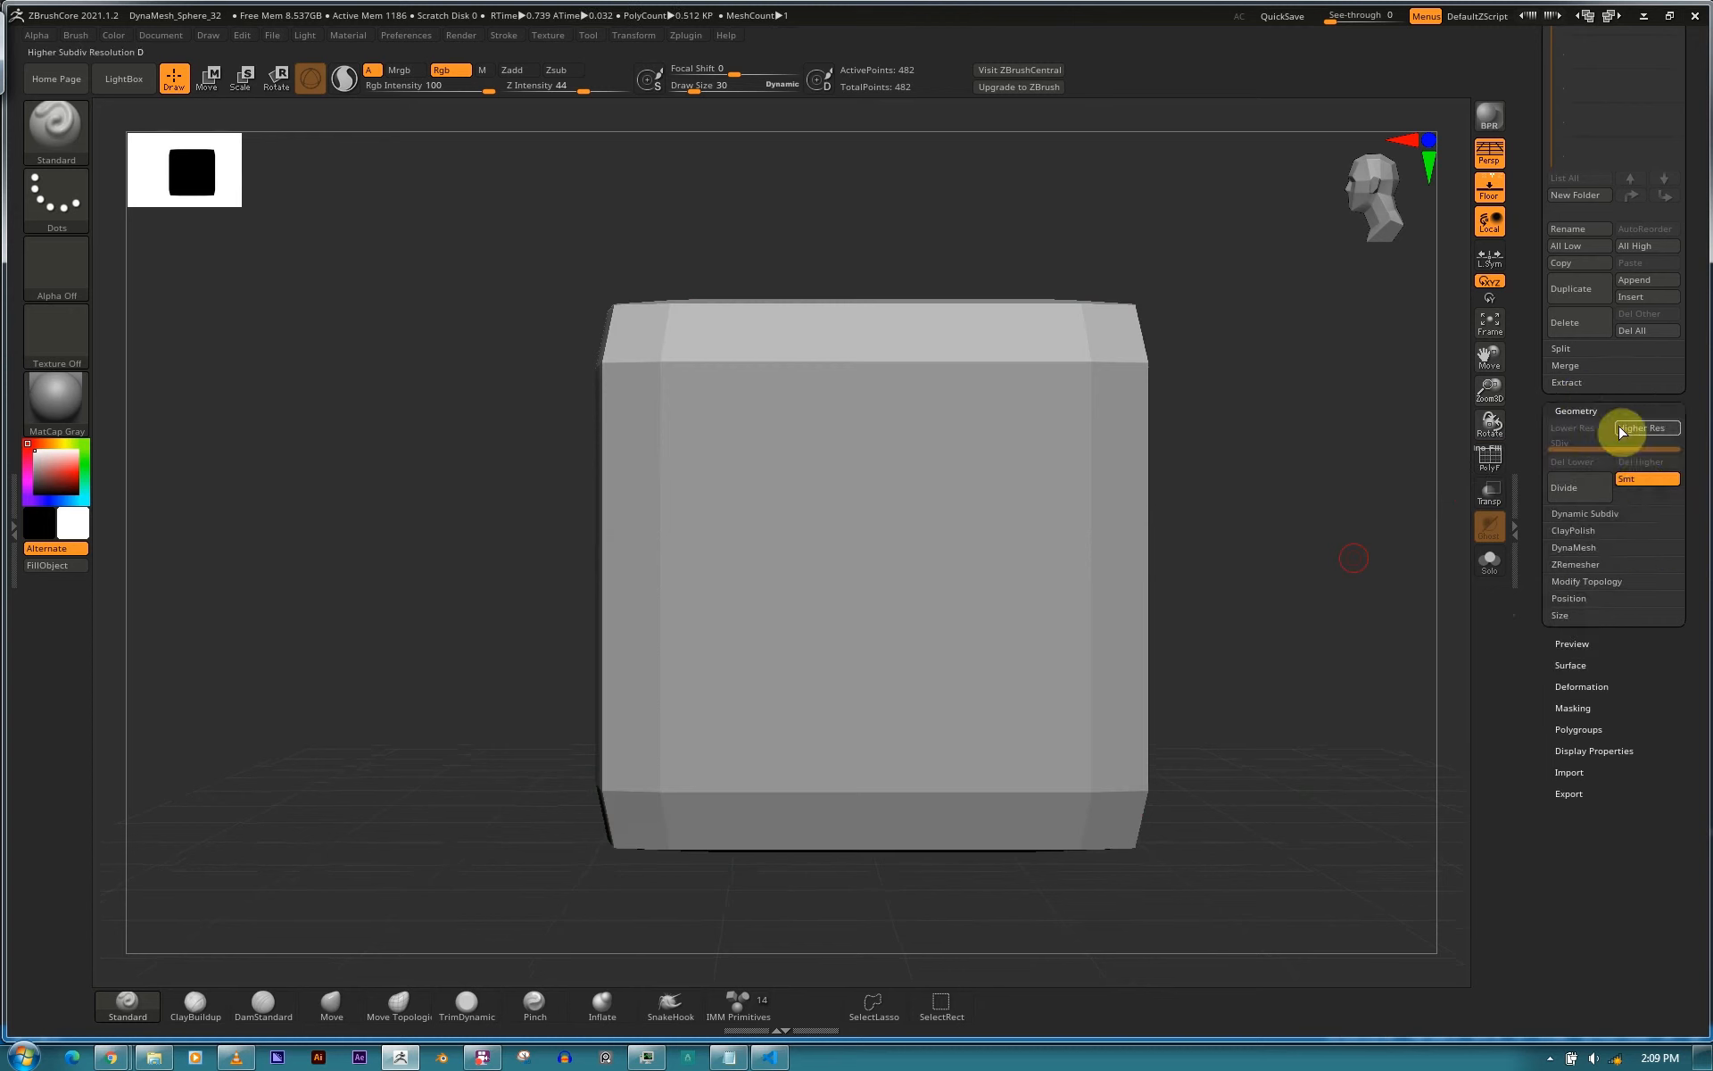
# Activate Dynamic subdivision on the cube, accepting the limited-functionality note, and inspect the smoothed shape from several angles.
pyautogui.click(1597, 514)
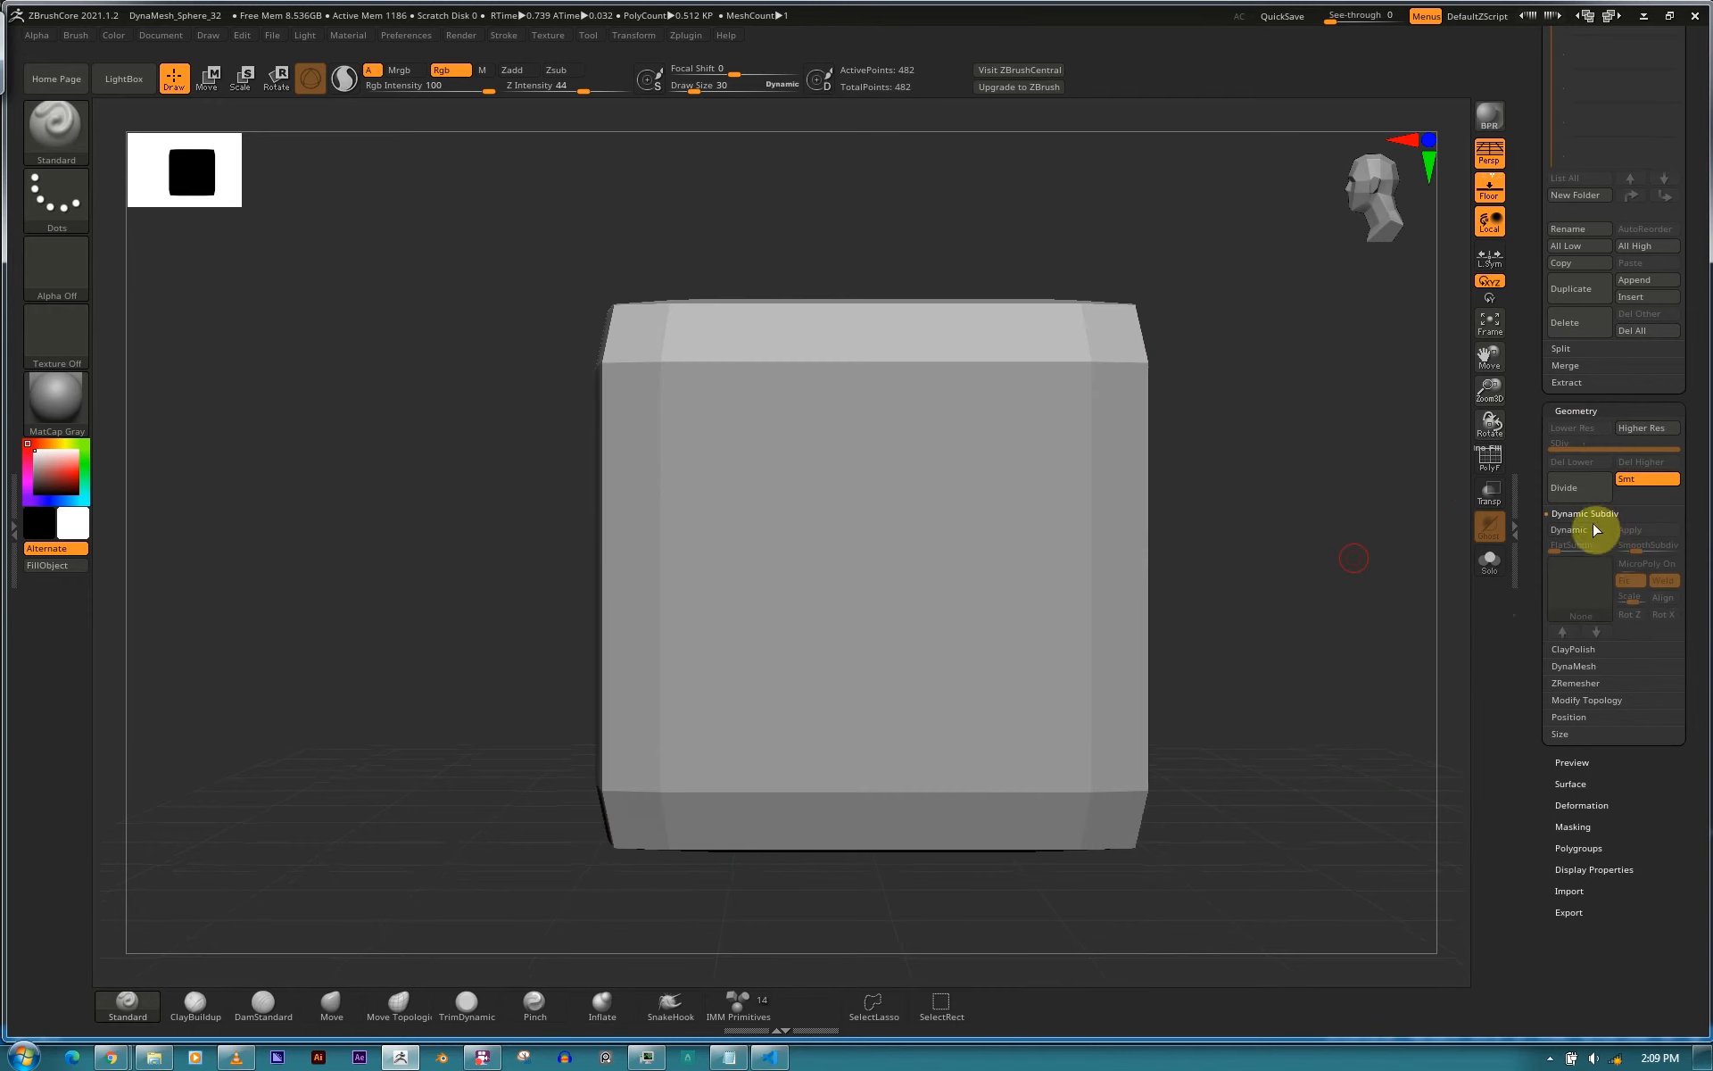
pyautogui.moveTo(1274, 563); pyautogui.dragTo(1333, 615)
pyautogui.moveTo(1321, 602); pyautogui.dragTo(1357, 593)
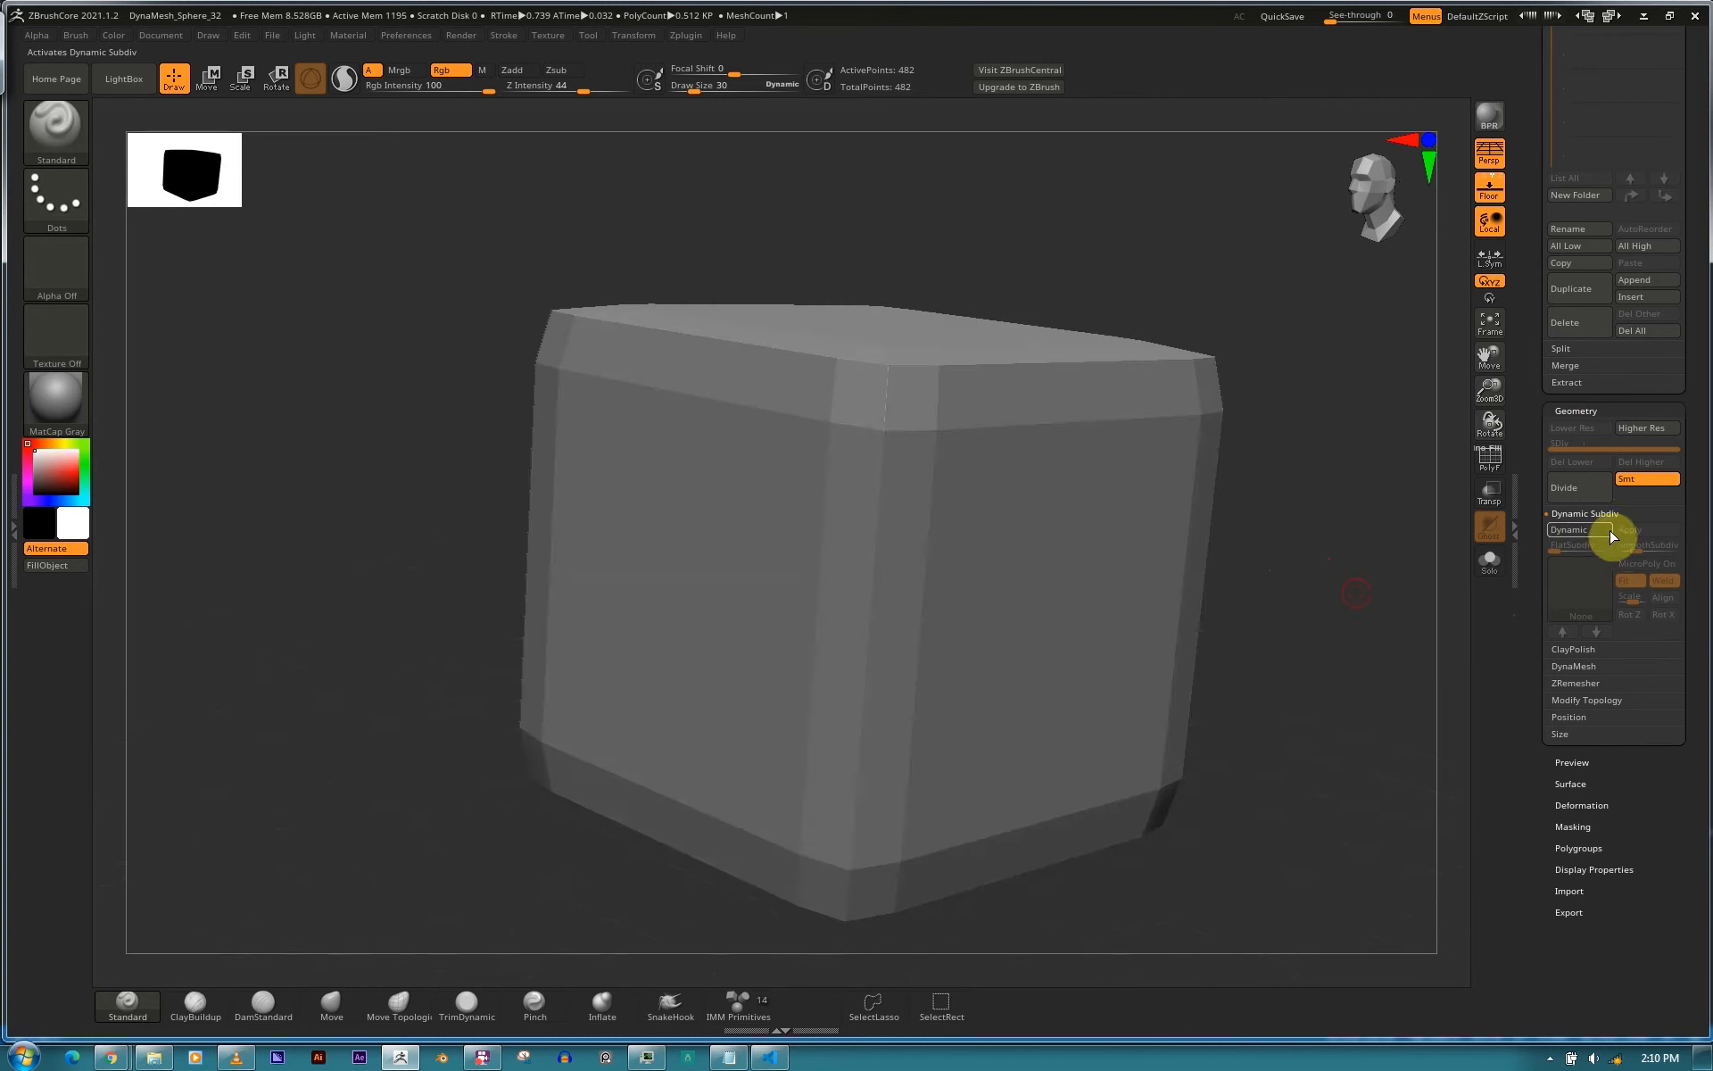
pyautogui.click(1597, 529)
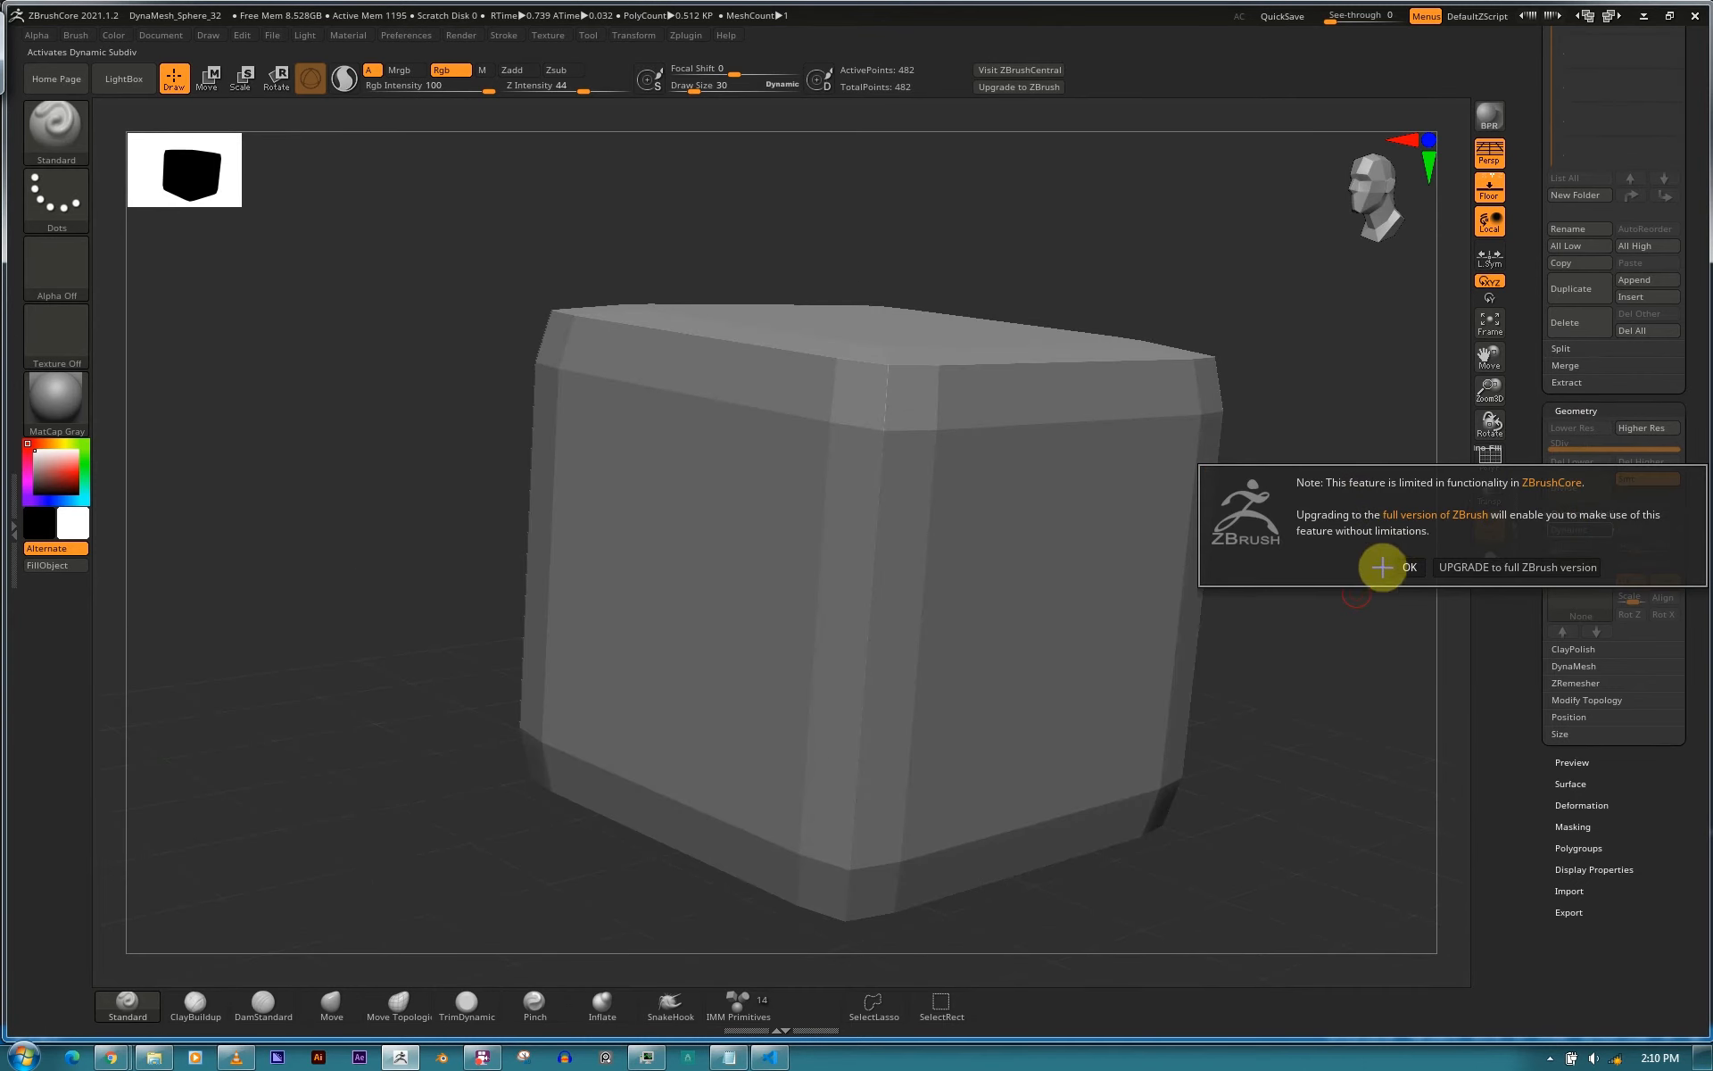
pyautogui.click(1410, 568)
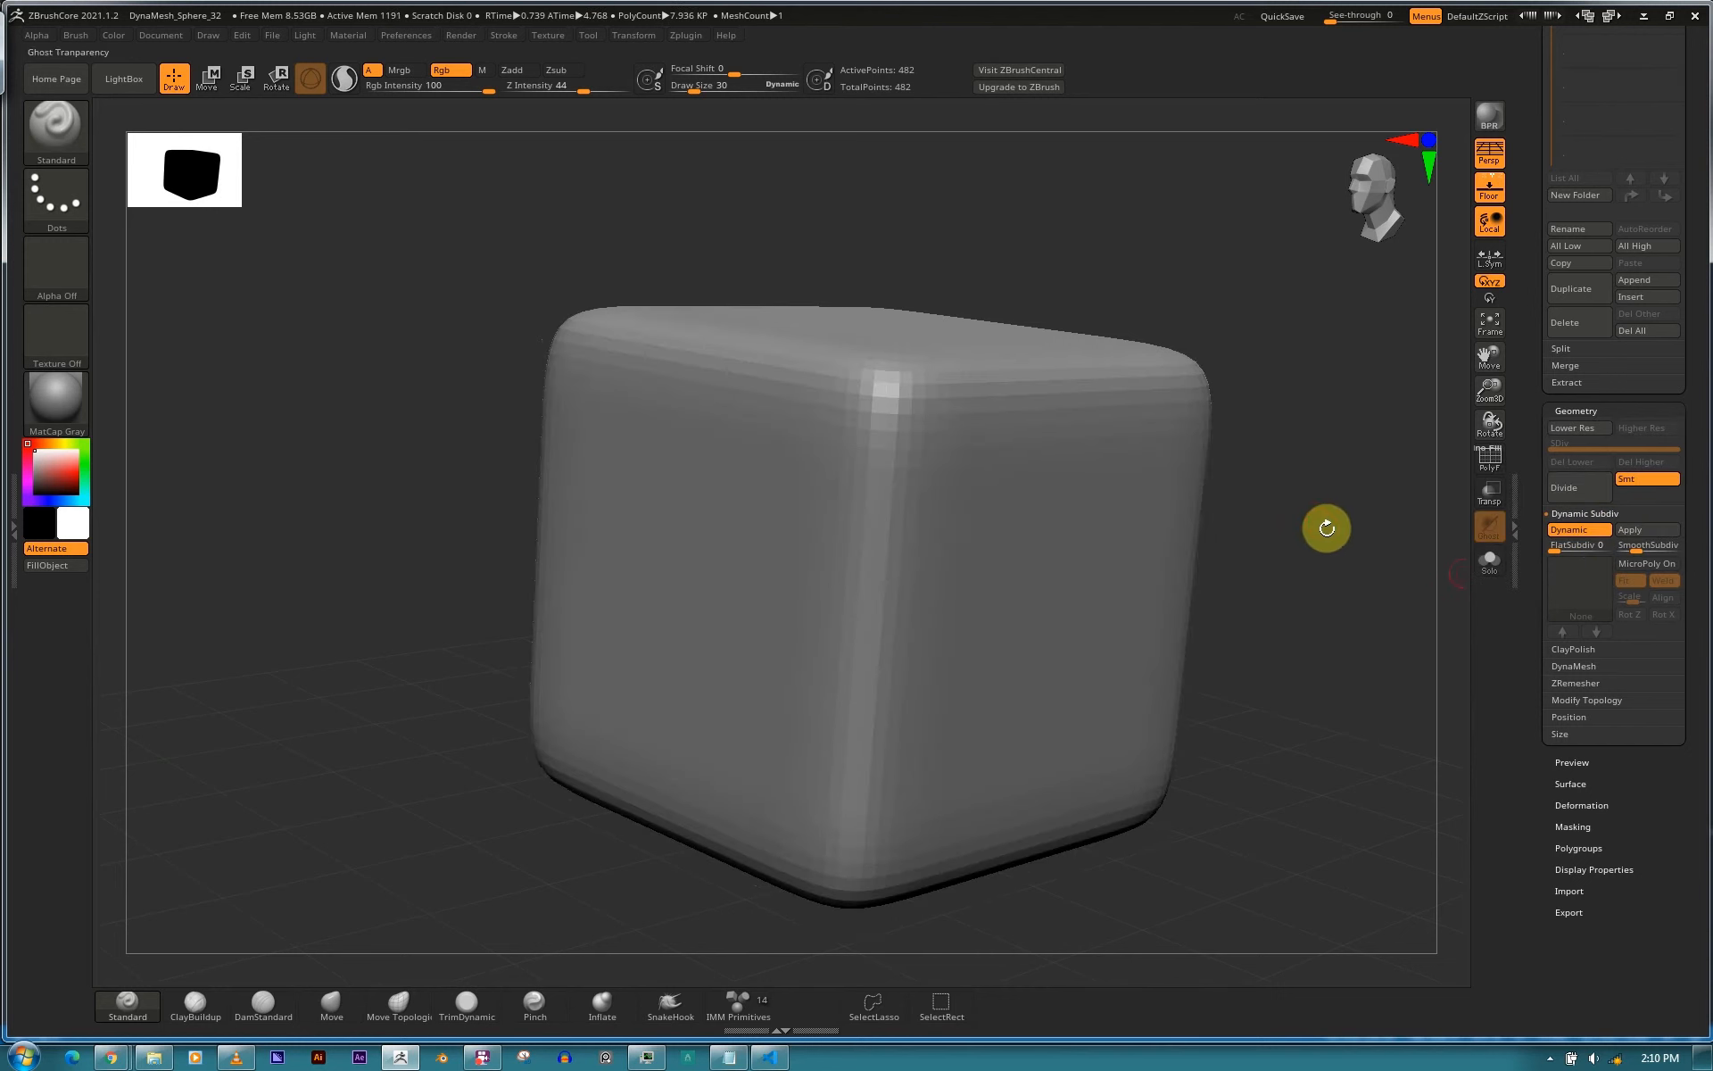
pyautogui.moveTo(1315, 580); pyautogui.dragTo(1170, 570)
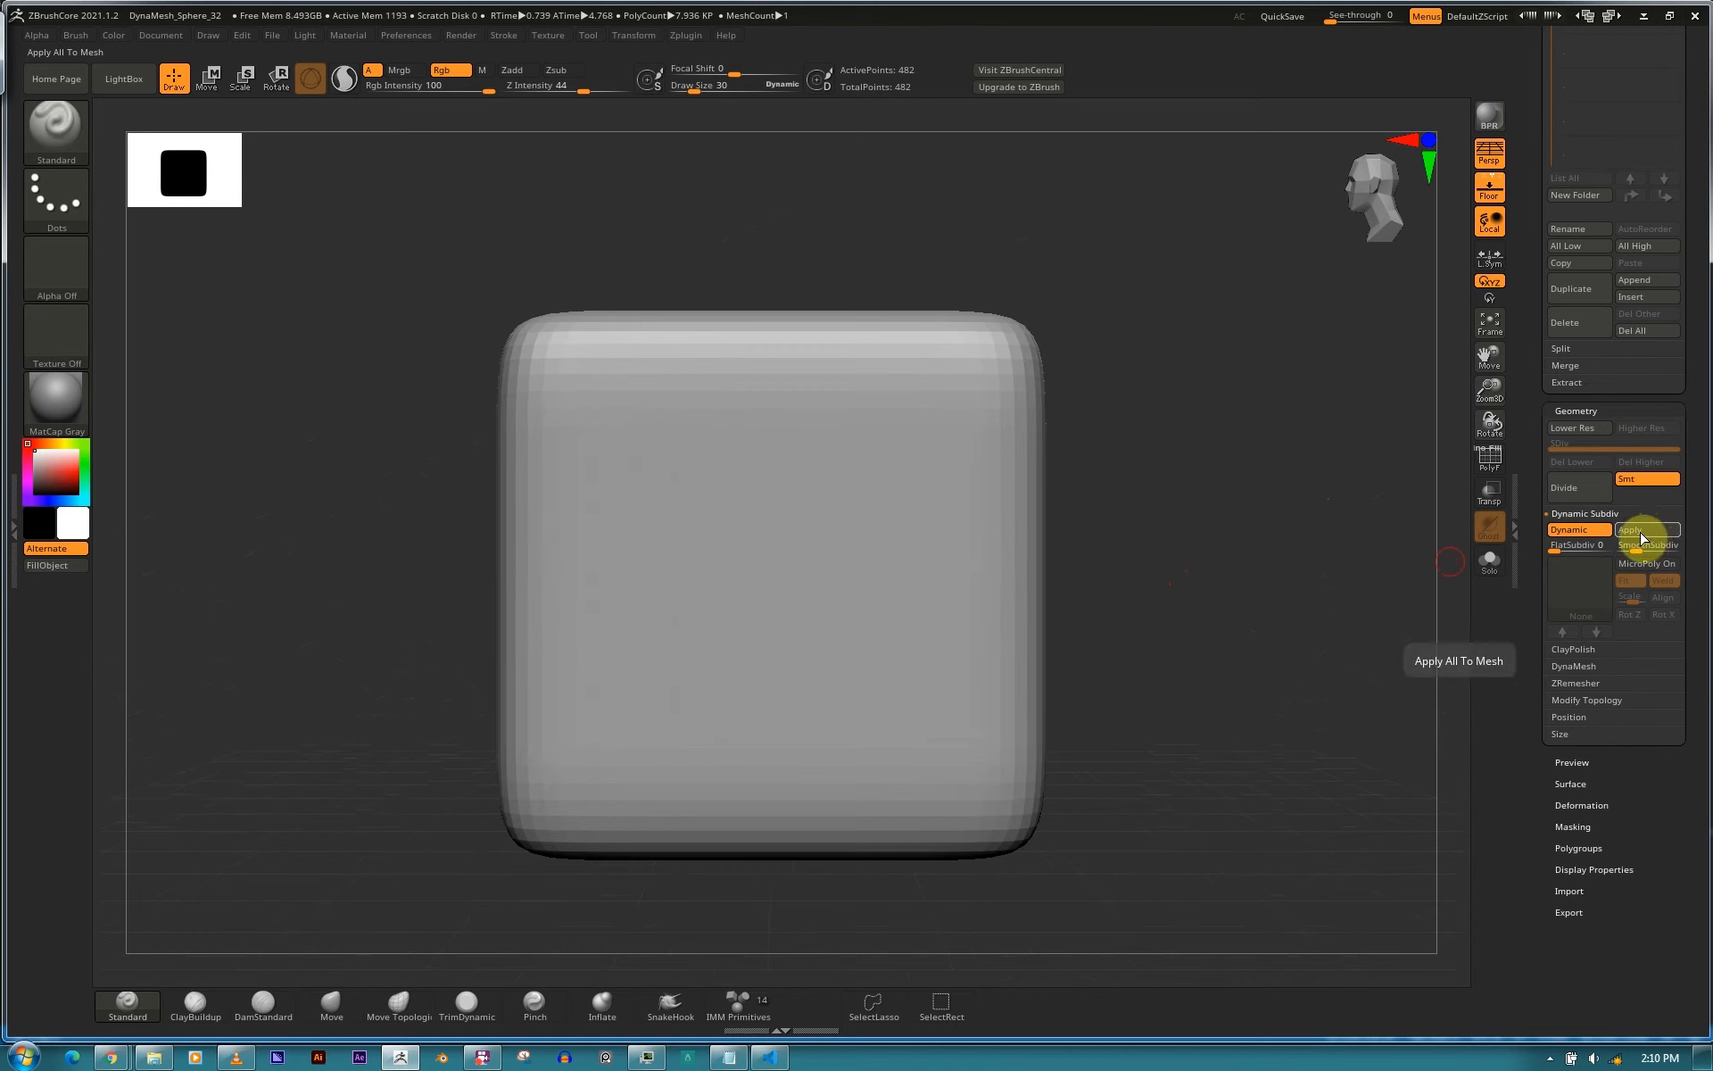
pyautogui.moveTo(1163, 597); pyautogui.dragTo(1207, 541)
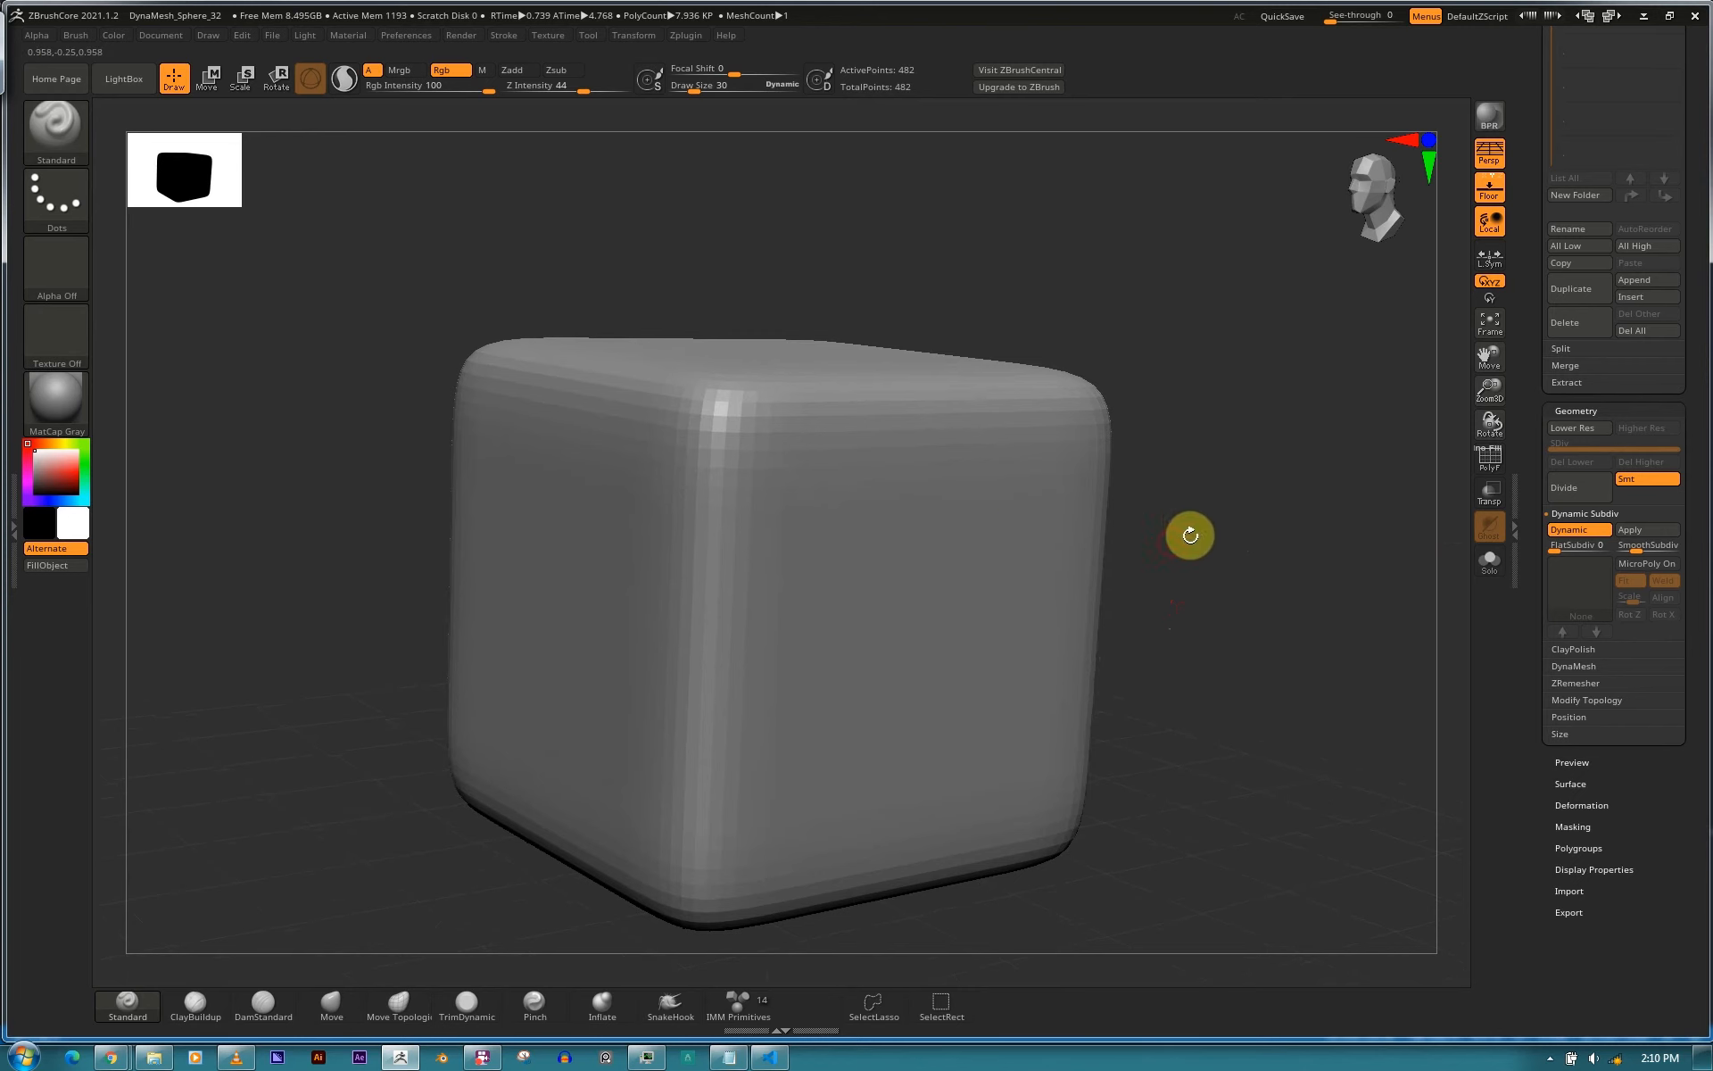
pyautogui.moveTo(1231, 567); pyautogui.dragTo(1460, 638)
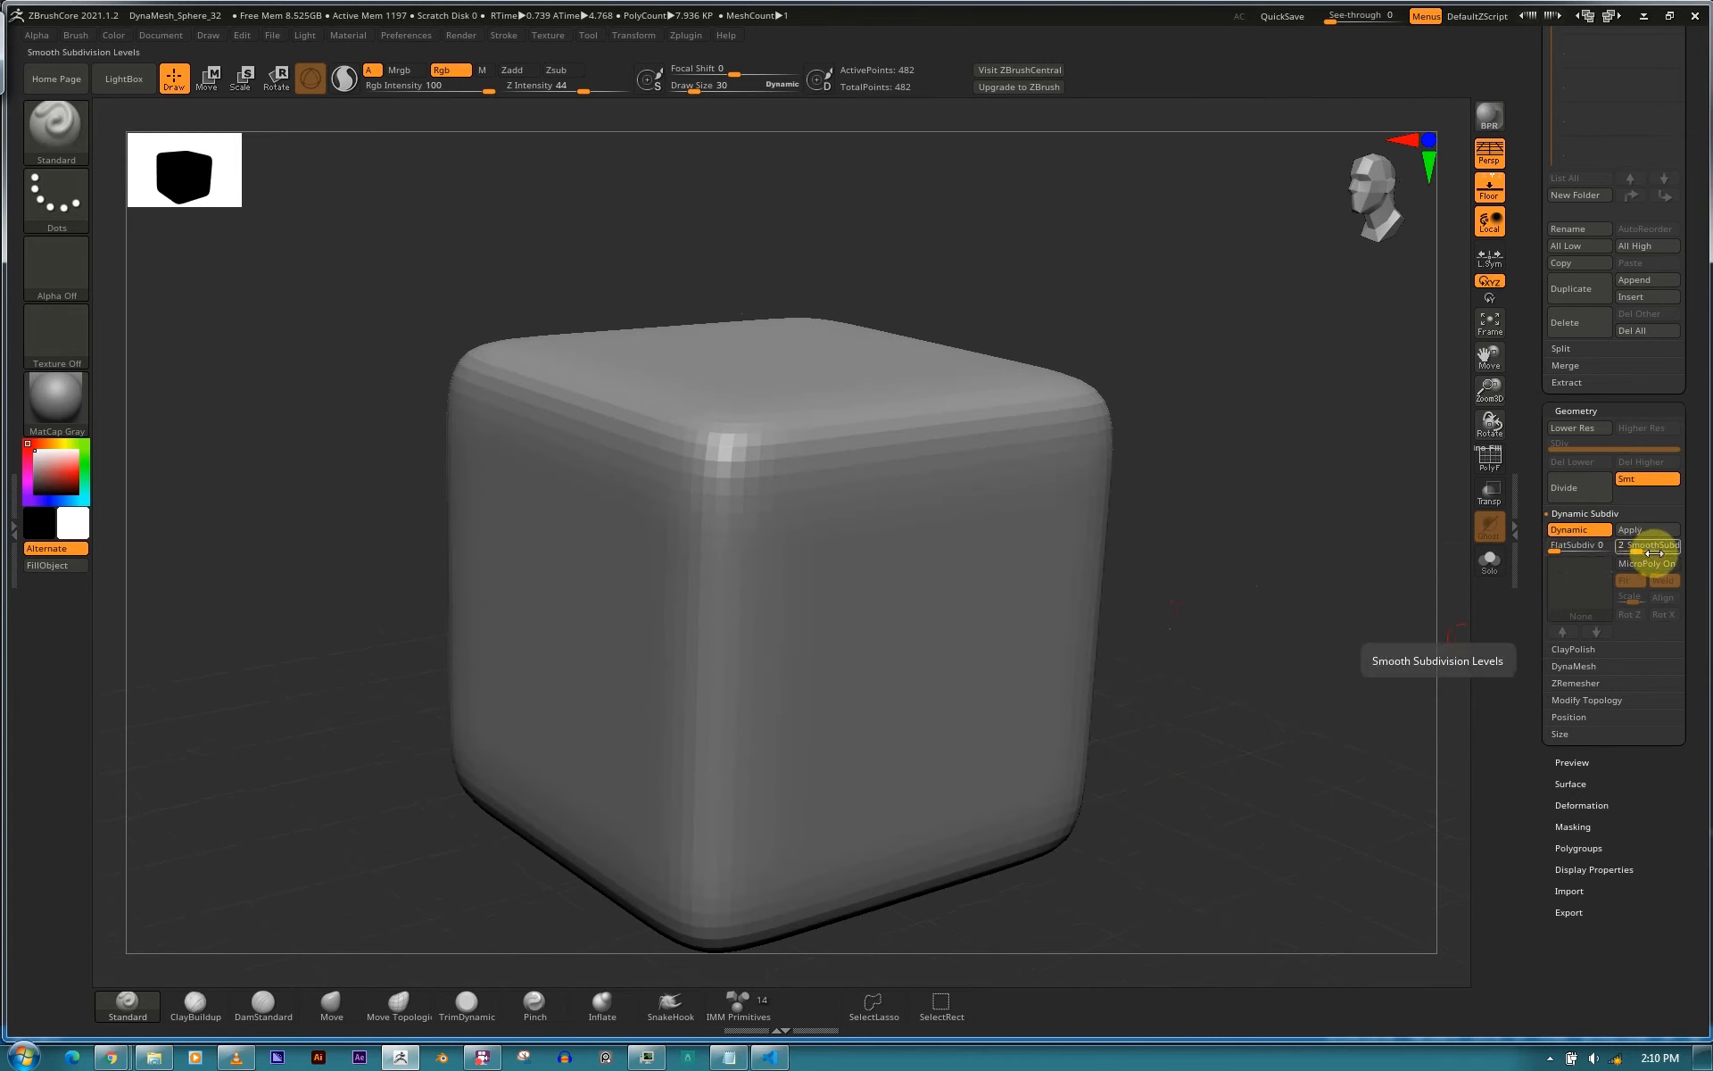
# Turn on MicroPoly for the cube with the Knot_Twist pattern and inspect the woven surface from above.
pyautogui.press('ctrl')
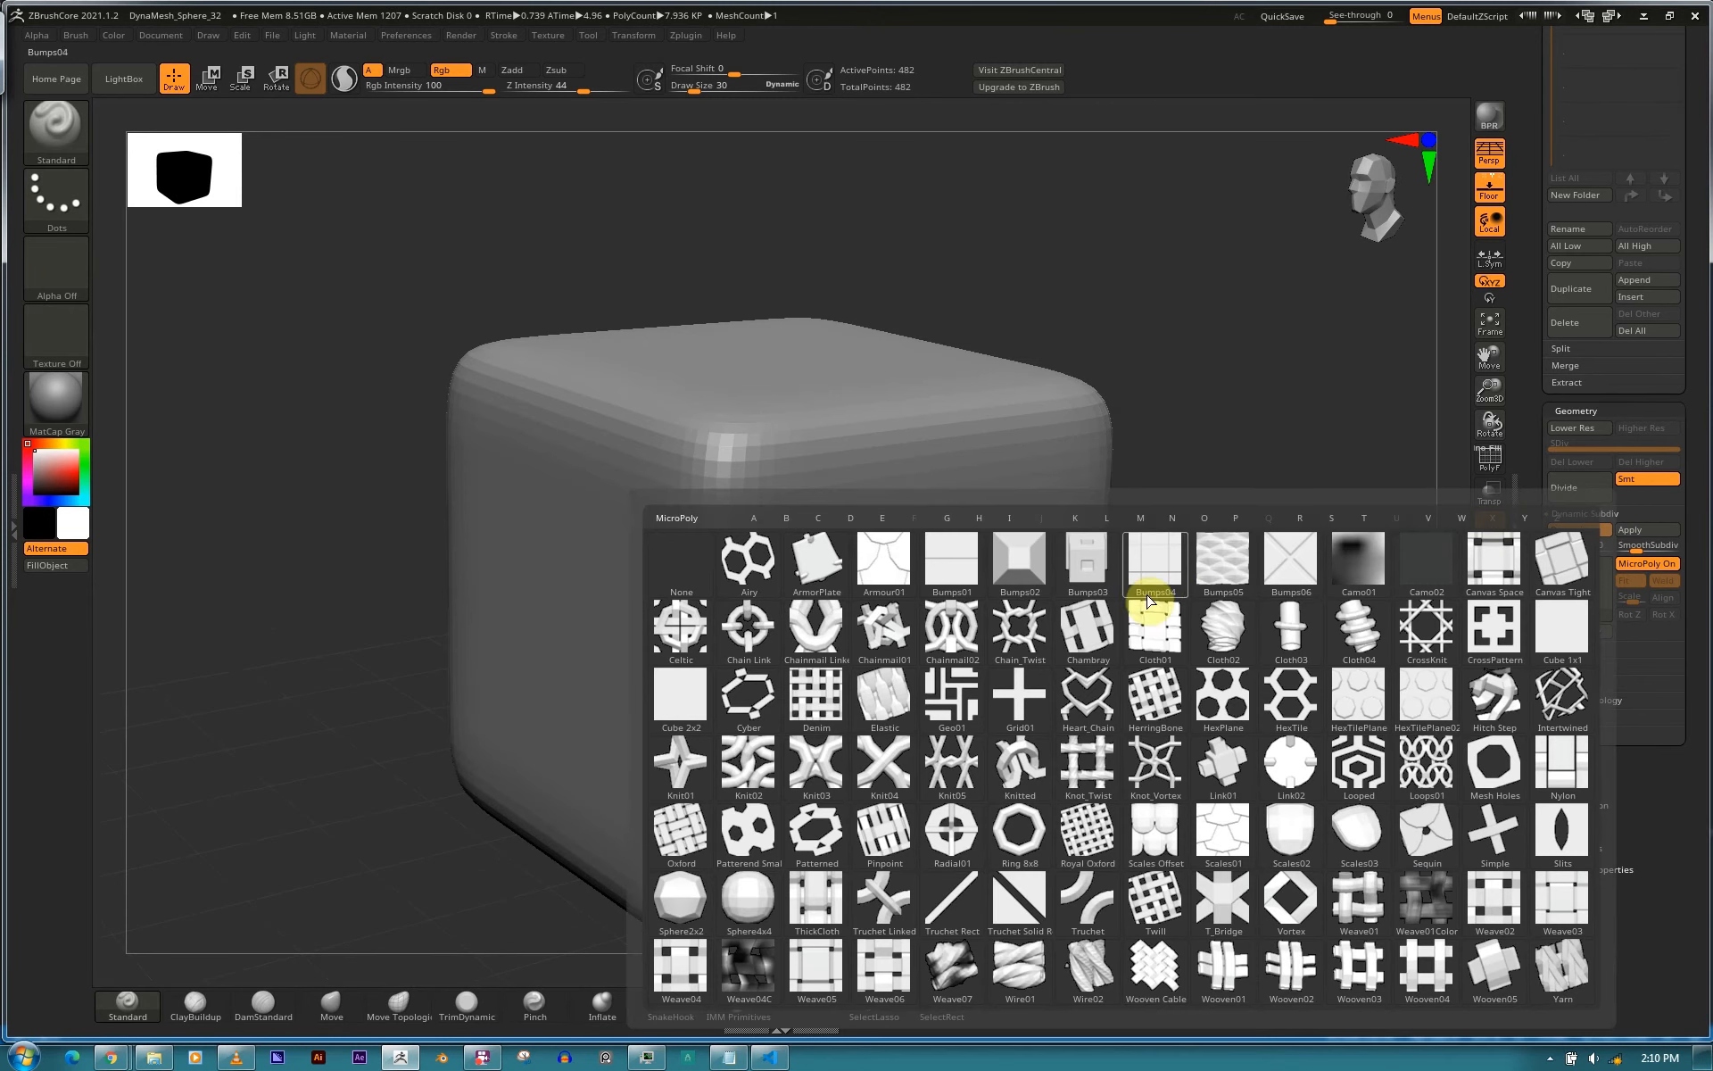
pyautogui.click(1094, 769)
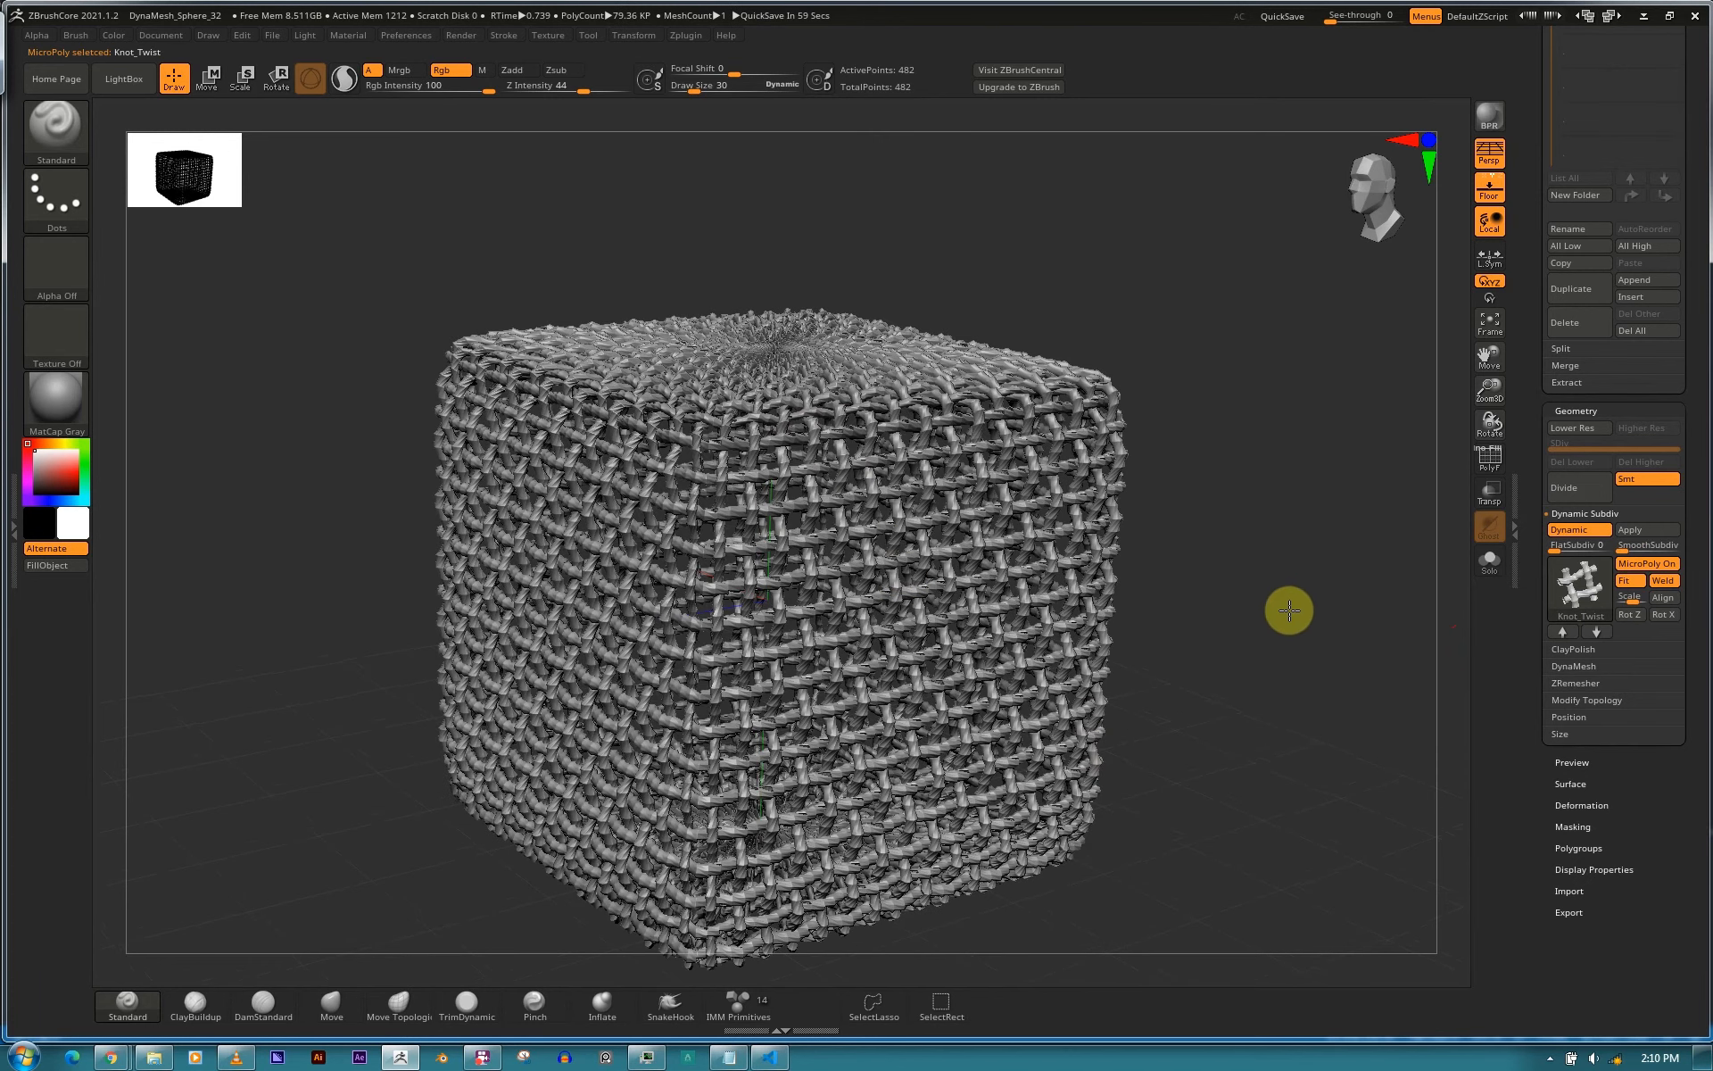
pyautogui.moveTo(1290, 601); pyautogui.dragTo(1277, 589)
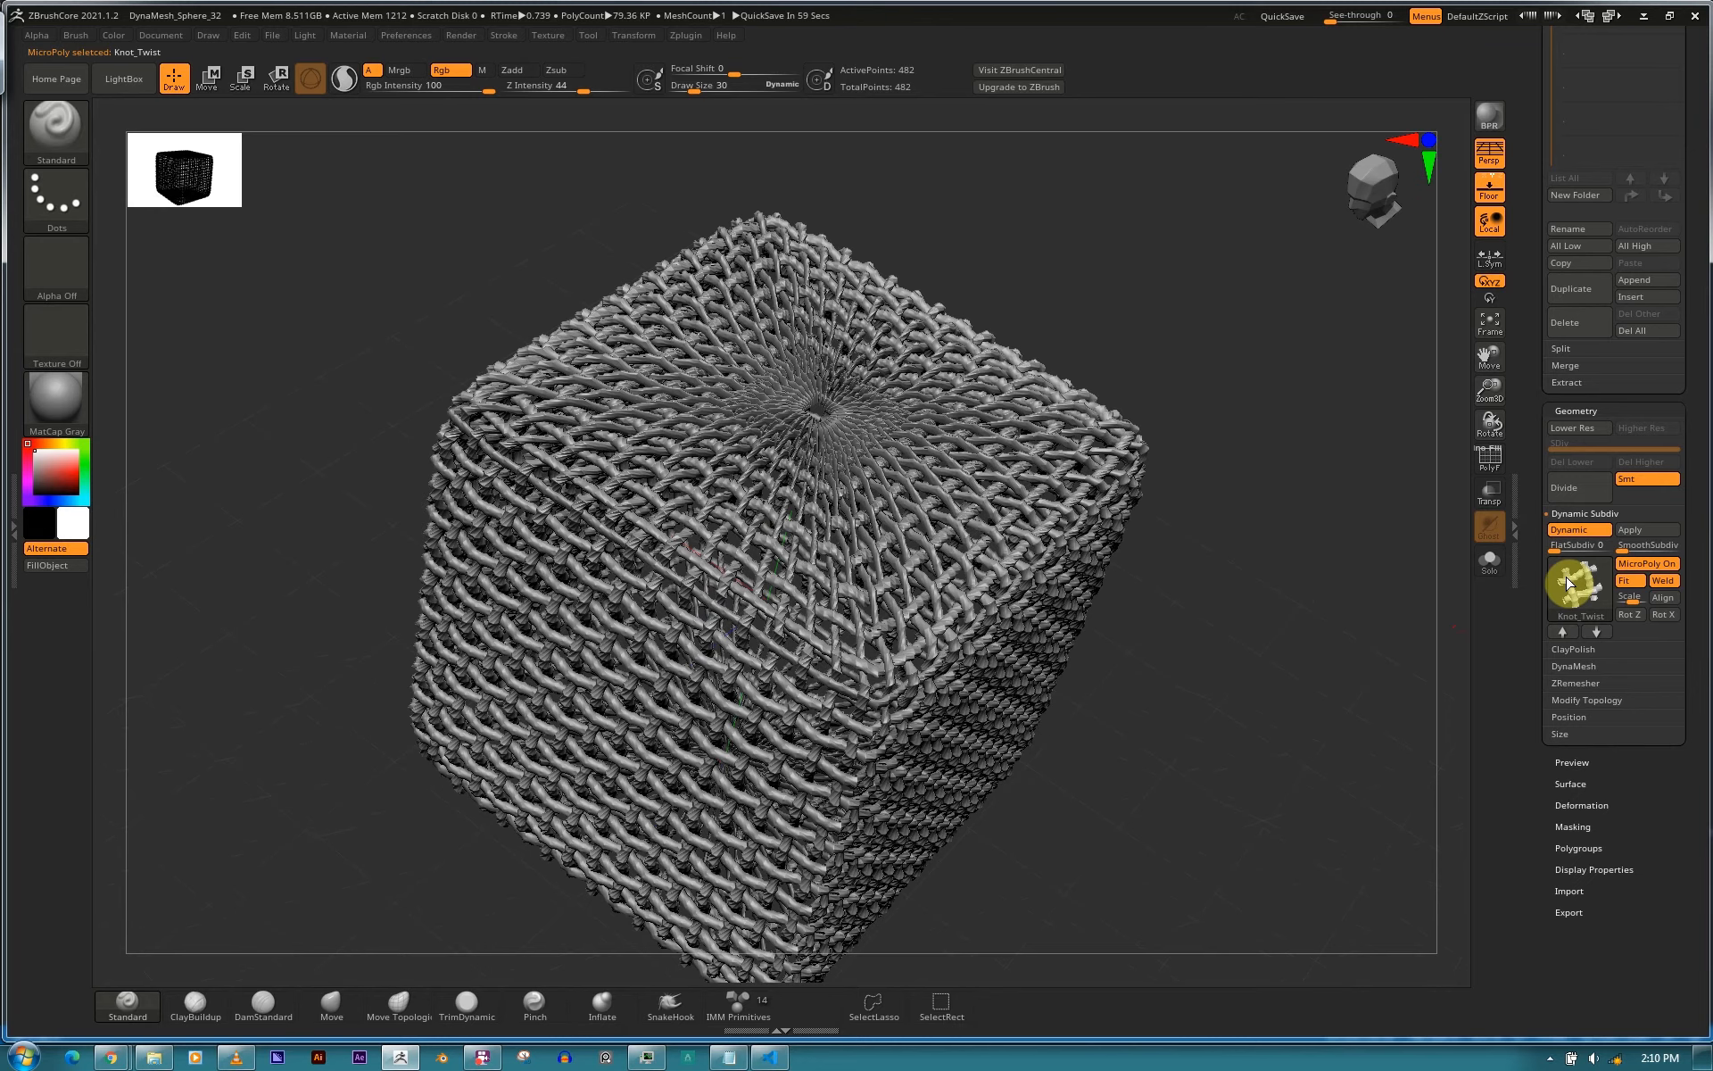
# Switch the cube's MicroPoly pattern to CrossKnit and increase the pattern's Scale.
pyautogui.click(1569, 584)
pyautogui.click(1257, 649)
pyautogui.moveTo(1252, 661); pyautogui.dragTo(1250, 631)
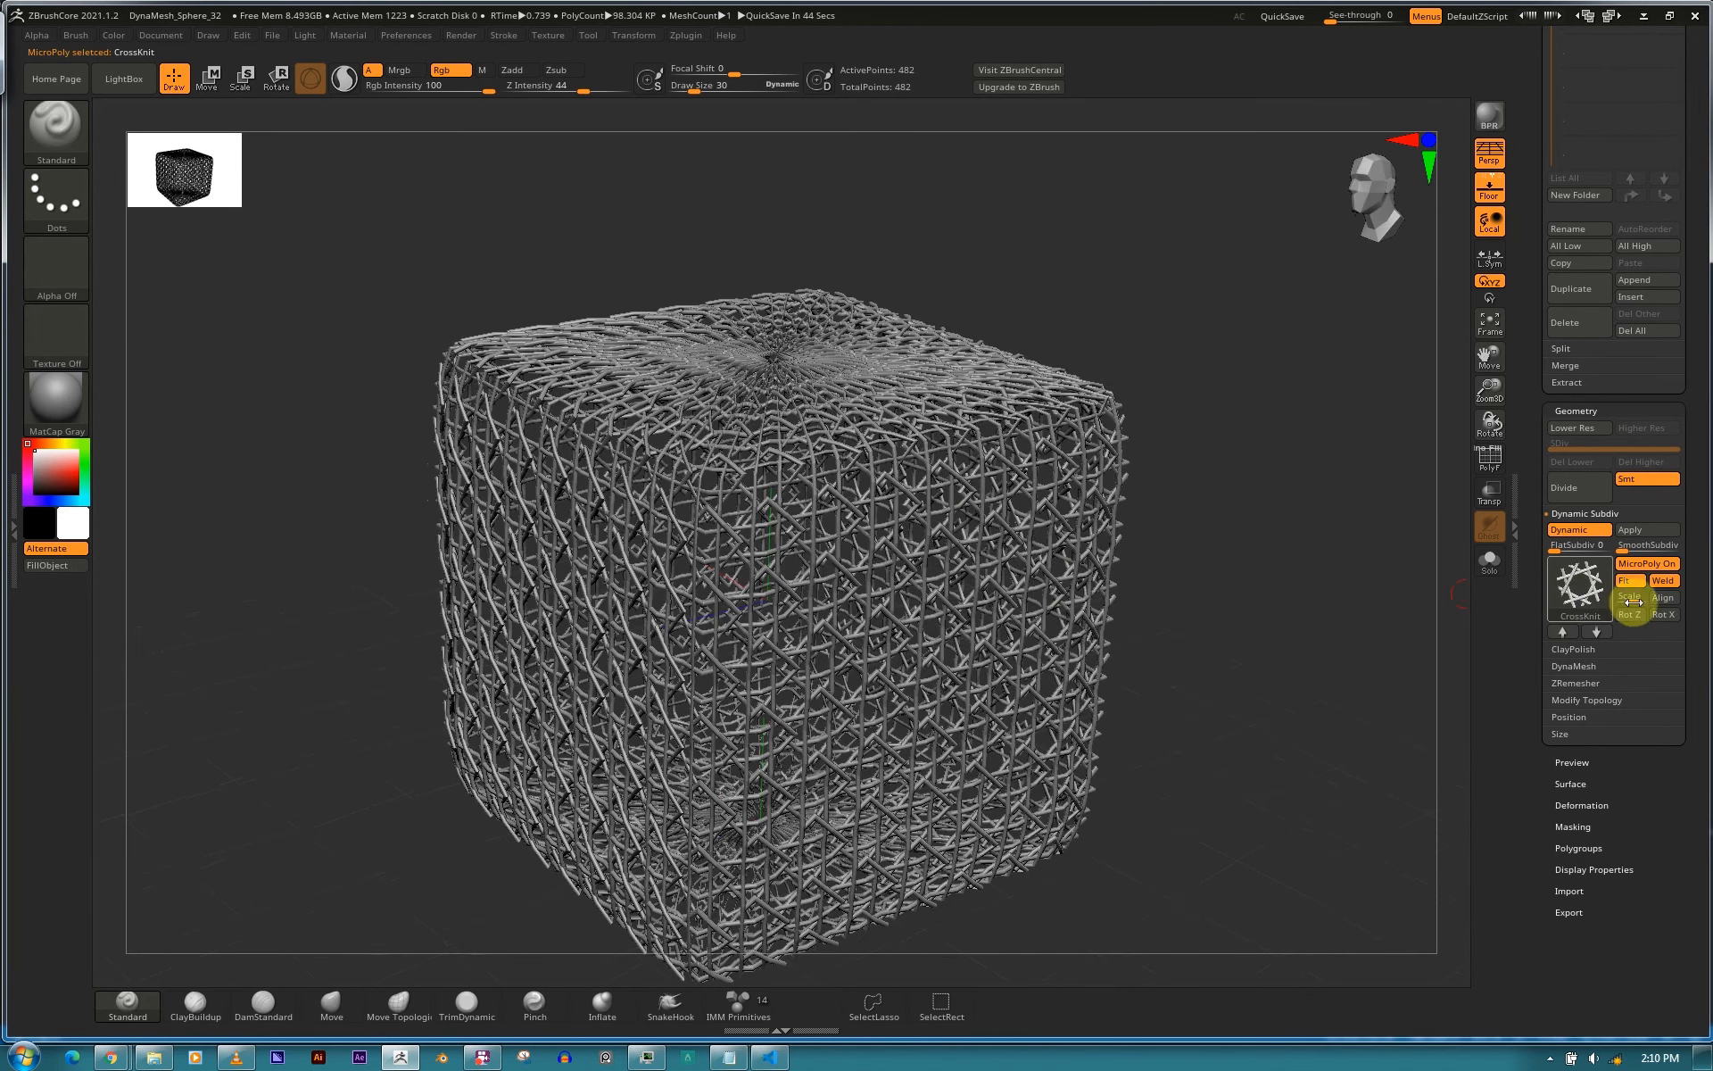
pyautogui.click(1630, 603)
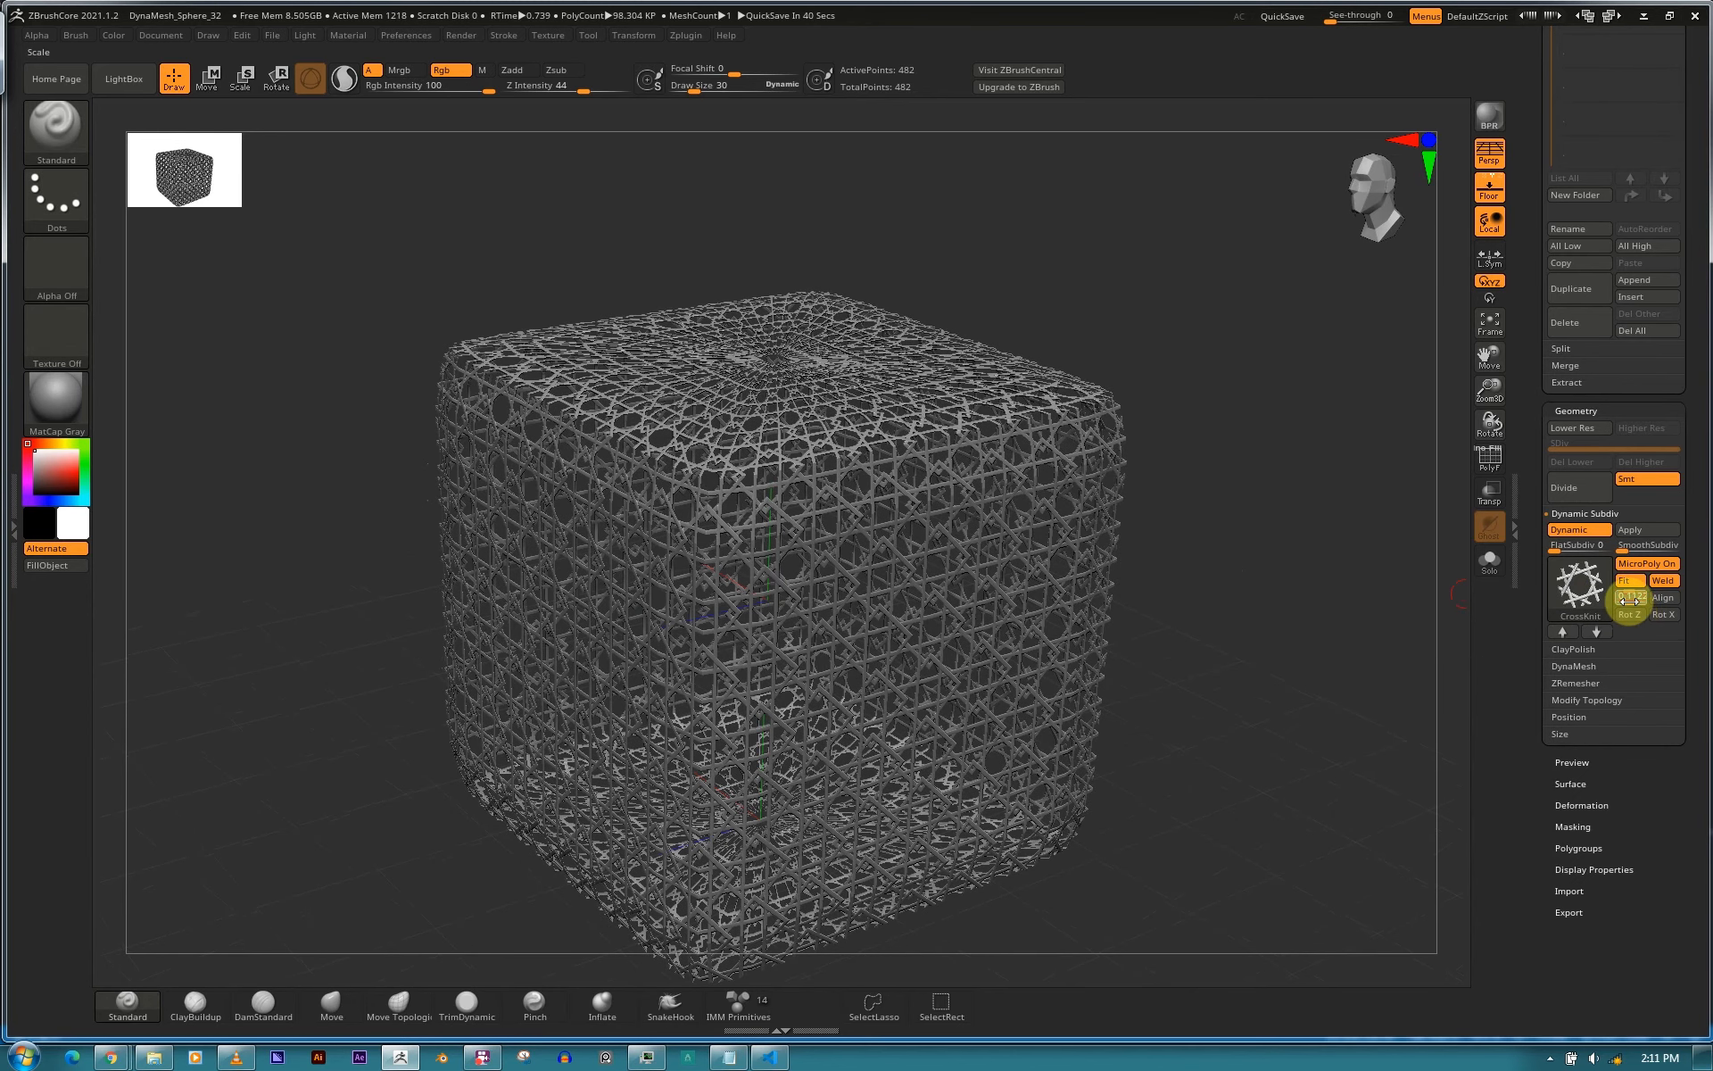
pyautogui.click(1640, 599)
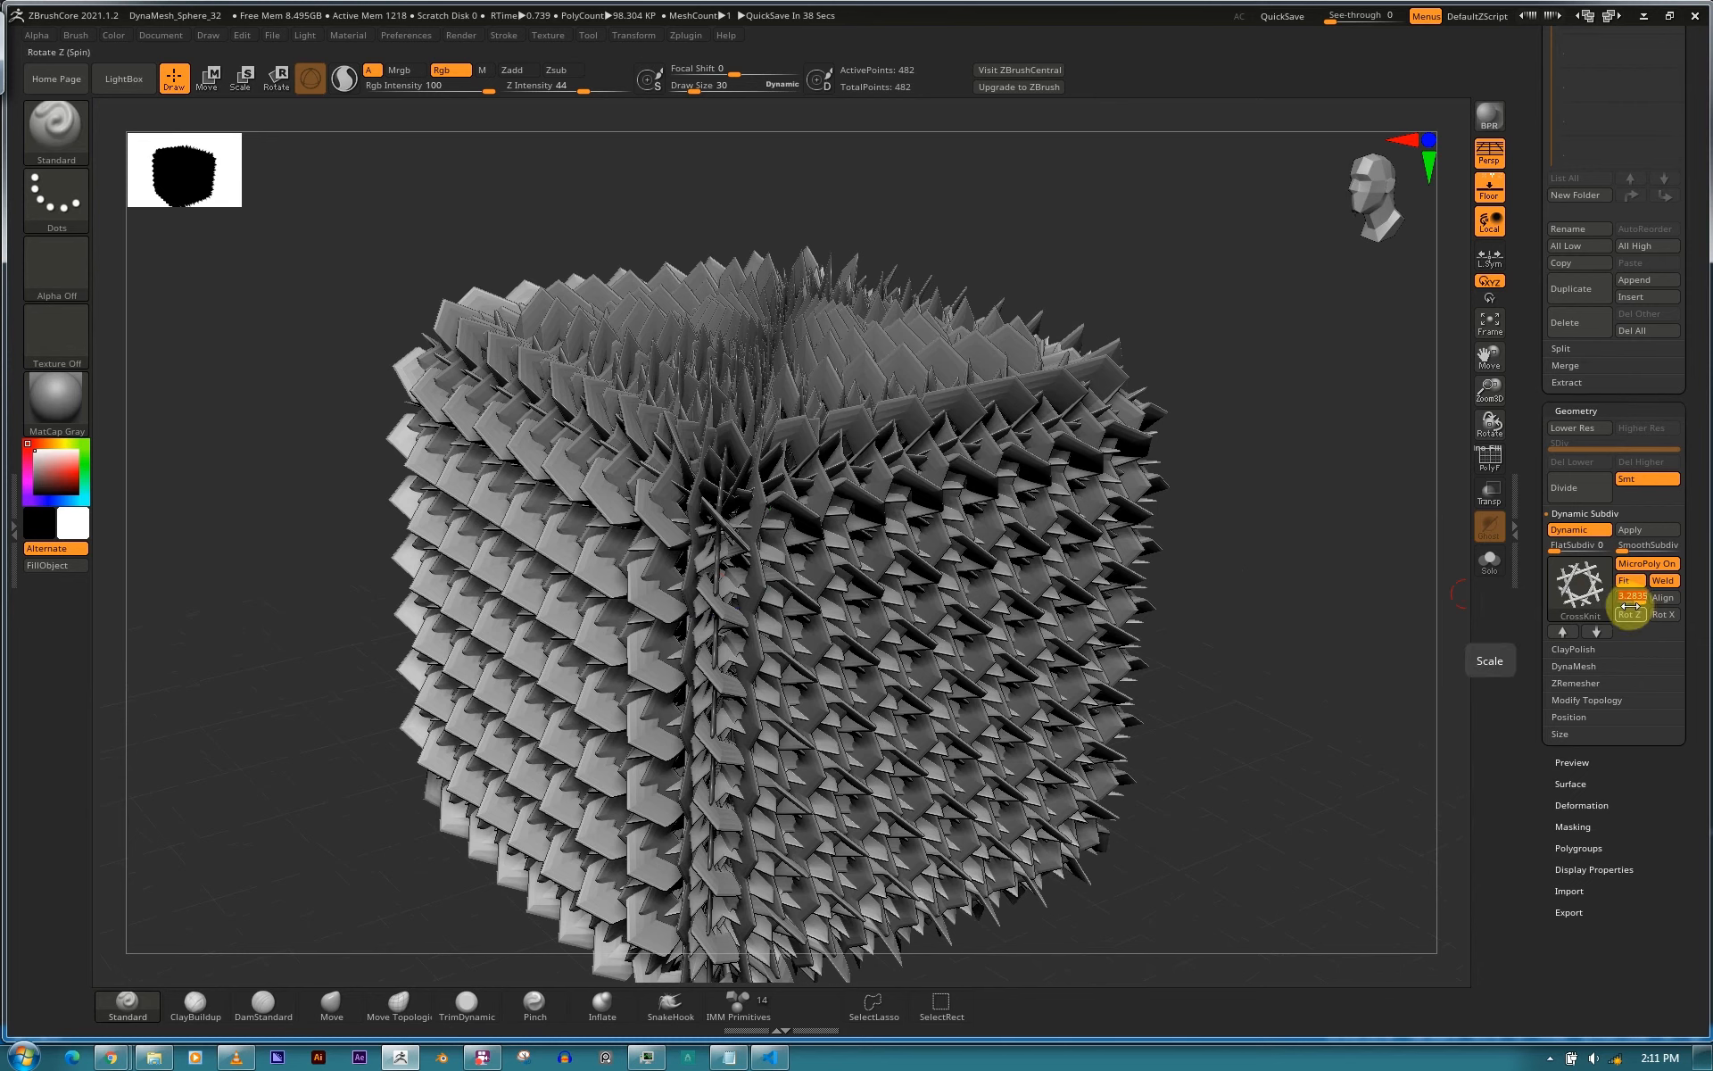
# Reset the MicroPoly scale to 1 and cycle through the micro mesh presets to Denim.
pyautogui.moveTo(1632, 601); pyautogui.dragTo(1615, 600)
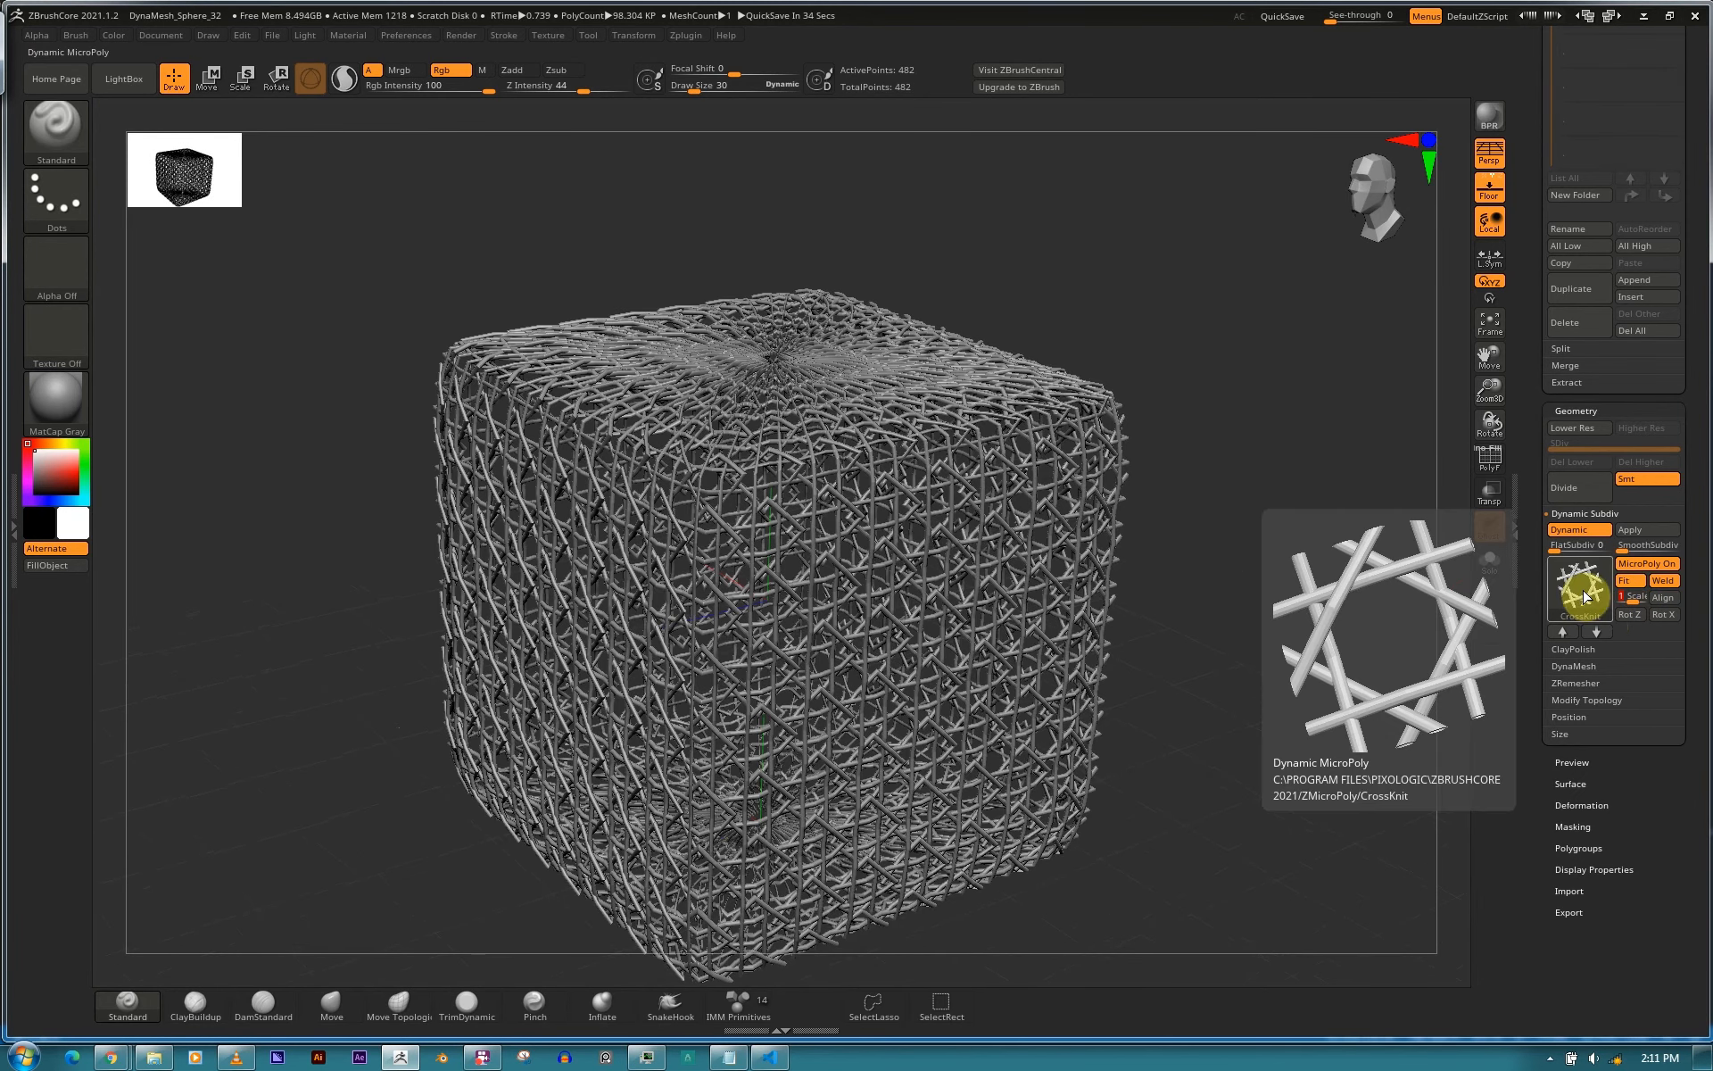
pyautogui.click(1596, 633)
pyautogui.click(1597, 633)
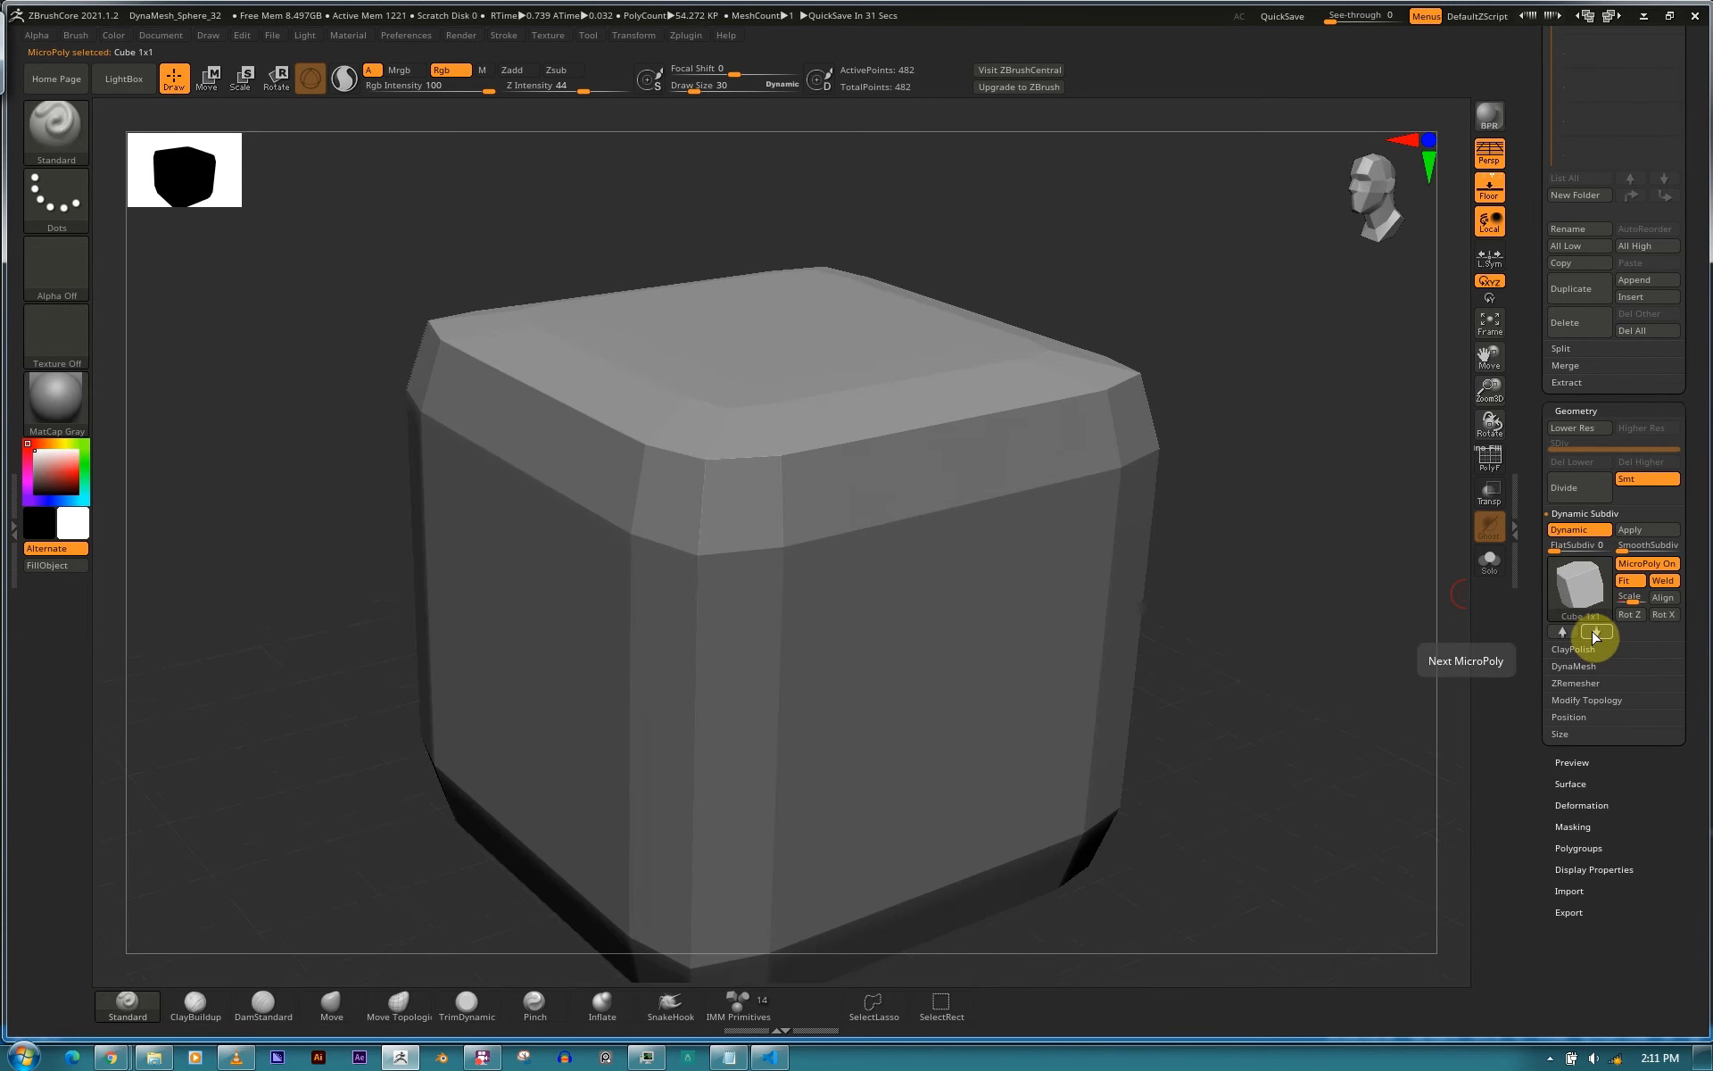
pyautogui.click(1597, 633)
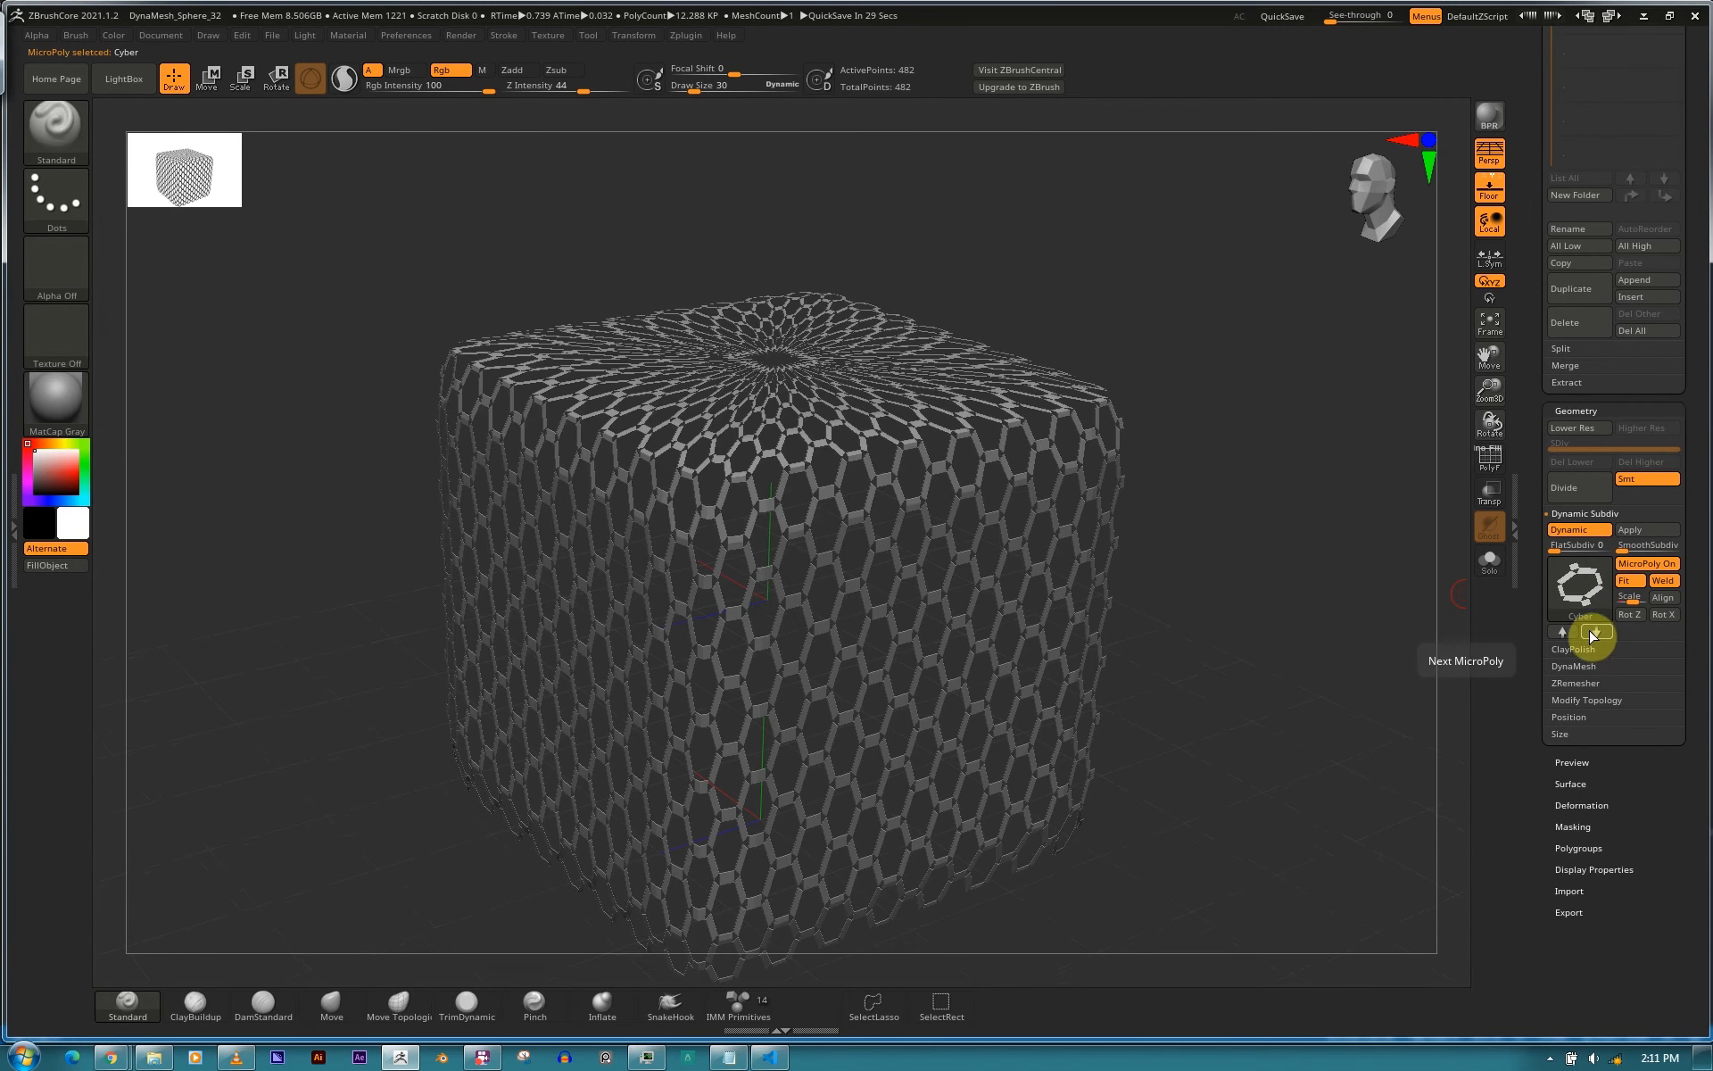
pyautogui.click(1593, 634)
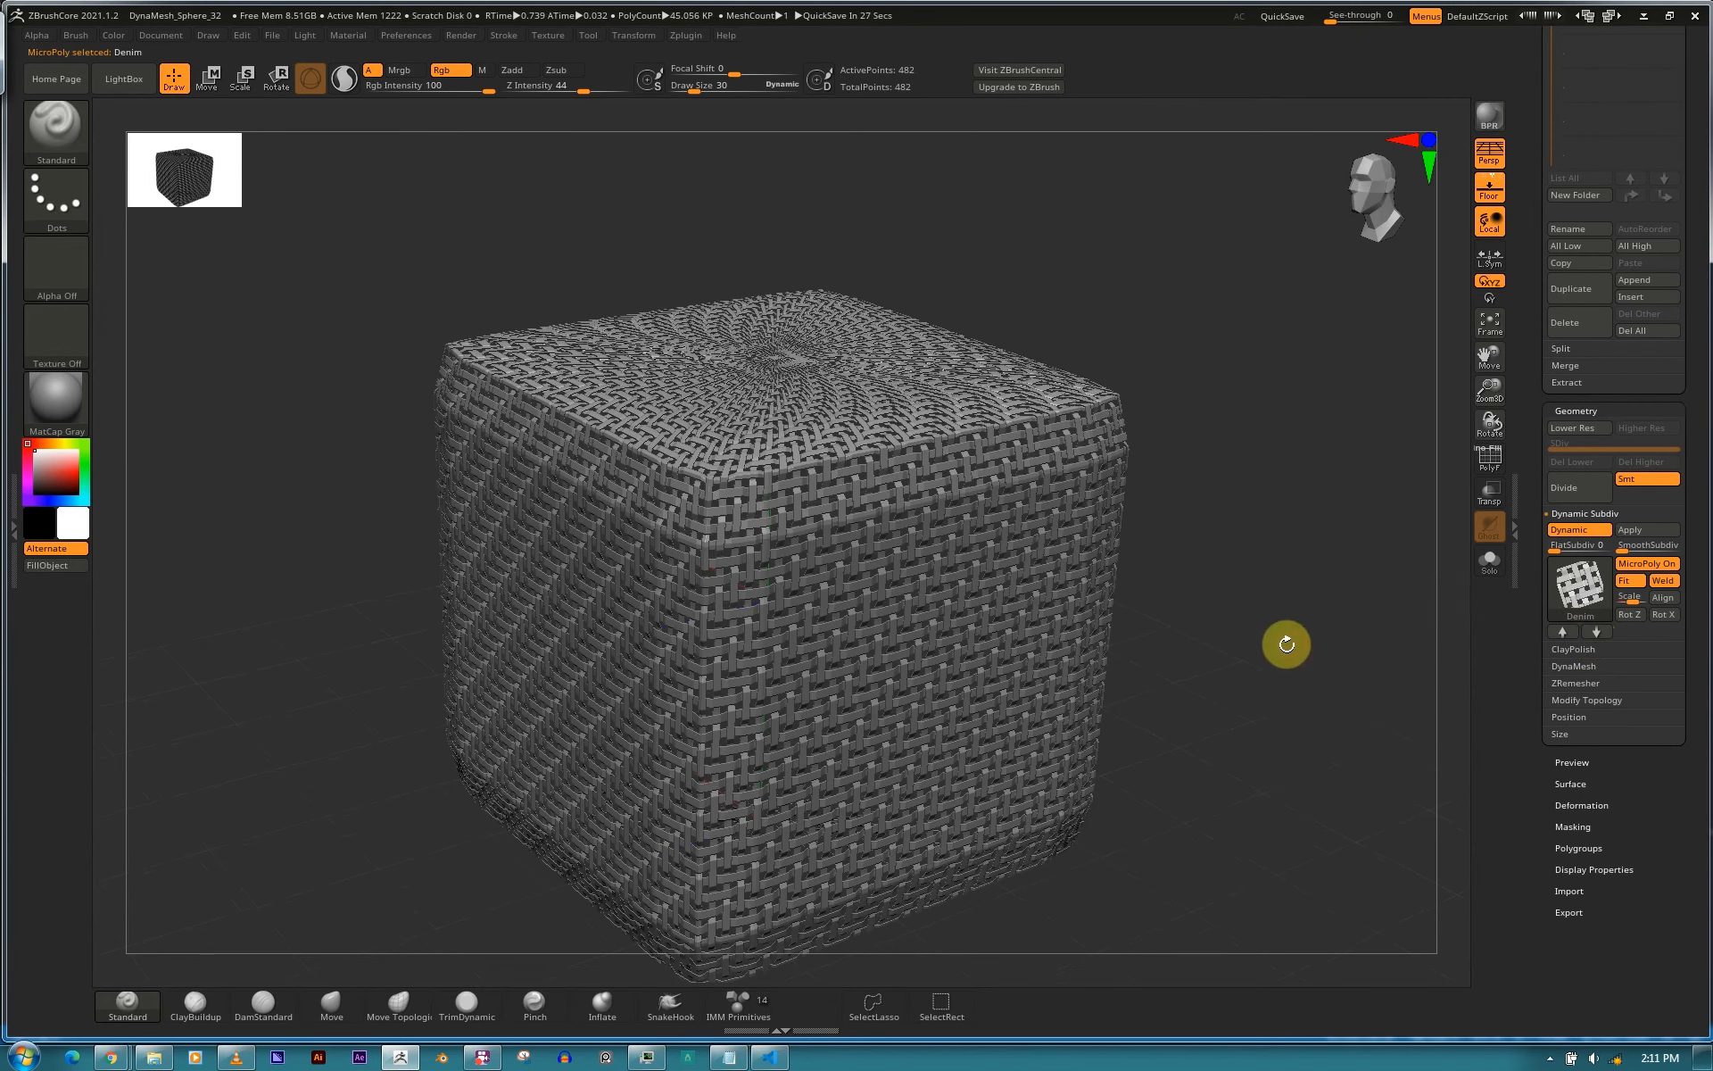
pyautogui.moveTo(1311, 635); pyautogui.dragTo(1247, 742)
pyautogui.moveTo(1264, 662); pyautogui.dragTo(1264, 641)
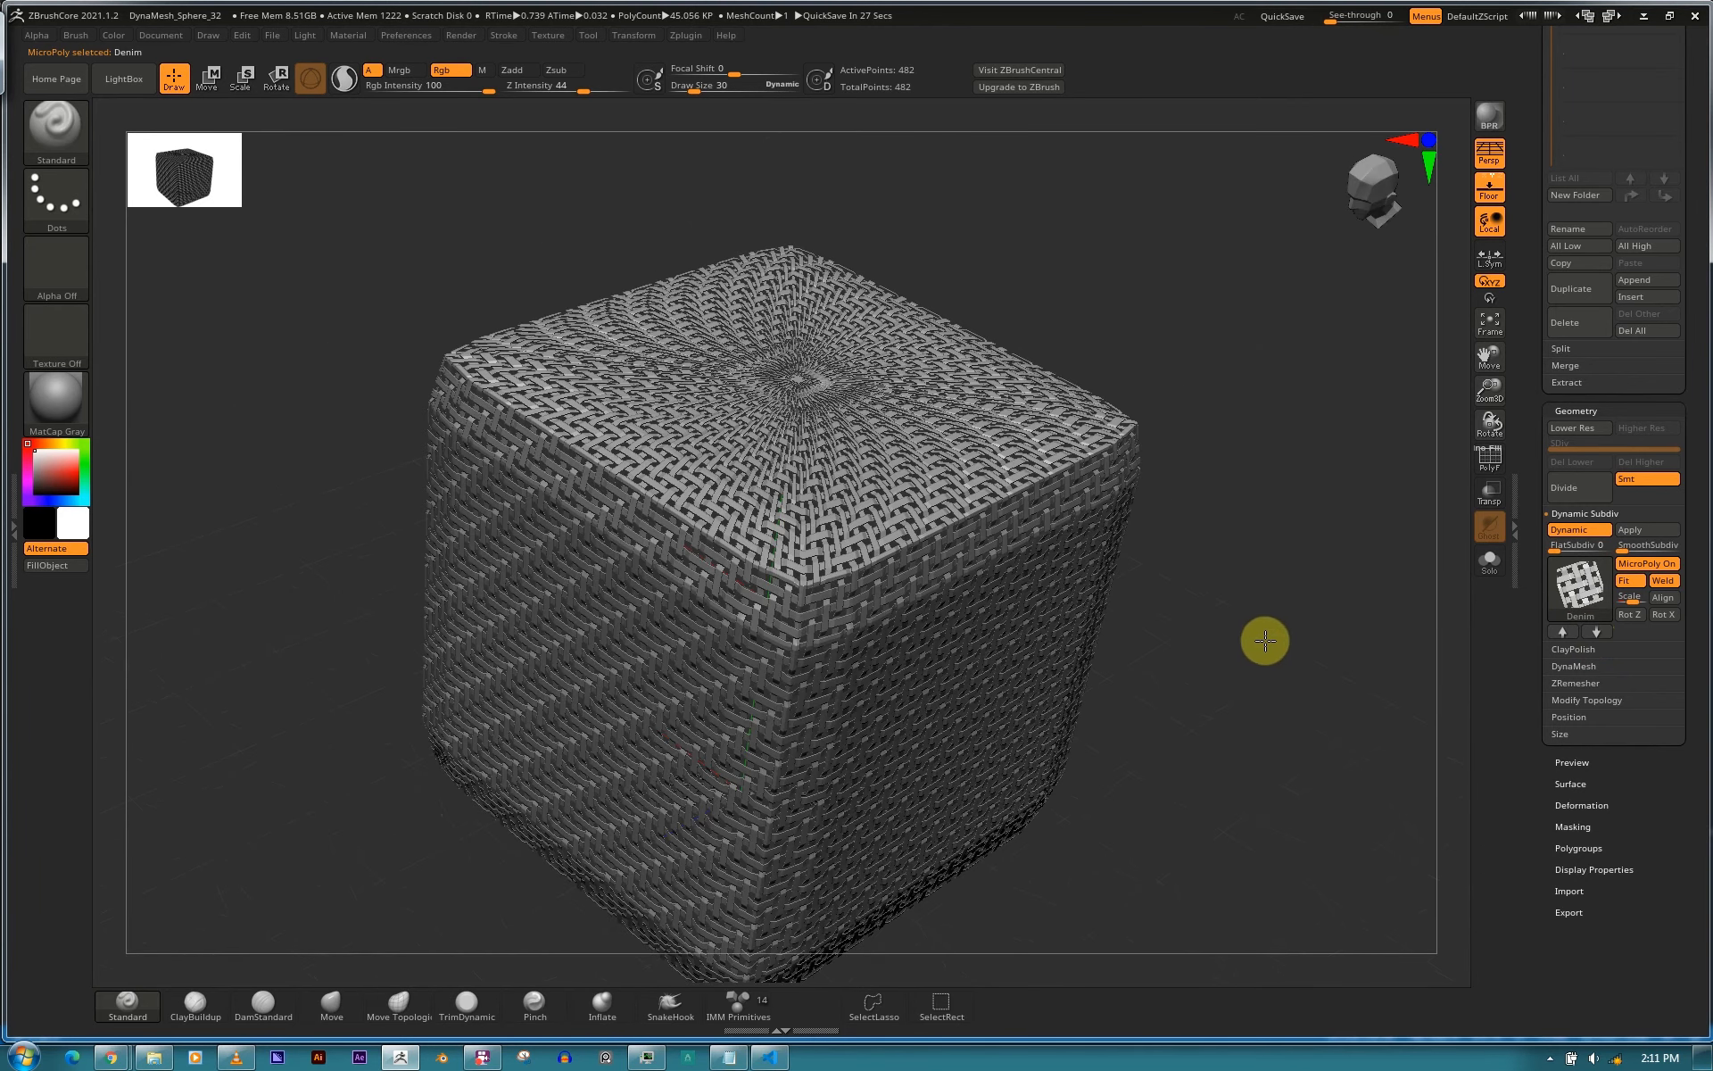
# Try a FlatSubdiv level of 1 on the Denim cube and return it to 0.
pyautogui.click(1561, 548)
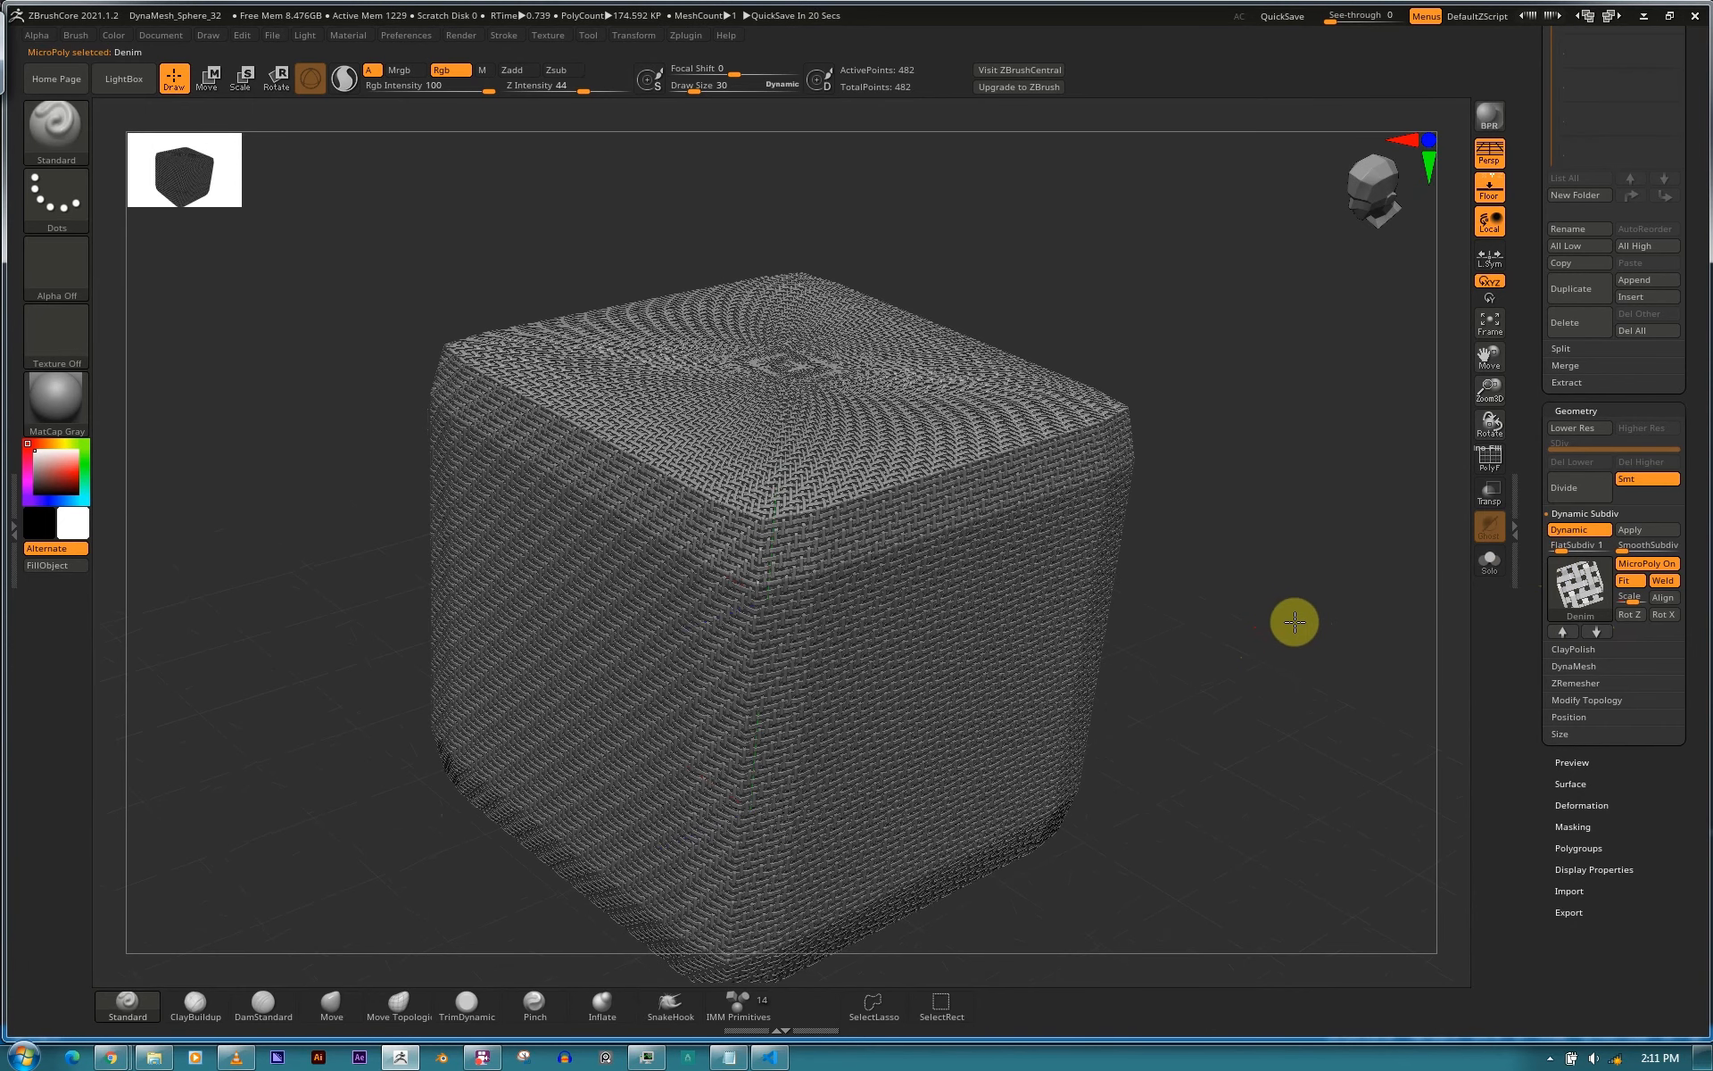
pyautogui.moveTo(1294, 617); pyautogui.dragTo(1309, 617)
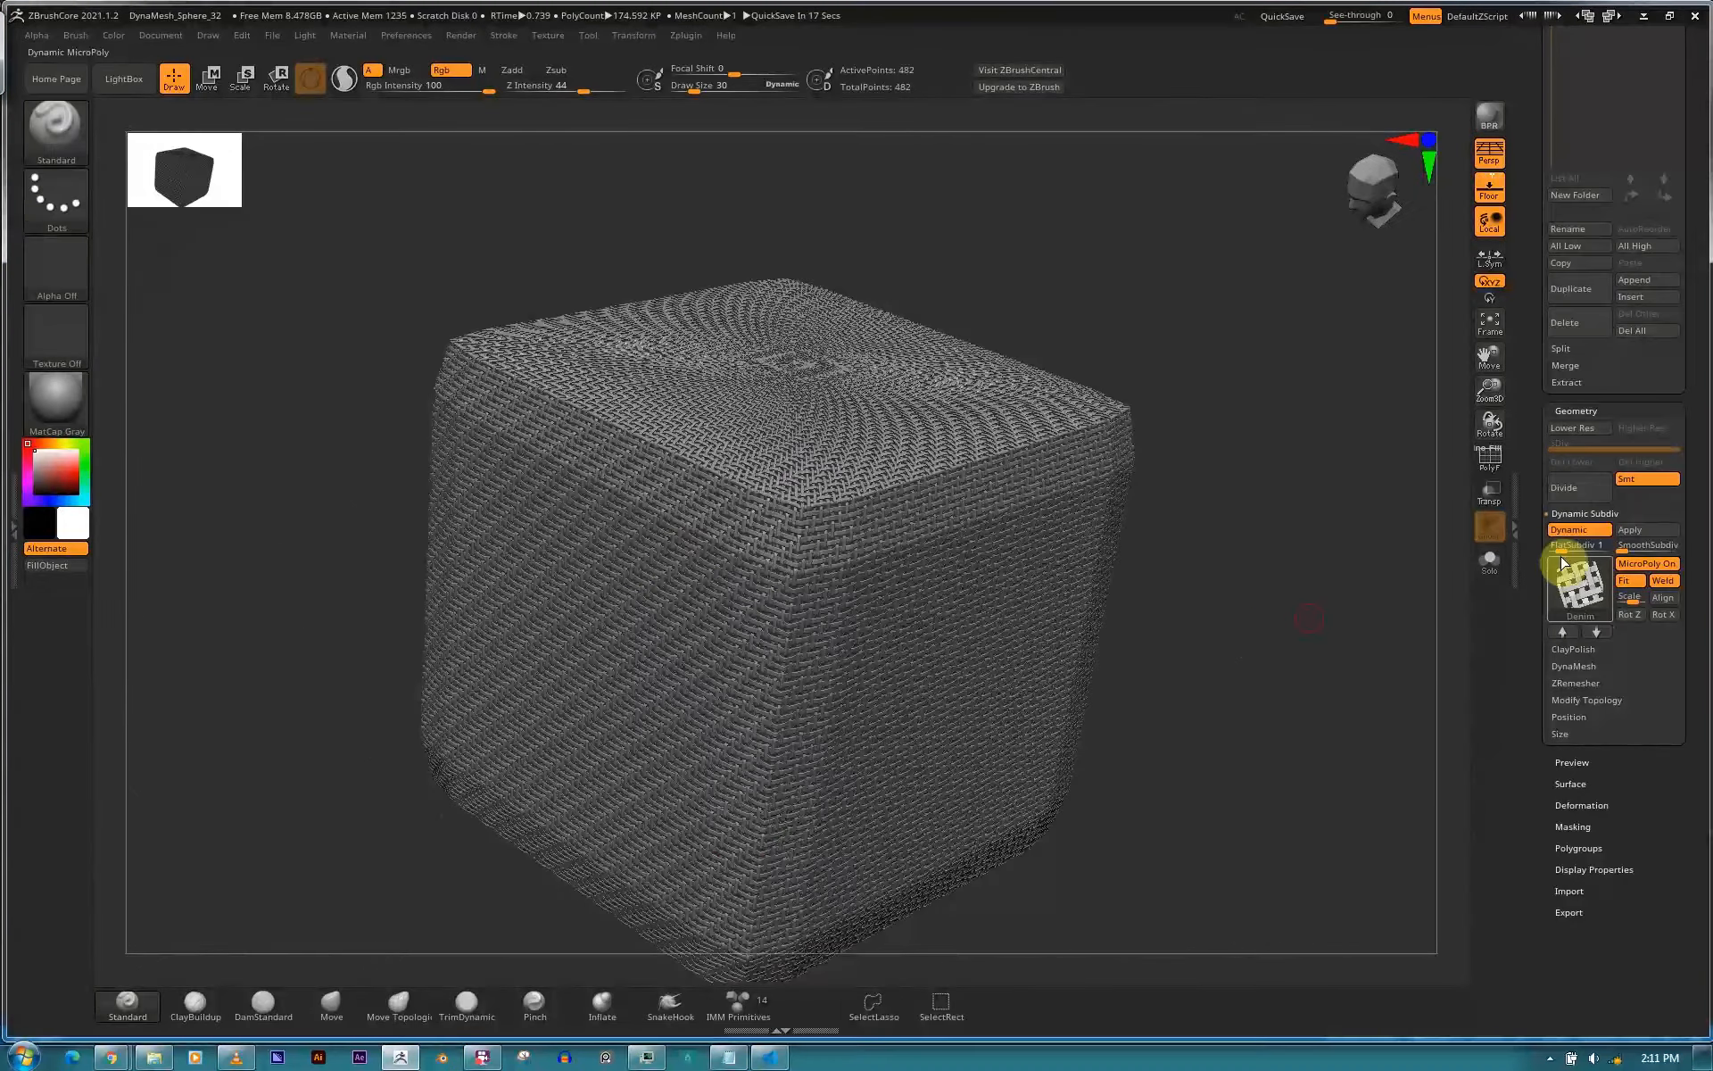
pyautogui.moveTo(1561, 550); pyautogui.dragTo(1555, 551)
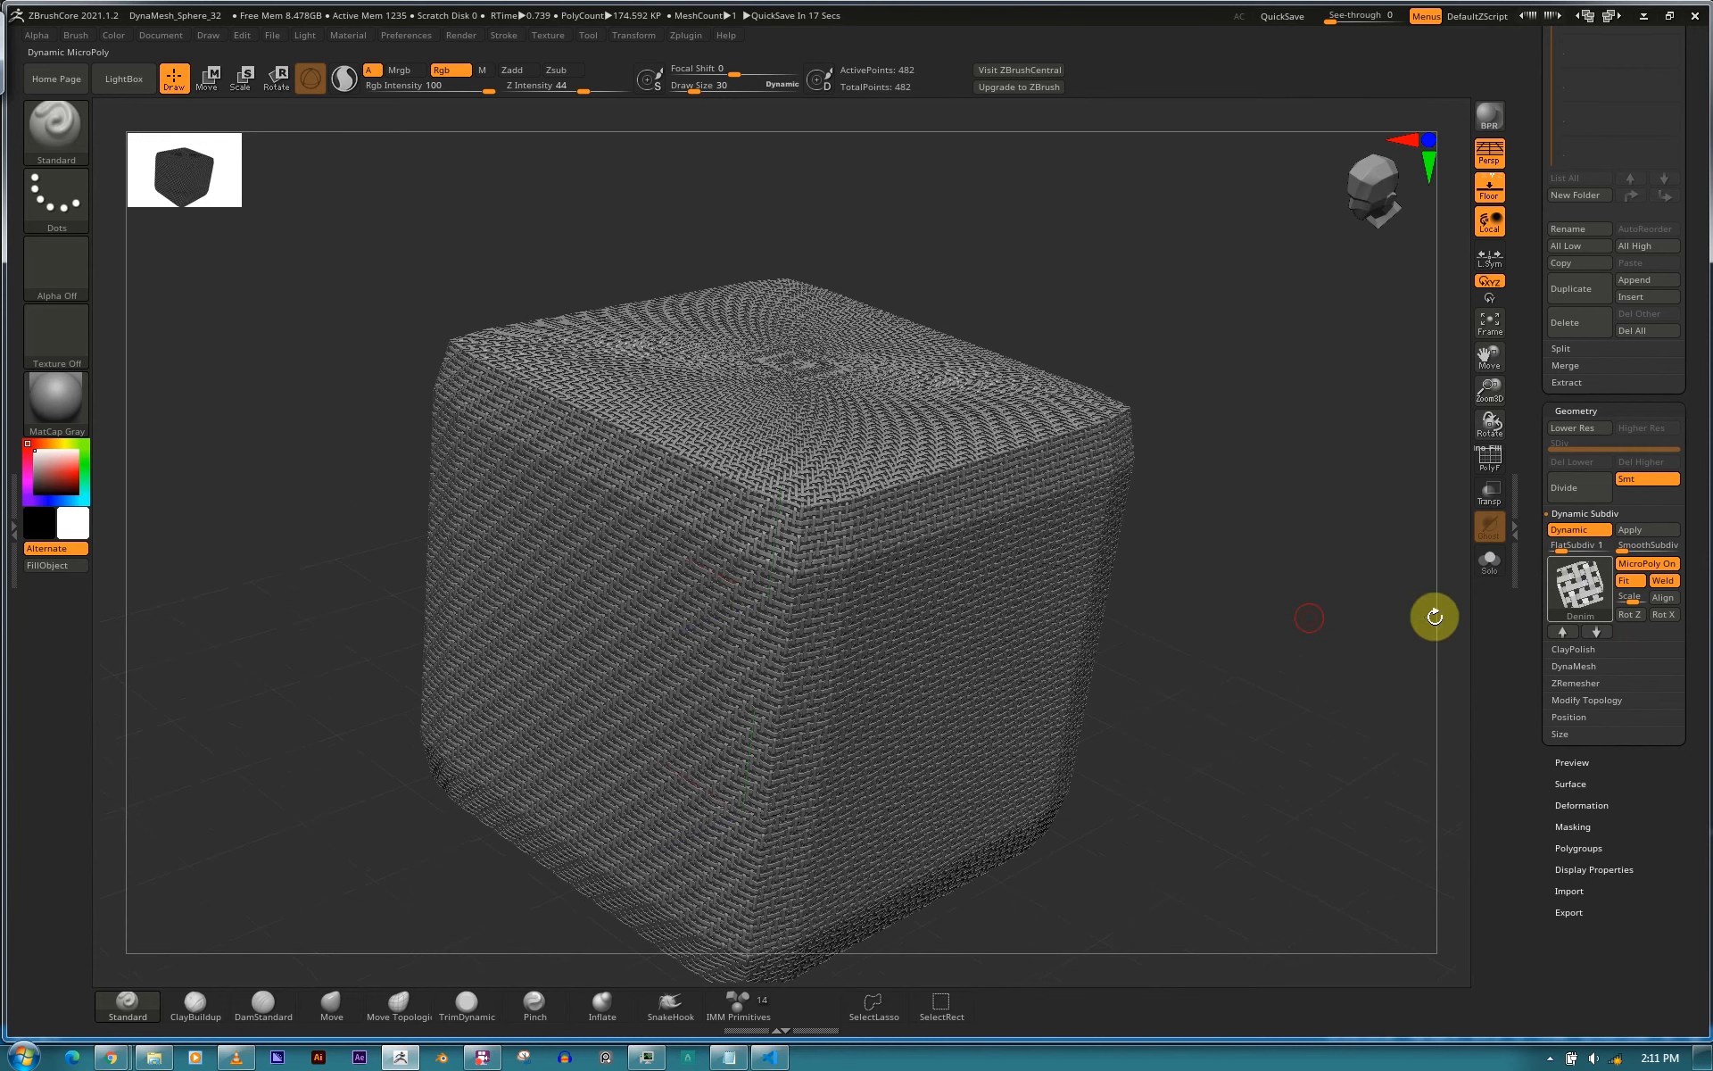
# Rotate the Denim micro mesh about Z, about X, and about Z once more.
pyautogui.click(1630, 615)
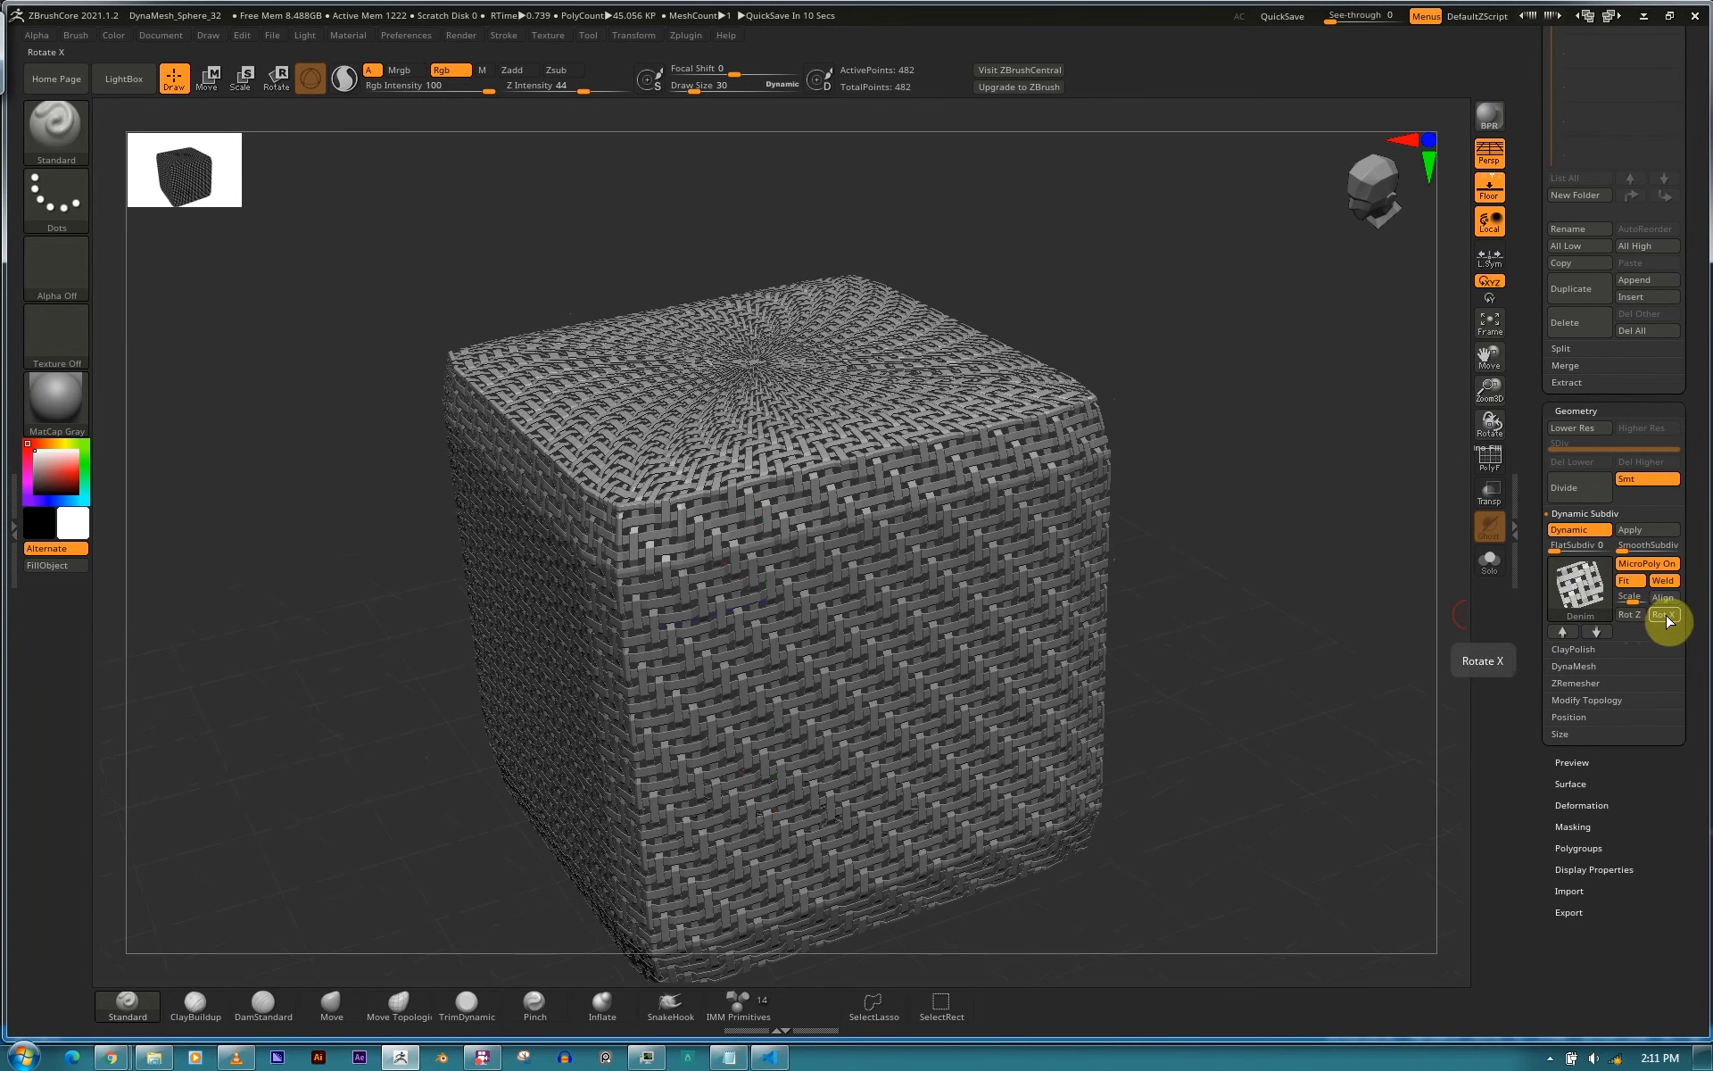
pyautogui.click(1664, 618)
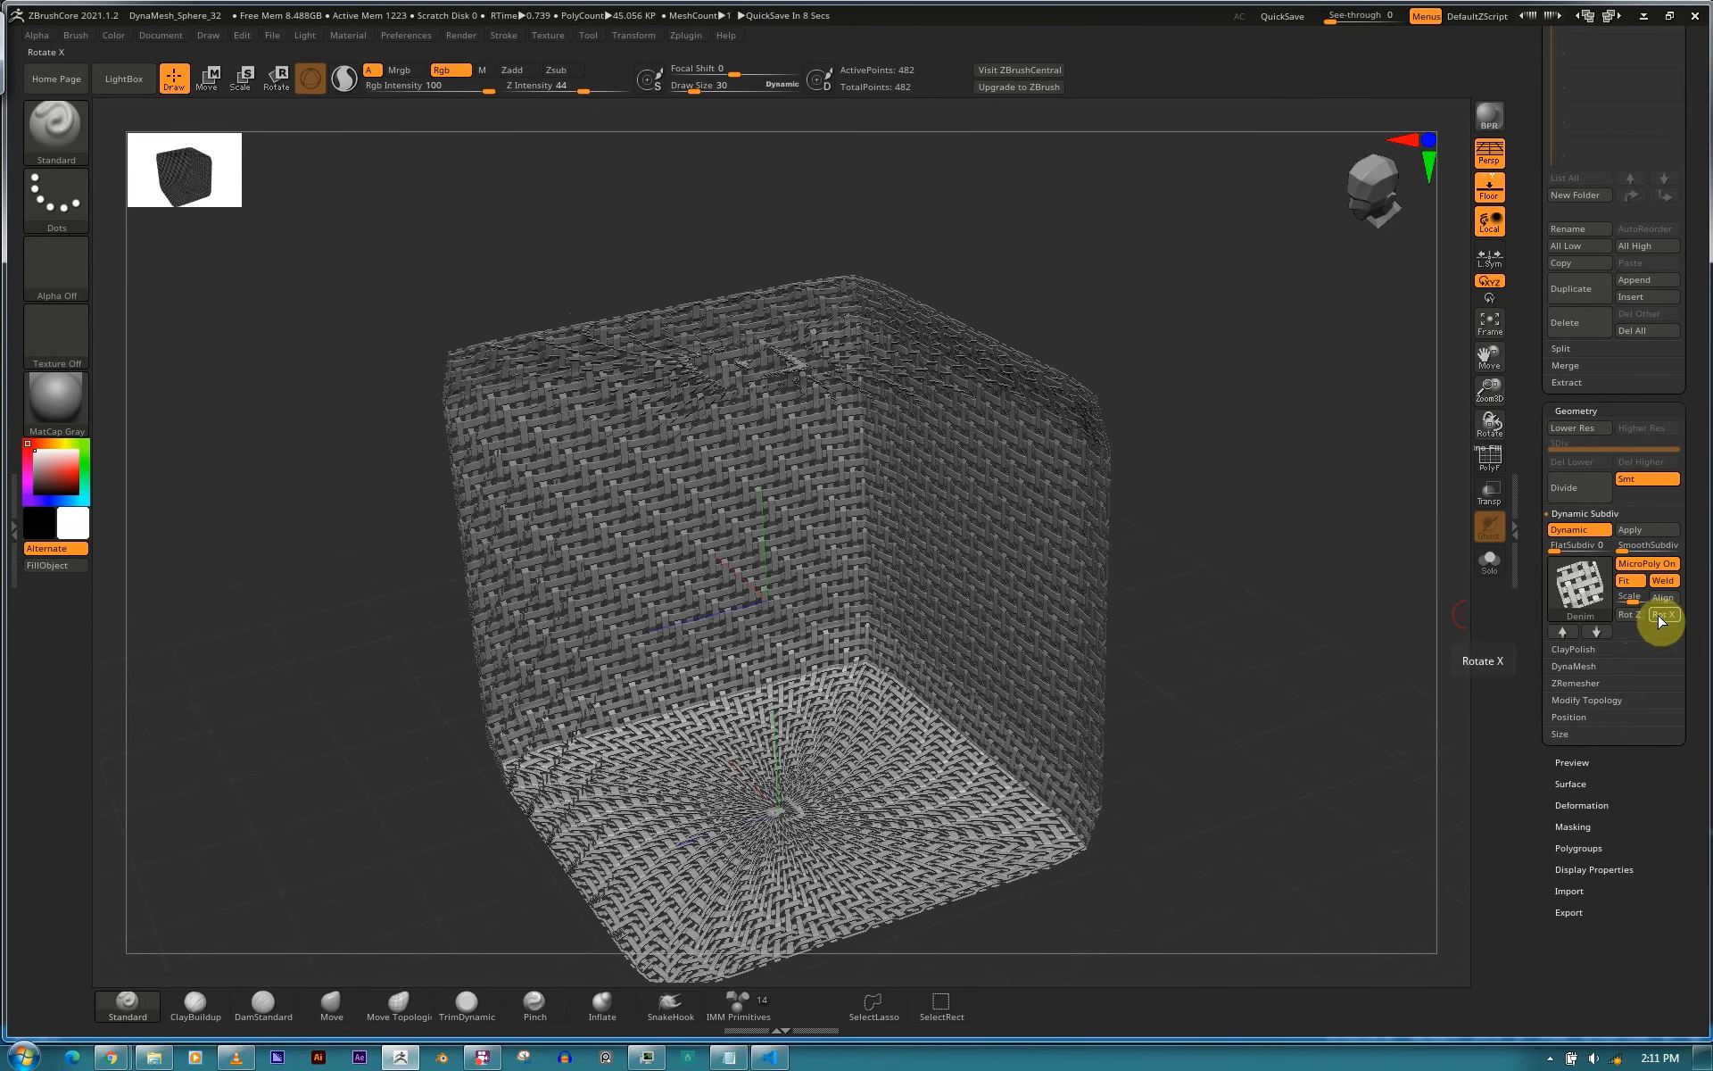
pyautogui.click(1628, 616)
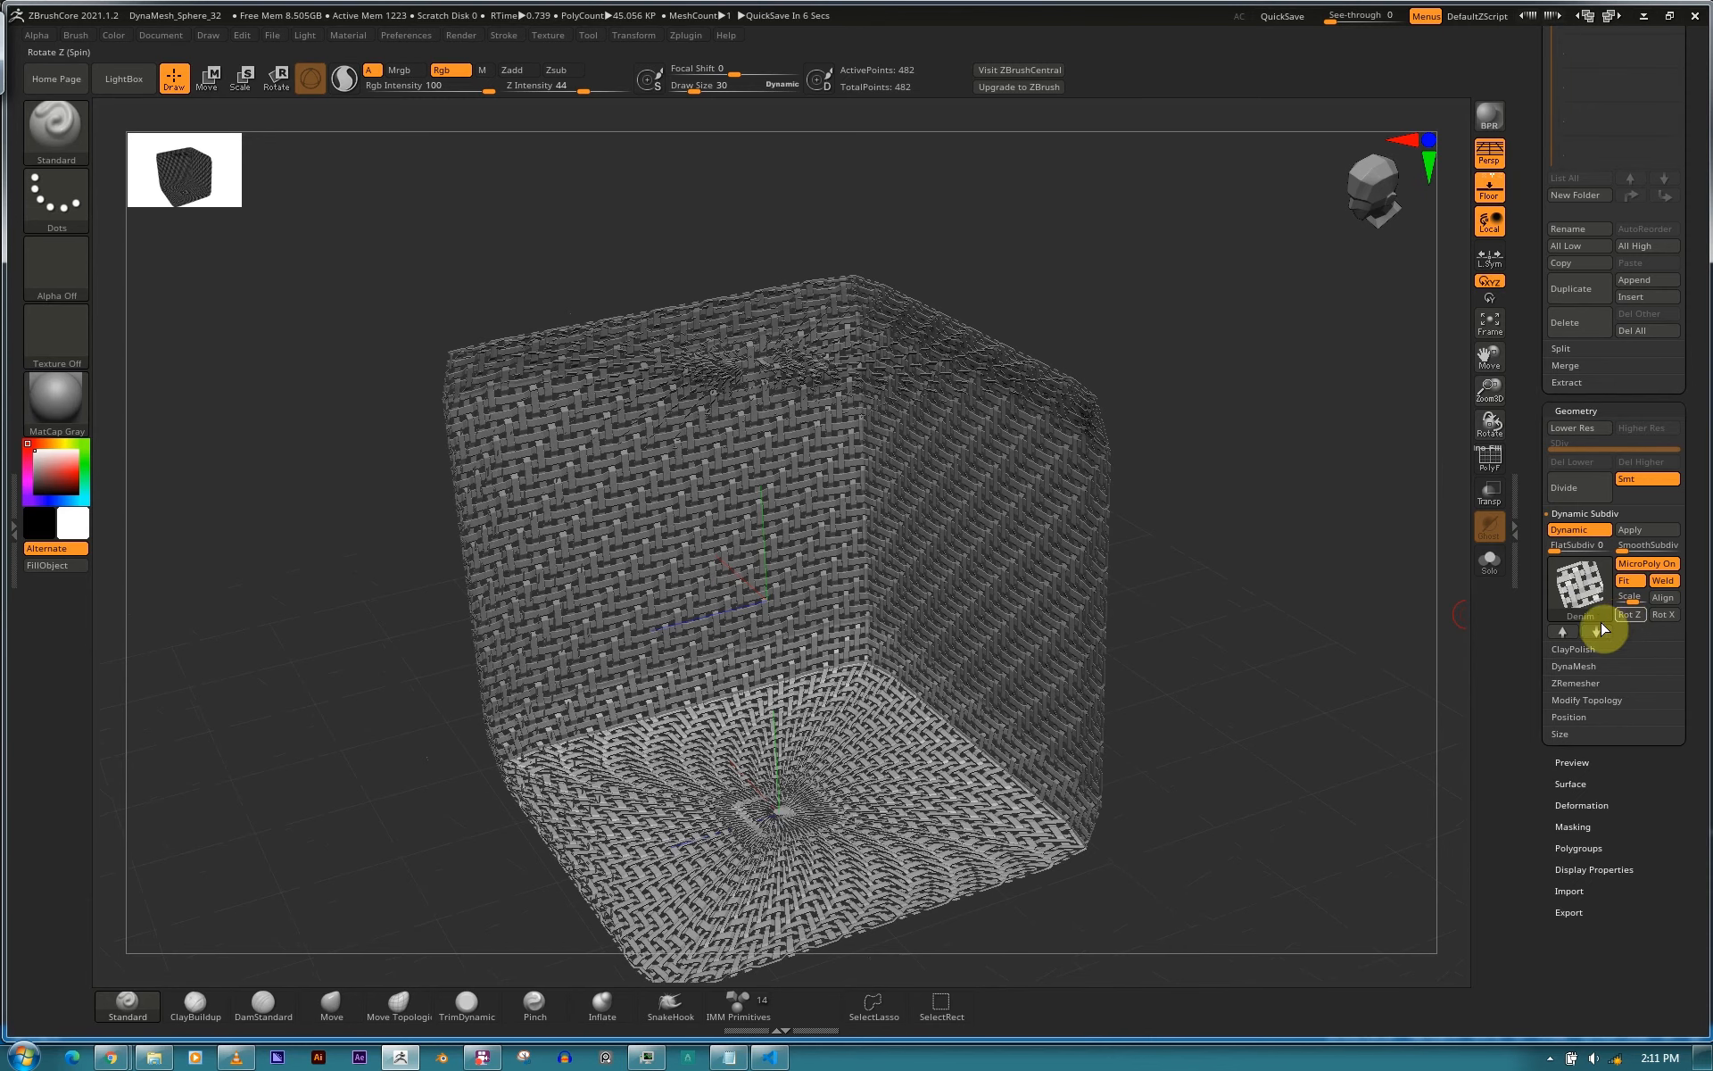
# Switch MicroPoly off and back on to compare the Denim weave with the plain cube.
pyautogui.click(1646, 566)
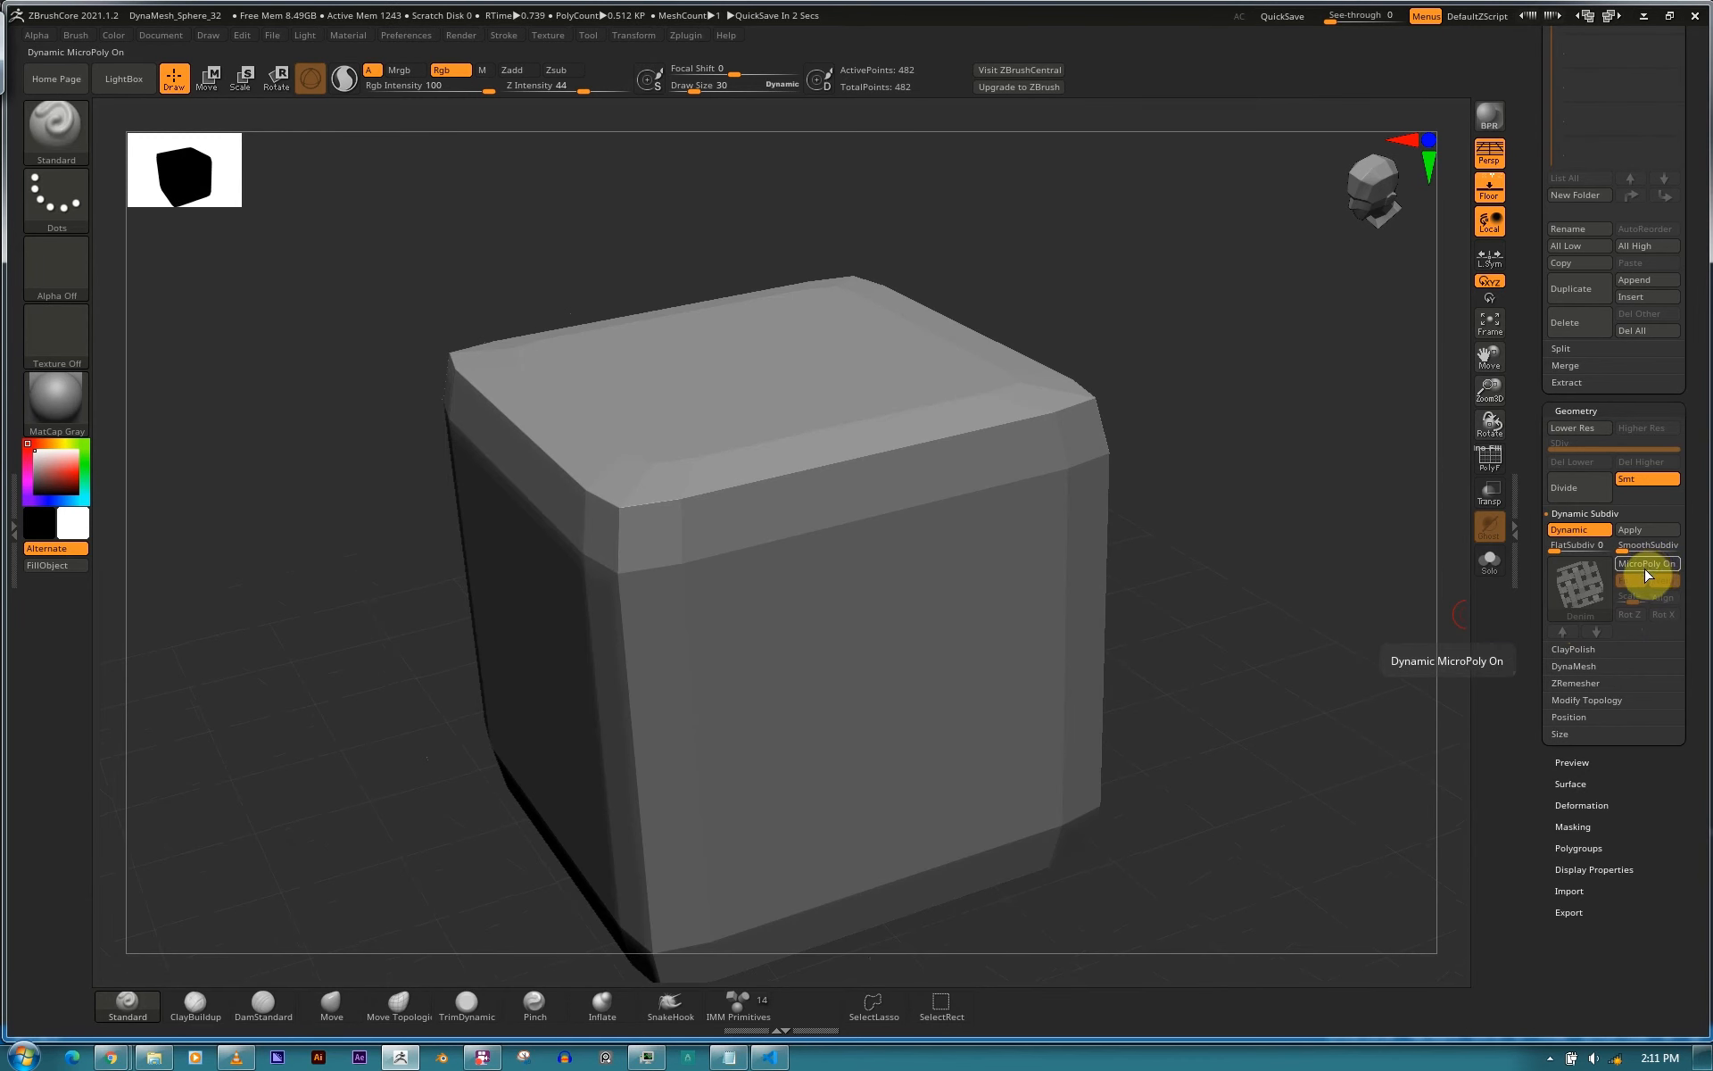
pyautogui.click(1654, 569)
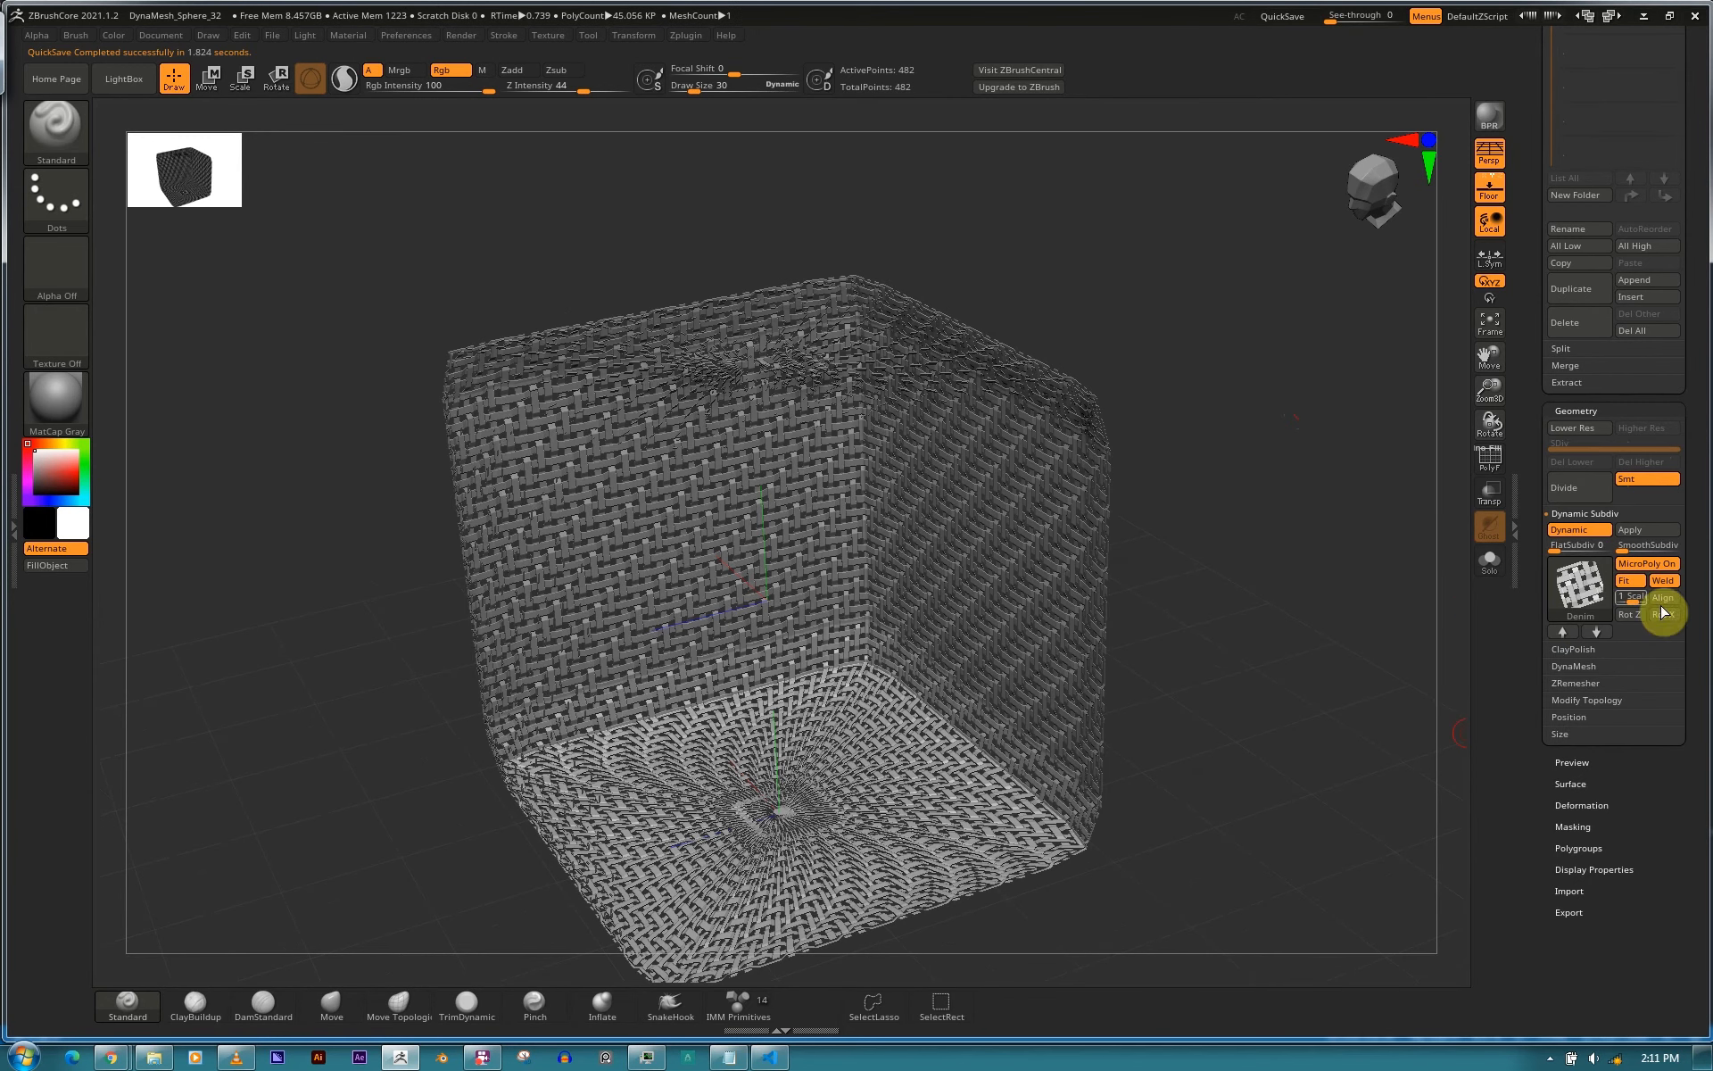
pyautogui.press('ctrl')
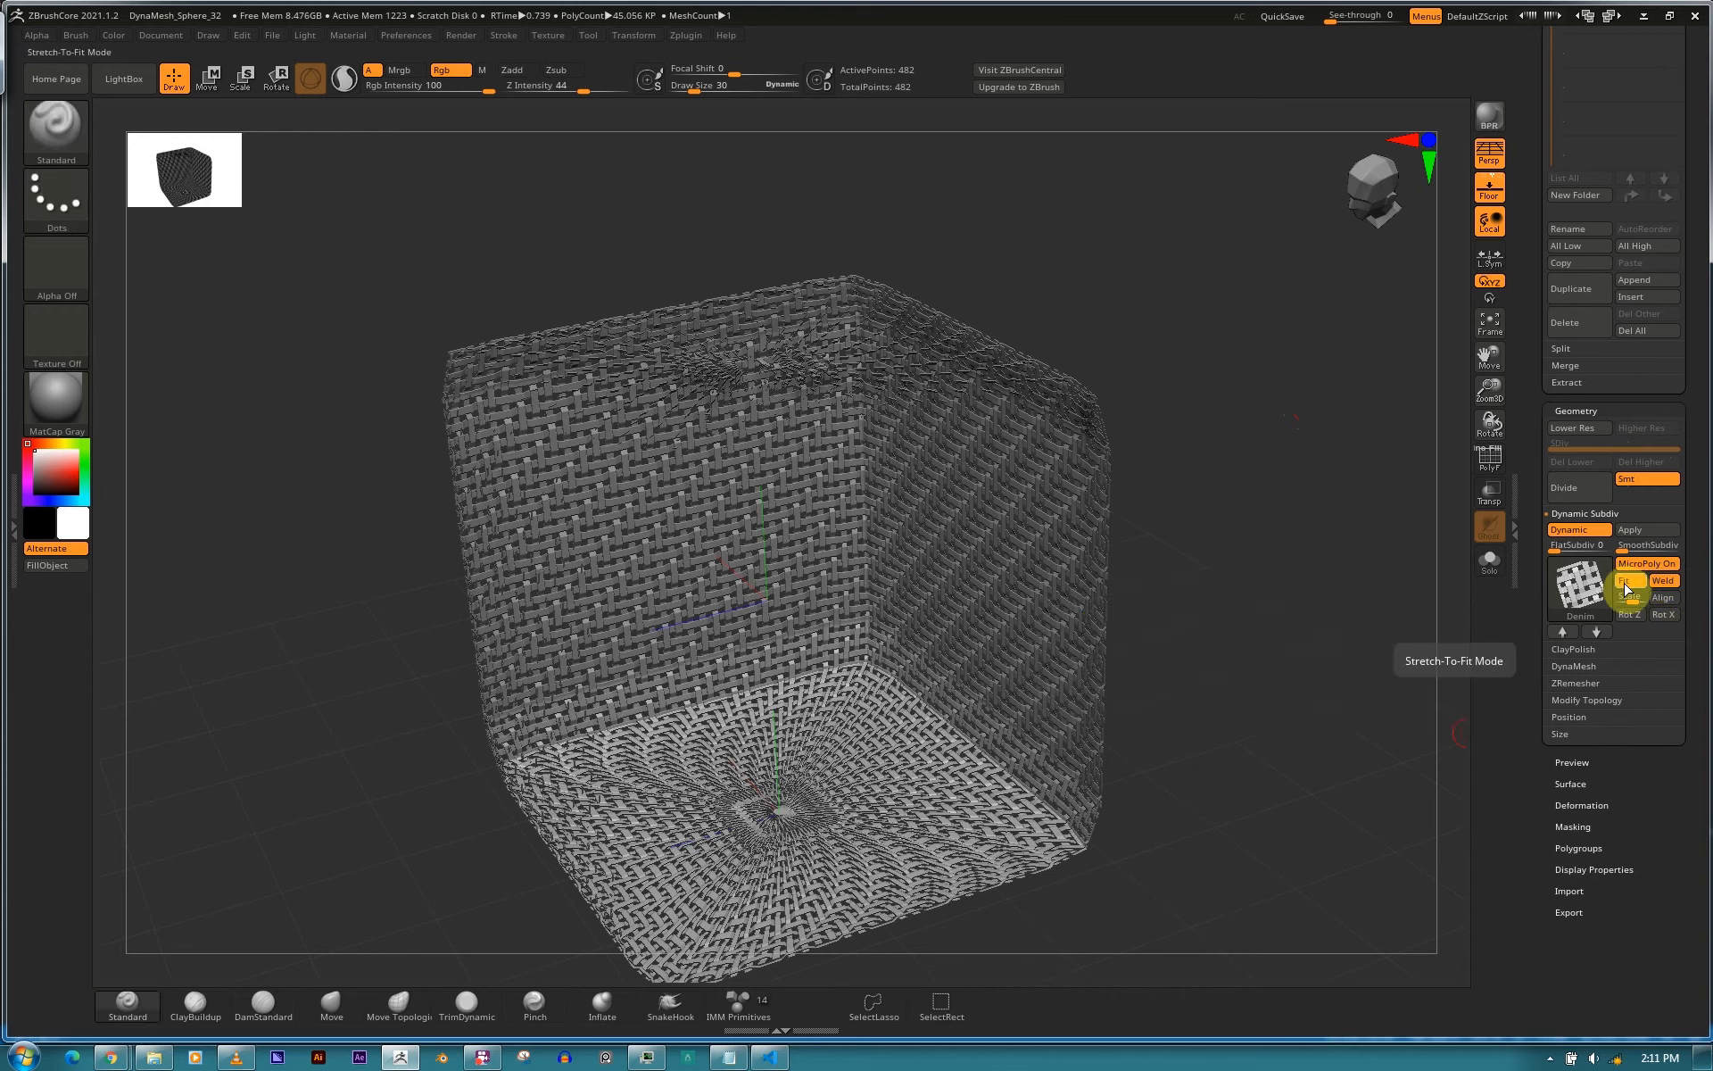
pyautogui.press('ctrl')
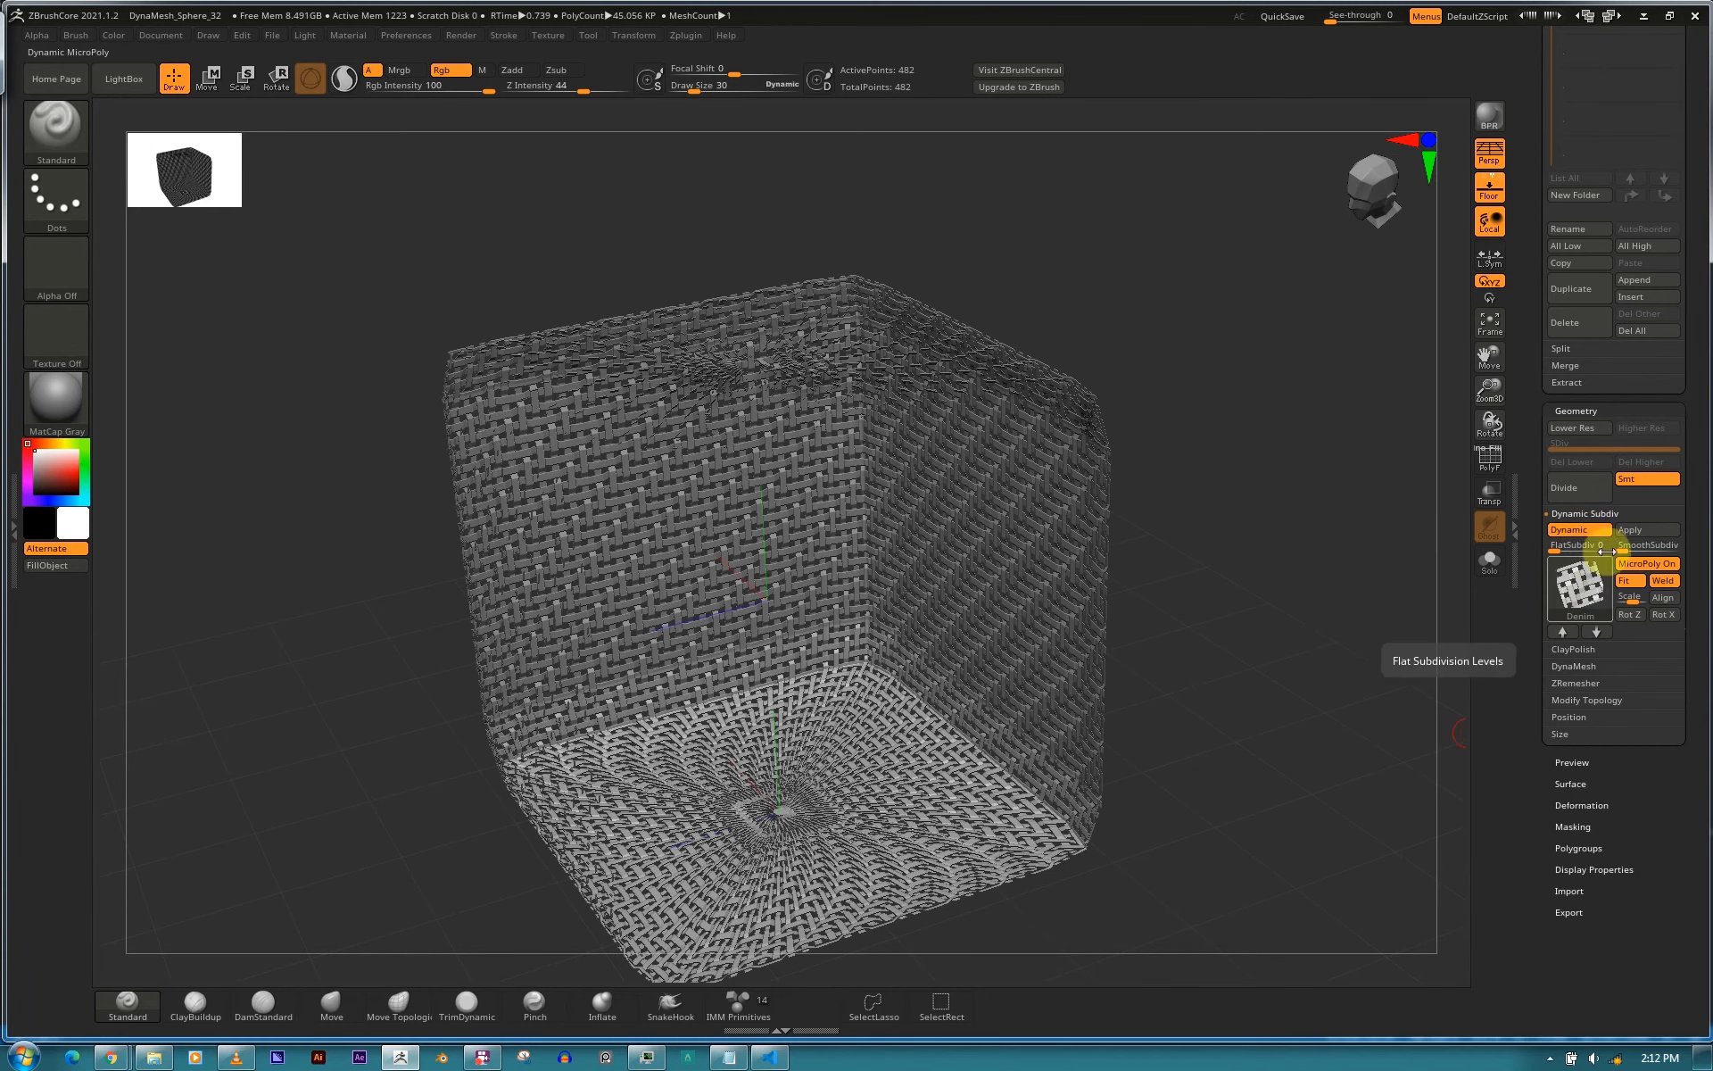
pyautogui.moveTo(1595, 585)
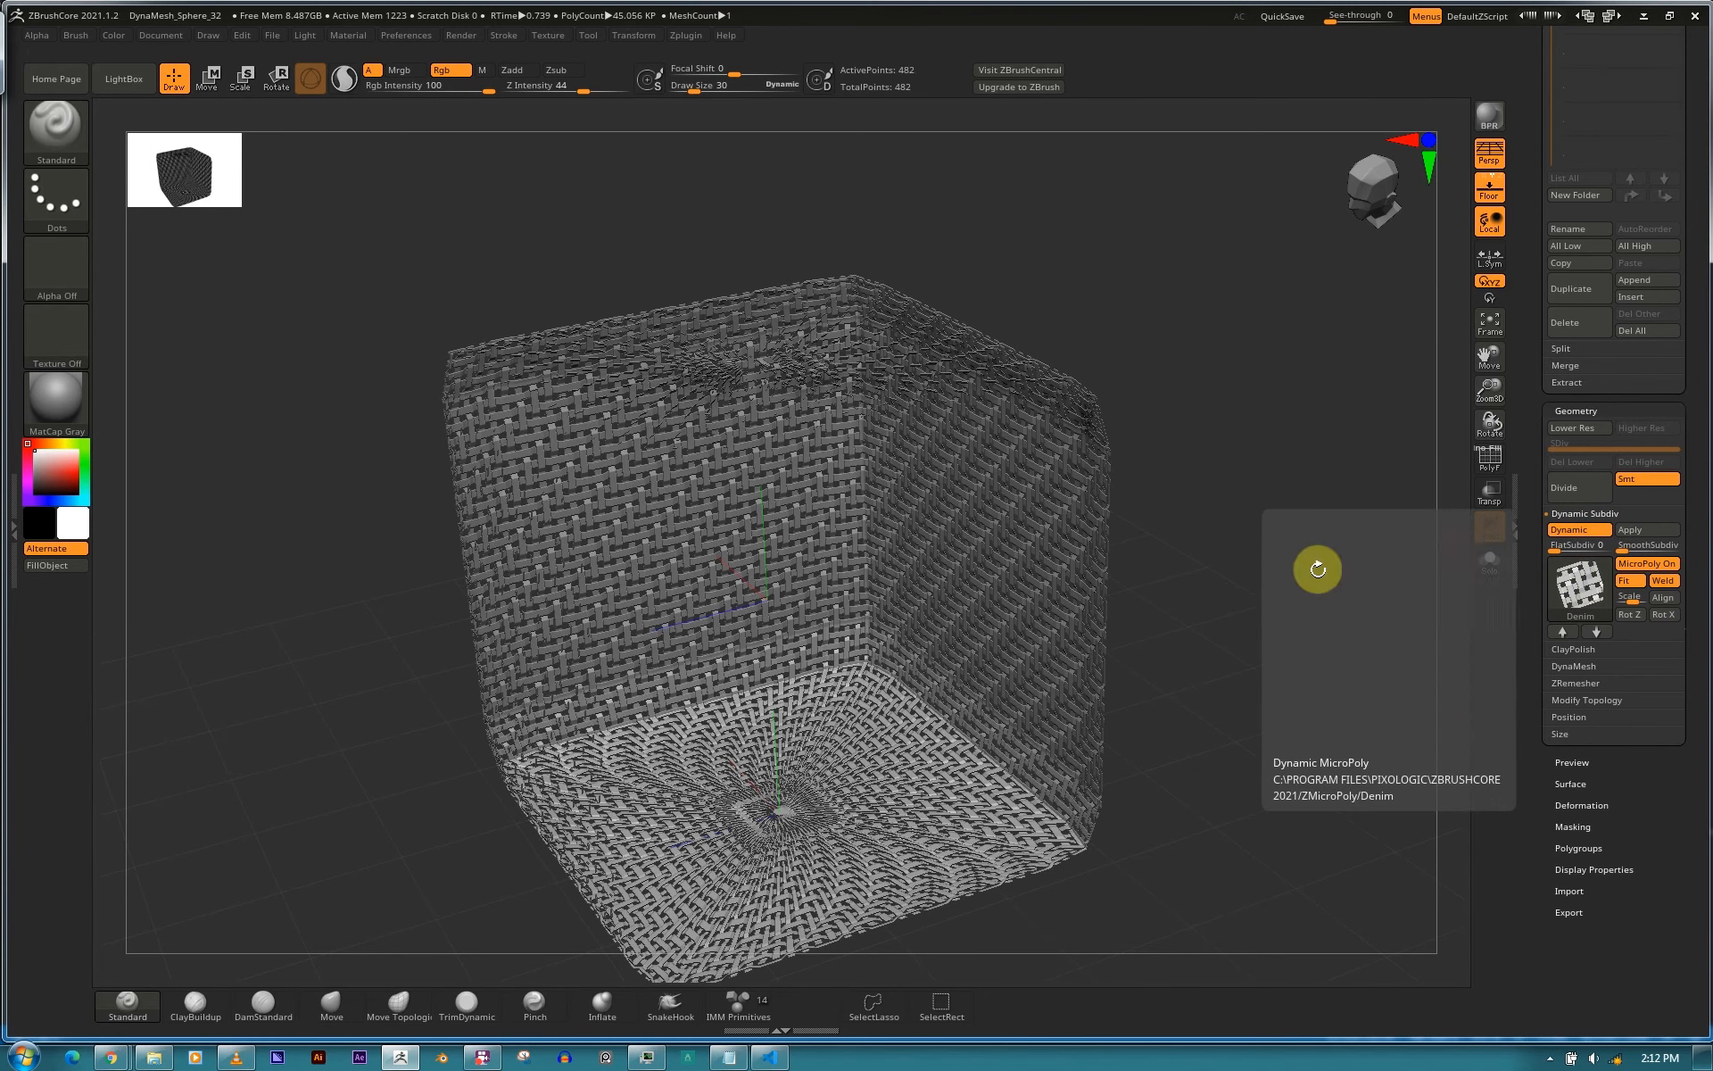
# Rotate the Denim micro mesh about X two more times and inspect the cube.
pyautogui.moveTo(1243, 574); pyautogui.dragTo(1255, 616)
pyautogui.click(1664, 615)
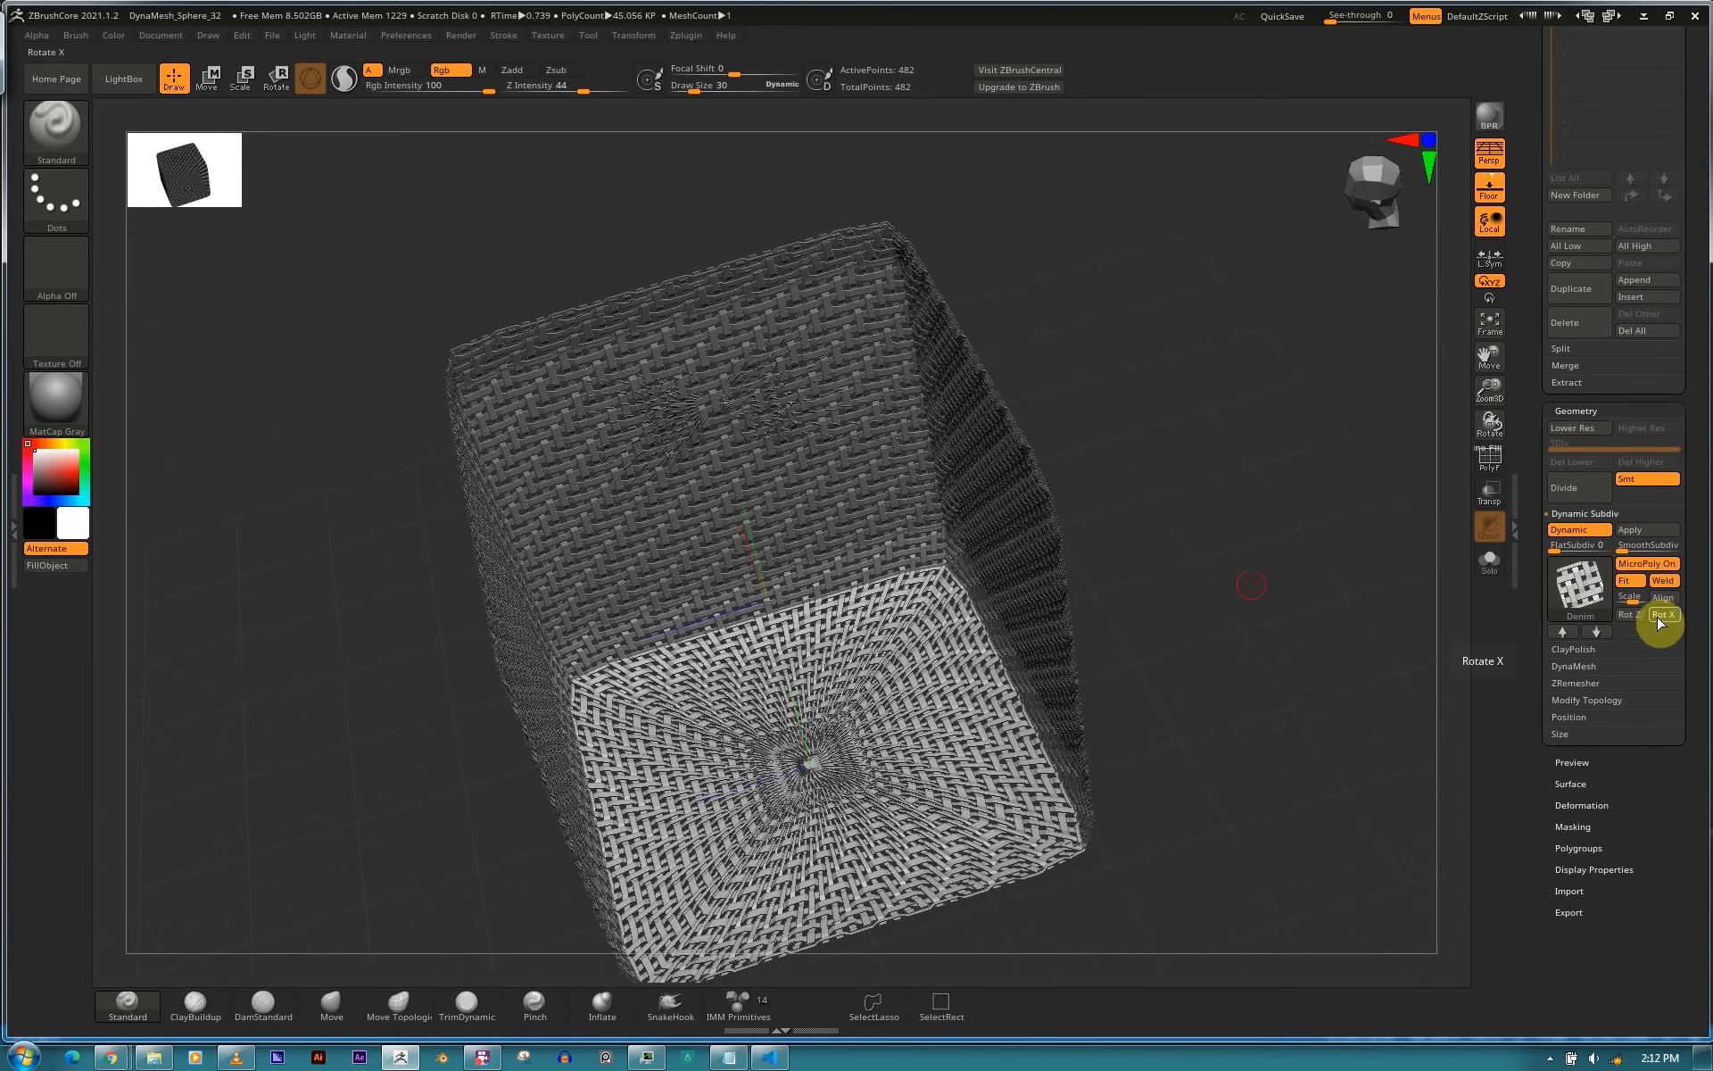
pyautogui.click(1664, 615)
pyautogui.moveTo(1330, 604); pyautogui.dragTo(1259, 539)
# Turn off Dynamic subdivision on the cube and open the ClayPolish settings.
pyautogui.click(1578, 528)
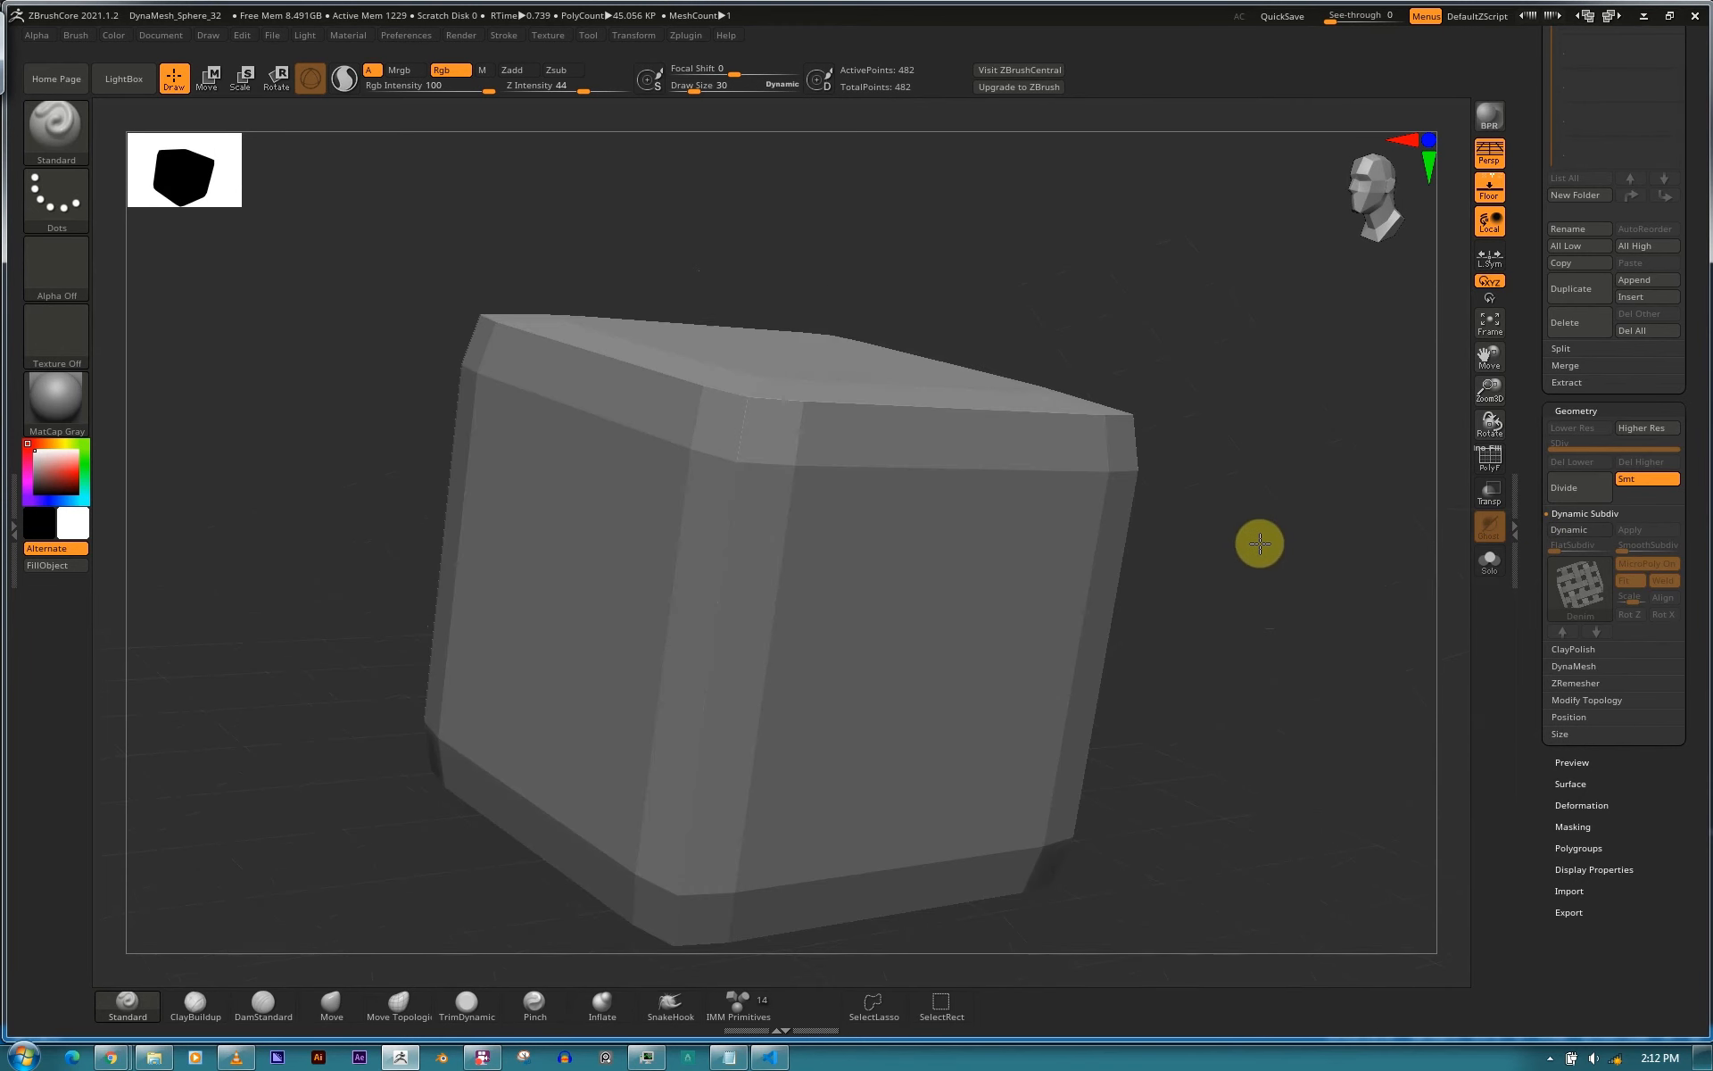
pyautogui.click(1579, 516)
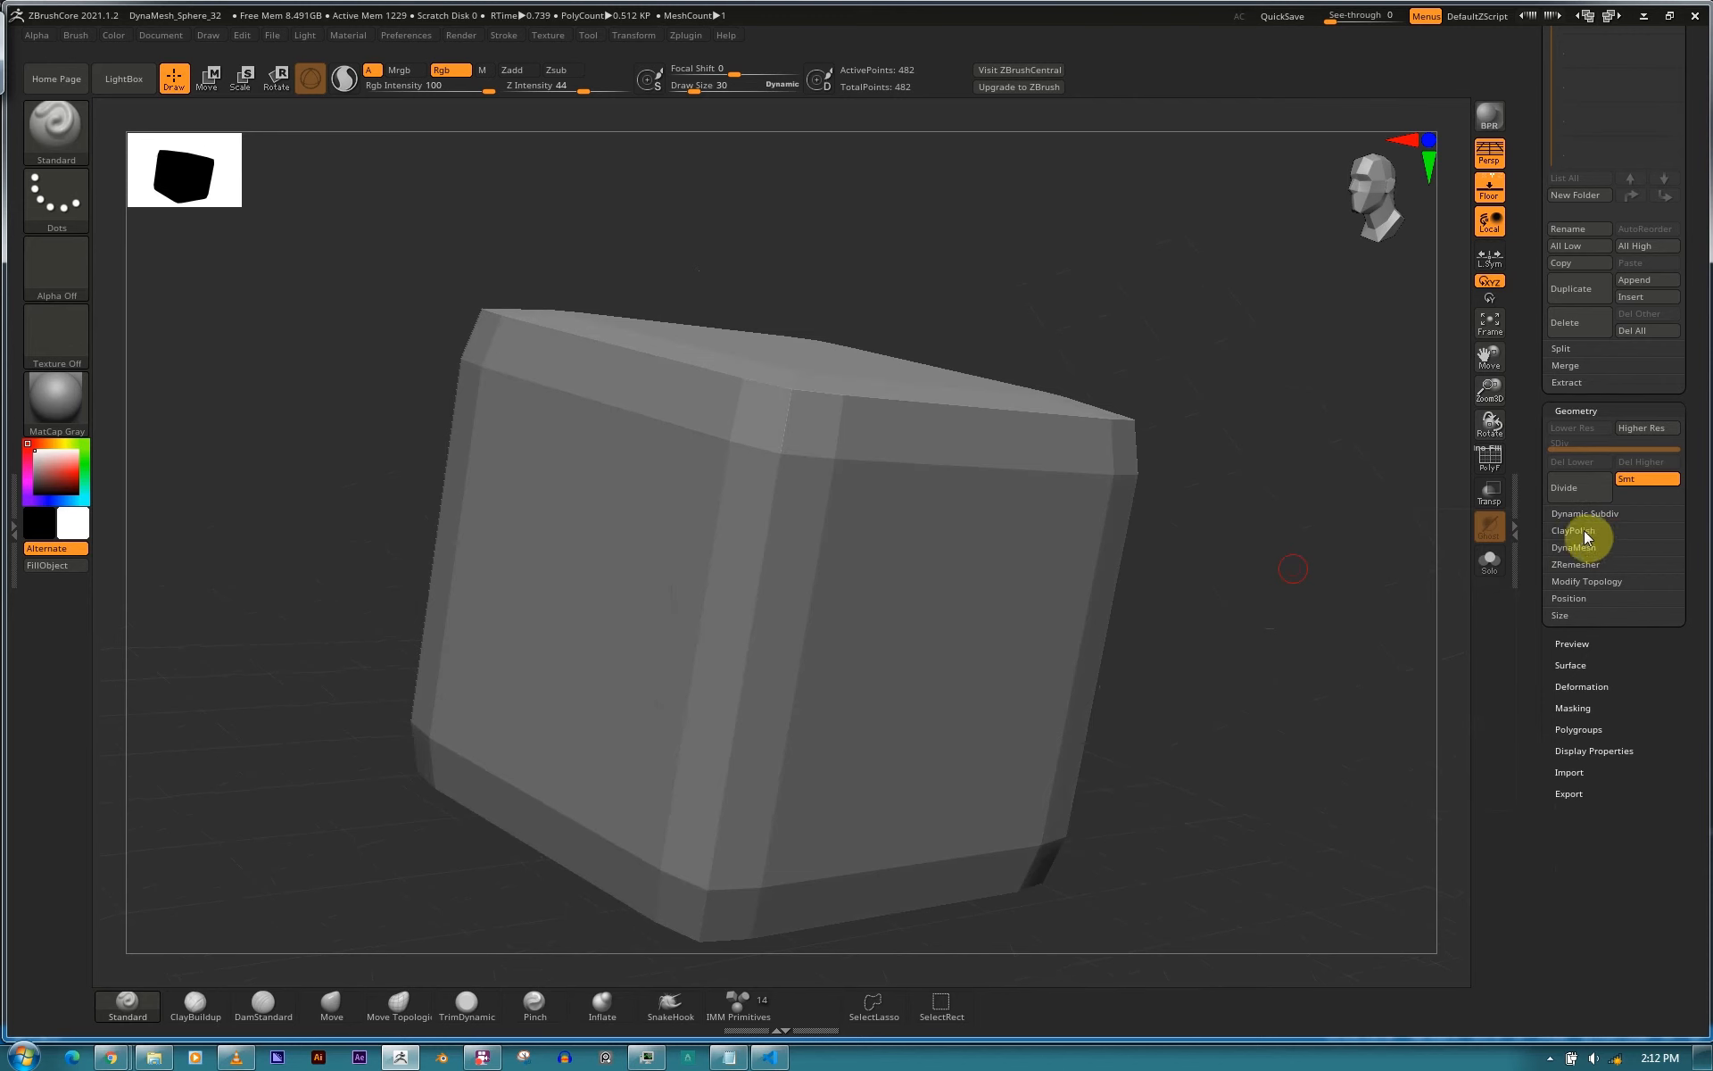
pyautogui.click(1574, 531)
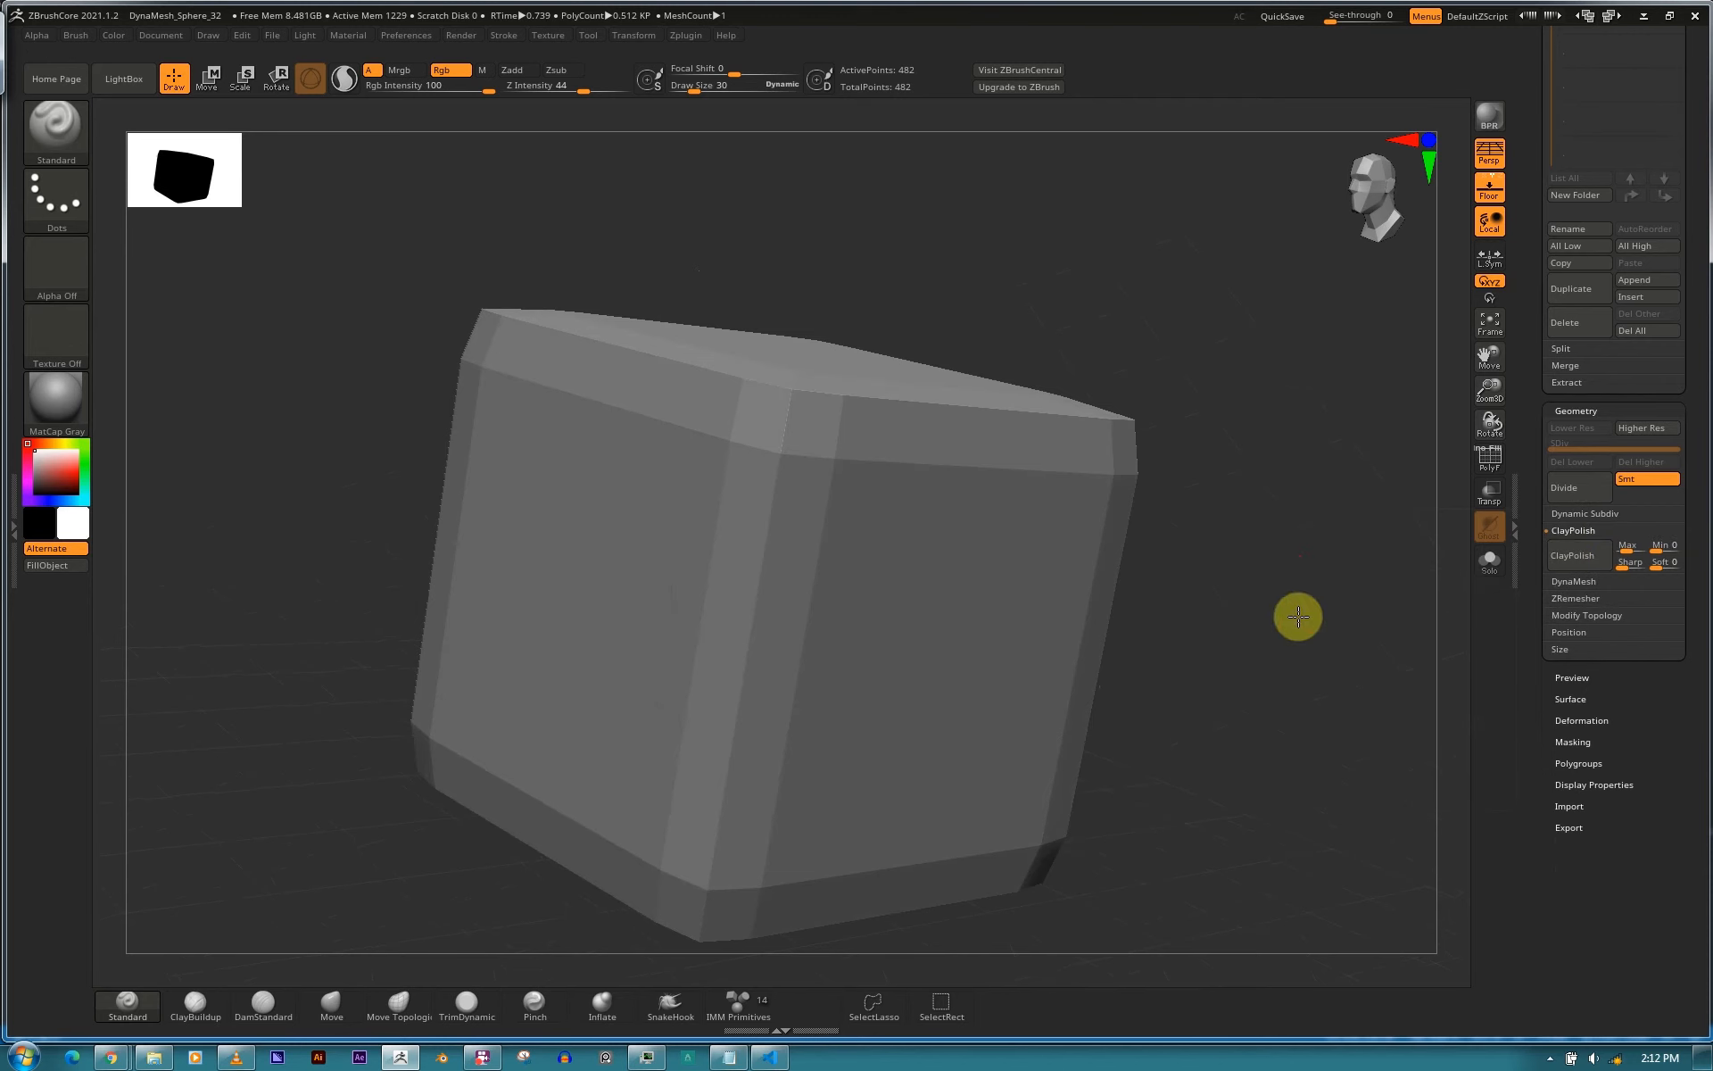
# Duplicate the cube subtool and subdivide the copy to level 3.
pyautogui.moveTo(1295, 613); pyautogui.dragTo(967, 565)
pyautogui.hotkey('ctrl', 'shift')
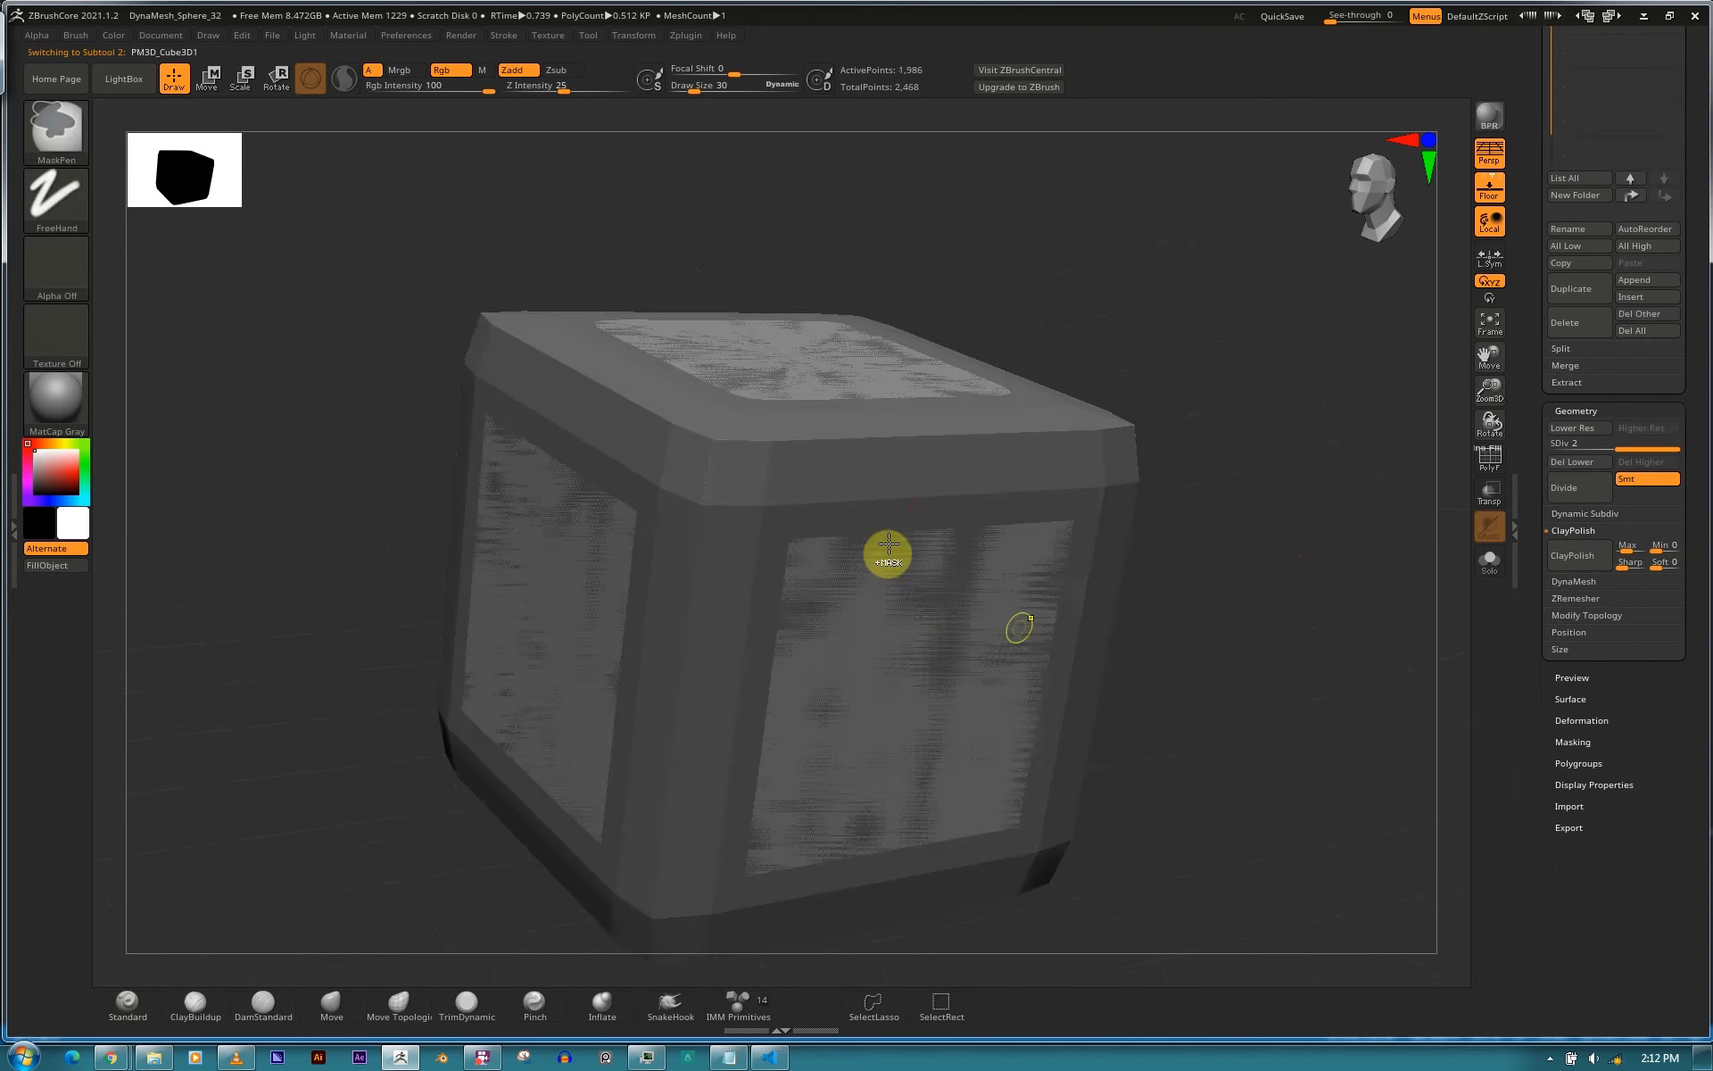
pyautogui.moveTo(1097, 581)
pyautogui.mouseDown()
pyautogui.moveTo(1210, 643)
pyautogui.moveTo(1228, 497)
pyautogui.moveTo(1300, 532)
pyautogui.mouseUp()
# Delete every other subtool so only PM3D_Cube3D1 remains, confirming the irreversible operation.
pyautogui.moveTo(1697, 226); pyautogui.dragTo(1686, 402)
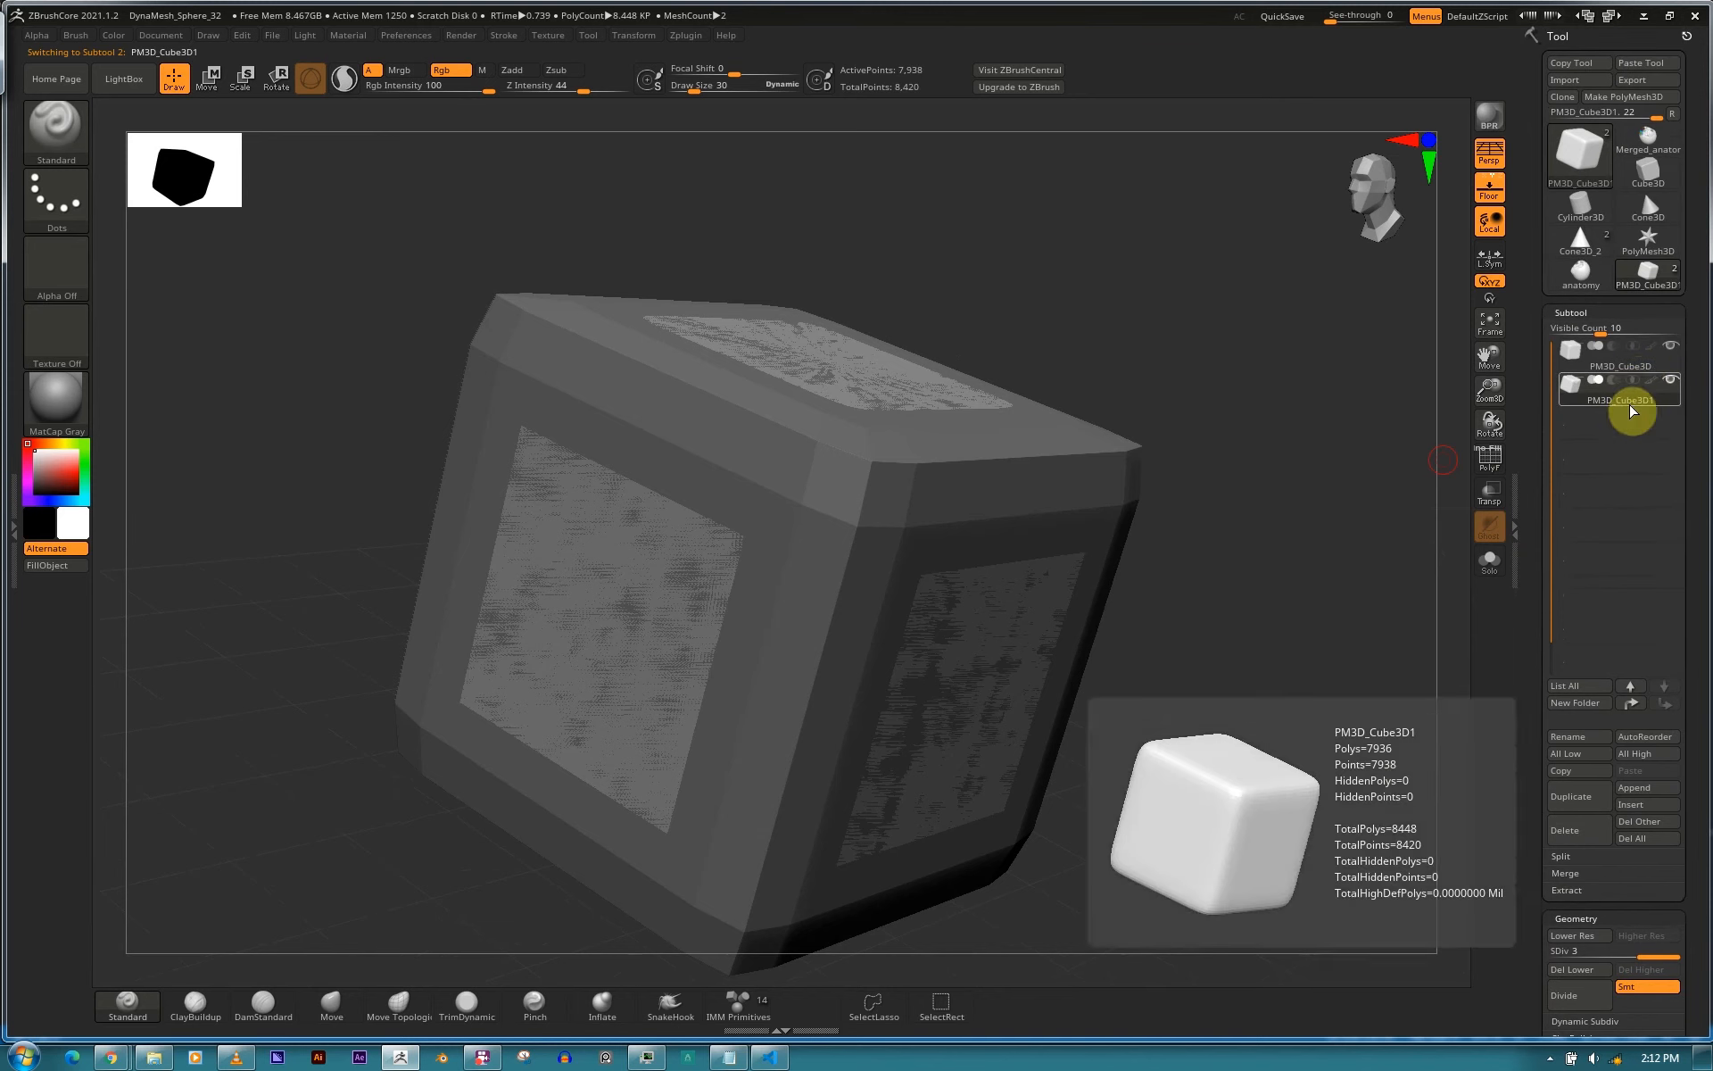
pyautogui.click(1676, 827)
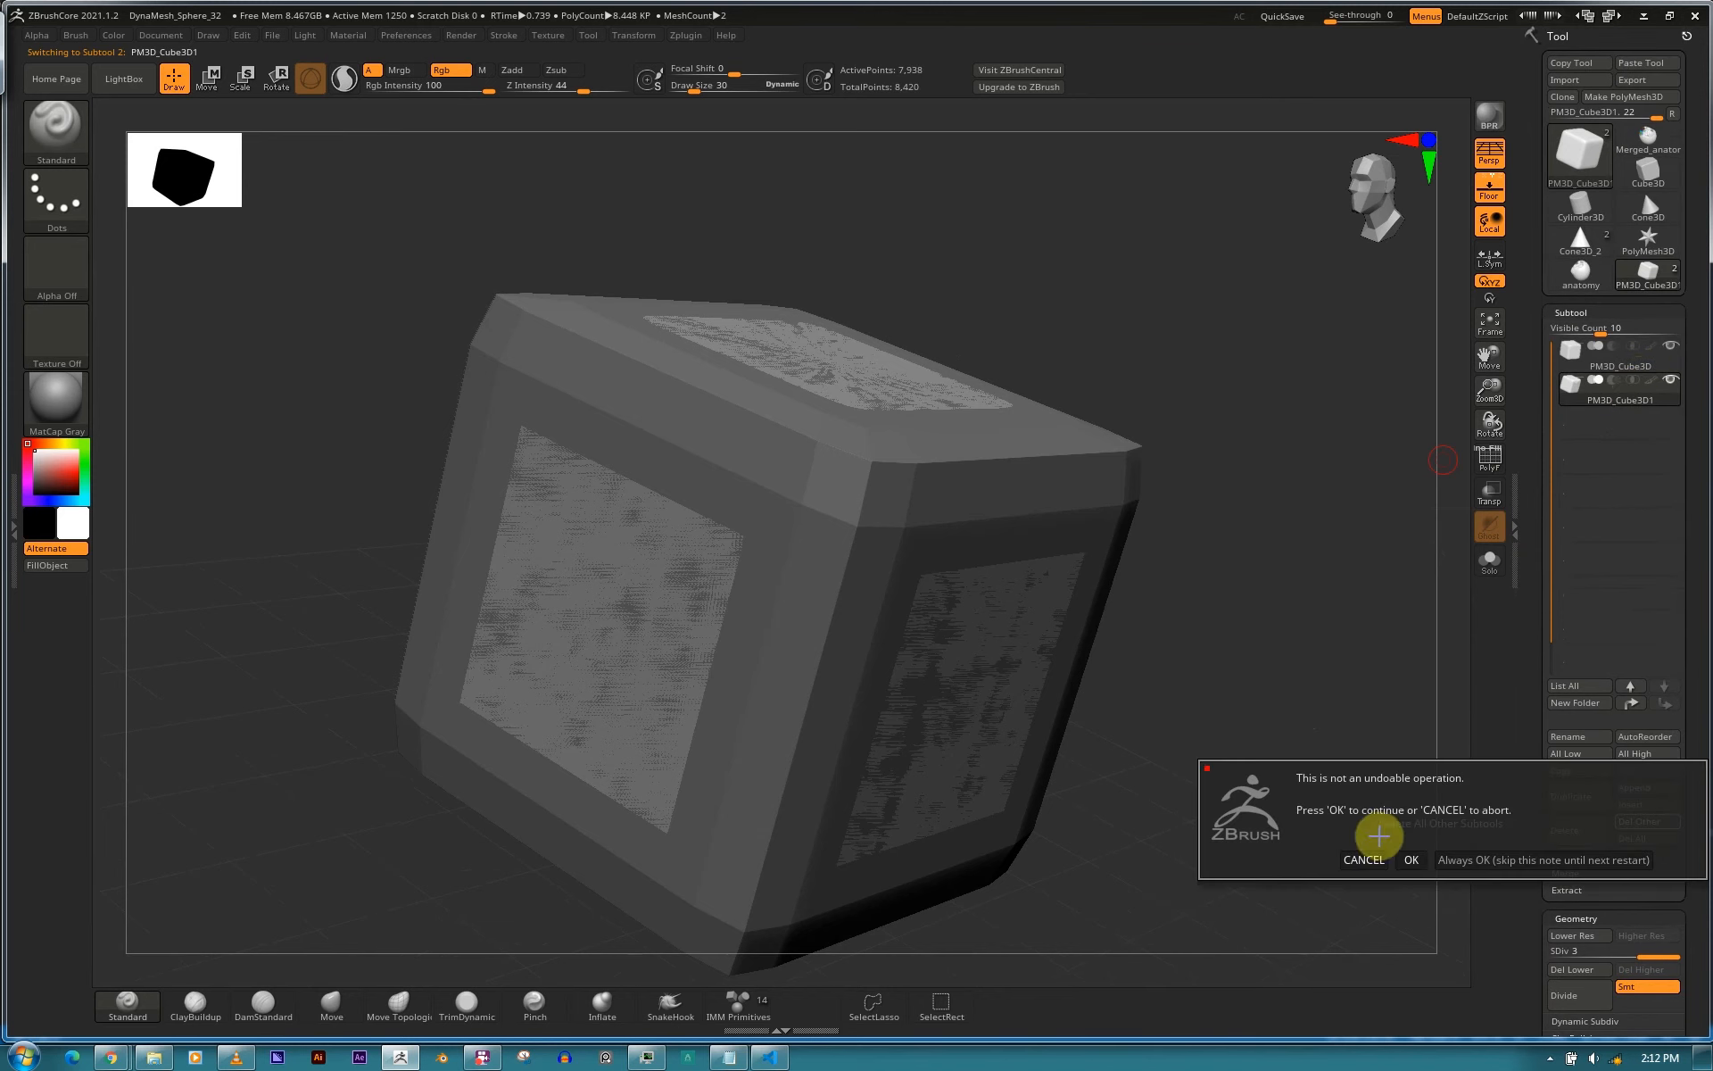
pyautogui.click(1410, 859)
pyautogui.moveTo(1250, 673); pyautogui.dragTo(1691, 571)
# Sculpt raised Standard brush strokes across the cube at draw size 119, with Zadd on and Rgb off.
pyautogui.scroll(-6, 1691, 571)
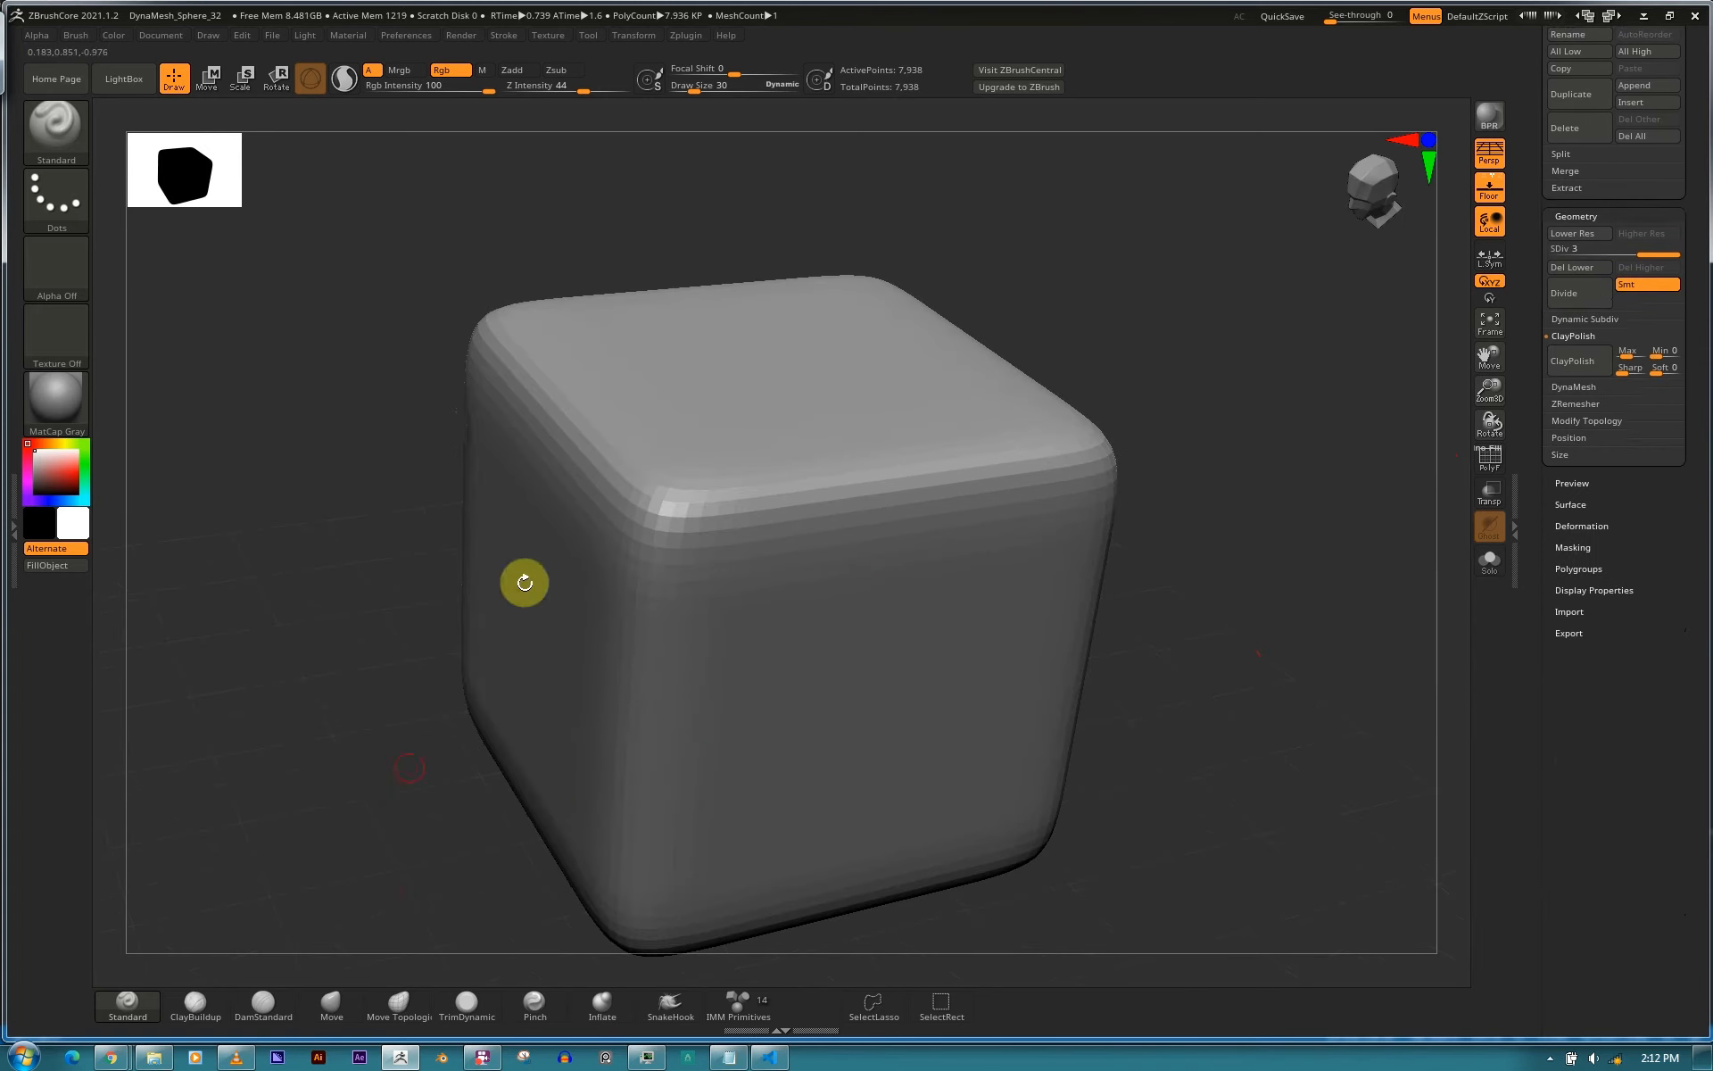
pyautogui.rightClick(1002, 520)
pyautogui.click(512, 70)
pyautogui.click(441, 70)
pyautogui.moveTo(812, 581)
pyautogui.mouseDown()
pyautogui.moveTo(849, 642)
pyautogui.moveTo(800, 554)
pyautogui.moveTo(632, 540)
pyautogui.moveTo(597, 509)
pyautogui.moveTo(799, 704)
pyautogui.moveTo(898, 478)
pyautogui.moveTo(777, 367)
pyautogui.moveTo(849, 734)
pyautogui.moveTo(1225, 699)
pyautogui.mouseUp()
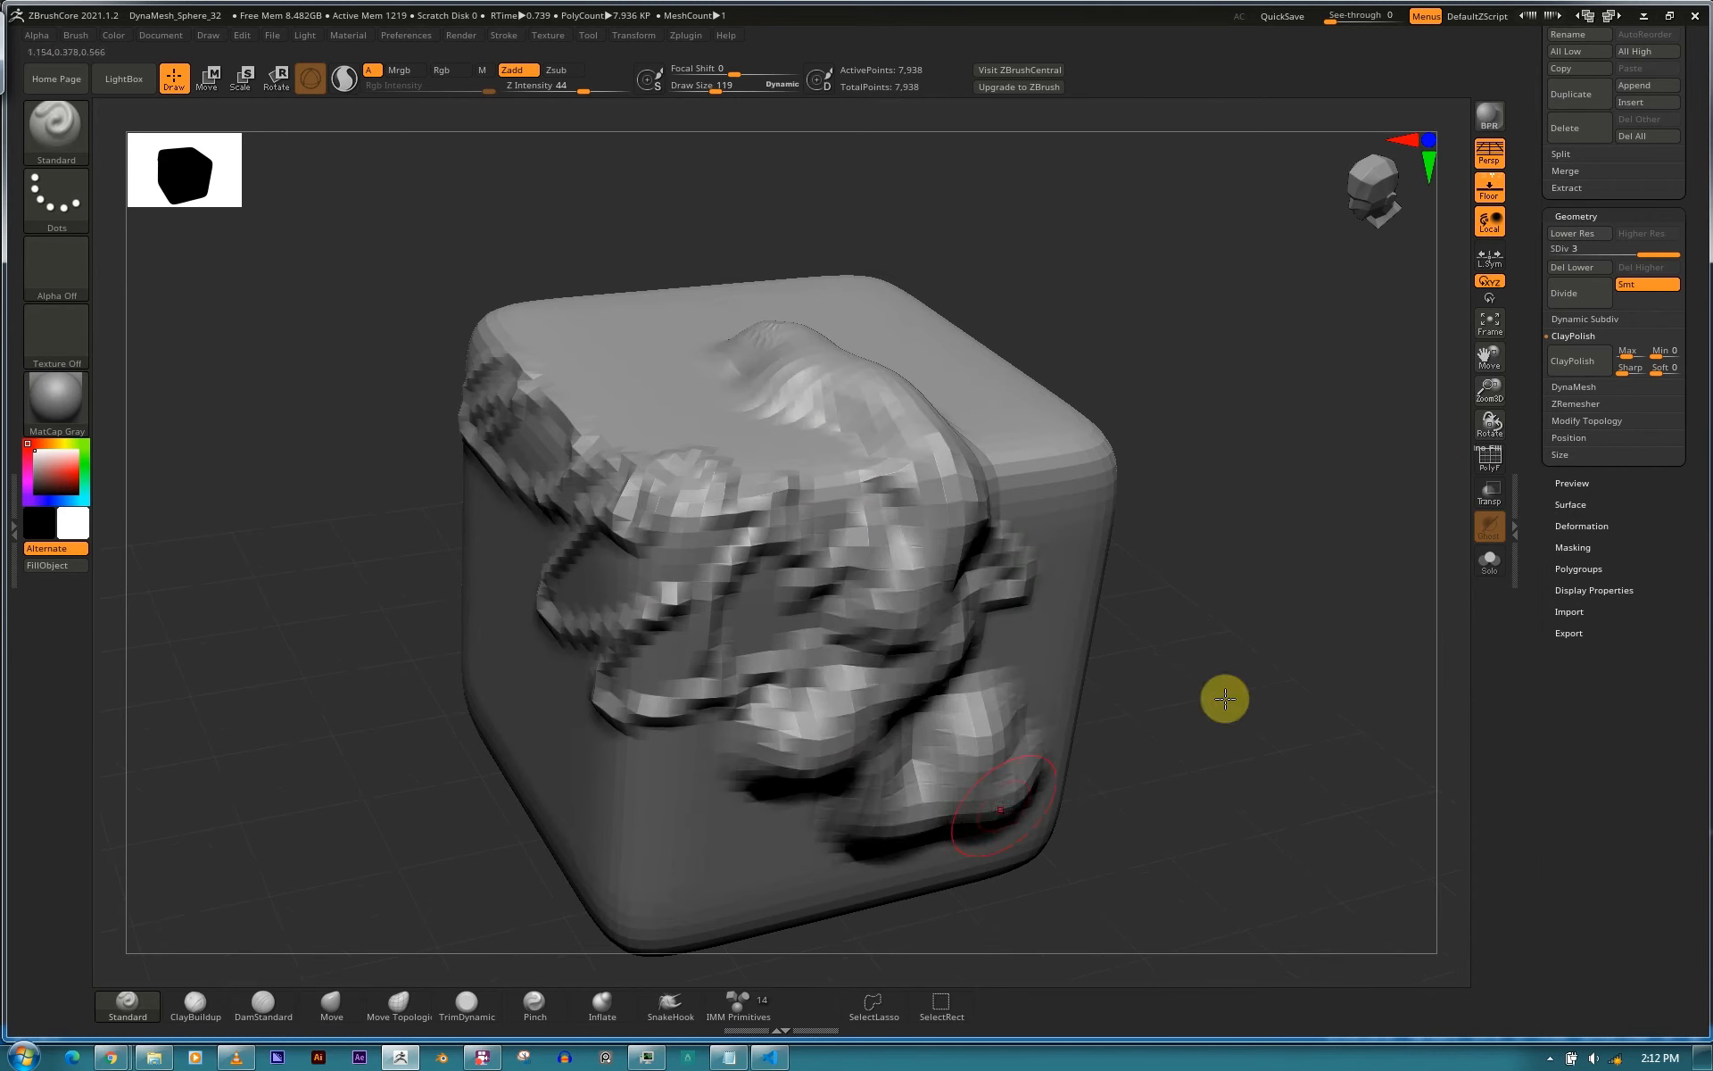
# Apply ClayPolish to the sculpted cube and inspect its front face.
pyautogui.click(1572, 360)
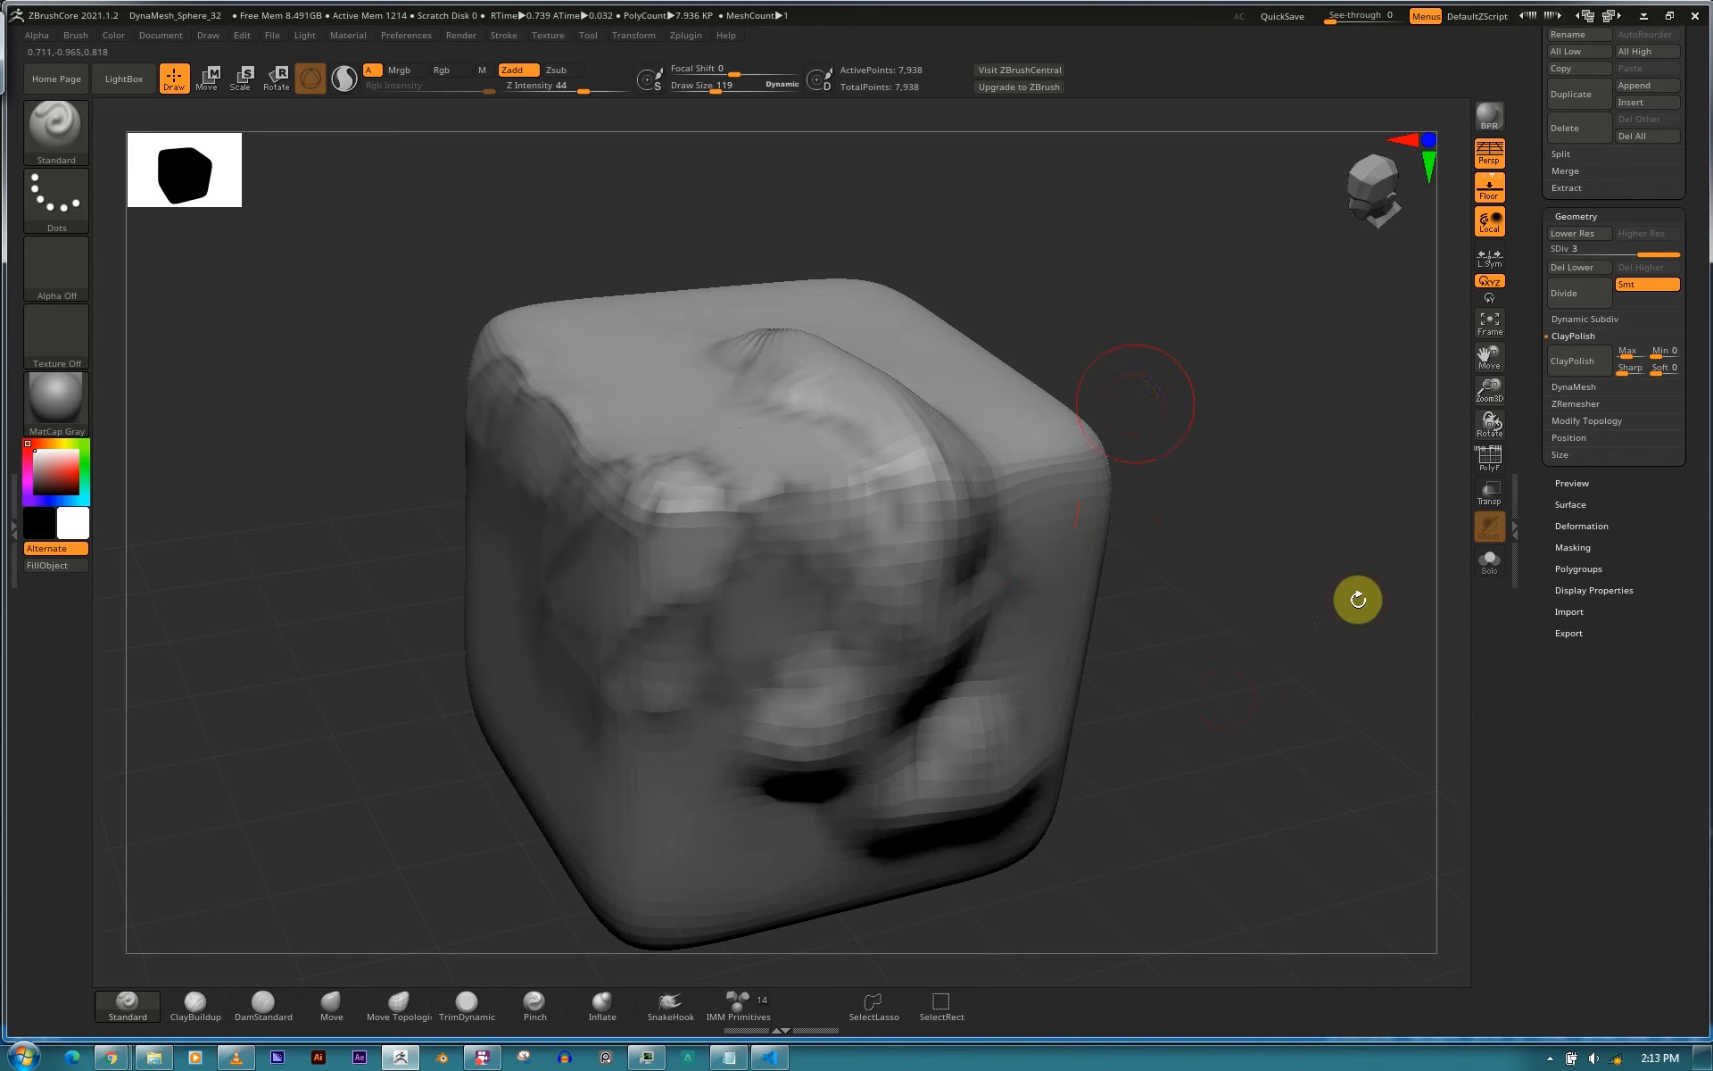
pyautogui.moveTo(1174, 562)
pyautogui.mouseDown()
pyautogui.moveTo(1217, 601)
pyautogui.moveTo(1282, 566)
pyautogui.moveTo(1293, 585)
pyautogui.moveTo(1174, 539)
pyautogui.moveTo(1437, 482)
pyautogui.moveTo(1158, 566)
pyautogui.moveTo(1304, 608)
pyautogui.moveTo(1241, 549)
pyautogui.moveTo(1243, 512)
pyautogui.moveTo(1285, 524)
pyautogui.mouseUp()
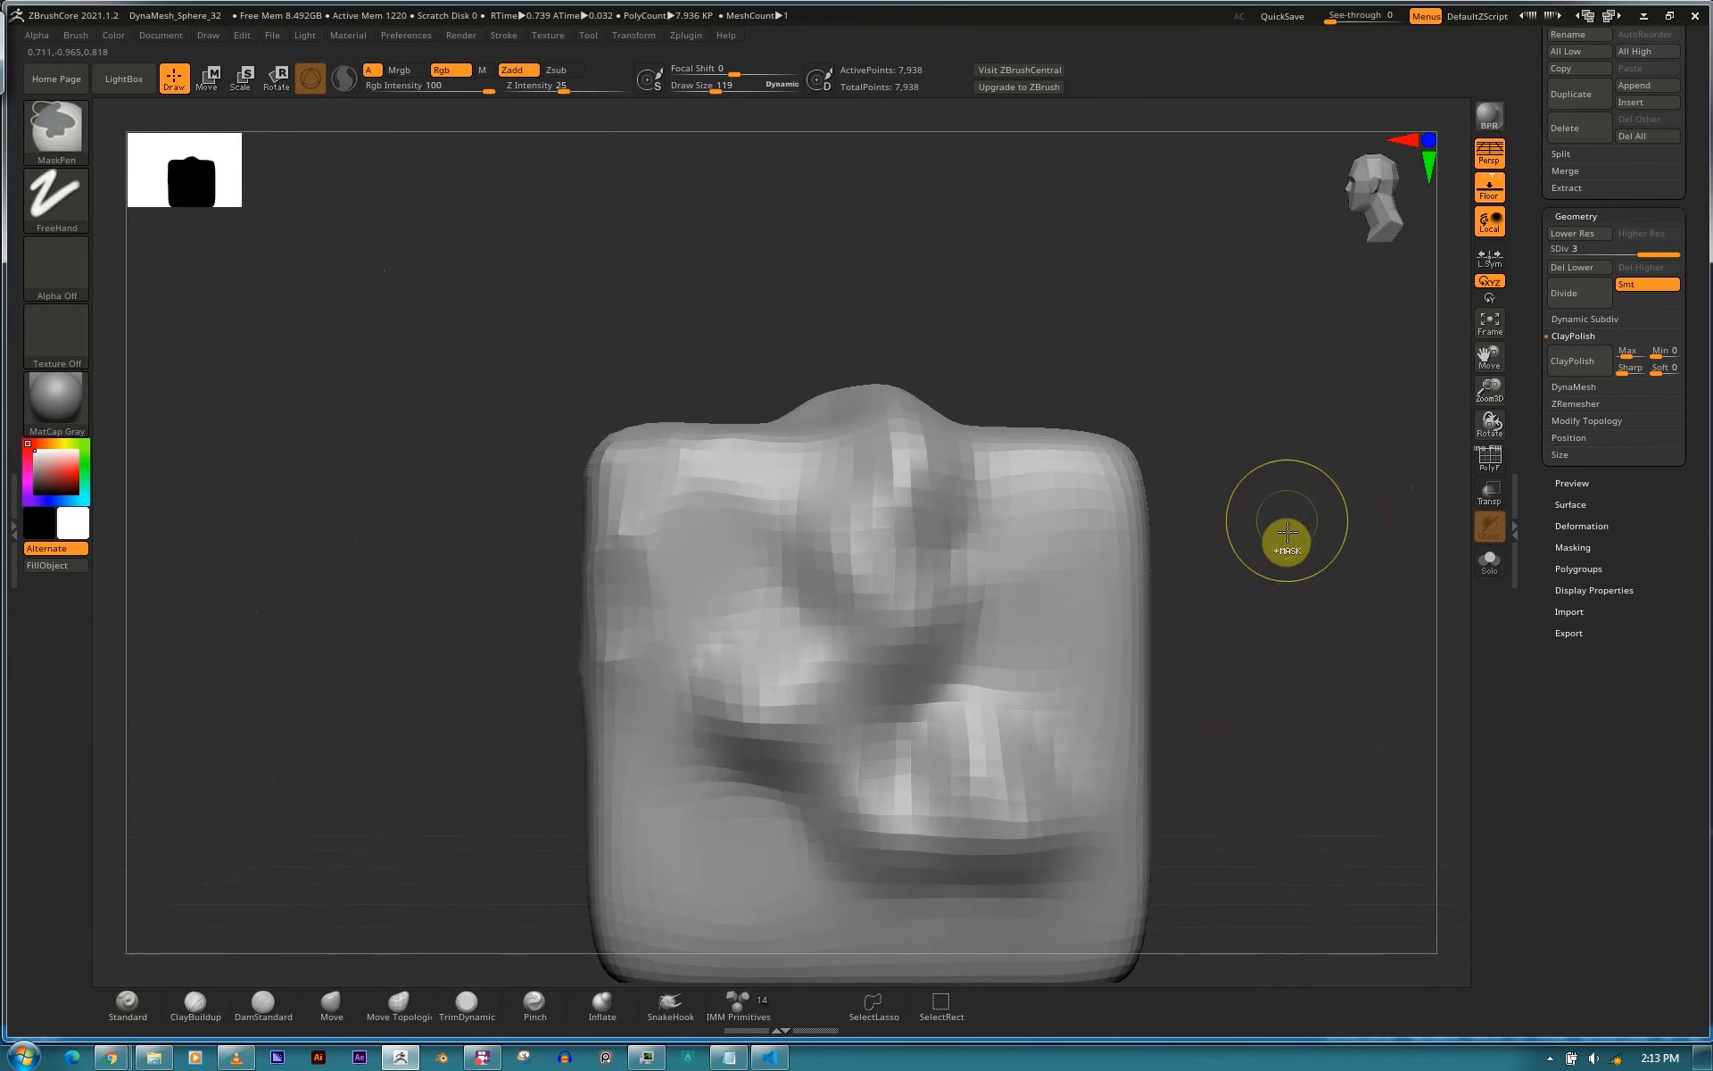
# Sculpt more raised bumps across the upper part of the cube's front face.
pyautogui.moveTo(1004, 655); pyautogui.dragTo(1277, 627)
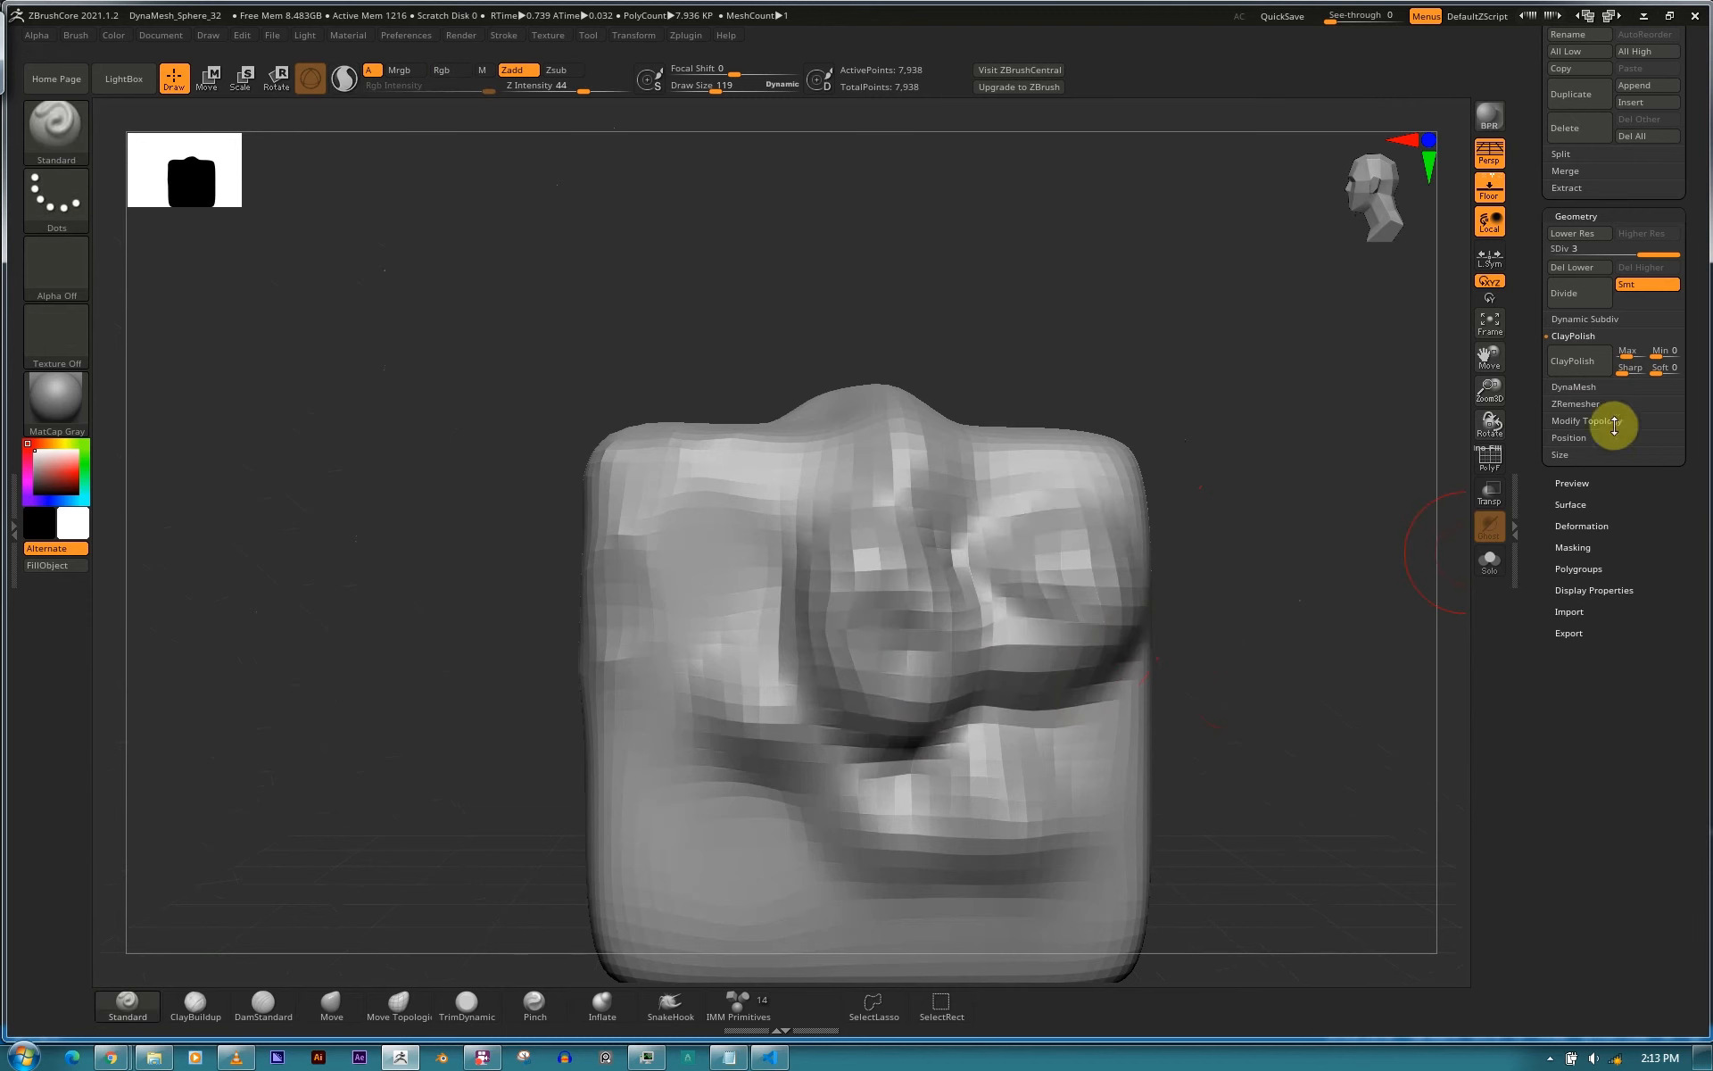
pyautogui.click(1588, 375)
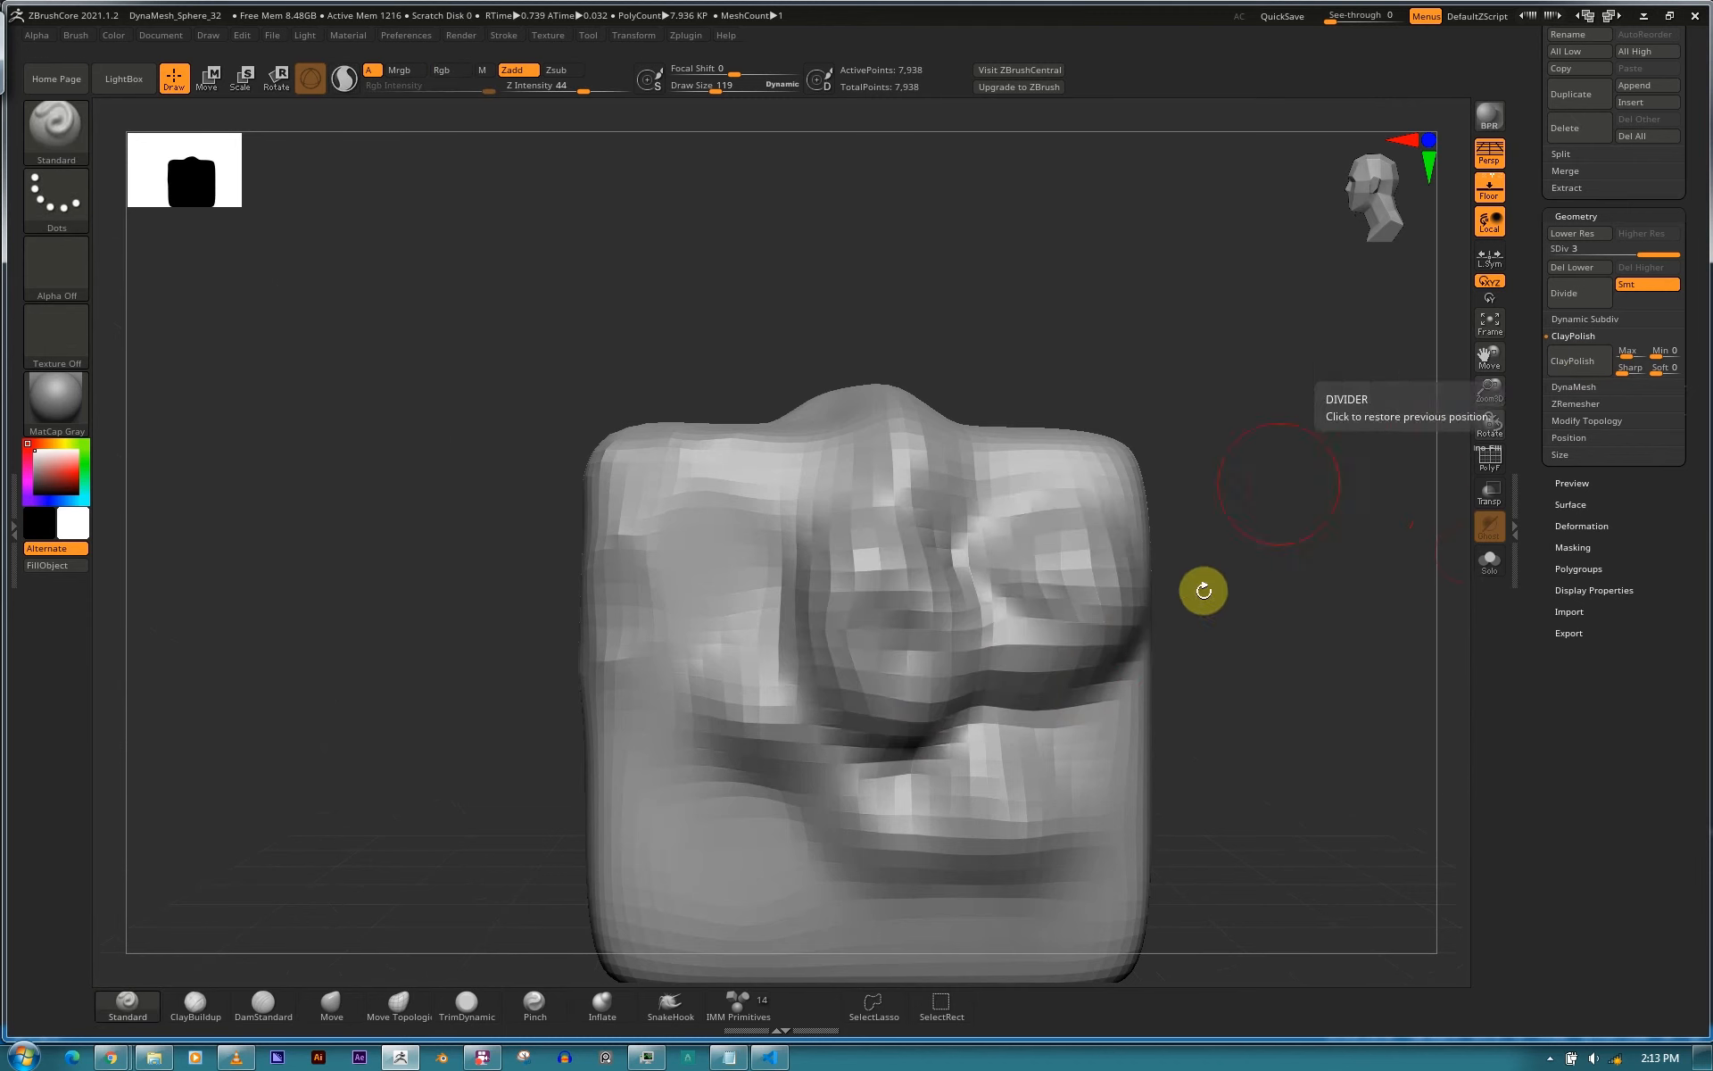
pyautogui.moveTo(1308, 592); pyautogui.dragTo(1317, 580)
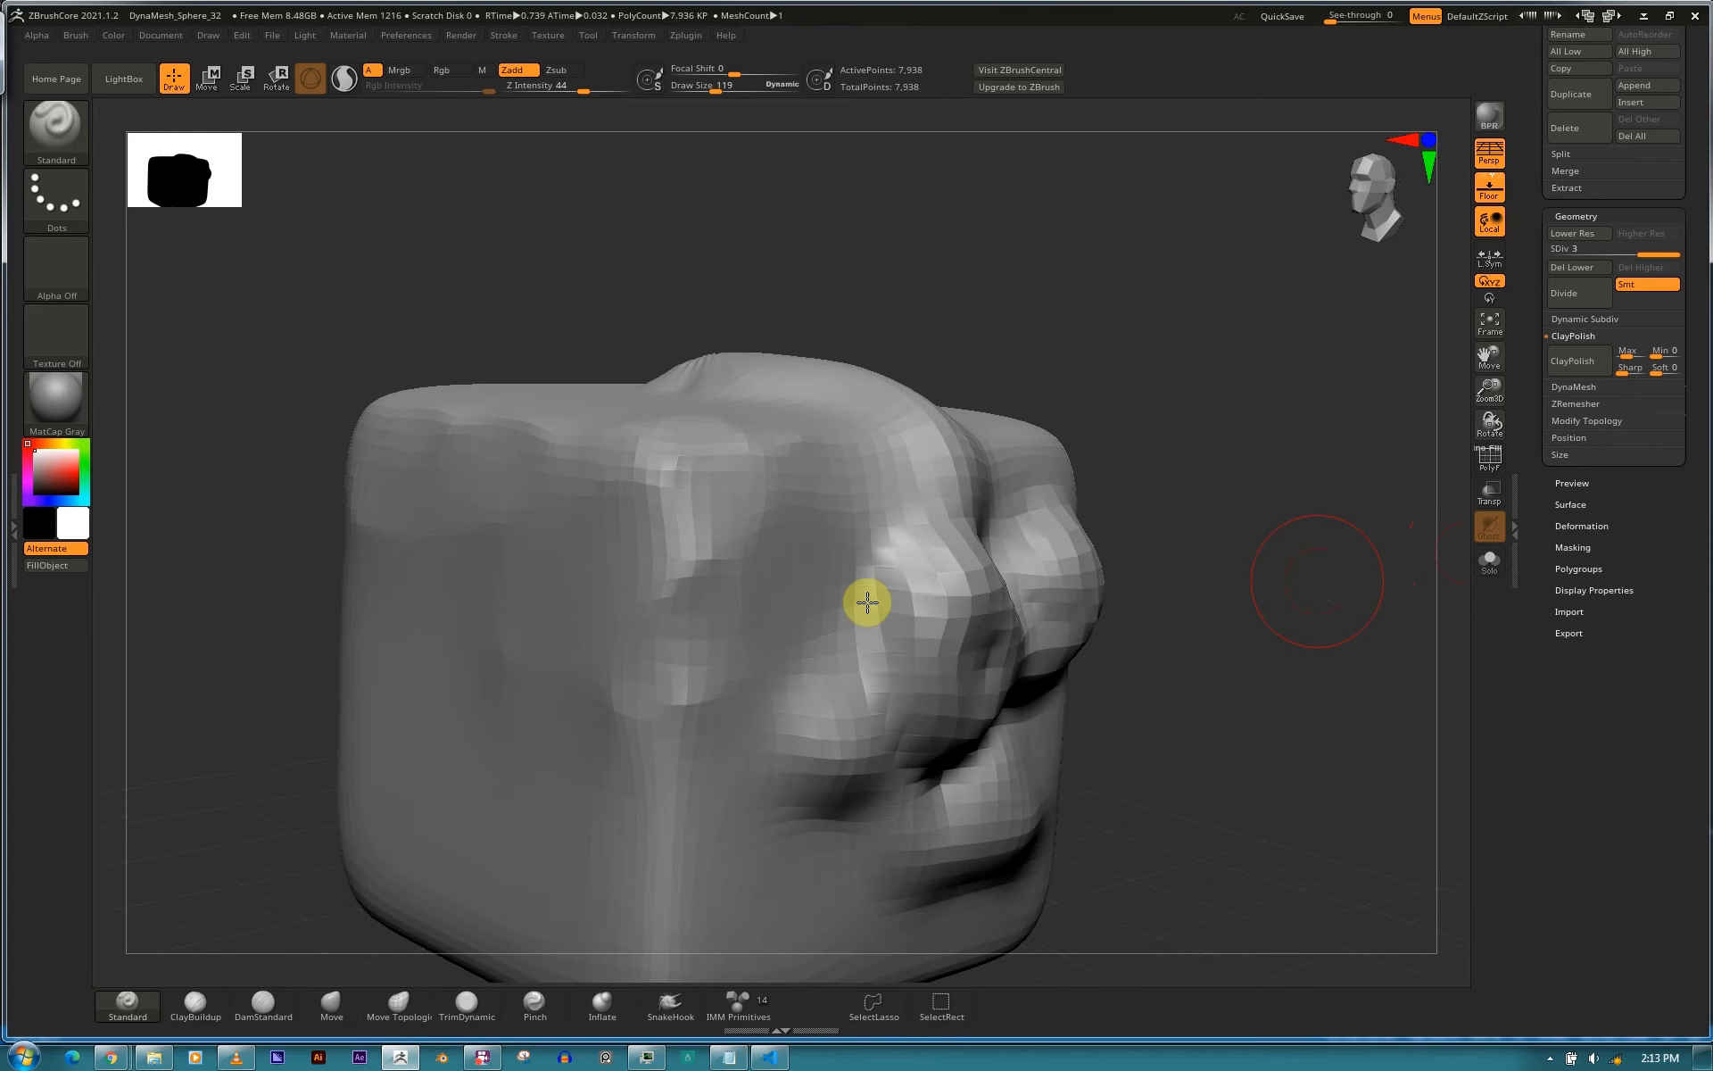
# Smooth down the raised forms on the cube's front and side.
pyautogui.moveTo(876, 583)
pyautogui.keyDown('shift'); pyautogui.mouseDown()
pyautogui.moveTo(891, 608)
pyautogui.moveTo(945, 597)
pyautogui.moveTo(919, 605)
pyautogui.mouseUp(); pyautogui.keyUp('shift')
pyautogui.moveTo(861, 757)
pyautogui.keyDown('shift'); pyautogui.mouseDown()
pyautogui.moveTo(929, 620)
pyautogui.moveTo(865, 711)
pyautogui.moveTo(967, 749)
pyautogui.moveTo(1044, 827)
pyautogui.moveTo(811, 746)
pyautogui.moveTo(661, 497)
pyautogui.moveTo(750, 464)
pyautogui.moveTo(490, 429)
pyautogui.moveTo(425, 502)
pyautogui.moveTo(537, 629)
pyautogui.mouseUp(); pyautogui.keyUp('shift')
pyautogui.moveTo(1033, 582)
pyautogui.keyDown('shift'); pyautogui.mouseDown()
pyautogui.moveTo(952, 490)
pyautogui.moveTo(1014, 711)
pyautogui.moveTo(994, 639)
pyautogui.moveTo(841, 669)
pyautogui.moveTo(937, 670)
pyautogui.moveTo(999, 830)
pyautogui.moveTo(1060, 613)
pyautogui.moveTo(1045, 635)
pyautogui.mouseUp(); pyautogui.keyUp('shift')
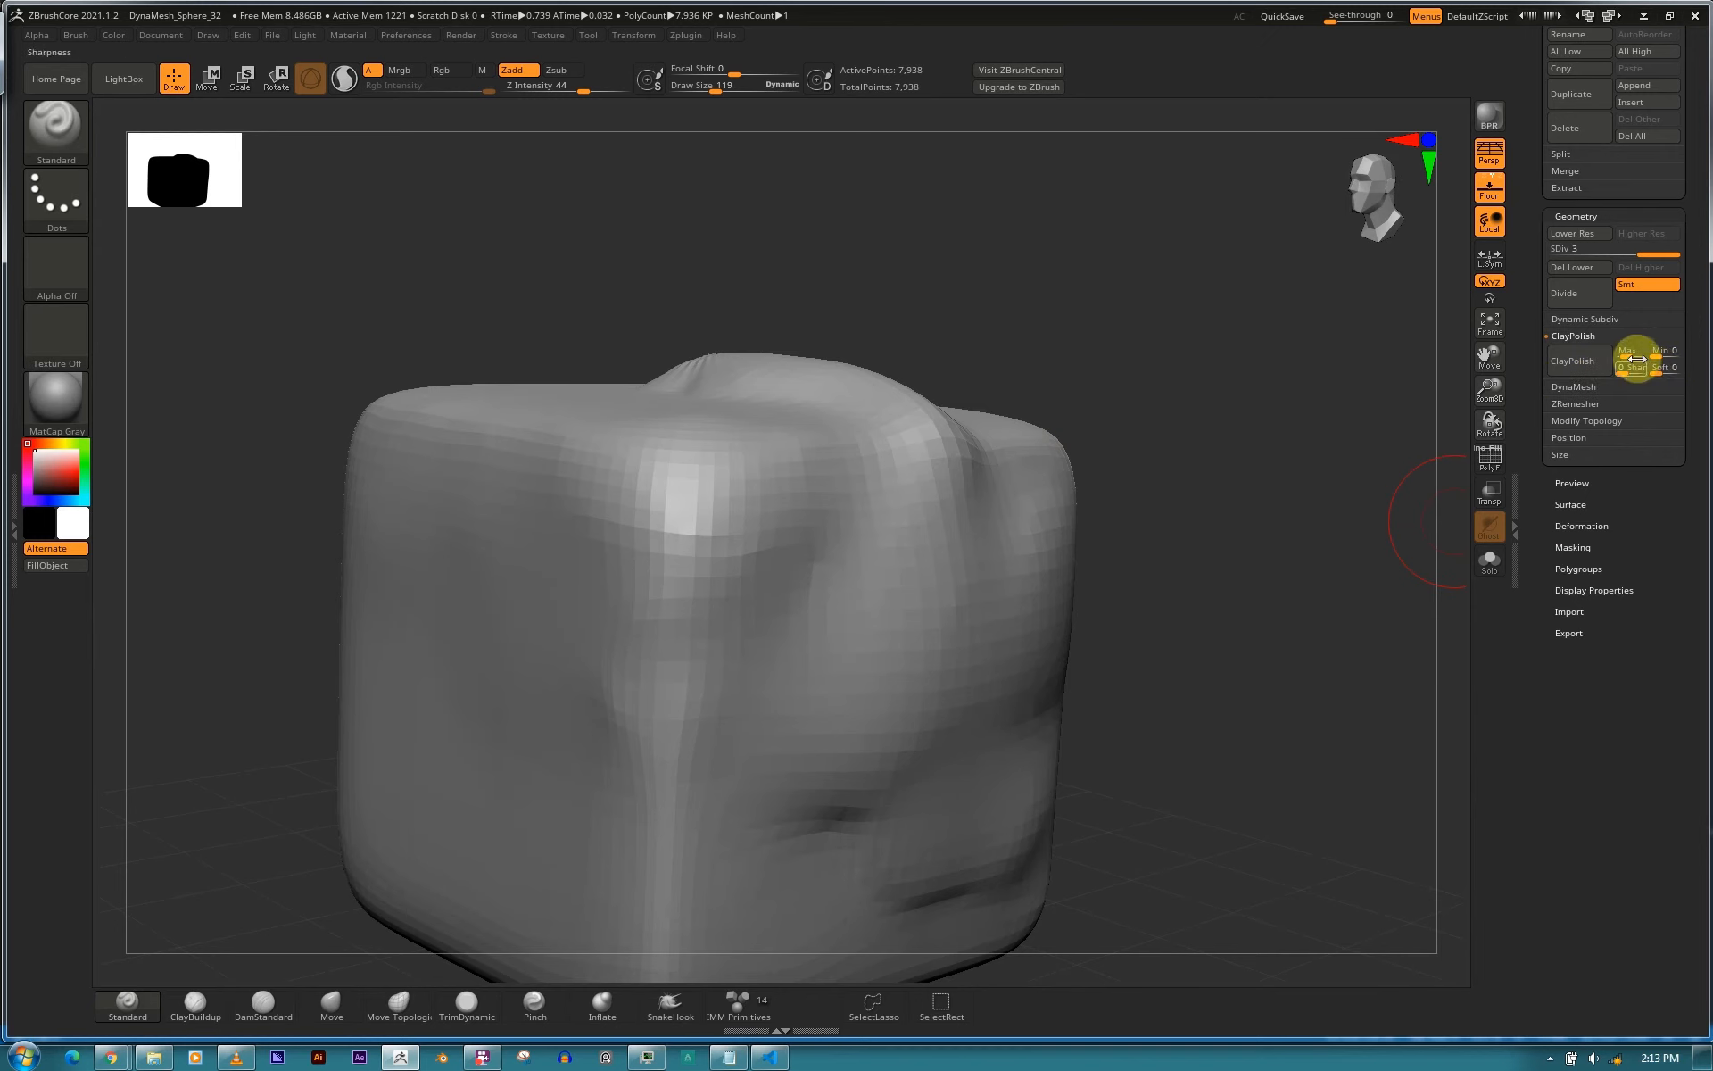
# Close the ClayPolish settings and open the DynaMesh settings.
pyautogui.click(1587, 339)
pyautogui.click(1585, 355)
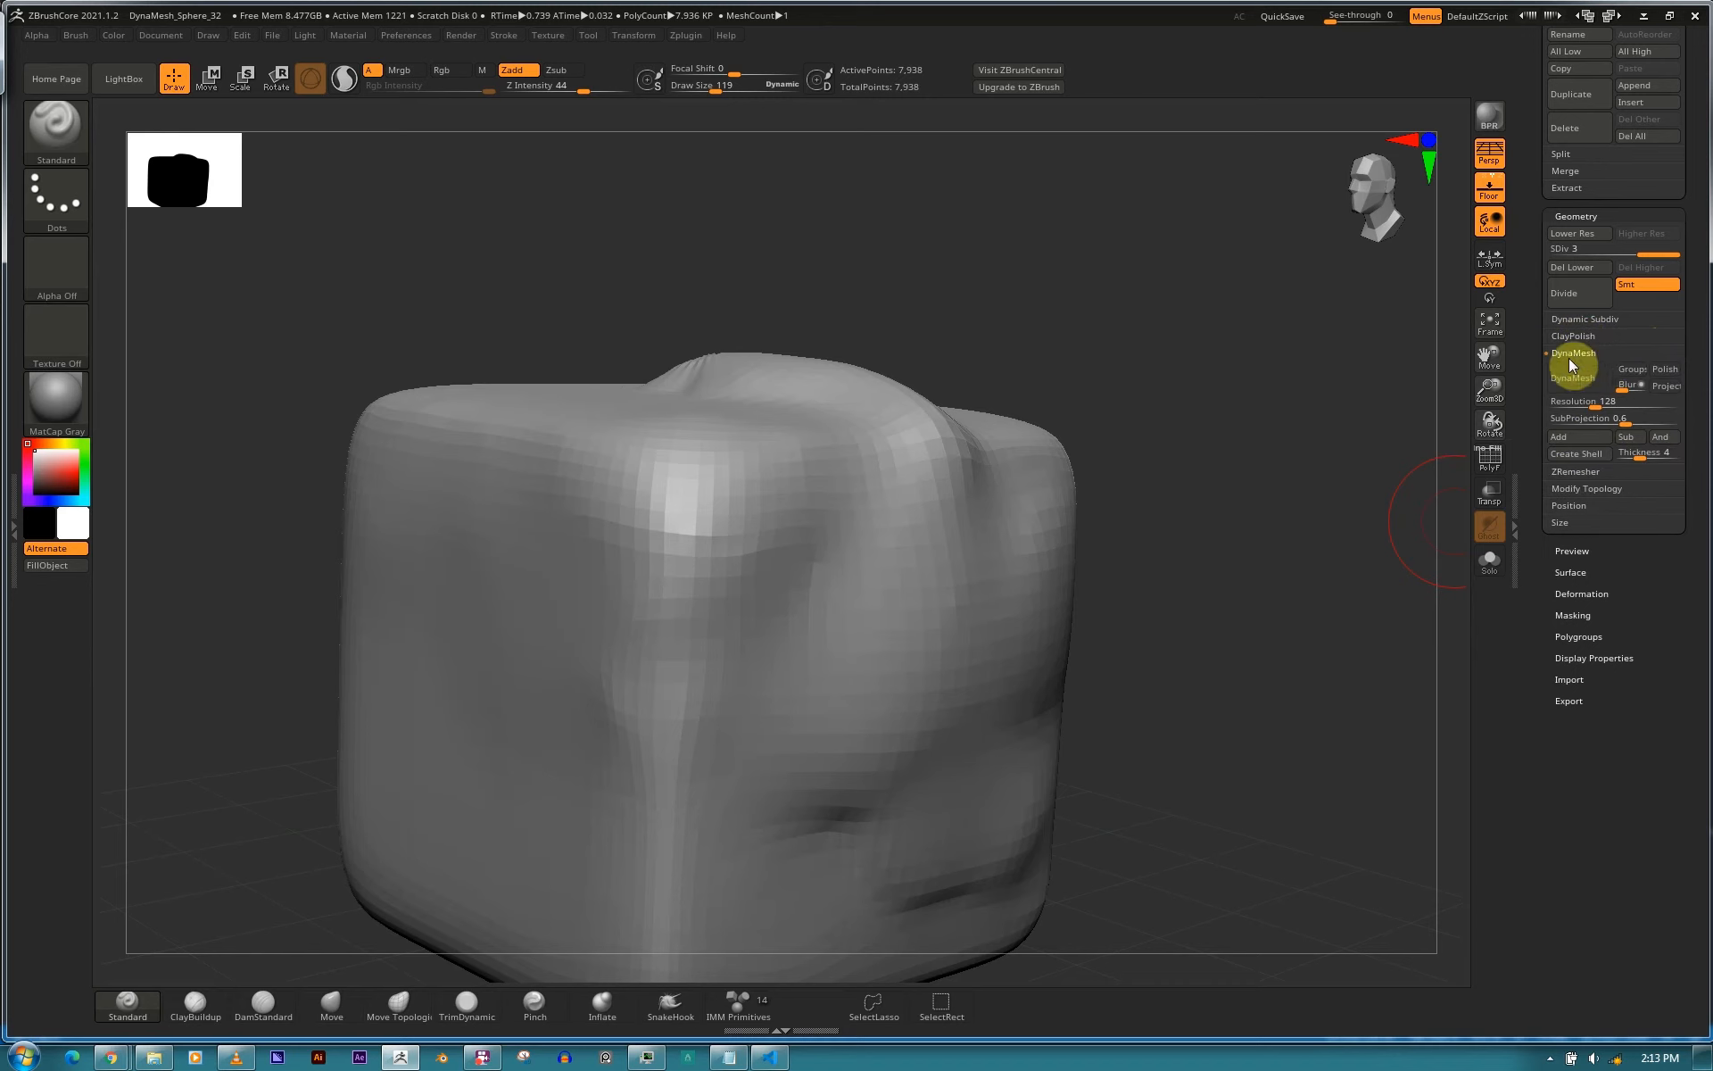
# Try deleting the cube's lower subdivision levels at its highest level.
pyautogui.moveTo(1609, 256); pyautogui.dragTo(1643, 258)
pyautogui.click(1573, 267)
pyautogui.hotkey('ctrl', 'z')
# Reduce the cube to only its lowest subdivision level and convert it to a DynaMesh at resolution 128.
pyautogui.moveTo(1593, 257); pyautogui.dragTo(1588, 256)
pyautogui.moveTo(1273, 562)
pyautogui.mouseDown()
pyautogui.moveTo(1284, 522)
pyautogui.moveTo(1530, 485)
pyautogui.moveTo(1564, 363)
pyautogui.mouseUp()
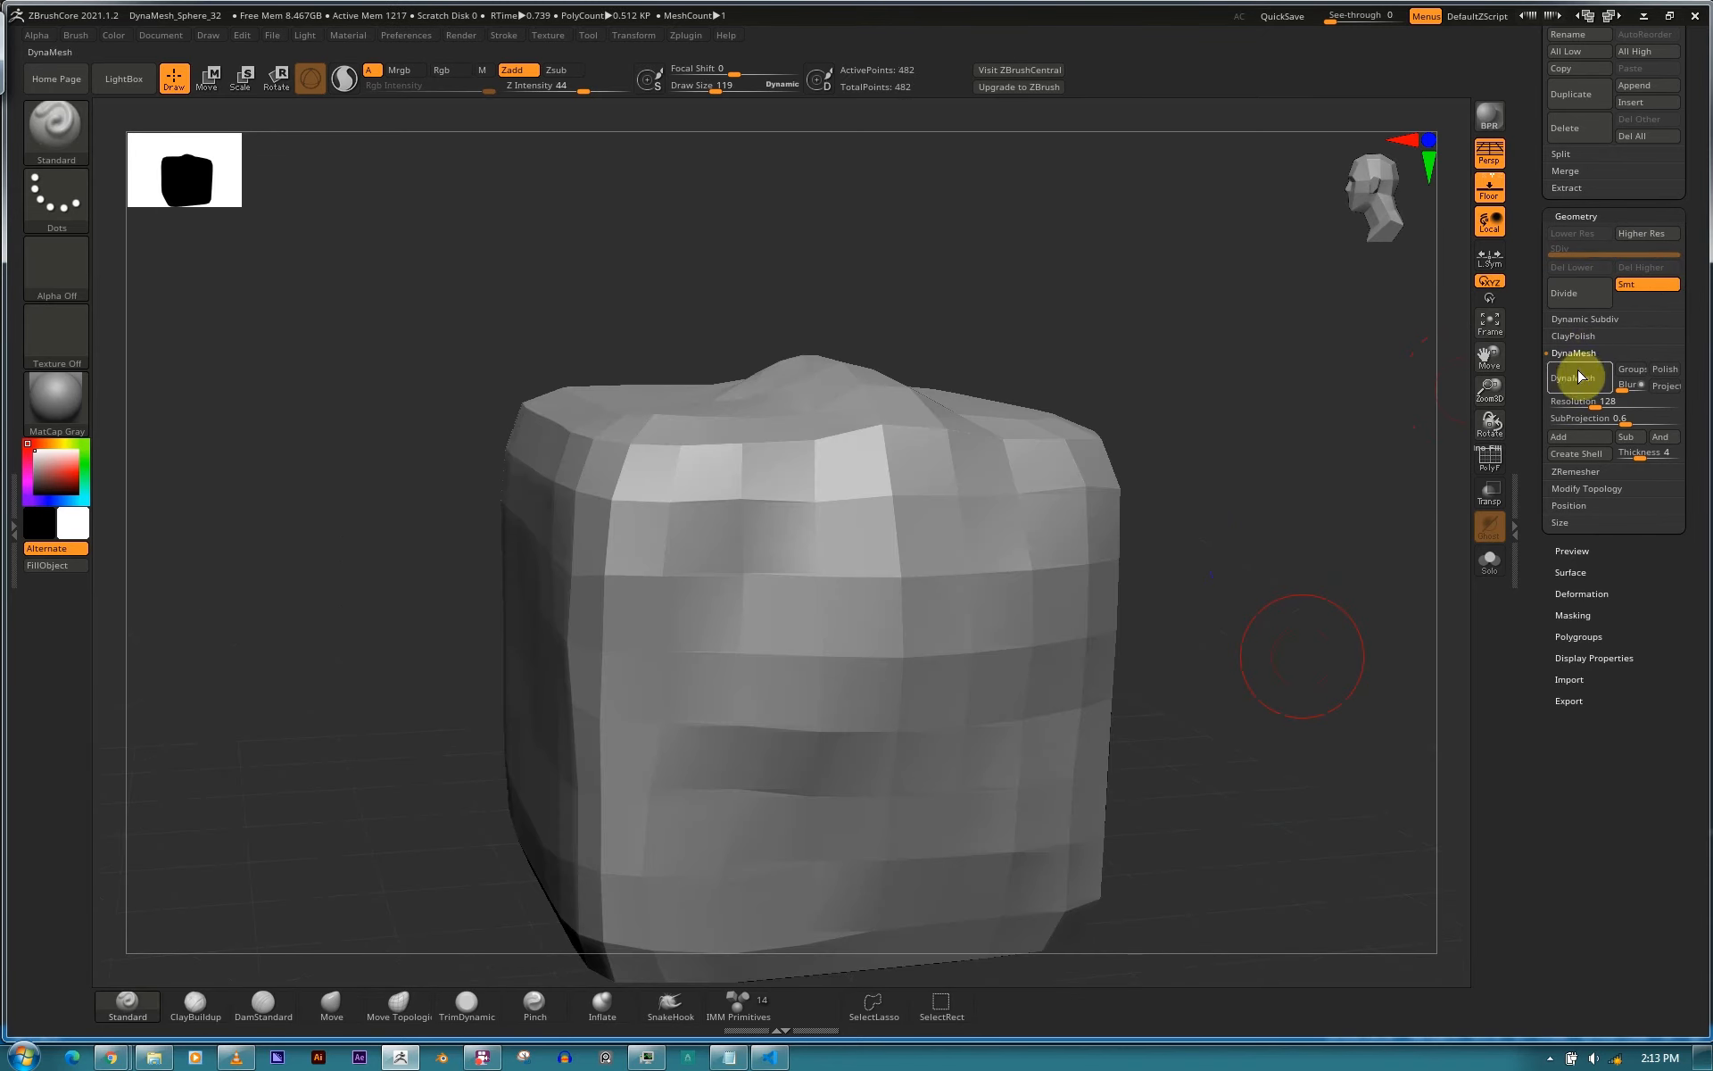
pyautogui.click(1571, 374)
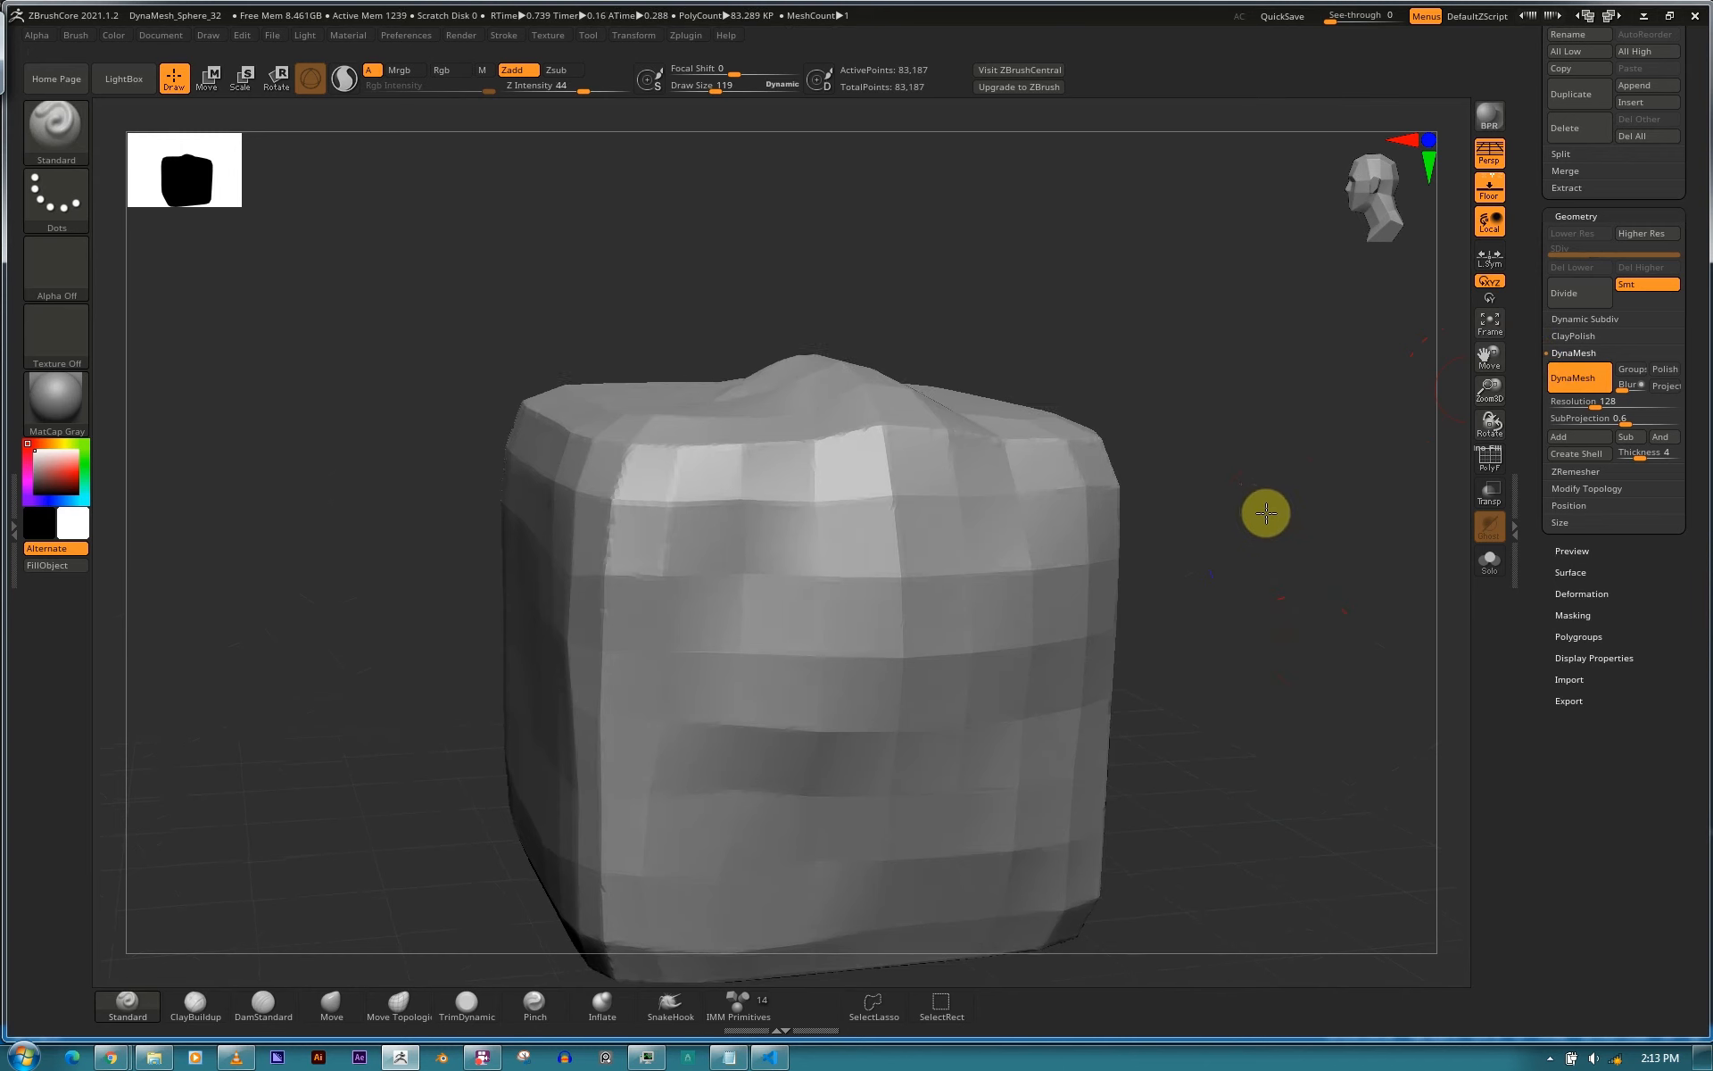
pyautogui.moveTo(1271, 515); pyautogui.dragTo(1086, 543)
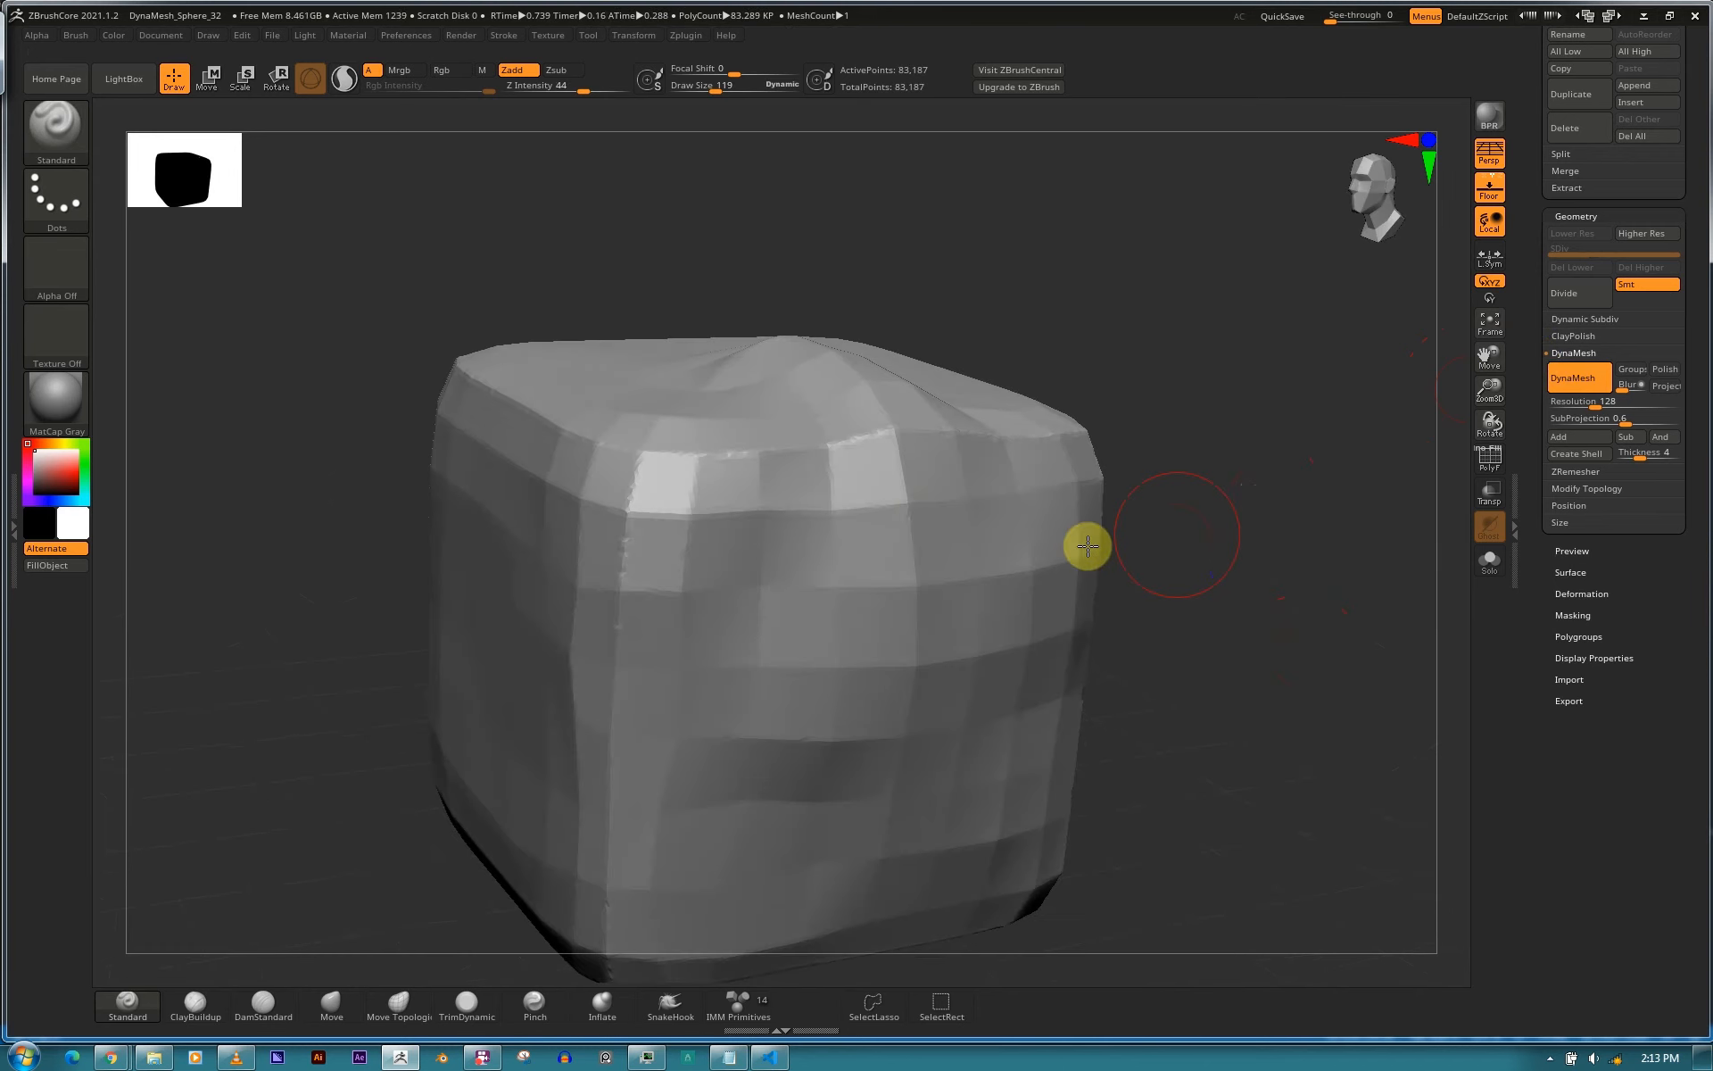
# Undo the cube's DynaMesh conversion and apply ClayPolish to the cube.
pyautogui.click(1579, 383)
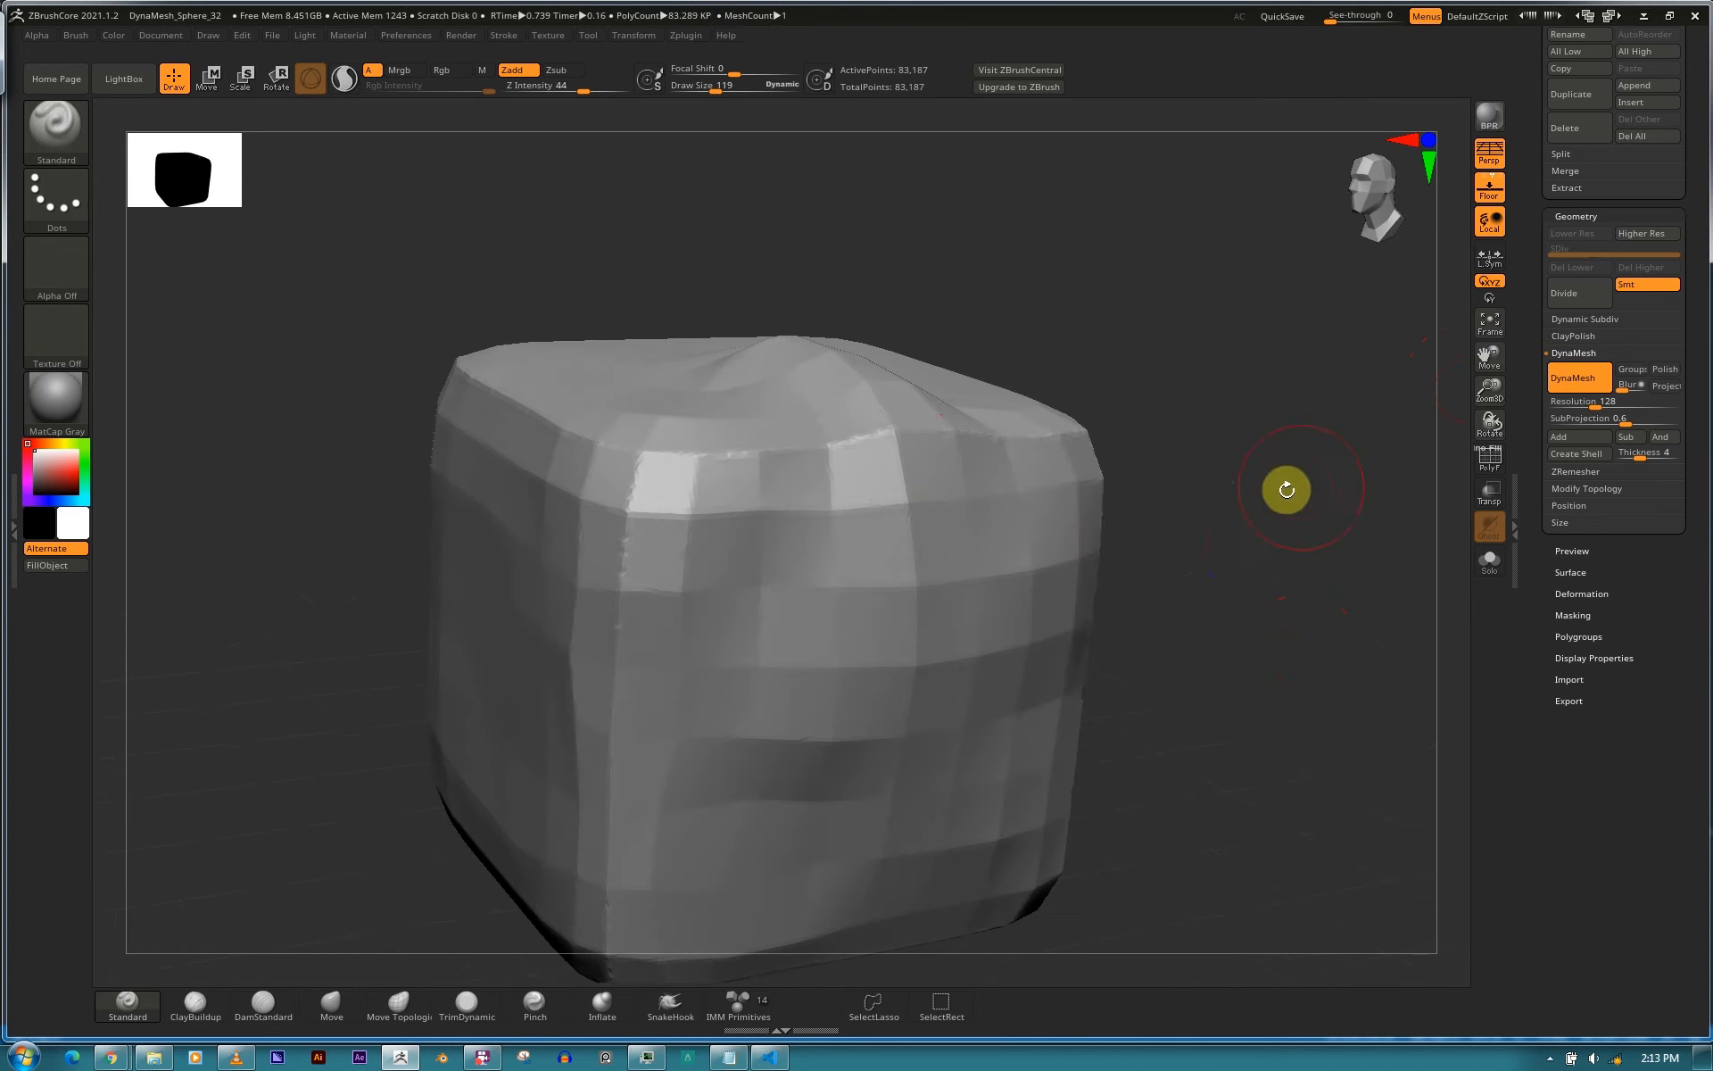
pyautogui.hotkey('ctrl', 'z')
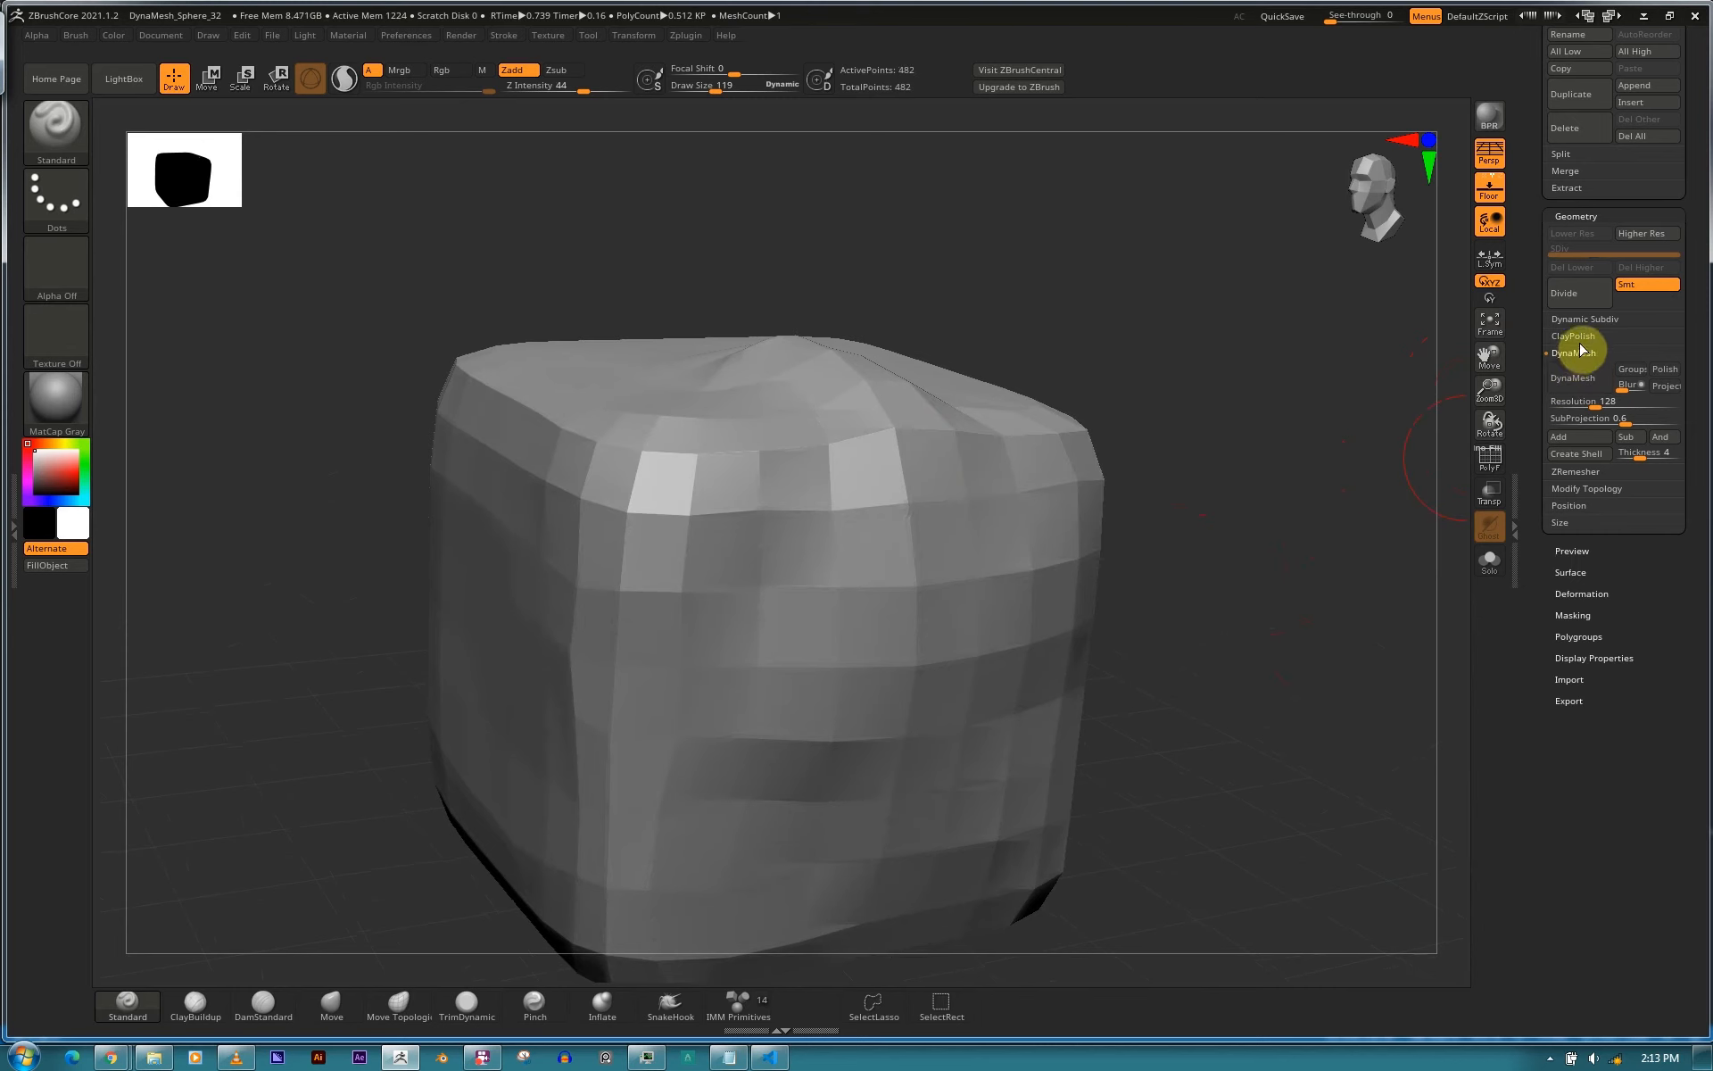
pyautogui.click(1575, 337)
pyautogui.click(1581, 359)
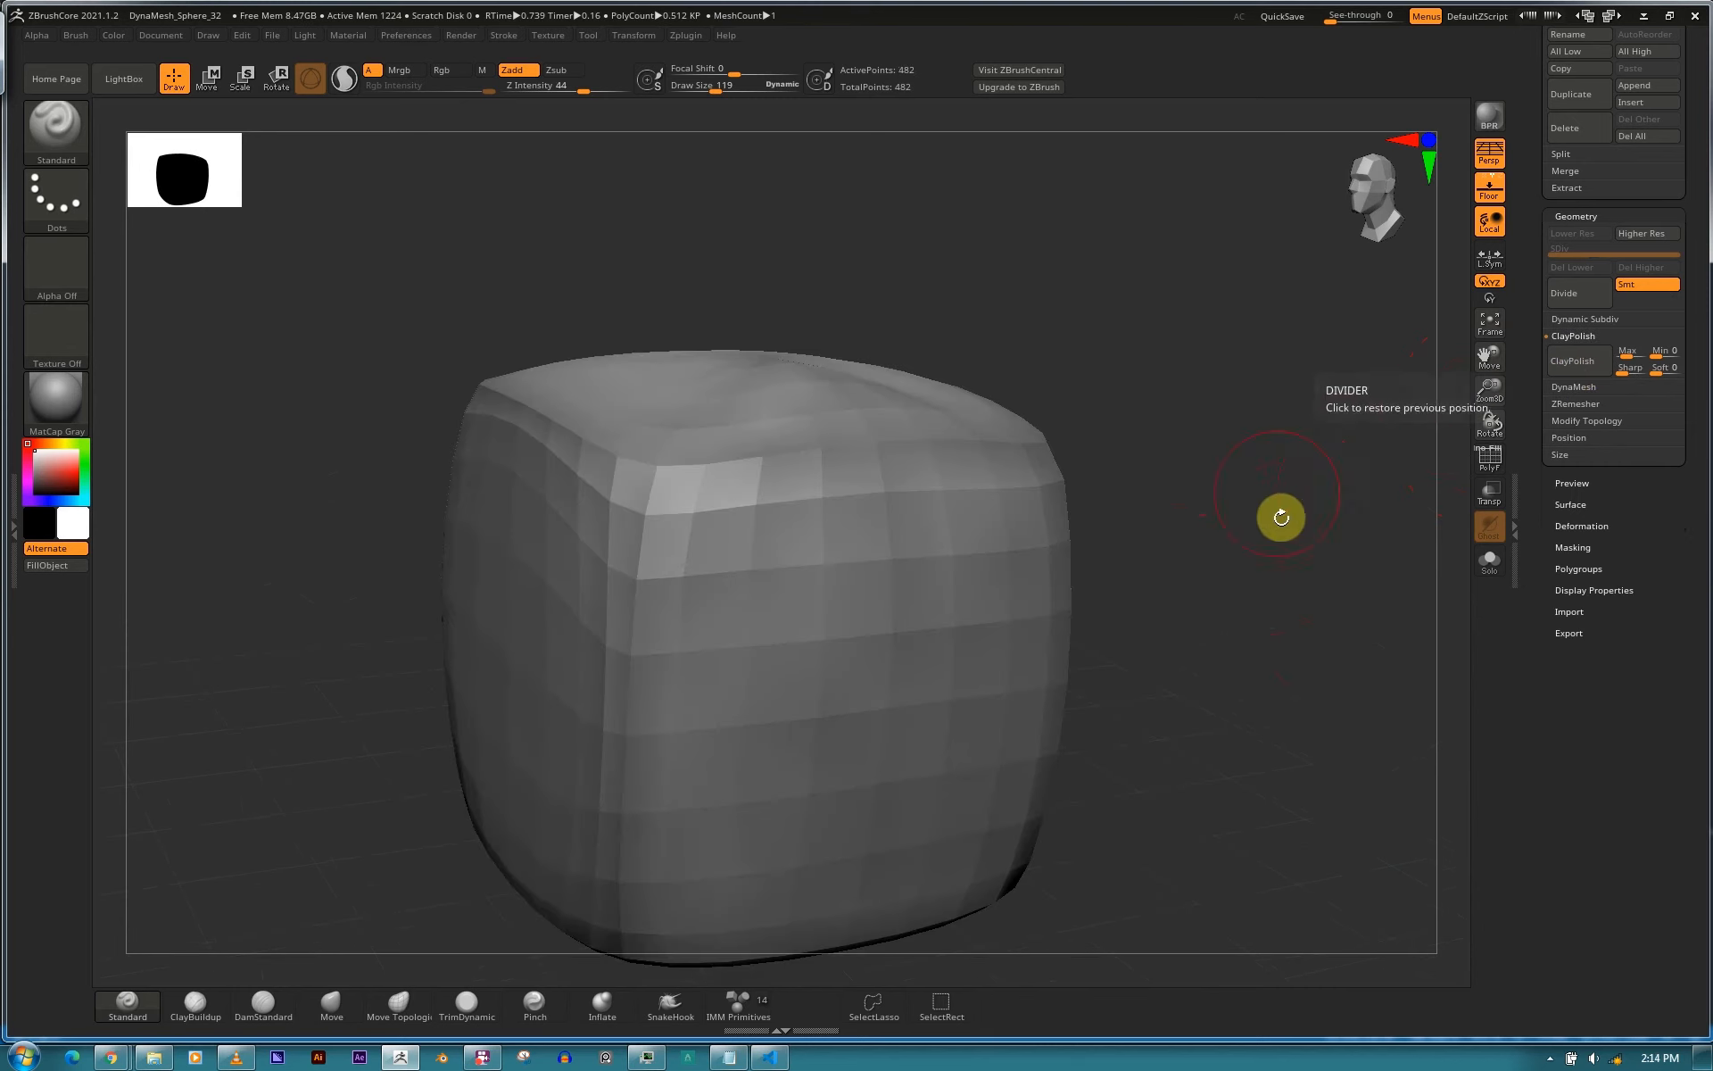
pyautogui.hotkey('ctrl', 'z')
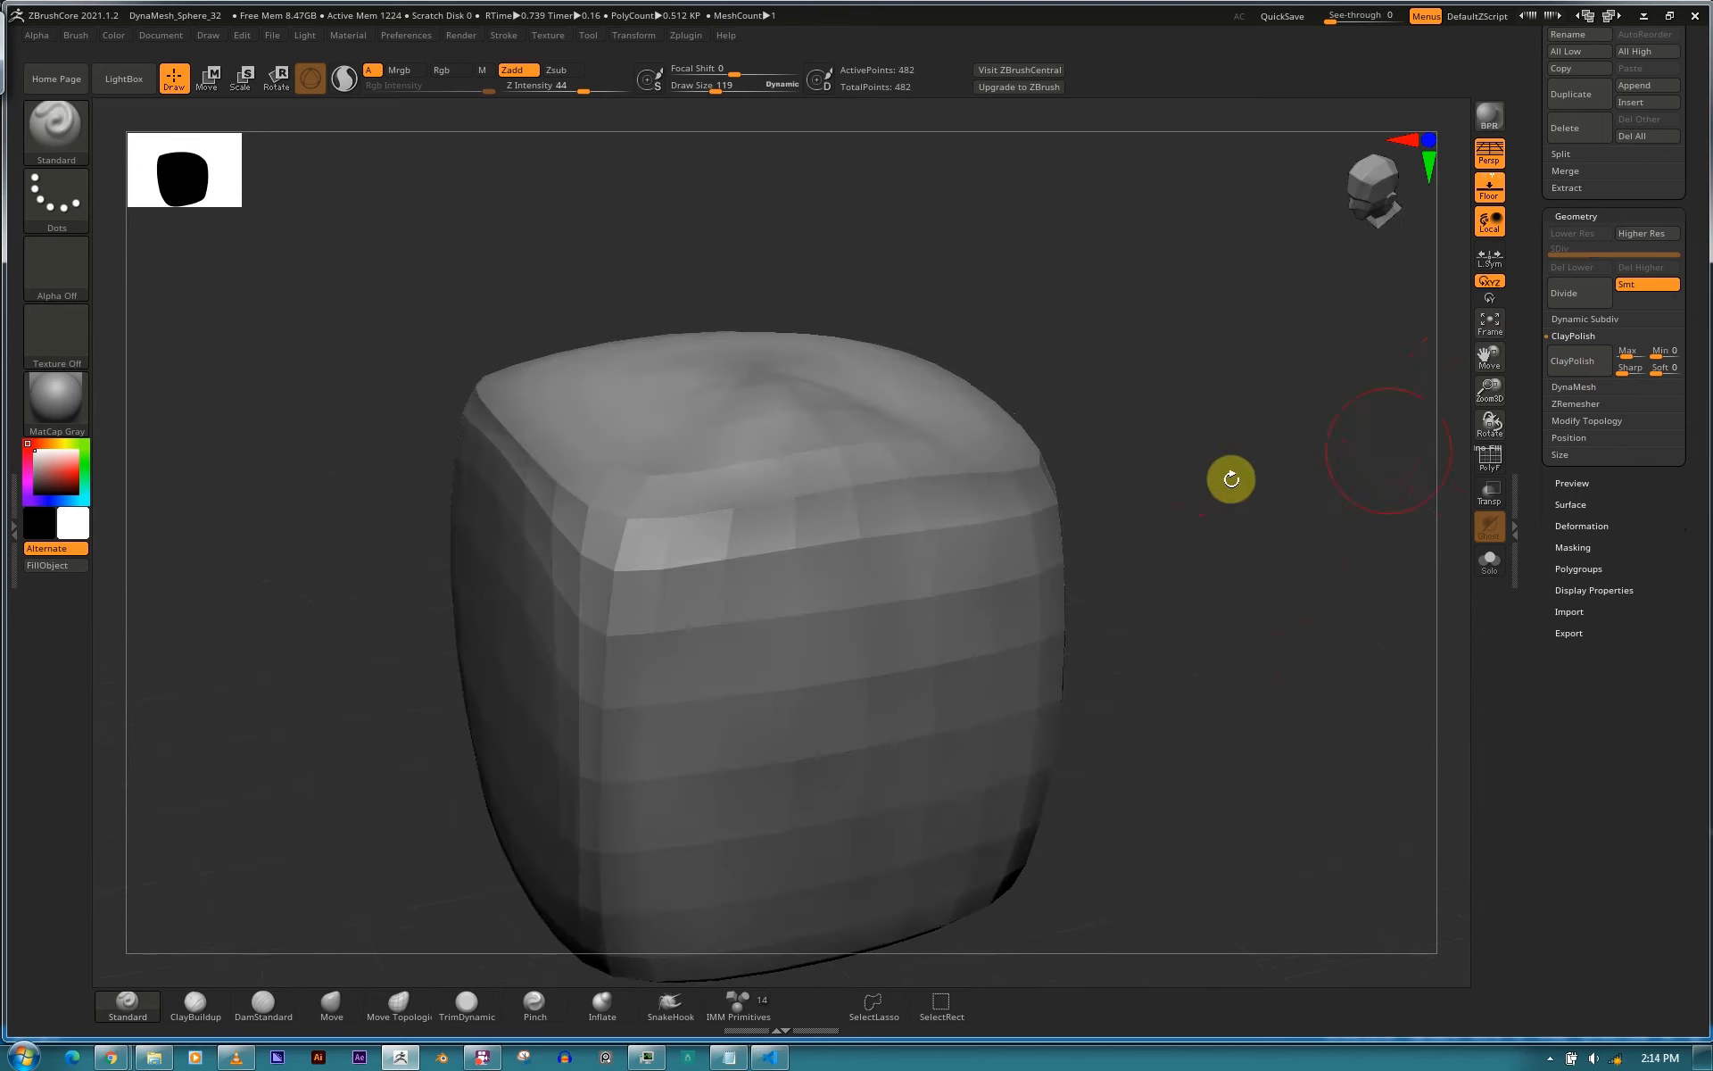
# Try converting the polished cube to a DynaMesh at resolution 128.
pyautogui.click(1575, 339)
pyautogui.click(1574, 353)
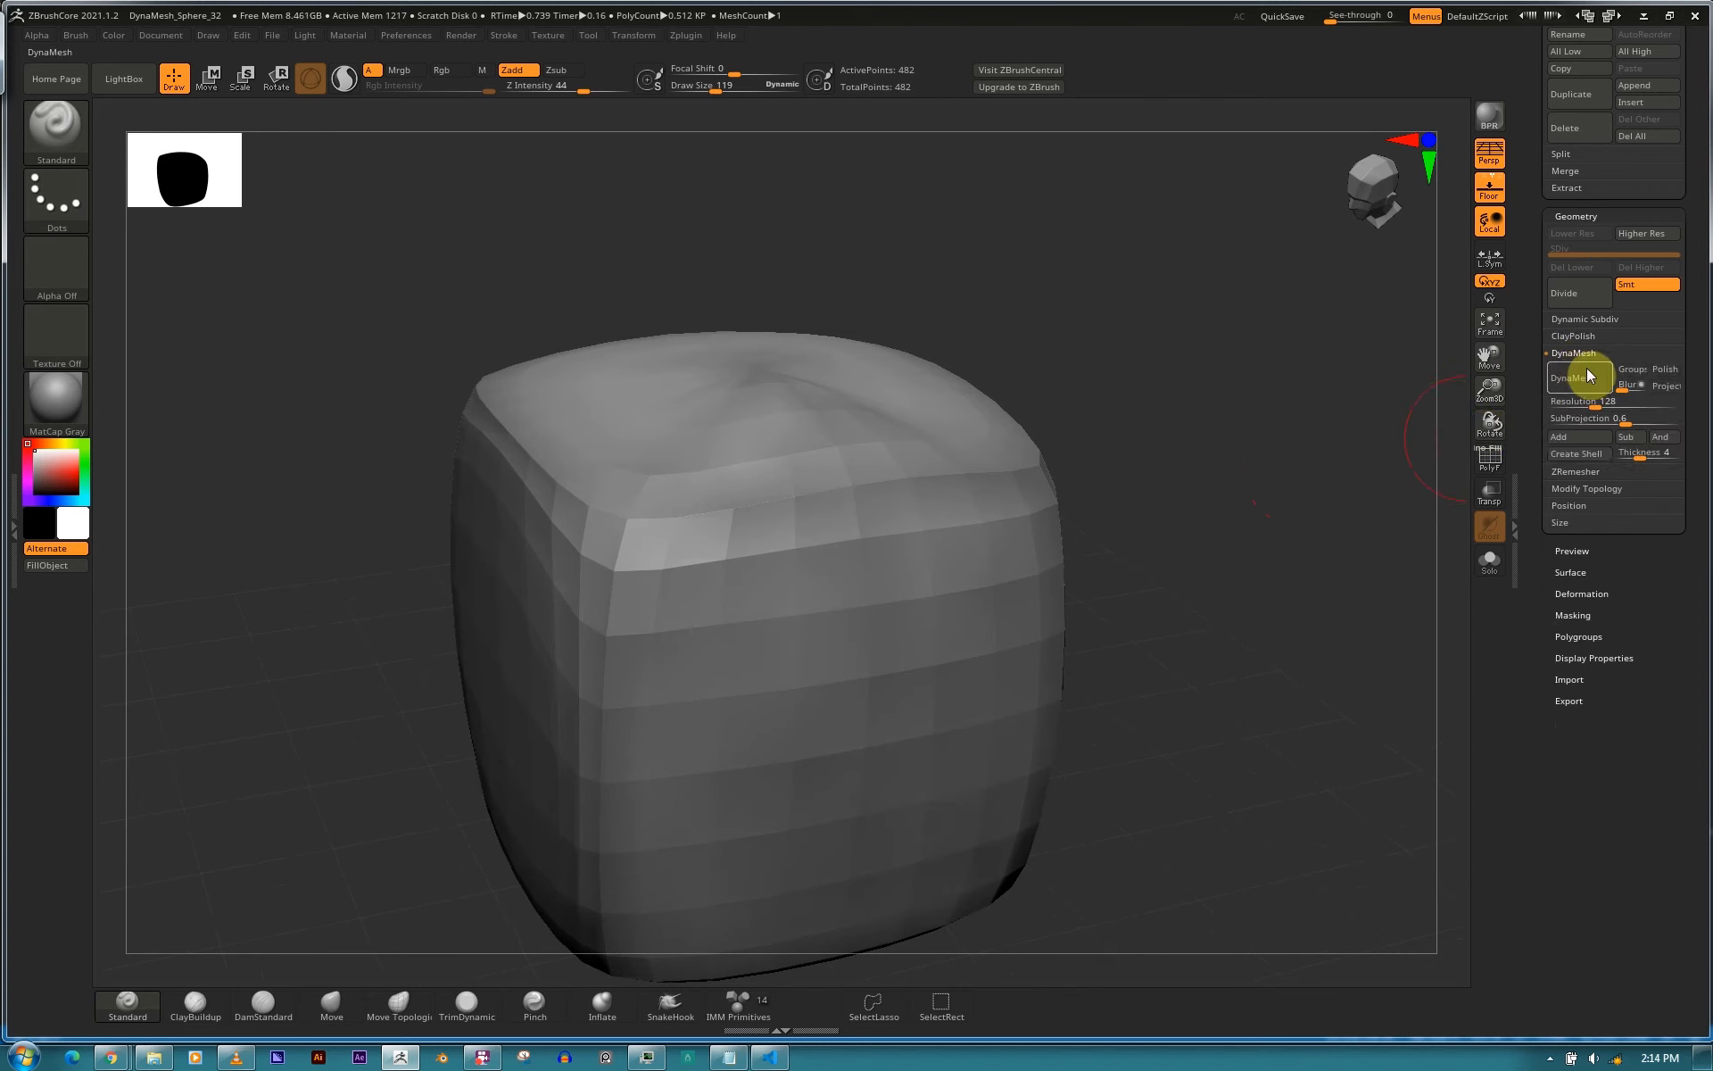
pyautogui.click(1573, 391)
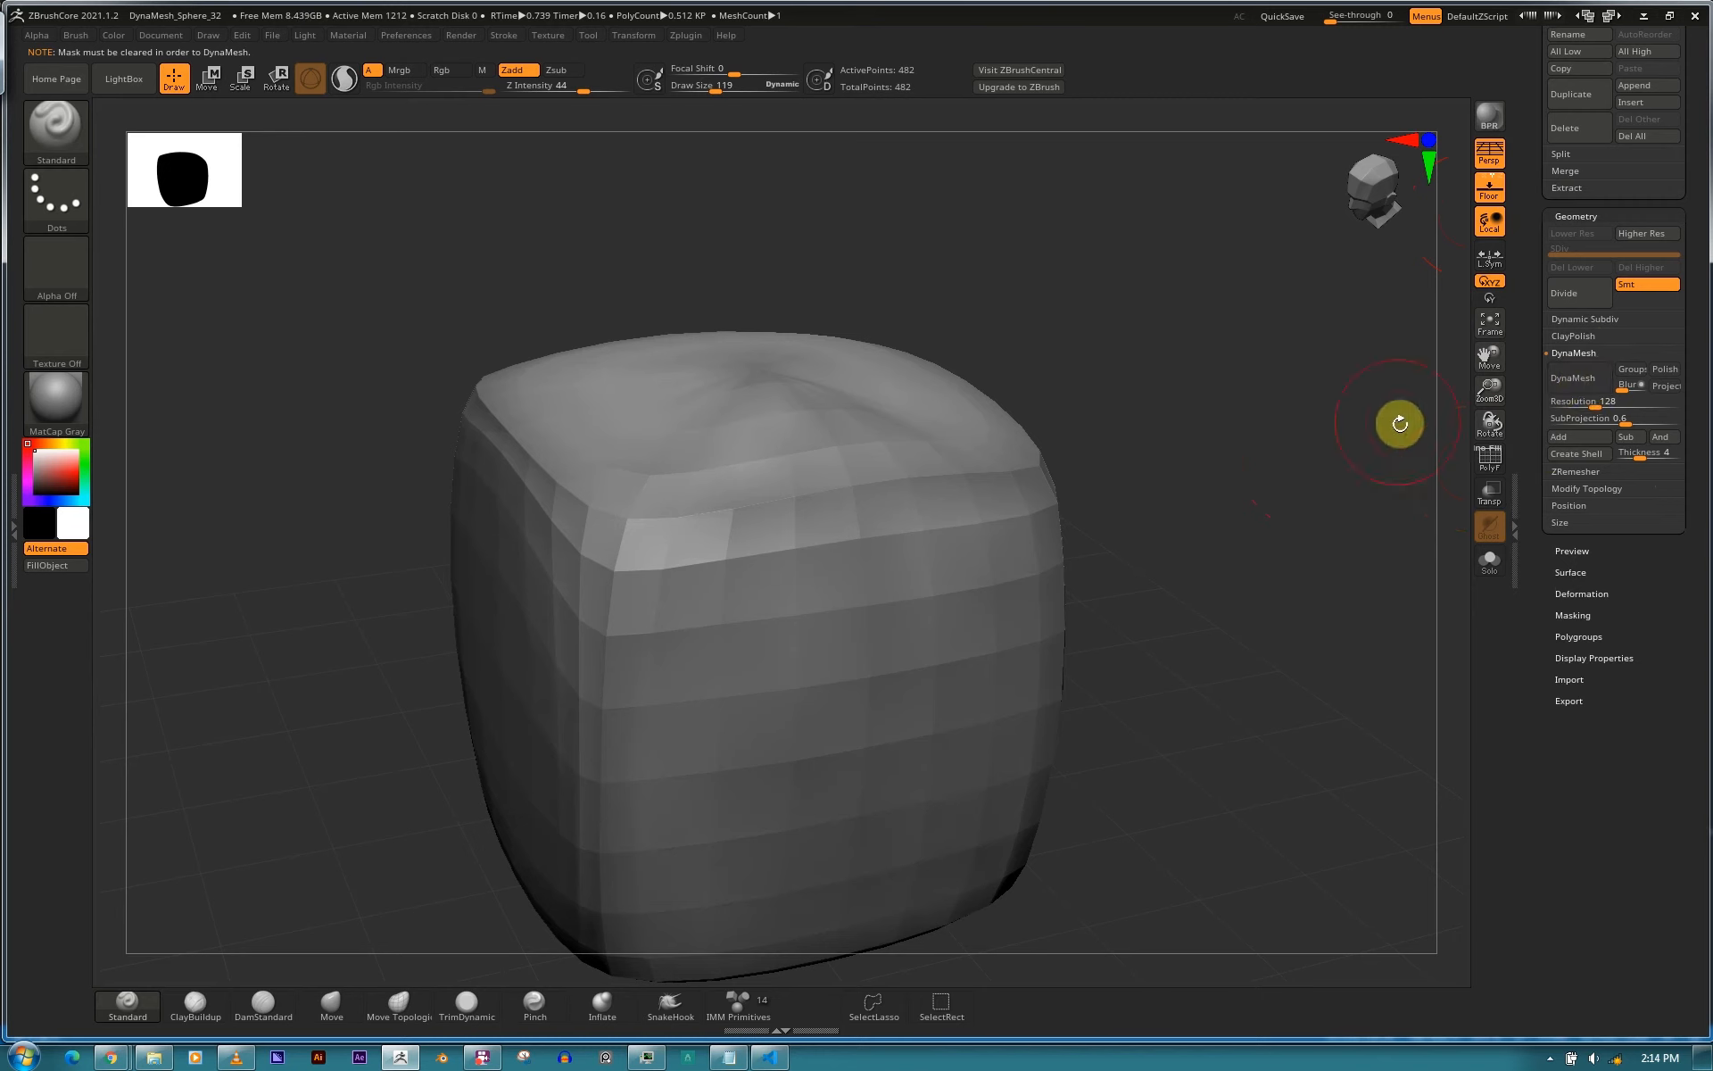
pyautogui.click(1576, 336)
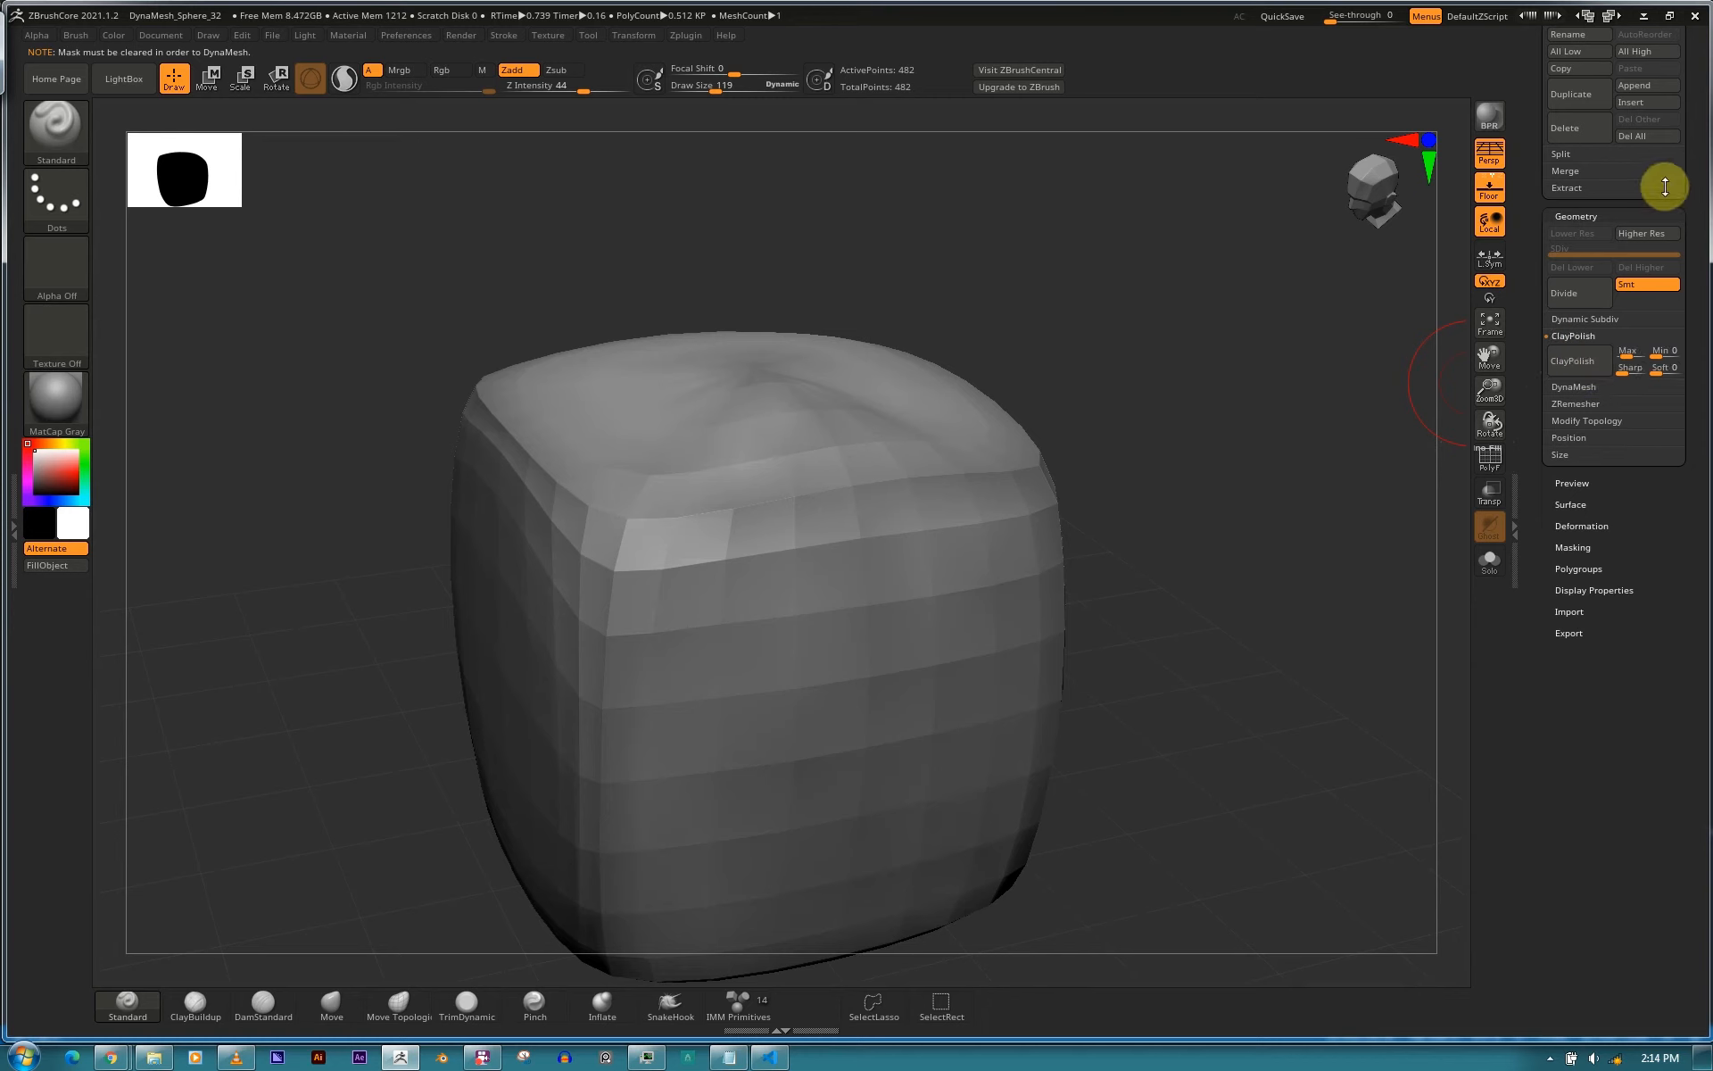
# Switch to the sculpted sphere and convert it to a DynaMesh at resolution 128.
pyautogui.moveTo(1702, 191); pyautogui.dragTo(1705, 340)
pyautogui.moveTo(1695, 155)
pyautogui.mouseDown()
pyautogui.moveTo(1686, 280)
pyautogui.moveTo(1696, 124)
pyautogui.mouseUp()
pyautogui.click(1651, 135)
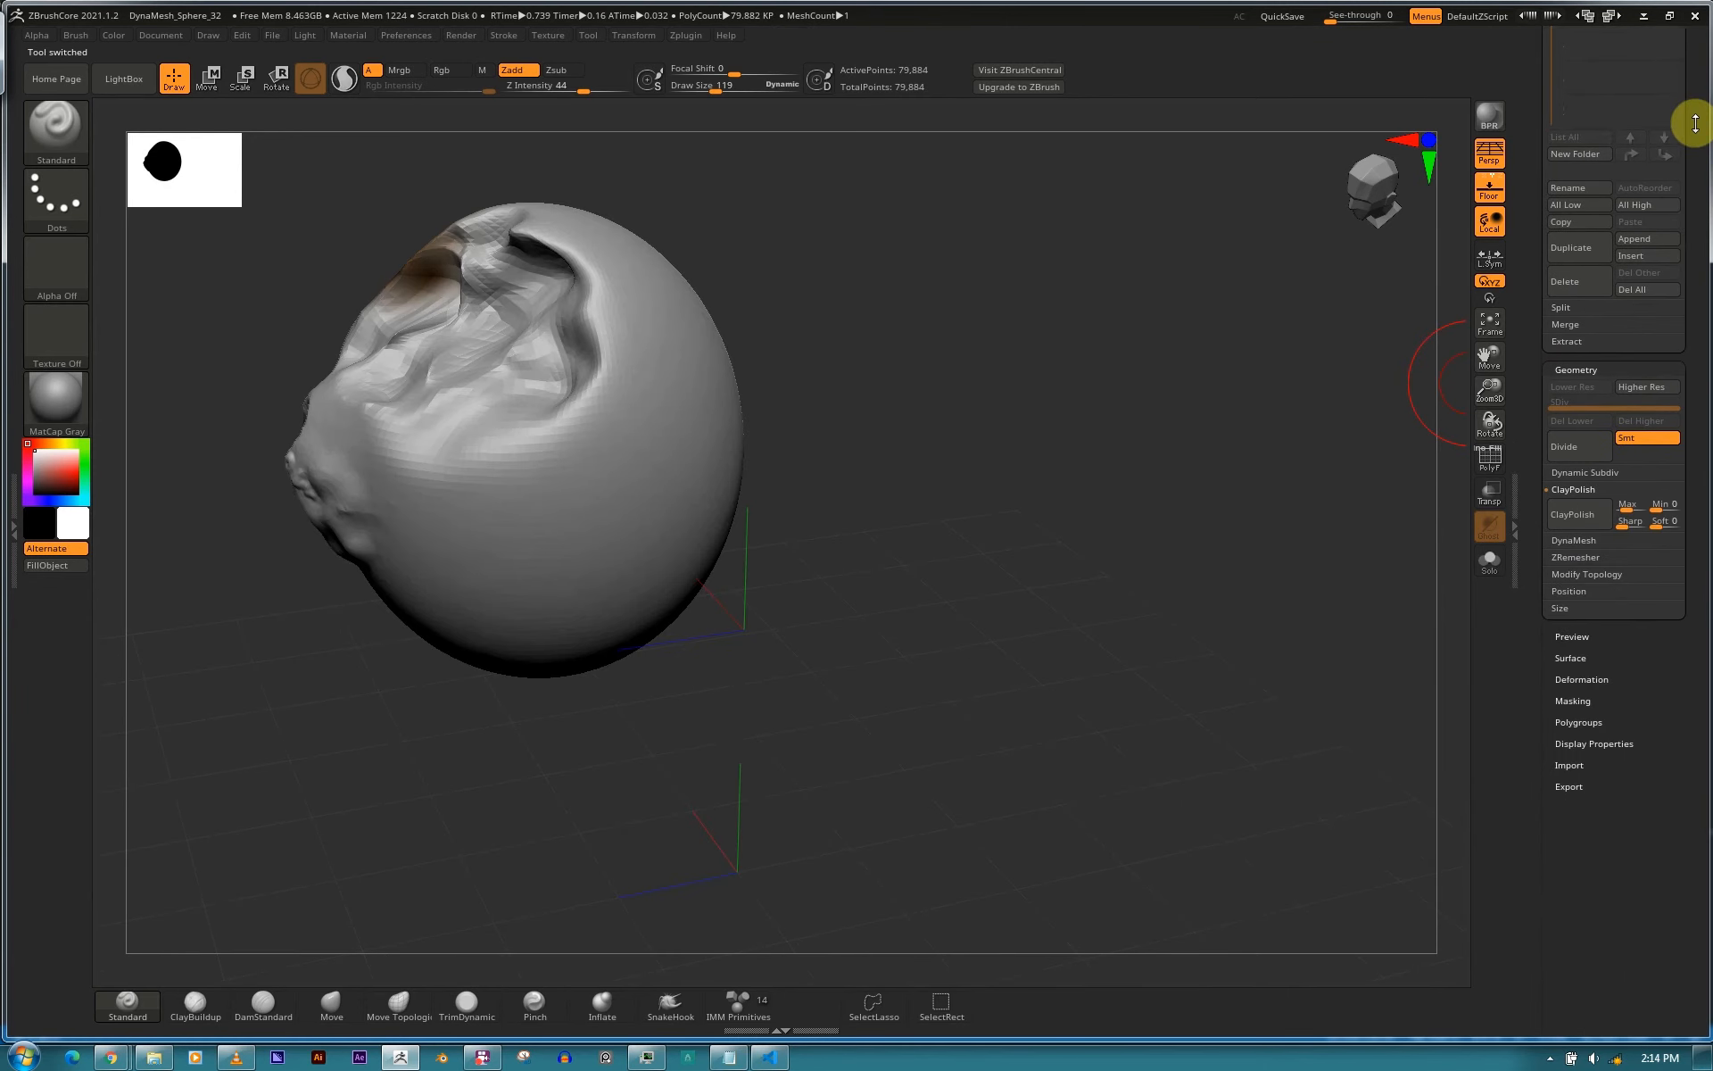
pyautogui.click(1573, 490)
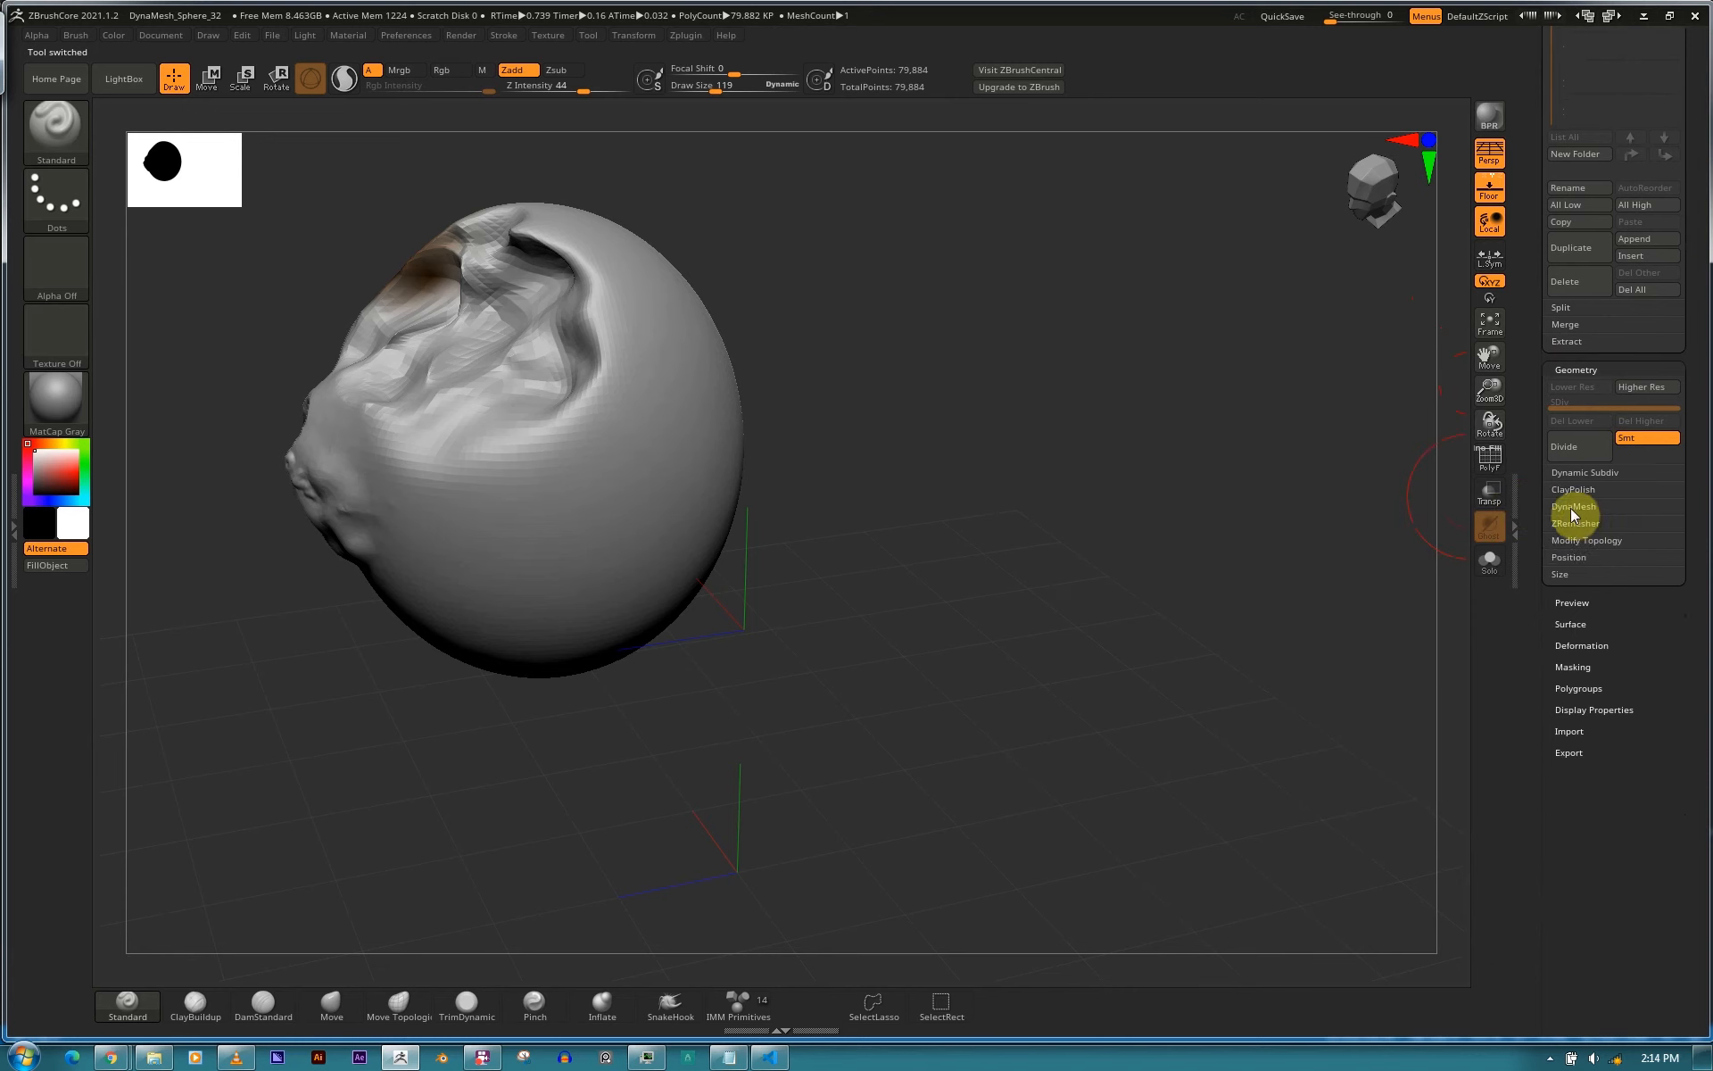
pyautogui.click(1576, 508)
pyautogui.click(1585, 536)
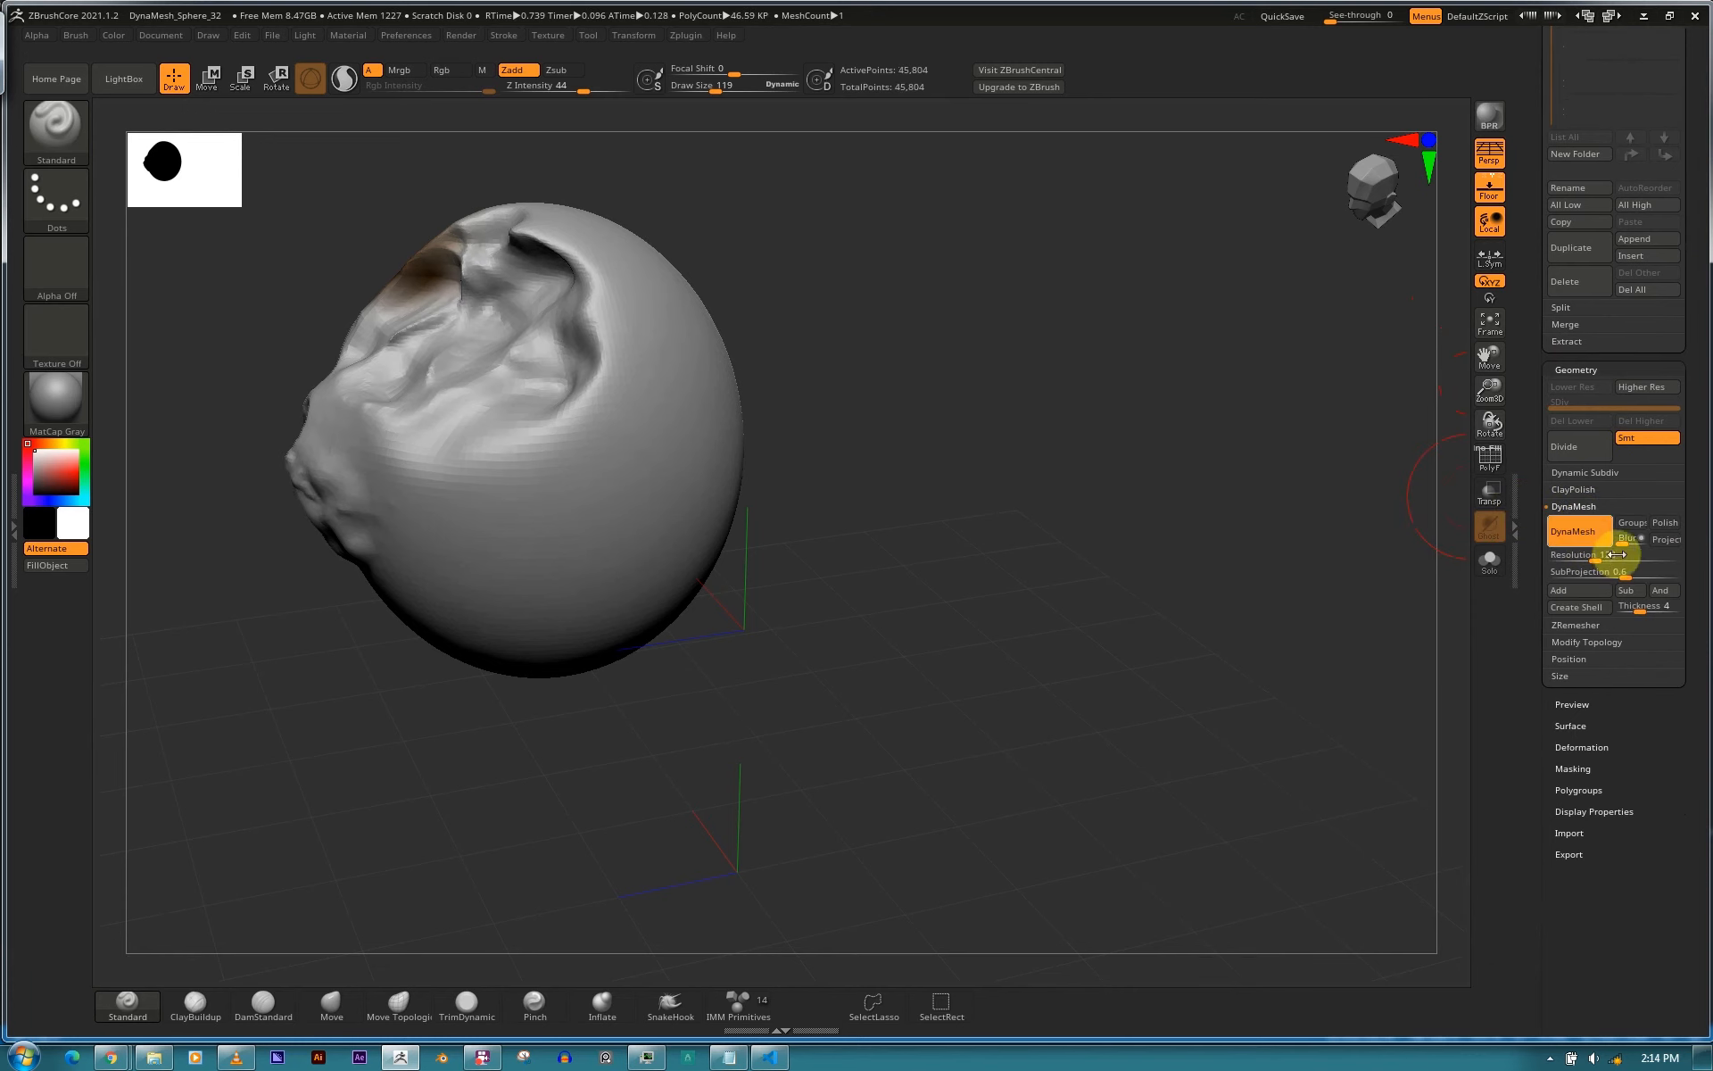
# Pull a long, thin spike out of the sphere's smooth side with the SnakeHook brush.
pyautogui.moveTo(995, 560); pyautogui.dragTo(1174, 534)
pyautogui.keyDown('alt'); pyautogui.moveTo(765, 436); pyautogui.dragTo(796, 448, button='right'); pyautogui.keyUp('alt')
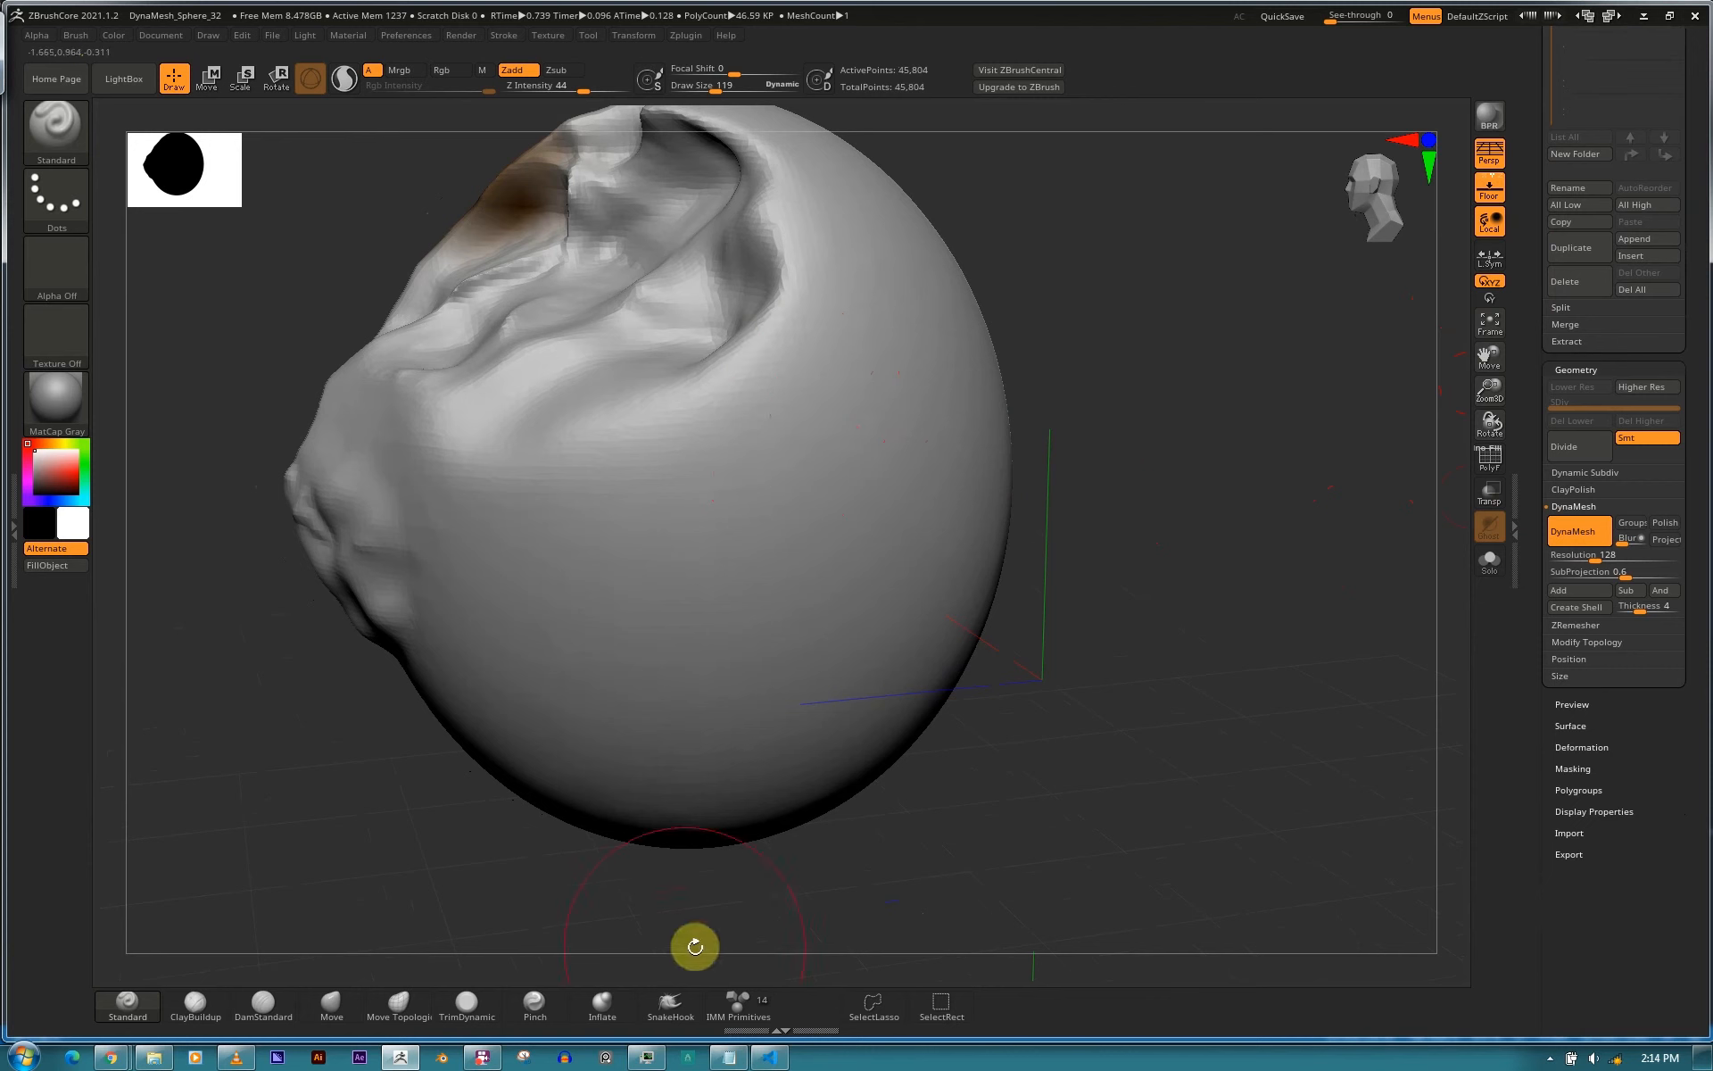
pyautogui.click(671, 1006)
pyautogui.moveTo(923, 469); pyautogui.dragTo(1473, 496)
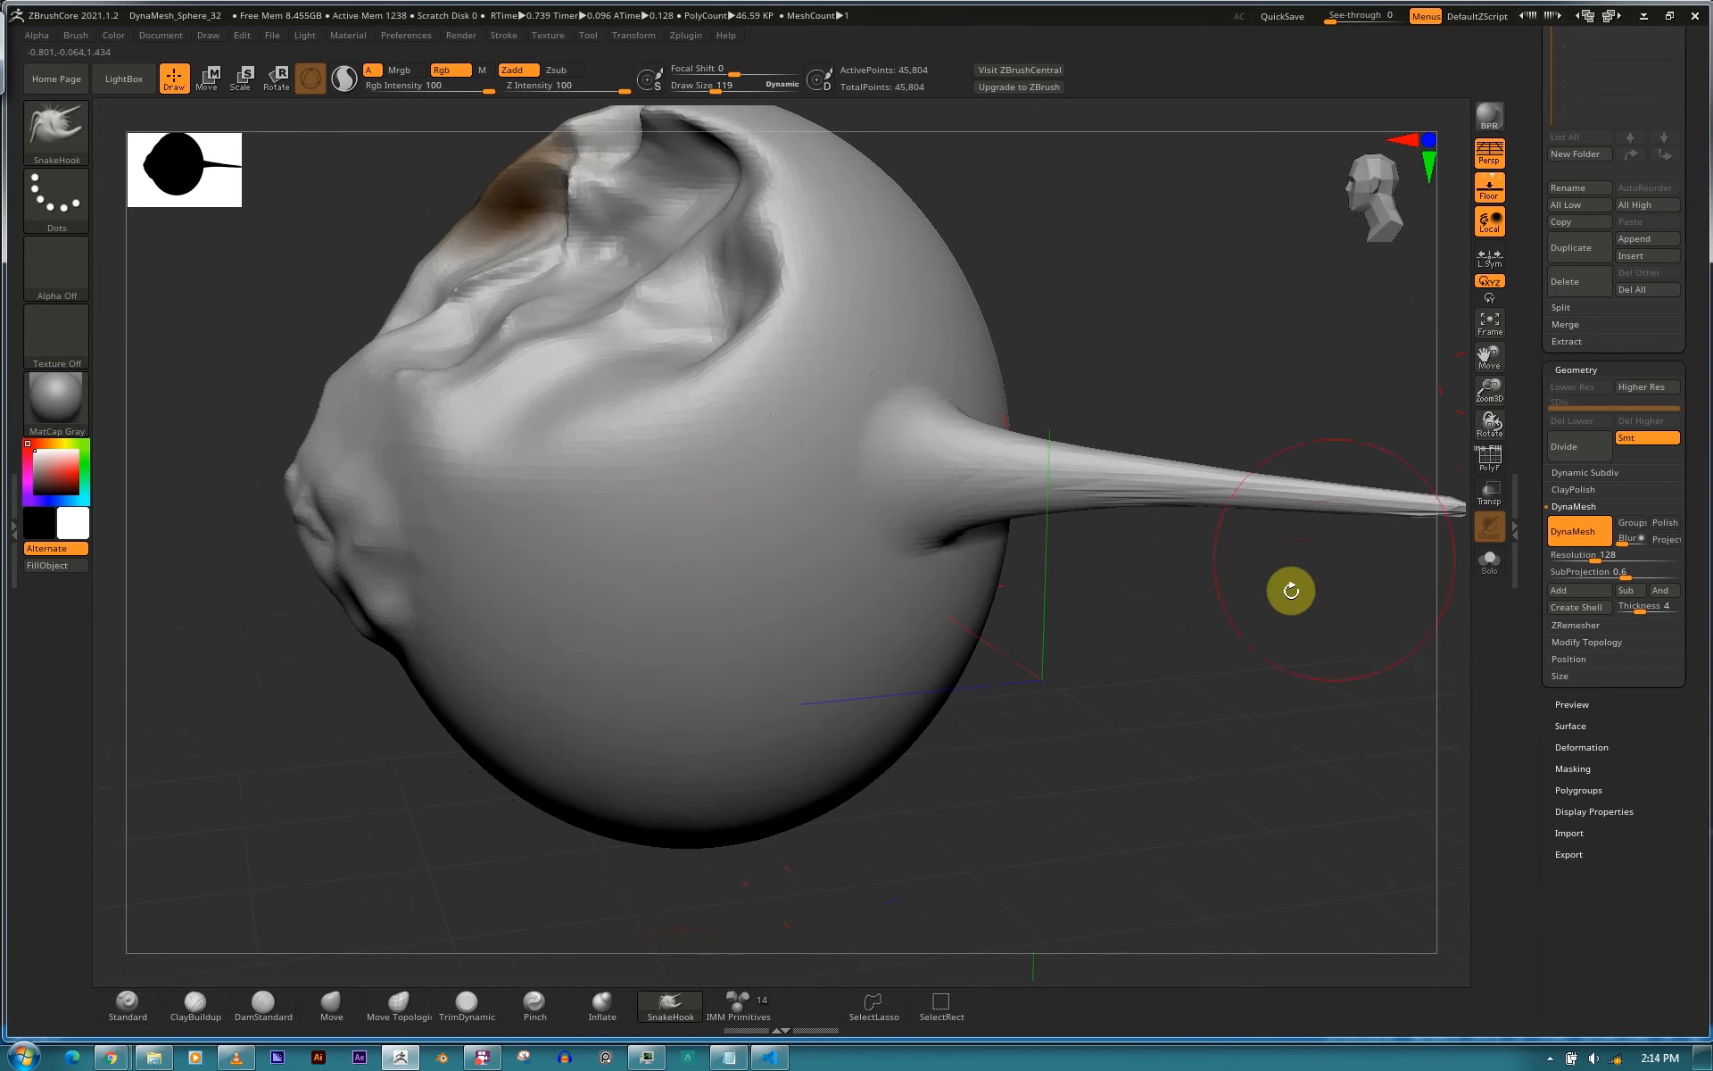
pyautogui.moveTo(1208, 624); pyautogui.dragTo(1092, 607)
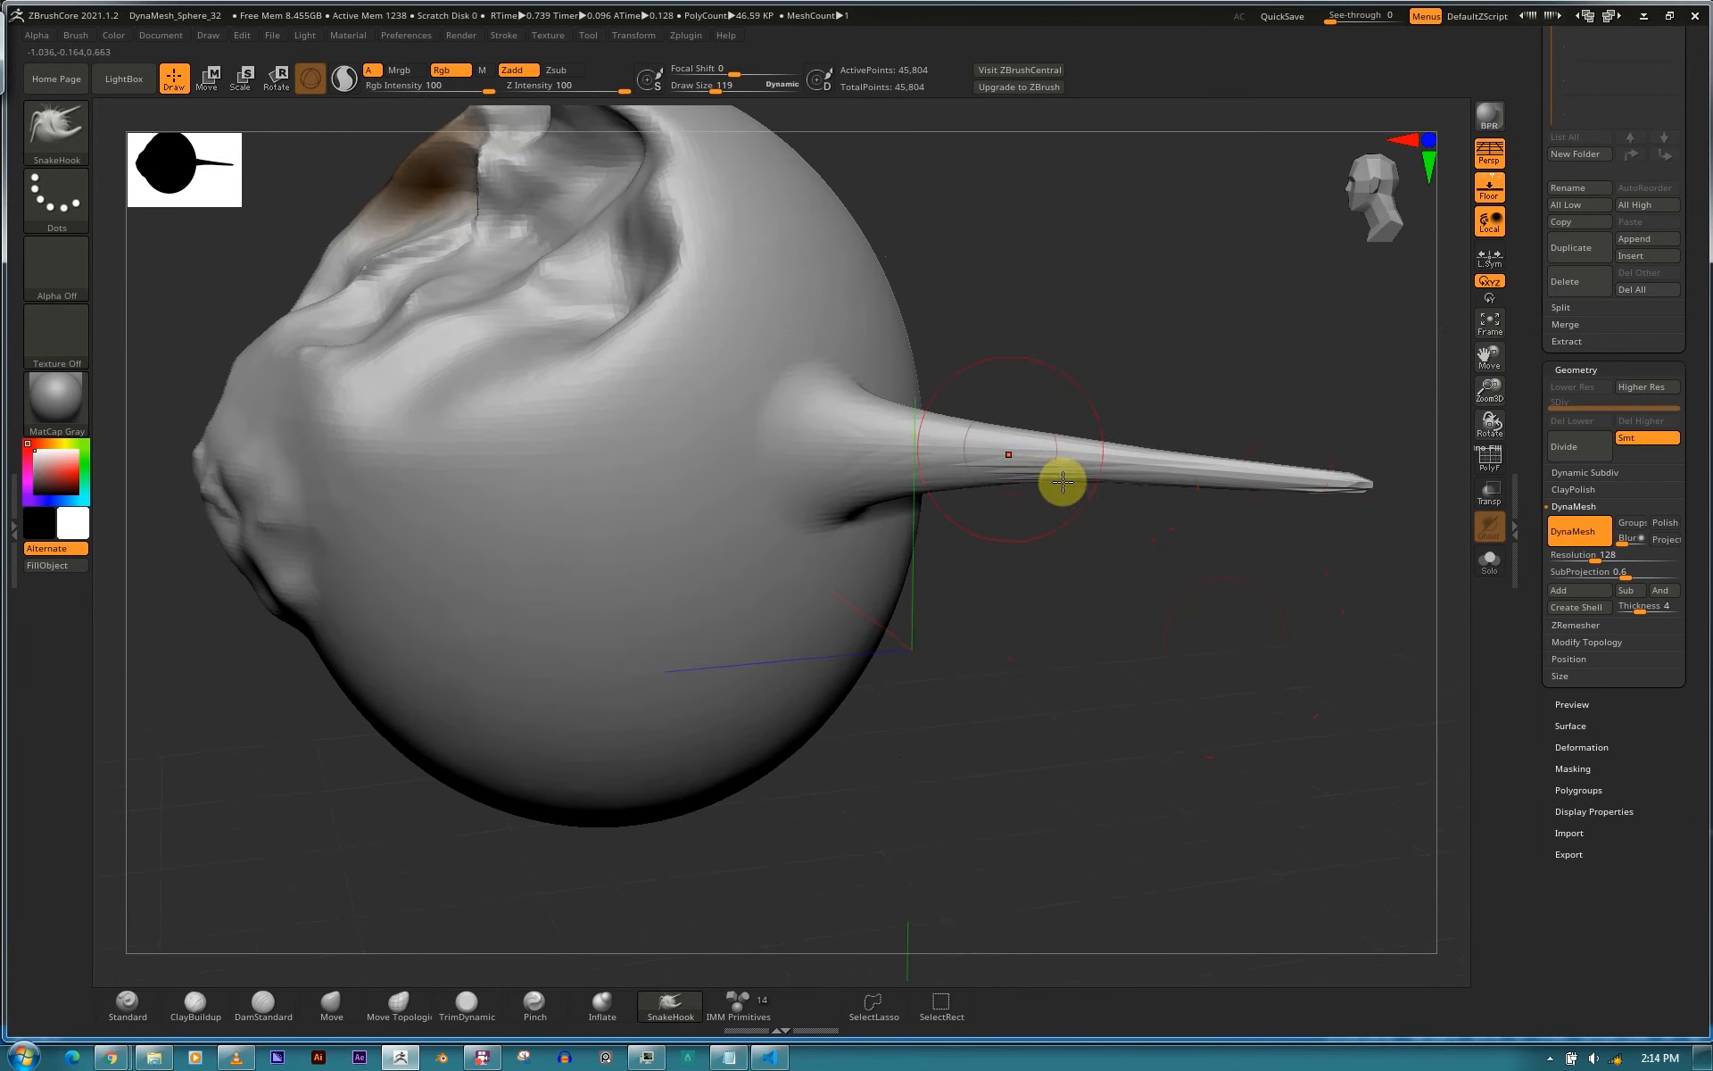
# Display the polyframe and stretch further spikes out beside the first one with SnakeHook.
pyautogui.press('shift')
pyautogui.hotkey('shift', 'f')
pyautogui.moveTo(1133, 480)
pyautogui.mouseDown()
pyautogui.moveTo(1278, 673)
pyautogui.moveTo(1380, 761)
pyautogui.moveTo(1383, 462)
pyautogui.mouseUp()
pyautogui.moveTo(1026, 440)
pyautogui.mouseDown()
pyautogui.moveTo(1186, 237)
pyautogui.moveTo(1065, 347)
pyautogui.moveTo(1208, 280)
pyautogui.mouseUp()
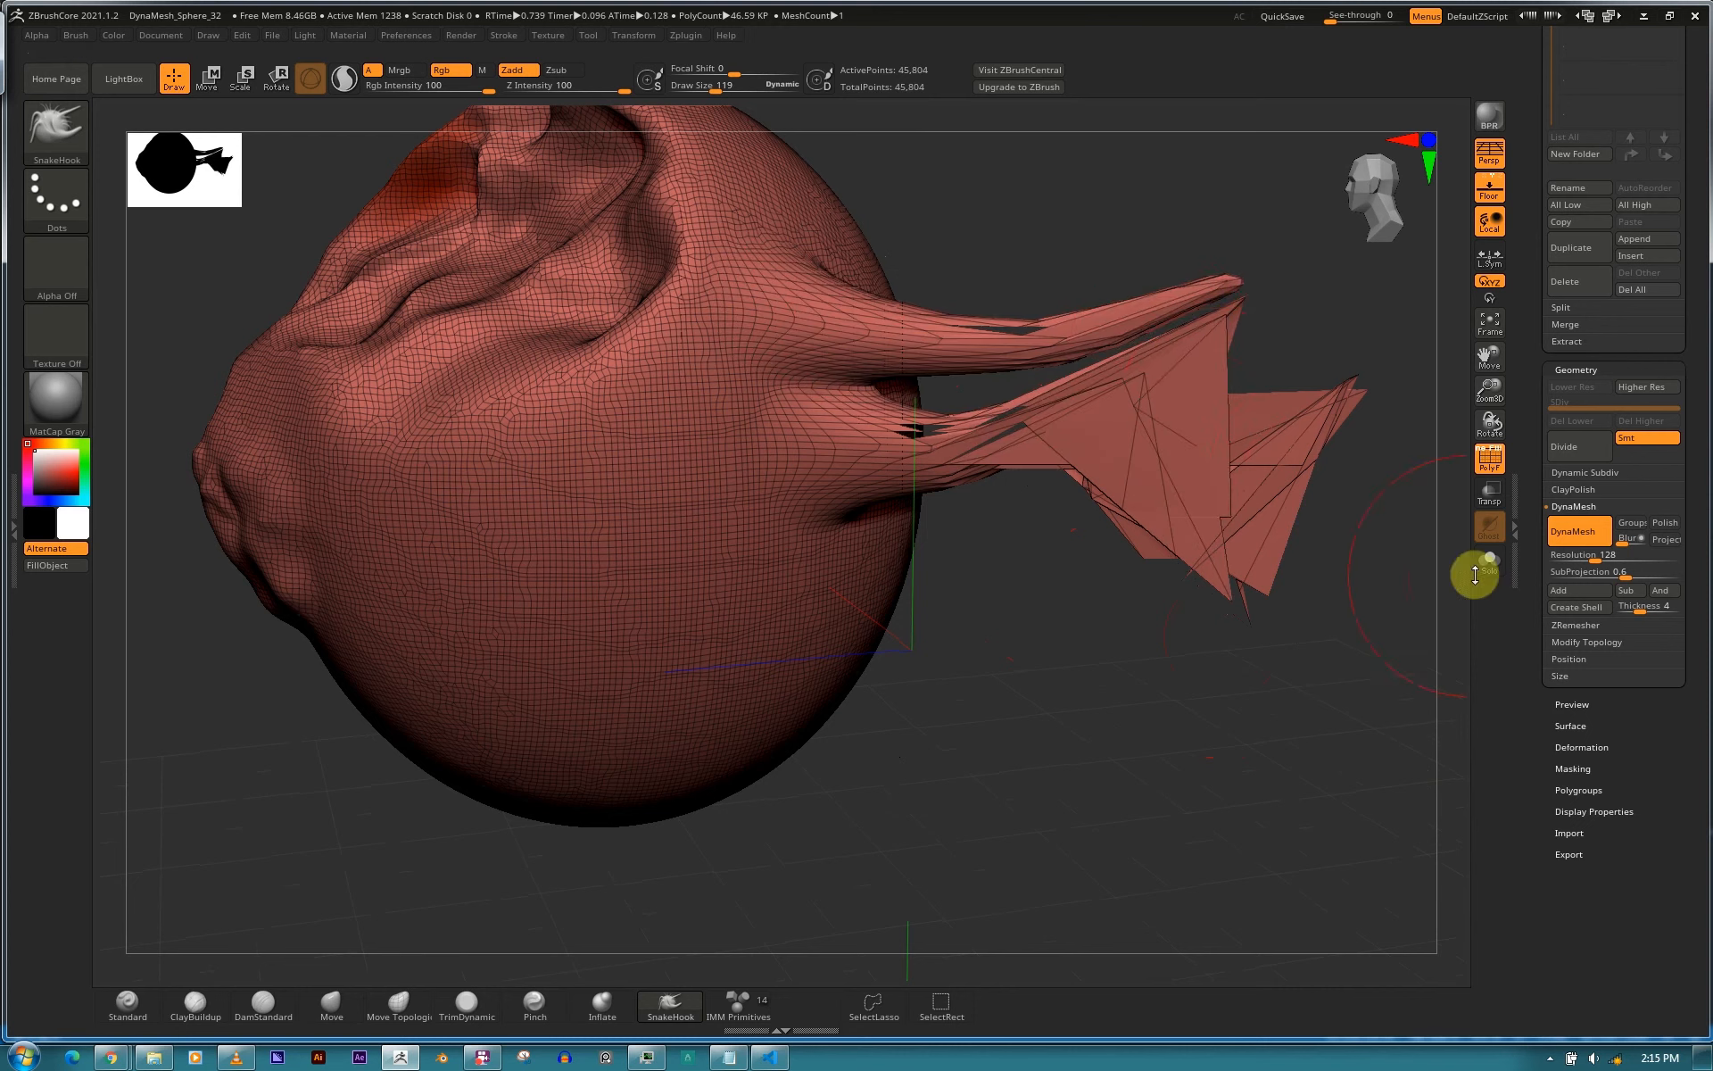
# Update the DynaMesh to redistribute the stretched polygons on the side spikes.
pyautogui.press('ctrl')
pyautogui.keyDown('ctrl'); pyautogui.moveTo(1386, 533); pyautogui.dragTo(1401, 624); pyautogui.keyUp('ctrl')
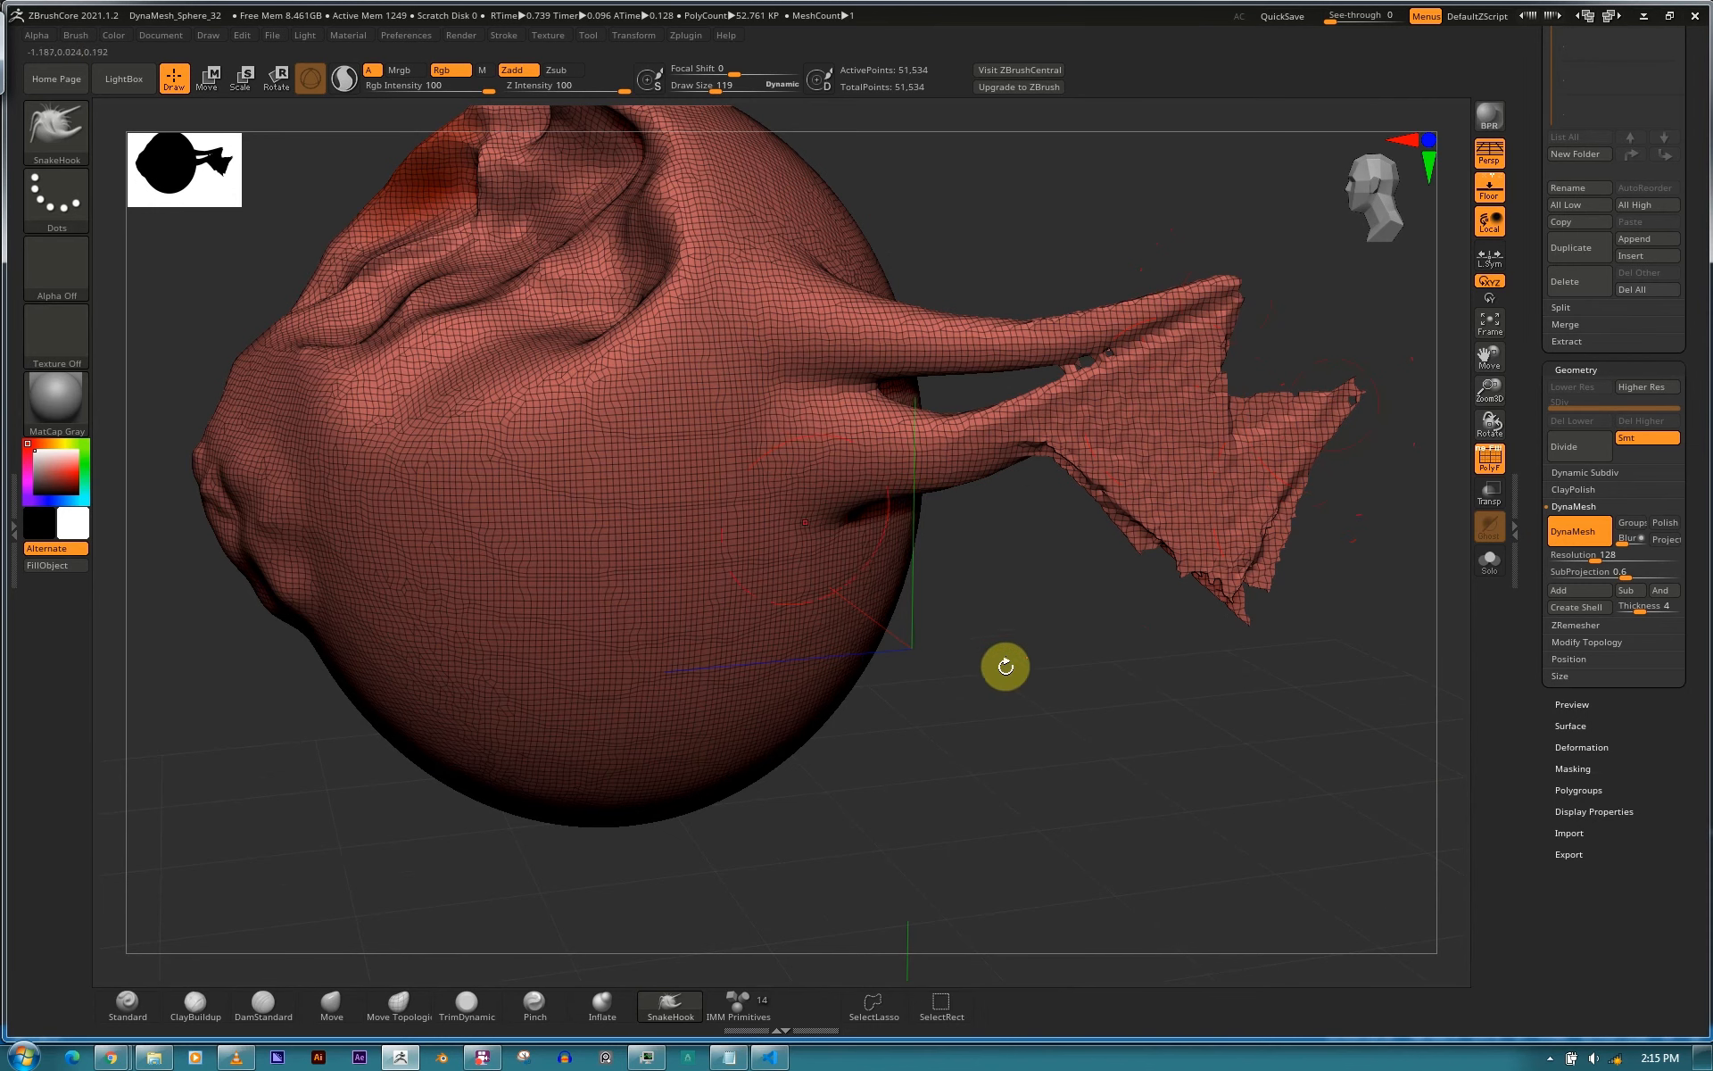
pyautogui.moveTo(1101, 708); pyautogui.dragTo(371, 283)
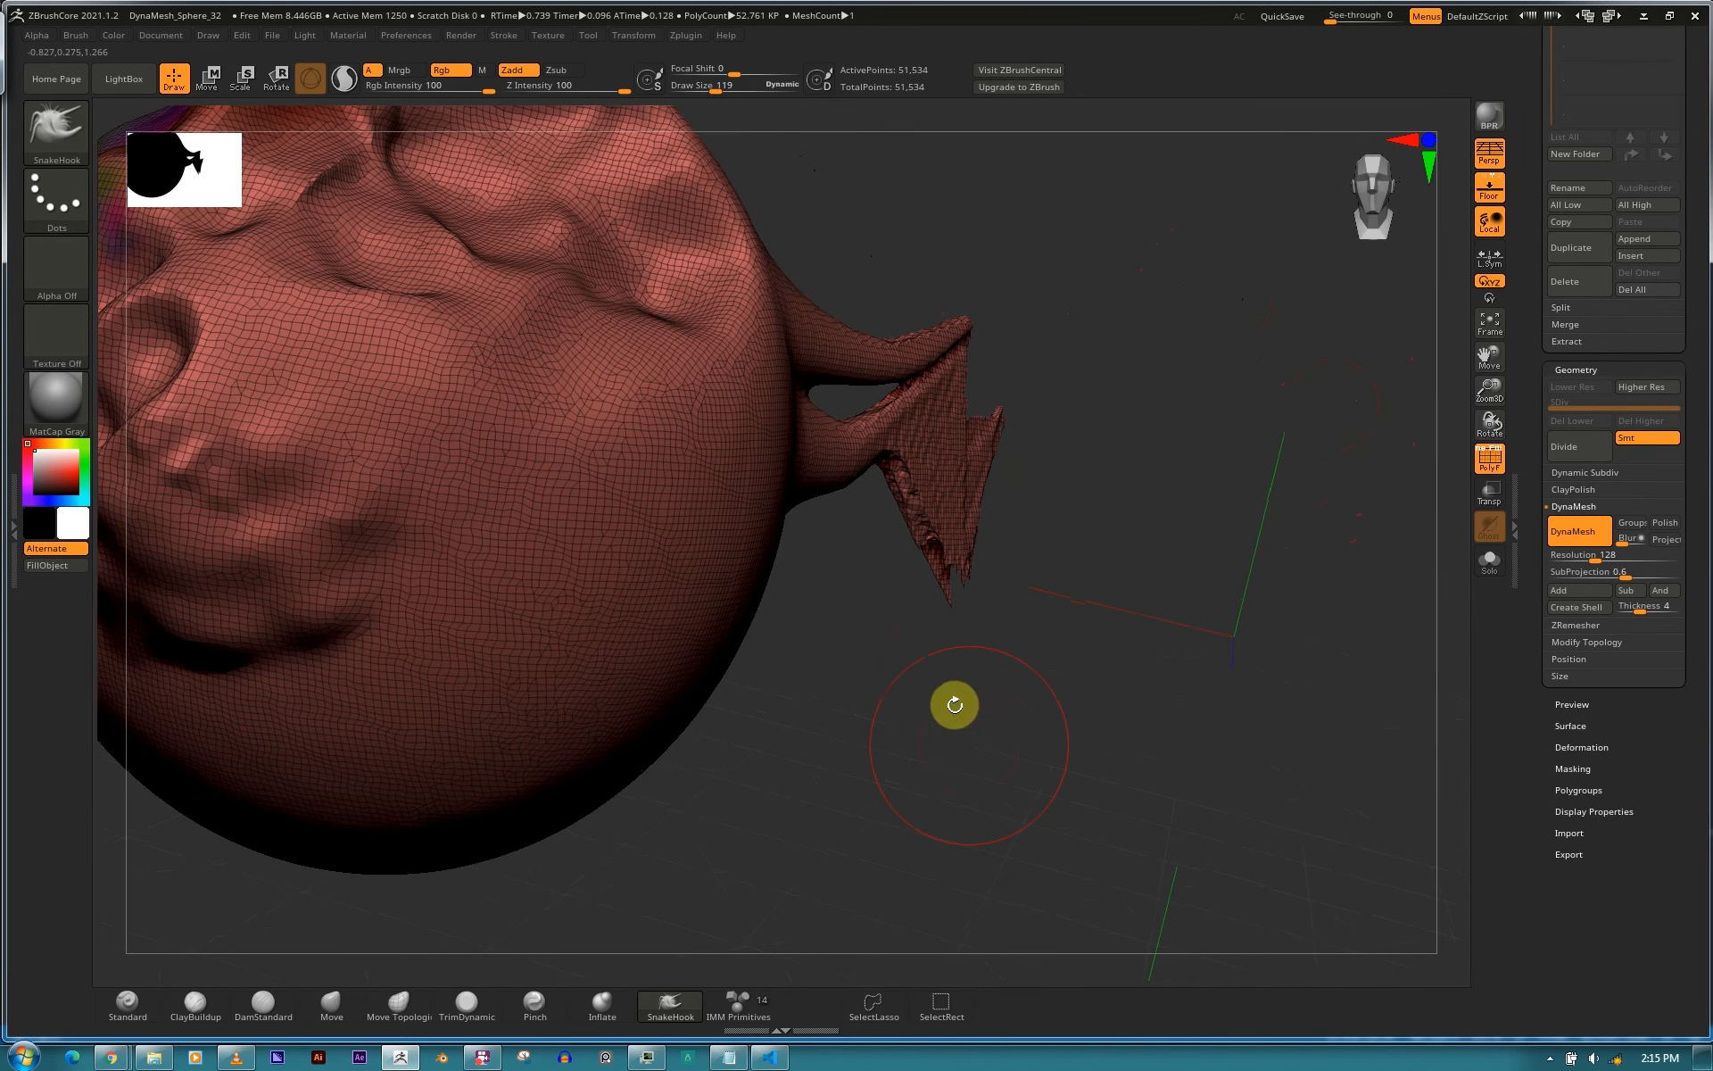
# Enlarge the SnakeHook brush to Draw Size 243 and pull several large tentacles from the front of the sphere.
pyautogui.keyDown('ctrl'); pyautogui.moveTo(929, 708); pyautogui.dragTo(981, 705, button='right'); pyautogui.keyUp('ctrl')
pyautogui.moveTo(962, 703)
pyautogui.mouseDown()
pyautogui.moveTo(612, 455)
pyautogui.moveTo(689, 464)
pyautogui.moveTo(976, 641)
pyautogui.mouseUp()
pyautogui.press('s')
pyautogui.moveTo(862, 755)
pyautogui.mouseDown()
pyautogui.moveTo(905, 781)
pyautogui.moveTo(975, 726)
pyautogui.mouseUp()
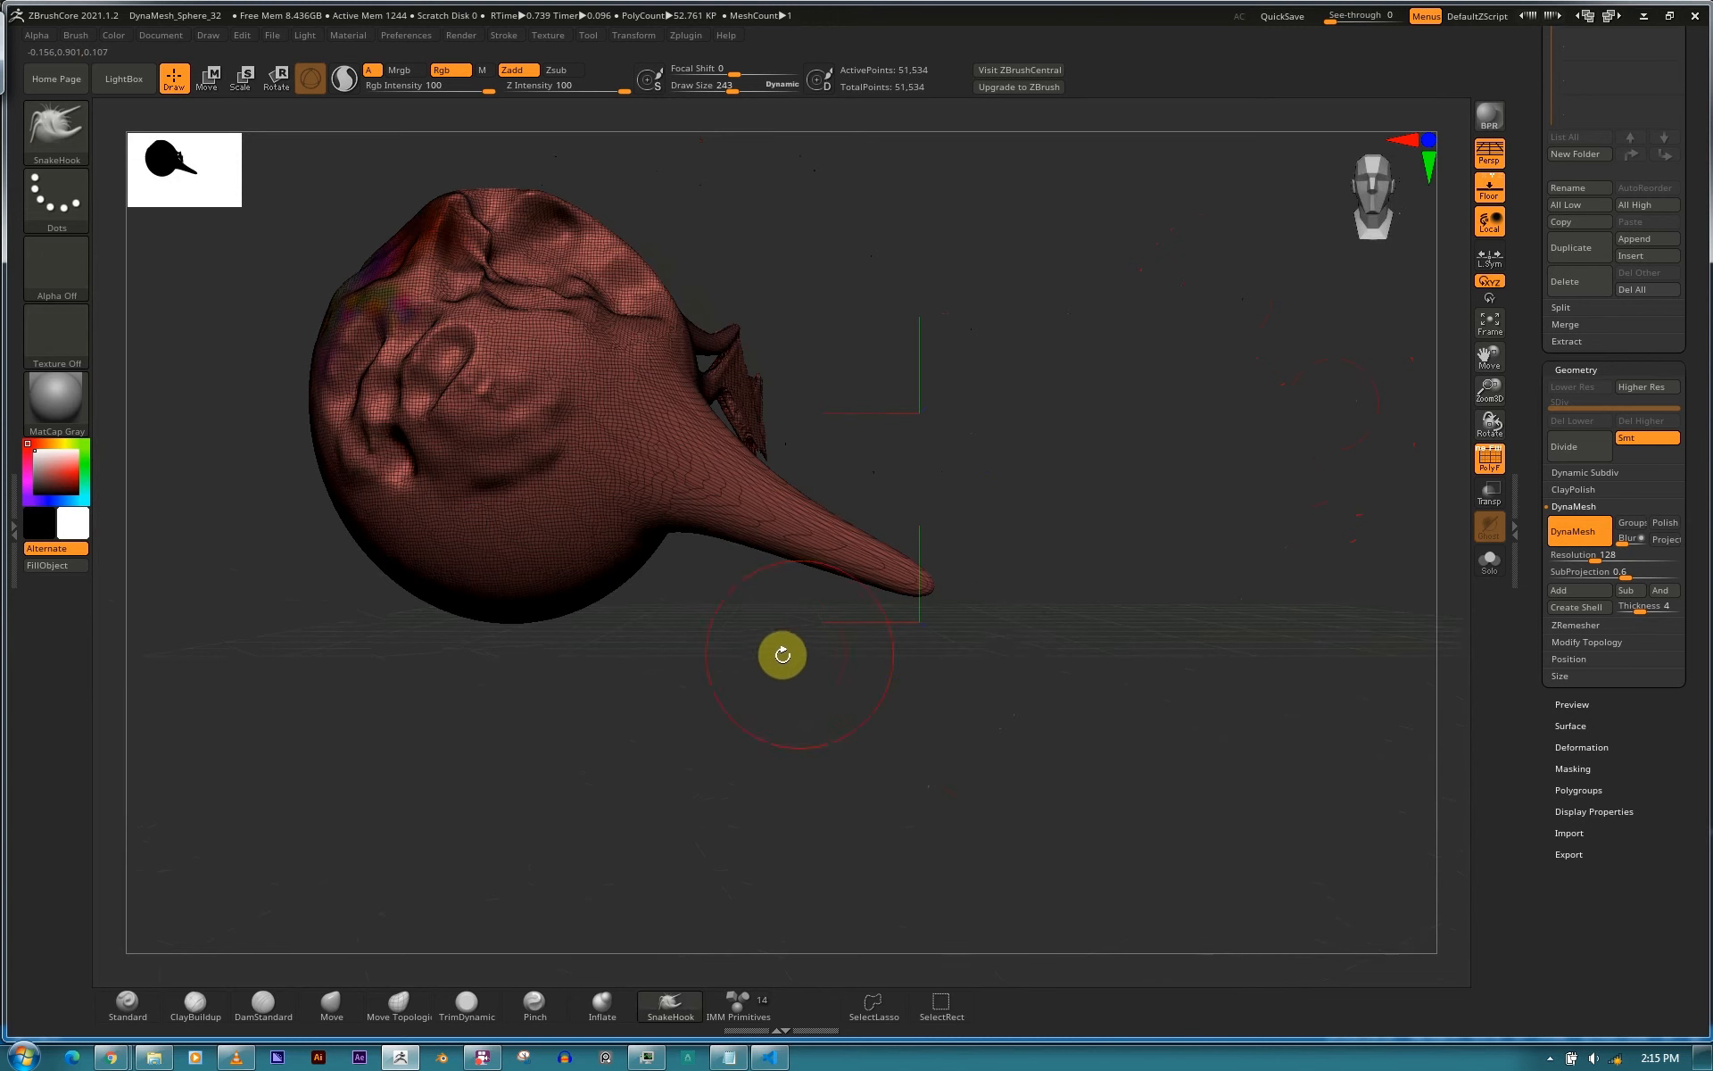
pyautogui.moveTo(443, 464); pyautogui.dragTo(504, 732)
pyautogui.moveTo(562, 547)
pyautogui.mouseDown()
pyautogui.moveTo(657, 719)
pyautogui.moveTo(1079, 876)
pyautogui.moveTo(1067, 837)
pyautogui.mouseUp()
pyautogui.moveTo(570, 508)
pyautogui.mouseDown()
pyautogui.moveTo(1324, 711)
pyautogui.moveTo(1328, 635)
pyautogui.mouseUp()
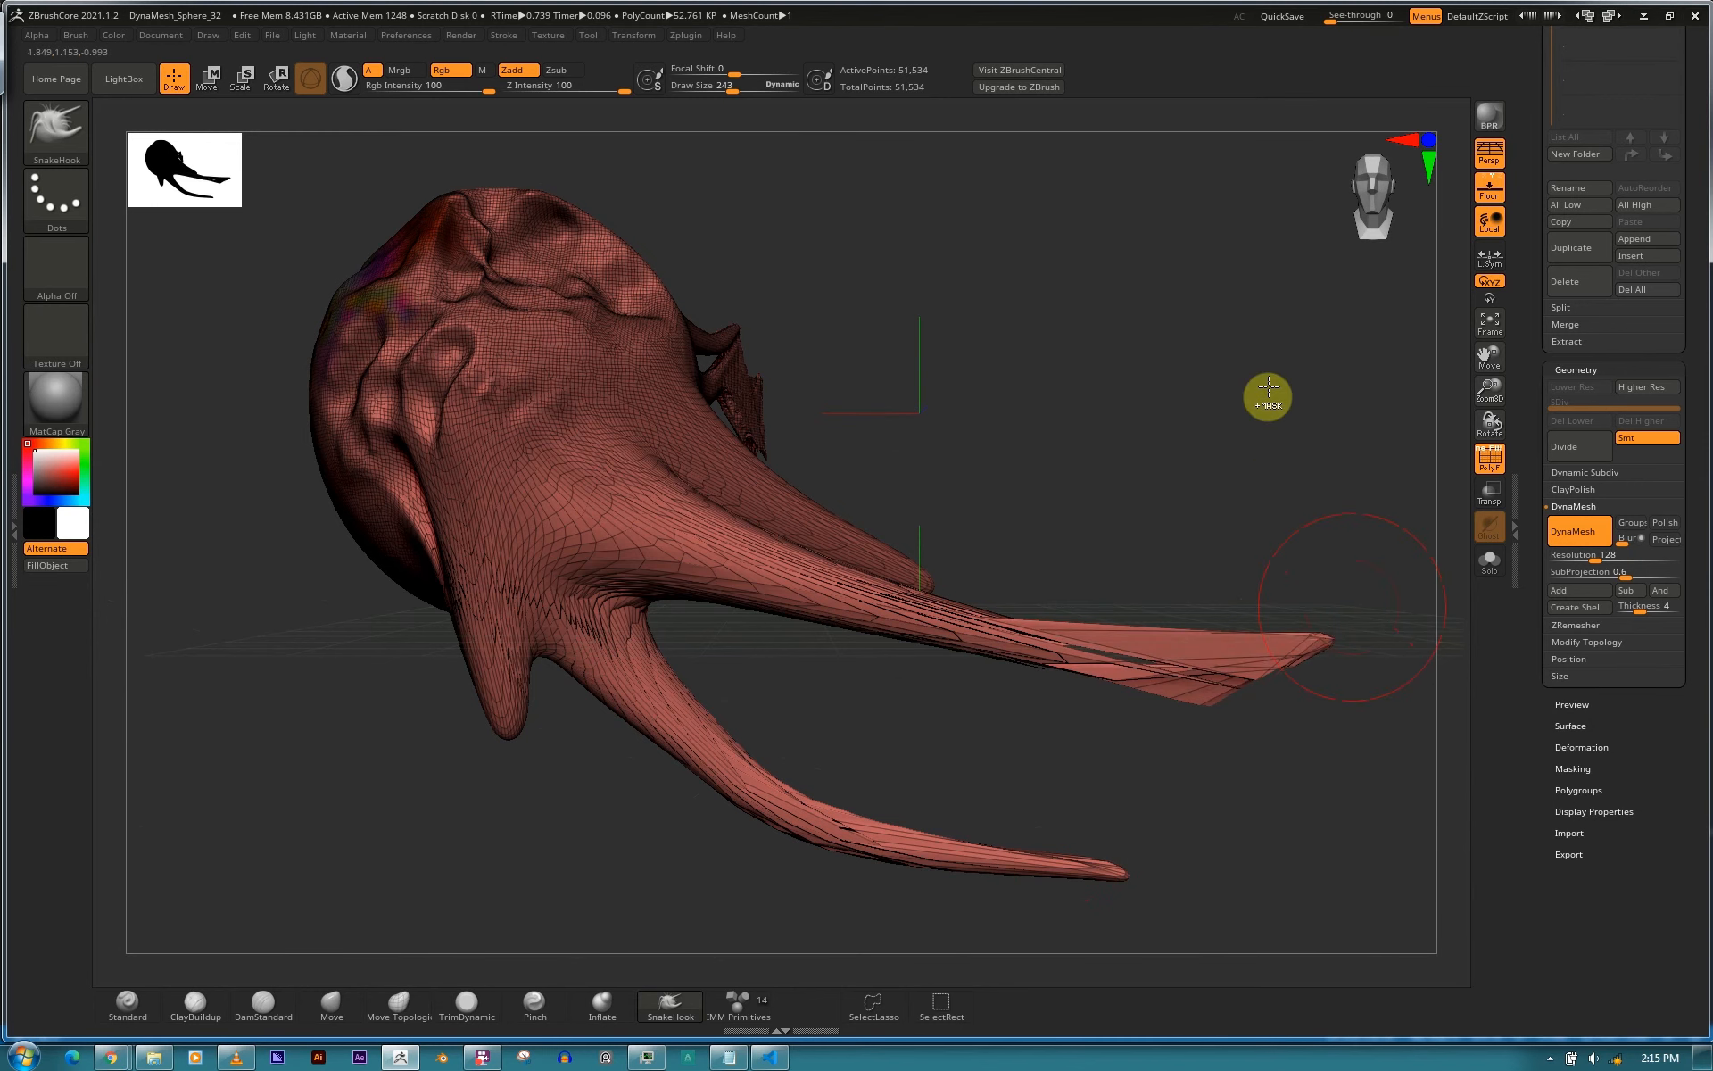
# Update the DynaMesh to even out the polygons along the large tentacles and inspect the new mesh.
pyautogui.keyDown('ctrl'); pyautogui.moveTo(1266, 394); pyautogui.dragTo(1282, 577); pyautogui.keyUp('ctrl')
pyautogui.moveTo(1257, 497); pyautogui.dragTo(1250, 462)
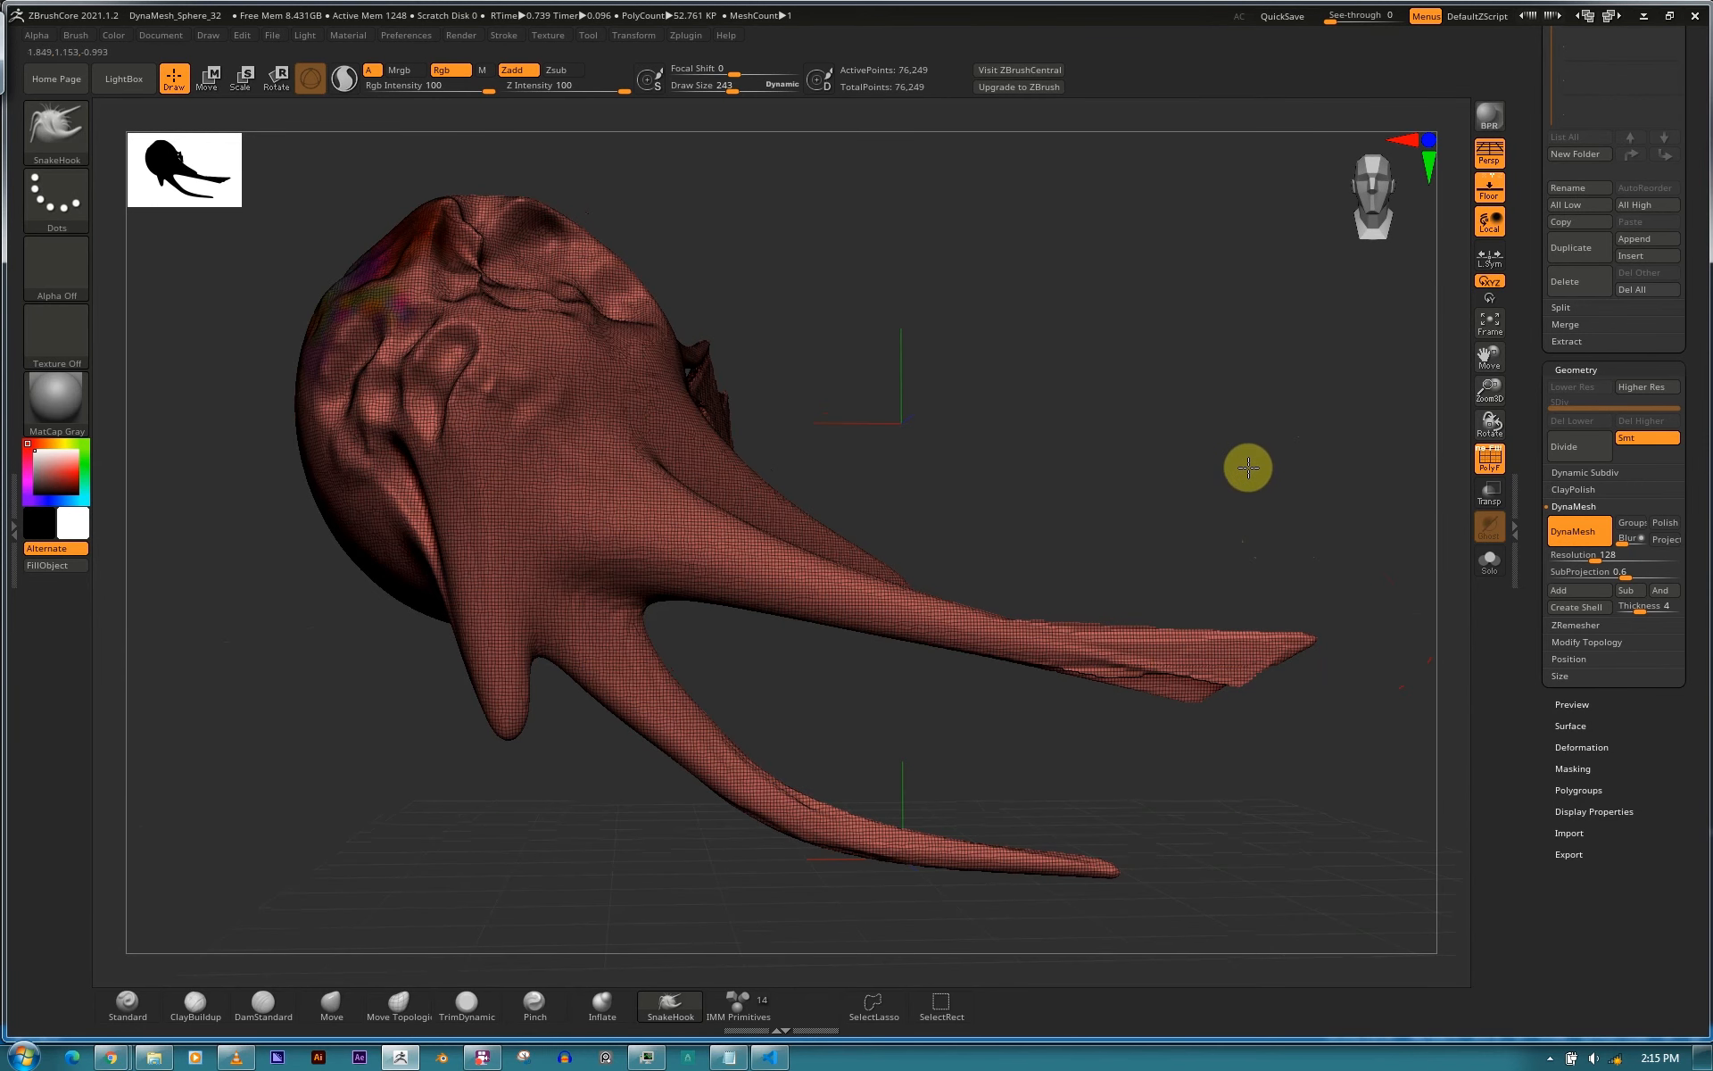
pyautogui.moveTo(1178, 677); pyautogui.dragTo(1010, 417)
pyautogui.moveTo(1143, 384); pyautogui.dragTo(1140, 368)
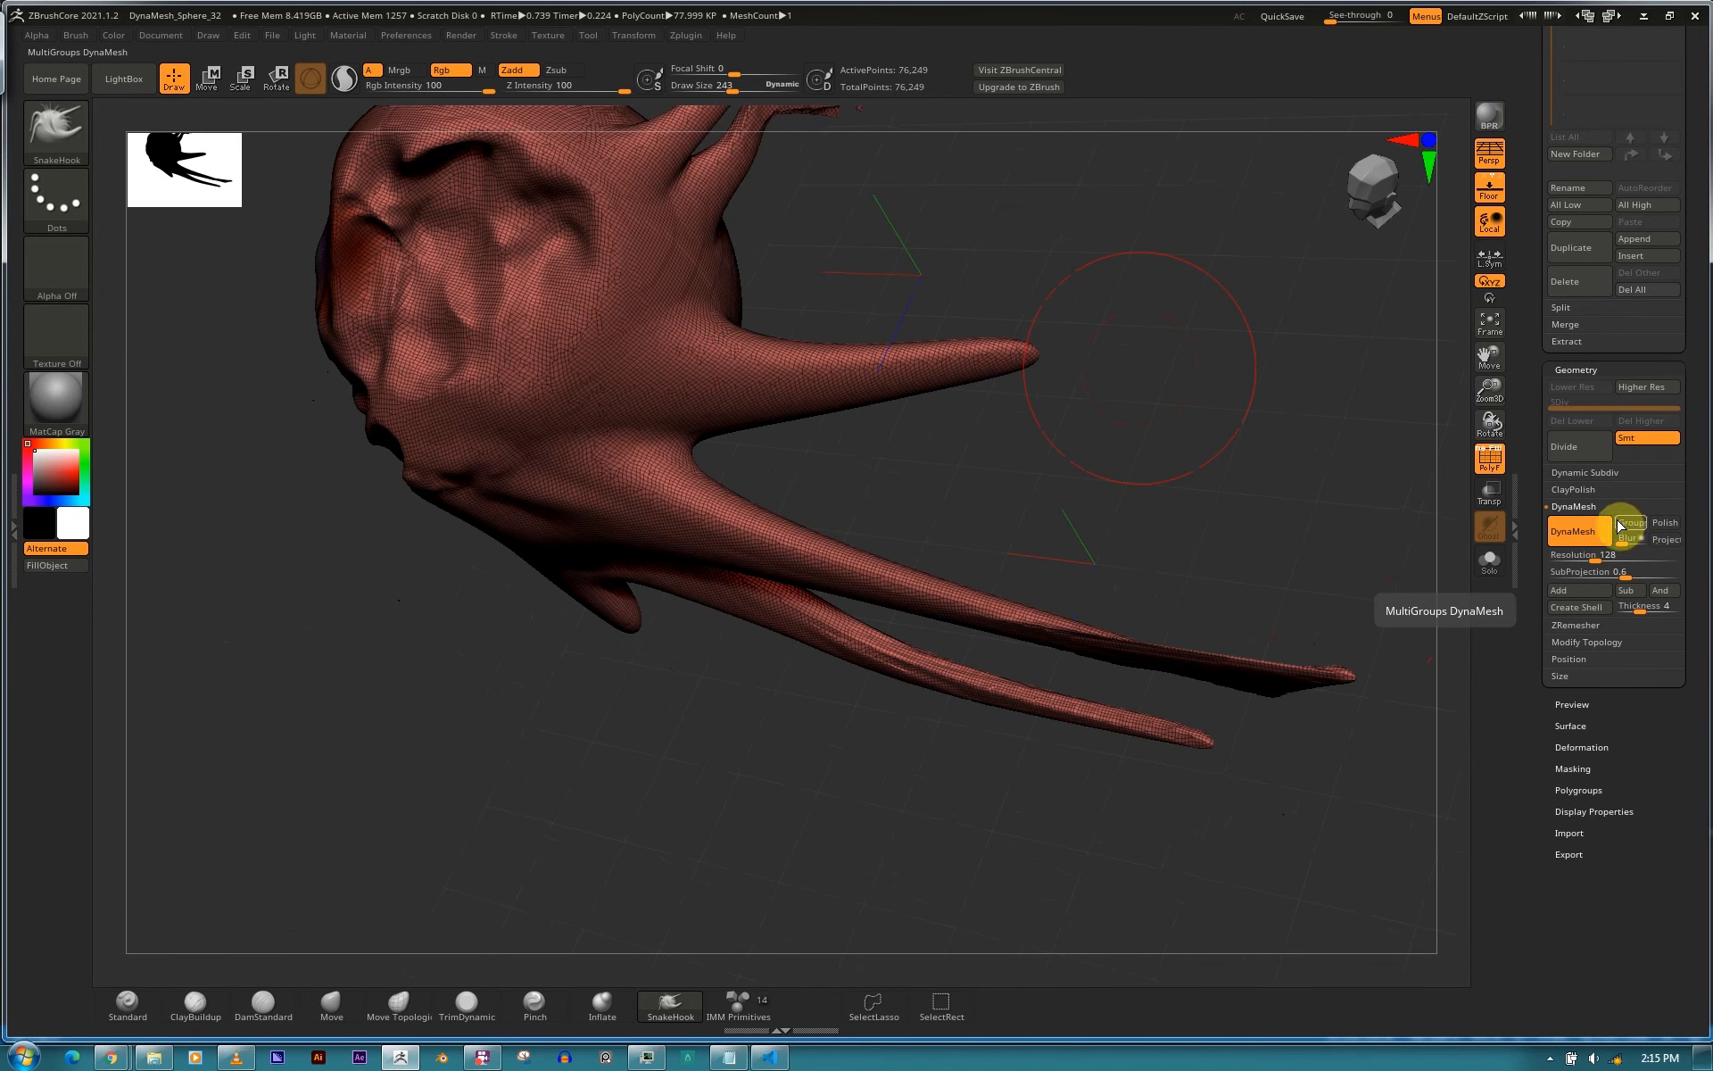
# Mask a round patch on the sphere beside the tentacles and turn it into its own polygroup.
pyautogui.keyDown('ctrl'); pyautogui.click(603, 328); pyautogui.keyUp('ctrl')
pyautogui.hotkey('ctrl', 'w')
pyautogui.moveTo(1240, 379); pyautogui.dragTo(1251, 384)
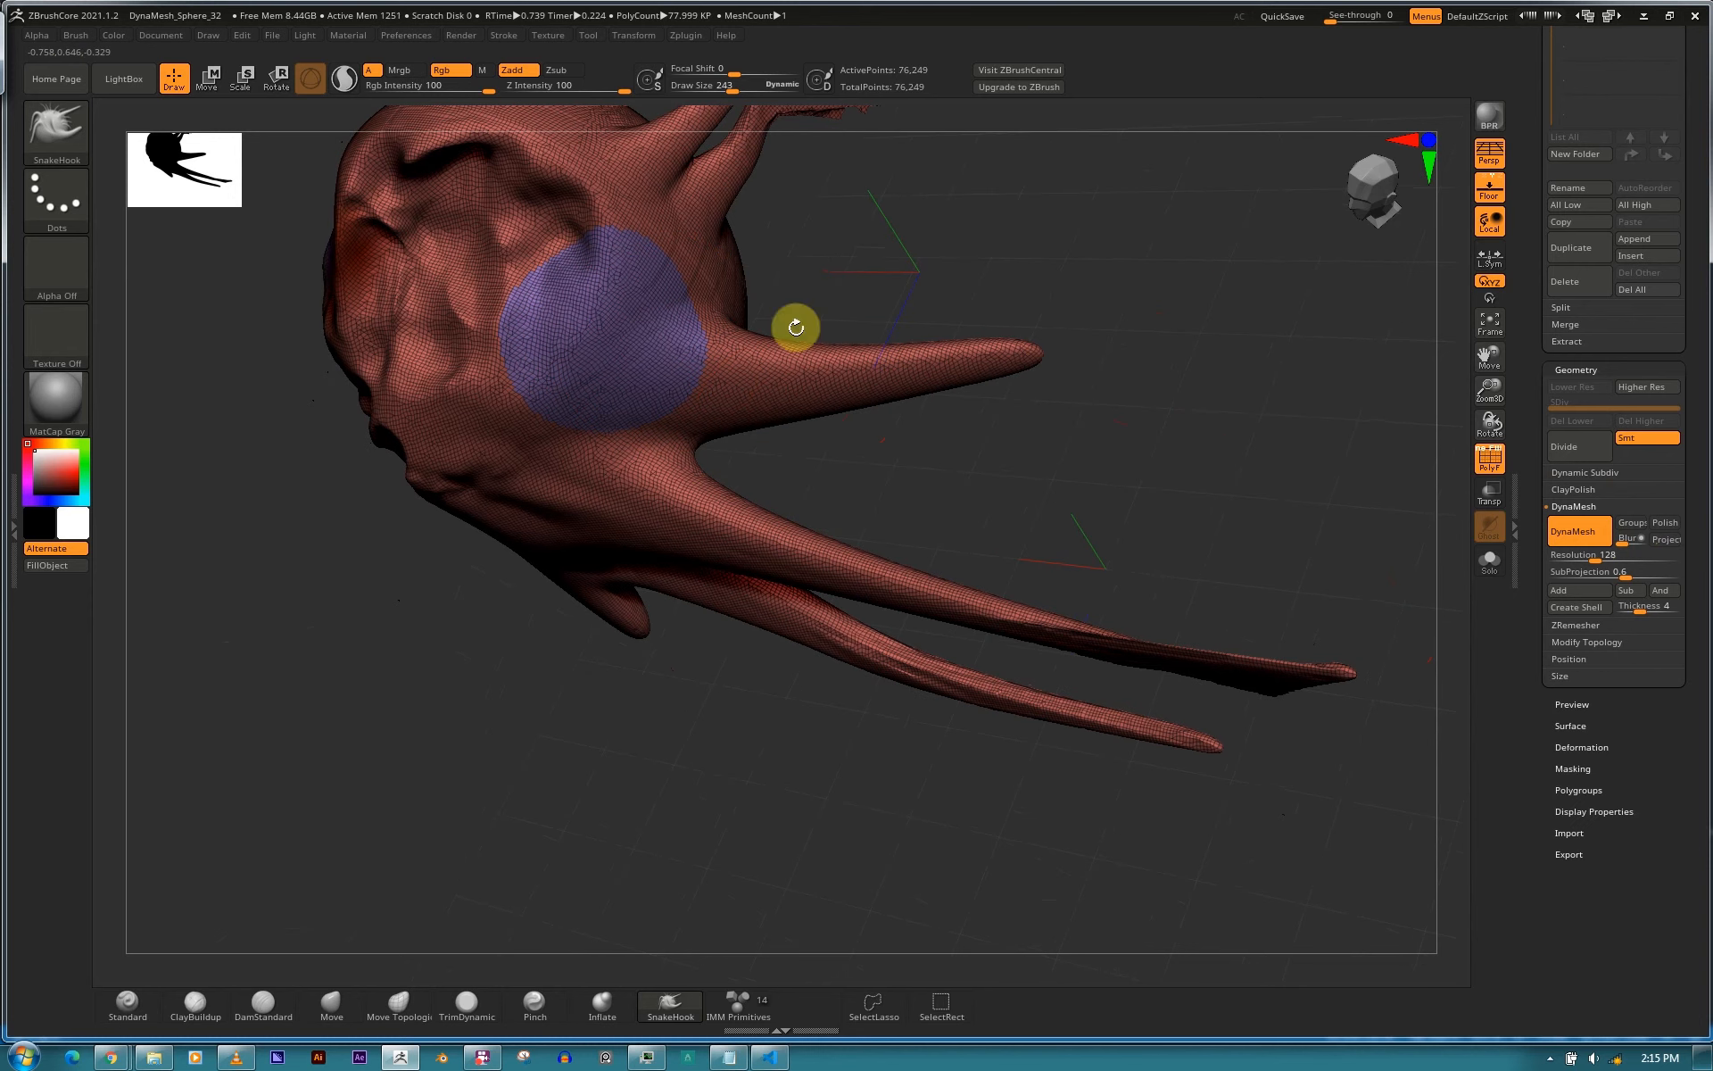
# Enable the DynaMesh Group option and remesh the sphere so the round patch becomes a separate piece.
pyautogui.moveTo(796, 327); pyautogui.dragTo(1406, 424, button='right')
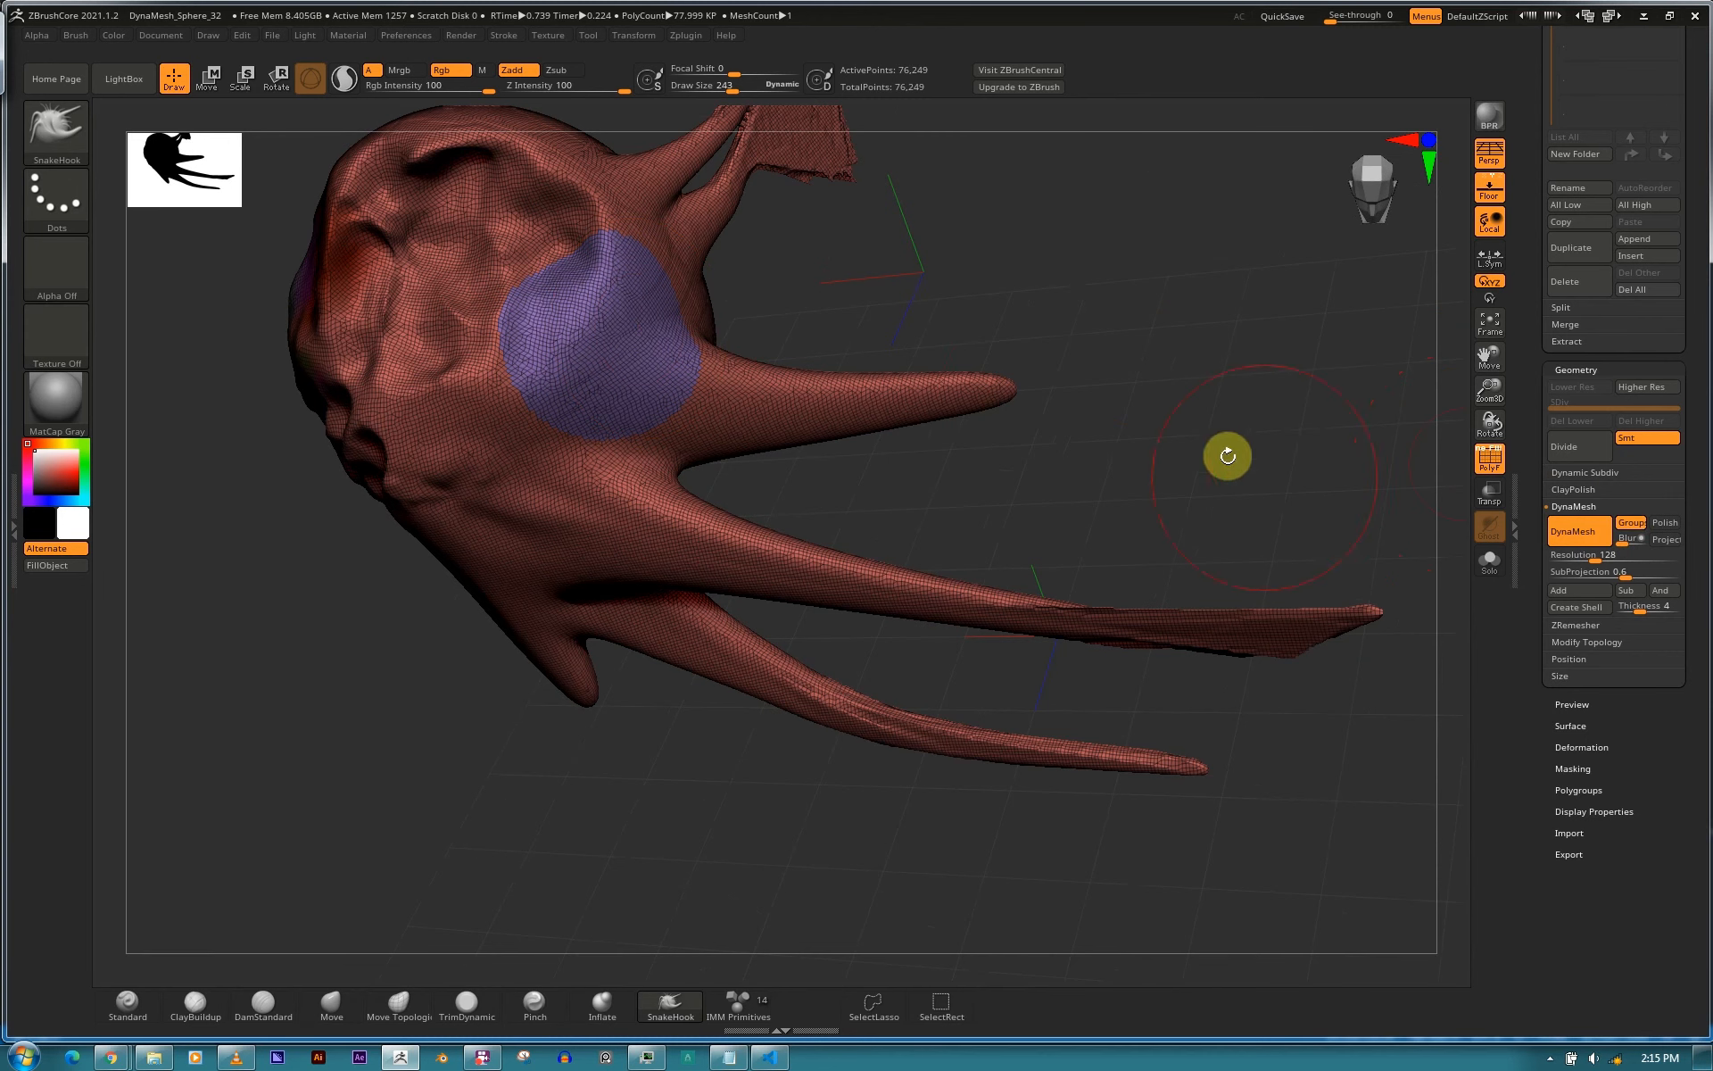
pyautogui.press('ctrl')
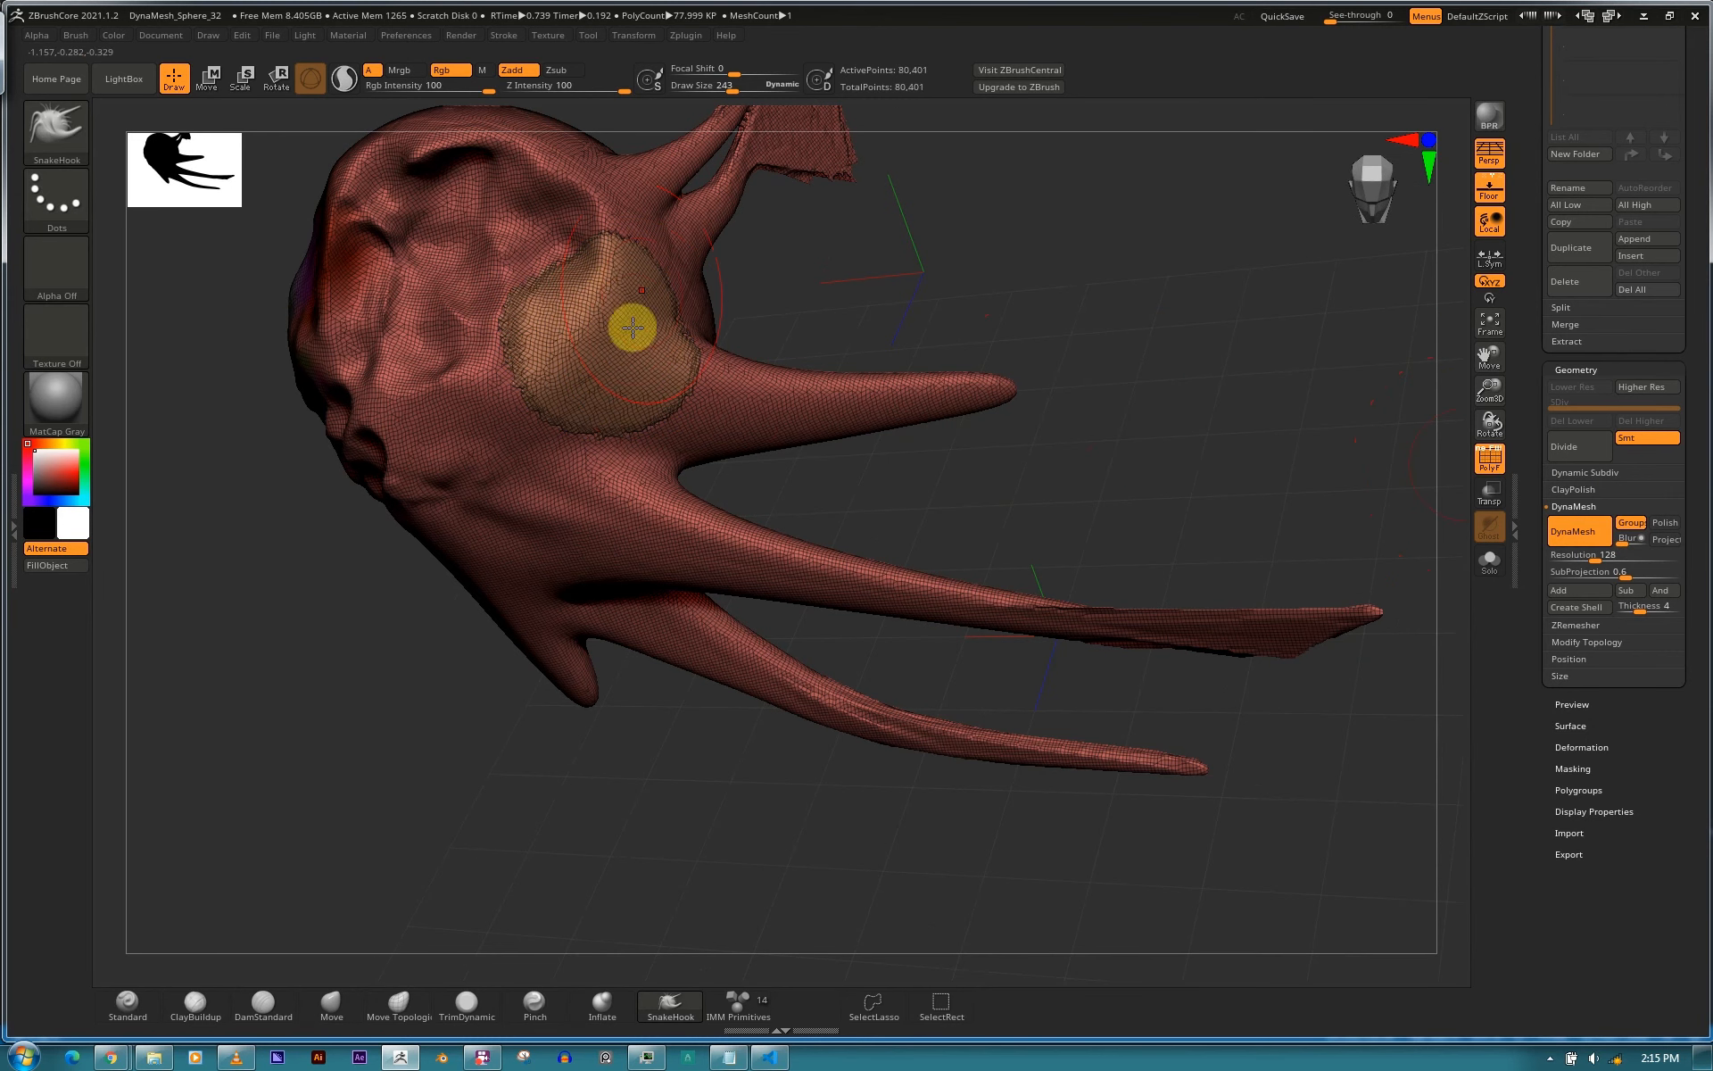
pyautogui.moveTo(730, 433); pyautogui.dragTo(684, 302, button='right')
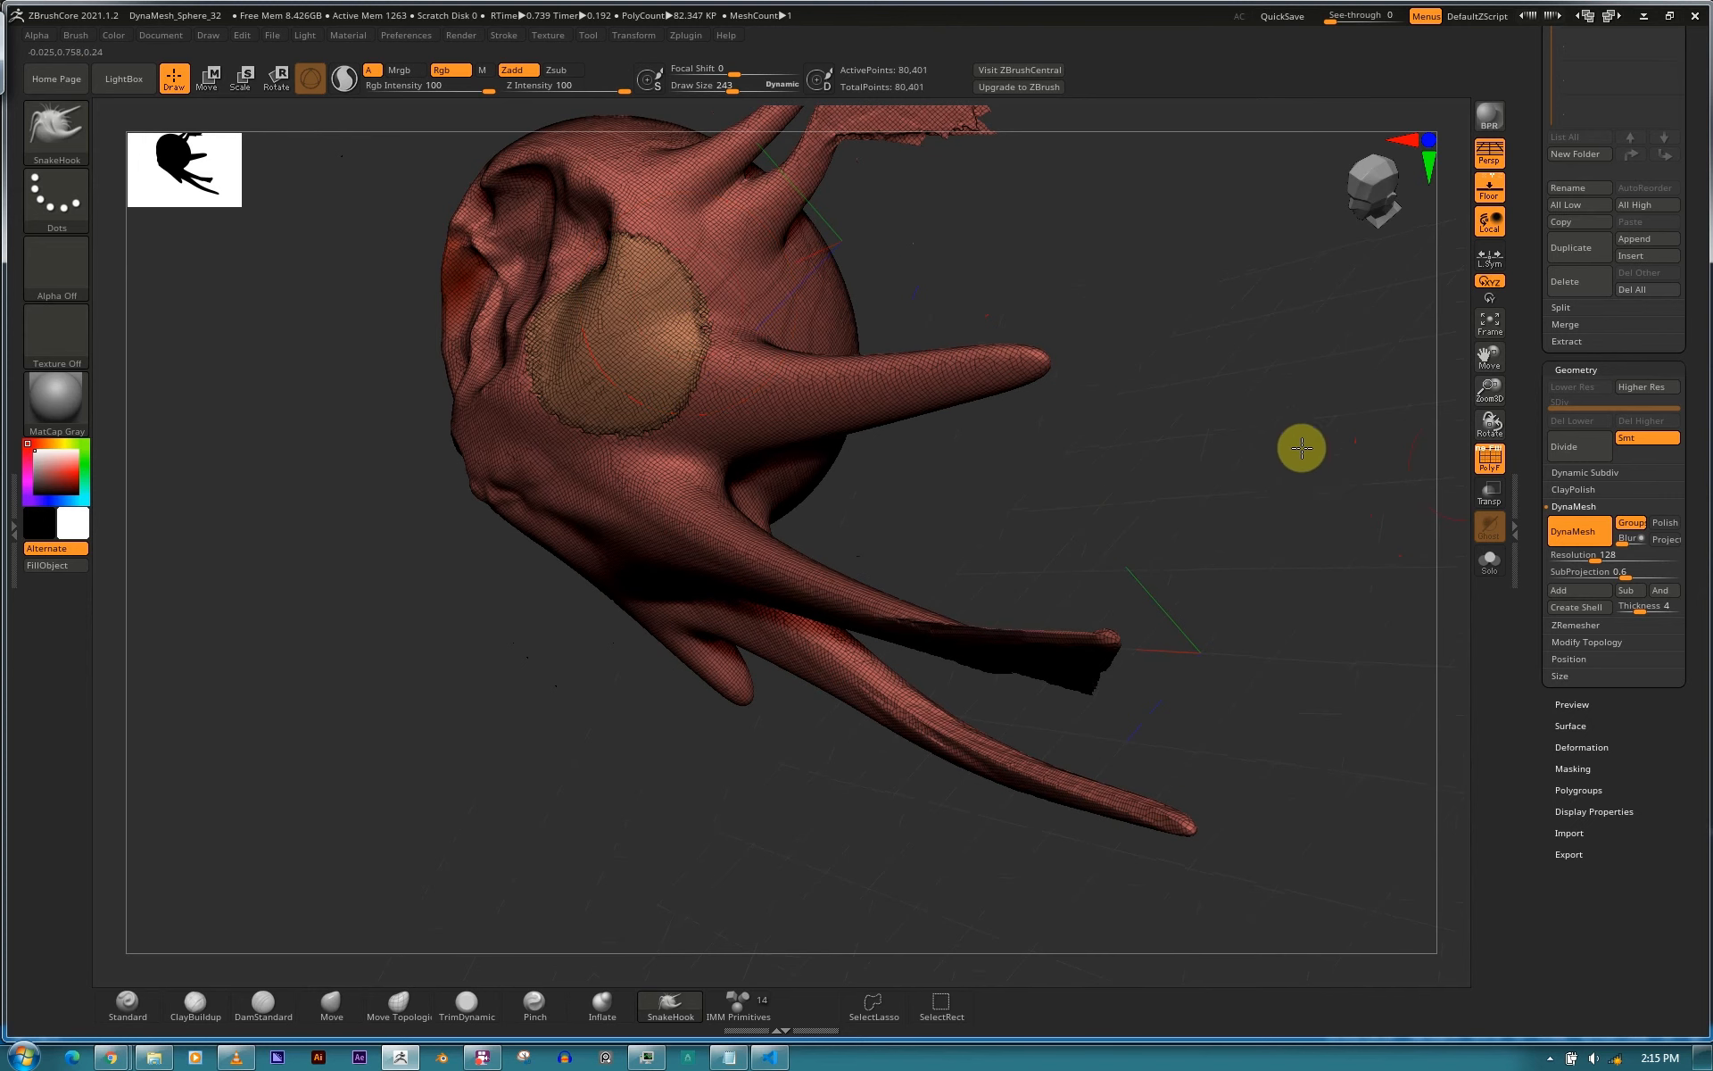
pyautogui.moveTo(1302, 447); pyautogui.dragTo(1463, 567)
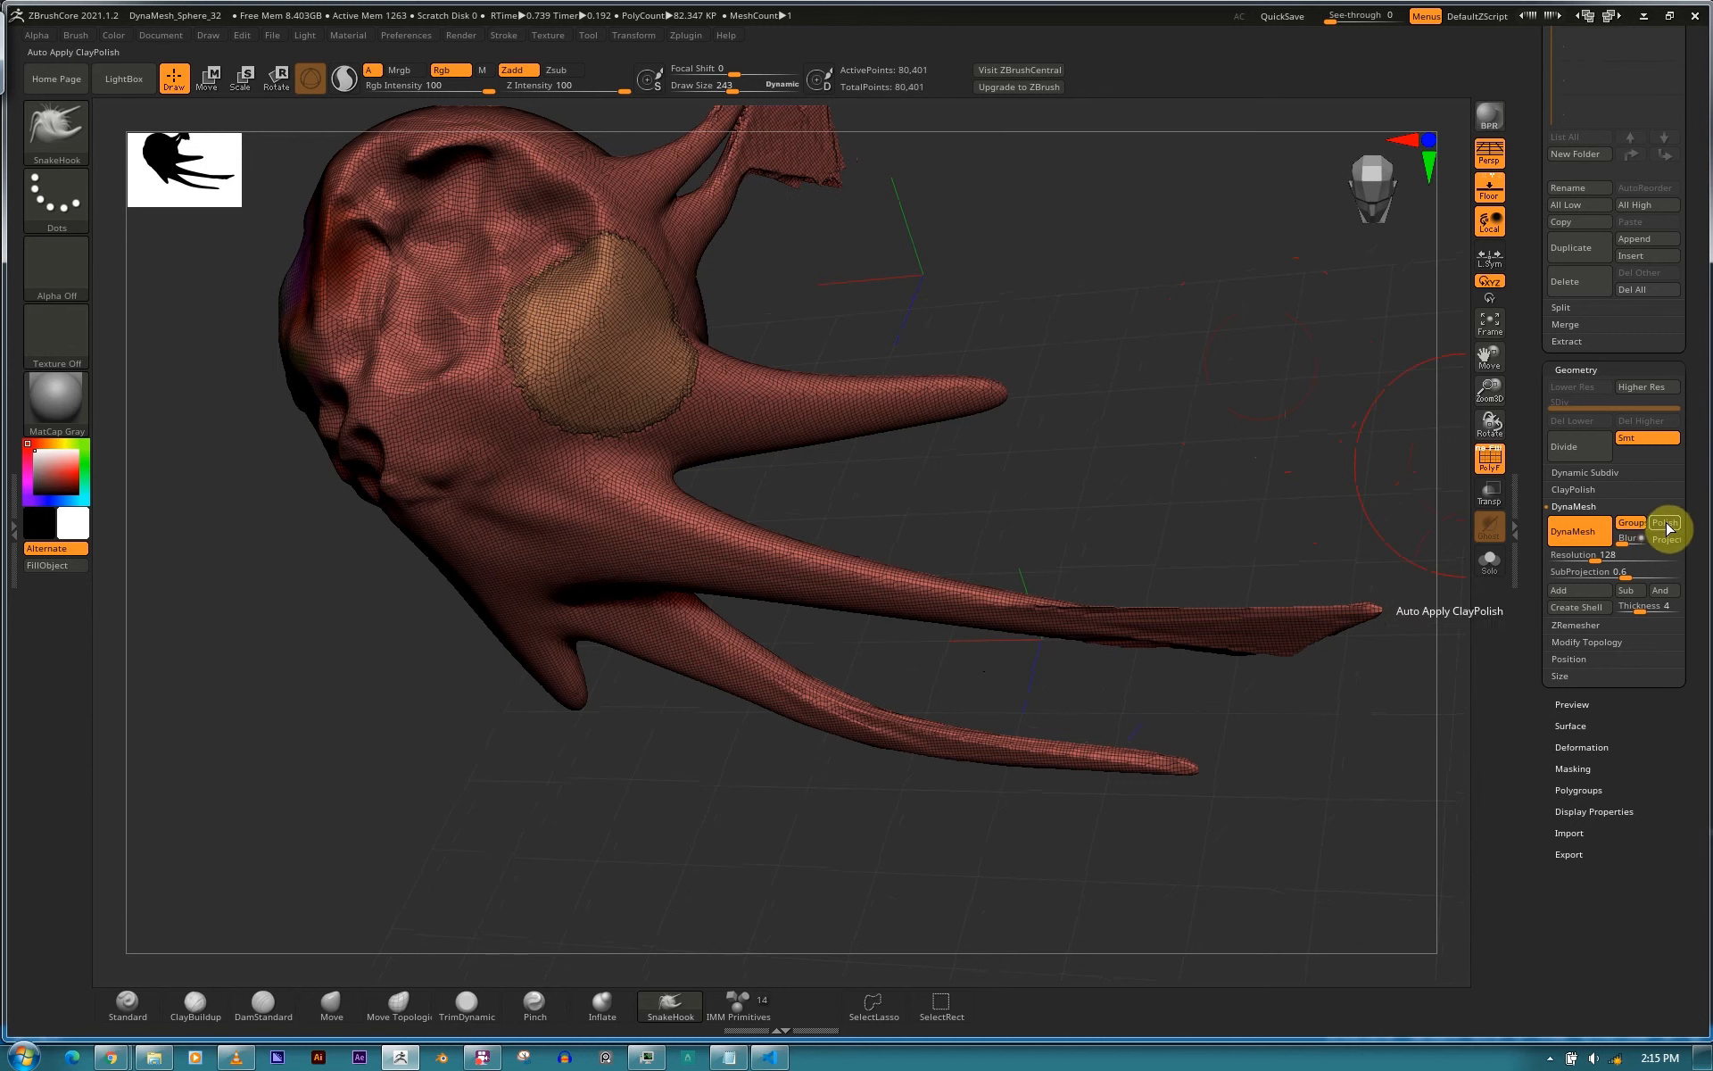
# Check the ClayPolish settings and try updating the grouped DynaMesh again.
pyautogui.click(1575, 490)
pyautogui.click(1591, 491)
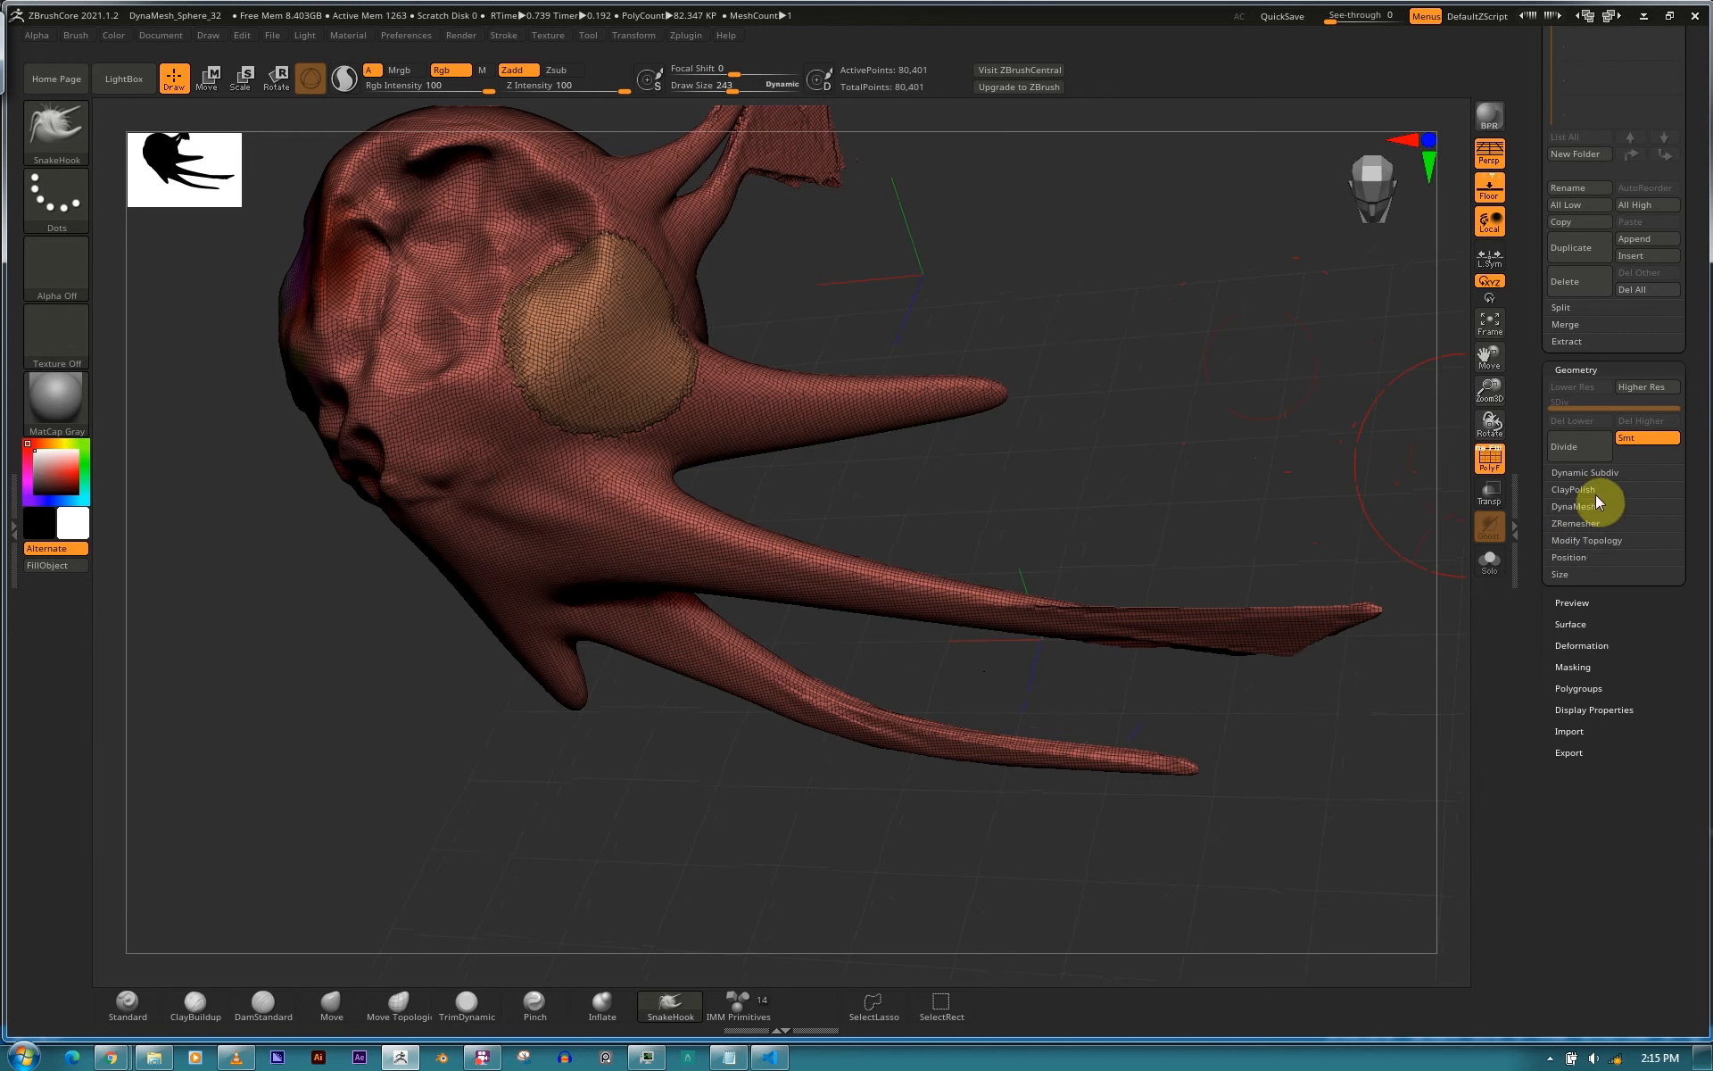
pyautogui.click(1580, 506)
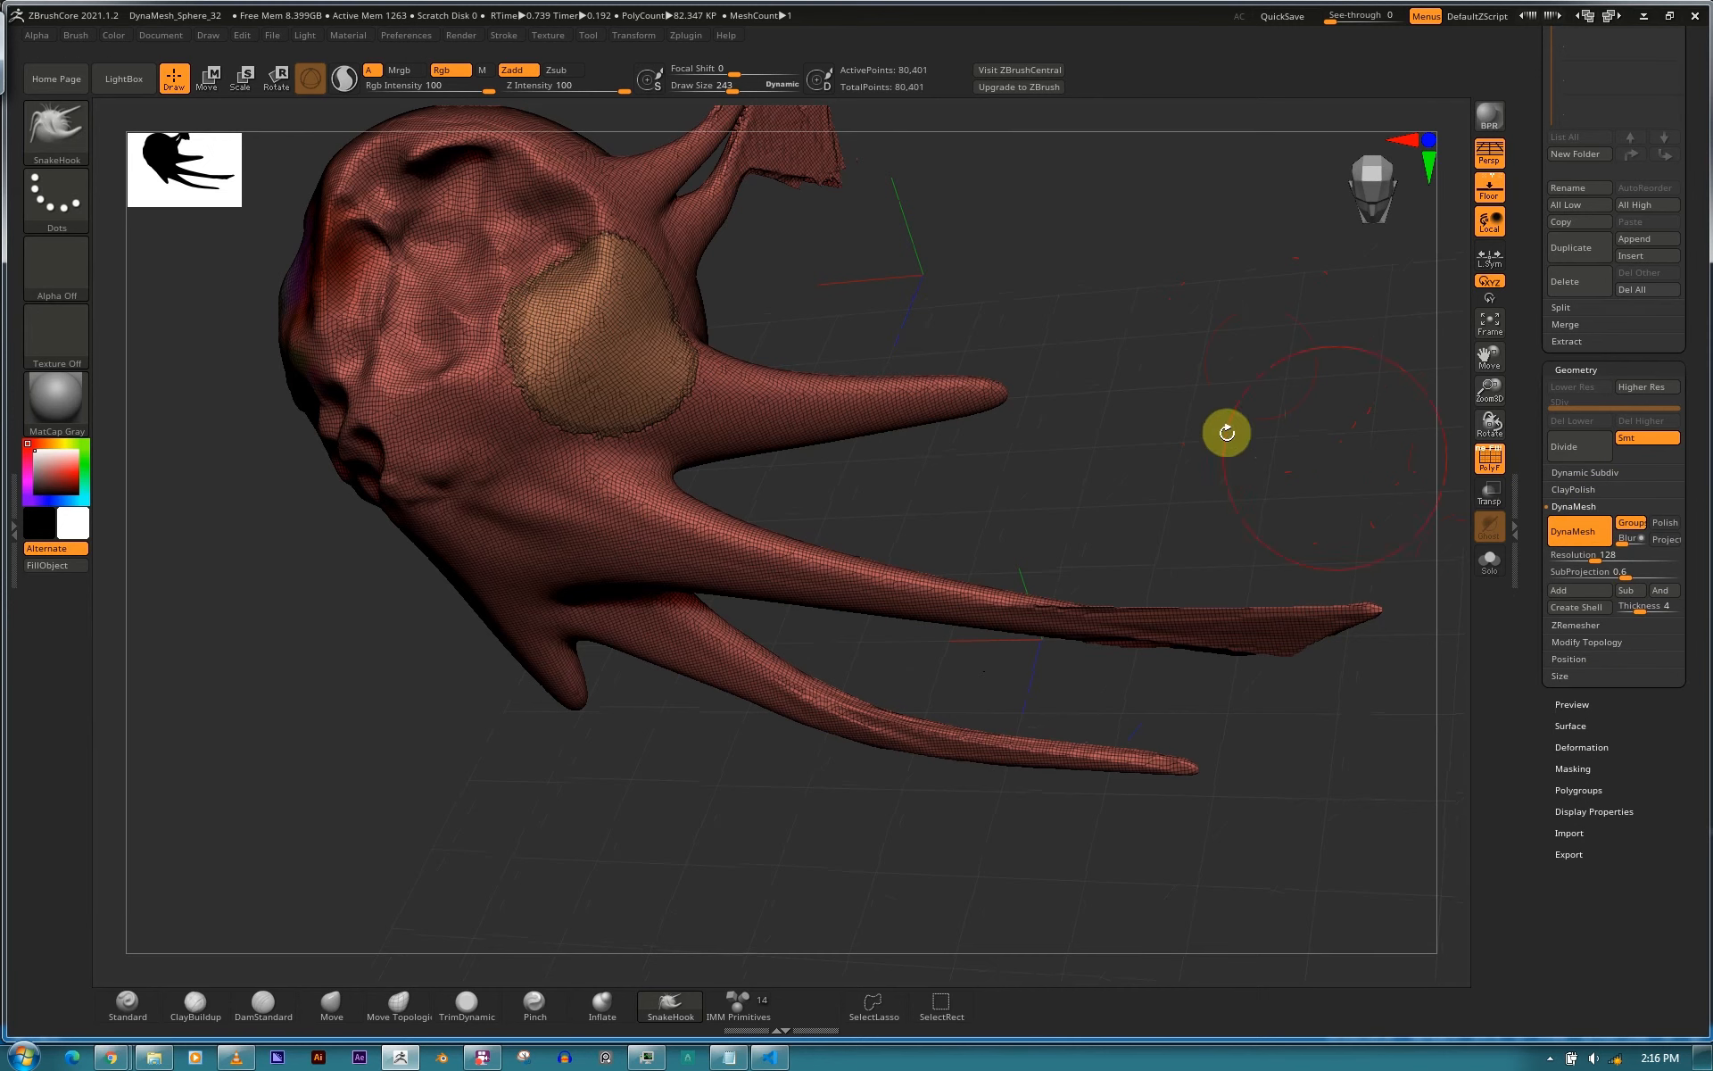
pyautogui.keyDown('ctrl'); pyautogui.moveTo(1318, 479); pyautogui.dragTo(1315, 474); pyautogui.keyUp('ctrl')
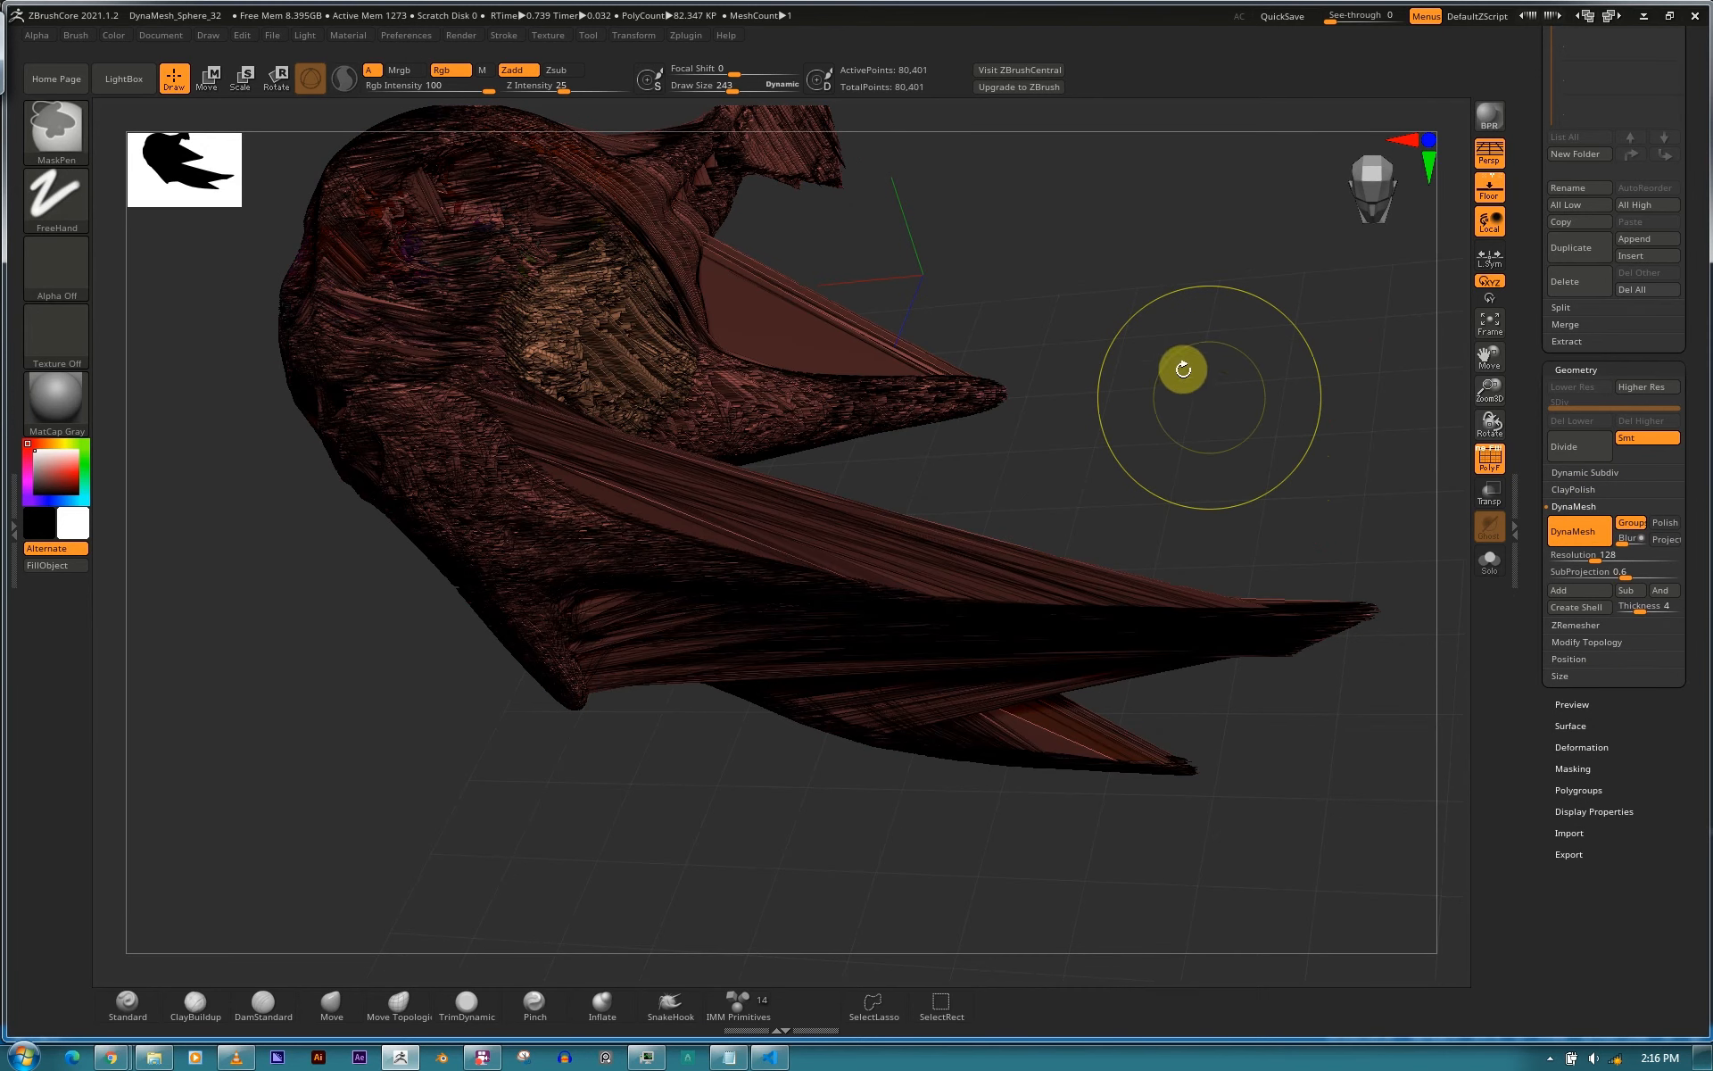
pyautogui.moveTo(1215, 401)
pyautogui.mouseDown()
pyautogui.moveTo(1239, 415)
pyautogui.moveTo(1141, 413)
pyautogui.mouseUp()
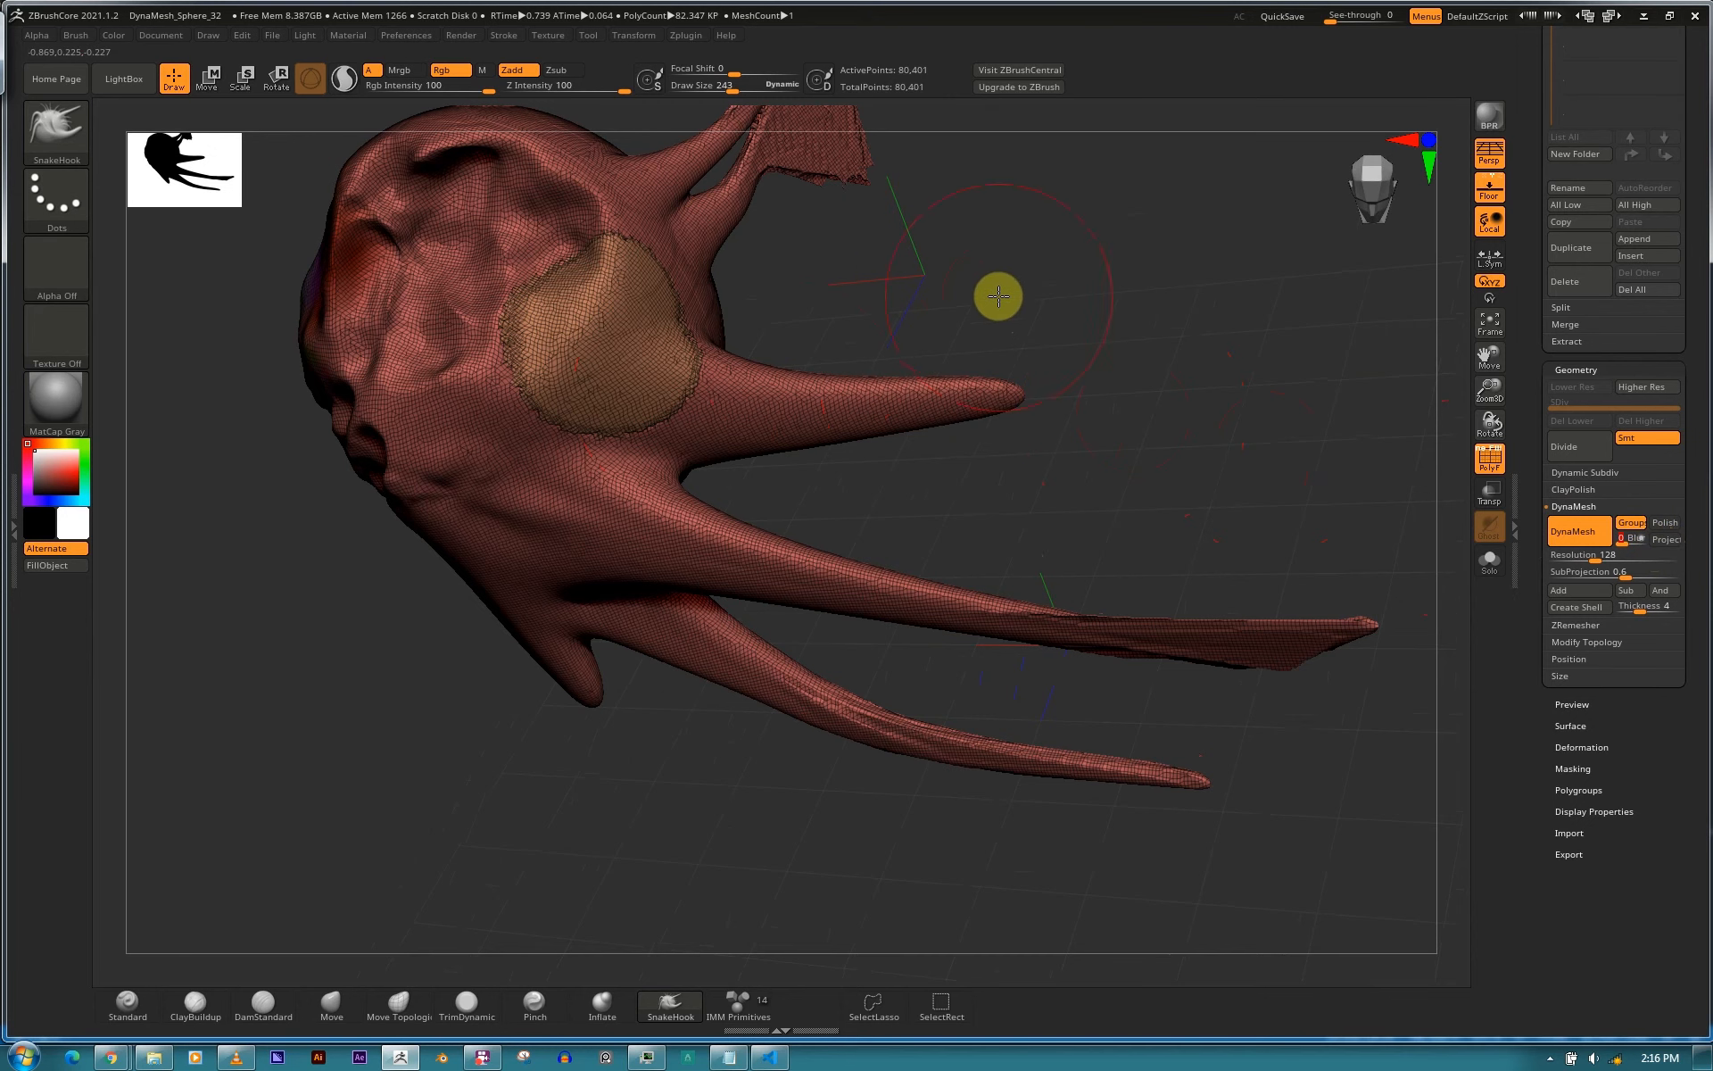
# Examine the sphere's painted and sculpted face up close and read the description of the DynaMesh Project option.
pyautogui.moveTo(940, 281); pyautogui.dragTo(1154, 513)
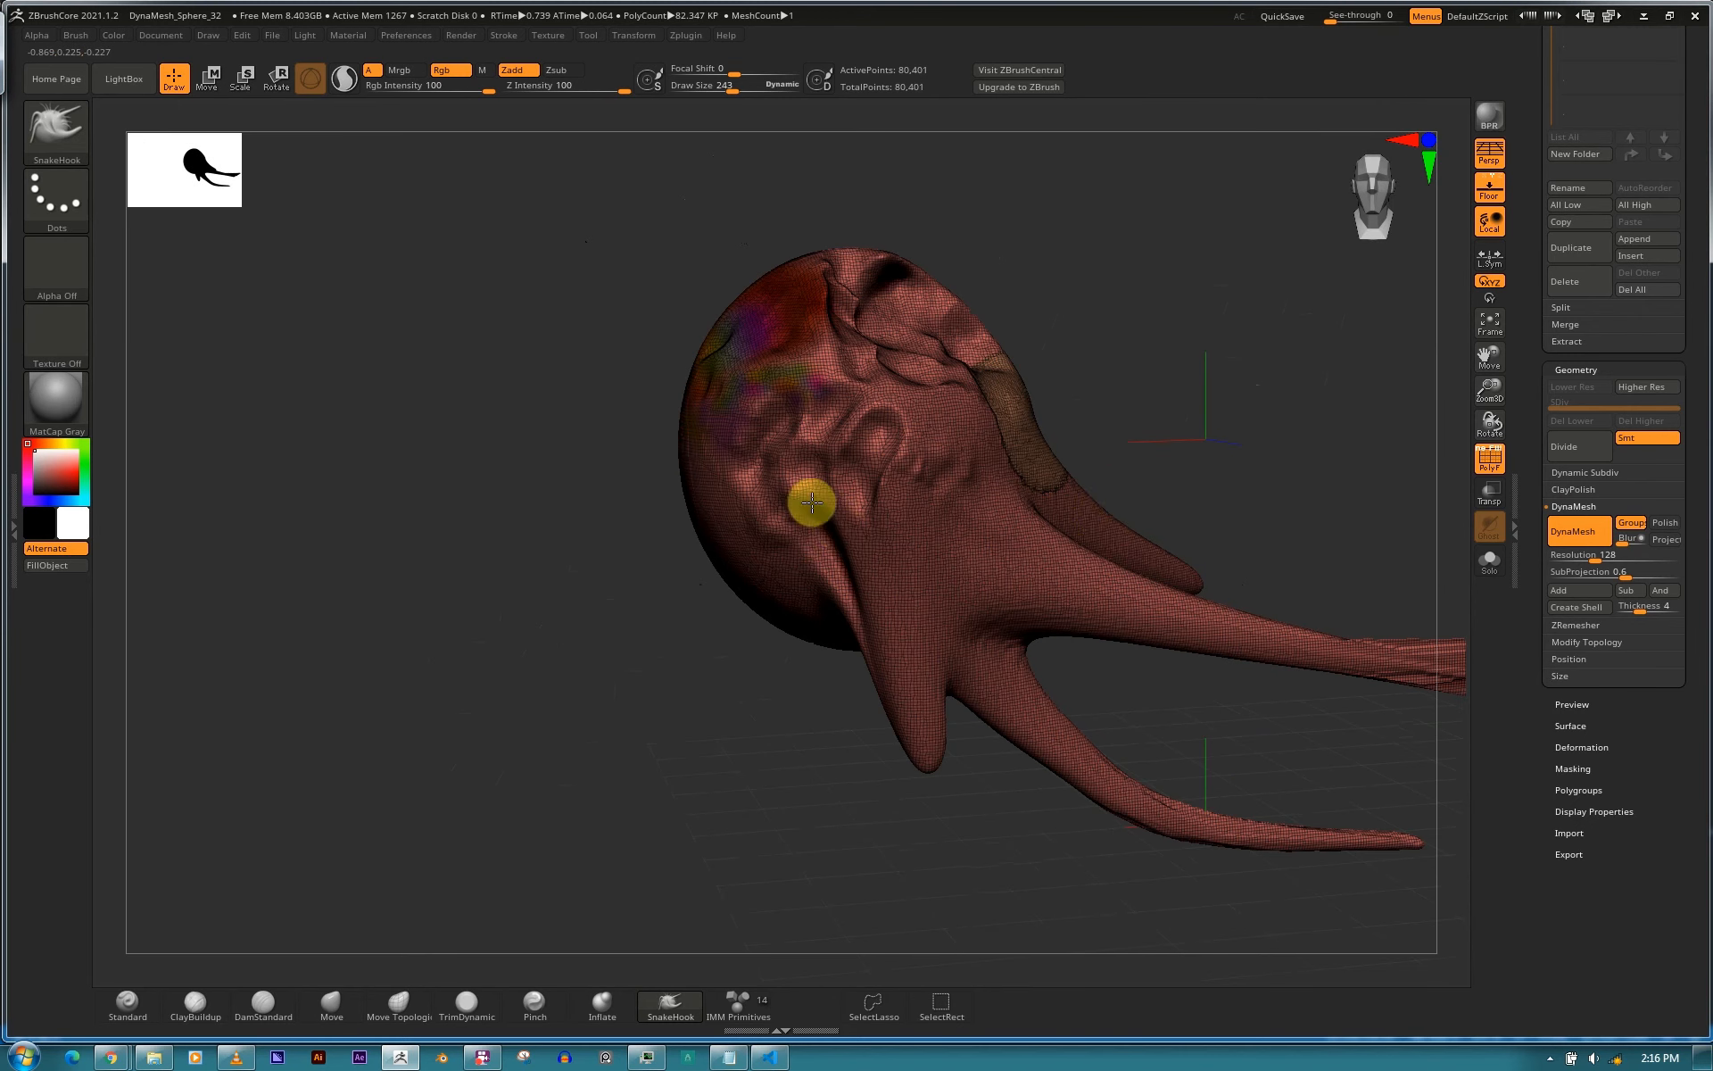
pyautogui.moveTo(813, 502); pyautogui.dragTo(876, 499)
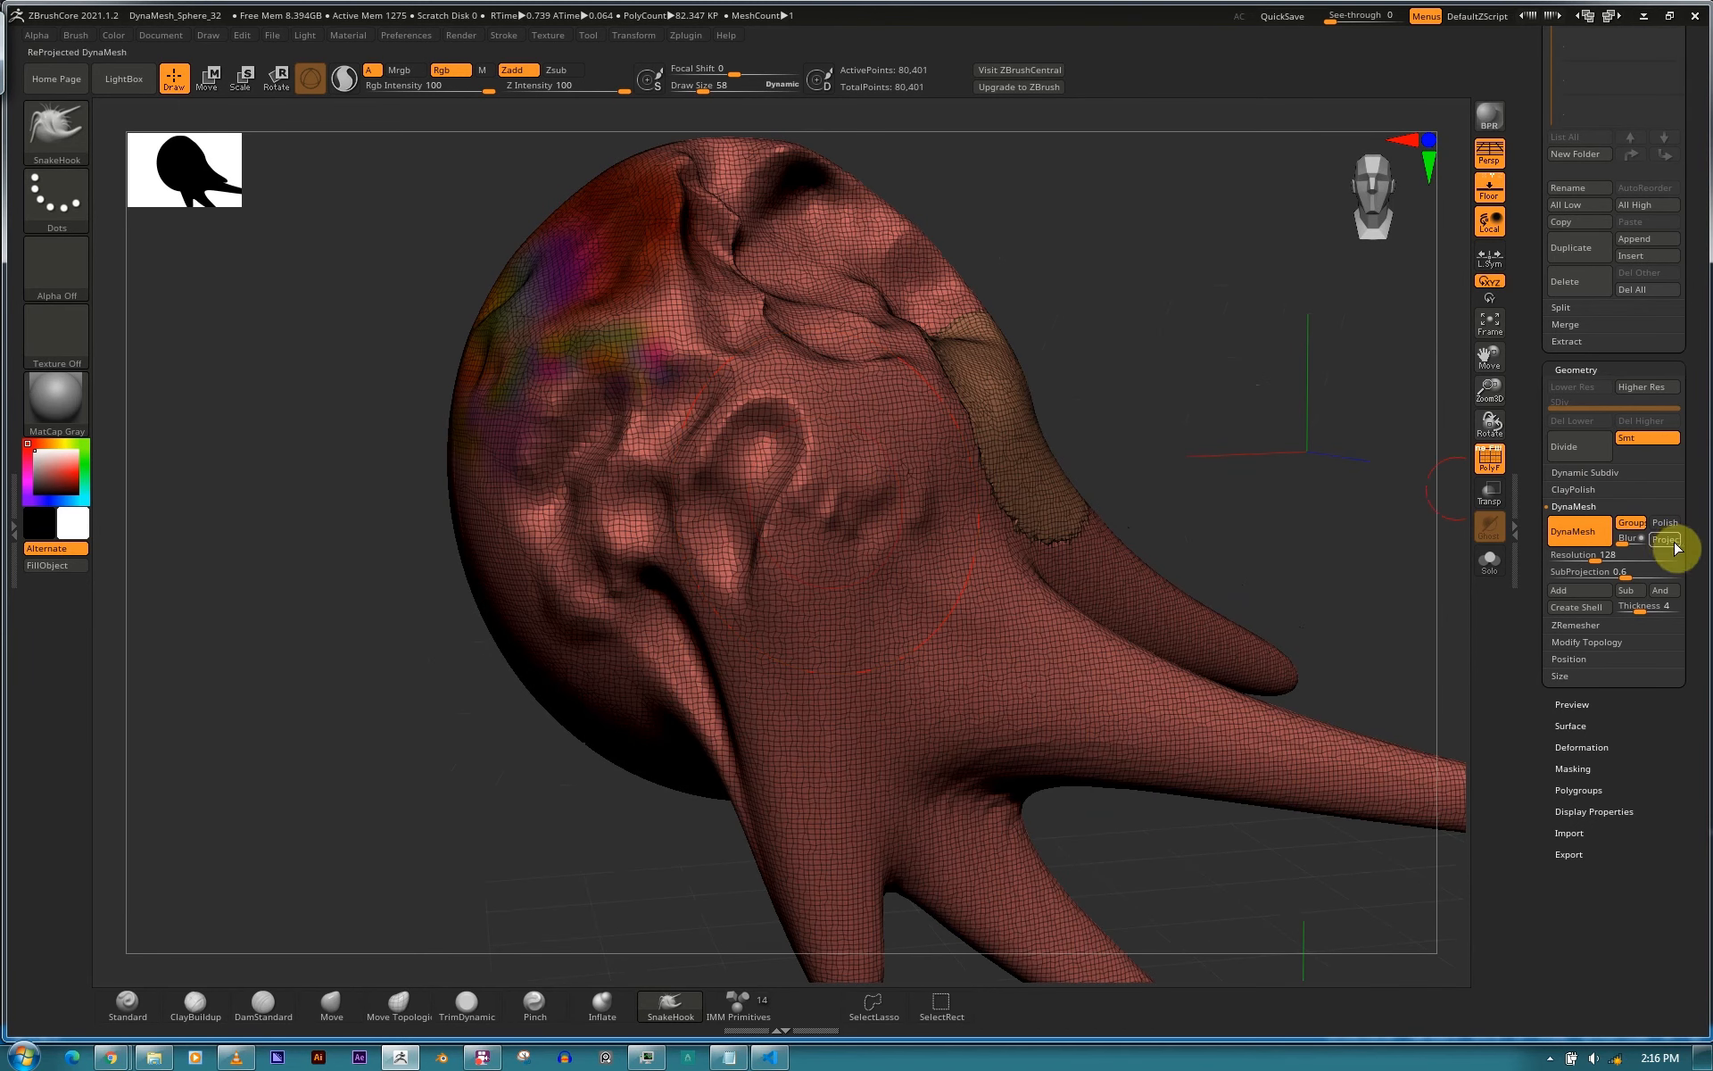
pyautogui.moveTo(1686, 539); pyautogui.dragTo(1677, 492)
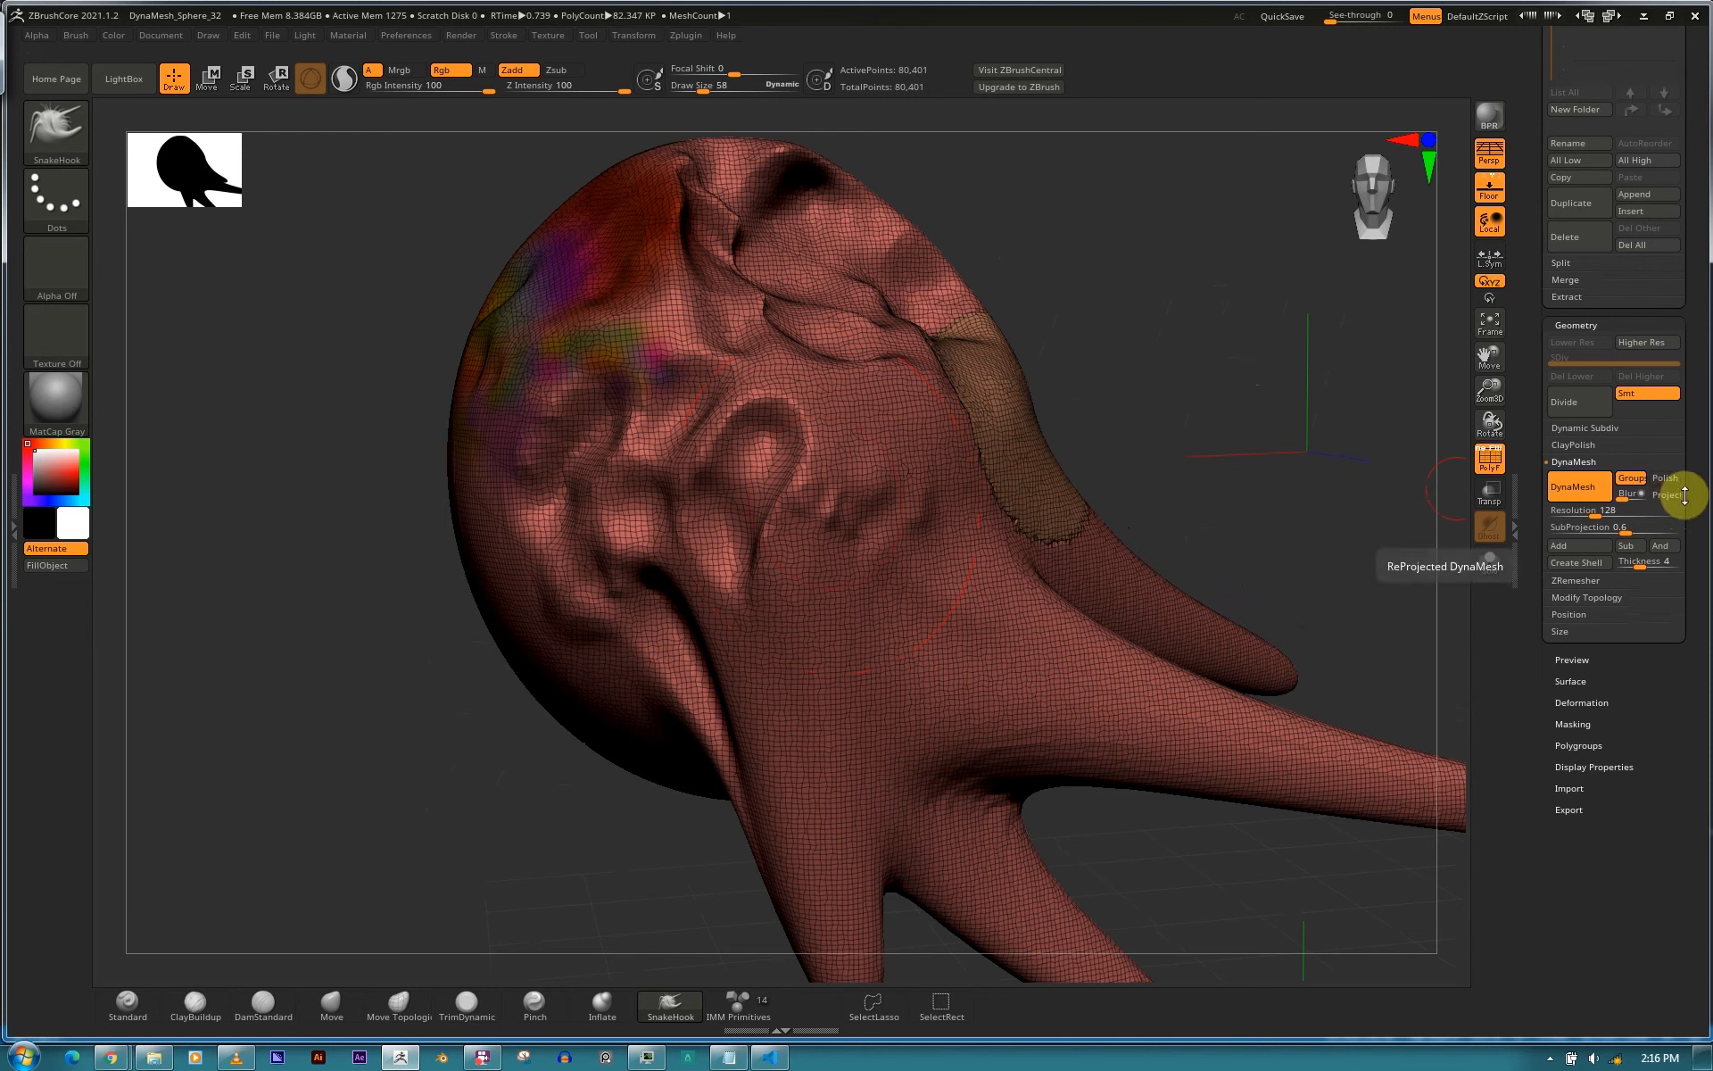
pyautogui.moveTo(1684, 494); pyautogui.dragTo(1695, 470)
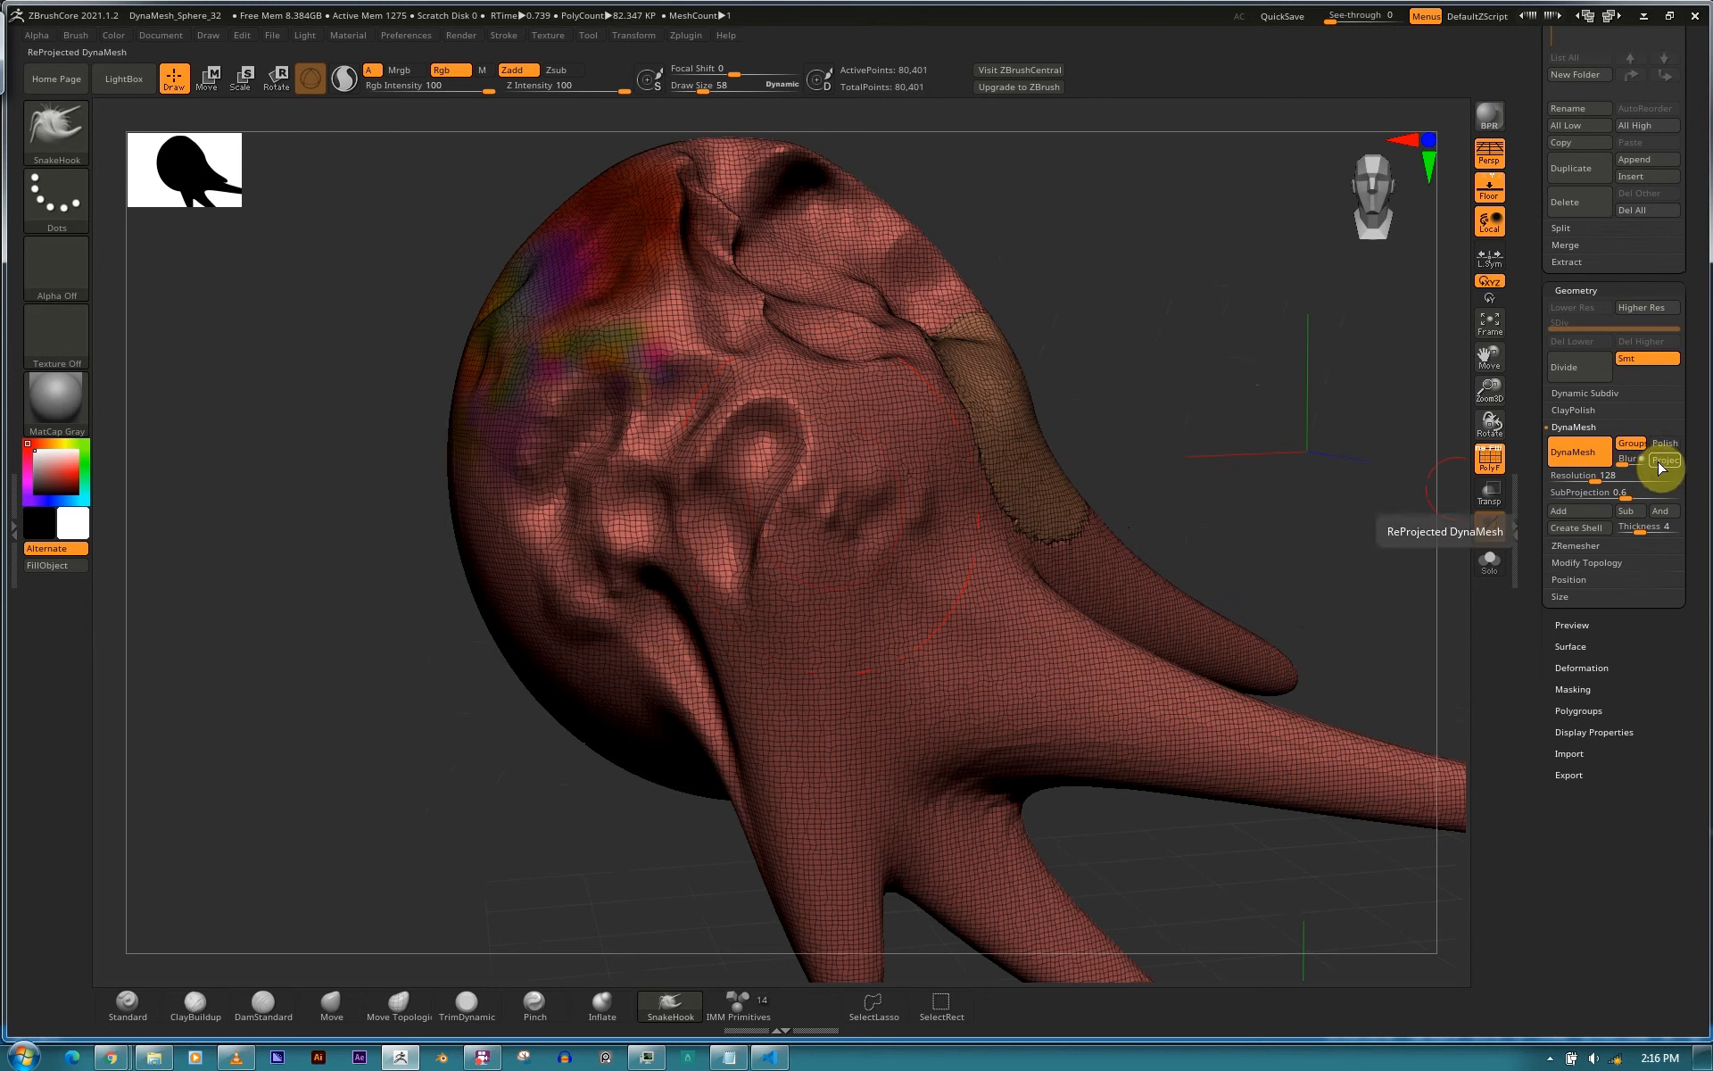
pyautogui.press('ctrl')
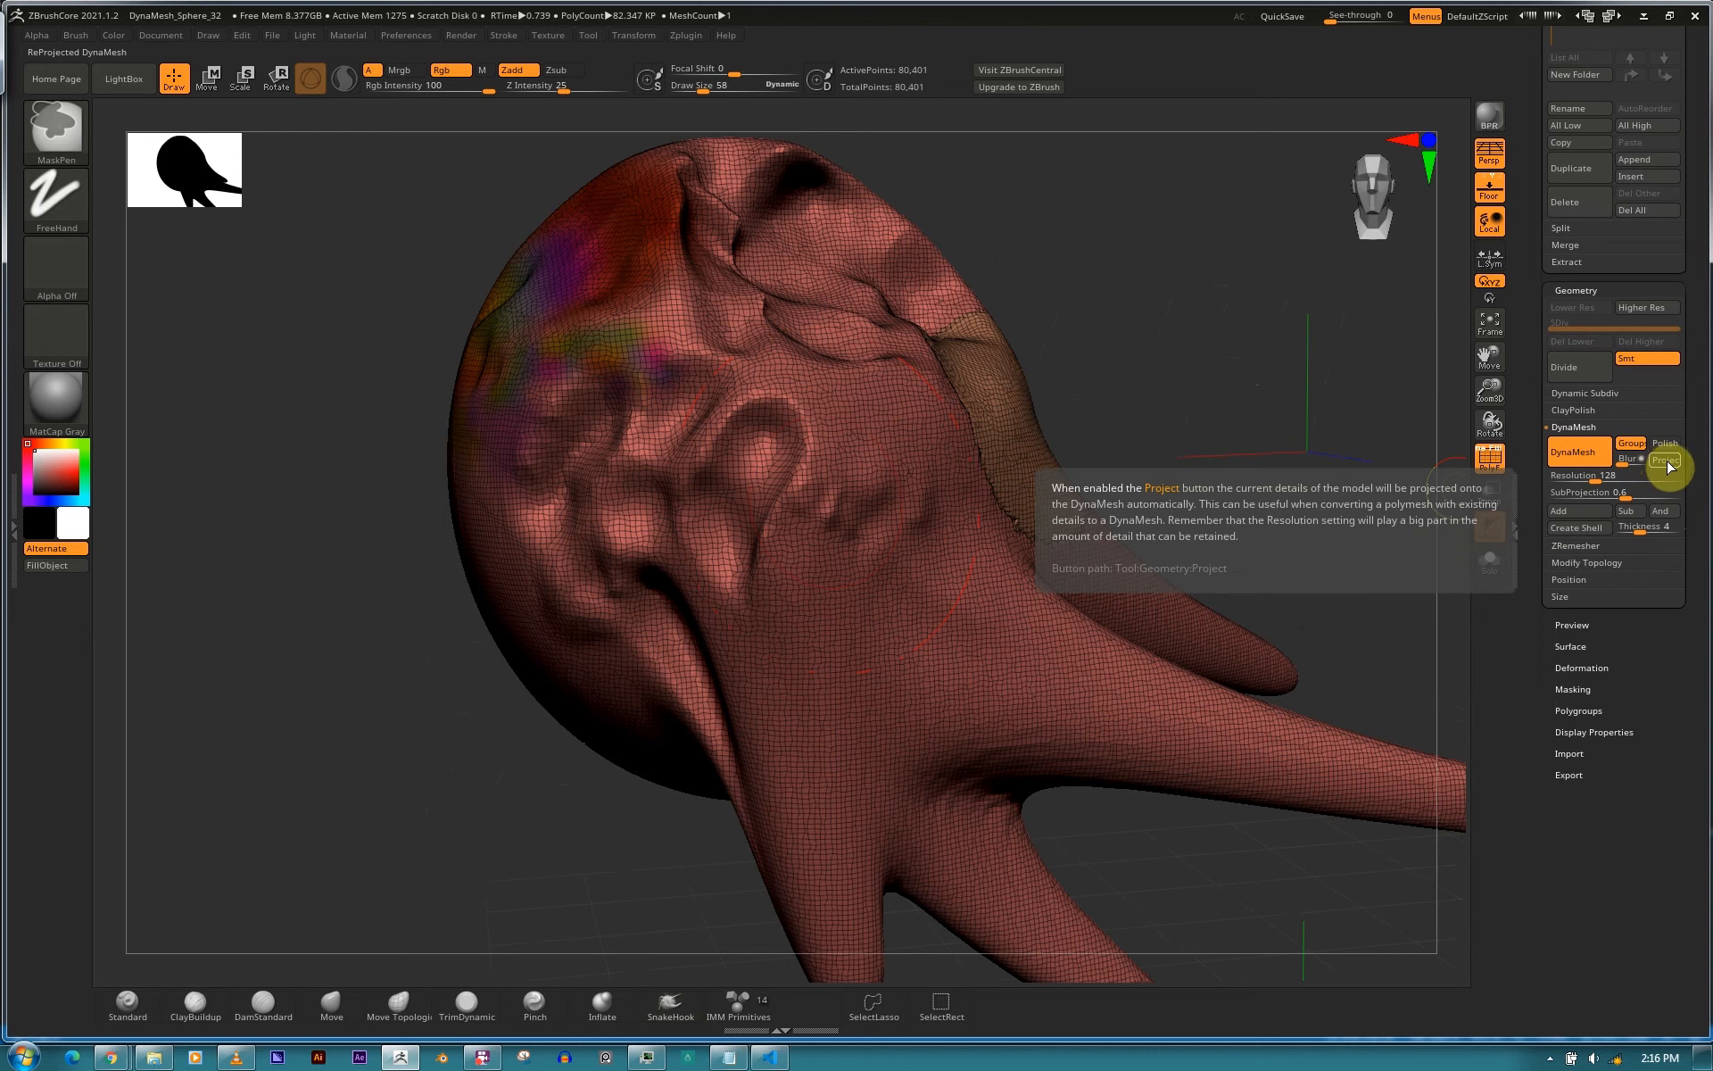
pyautogui.press('ctrl')
pyautogui.moveTo(1683, 451); pyautogui.dragTo(1689, 430)
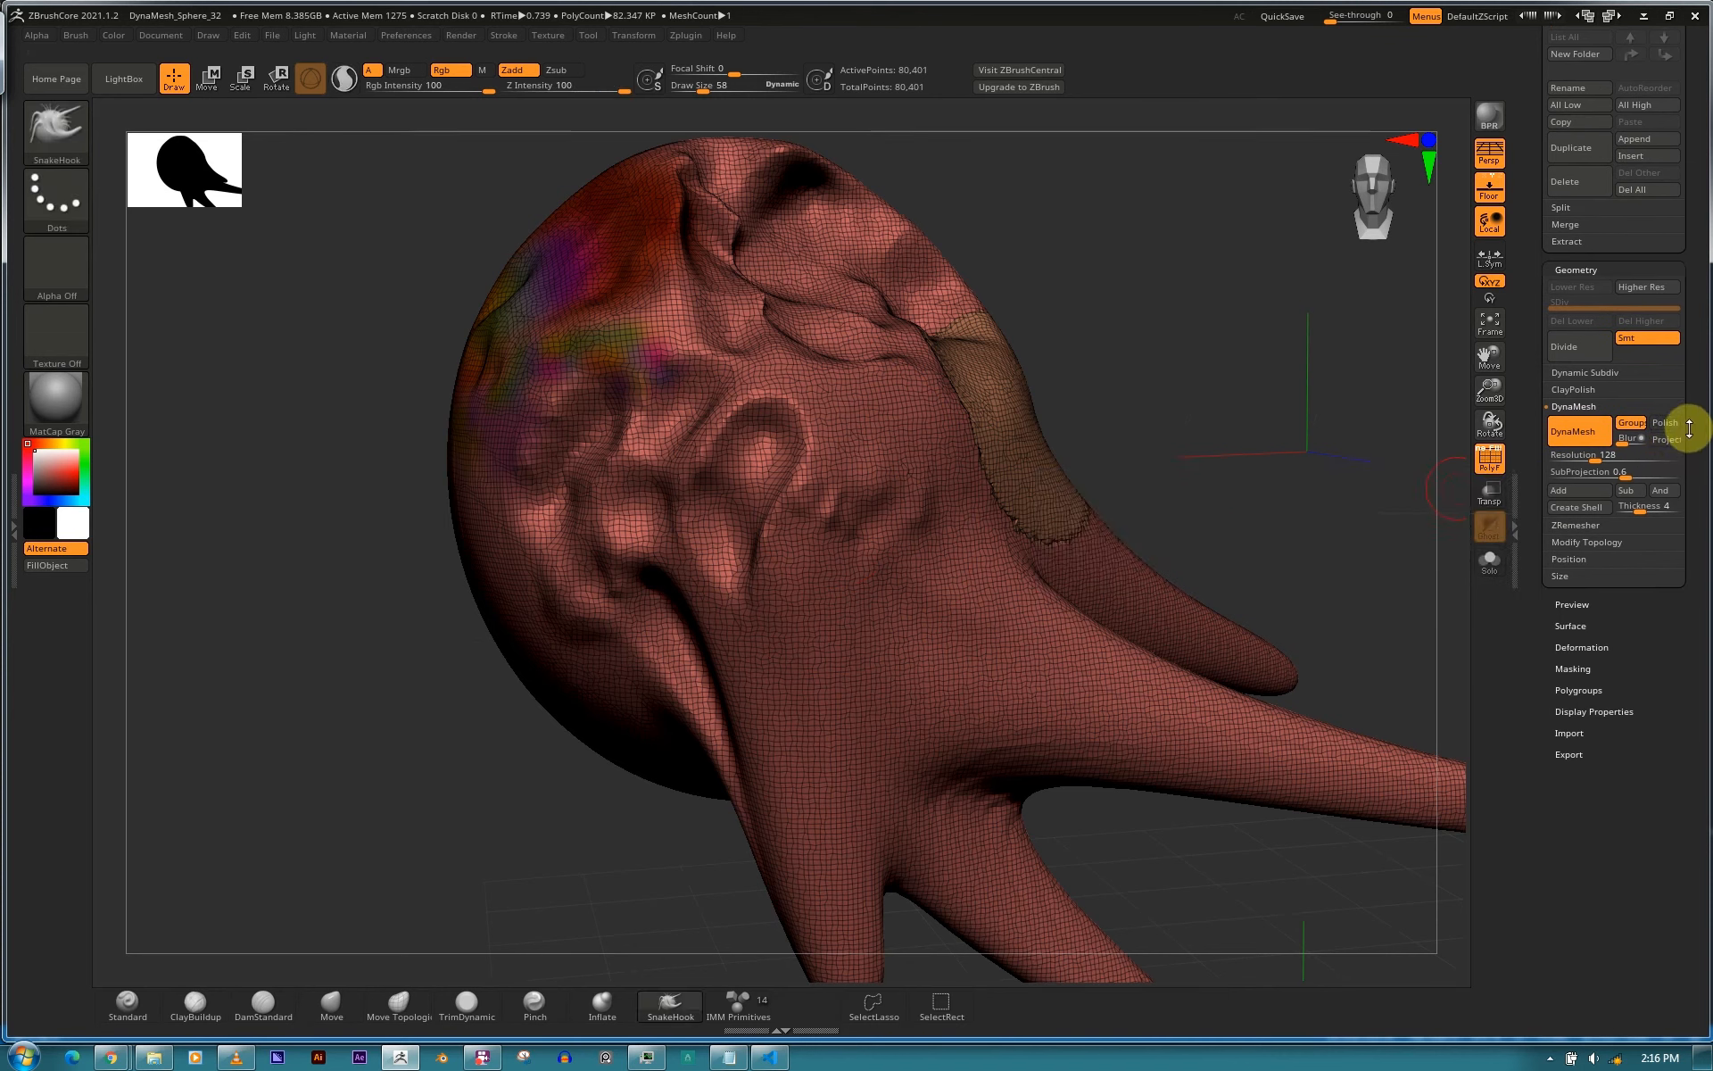
# Read the DynaMesh Blur description, set the Resolution to 64 and remesh the sphere.
pyautogui.press('ctrl')
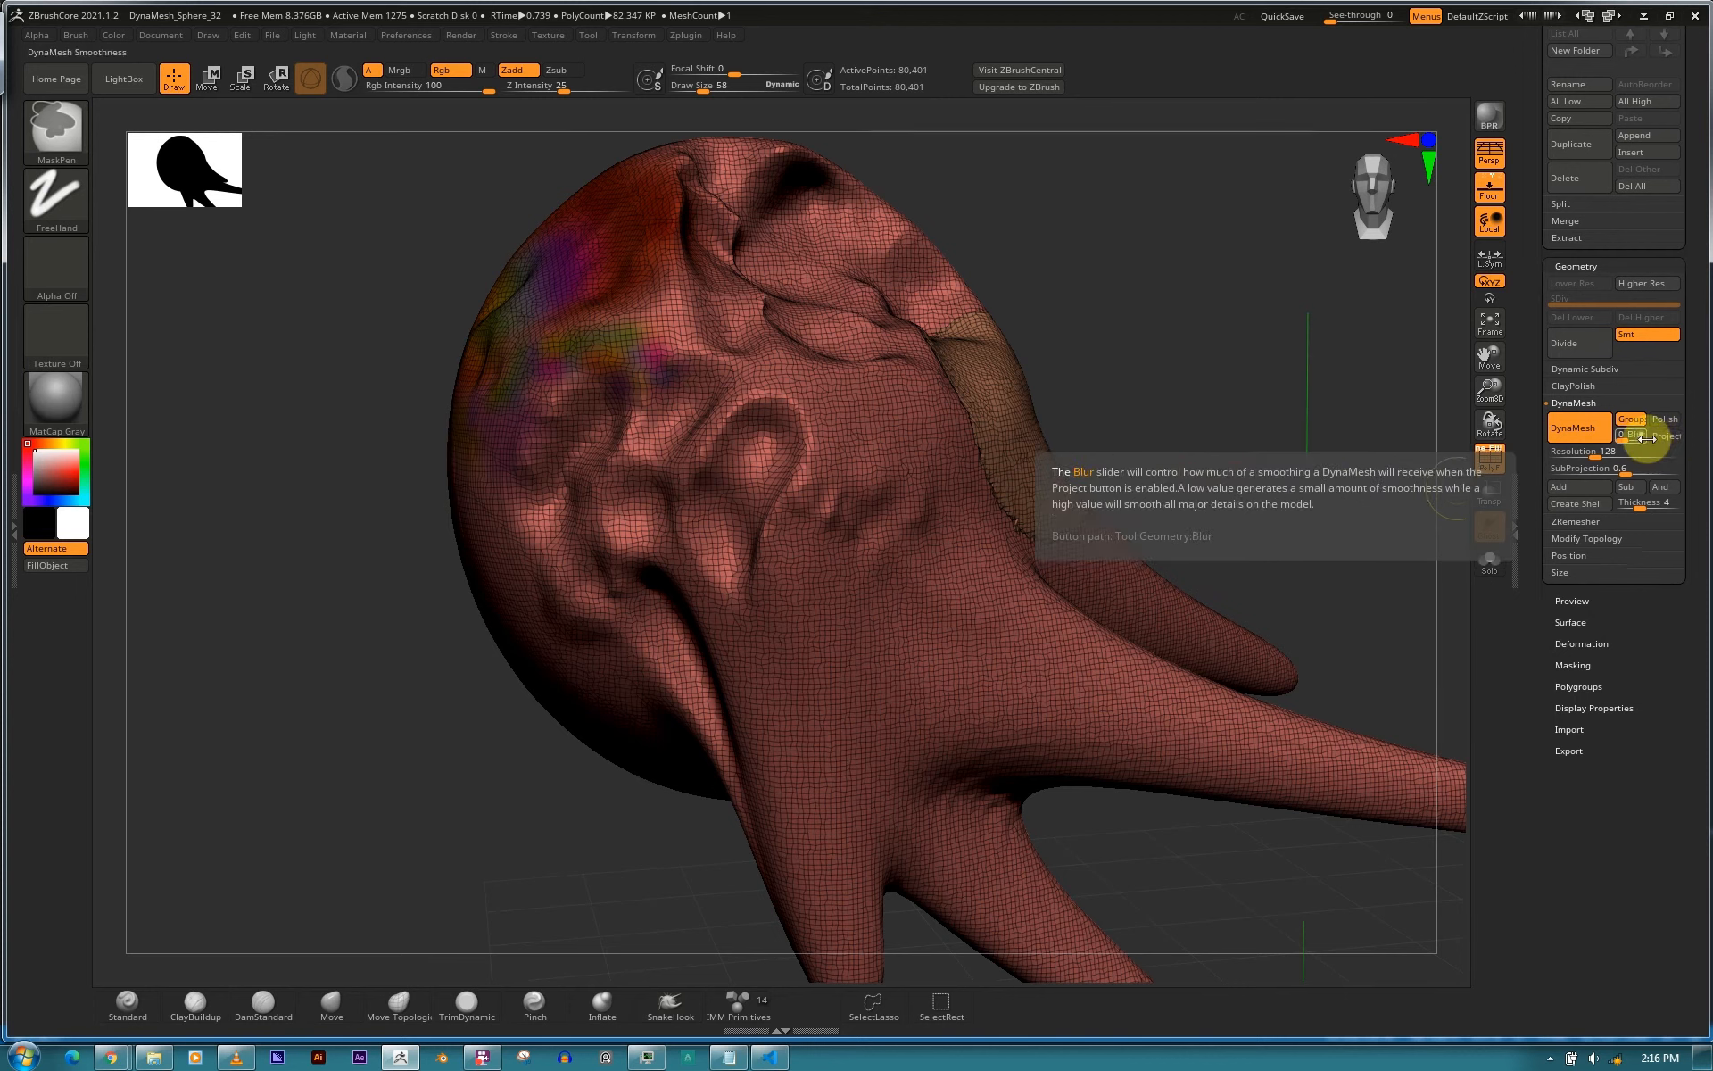
pyautogui.moveTo(1598, 456); pyautogui.dragTo(1585, 456)
pyautogui.moveTo(820, 507); pyautogui.dragTo(842, 489, button='right')
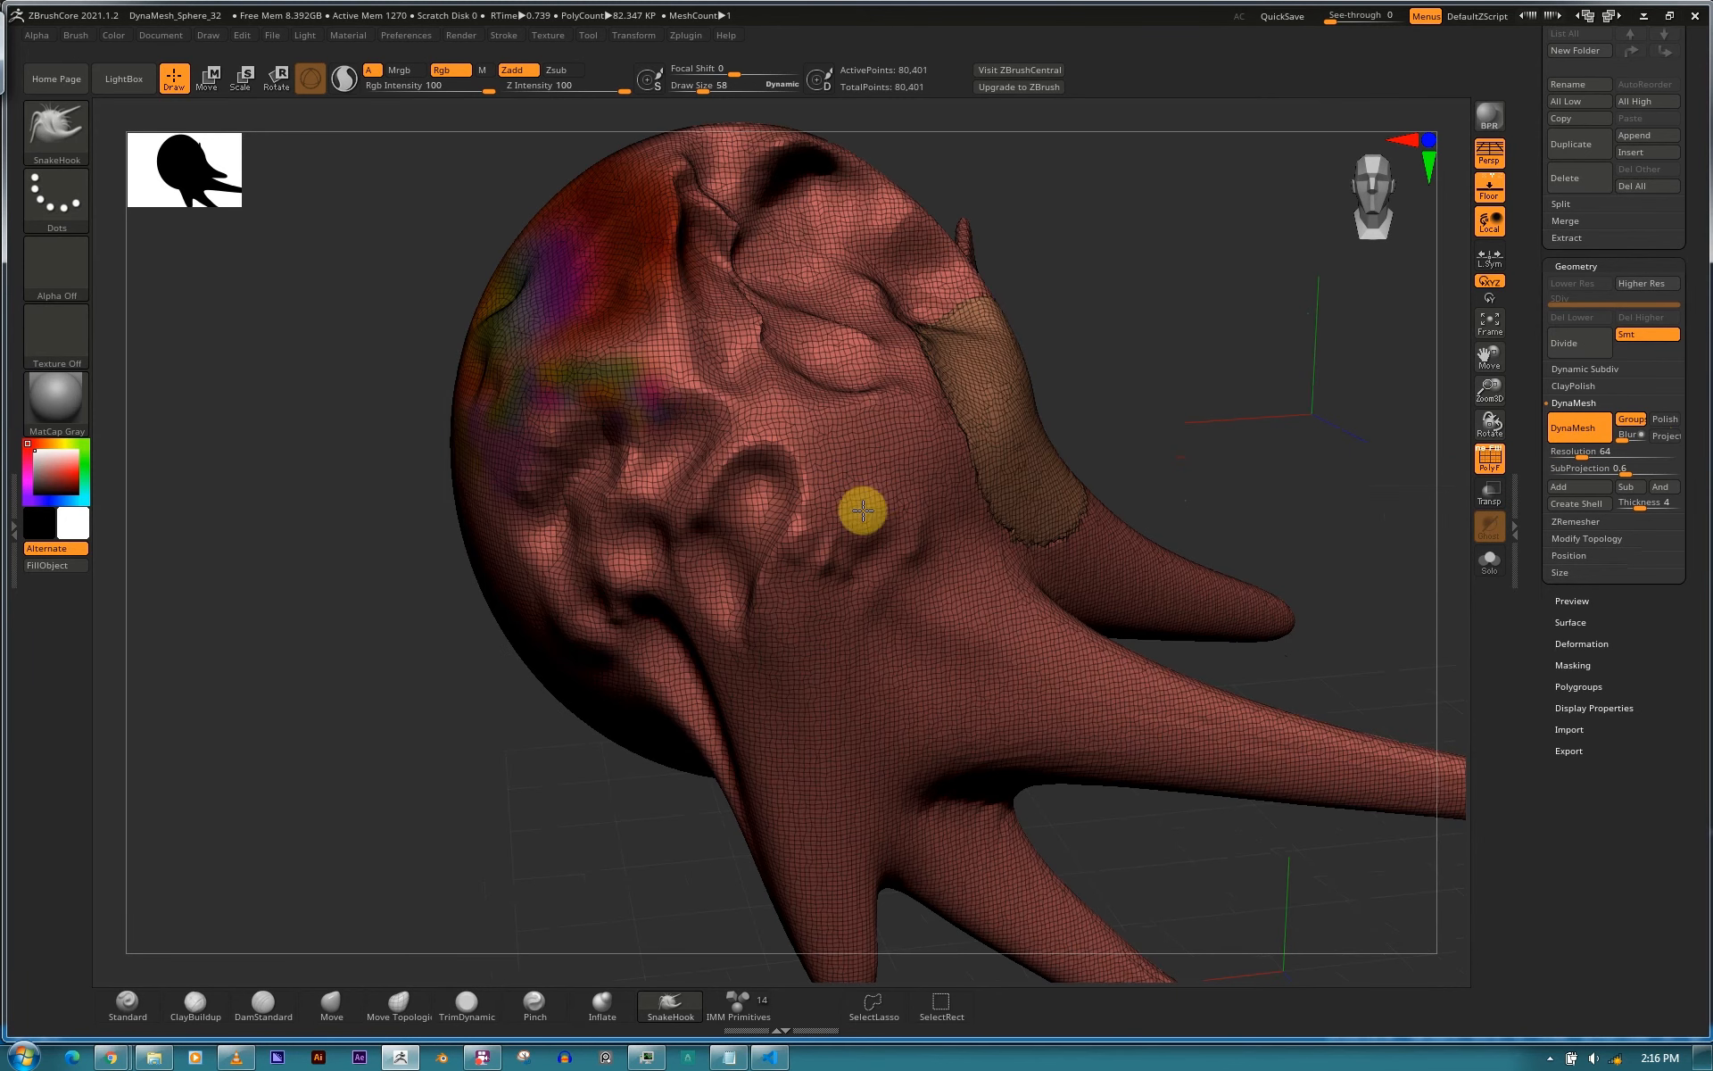
pyautogui.keyDown('ctrl'); pyautogui.moveTo(1315, 479); pyautogui.dragTo(1281, 488); pyautogui.keyUp('ctrl')
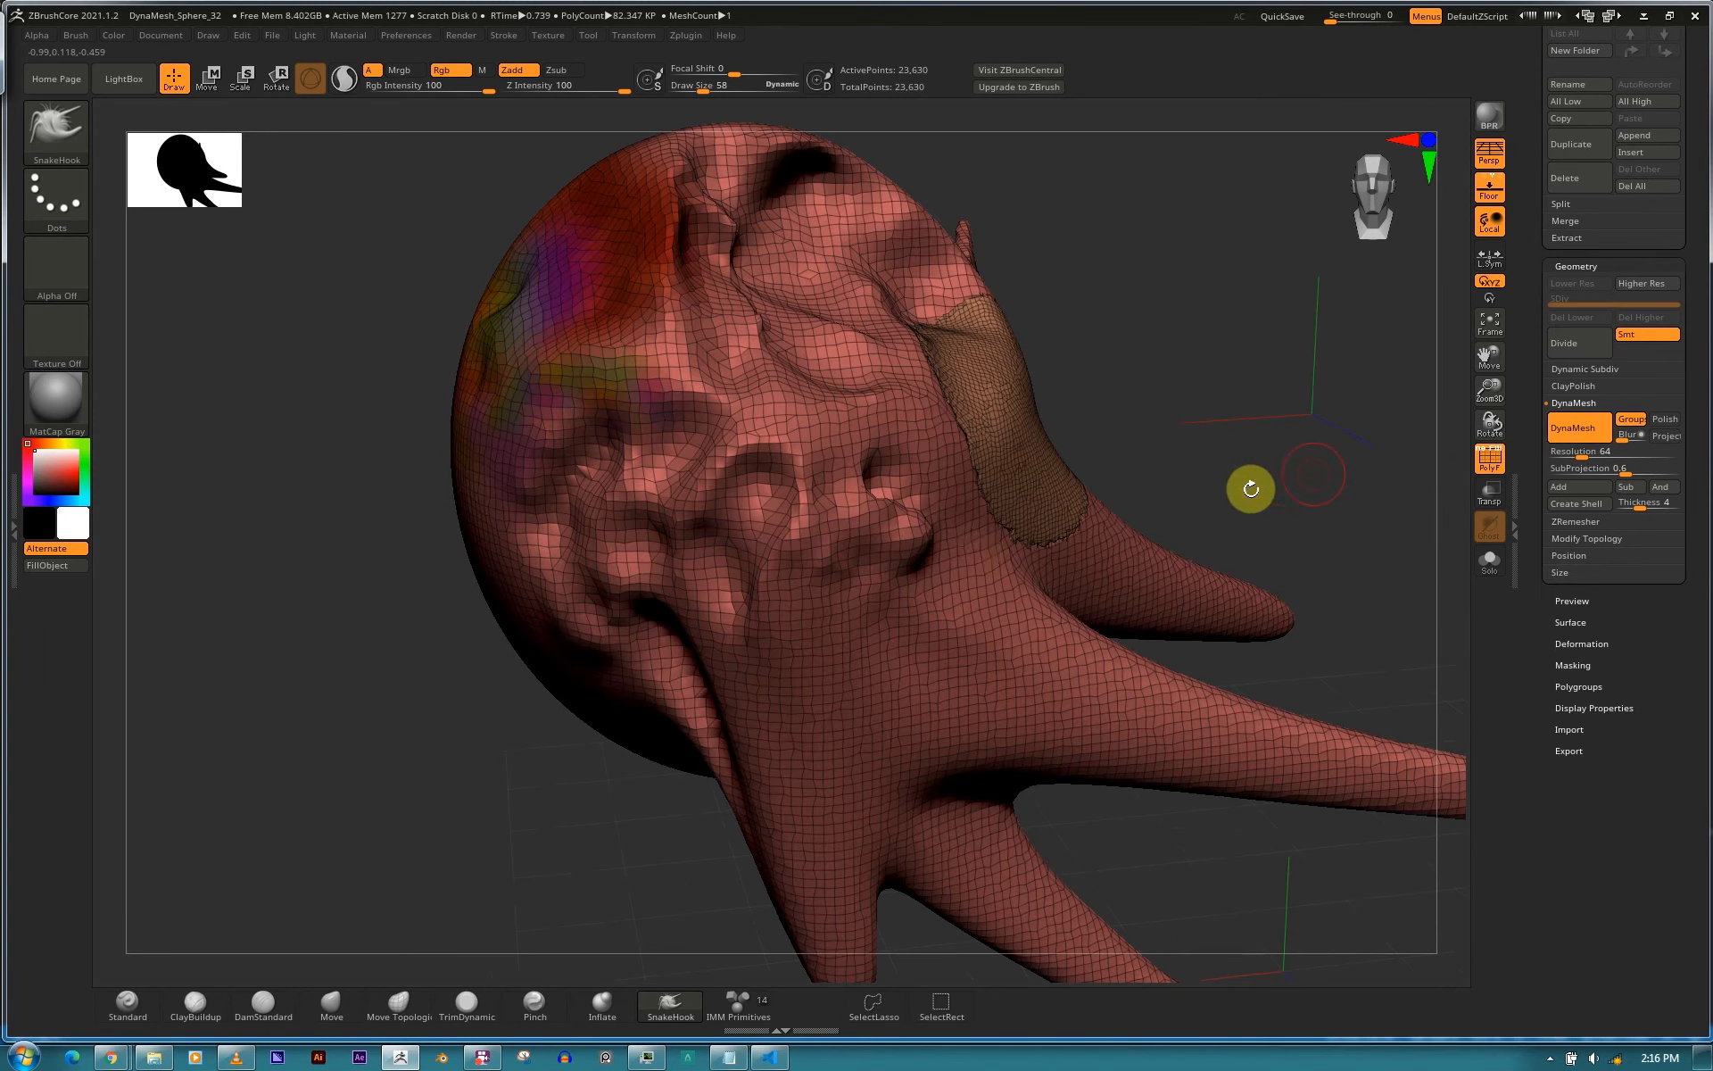
# Set the DynaMesh Resolution to 16, pull a spike from the face toward the tentacles with SnakeHook, and remesh.
pyautogui.moveTo(1578, 453); pyautogui.dragTo(1572, 459)
pyautogui.moveTo(899, 600)
pyautogui.mouseDown()
pyautogui.moveTo(1029, 723)
pyautogui.moveTo(1200, 763)
pyautogui.mouseUp()
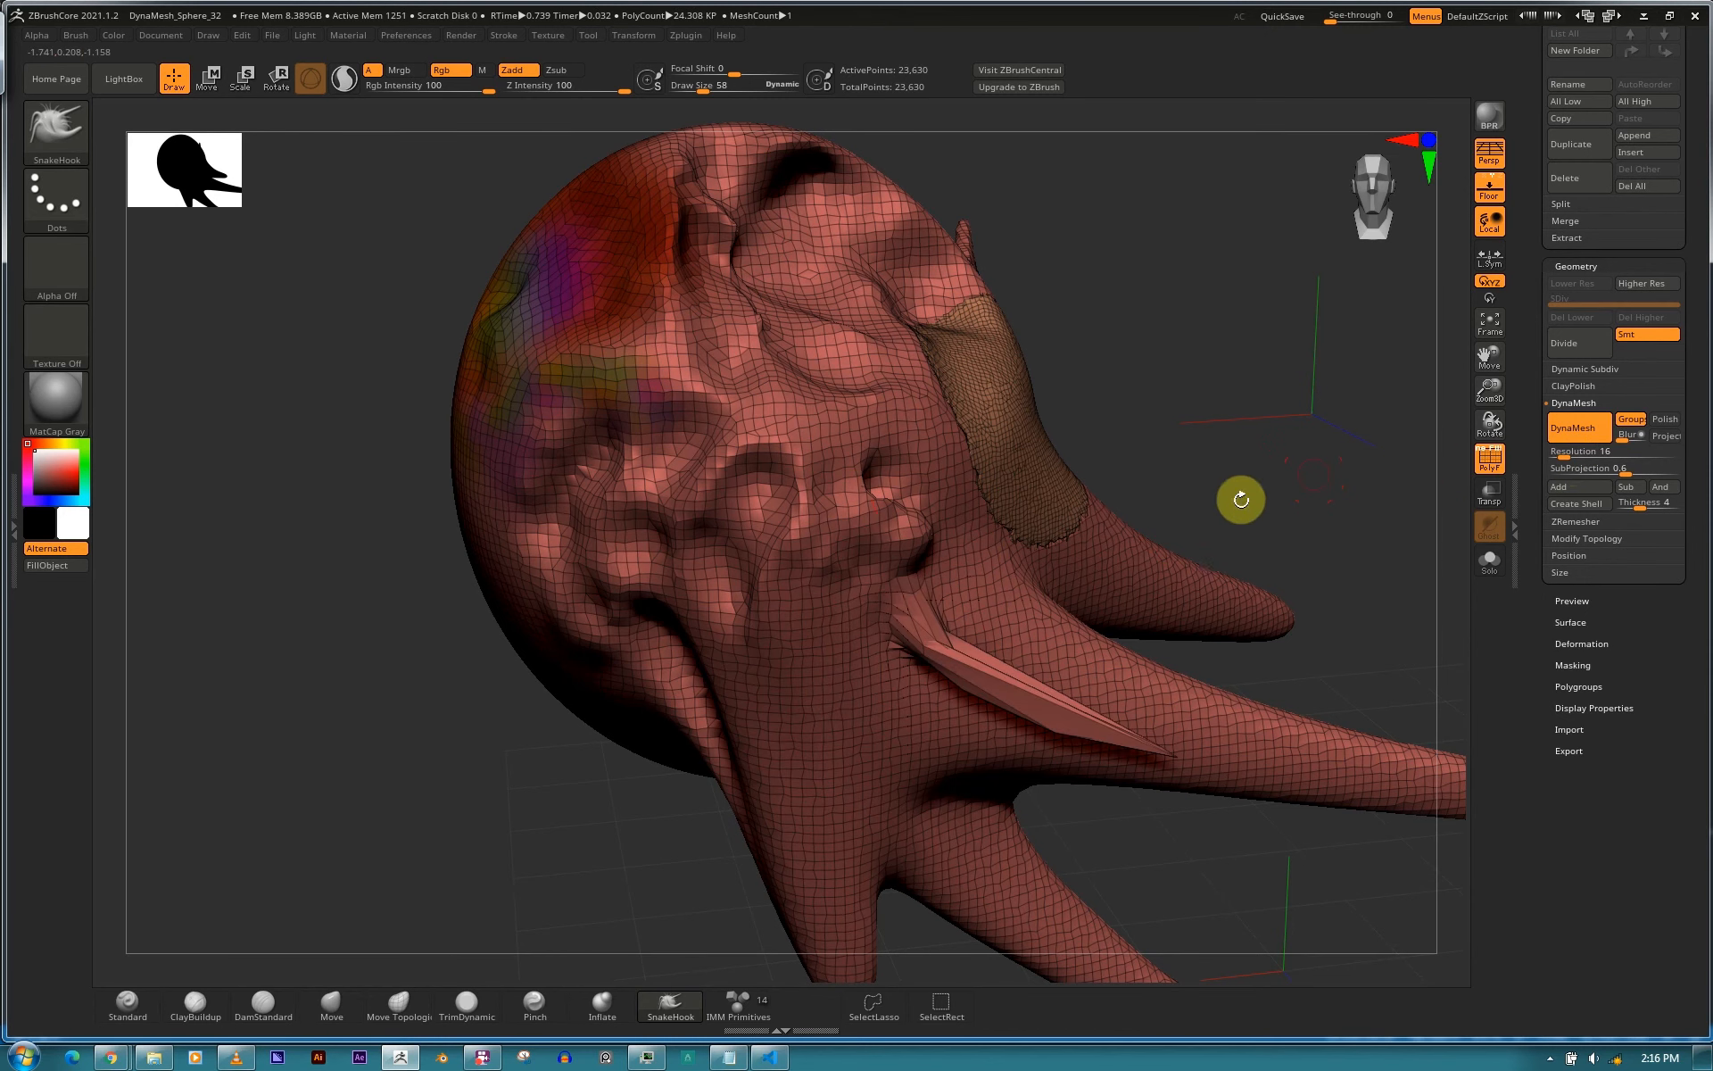
pyautogui.keyDown('ctrl'); pyautogui.moveTo(1398, 533); pyautogui.dragTo(1308, 547); pyautogui.keyUp('ctrl')
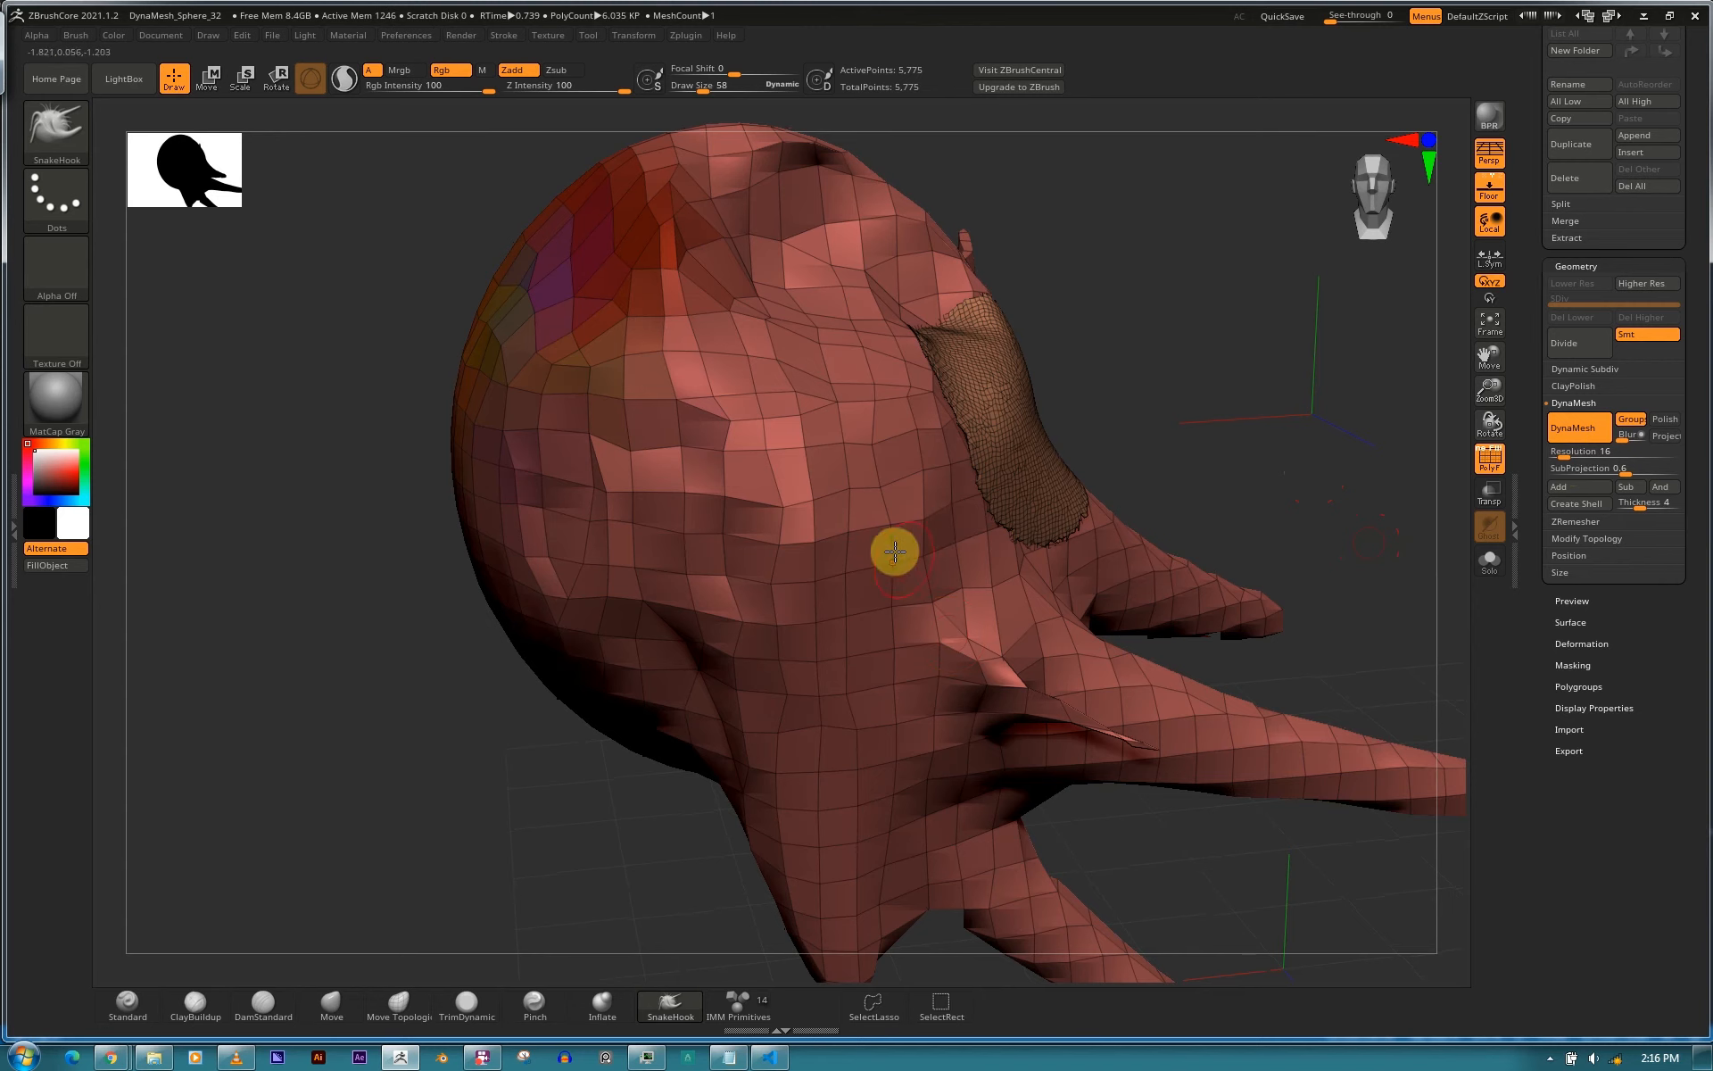
# Raise the DynaMesh Resolution to 416, remesh, and pull another SnakeHook spike sideways across the head.
pyautogui.moveTo(1576, 455); pyautogui.dragTo(1632, 456)
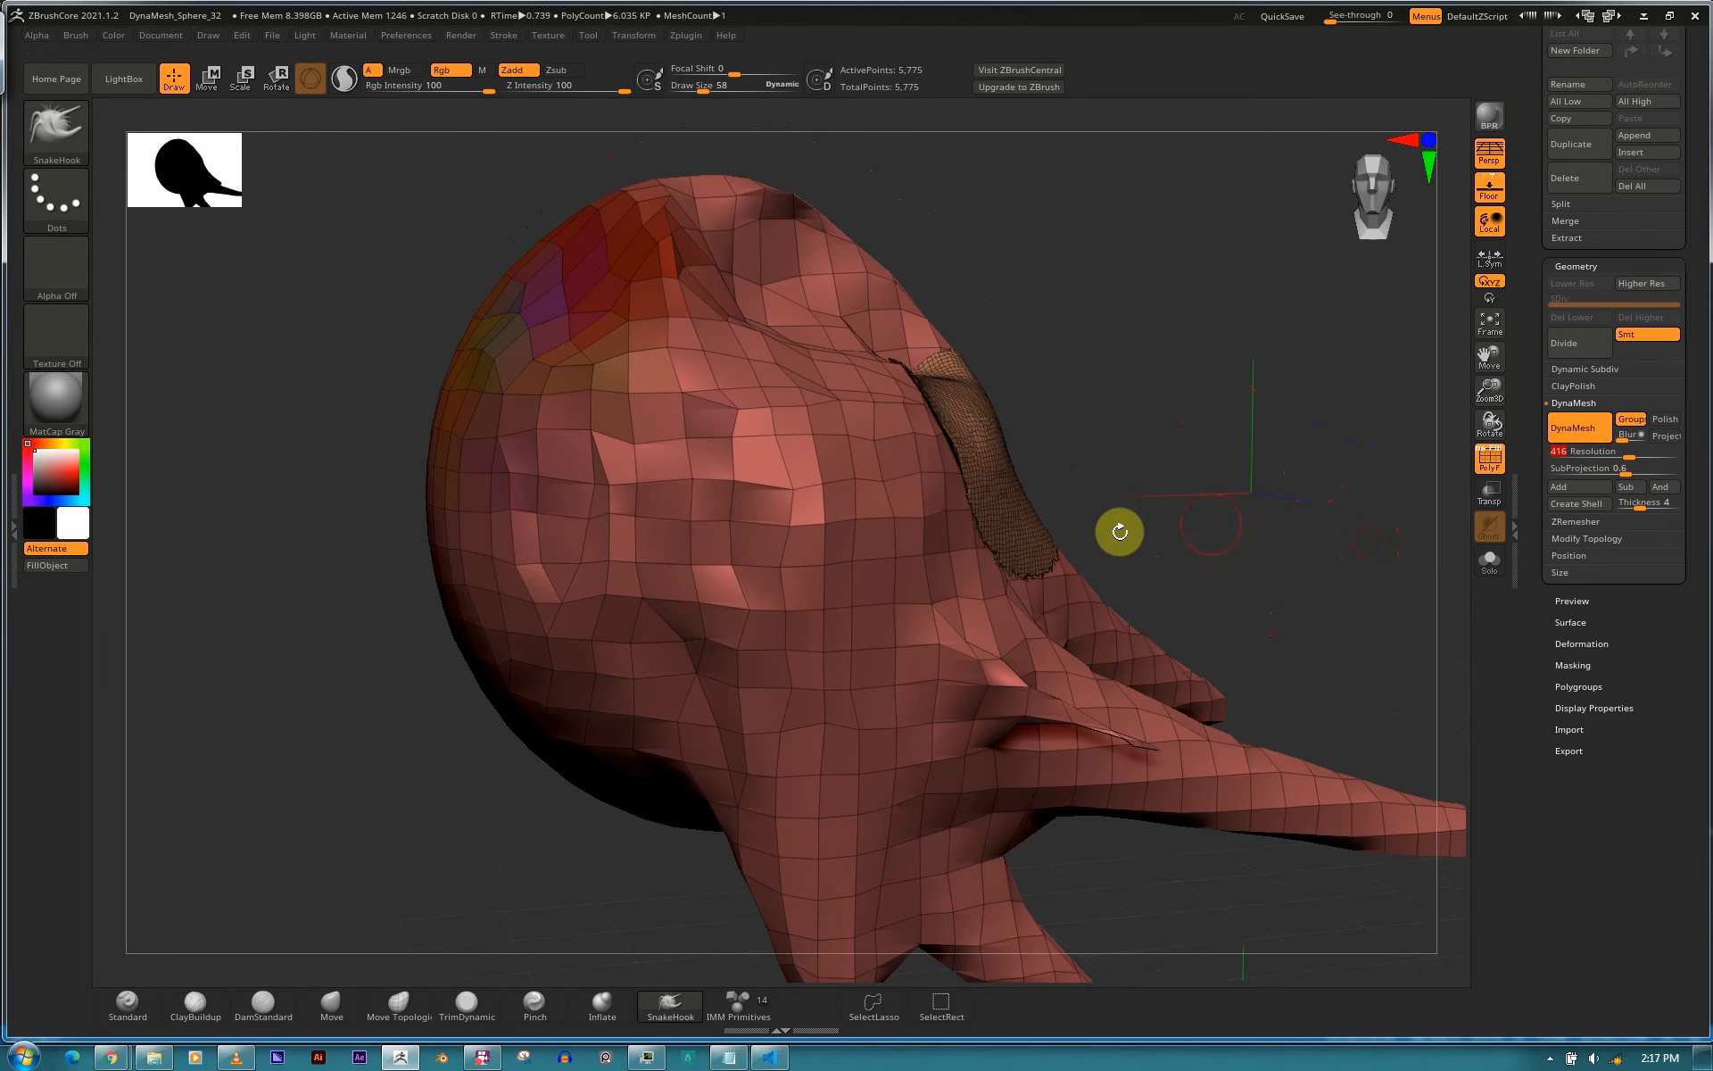
pyautogui.keyDown('ctrl'); pyautogui.moveTo(1210, 357); pyautogui.dragTo(1218, 473); pyautogui.keyUp('ctrl')
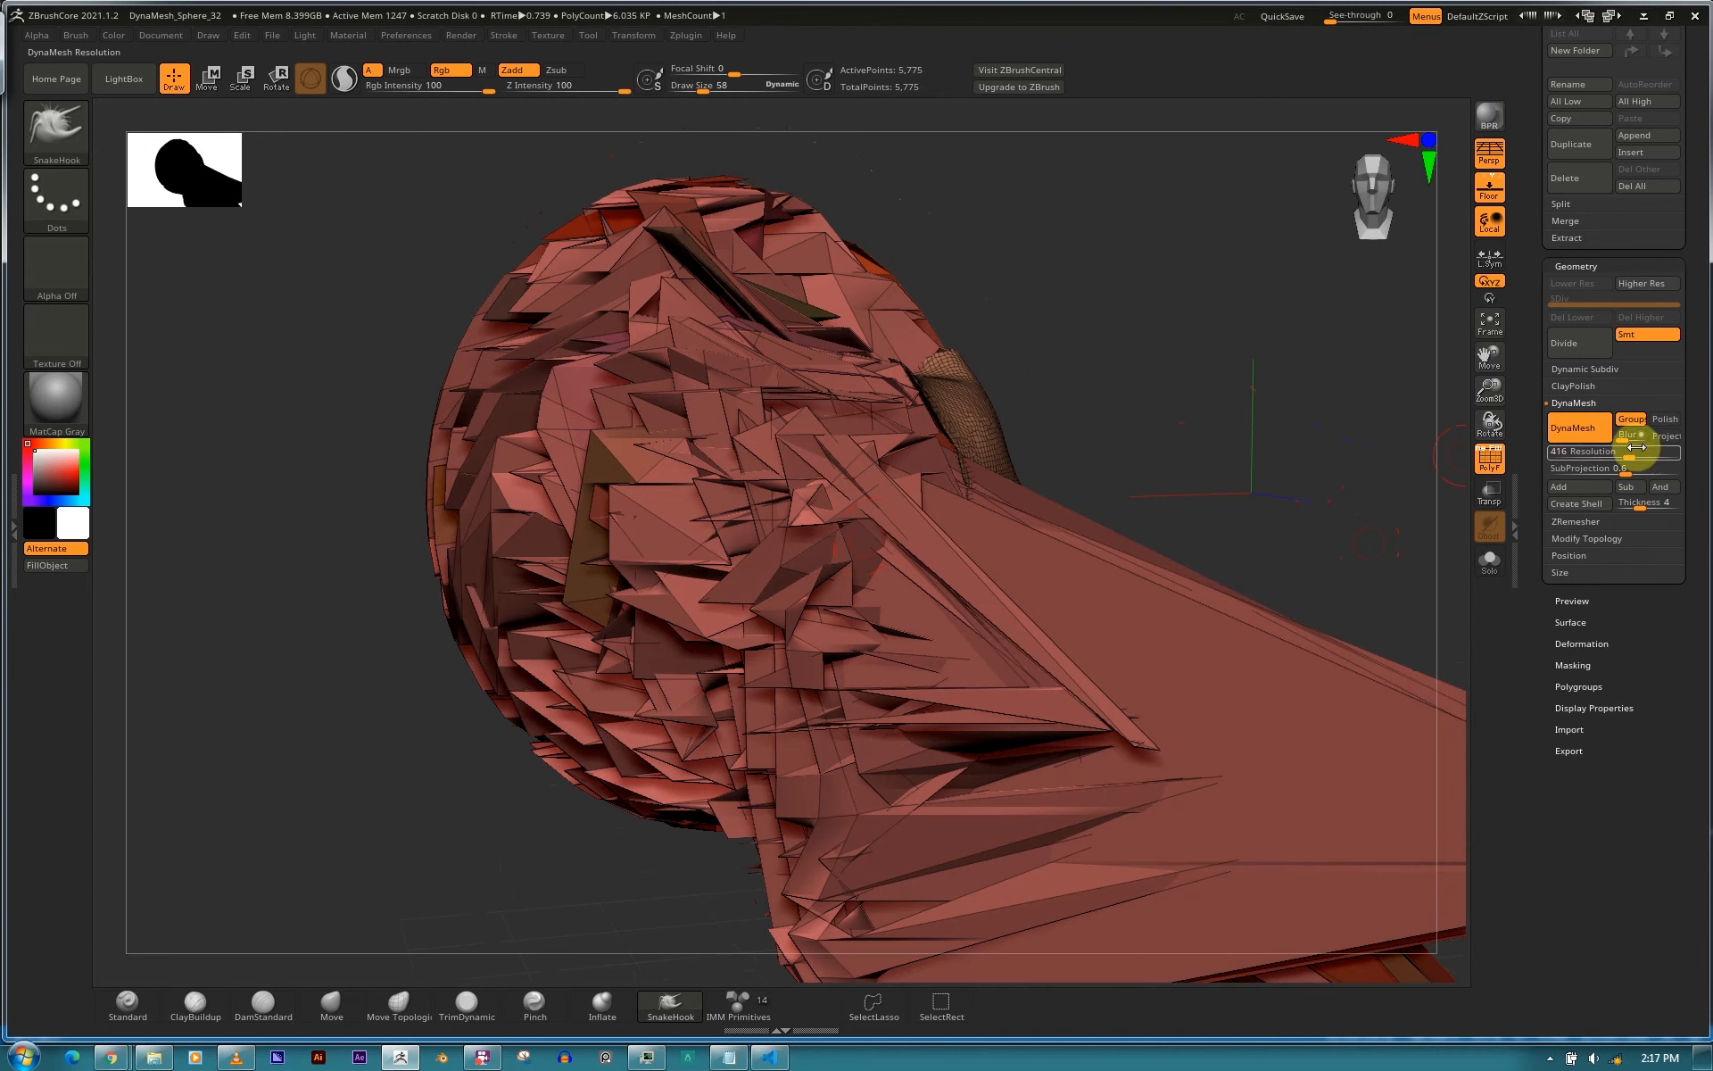
pyautogui.moveTo(803, 491)
pyautogui.mouseDown()
pyautogui.moveTo(639, 505)
pyautogui.moveTo(491, 584)
pyautogui.mouseUp()
pyautogui.press('ctrl')
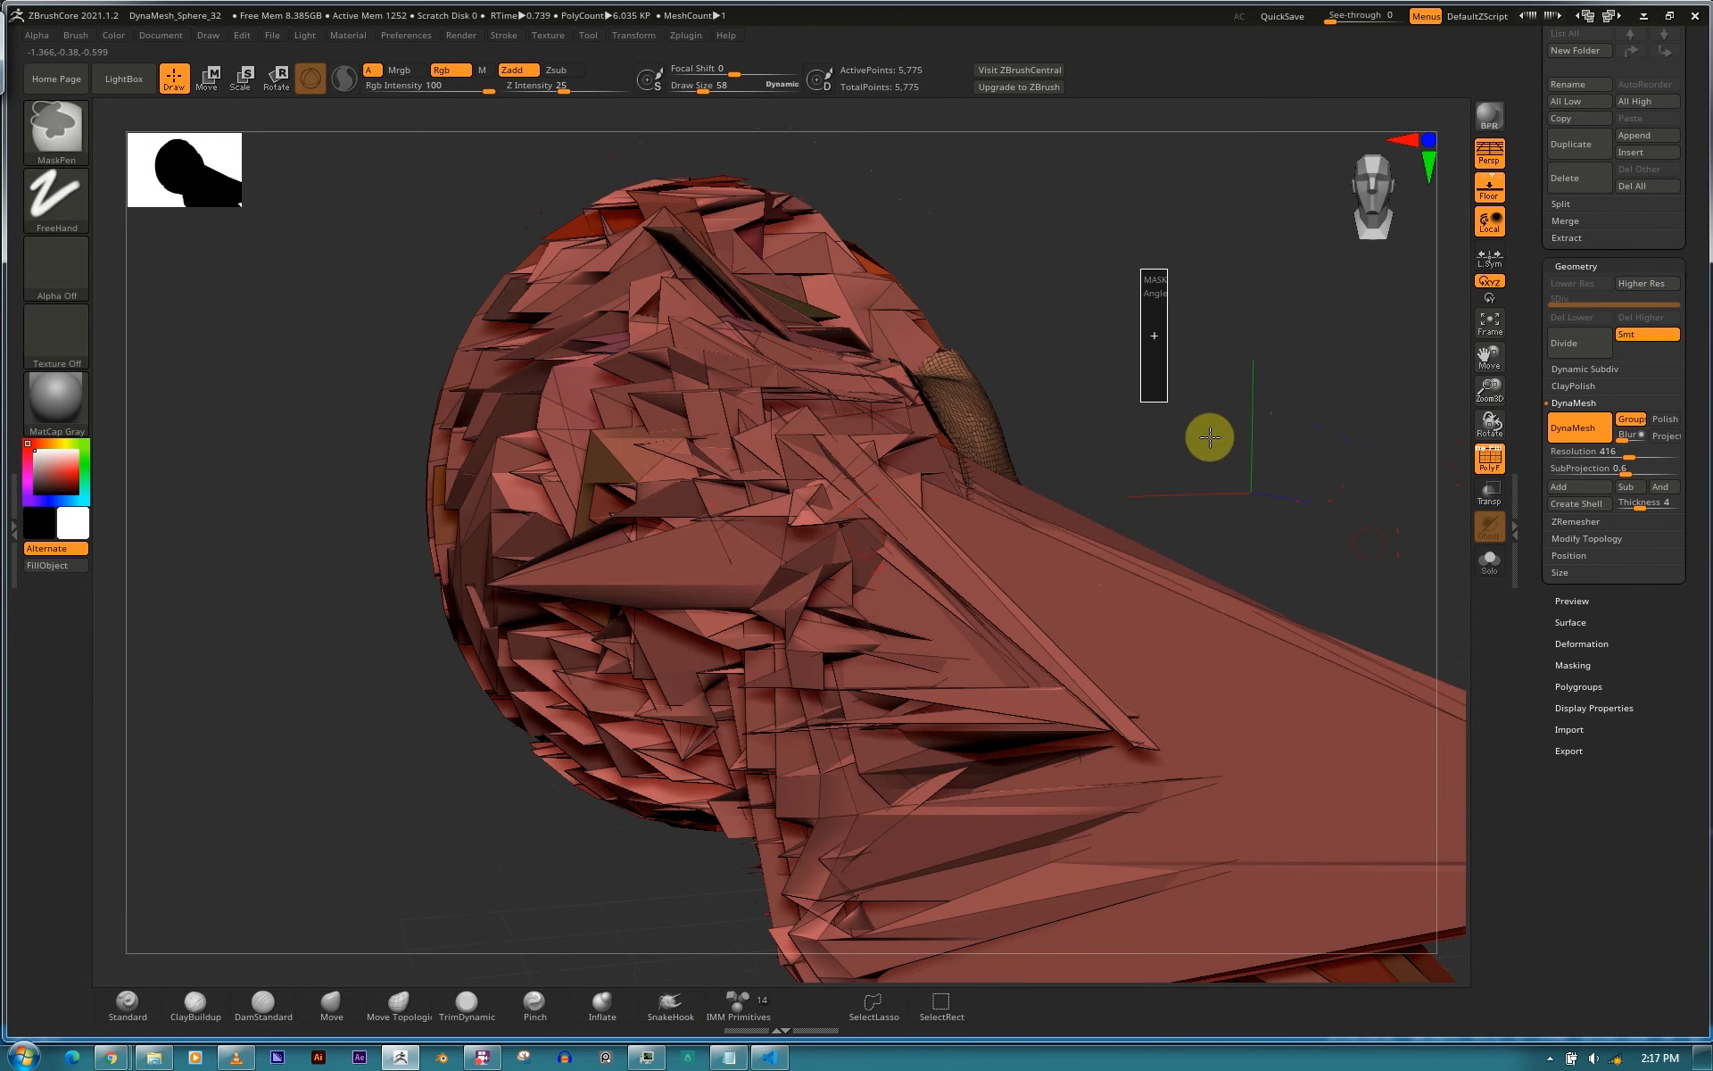
pyautogui.keyDown('ctrl'); pyautogui.click(1211, 435); pyautogui.keyUp('ctrl')
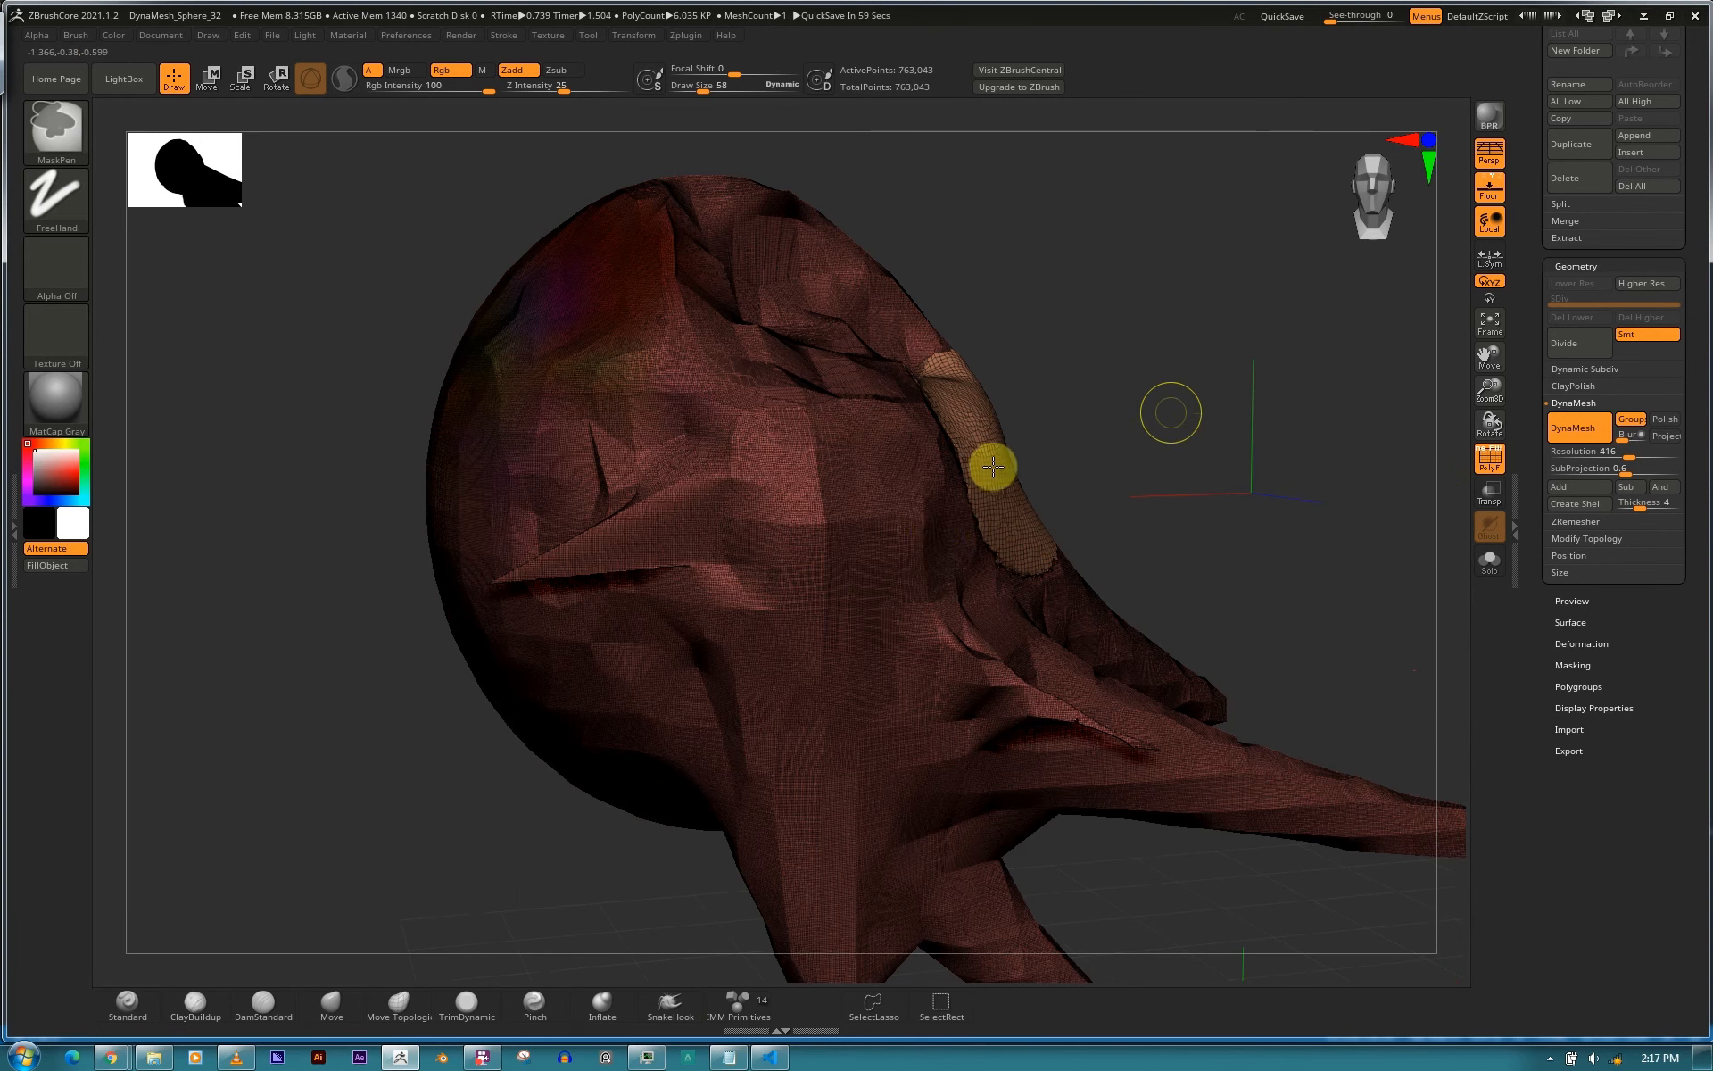
# Lower the DynaMesh Resolution to 48 and remesh the sculpted sphere.
pyautogui.moveTo(1237, 477); pyautogui.dragTo(1292, 469)
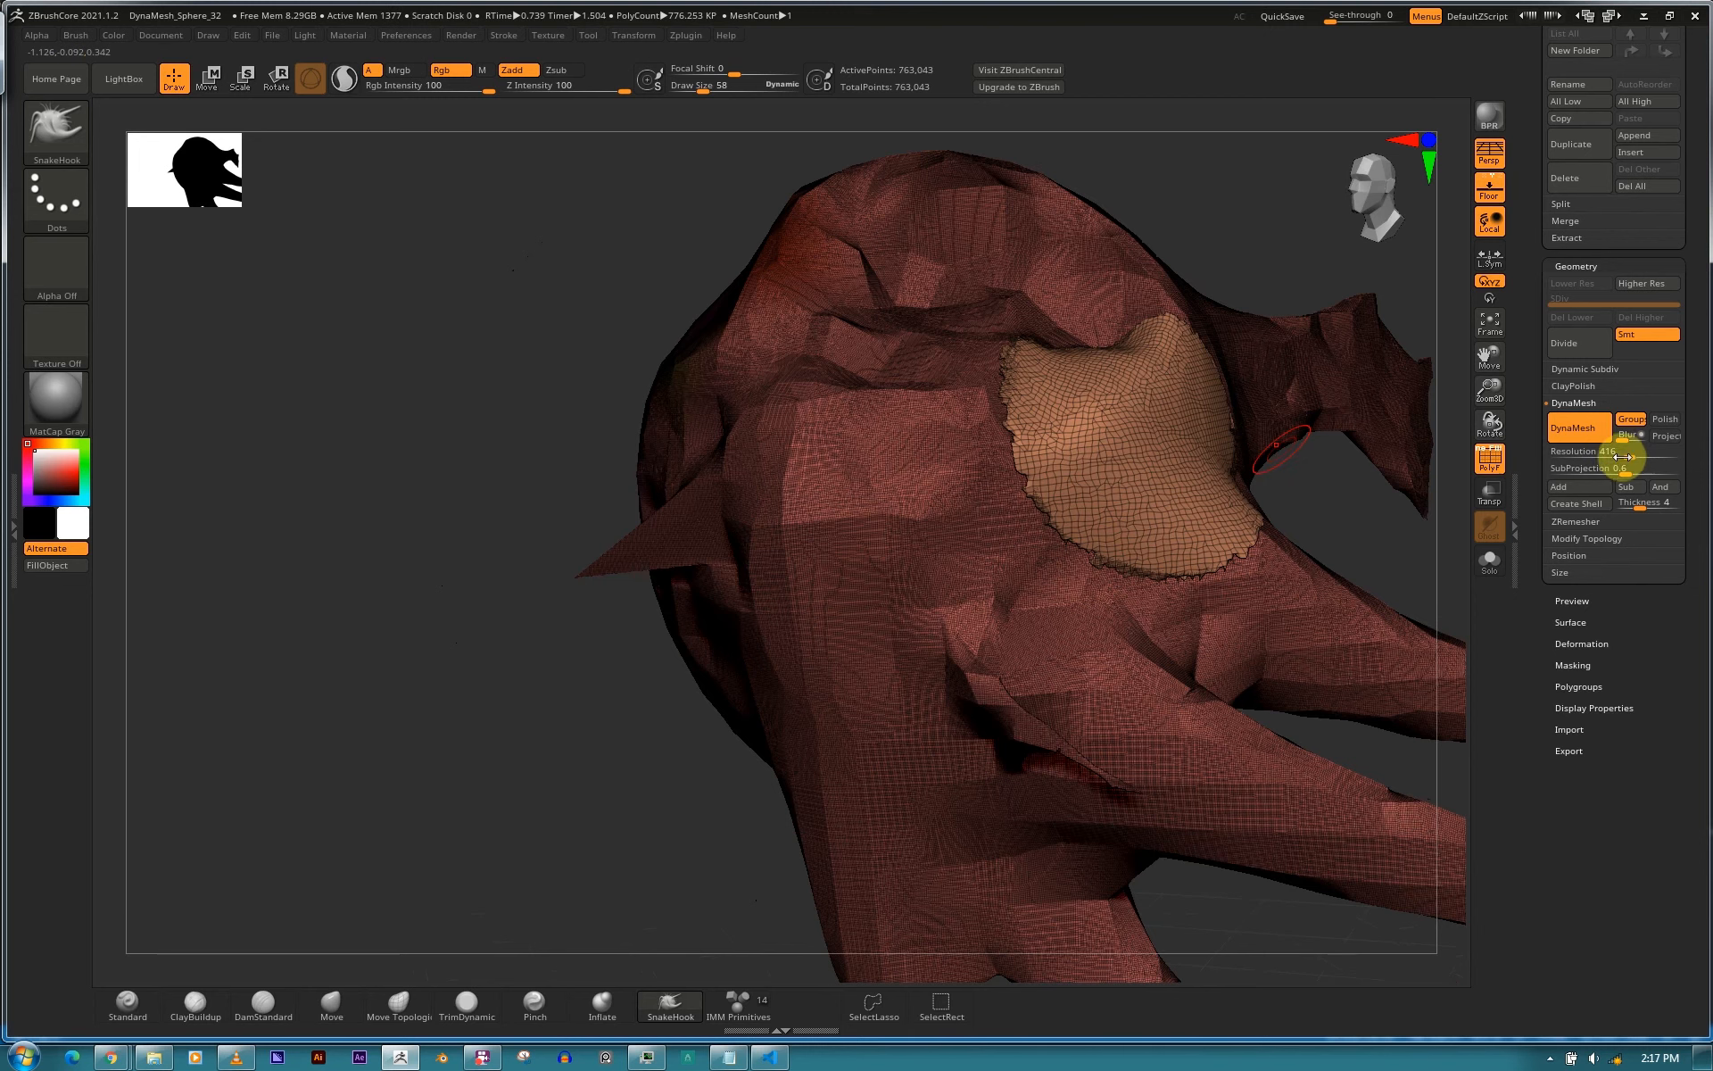
pyautogui.moveTo(1624, 454)
pyautogui.mouseDown()
pyautogui.moveTo(1553, 459)
pyautogui.moveTo(1568, 452)
pyautogui.mouseUp()
pyautogui.keyDown('ctrl'); pyautogui.moveTo(1279, 286); pyautogui.dragTo(1492, 504); pyautogui.keyUp('ctrl')
pyautogui.moveTo(1365, 513); pyautogui.dragTo(1391, 509)
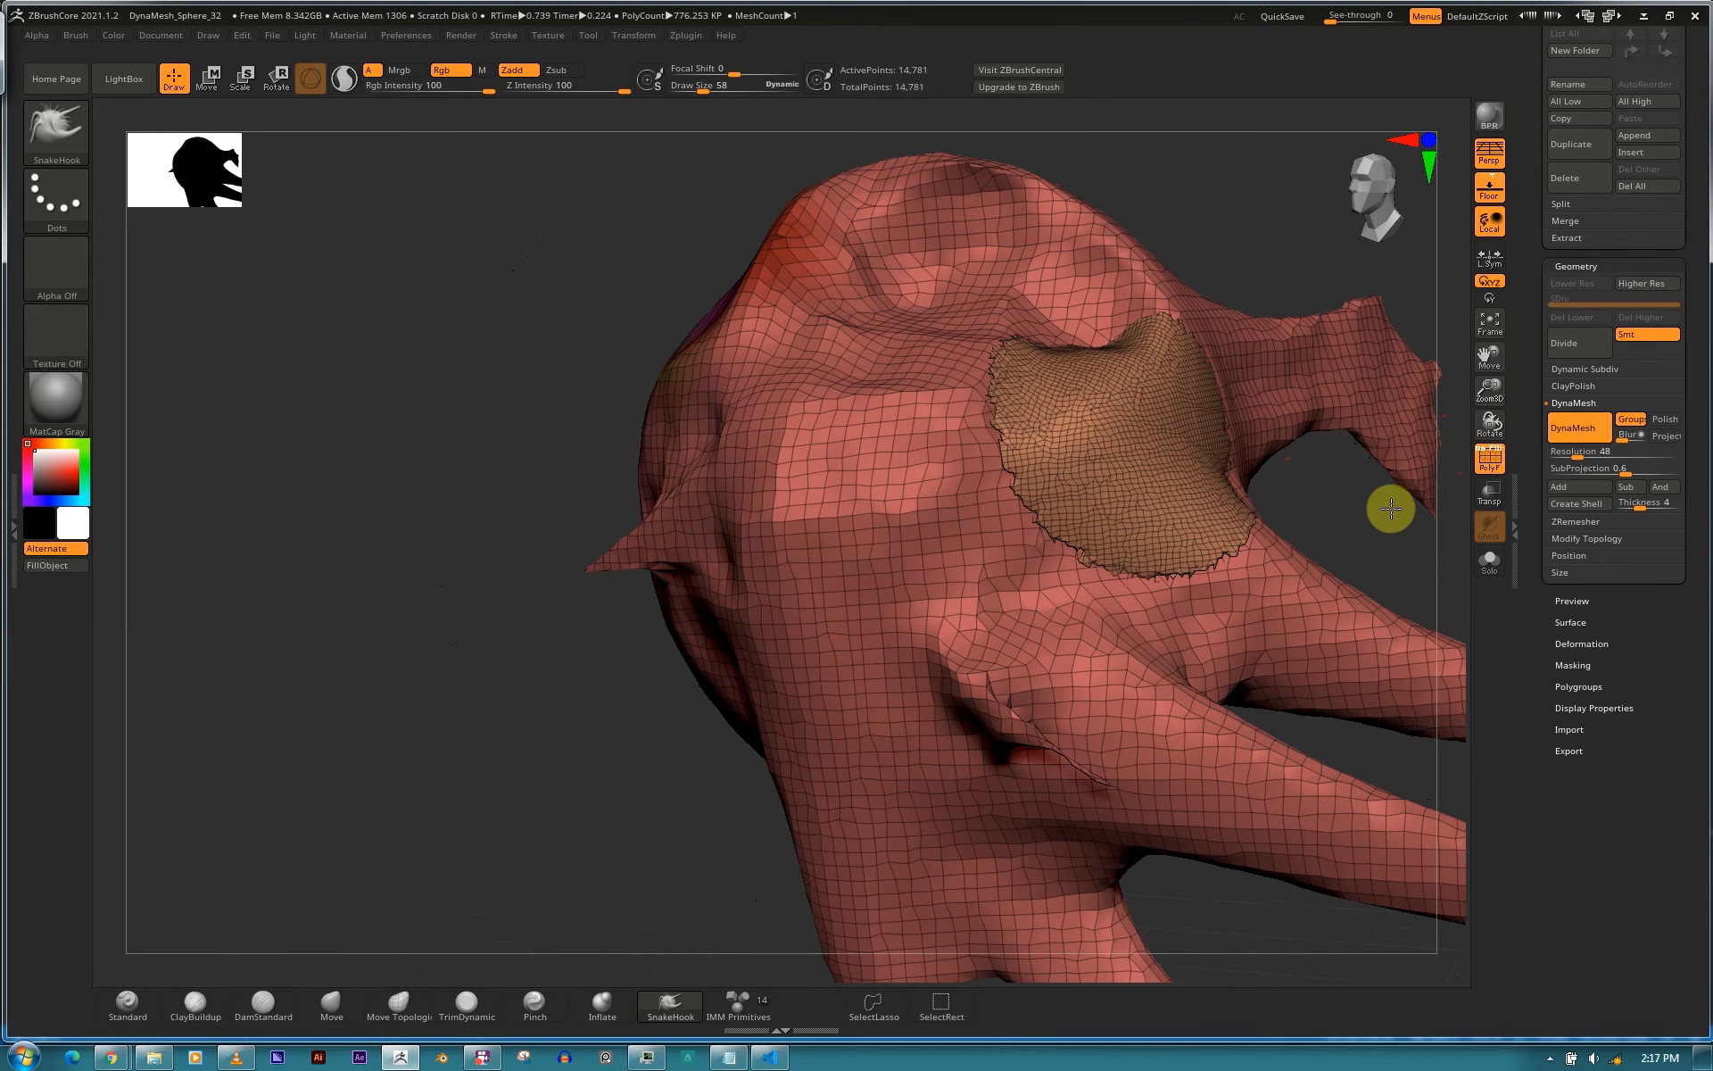
# Examine the DynaMesh Add, Sub and And options and view the remeshed head from several sides.
pyautogui.keyDown('shift'); pyautogui.moveTo(1332, 283); pyautogui.dragTo(1171, 306); pyautogui.keyUp('shift')
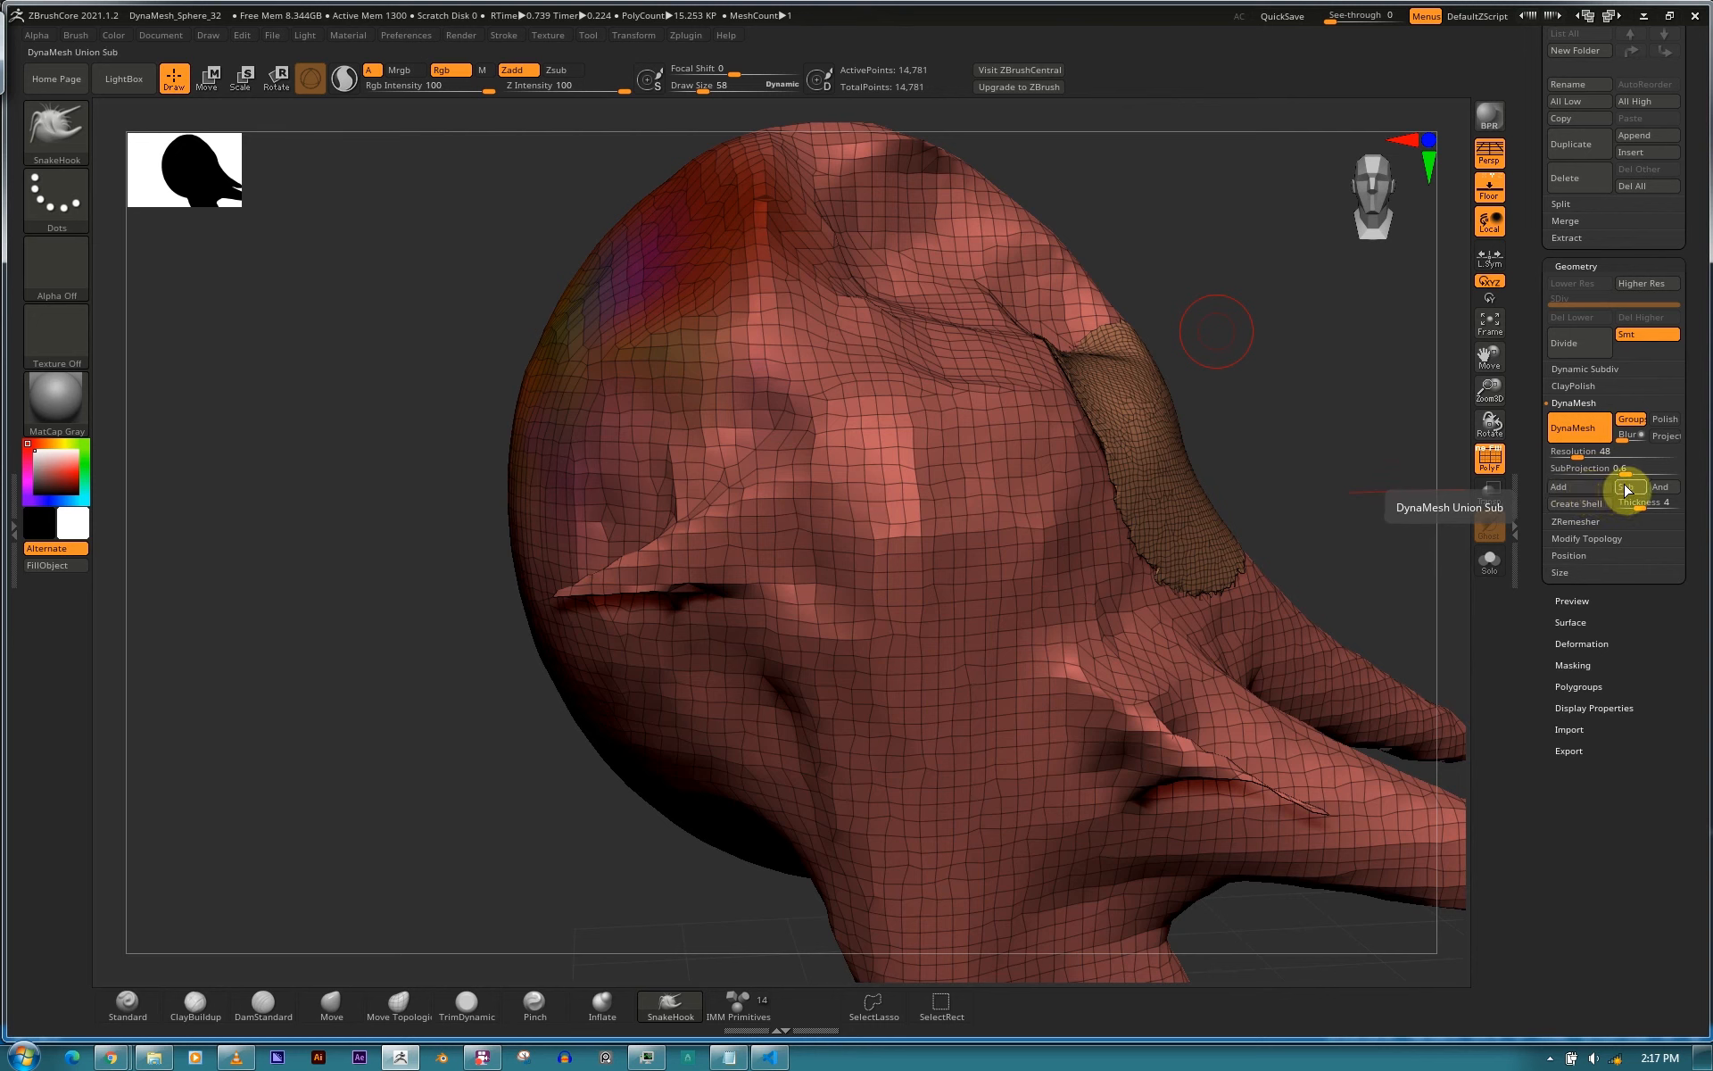
pyautogui.press('ctrl')
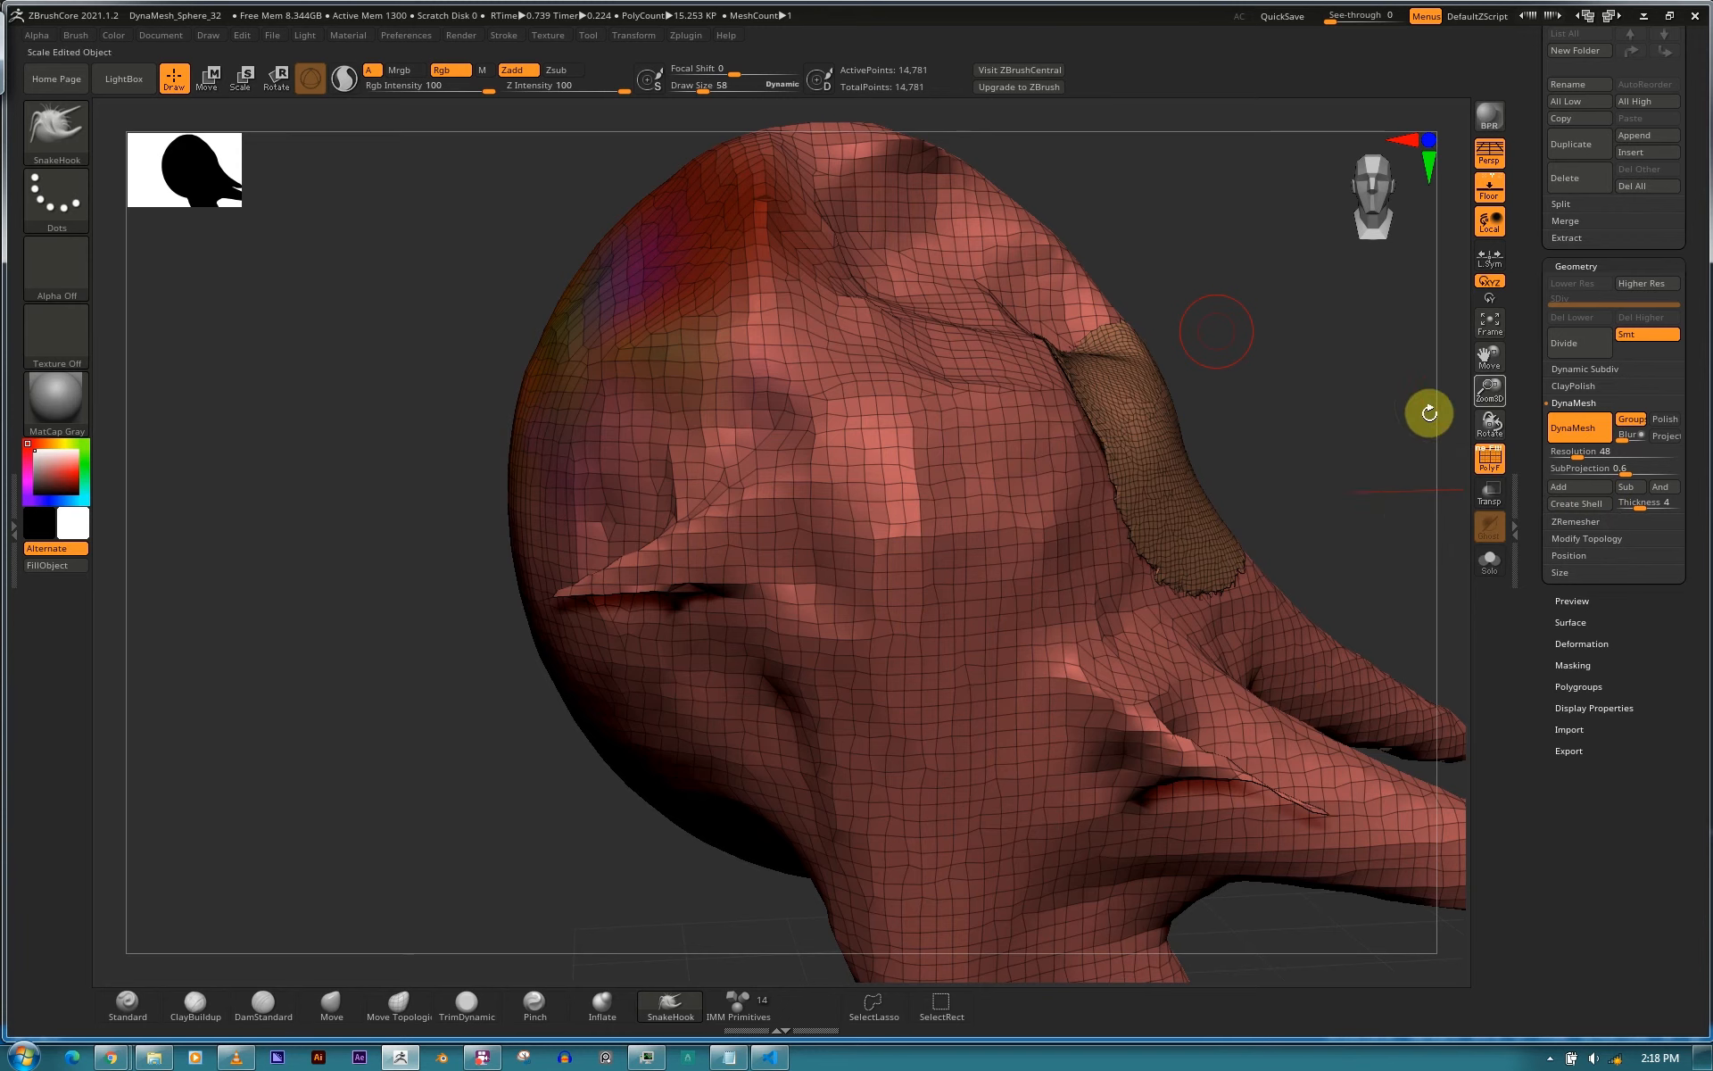
pyautogui.moveTo(1344, 465)
pyautogui.mouseDown()
pyautogui.moveTo(1374, 303)
pyautogui.moveTo(1208, 303)
pyautogui.moveTo(1353, 394)
pyautogui.mouseUp()
pyautogui.moveTo(1585, 491); pyautogui.dragTo(1603, 492)
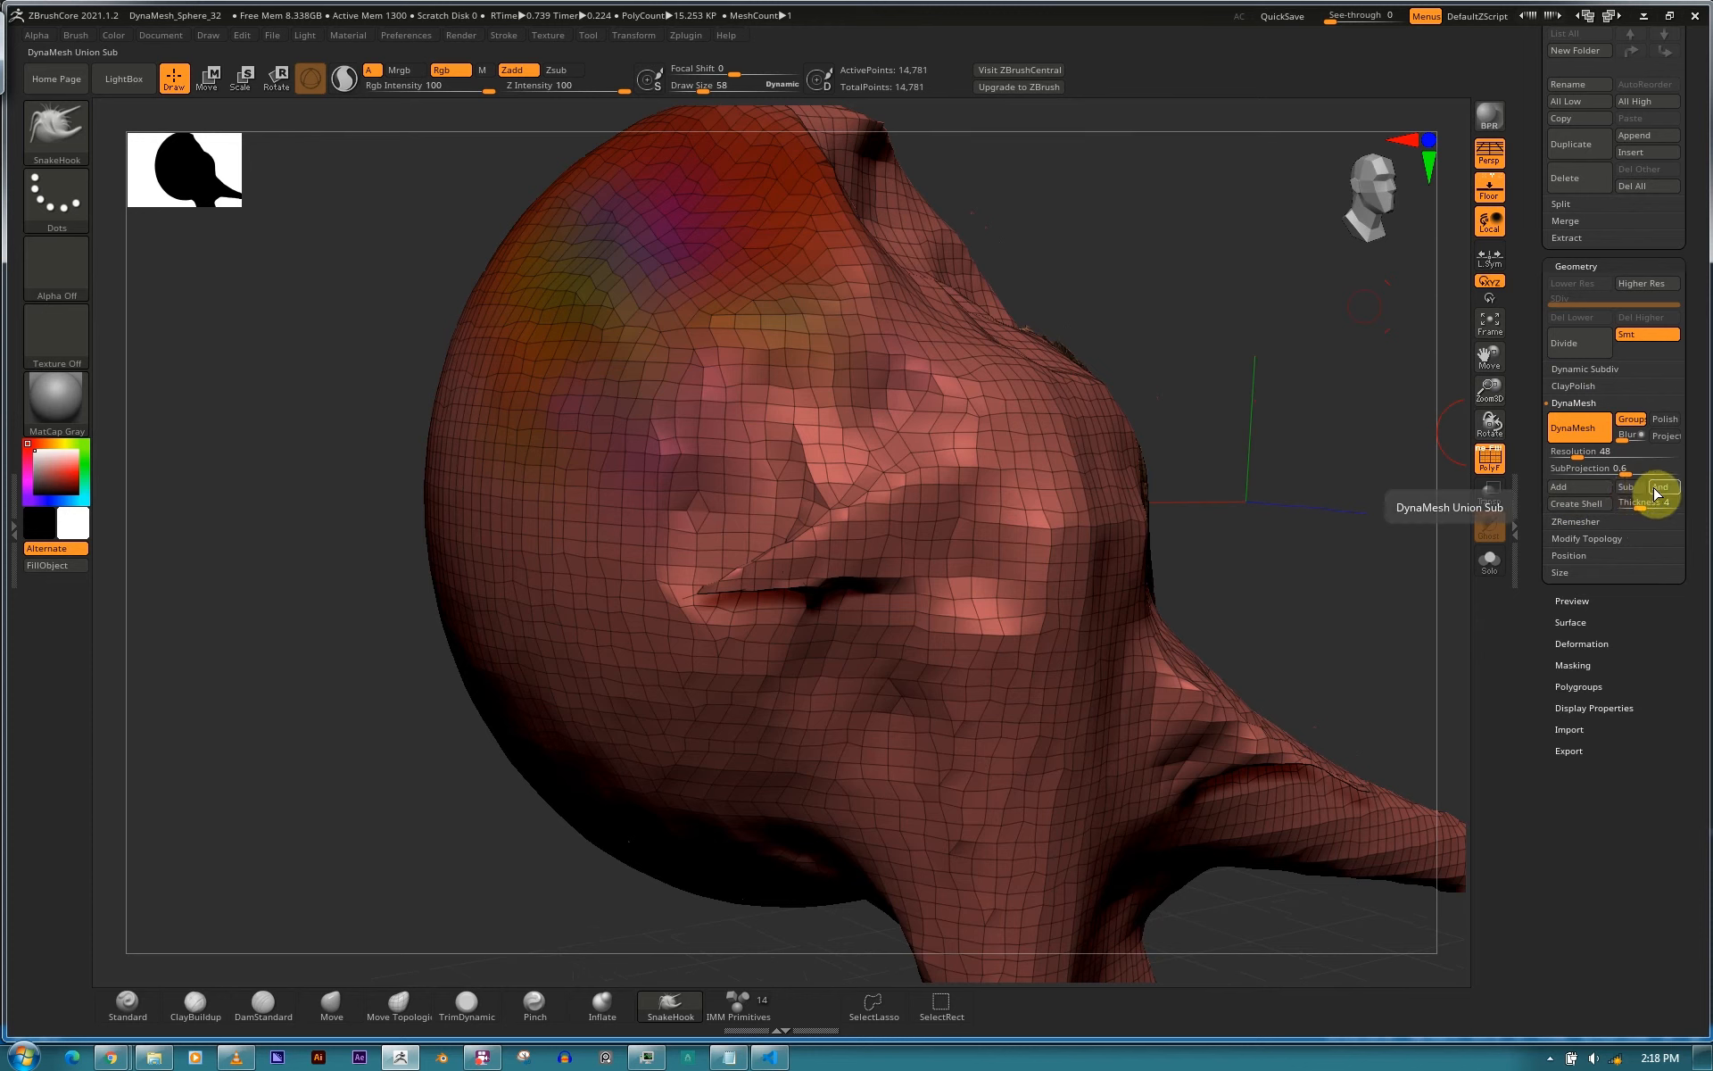
pyautogui.press('ctrl')
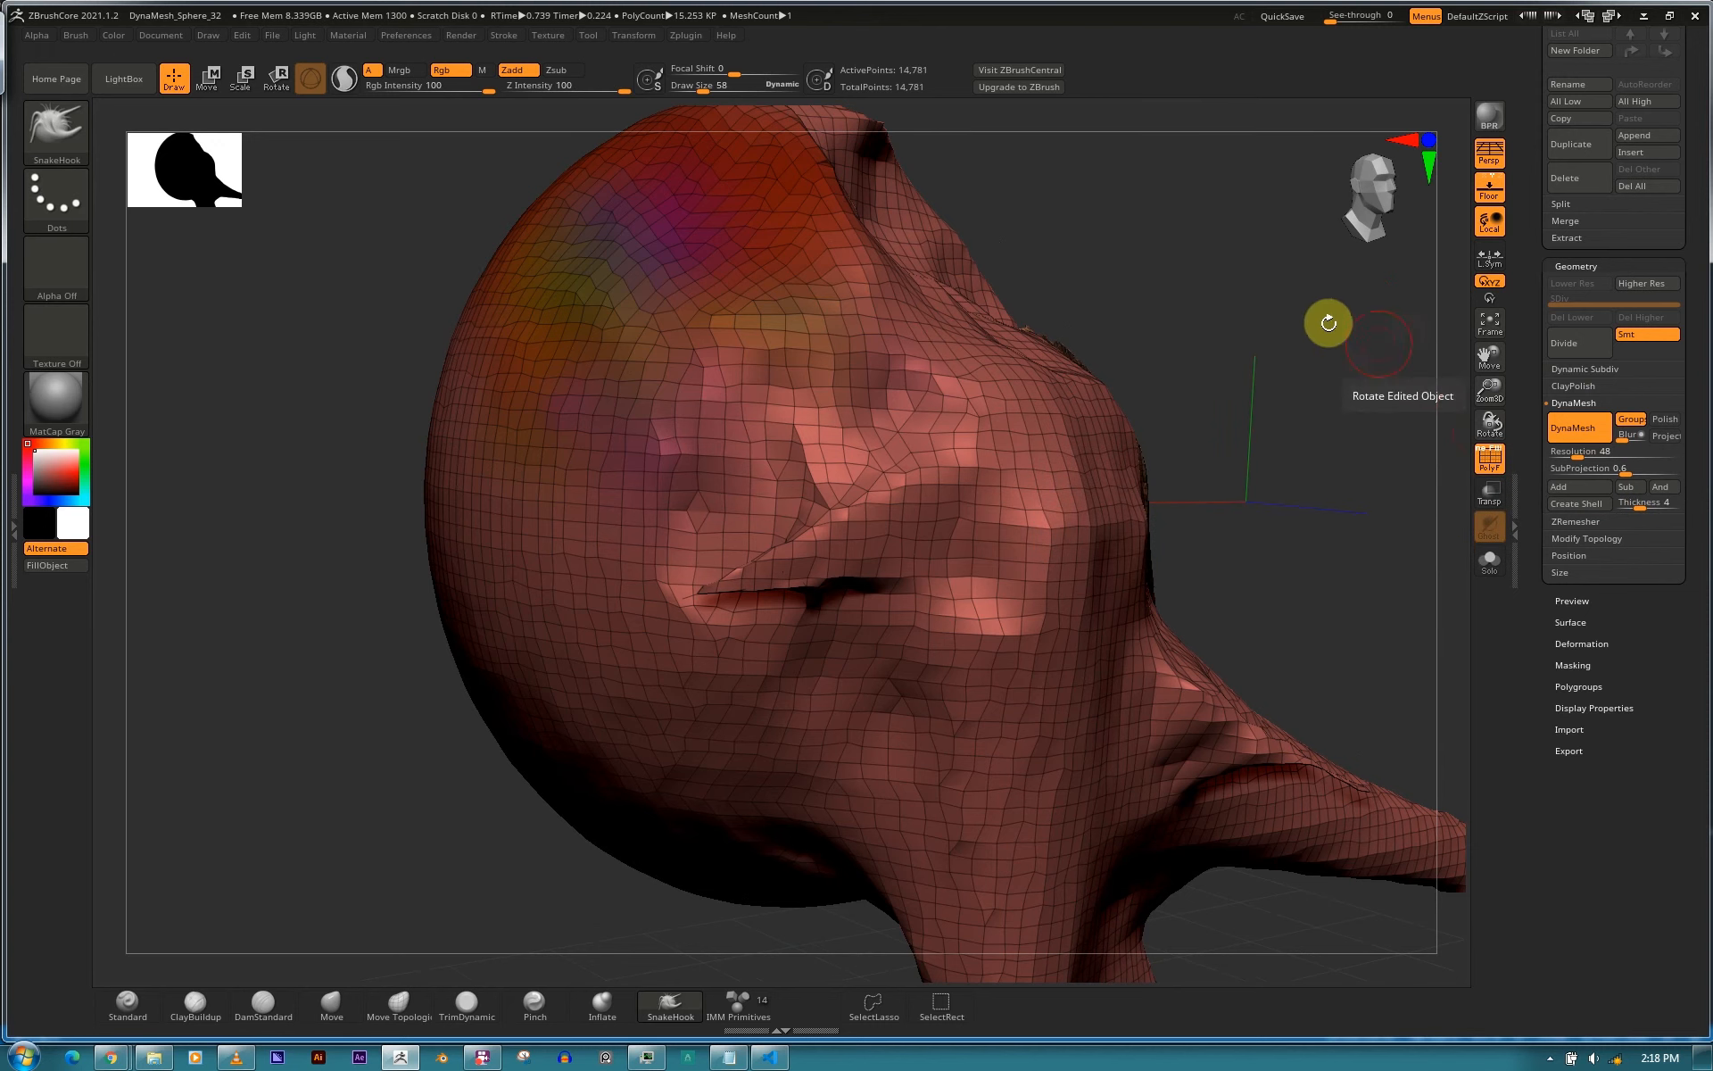
pyautogui.moveTo(1160, 345)
pyautogui.mouseDown()
pyautogui.moveTo(1194, 368)
pyautogui.moveTo(1182, 394)
pyautogui.moveTo(1235, 383)
pyautogui.moveTo(1151, 383)
pyautogui.moveTo(1139, 432)
pyautogui.moveTo(802, 464)
pyautogui.mouseUp()
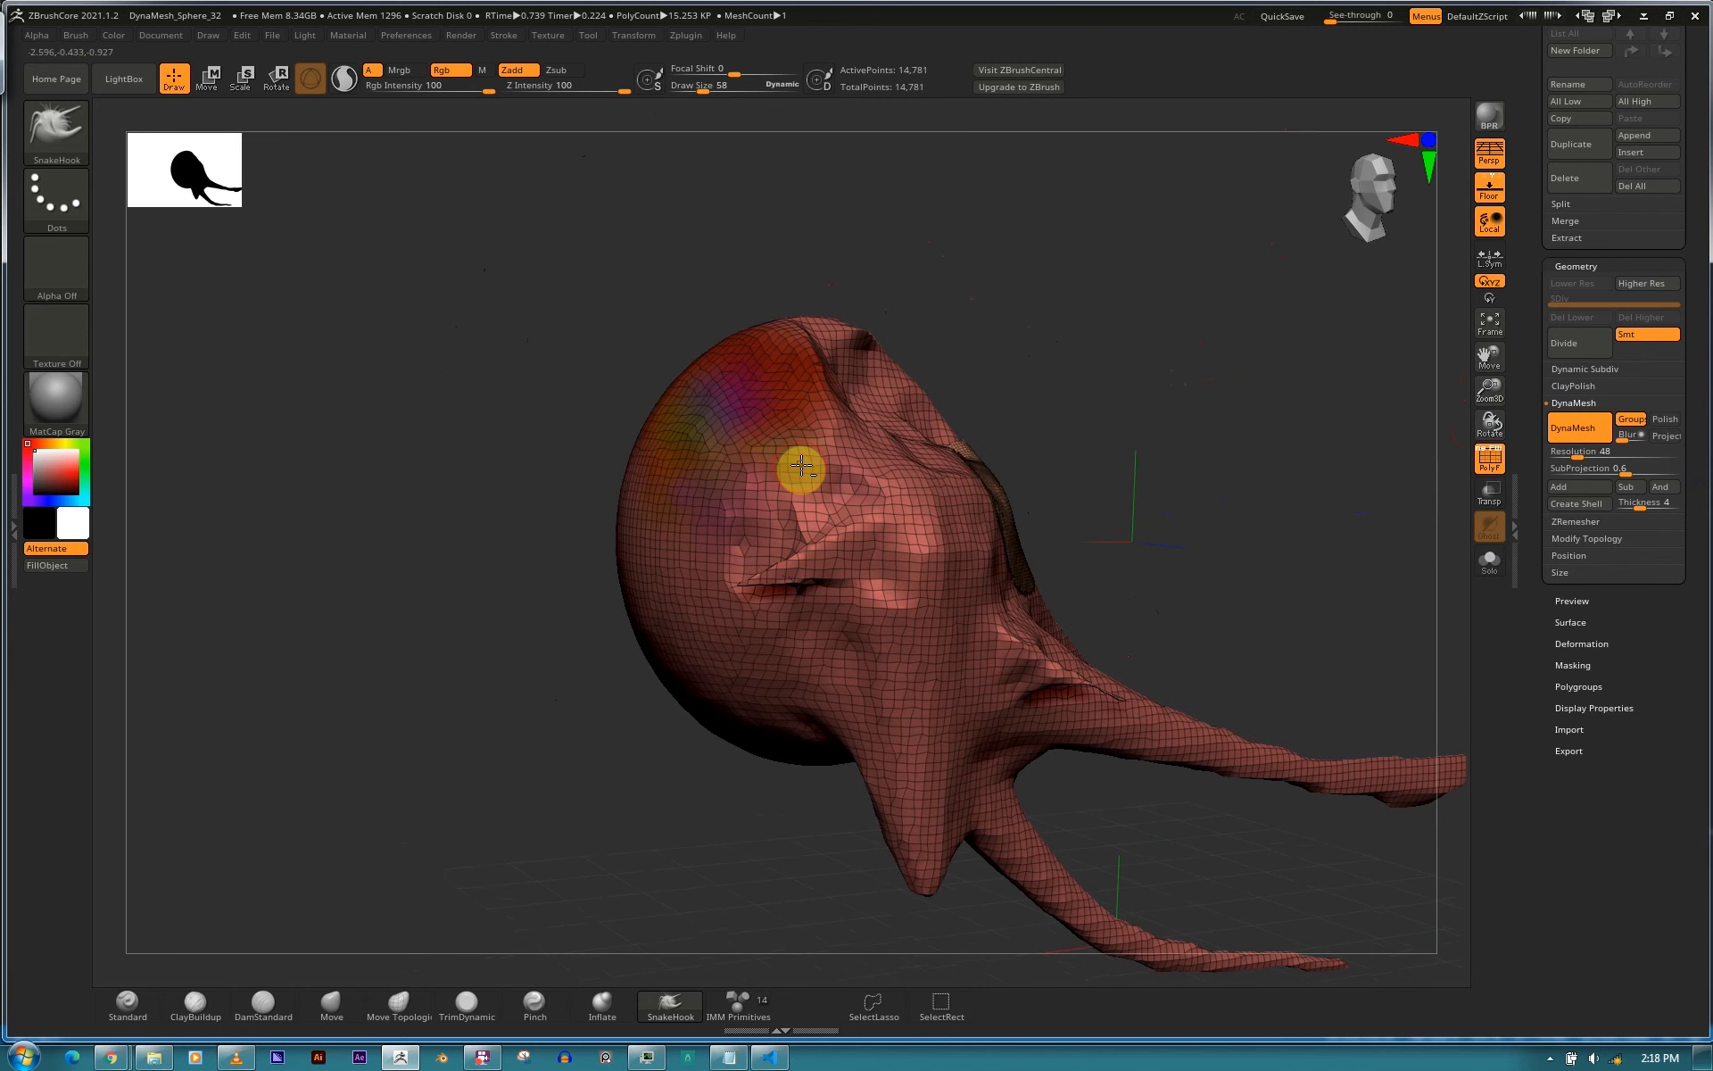
# Choose the Cylinder Inner shape of the IMM Primitives brush and insert a cylinder on the sphere's face.
pyautogui.press('b')
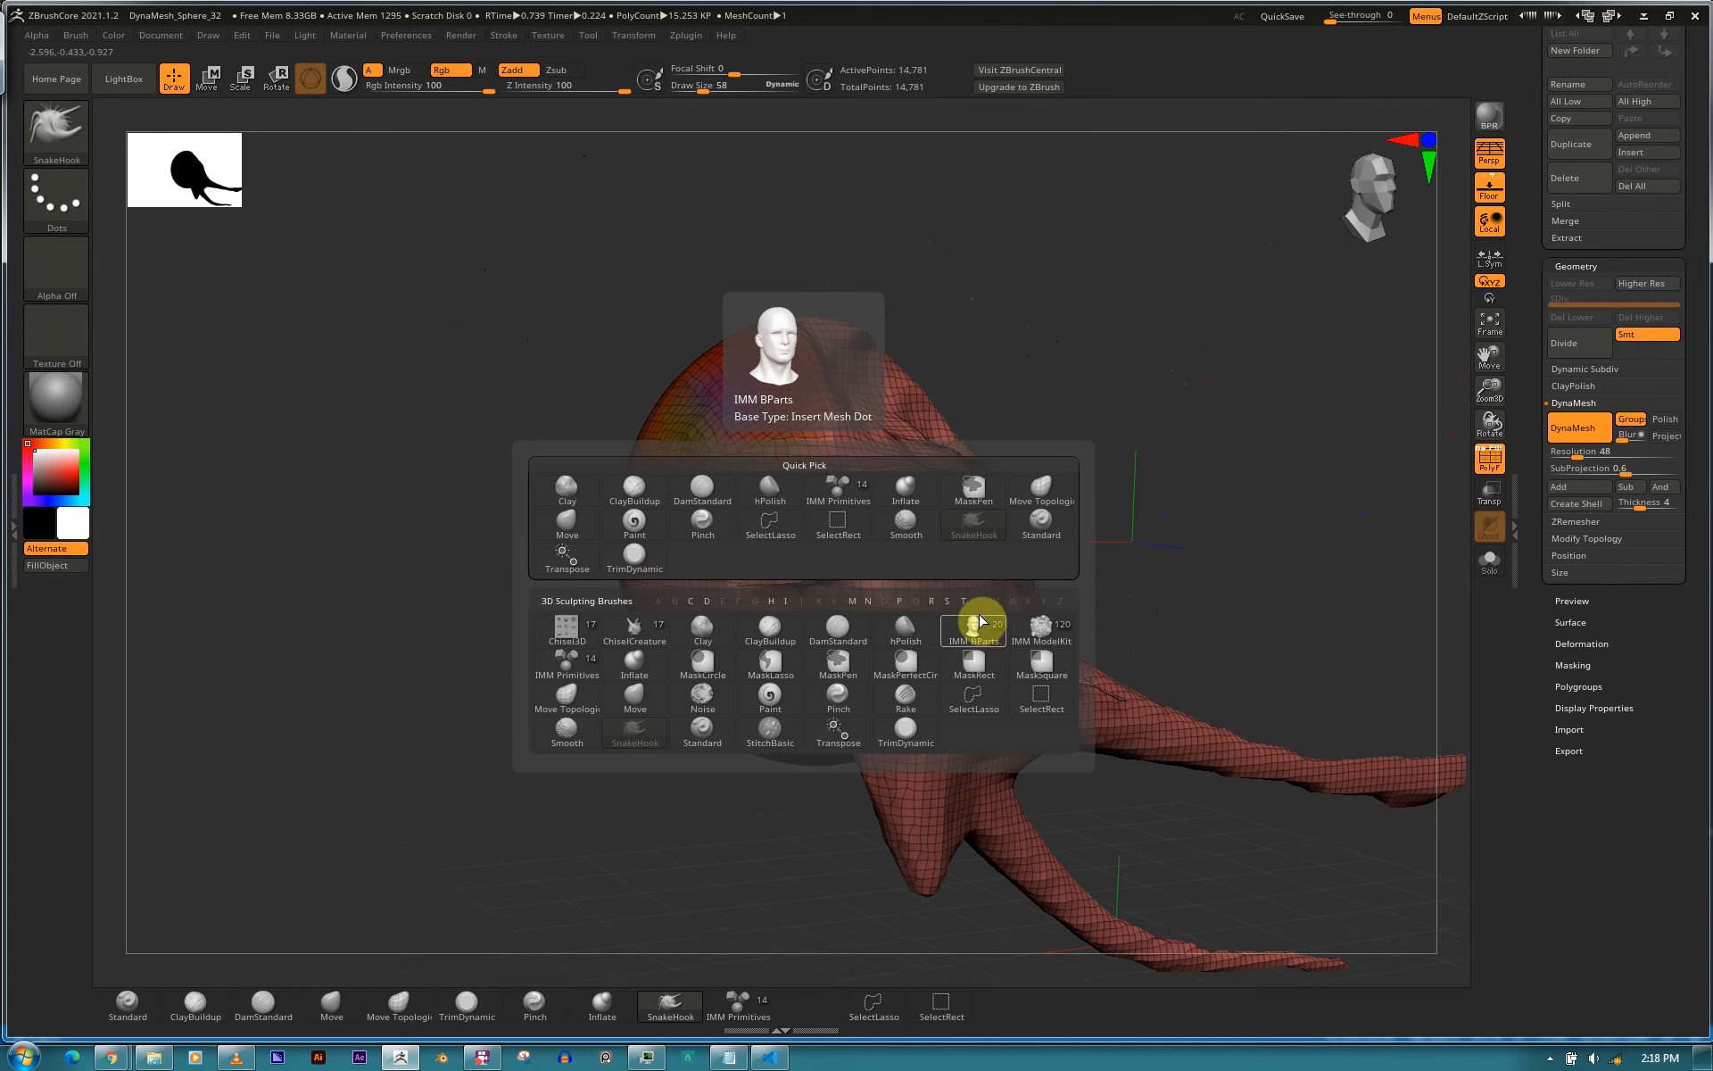
pyautogui.click(836, 486)
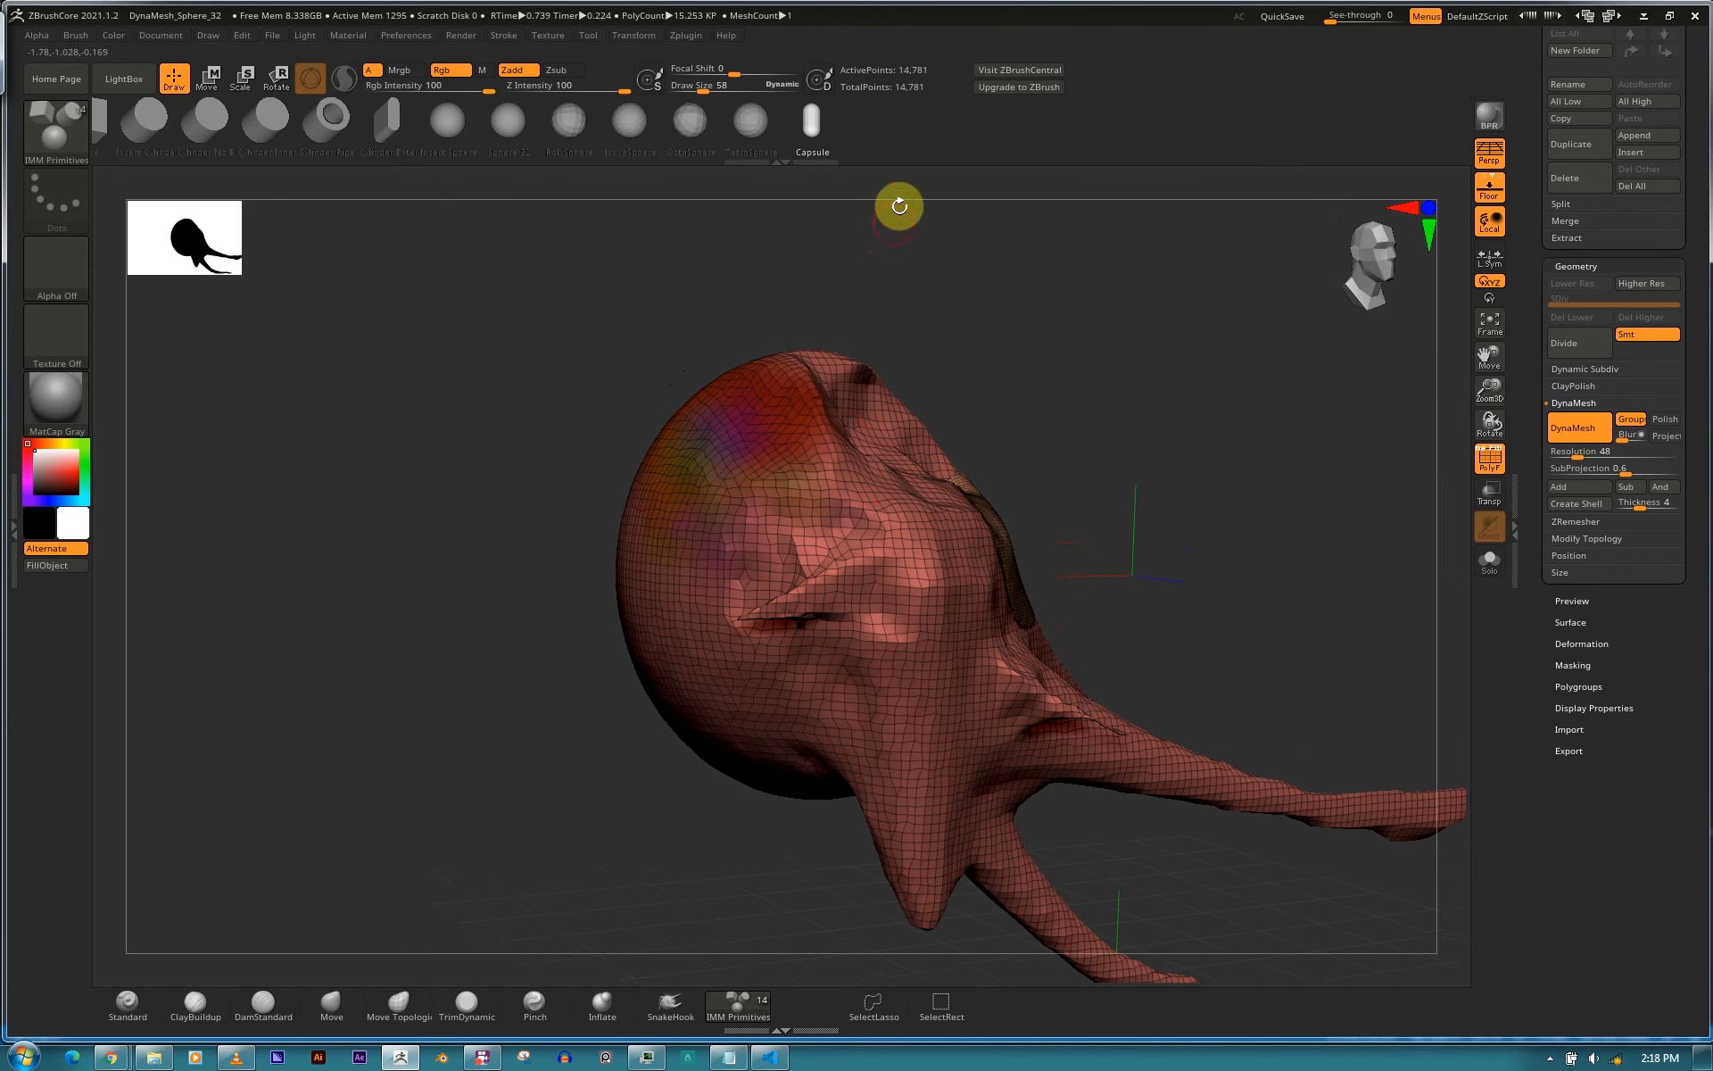
pyautogui.click(284, 124)
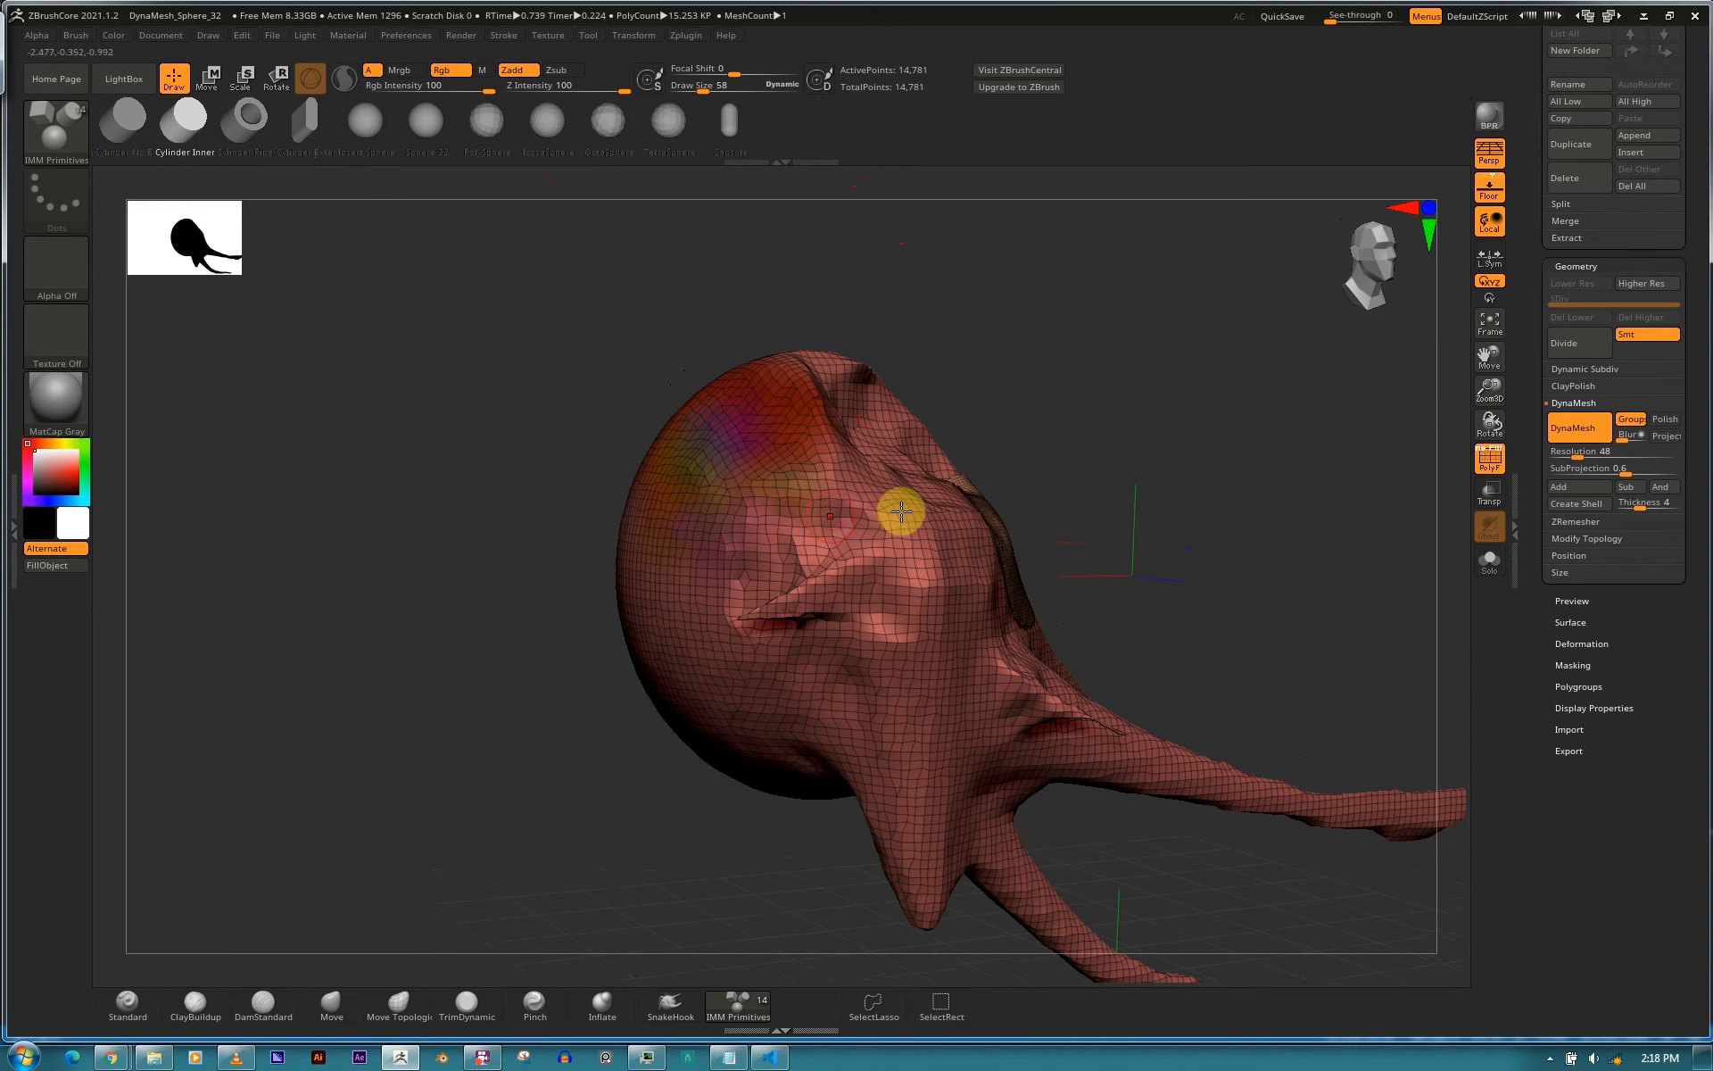
pyautogui.moveTo(880, 512); pyautogui.dragTo(916, 584)
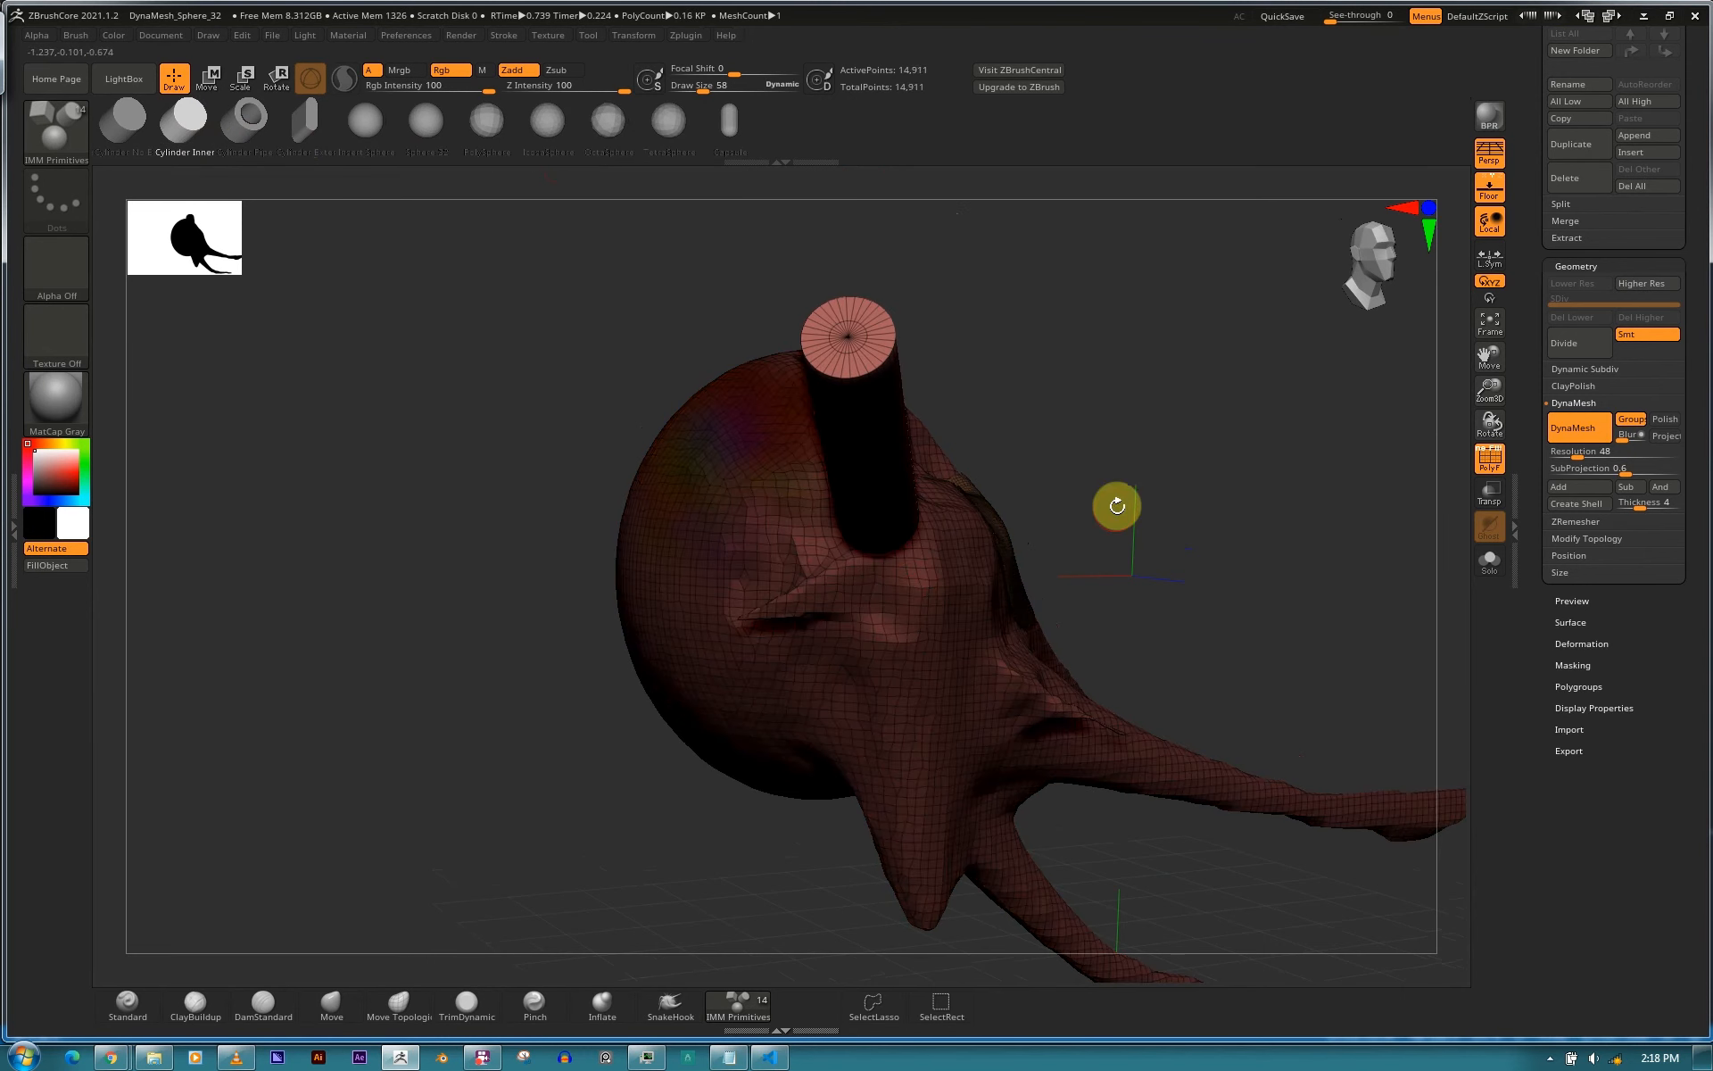
# Adjust the inserted cylinder with the transform gizmo and check from several sides how it sits on the head.
pyautogui.moveTo(1117, 506); pyautogui.dragTo(1161, 409)
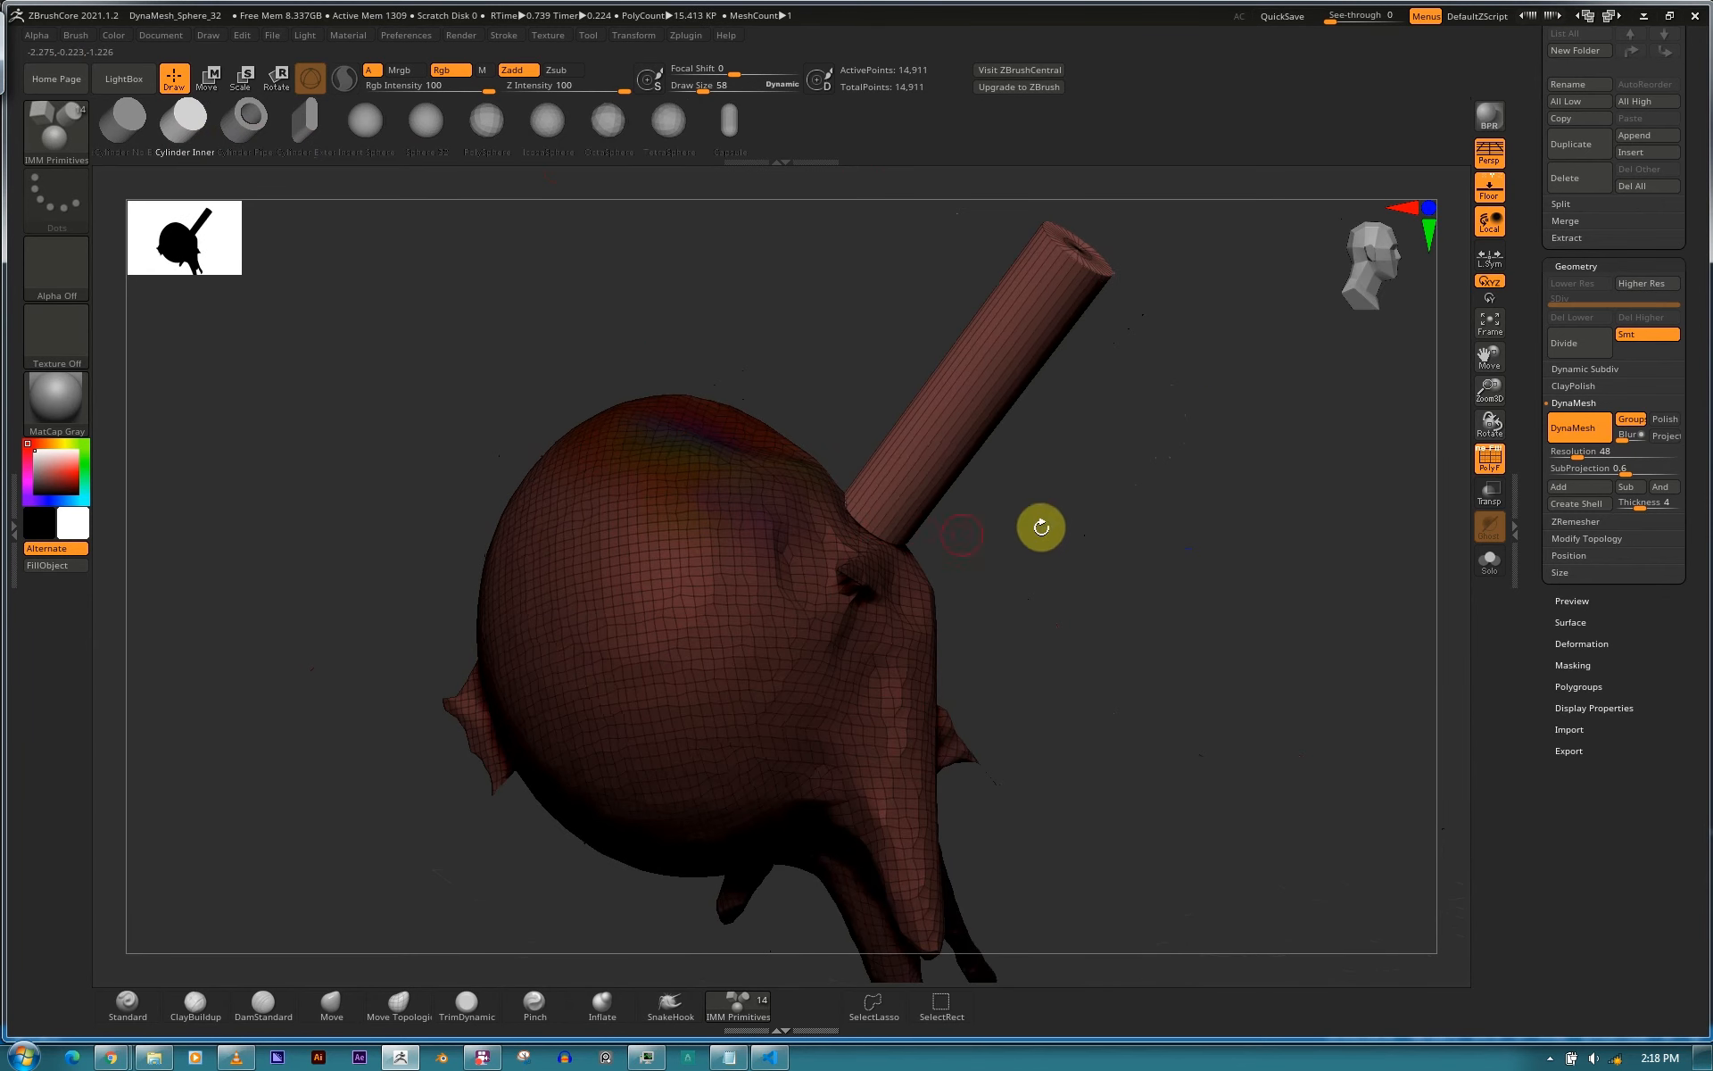
pyautogui.moveTo(1126, 514); pyautogui.dragTo(991, 375)
pyautogui.moveTo(1095, 517); pyautogui.dragTo(1002, 478)
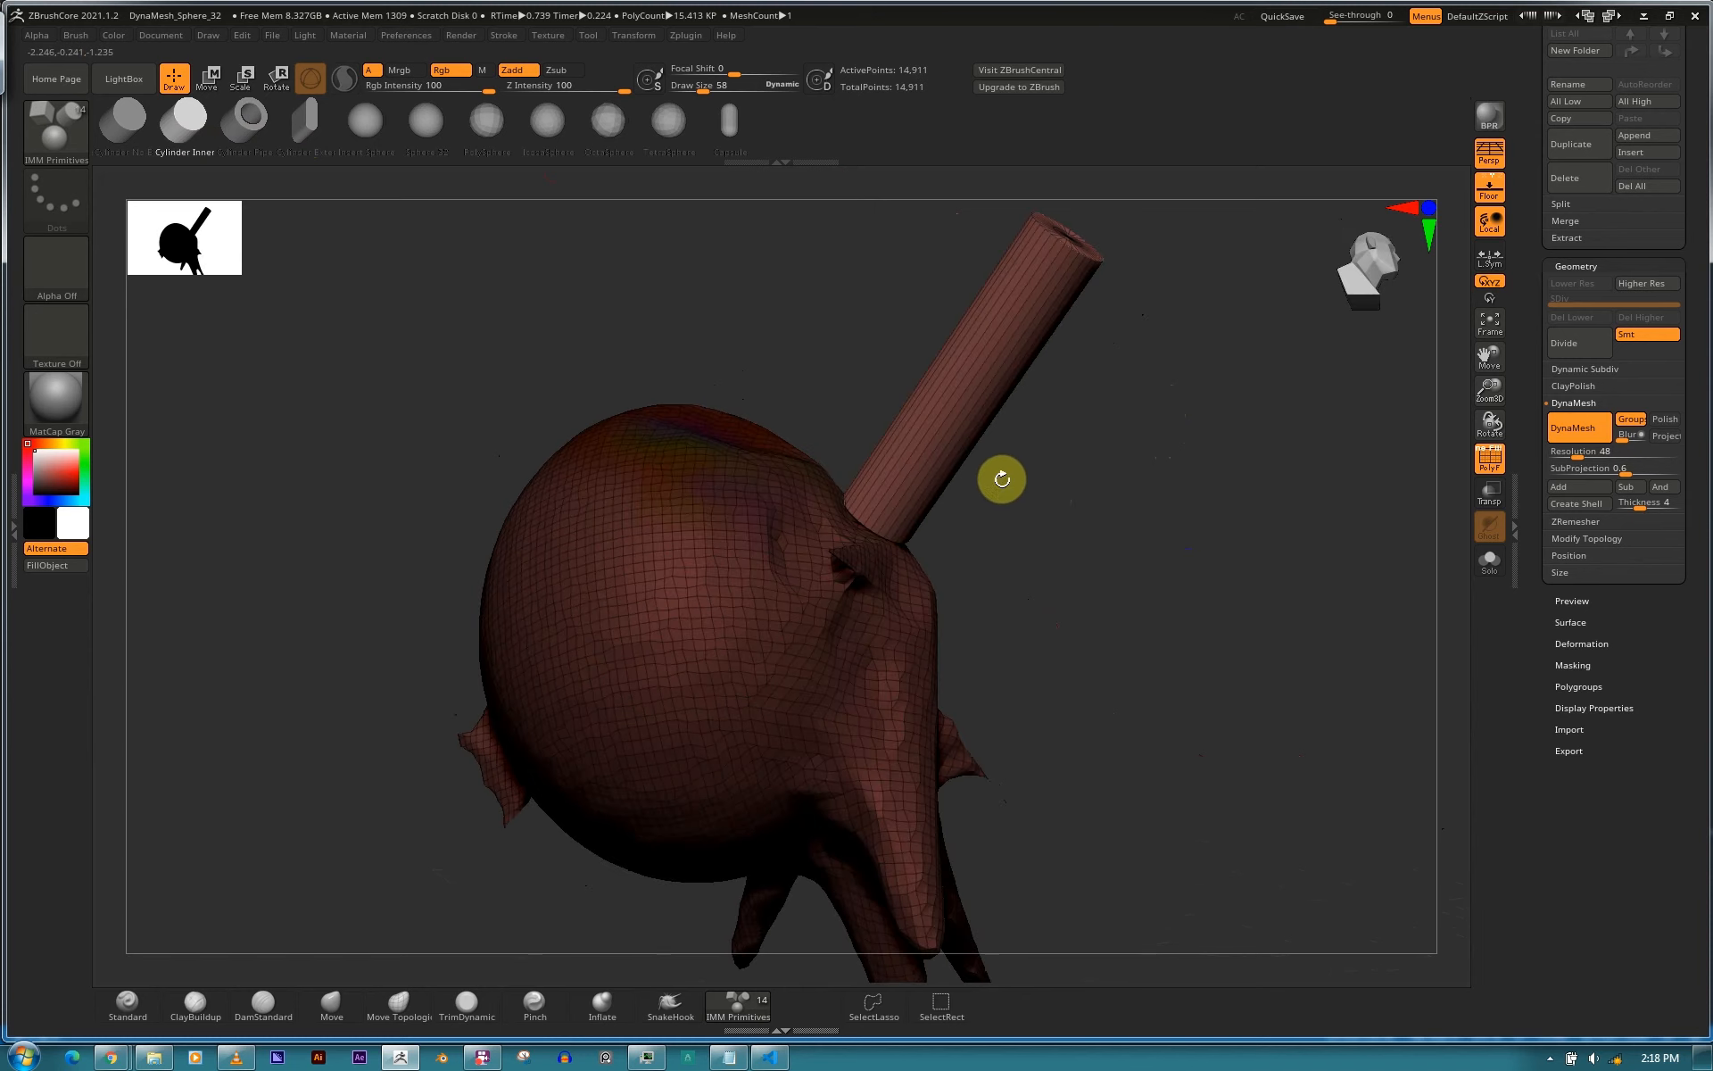
pyautogui.press('e')
pyautogui.moveTo(897, 473); pyautogui.dragTo(859, 514)
pyautogui.moveTo(1032, 593); pyautogui.dragTo(1051, 599)
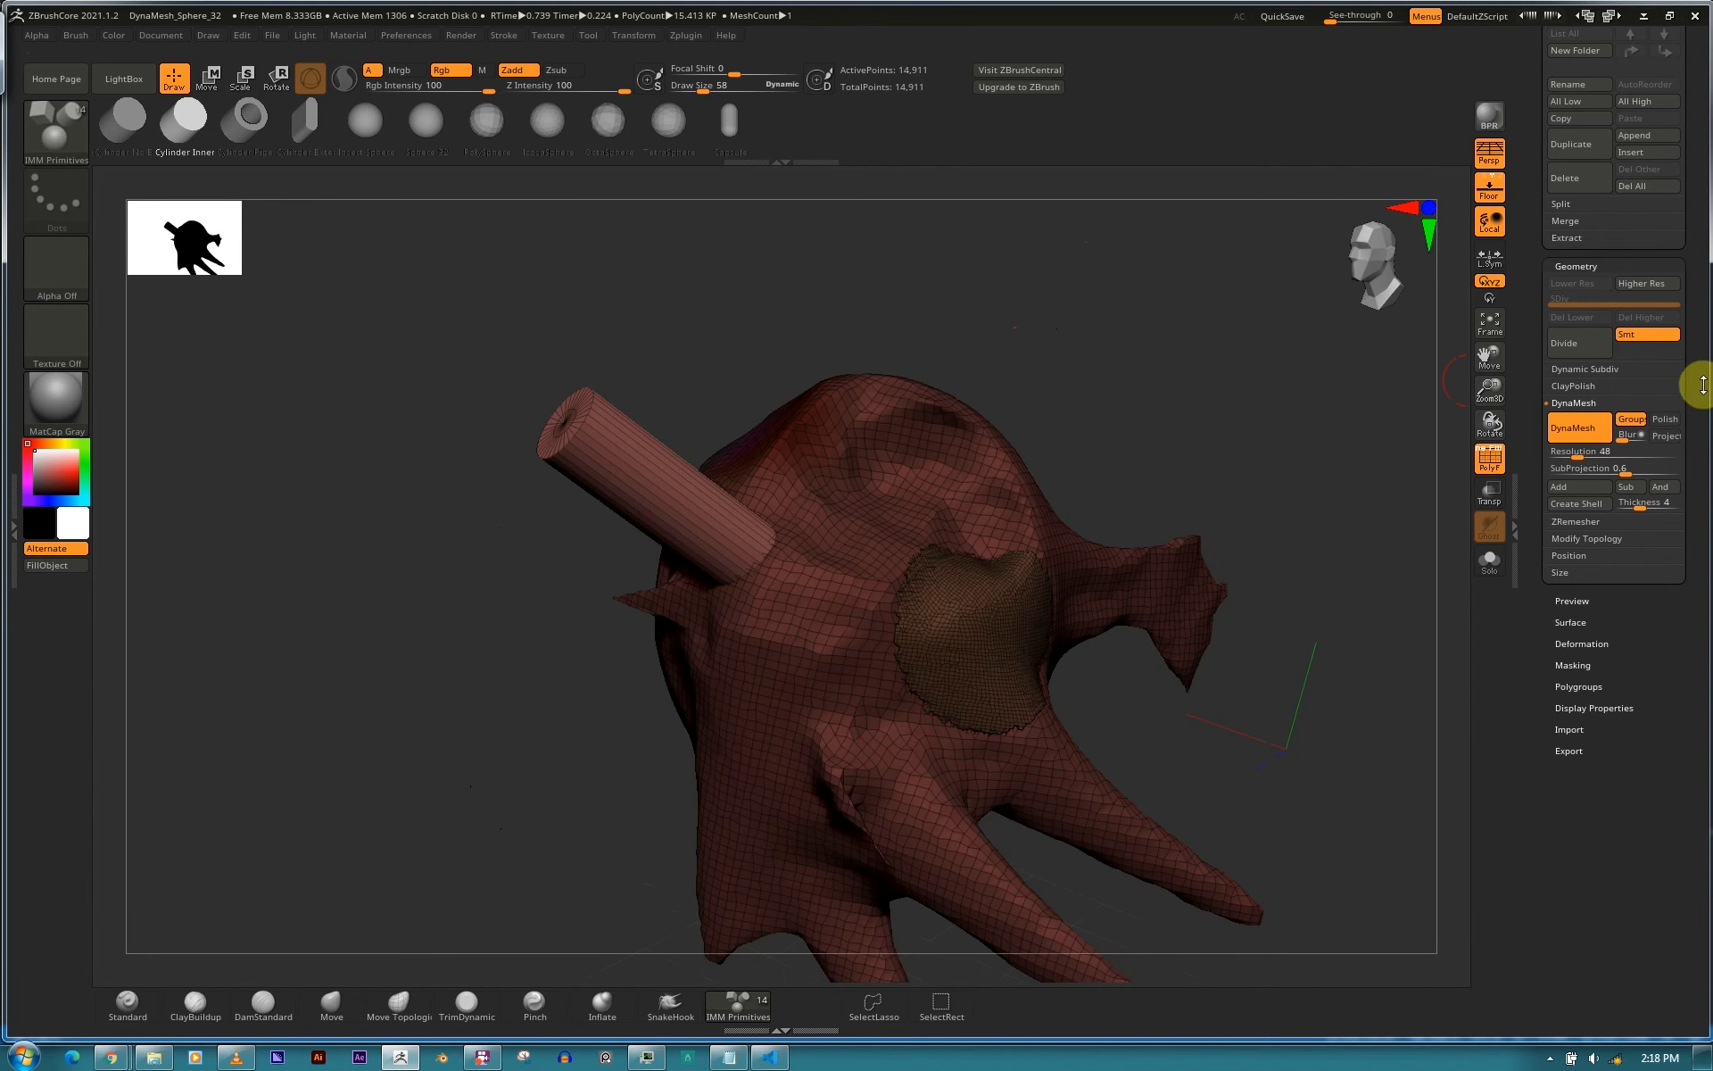
# Disable the DynaMesh Group option and remesh so the cylinder and the head fuse into one mesh.
pyautogui.moveTo(1665, 412); pyautogui.dragTo(1624, 727)
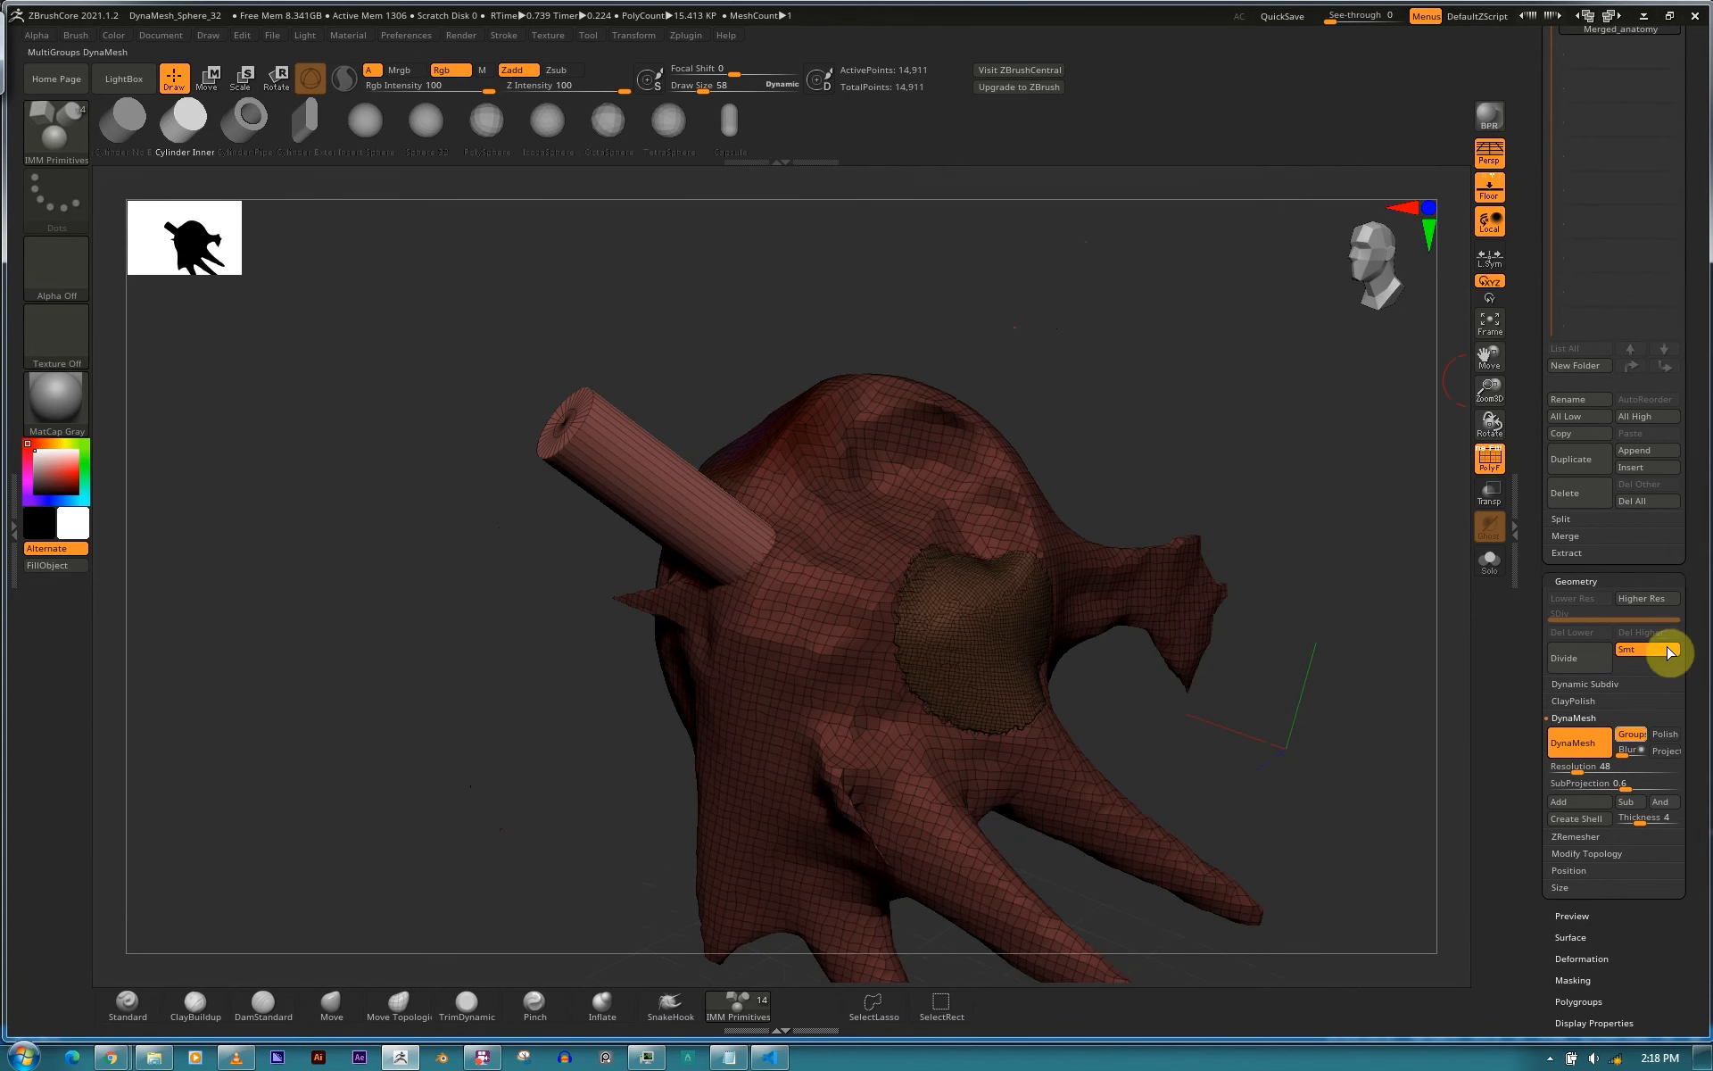
pyautogui.moveTo(1695, 497); pyautogui.dragTo(1695, 563)
pyautogui.click(1633, 765)
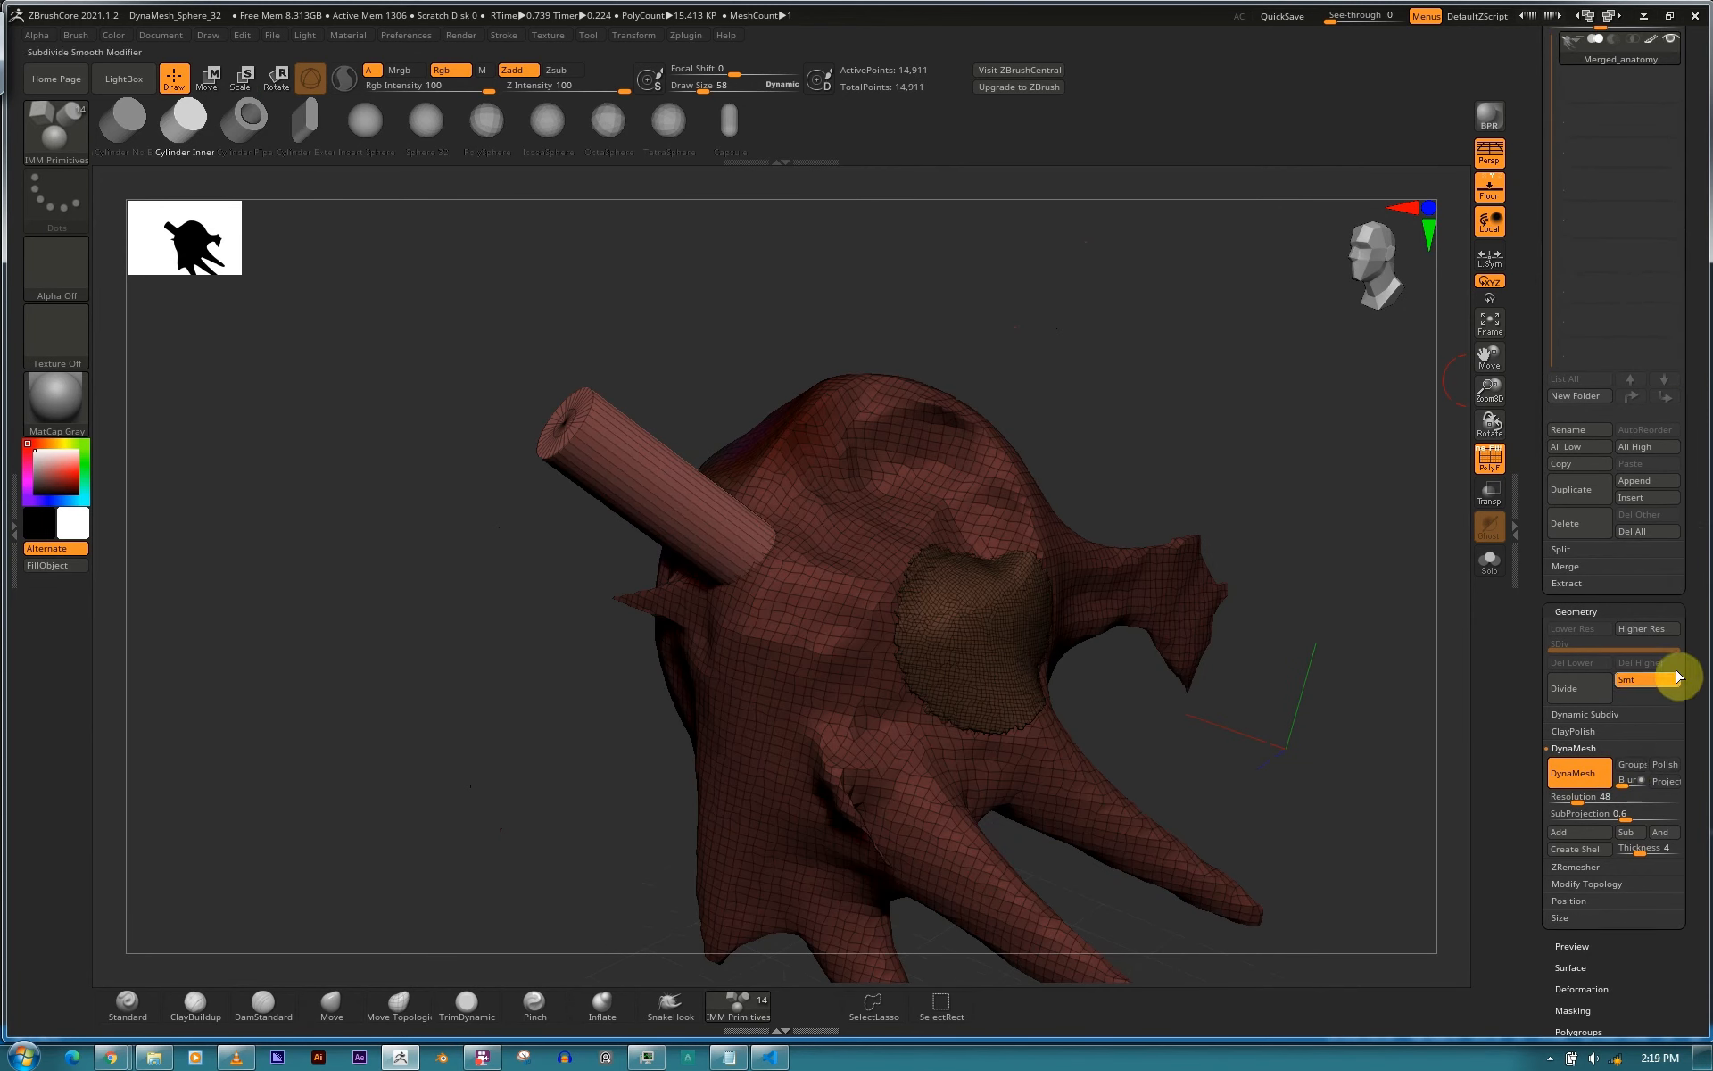
pyautogui.scroll(3, 1690, 584)
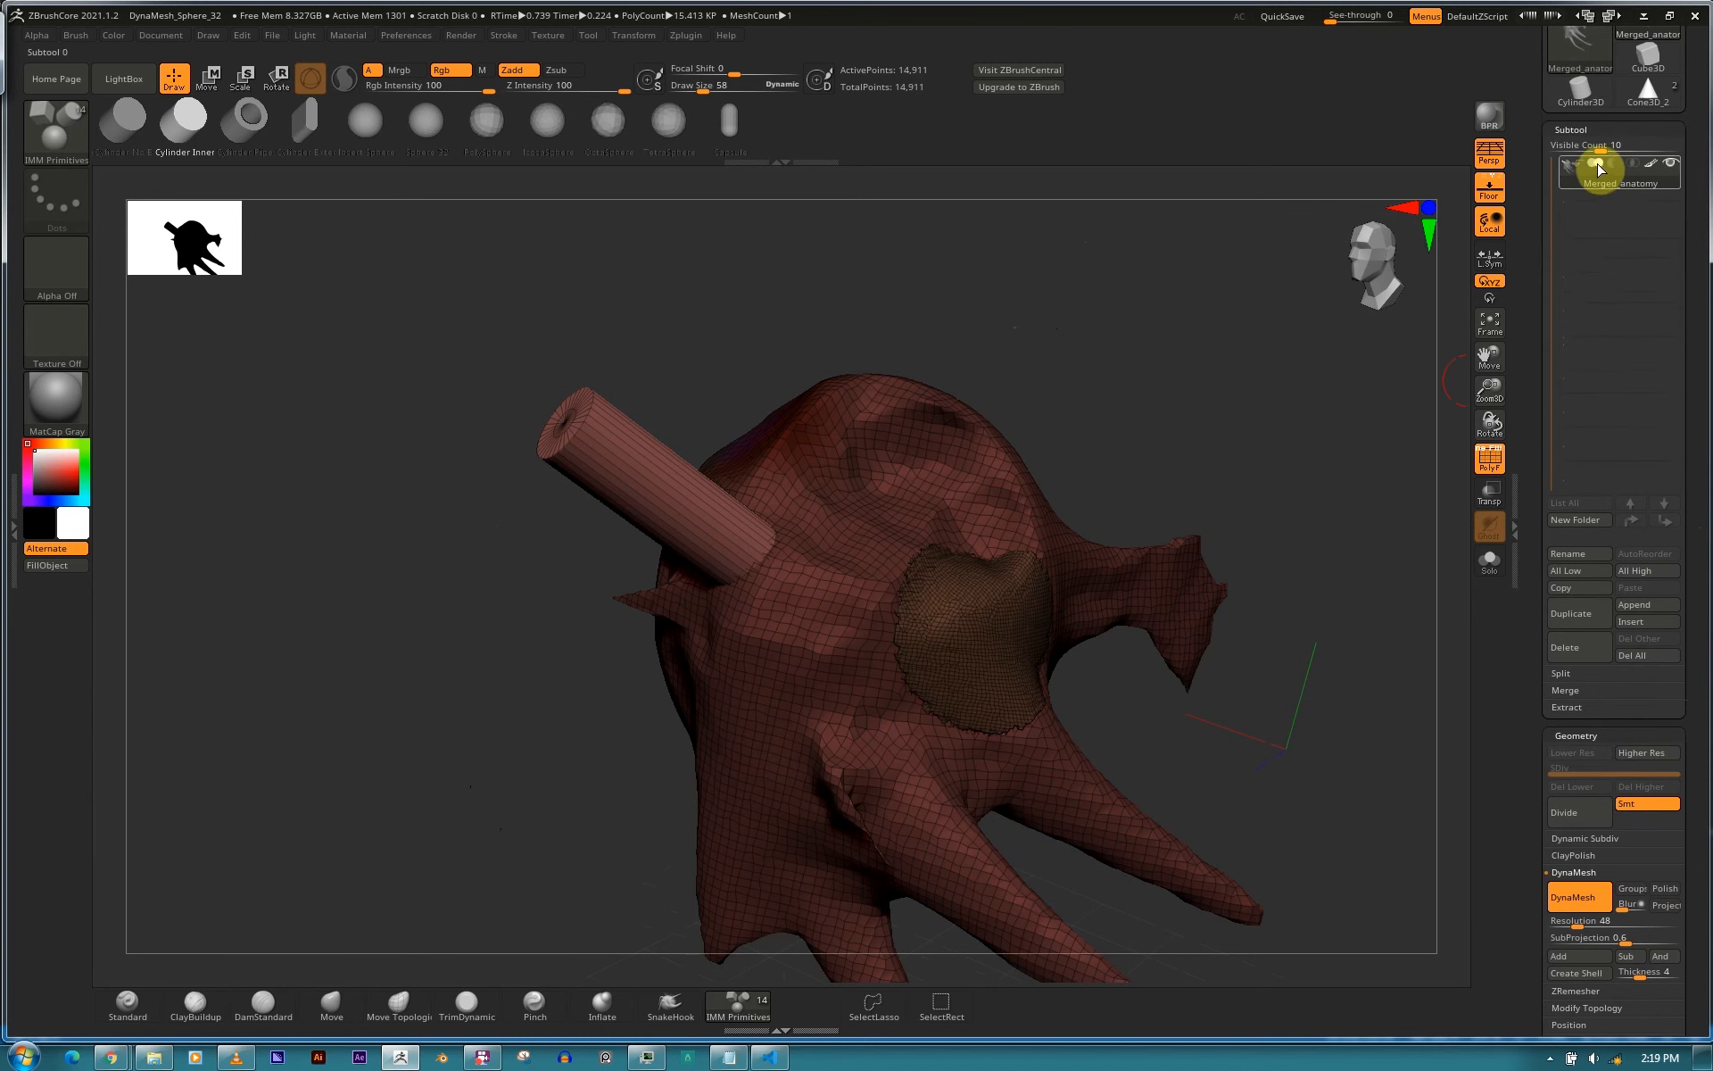
pyautogui.moveTo(1151, 378); pyautogui.dragTo(1209, 412)
pyautogui.keyDown('ctrl'); pyautogui.moveTo(1136, 273); pyautogui.dragTo(1136, 453); pyautogui.keyUp('ctrl')
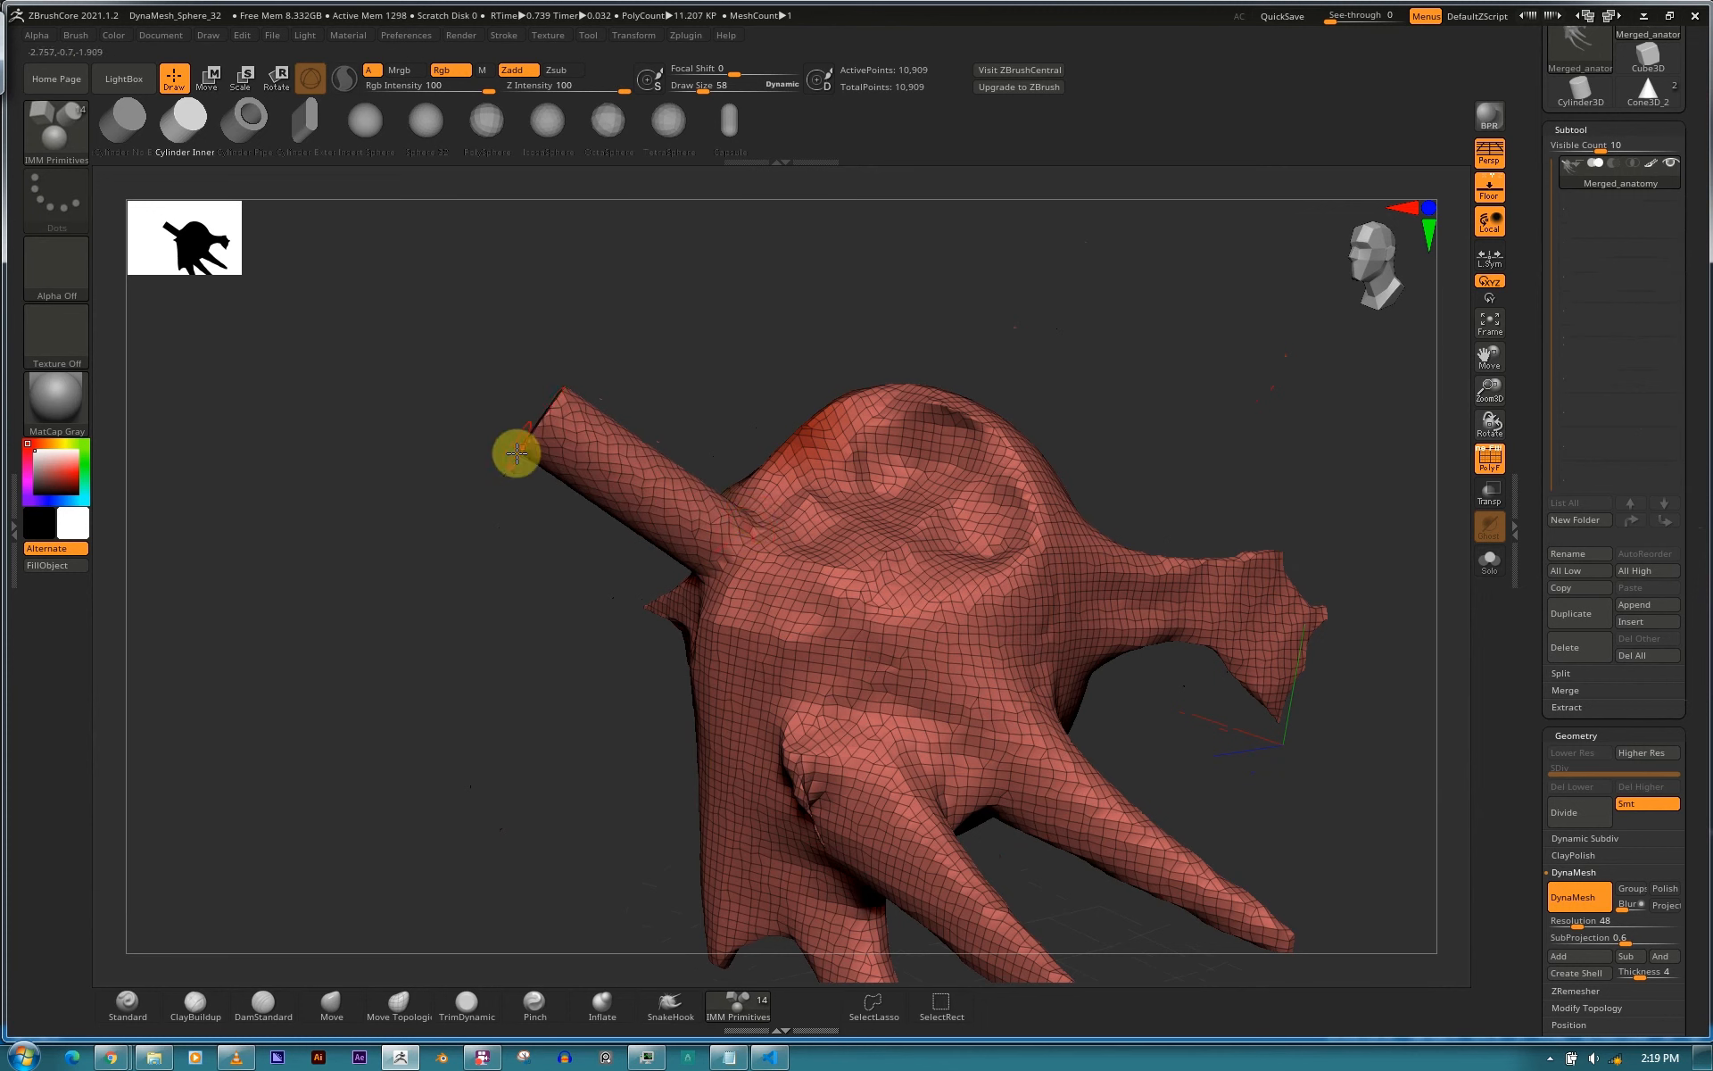
pyautogui.moveTo(527, 597); pyautogui.dragTo(564, 511)
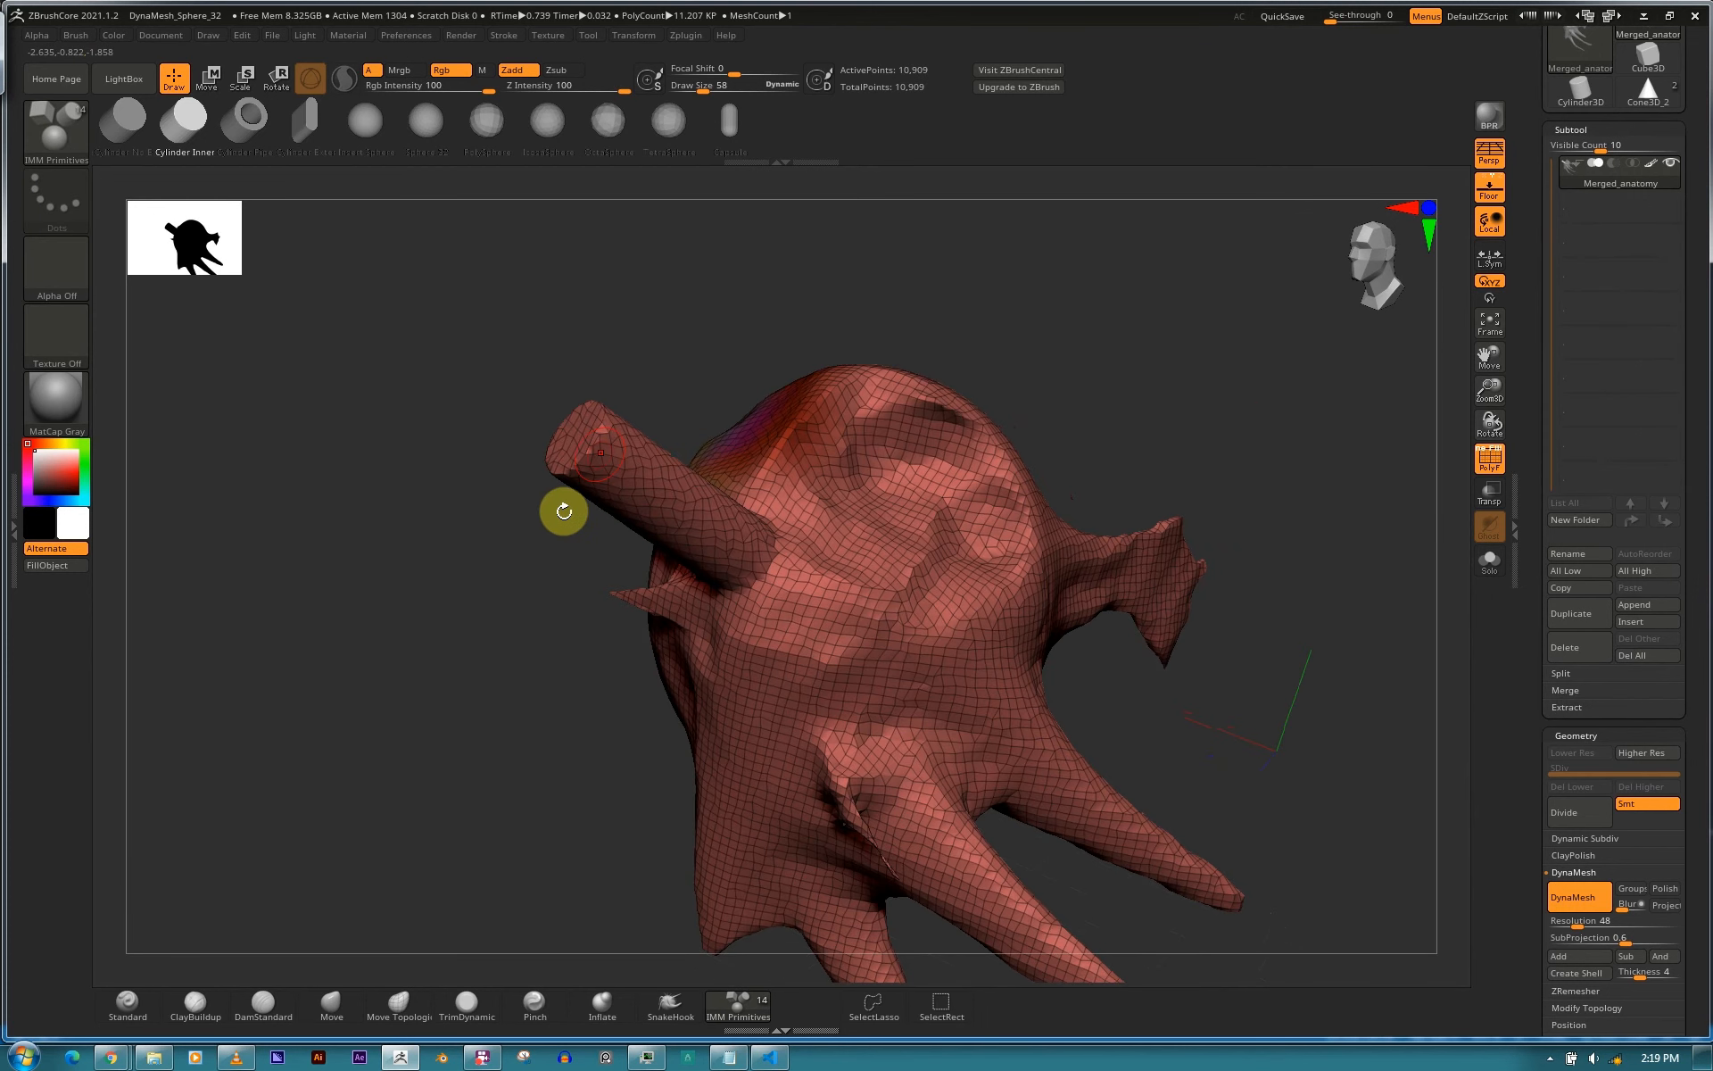
pyautogui.moveTo(581, 432); pyautogui.dragTo(761, 547)
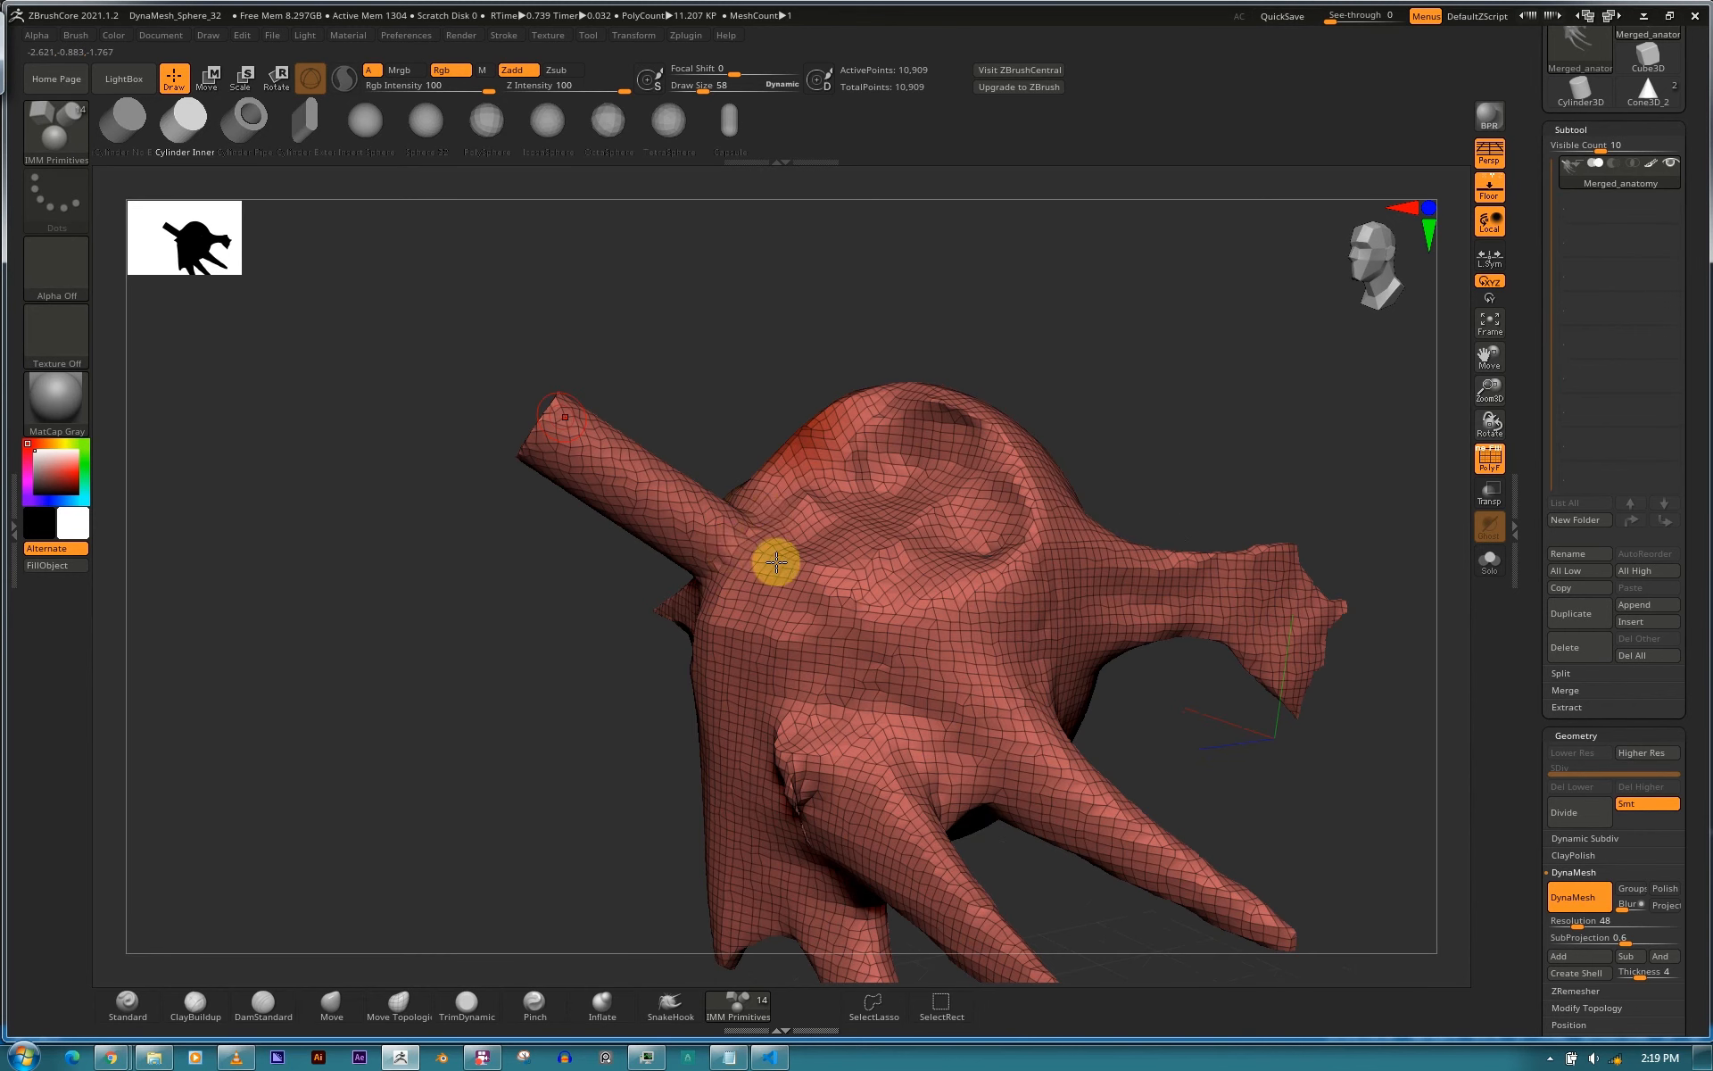
pyautogui.moveTo(585, 685); pyautogui.dragTo(604, 727)
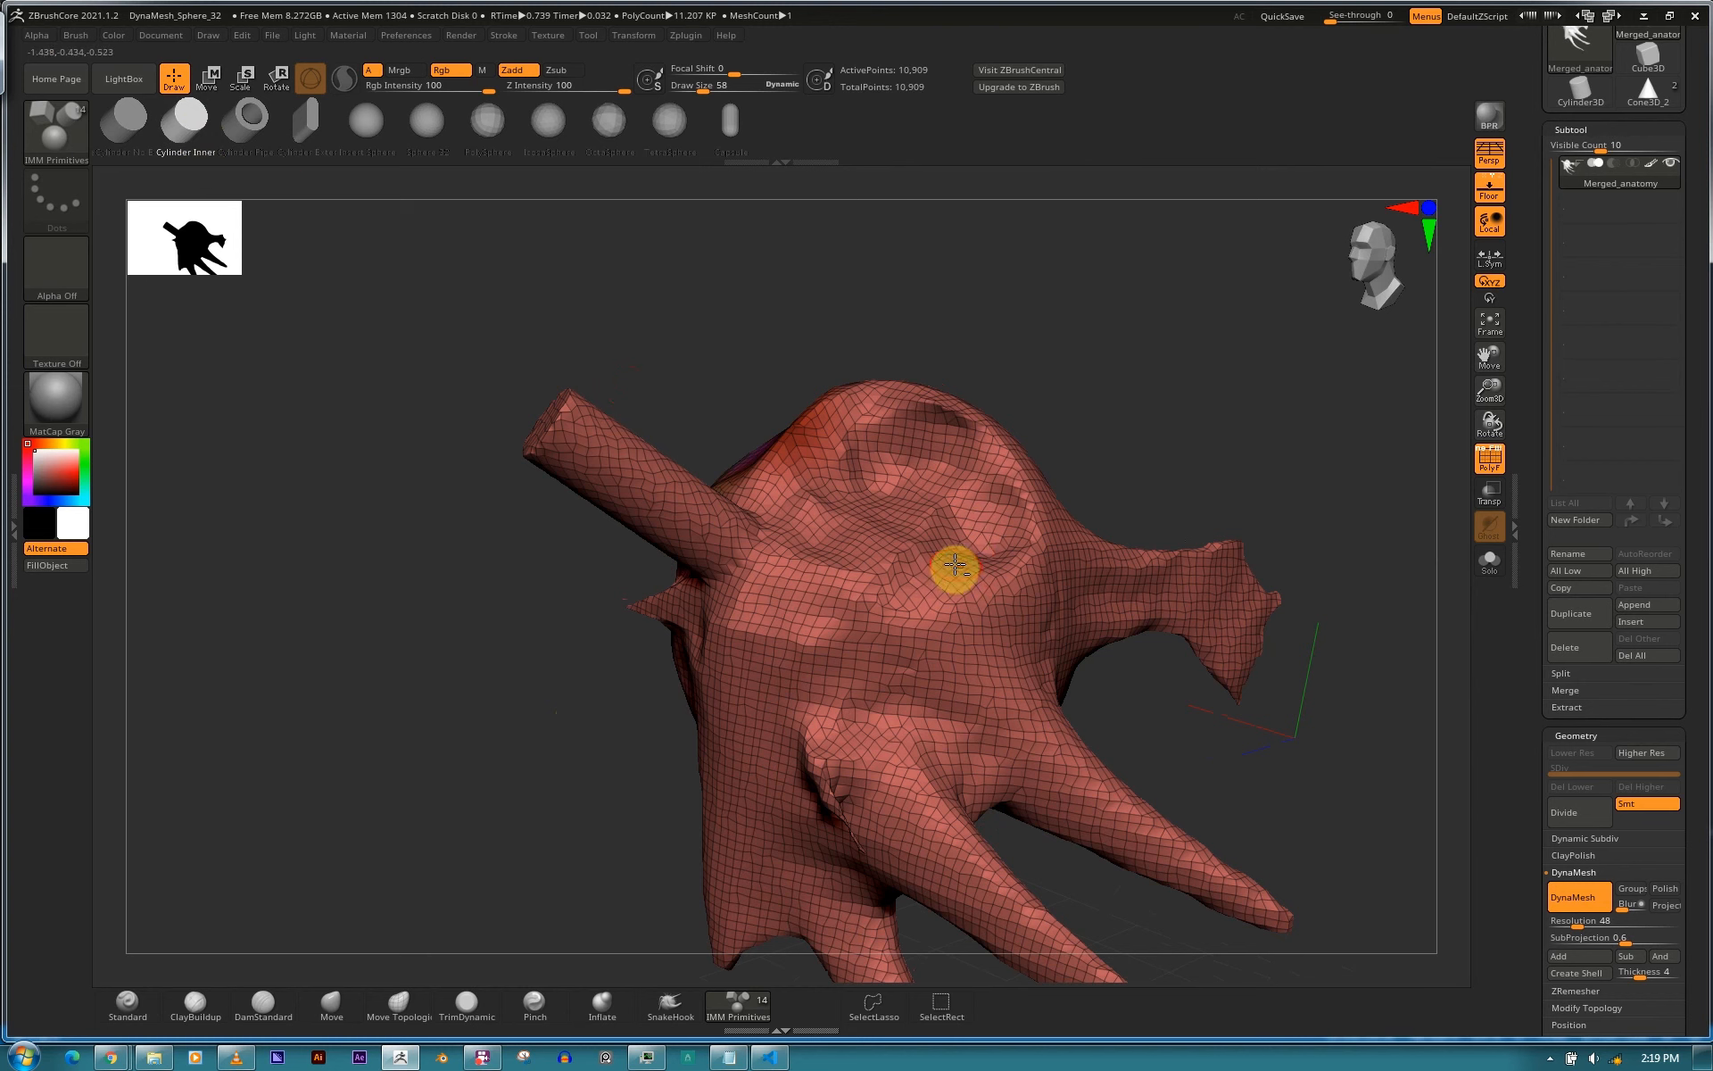
# Insert a second Cylinder Inner on the other side of the head and move it outward along its axis.
pyautogui.moveTo(966, 565); pyautogui.dragTo(993, 603)
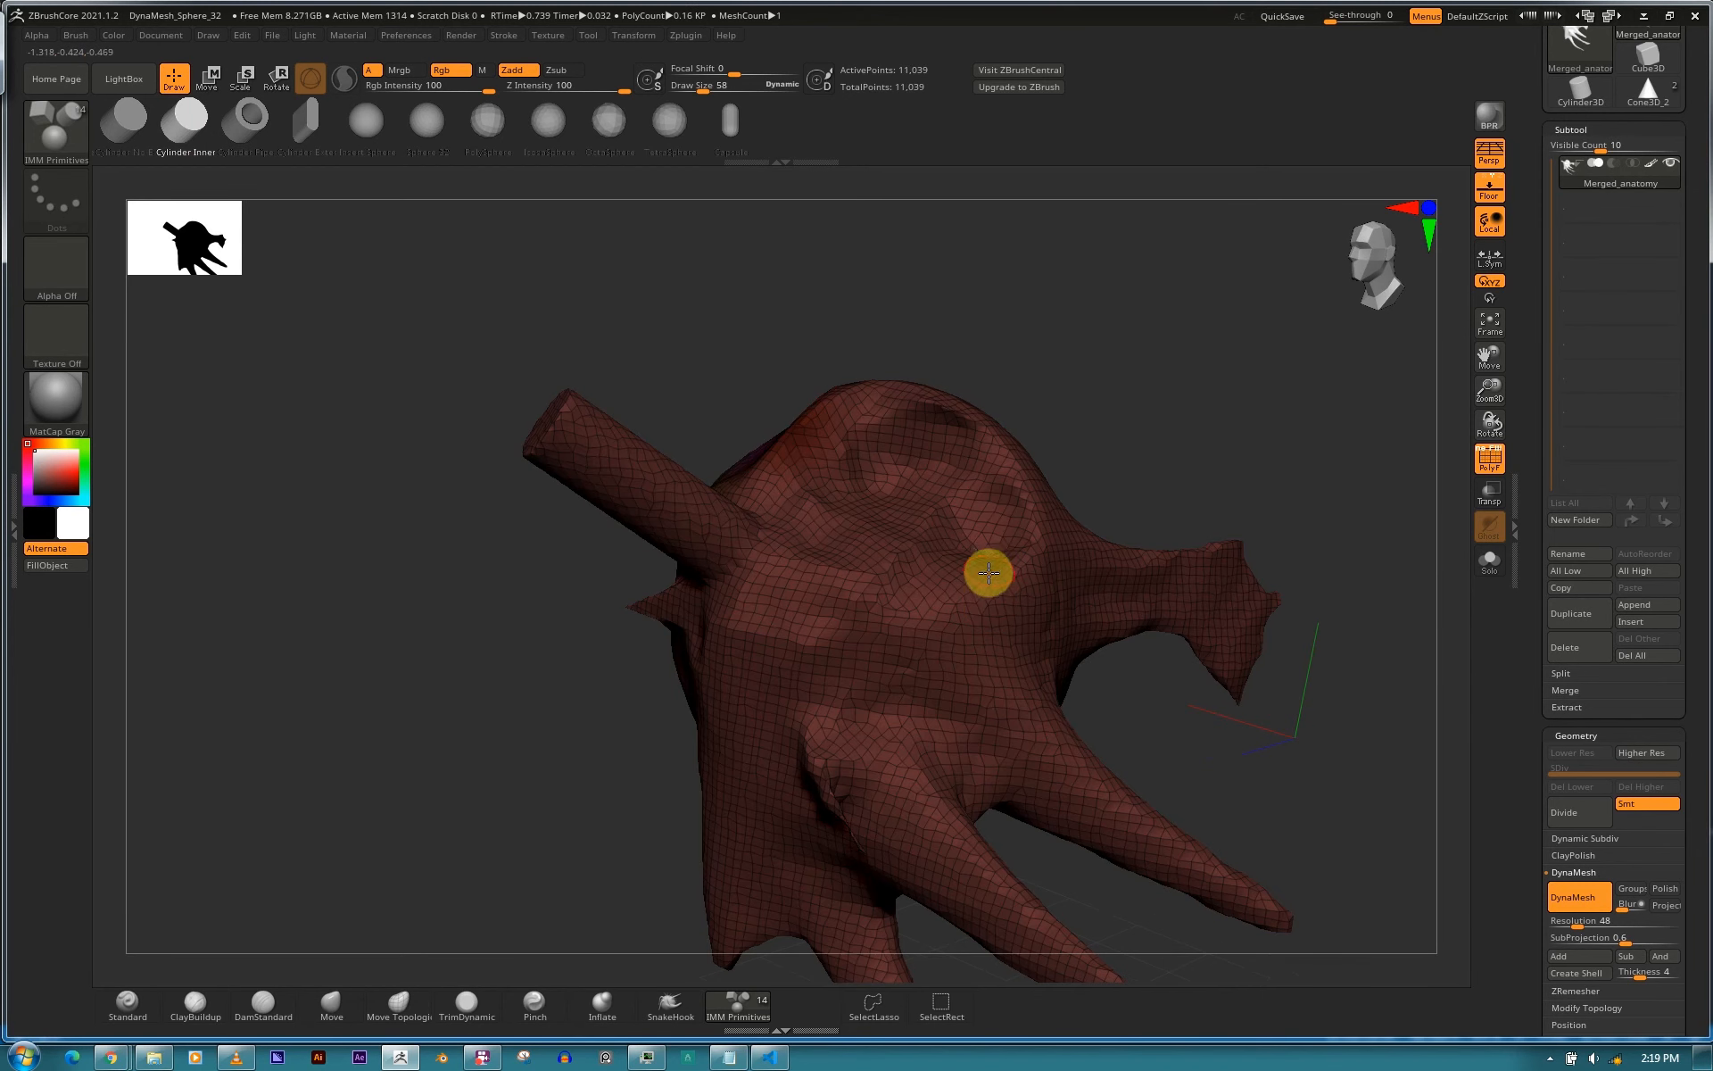
pyautogui.press('e')
pyautogui.moveTo(948, 654); pyautogui.dragTo(999, 507)
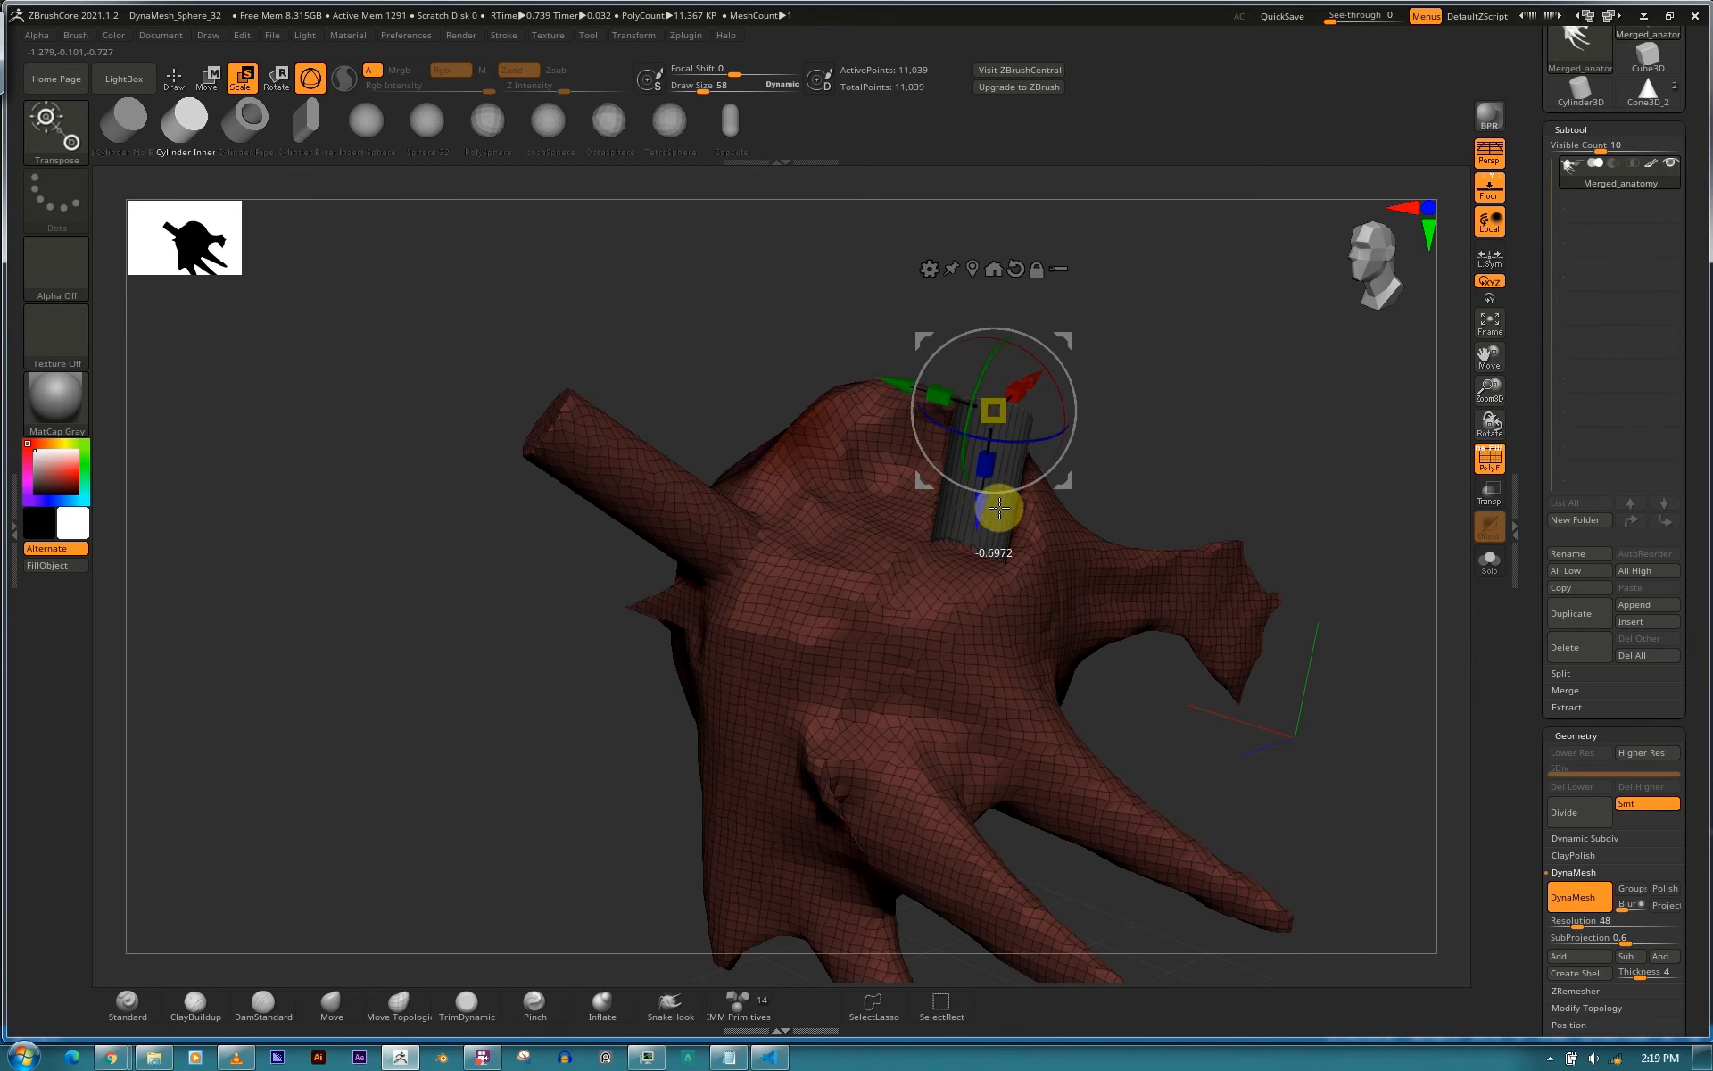
pyautogui.press('q')
pyautogui.moveTo(1166, 432)
pyautogui.mouseDown()
pyautogui.moveTo(1226, 479)
pyautogui.moveTo(1032, 387)
pyautogui.moveTo(1025, 405)
pyautogui.mouseUp()
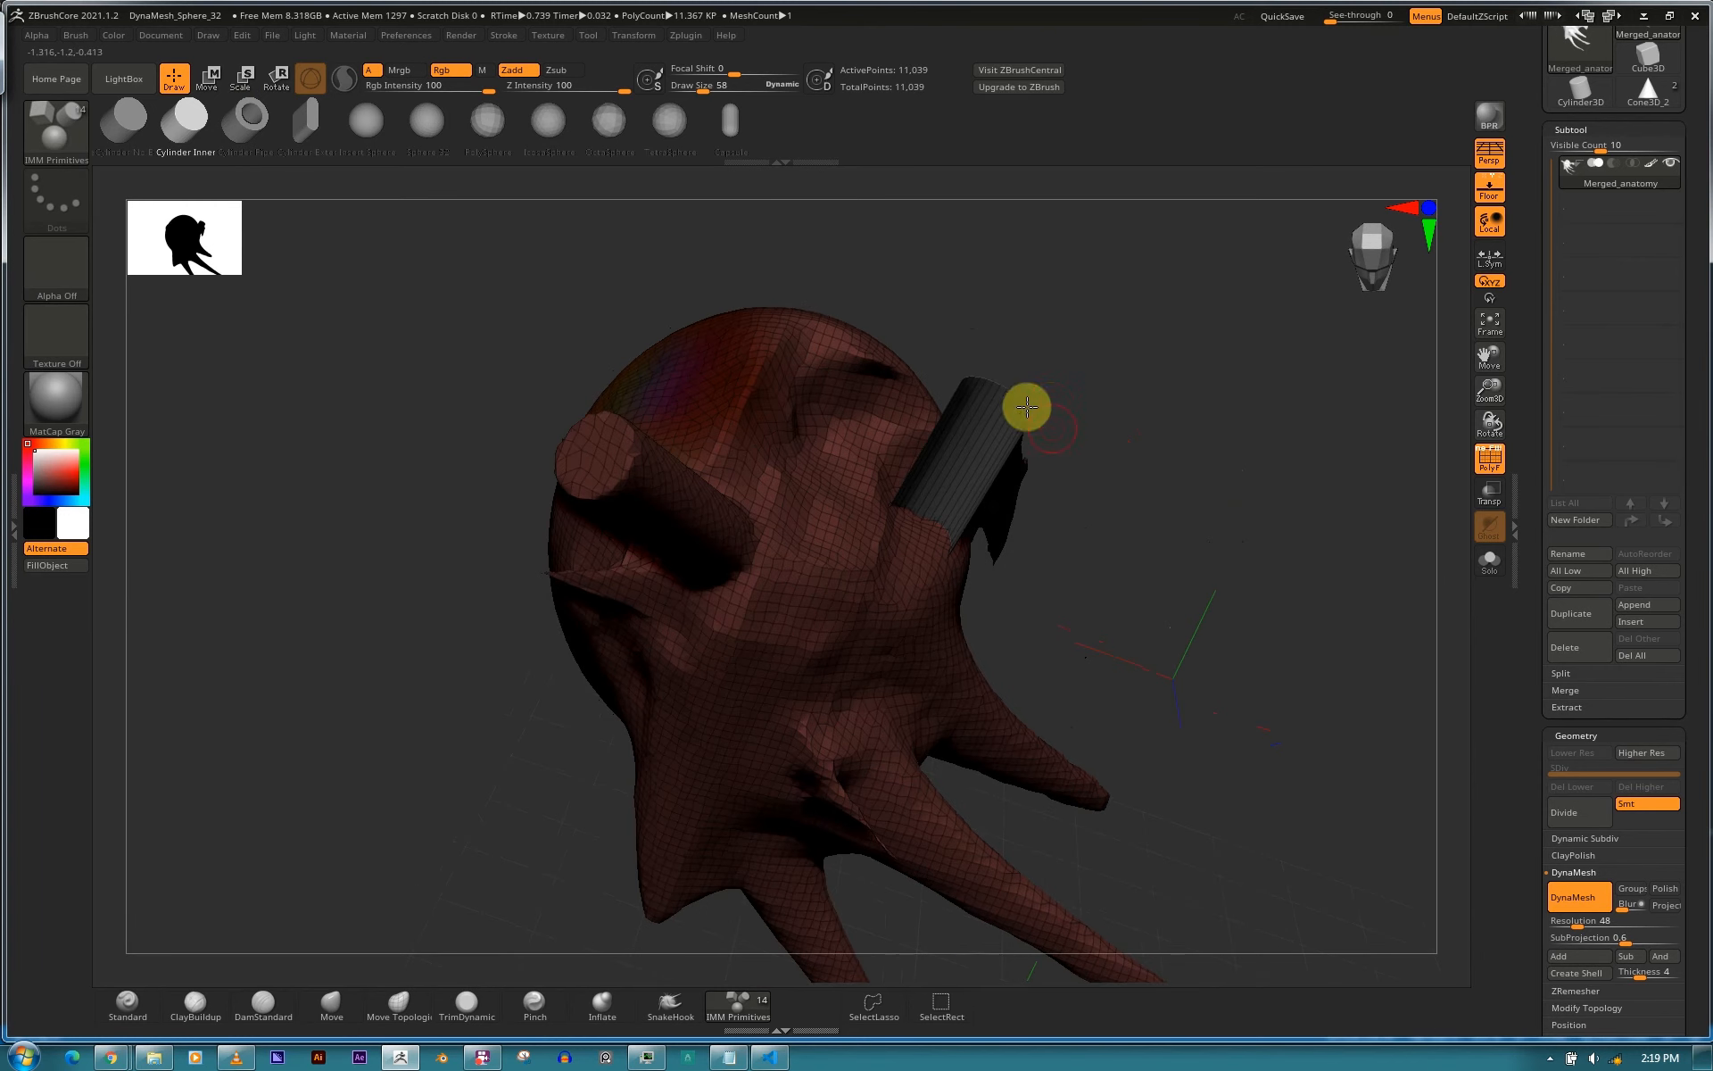
# Switch the Merged_anatomy subtool to subtraction and remesh with DynaMesh so the second inserted cylinder cuts a hole in the head.
pyautogui.moveTo(1693, 713); pyautogui.dragTo(1623, 403)
pyautogui.click(1638, 375)
pyautogui.click(1600, 408)
pyautogui.moveTo(1184, 494); pyautogui.dragTo(1037, 369)
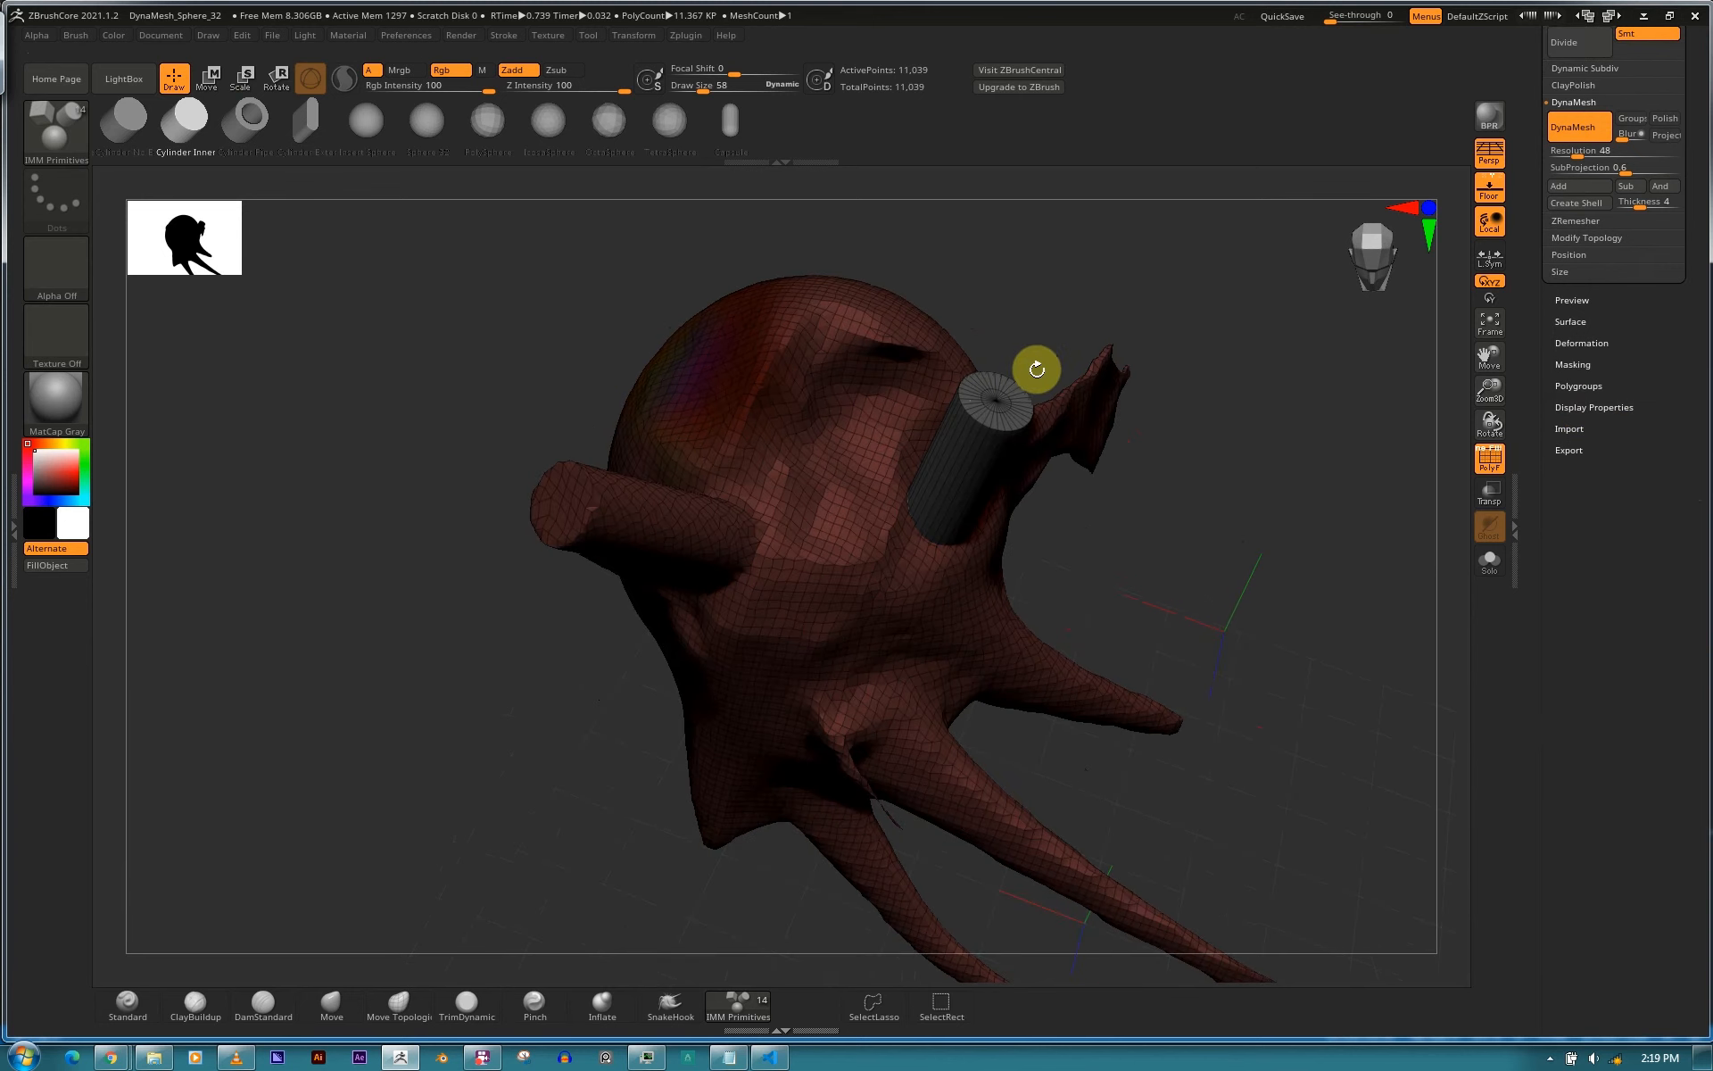
pyautogui.moveTo(1178, 539); pyautogui.dragTo(1272, 526)
pyautogui.scroll(6, 1670, 384)
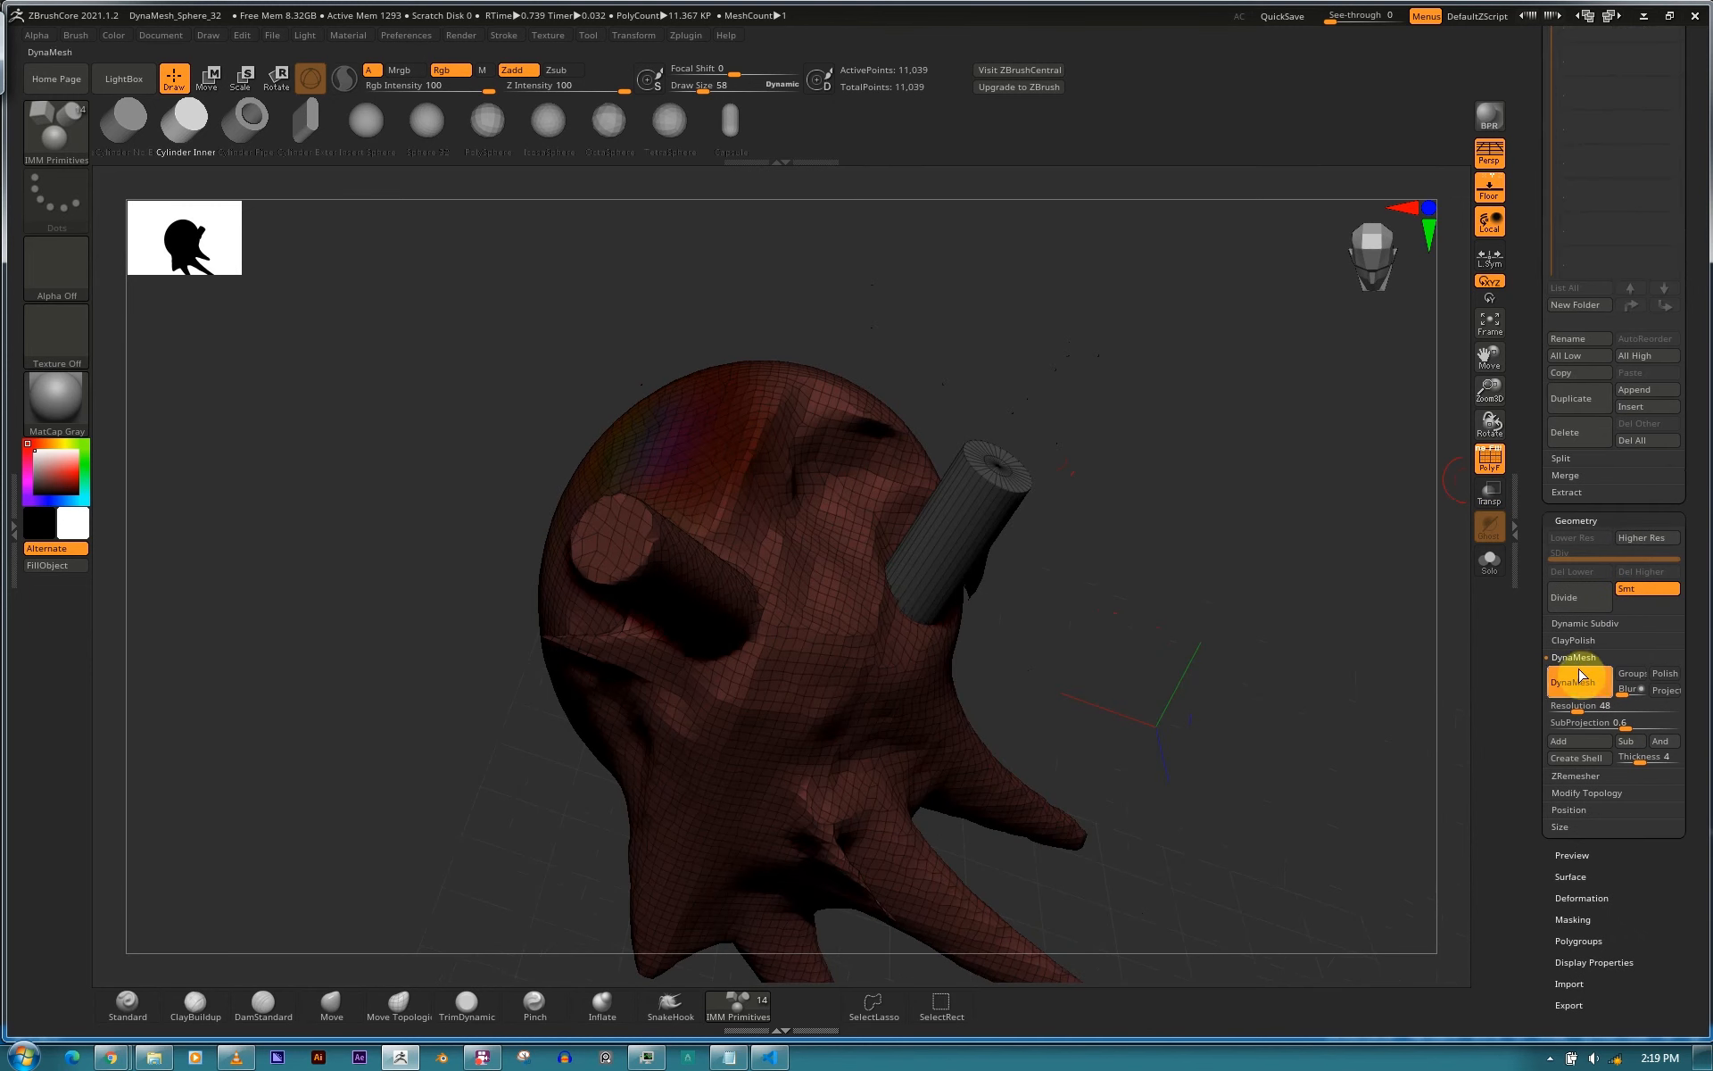
pyautogui.scroll(4, 1677, 303)
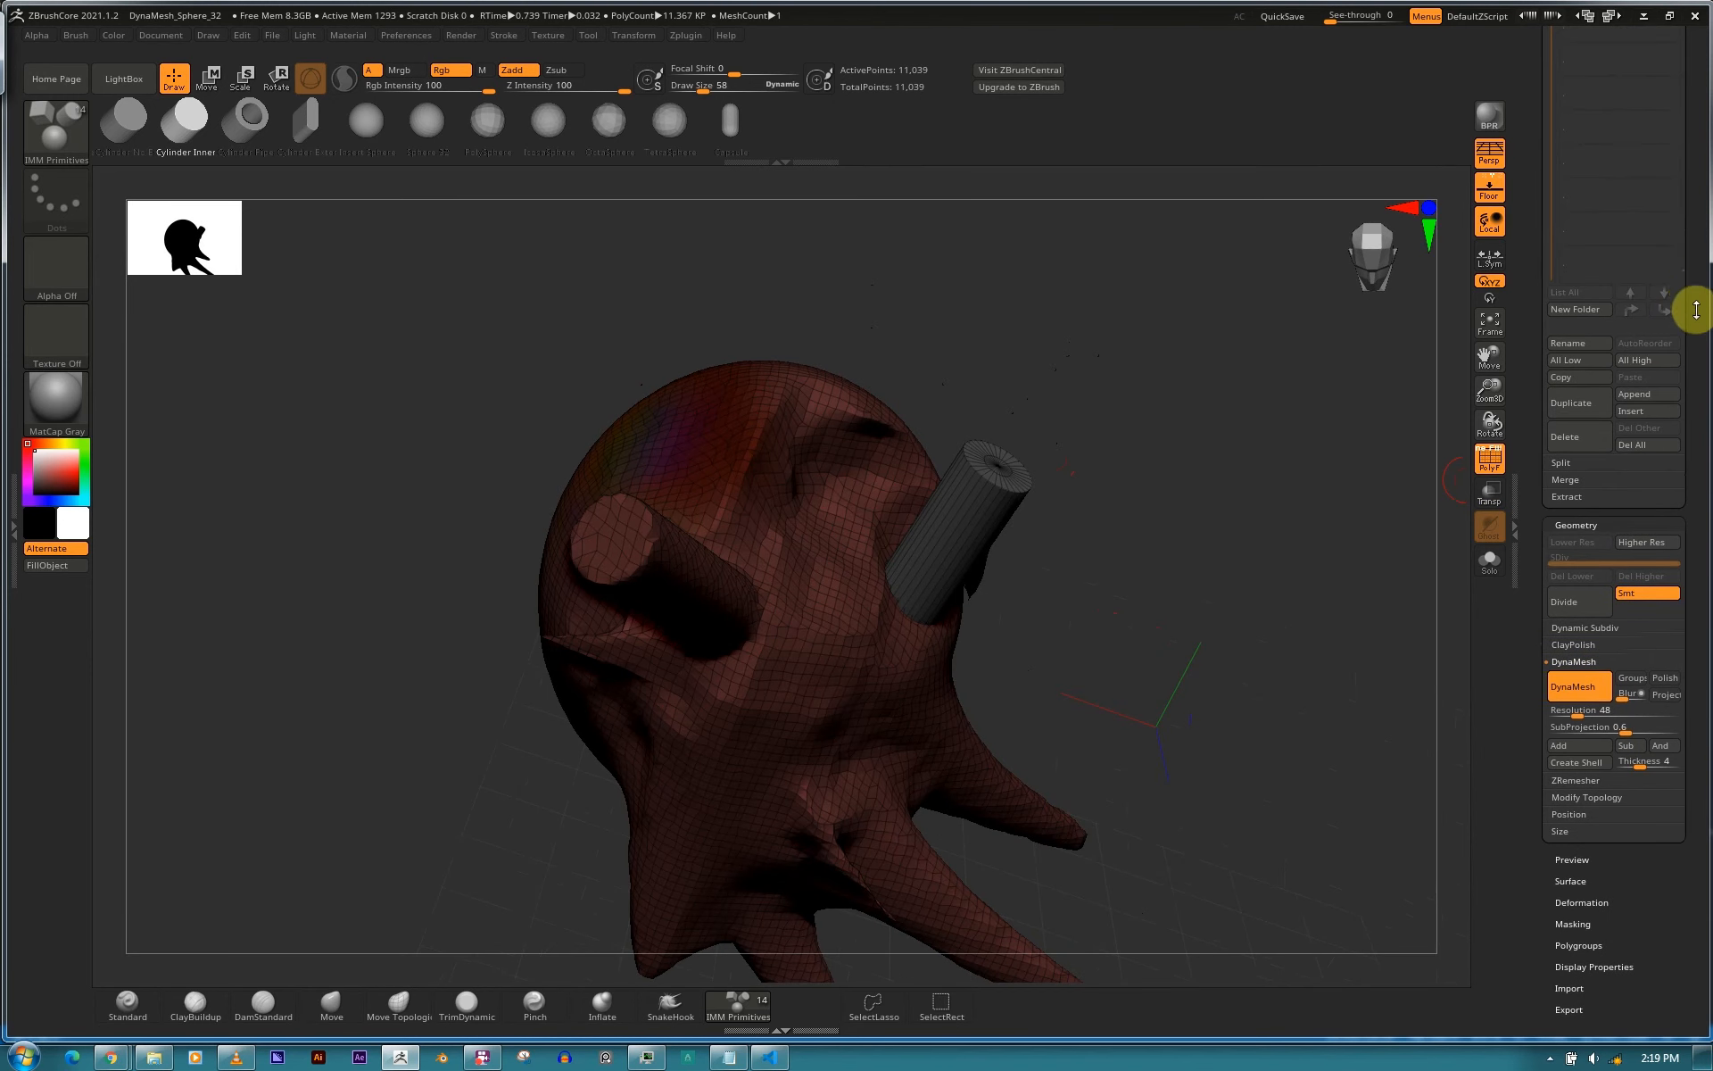
pyautogui.moveTo(1609, 281)
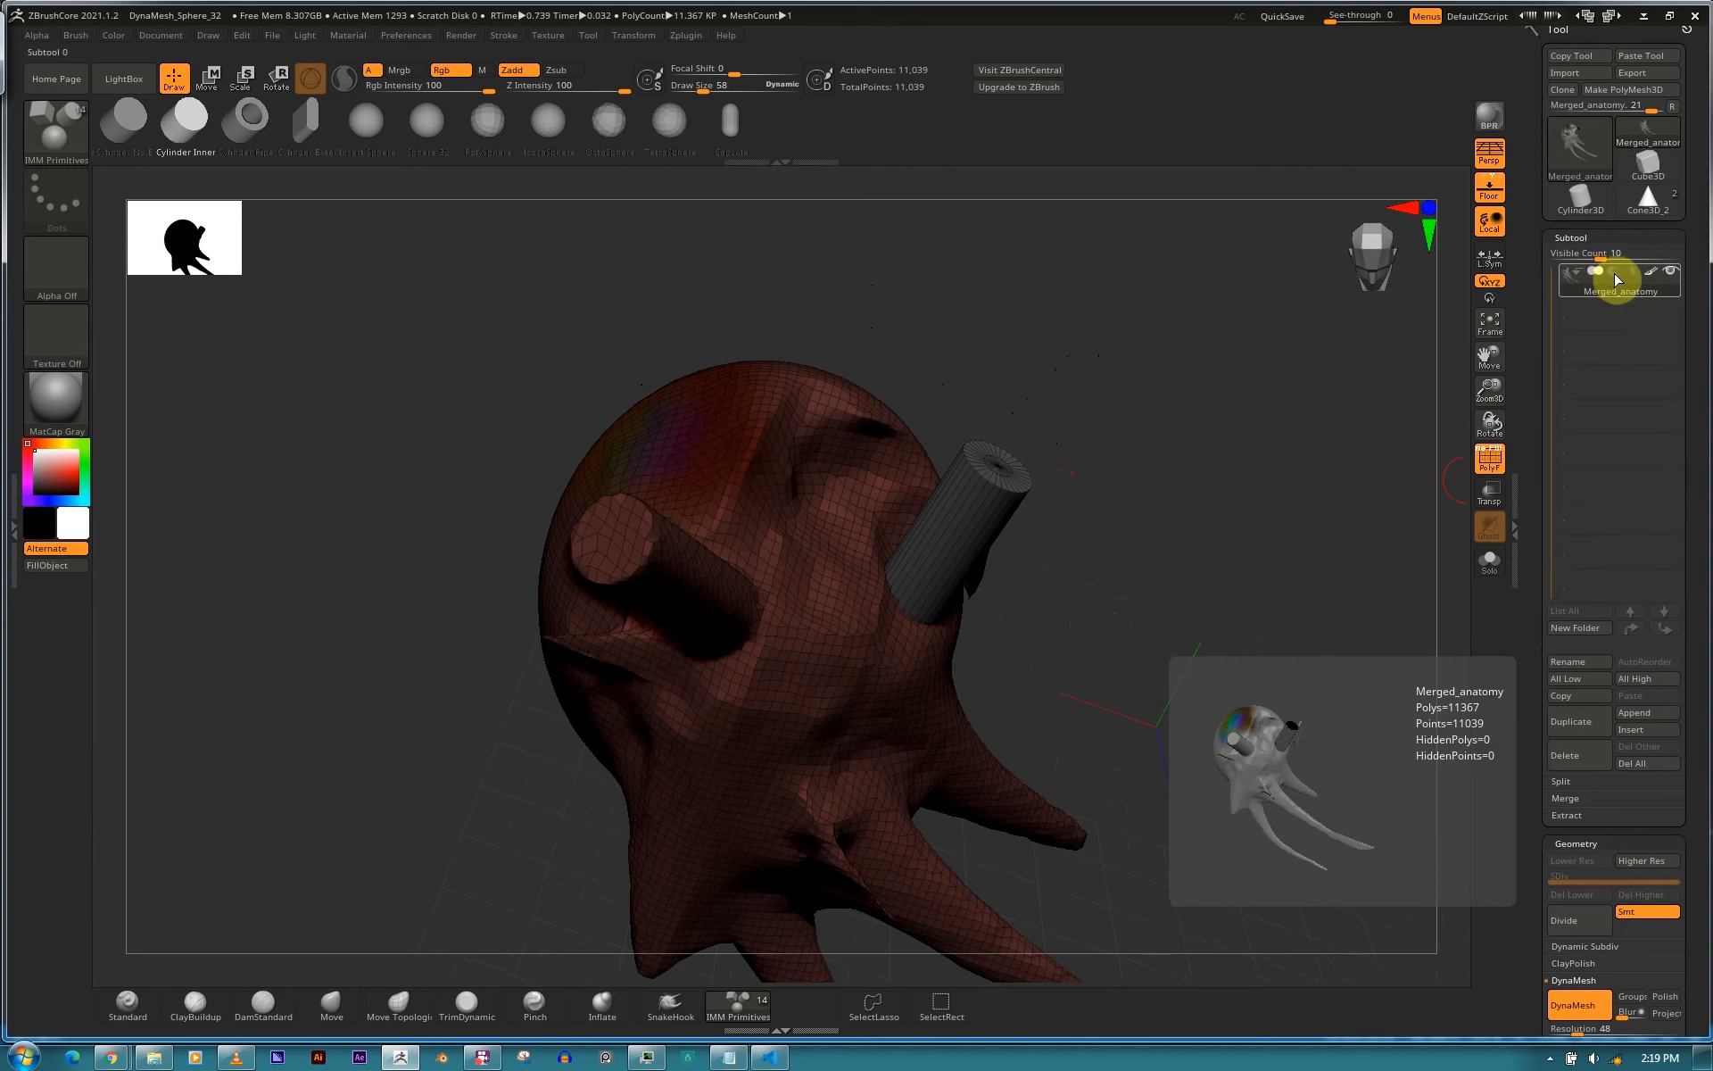
pyautogui.moveTo(1250, 494); pyautogui.dragTo(1197, 505)
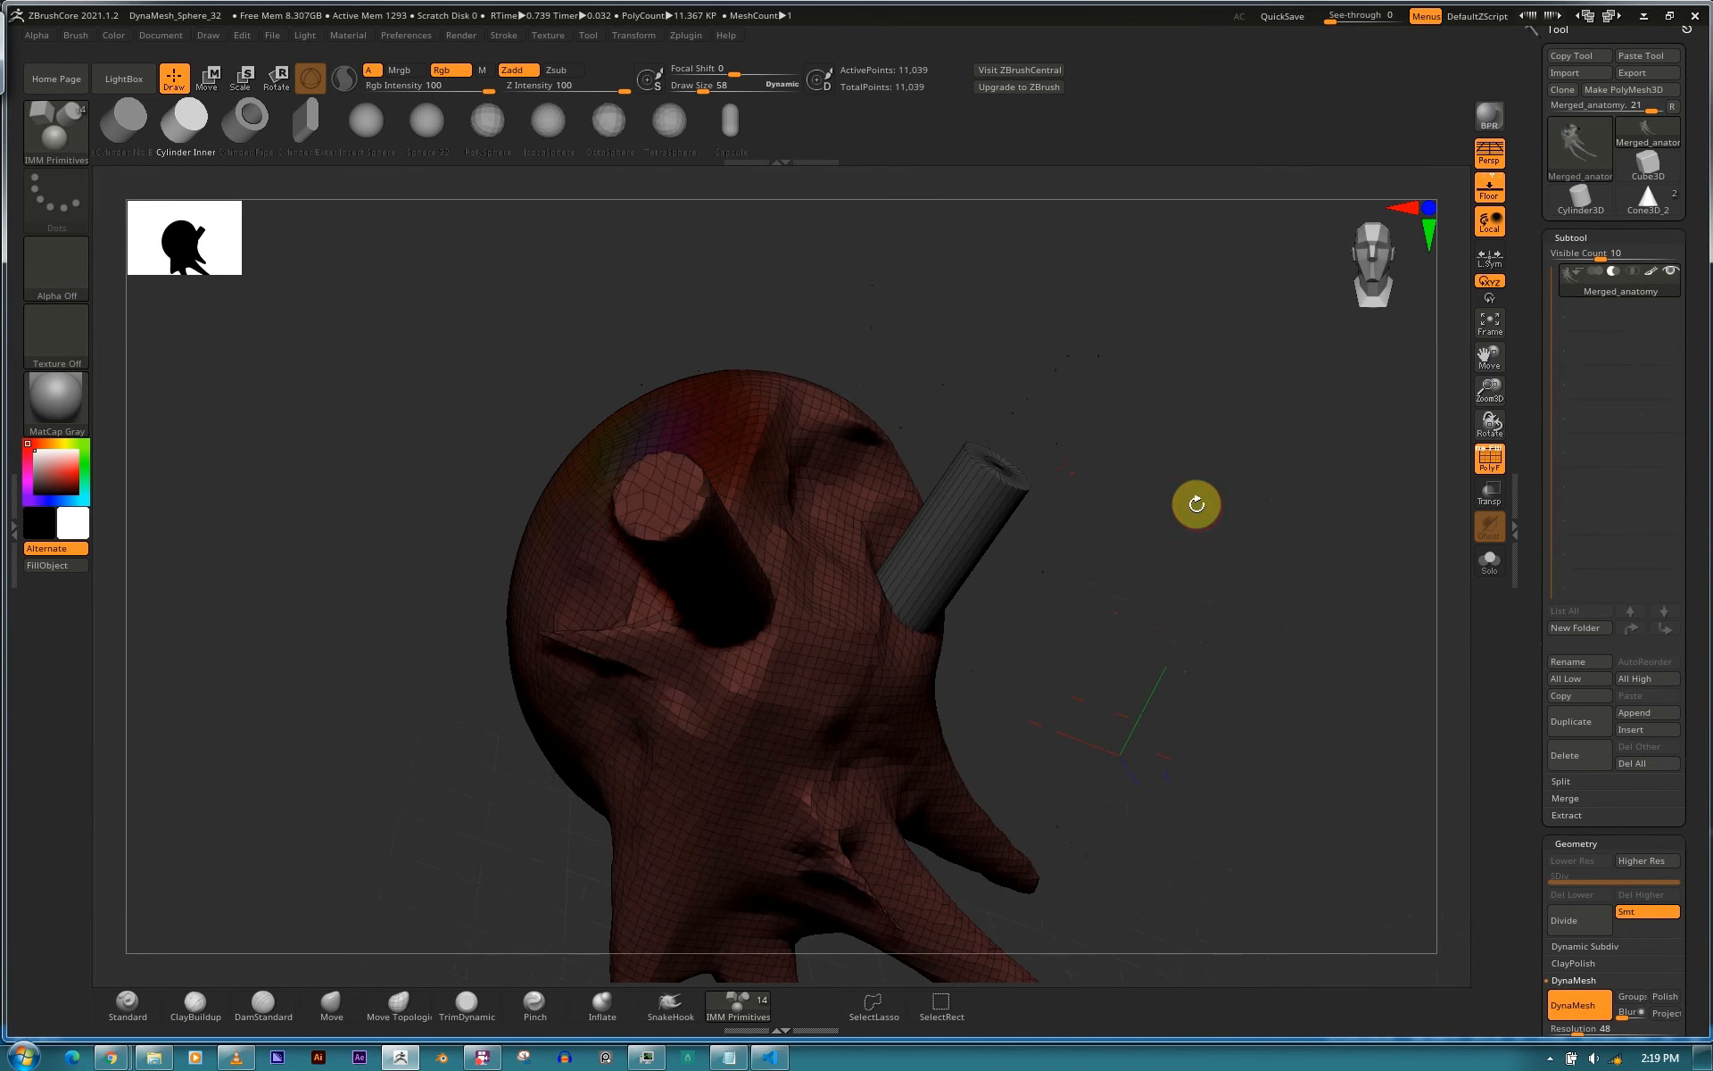
pyautogui.keyDown('ctrl'); pyautogui.moveTo(1188, 439); pyautogui.dragTo(1203, 471); pyautogui.keyUp('ctrl')
pyautogui.moveTo(1201, 475)
pyautogui.keyDown('ctrl'); pyautogui.mouseDown()
pyautogui.moveTo(1222, 622)
pyautogui.moveTo(1198, 589)
pyautogui.moveTo(1210, 556)
pyautogui.mouseUp(); pyautogui.keyUp('ctrl')
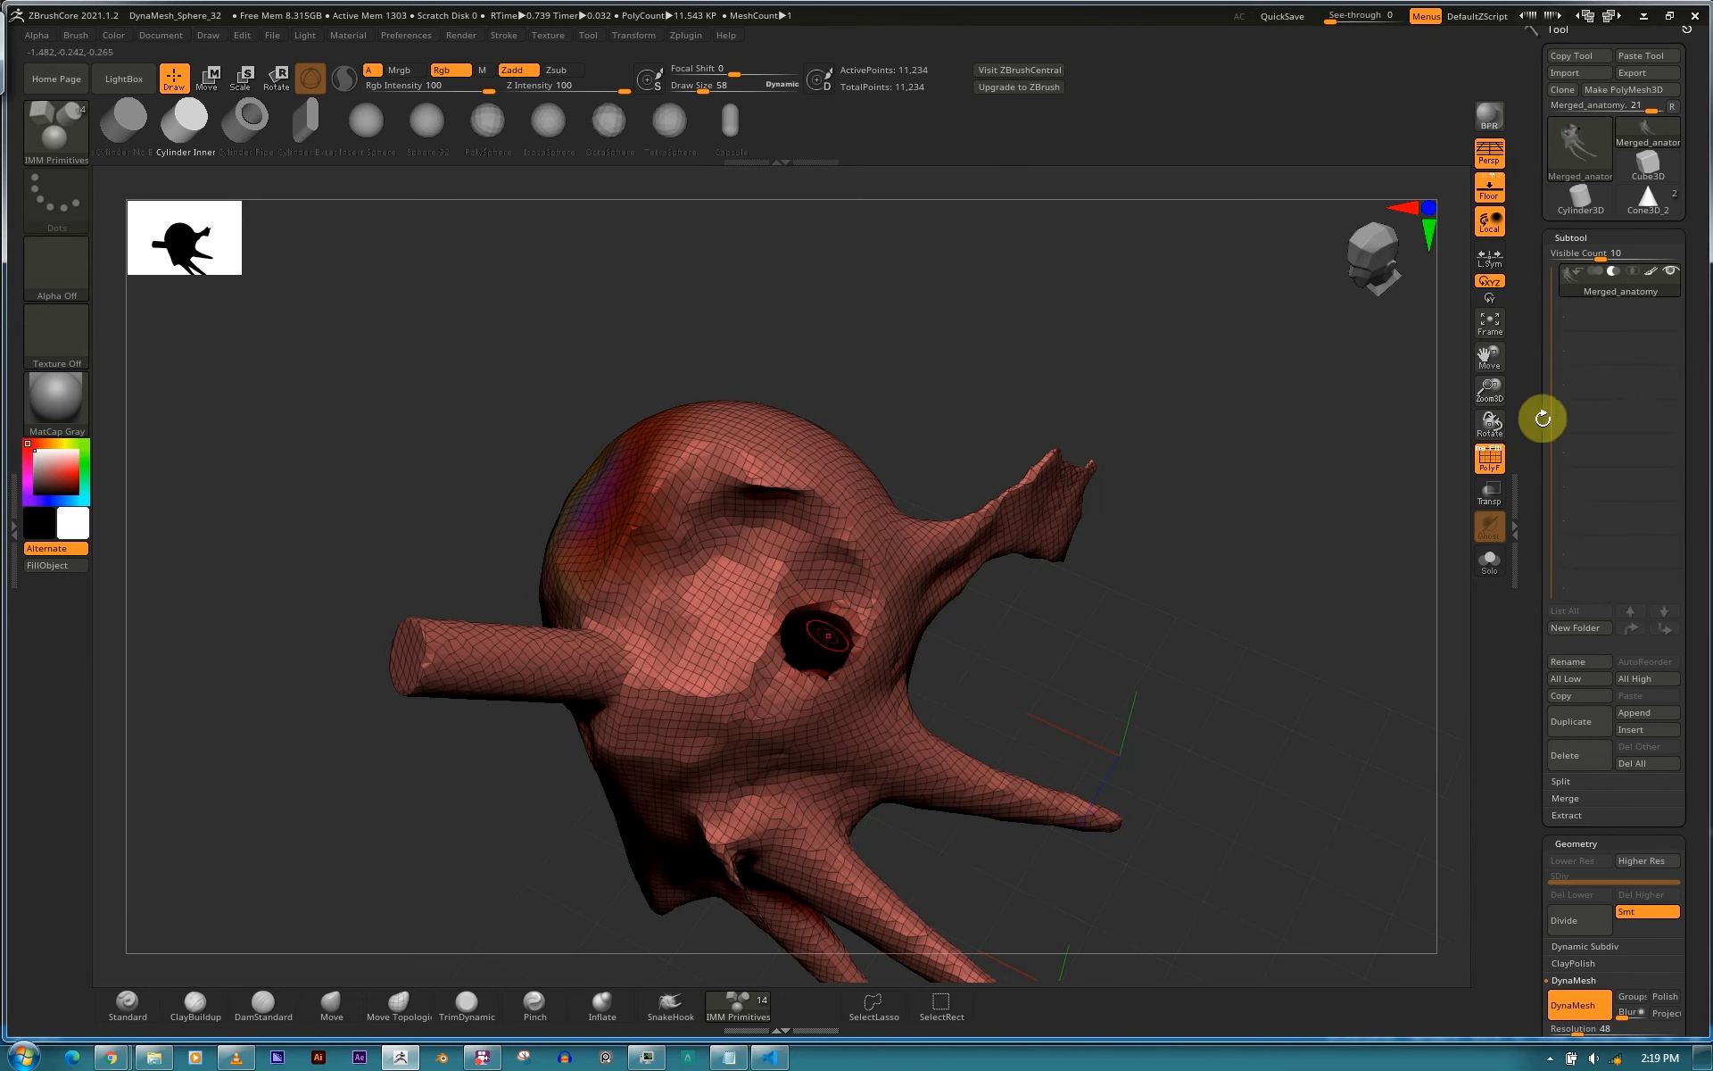
# Examine the hole cut into the head up close and from several sides, and locate DynaMesh's Create Shell option.
pyautogui.moveTo(1617, 277)
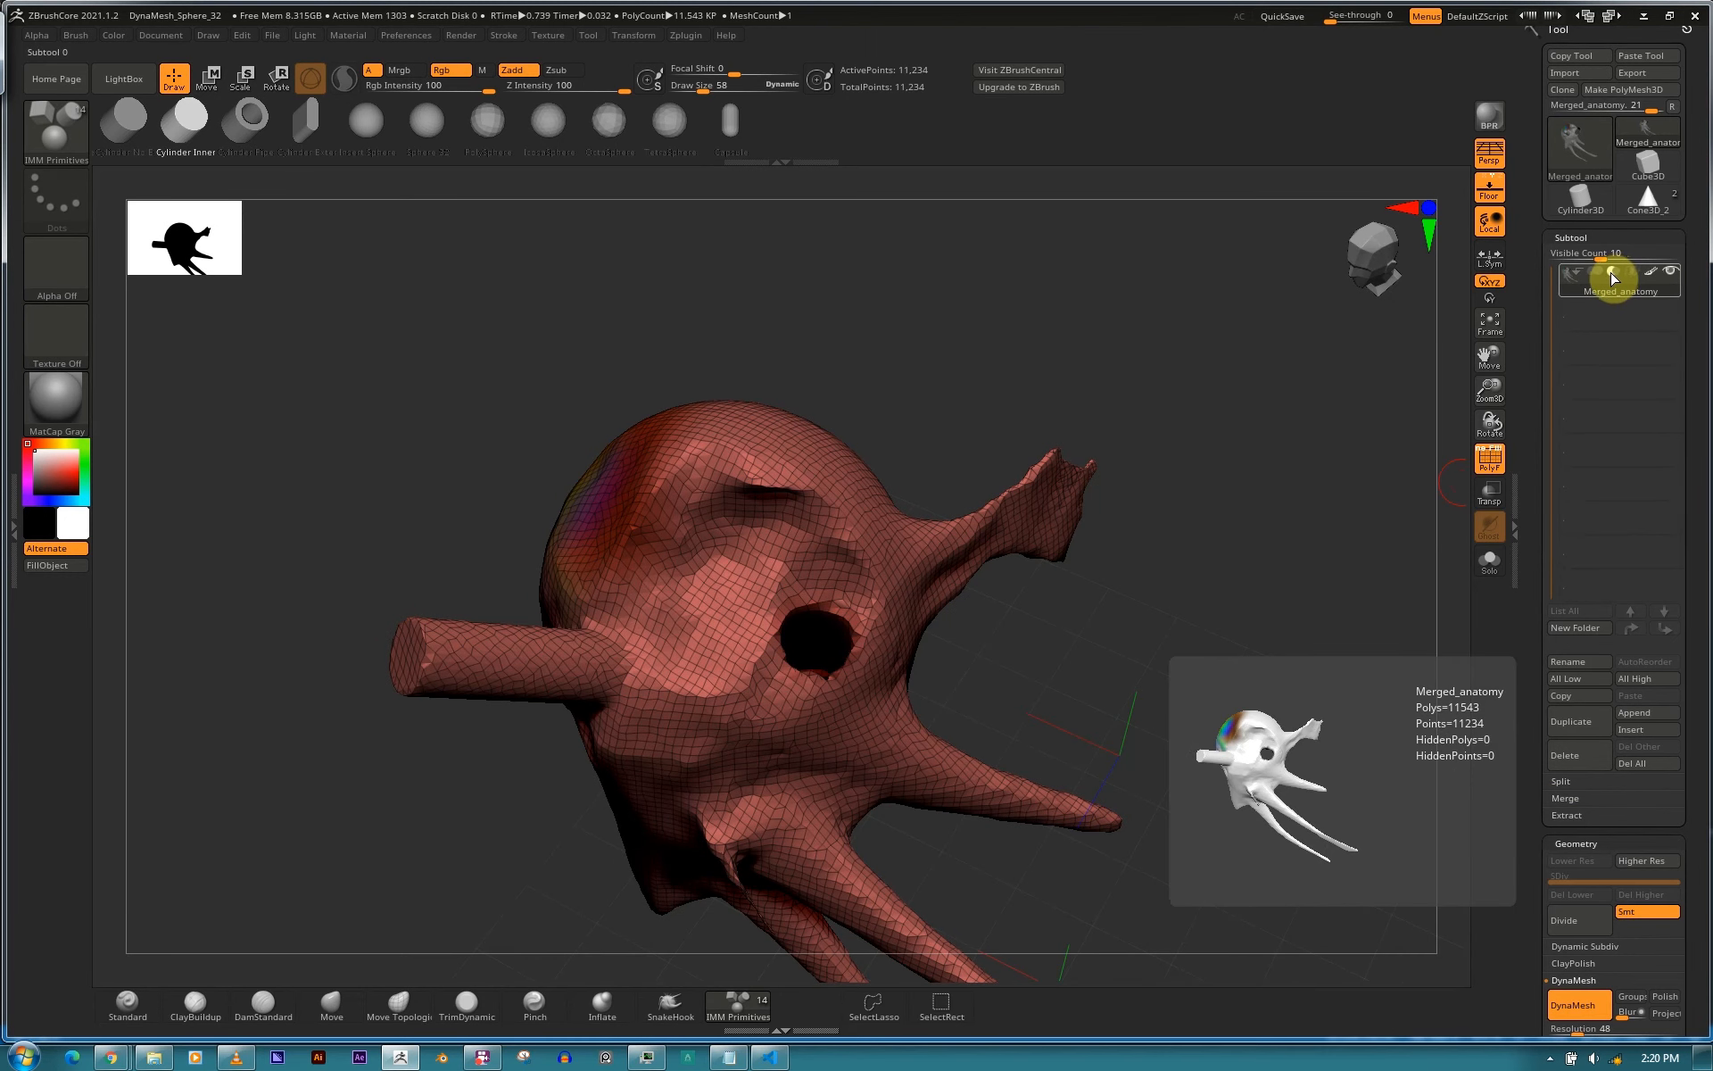
pyautogui.click(1595, 273)
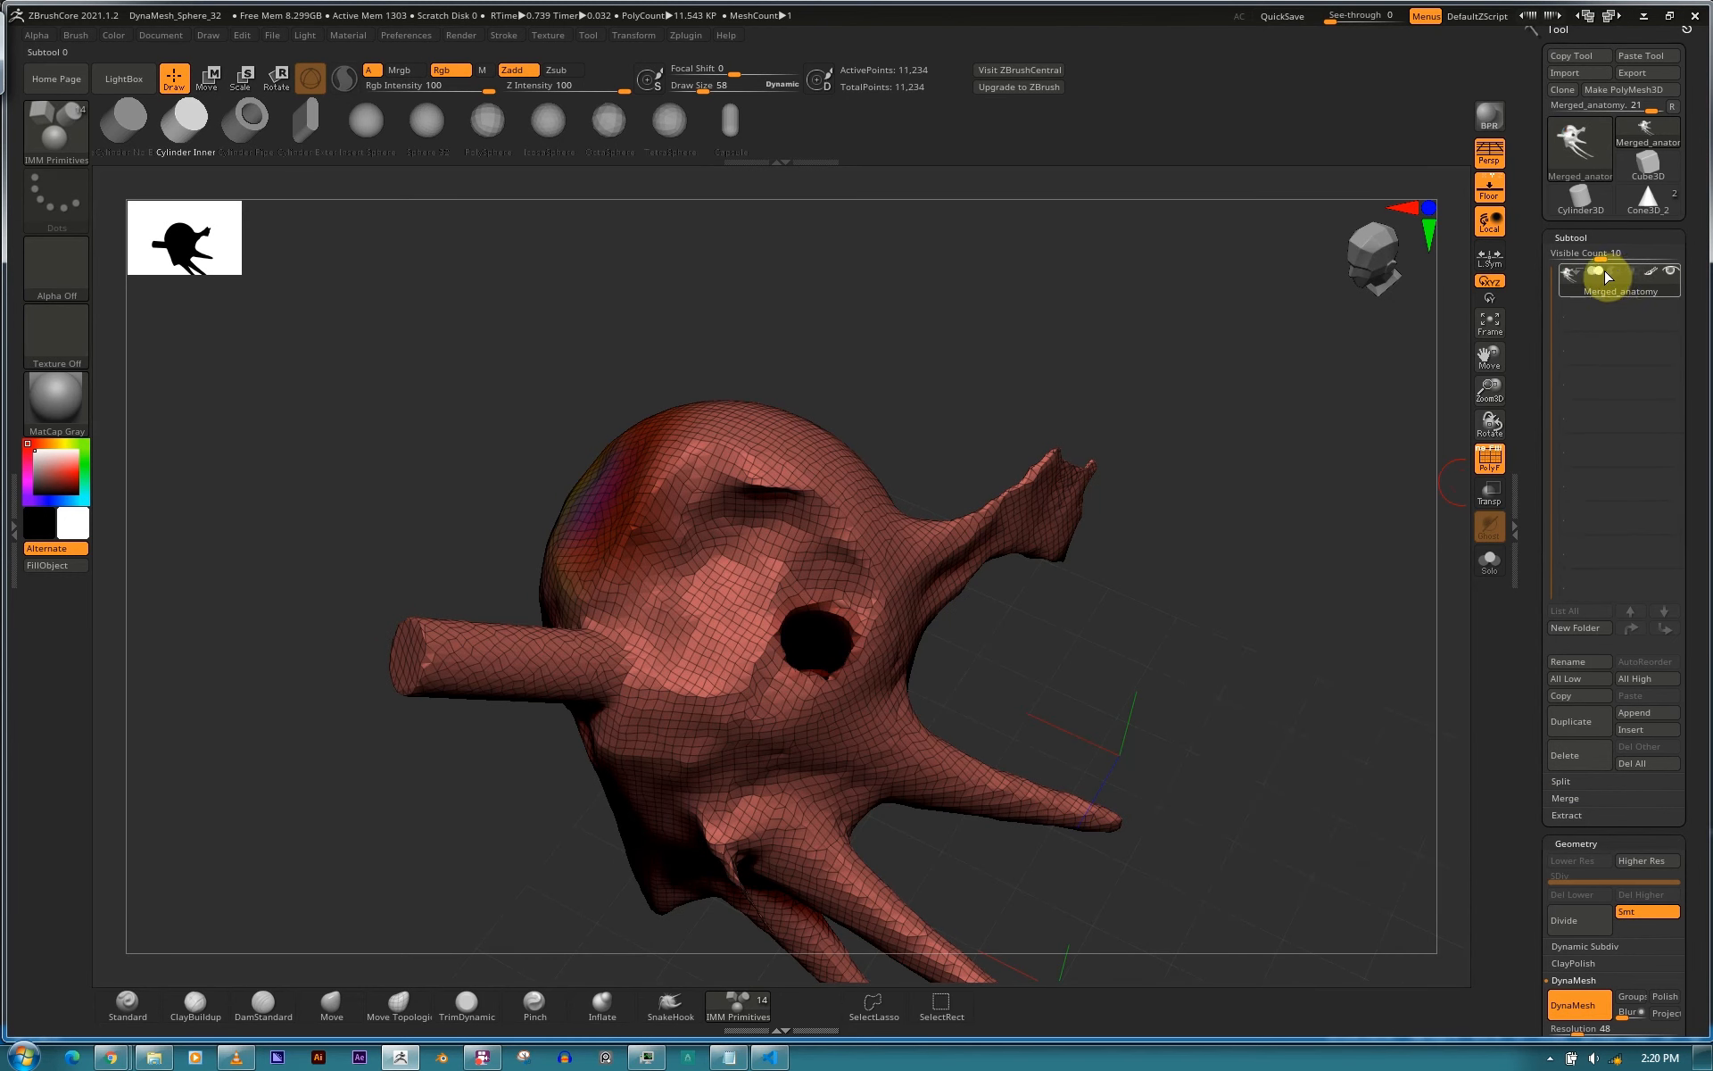
pyautogui.moveTo(1259, 589); pyautogui.dragTo(999, 693)
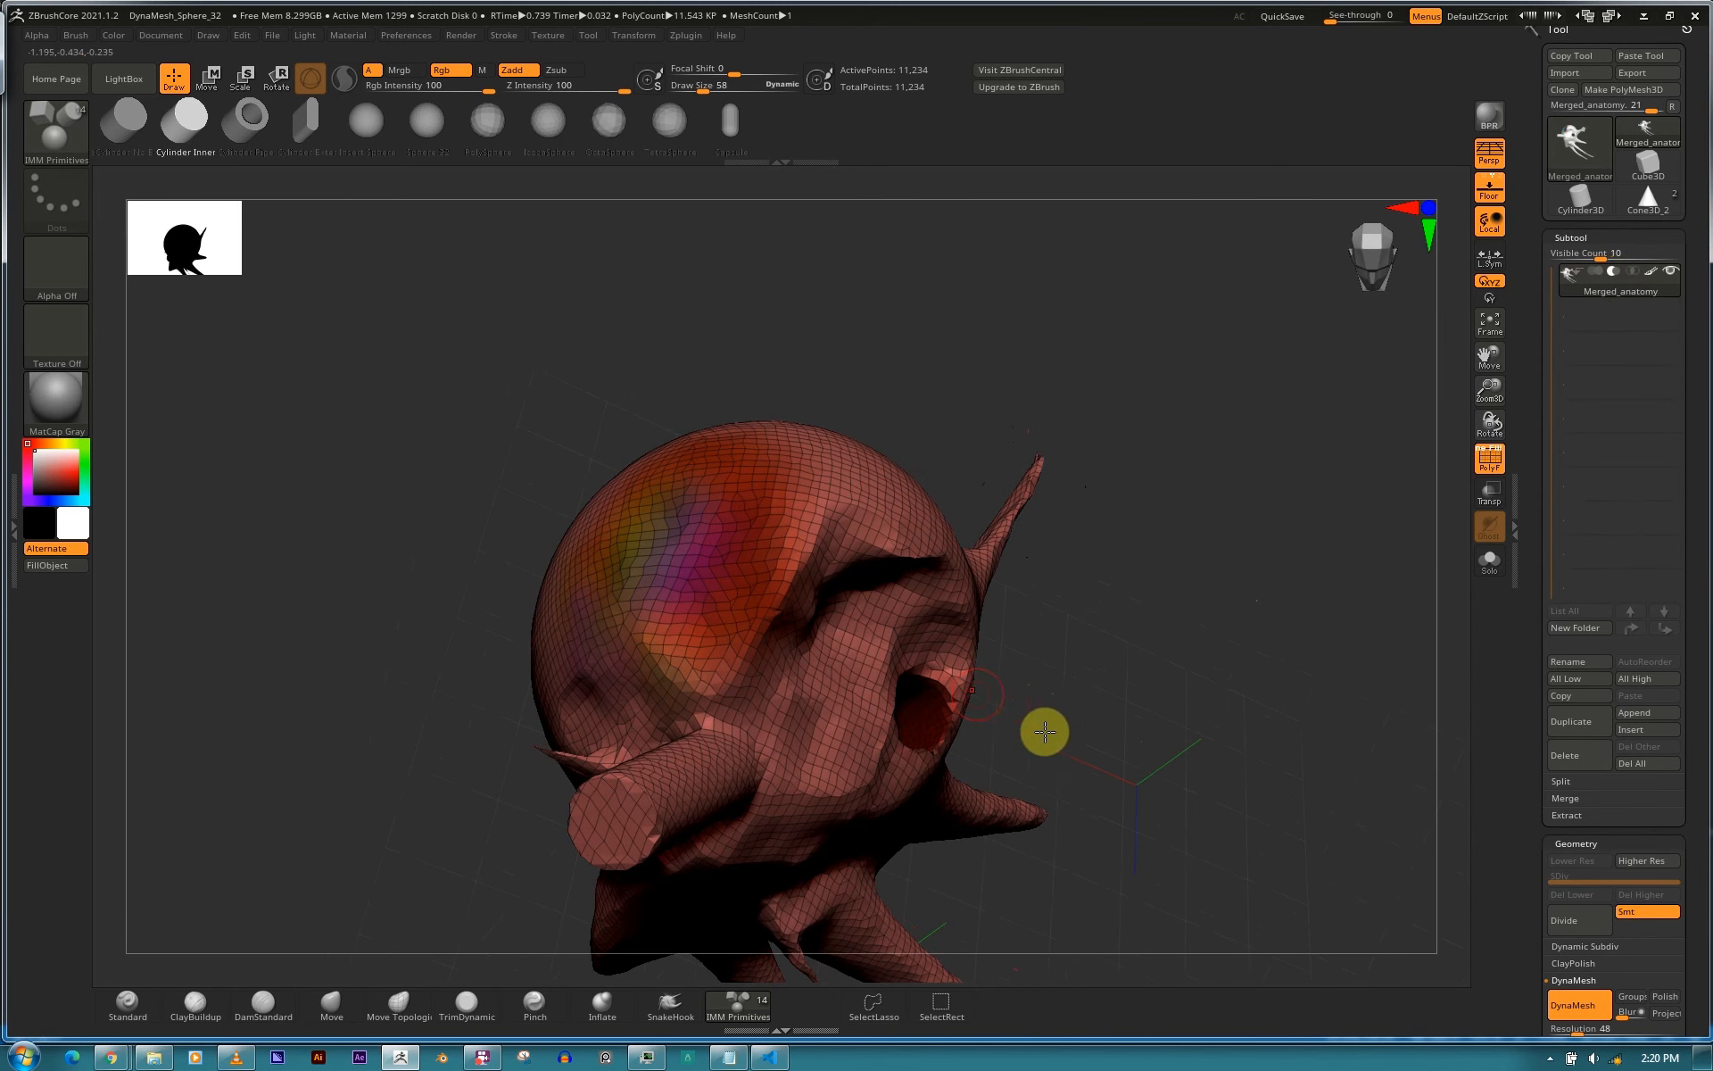
pyautogui.keyDown('alt'); pyautogui.moveTo(1226, 786); pyautogui.dragTo(1295, 681); pyautogui.keyUp('alt')
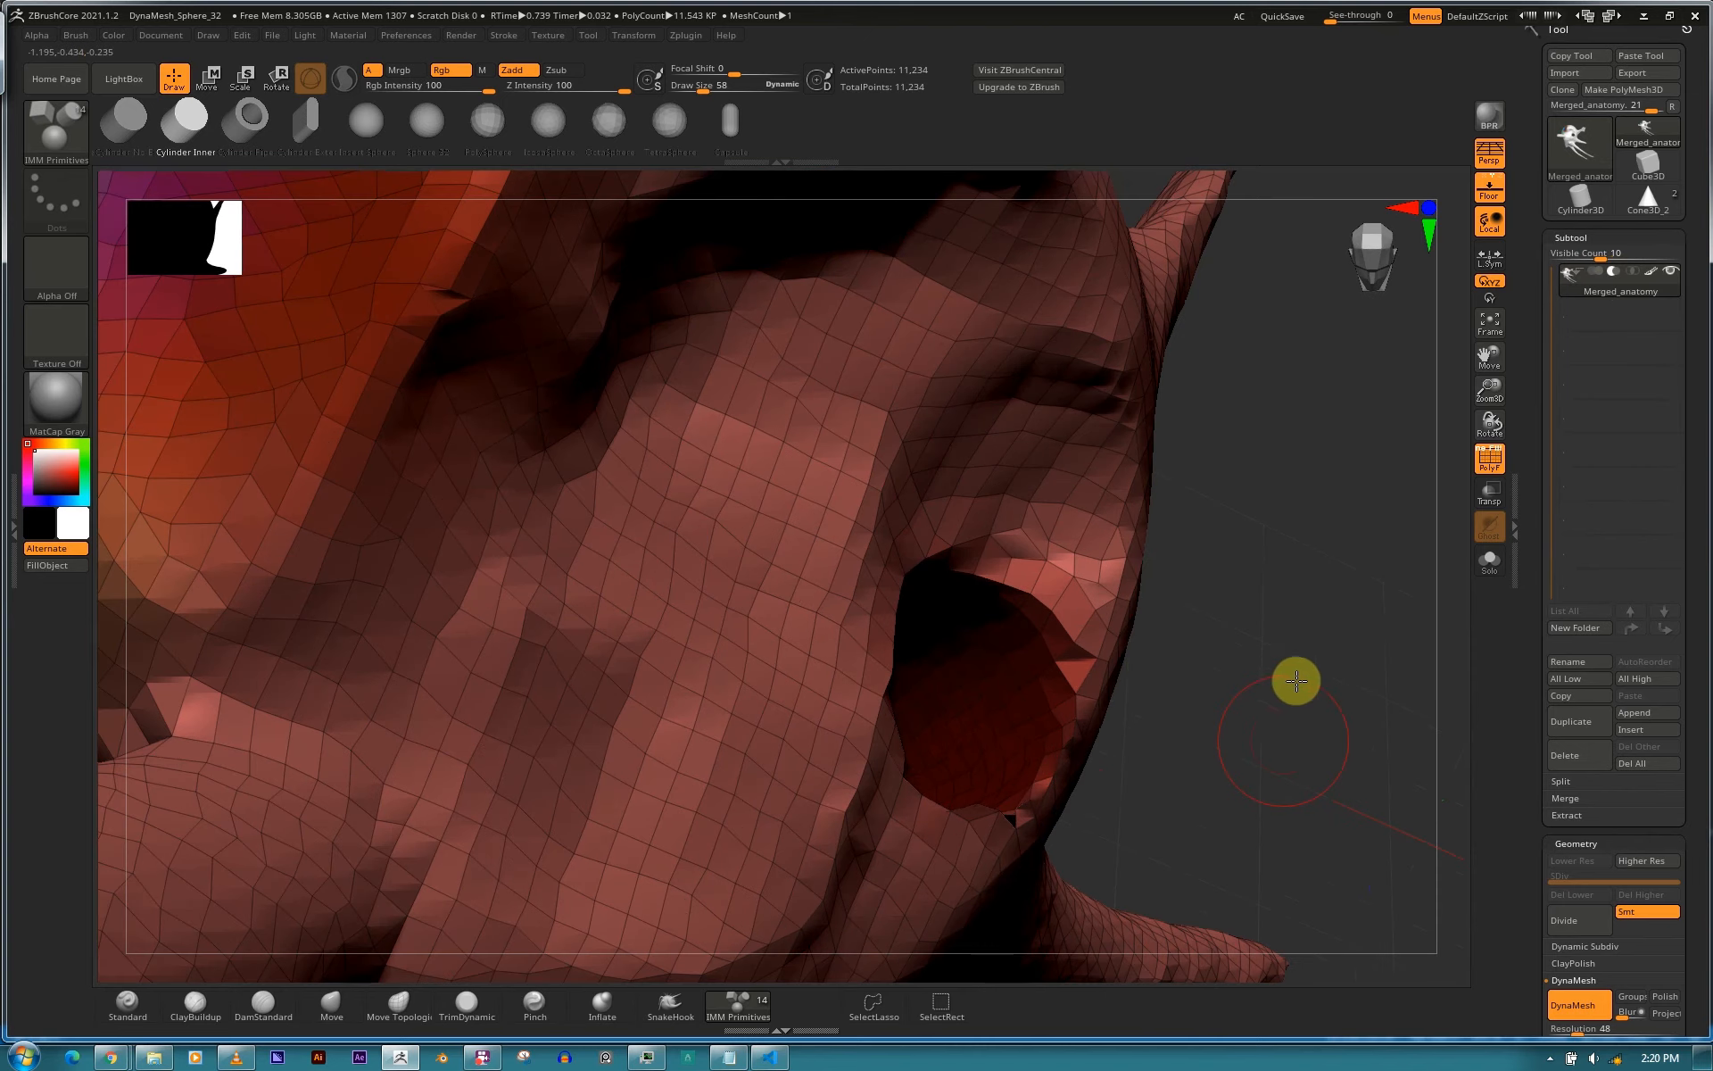
pyautogui.moveTo(1062, 723); pyautogui.dragTo(1064, 661)
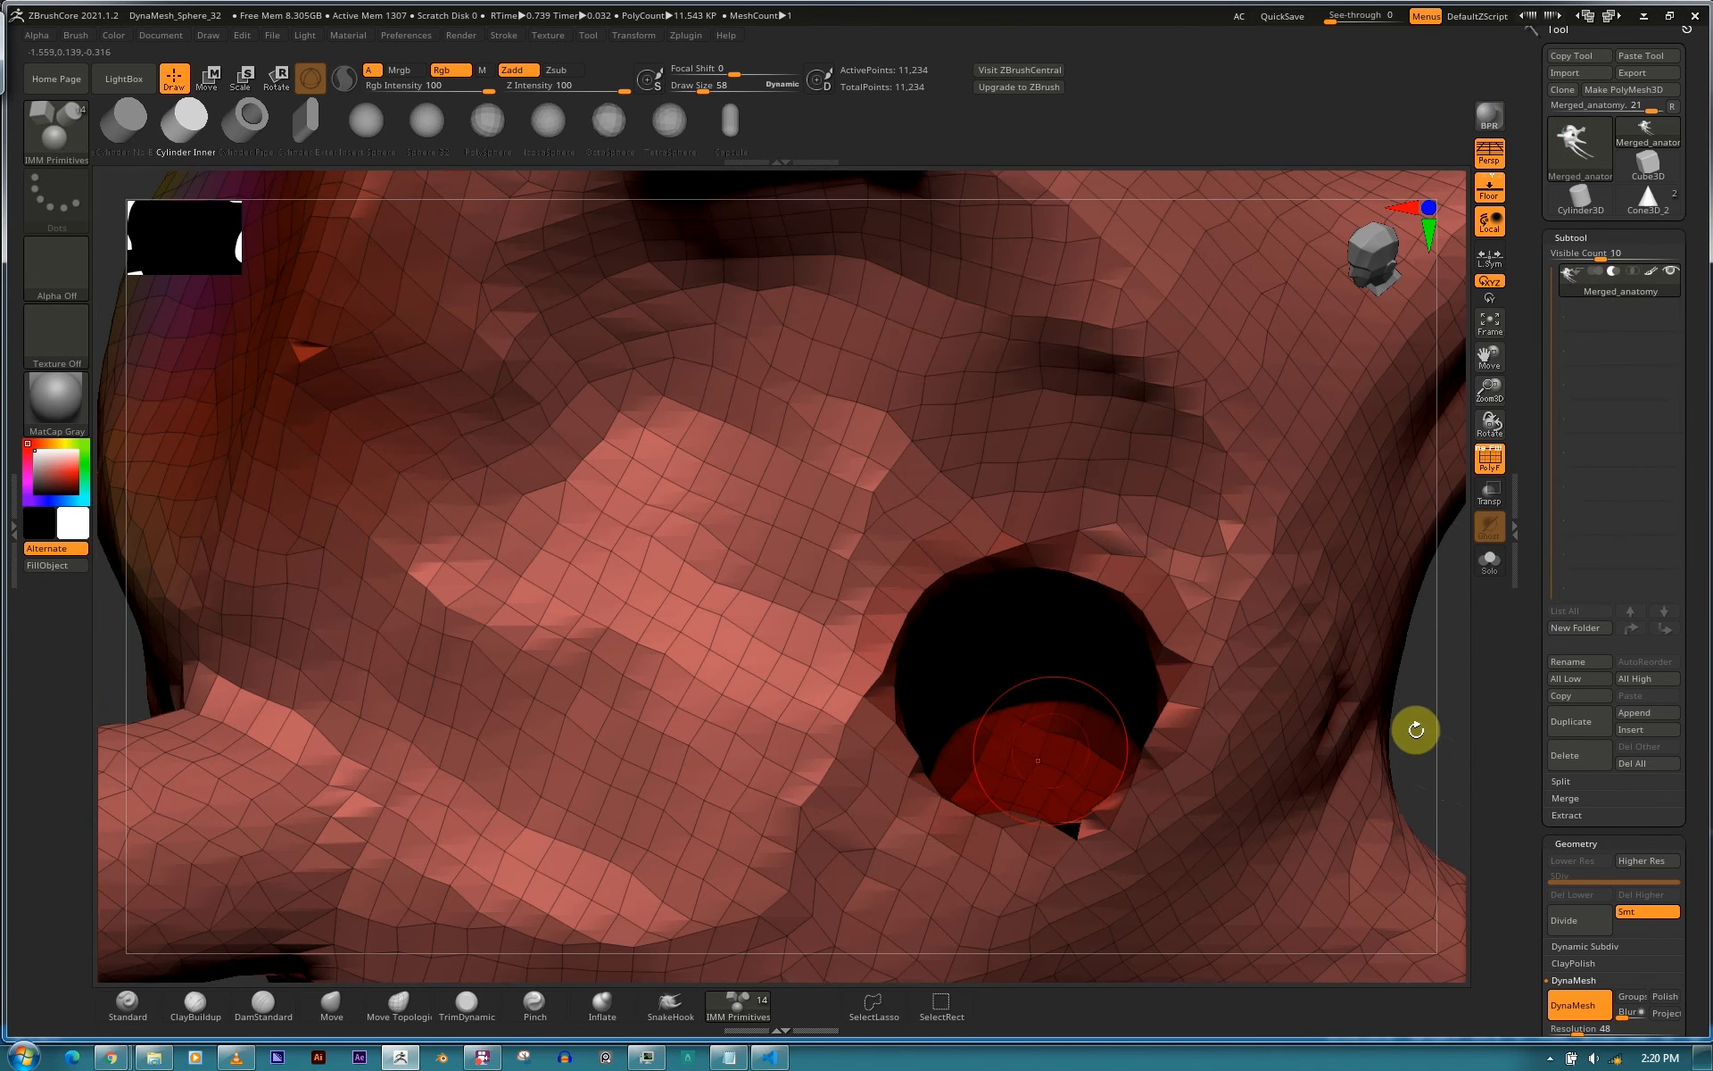
pyautogui.moveTo(902, 597); pyautogui.dragTo(845, 544)
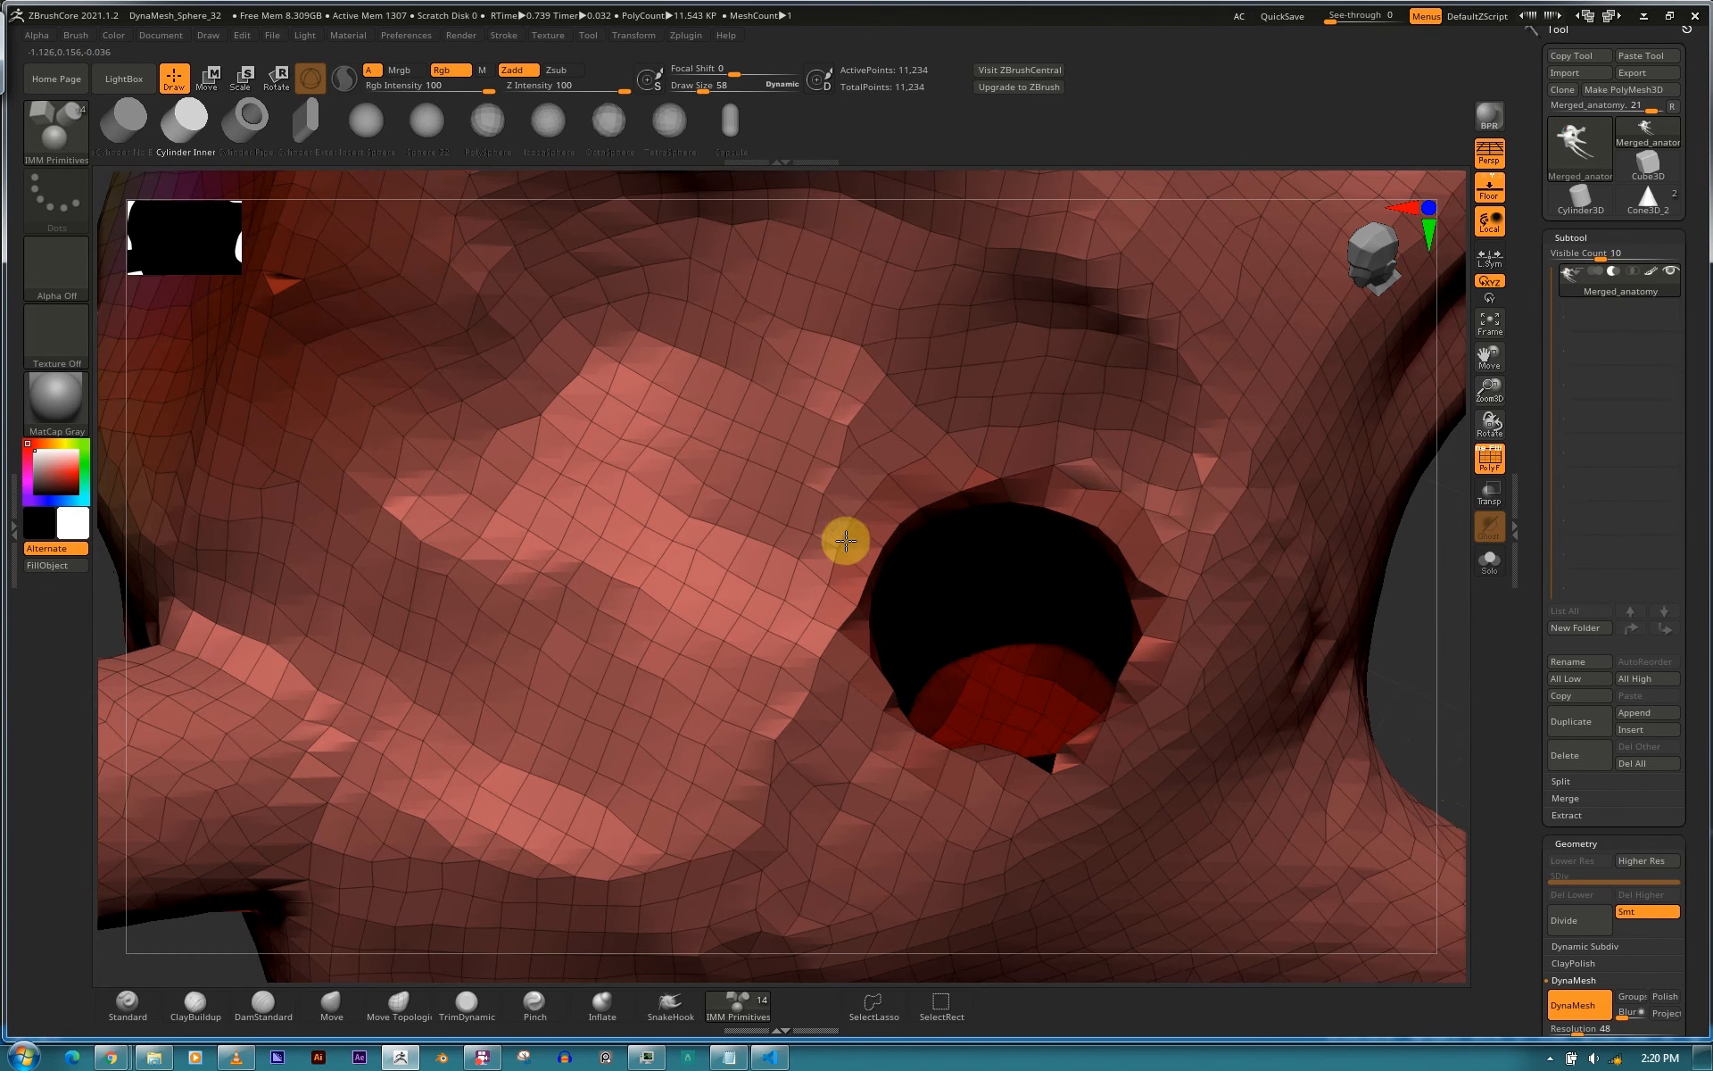
pyautogui.press('f')
pyautogui.moveTo(1270, 505); pyautogui.dragTo(1092, 464)
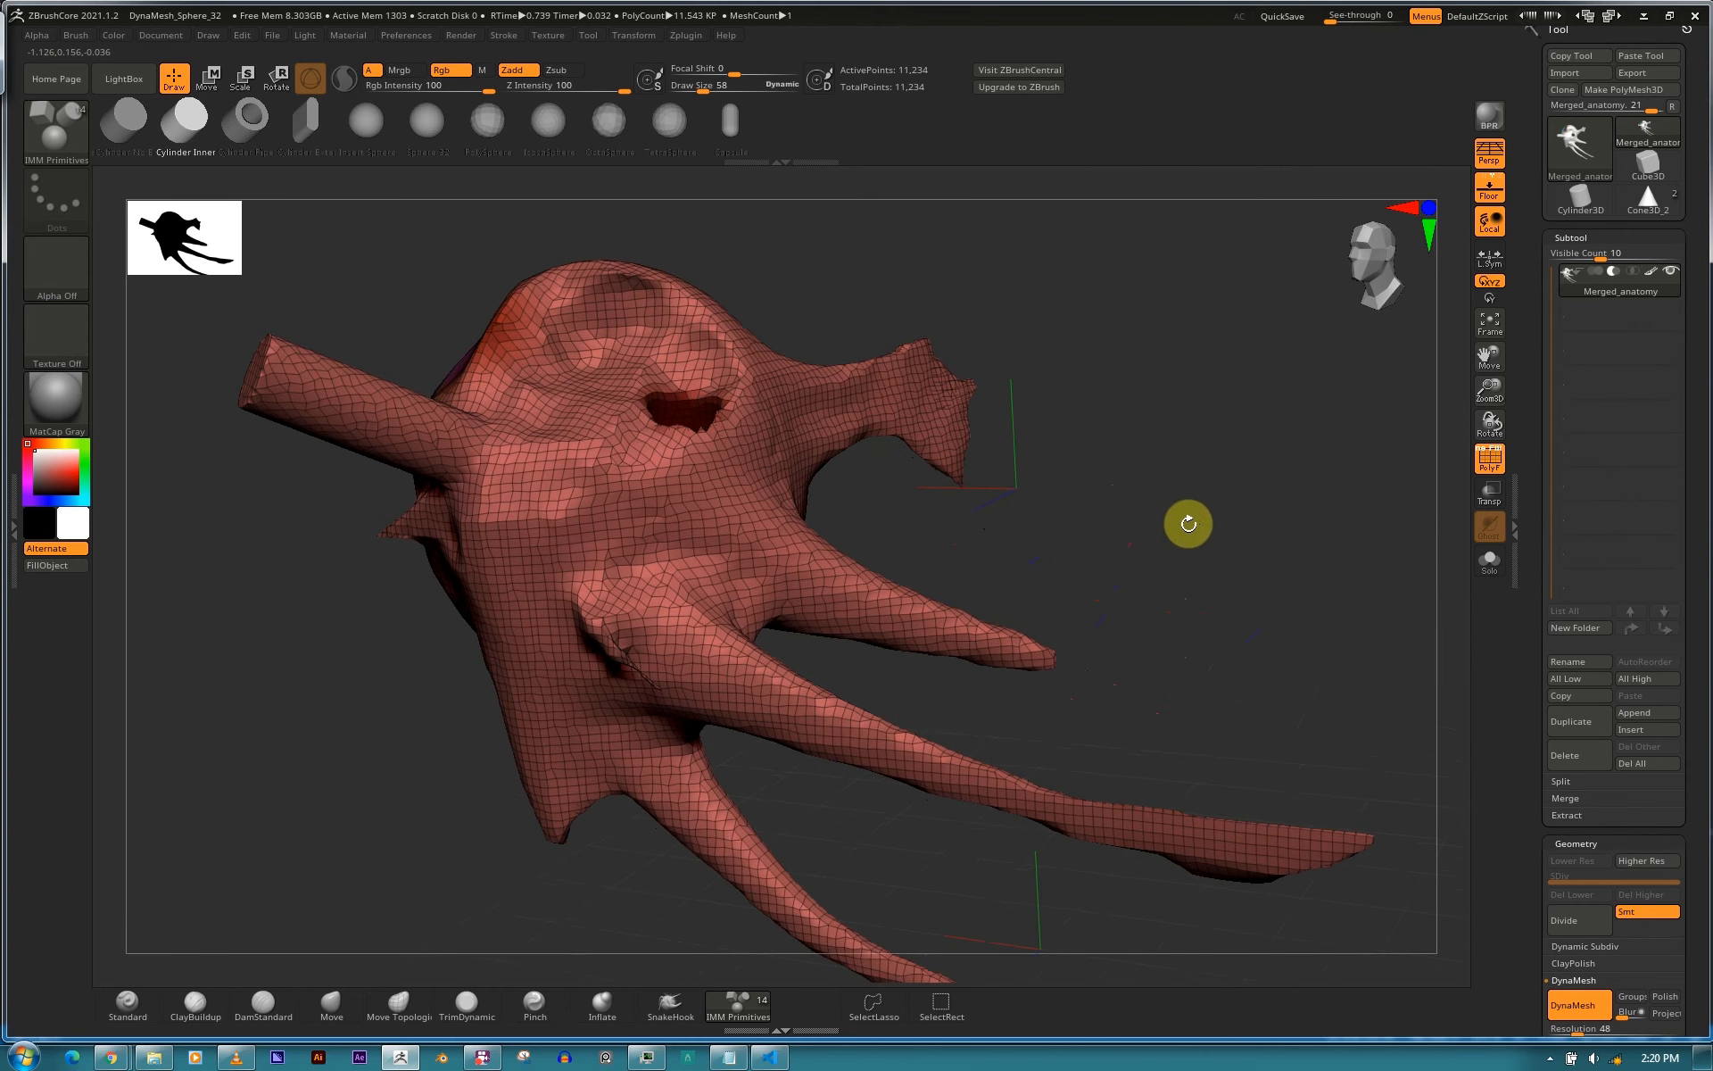
pyautogui.moveTo(1683, 318); pyautogui.dragTo(1701, 117)
pyautogui.moveTo(1688, 577); pyautogui.dragTo(1706, 277)
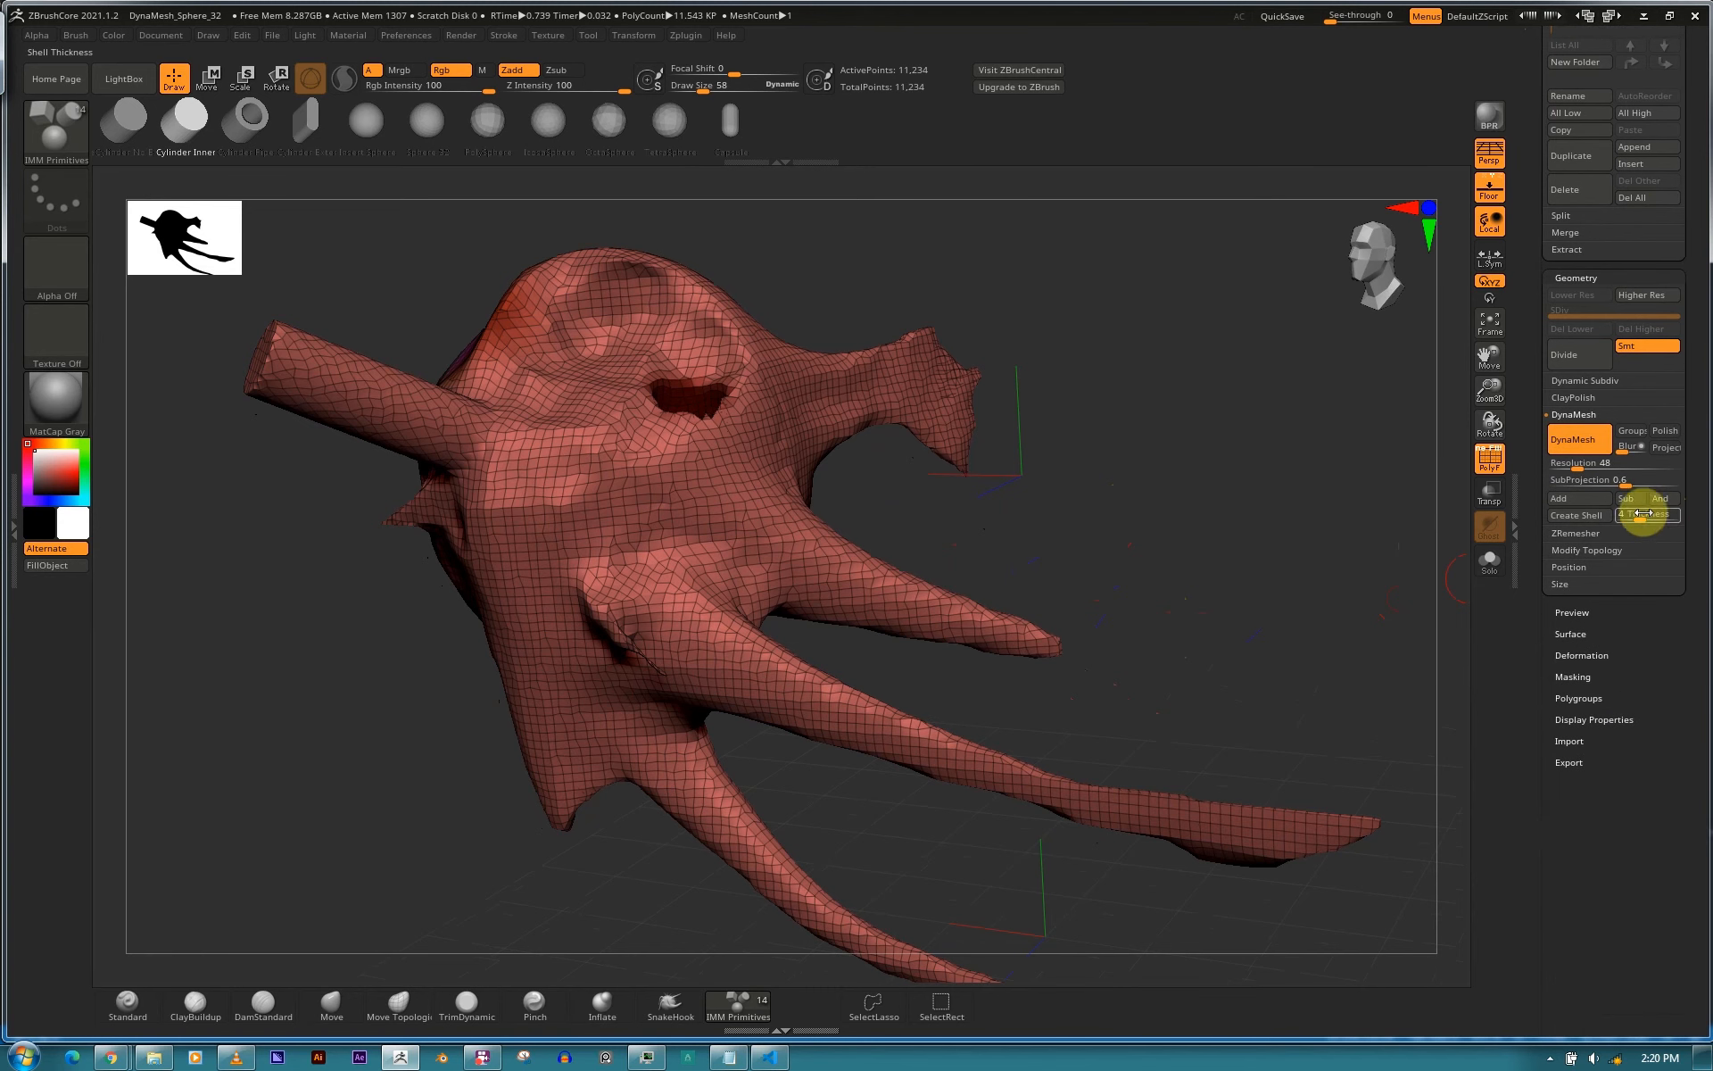
pyautogui.moveTo(1114, 489); pyautogui.dragTo(1187, 504)
pyautogui.moveTo(1067, 451); pyautogui.dragTo(1174, 494)
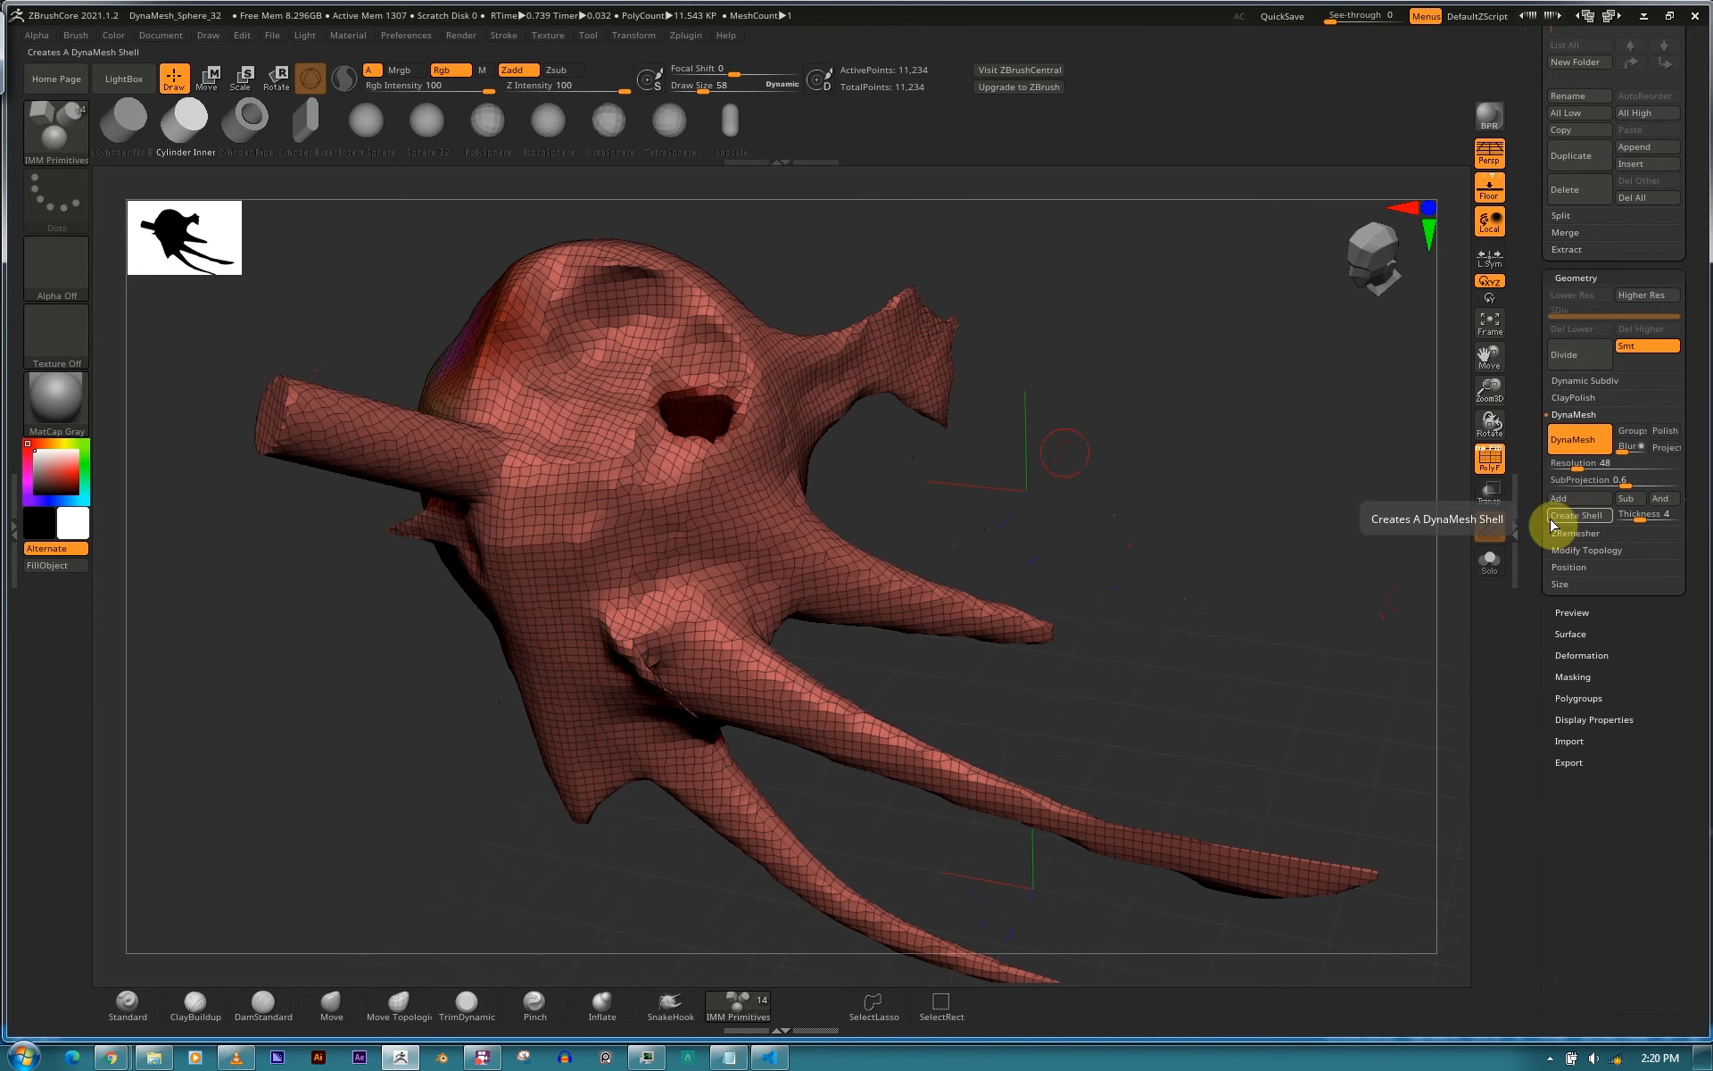
pyautogui.moveTo(1039, 482)
pyautogui.keyDown('alt'); pyautogui.mouseDown()
pyautogui.moveTo(1112, 494)
pyautogui.moveTo(1143, 543)
pyautogui.moveTo(1151, 528)
pyautogui.mouseUp(); pyautogui.keyUp('alt')
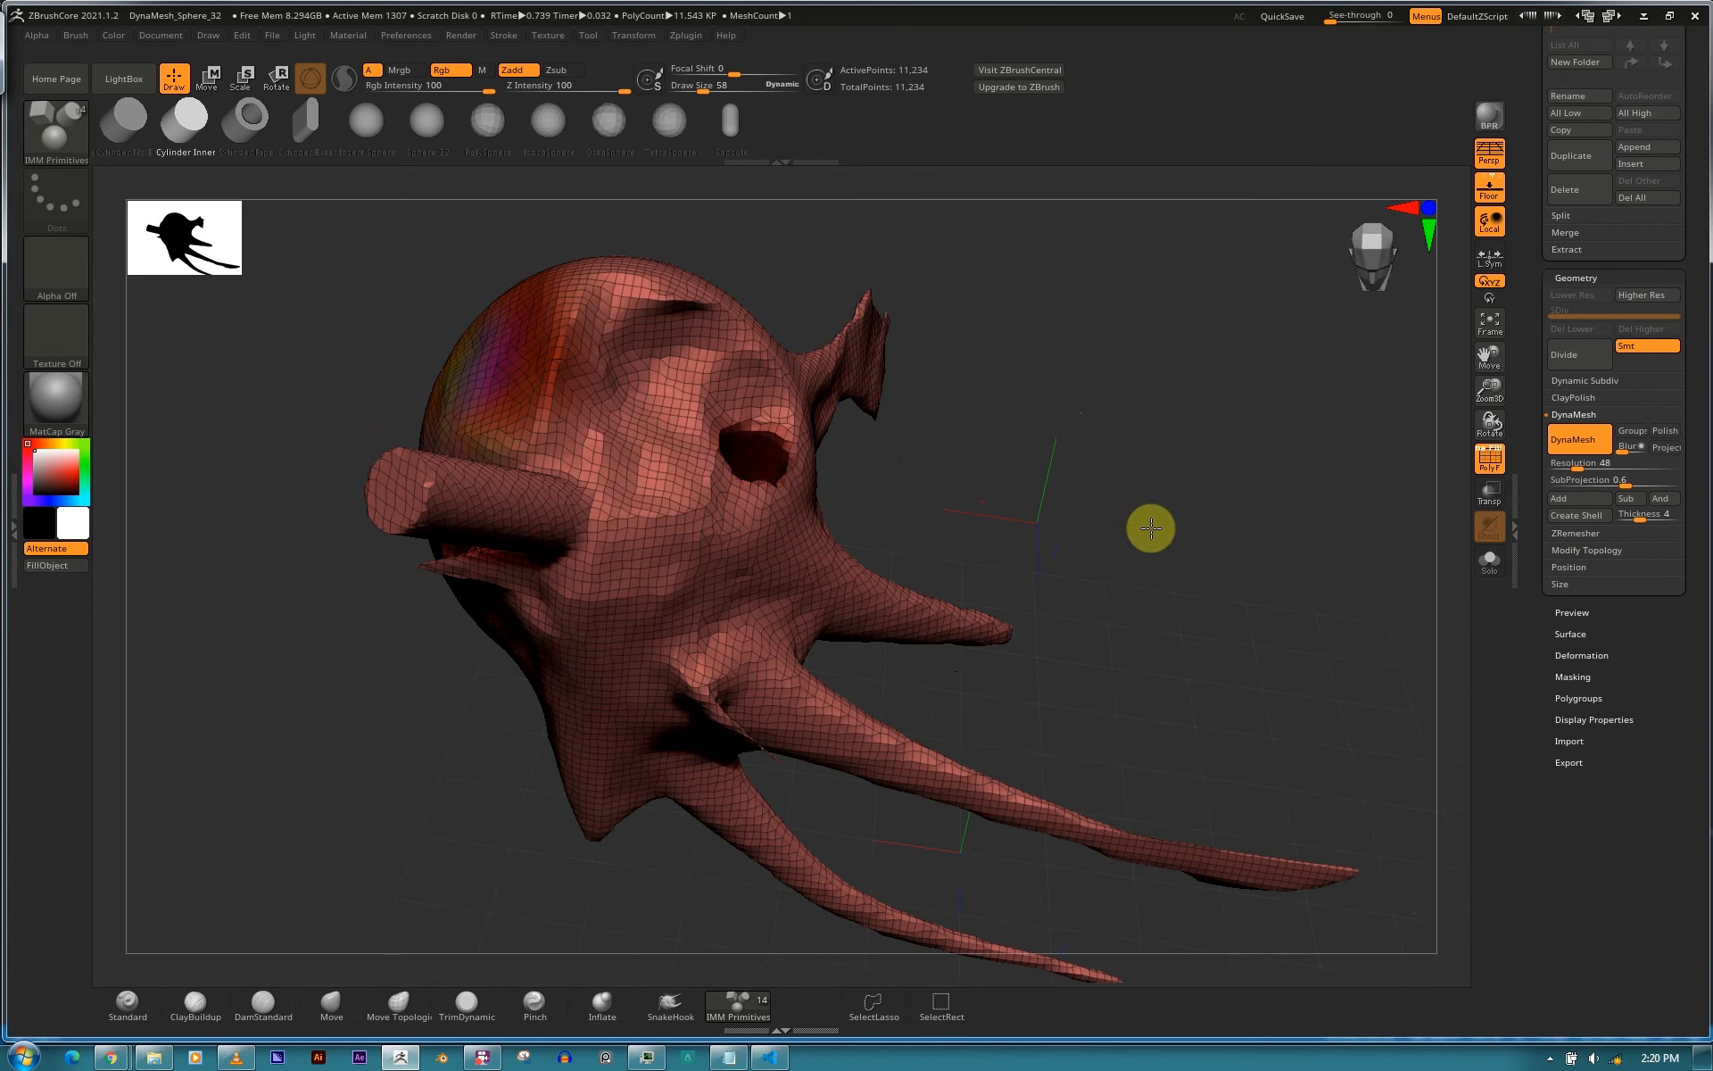
# Mask the hollow area around the hole as its own polygroup and hide that polygroup.
pyautogui.press('ctrl')
pyautogui.moveTo(612, 363)
pyautogui.mouseDown(button='right')
pyautogui.moveTo(705, 383)
pyautogui.moveTo(700, 417)
pyautogui.mouseUp(button='right')
pyautogui.moveTo(700, 417)
pyautogui.keyDown('ctrl'); pyautogui.mouseDown()
pyautogui.moveTo(667, 407)
pyautogui.moveTo(653, 444)
pyautogui.moveTo(727, 386)
pyautogui.moveTo(619, 463)
pyautogui.moveTo(723, 375)
pyautogui.moveTo(725, 450)
pyautogui.moveTo(729, 381)
pyautogui.mouseUp(); pyautogui.keyUp('ctrl')
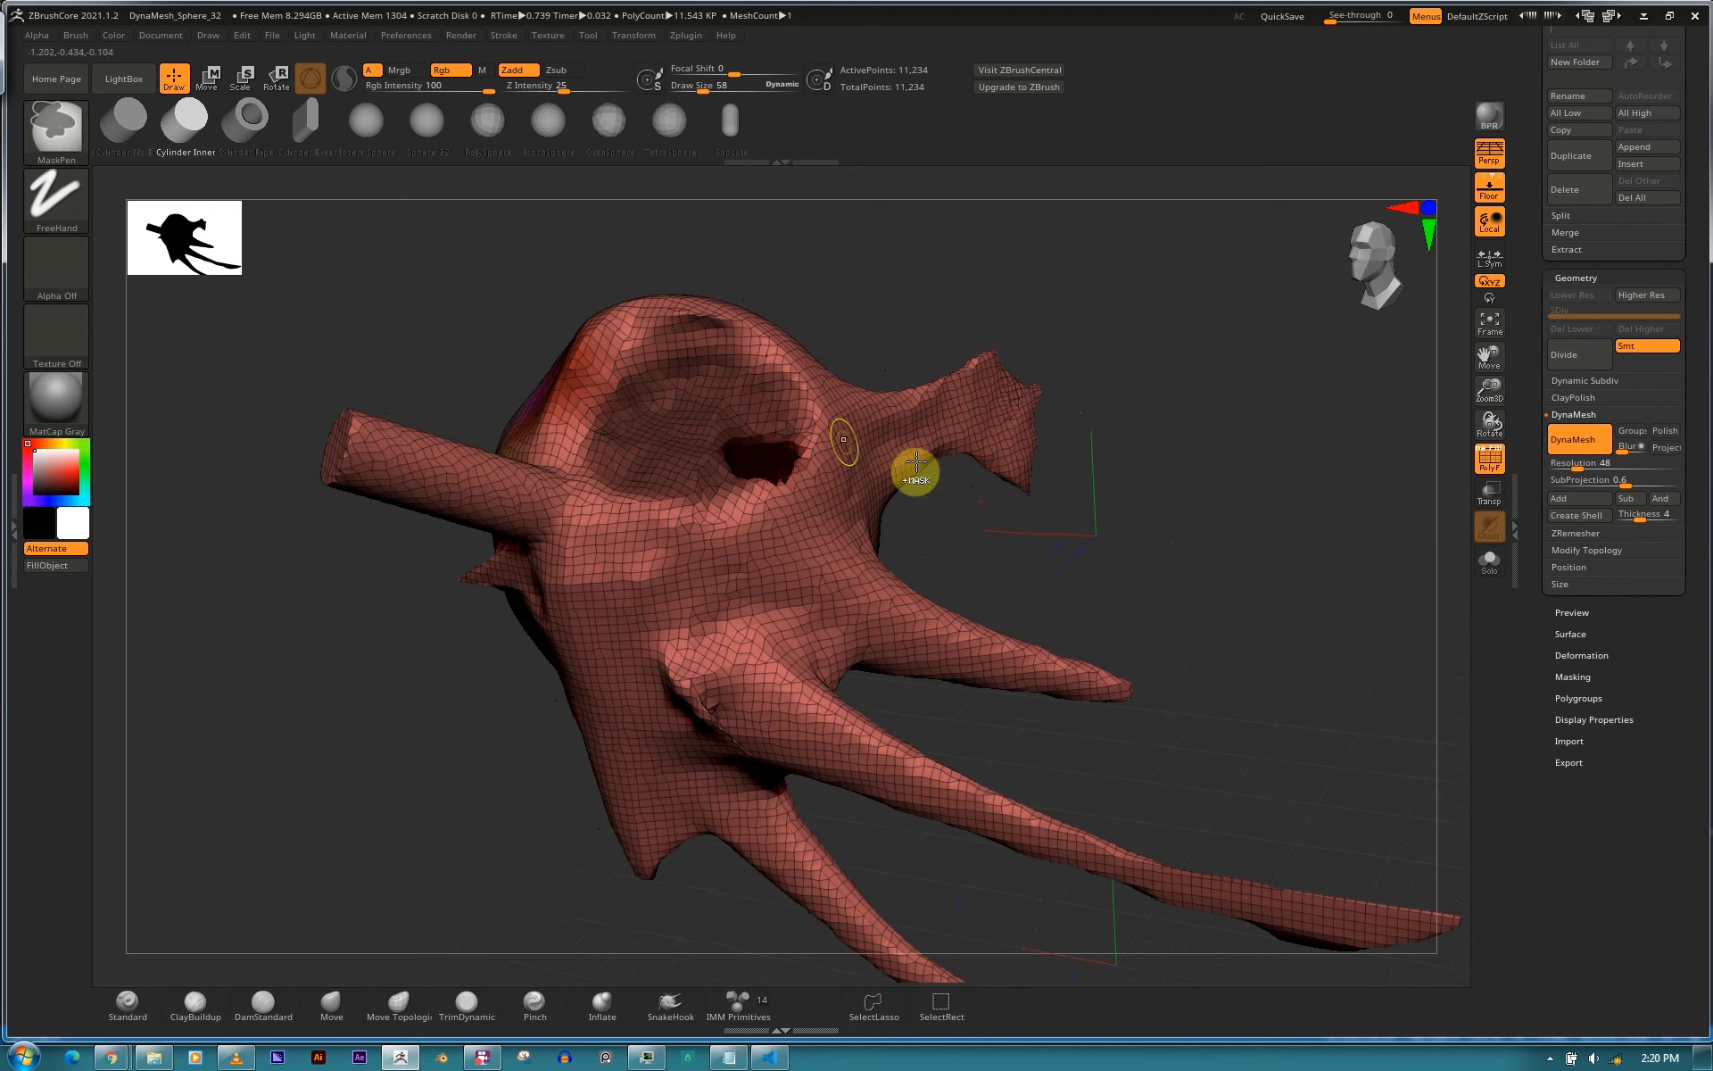
pyautogui.hotkey('ctrl', 'w')
pyautogui.moveTo(932, 499); pyautogui.dragTo(684, 431)
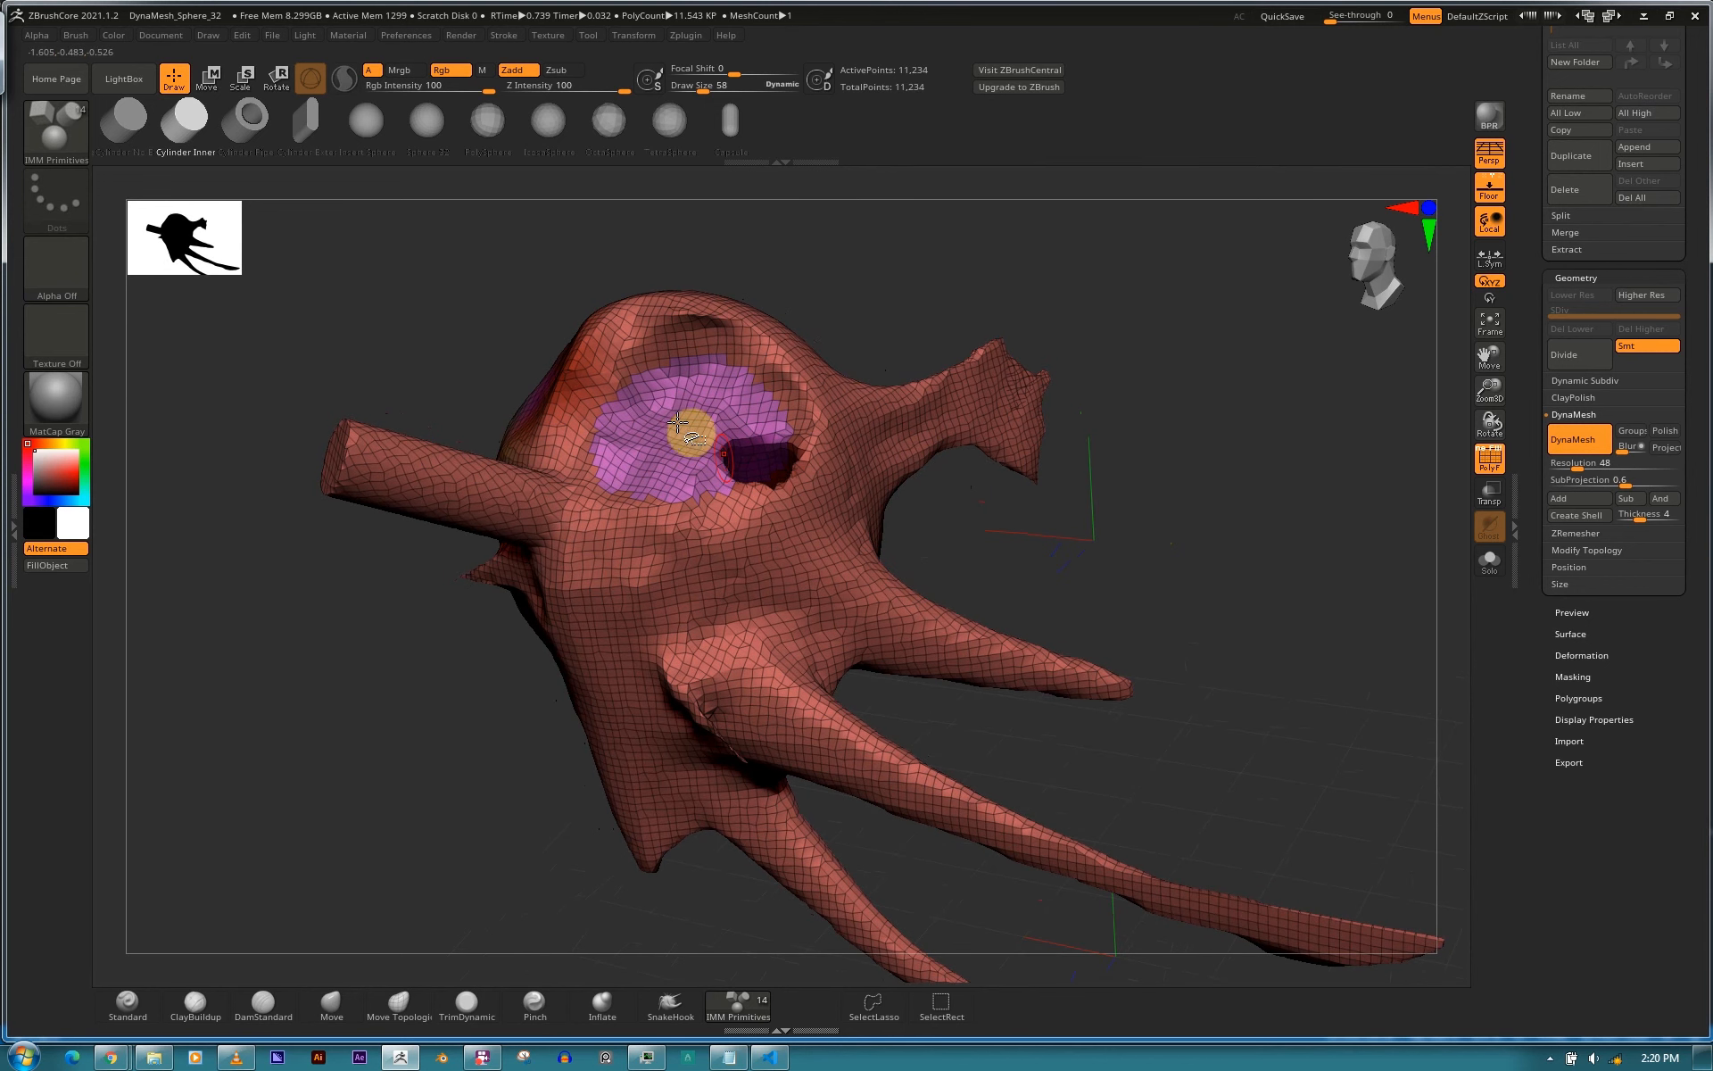
pyautogui.keyDown('ctrl'); pyautogui.keyDown('alt'); pyautogui.keyDown('shift'); pyautogui.click(678, 422); pyautogui.keyUp('shift'); pyautogui.keyUp('alt'); pyautogui.keyUp('ctrl')
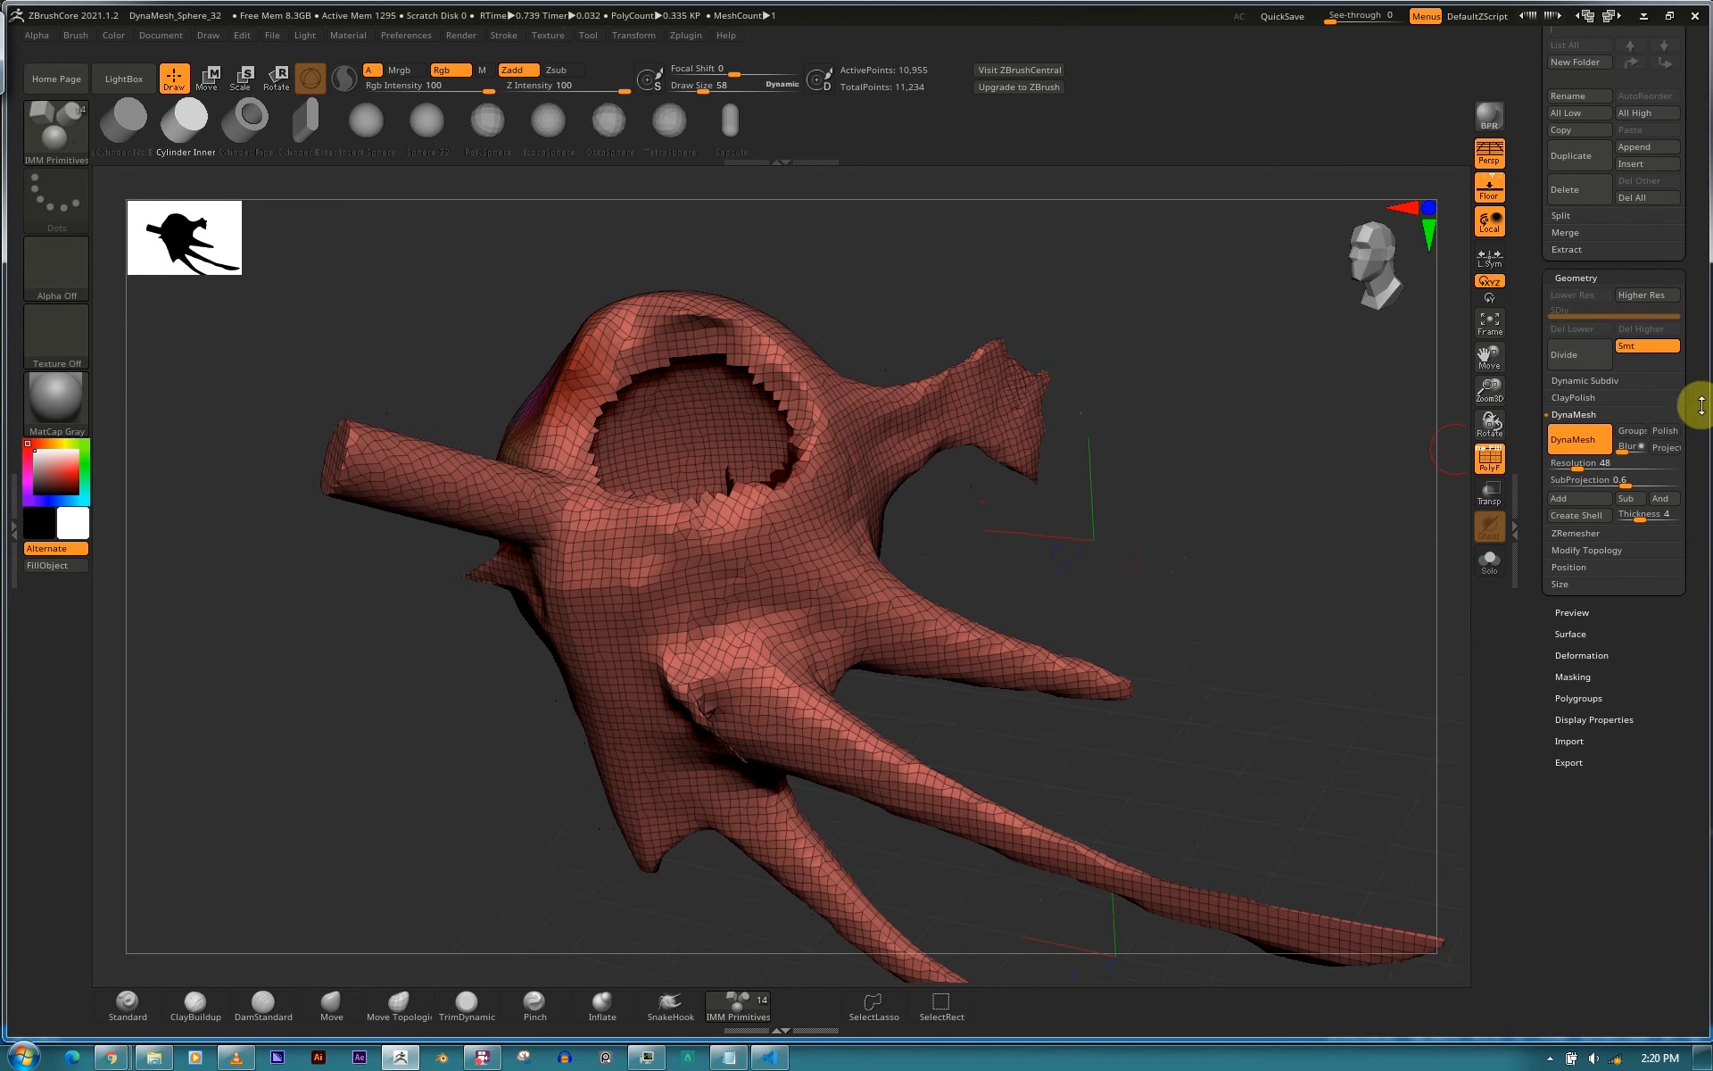
# Delete the hidden polygons of the head with Del Hidden and check the jagged opening up close.
pyautogui.moveTo(1647, 592); pyautogui.dragTo(1645, 560)
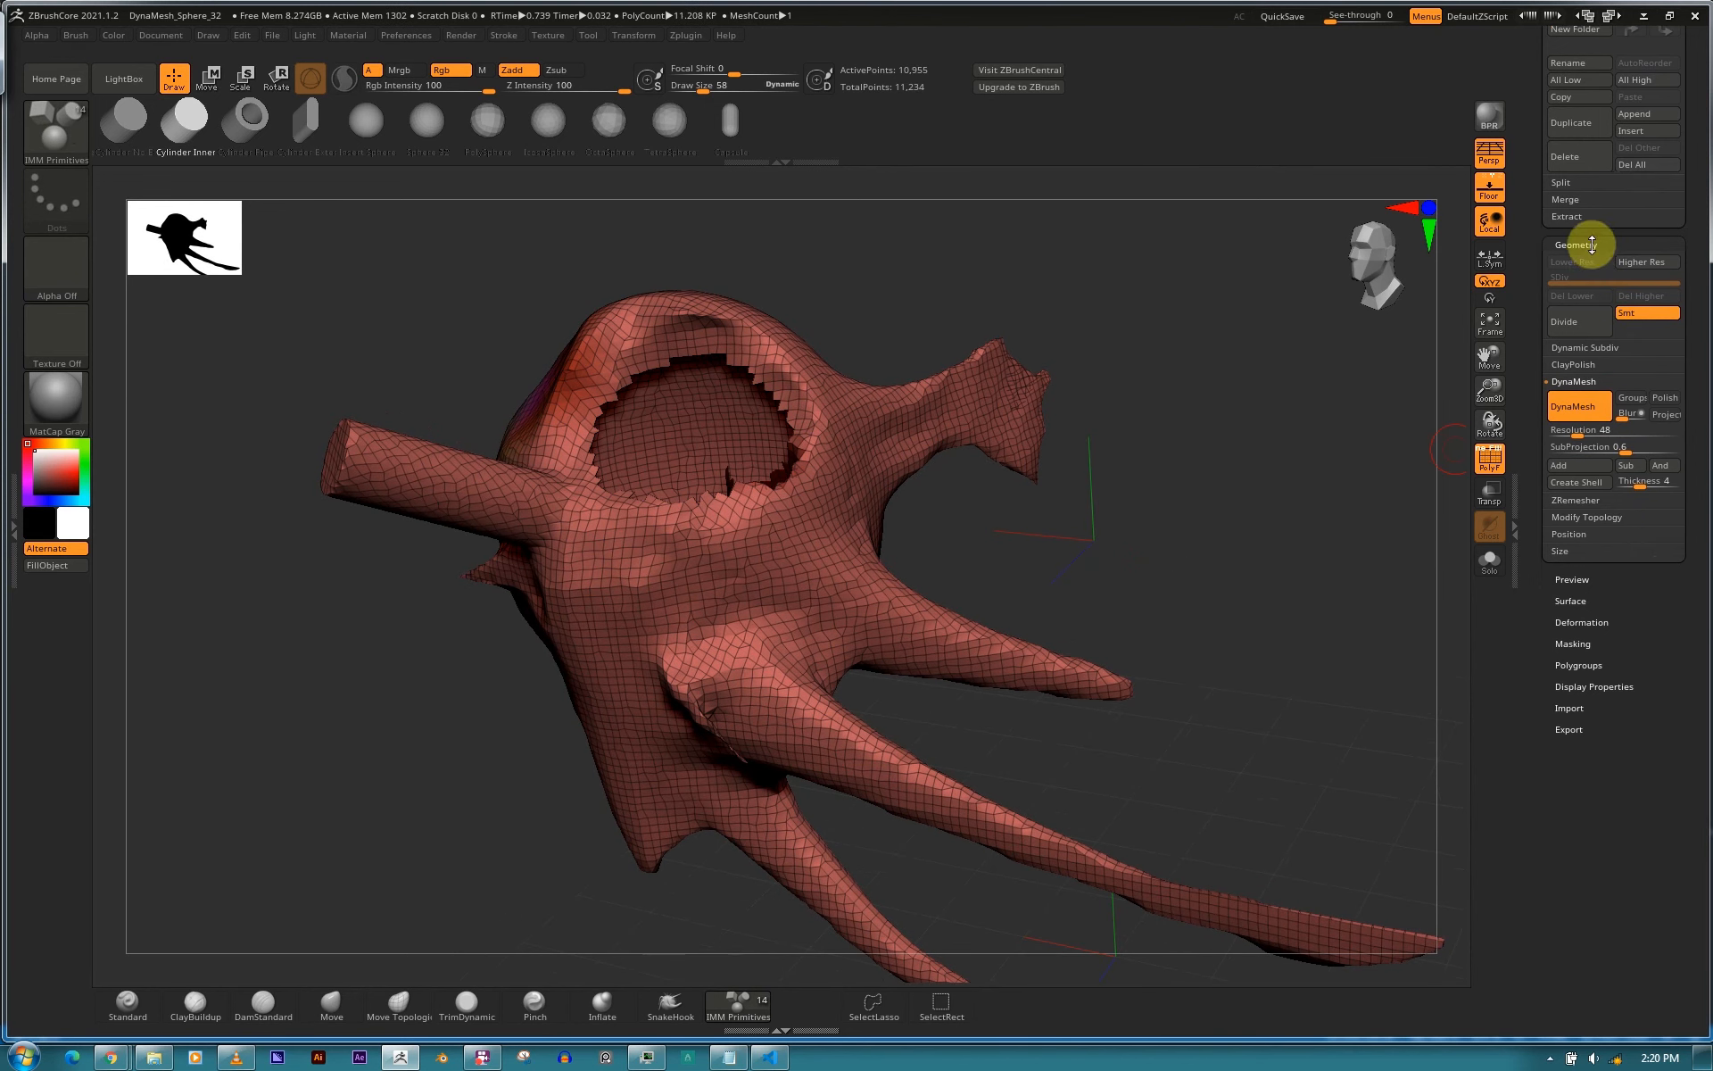
pyautogui.click(1585, 517)
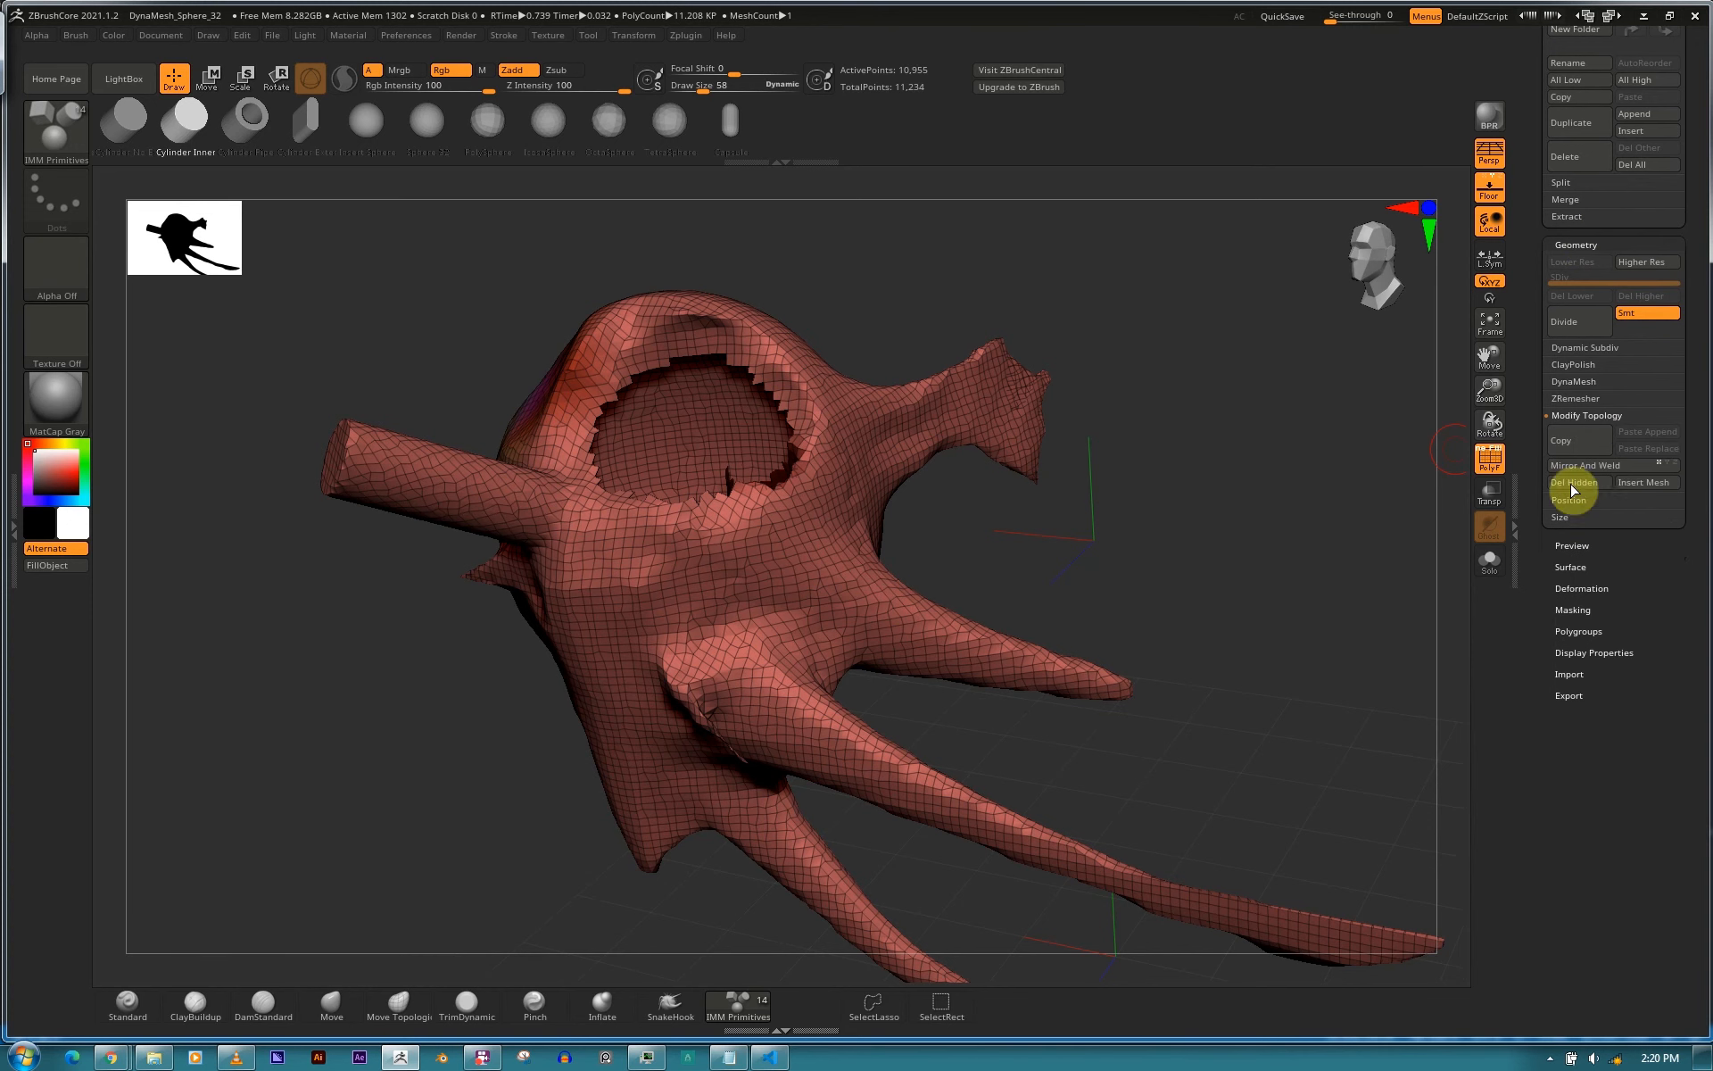
pyautogui.click(1581, 489)
pyautogui.moveTo(1170, 551); pyautogui.dragTo(1142, 578)
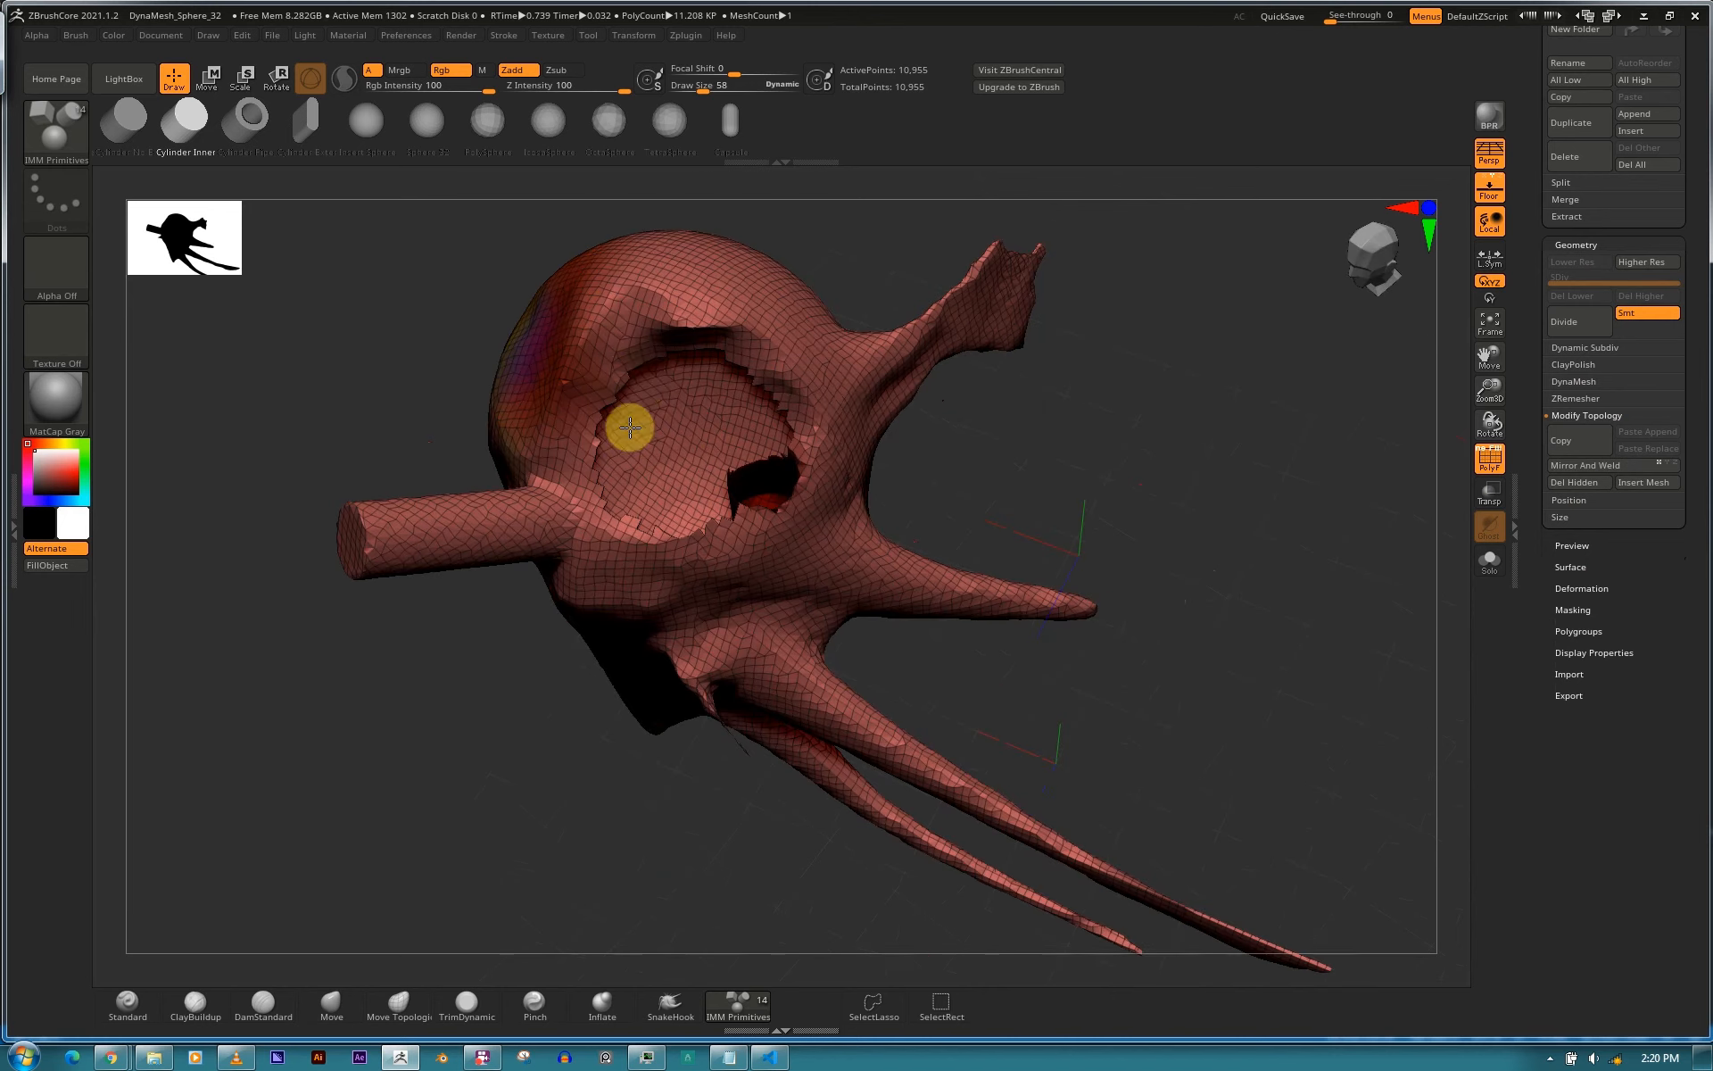
pyautogui.moveTo(1095, 484); pyautogui.dragTo(711, 387)
pyautogui.moveTo(935, 478); pyautogui.dragTo(1078, 679)
pyautogui.scroll(3, 827, 304)
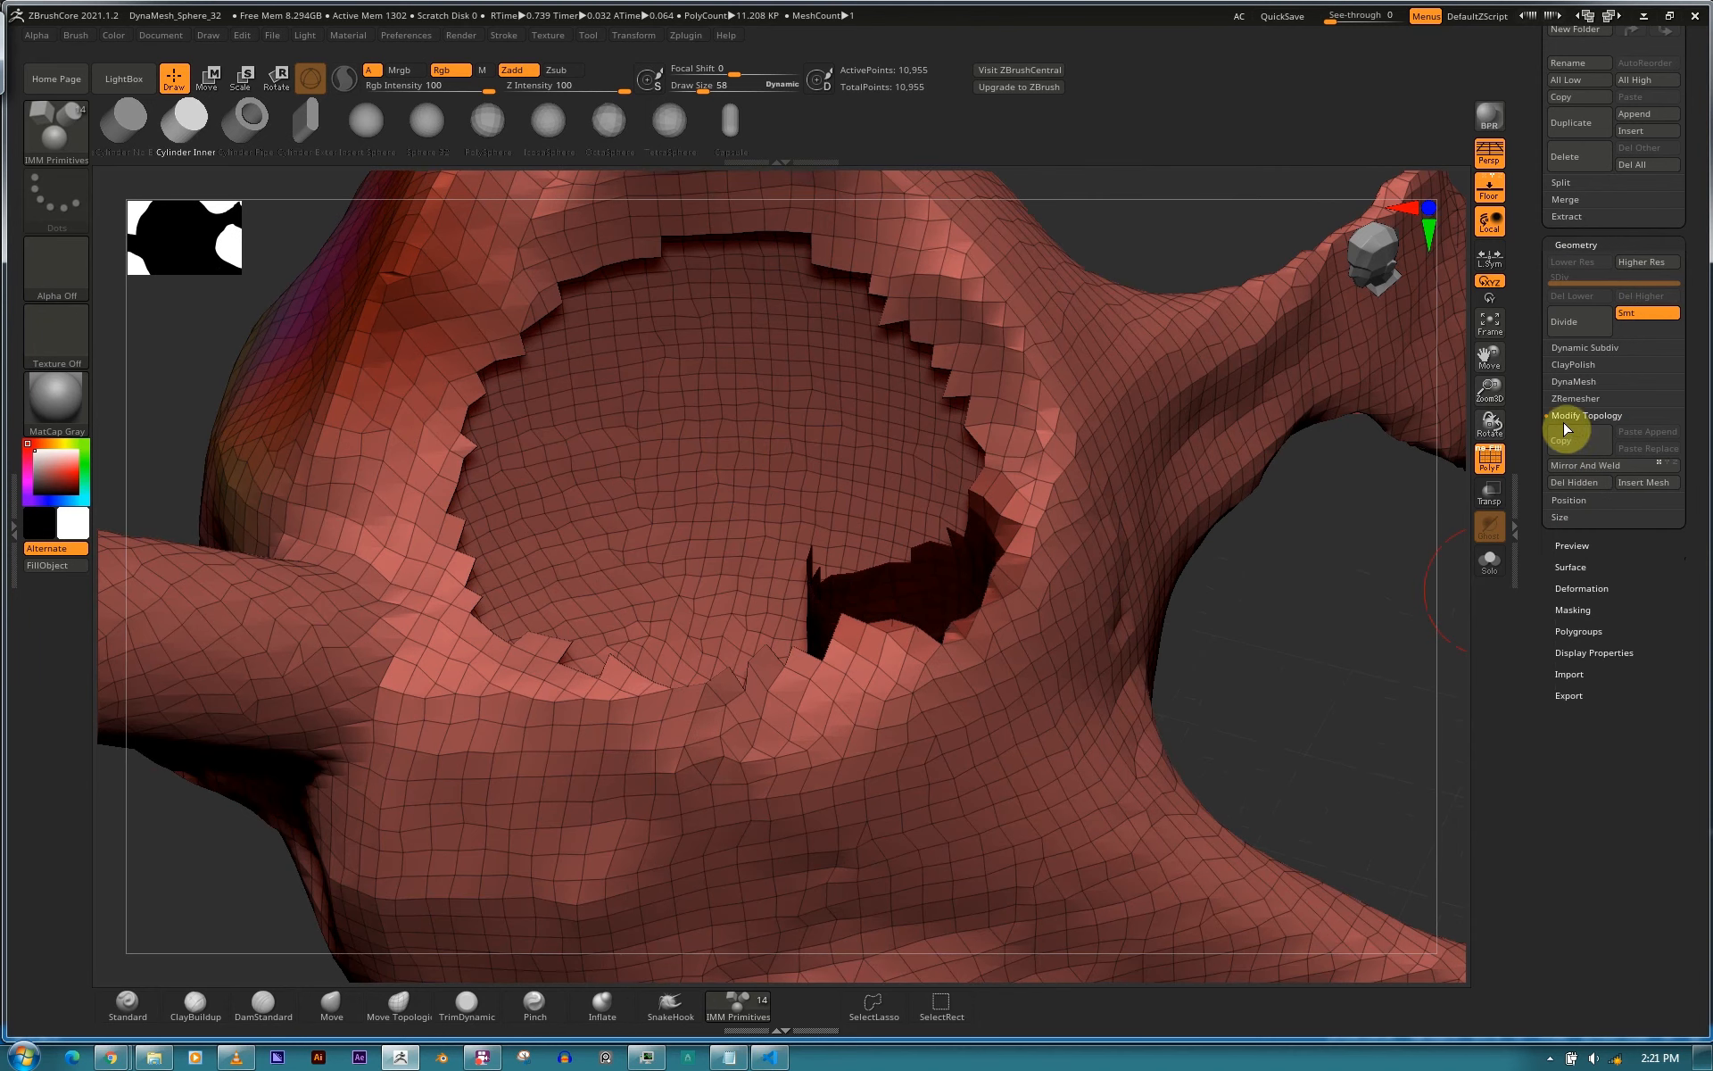
# Apply DynaMesh's Create Shell to the opened head and check the resulting surface around the hole.
pyautogui.click(1597, 415)
pyautogui.click(1611, 383)
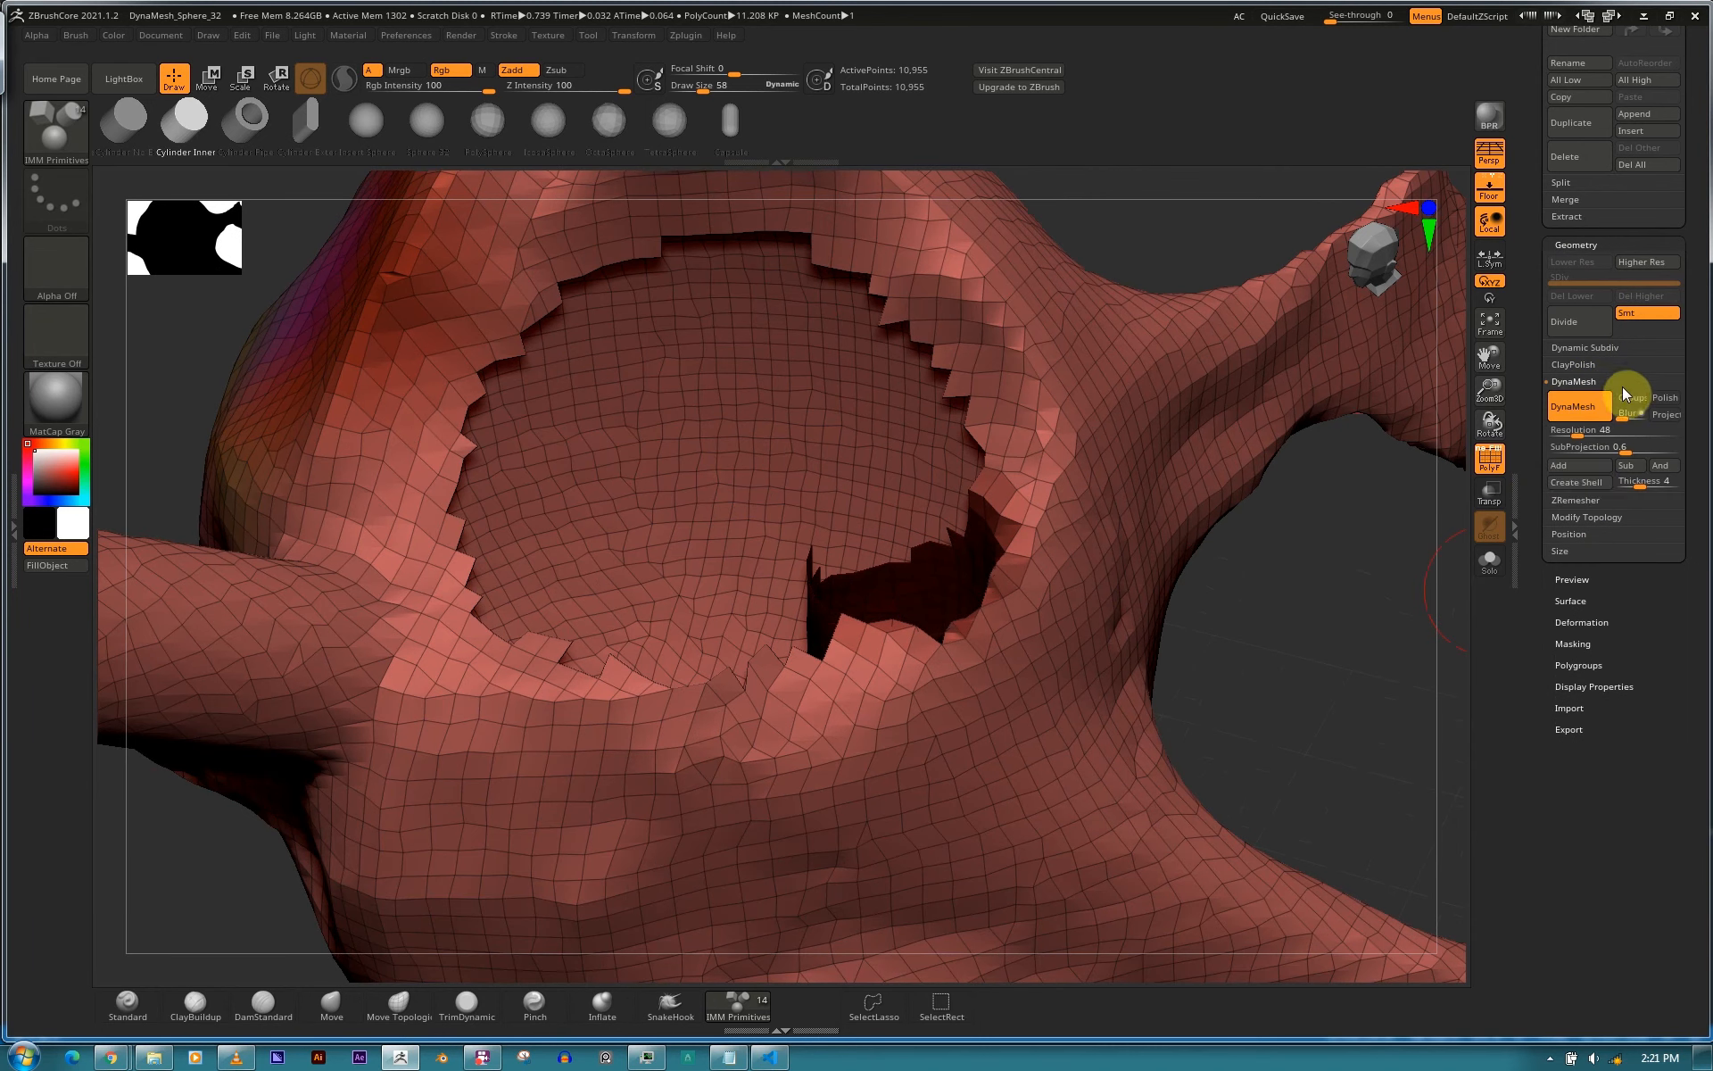
pyautogui.click(1578, 483)
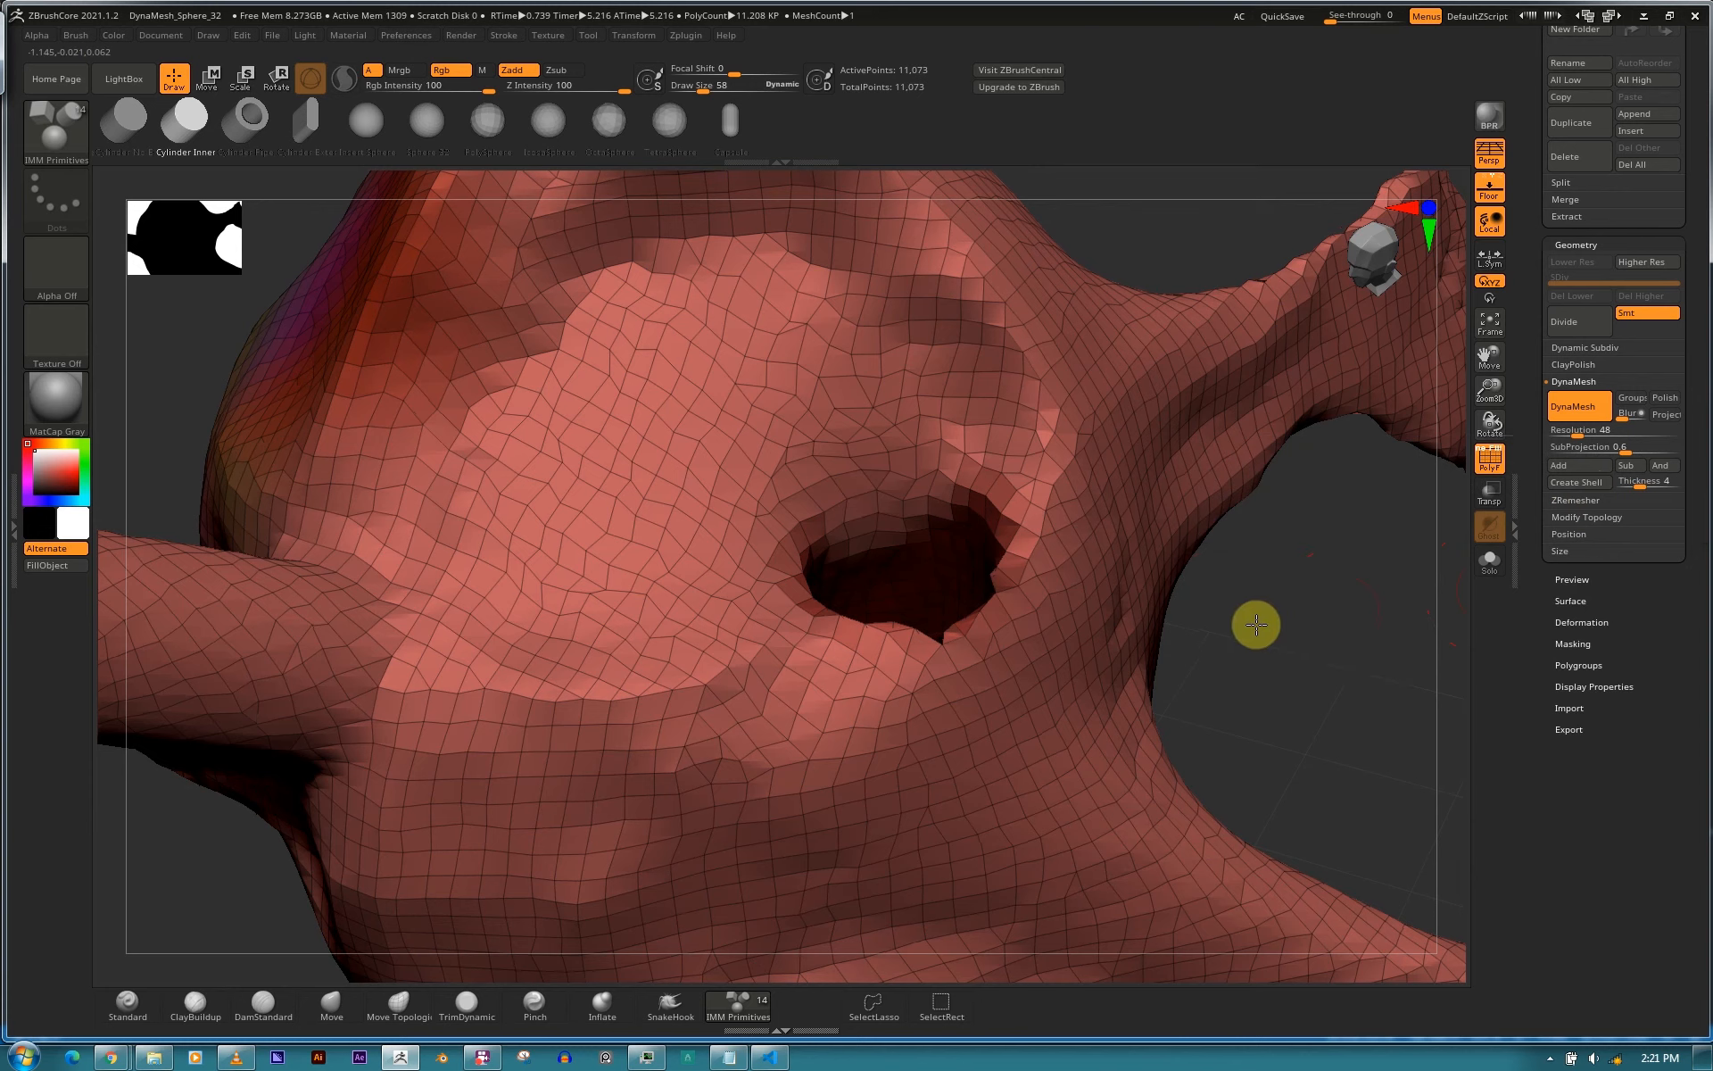
pyautogui.moveTo(1257, 624); pyautogui.dragTo(1261, 629)
pyautogui.moveTo(1093, 590); pyautogui.dragTo(1117, 602)
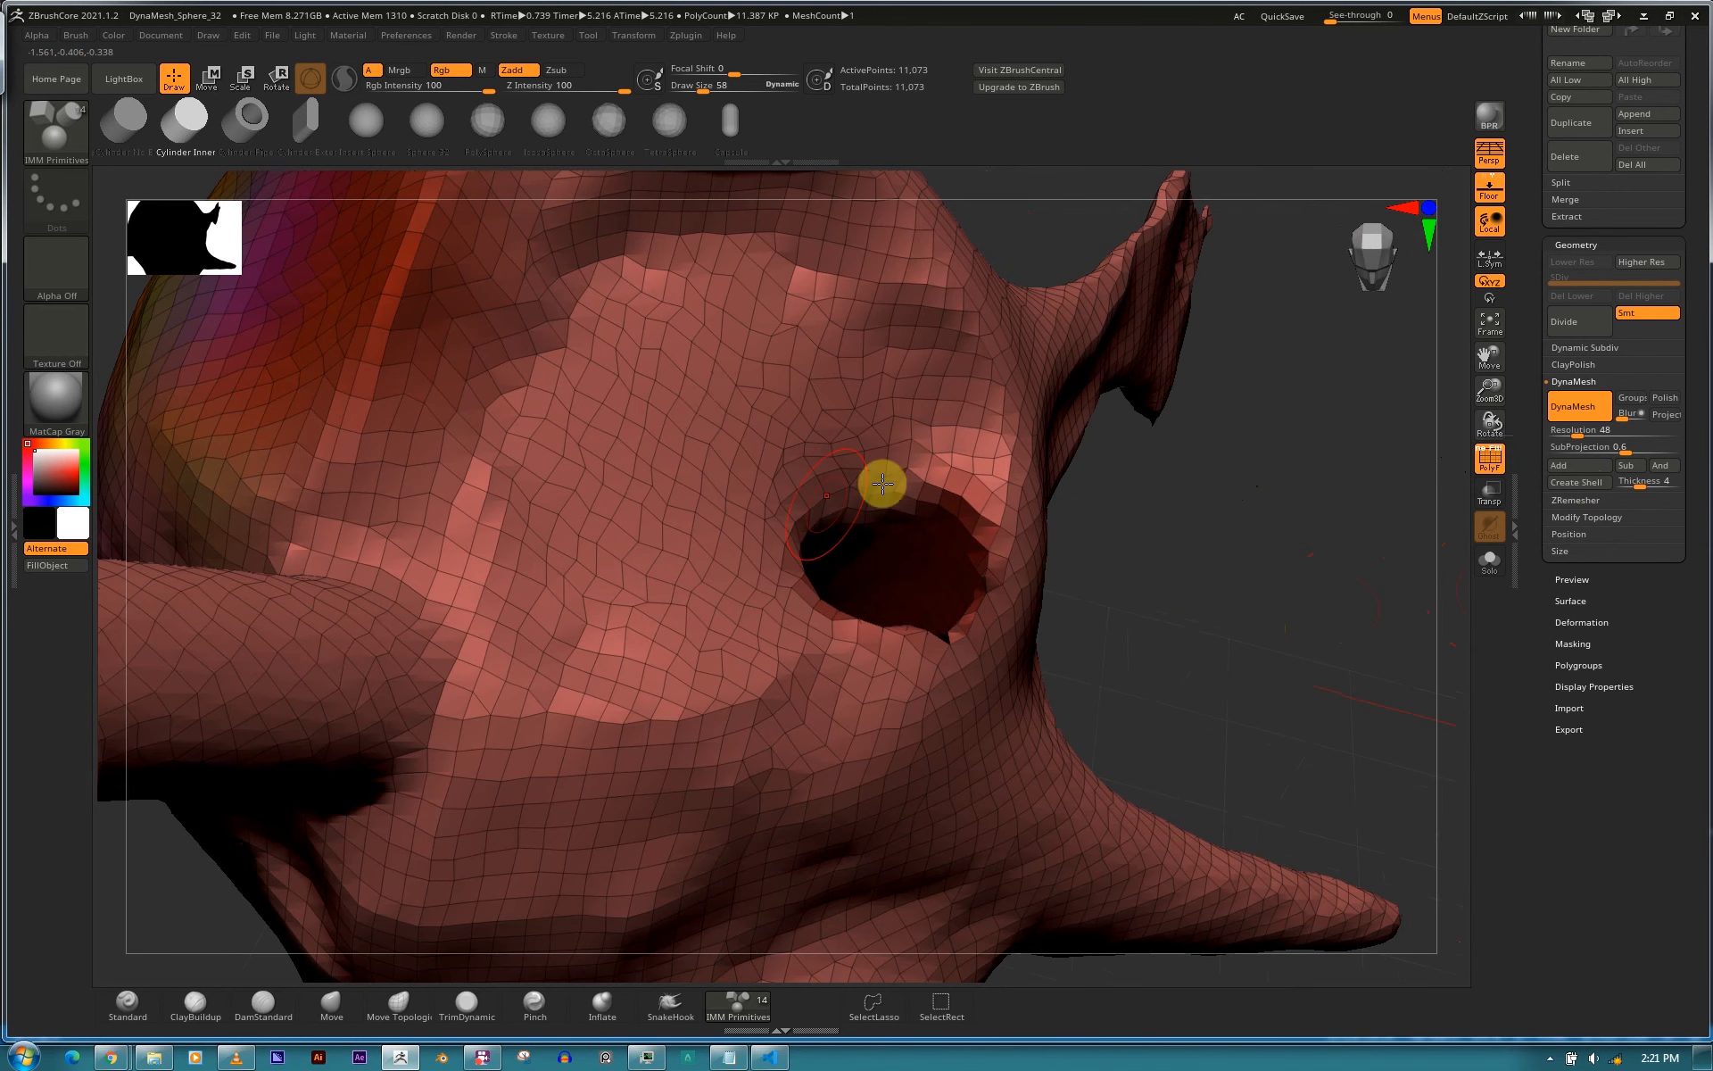
pyautogui.press('f')
pyautogui.moveTo(993, 542); pyautogui.dragTo(708, 384)
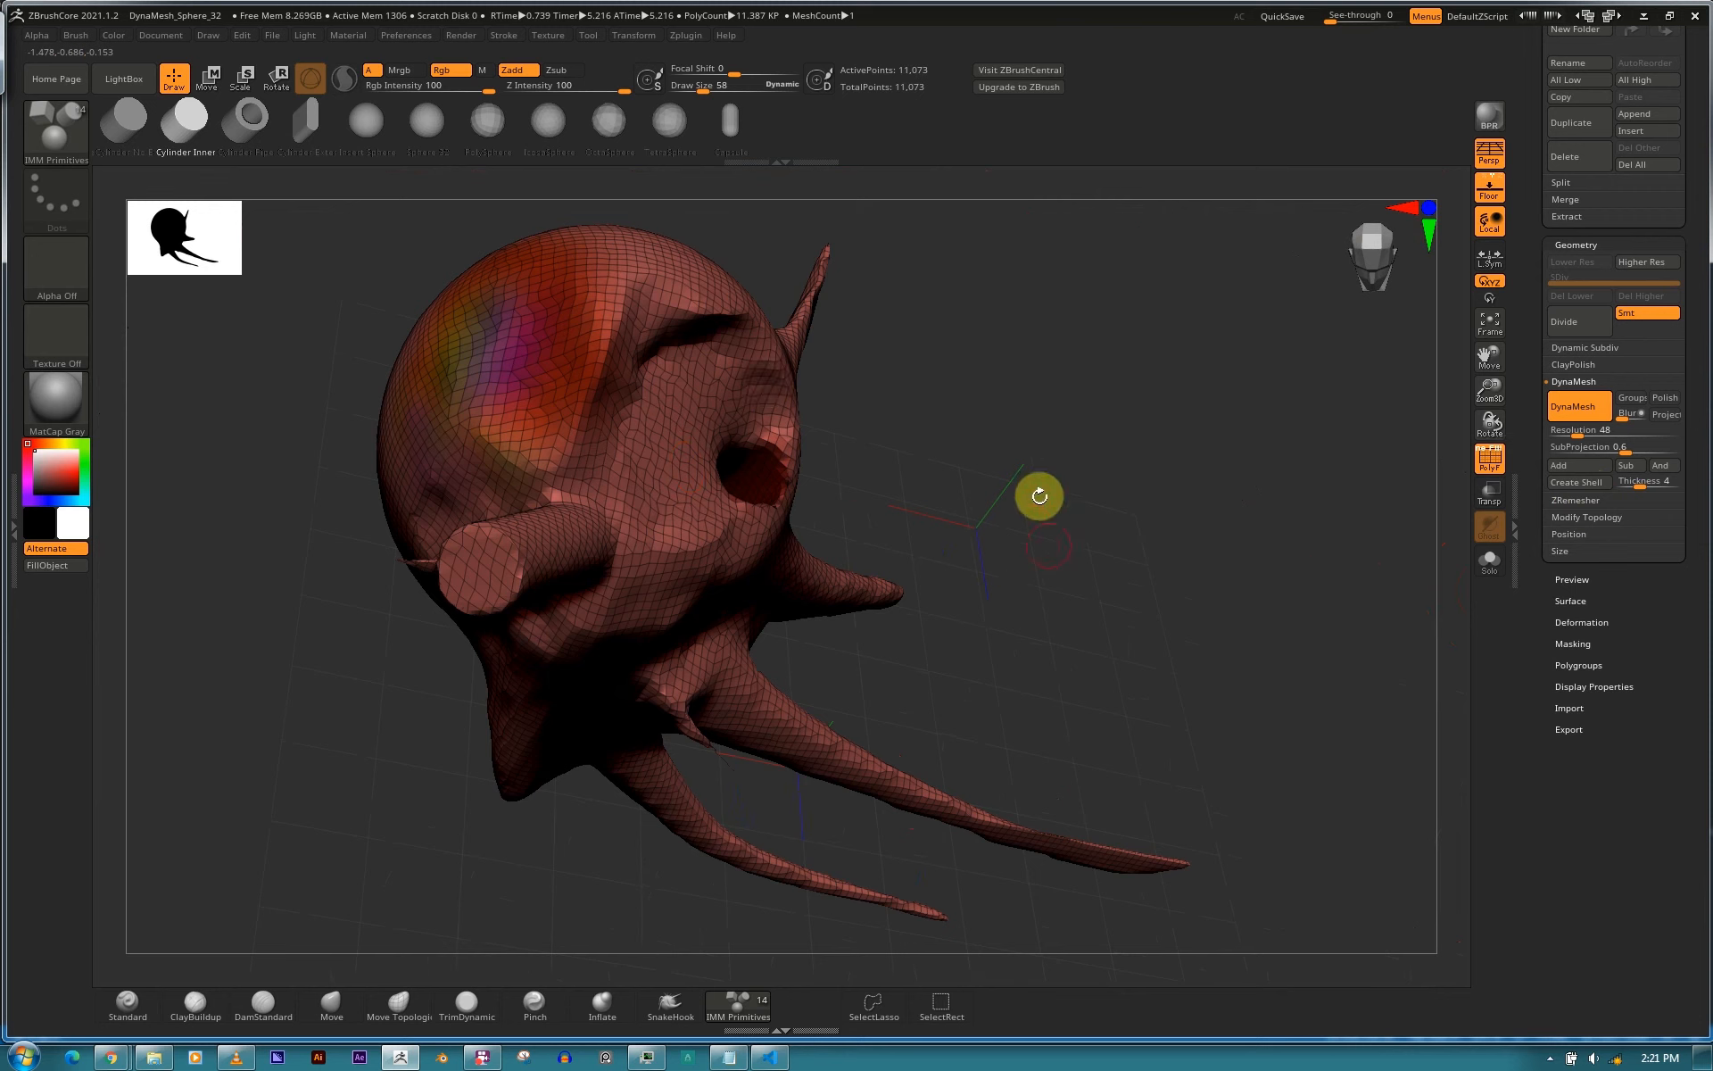
pyautogui.moveTo(1063, 447); pyautogui.dragTo(1554, 488)
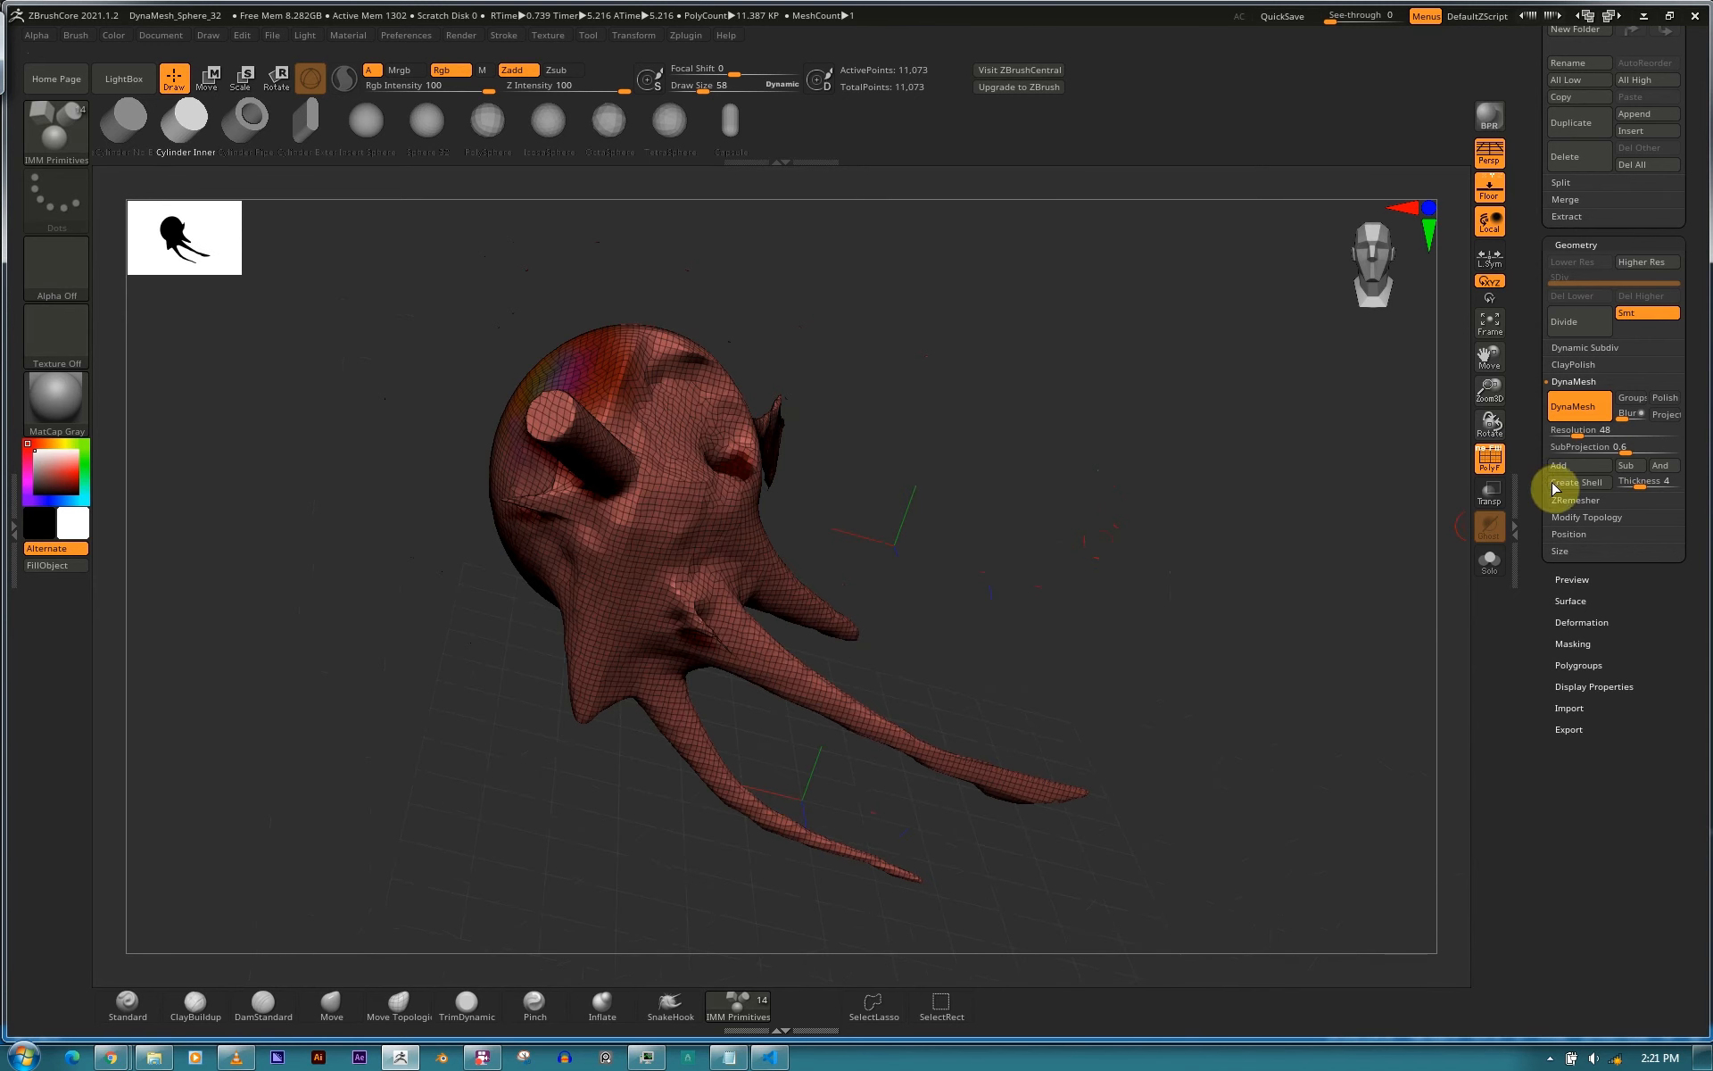
# Set the DynaMesh shell Thickness to 3 and open the ZRemesher options.
pyautogui.click(1644, 484)
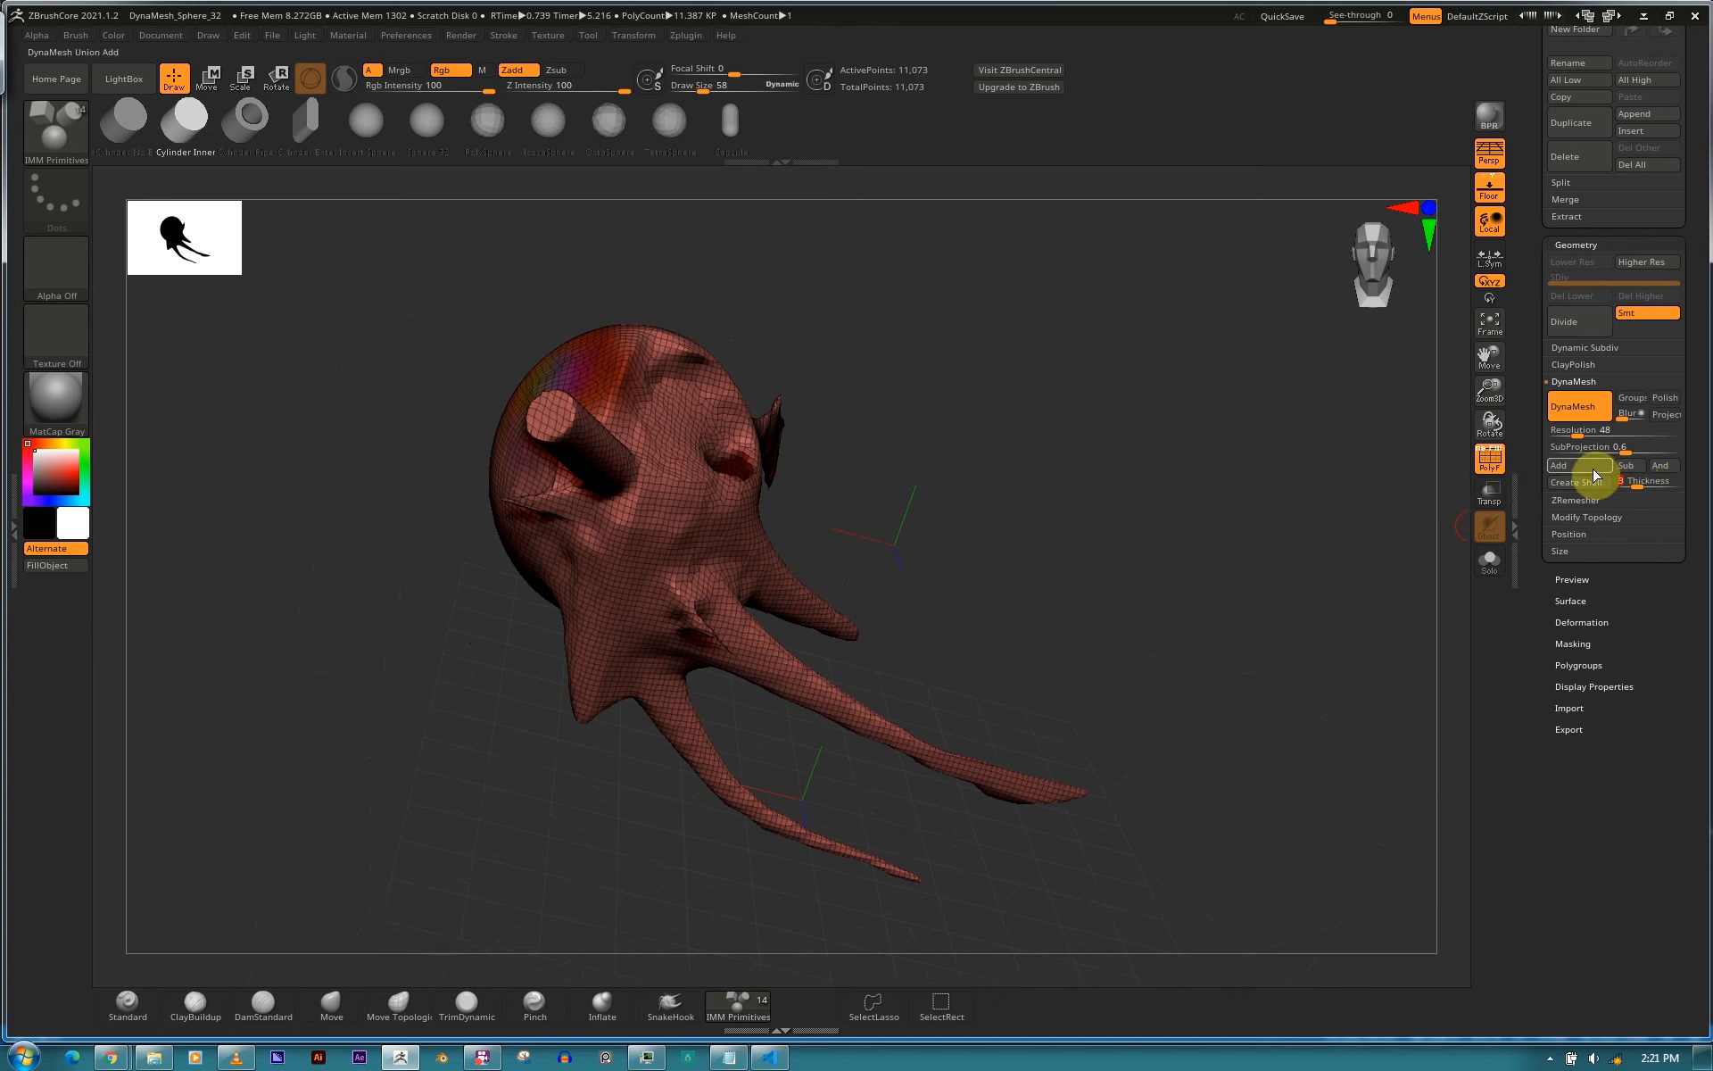
pyautogui.click(1594, 384)
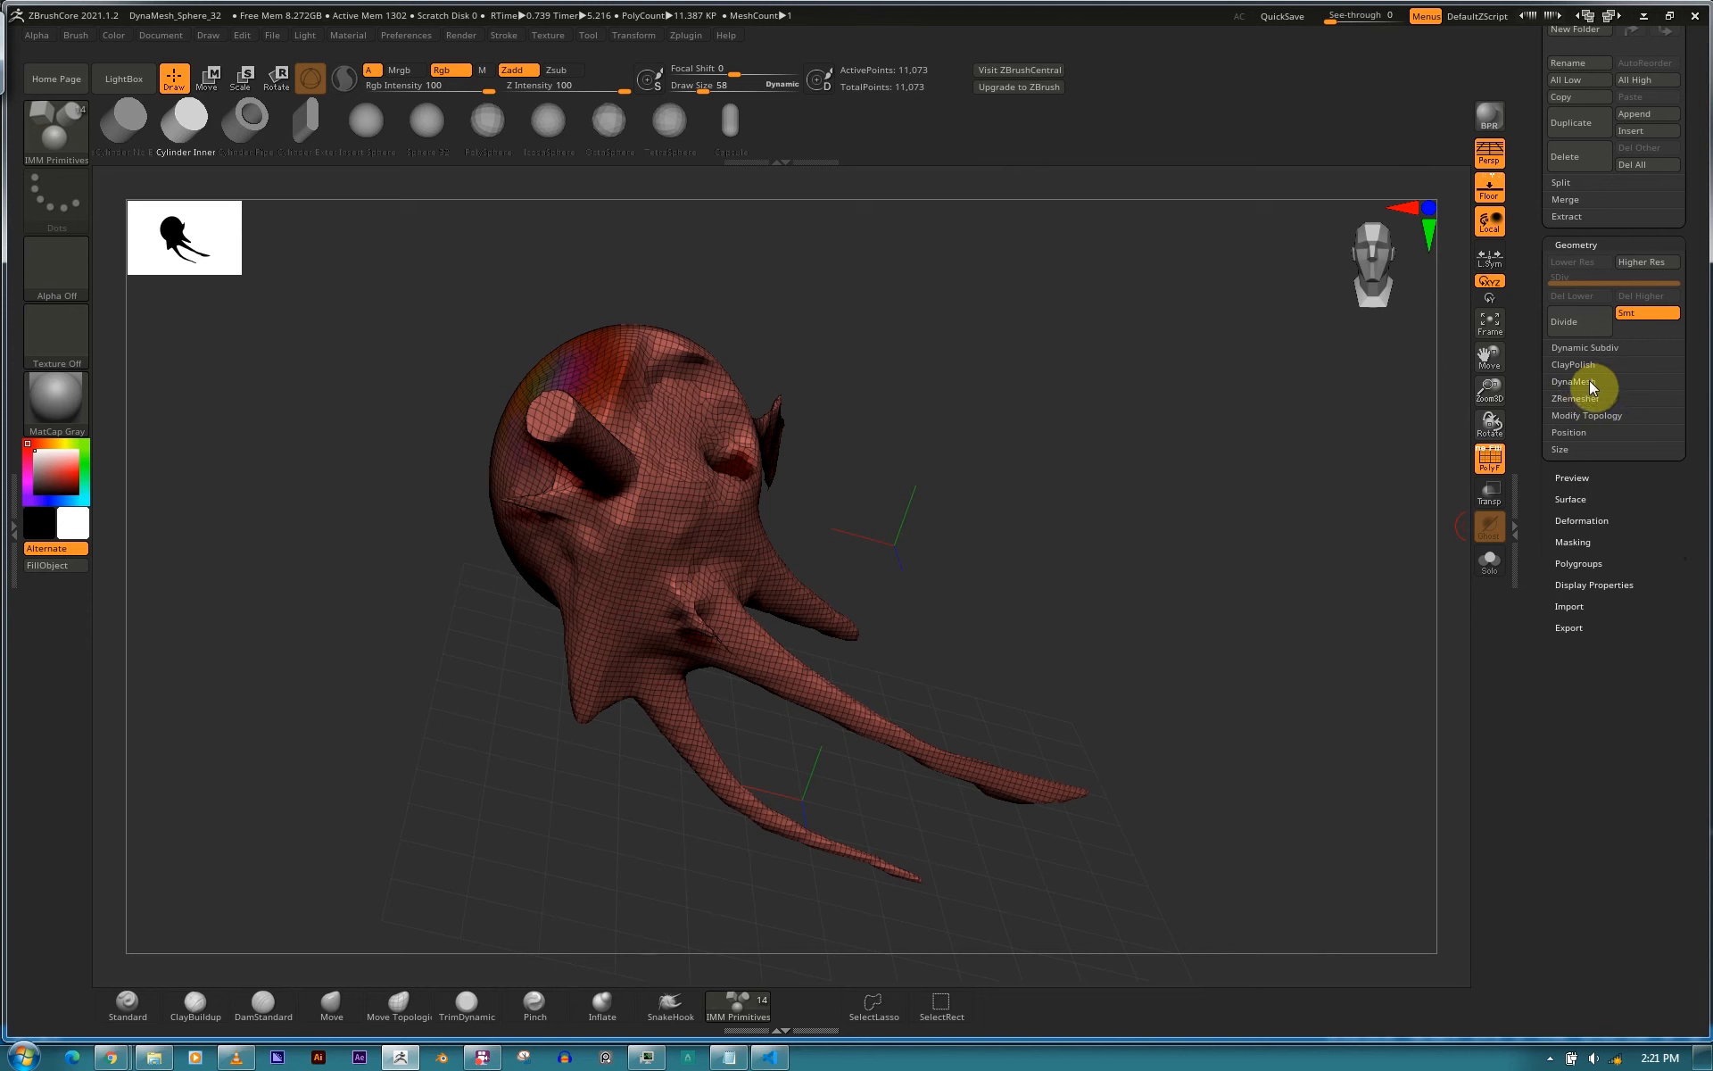
pyautogui.click(1587, 402)
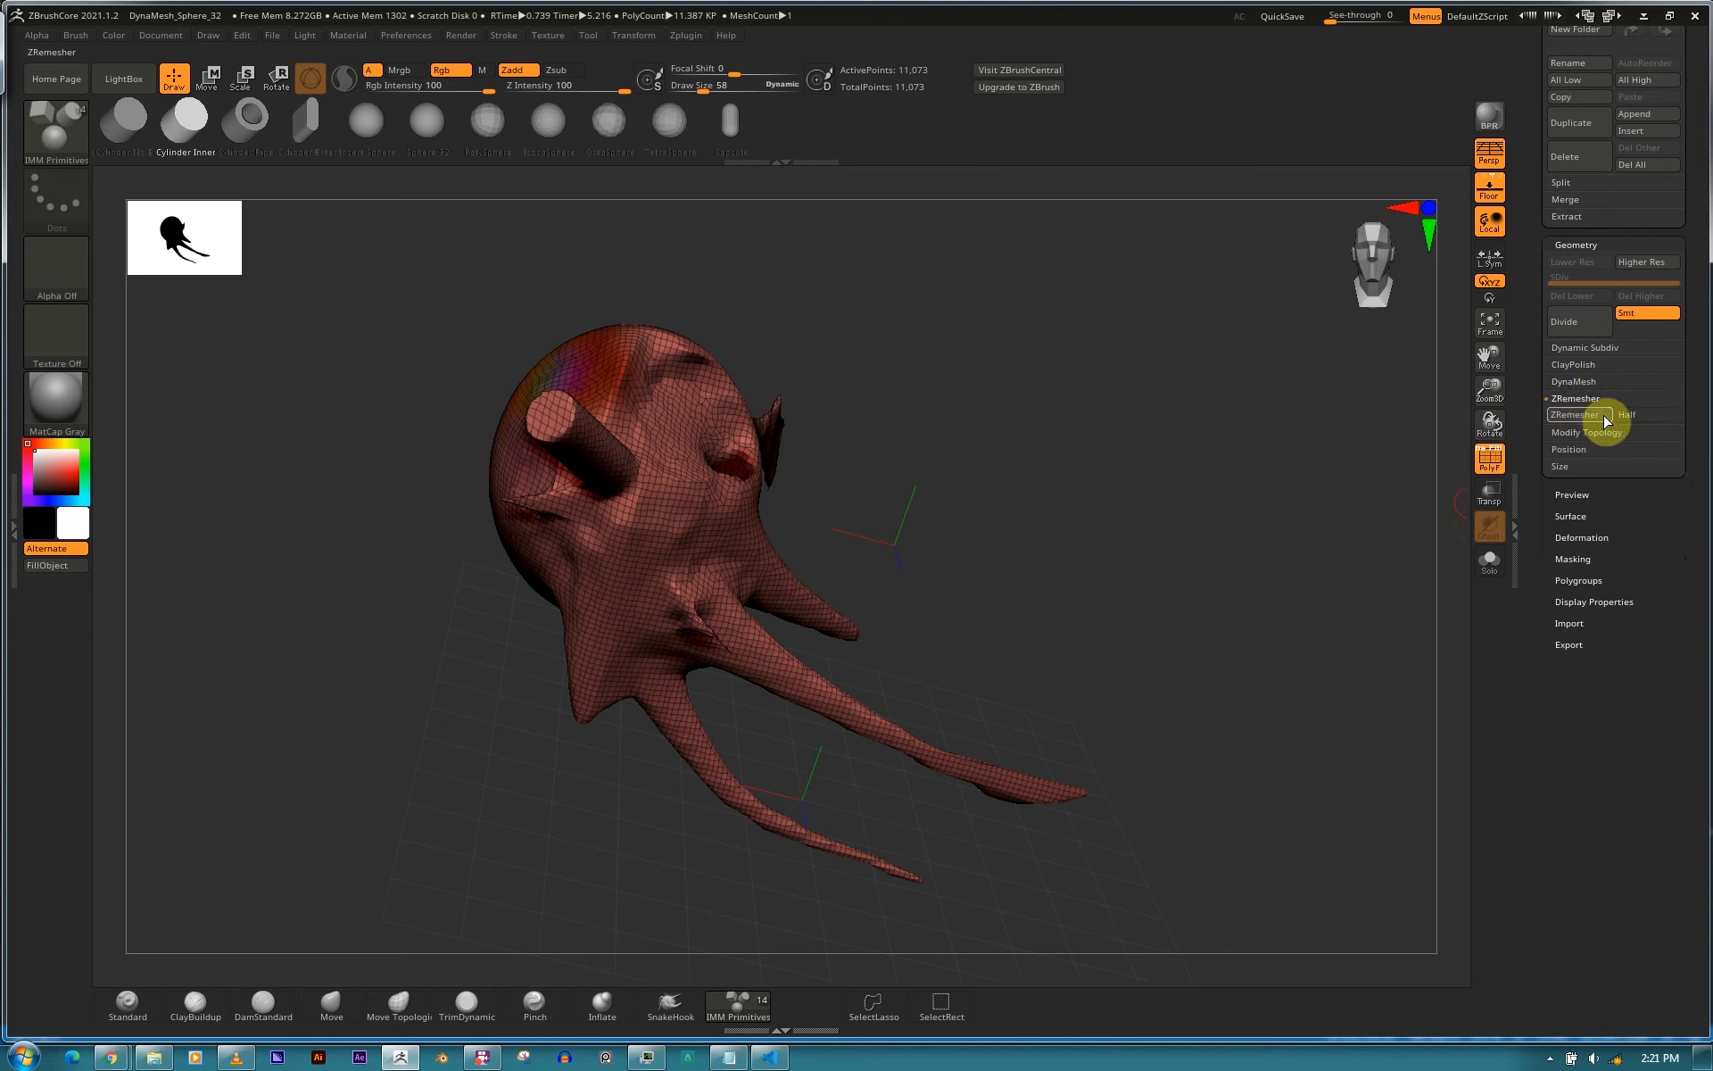
pyautogui.moveTo(1059, 547); pyautogui.dragTo(1085, 503)
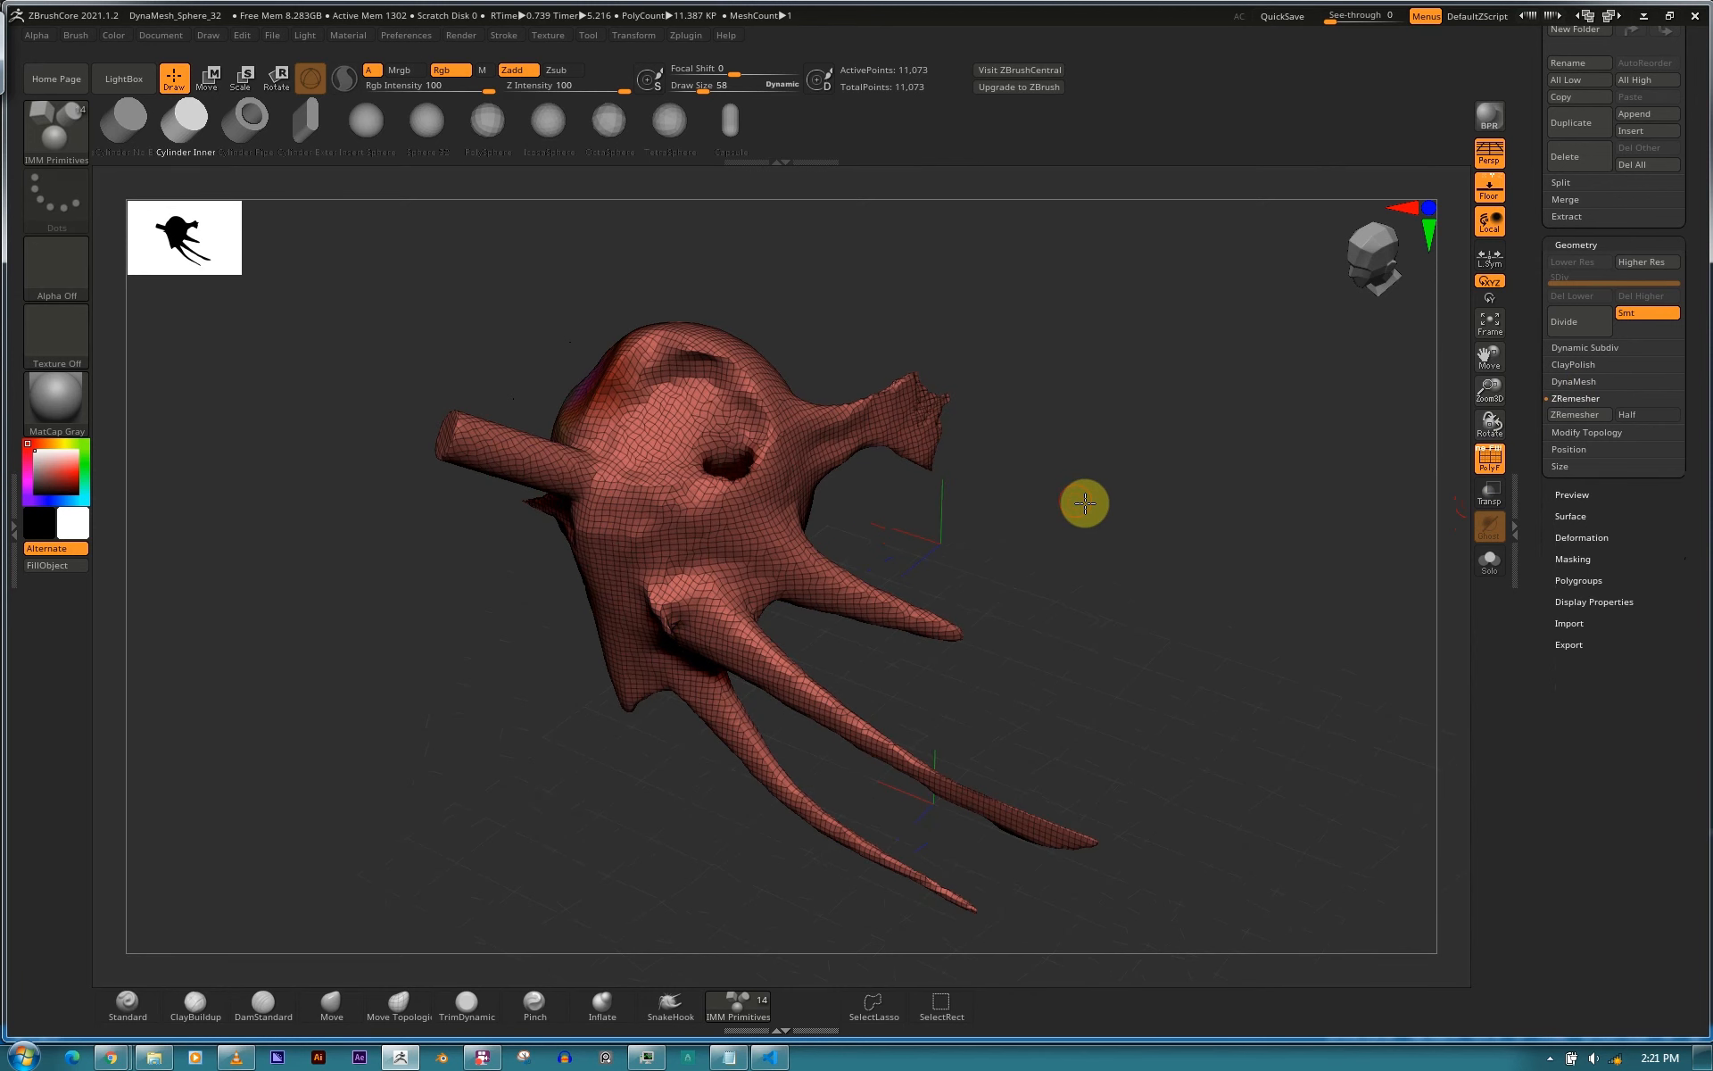
# Set the DynaMesh Resolution to 152 and sculpt a short stroke above the front tentacle with the Standard brush.
pyautogui.moveTo(600, 357); pyautogui.dragTo(753, 462)
pyautogui.click(134, 1004)
pyautogui.moveTo(1031, 486); pyautogui.dragTo(1086, 497)
pyautogui.scroll(3, 1098, 501)
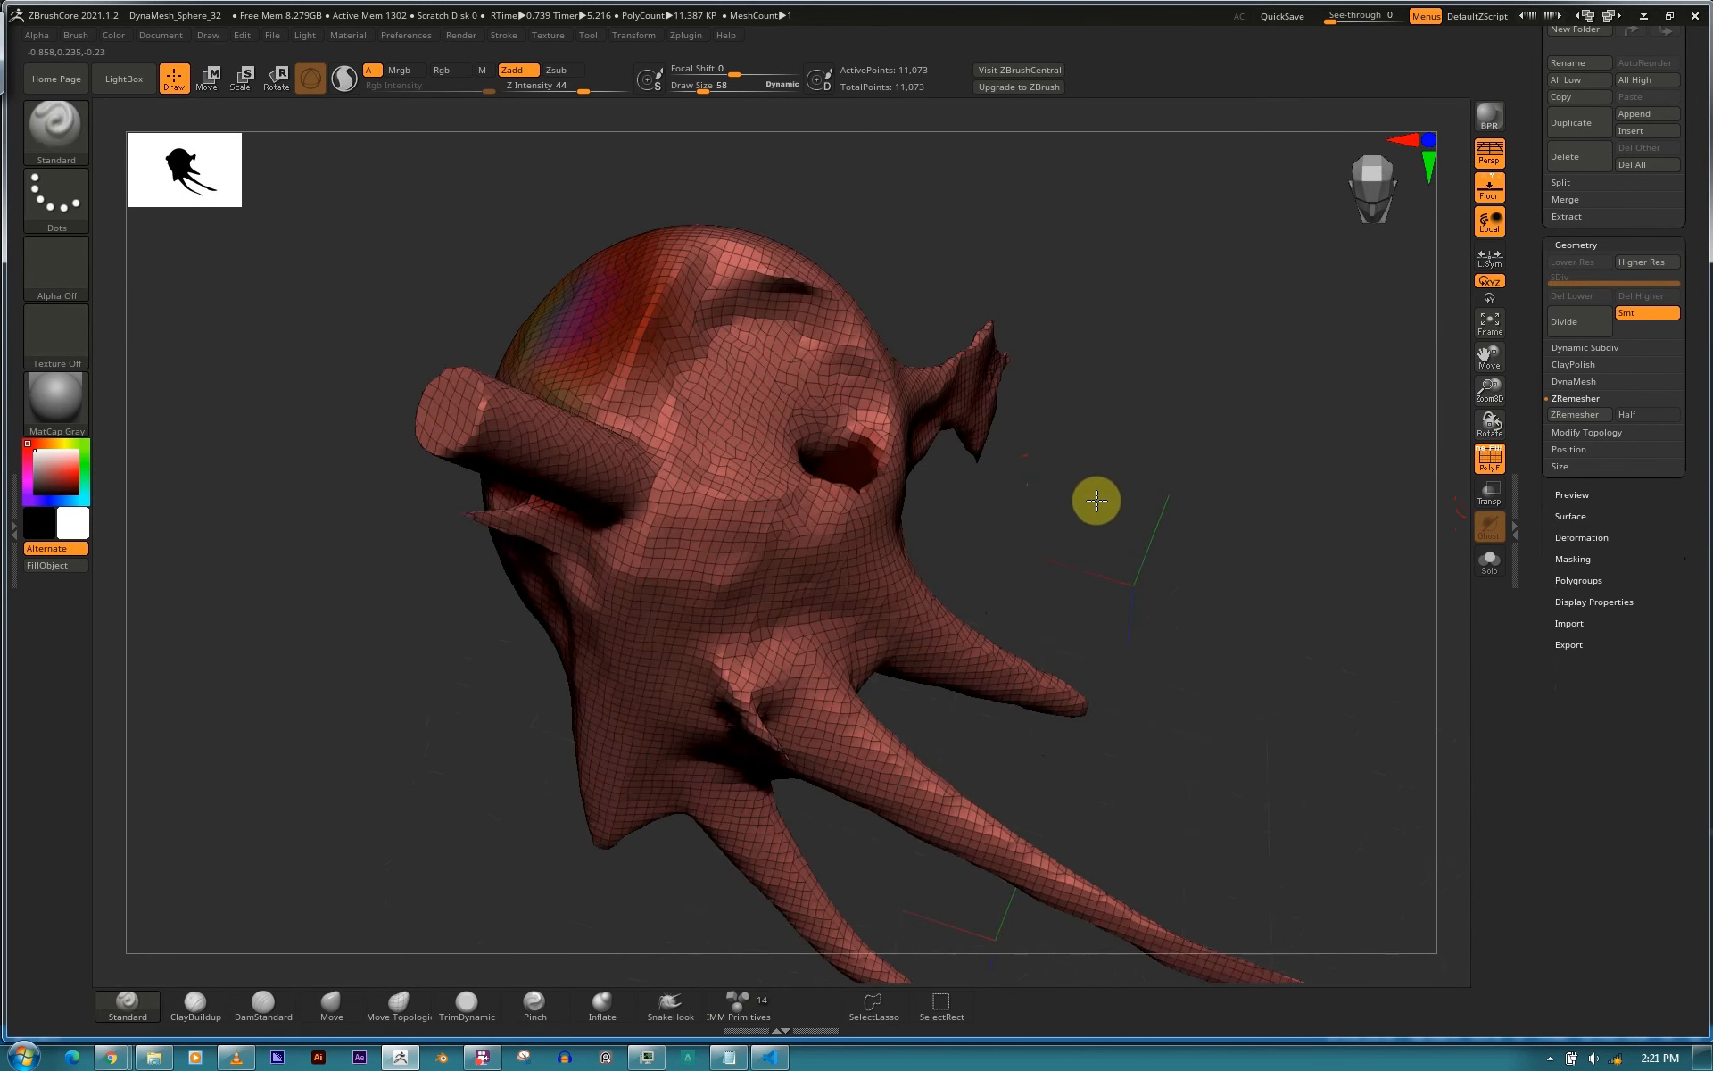
pyautogui.click(1575, 382)
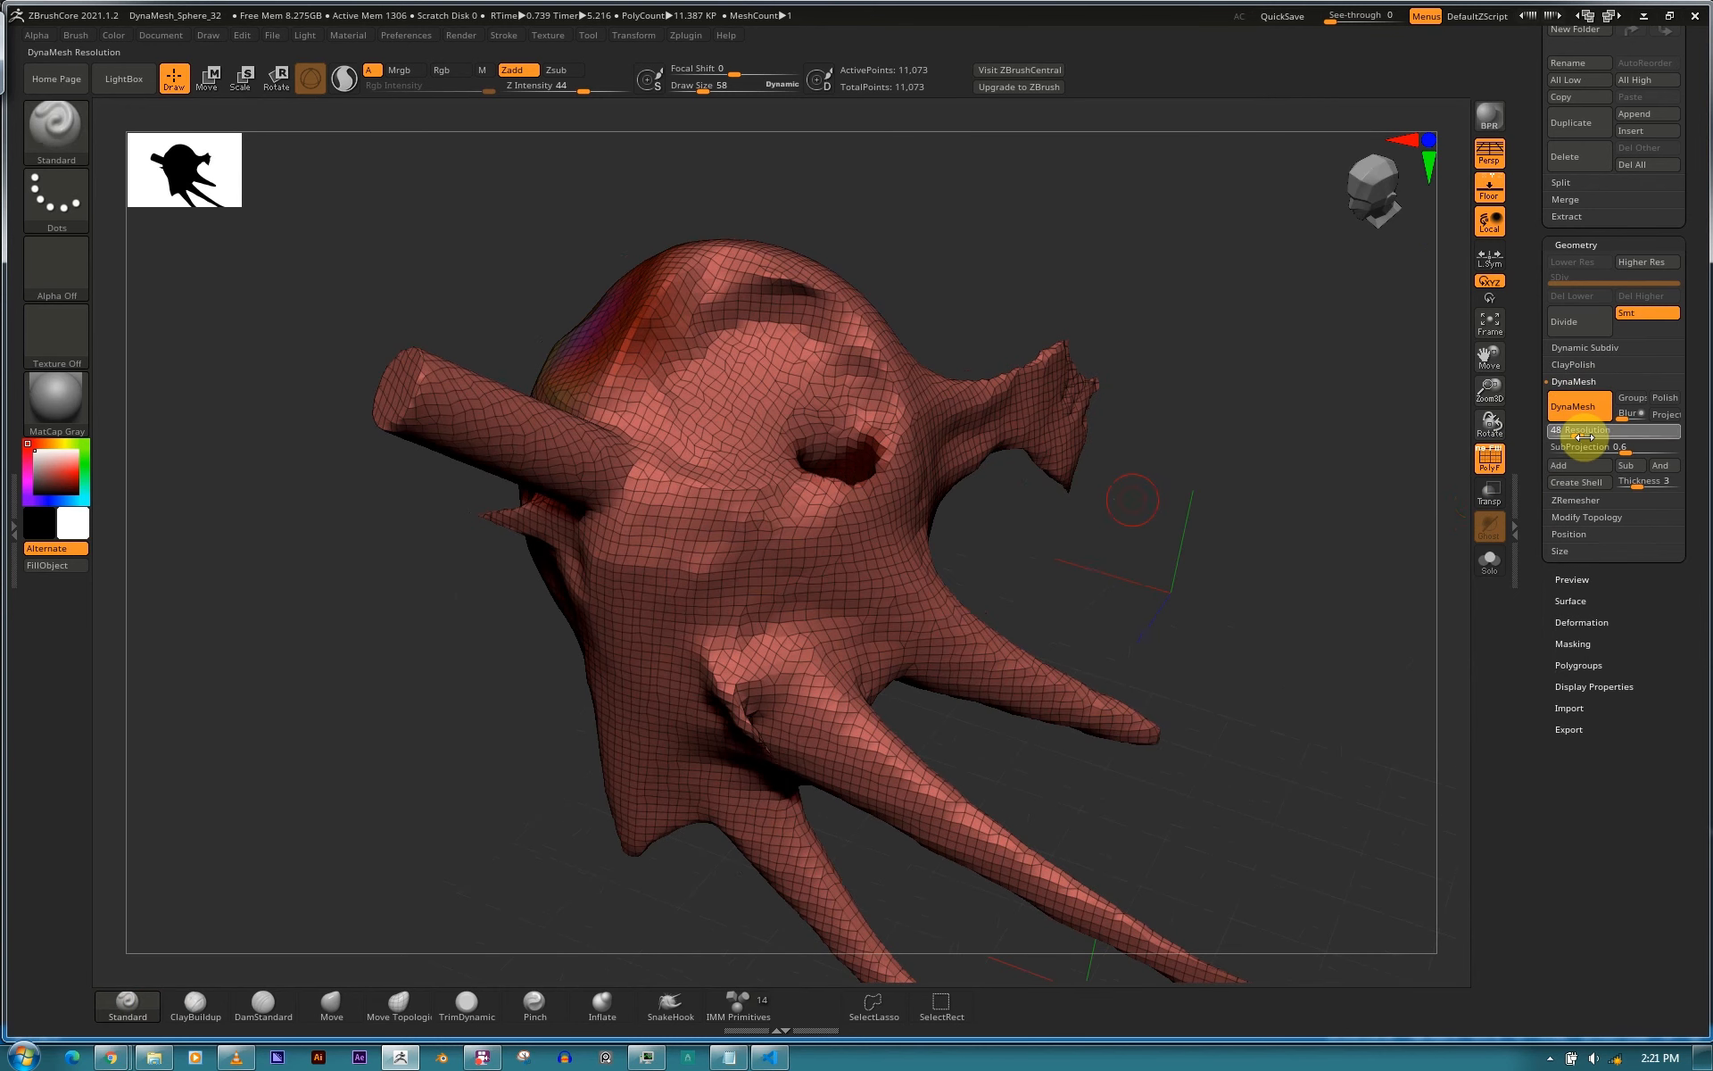
pyautogui.moveTo(1585, 438); pyautogui.dragTo(1599, 437)
pyautogui.moveTo(742, 530); pyautogui.dragTo(740, 593)
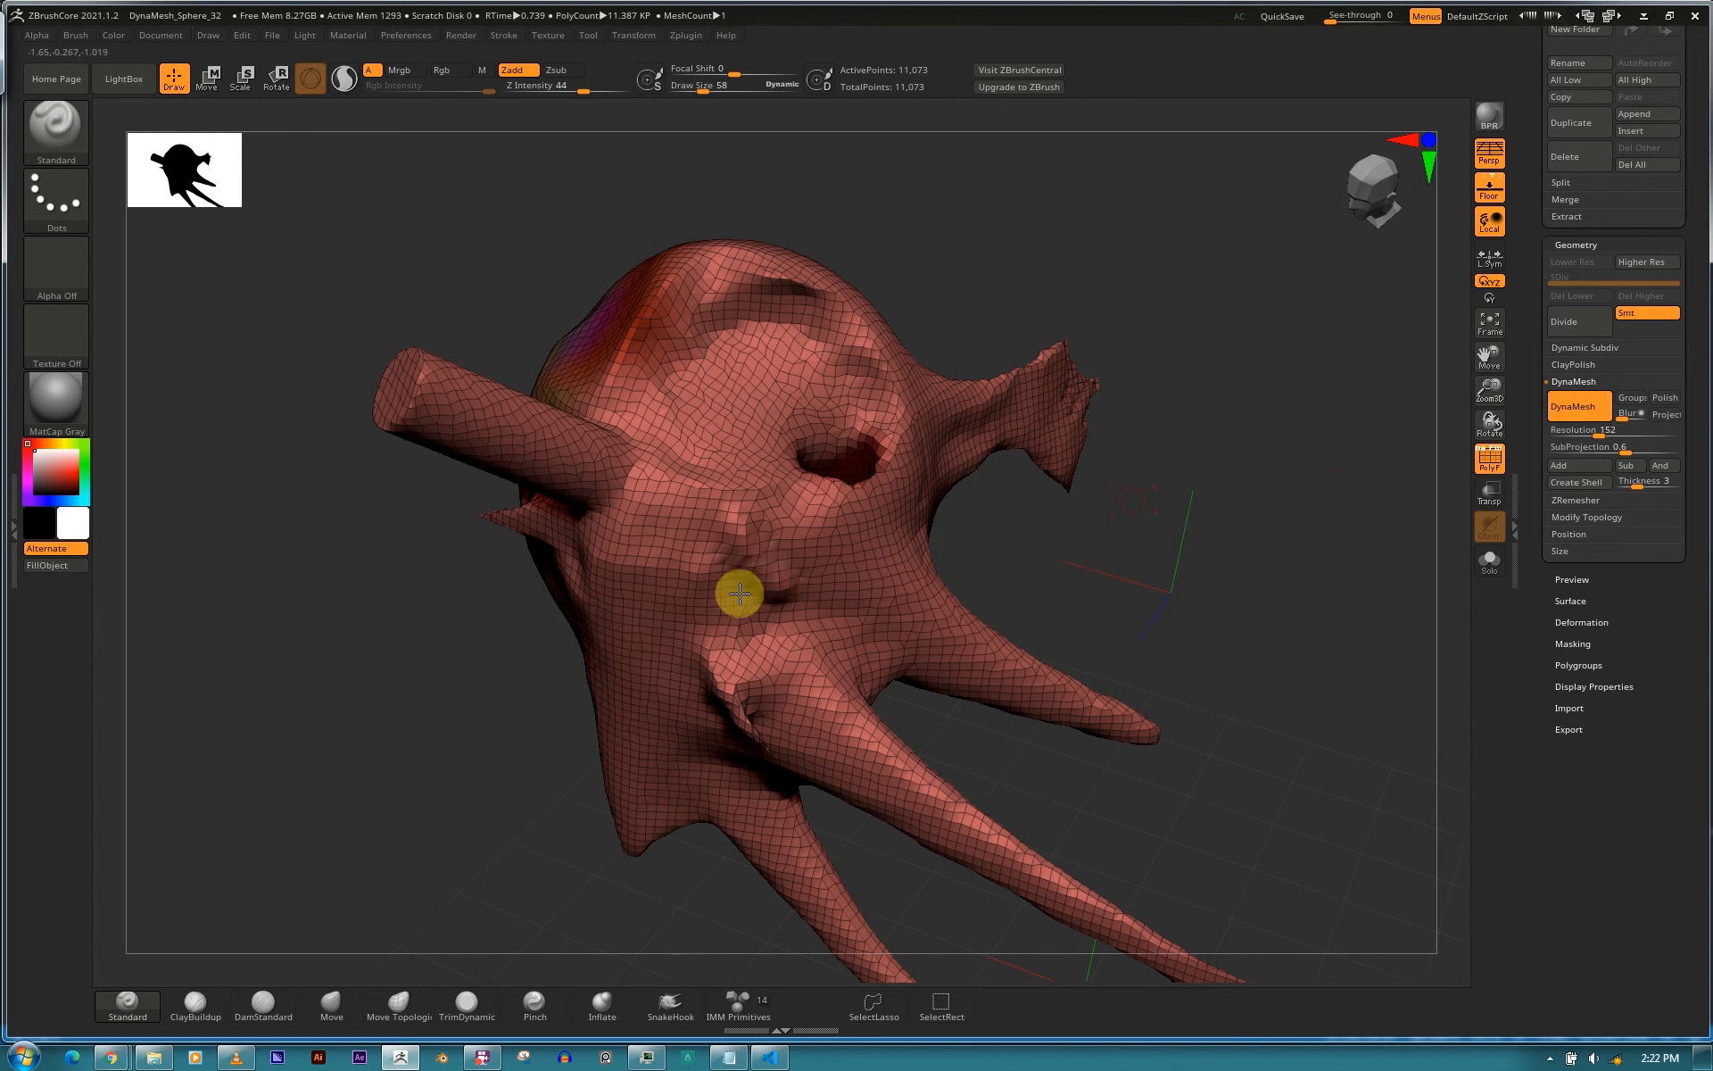
# Remesh the head with DynaMesh at Resolution 152.
pyautogui.moveTo(1238, 421)
pyautogui.keyDown('ctrl'); pyautogui.mouseDown()
pyautogui.moveTo(1238, 531)
pyautogui.moveTo(1180, 542)
pyautogui.mouseUp(); pyautogui.keyUp('ctrl')
pyautogui.moveTo(875, 522); pyautogui.dragTo(1220, 581, button='right')
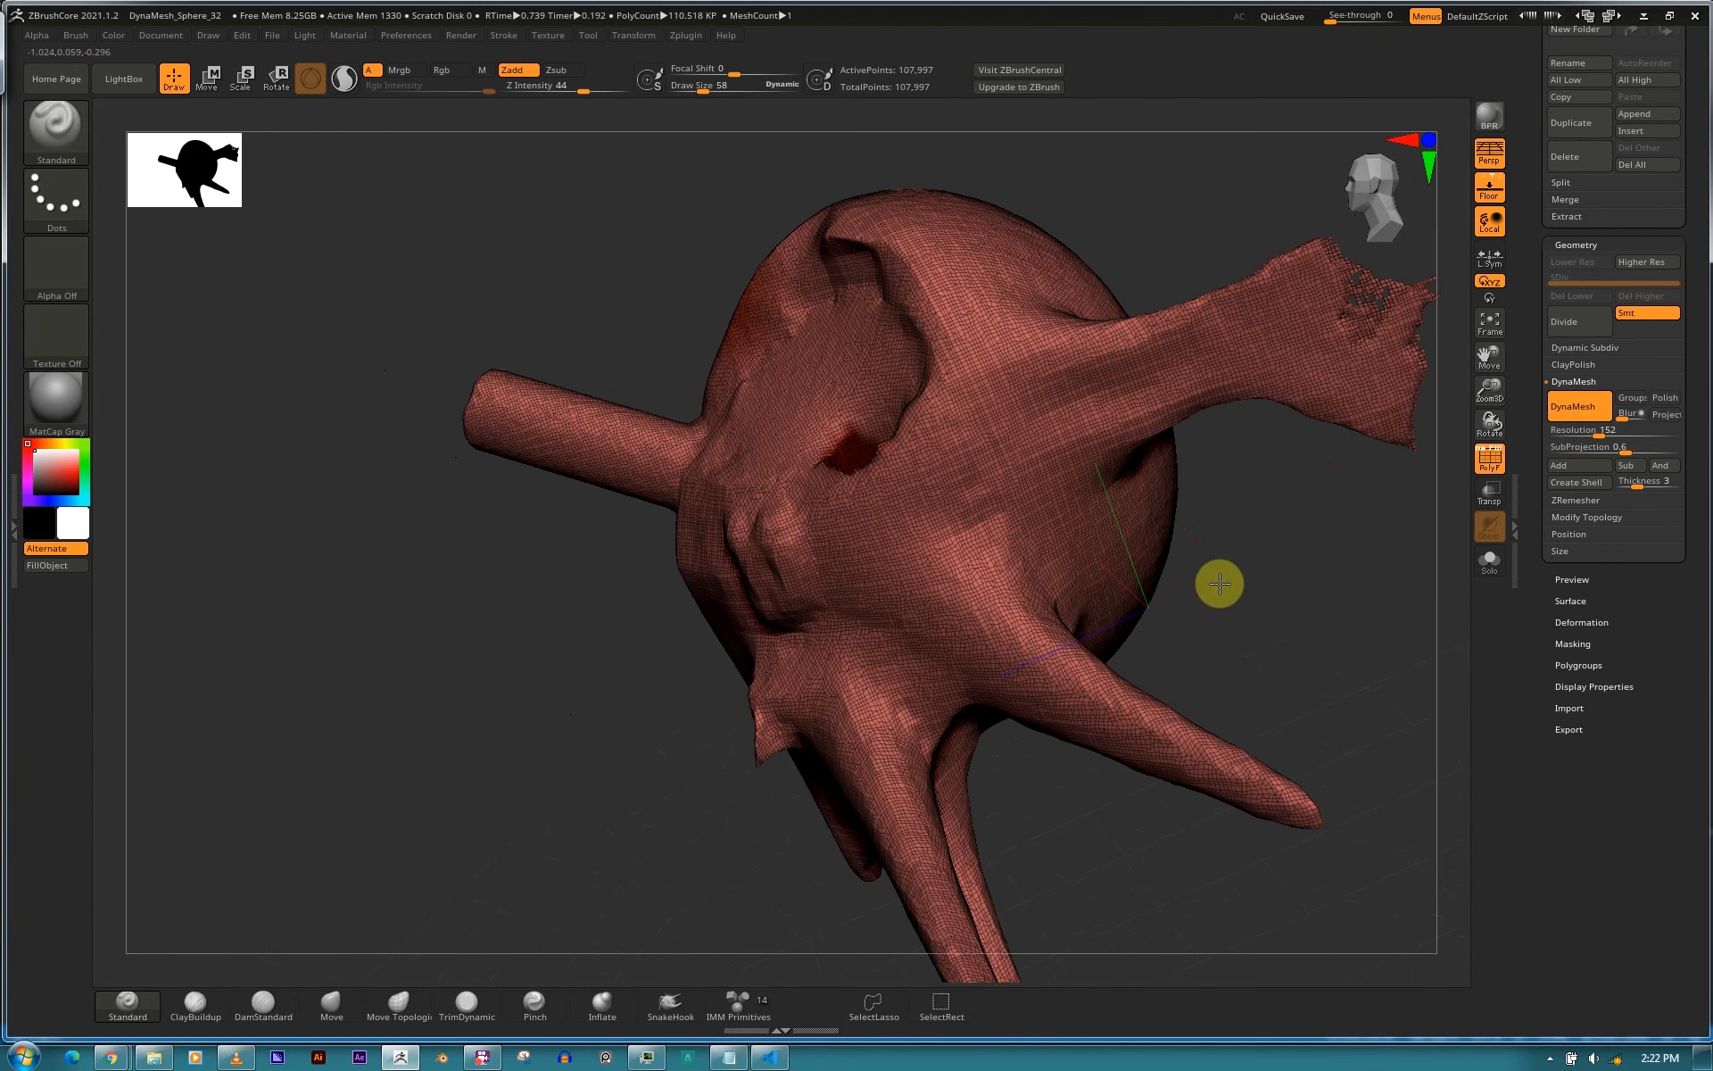
pyautogui.click(1580, 407)
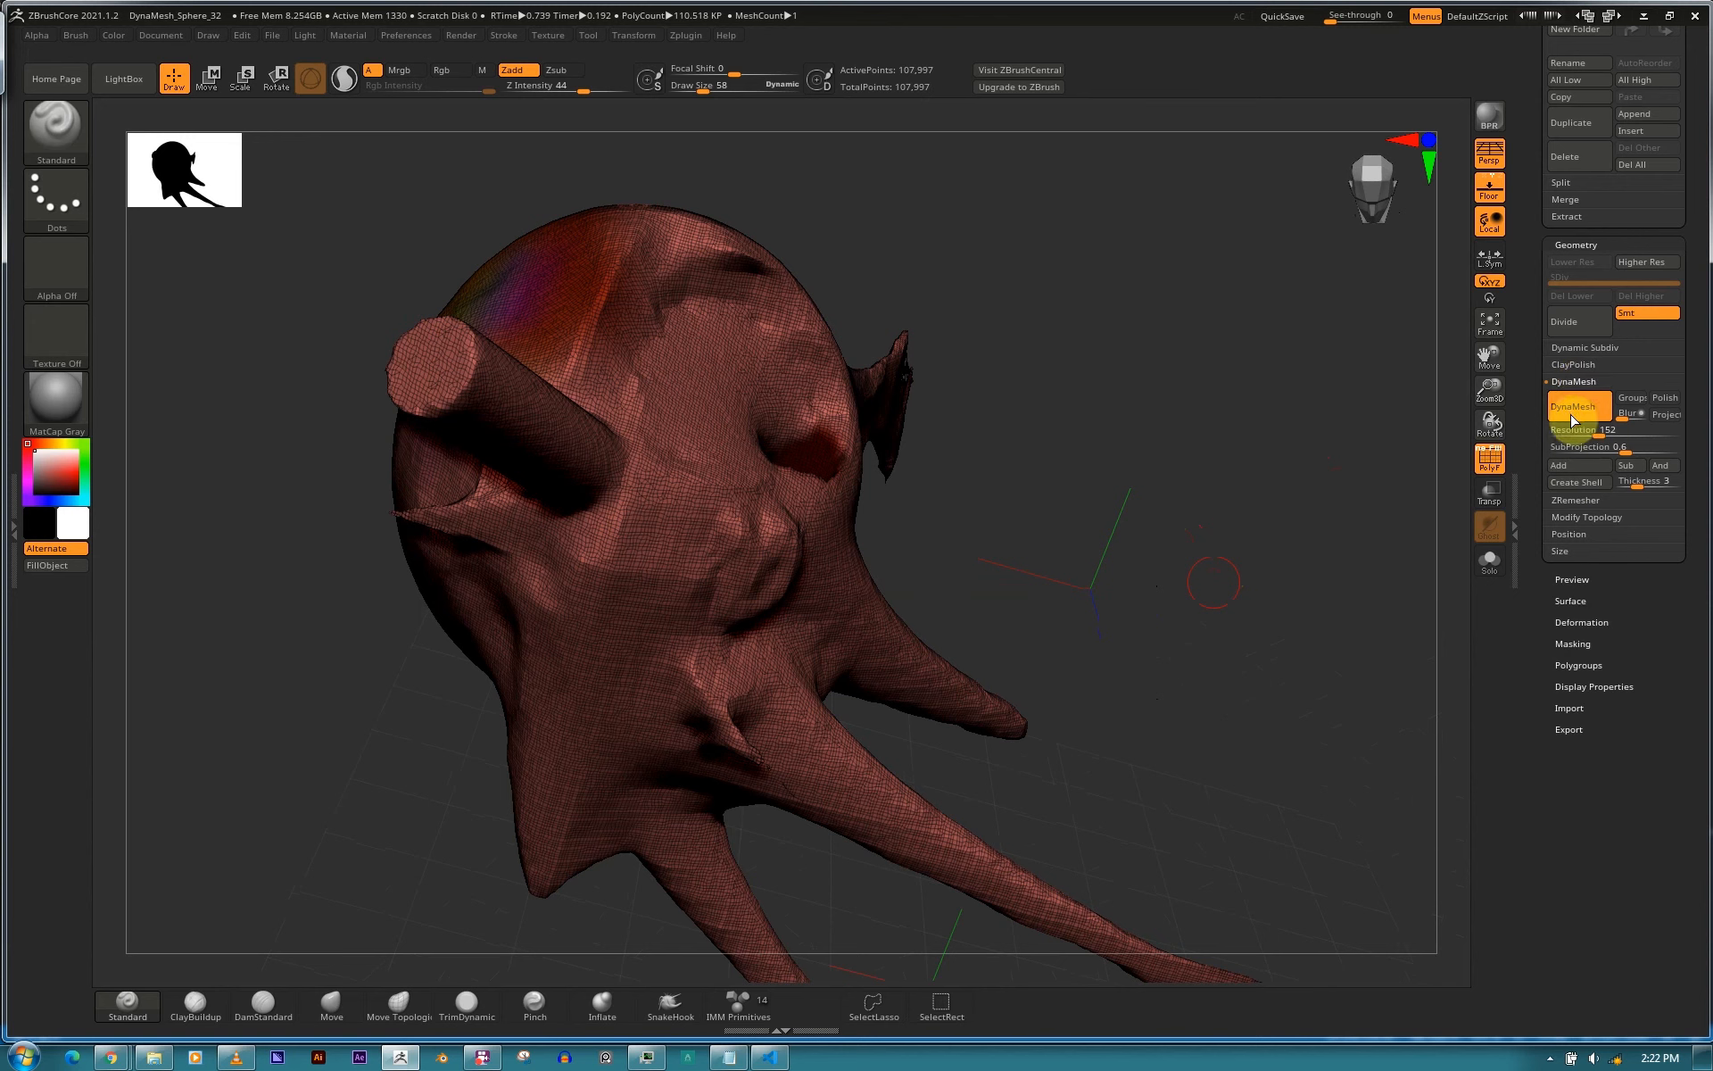
# Run ZRemesher on the dense head mesh, accepting the notice about limited functionality.
pyautogui.click(1574, 500)
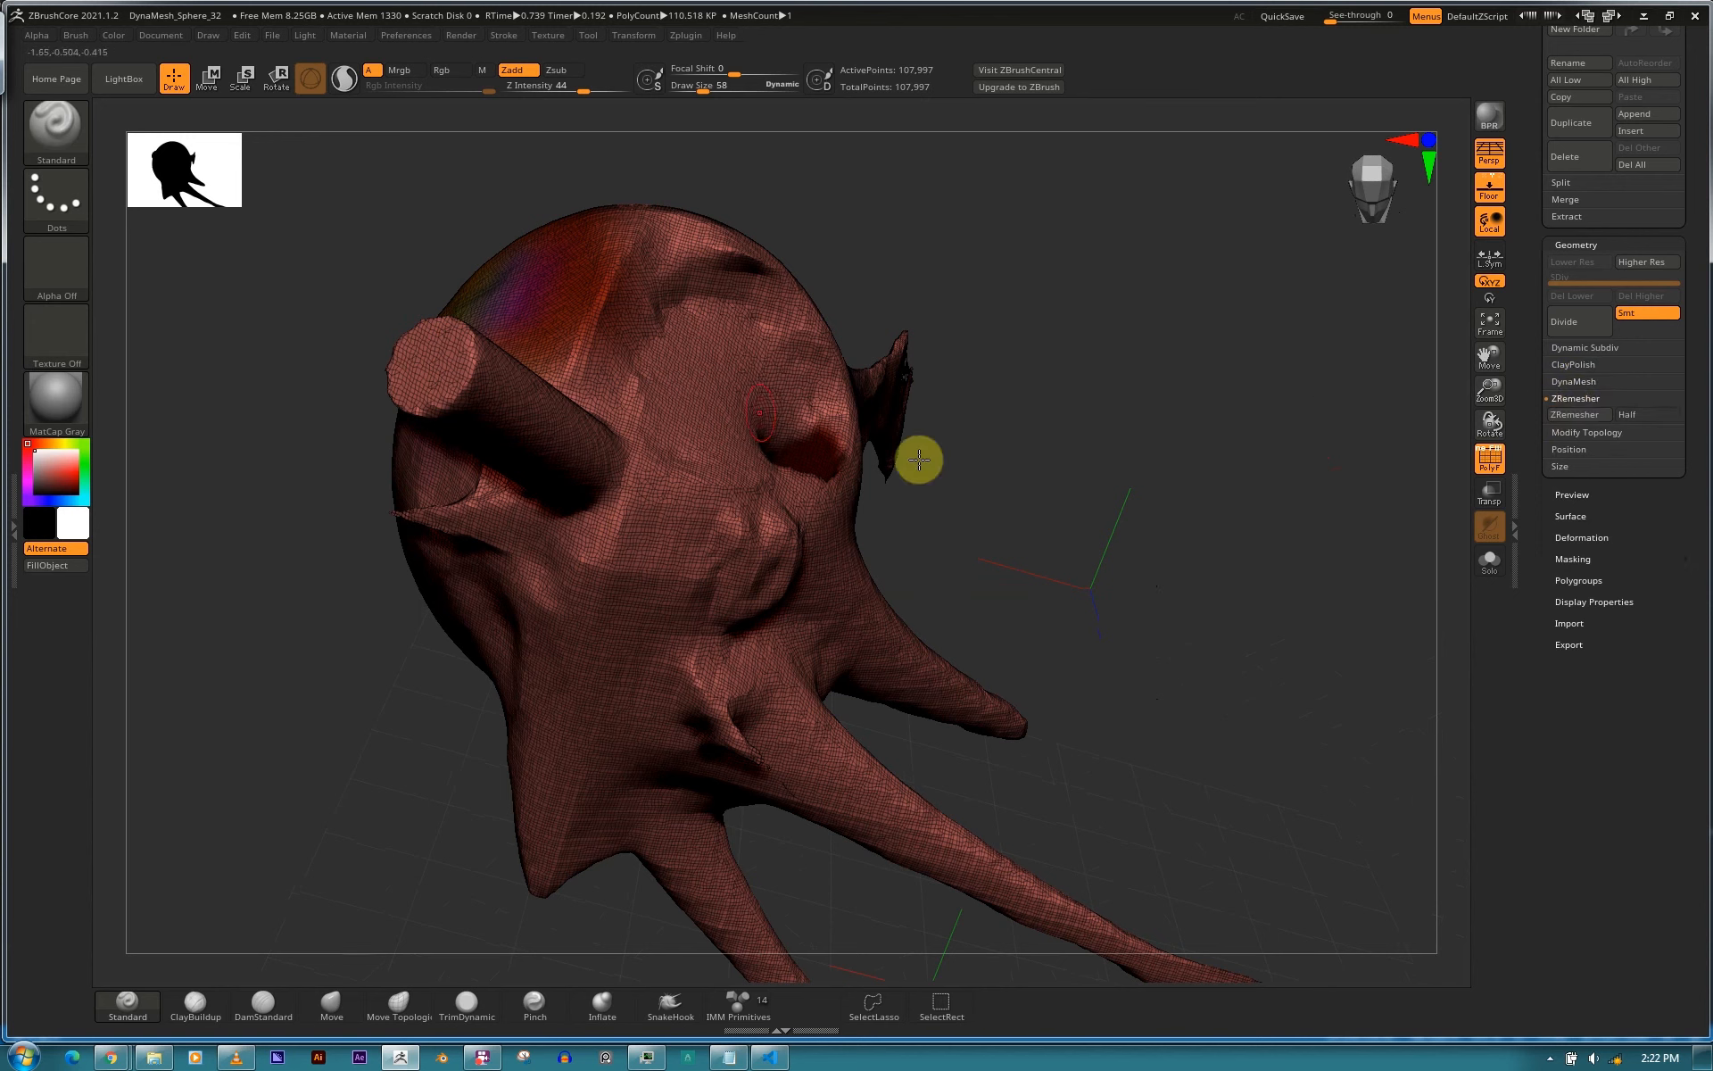
pyautogui.click(1572, 420)
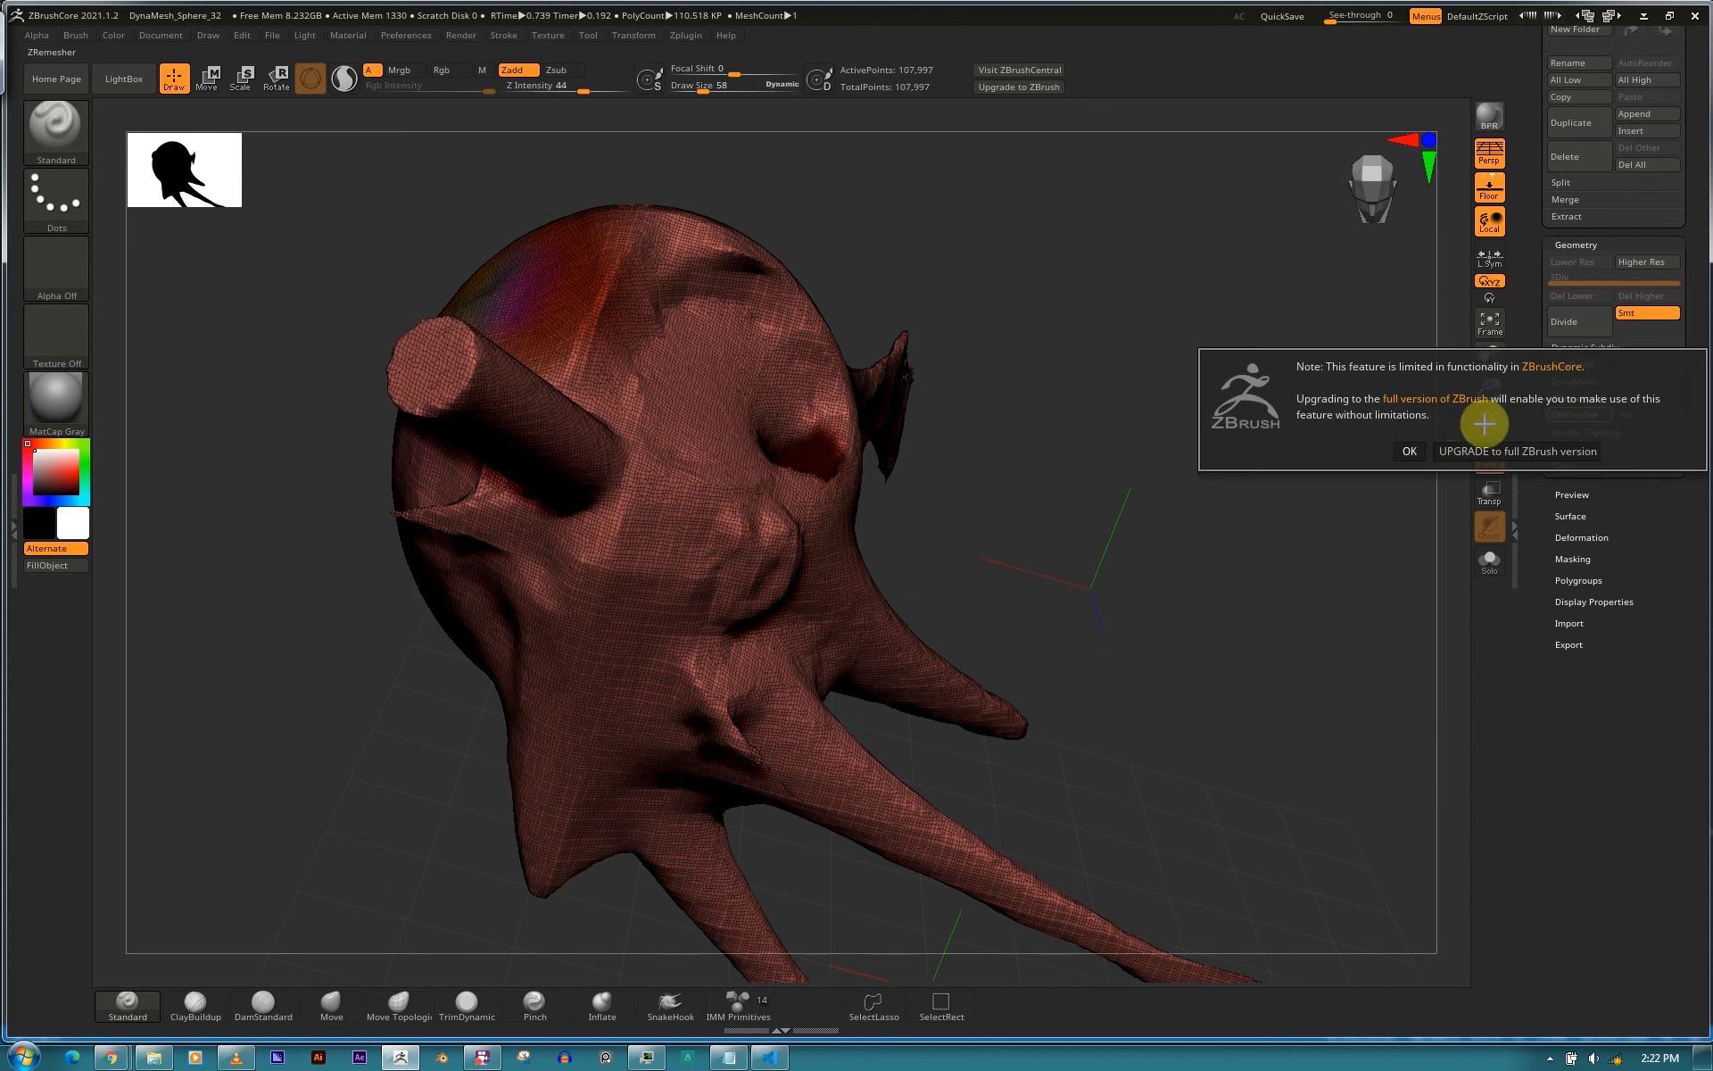
pyautogui.click(1408, 452)
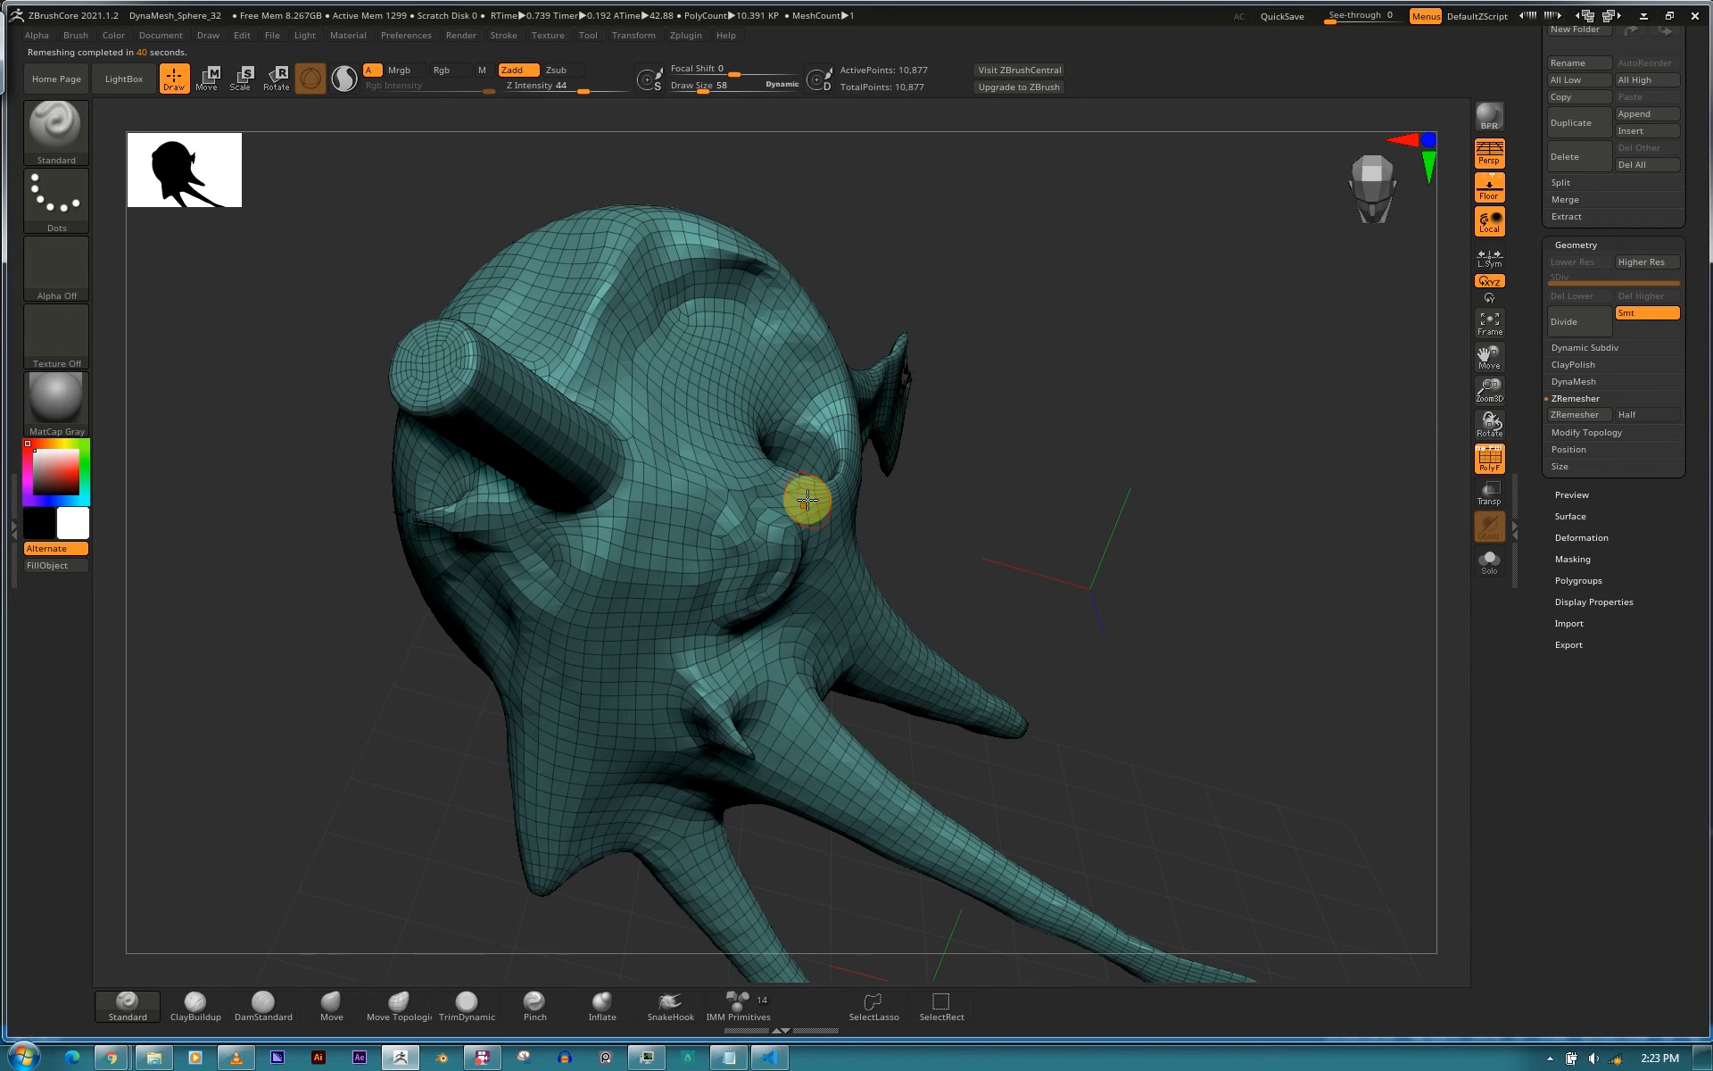
# Examine the head's new polygon flow from several angles, including the base of the protruding cylinder up close.
pyautogui.moveTo(1018, 551); pyautogui.dragTo(1006, 364)
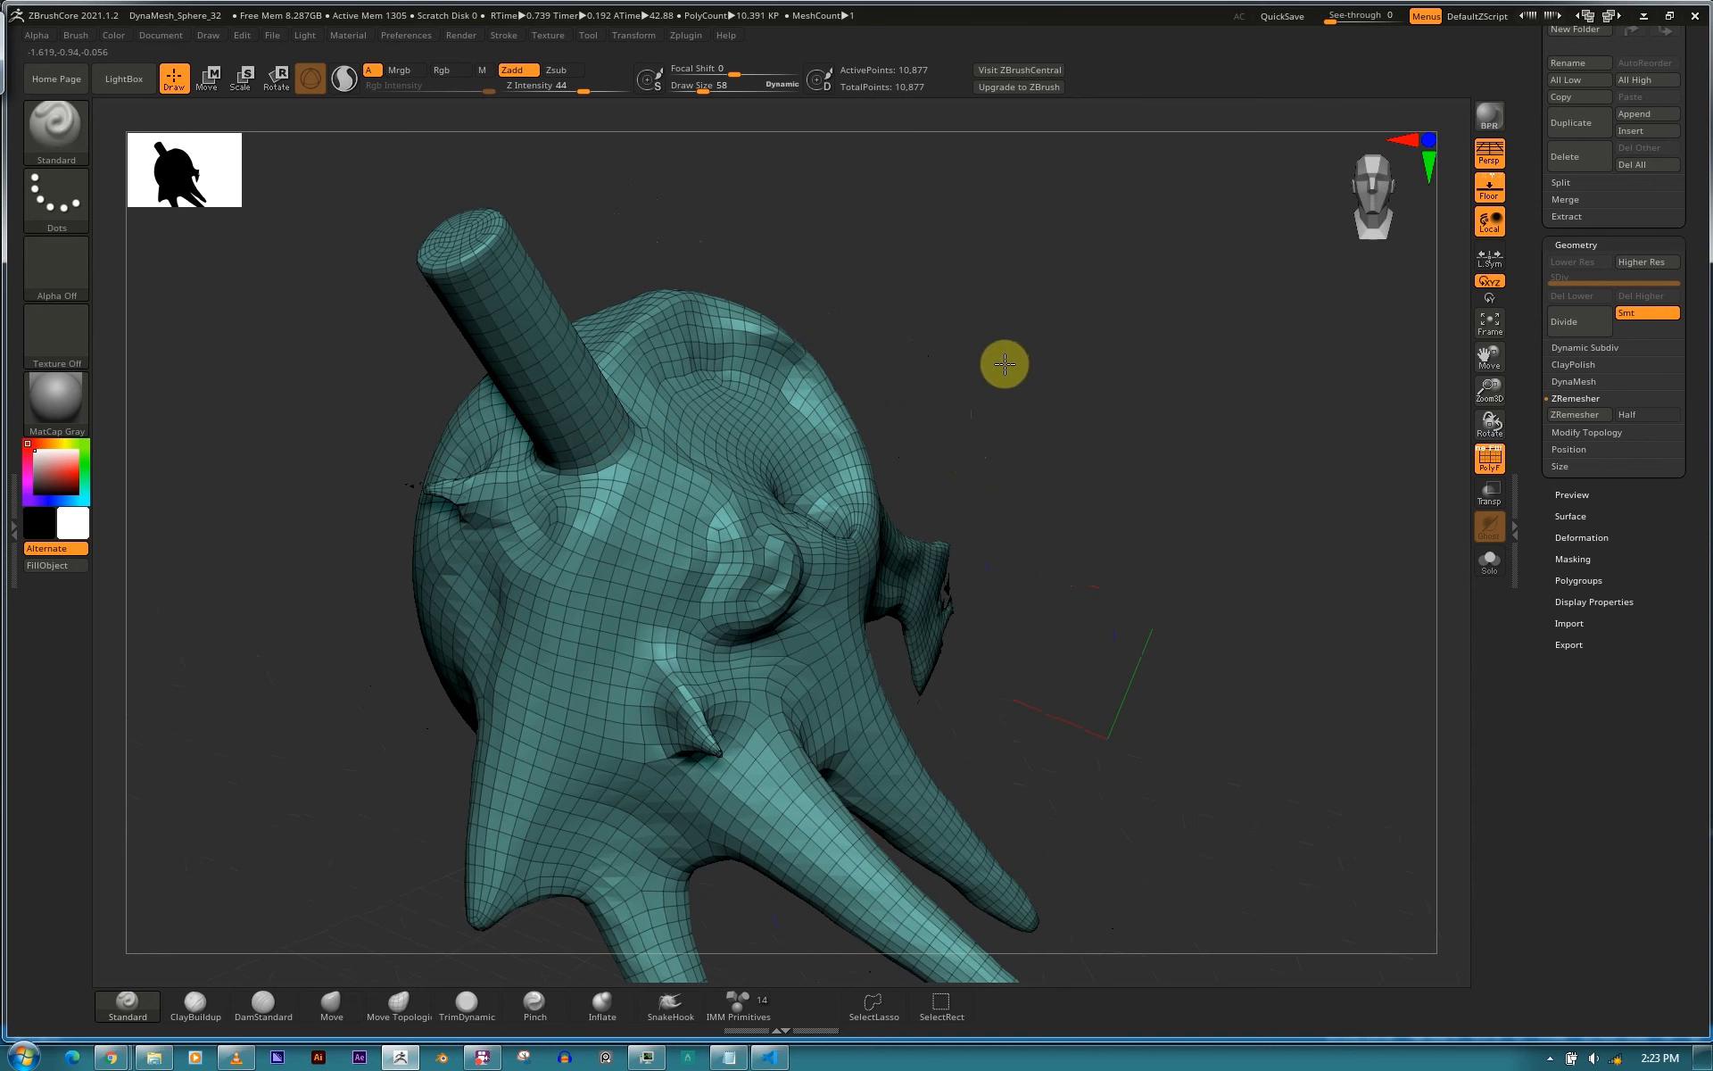
pyautogui.moveTo(646, 431); pyautogui.dragTo(922, 390, button='right')
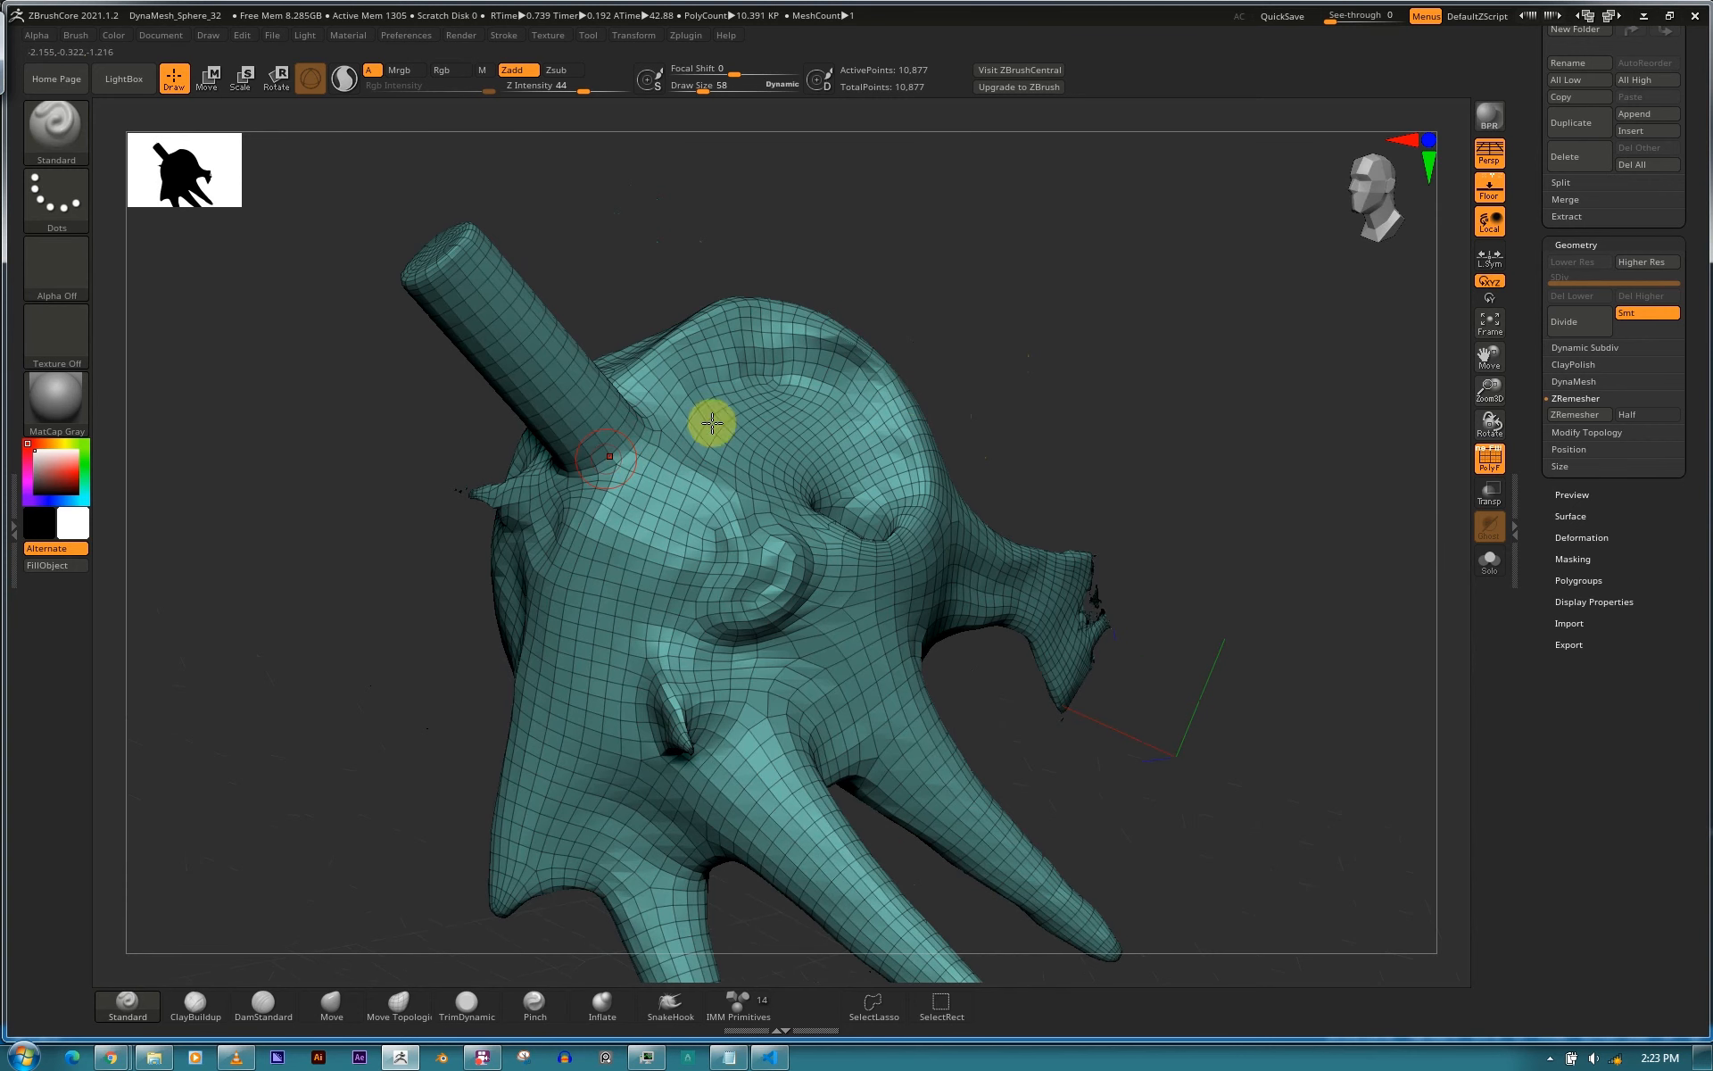
pyautogui.keyDown('alt'); pyautogui.moveTo(624, 463); pyautogui.dragTo(699, 654, button='right'); pyautogui.keyUp('alt')
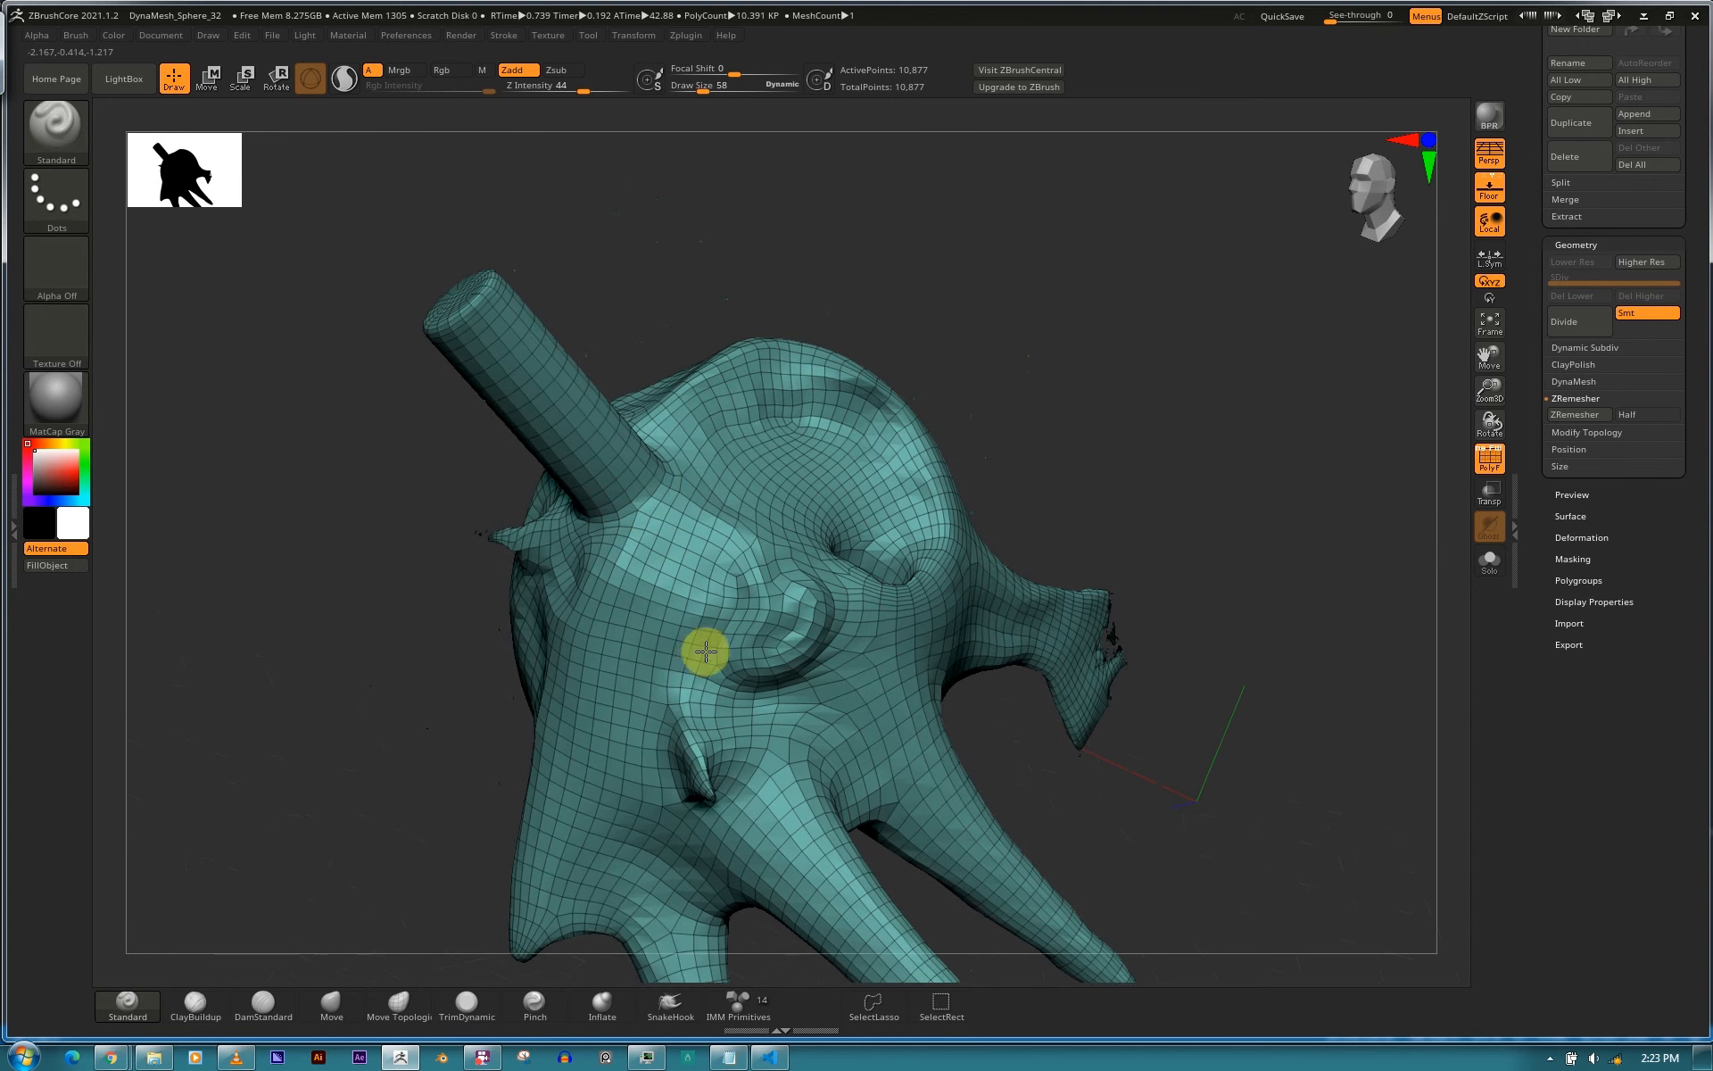
pyautogui.keyDown('alt'); pyautogui.moveTo(702, 423); pyautogui.dragTo(588, 478, button='right'); pyautogui.keyUp('alt')
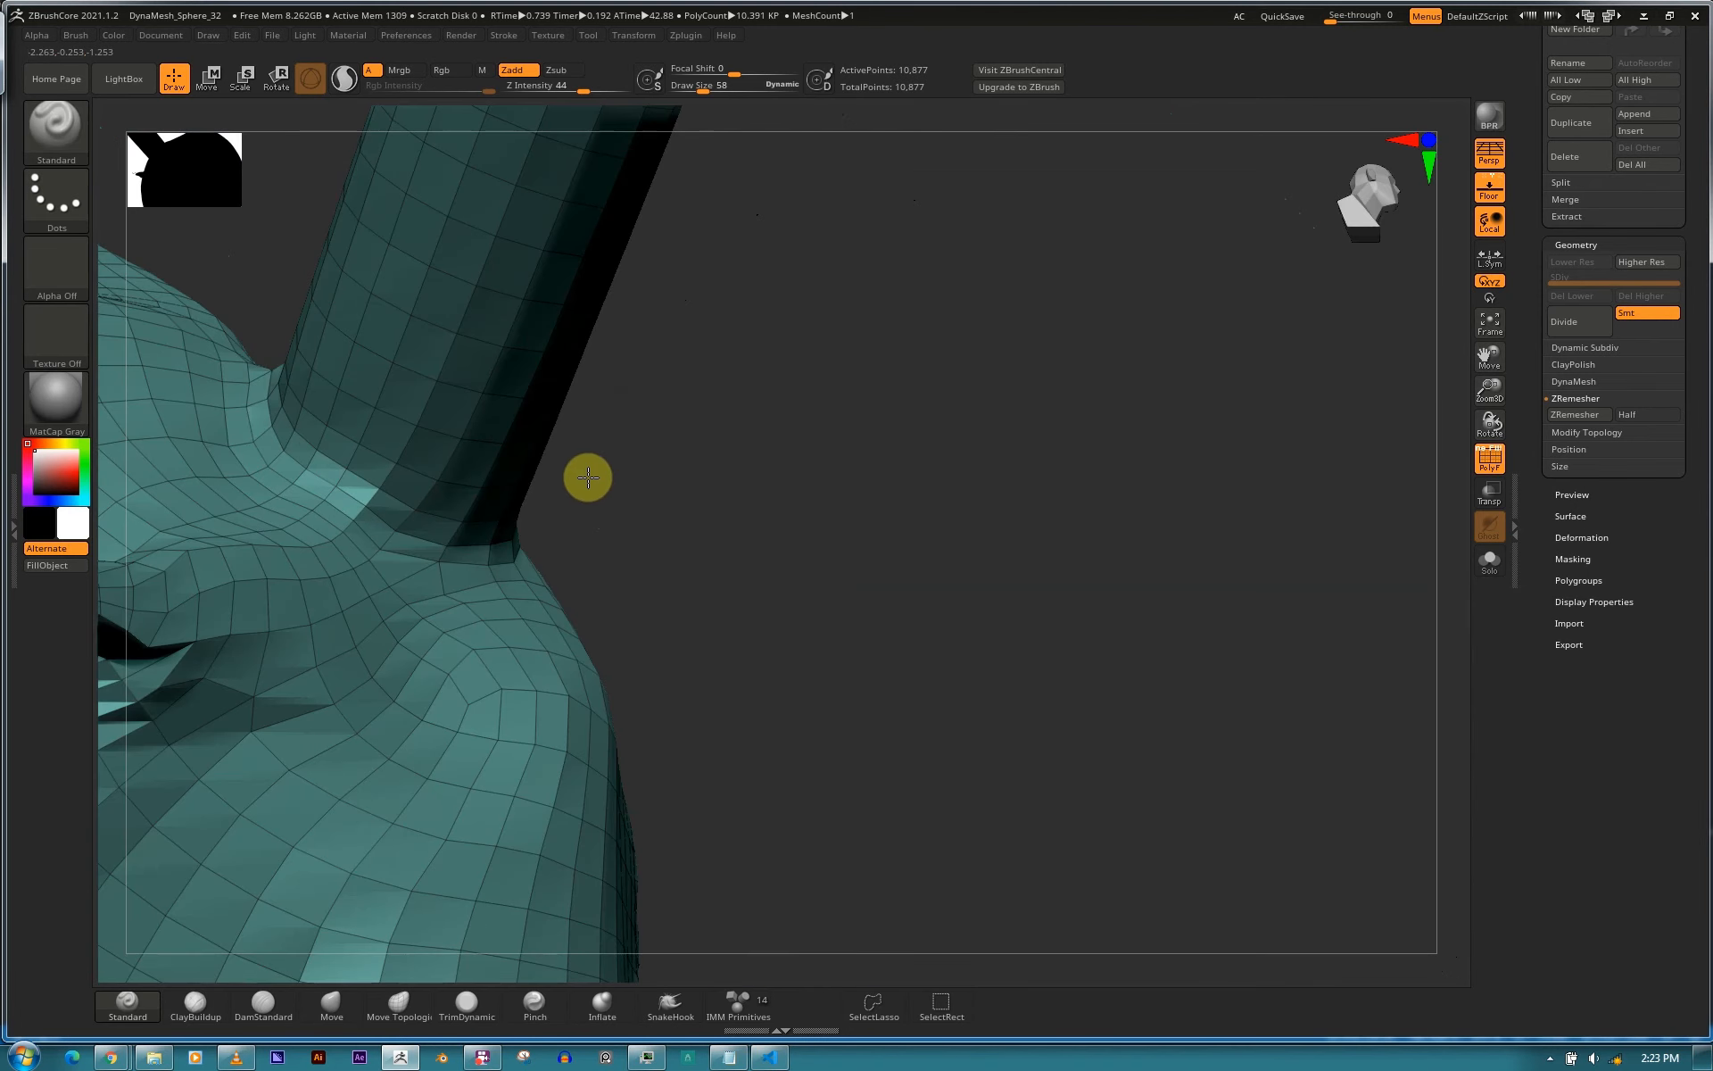
pyautogui.moveTo(1032, 664); pyautogui.dragTo(1072, 732, button='right')
pyautogui.moveTo(1002, 560); pyautogui.dragTo(796, 643)
pyautogui.moveTo(807, 562); pyautogui.dragTo(955, 345)
pyautogui.moveTo(1072, 607); pyautogui.dragTo(1187, 689)
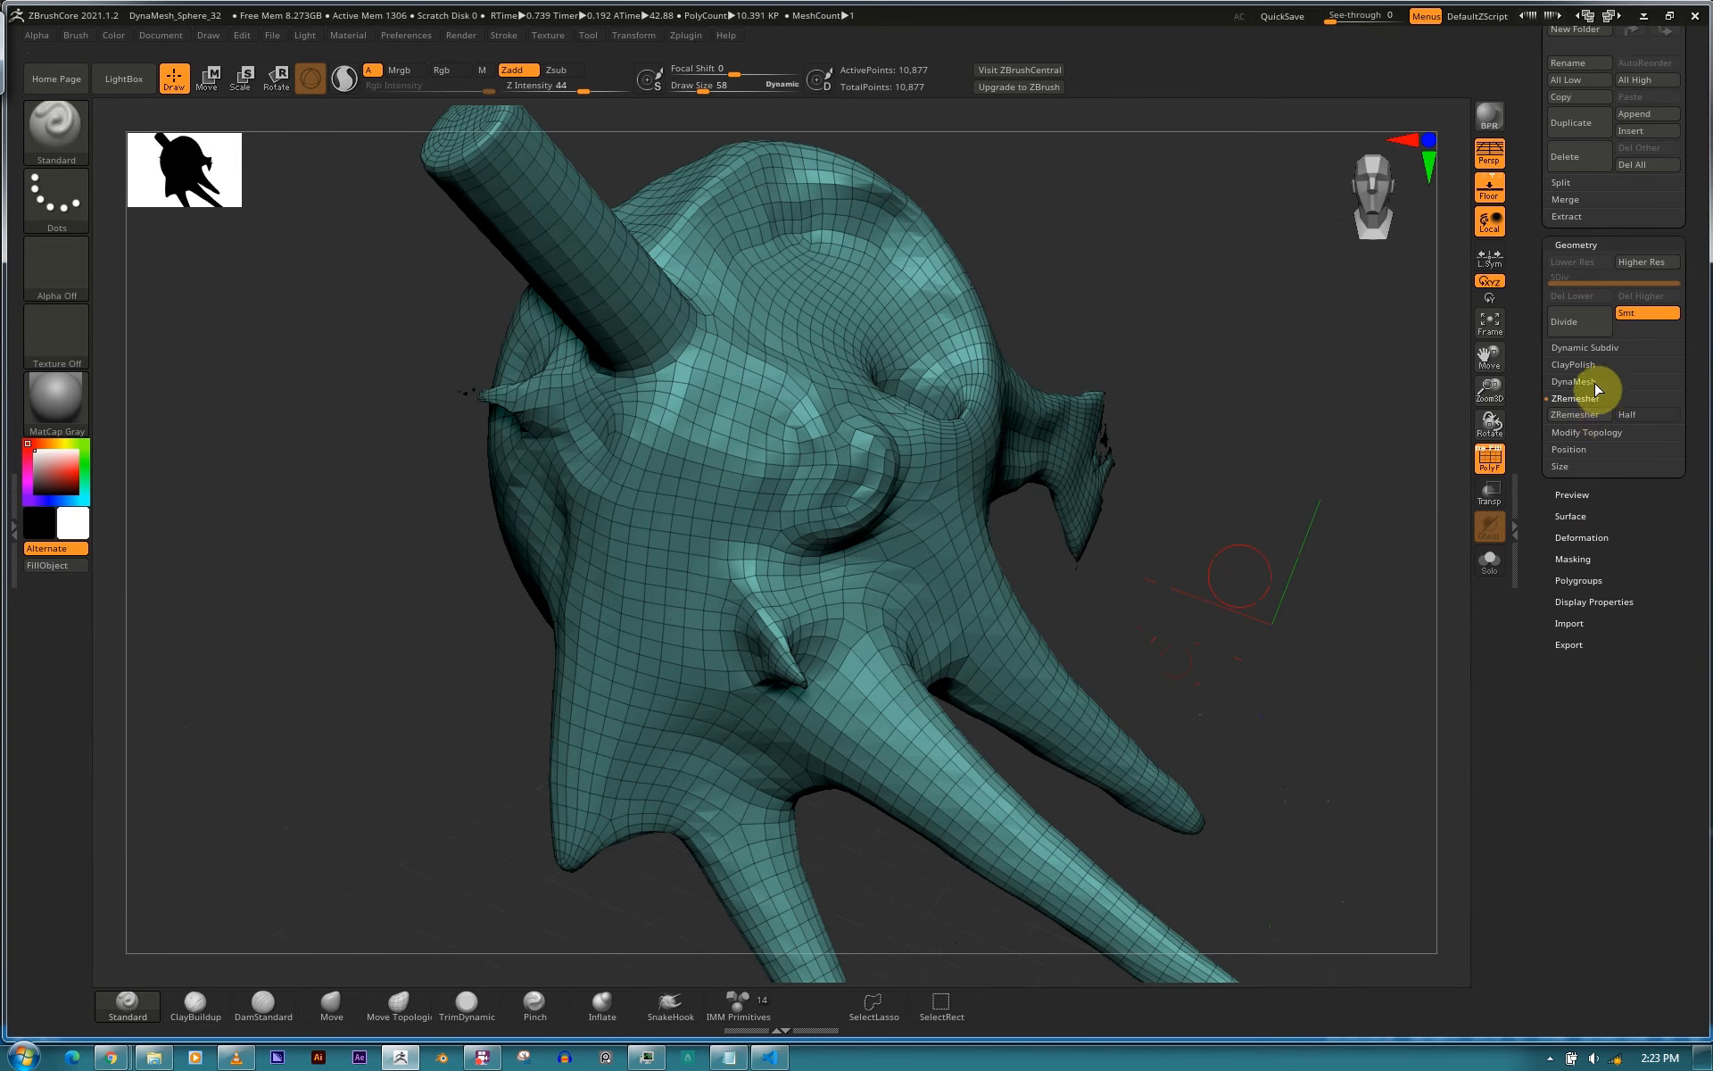
# Enable ZRemesher's Half option and run ZRemesher repeatedly on the head.
pyautogui.click(1635, 417)
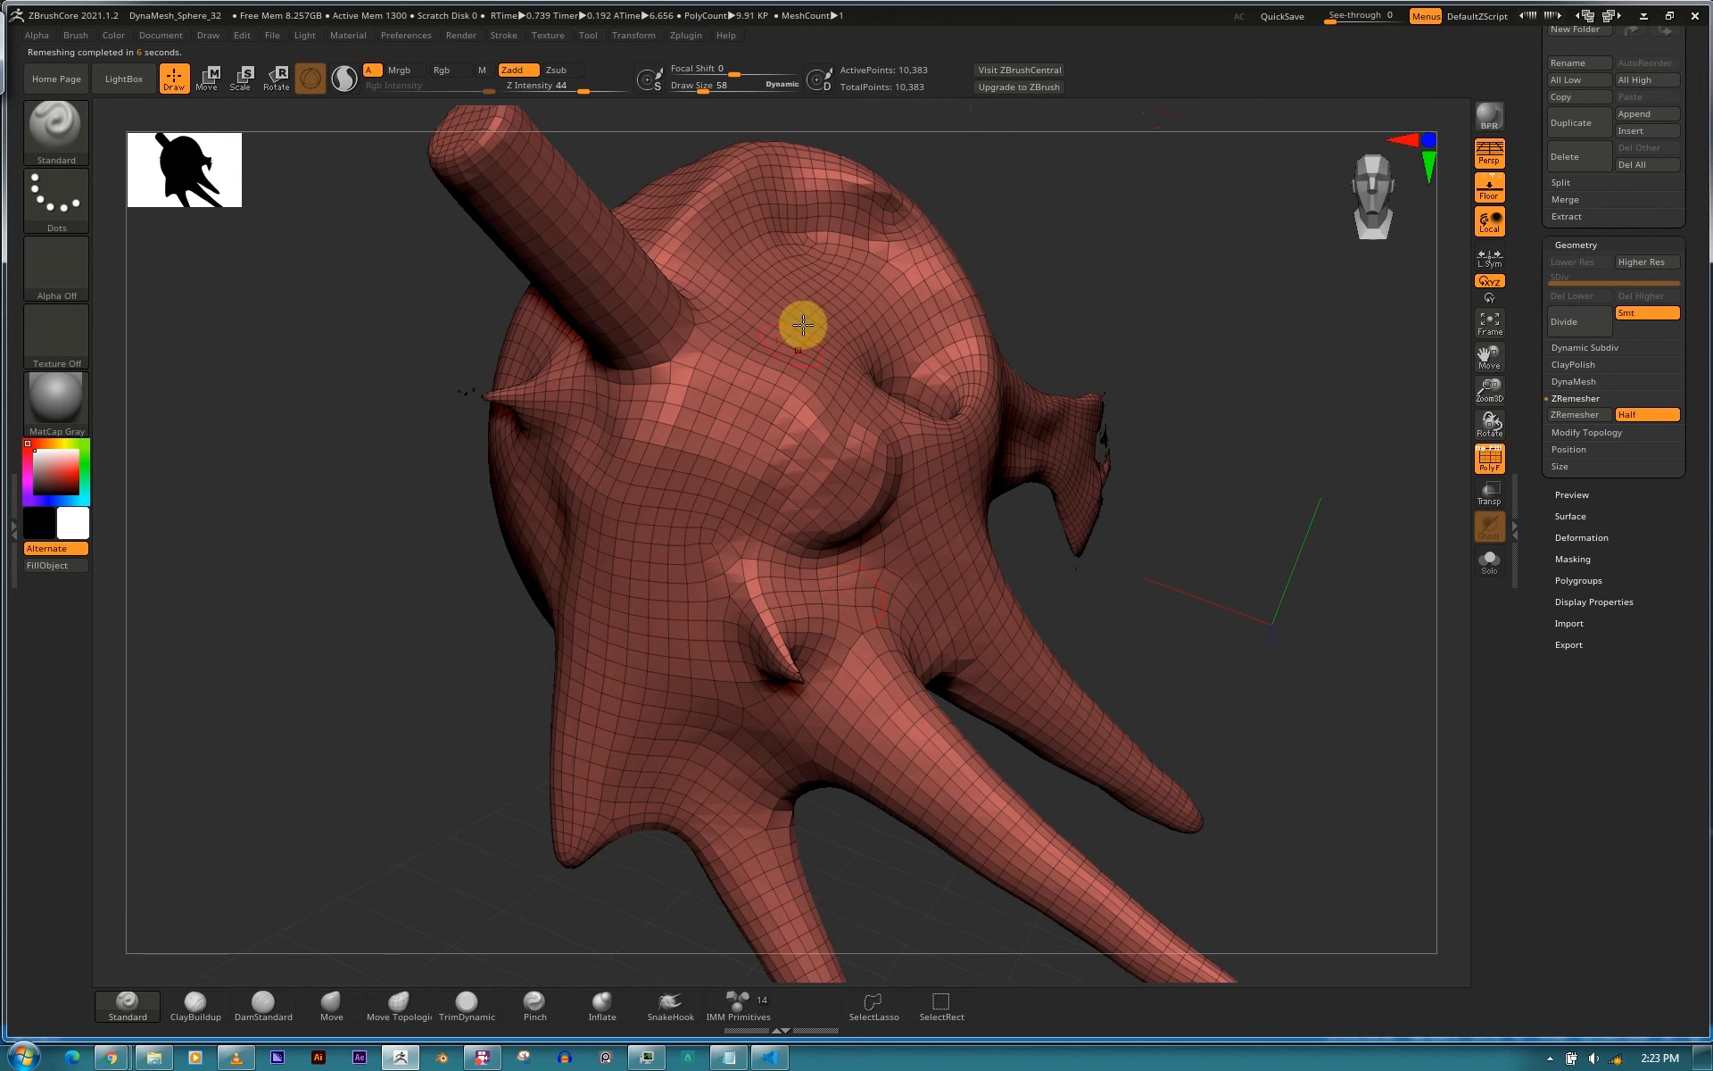
pyautogui.click(1573, 414)
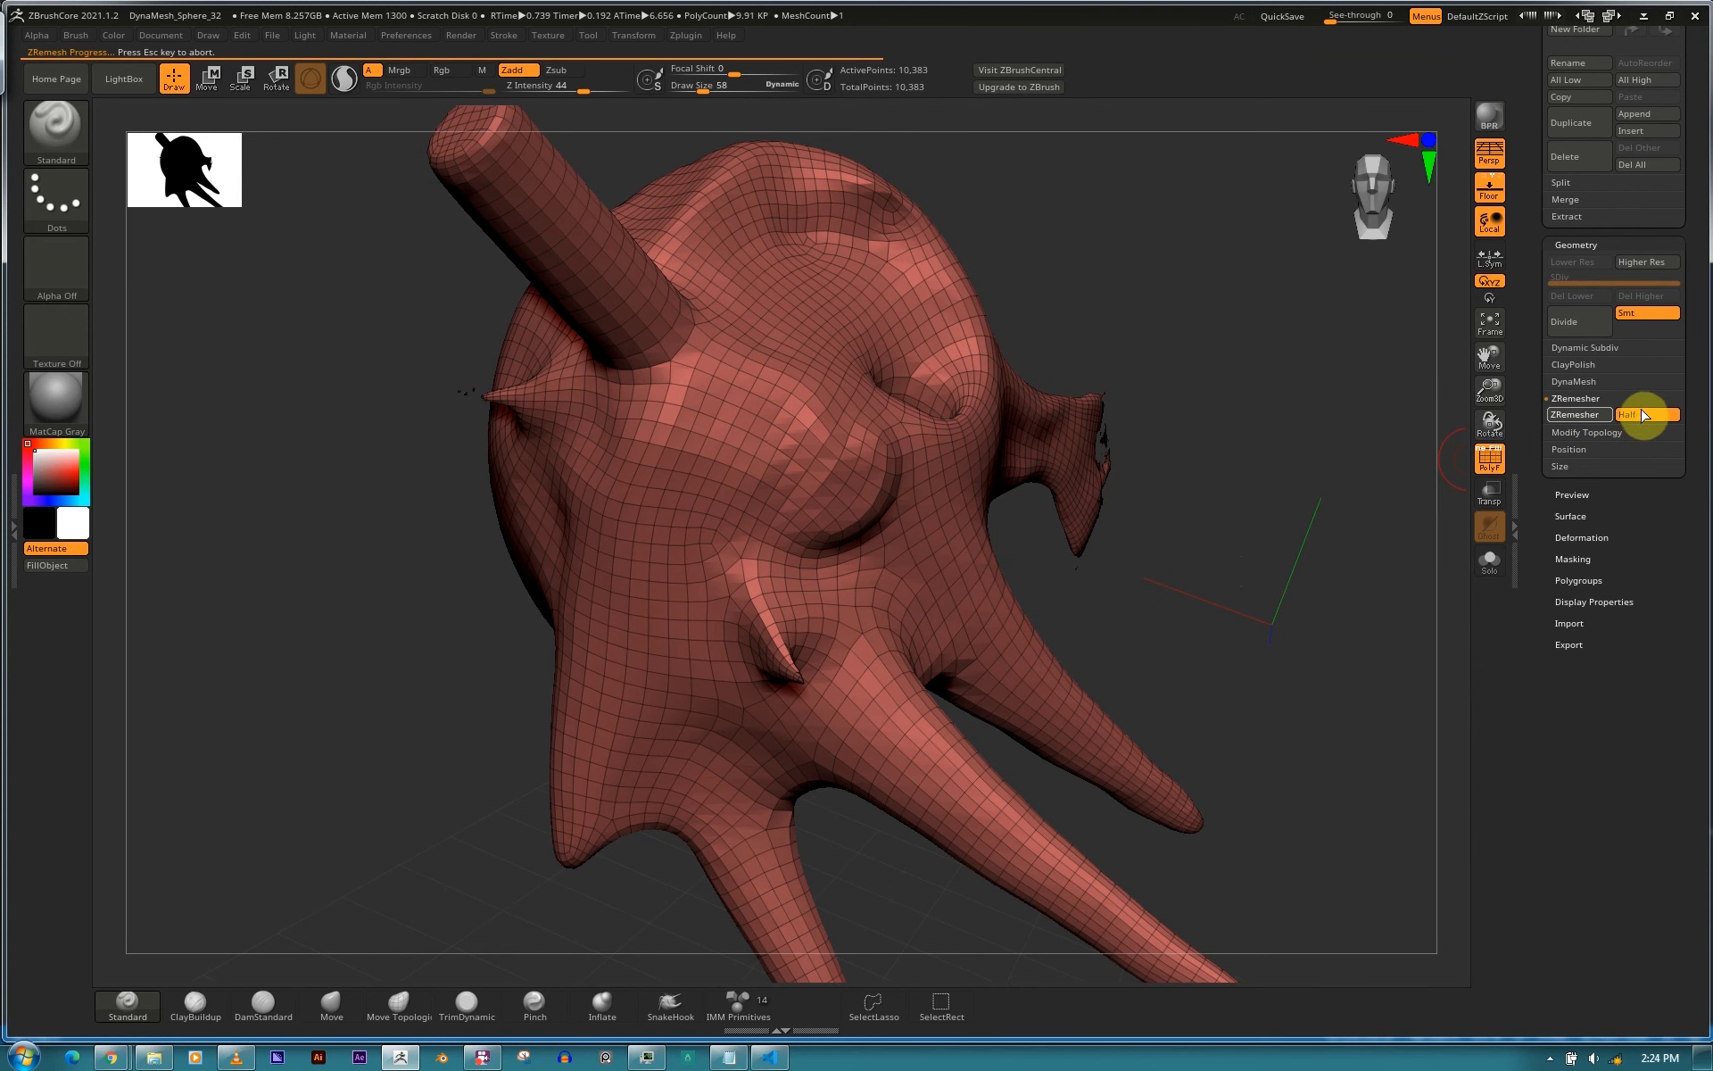
pyautogui.moveTo(1226, 546); pyautogui.dragTo(1217, 567)
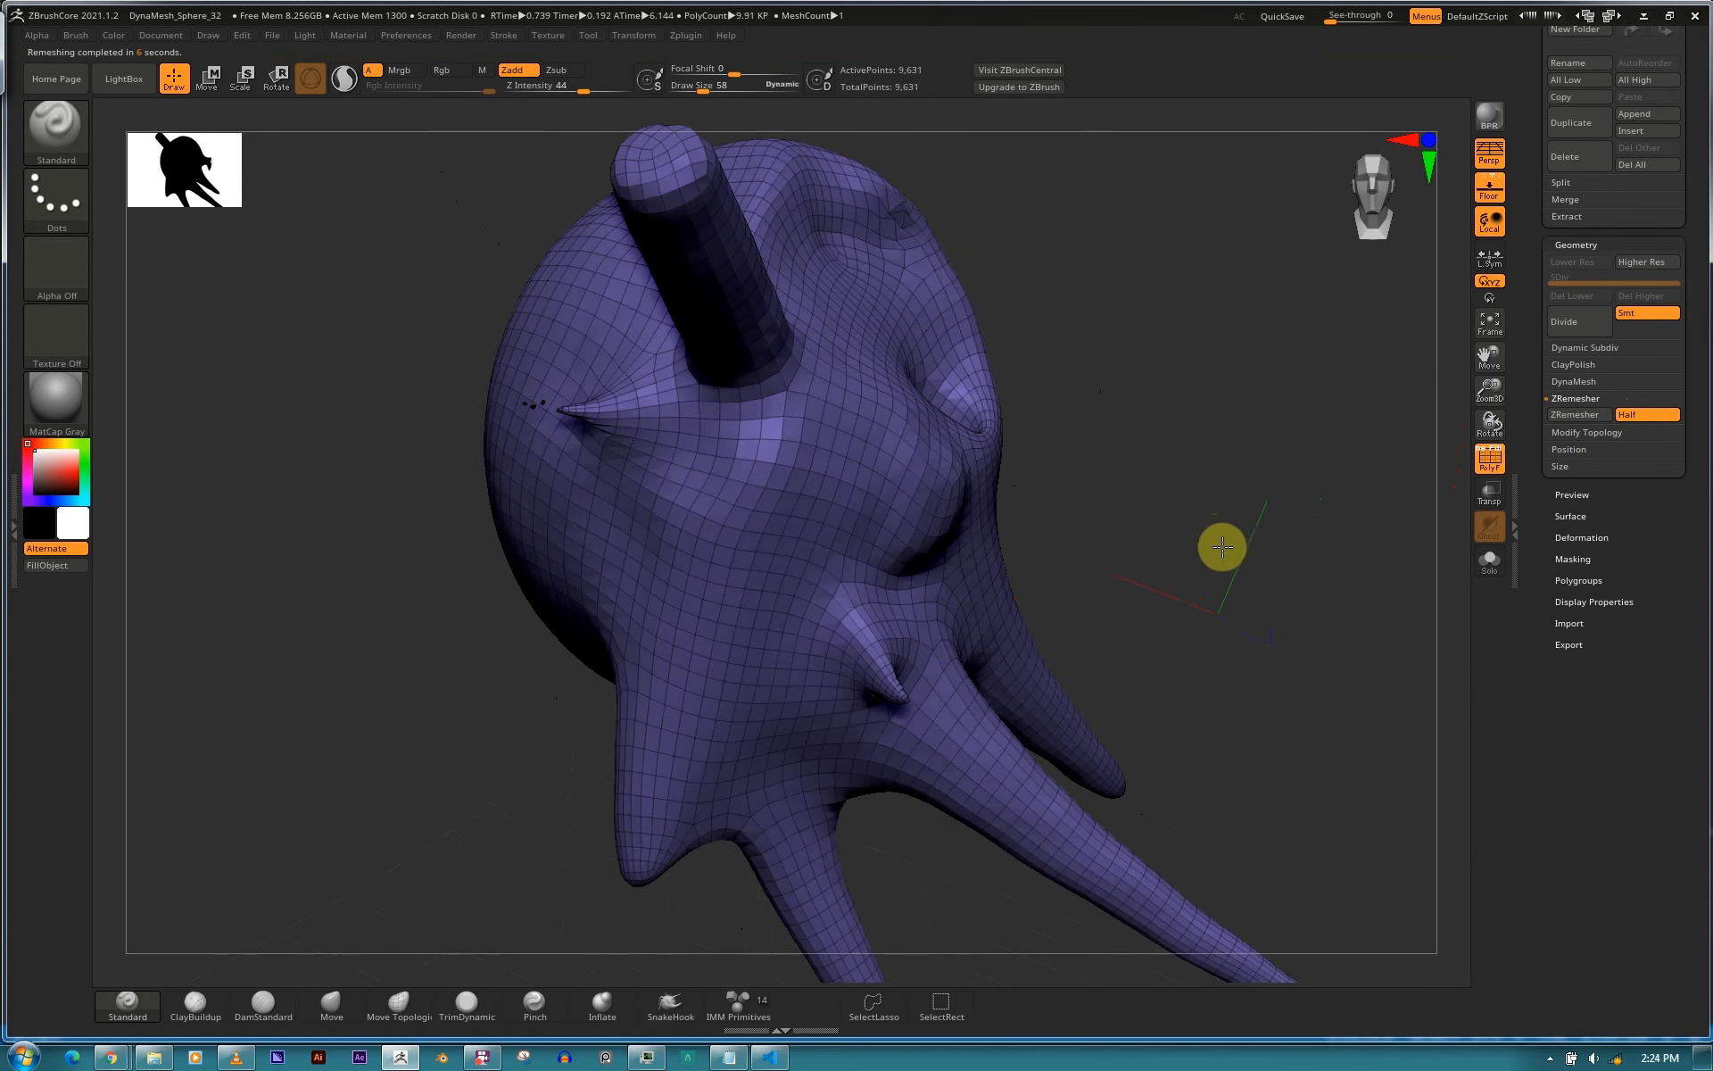
pyautogui.click(1583, 414)
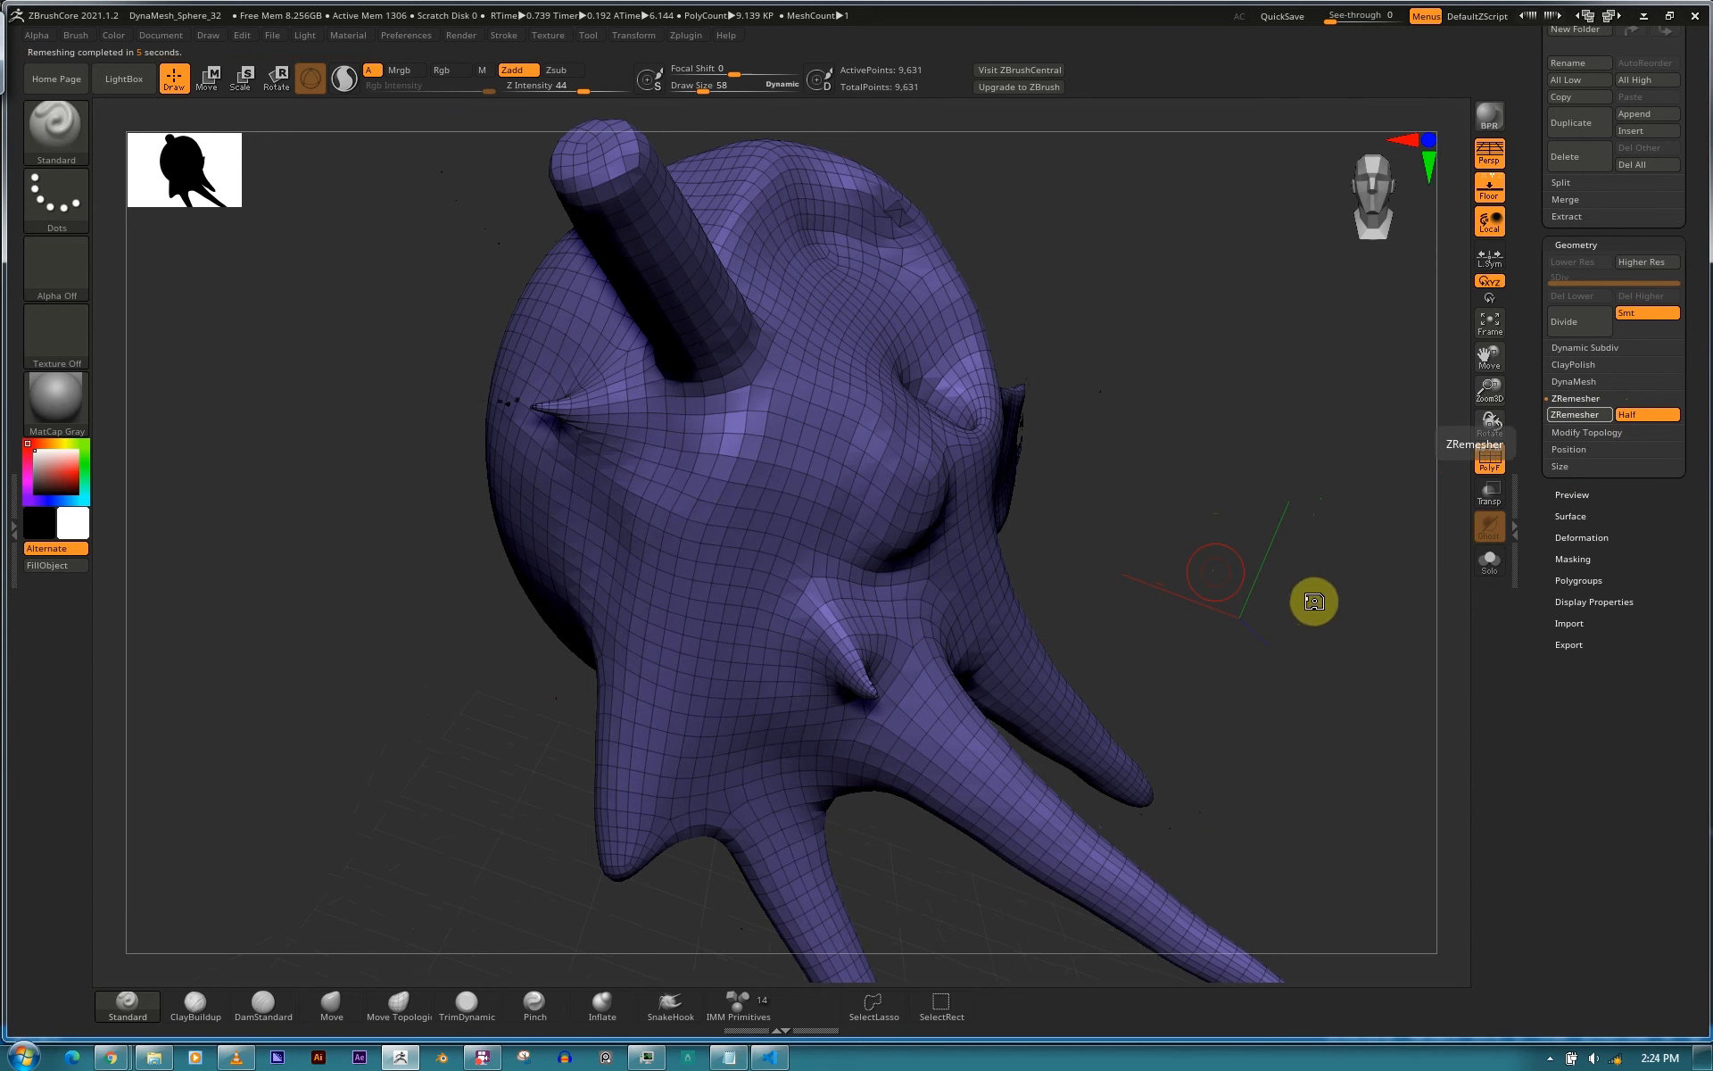
pyautogui.moveTo(1287, 606); pyautogui.dragTo(1330, 580)
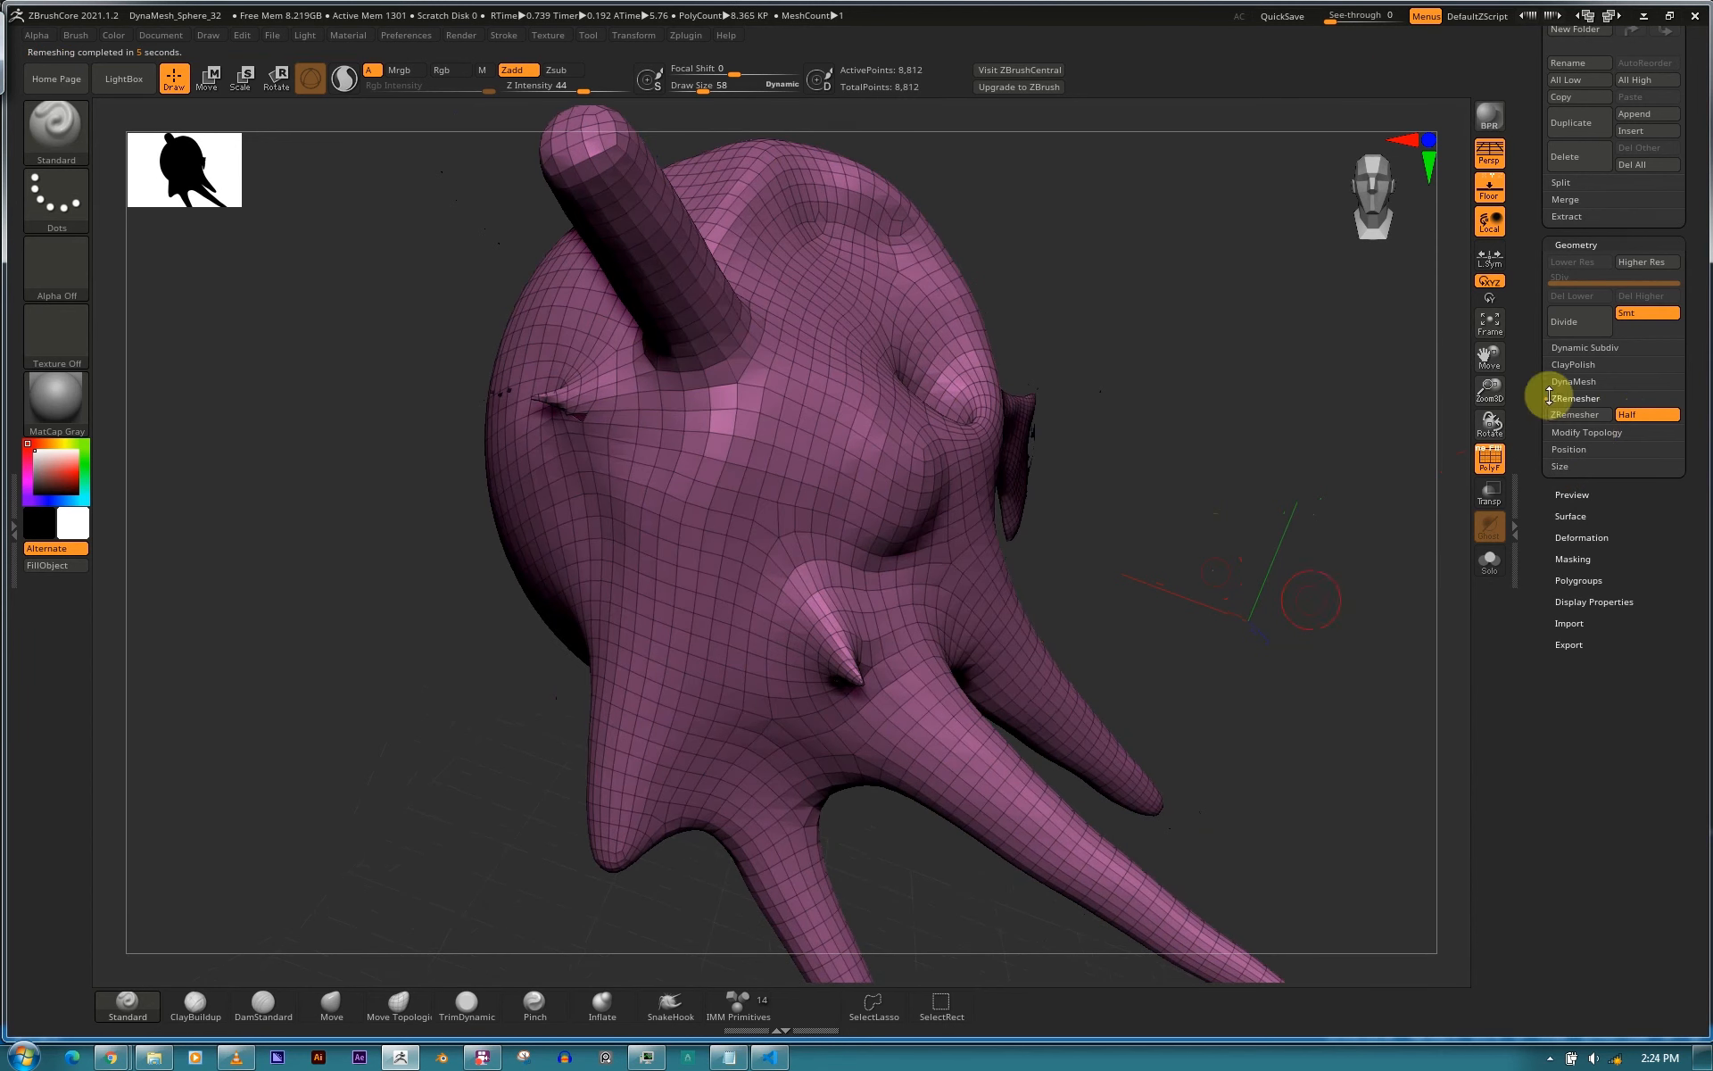
# Copy the remeshed head's geometry with Modify Topology's Copy command.
pyautogui.click(1597, 399)
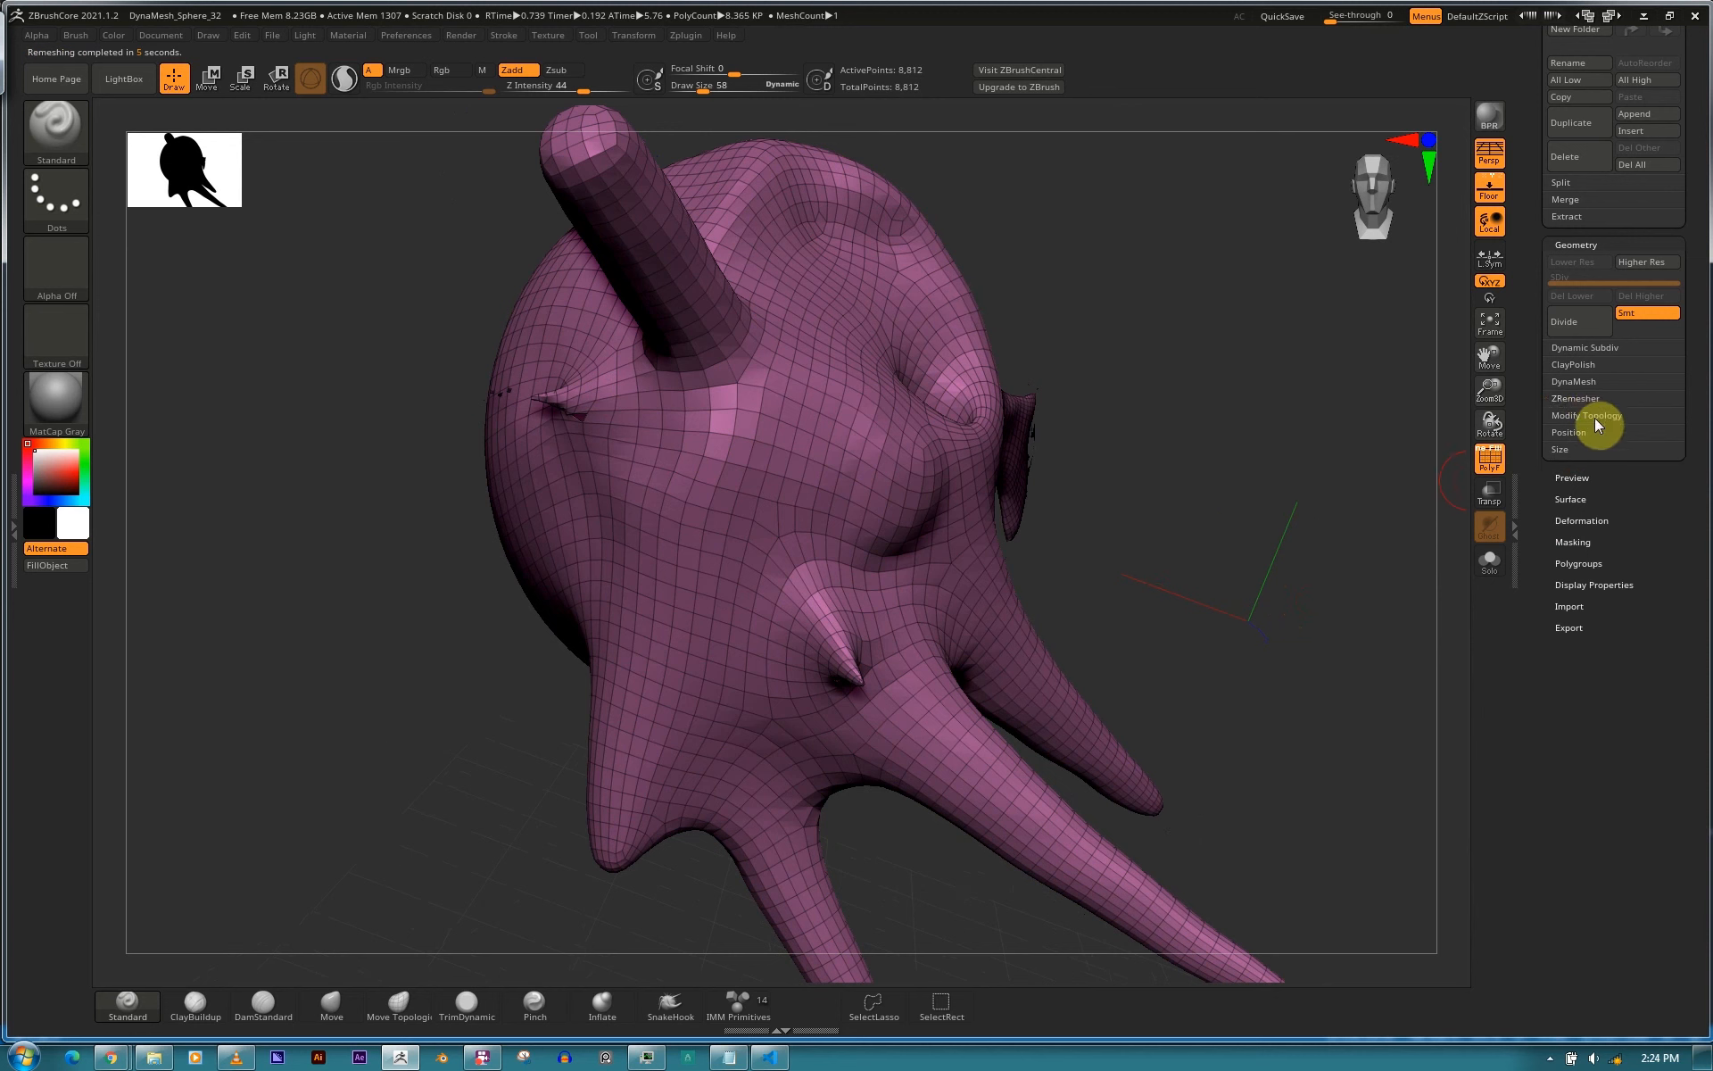
pyautogui.click(1588, 416)
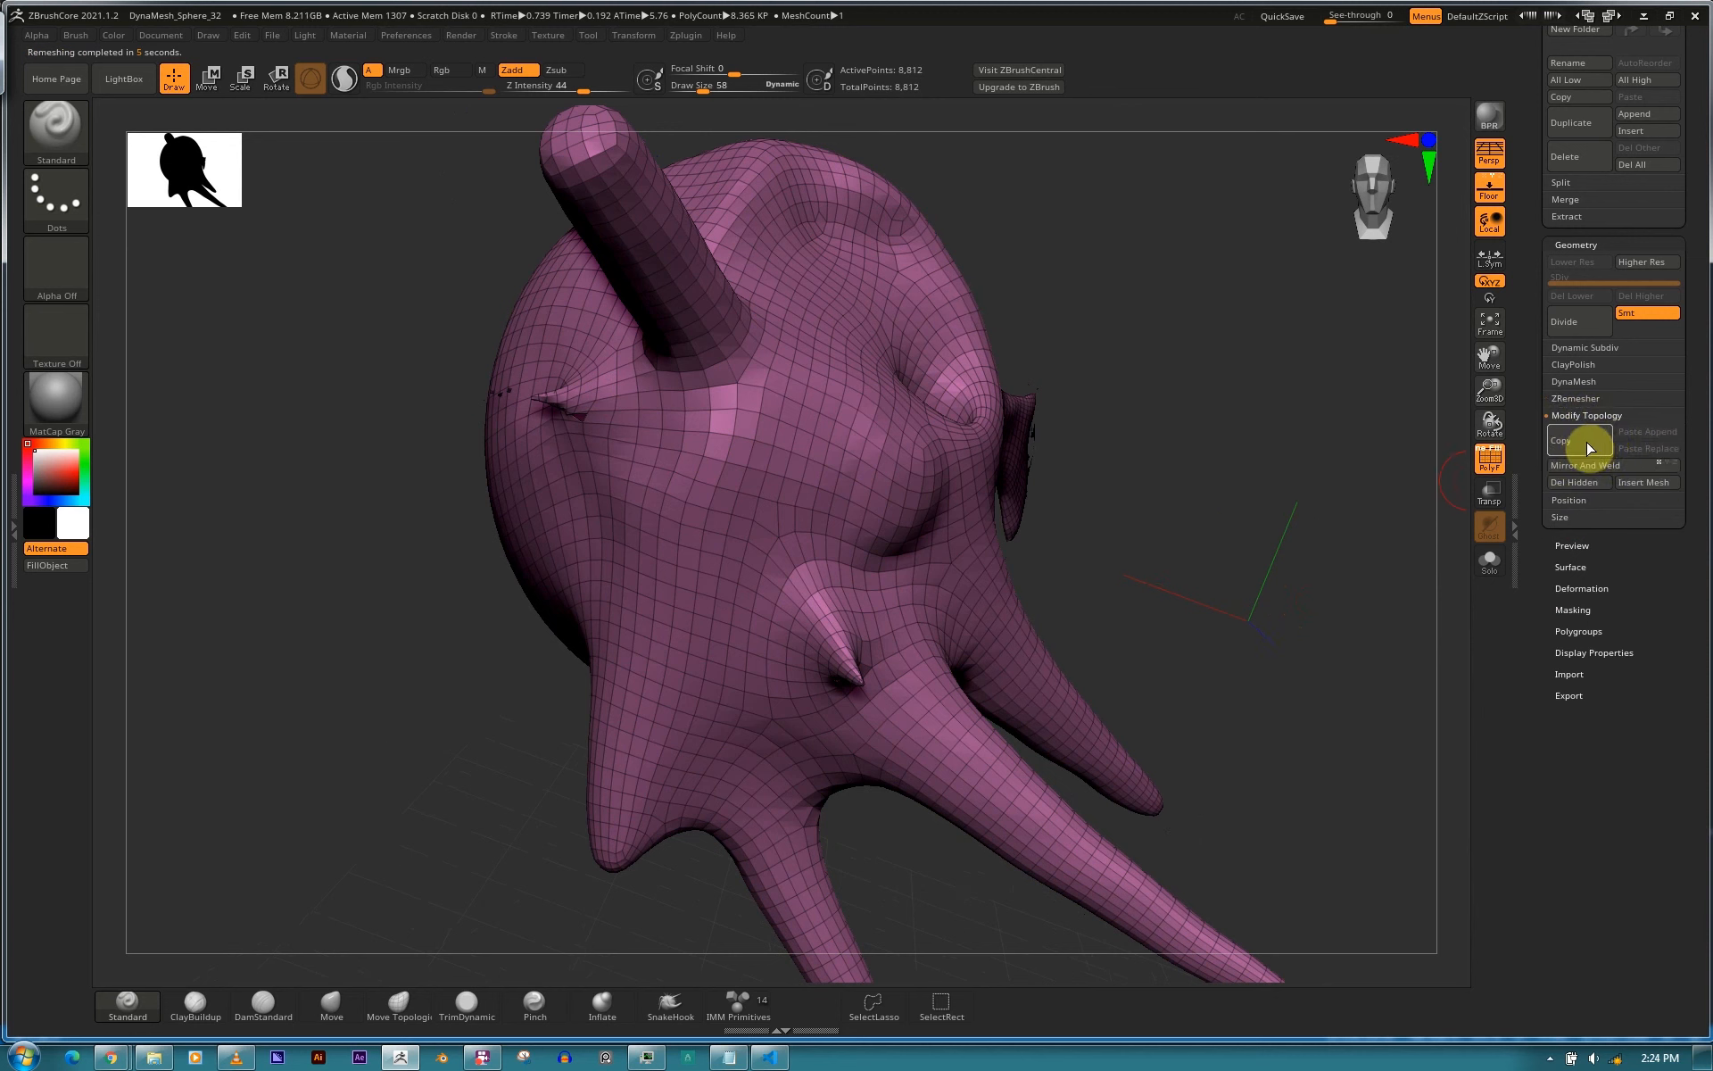
pyautogui.press('ctrl')
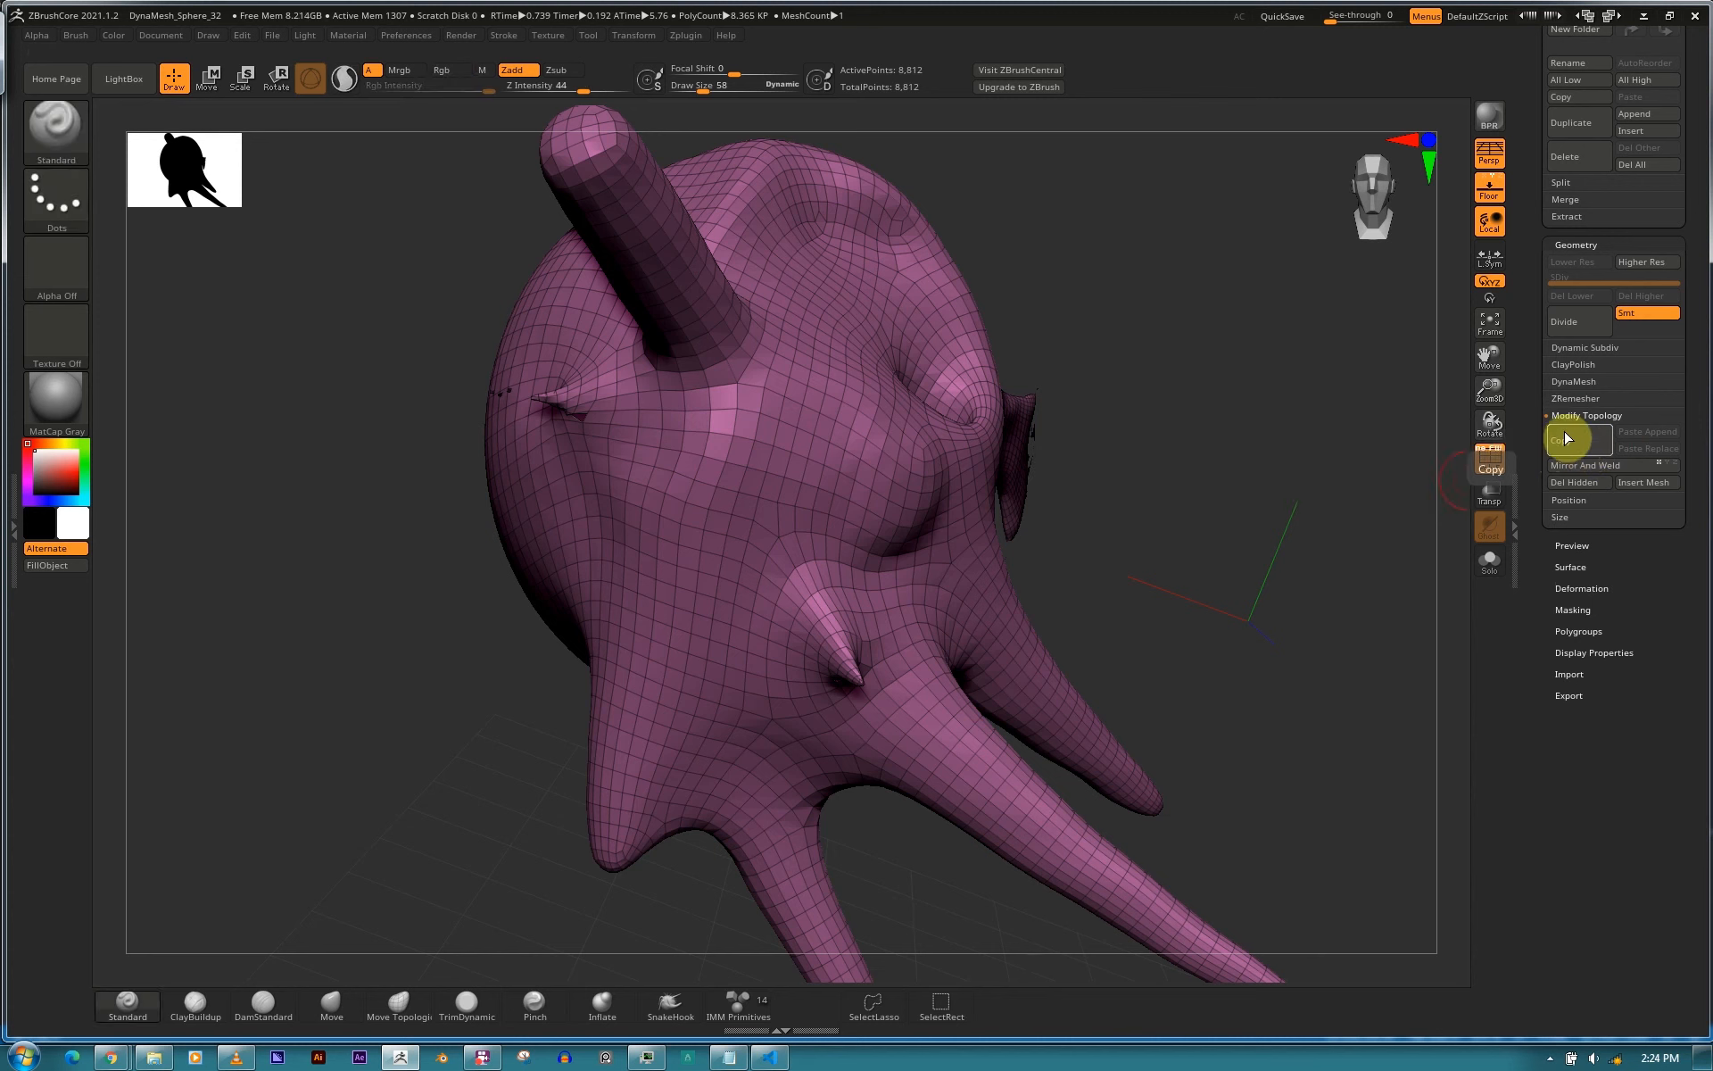
pyautogui.click(1579, 443)
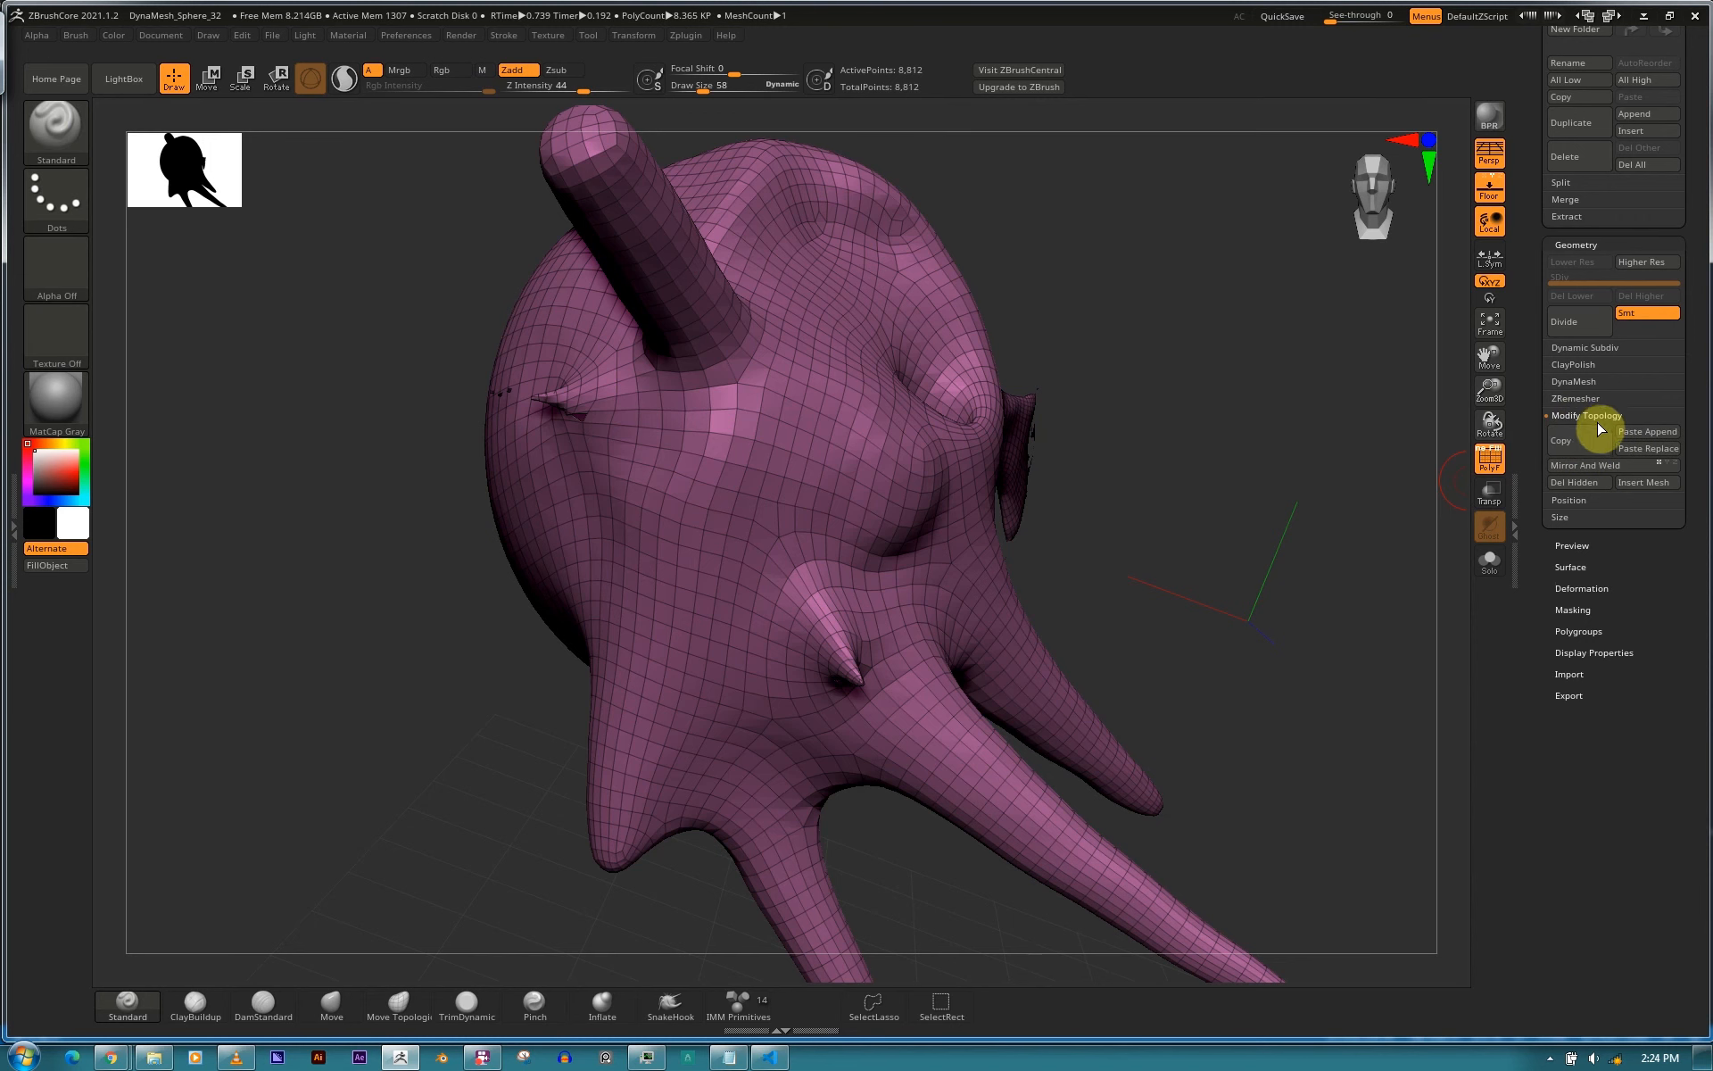
pyautogui.moveTo(1281, 558); pyautogui.dragTo(967, 490)
pyautogui.moveTo(1317, 559); pyautogui.dragTo(1268, 546)
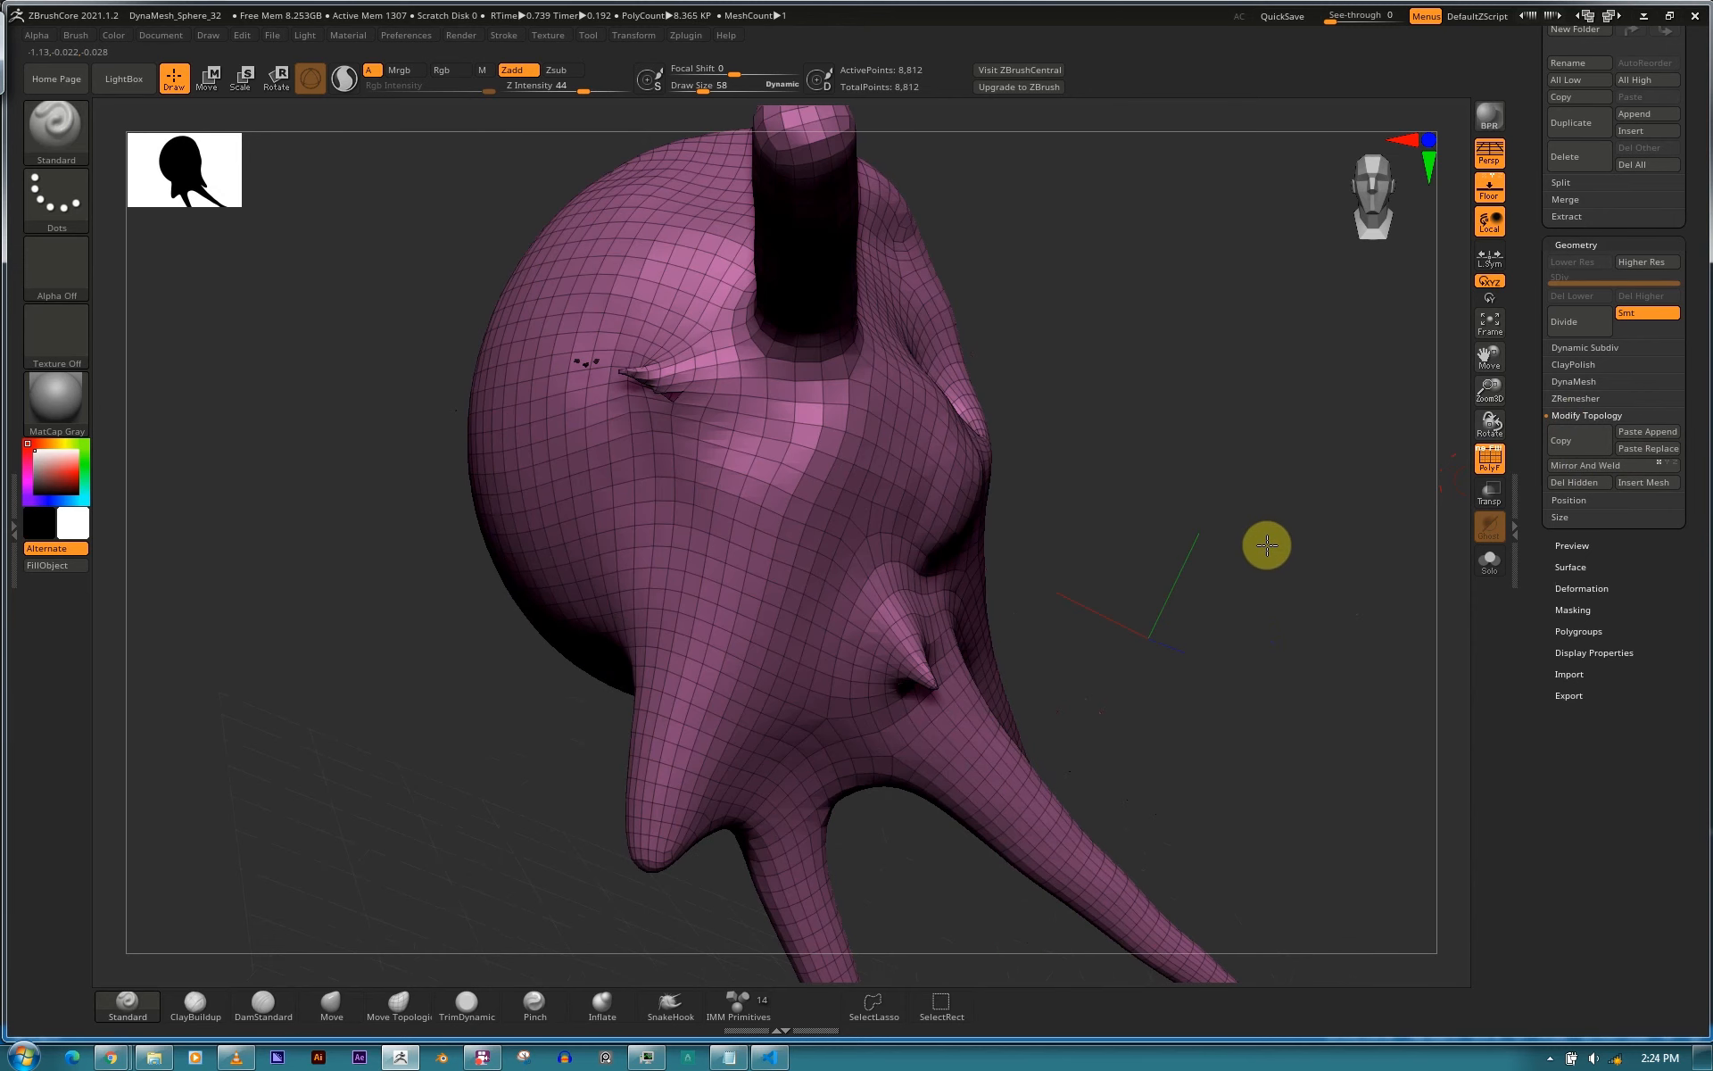
pyautogui.moveTo(1410, 511); pyautogui.dragTo(1592, 431)
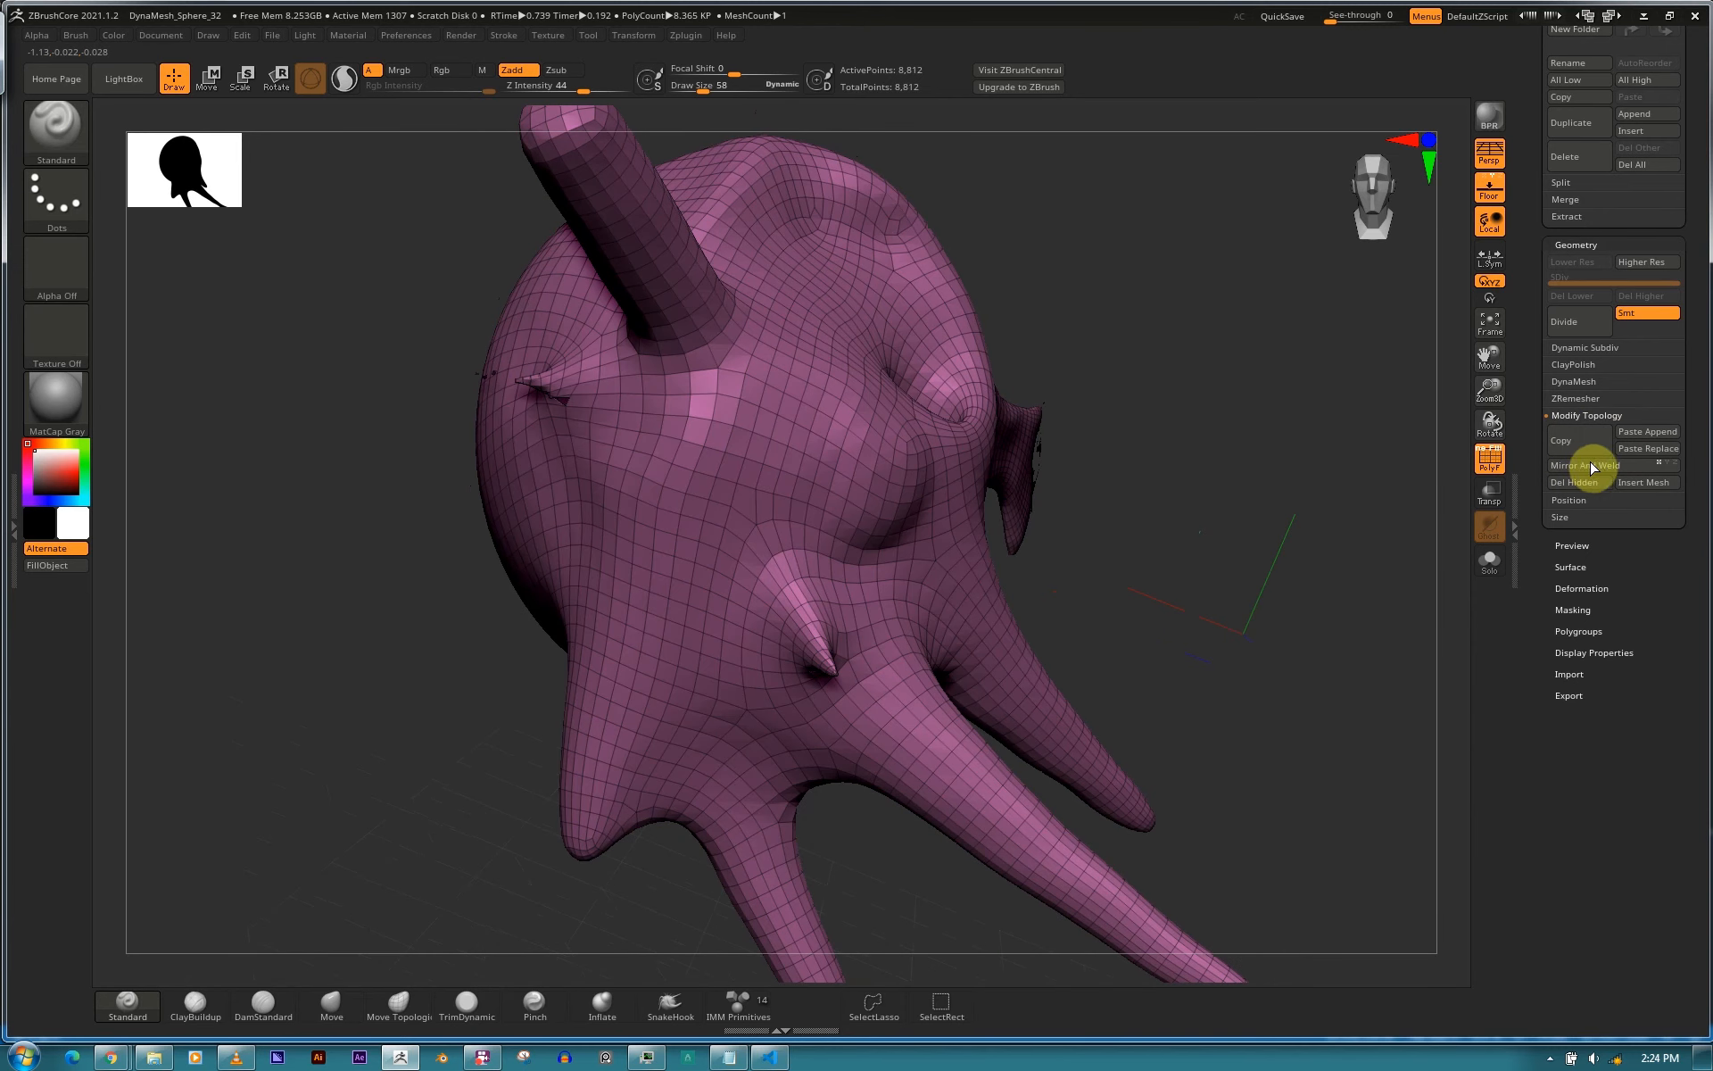
# Read the description of Modify Topology's Paste Replace command.
pyautogui.click(1598, 466)
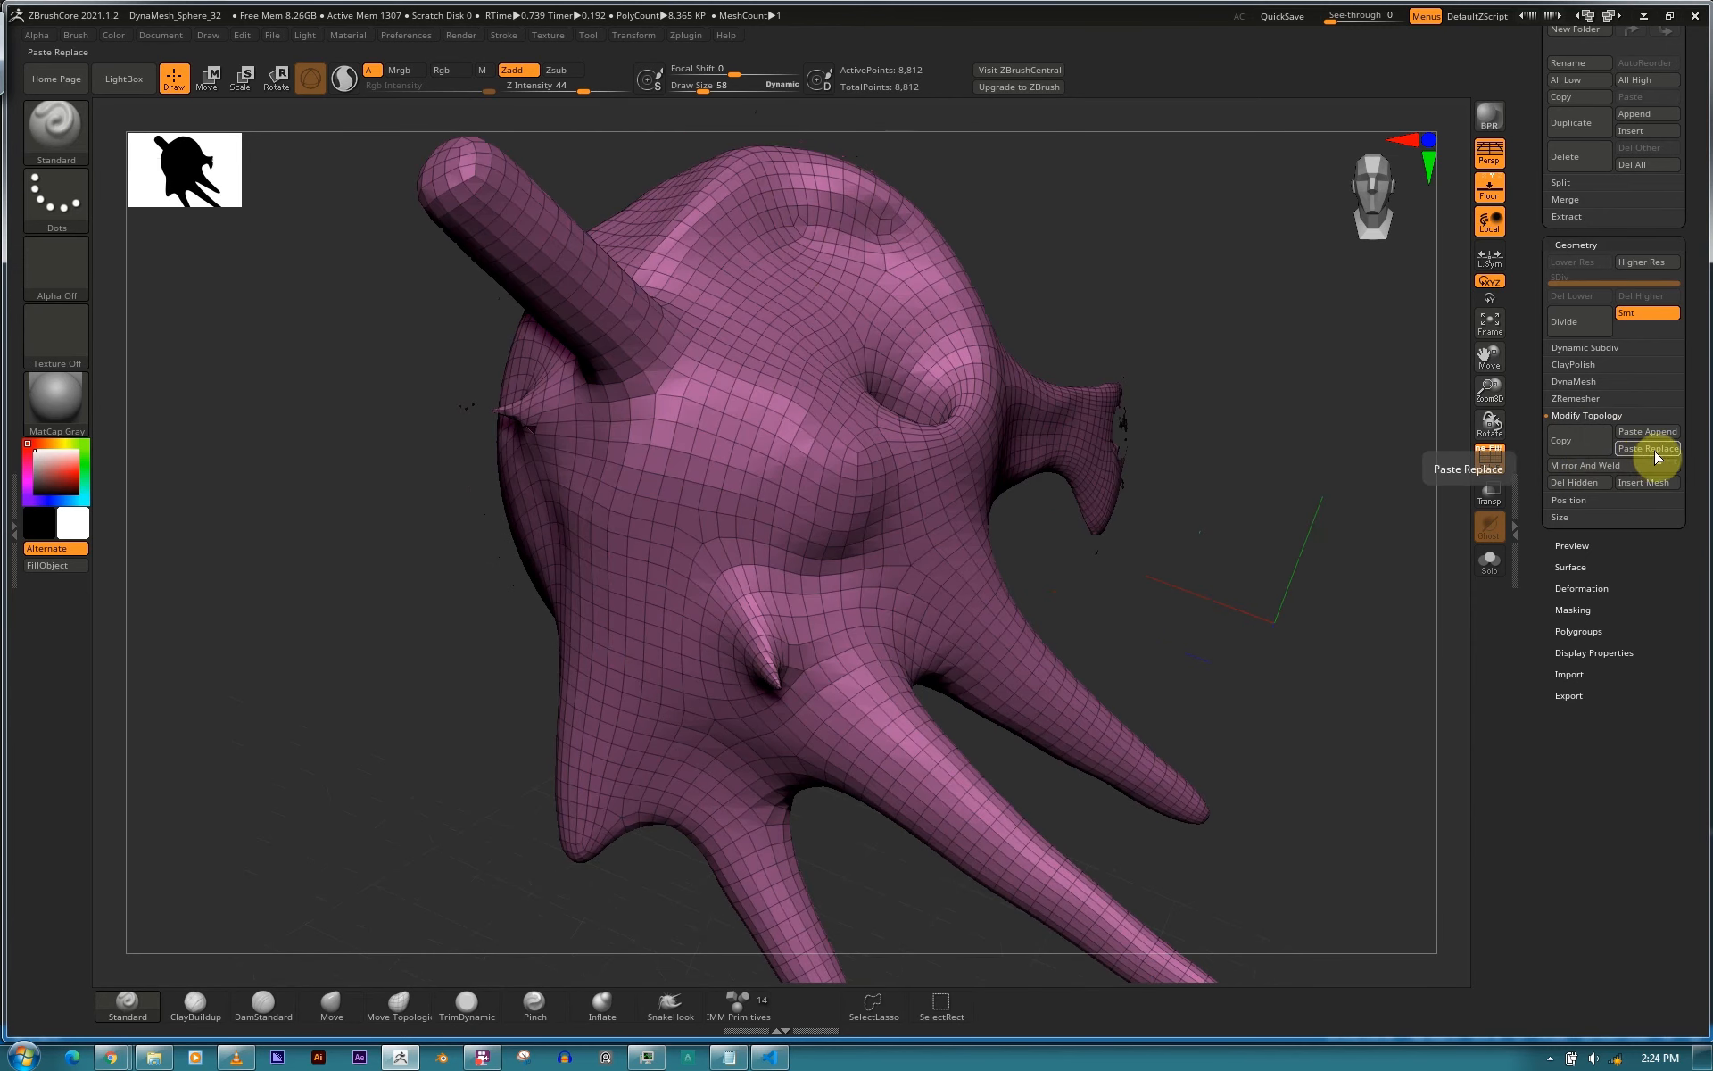
pyautogui.click(1640, 440)
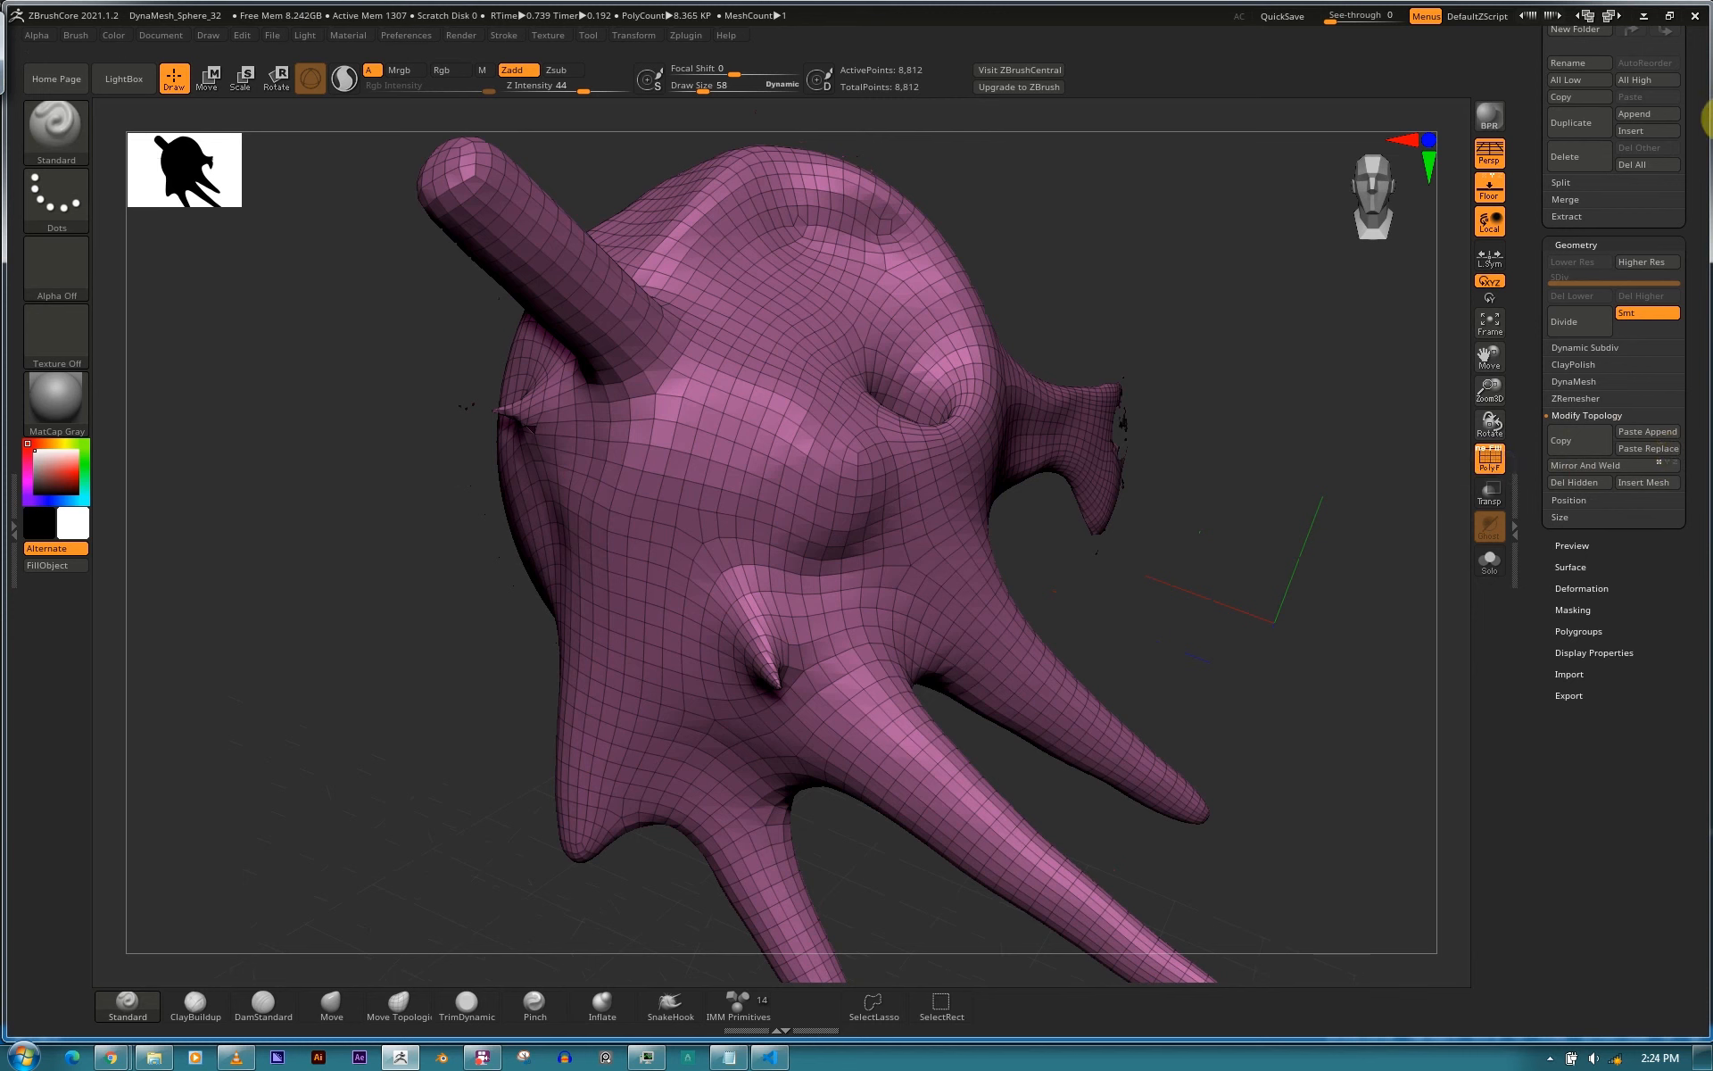
pyautogui.moveTo(1682, 183); pyautogui.dragTo(1685, 284)
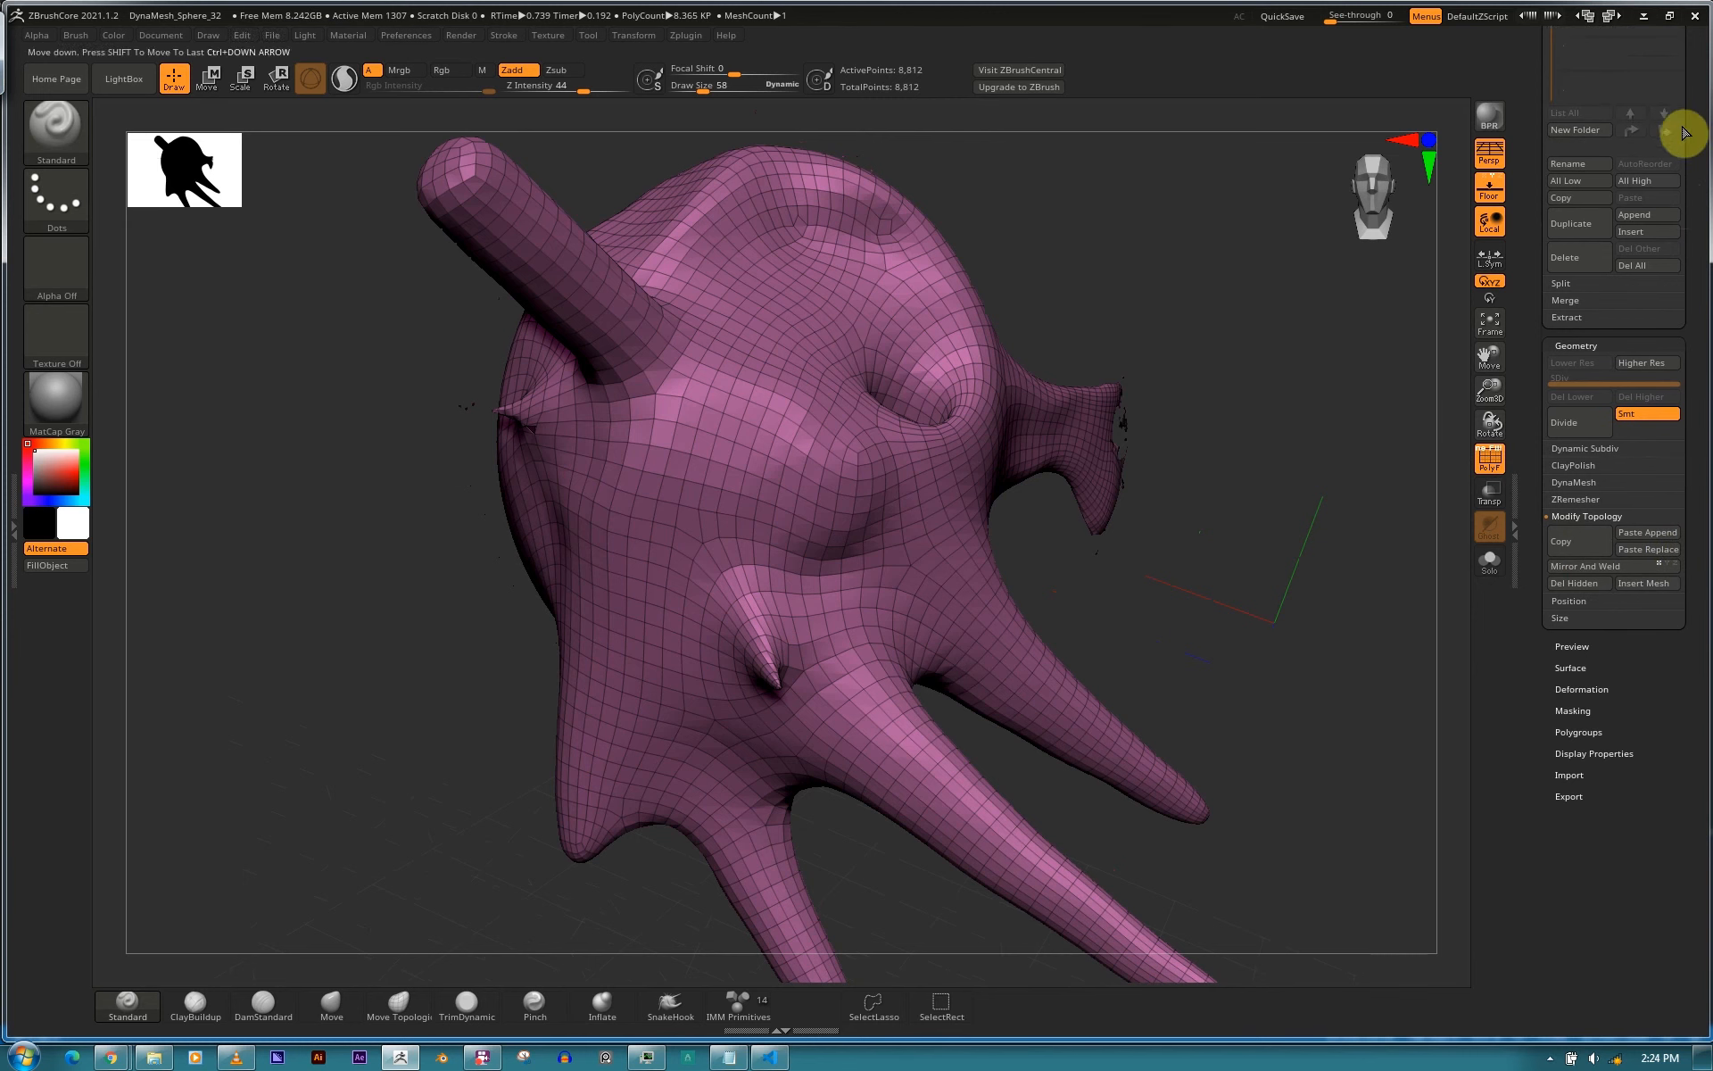
pyautogui.moveTo(1694, 528); pyautogui.dragTo(1697, 440)
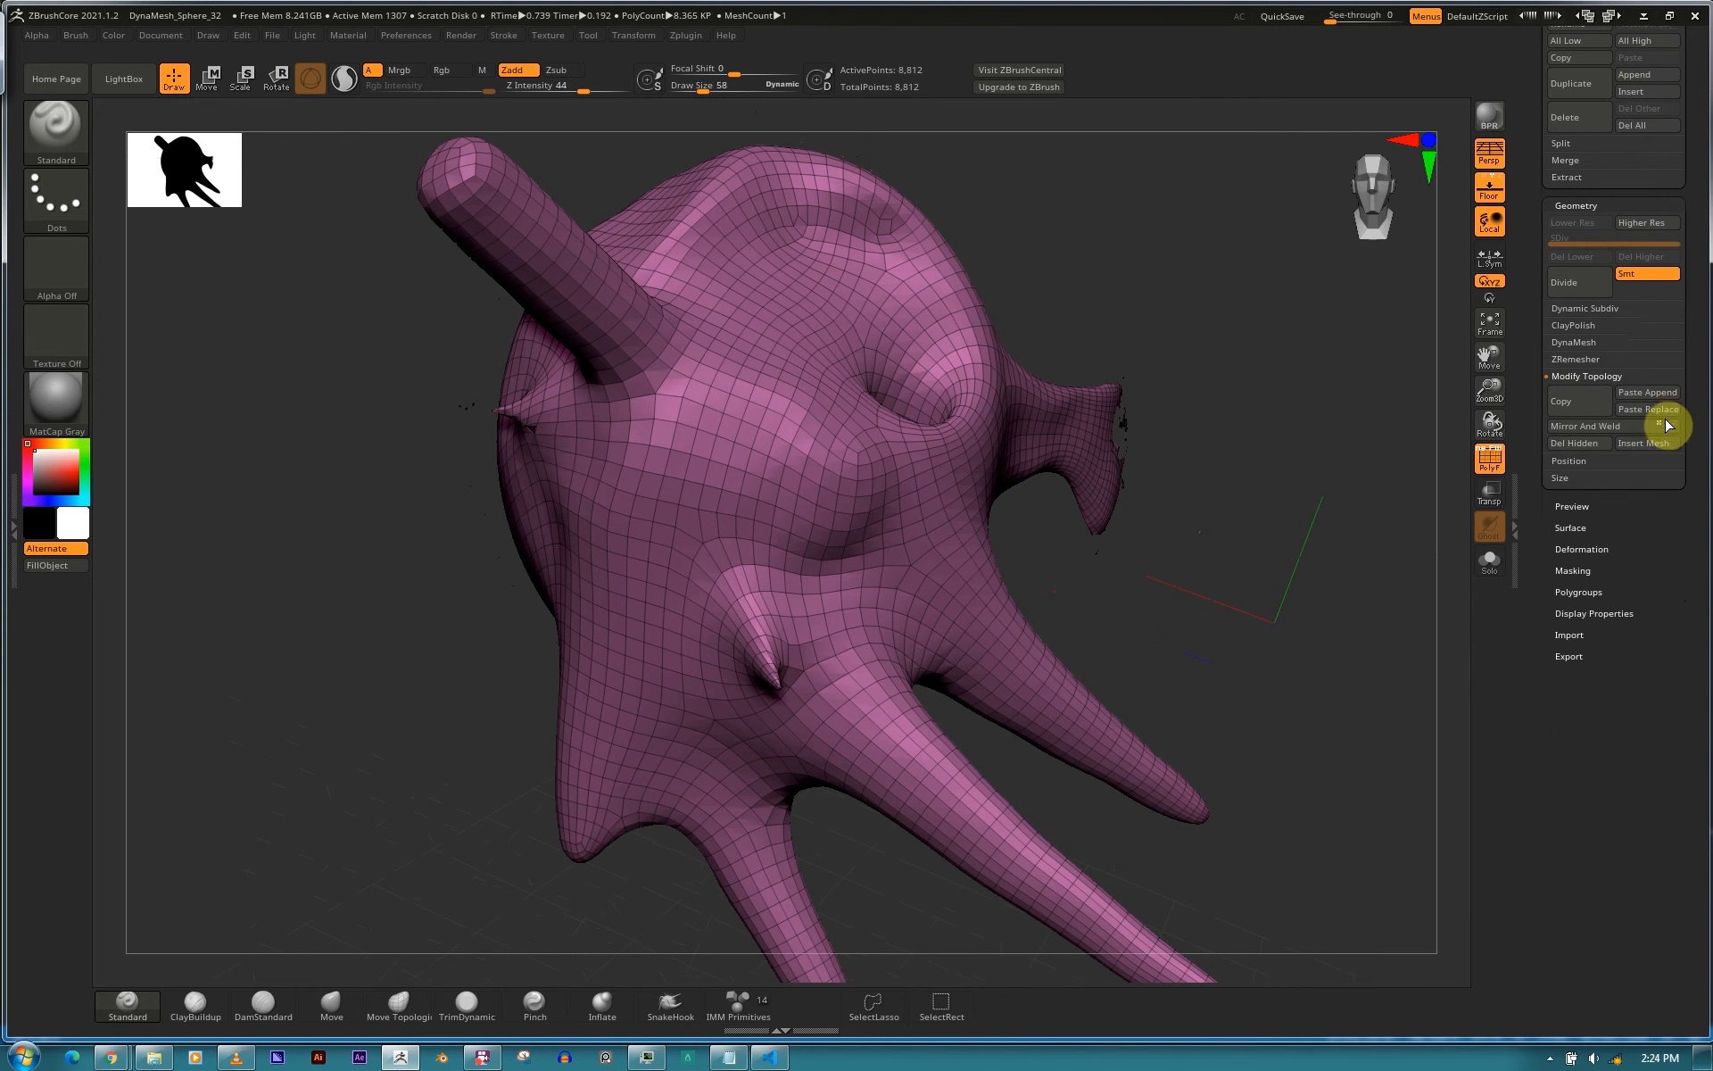
pyautogui.press('ctrl')
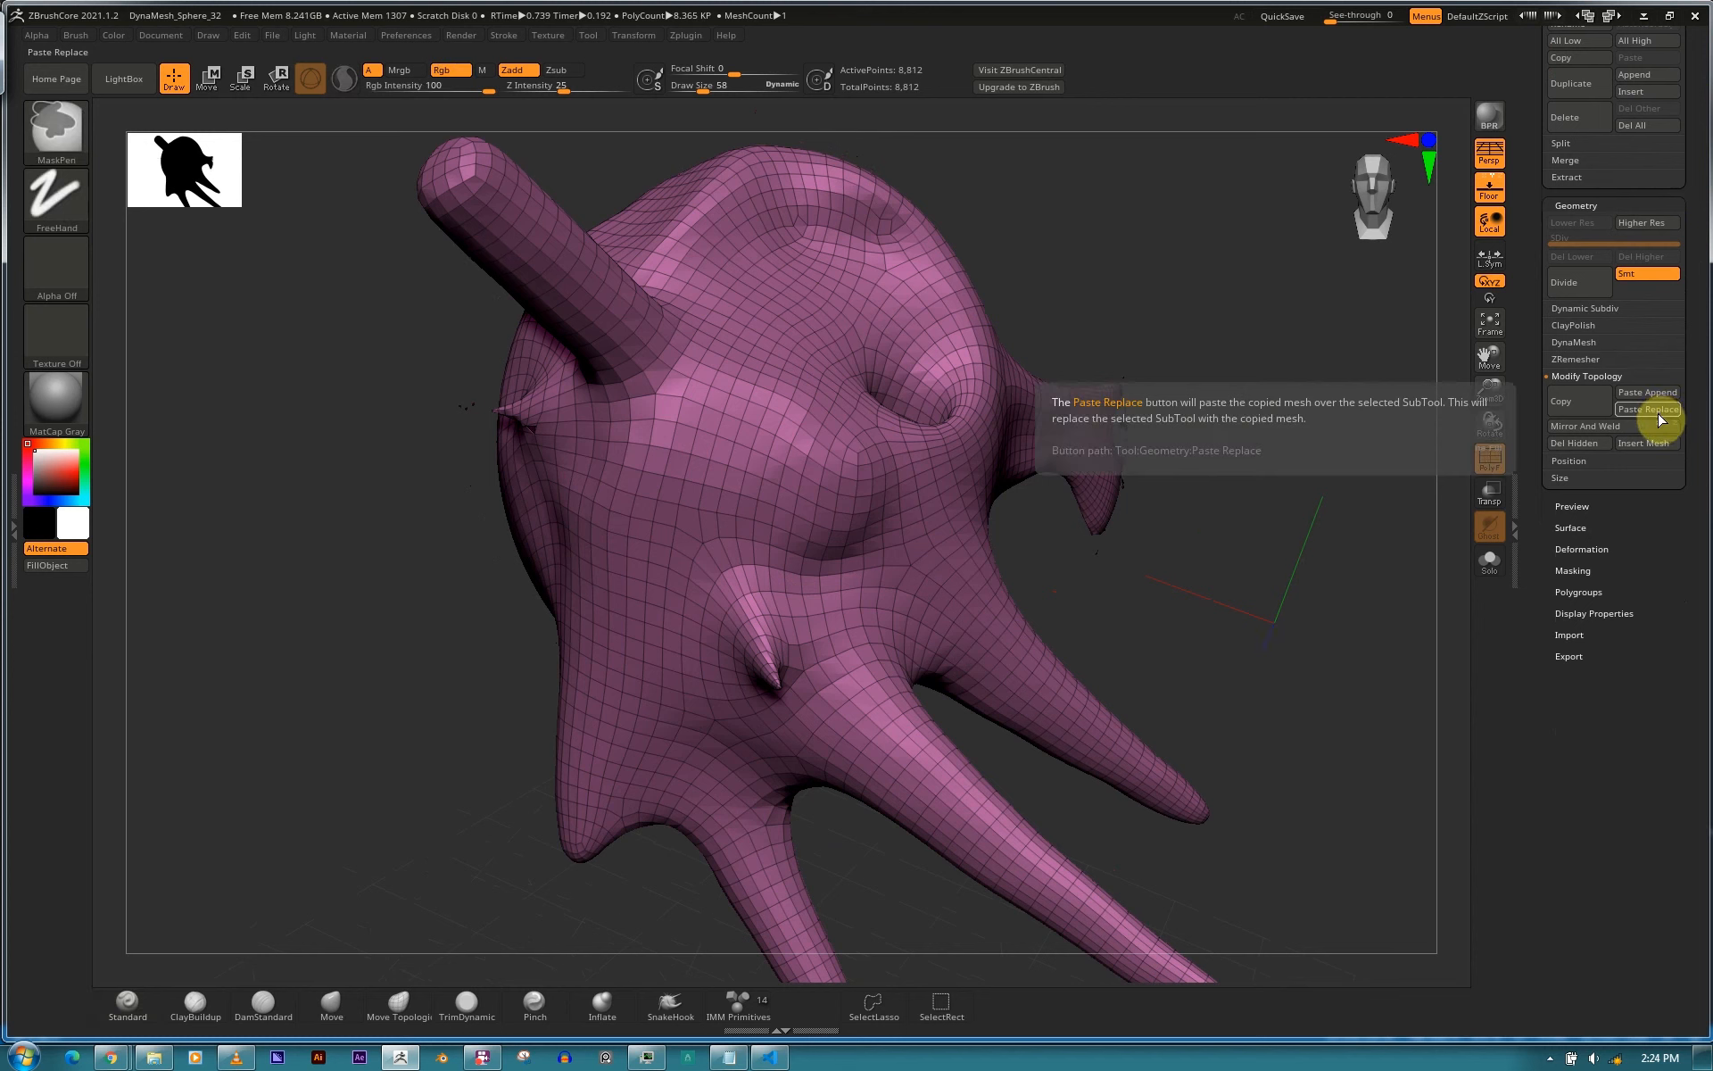
pyautogui.scroll(10, 1694, 446)
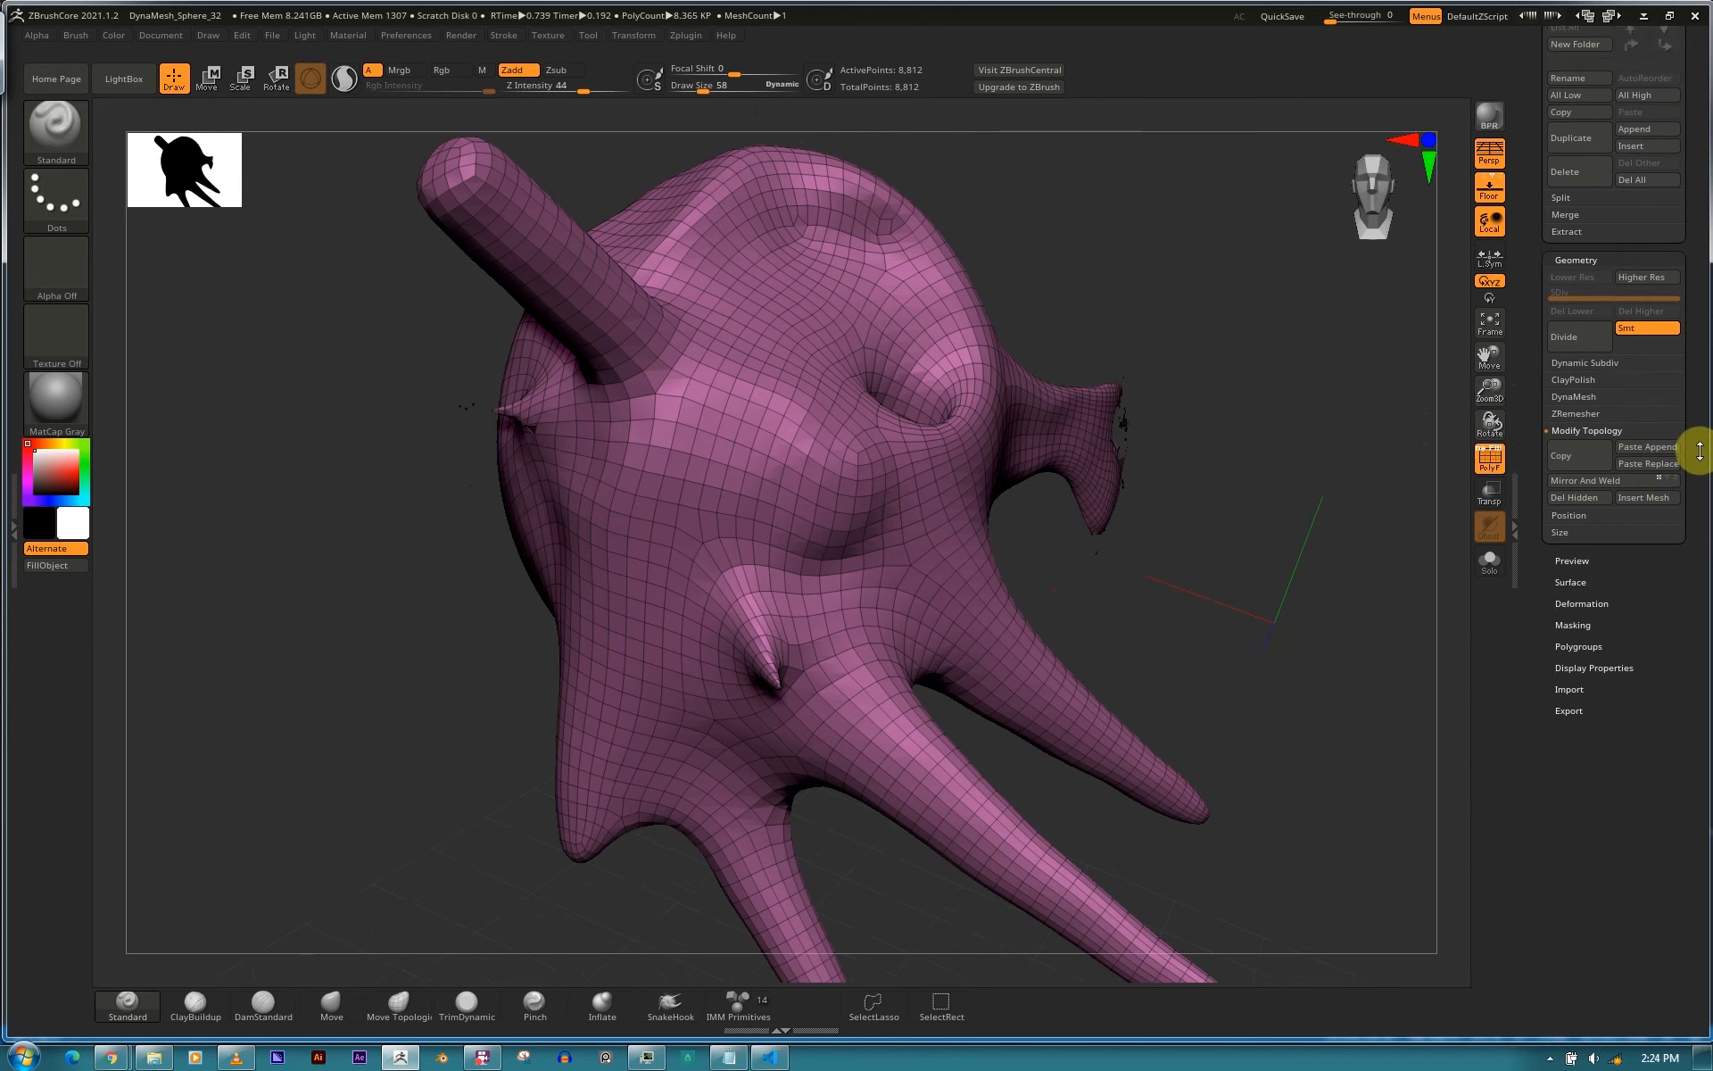
# Switch to the Cube3D tool, convert it to a PolyMesh3D and replace it with the copied head using Paste Replace.
pyautogui.moveTo(1699, 388)
pyautogui.mouseDown()
pyautogui.moveTo(1694, 340)
pyautogui.moveTo(1699, 359)
pyautogui.mouseUp()
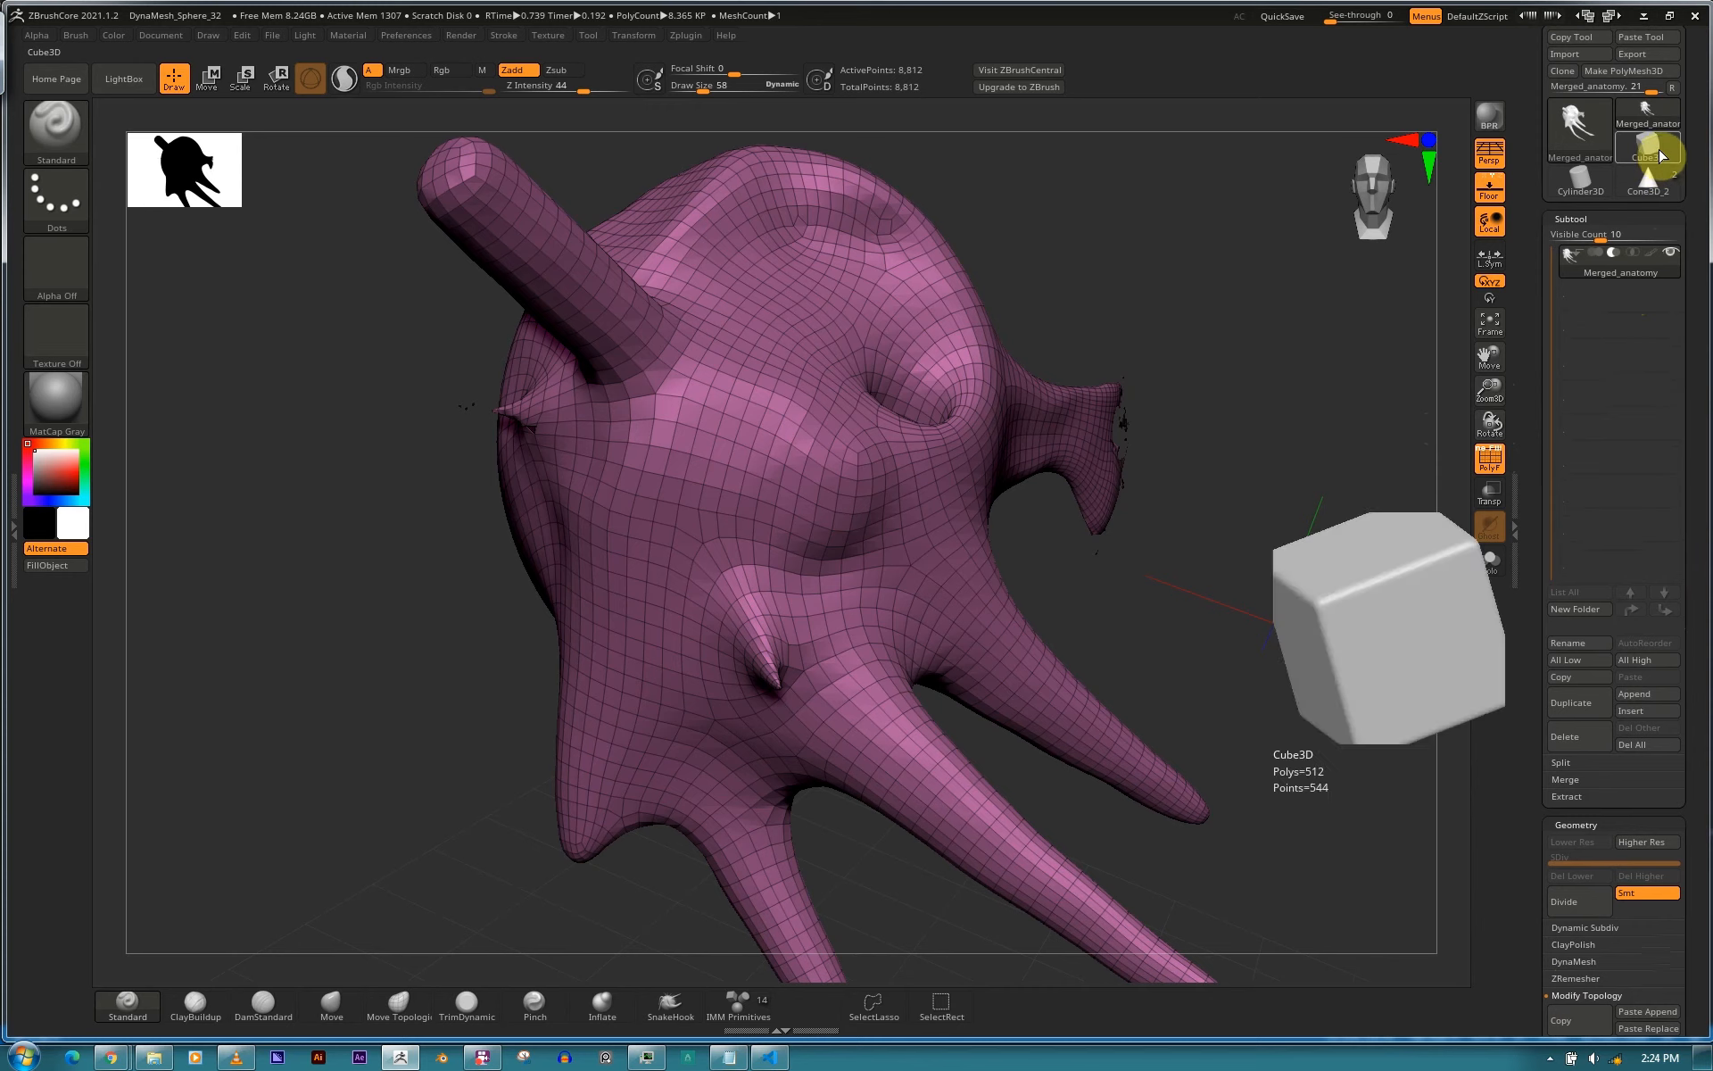
pyautogui.click(1649, 146)
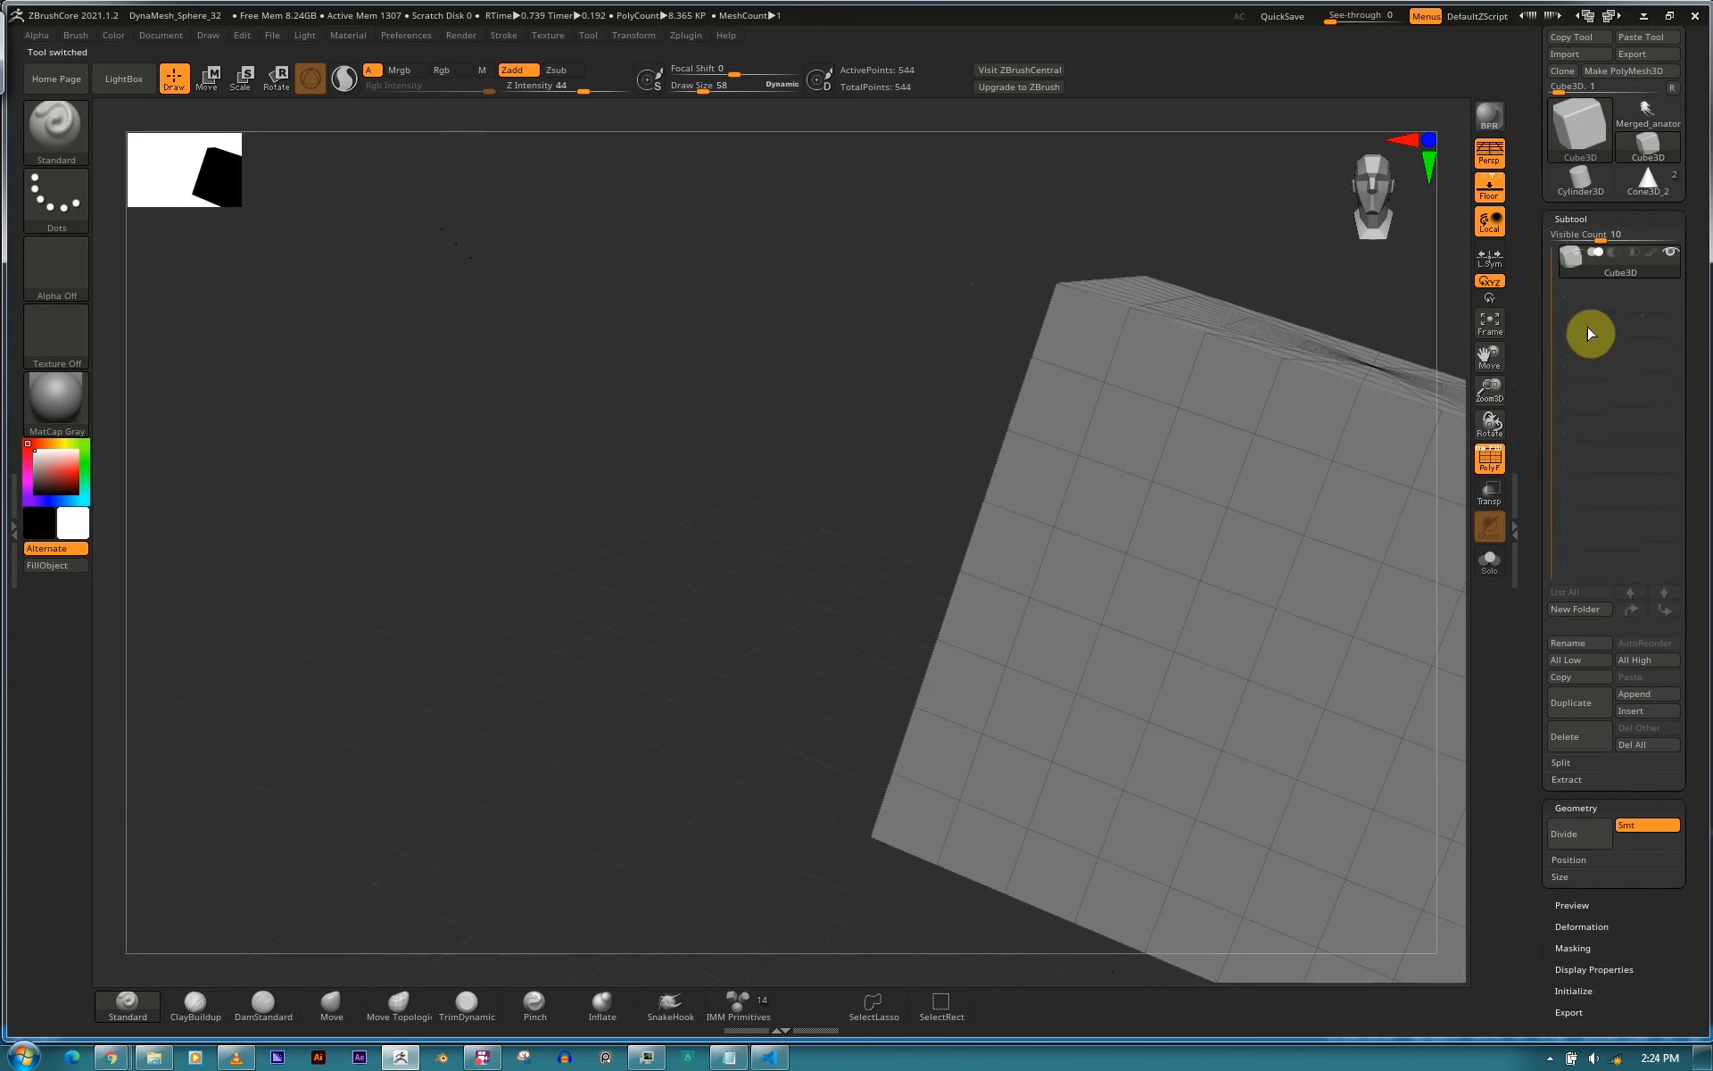
pyautogui.click(1630, 71)
pyautogui.moveTo(1696, 459); pyautogui.dragTo(1699, 336)
pyautogui.click(1649, 380)
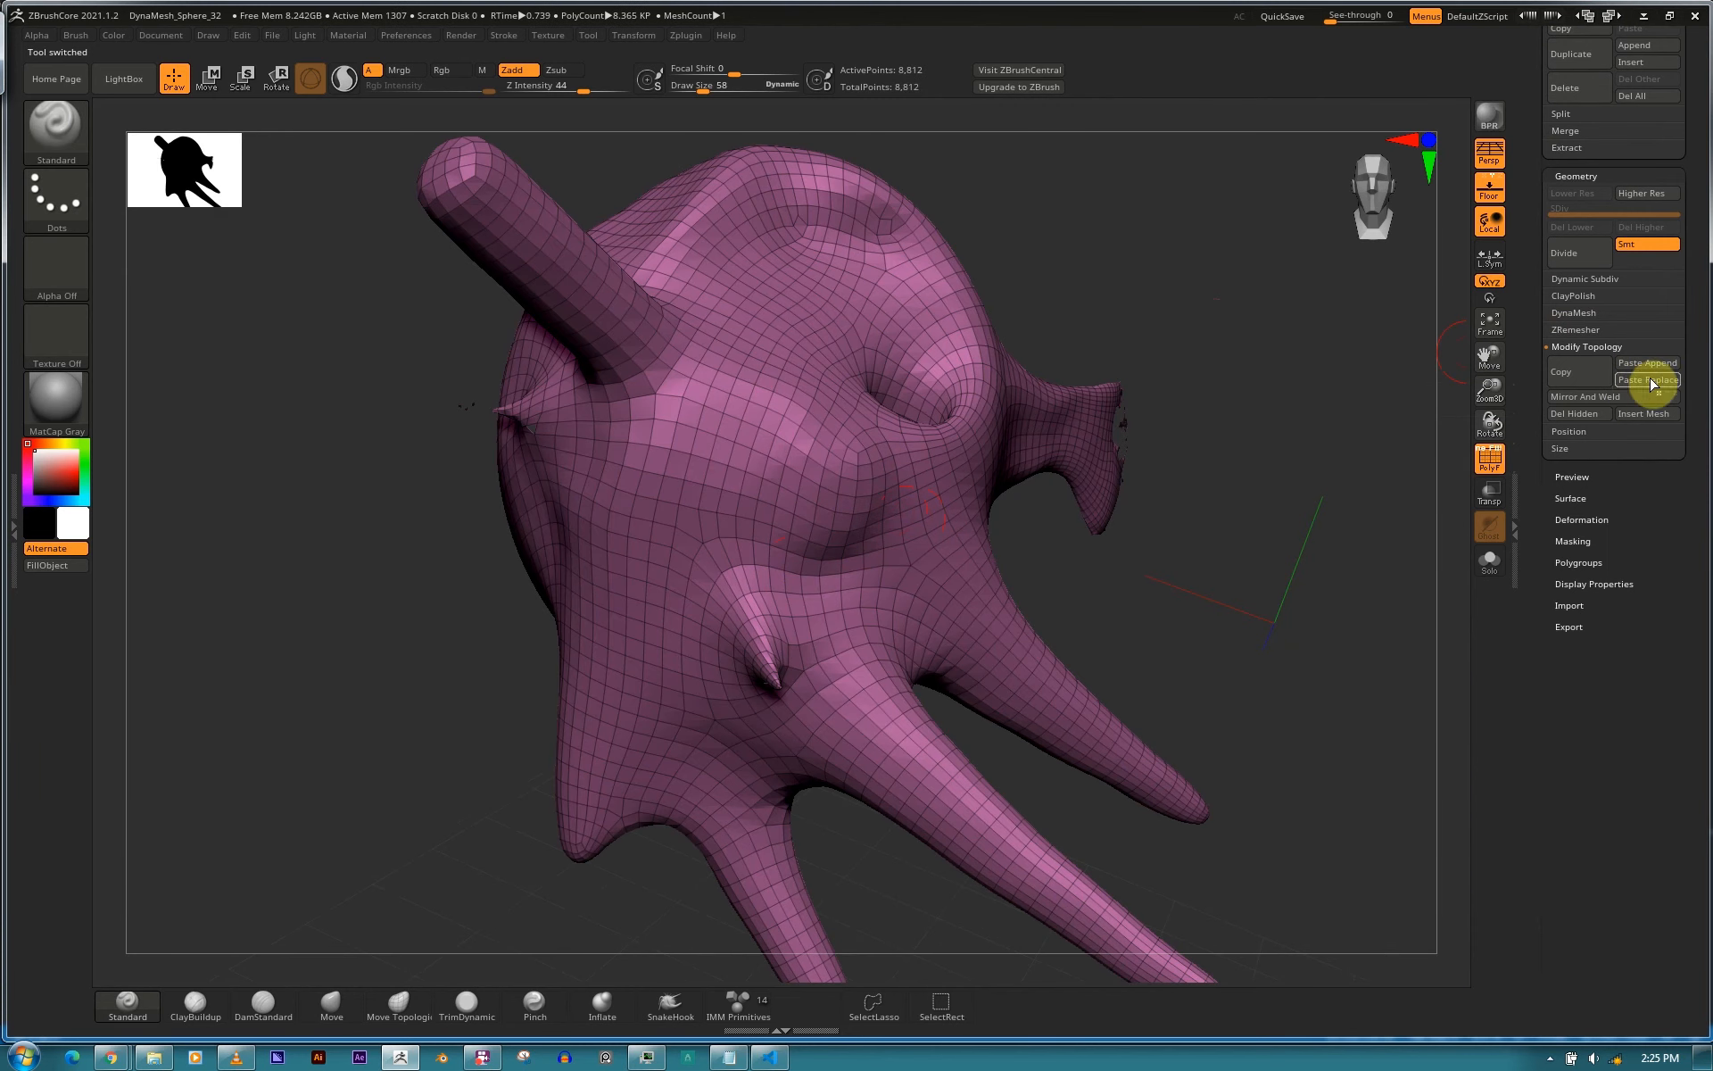
# Switch to the Cylinder3D tool, convert it to a PolyMesh3D, add the copied head with Paste Append and check its subtool list.
pyautogui.moveTo(1693, 333); pyautogui.dragTo(1693, 571)
pyautogui.click(1582, 98)
pyautogui.moveTo(1696, 367); pyautogui.dragTo(1695, 237)
pyautogui.click(1635, 72)
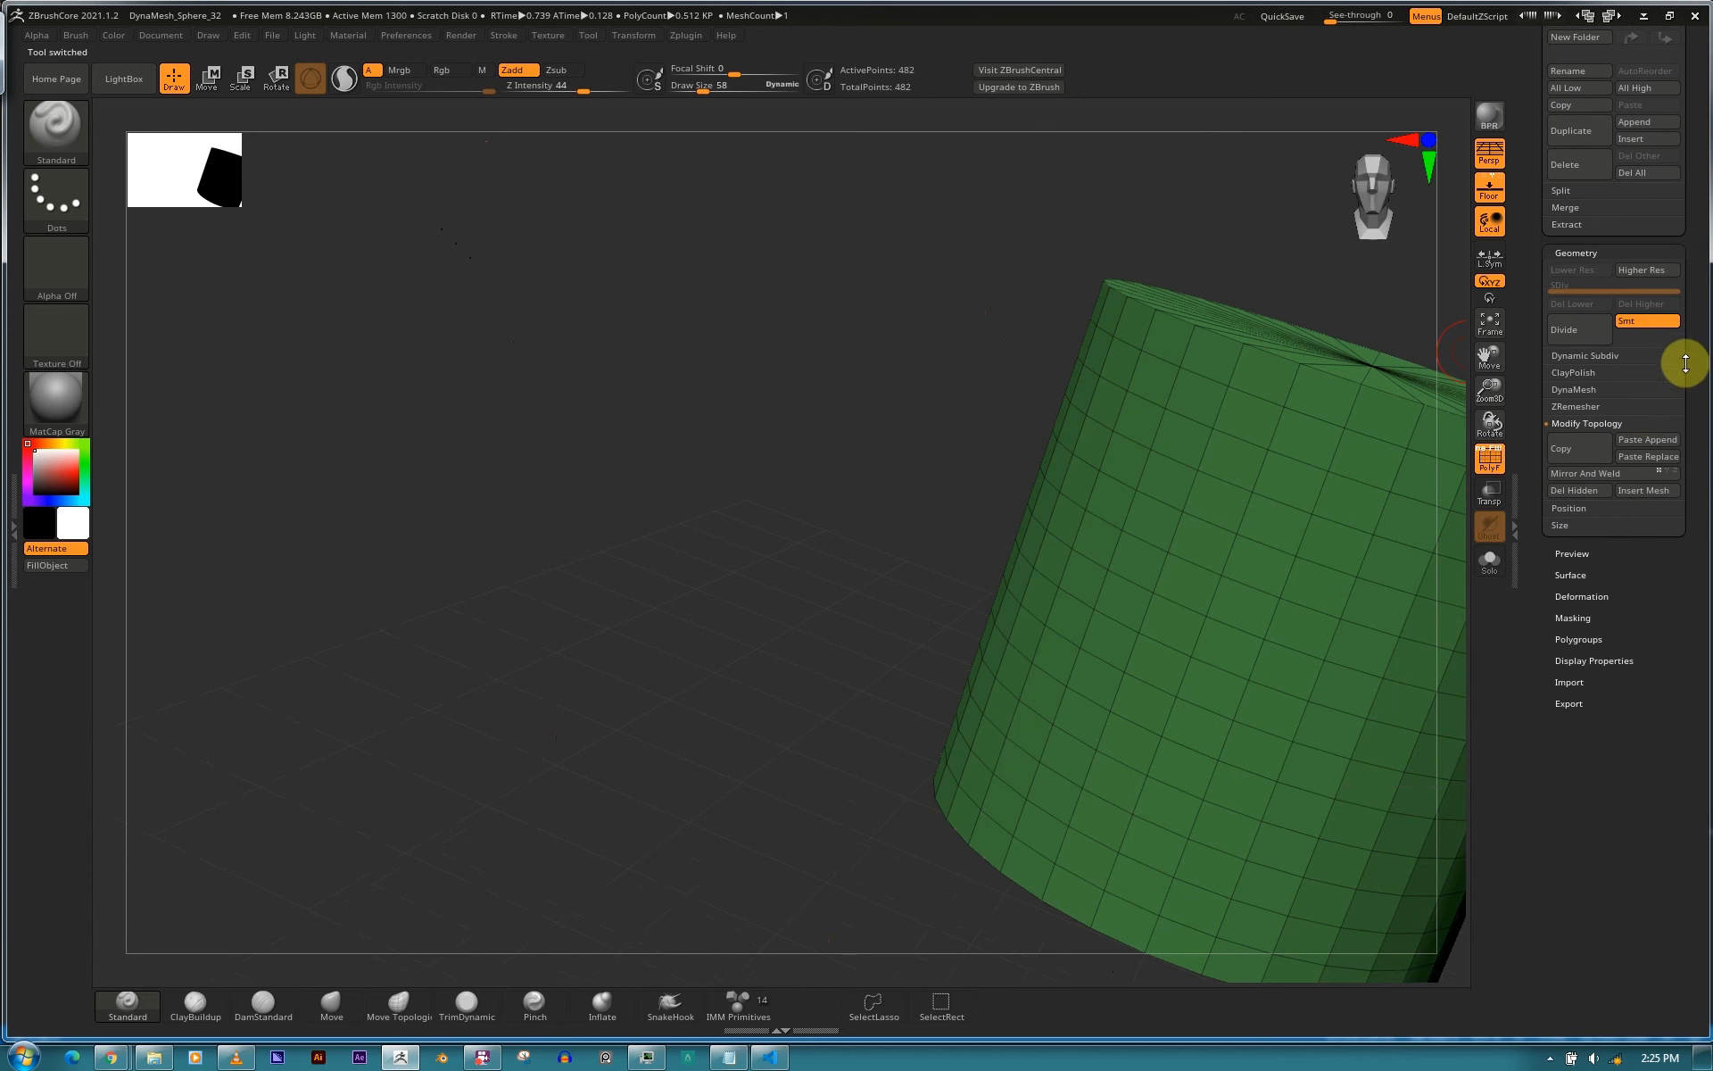
pyautogui.click(1648, 439)
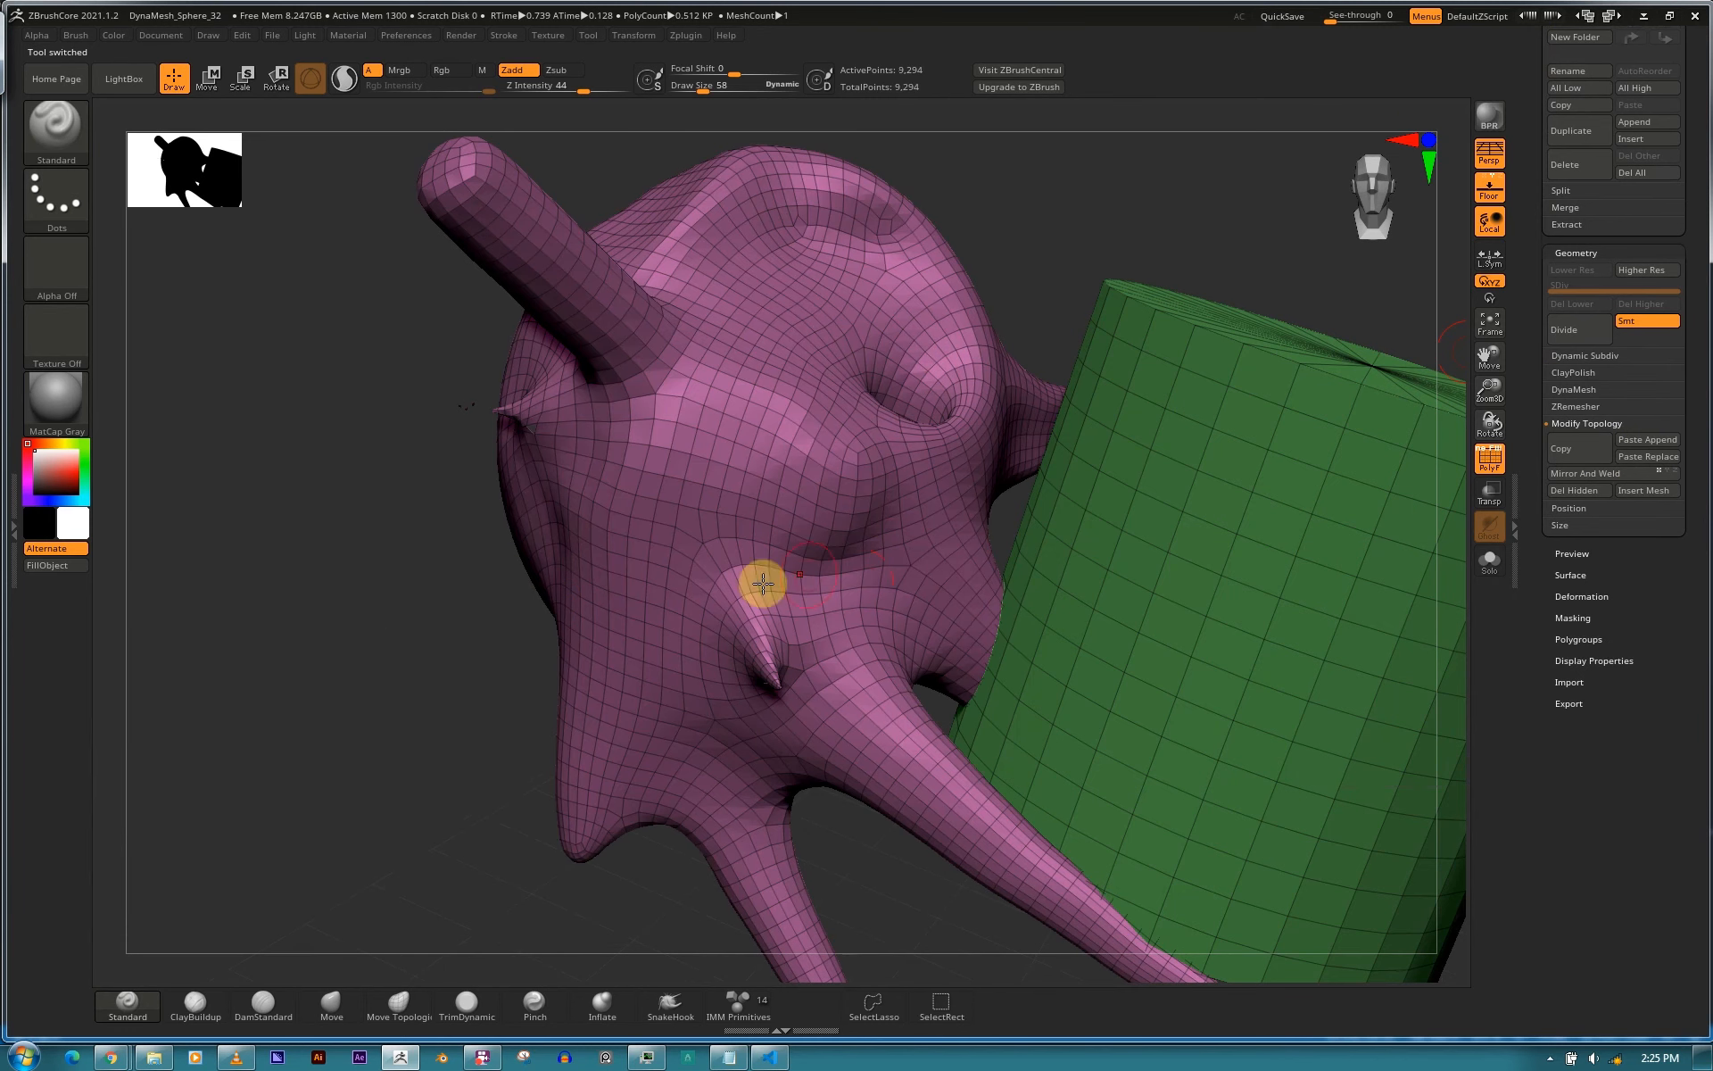
pyautogui.moveTo(398, 696); pyautogui.dragTo(350, 697)
pyautogui.moveTo(1056, 234); pyautogui.dragTo(927, 274)
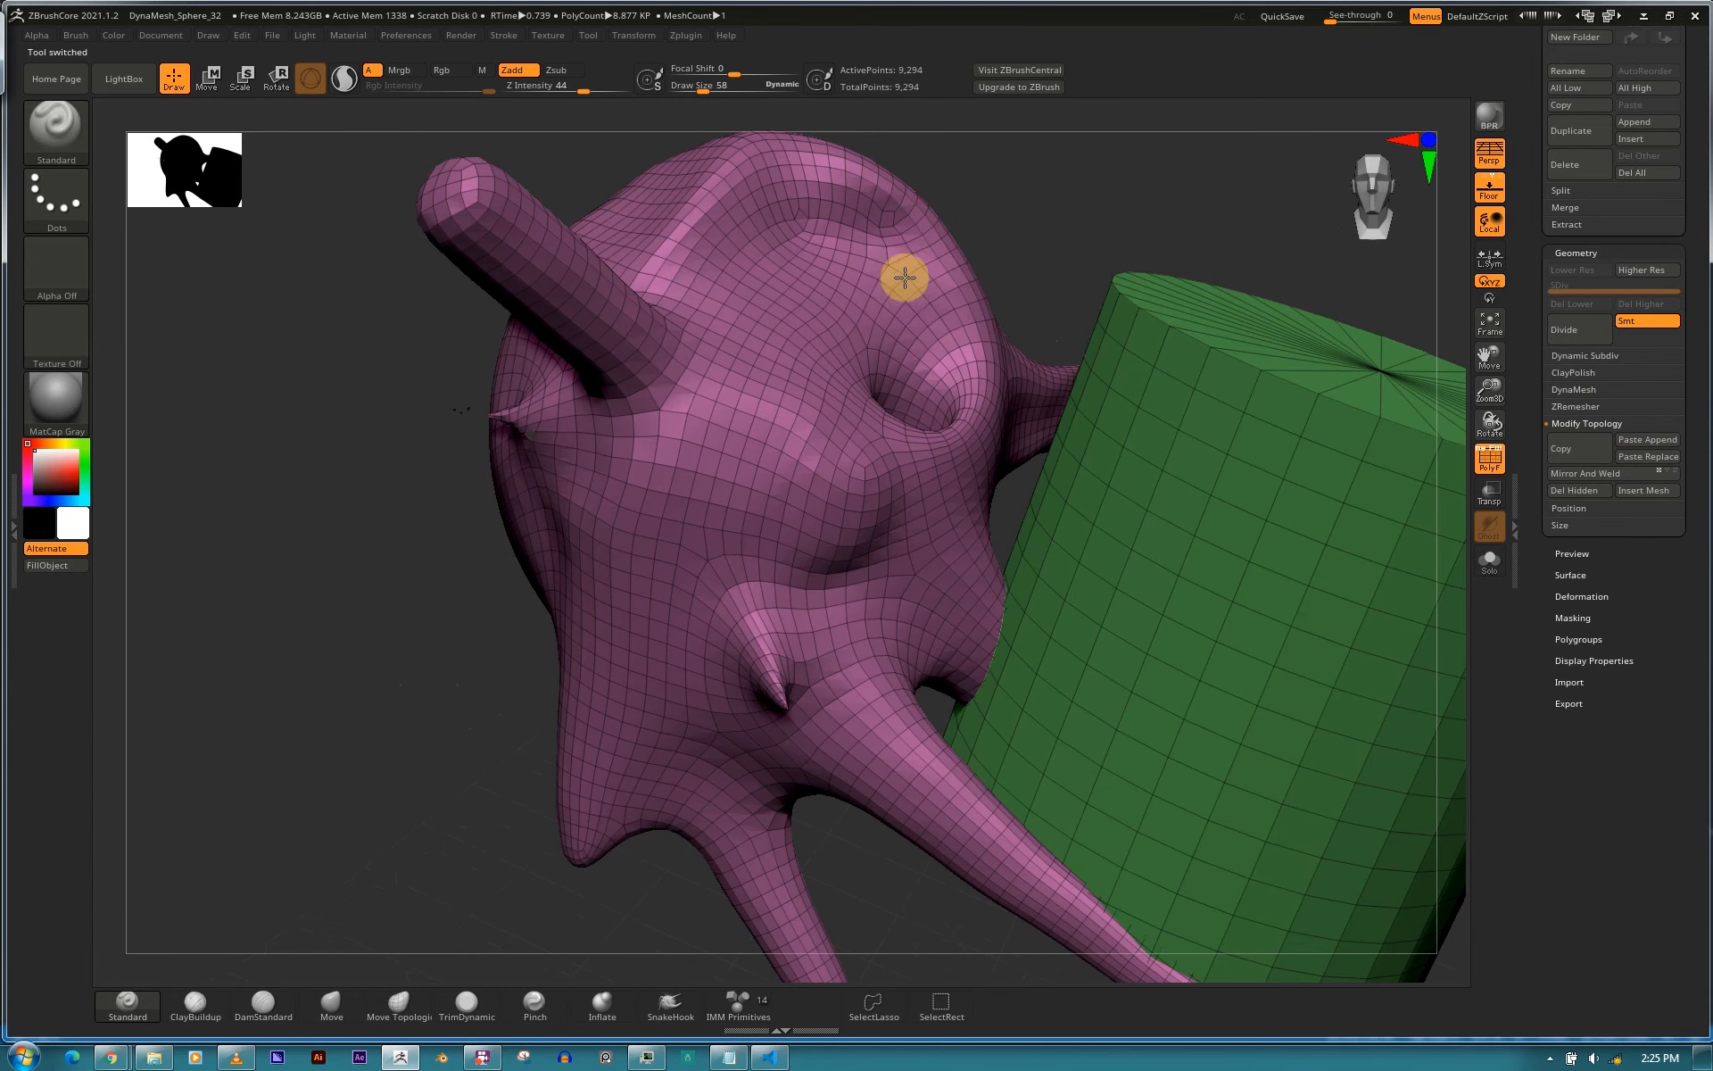
pyautogui.keyDown('alt'); pyautogui.moveTo(1255, 291); pyautogui.dragTo(1688, 457); pyautogui.keyUp('alt')
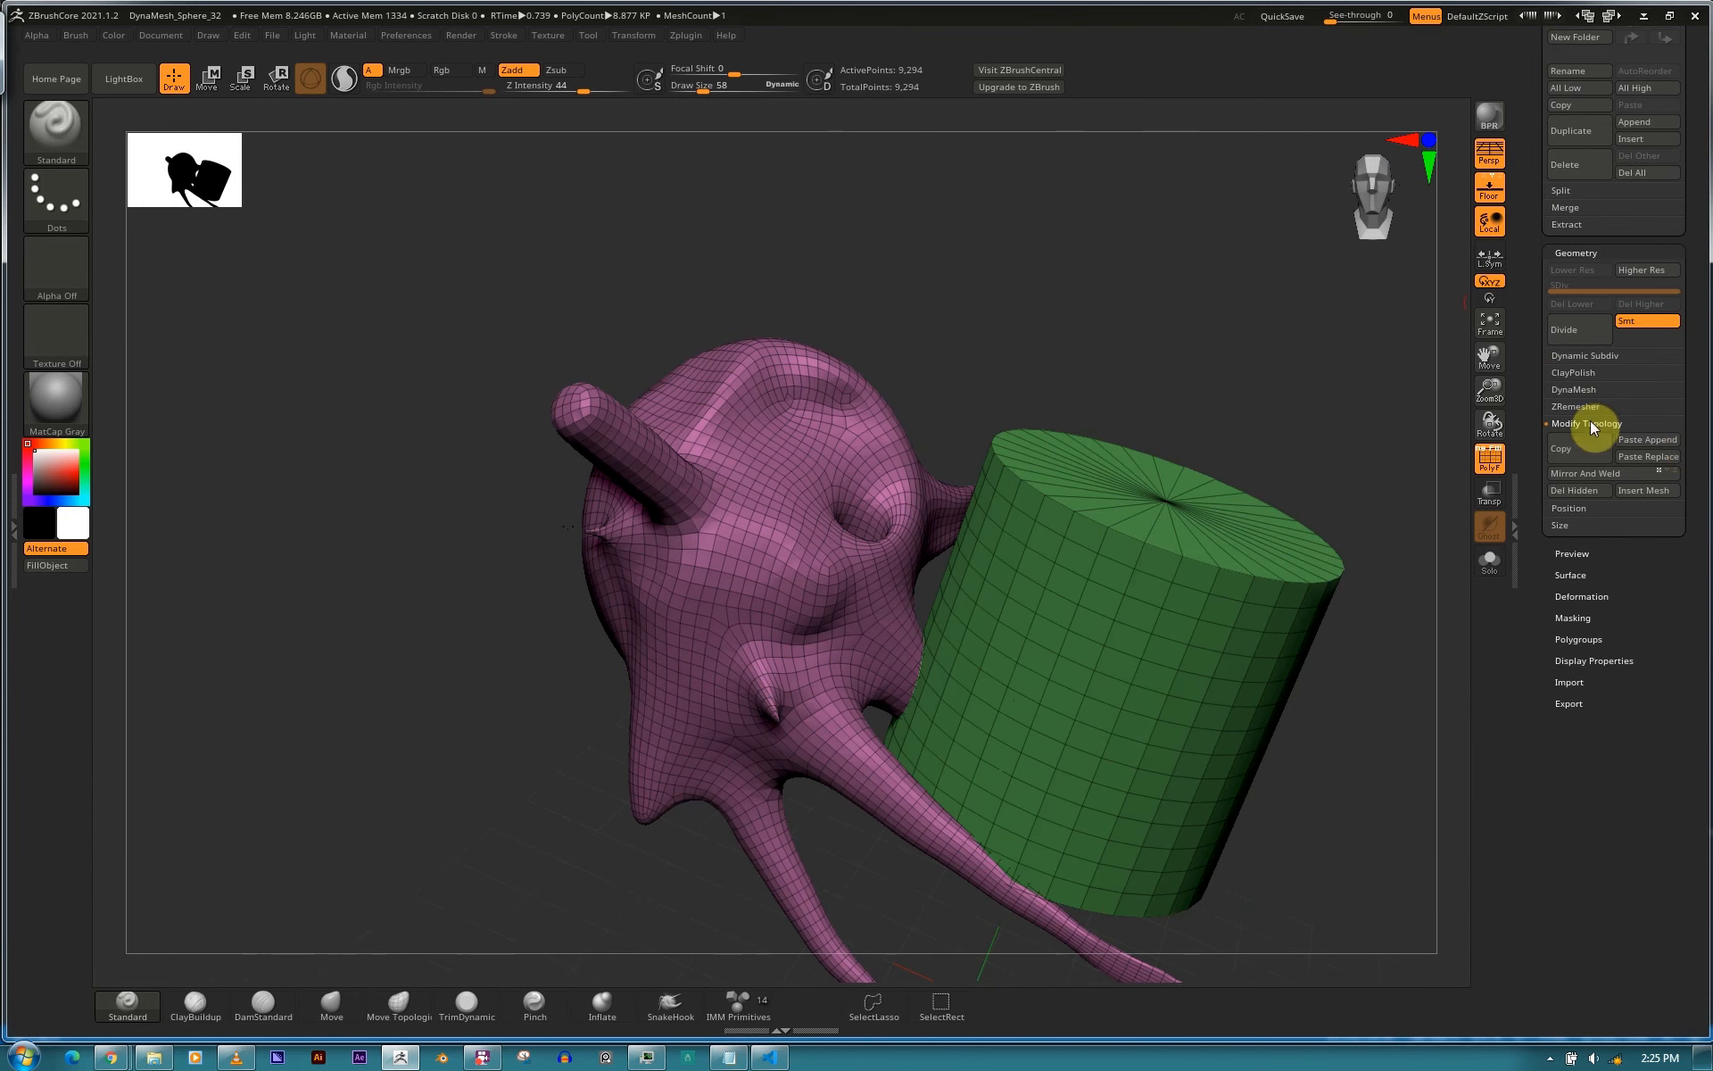
pyautogui.moveTo(1691, 361); pyautogui.dragTo(1695, 571)
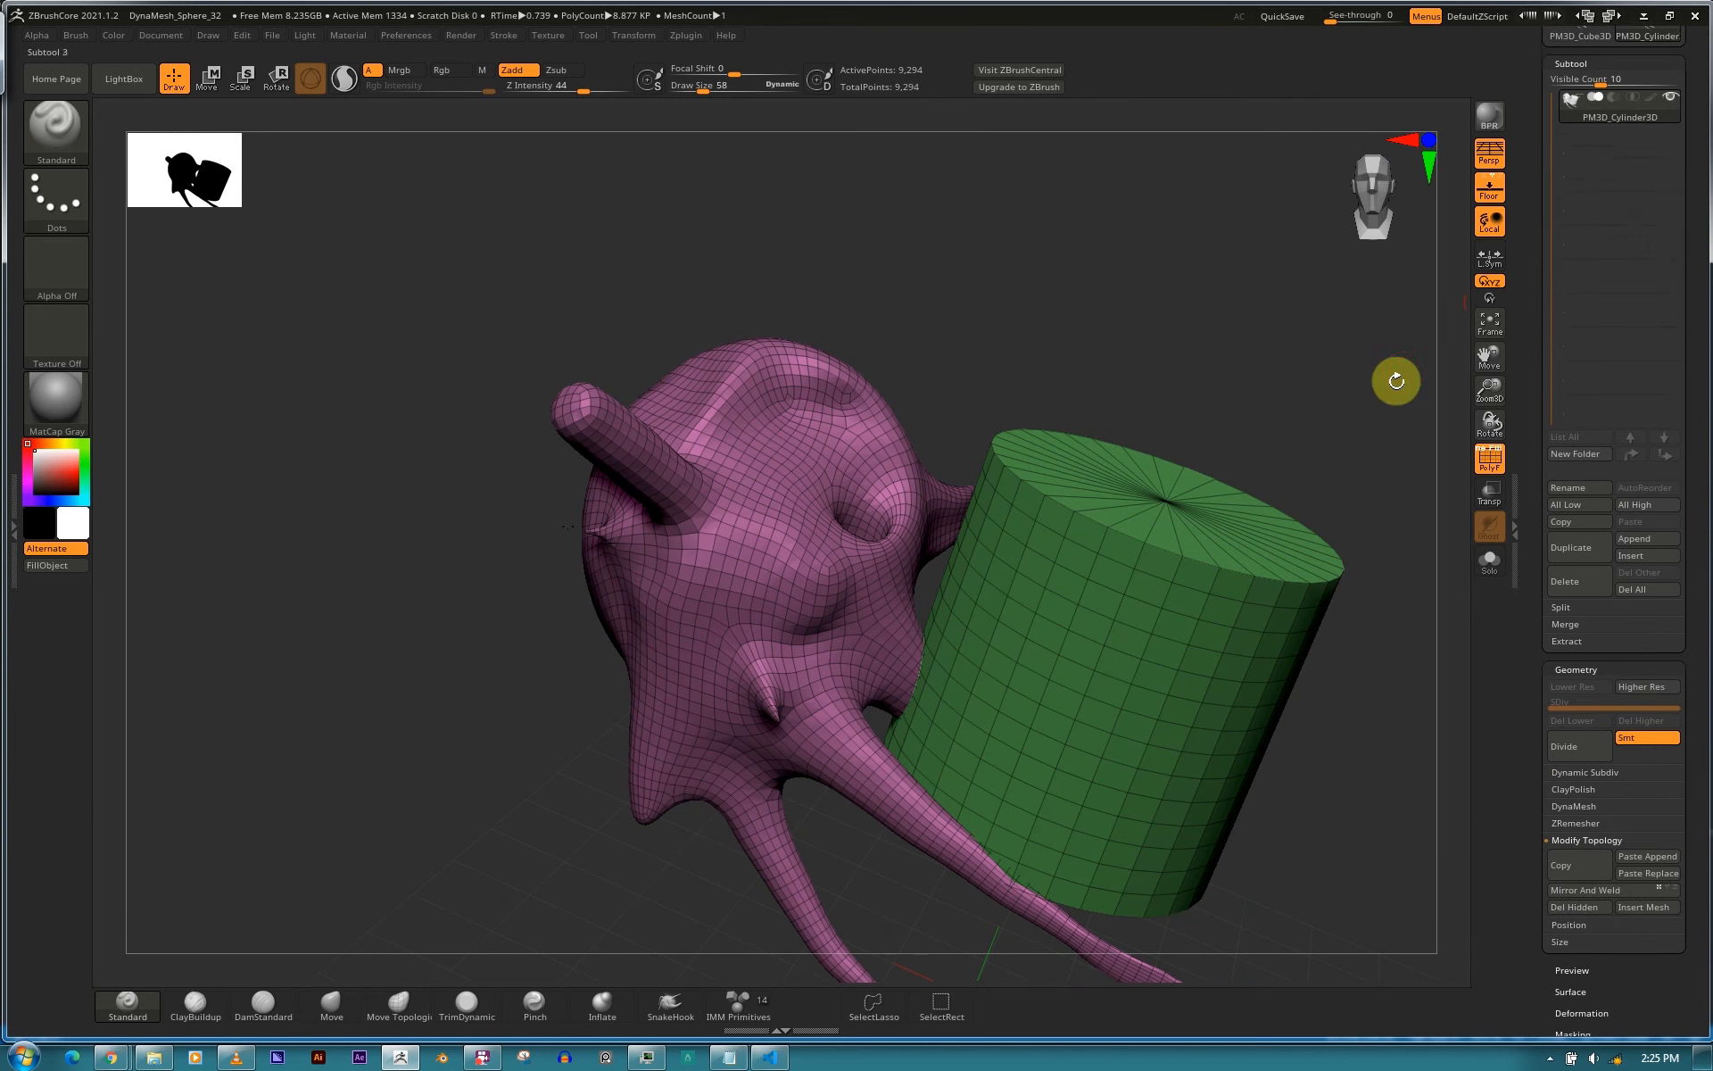
# Undo the Paste Append on the cylinder and look up Modify Topology's Mirror And Weld command.
pyautogui.hotkey('ctrl', 'z')
pyautogui.keyDown('alt'); pyautogui.moveTo(1323, 813); pyautogui.dragTo(1121, 673); pyautogui.keyUp('alt')
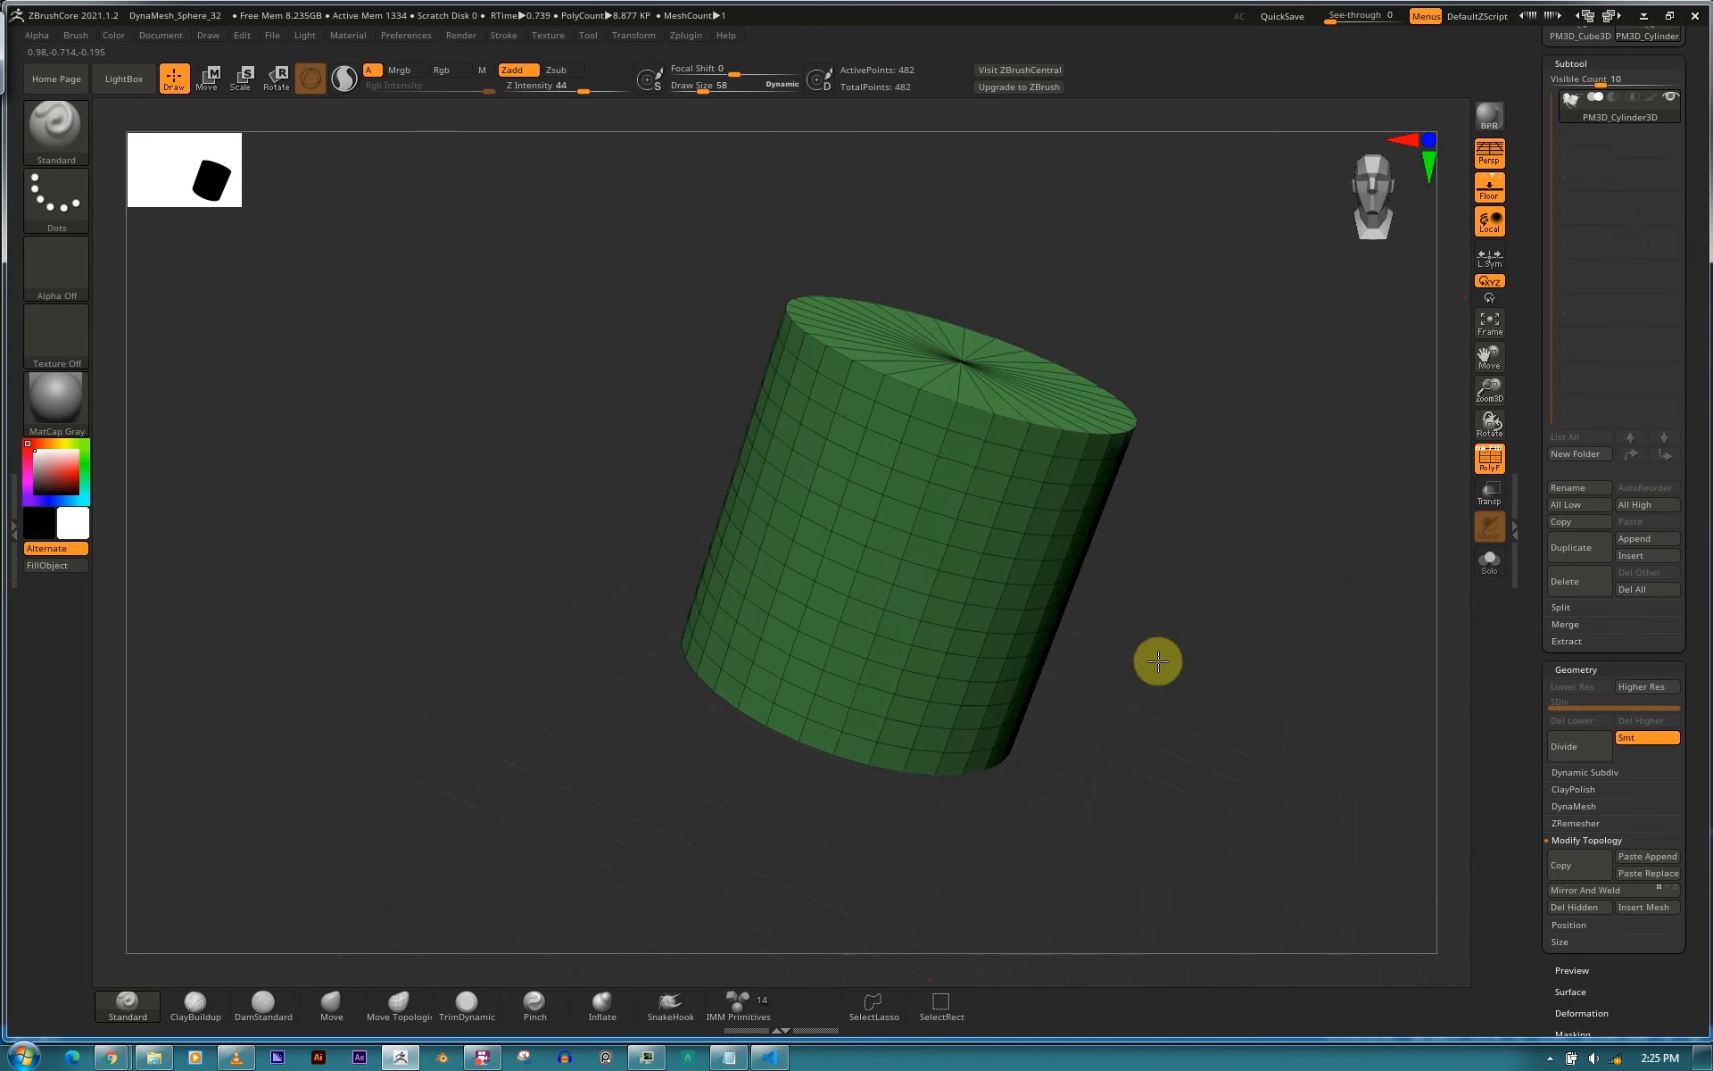
pyautogui.moveTo(1698, 676); pyautogui.dragTo(1671, 566)
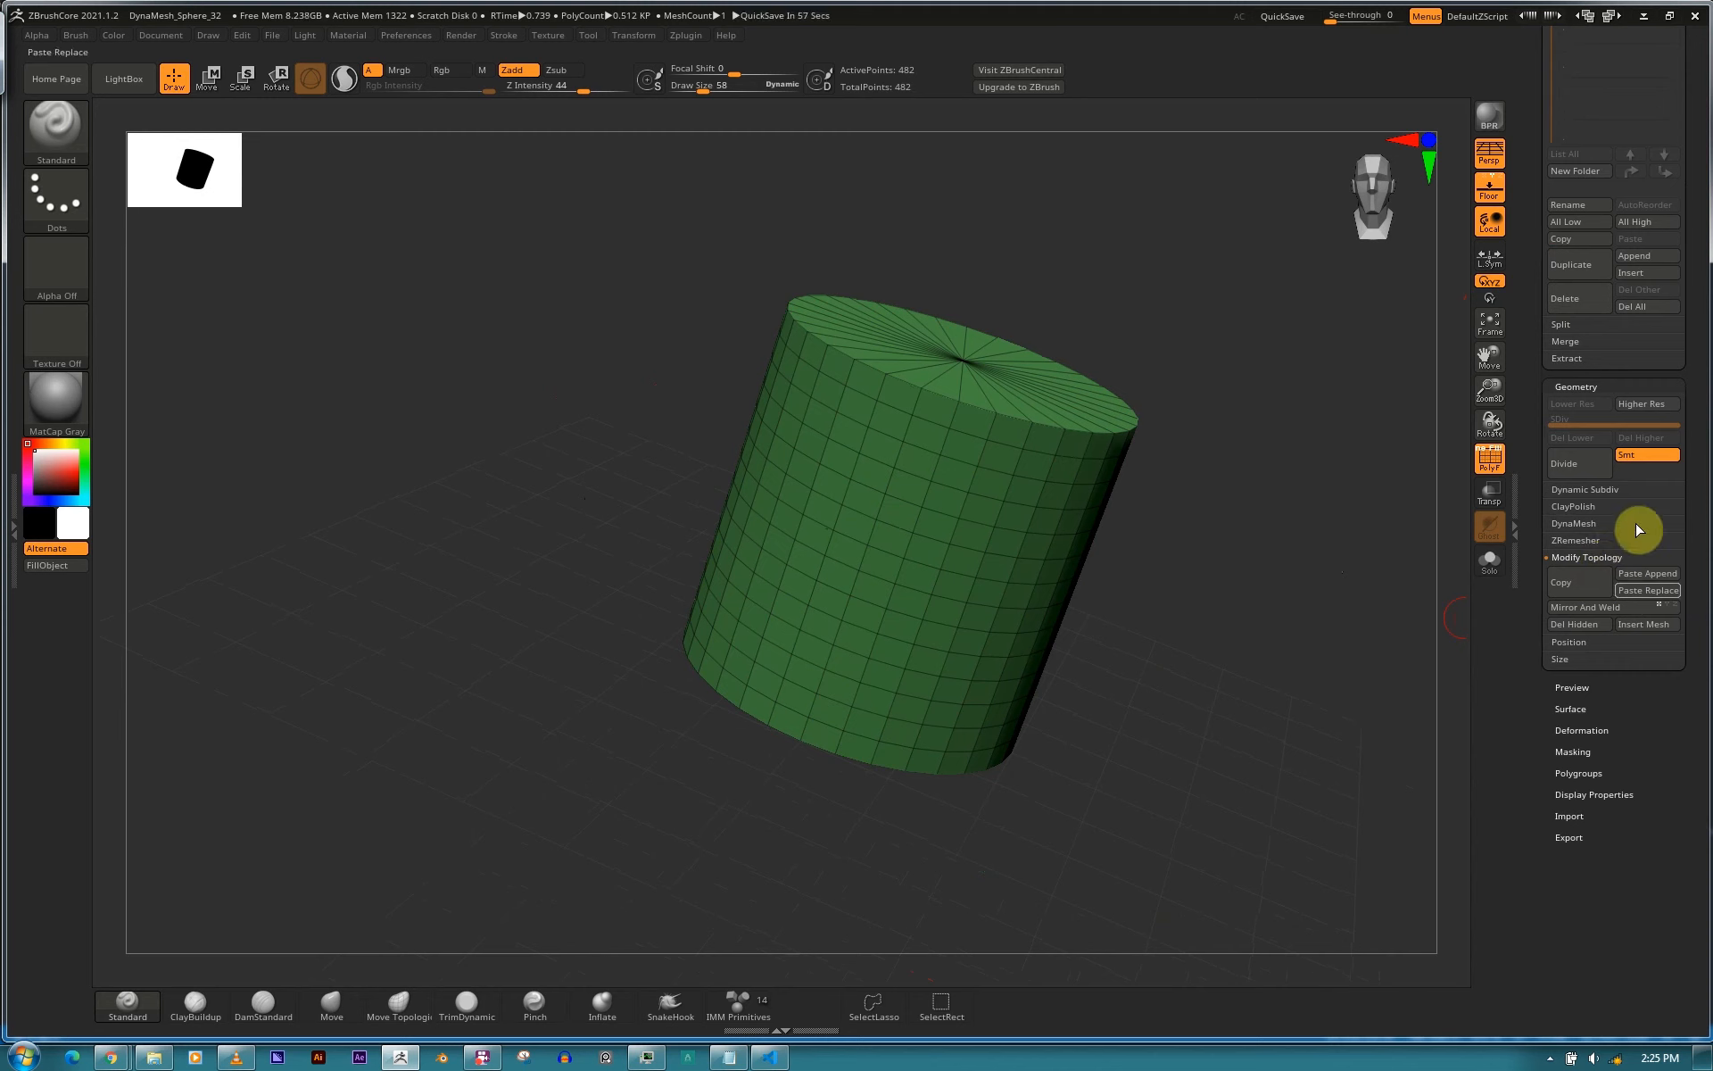
pyautogui.moveTo(1702, 549); pyautogui.dragTo(1697, 427)
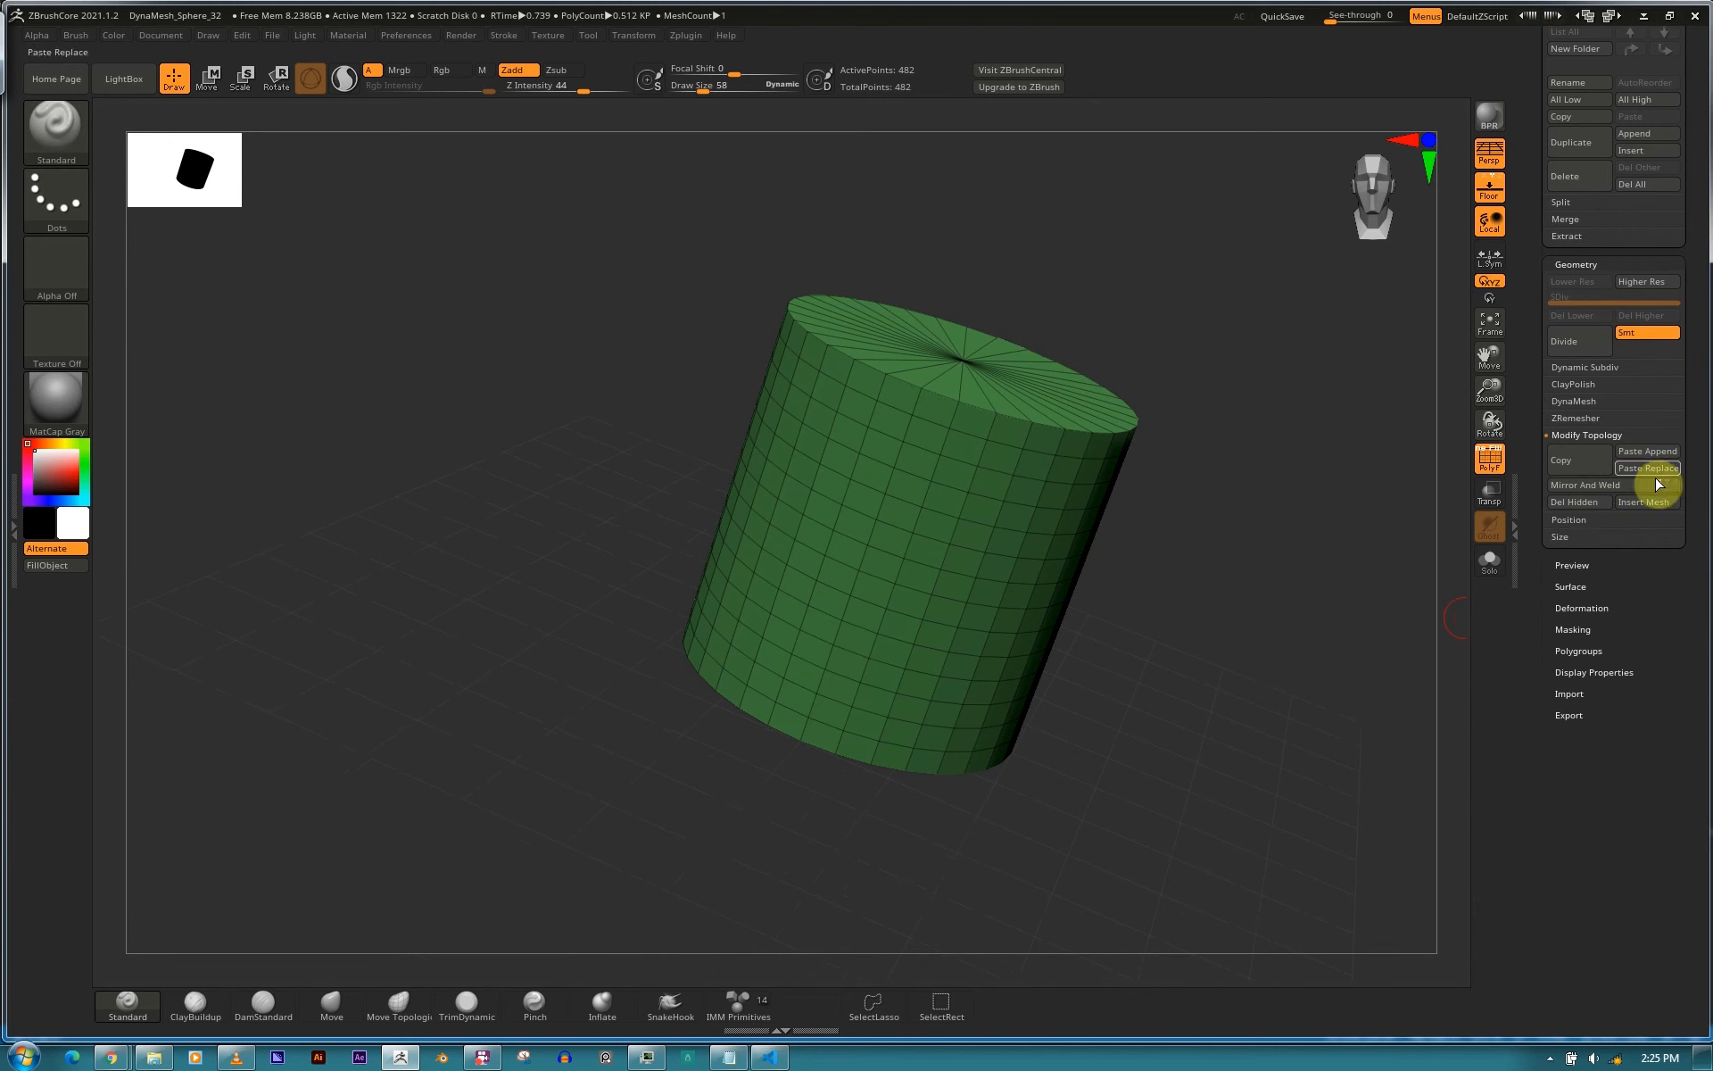
pyautogui.moveTo(1683, 528); pyautogui.dragTo(1695, 321)
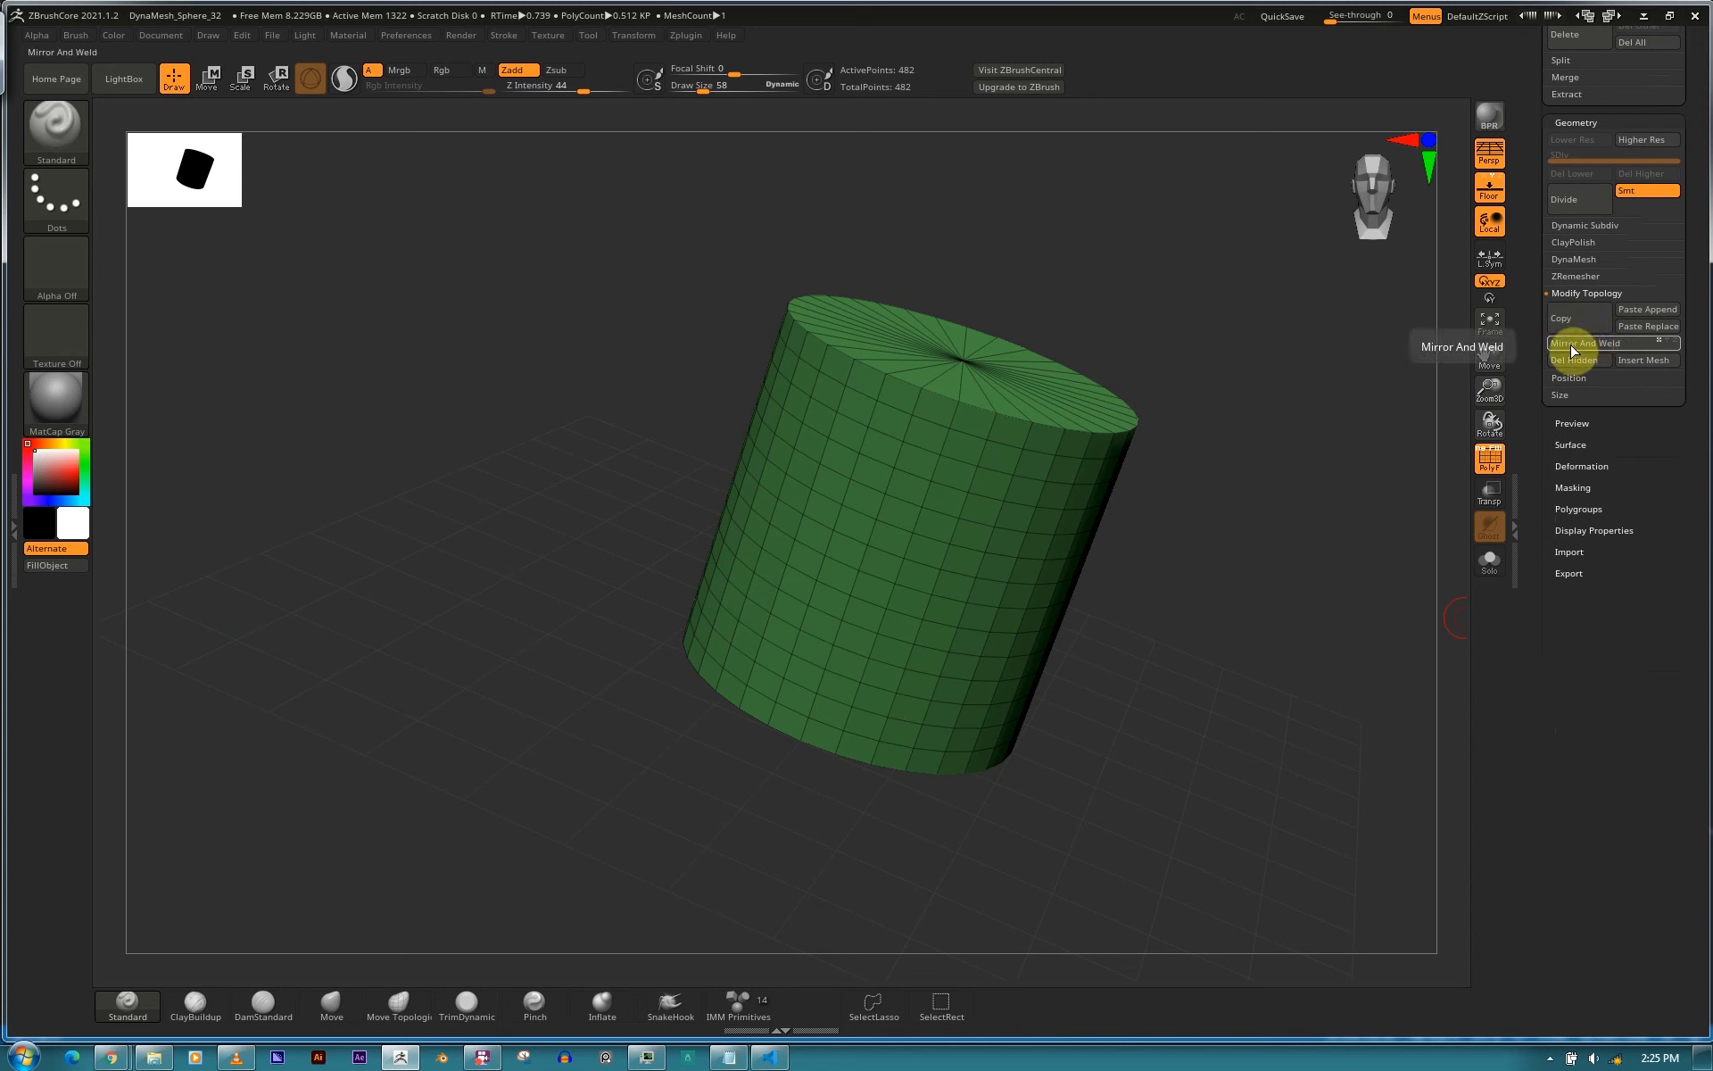
# Sculpt a bulge on one side of the cylinder using the Standard brush with the draw size set to 222.
pyautogui.moveTo(1282, 592); pyautogui.dragTo(1155, 604)
pyautogui.keyDown('alt'); pyautogui.moveTo(1069, 563); pyautogui.dragTo(1115, 576); pyautogui.keyUp('alt')
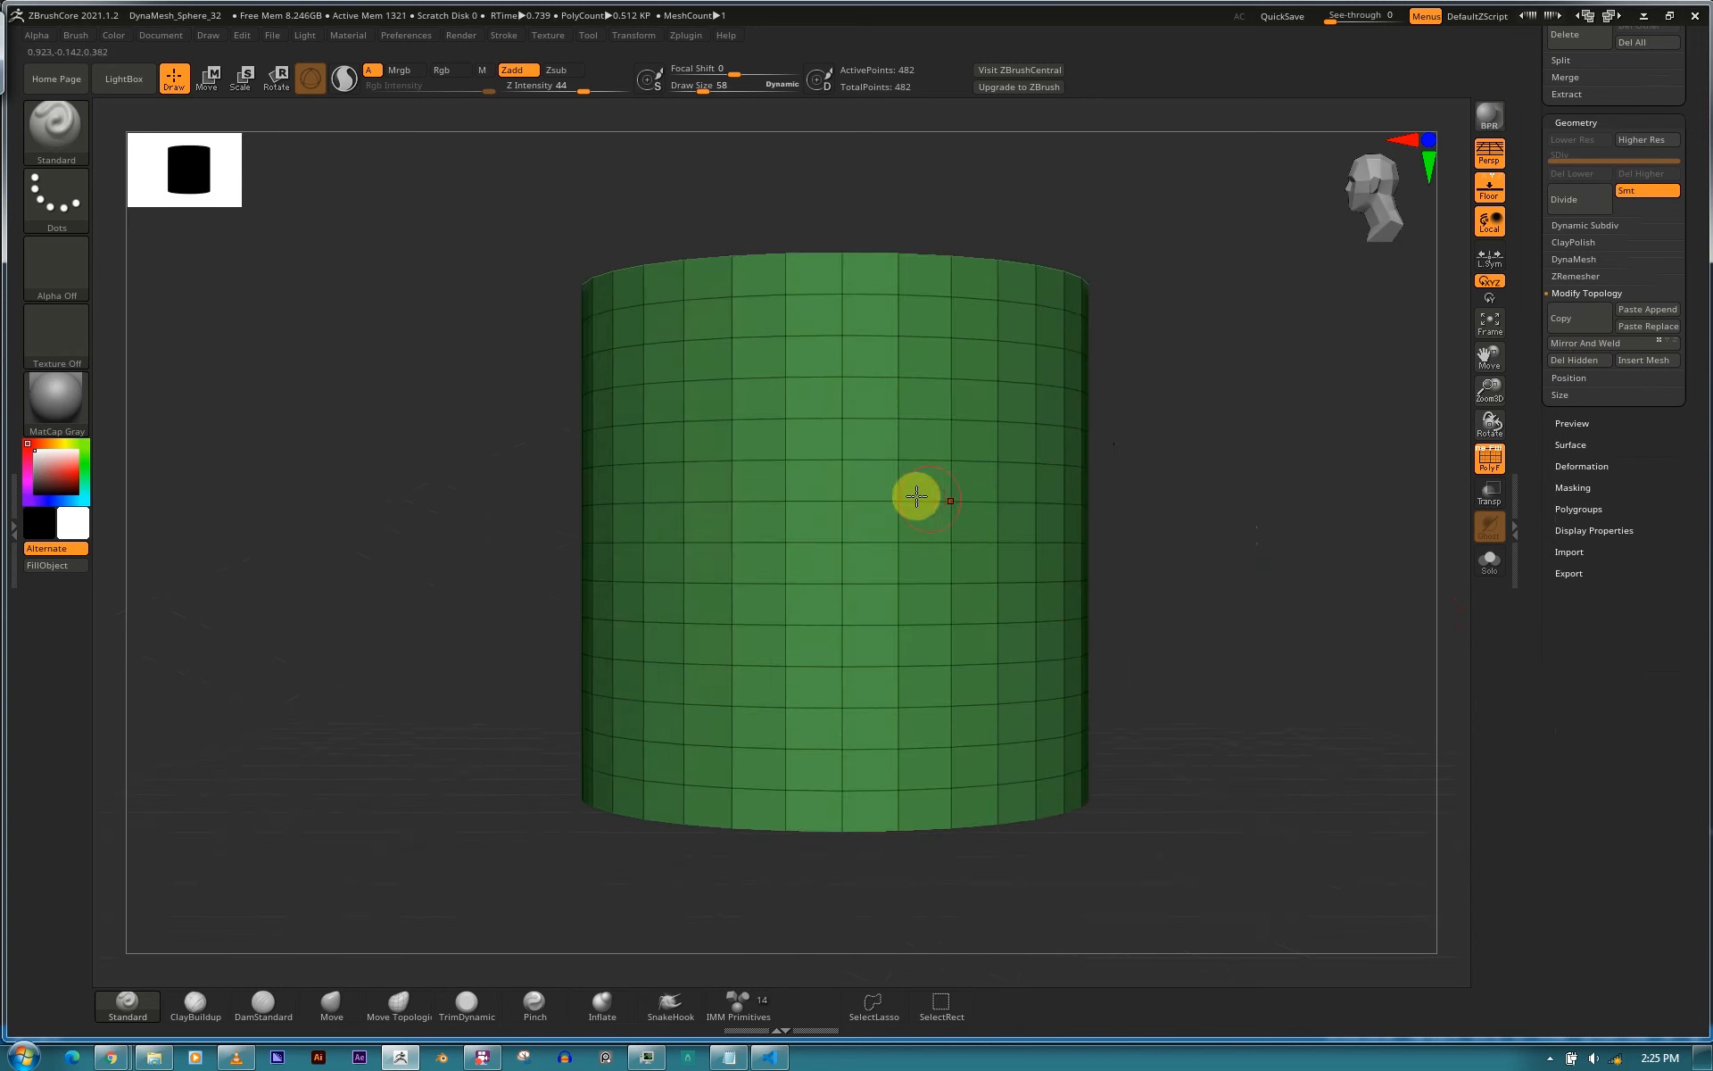
pyautogui.moveTo(987, 493)
pyautogui.mouseDown()
pyautogui.moveTo(1005, 523)
pyautogui.moveTo(1155, 517)
pyautogui.mouseUp()
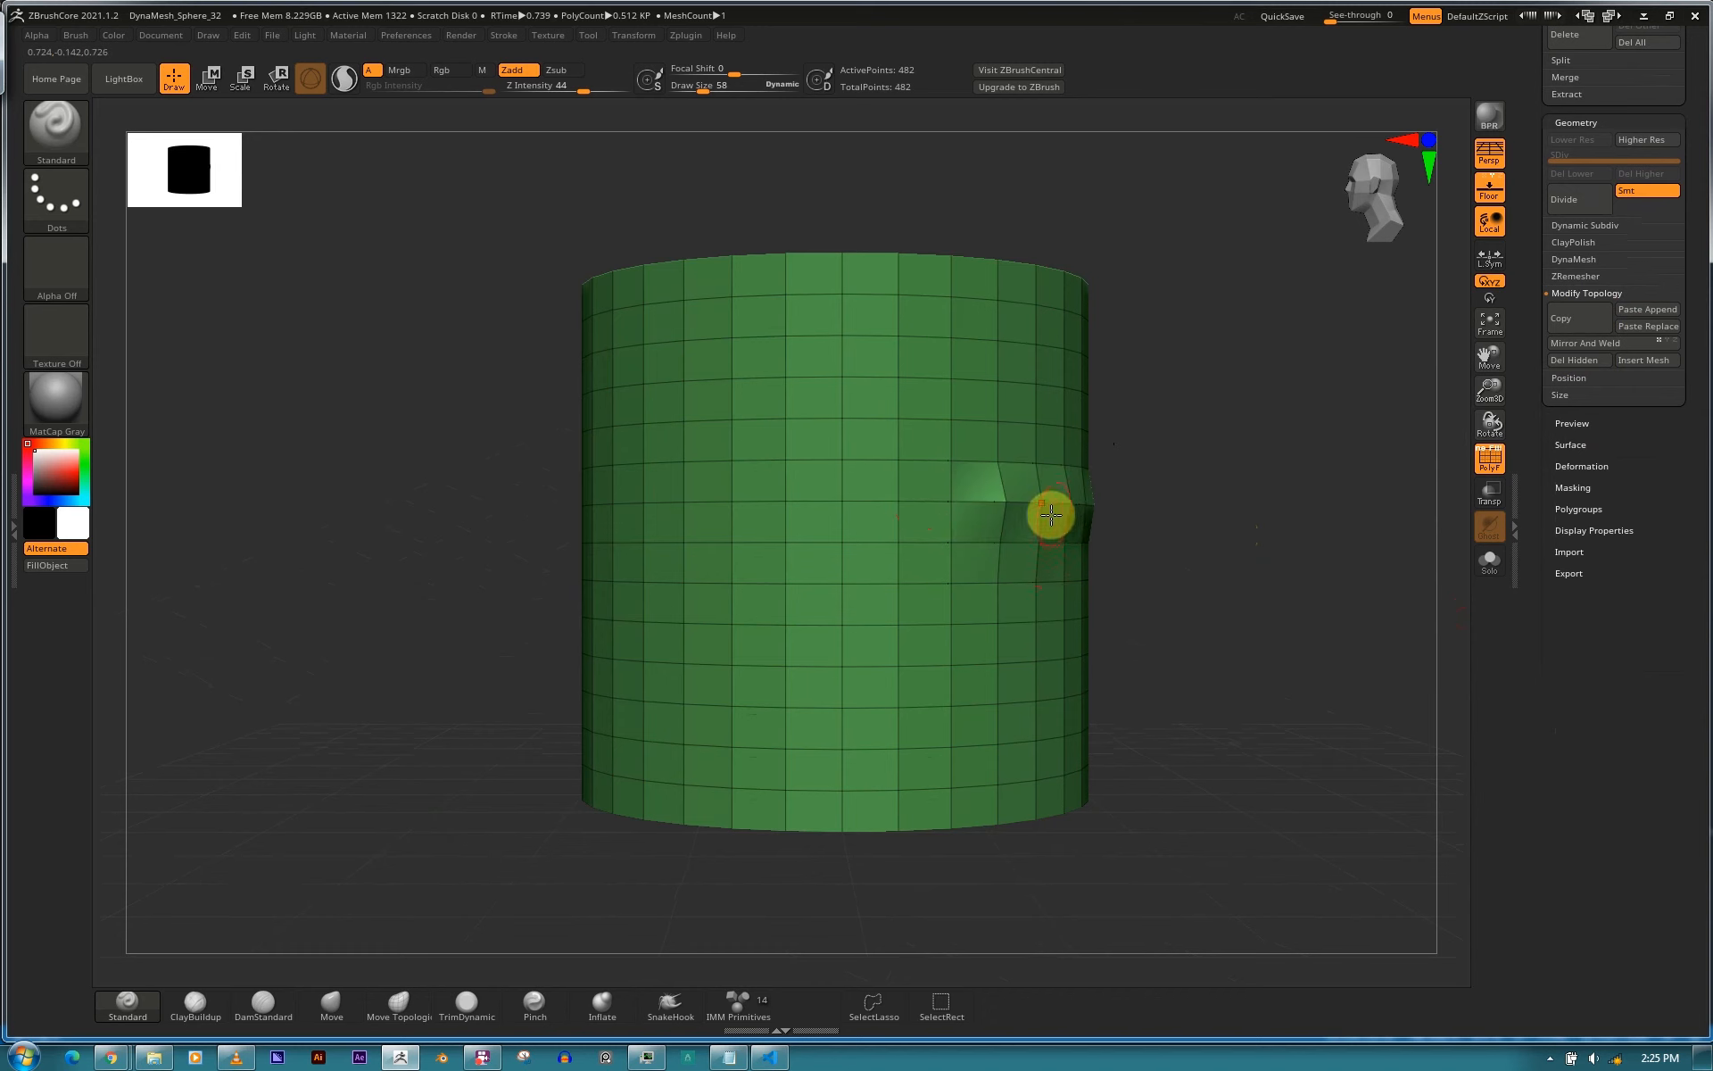
pyautogui.press('s')
pyautogui.moveTo(1035, 544)
pyautogui.mouseDown()
pyautogui.moveTo(1067, 471)
pyautogui.moveTo(1107, 535)
pyautogui.mouseUp()
pyautogui.moveTo(1293, 505)
pyautogui.mouseDown()
pyautogui.moveTo(1175, 517)
pyautogui.moveTo(1289, 512)
pyautogui.moveTo(1059, 134)
pyautogui.mouseUp()
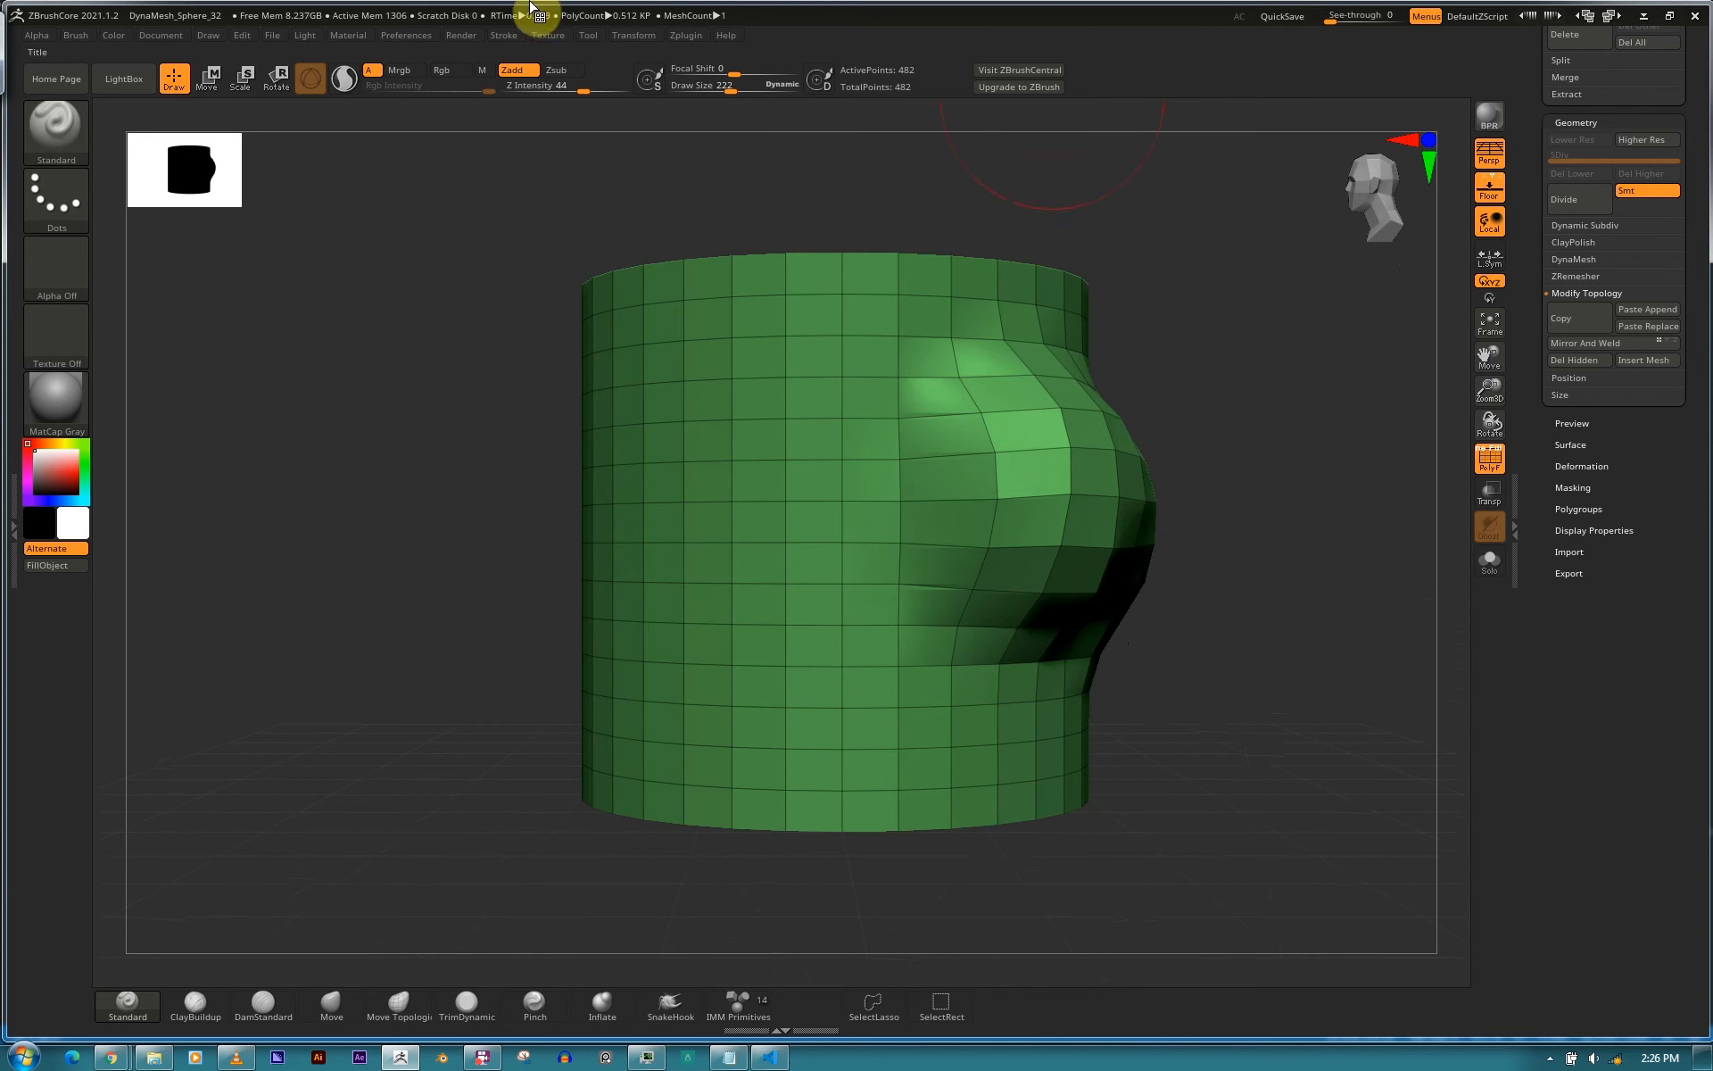
# Check the Activate Symmetry settings, then apply Mirror And Weld to the bulged cylinder and inspect it from the front.
pyautogui.click(636, 35)
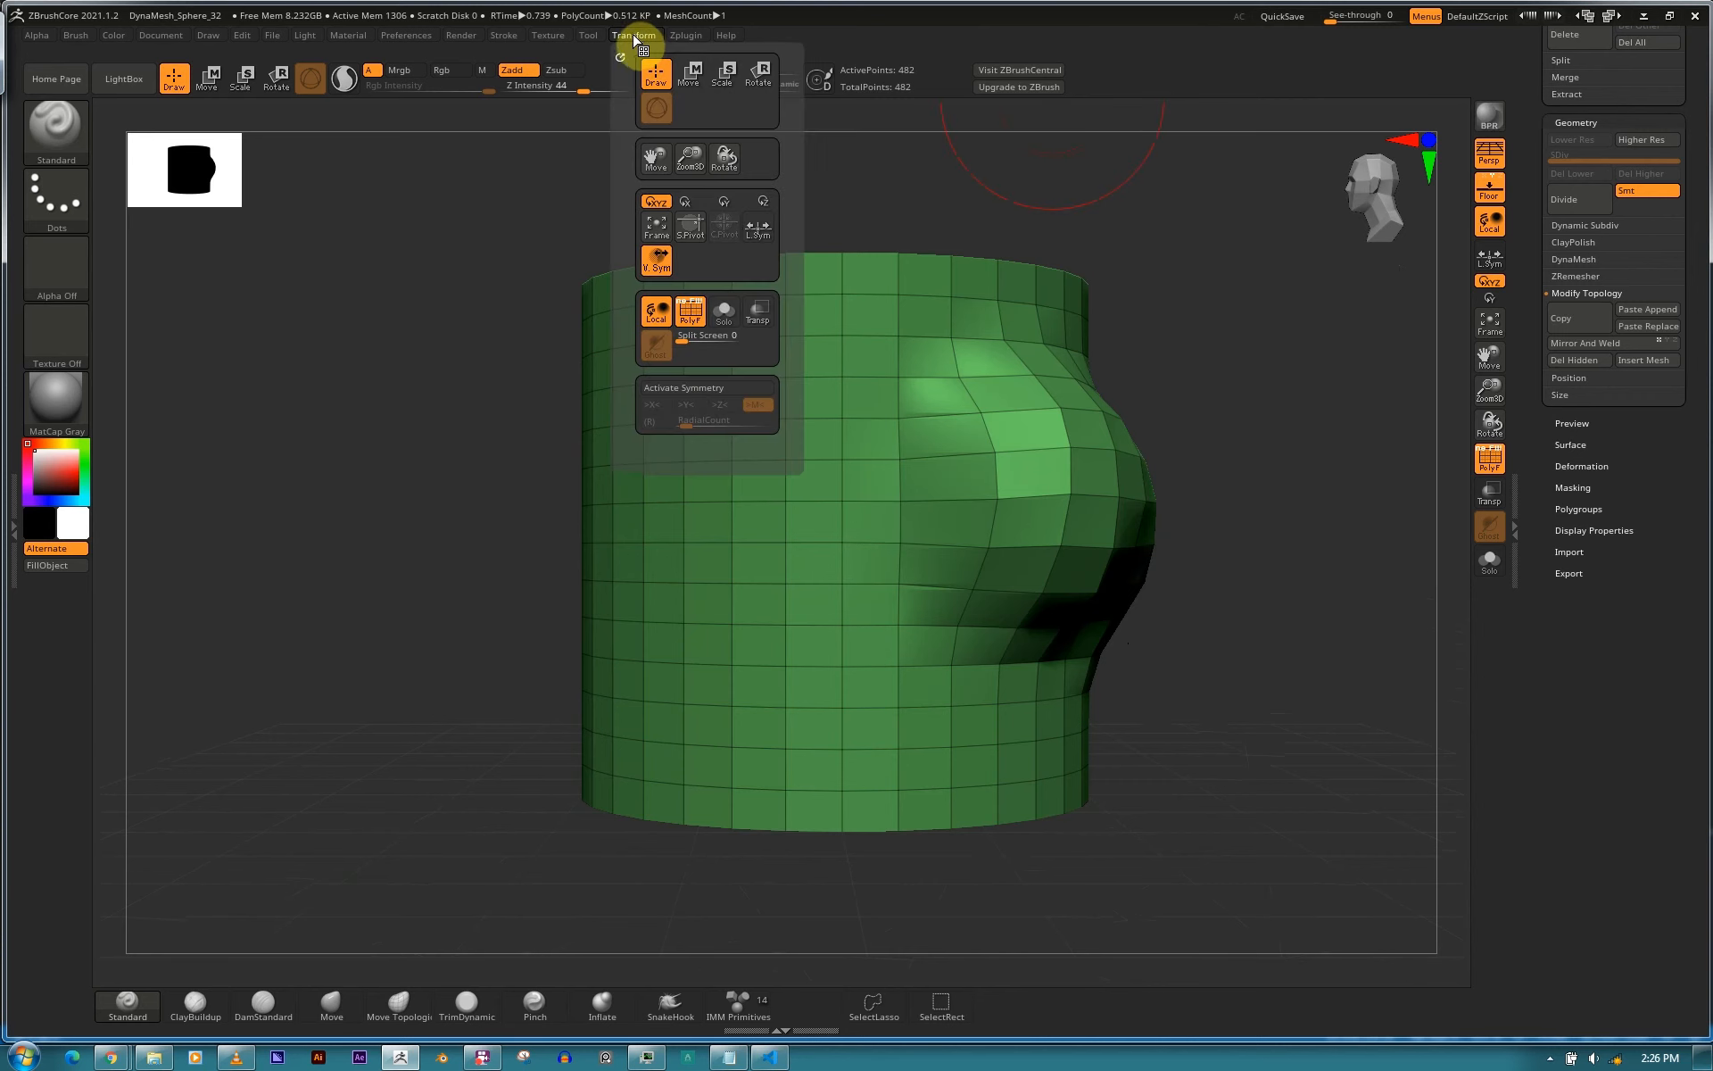
pyautogui.click(668, 389)
pyautogui.moveTo(1246, 540)
pyautogui.mouseDown()
pyautogui.moveTo(1217, 516)
pyautogui.moveTo(1299, 575)
pyautogui.moveTo(1221, 532)
pyautogui.mouseUp()
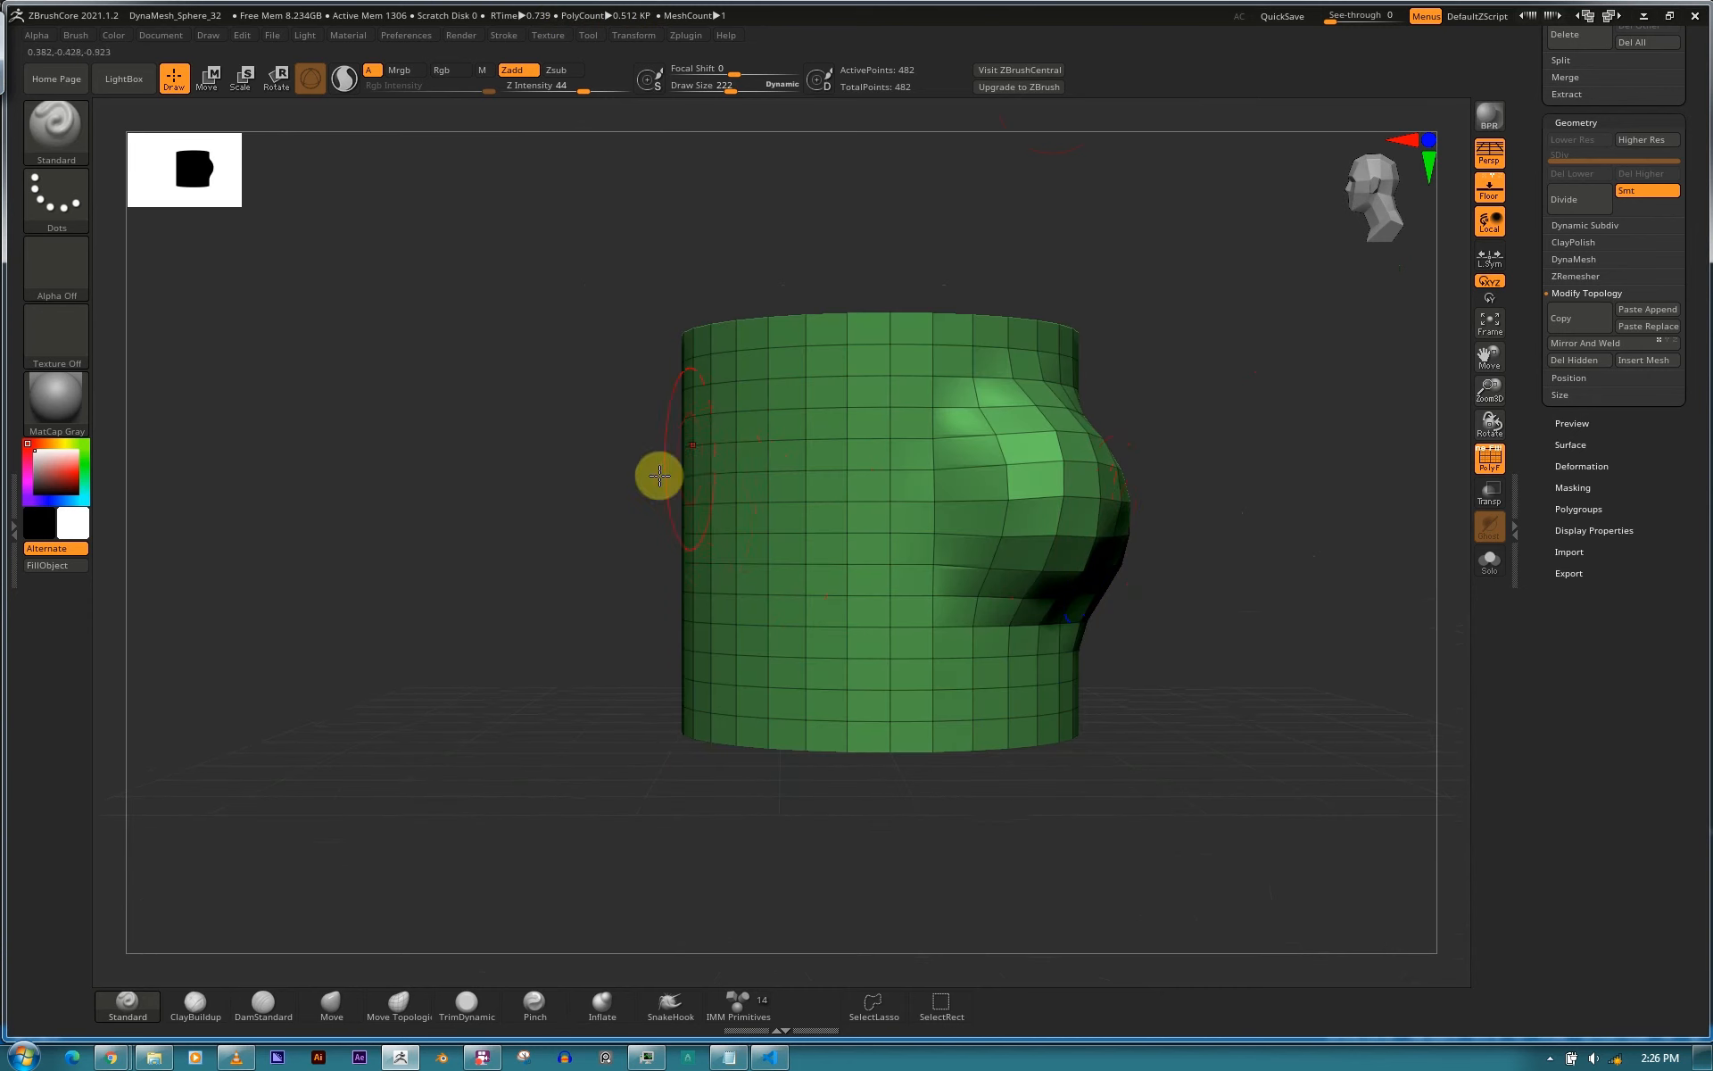
pyautogui.click(1587, 348)
pyautogui.moveTo(1201, 560)
pyautogui.mouseDown()
pyautogui.moveTo(1176, 554)
pyautogui.moveTo(1220, 543)
pyautogui.mouseUp()
pyautogui.keyDown('shift'); pyautogui.moveTo(987, 842); pyautogui.dragTo(1413, 334); pyautogui.keyUp('shift')
pyautogui.click(1427, 143)
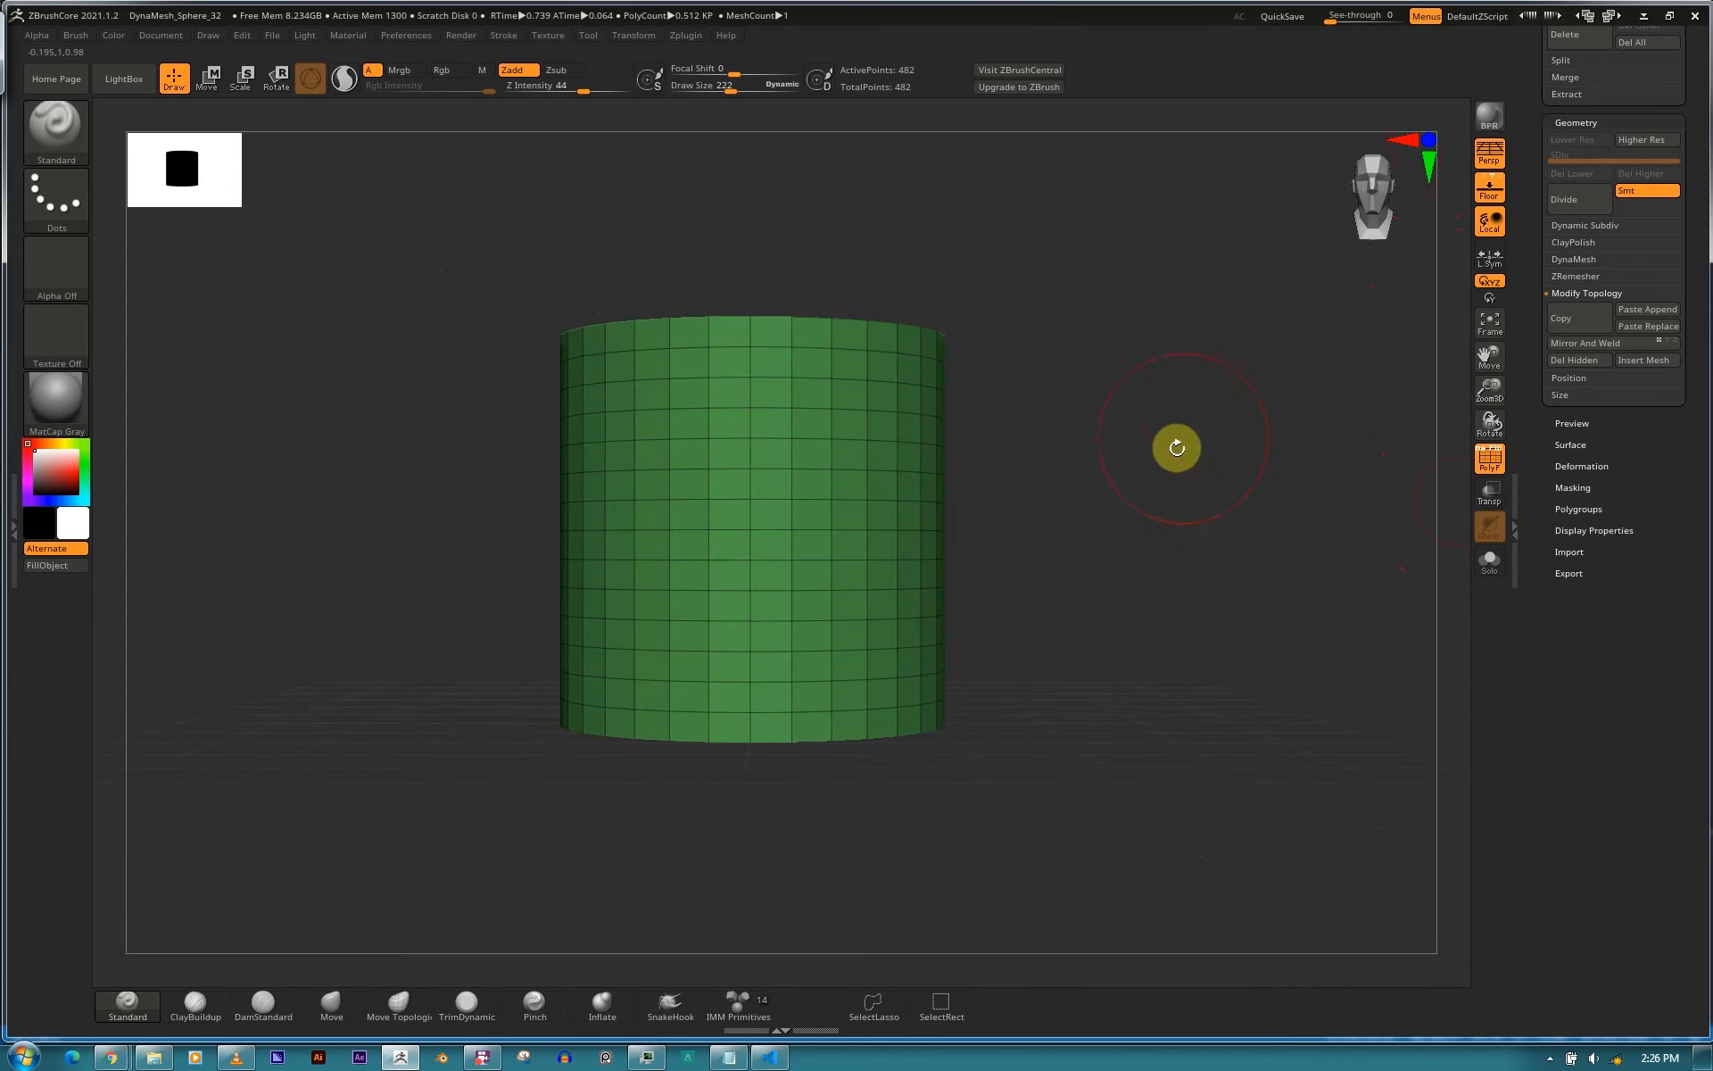
# Try mirroring a new bulge from the cylinder's left side with Mirror And Weld, then undo the test.
pyautogui.moveTo(1002, 490)
pyautogui.mouseDown()
pyautogui.moveTo(975, 486)
pyautogui.moveTo(1000, 482)
pyautogui.mouseUp()
pyautogui.click(1588, 349)
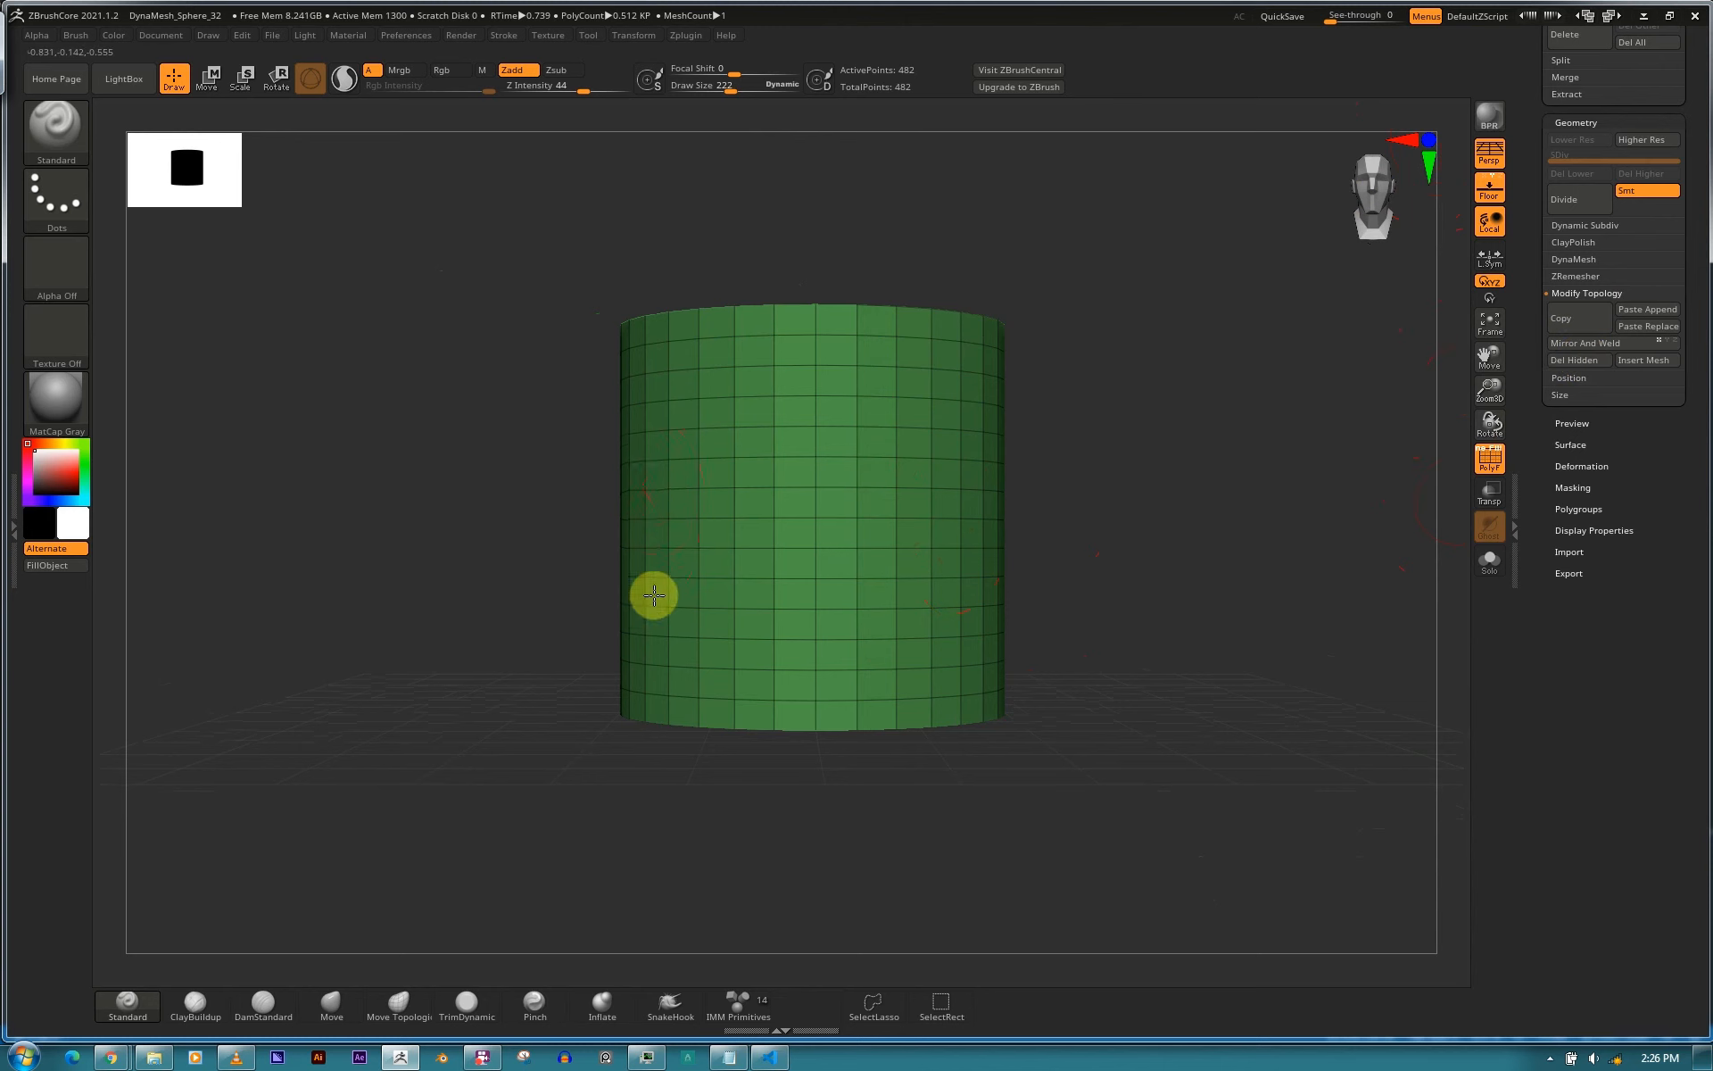
pyautogui.moveTo(654, 593); pyautogui.dragTo(685, 535)
pyautogui.click(1569, 344)
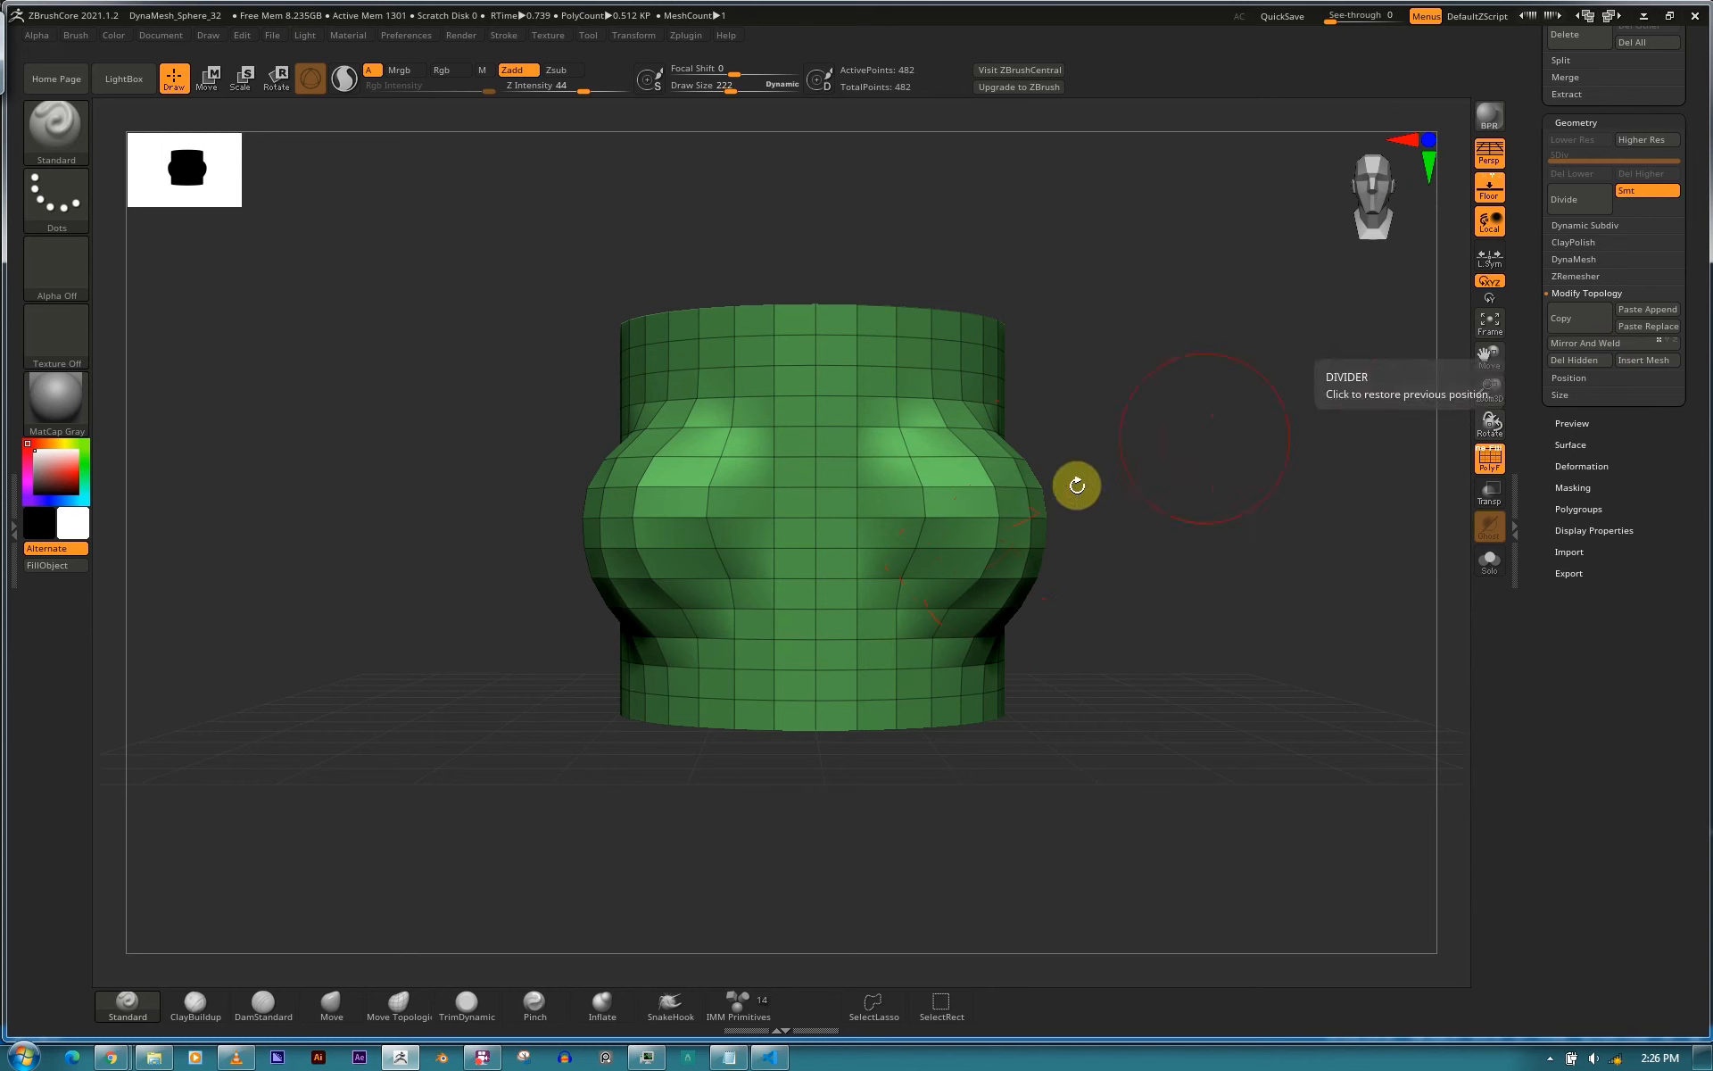
pyautogui.hotkey('ctrl', 'z')
pyautogui.hotkey('ctrl', 'z')
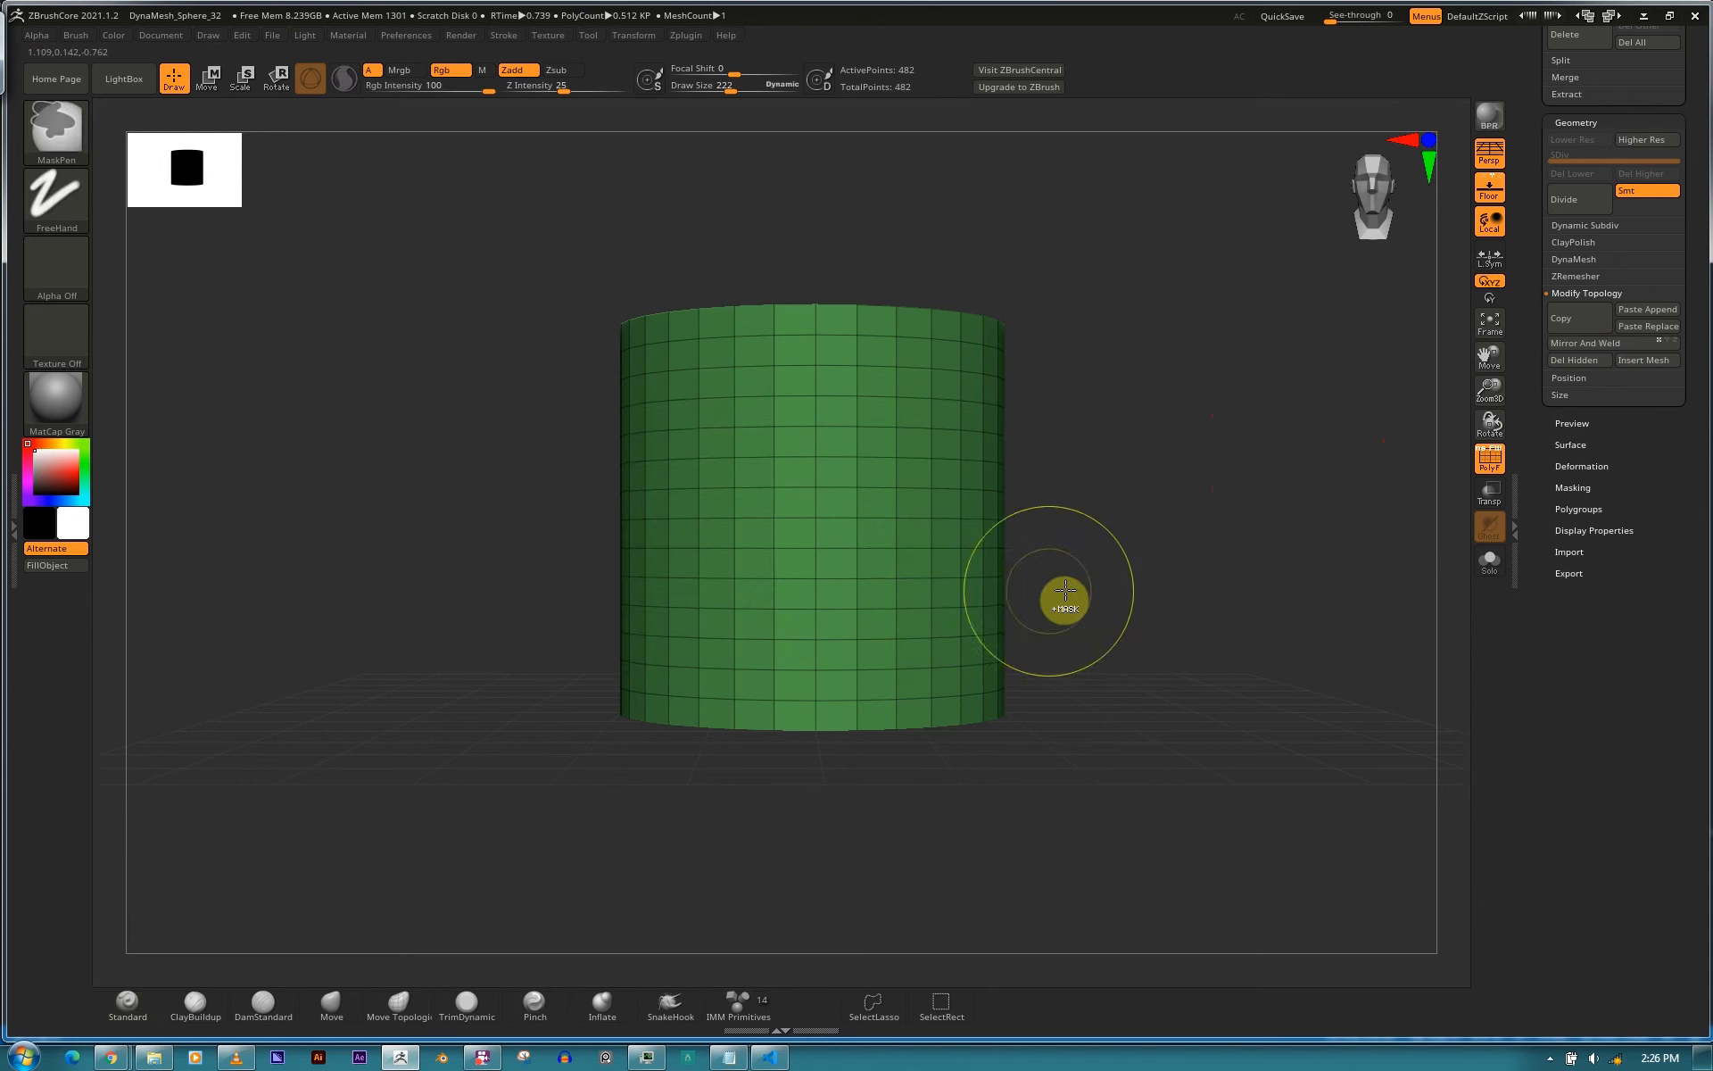
# Sculpt a bulge on the cylinder's right side and mask the left half.
pyautogui.moveTo(968, 471)
pyautogui.mouseDown()
pyautogui.moveTo(948, 437)
pyautogui.moveTo(956, 574)
pyautogui.moveTo(993, 539)
pyautogui.mouseUp()
pyautogui.moveTo(806, 211)
pyautogui.keyDown('ctrl'); pyautogui.mouseDown()
pyautogui.moveTo(723, 509)
pyautogui.moveTo(520, 888)
pyautogui.mouseUp(); pyautogui.keyUp('ctrl')
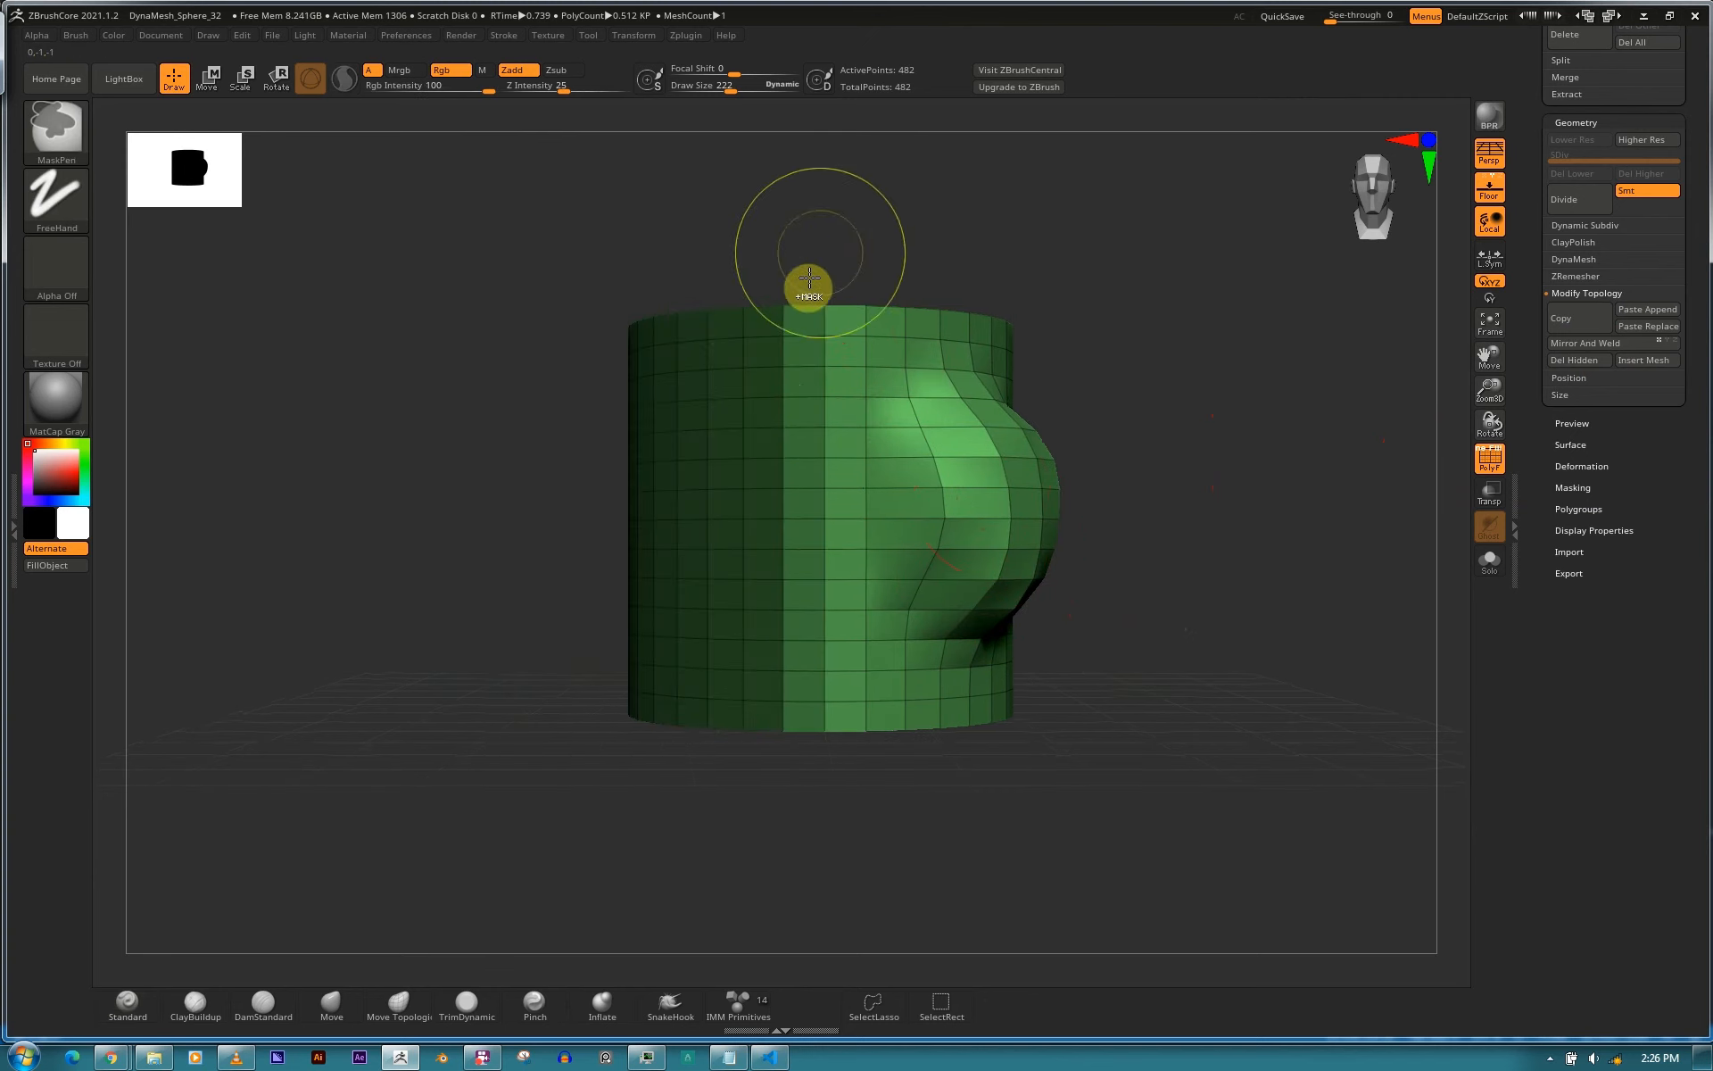
# Try Mirror And Weld on the half-masked cylinder and undo the result.
pyautogui.click(1597, 345)
pyautogui.hotkey('ctrl', 'z')
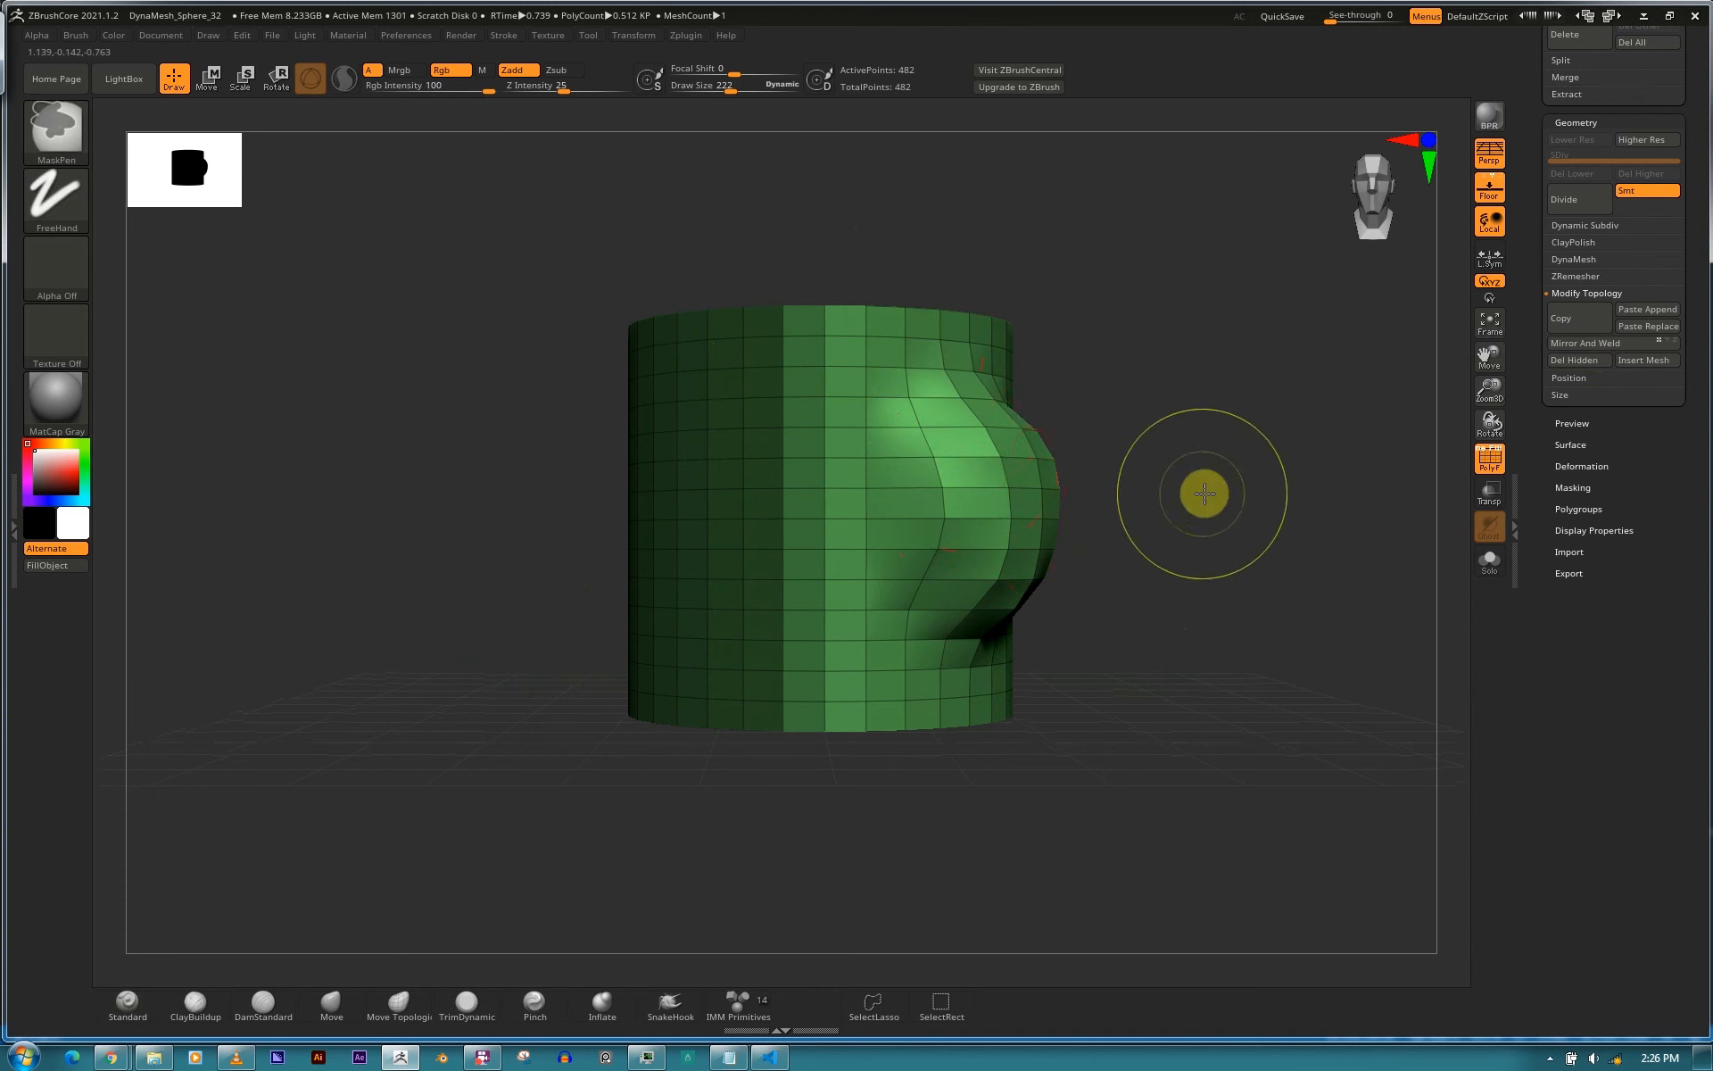
pyautogui.keyDown('ctrl'); pyautogui.click(1205, 494); pyautogui.keyUp('ctrl')
pyautogui.click(1584, 344)
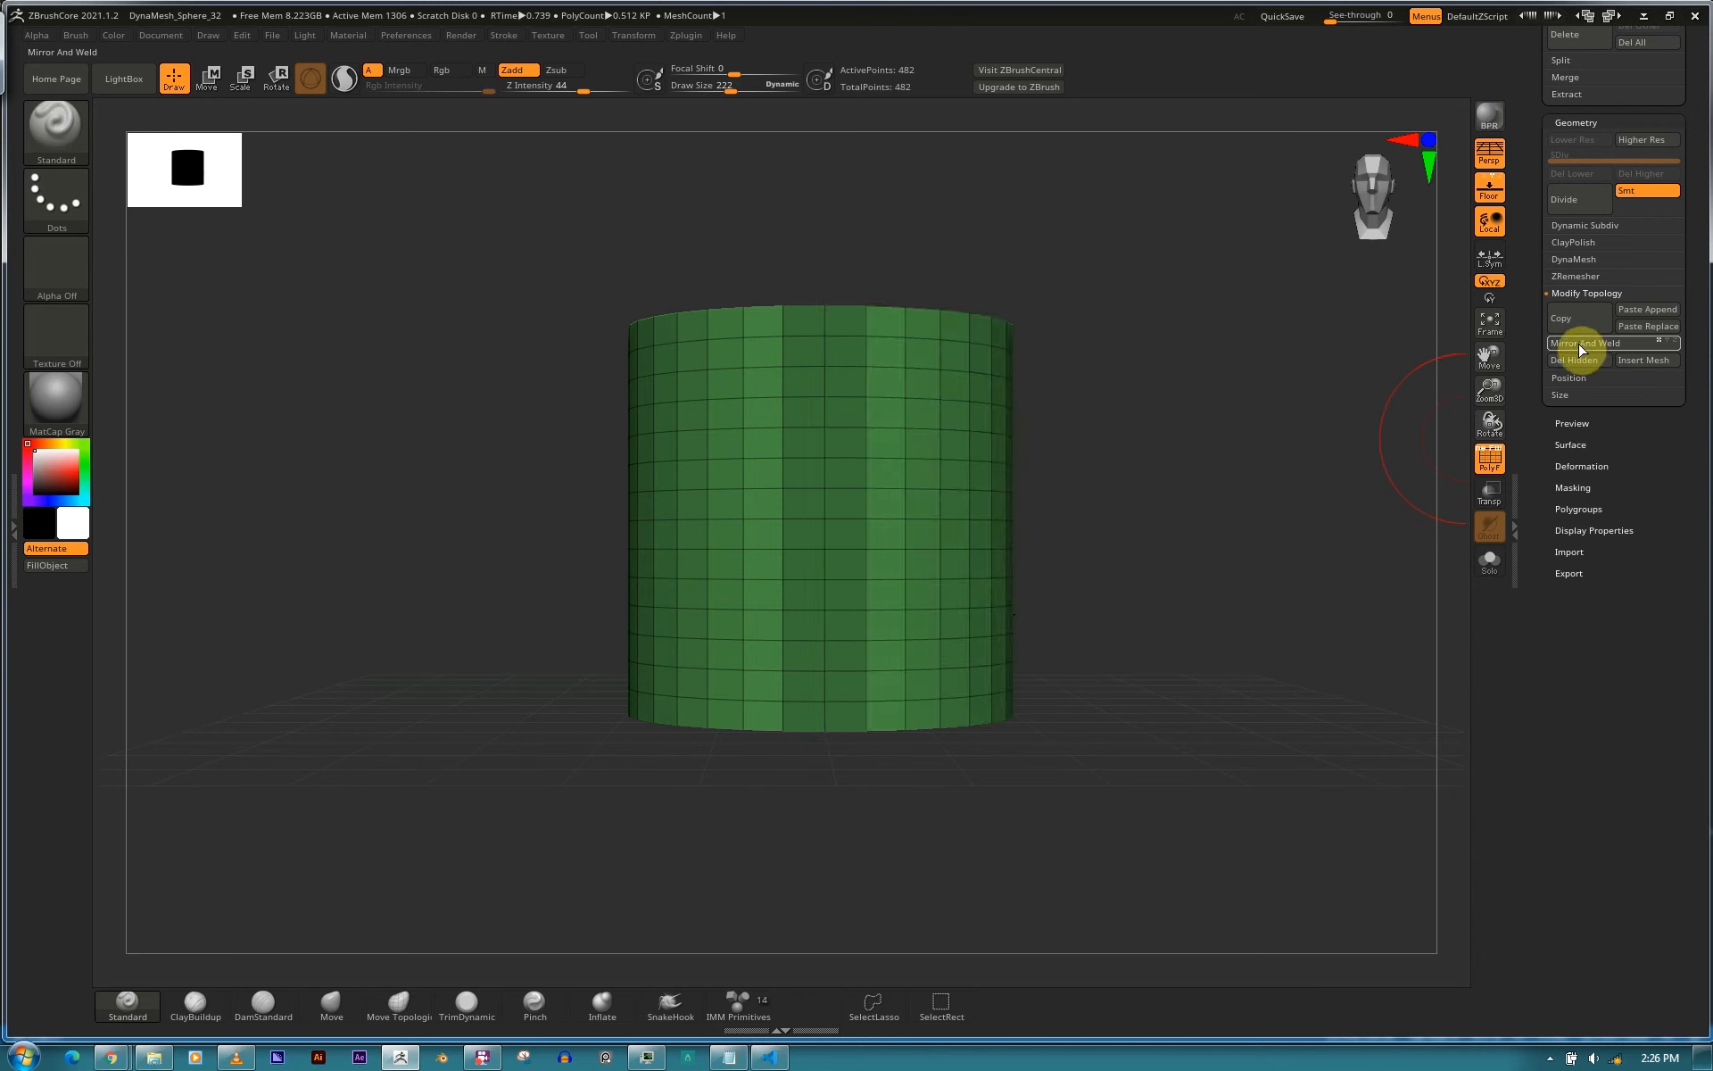
pyautogui.moveTo(1167, 571); pyautogui.dragTo(1242, 769)
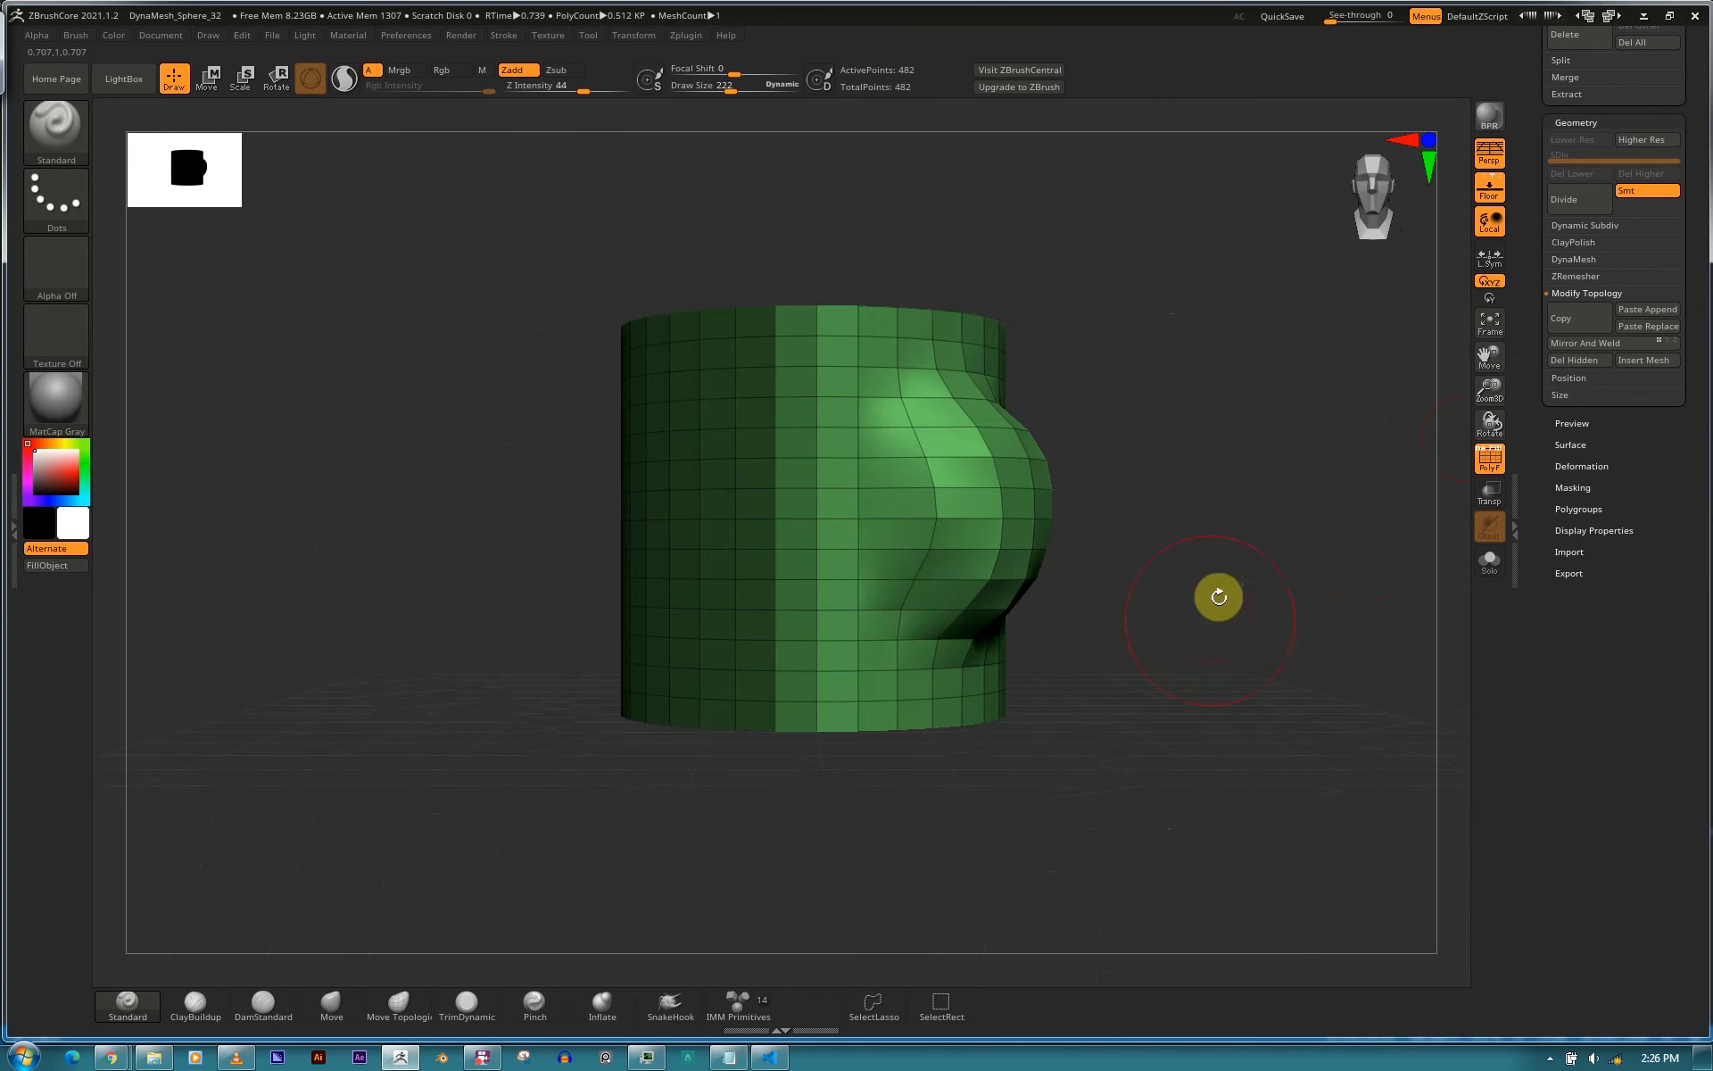
# Flip the cylinder with Deformation's Mirror so the bulge is on the left, and copy it across with Mirror And Weld.
pyautogui.click(1606, 465)
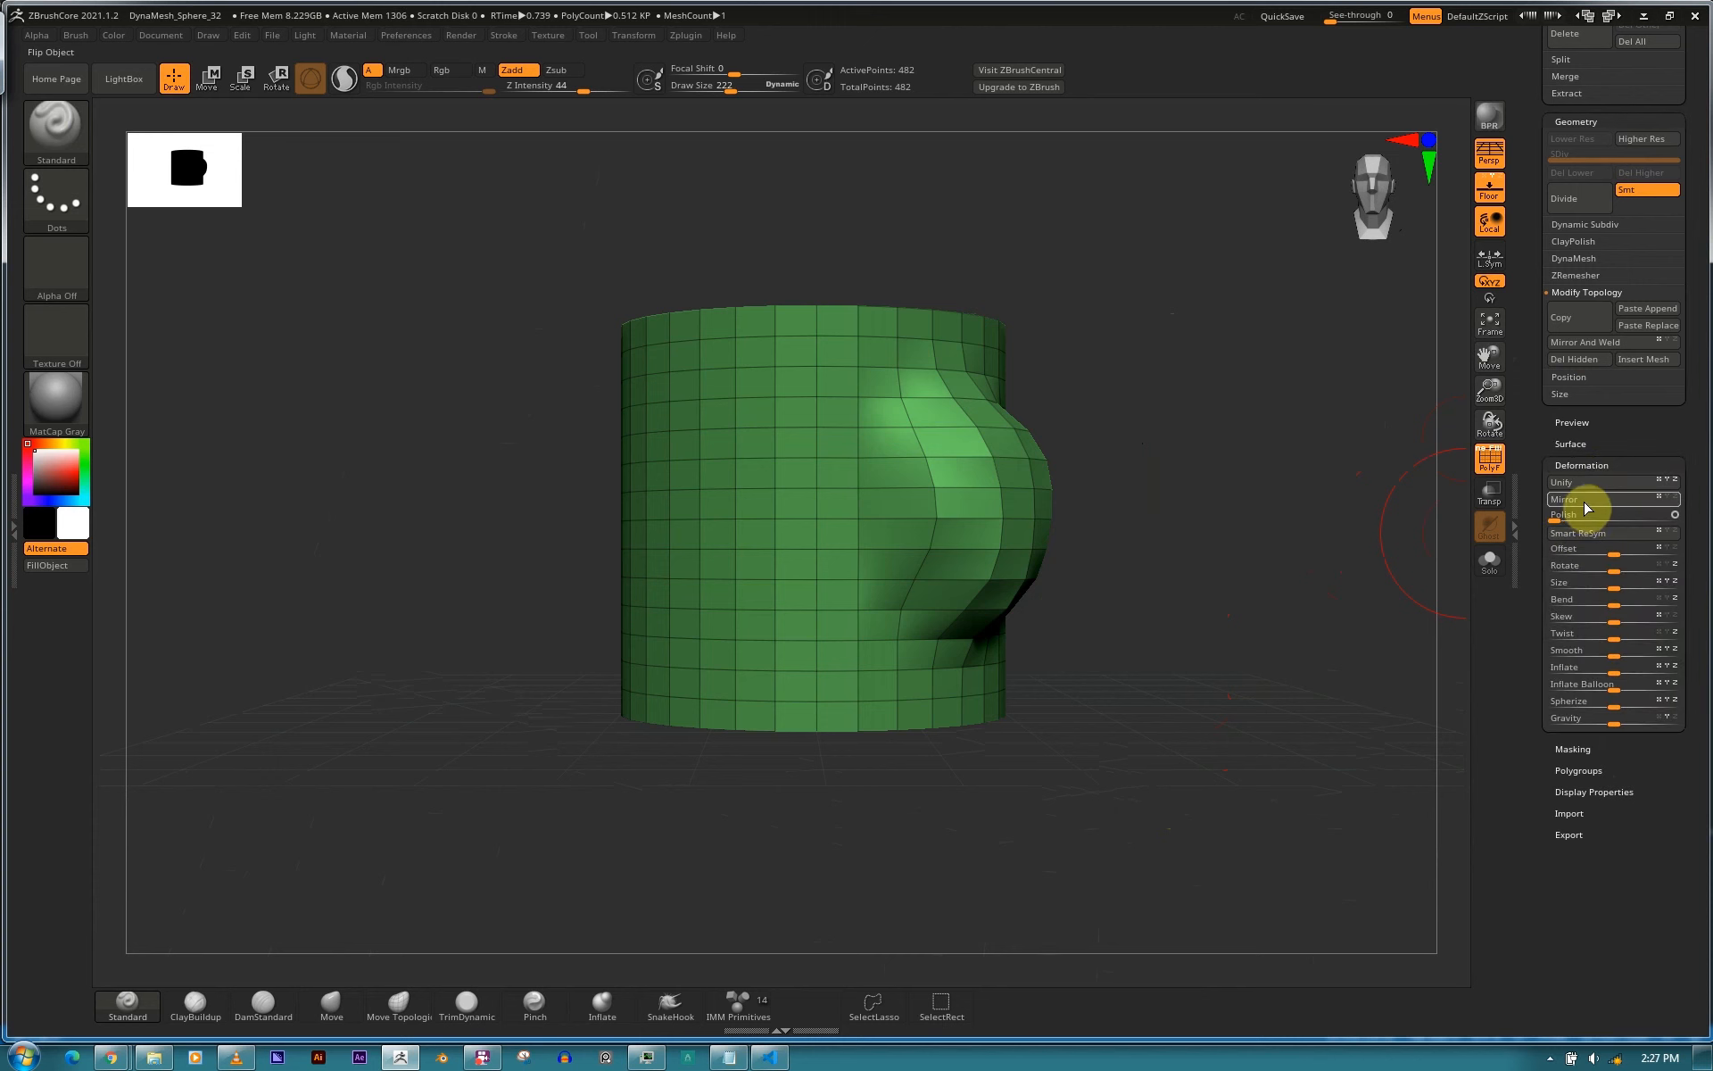
pyautogui.click(1586, 503)
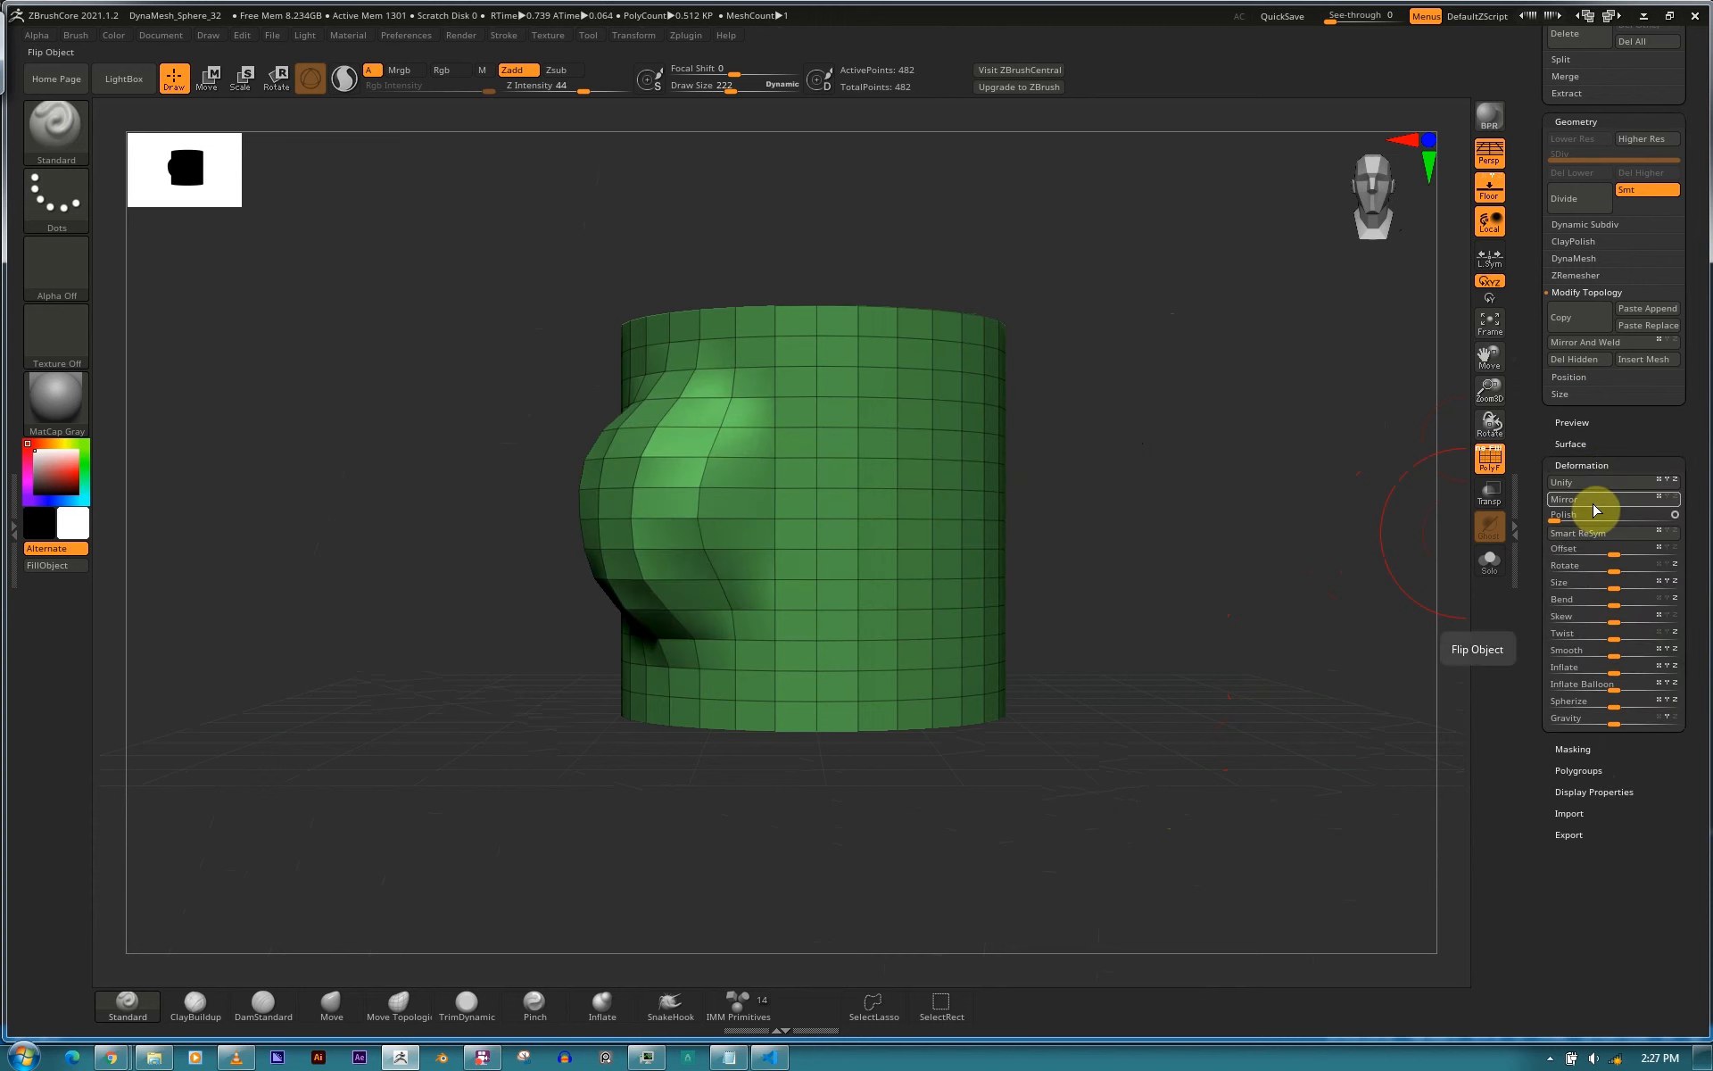
pyautogui.click(1589, 348)
pyautogui.moveTo(1247, 421); pyautogui.dragTo(1179, 536)
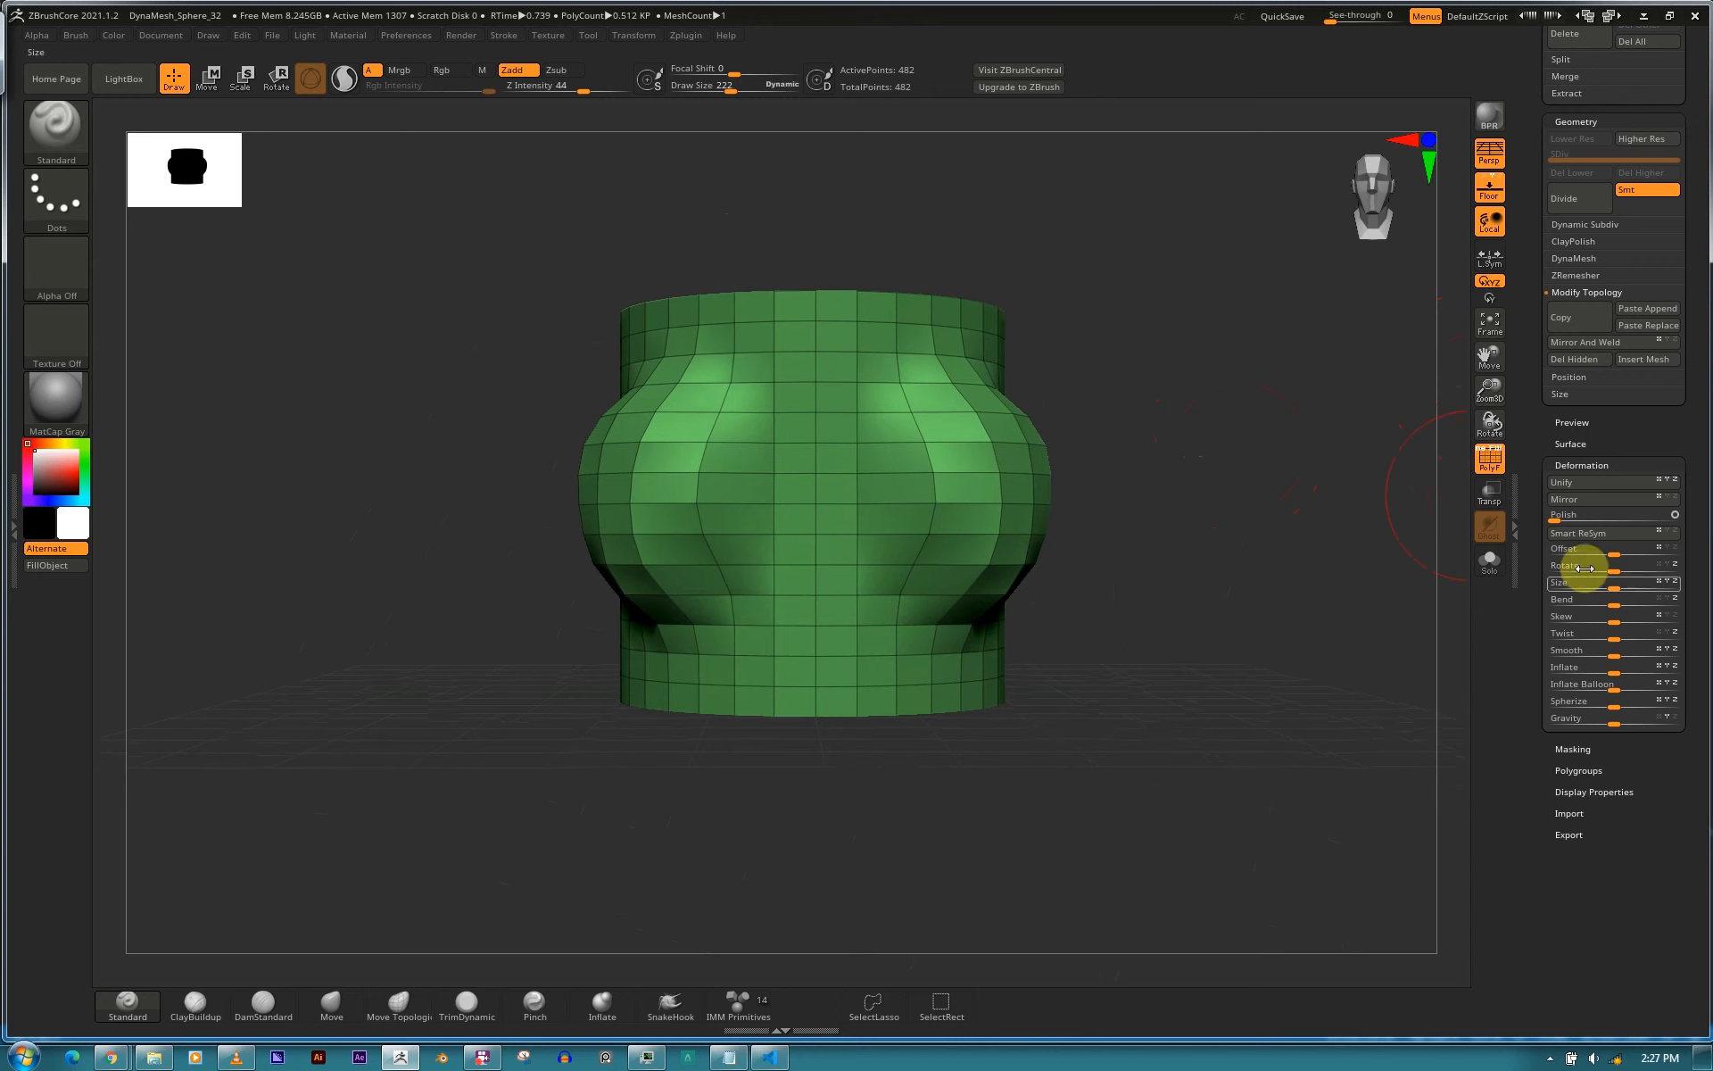
# Collapse the Deformation settings and review the Geometry subsections, including Modify Topology and Size.
pyautogui.moveTo(1600, 473); pyautogui.dragTo(1602, 451)
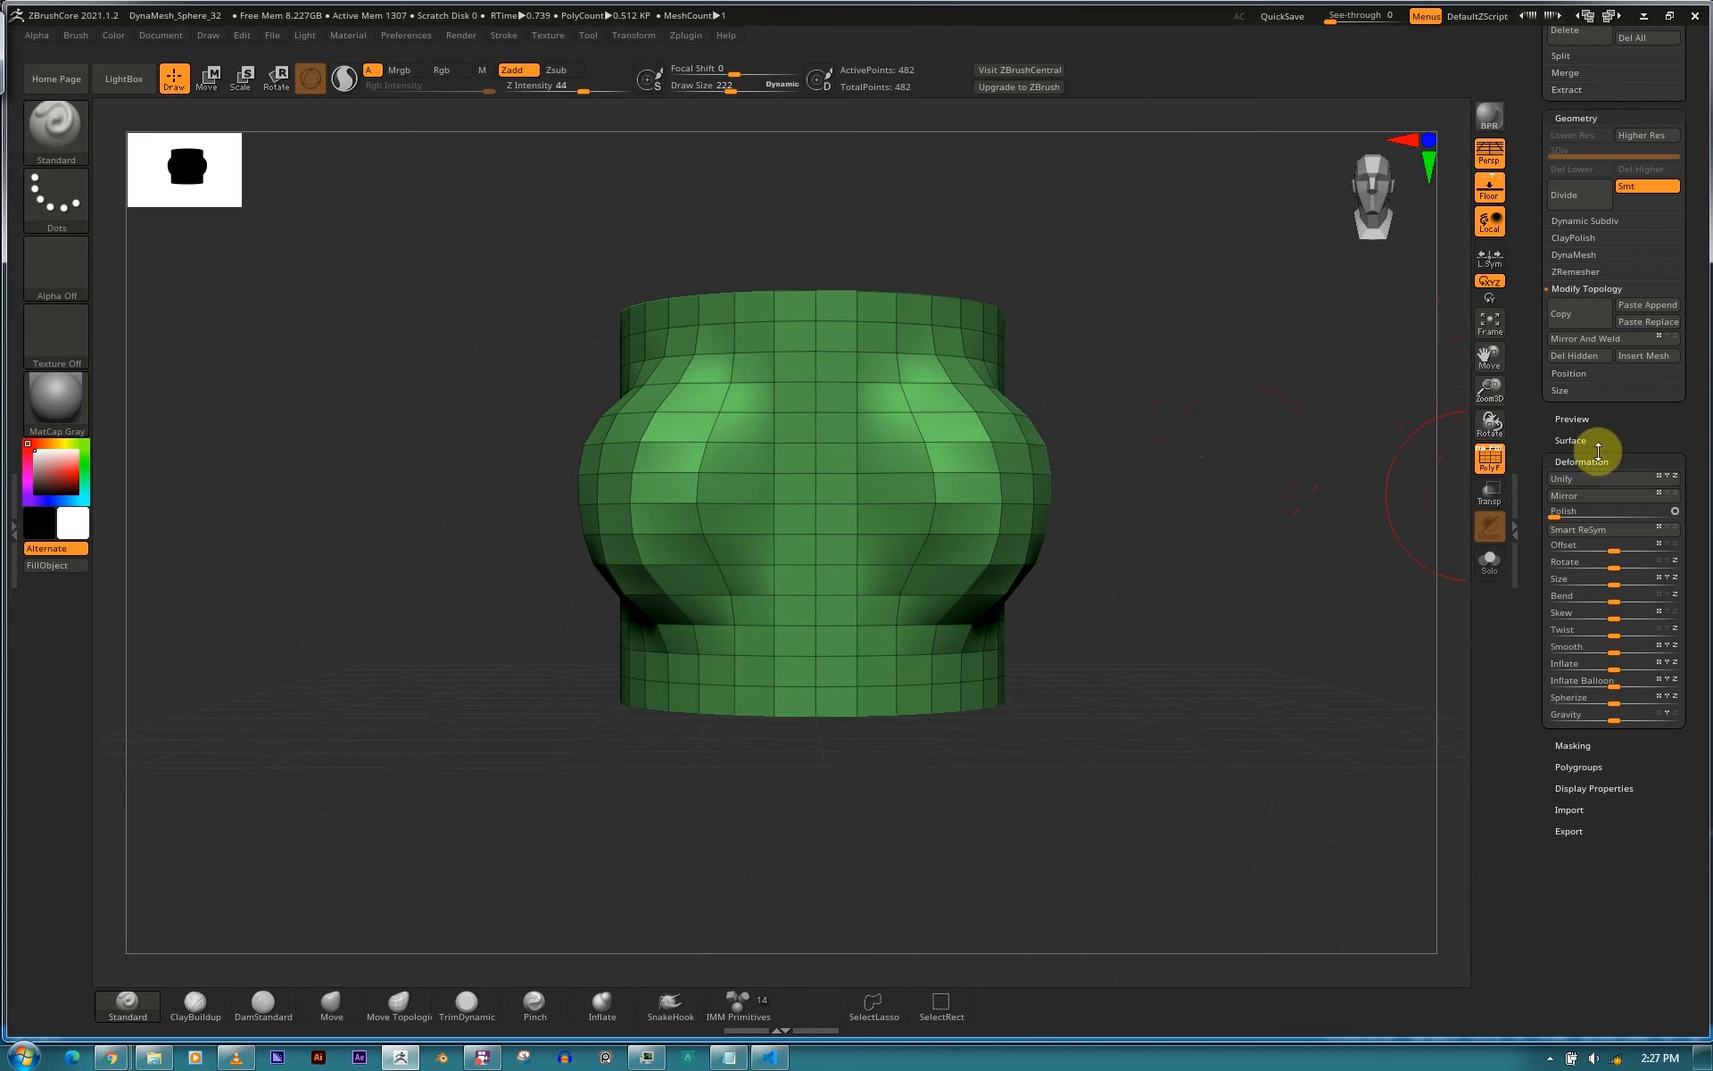
pyautogui.click(1591, 457)
pyautogui.keyDown('alt'); pyautogui.moveTo(1243, 539); pyautogui.dragTo(1246, 558); pyautogui.keyUp('alt')
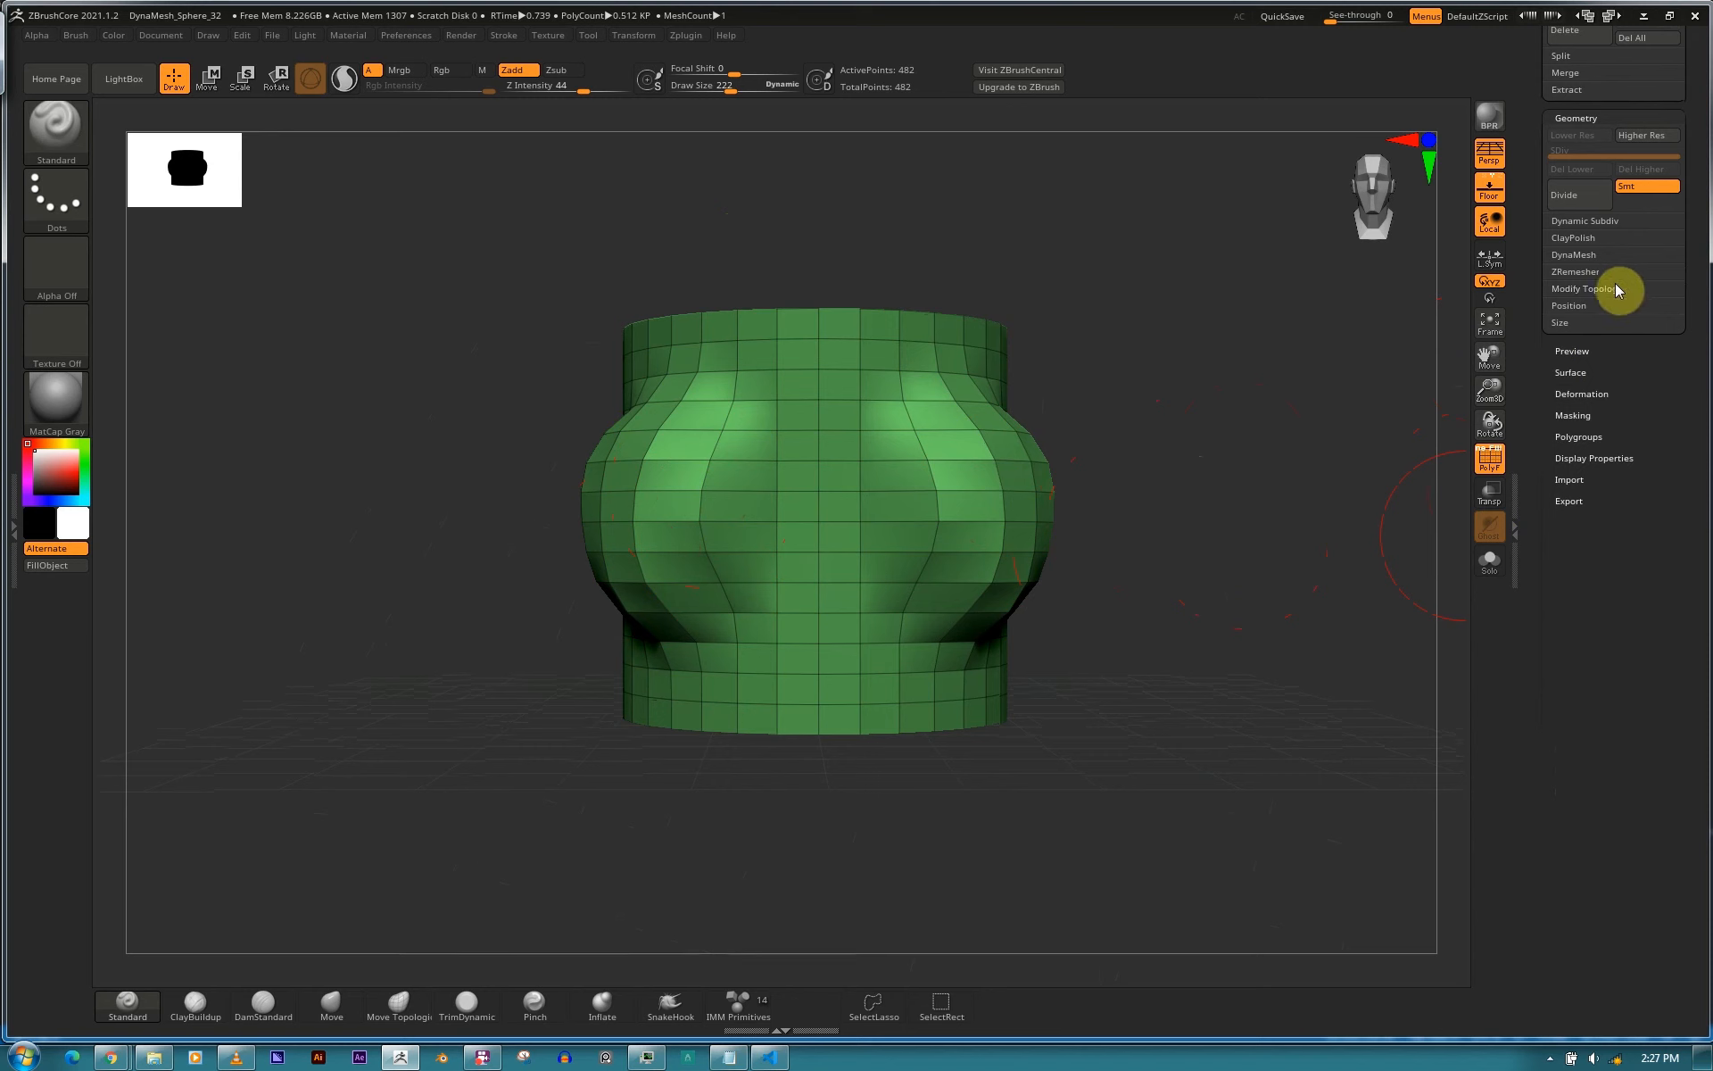
pyautogui.moveTo(1686, 283)
pyautogui.mouseDown()
pyautogui.moveTo(1694, 230)
pyautogui.moveTo(1689, 310)
pyautogui.mouseUp()
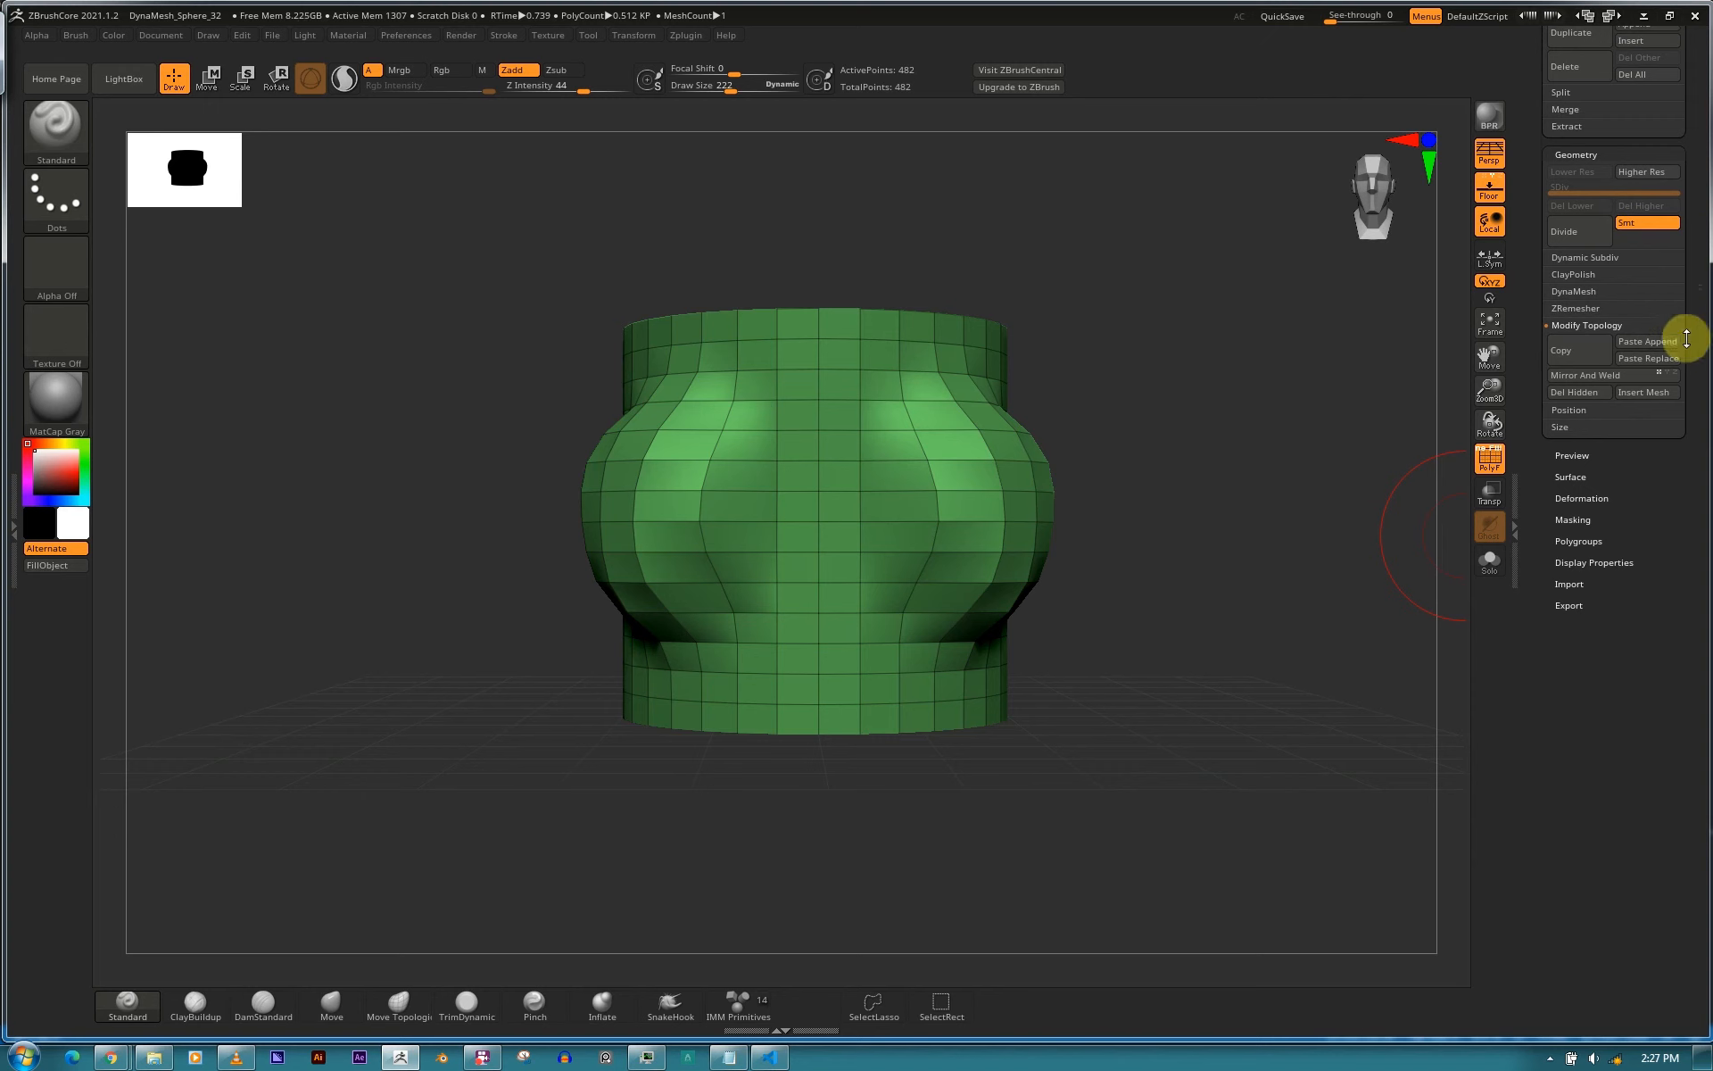
pyautogui.moveTo(1695, 330); pyautogui.dragTo(1695, 174)
pyautogui.click(1608, 216)
pyautogui.click(1610, 218)
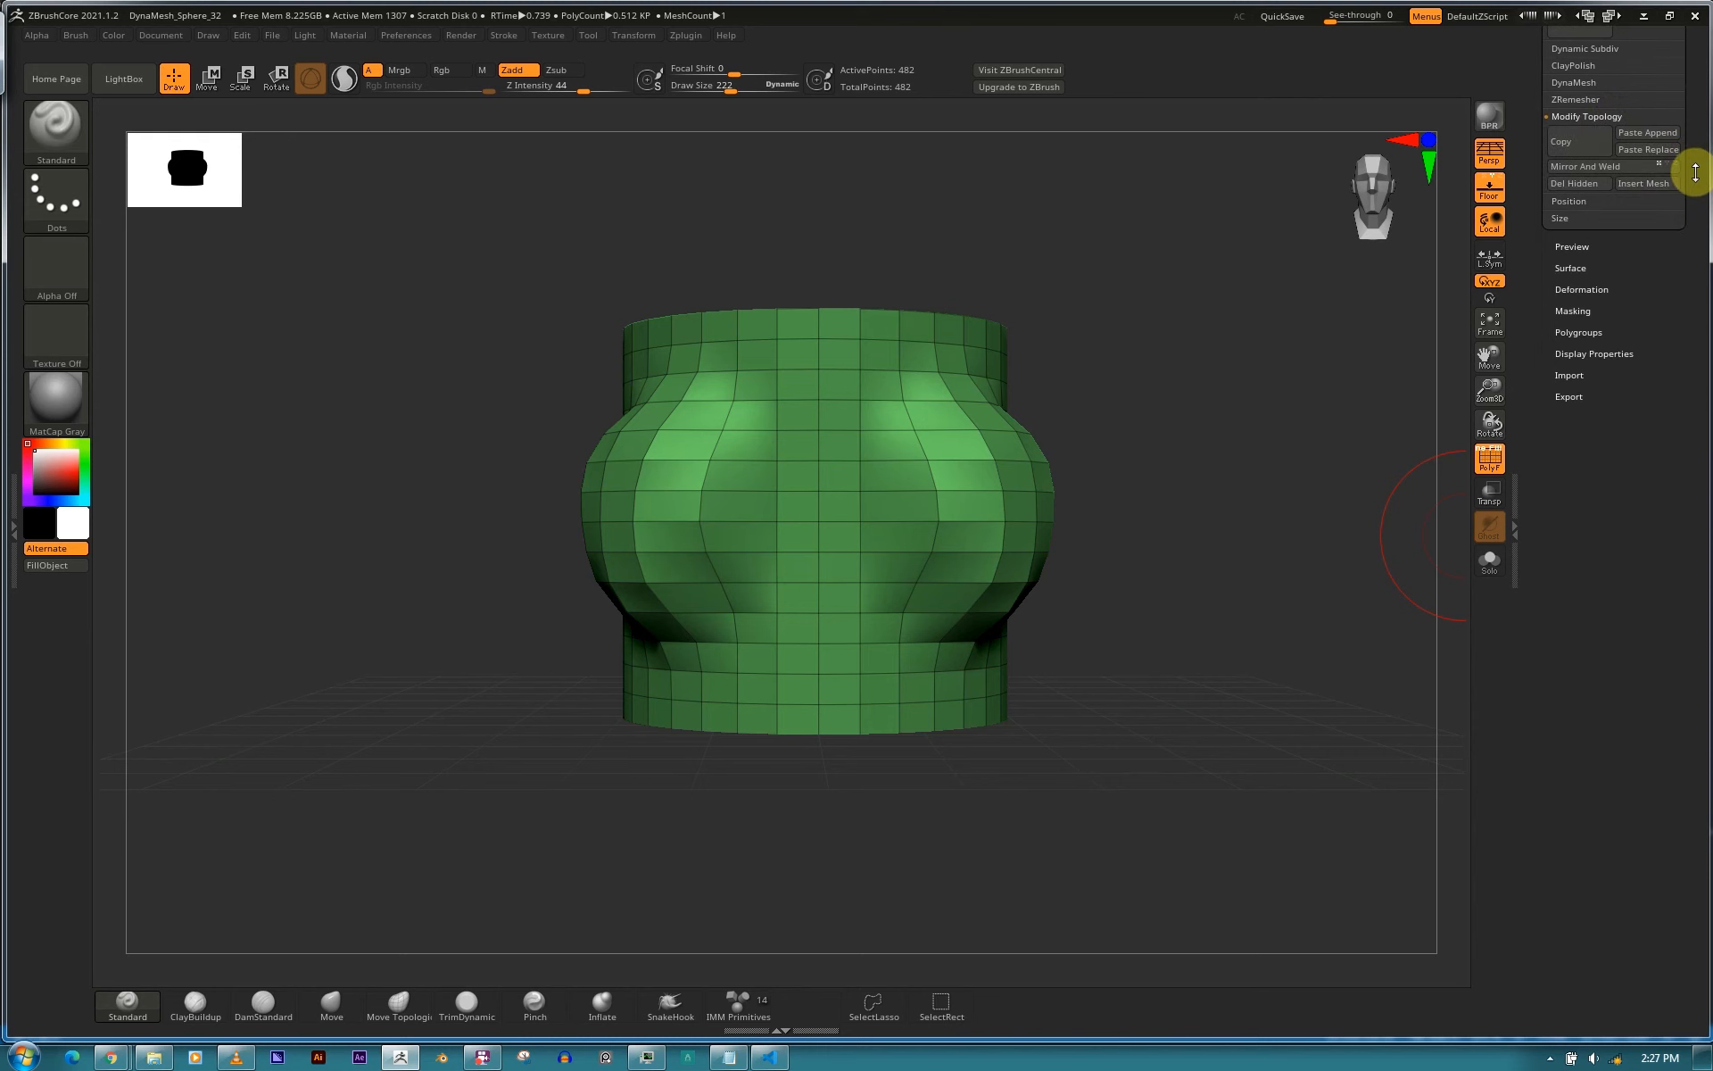
pyautogui.moveTo(1672, 276); pyautogui.dragTo(1675, 345)
pyautogui.moveTo(1686, 279); pyautogui.dragTo(1689, 321)
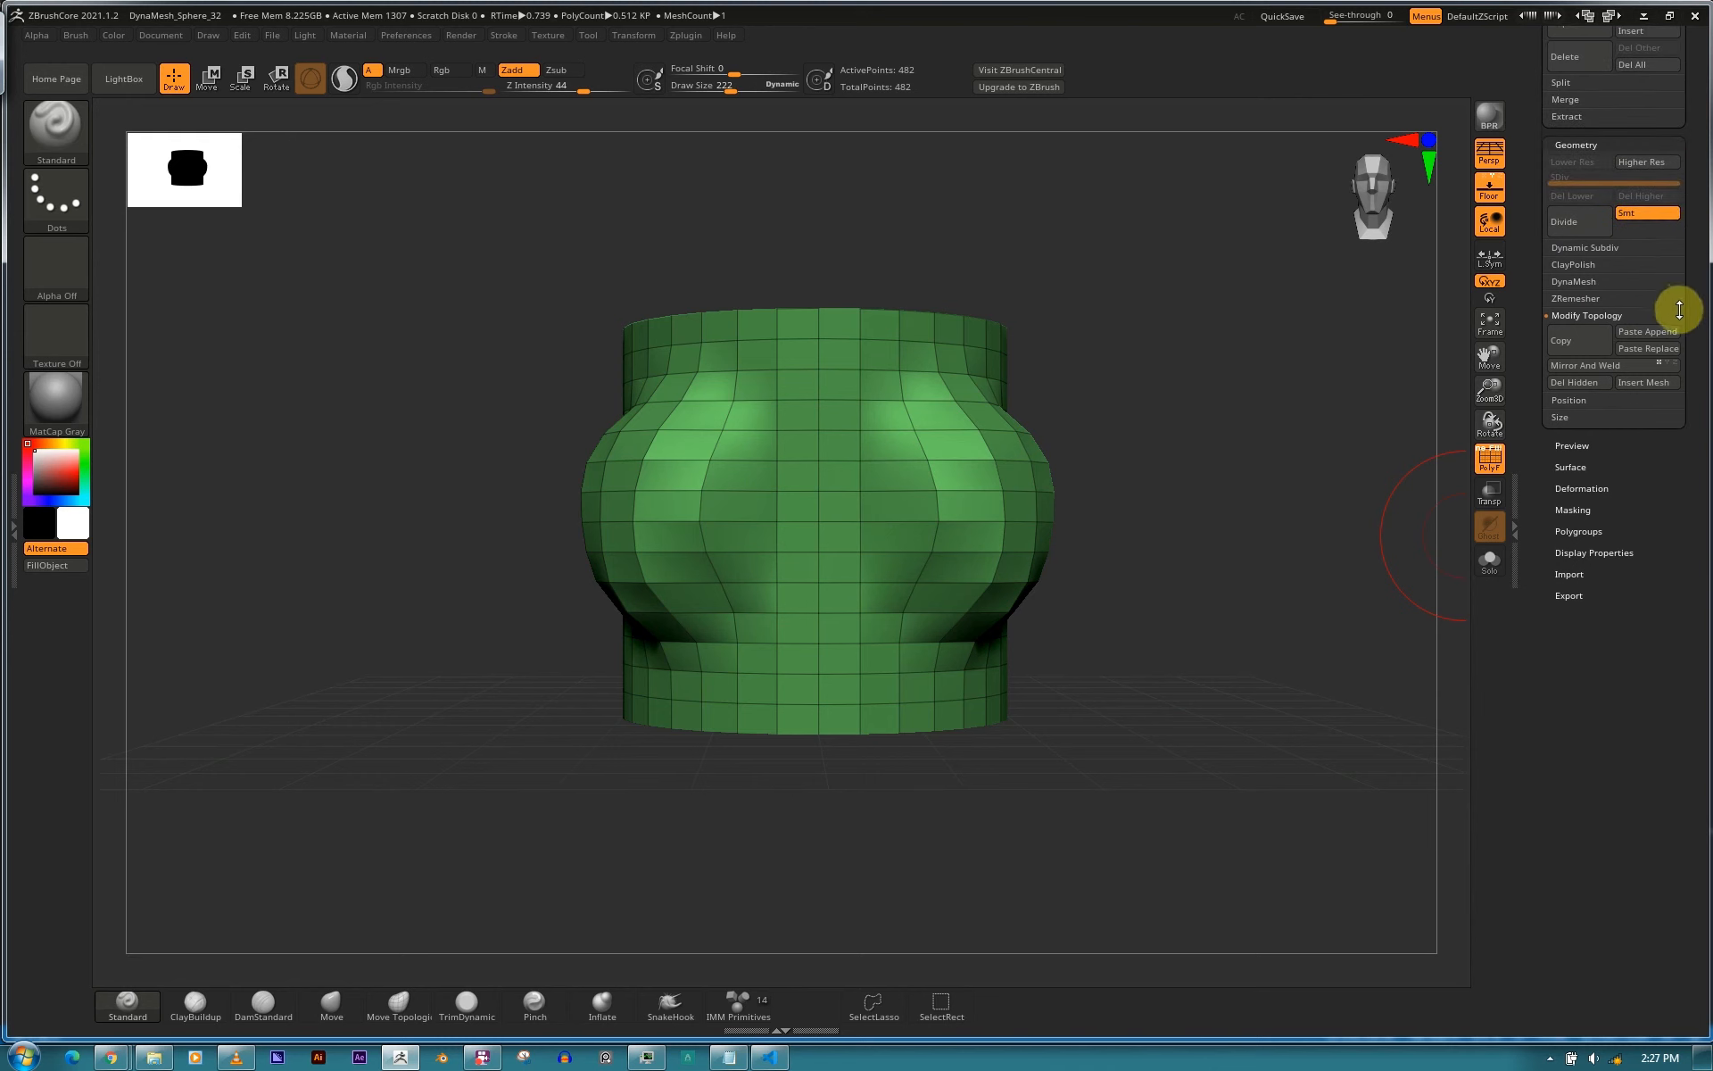
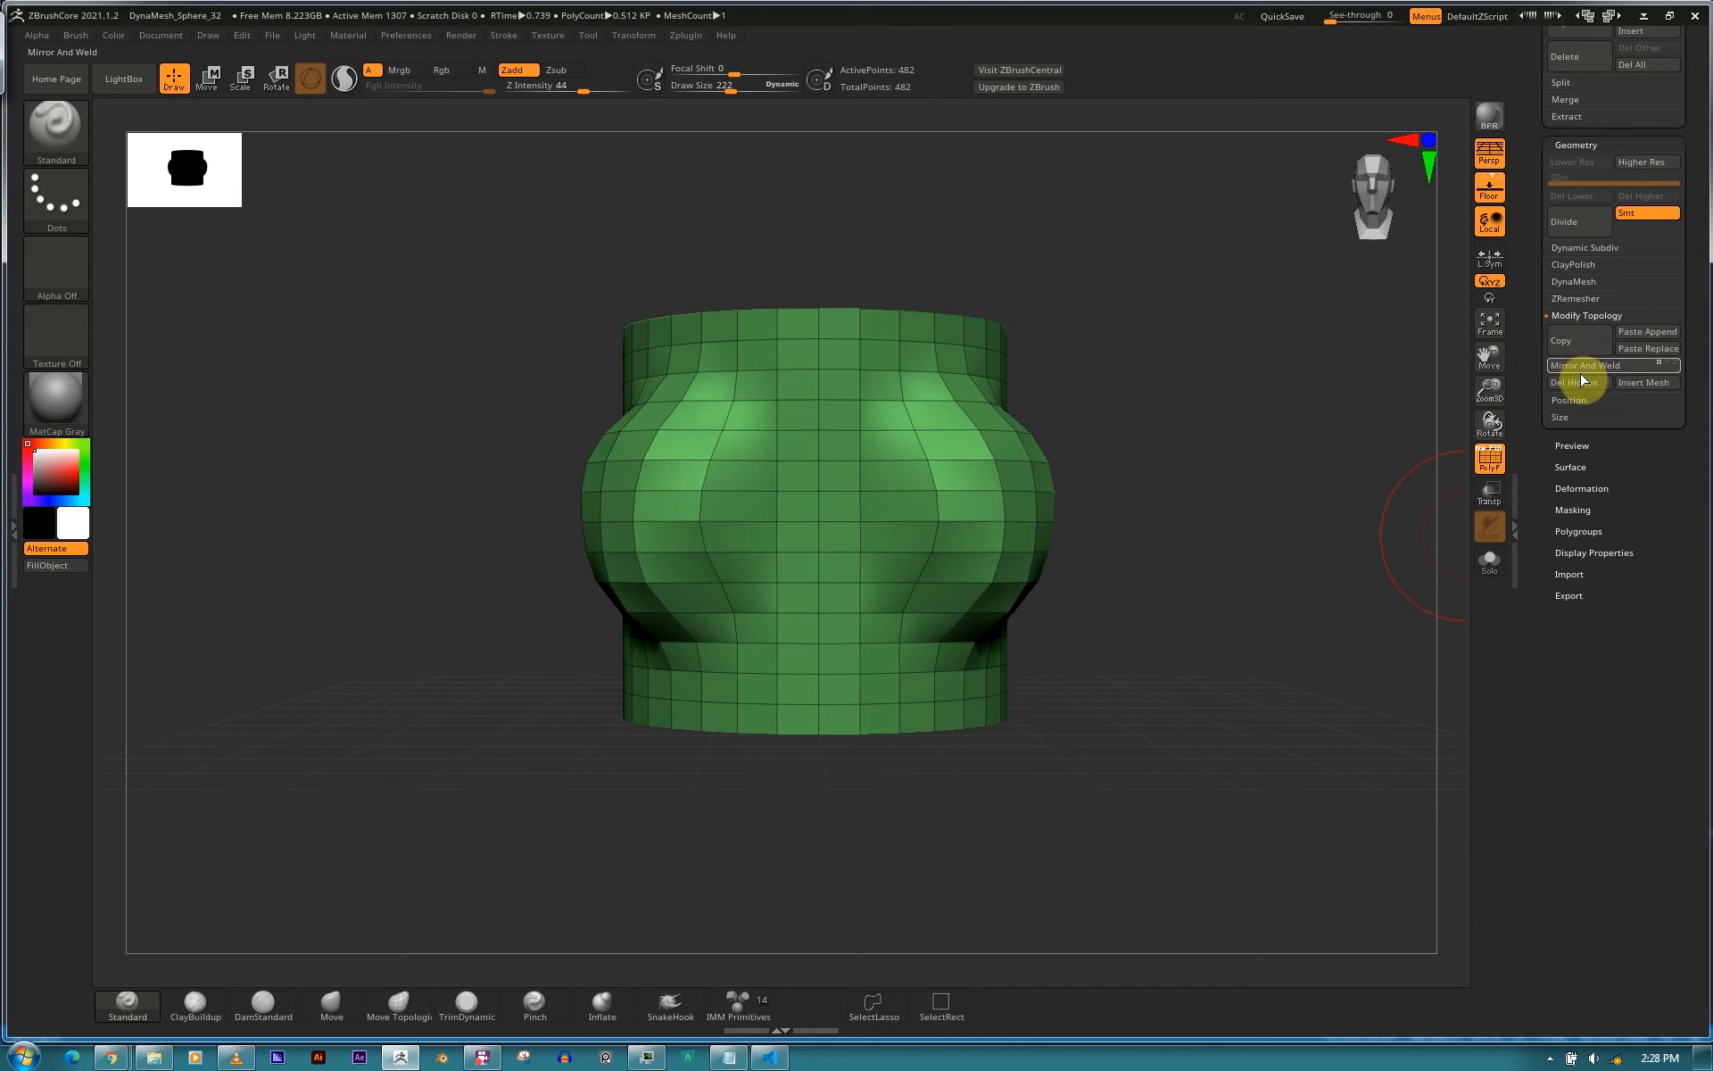
# Hide a rectangular region on the cylinder's right side and remove it permanently with Del Hidden.
pyautogui.keyDown('ctrl'); pyautogui.keyDown('shift'); pyautogui.moveTo(1259, 344); pyautogui.dragTo(818, 724); pyautogui.keyUp('shift'); pyautogui.keyUp('ctrl')
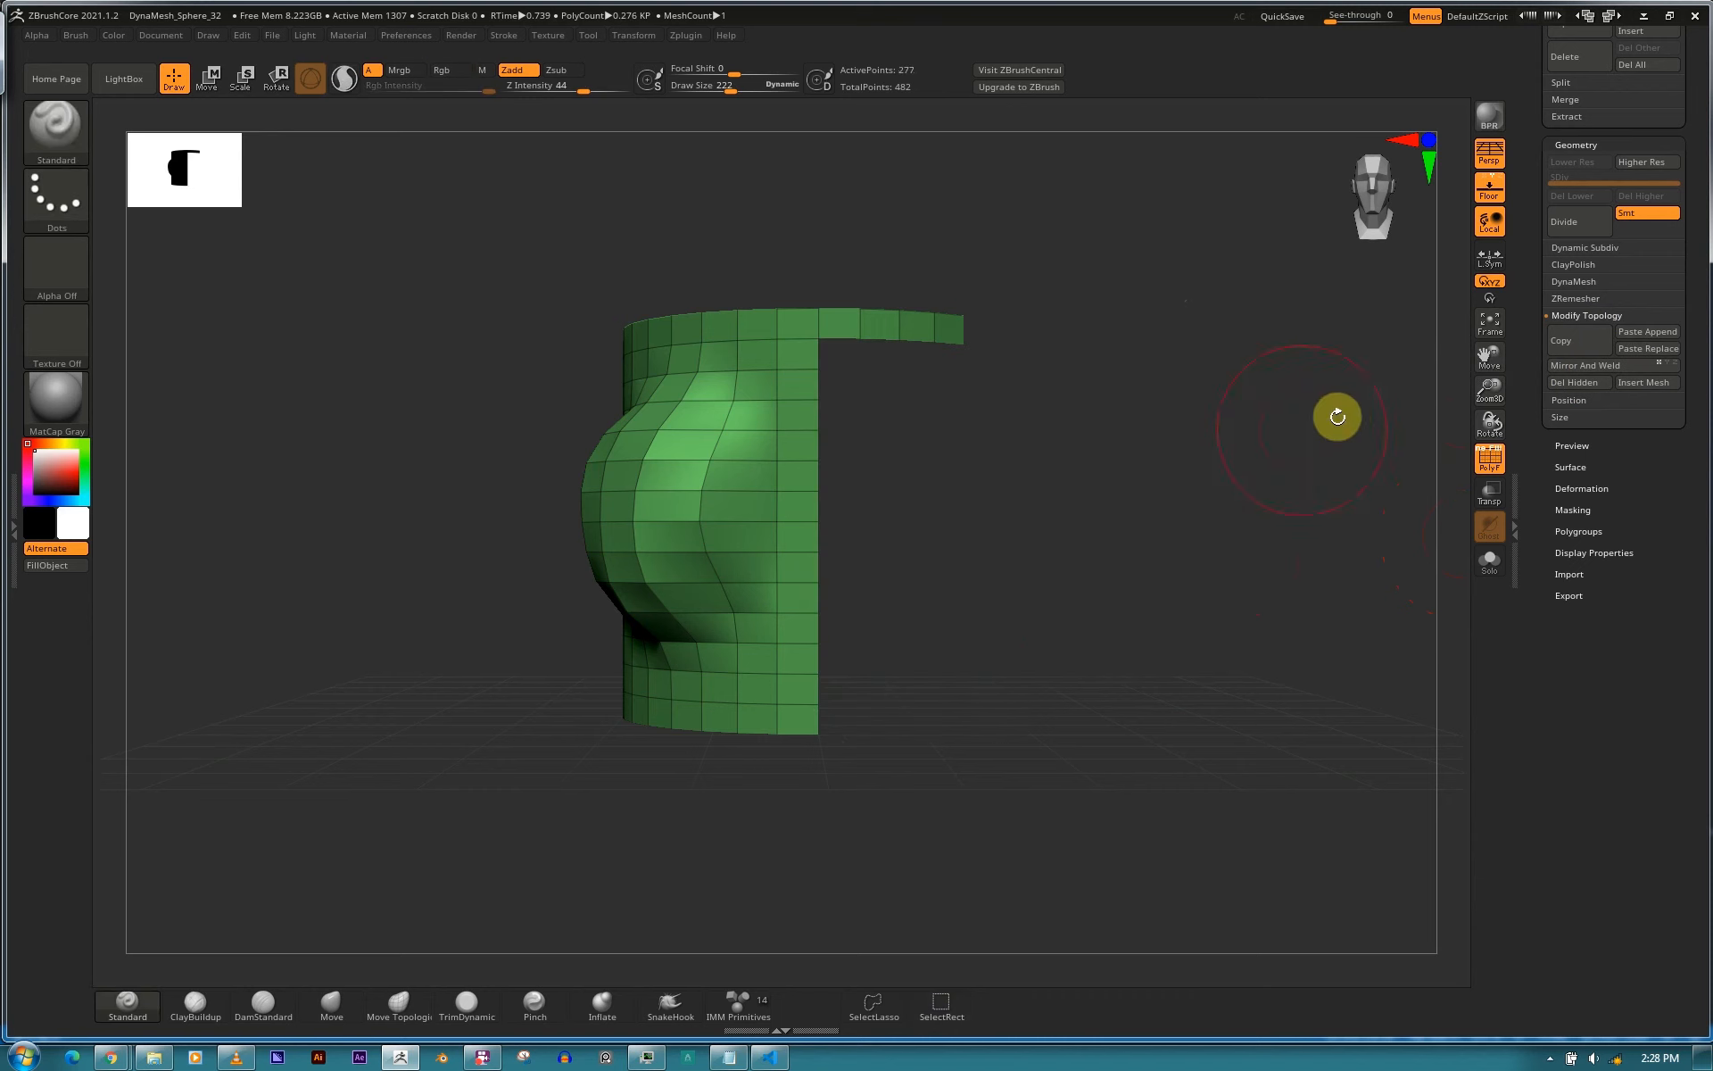
pyautogui.keyDown('ctrl'); pyautogui.keyDown('shift'); pyautogui.click(1160, 446); pyautogui.keyUp('shift'); pyautogui.keyUp('ctrl')
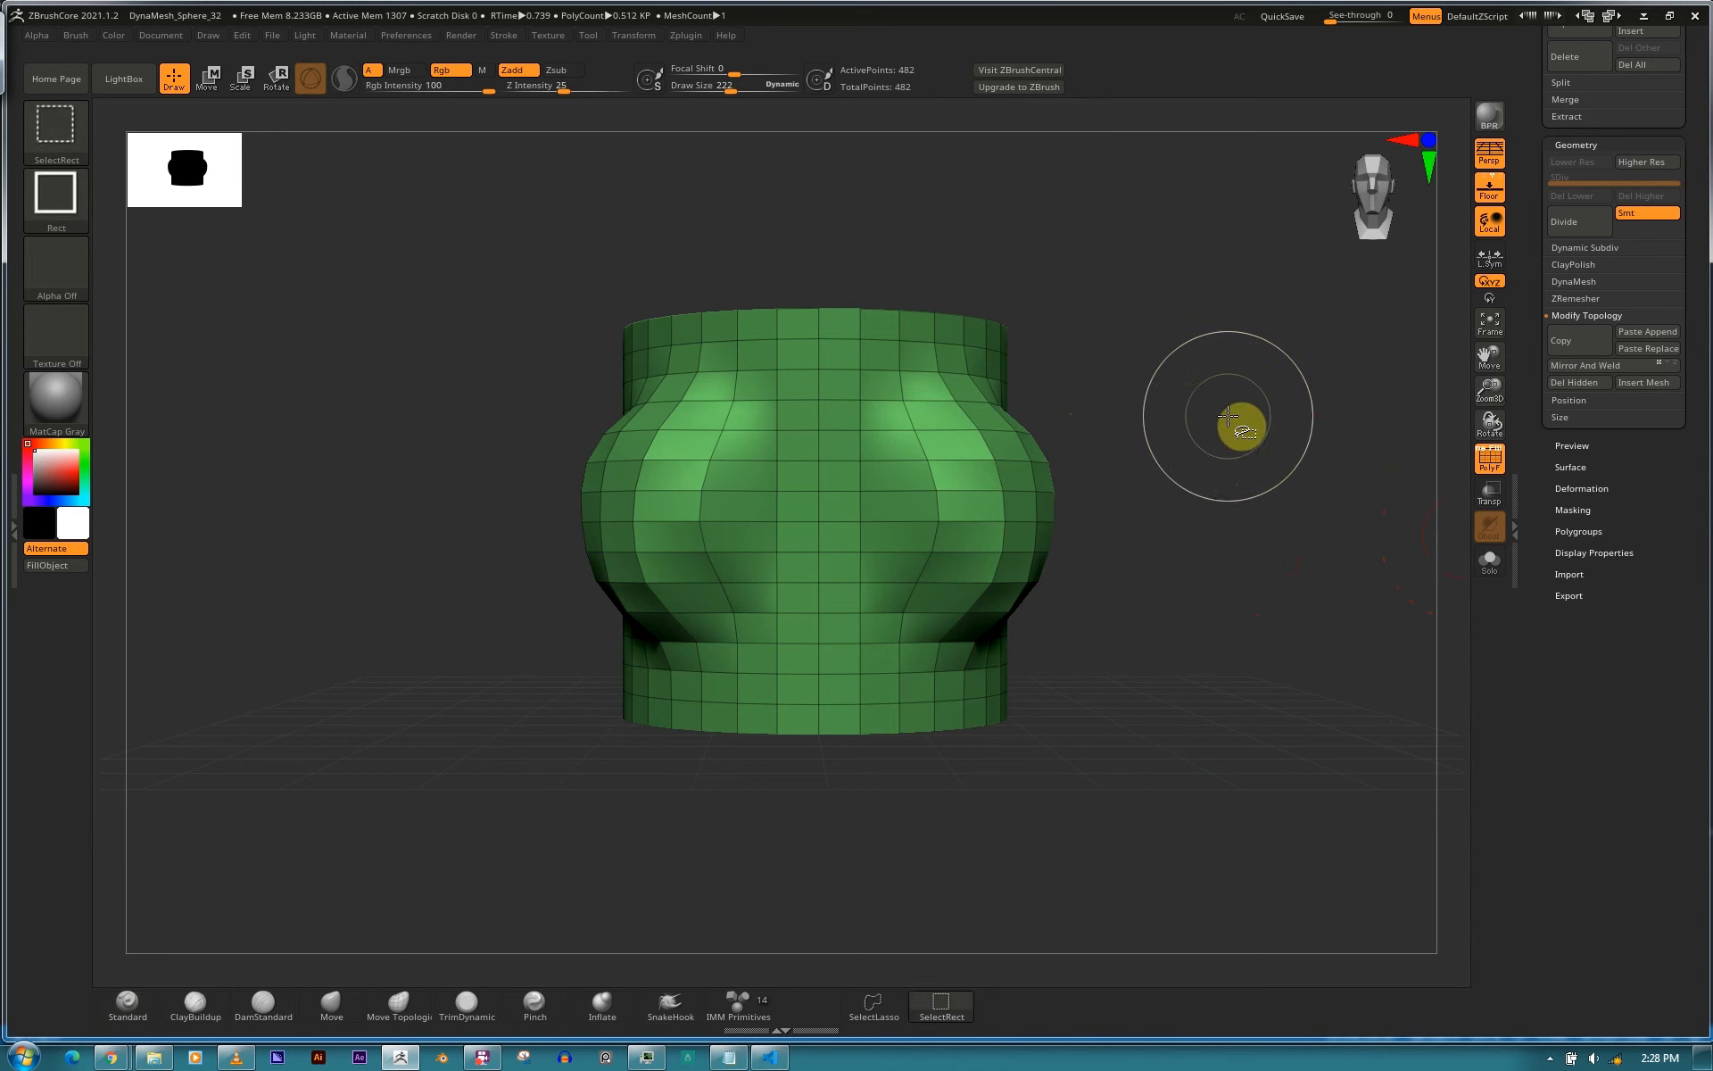
pyautogui.keyDown('ctrl'); pyautogui.keyDown('shift'); pyautogui.moveTo(1261, 408); pyautogui.dragTo(801, 704); pyautogui.keyUp('shift'); pyautogui.keyUp('ctrl')
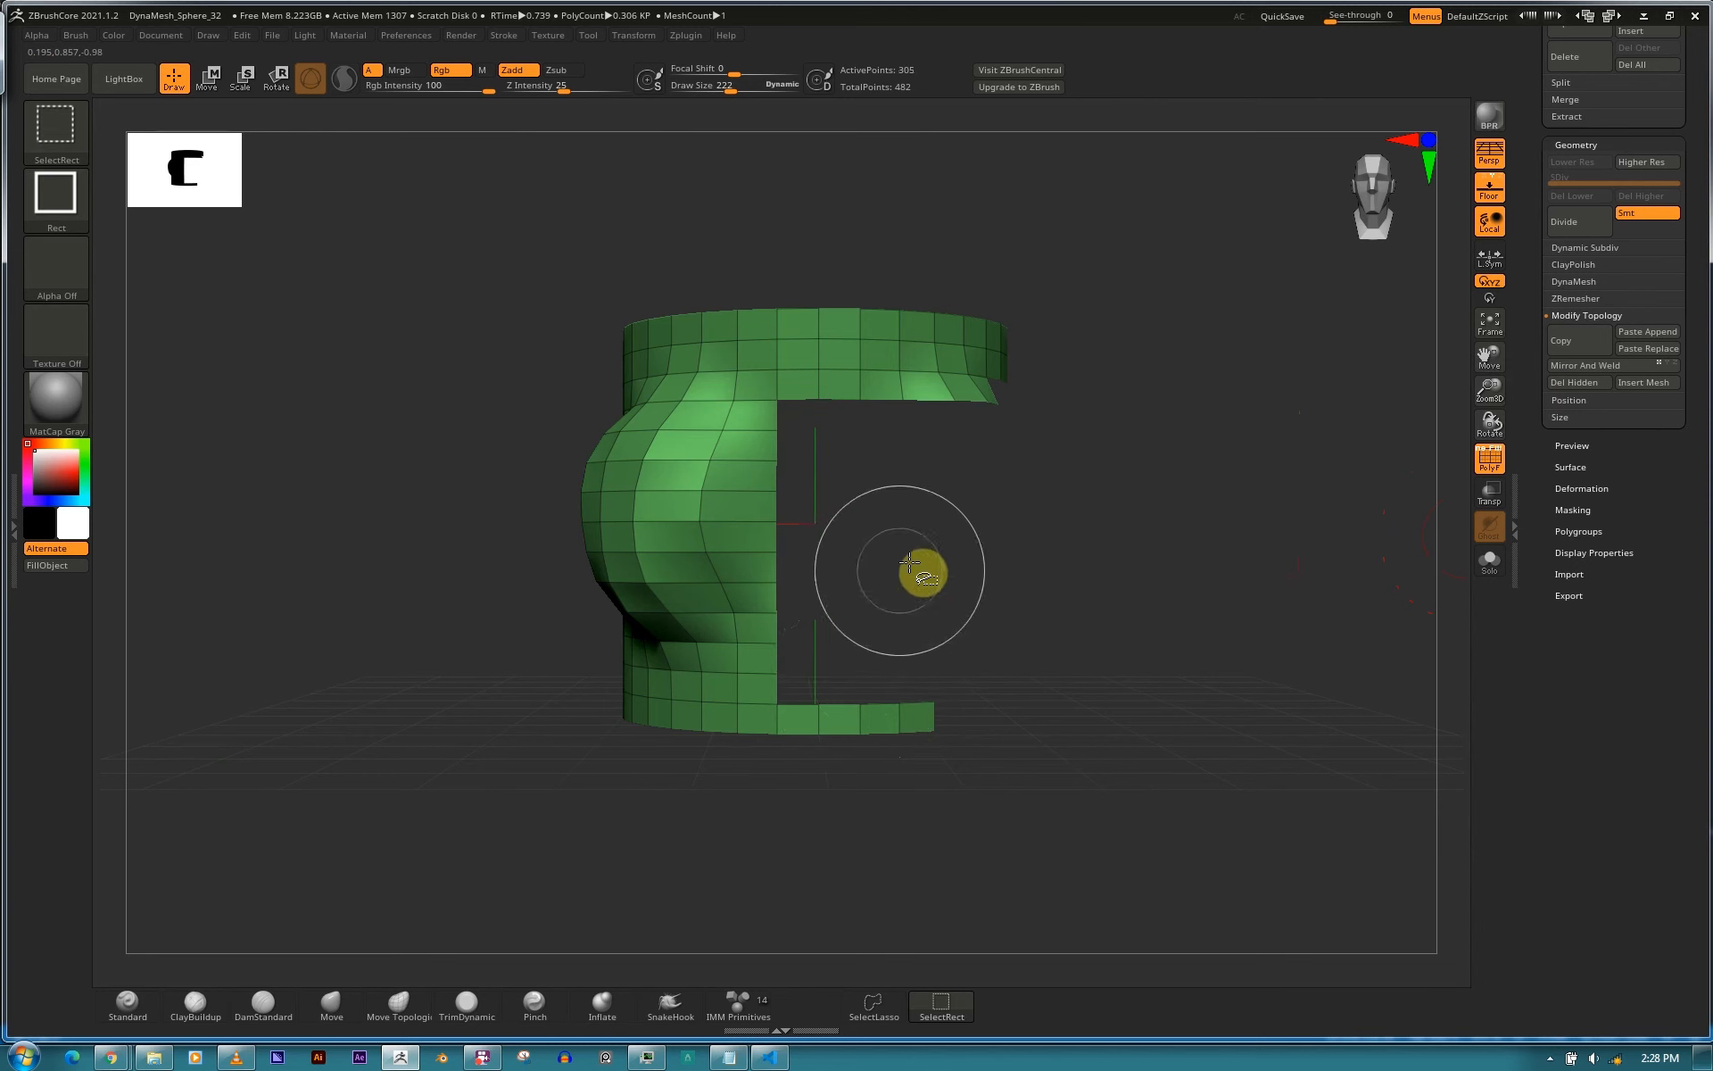
pyautogui.moveTo(1143, 512); pyautogui.dragTo(946, 485)
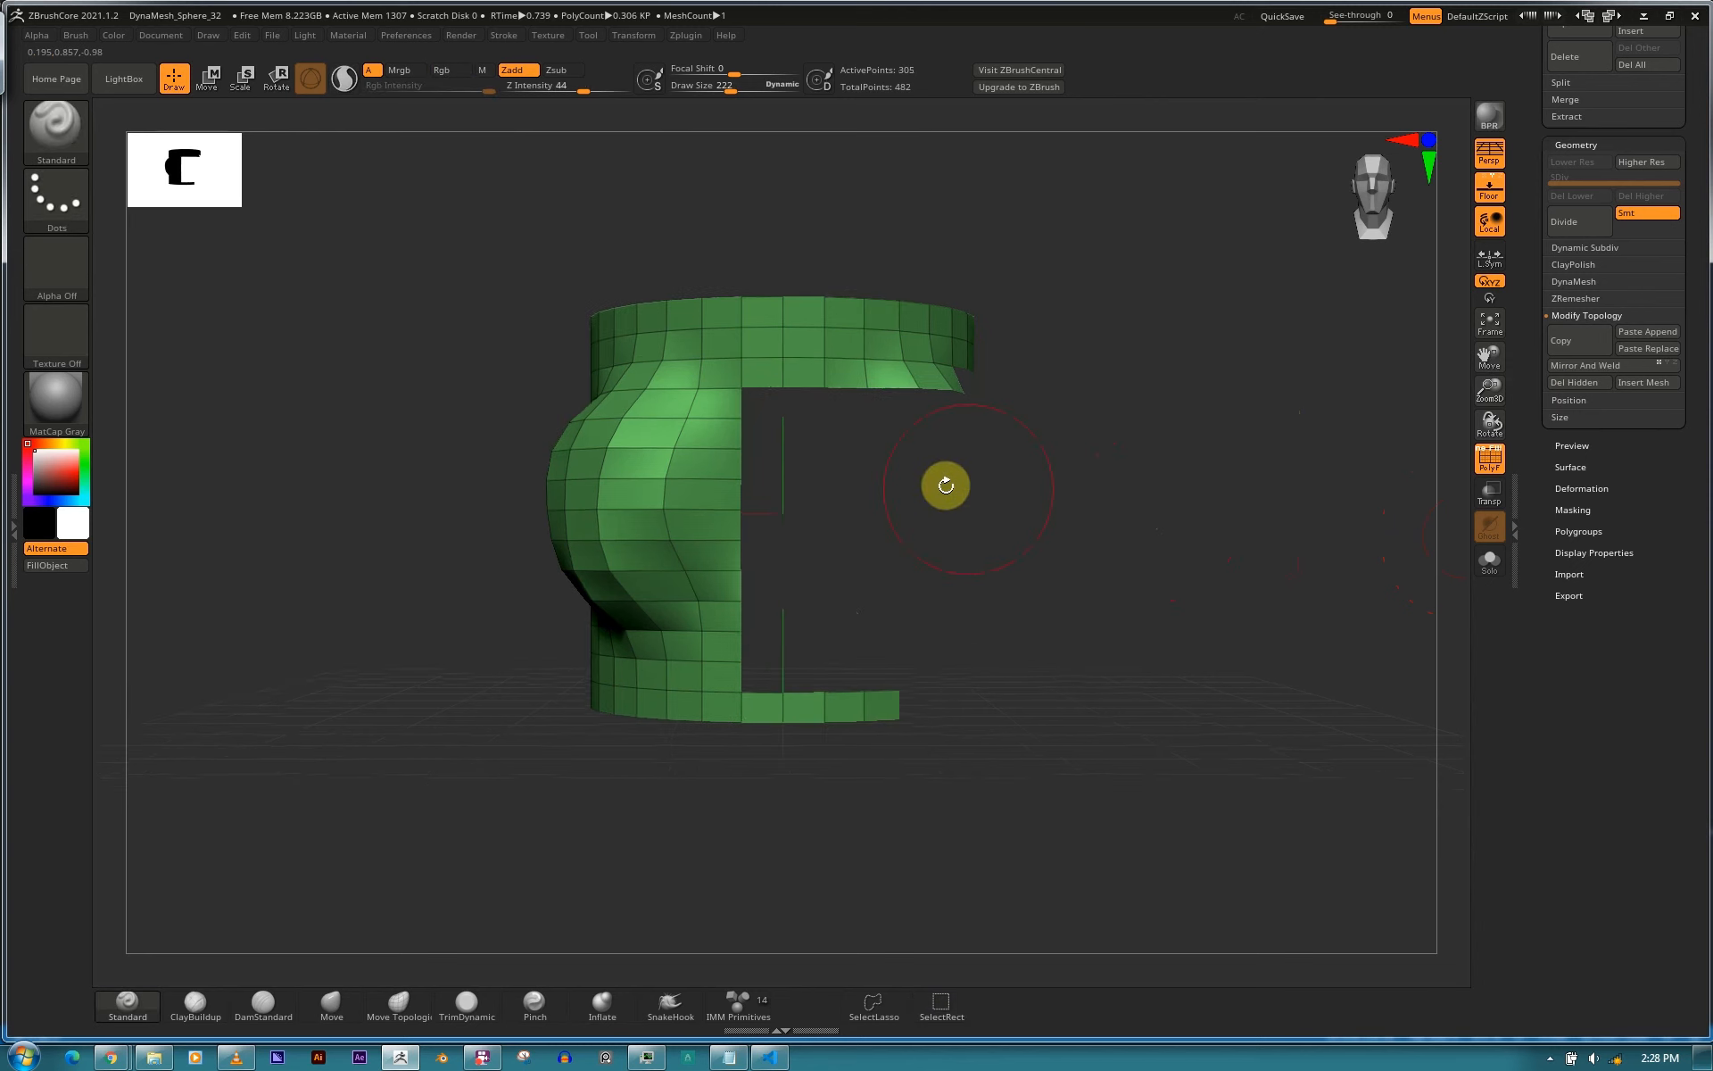
pyautogui.click(1580, 382)
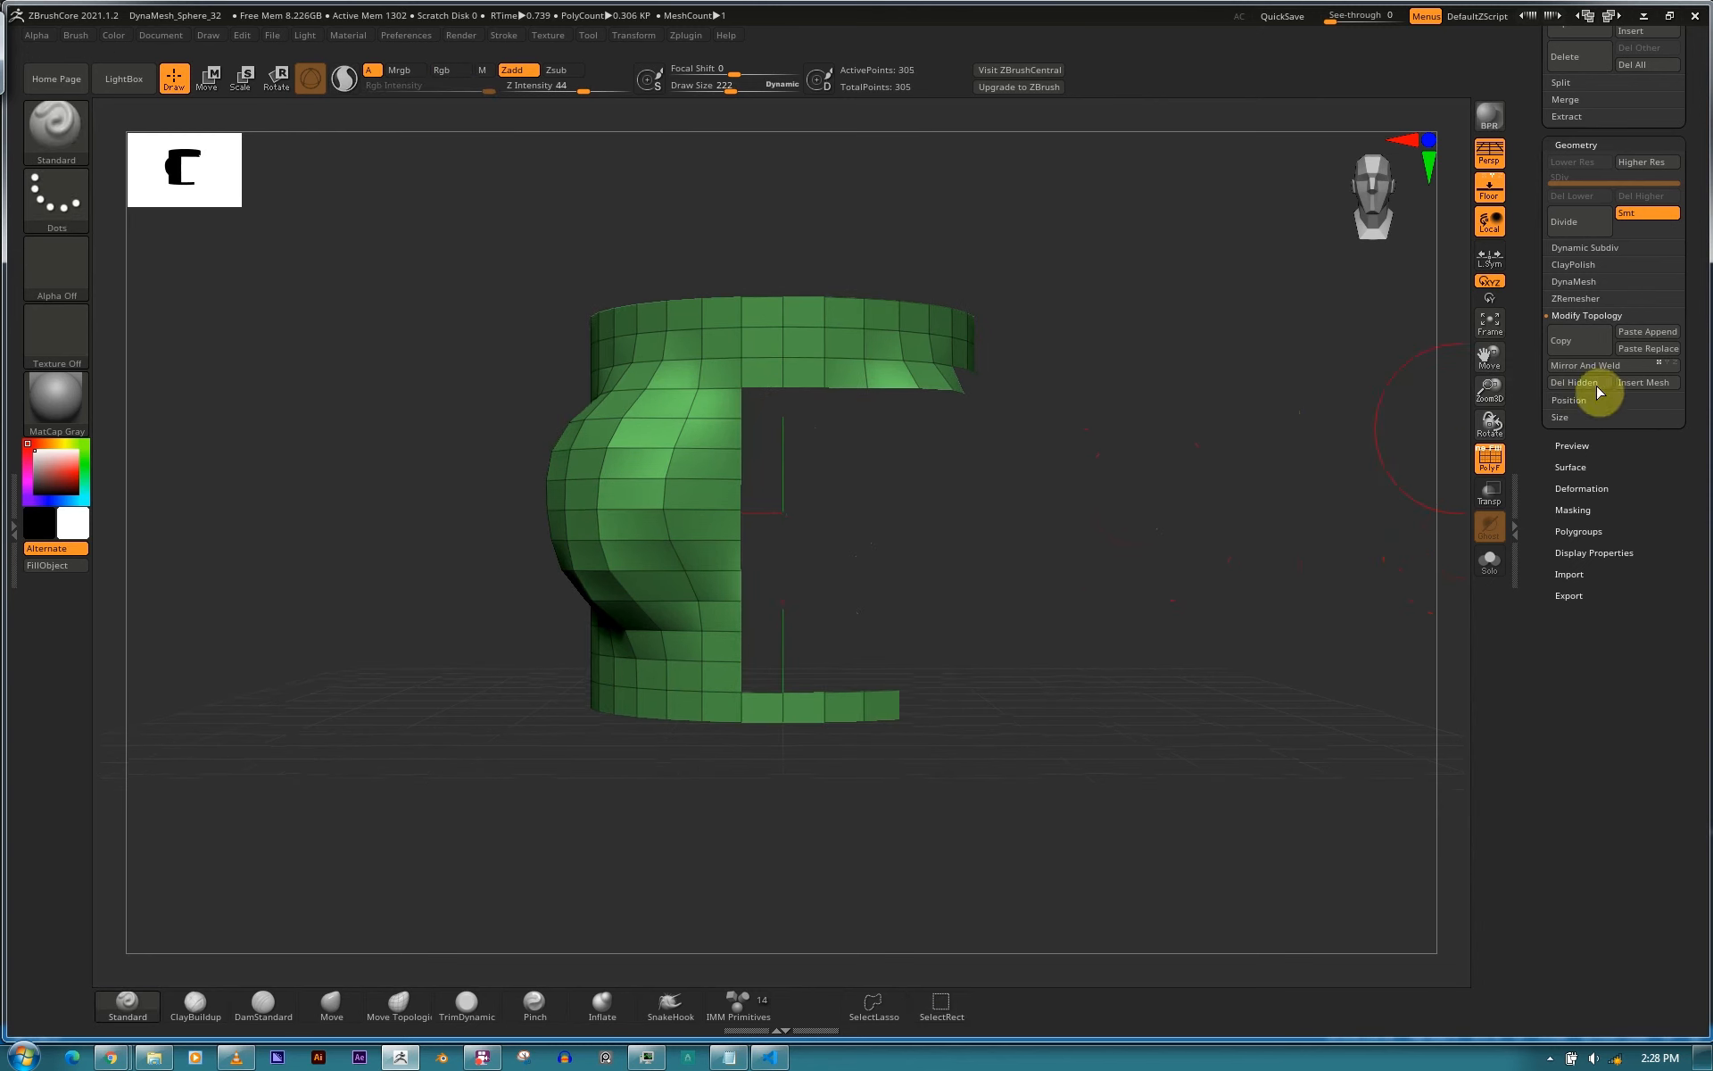
# Inspect the cut mesh from below and turn on Double-sided display for it.
pyautogui.moveTo(1143, 512); pyautogui.dragTo(1109, 371)
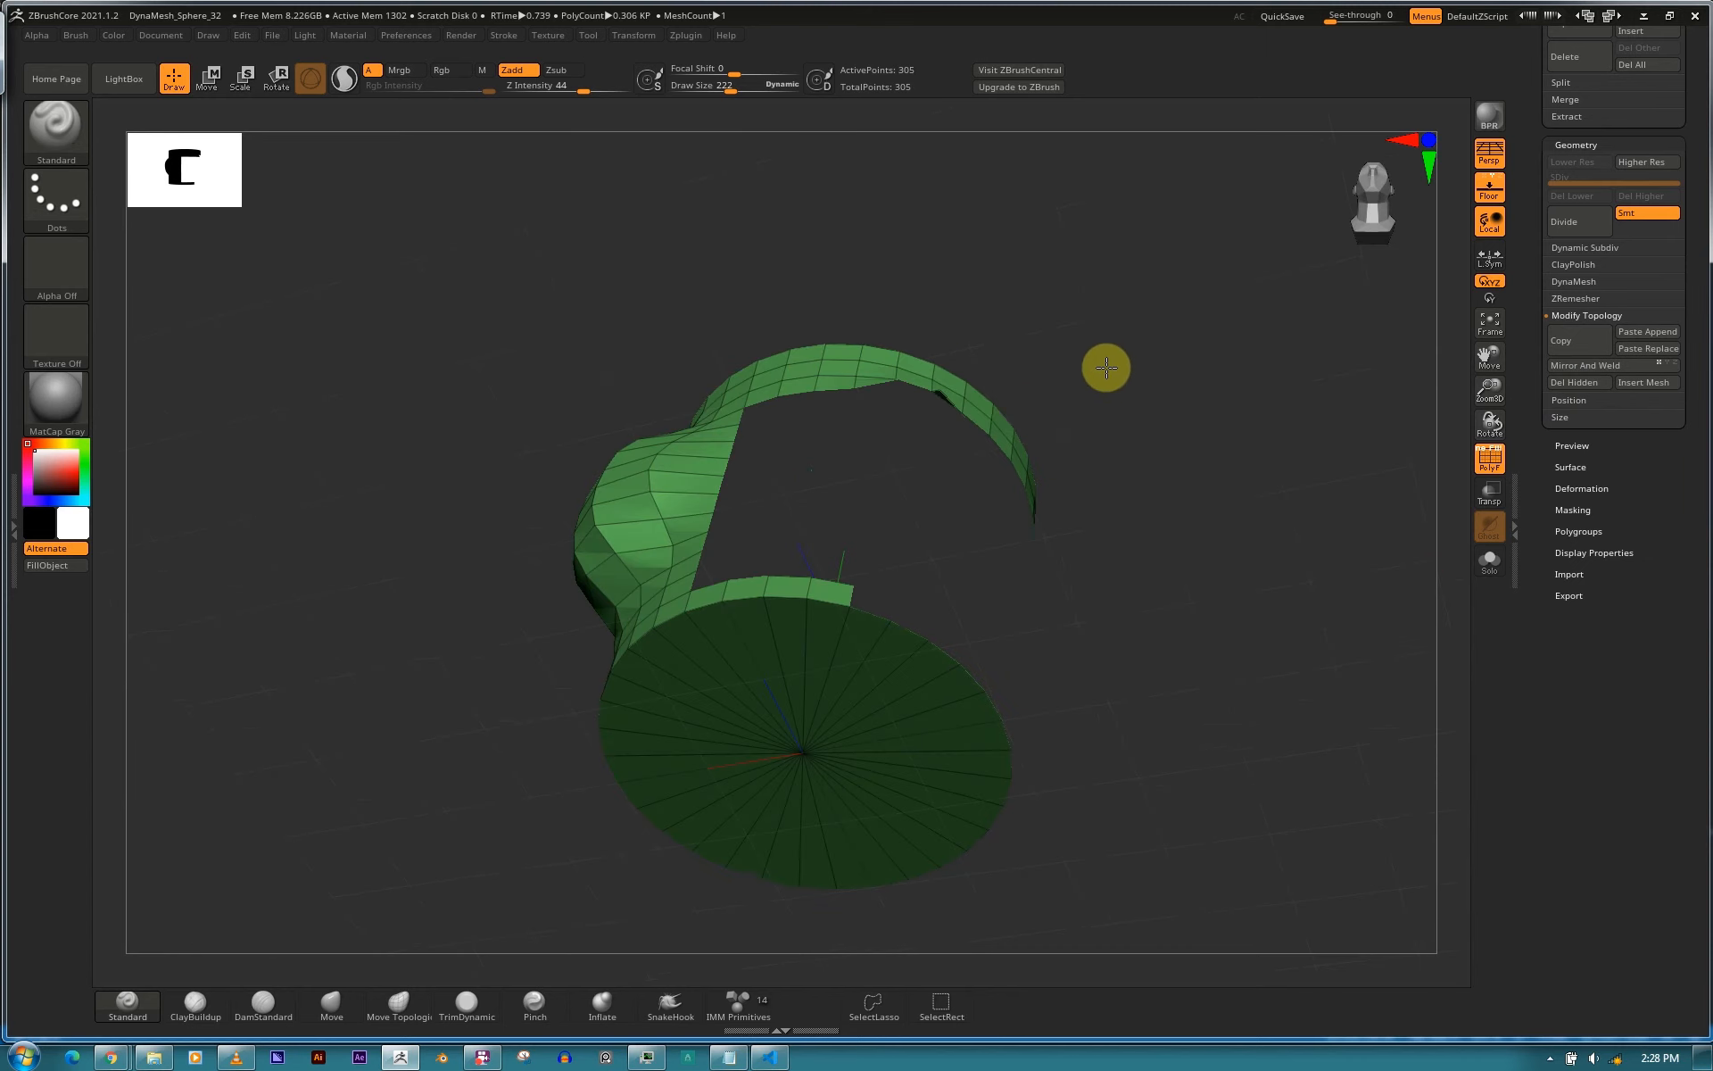
pyautogui.moveTo(1101, 518); pyautogui.dragTo(1460, 550)
pyautogui.click(1591, 551)
pyautogui.click(1569, 571)
pyautogui.moveTo(1144, 556); pyautogui.dragTo(1089, 476)
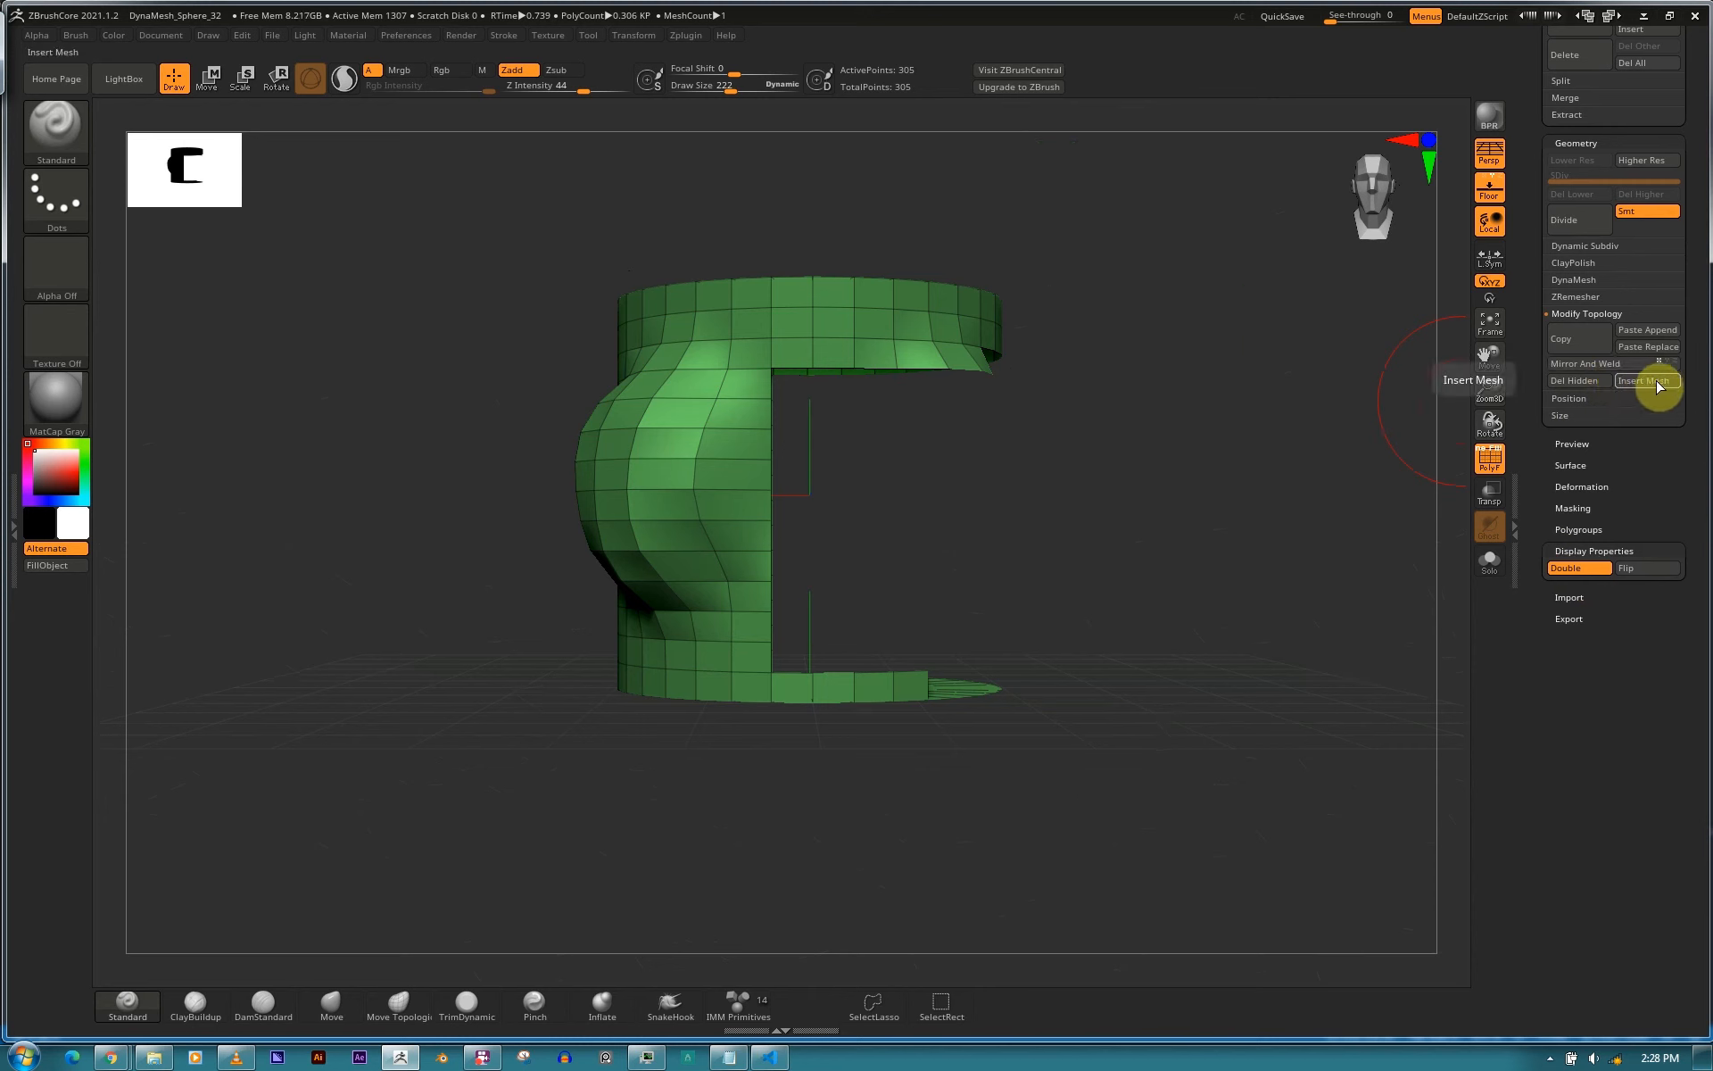
# Apply DynaMesh at resolution 128 to the cut cylinder to close its open area.
pyautogui.press('ctrl')
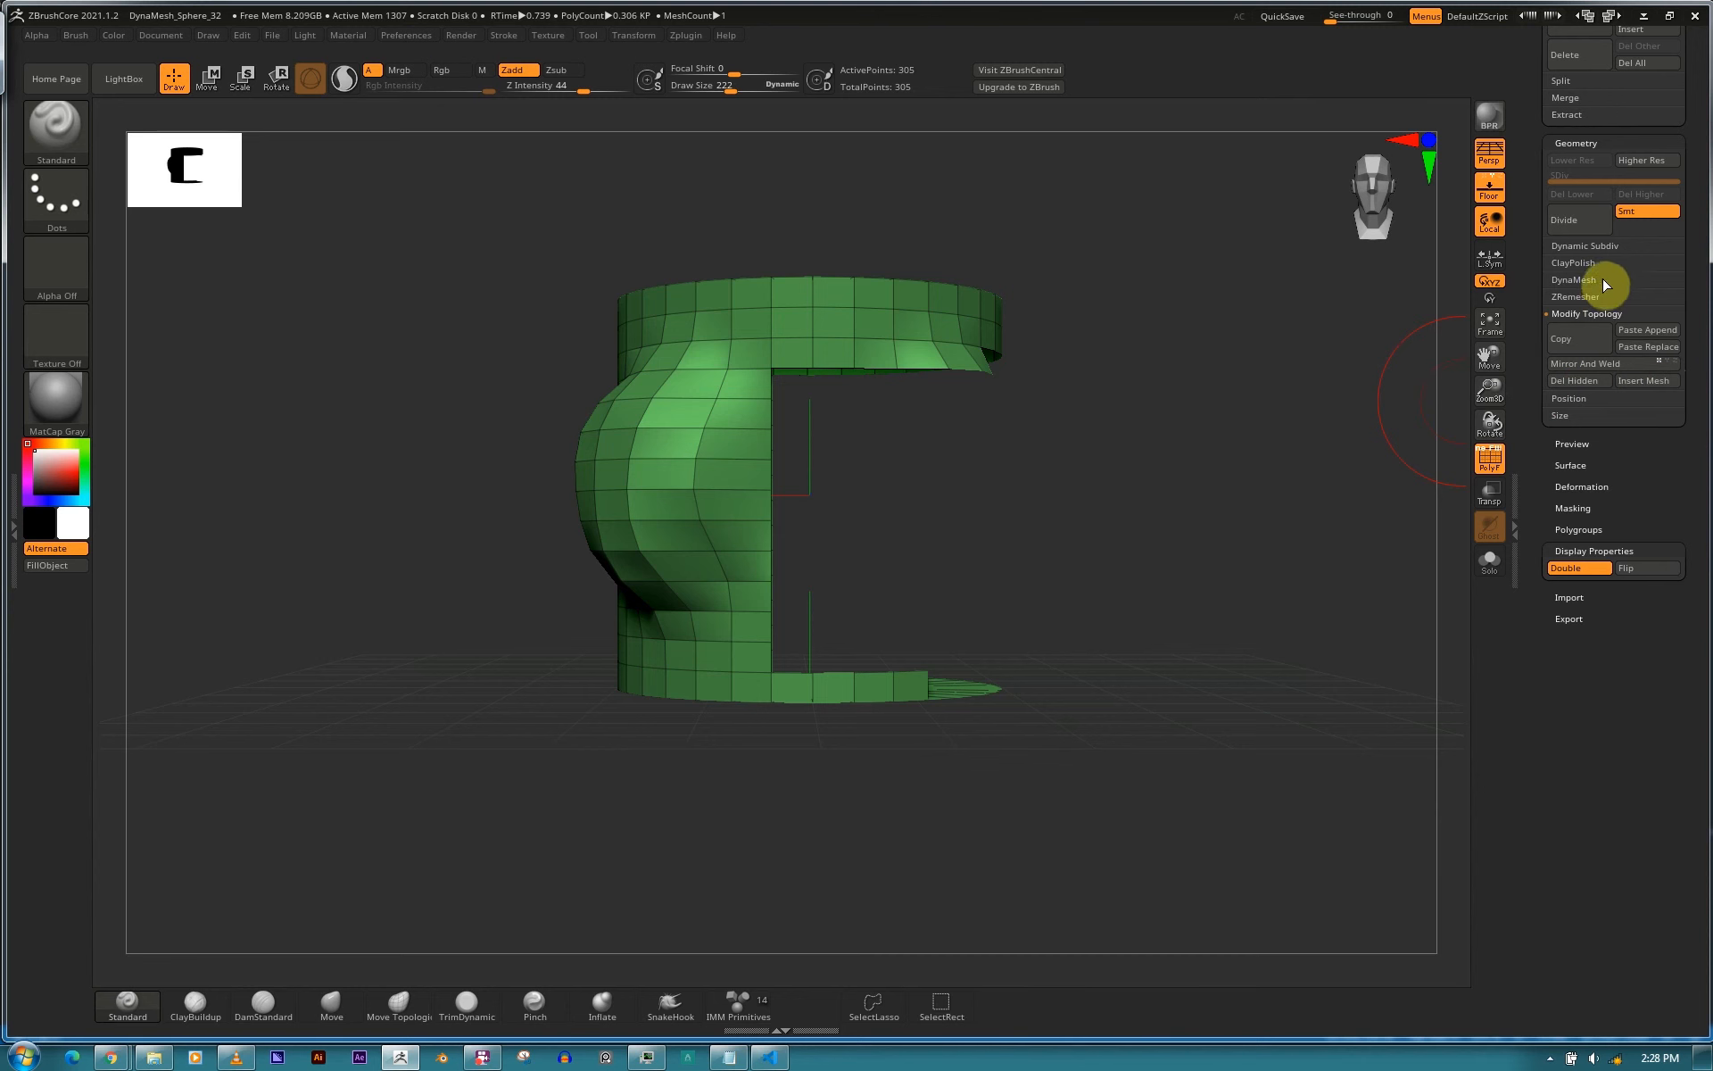
pyautogui.click(1593, 281)
pyautogui.click(1579, 306)
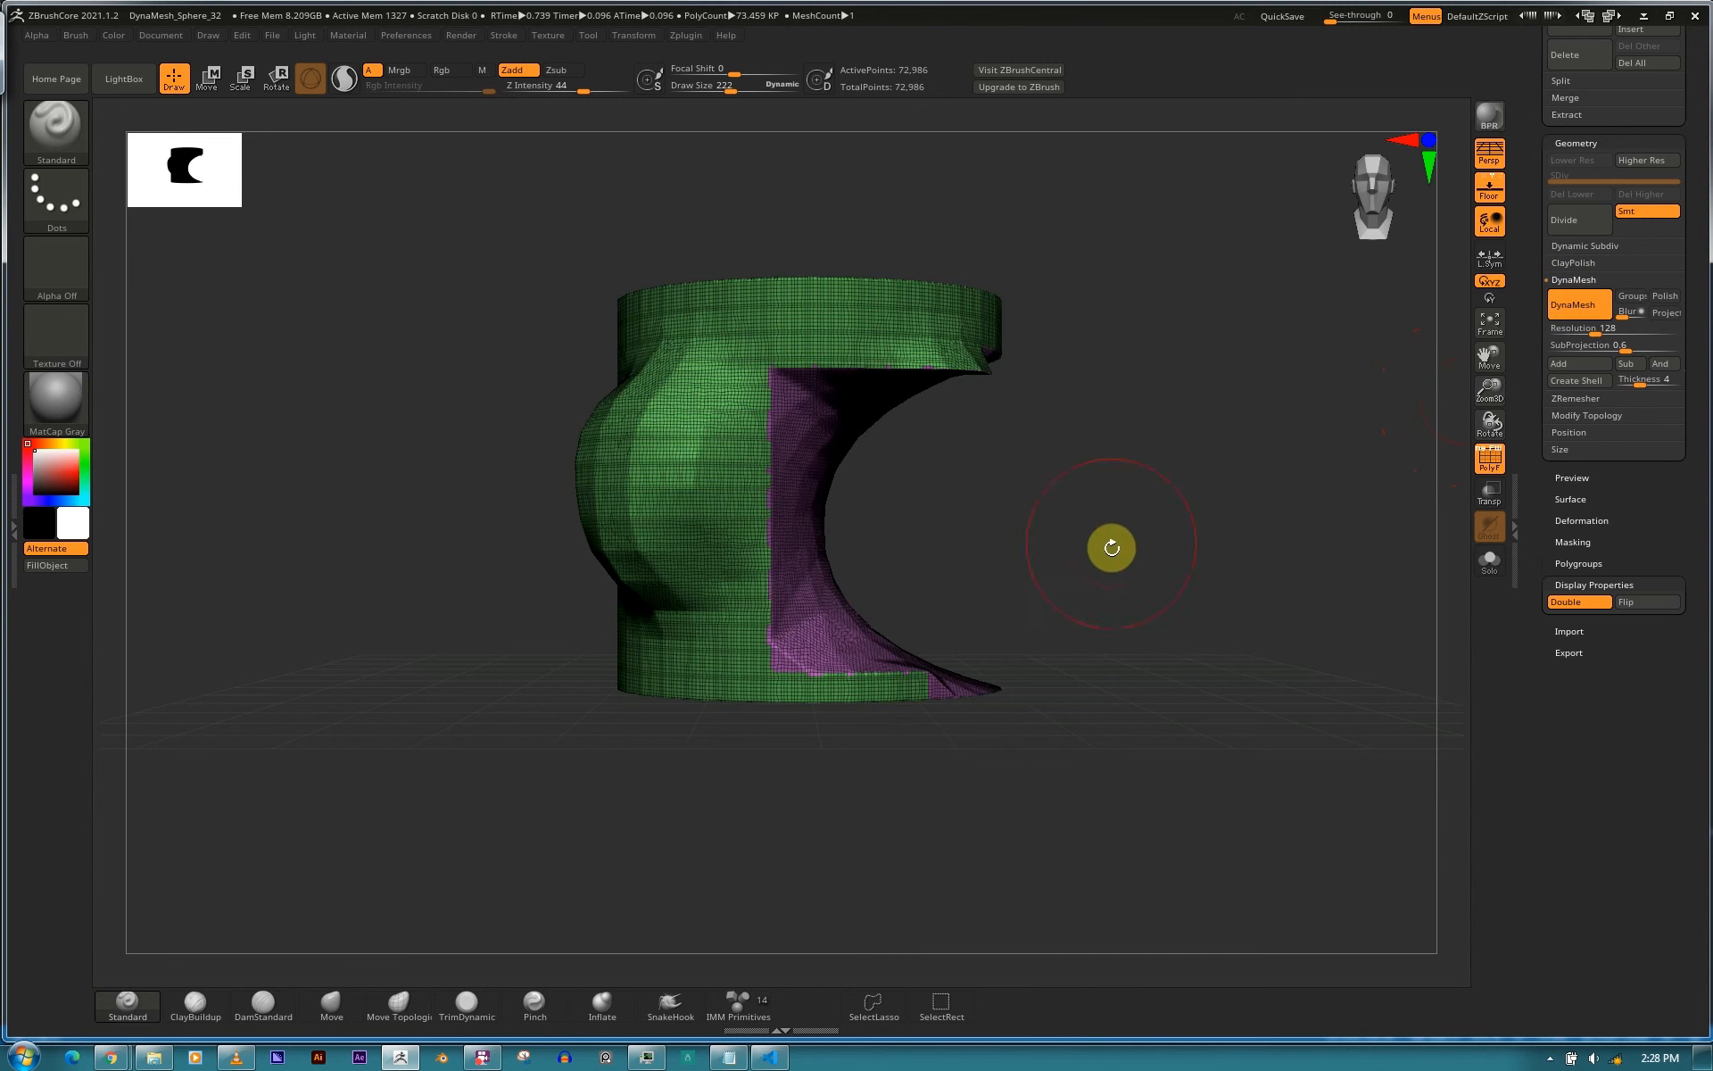
# Inspect the DynaMeshed cylinder from several angles and try brush strokes on the purple surface closing the cut.
pyautogui.moveTo(1085, 560); pyautogui.dragTo(884, 527)
pyautogui.moveTo(1320, 485); pyautogui.dragTo(1270, 494)
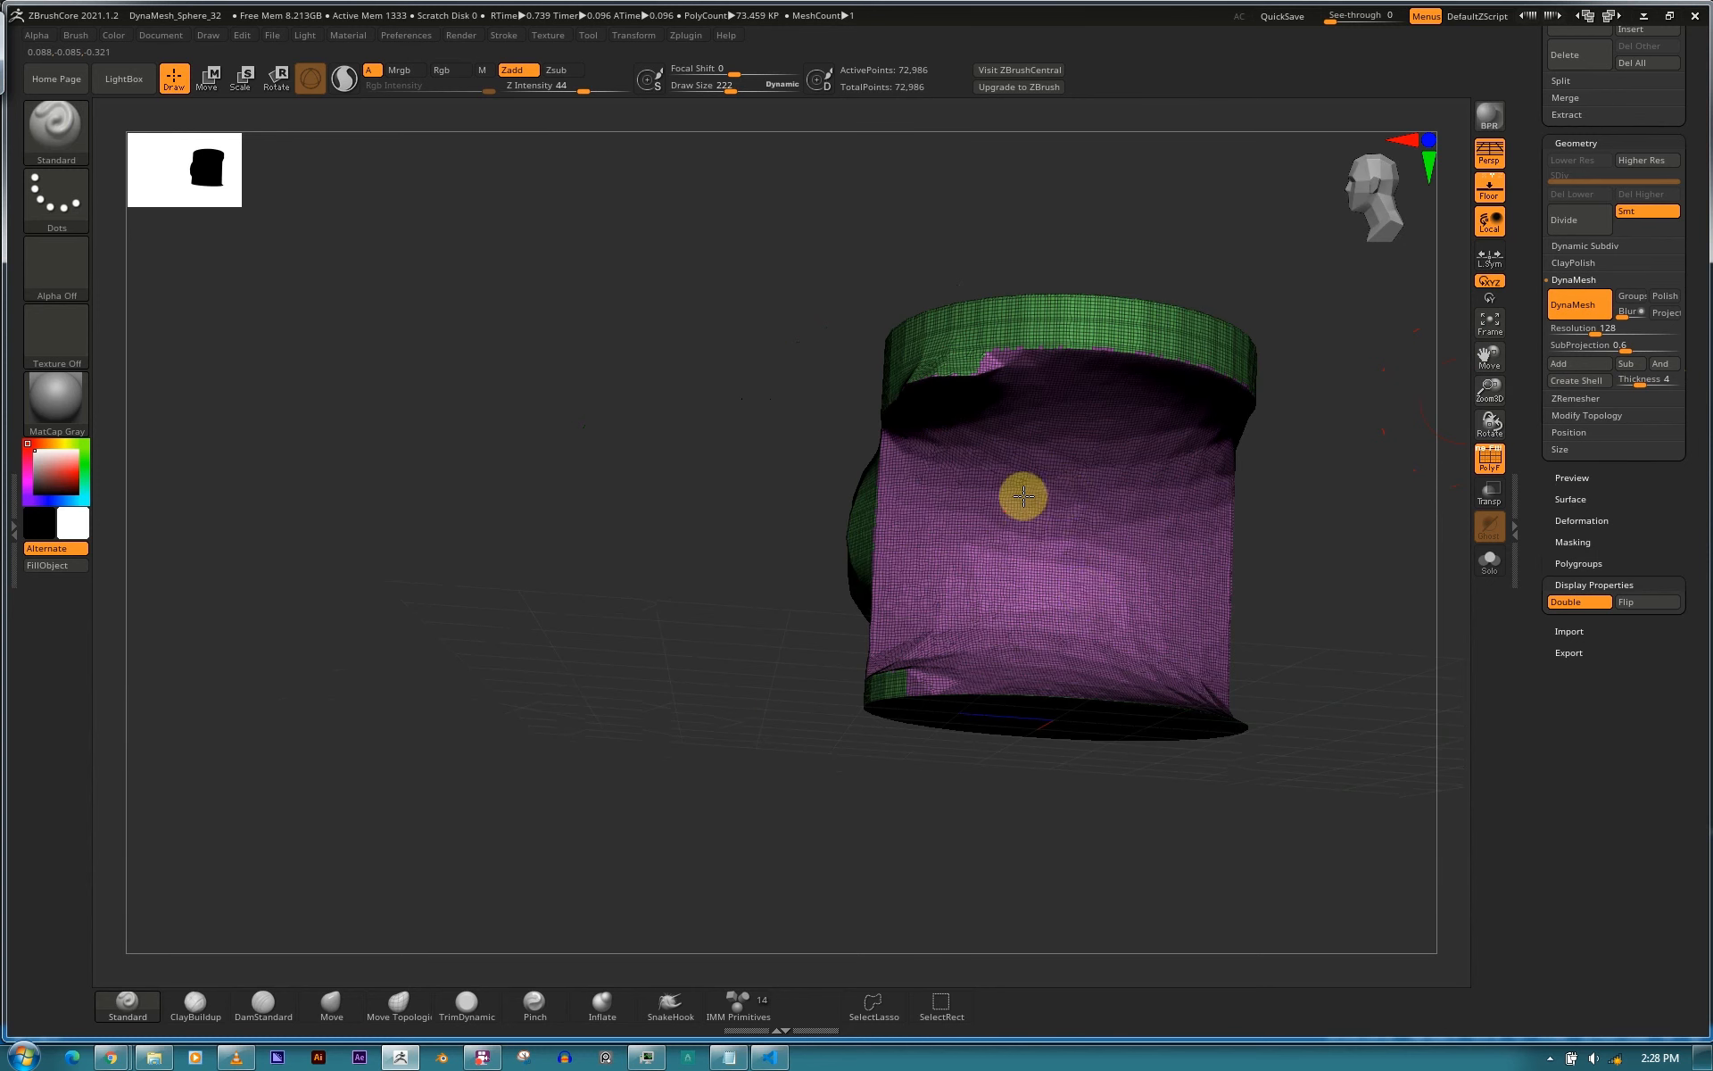
pyautogui.moveTo(1021, 493)
pyautogui.mouseDown()
pyautogui.moveTo(1140, 532)
pyautogui.moveTo(1050, 530)
pyautogui.moveTo(1109, 443)
pyautogui.moveTo(987, 520)
pyautogui.moveTo(1063, 482)
pyautogui.moveTo(1366, 554)
pyautogui.moveTo(1437, 619)
pyautogui.moveTo(1461, 585)
pyautogui.moveTo(1124, 668)
pyautogui.mouseUp()
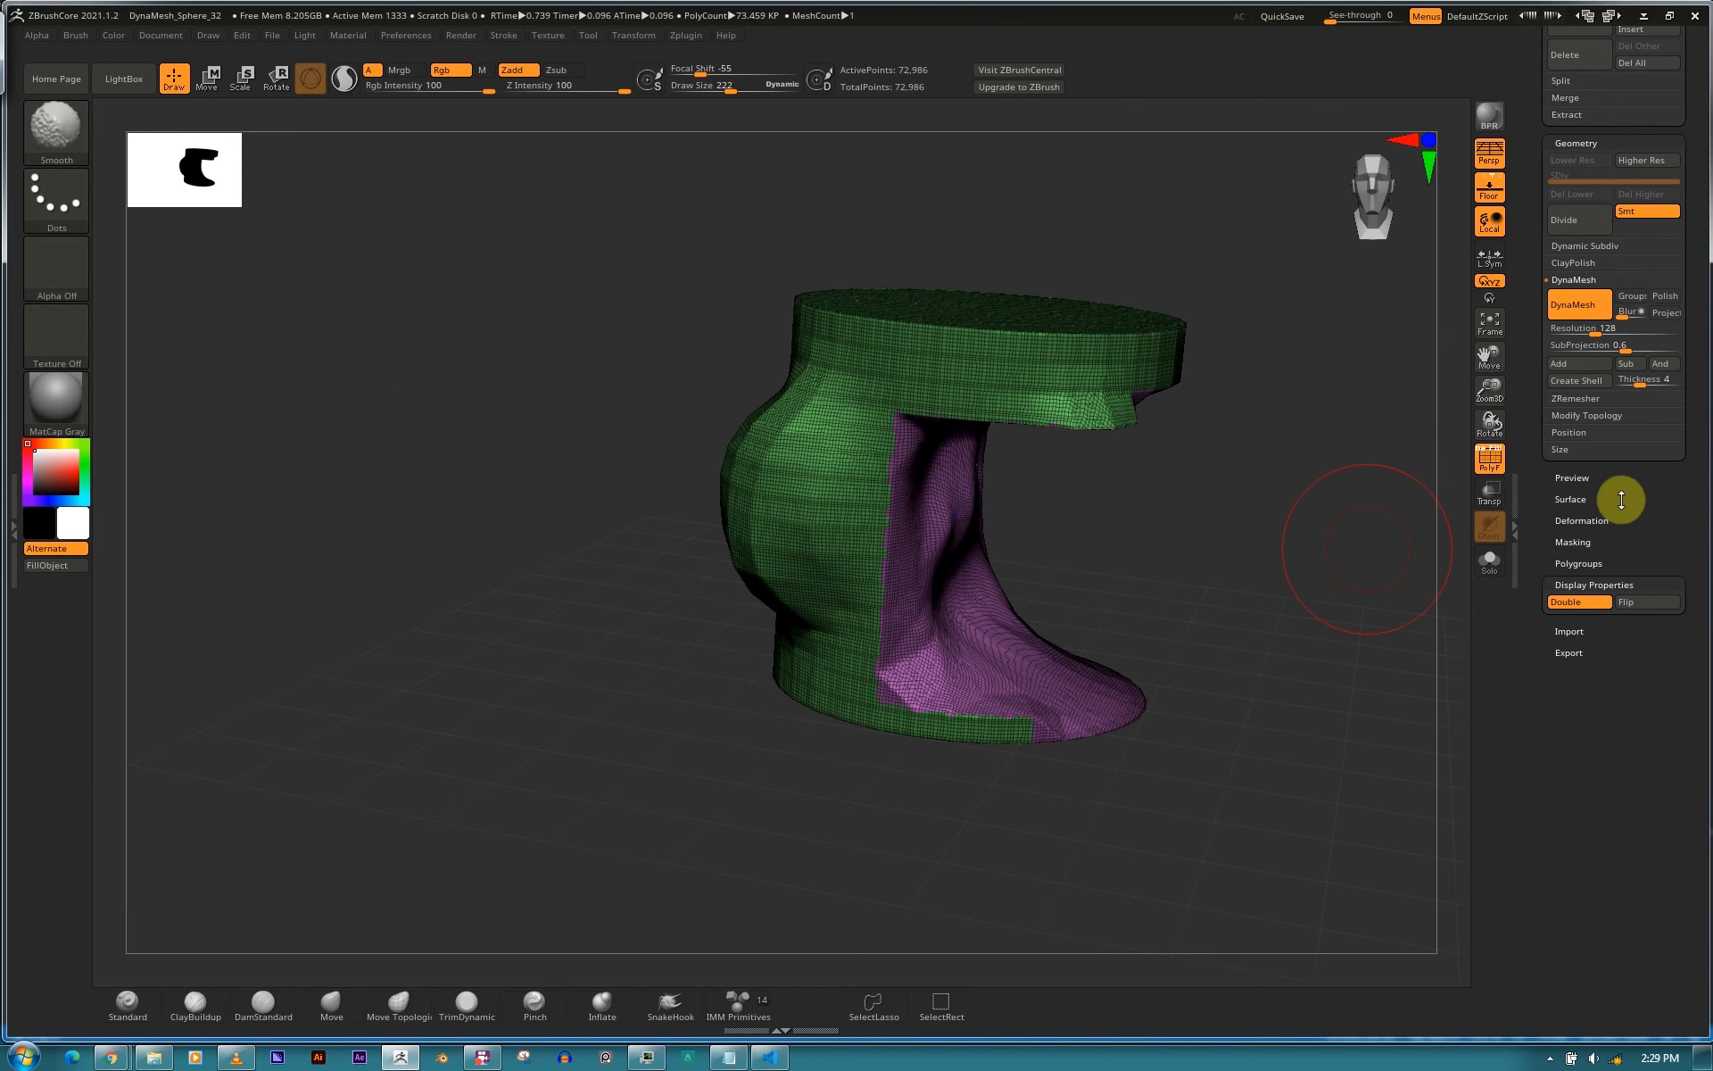
pyautogui.click(1611, 280)
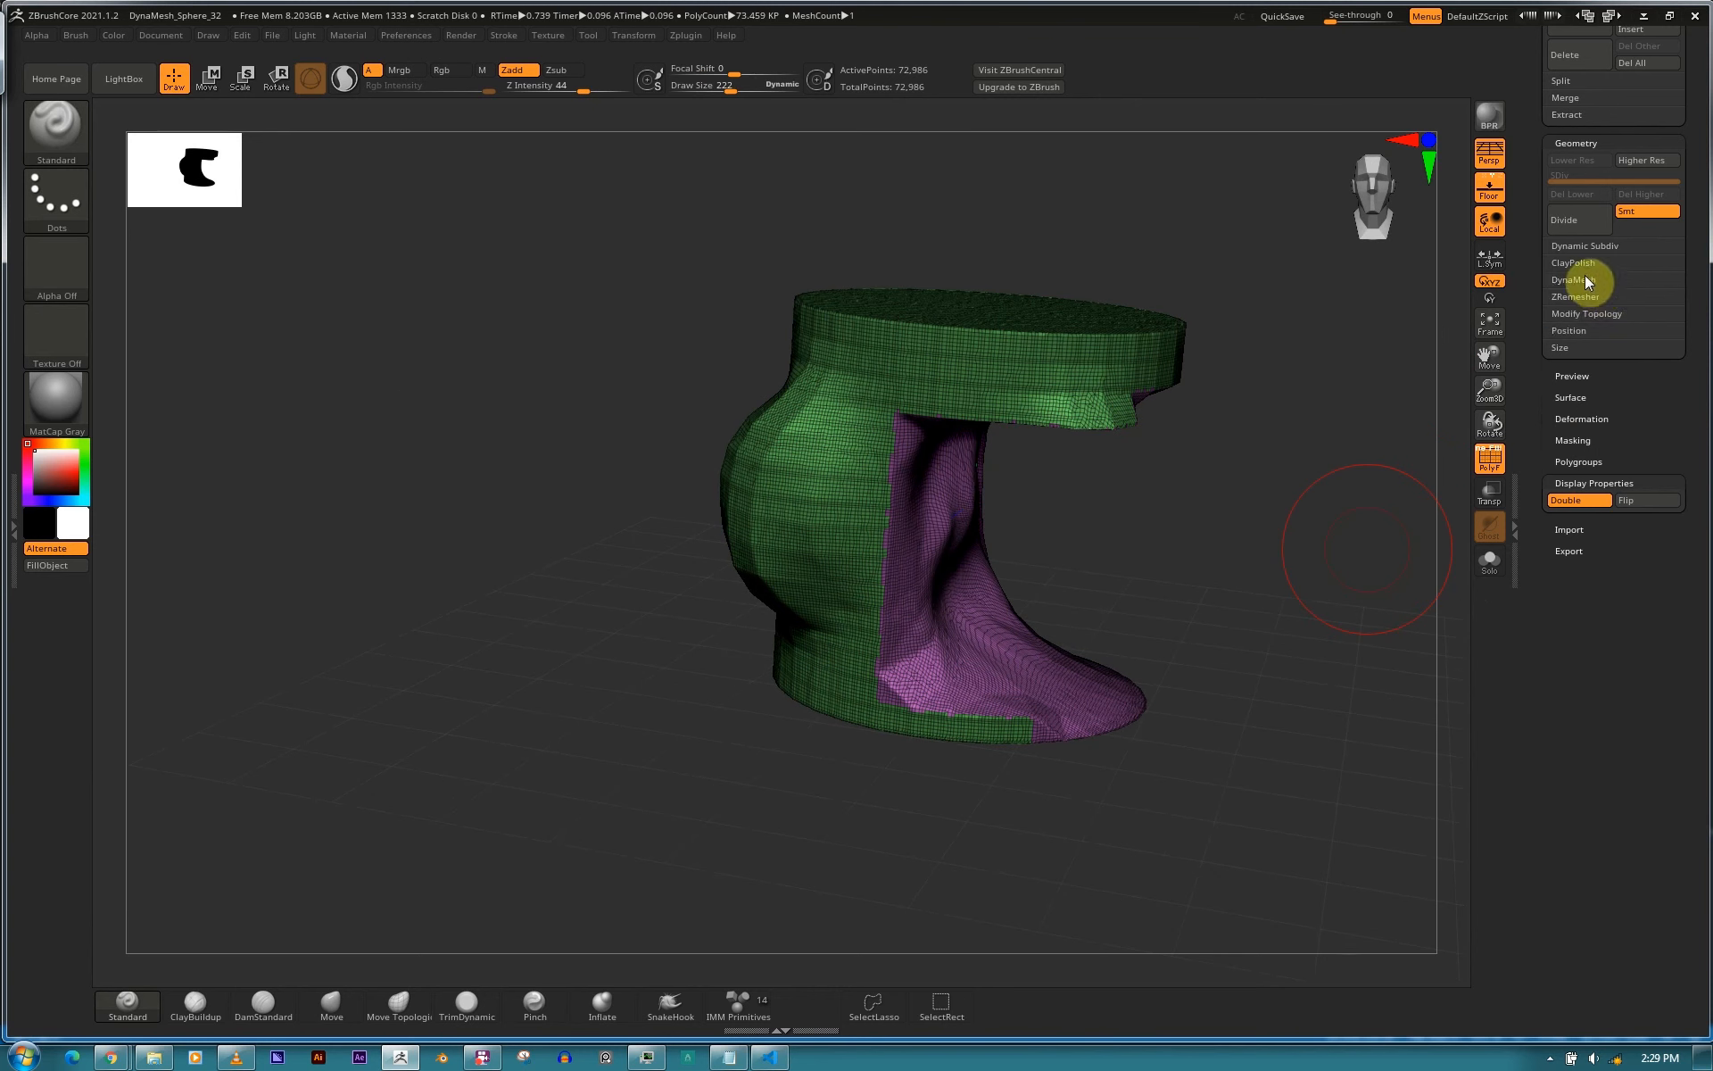
pyautogui.click(1587, 279)
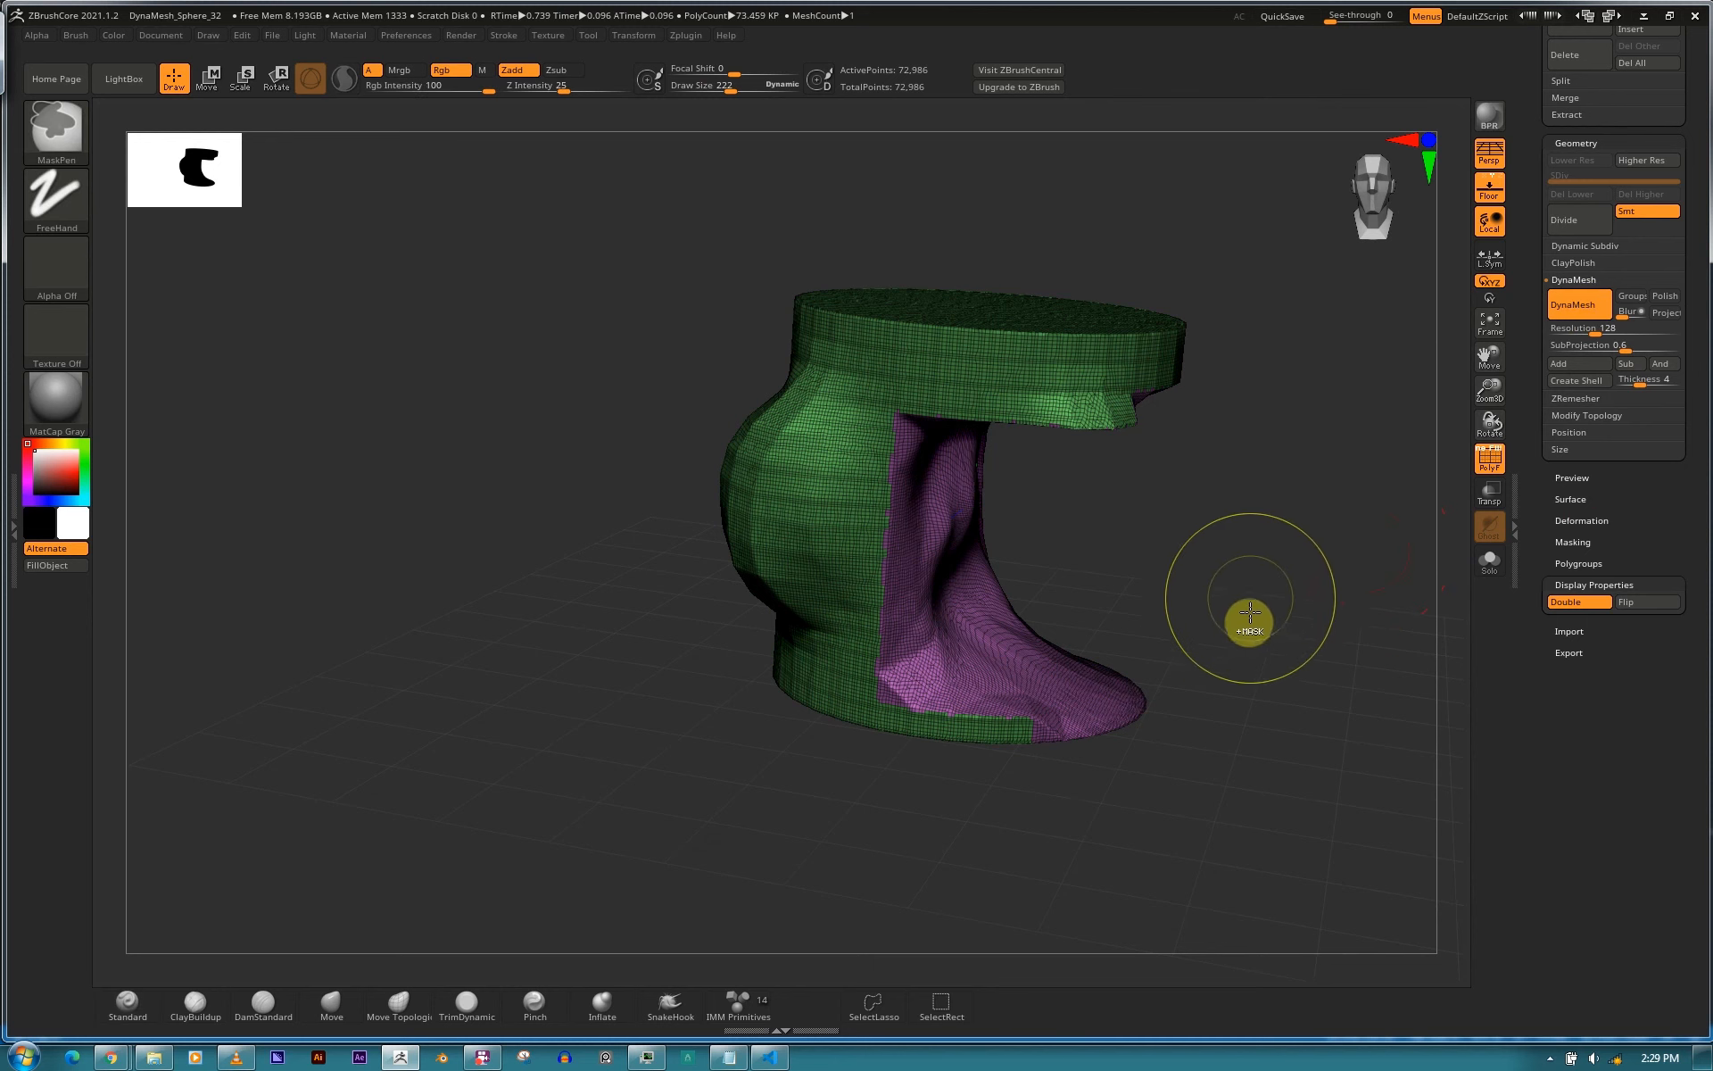
# Undo the test strokes, the DynaMesh and the deletion to bring back the full low-poly cylinder.
pyautogui.hotkey('ctrl', 'z')
pyautogui.hotkey('ctrl', 'z')
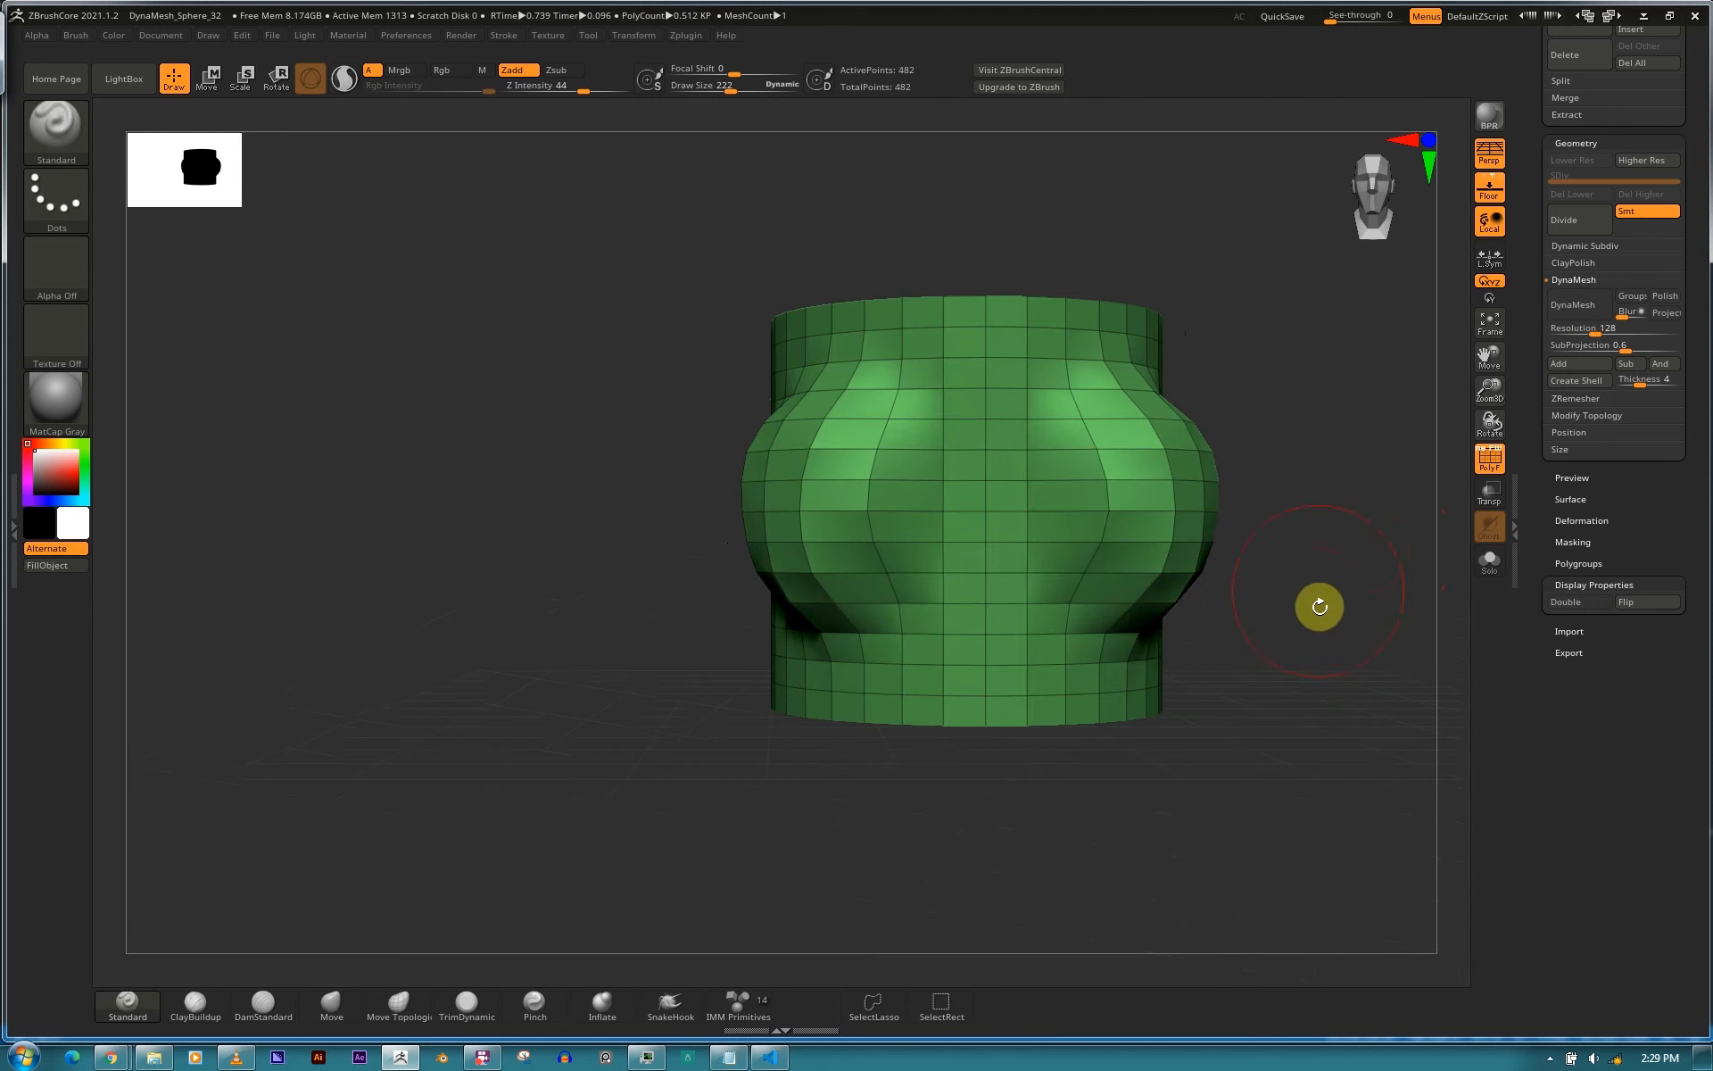
pyautogui.moveTo(1319, 604); pyautogui.dragTo(1068, 508)
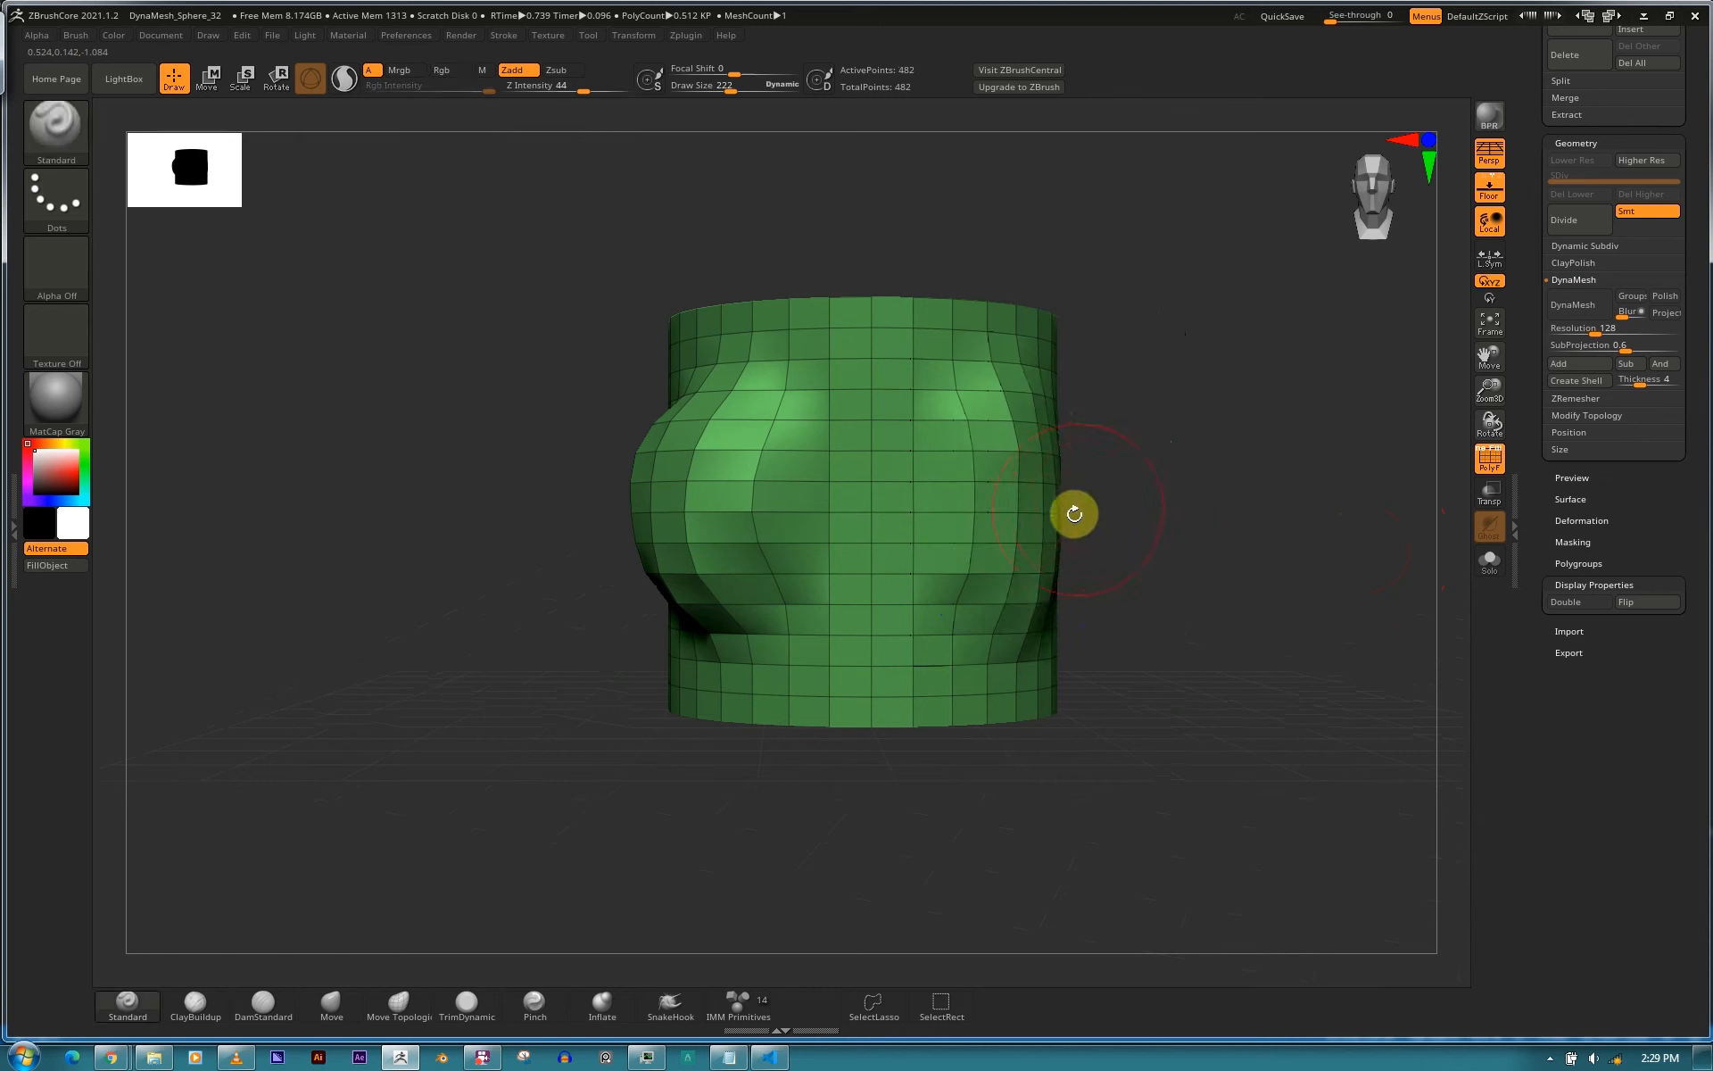
# Smooth away the bulges on the cylinder's sides, with the Modify Topology settings expanded.
pyautogui.moveTo(988, 502)
pyautogui.mouseDown()
pyautogui.moveTo(1030, 519)
pyautogui.moveTo(1007, 521)
pyautogui.mouseUp()
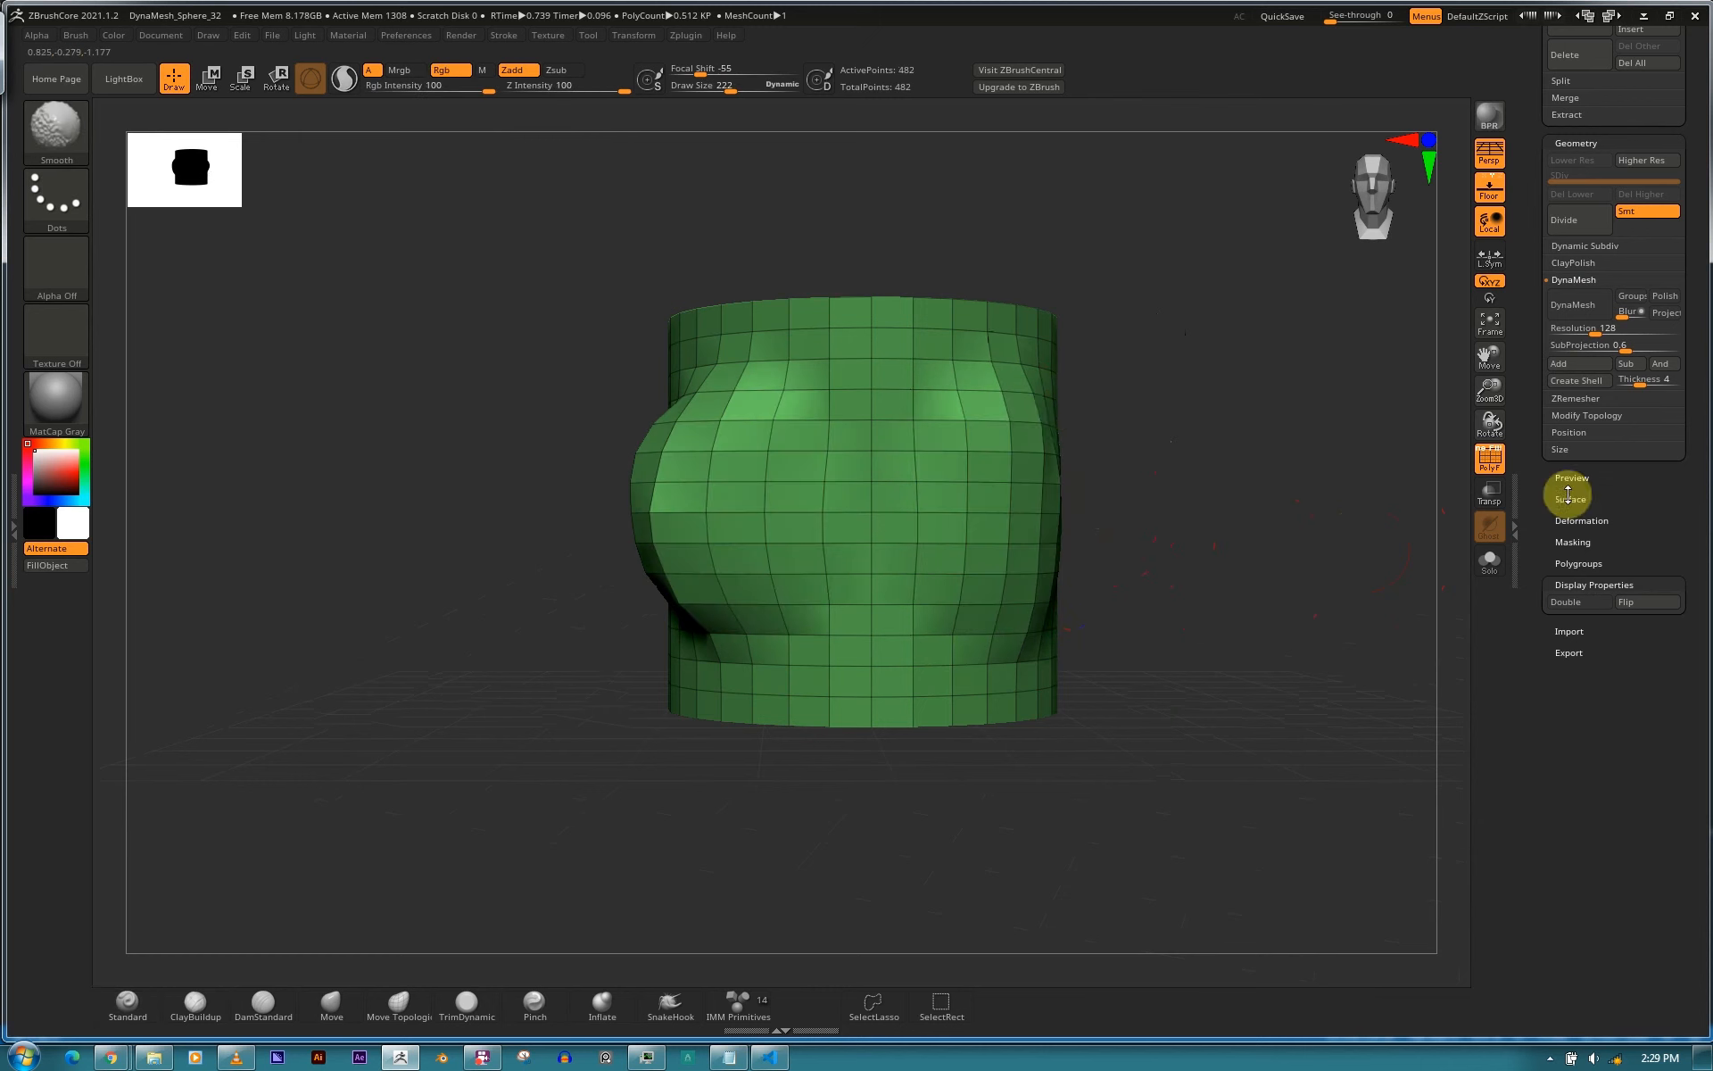
pyautogui.click(1576, 414)
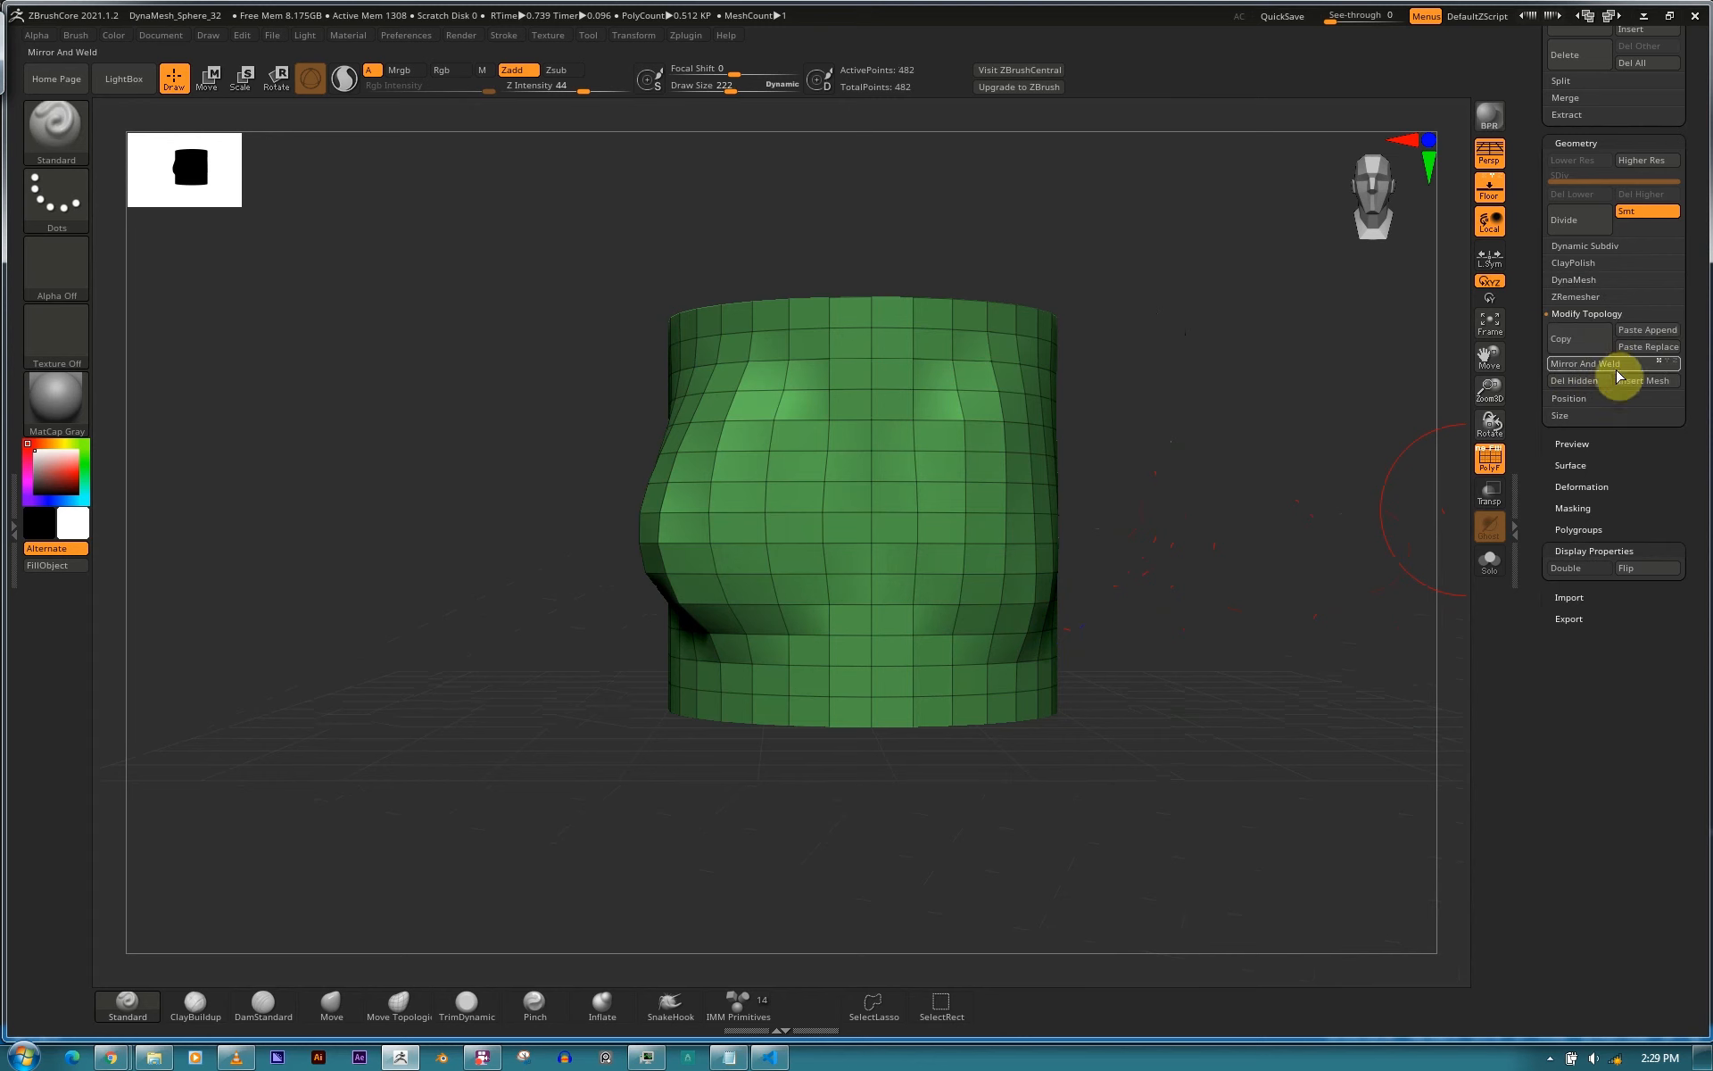
pyautogui.click(1618, 364)
pyautogui.moveTo(1014, 542)
pyautogui.keyDown('shift'); pyautogui.mouseDown()
pyautogui.moveTo(1091, 403)
pyautogui.moveTo(1025, 586)
pyautogui.moveTo(937, 554)
pyautogui.moveTo(1044, 436)
pyautogui.moveTo(1273, 563)
pyautogui.moveTo(1209, 585)
pyautogui.moveTo(1239, 581)
pyautogui.moveTo(997, 499)
pyautogui.mouseUp(); pyautogui.keyUp('shift')
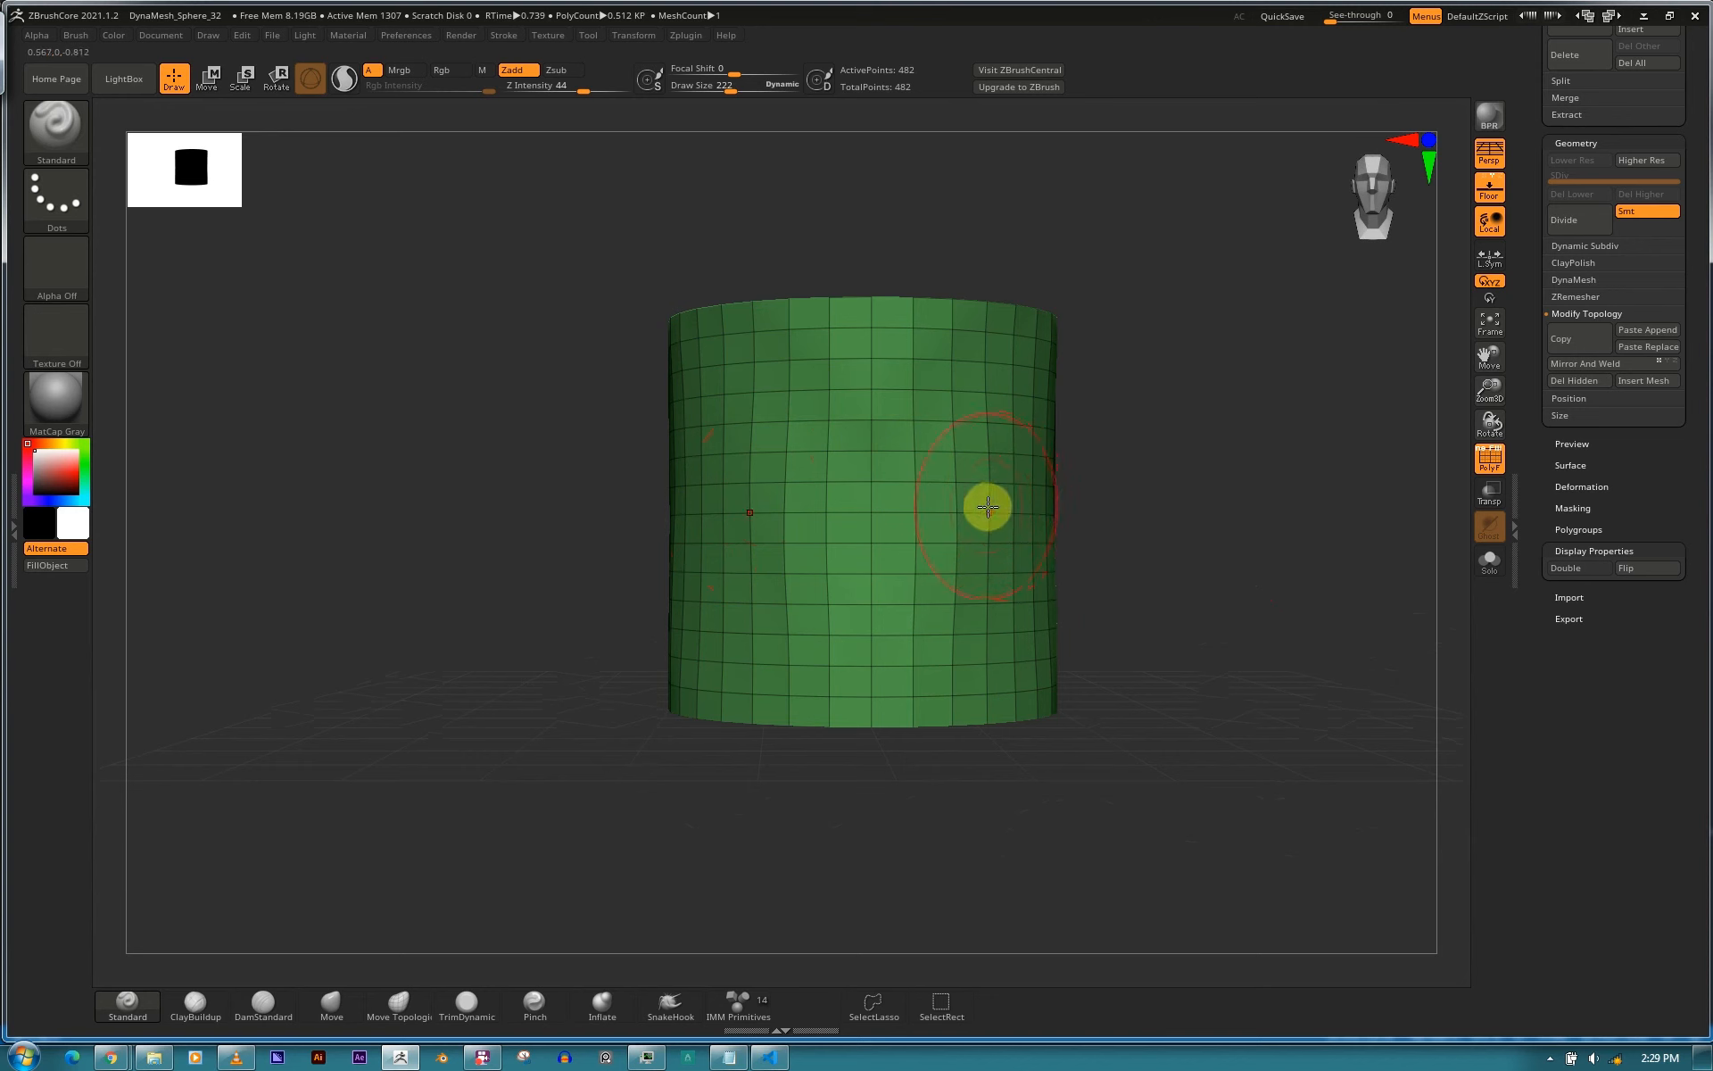
pyautogui.moveTo(982, 506)
pyautogui.mouseDown()
pyautogui.moveTo(1003, 493)
pyautogui.moveTo(1009, 516)
pyautogui.moveTo(982, 517)
pyautogui.moveTo(1063, 516)
pyautogui.mouseUp()
pyautogui.hotkey('ctrl', 'z')
pyautogui.hotkey('ctrl', 'z')
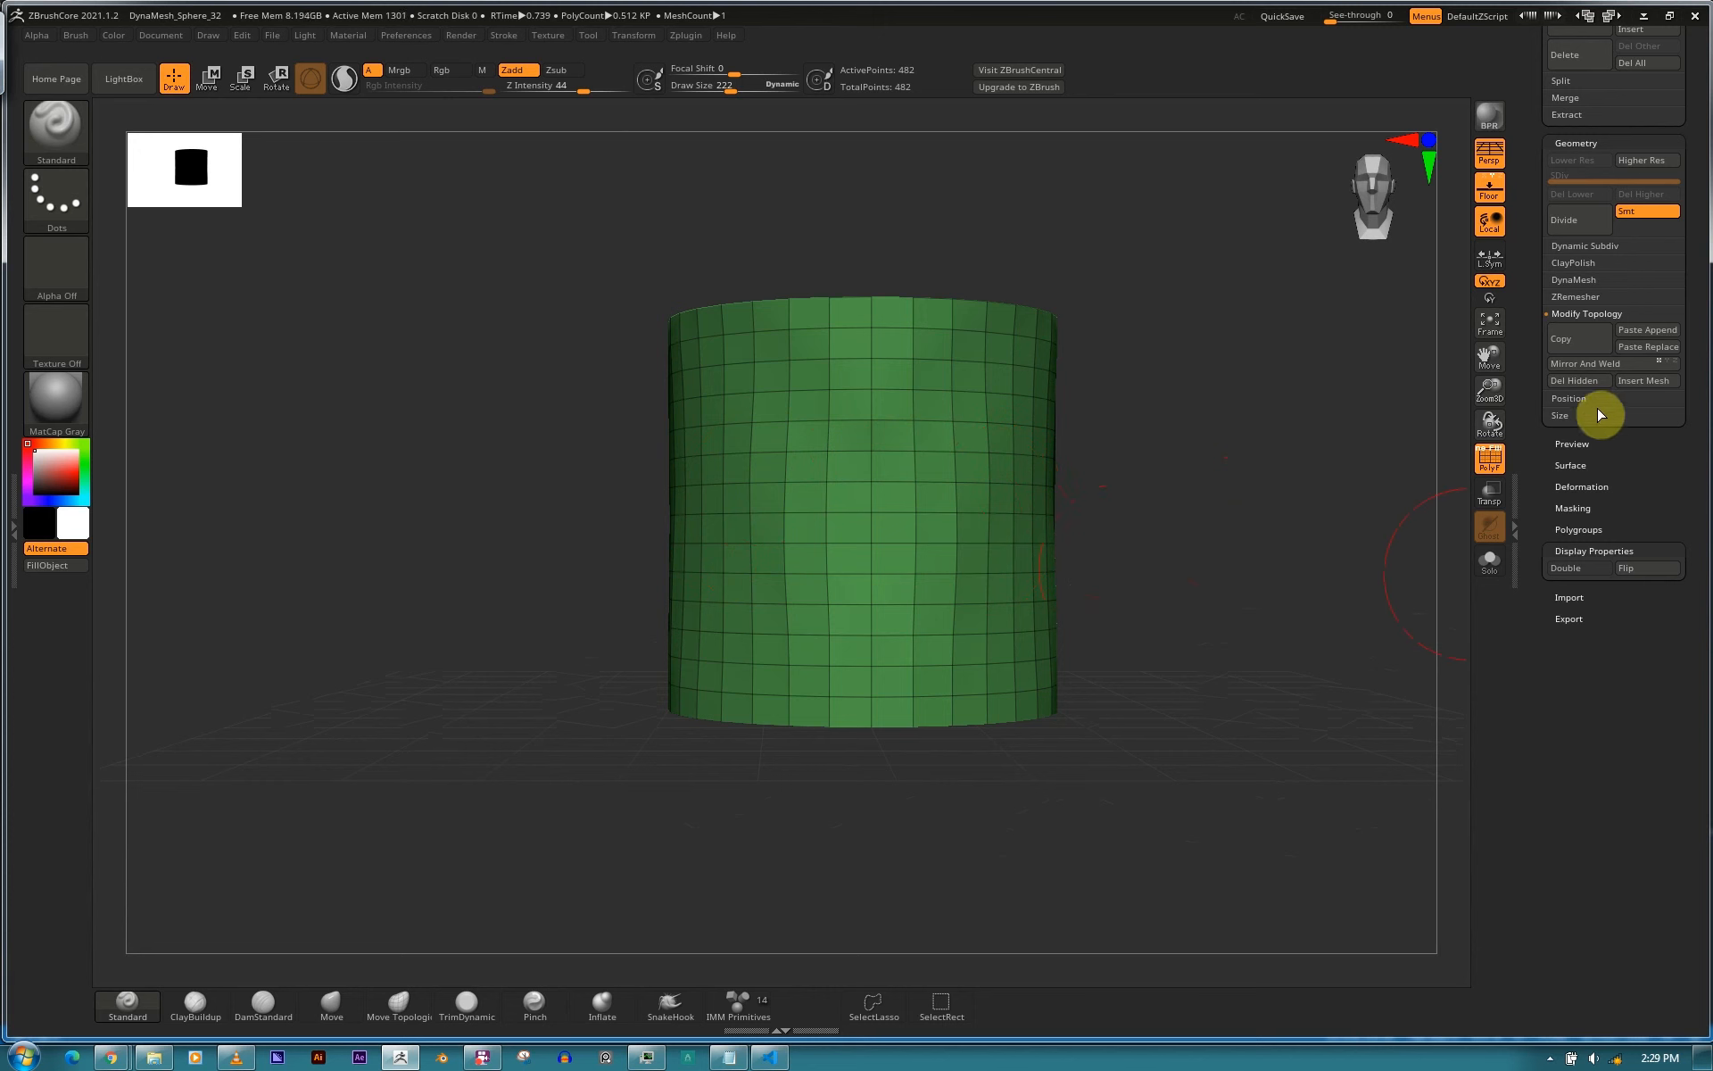
# Insert the Cone3D_2 mesh into the cylinder with Insert Mesh and view the result from above.
pyautogui.press('ctrl')
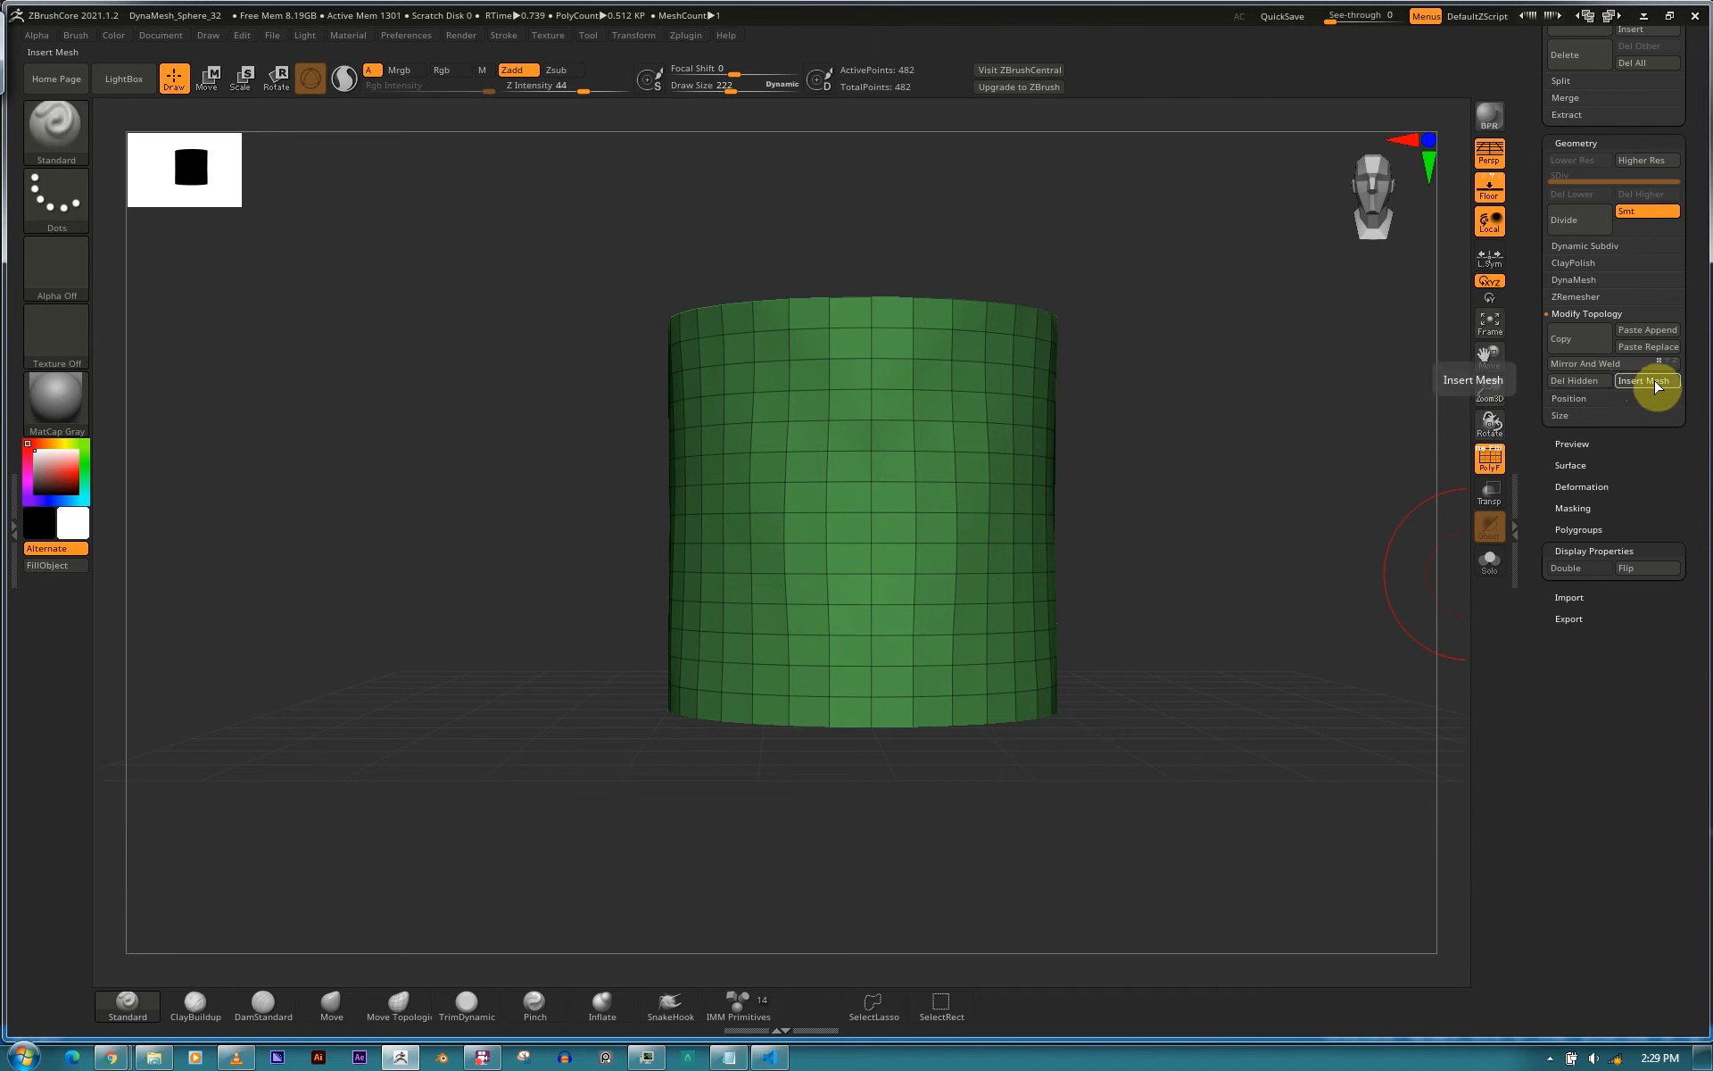
pyautogui.click(1655, 393)
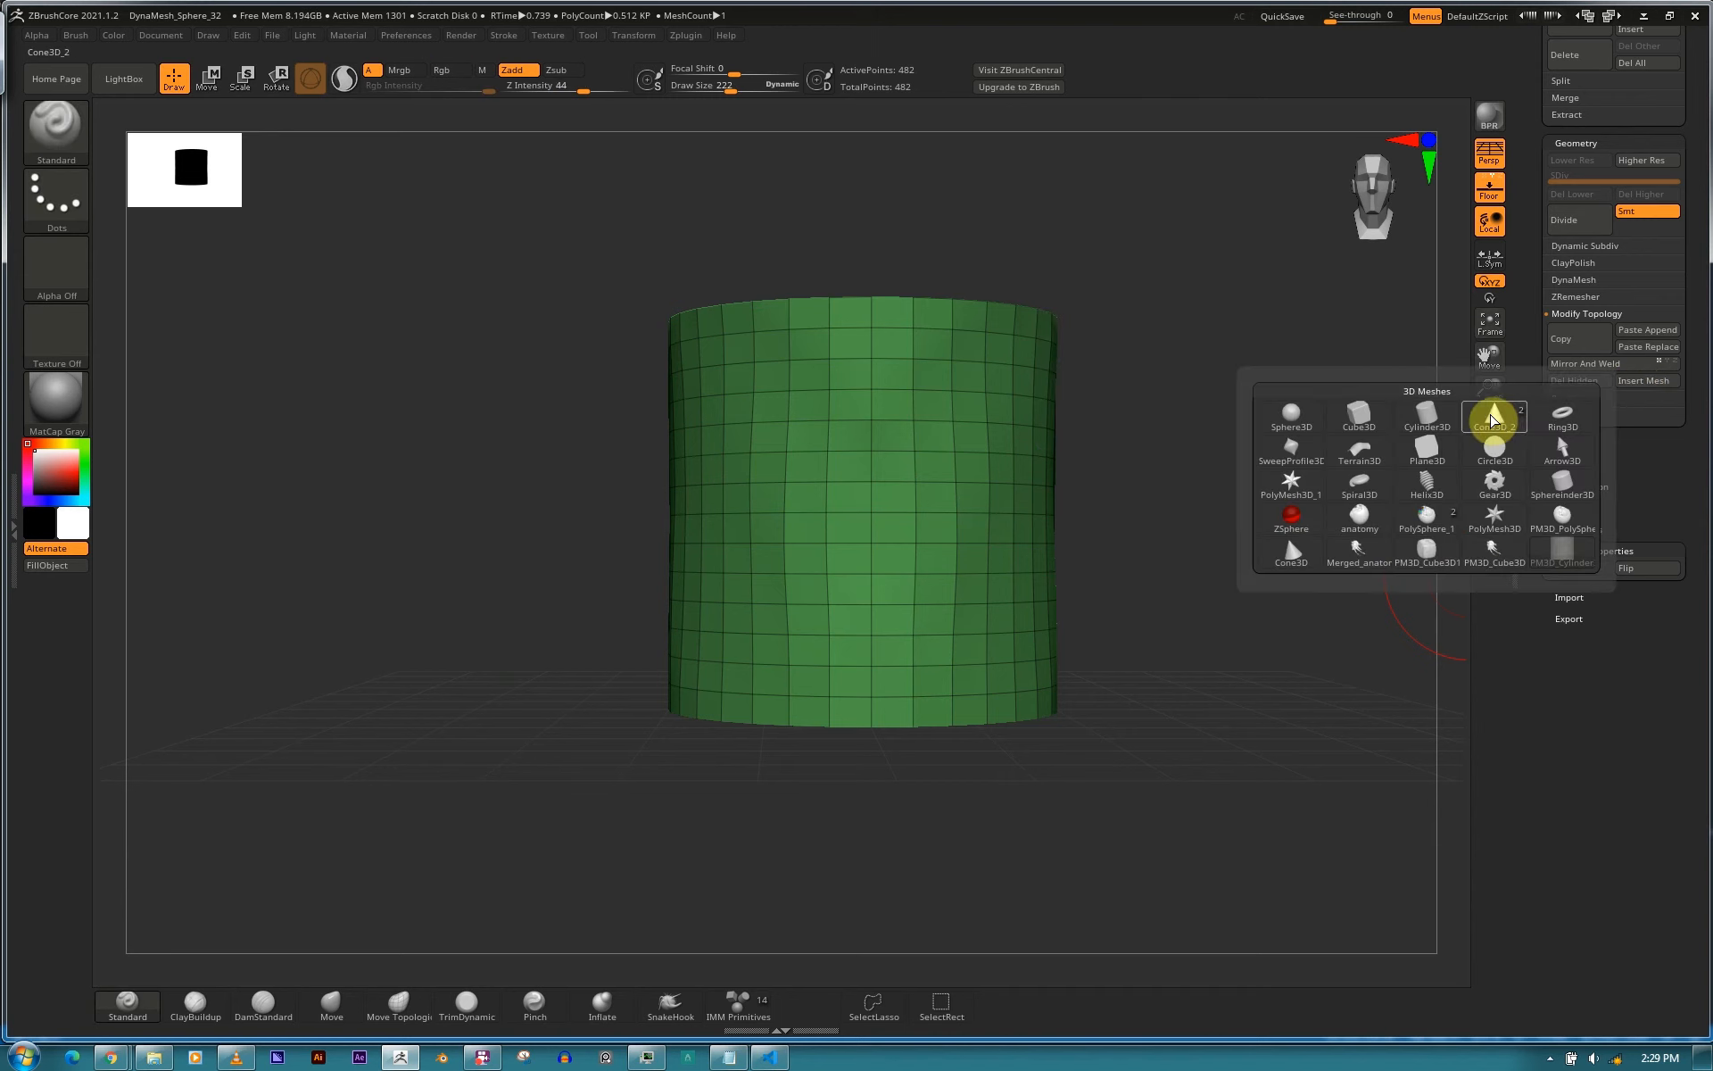
pyautogui.click(1496, 417)
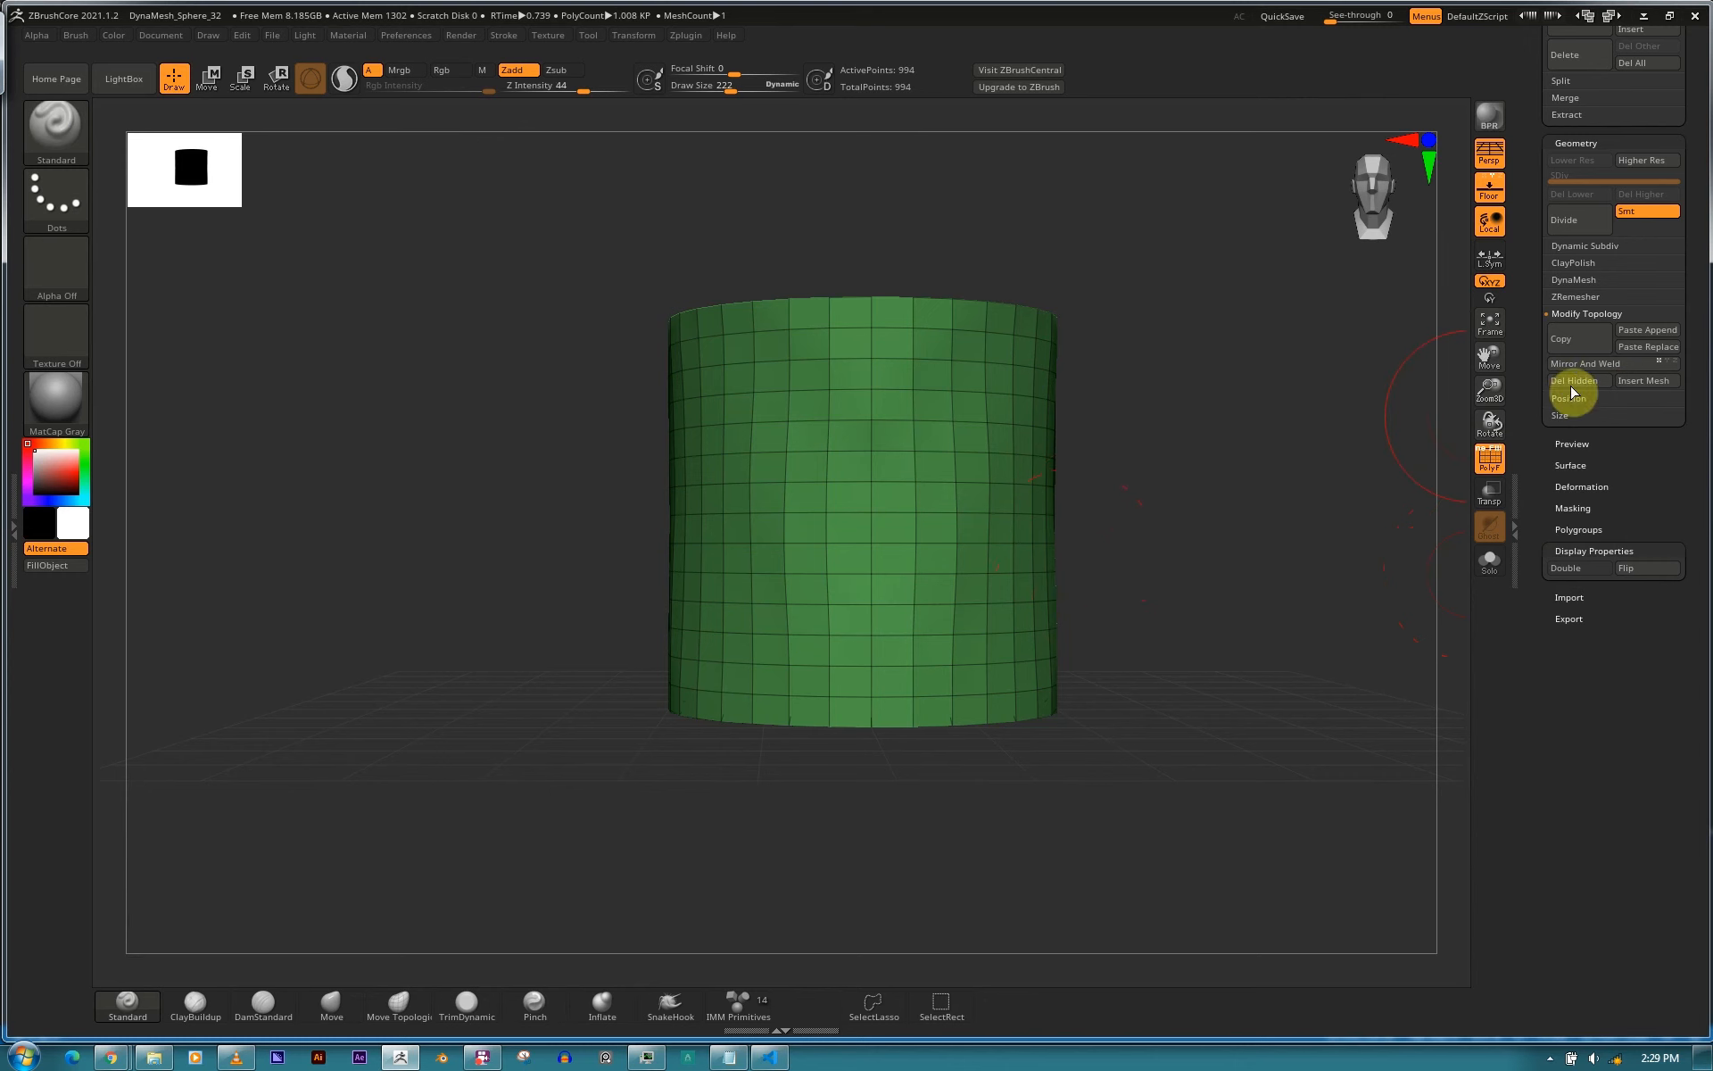
pyautogui.moveTo(1147, 539); pyautogui.dragTo(1633, 420)
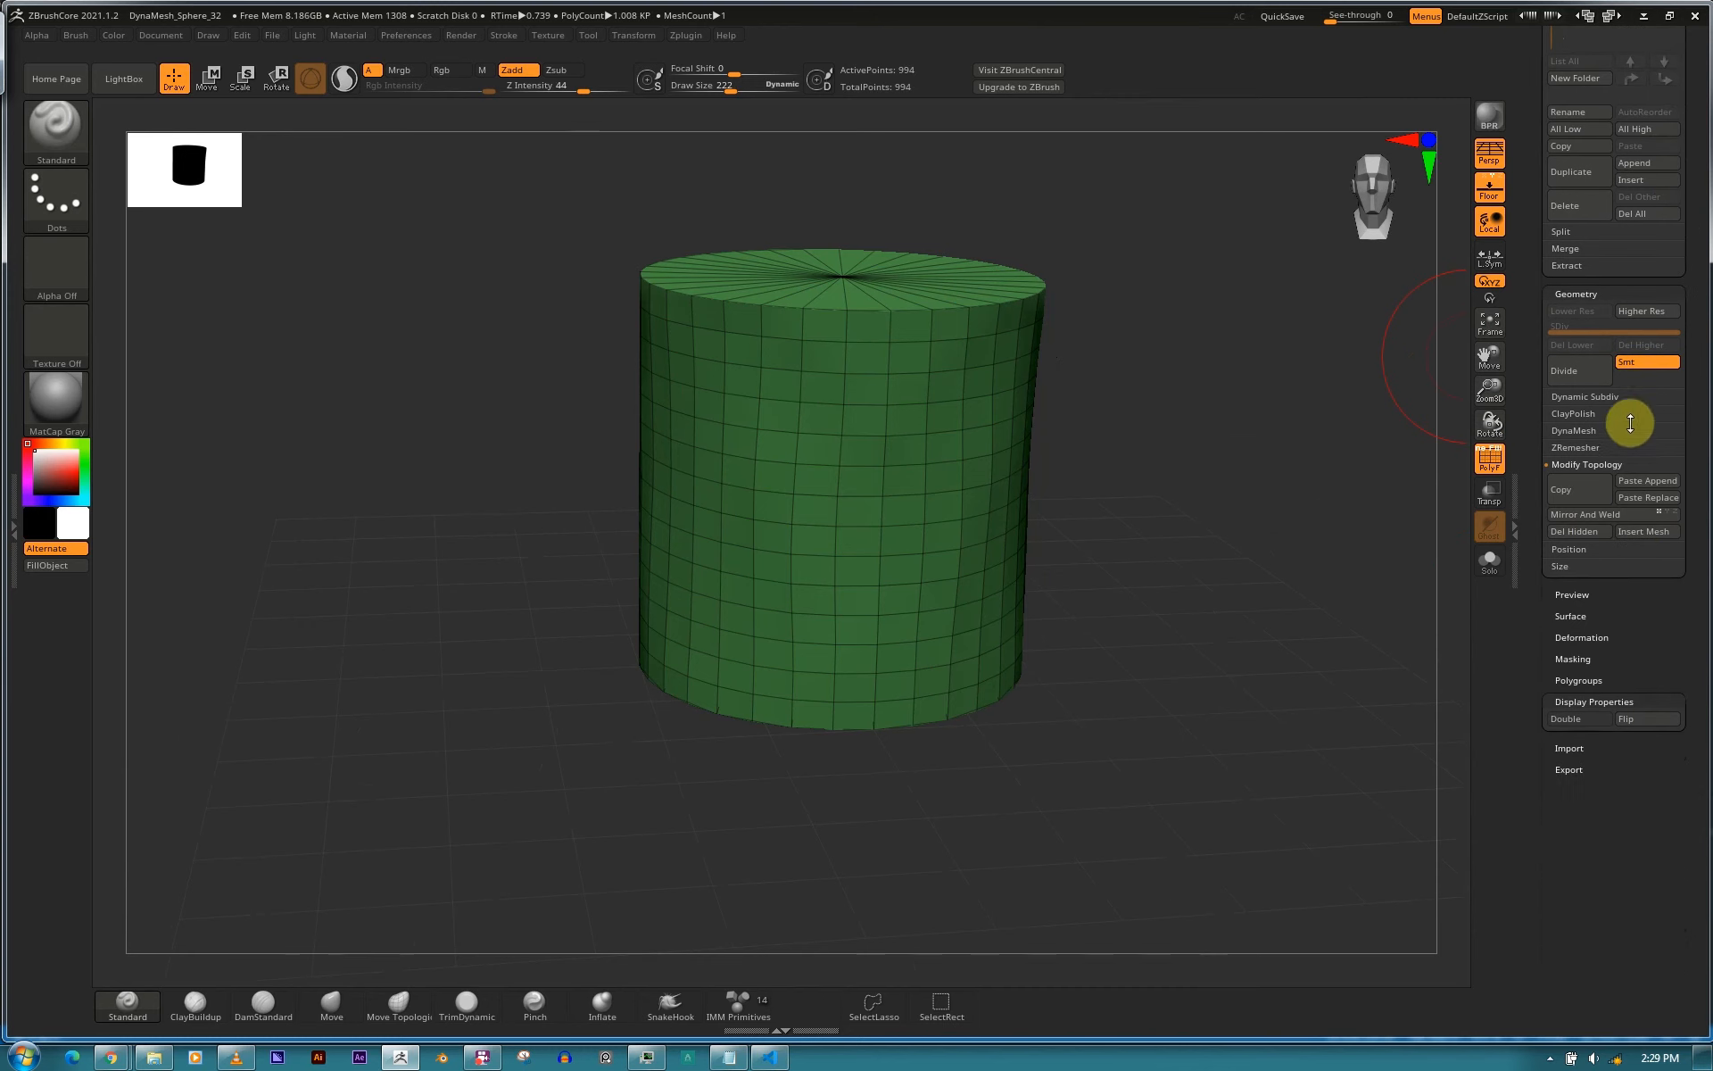
# Try inserting a box-shaped mesh into the current mesh, inspect it, and undo the insertion.
pyautogui.click(1644, 532)
pyautogui.hotkey('ctrl', 'z')
pyautogui.moveTo(1214, 545); pyautogui.dragTo(1094, 345)
pyautogui.moveTo(1246, 374)
pyautogui.mouseDown()
pyautogui.moveTo(1251, 271)
pyautogui.moveTo(1216, 249)
pyautogui.moveTo(1189, 306)
pyautogui.moveTo(1246, 363)
pyautogui.moveTo(1191, 377)
pyautogui.moveTo(1194, 578)
pyautogui.moveTo(1250, 600)
pyautogui.moveTo(1235, 558)
pyautogui.moveTo(1173, 520)
pyautogui.moveTo(1162, 551)
pyautogui.moveTo(1136, 524)
pyautogui.mouseUp()
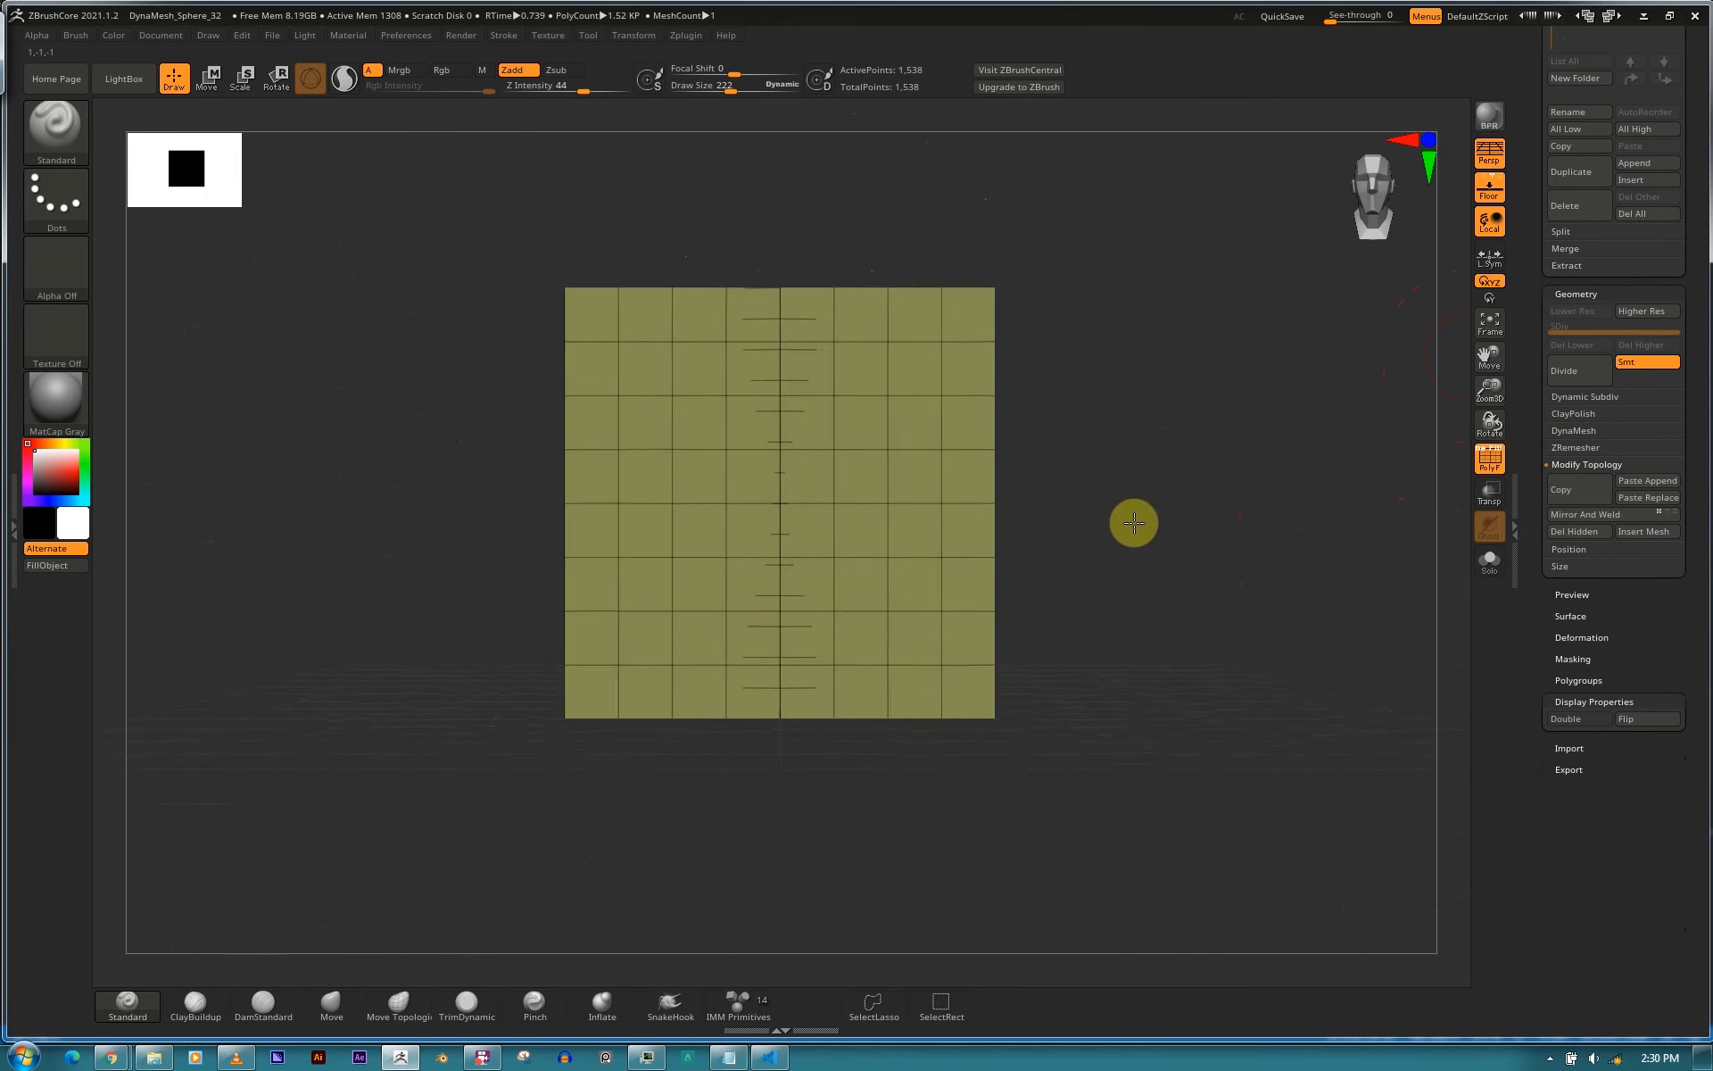
pyautogui.moveTo(1705, 169)
pyautogui.mouseDown()
pyautogui.moveTo(1690, 371)
pyautogui.moveTo(1695, 183)
pyautogui.mouseUp()
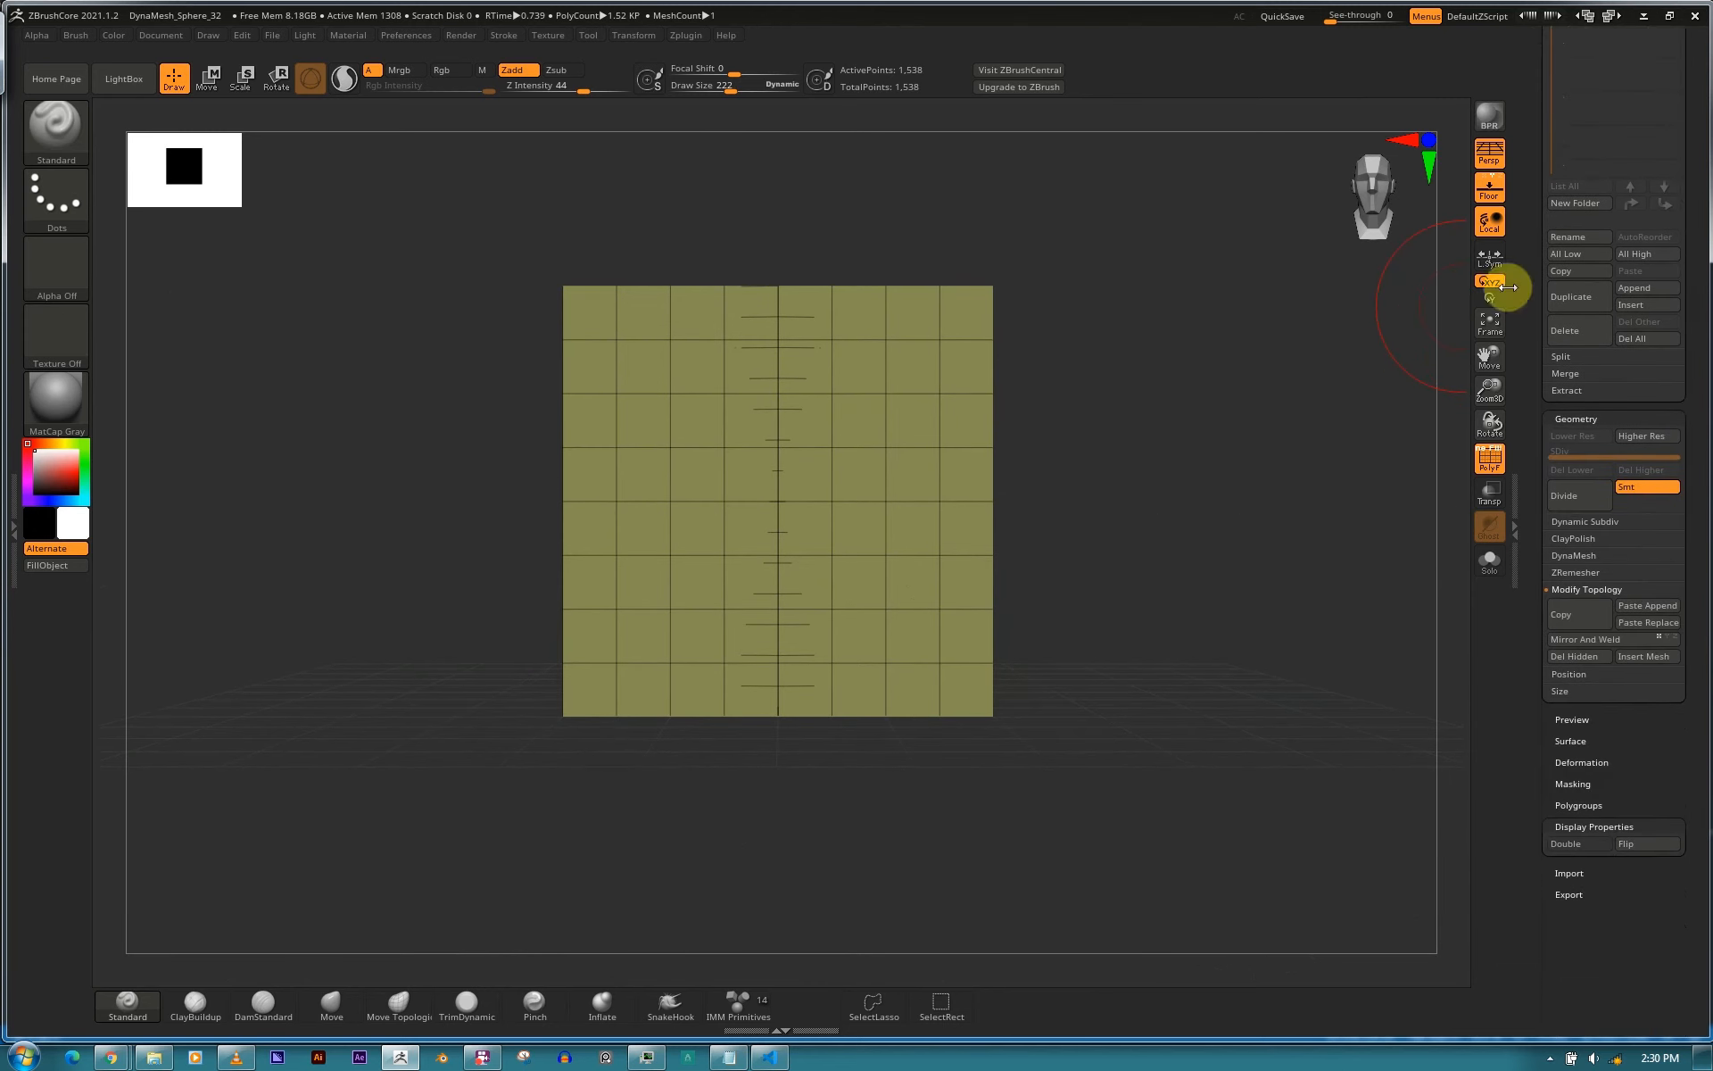
pyautogui.moveTo(1090, 390); pyautogui.dragTo(1235, 597)
pyautogui.hotkey('ctrl', 'z')
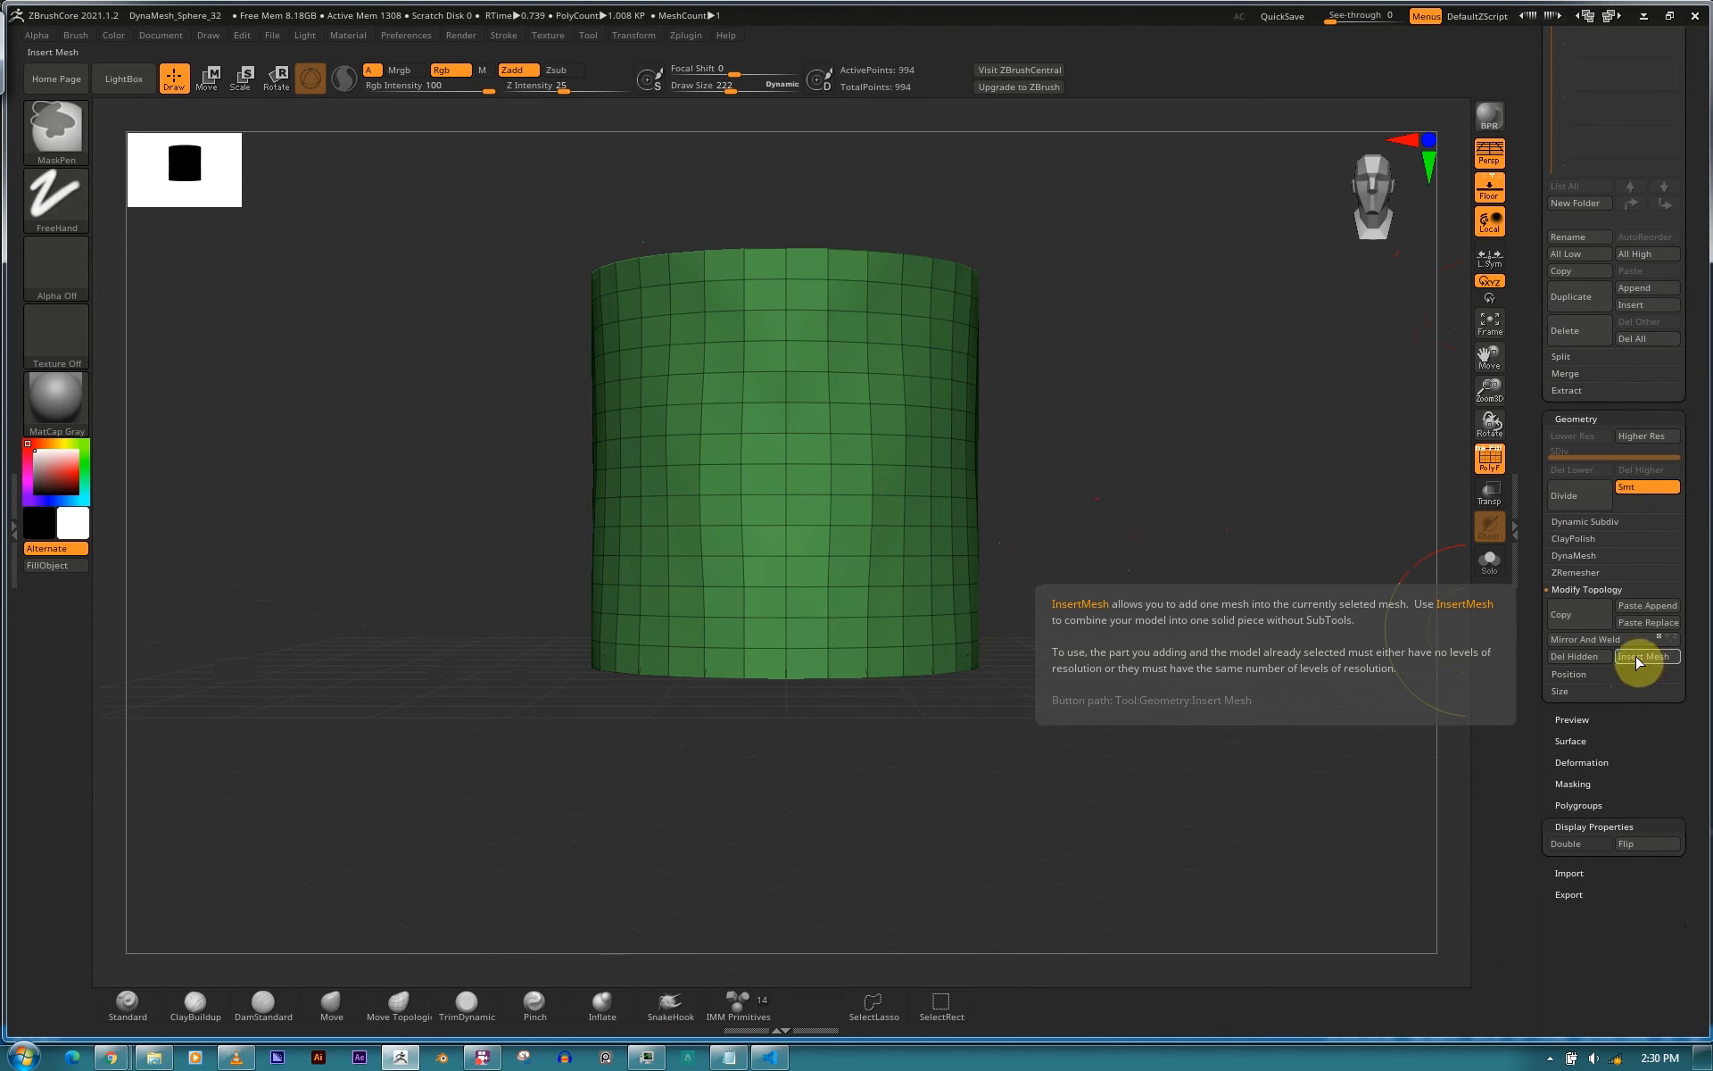
pyautogui.keyDown('alt'); pyautogui.moveTo(1222, 612); pyautogui.dragTo(1182, 614); pyautogui.keyUp('alt')
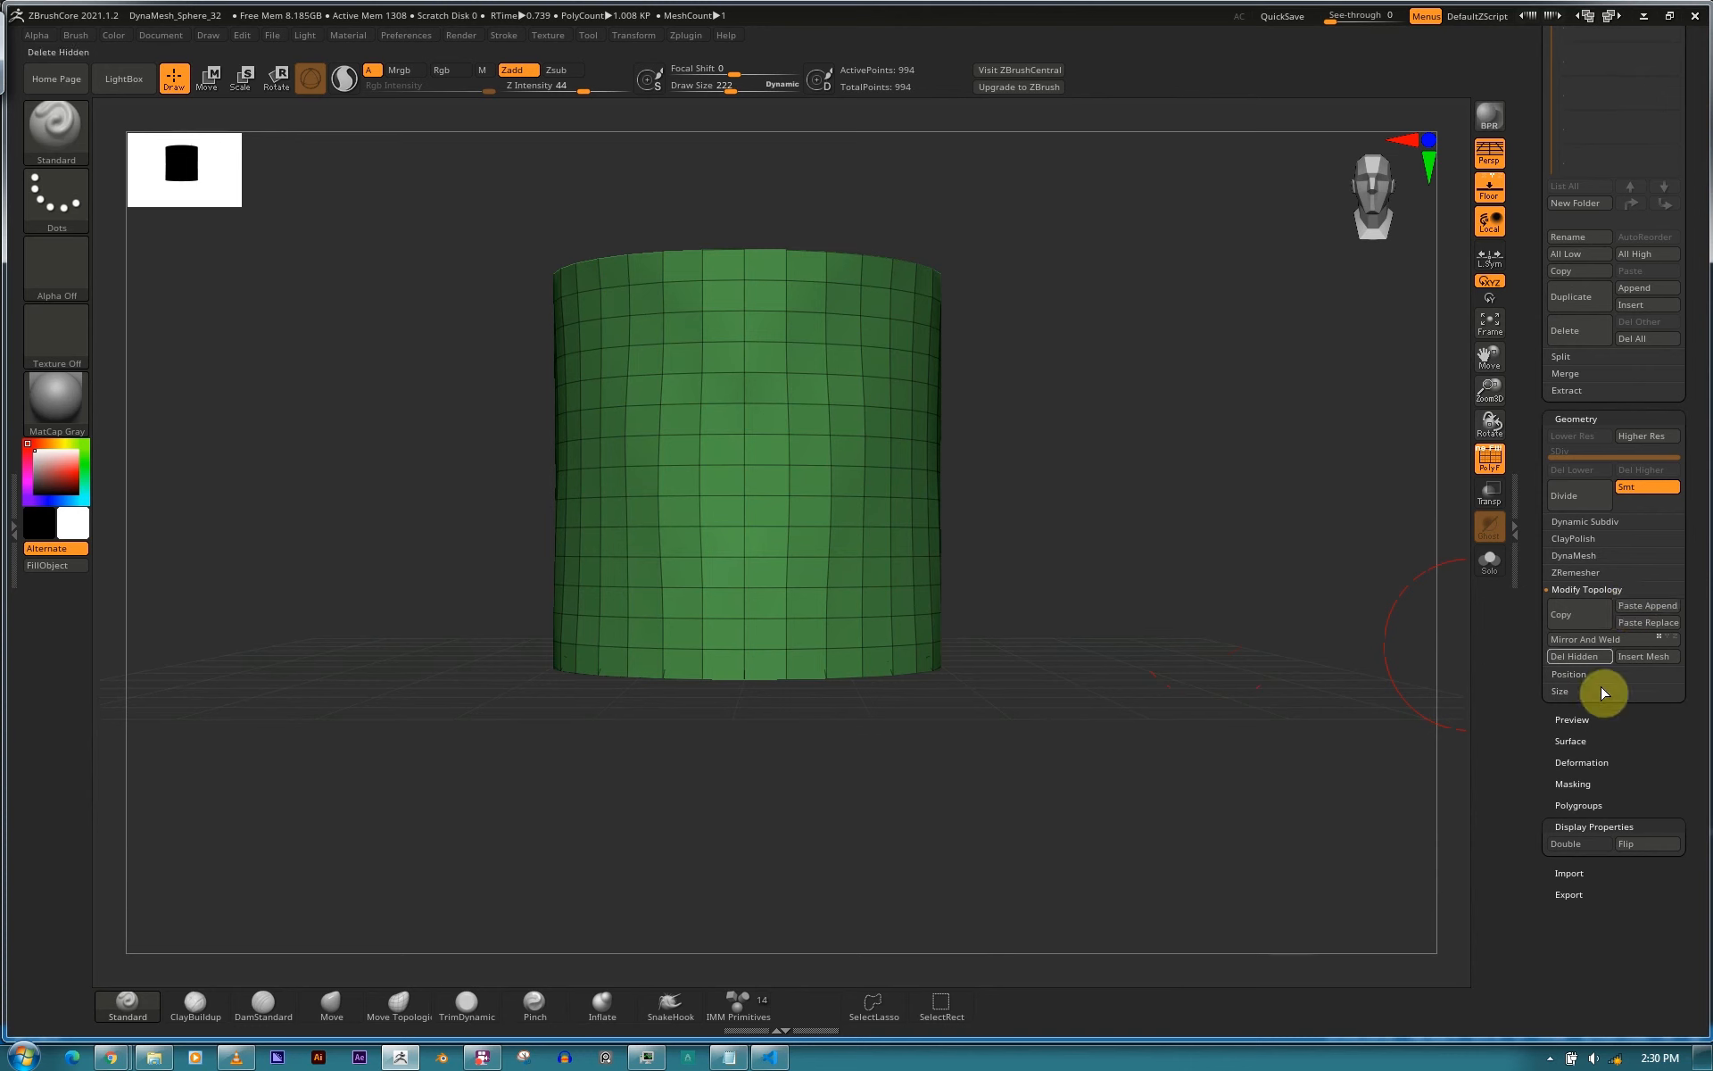
# Expand the Position settings of the mesh and set its Z Position to 0.
pyautogui.click(1574, 676)
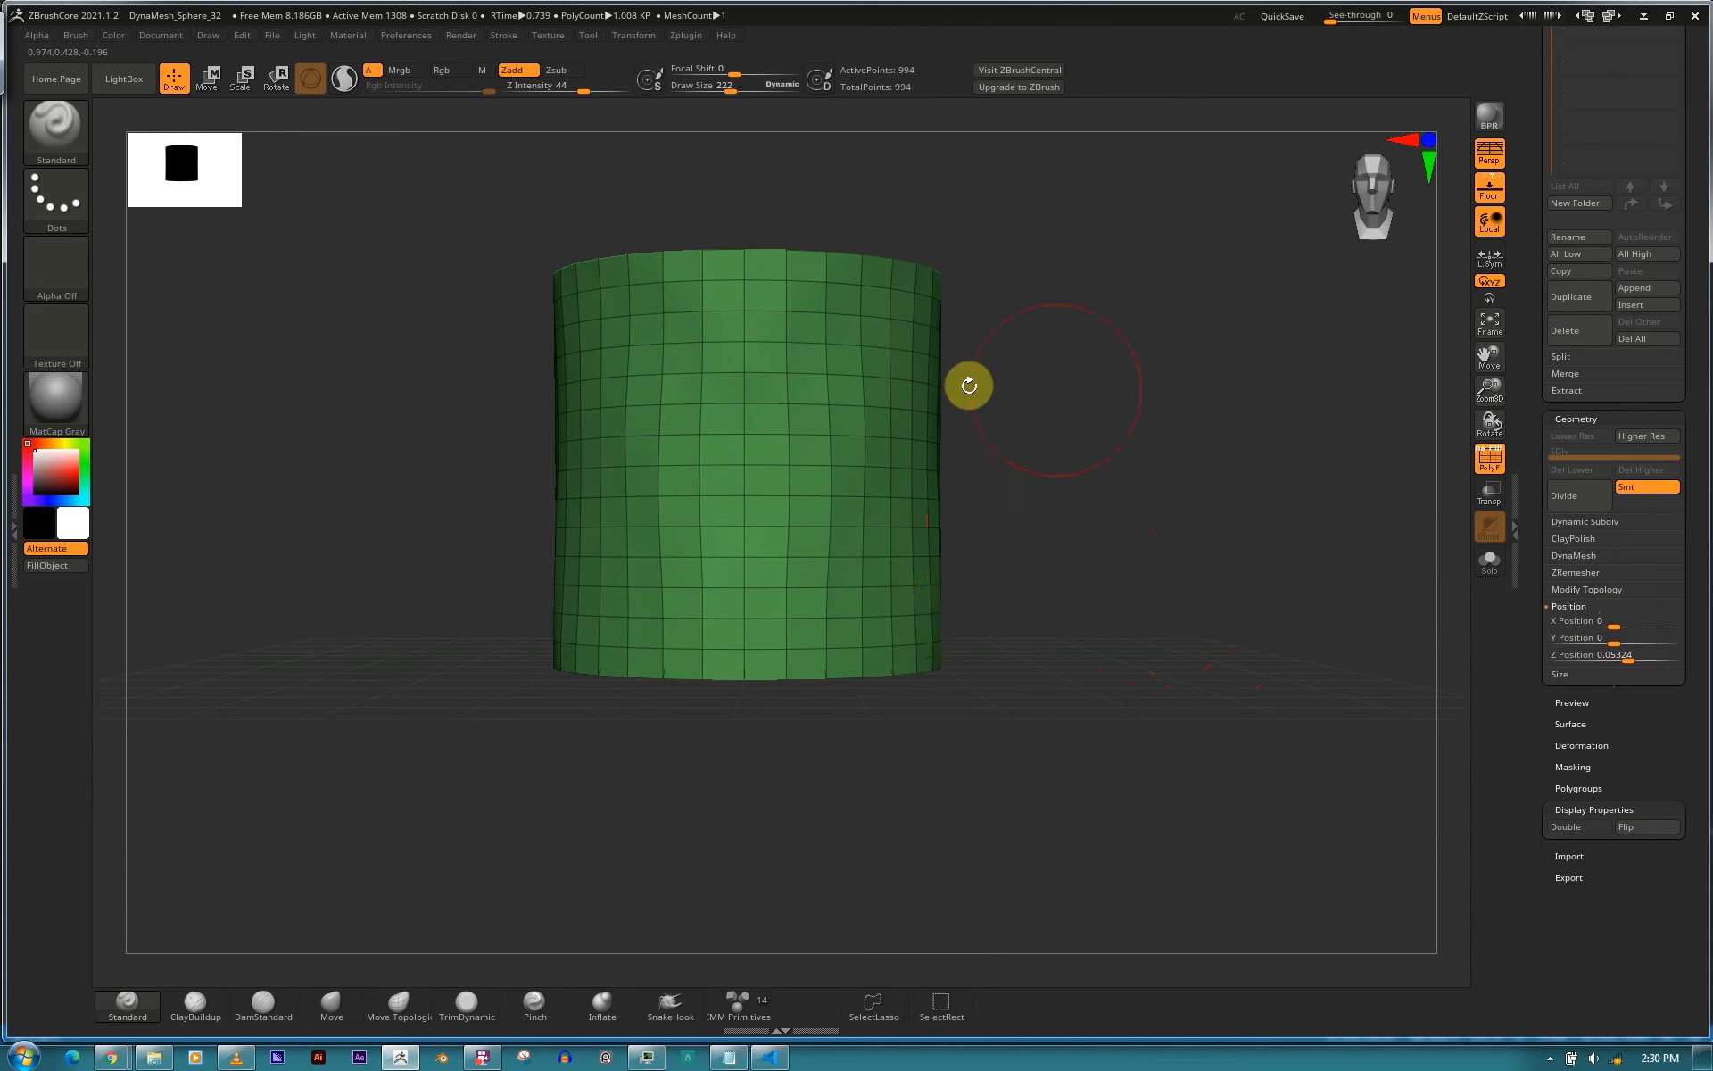
pyautogui.moveTo(994, 525); pyautogui.dragTo(999, 513)
pyautogui.moveTo(1109, 701); pyautogui.dragTo(1181, 562)
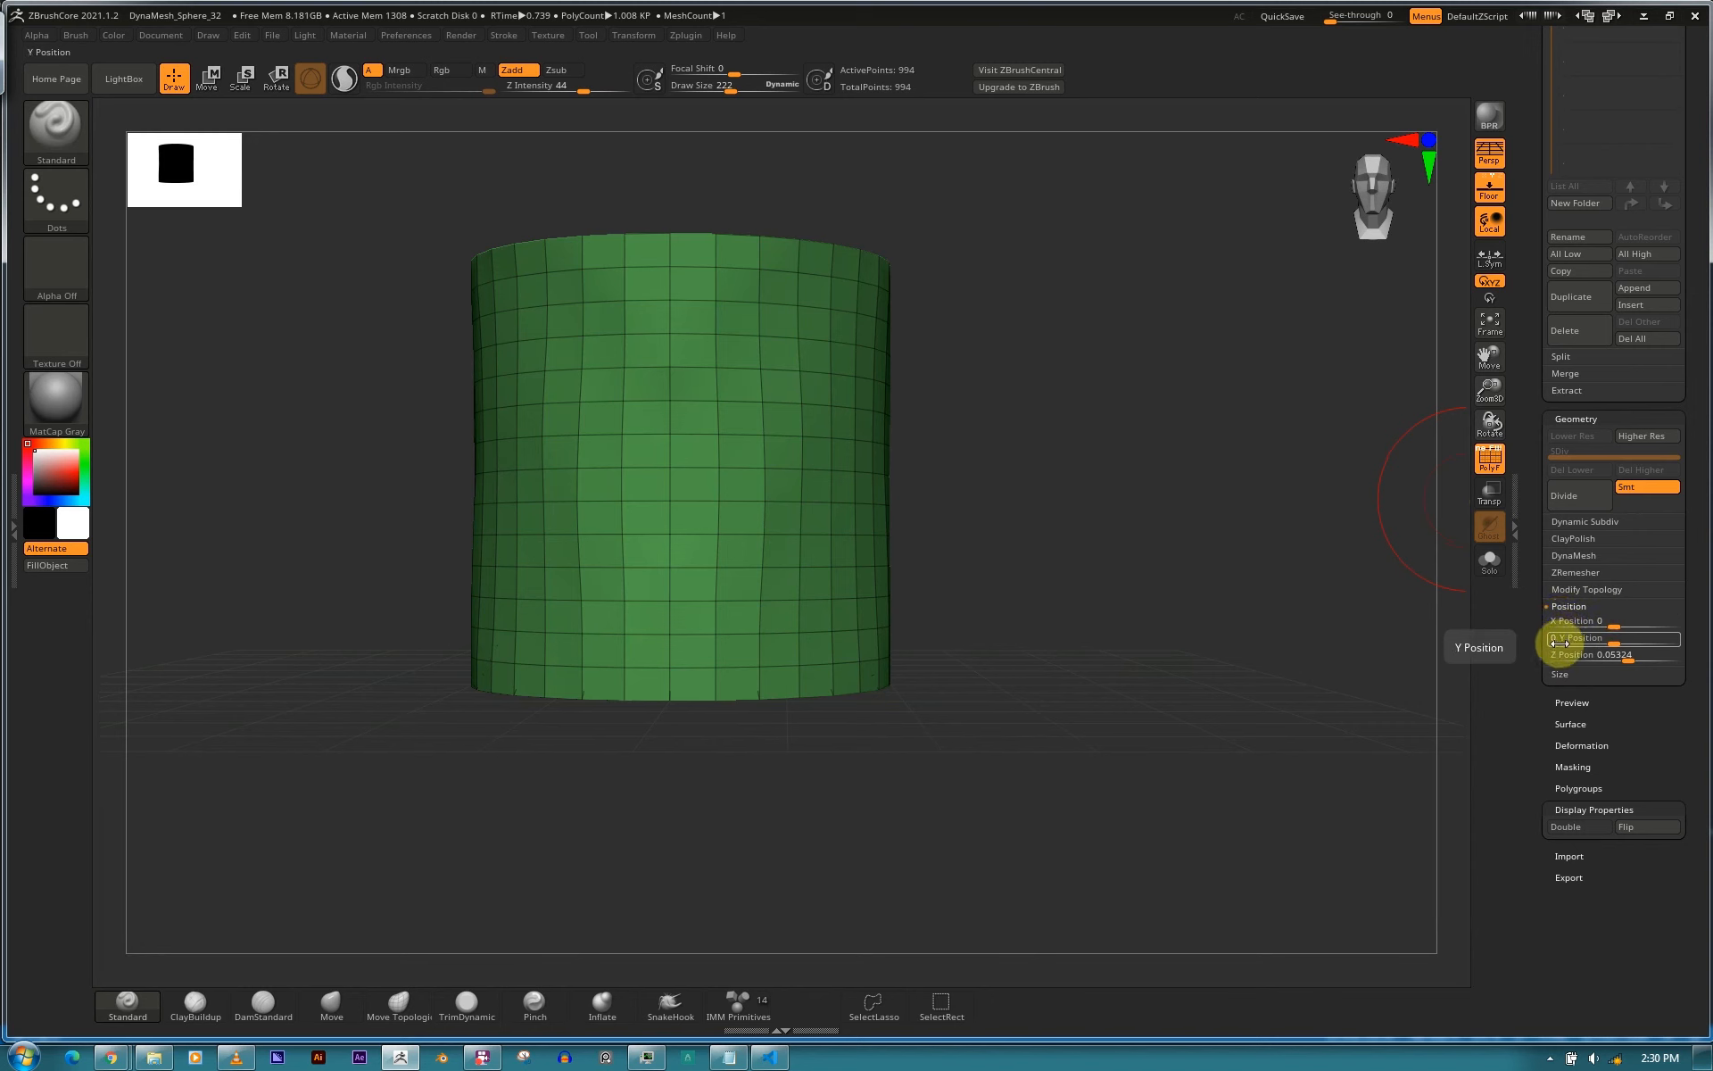
pyautogui.moveTo(1564, 654); pyautogui.dragTo(1573, 656)
pyautogui.hotkey('ctrl', 'z')
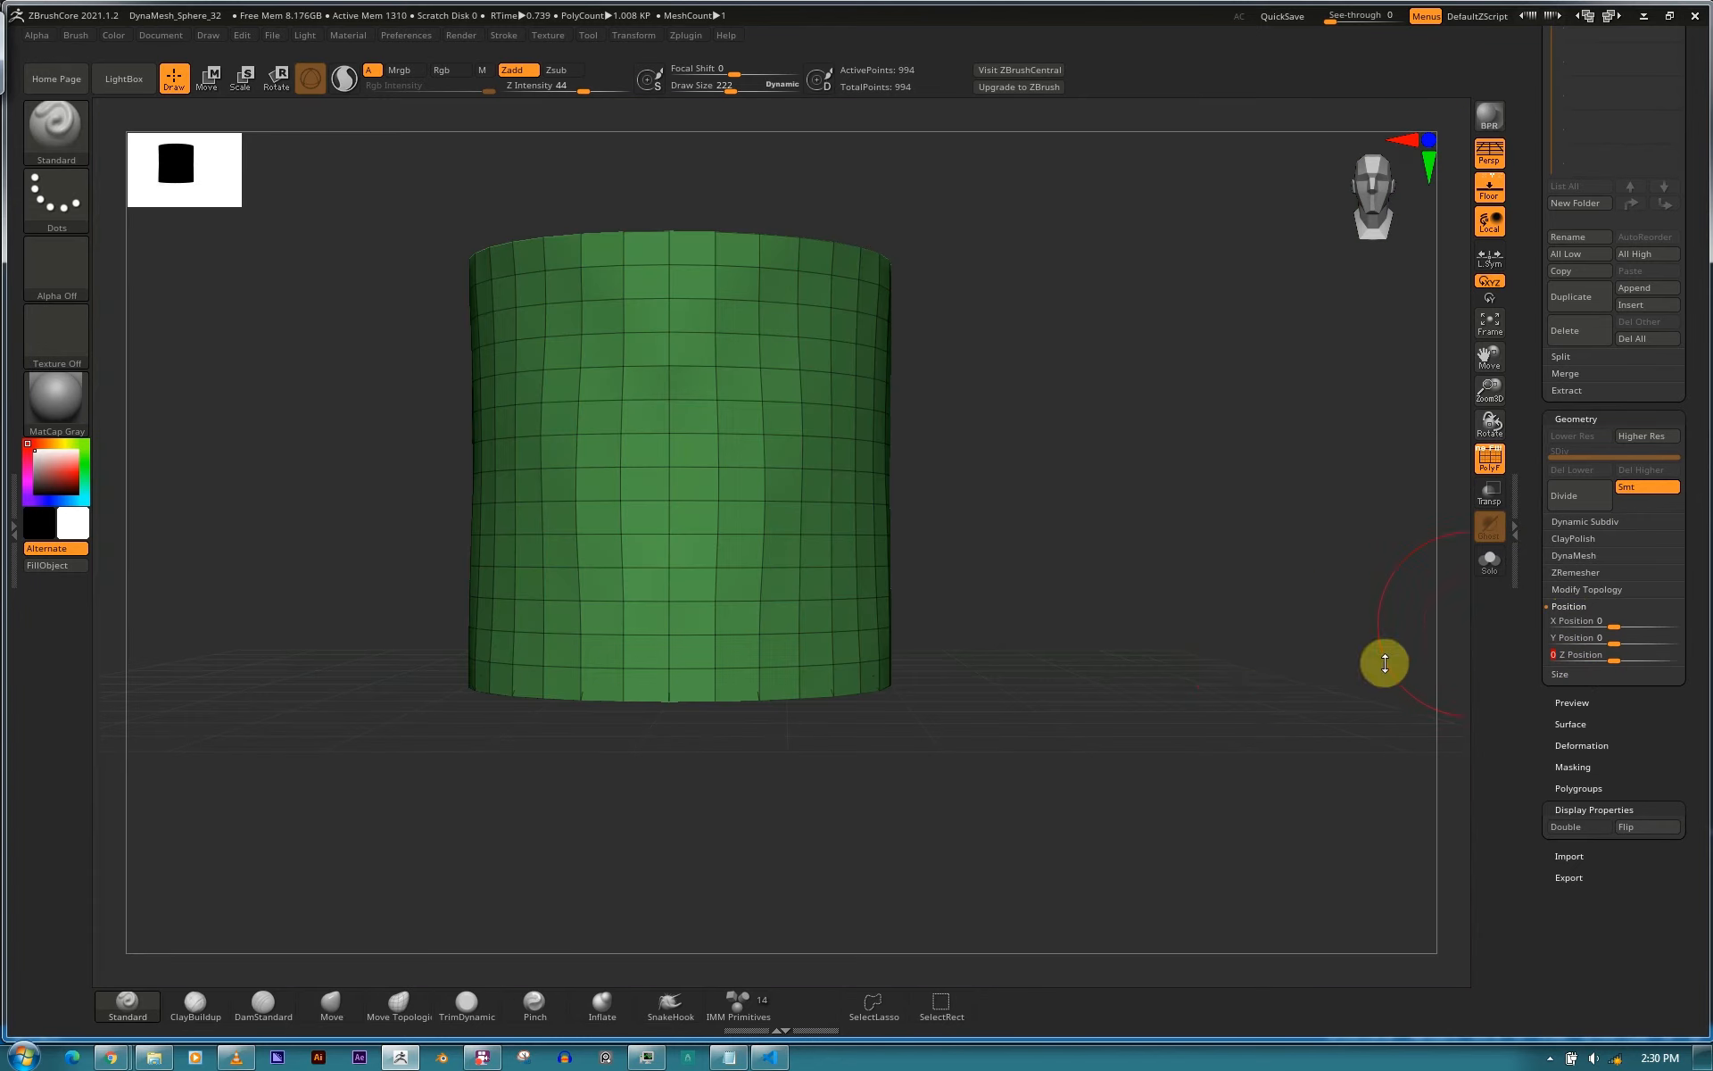
# View the cylinder from the side and collapse the Position settings.
pyautogui.moveTo(1070, 616); pyautogui.dragTo(1010, 619)
pyautogui.moveTo(1380, 634)
pyautogui.keyDown('alt'); pyautogui.mouseDown()
pyautogui.moveTo(1098, 612)
pyautogui.moveTo(1019, 593)
pyautogui.moveTo(994, 546)
pyautogui.moveTo(1074, 544)
pyautogui.moveTo(1117, 574)
pyautogui.moveTo(1158, 539)
pyautogui.moveTo(1005, 566)
pyautogui.moveTo(1059, 624)
pyautogui.moveTo(1086, 573)
pyautogui.moveTo(1118, 559)
pyautogui.moveTo(1147, 589)
pyautogui.moveTo(1117, 585)
pyautogui.moveTo(1294, 575)
pyautogui.mouseUp(); pyautogui.keyUp('alt')
pyautogui.press('e')
pyautogui.press('q')
pyautogui.click(1570, 607)
pyautogui.click(1570, 607)
pyautogui.click(1569, 608)
pyautogui.click(1571, 606)
pyautogui.click(1570, 607)
pyautogui.click(1571, 607)
pyautogui.click(1570, 606)
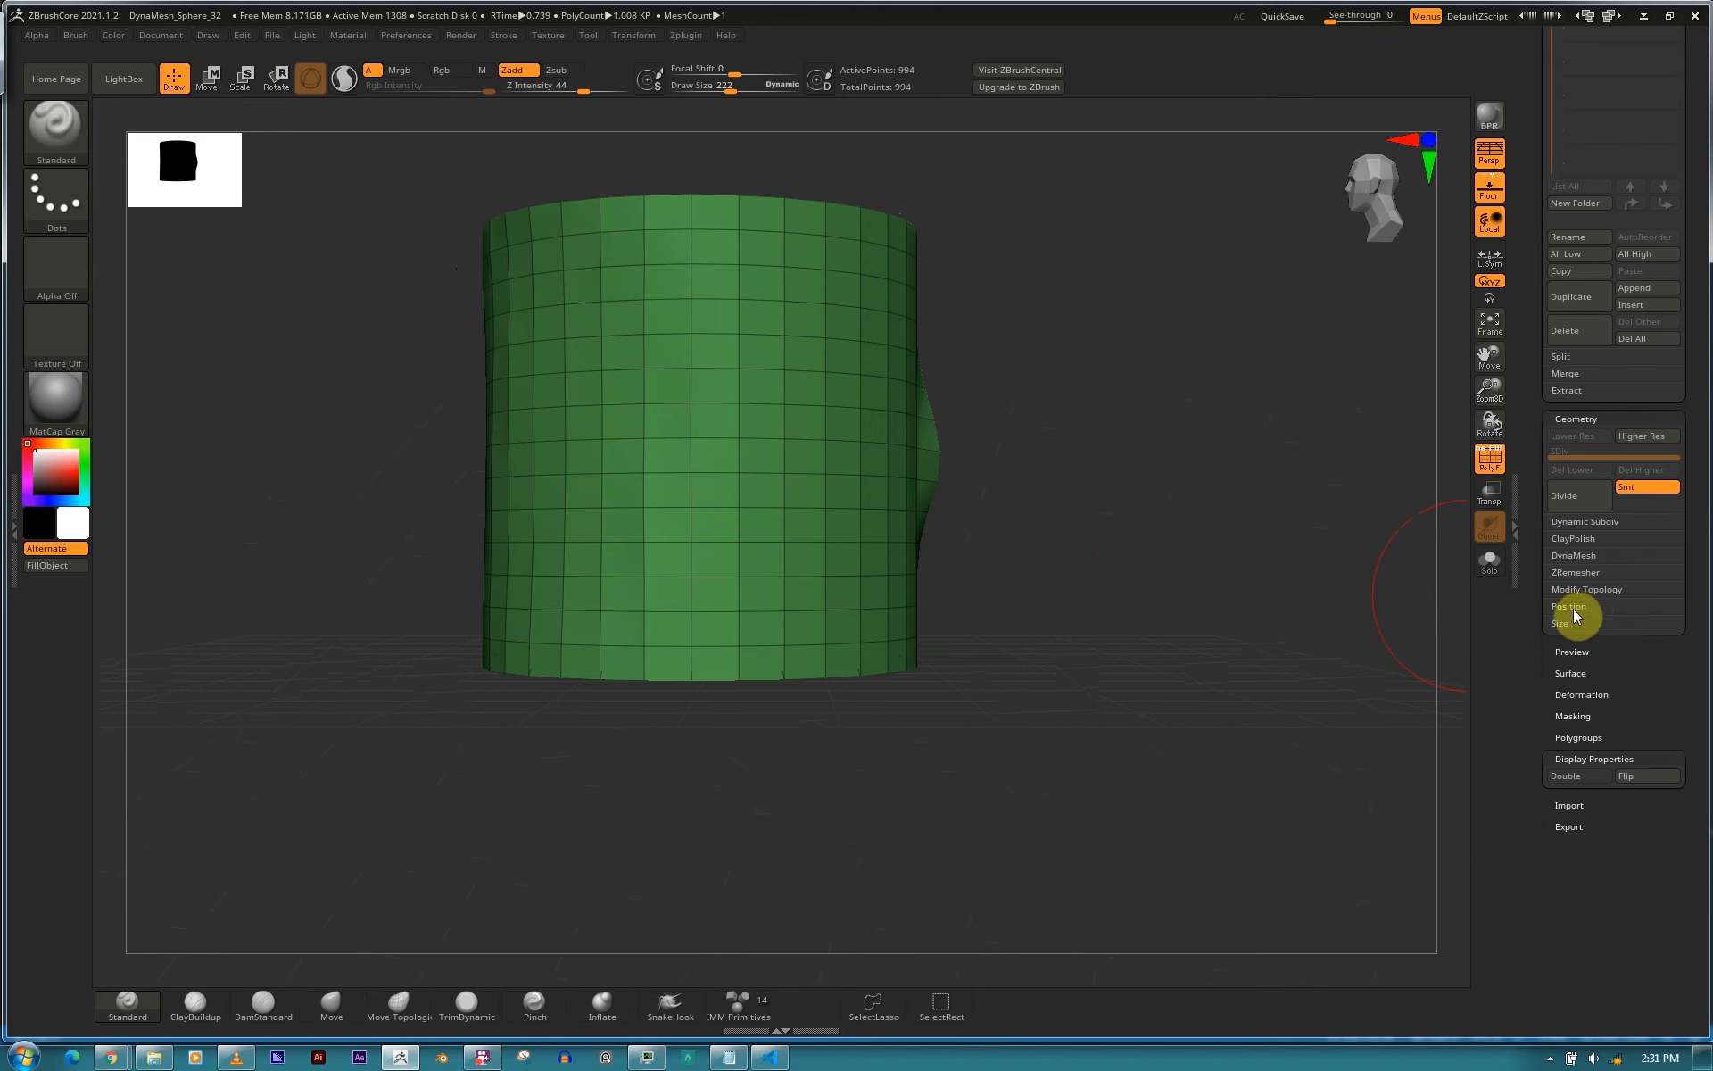
# With the Size values expanded, sculpt a small test bump on the cylinder at draw size 17 and undo it.
pyautogui.click(1570, 624)
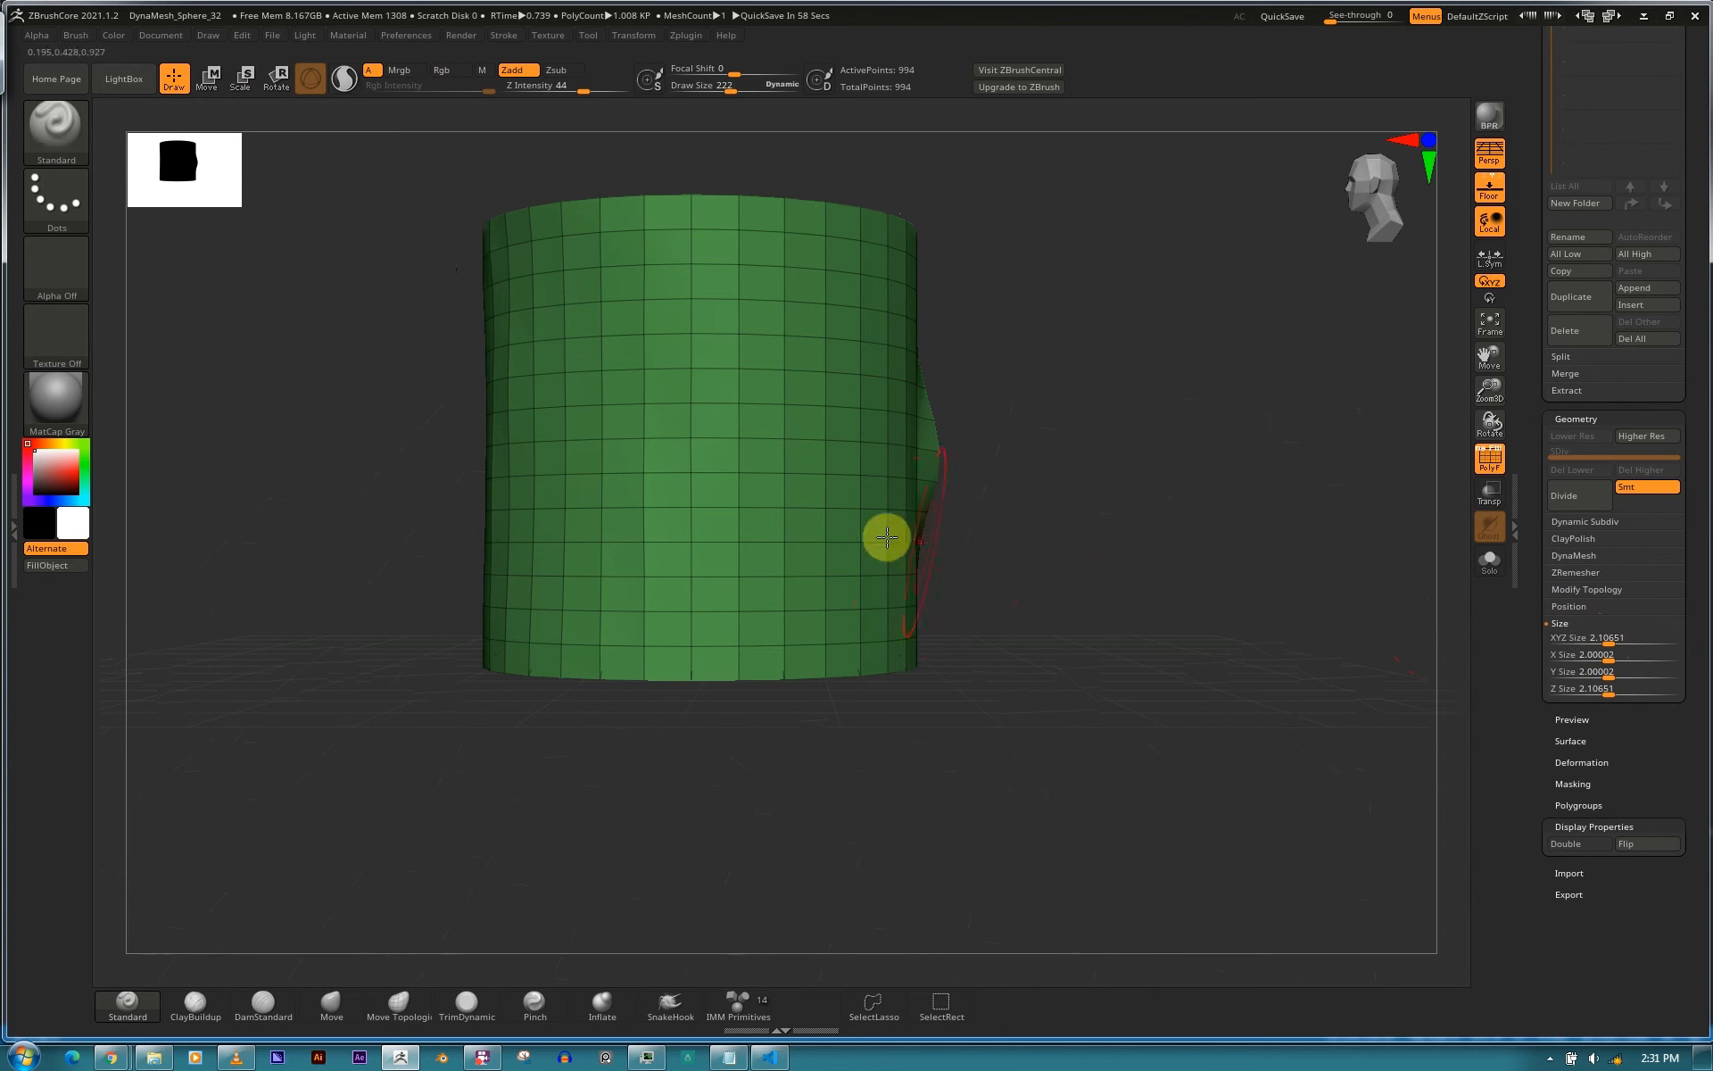
pyautogui.press('s')
pyautogui.moveTo(748, 479); pyautogui.dragTo(706, 480)
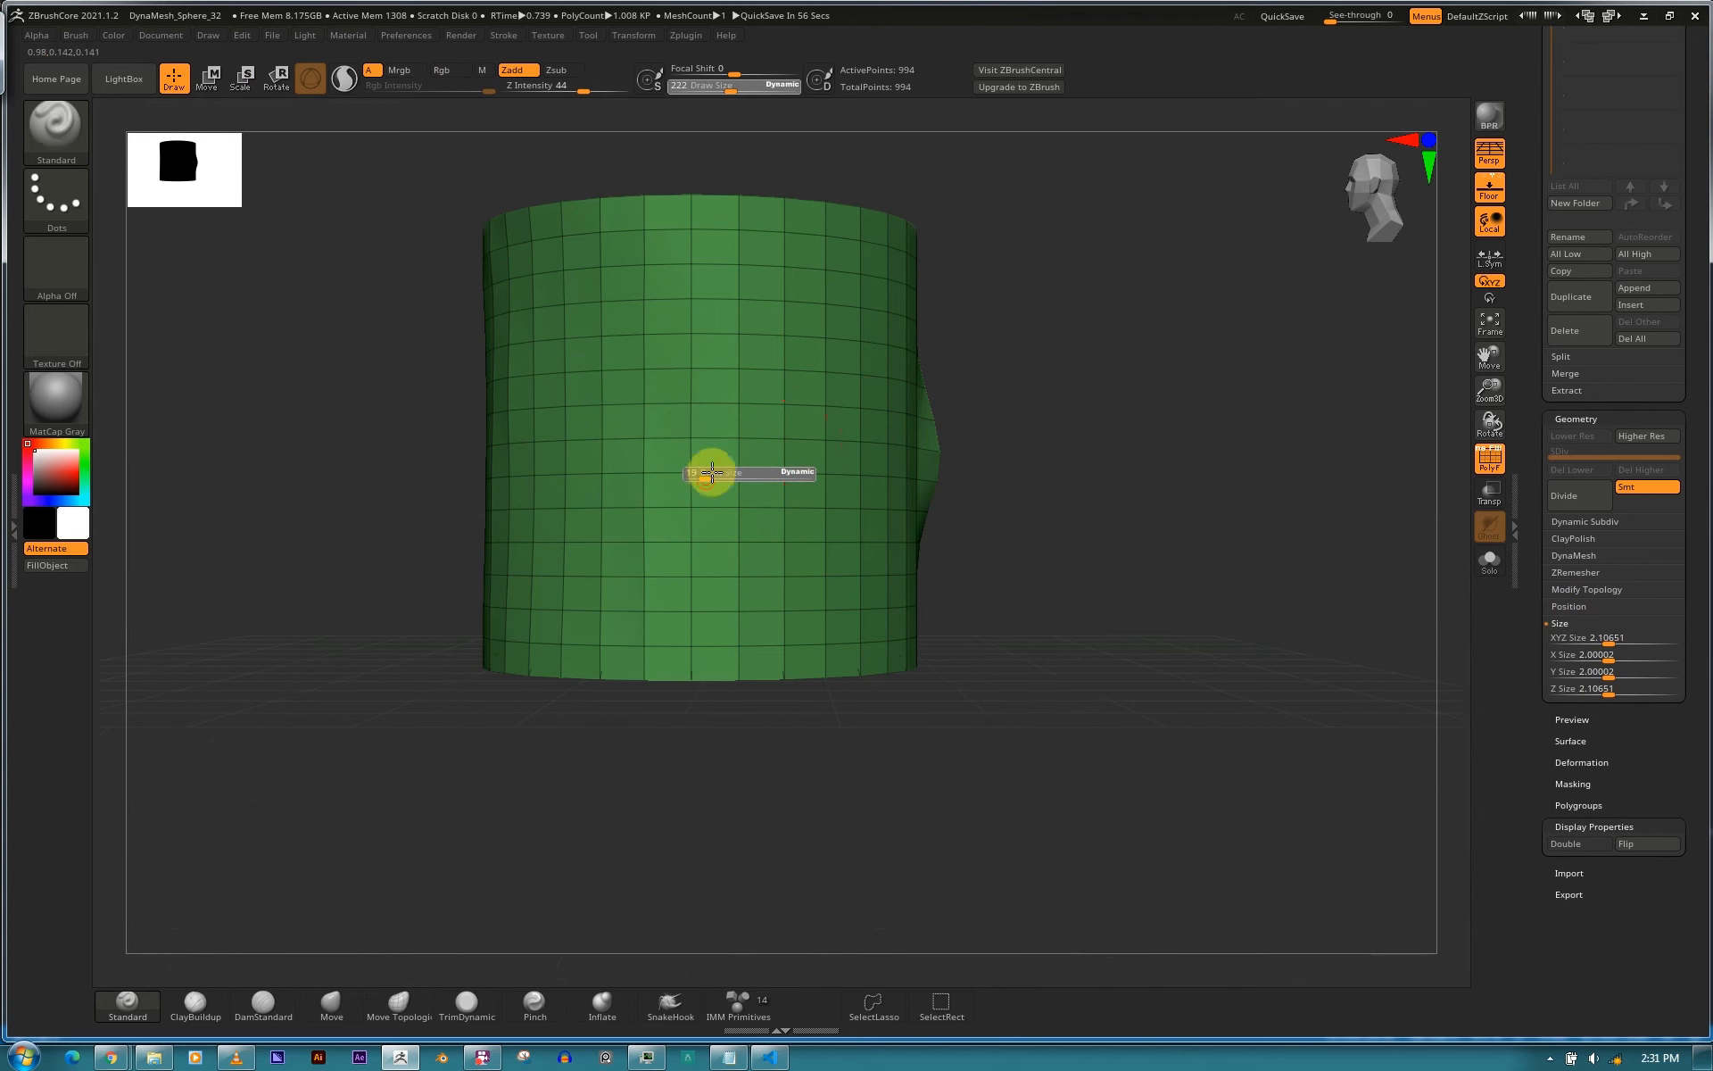
pyautogui.moveTo(973, 499)
pyautogui.keyDown('alt'); pyautogui.mouseDown()
pyautogui.moveTo(972, 517)
pyautogui.moveTo(1127, 539)
pyautogui.moveTo(797, 506)
pyautogui.moveTo(834, 490)
pyautogui.moveTo(875, 547)
pyautogui.mouseUp(); pyautogui.keyUp('alt')
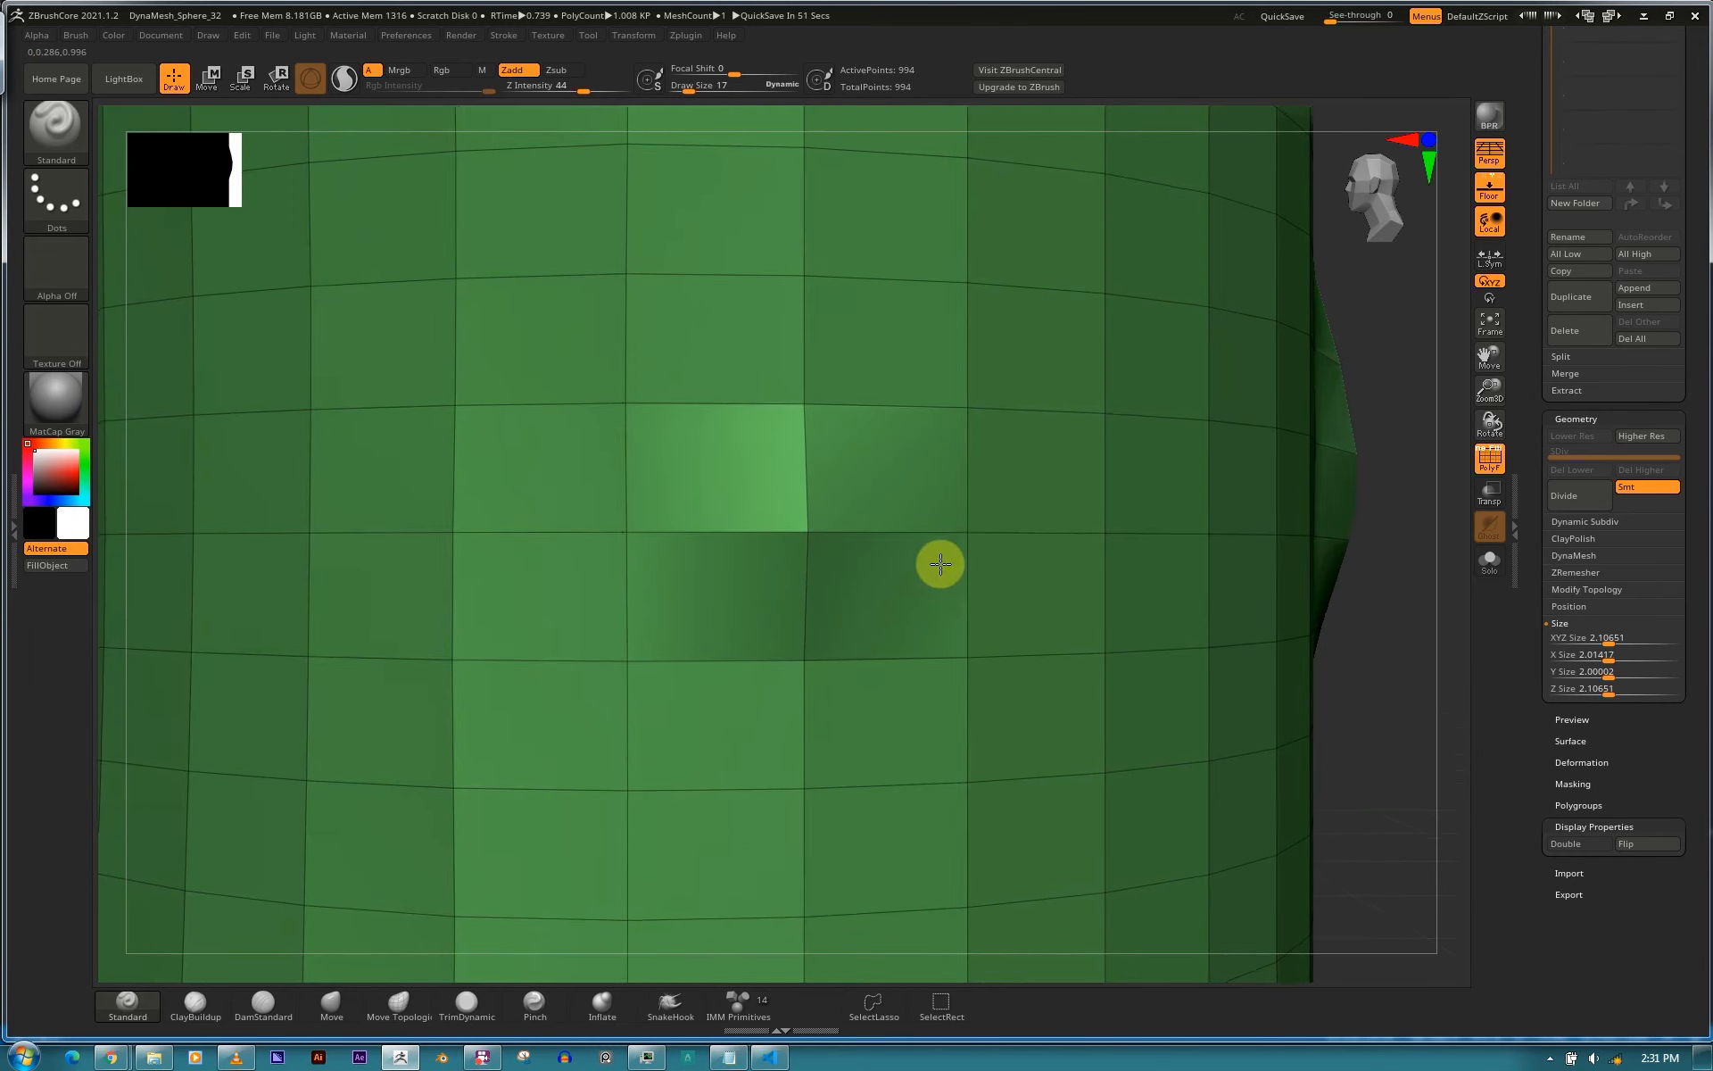
pyautogui.press('f')
pyautogui.hotkey('ctrl', 'z')
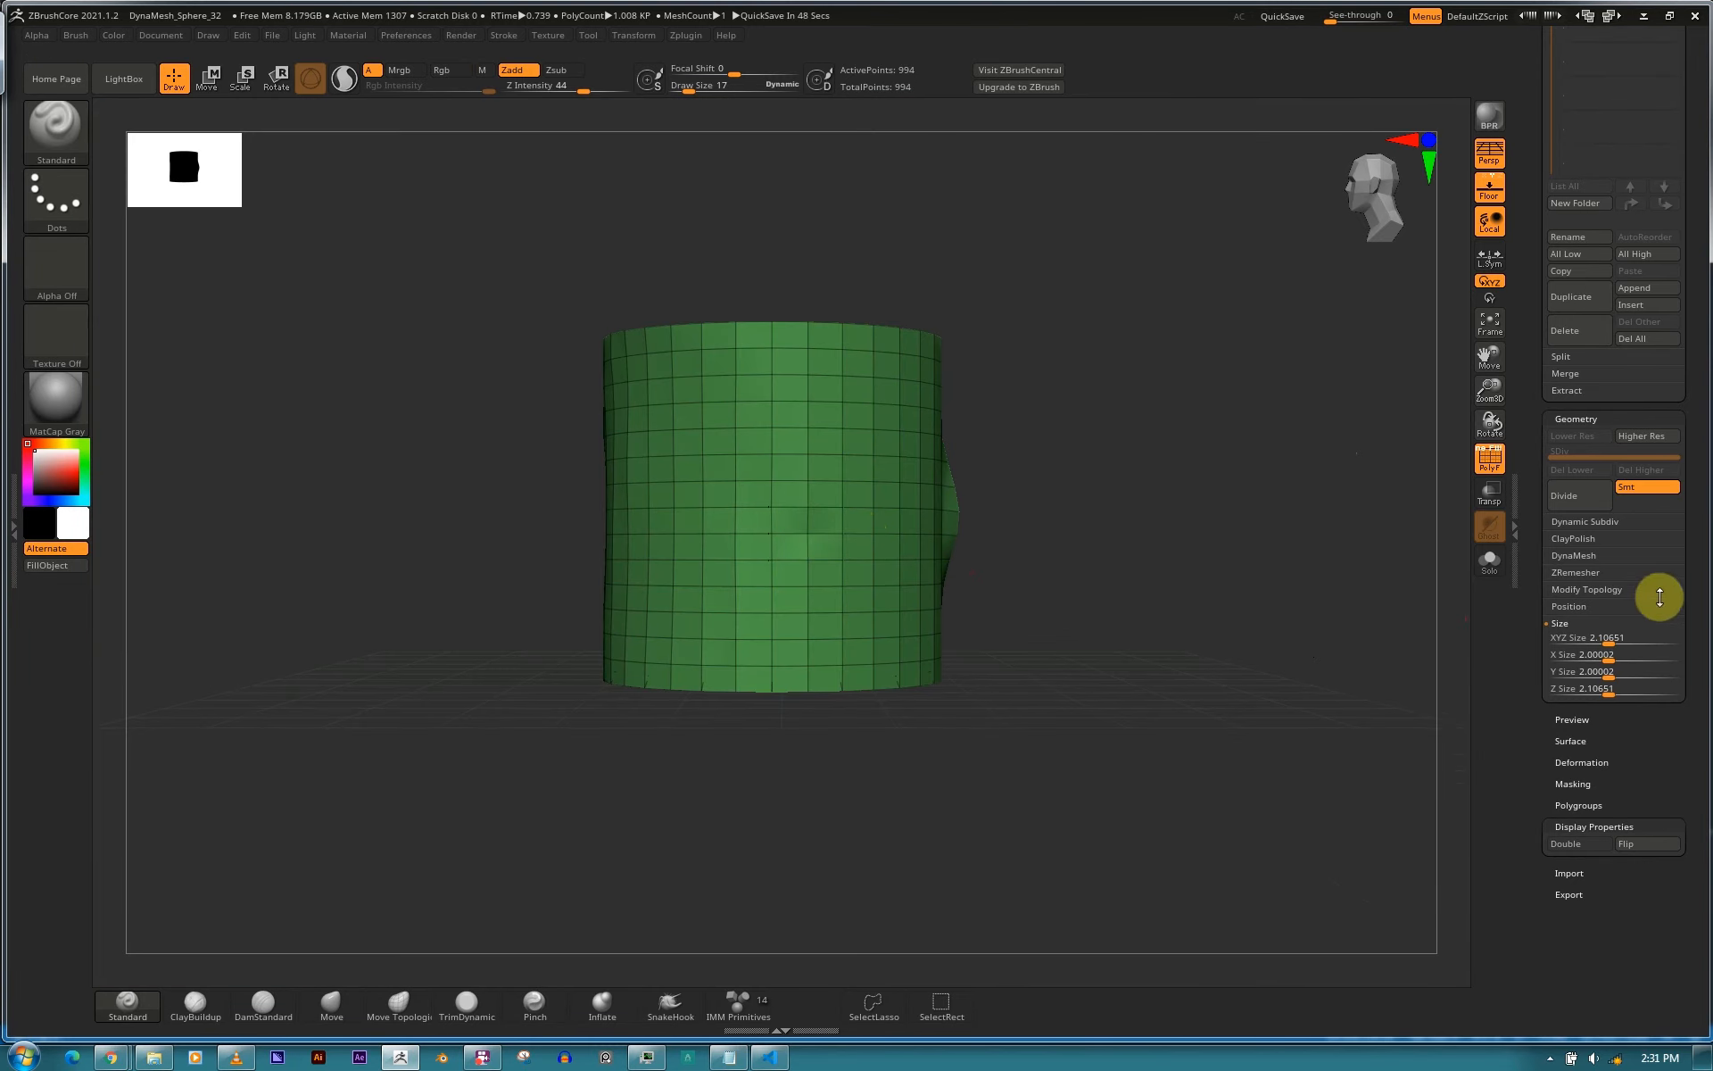
# Review and collapse the Size settings, and check the mesh's Preview section.
pyautogui.click(1568, 627)
pyautogui.click(1565, 632)
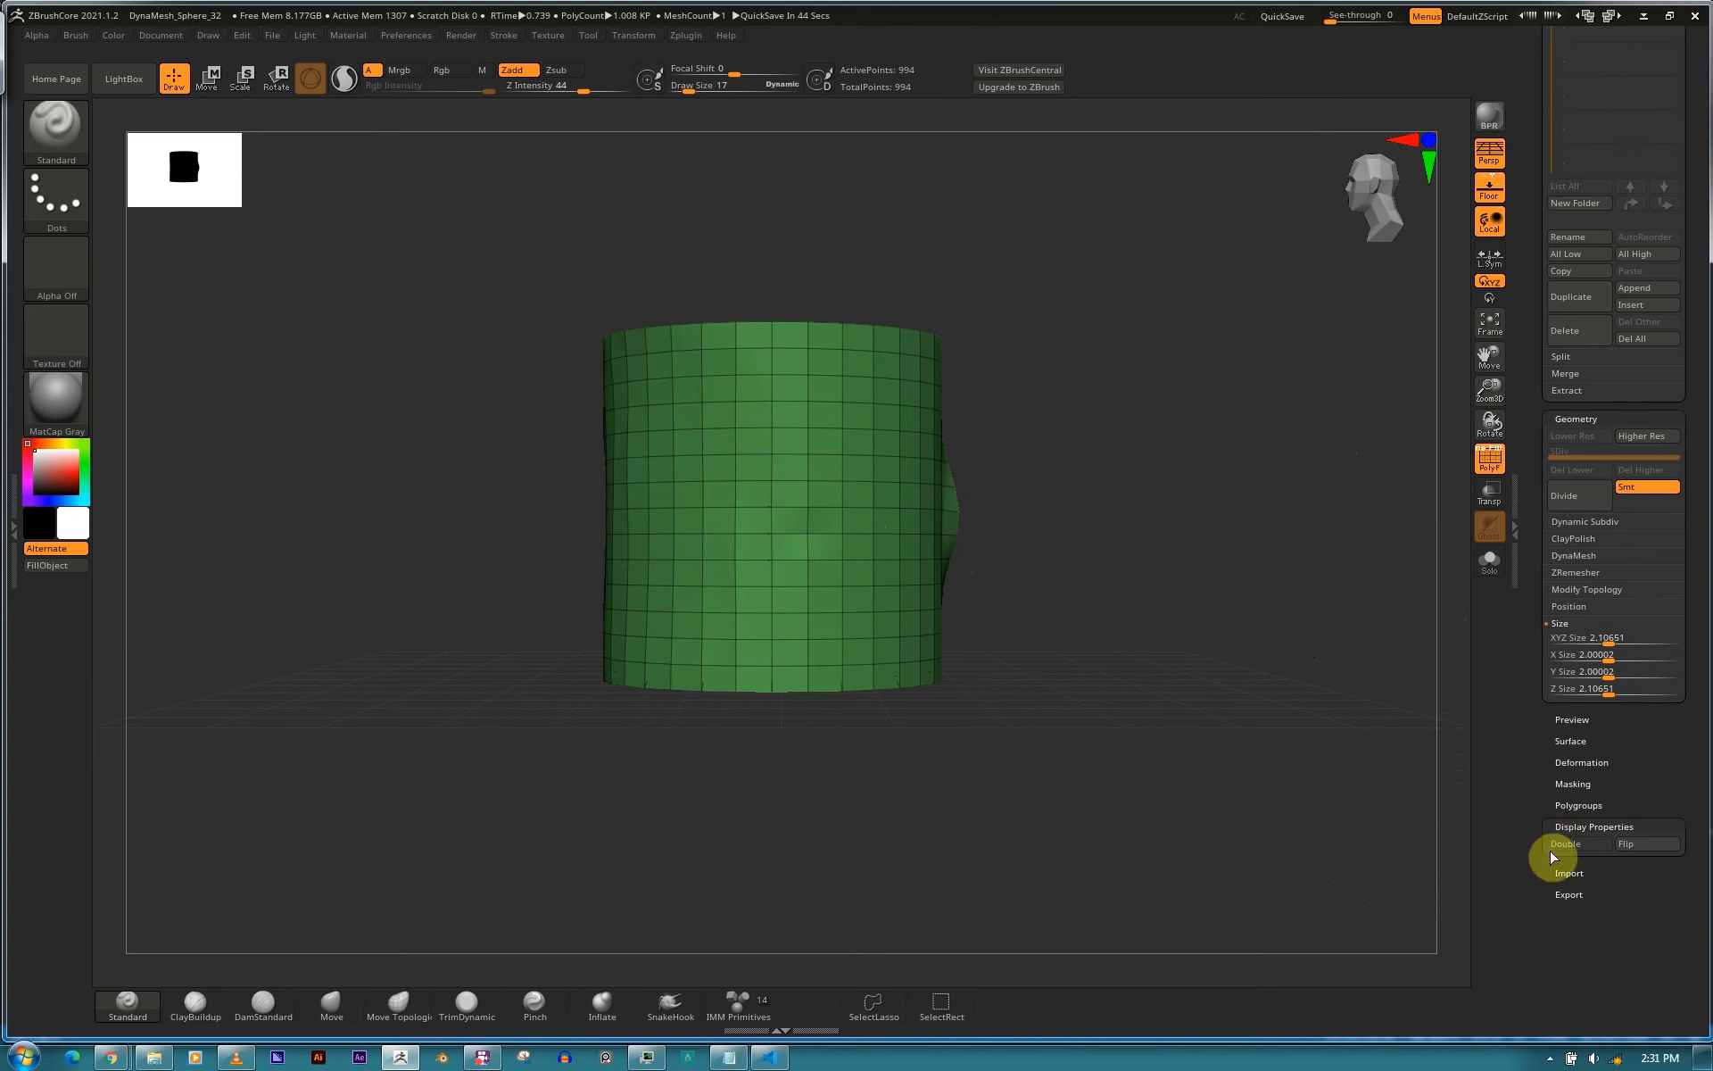
pyautogui.click(1564, 635)
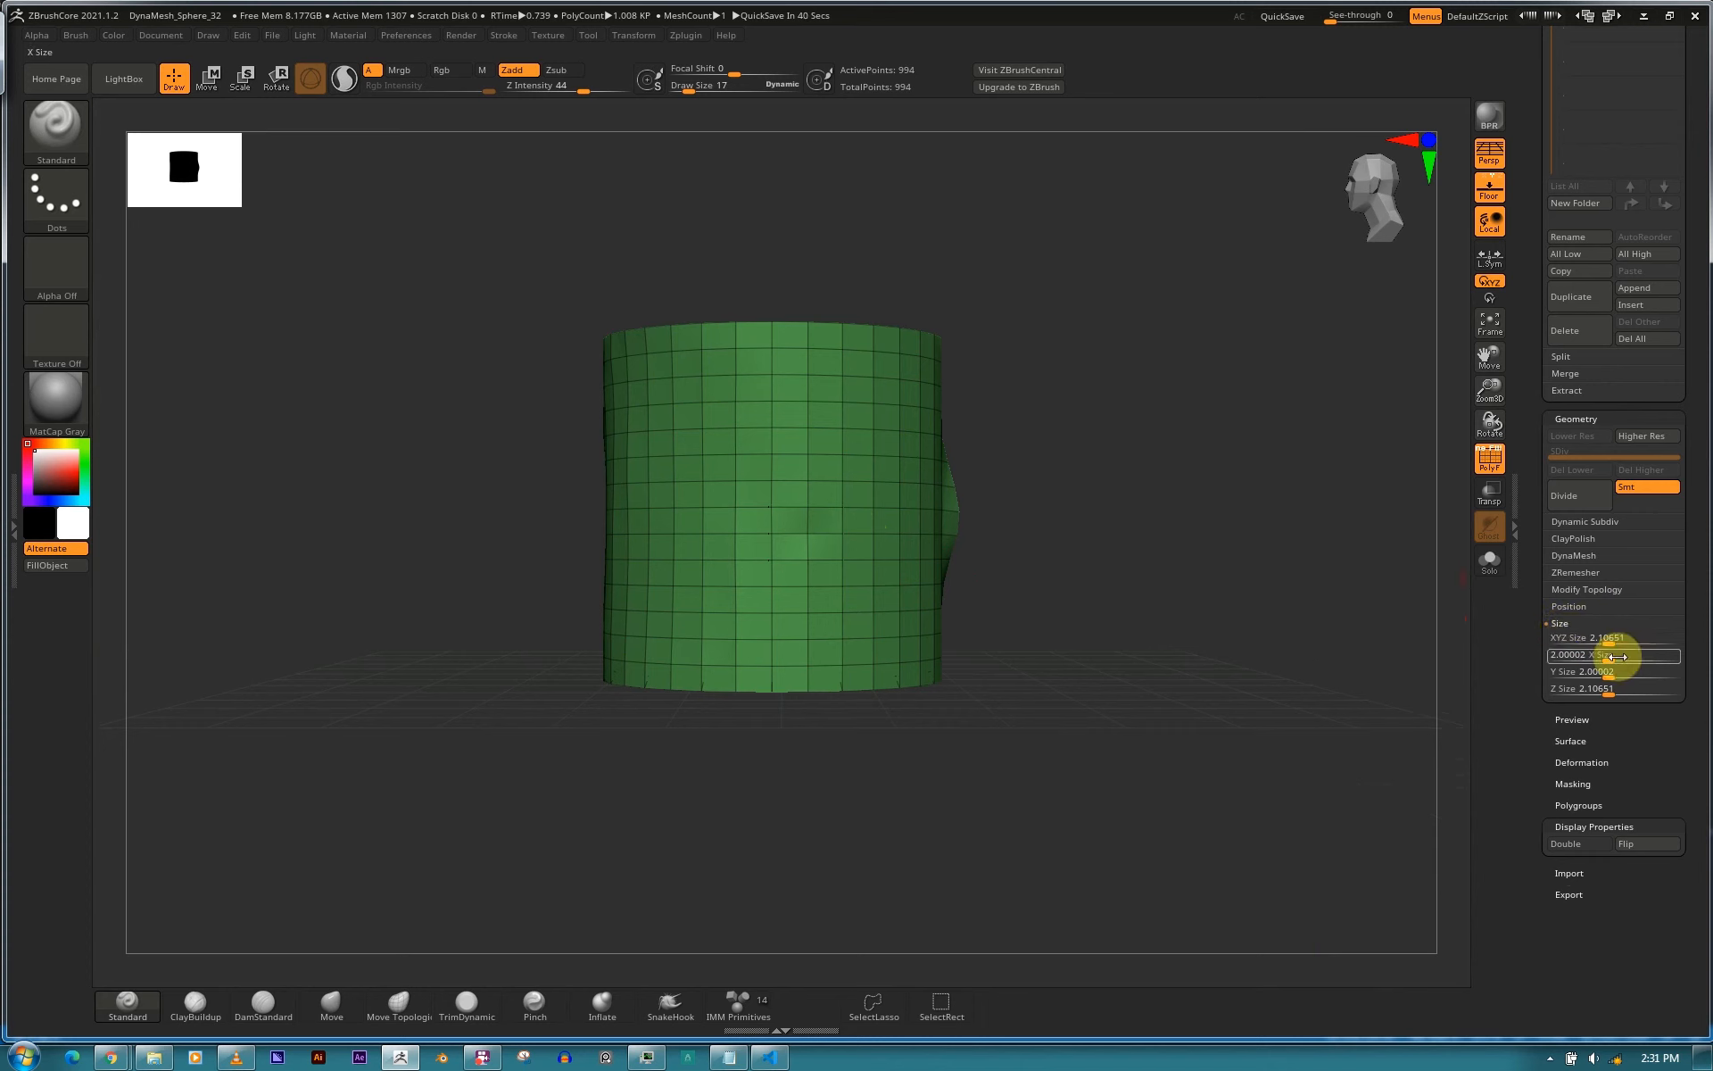
pyautogui.click(1578, 624)
pyautogui.click(1573, 651)
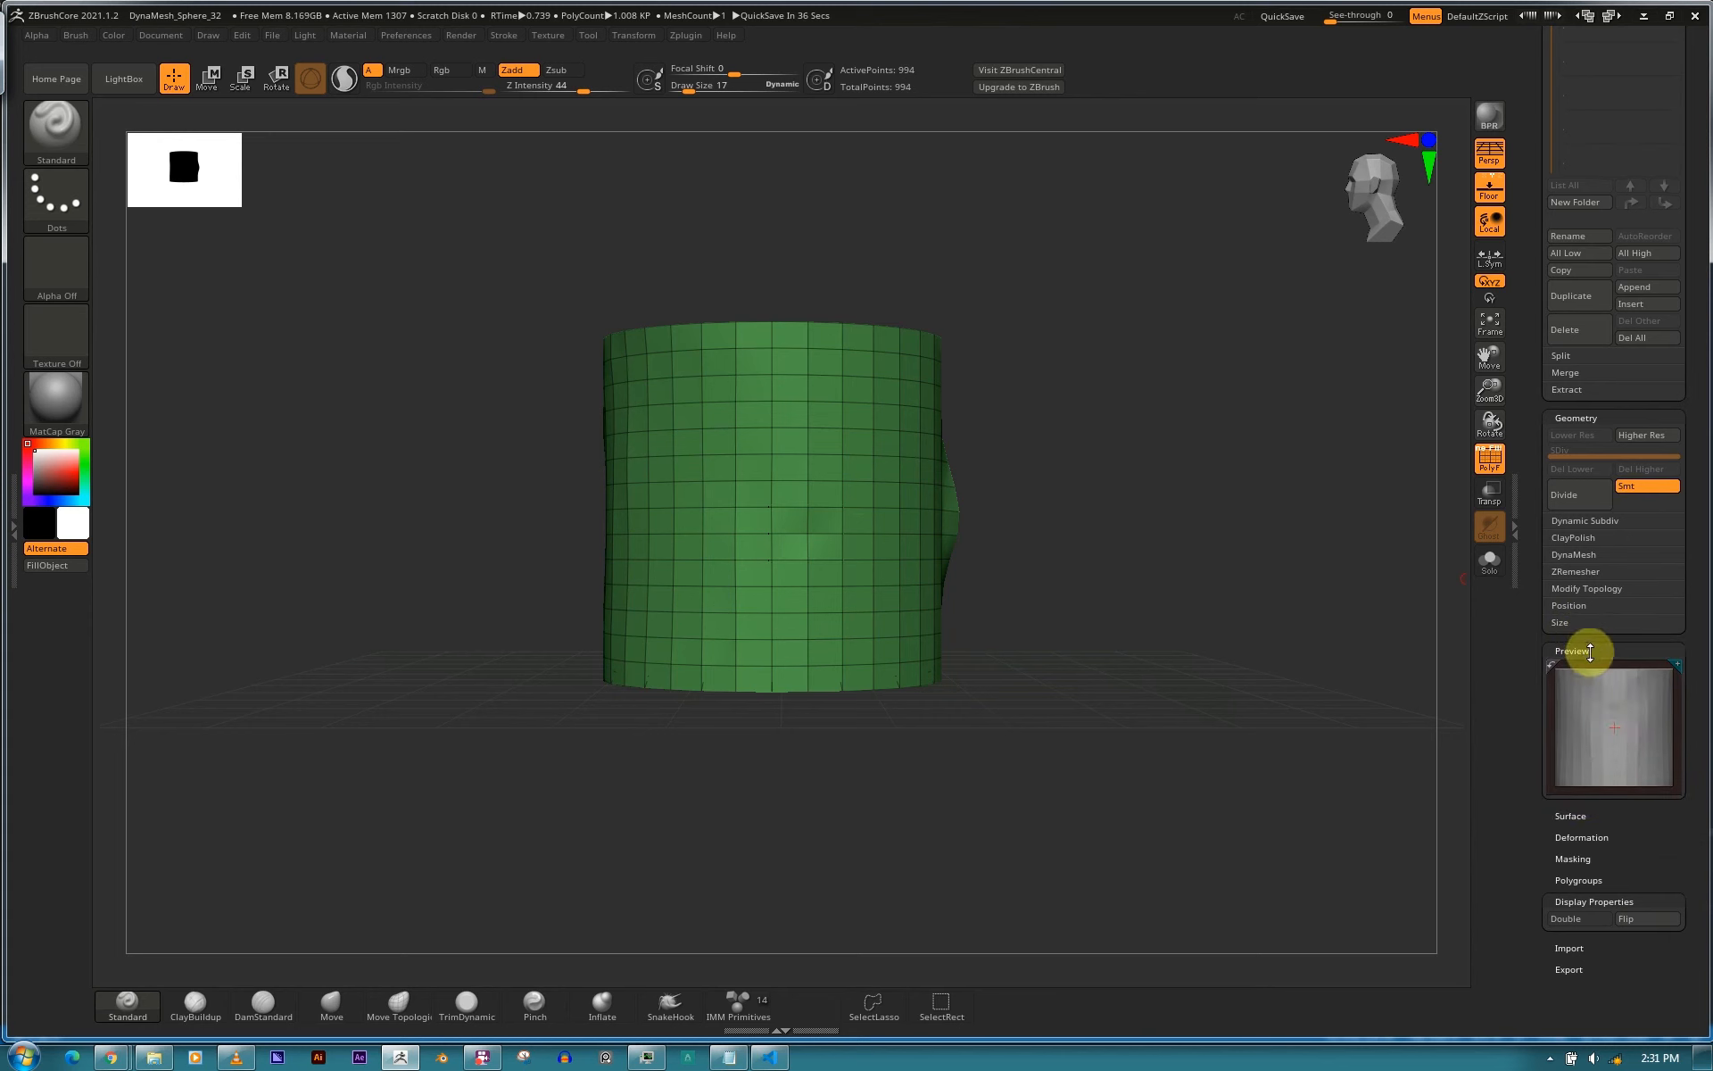
pyautogui.moveTo(1588, 654); pyautogui.dragTo(1589, 651)
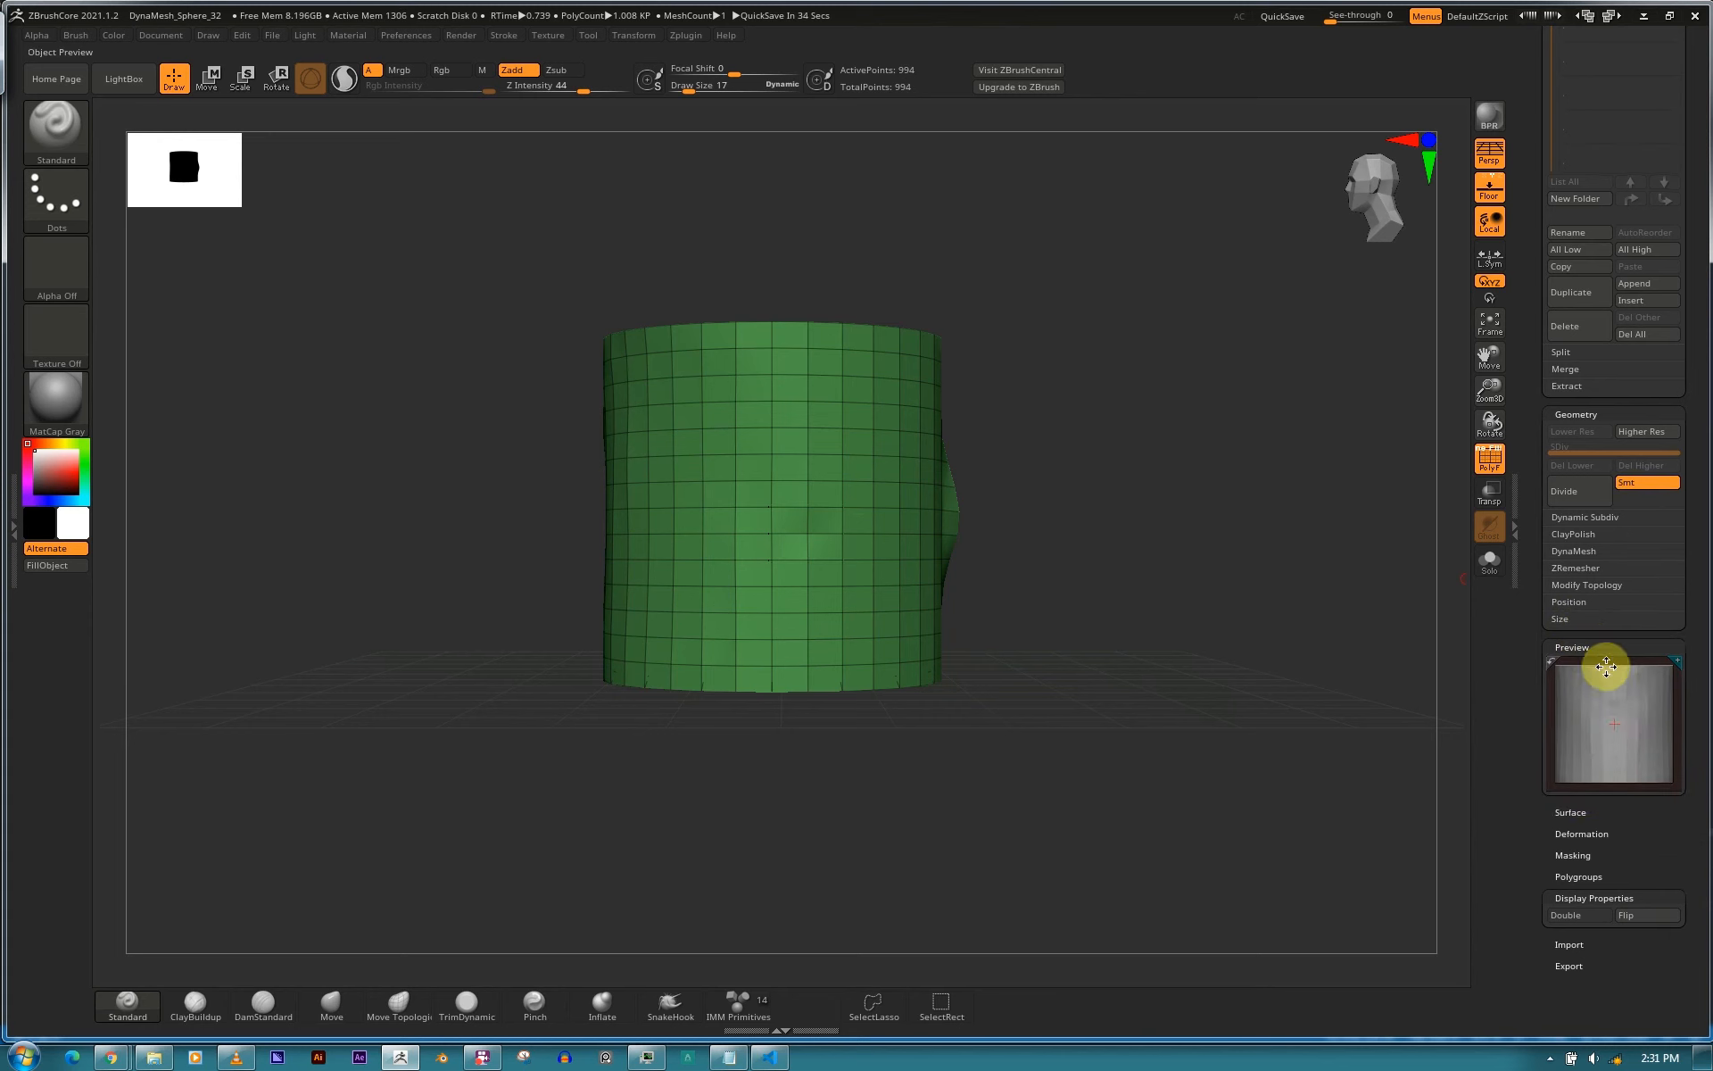
pyautogui.click(1600, 645)
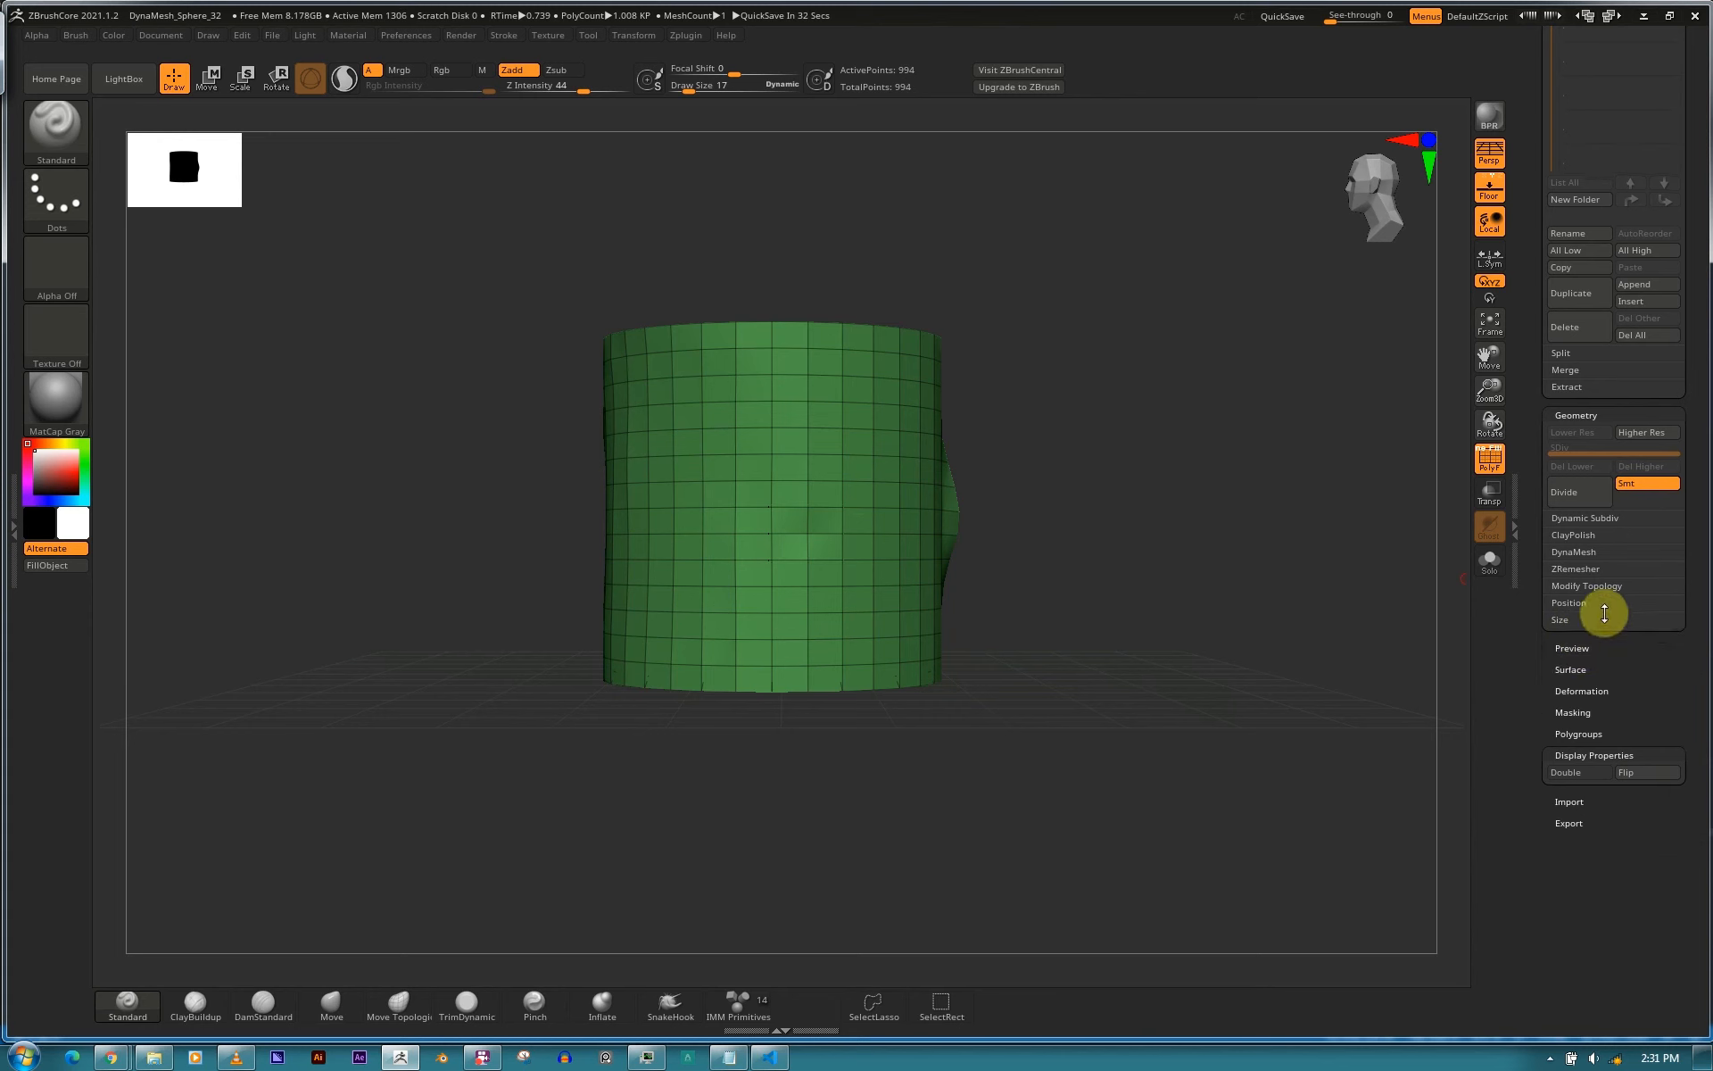
# Apply the Noise31.ZNM surface noise from the NoiseMakers library to the cylinder and view it from another angle.
pyautogui.click(1602, 414)
pyautogui.click(1575, 459)
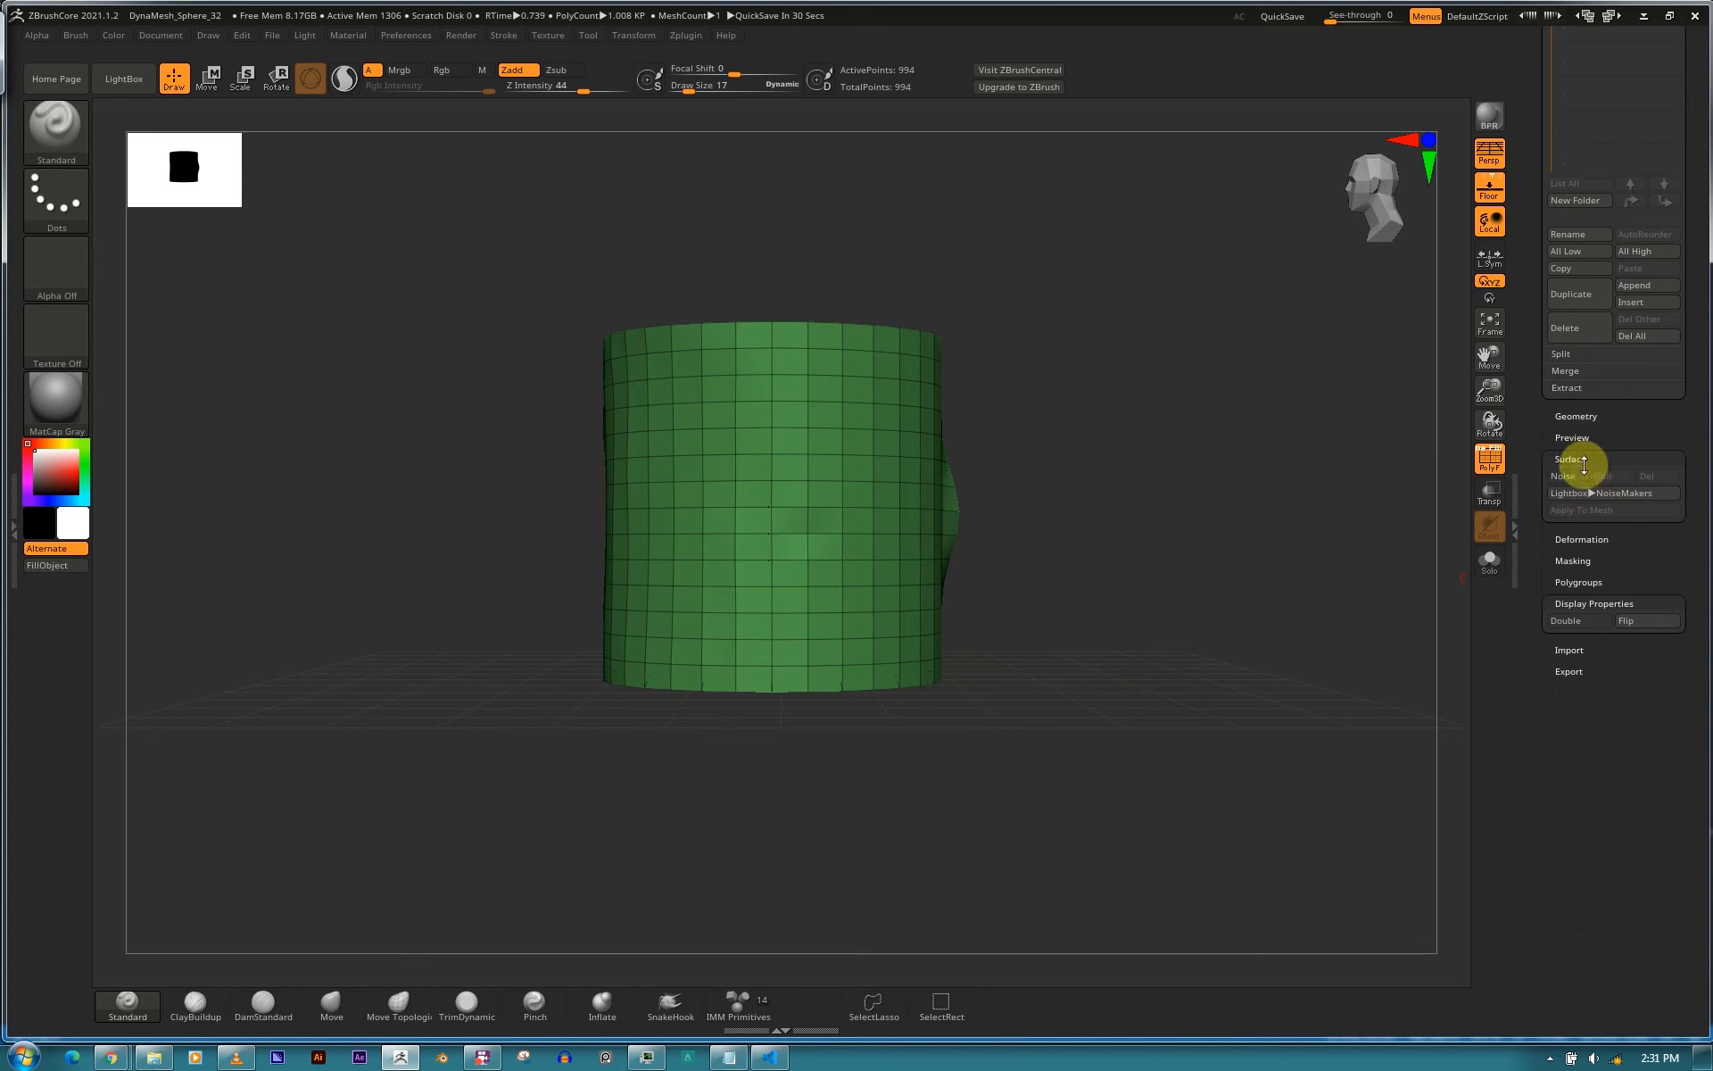
pyautogui.click(1575, 482)
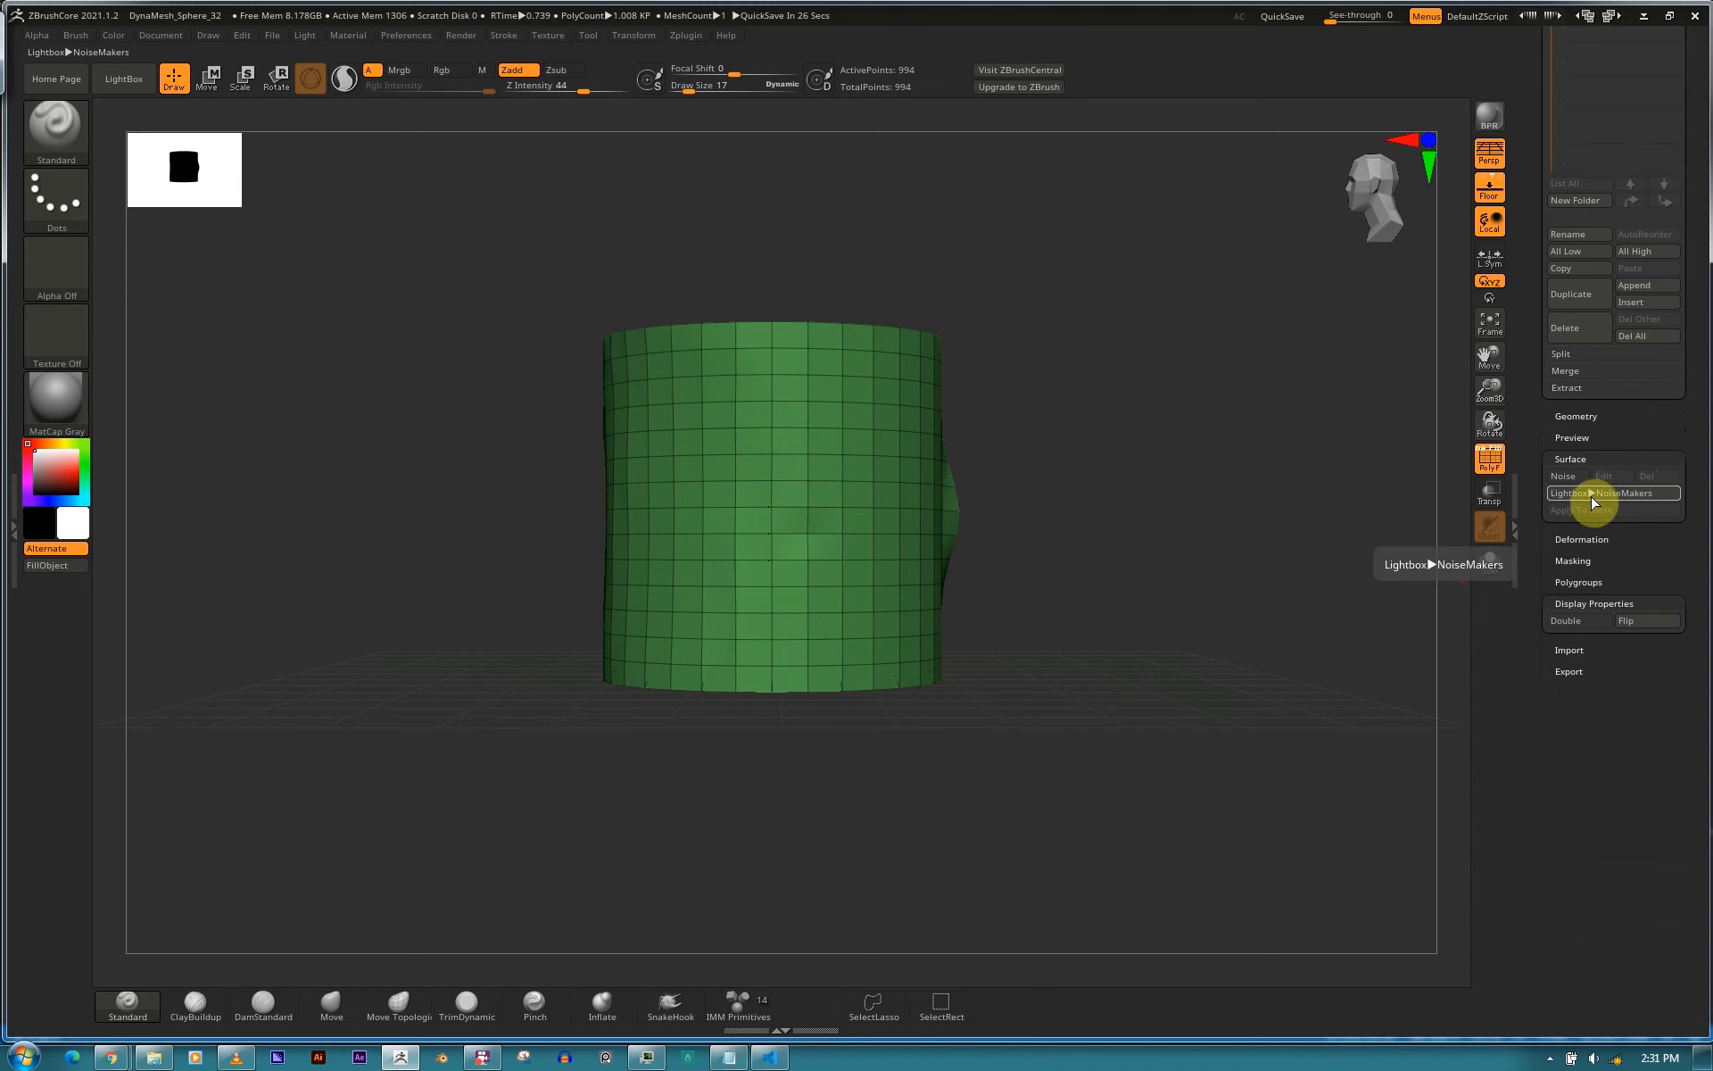
pyautogui.click(1600, 494)
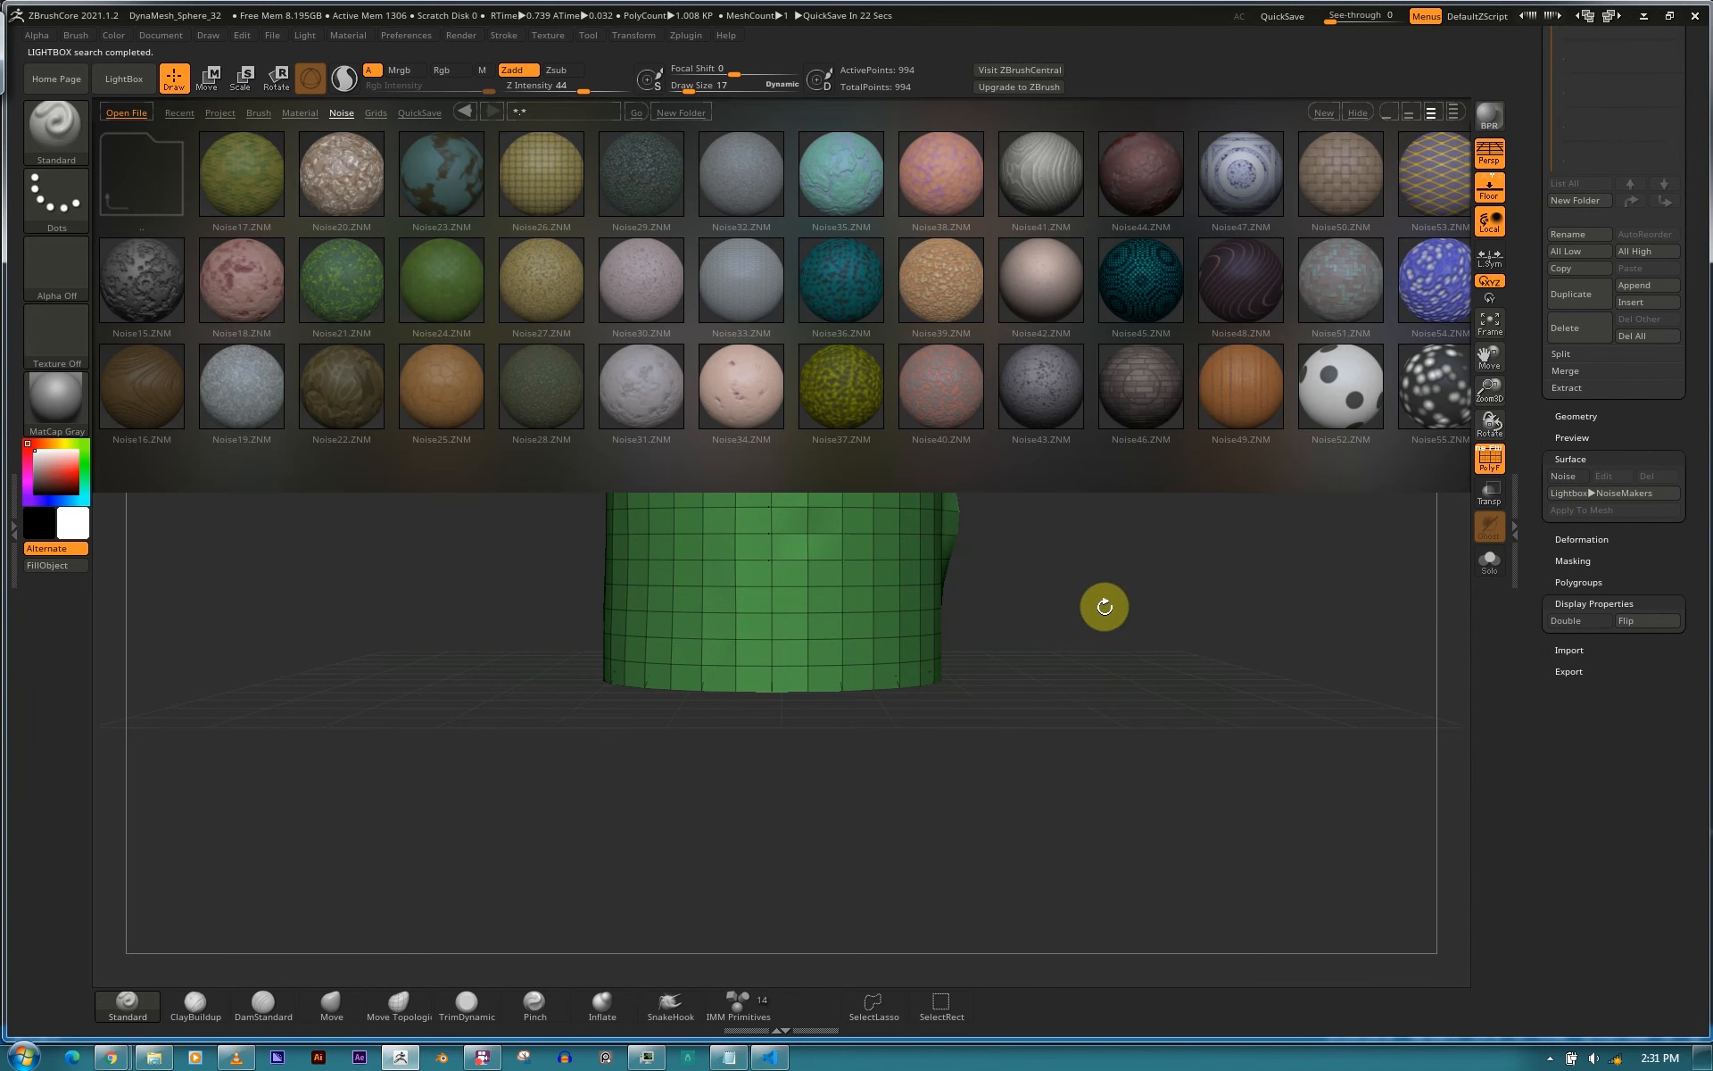
pyautogui.doubleClick(657, 391)
pyautogui.moveTo(1121, 639); pyautogui.dragTo(1038, 568)
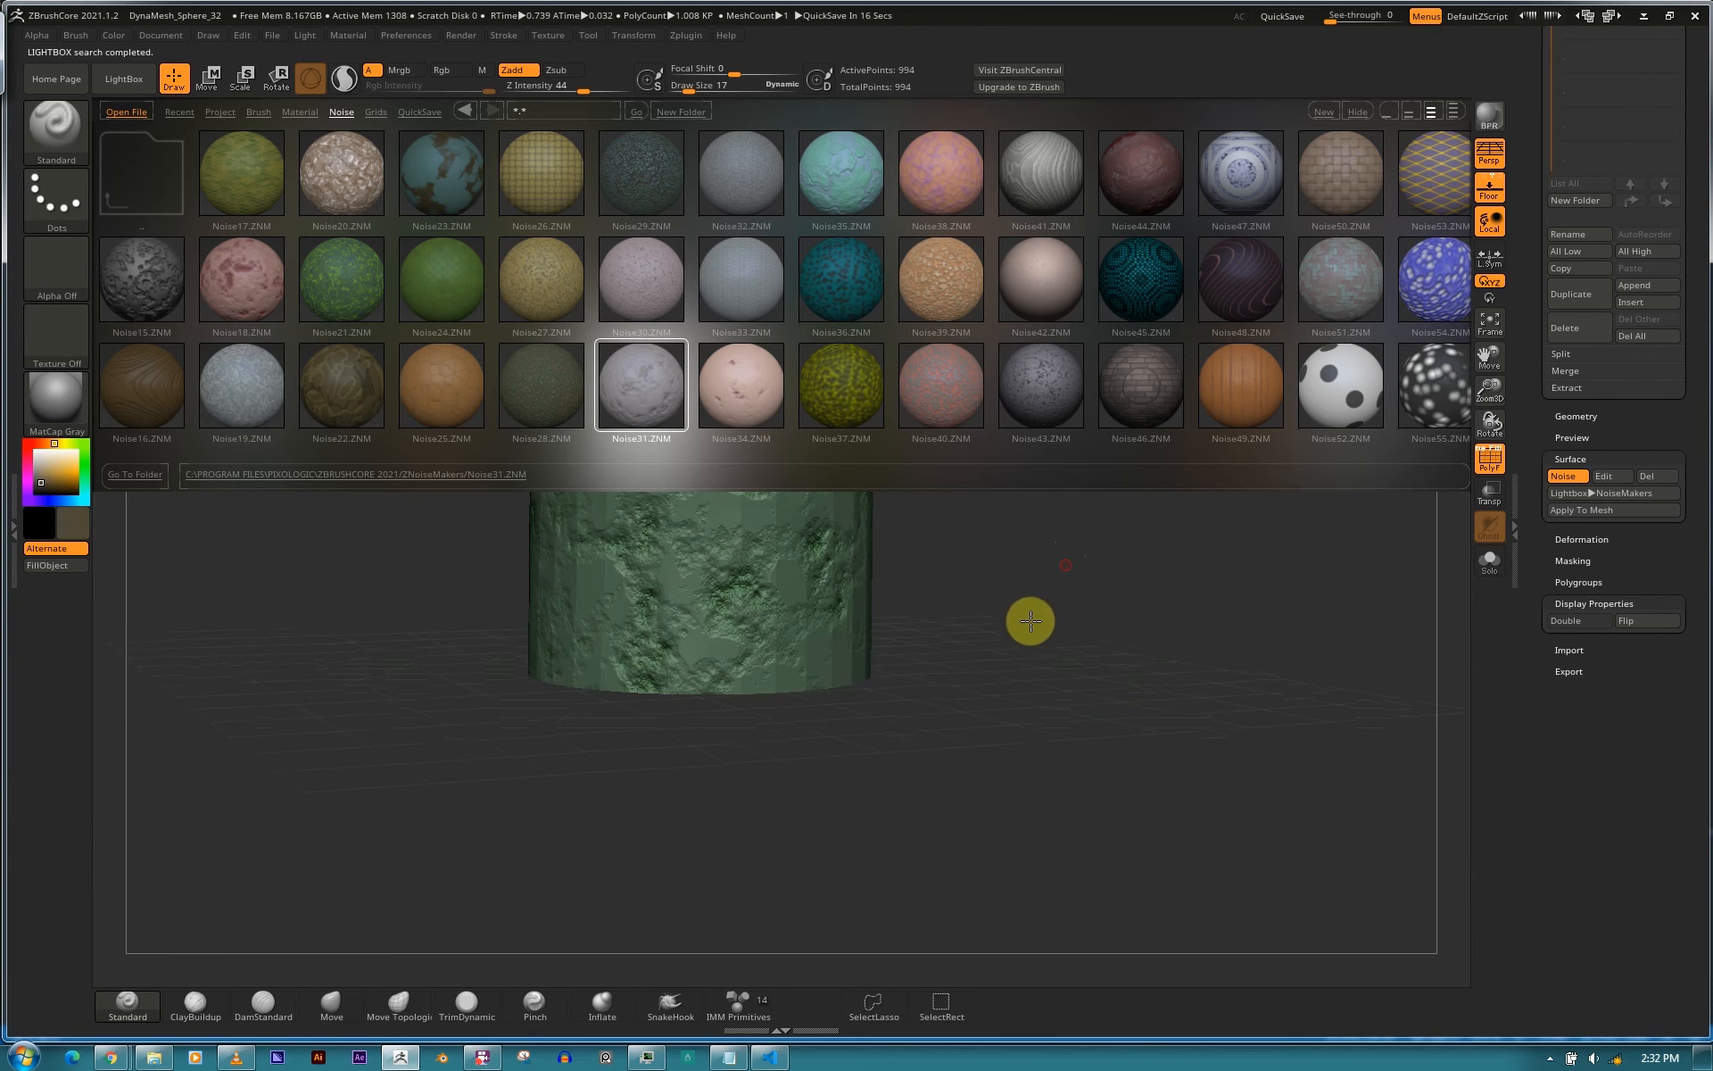
# Hide the LightBox library and examine the surface noise on the cylinder up close.
pyautogui.press(',')
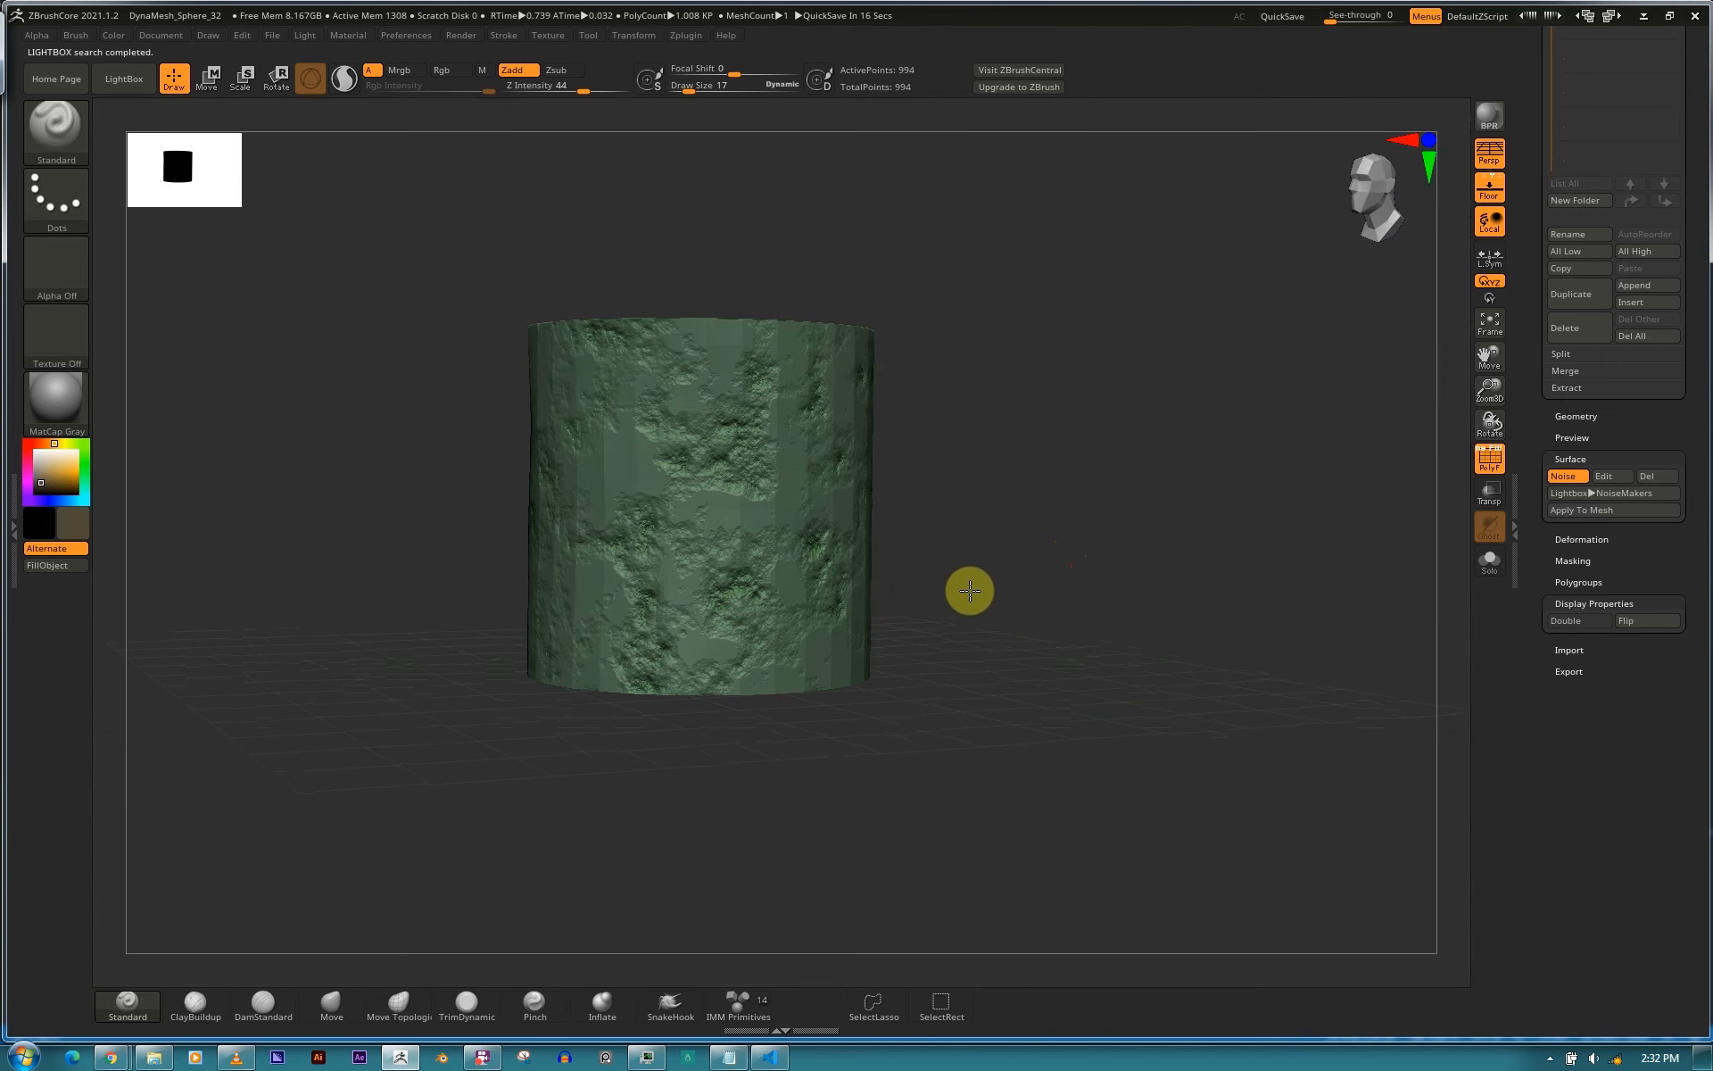
pyautogui.press('f')
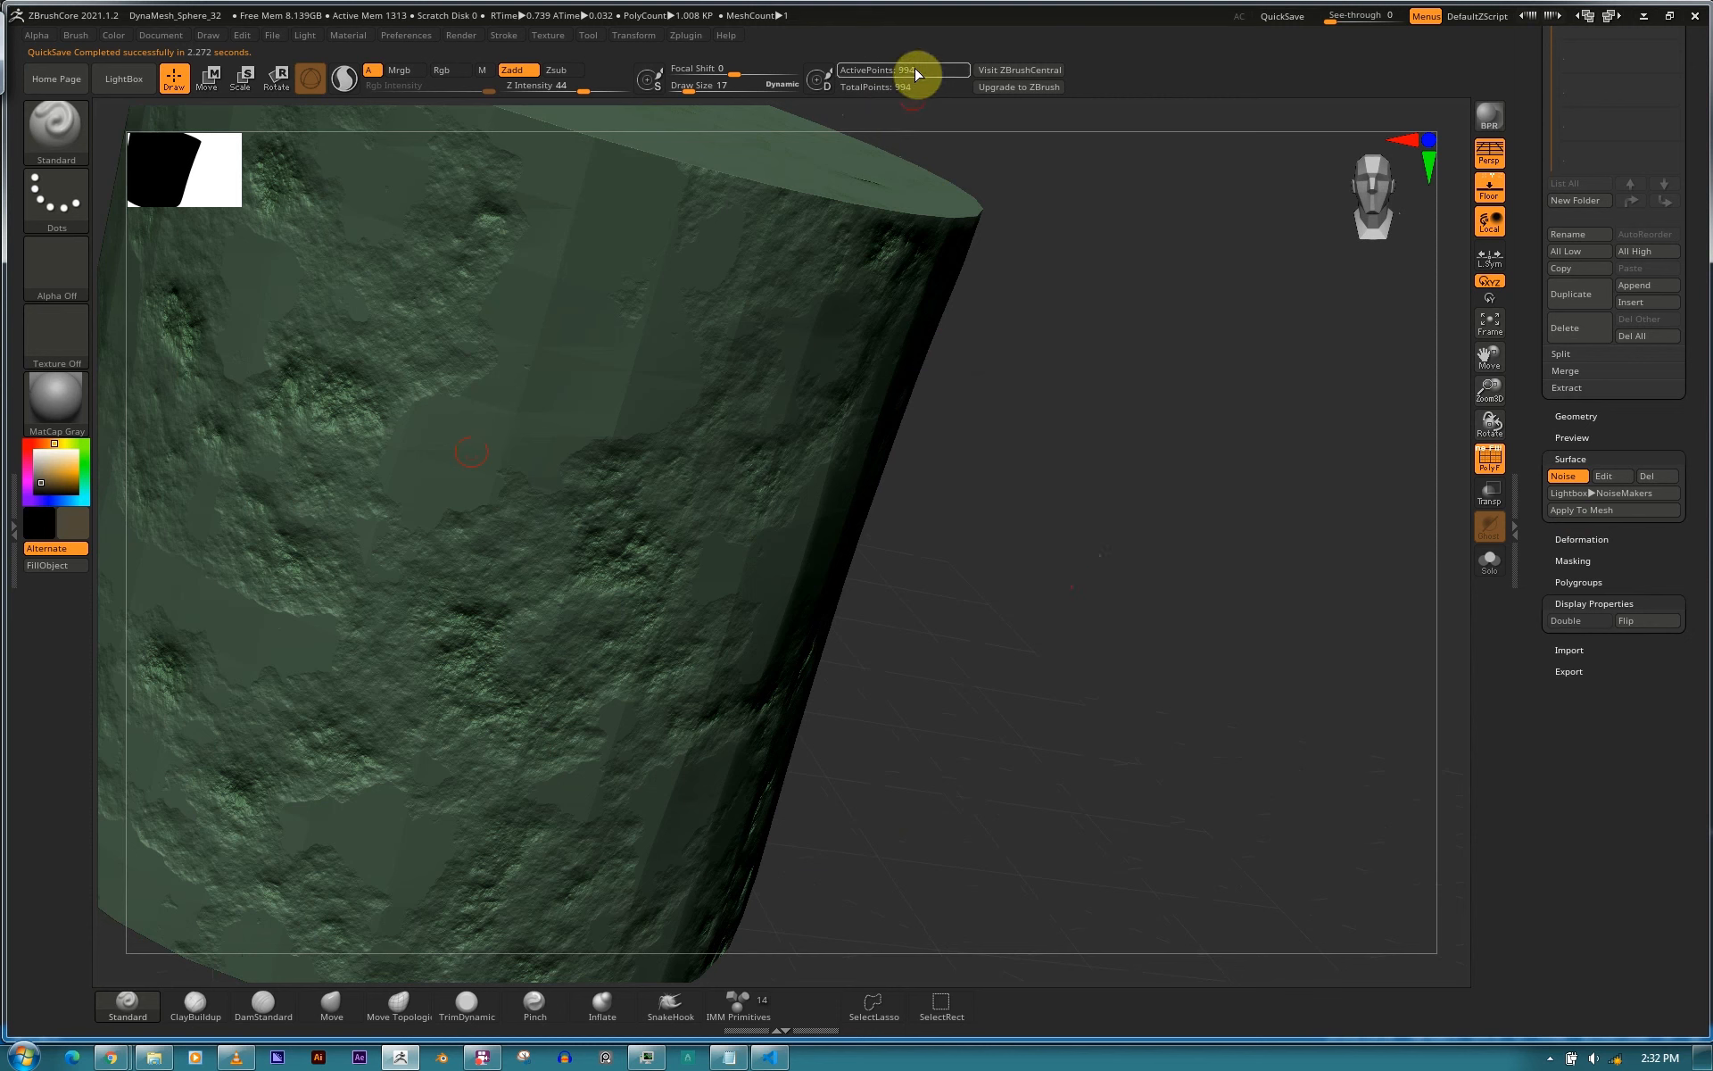
pyautogui.click(1614, 510)
pyautogui.moveTo(1003, 623); pyautogui.dragTo(1191, 668)
pyautogui.click(1564, 475)
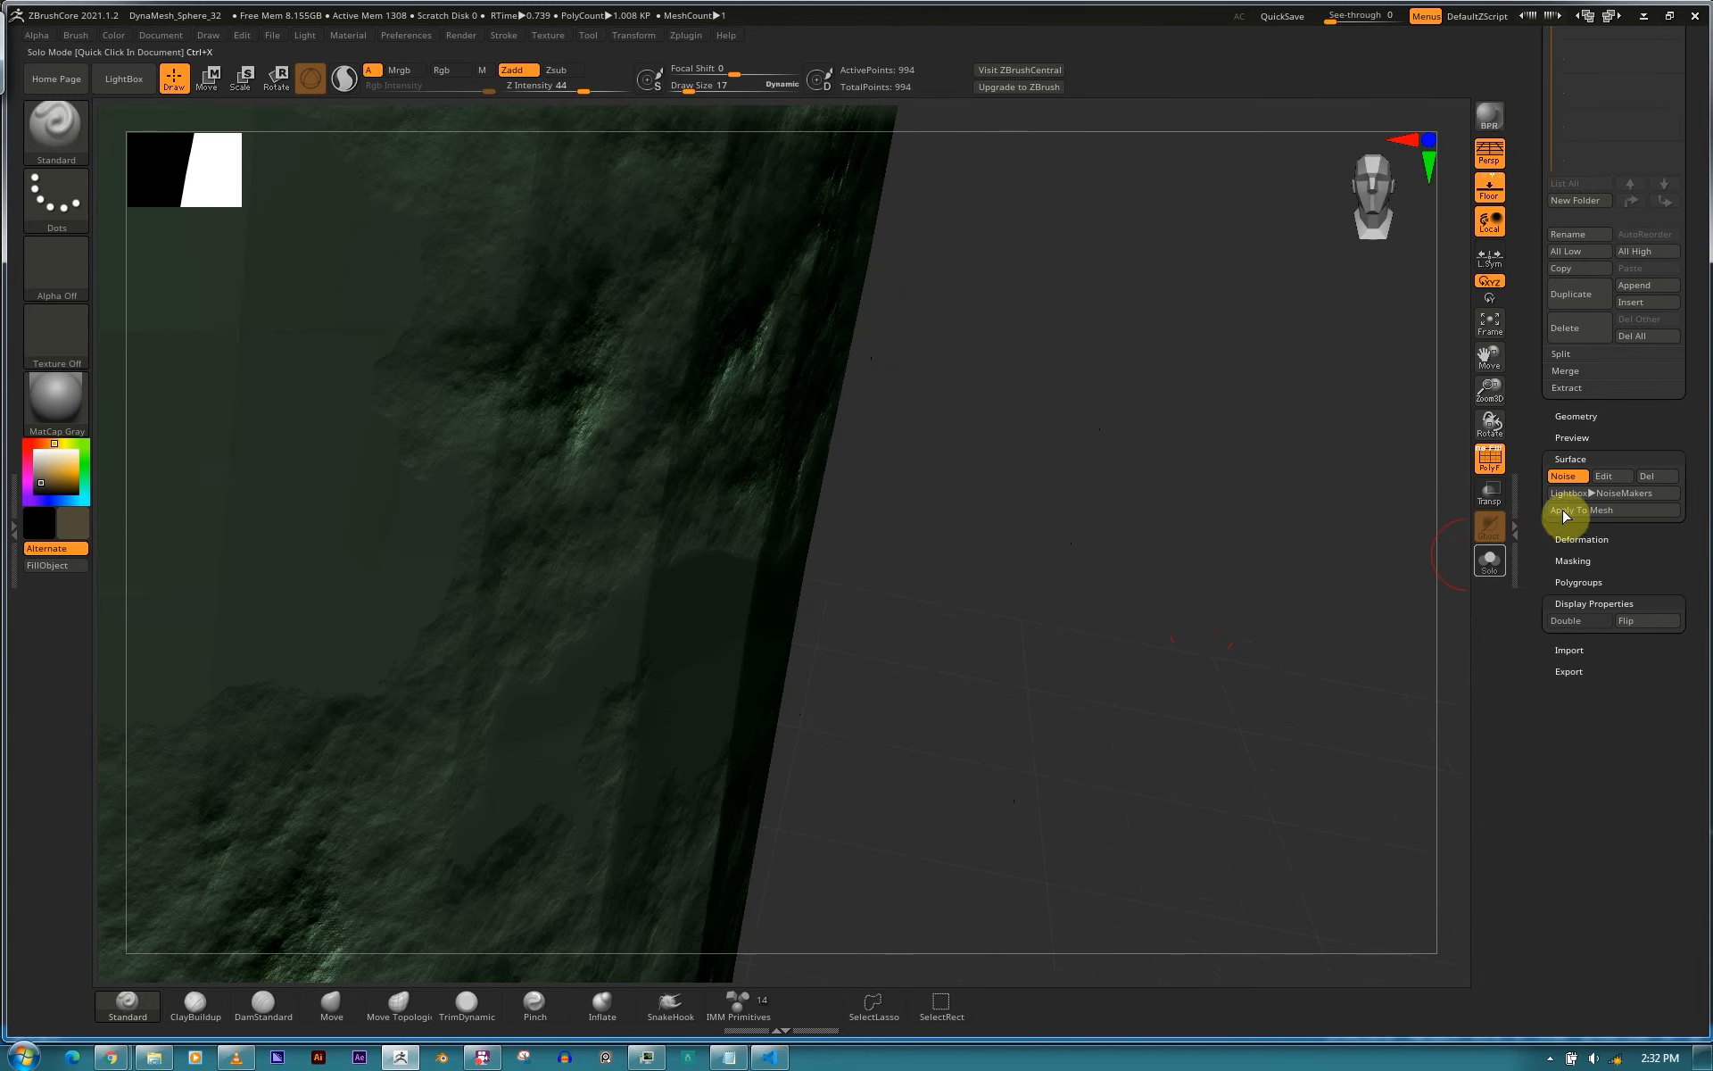
# Expand the Geometry settings and subdivide the cylinder up to subdivision level 5.
pyautogui.click(1593, 415)
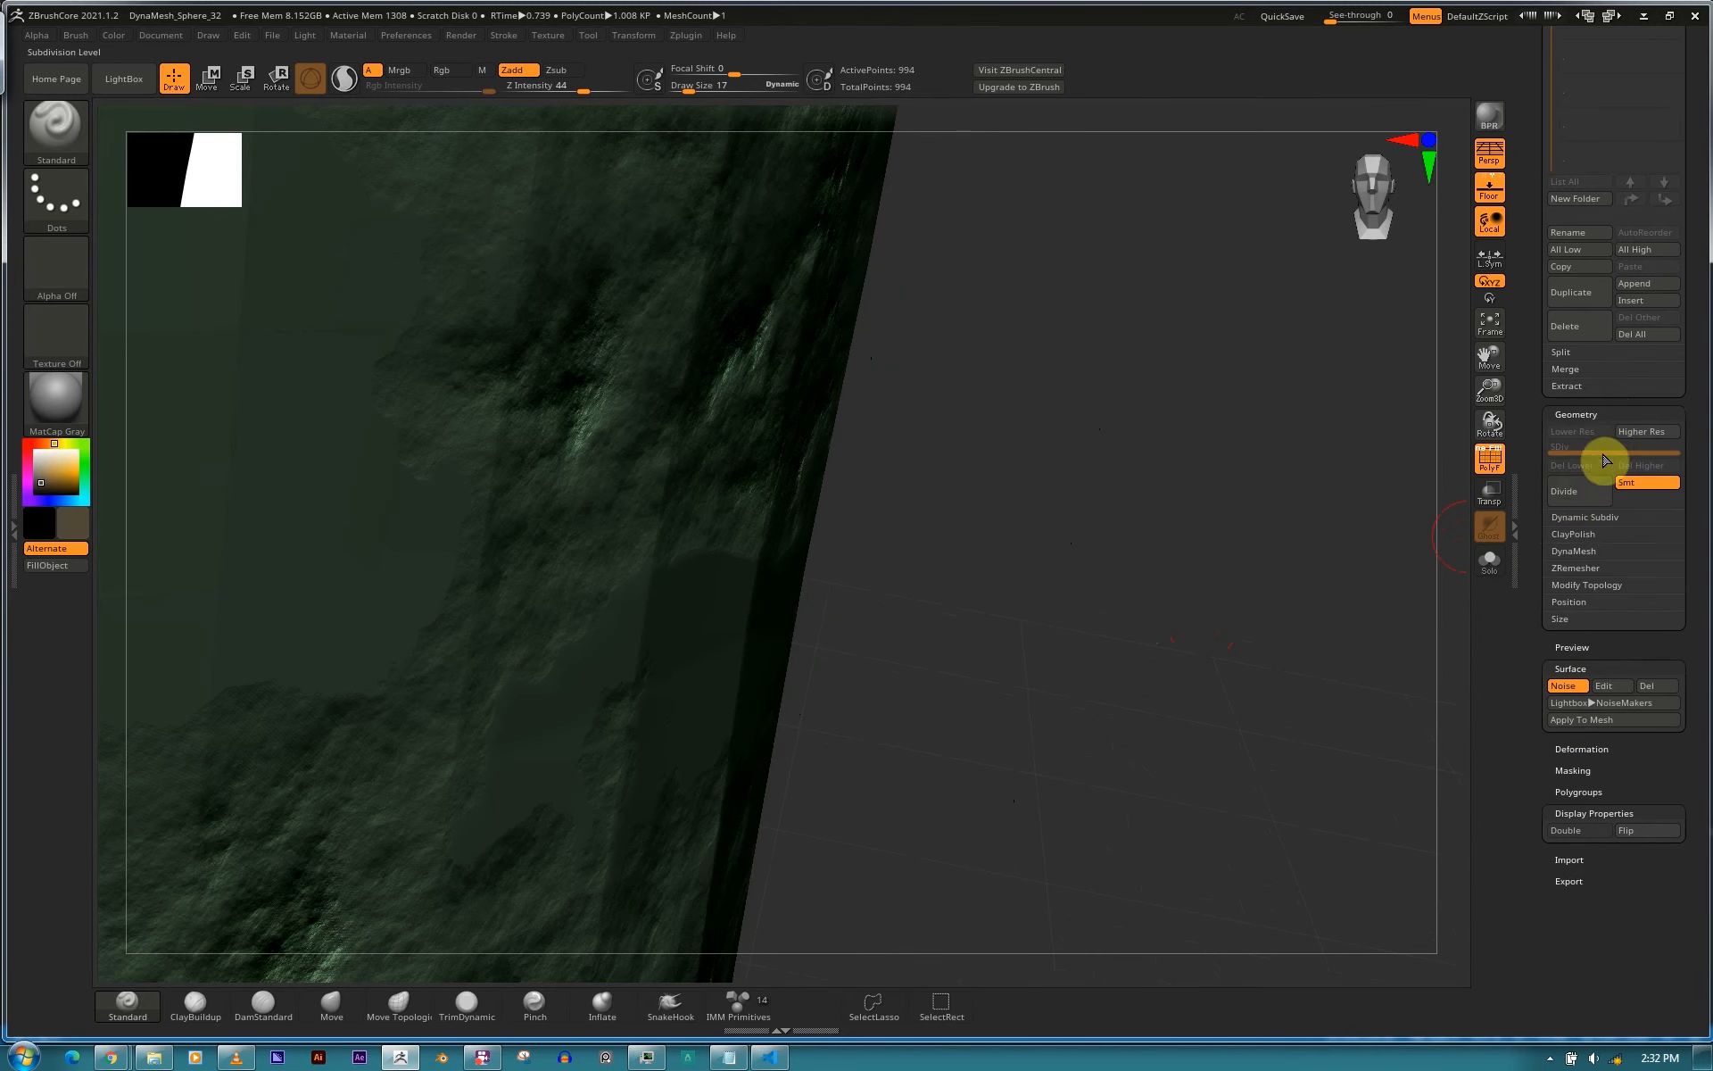
pyautogui.click(1573, 491)
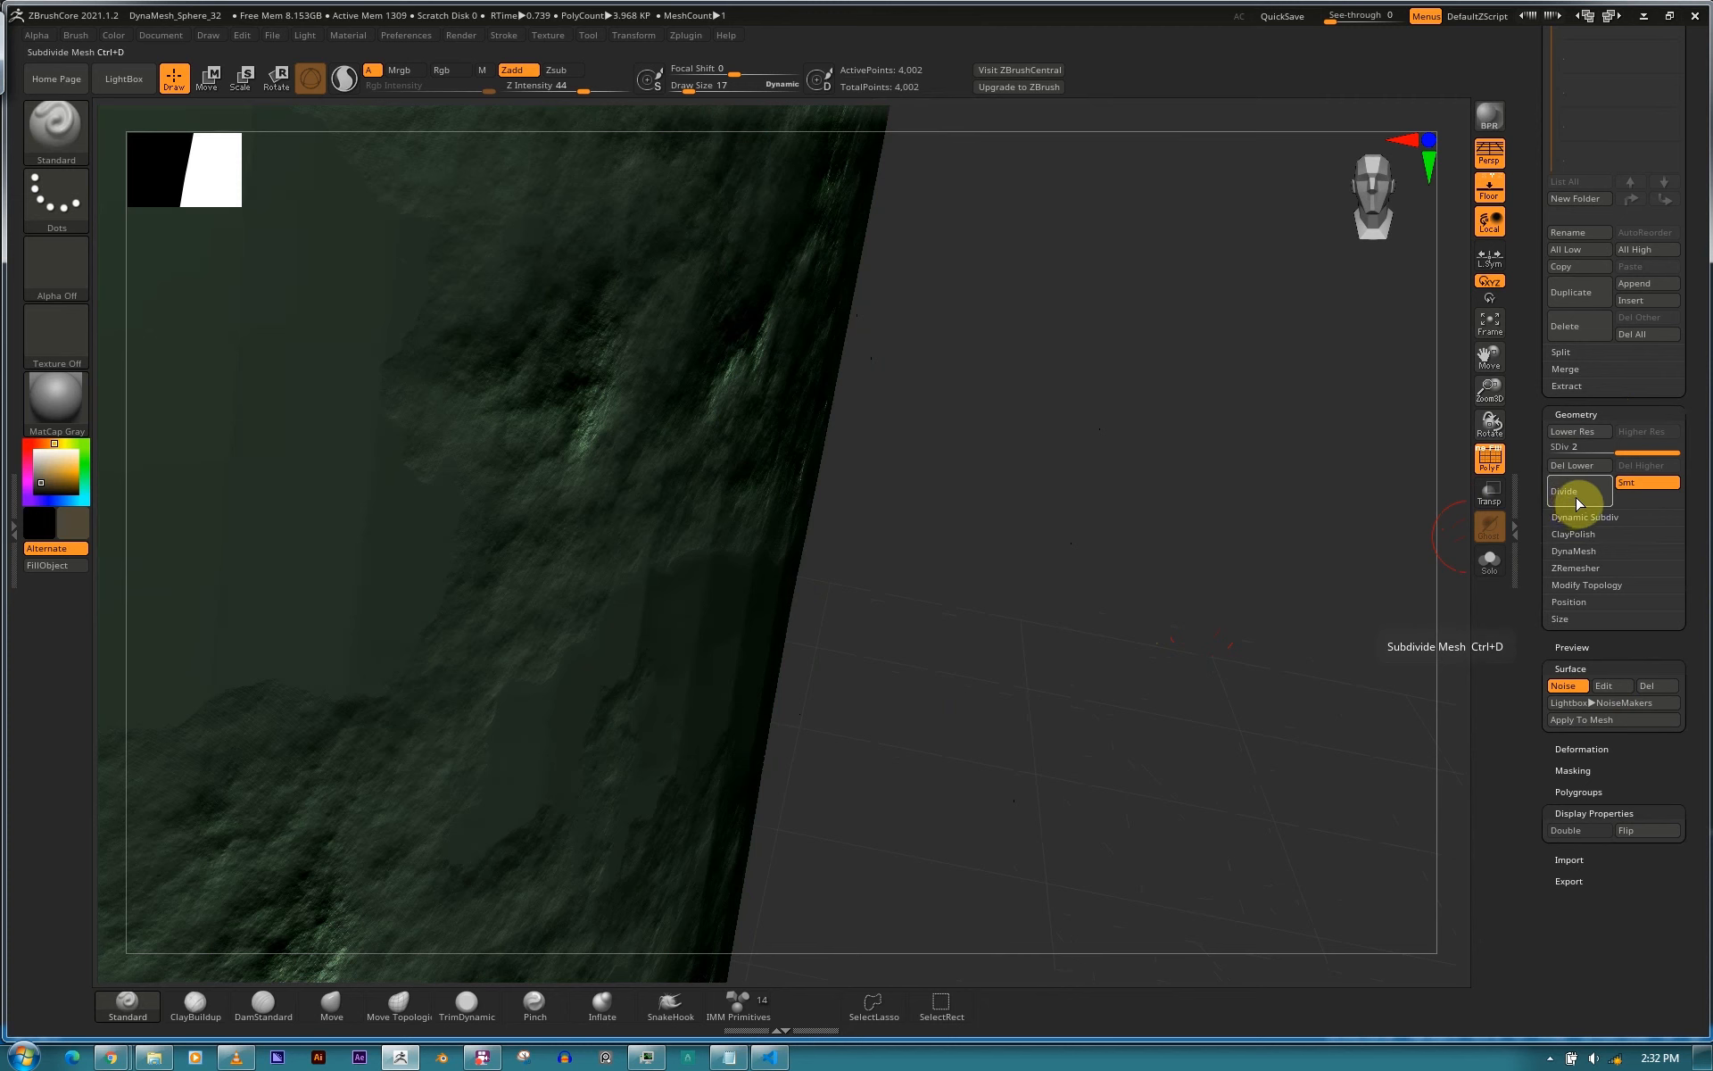
pyautogui.click(1568, 502)
pyautogui.click(1581, 500)
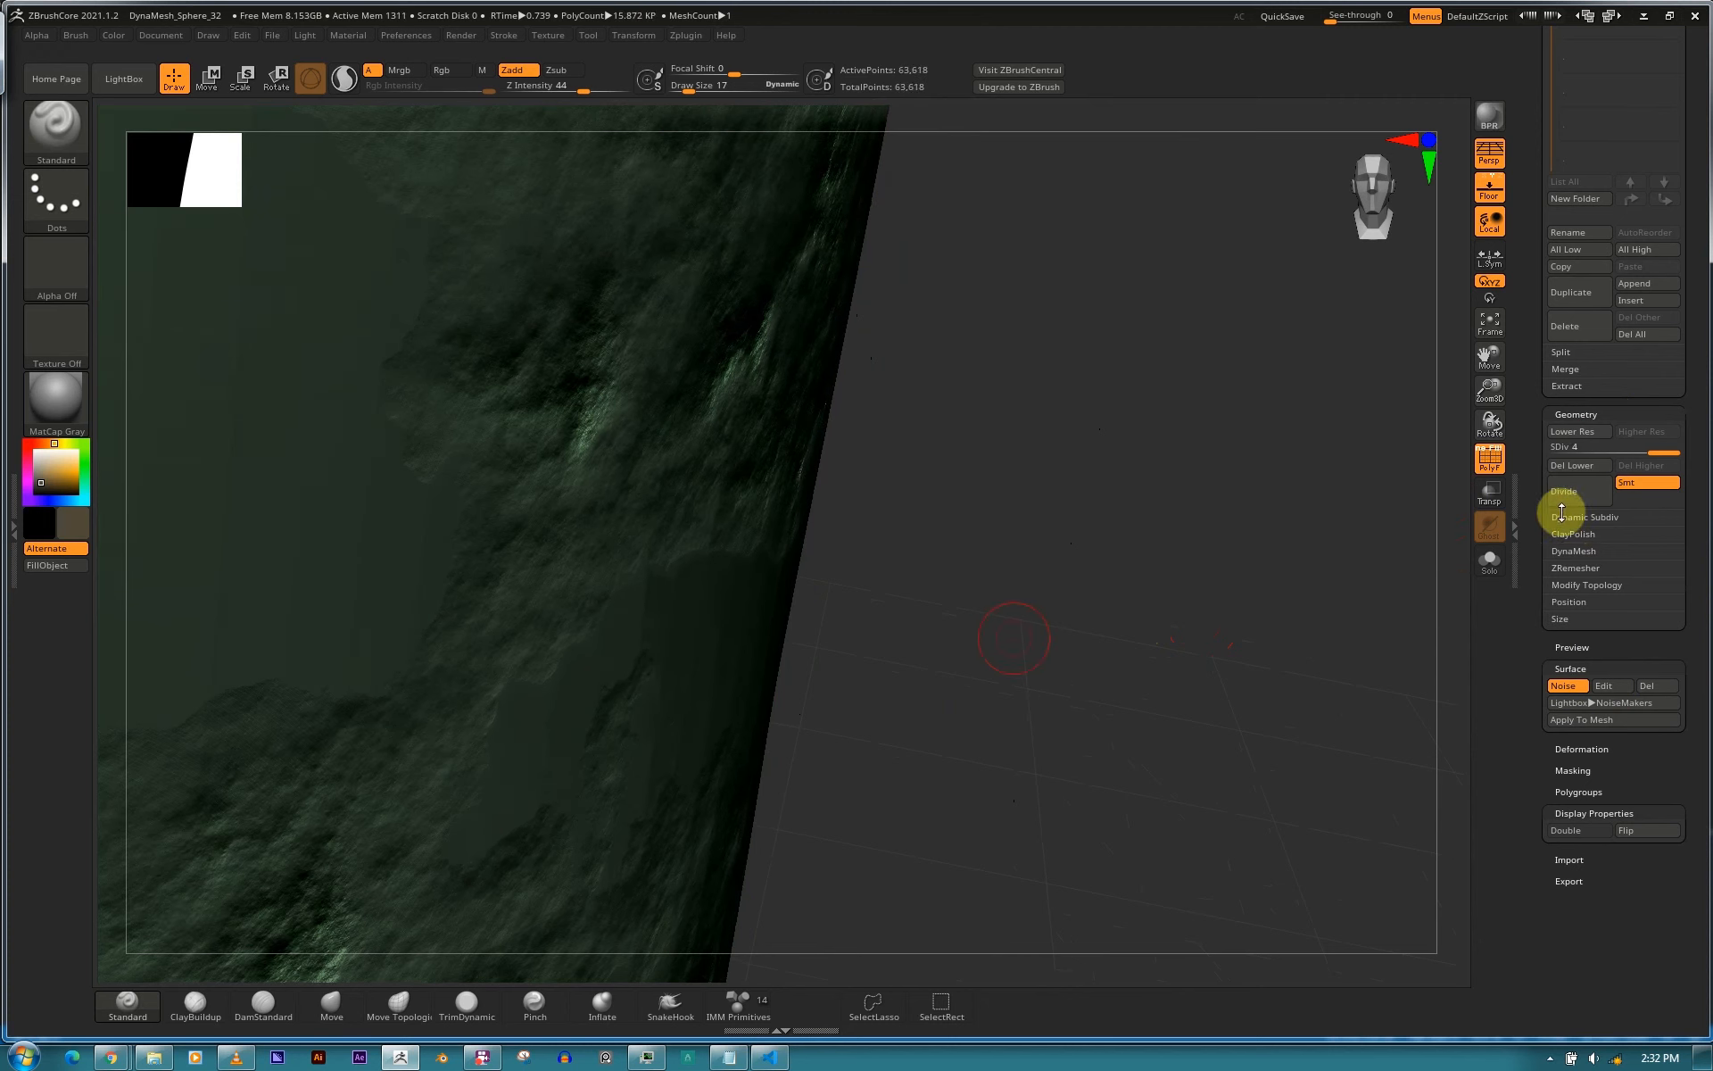
pyautogui.hotkey('ctrl', 'd')
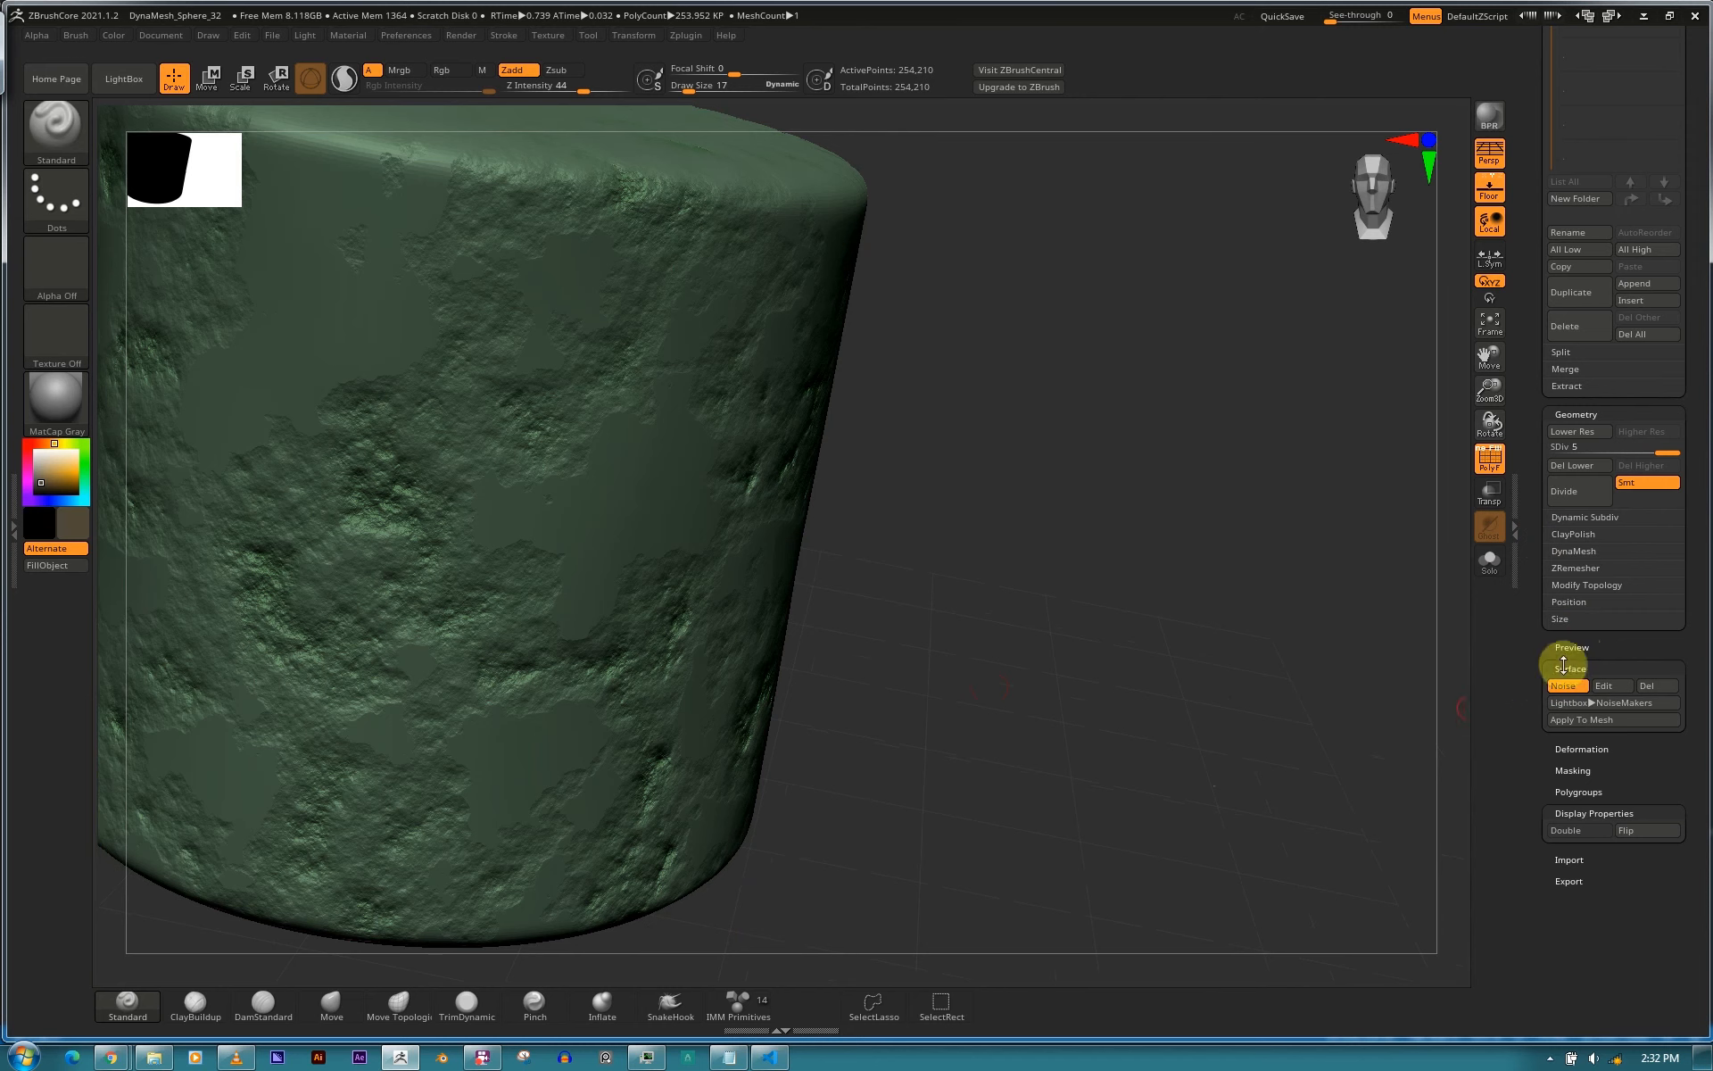
# Apply the surface noise to the cylinder's mesh and turn off the polyframe display.
pyautogui.click(1575, 721)
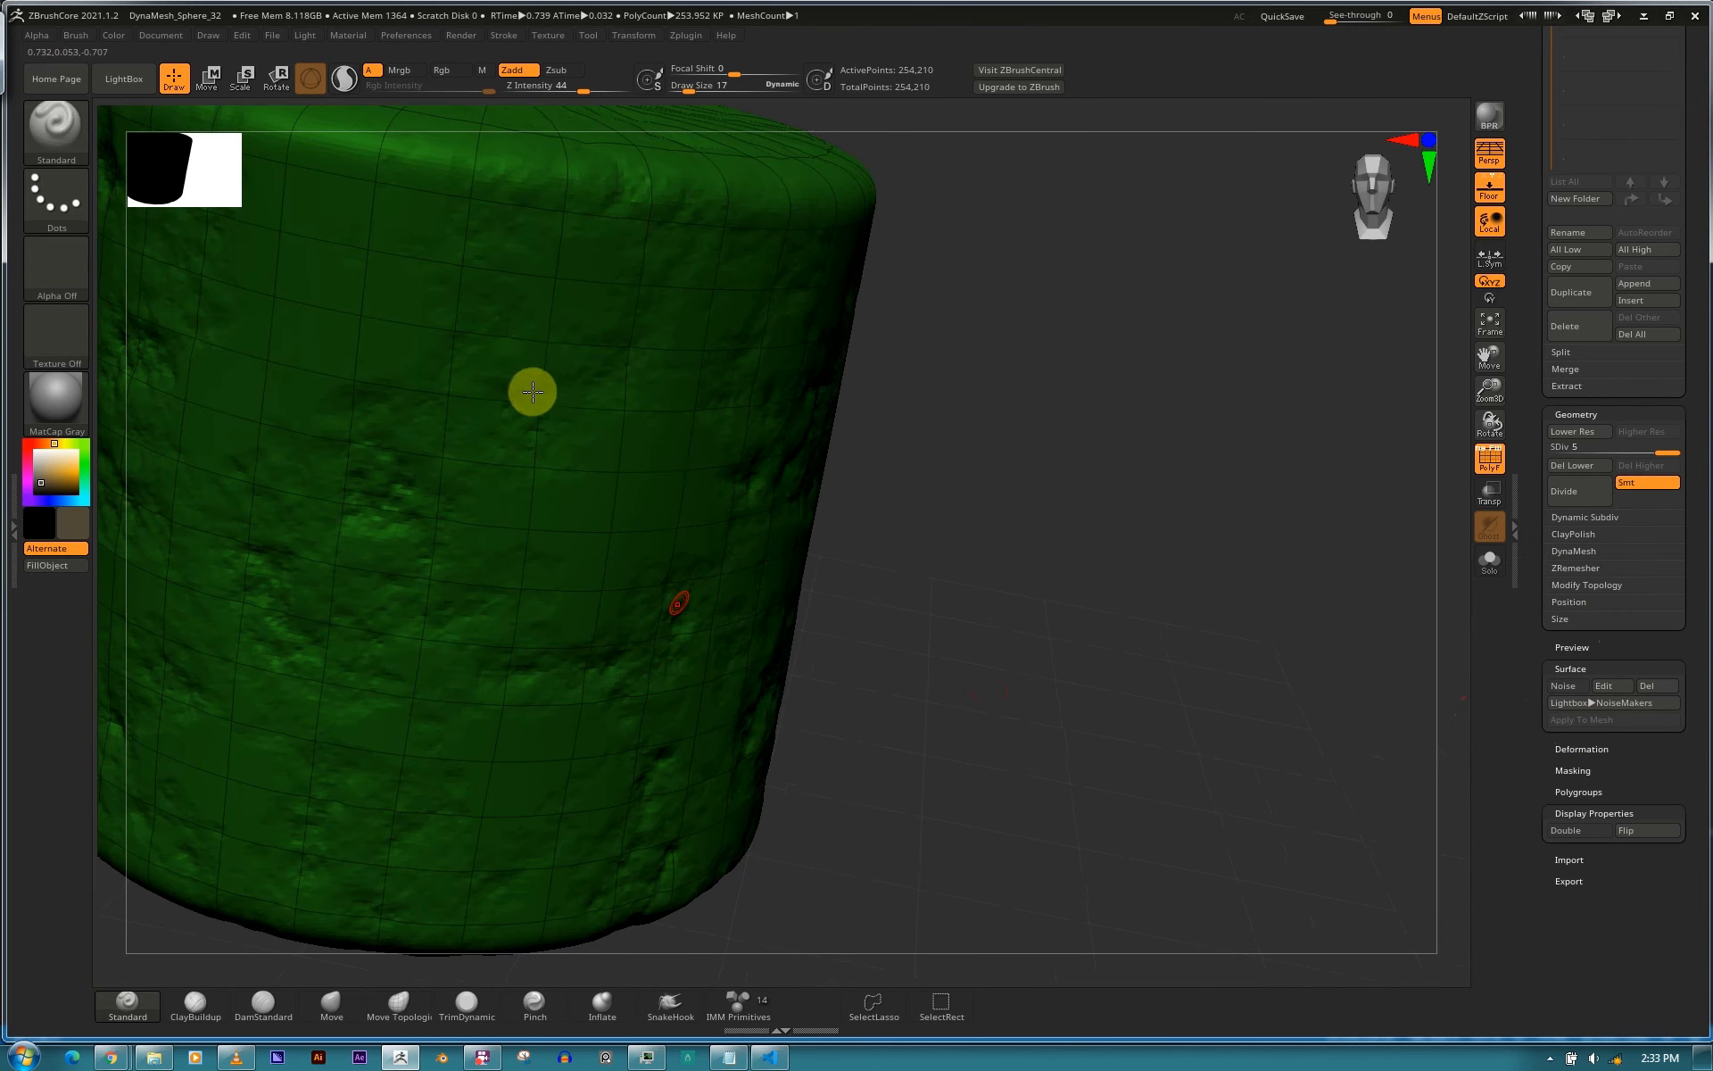
pyautogui.press('shift')
pyautogui.hotkey('shift', 'f')
pyautogui.moveTo(1025, 584); pyautogui.dragTo(1018, 560)
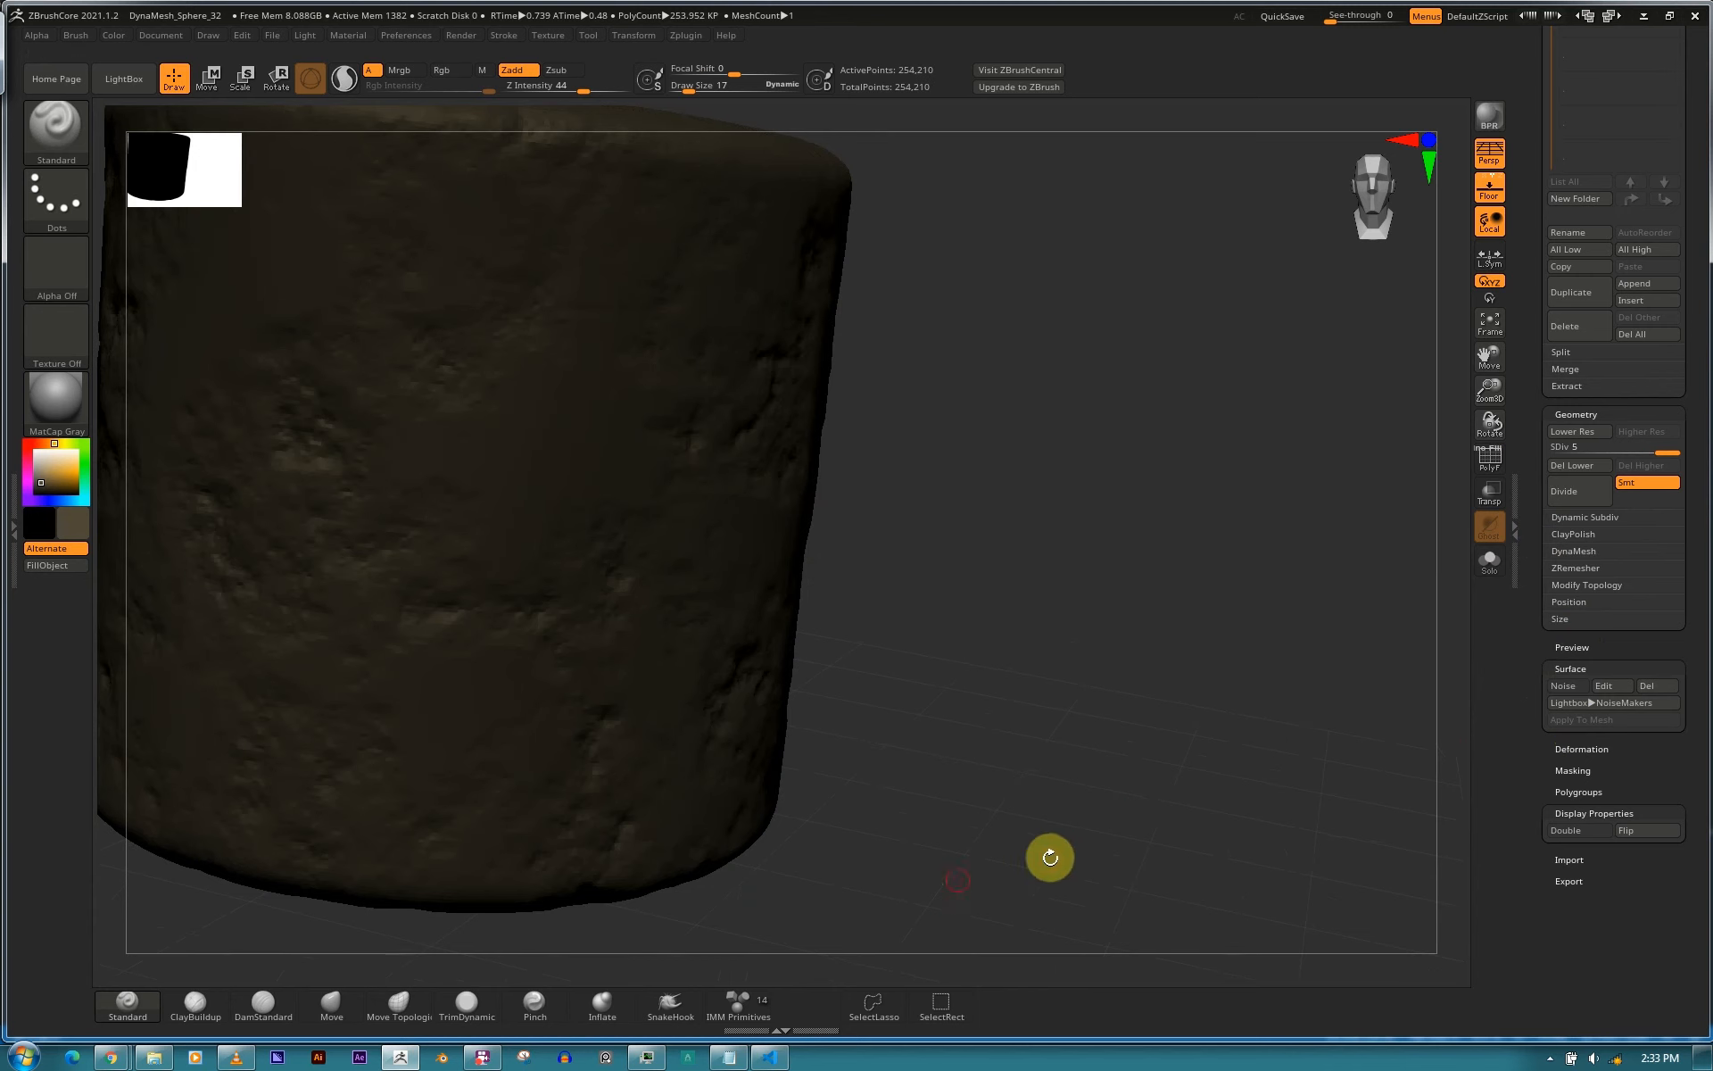
# Reactivate the surface noise on the cylinder and review its NoiseMaker edit settings without changing them.
pyautogui.click(1585, 686)
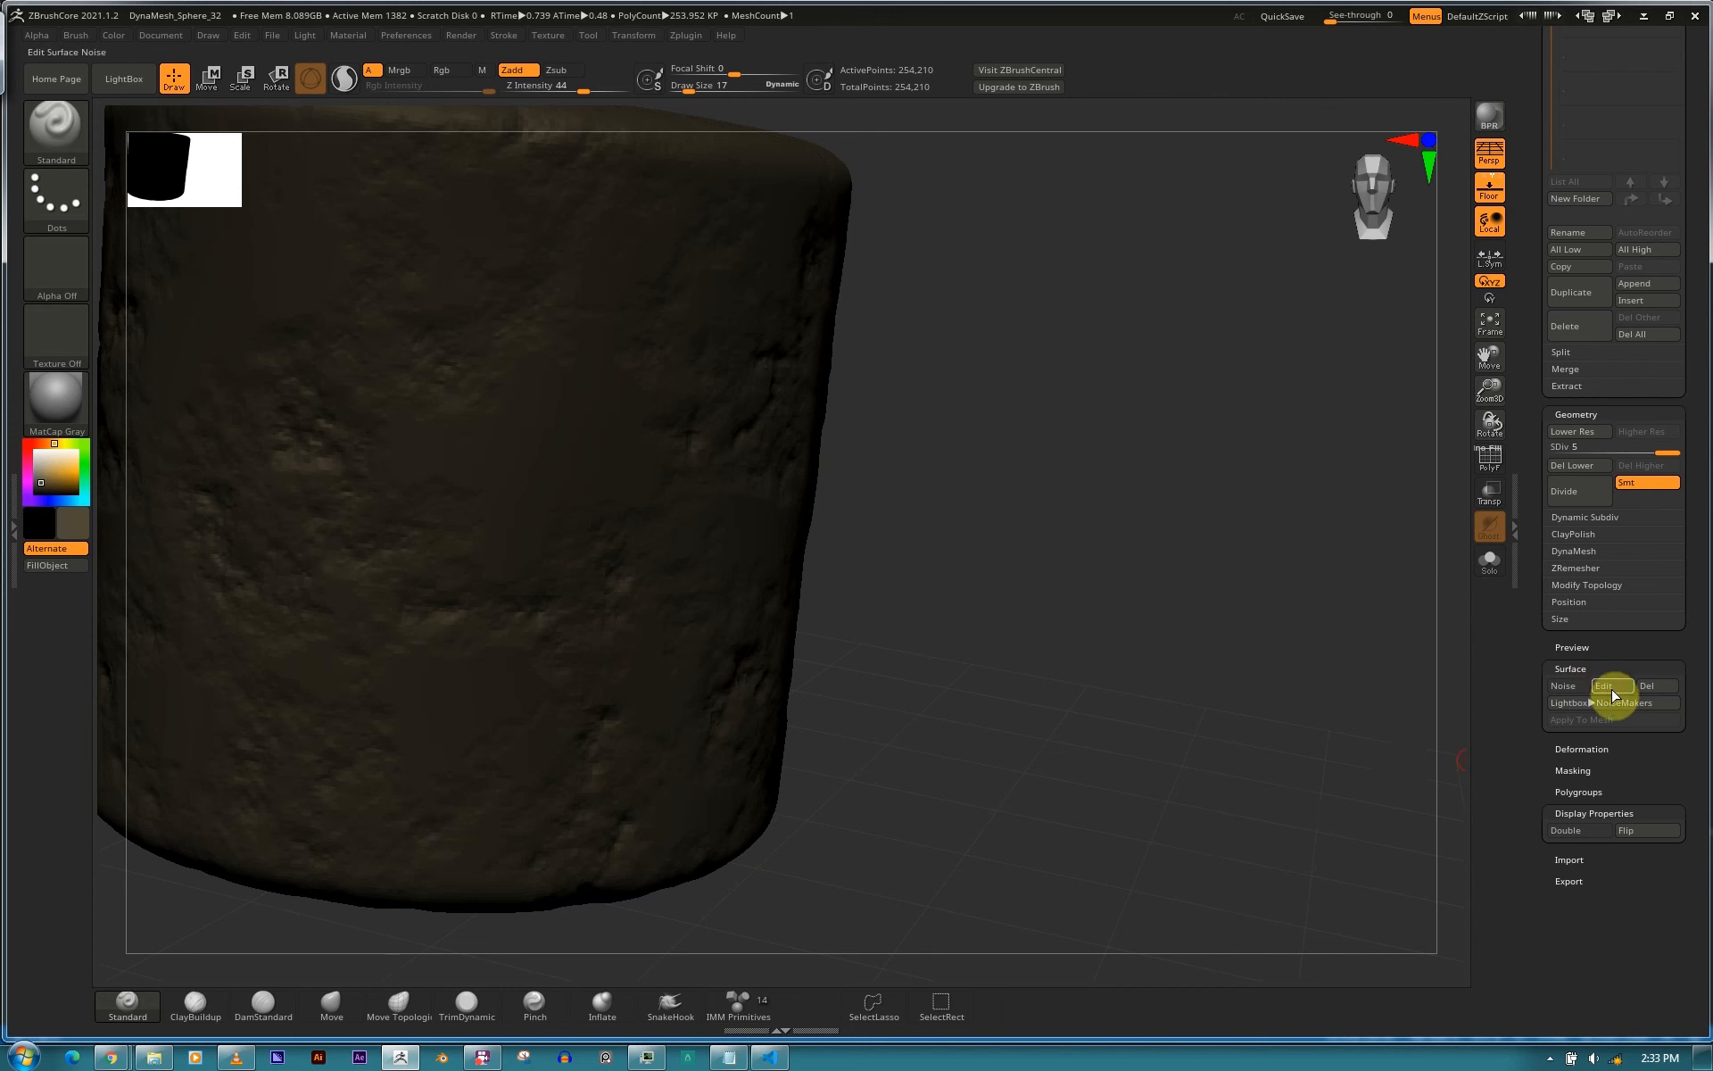
pyautogui.click(1608, 689)
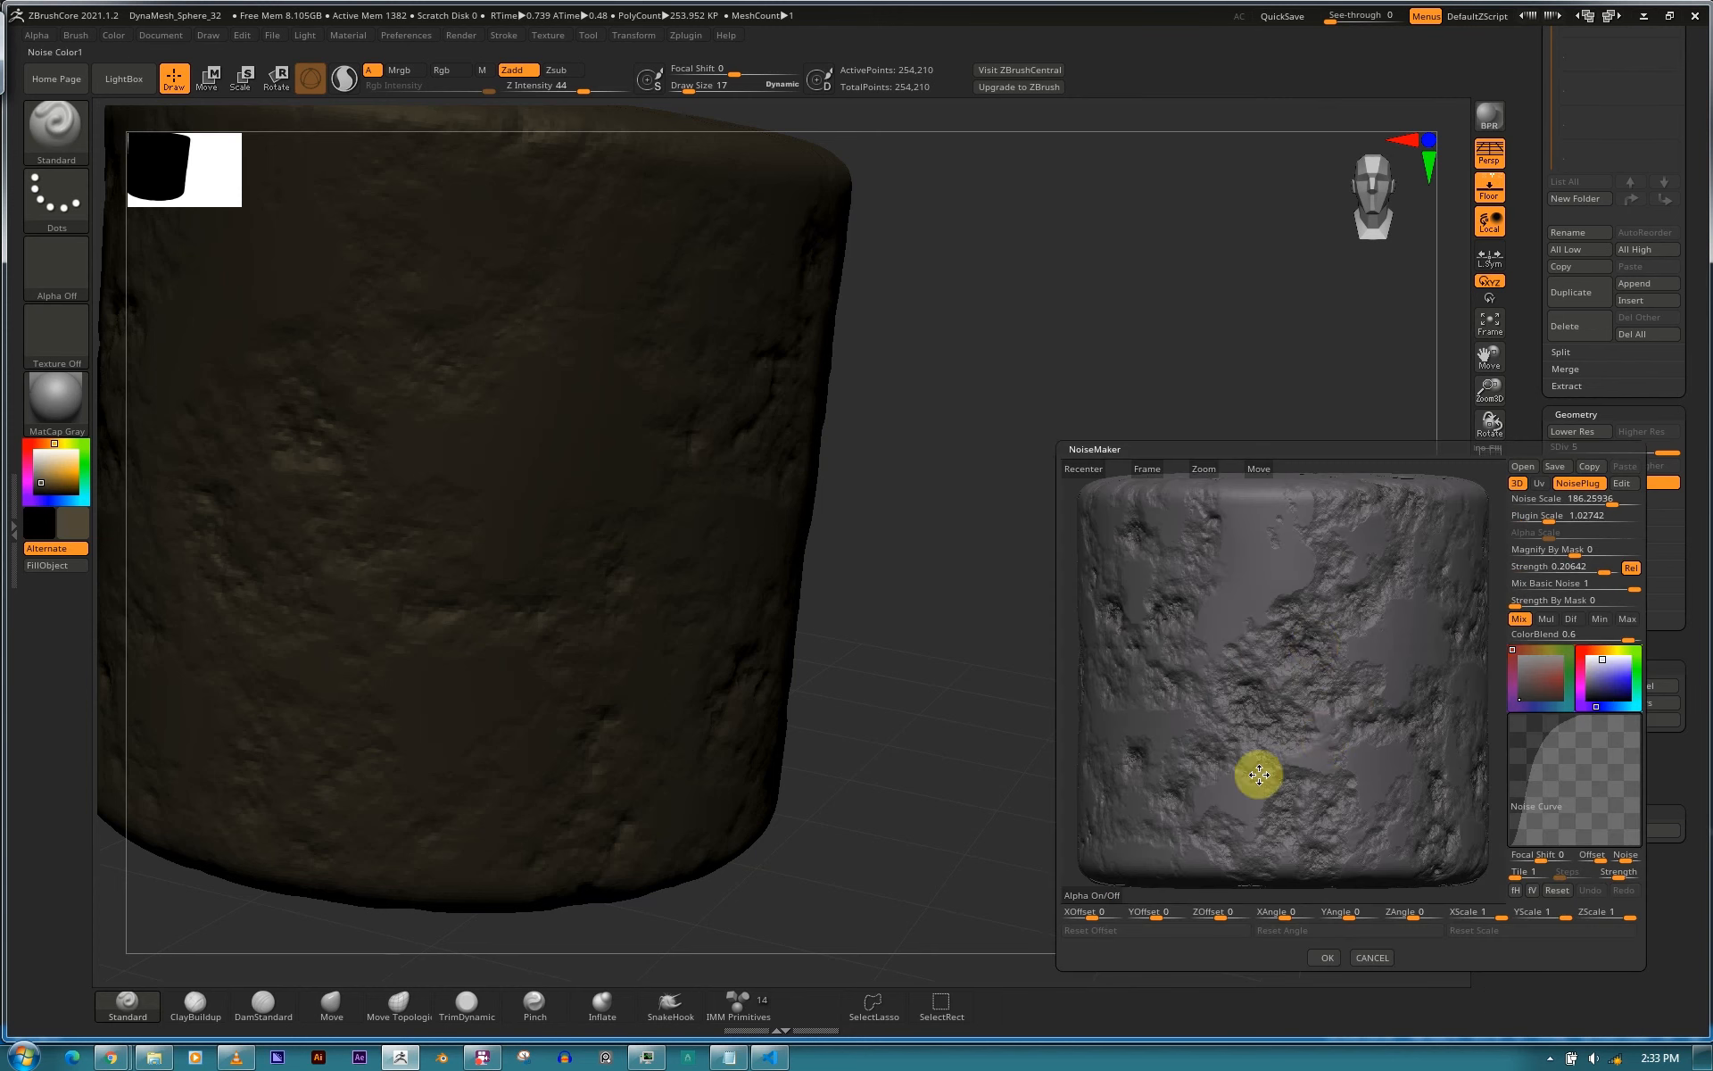
pyautogui.click(1370, 956)
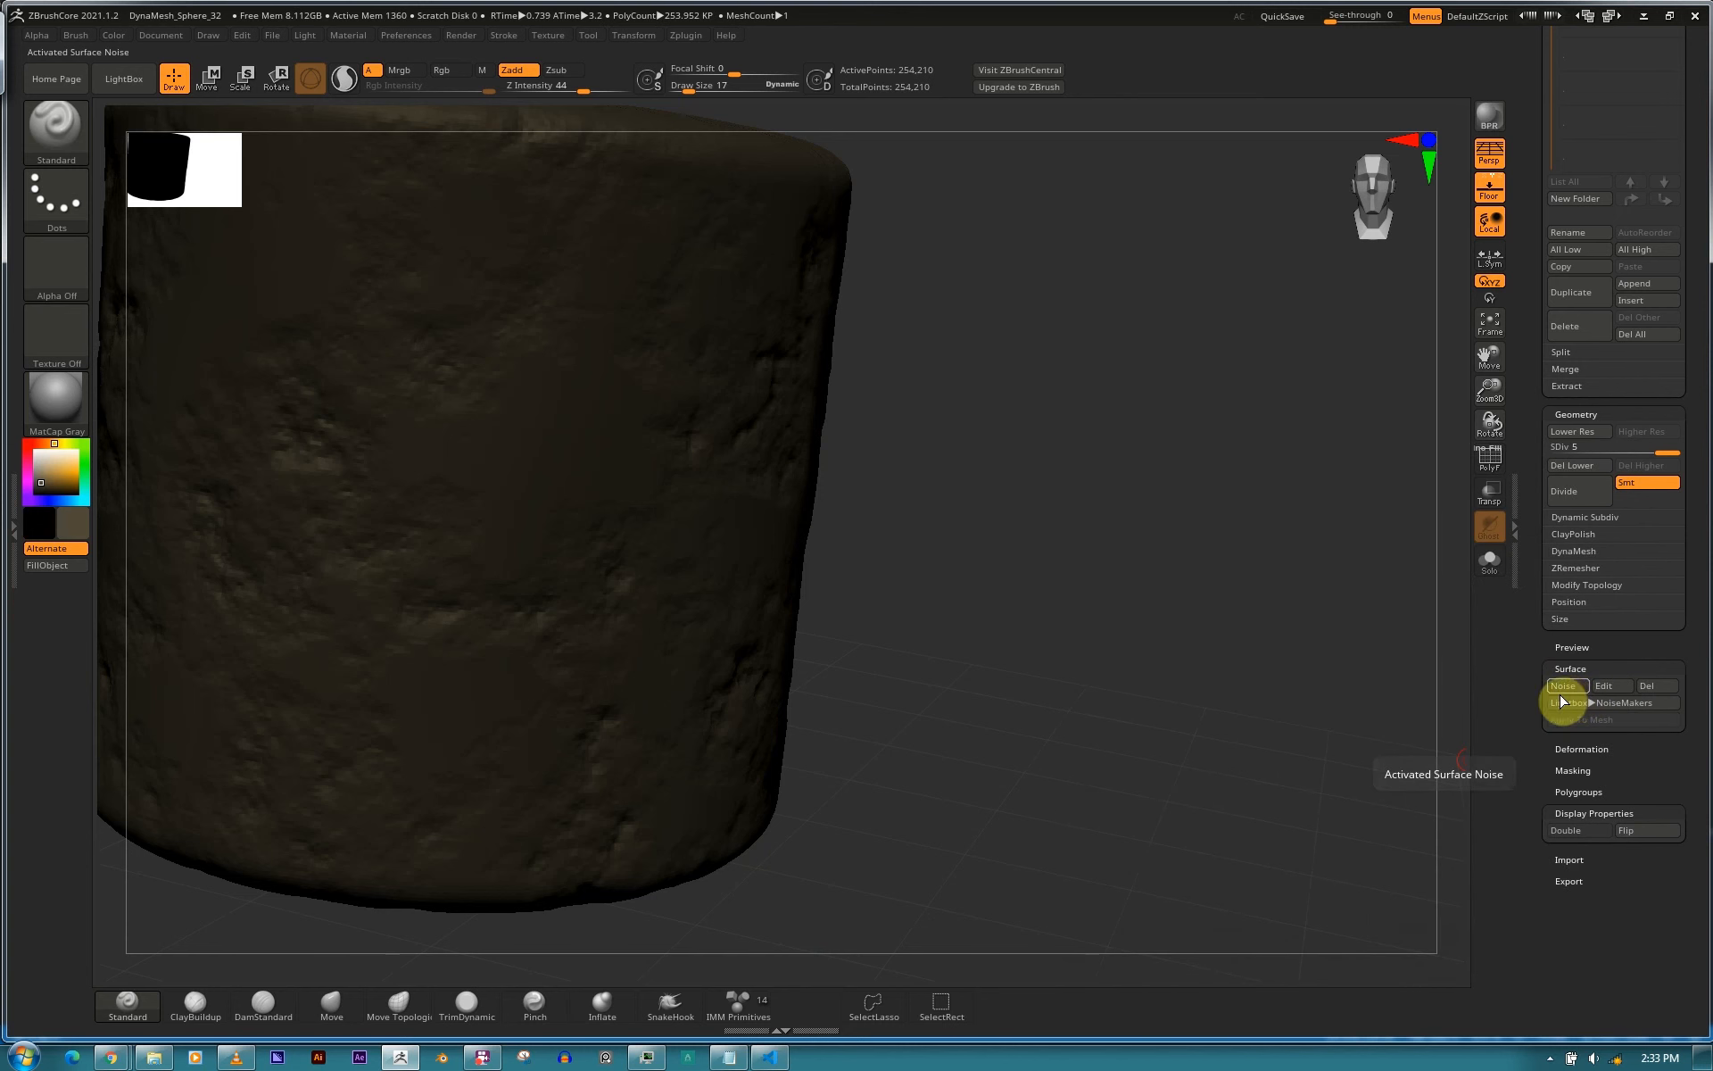
pyautogui.click(1564, 688)
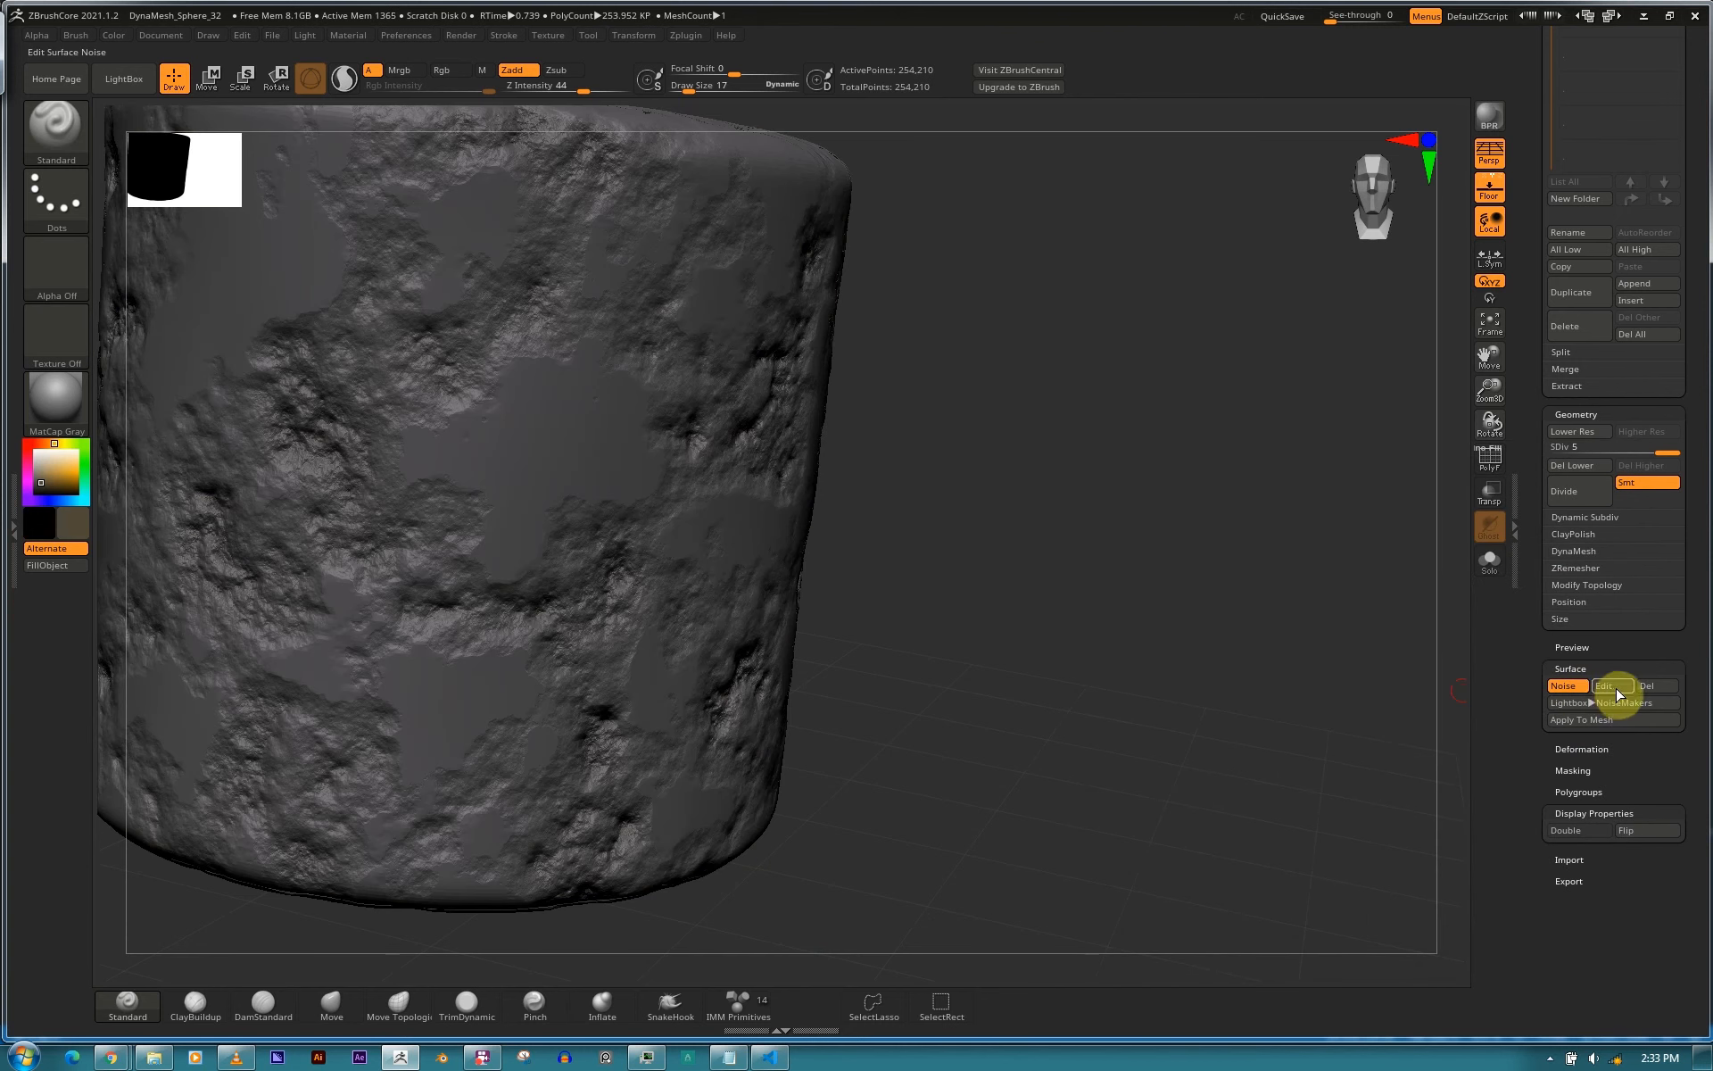
pyautogui.click(1595, 688)
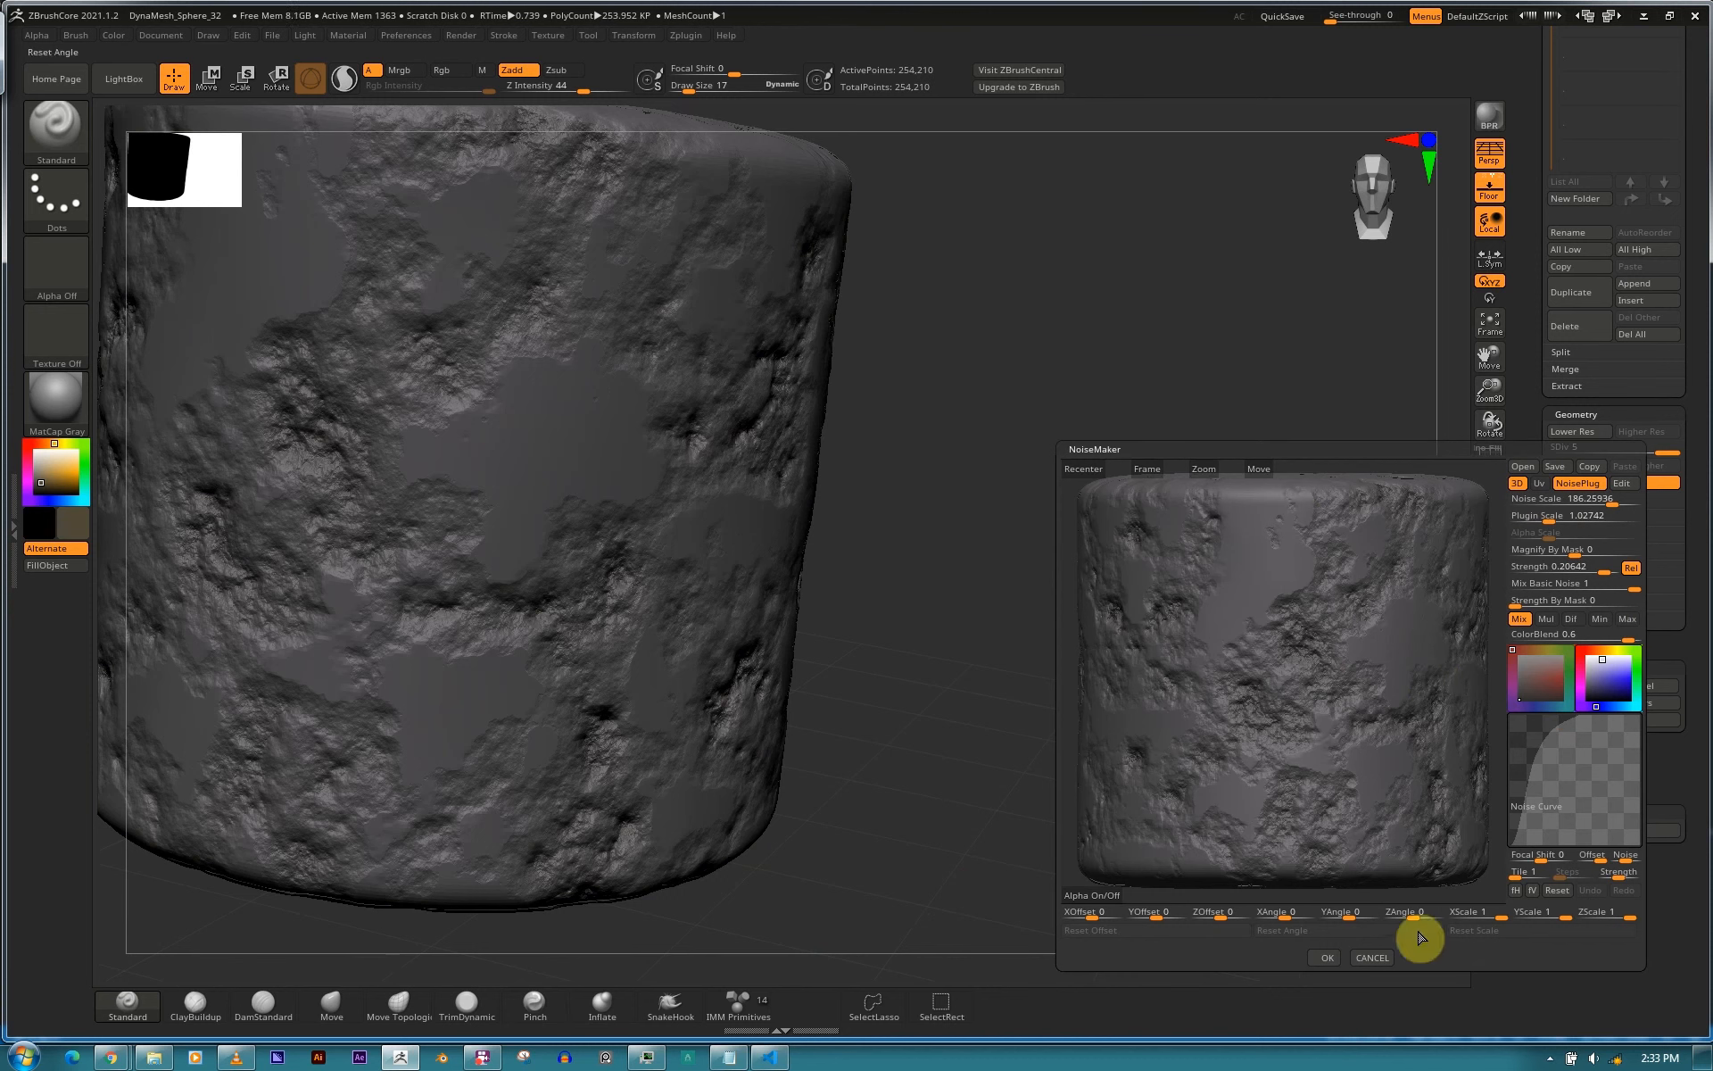
pyautogui.click(1388, 953)
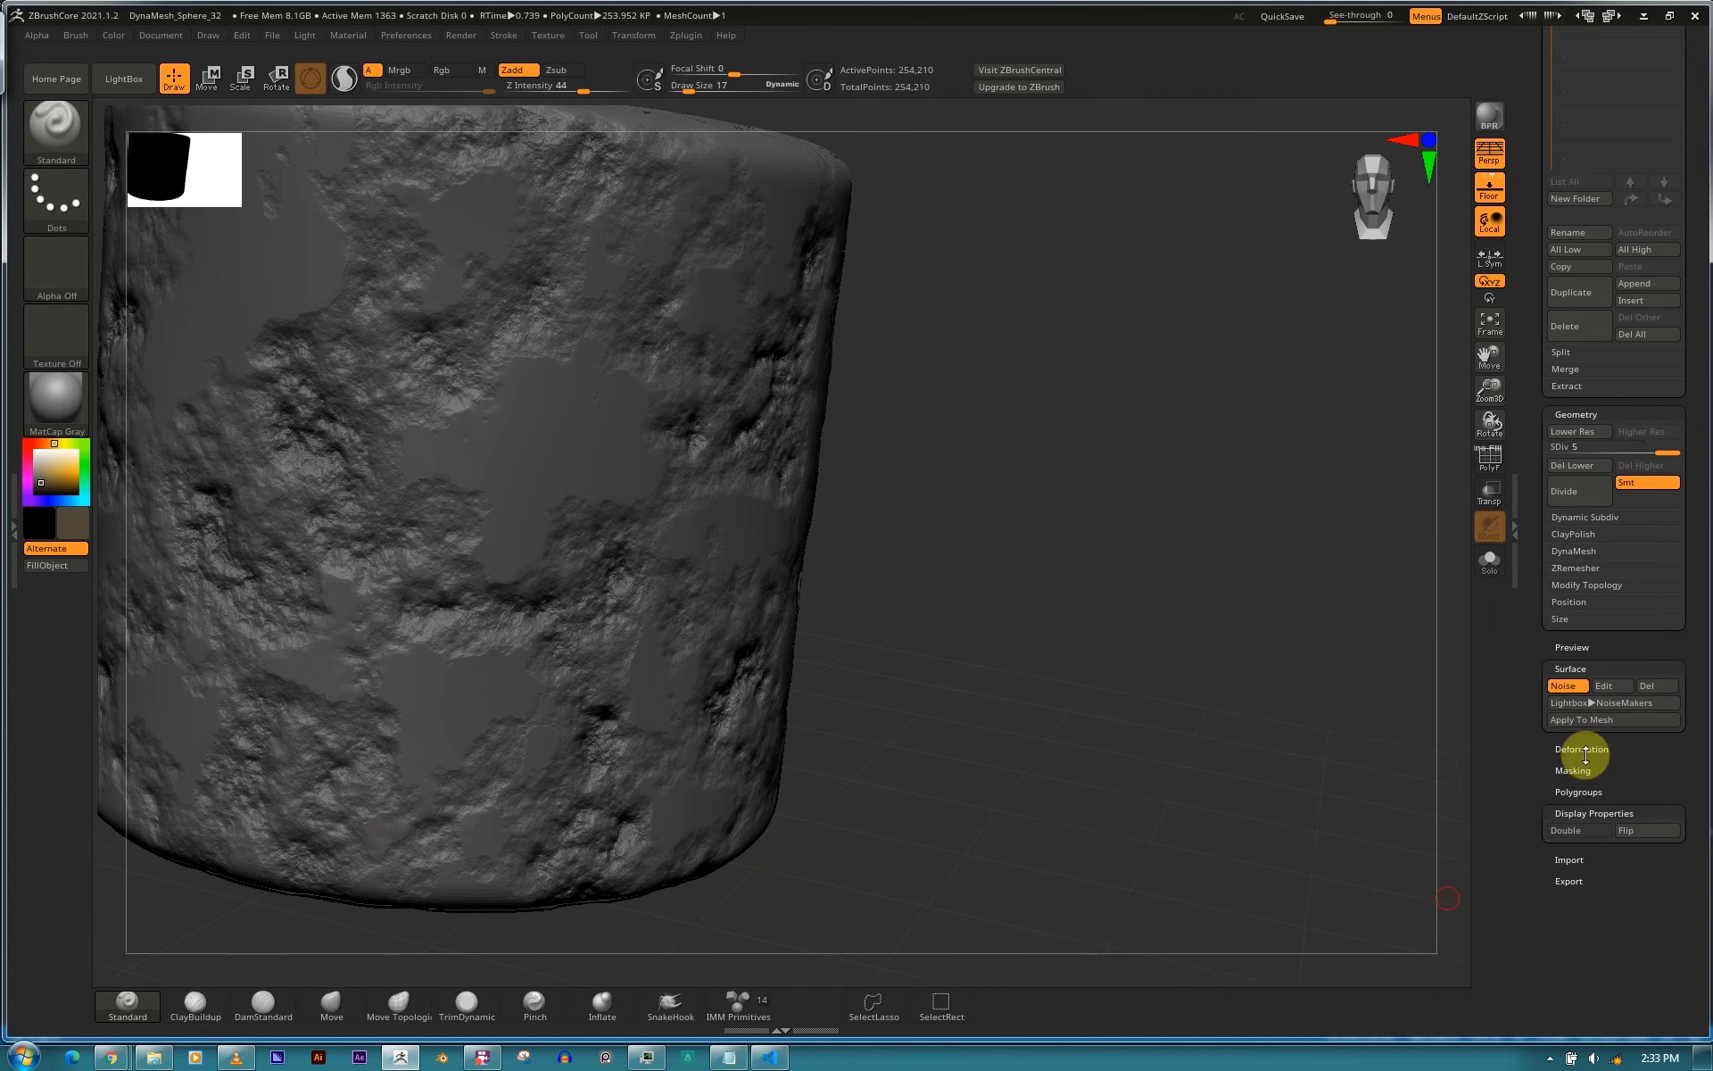
# Expand the Deformation settings, then unify the cylinder and apply a slight Polish to it.
pyautogui.scroll(-1, 1597, 720)
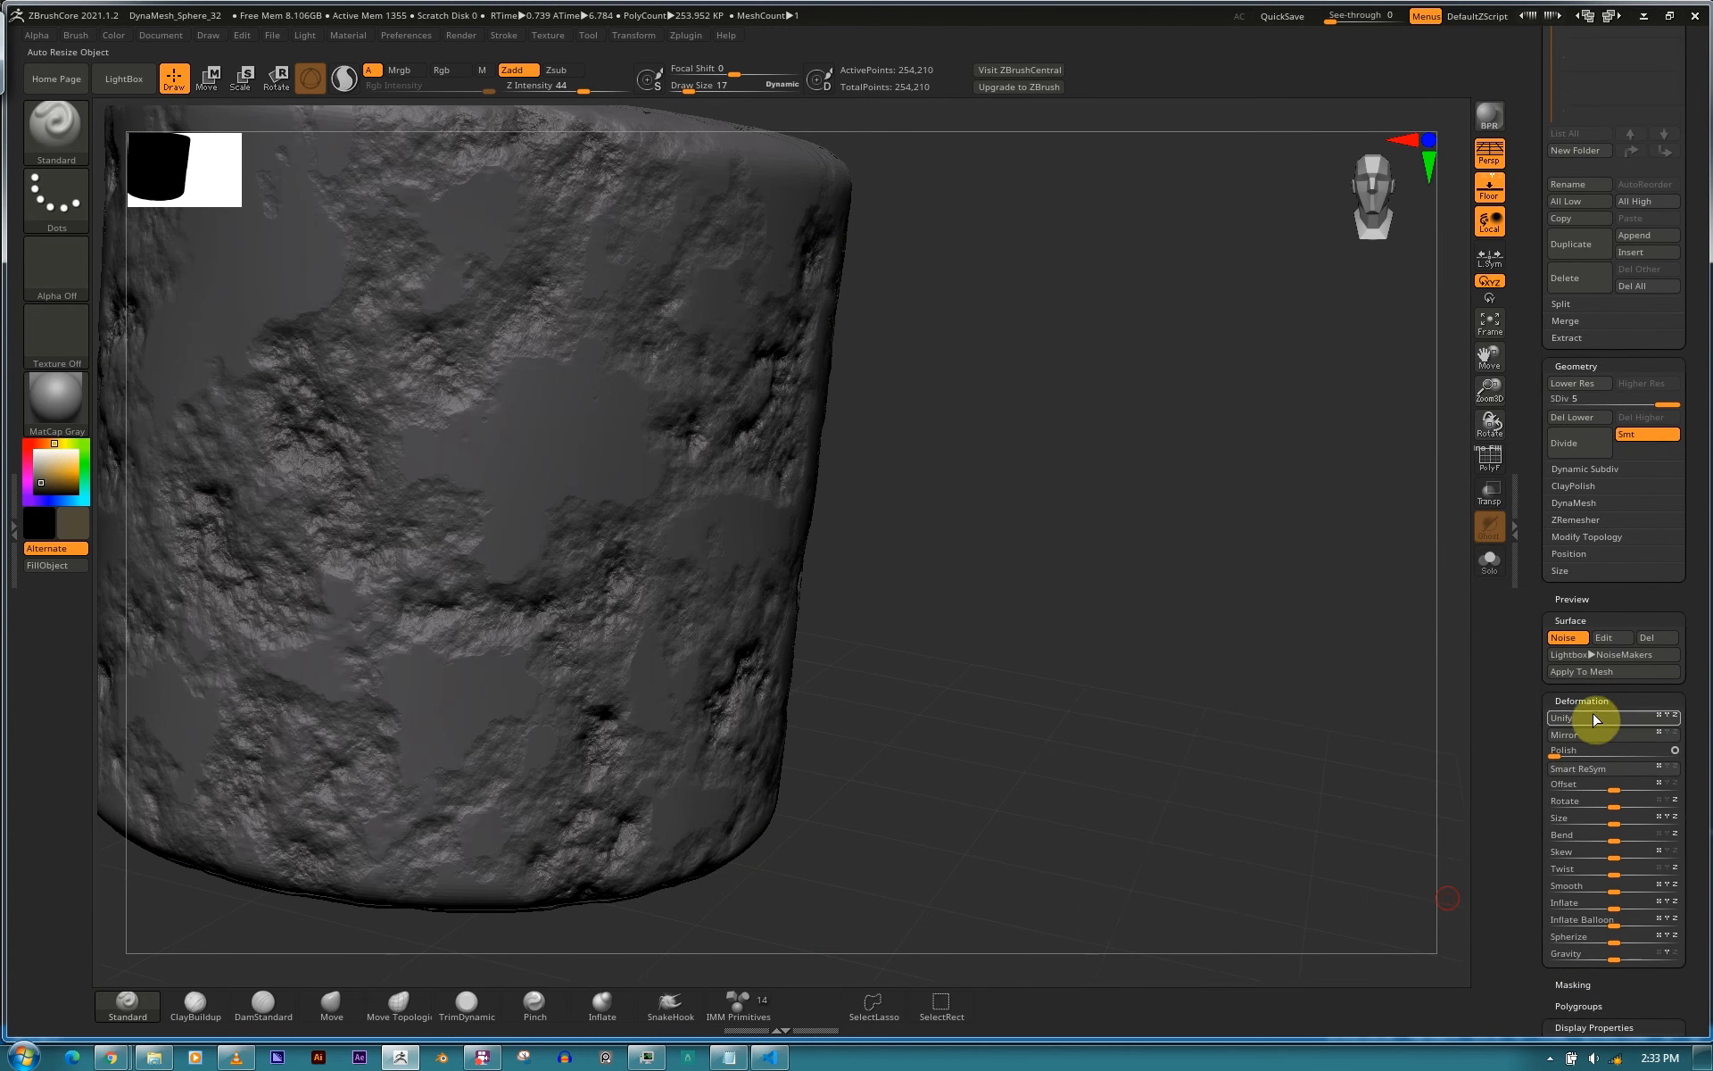
pyautogui.click(1591, 719)
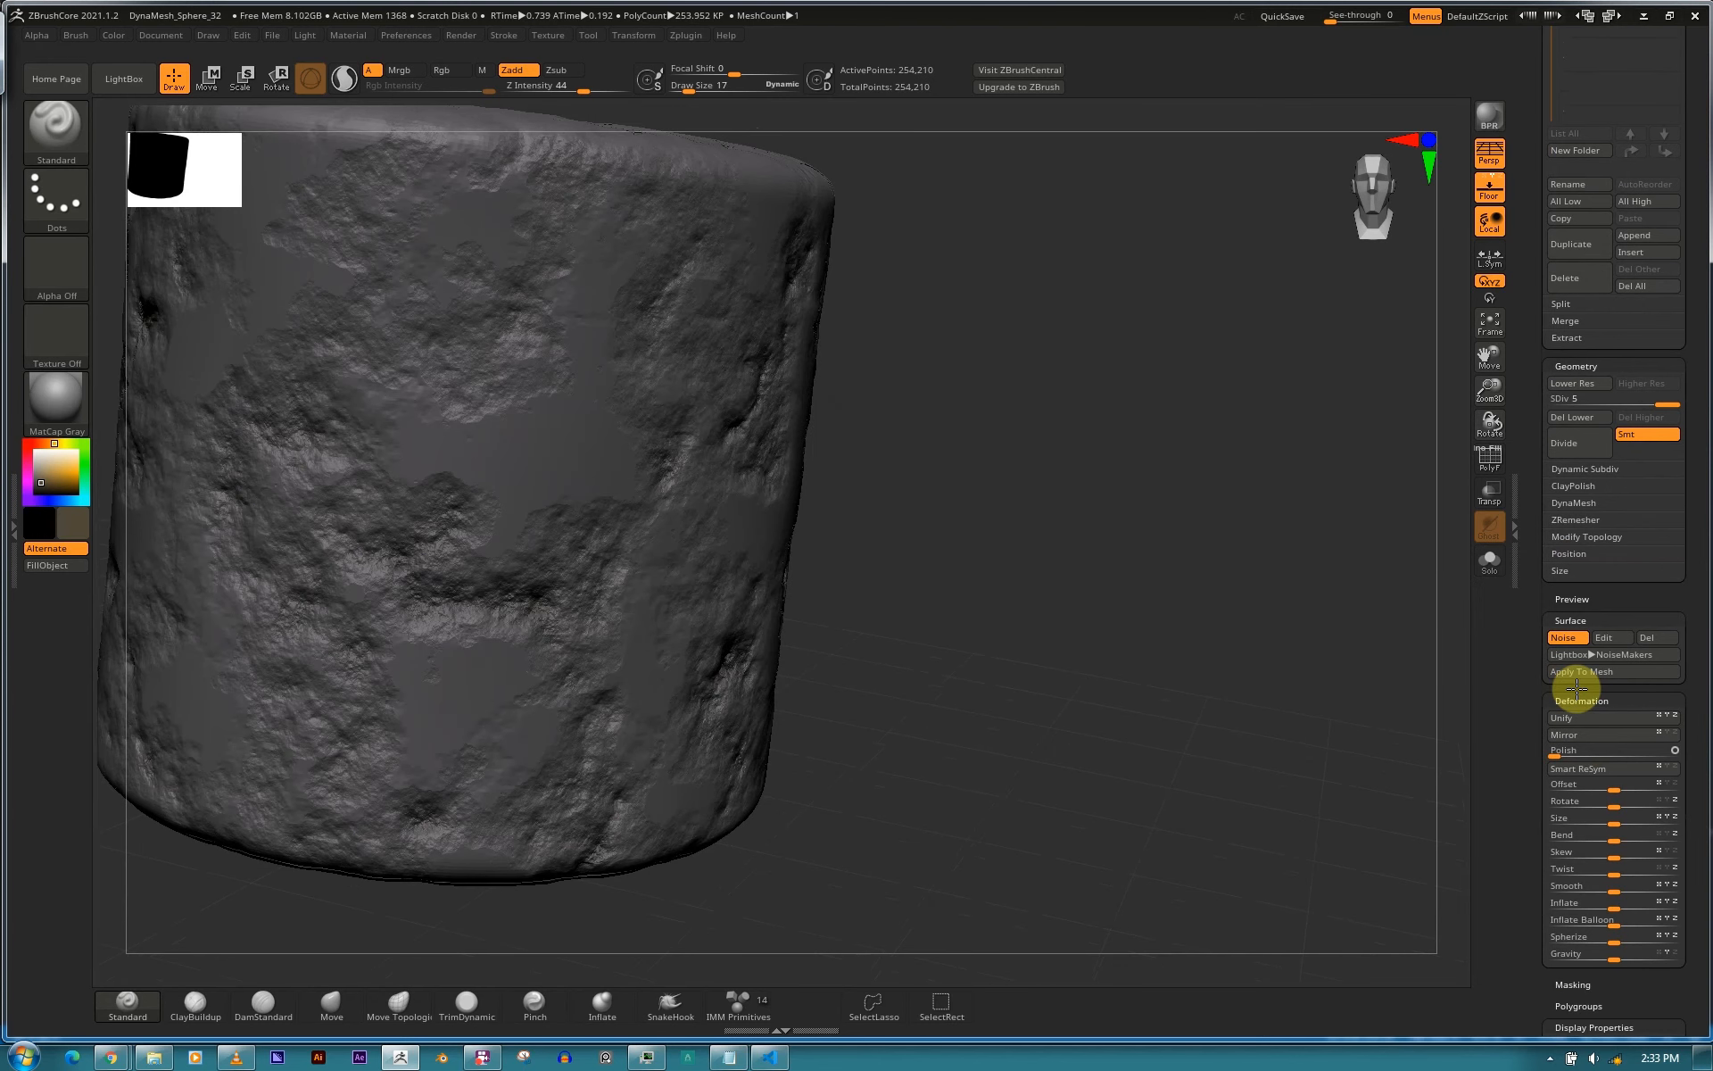
pyautogui.click(1577, 680)
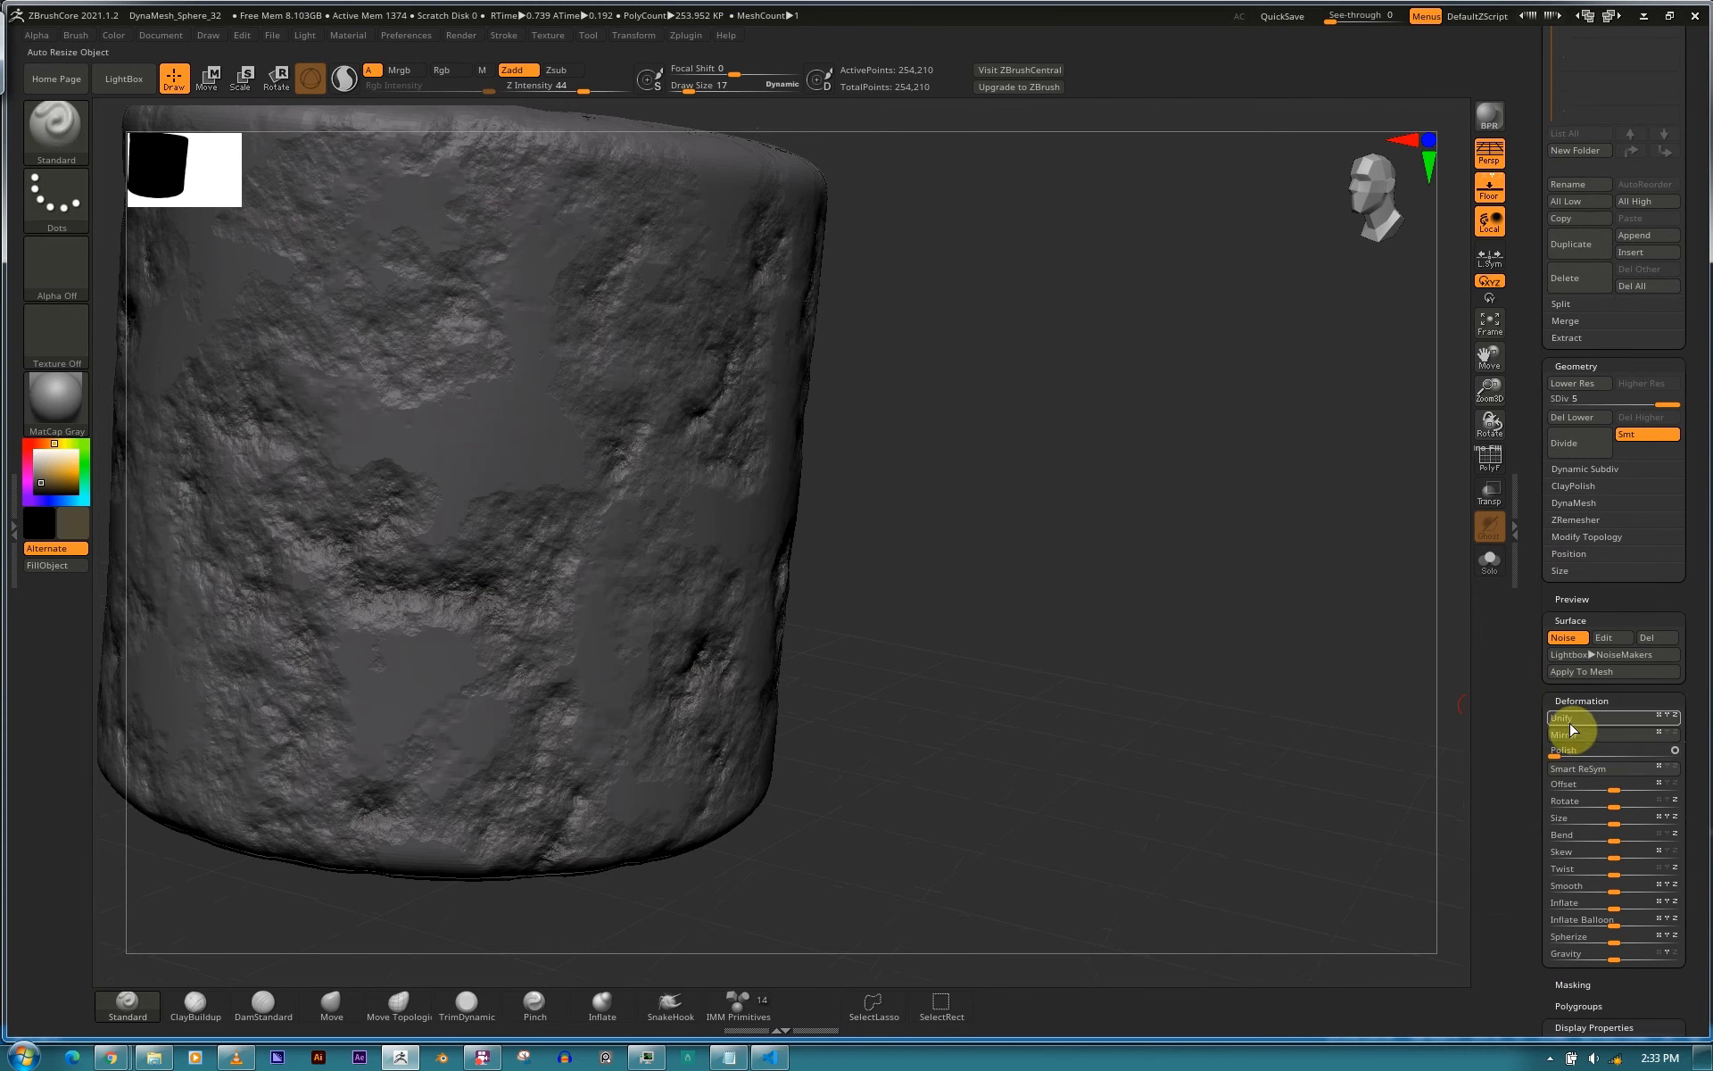
pyautogui.moveTo(1572, 745); pyautogui.dragTo(1601, 750)
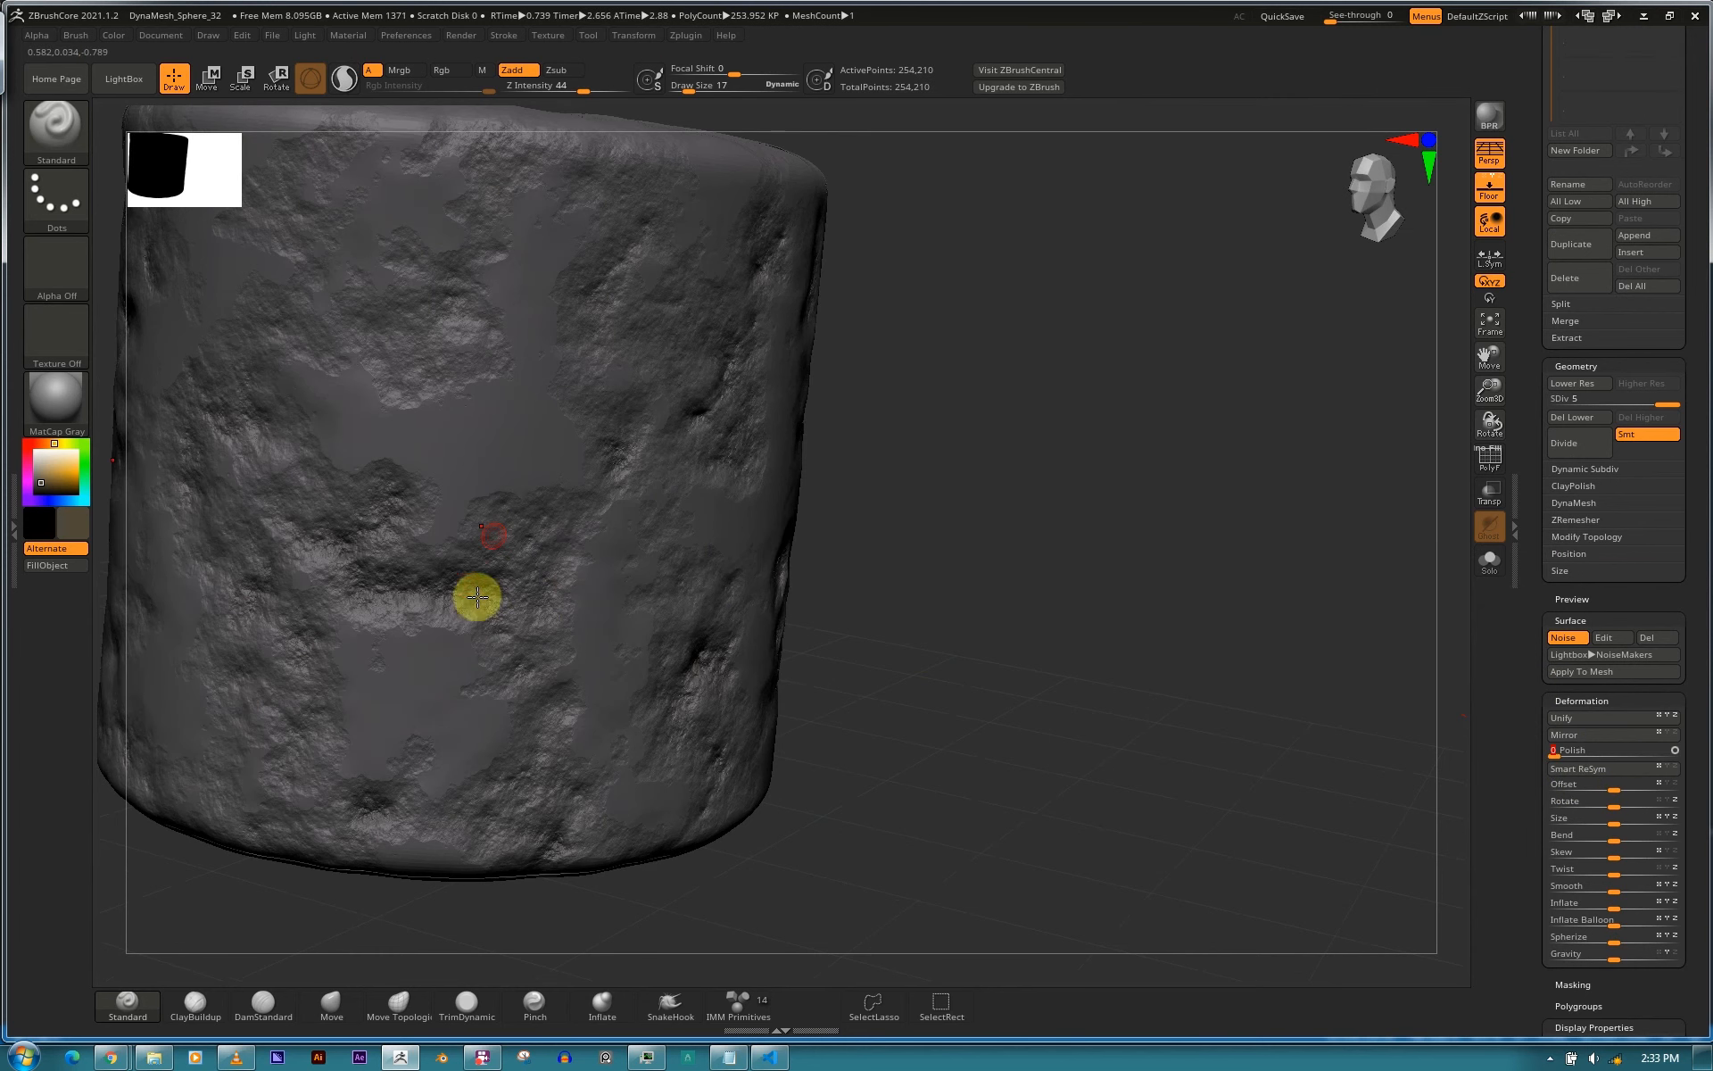
# Run Smart ReSym on the cylinder and collapse the Deformation settings.
pyautogui.click(1587, 772)
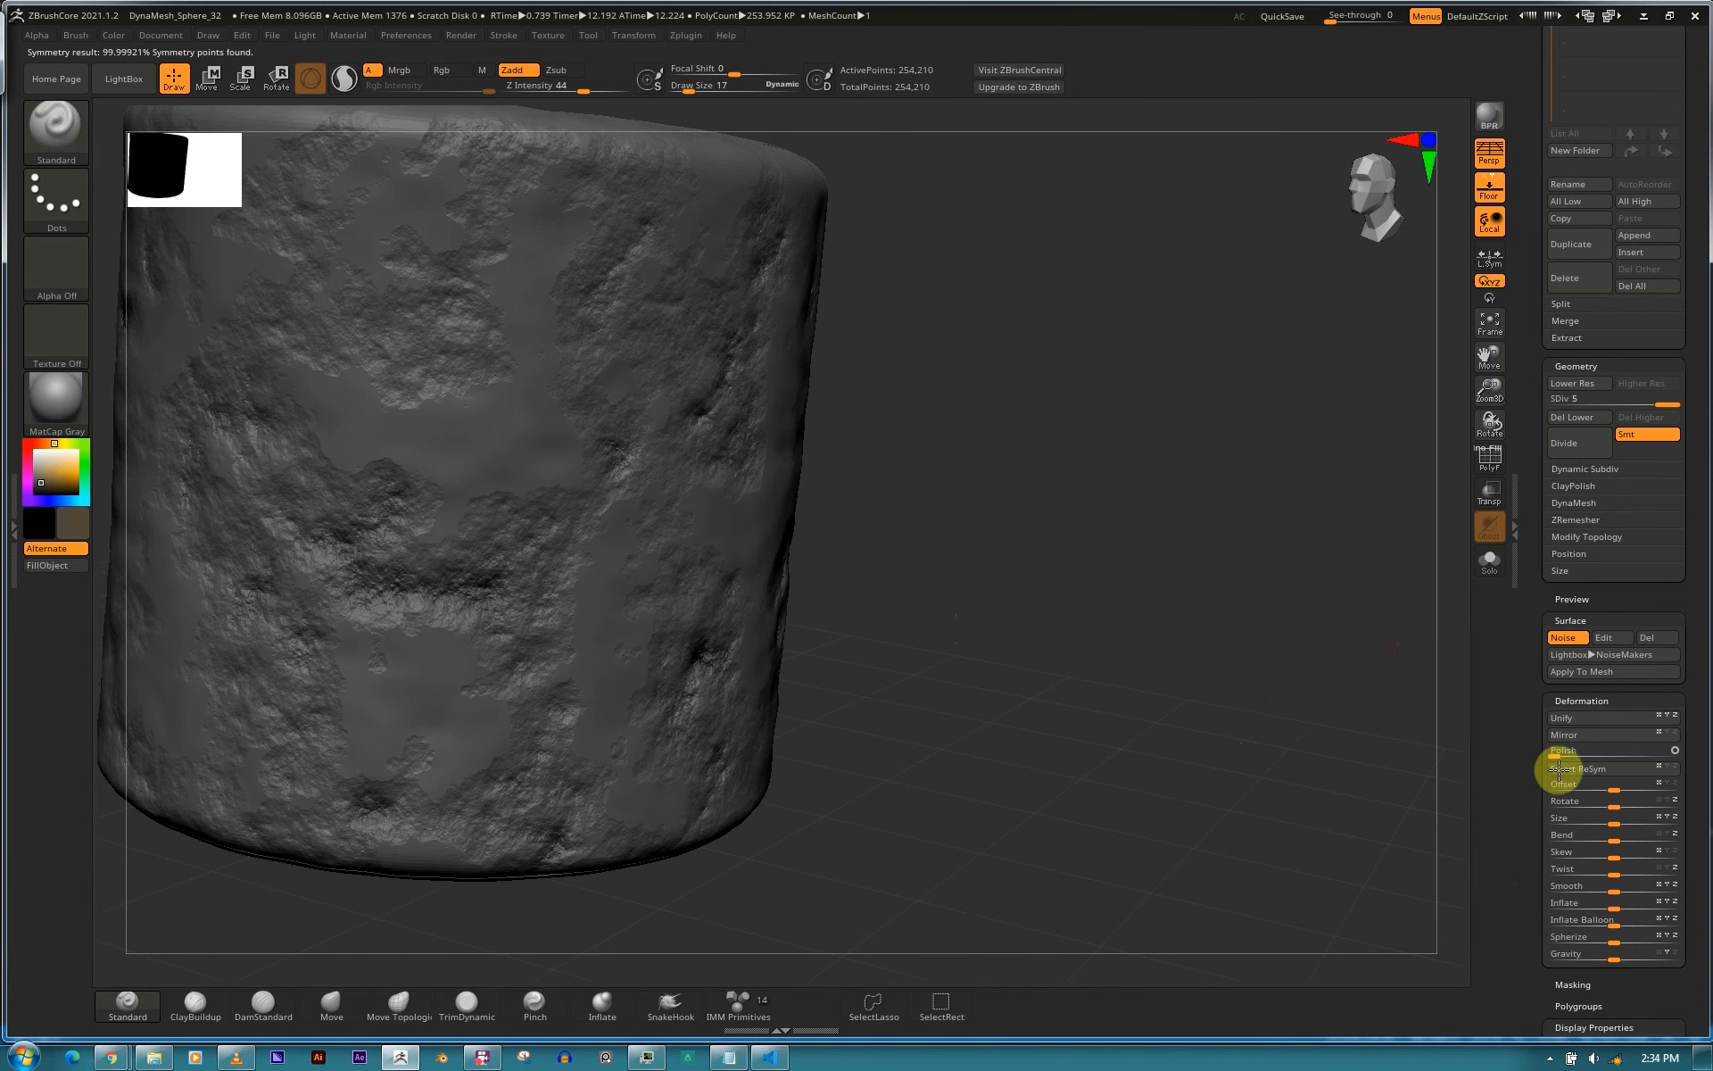
pyautogui.click(1575, 783)
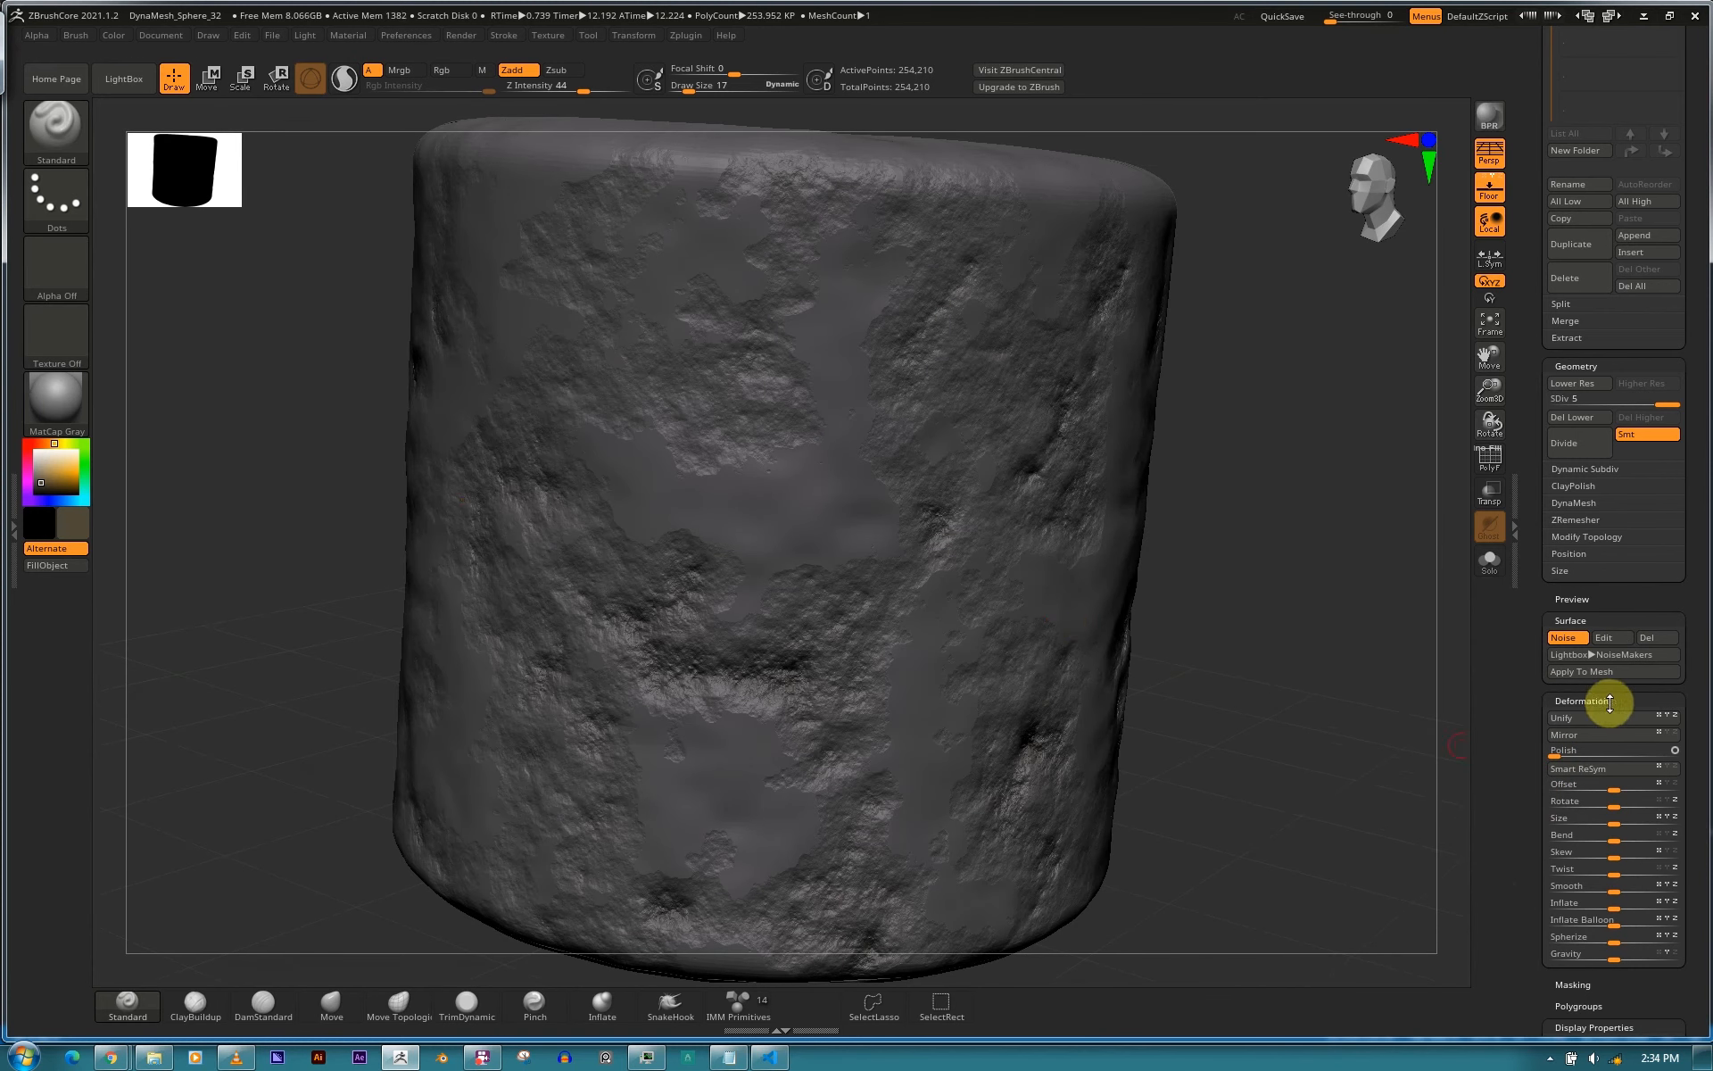
pyautogui.click(1601, 744)
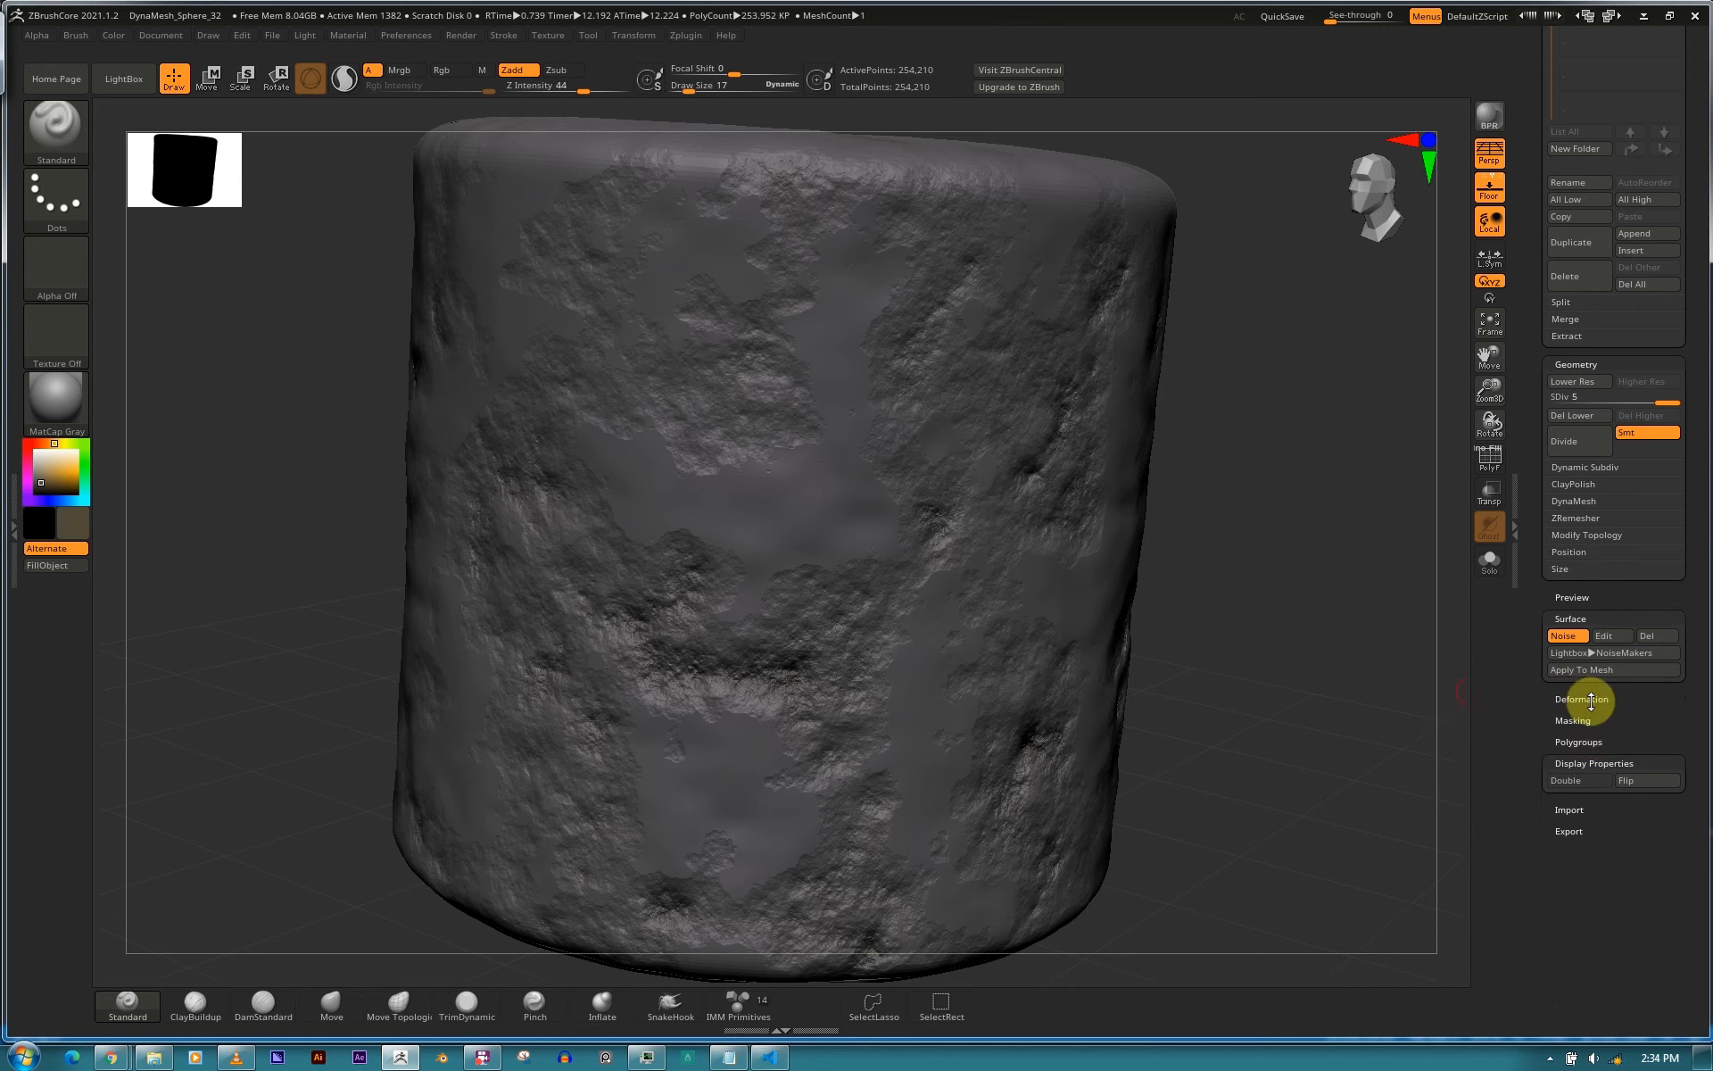
# Expand the Masking settings and review the available mask operations.
pyautogui.moveTo(1610, 725); pyautogui.dragTo(1606, 723)
pyautogui.click(1604, 721)
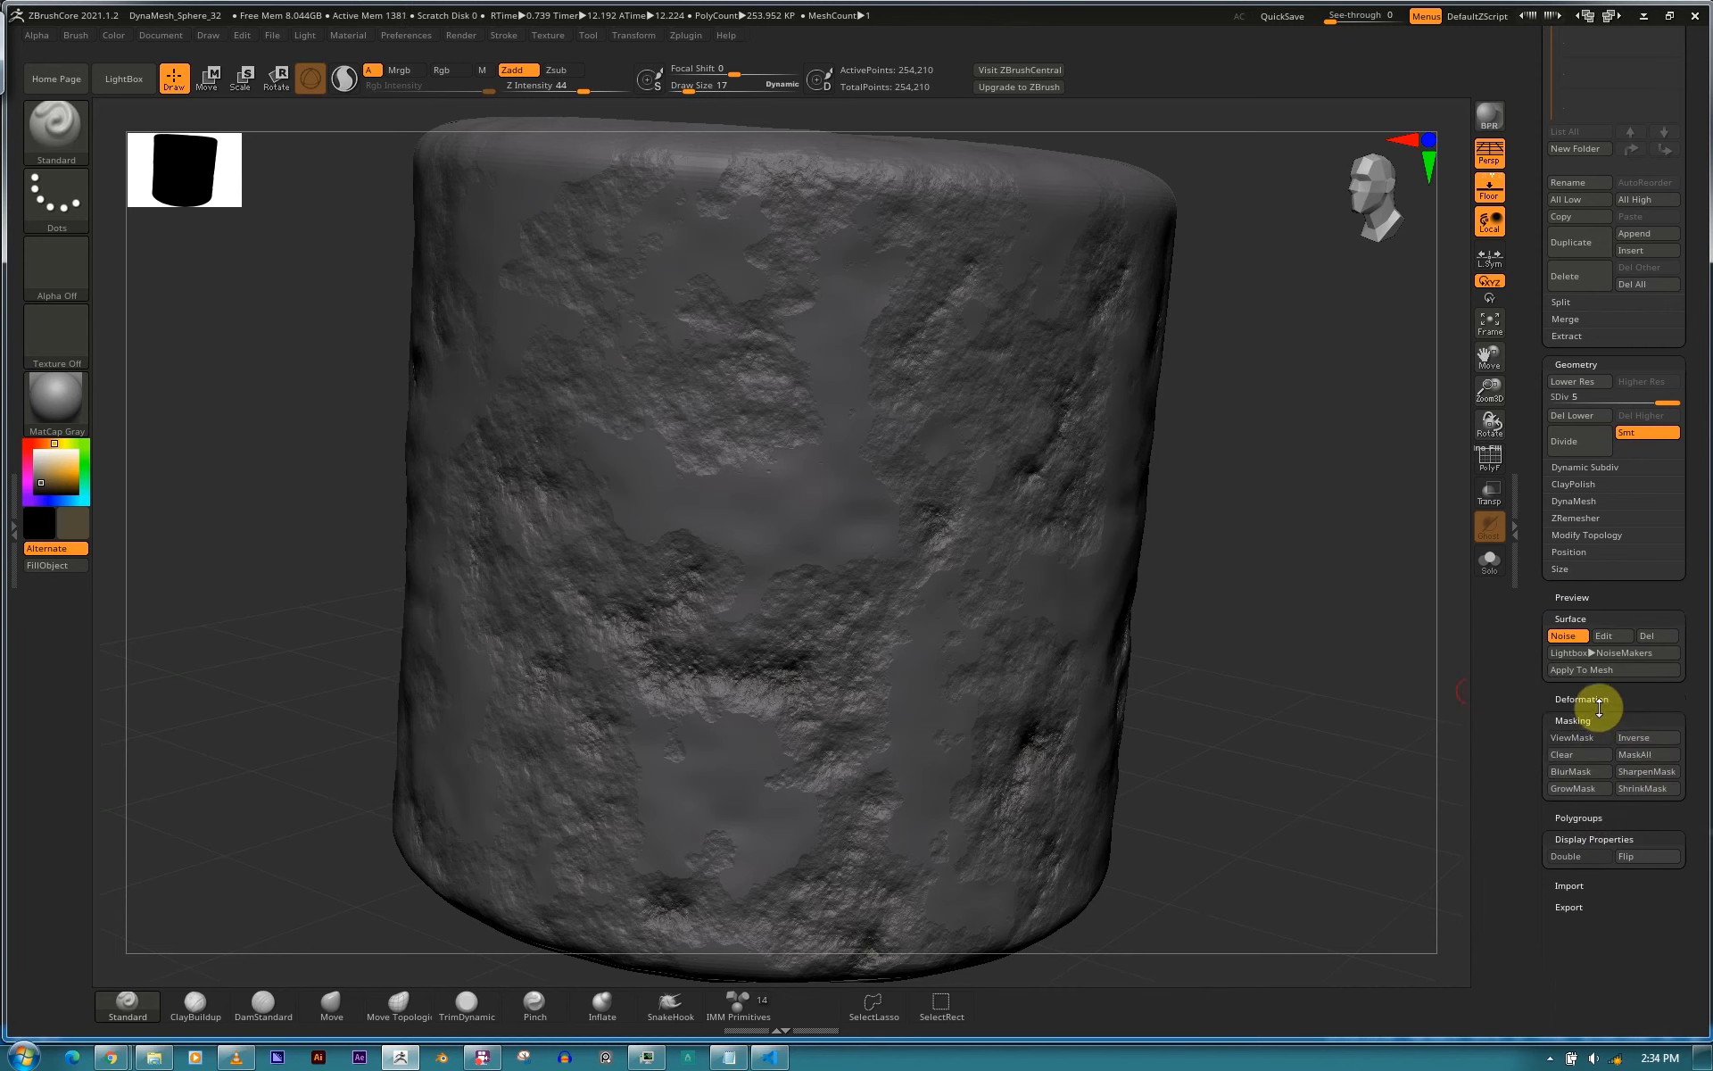
pyautogui.click(1606, 701)
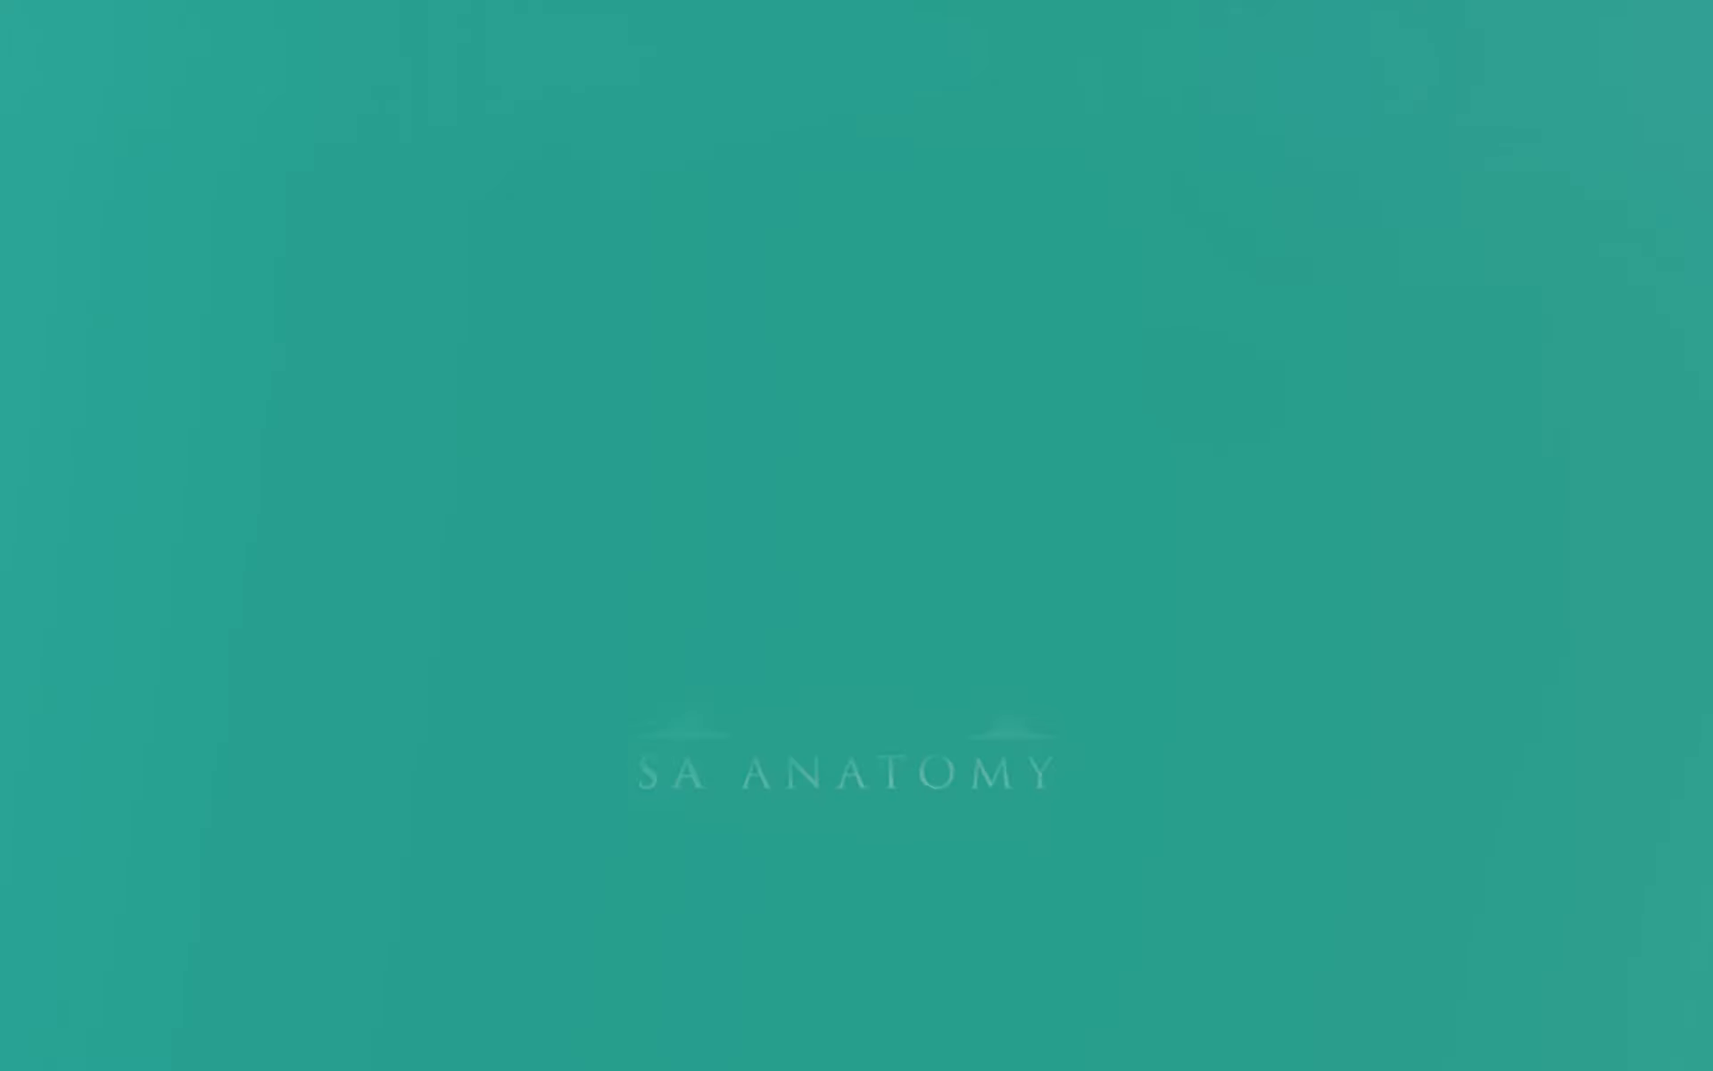